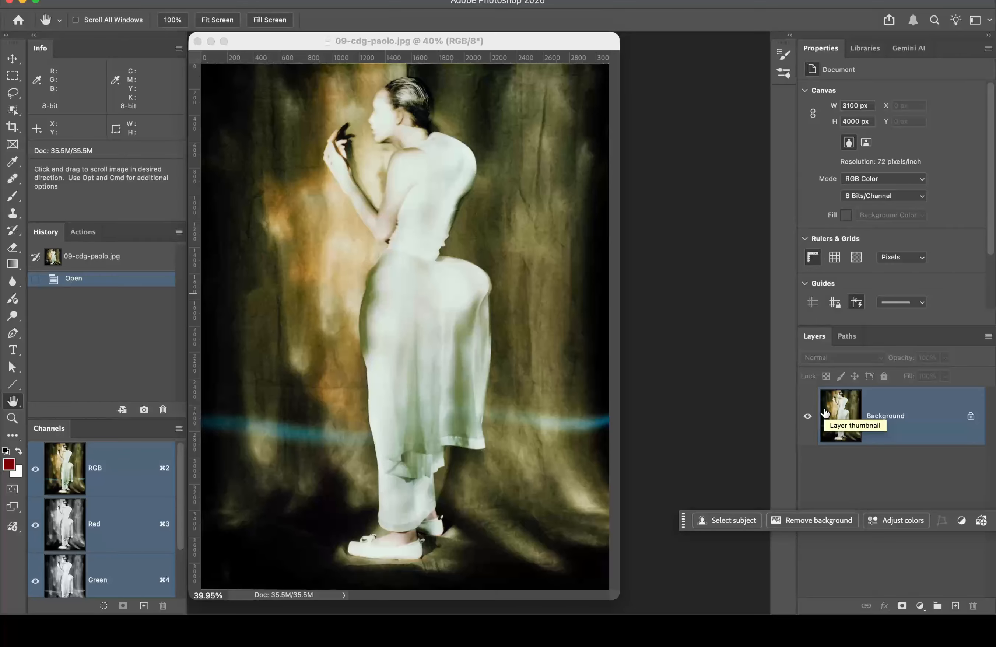
# Step: Duplicate the Background layer and select the subject on the copy
pyautogui.press('super+j')
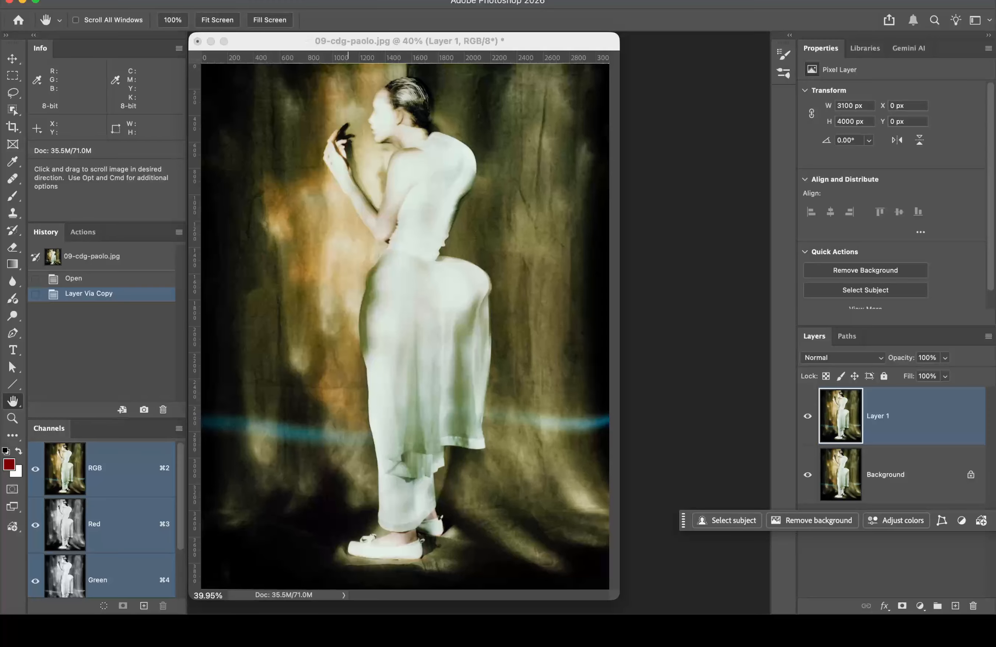
pyautogui.click(294, 0)
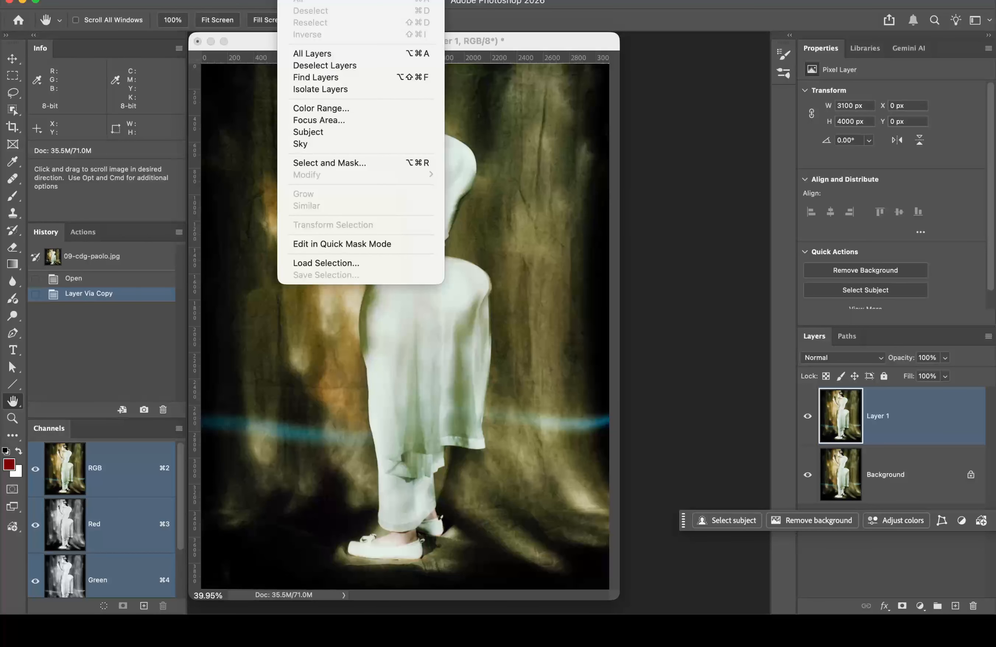
pyautogui.click(332, 132)
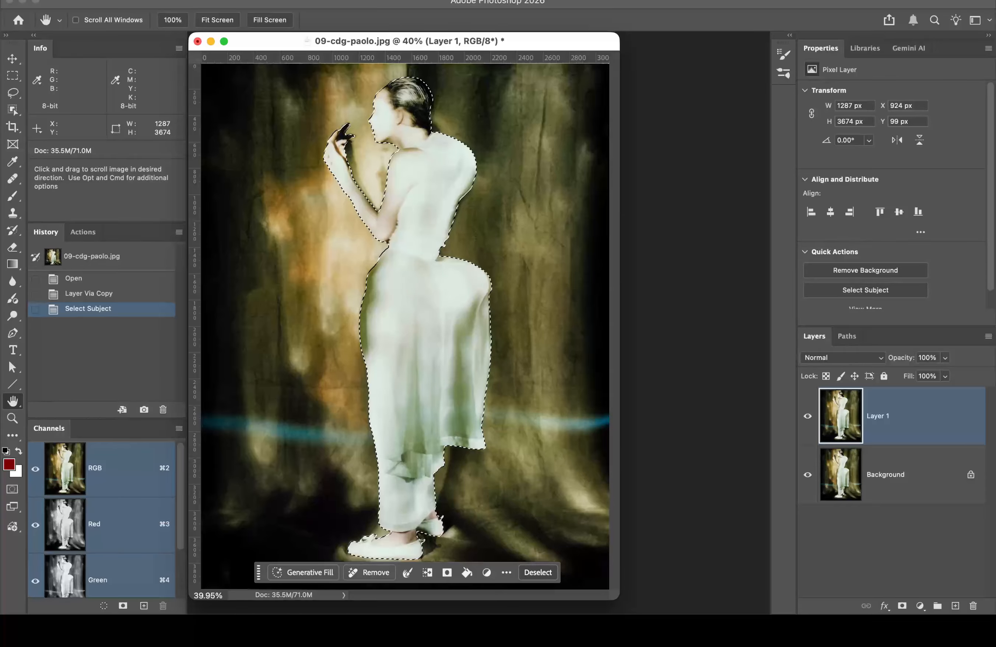
# Step: Check the processing options for Select Subject and Remove Background in the Image Processing preferences
pyautogui.click(46, 0)
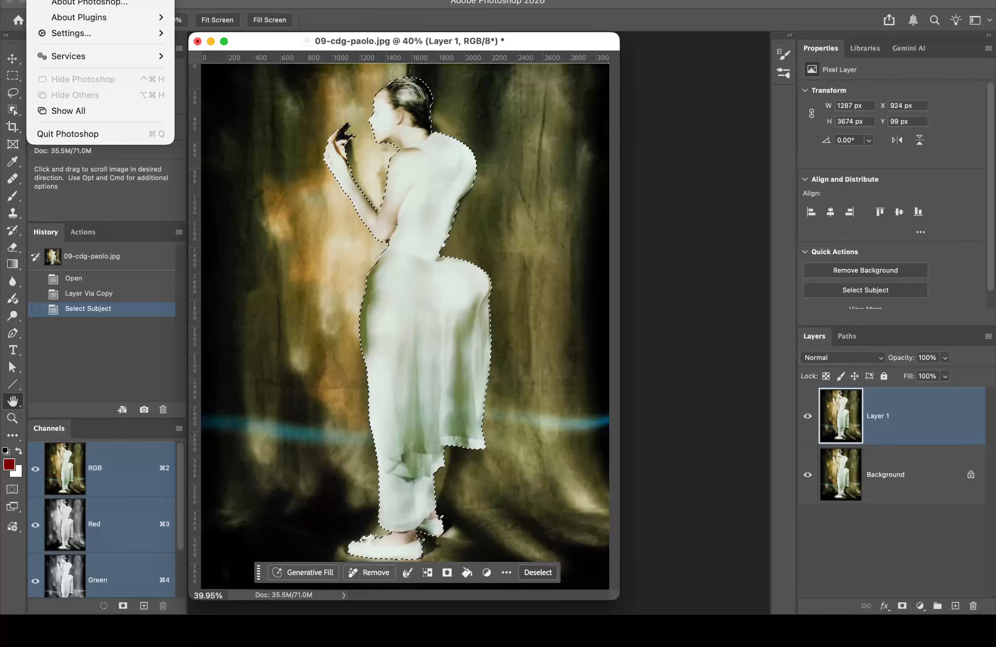
pyautogui.moveTo(77, 37)
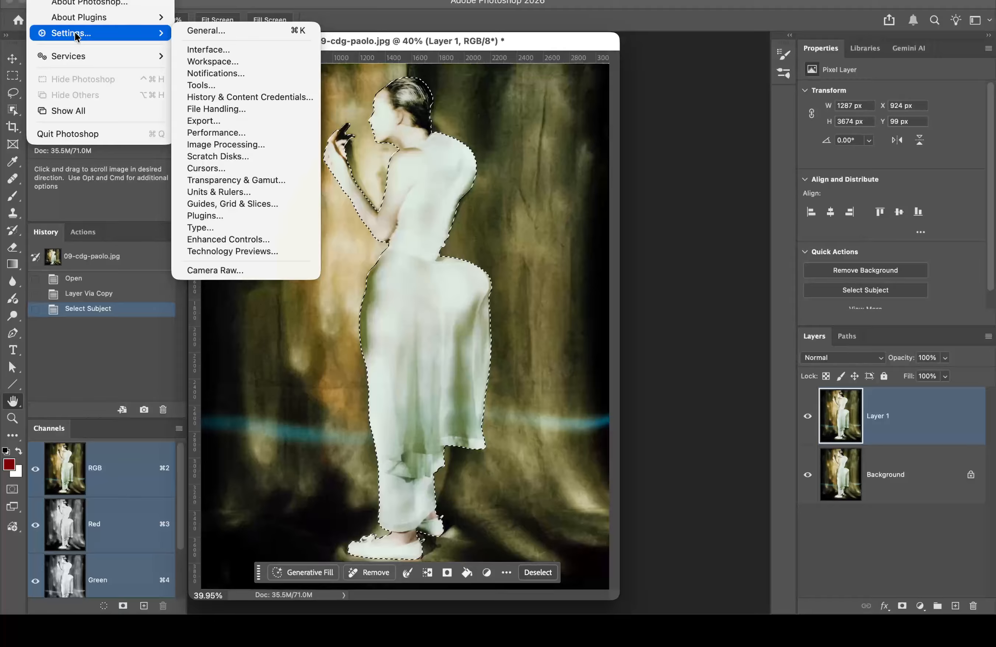
pyautogui.click(55, 0)
pyautogui.click(156, 0)
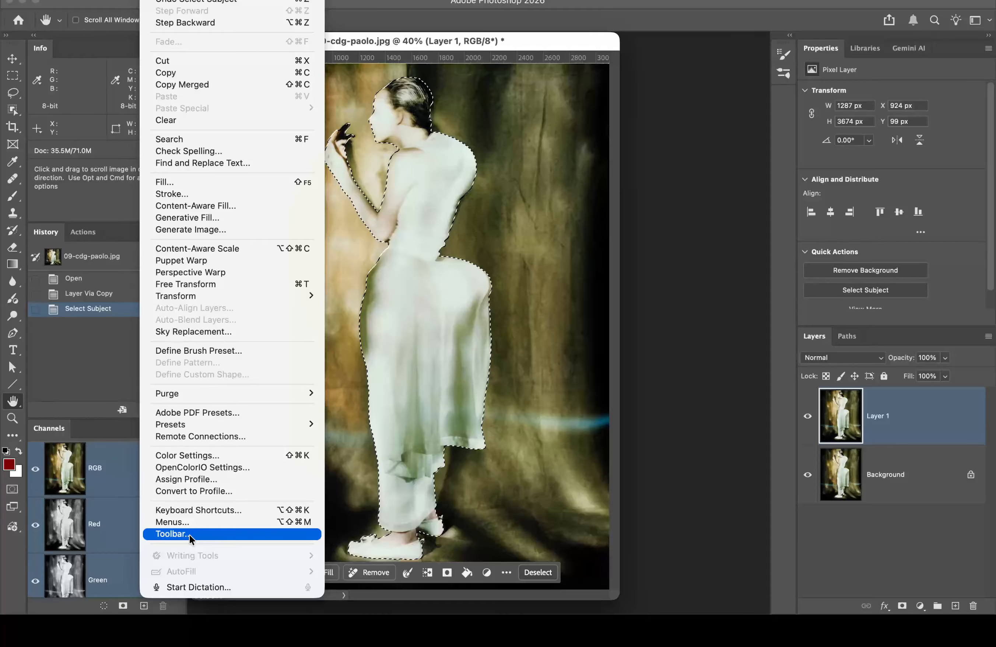
pyautogui.click(89, 347)
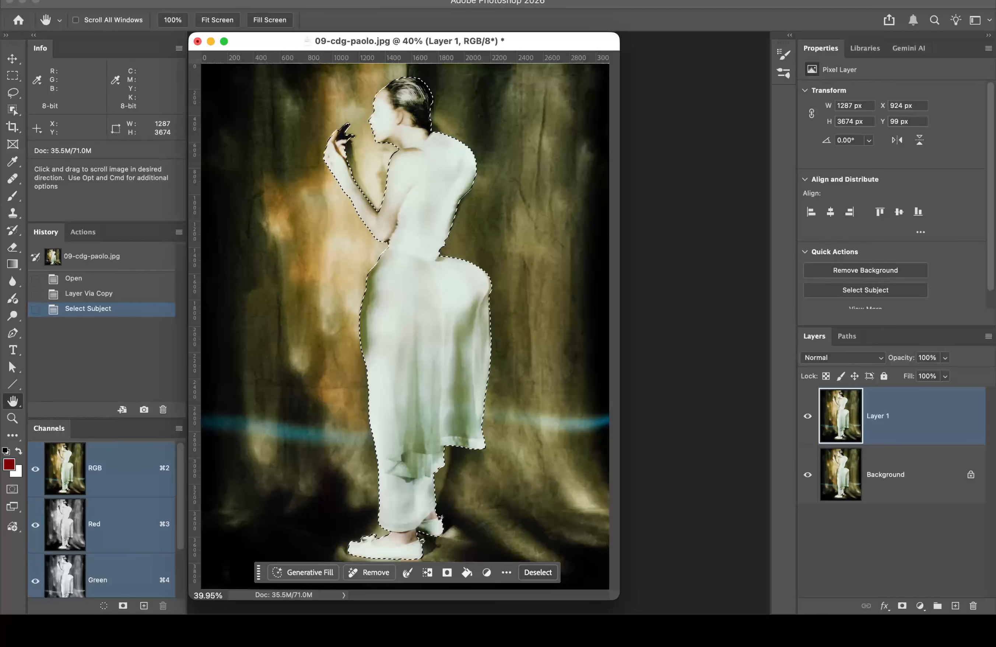
pyautogui.click(74, 5)
pyautogui.moveTo(95, 31)
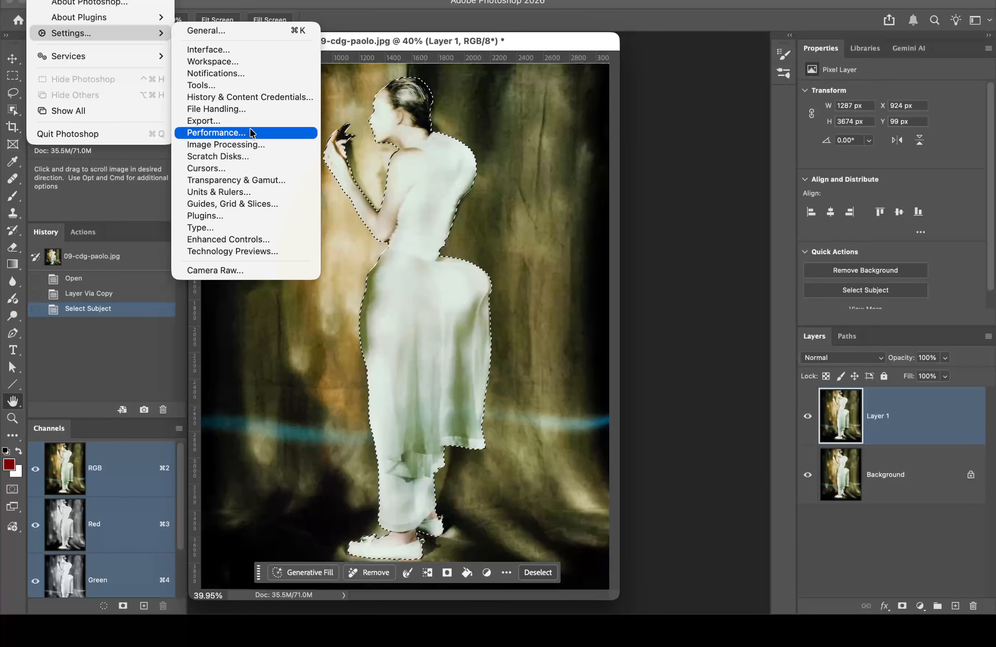
pyautogui.click(270, 146)
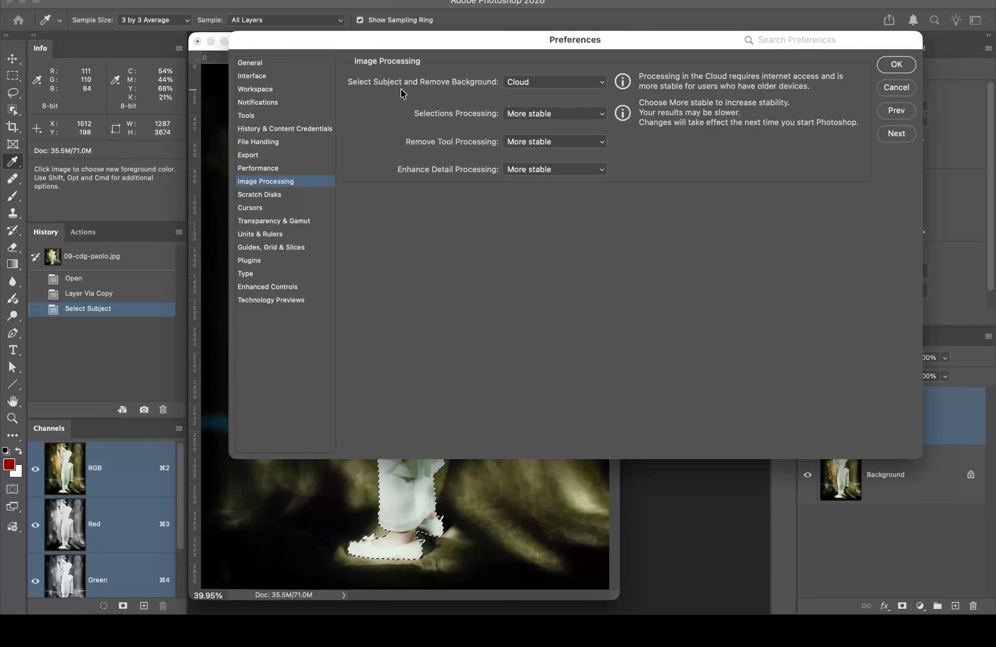
pyautogui.click(580, 83)
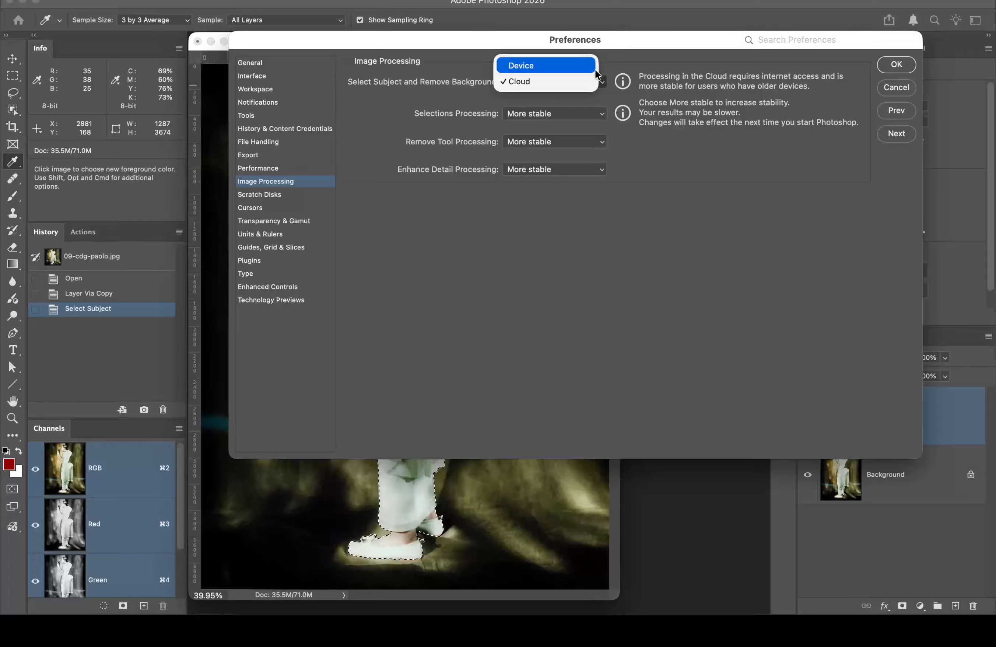
pyautogui.click(649, 232)
pyautogui.click(897, 64)
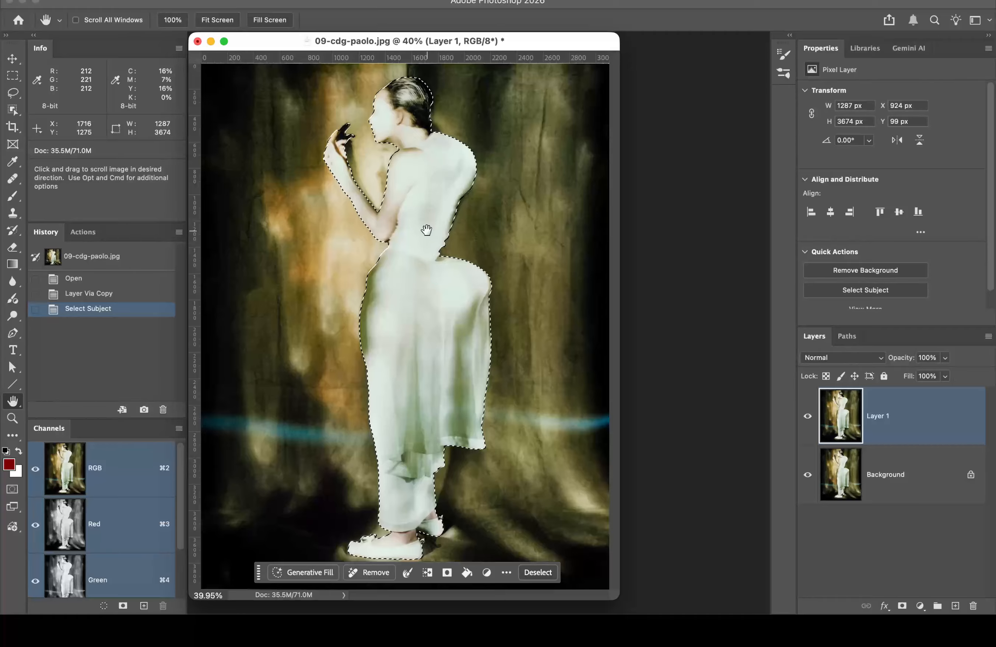
# Step: Copy the selected woman onto her own layer and show only that layer to inspect the cut-out edges up close
pyautogui.press('super+j')
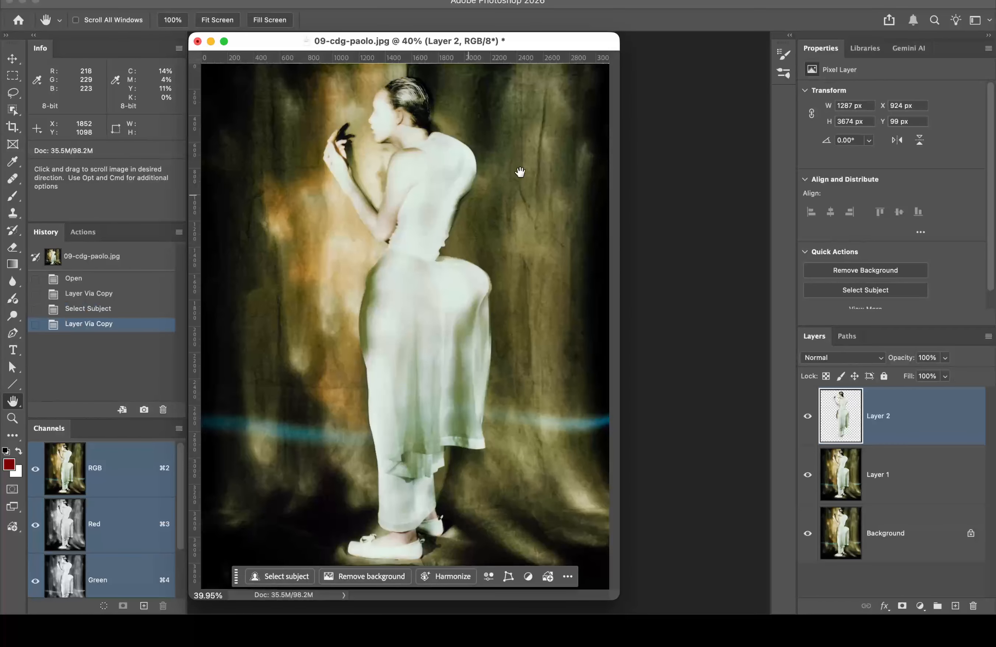
pyautogui.keyDown('alt'); pyautogui.click(809, 417); pyautogui.keyUp('alt')
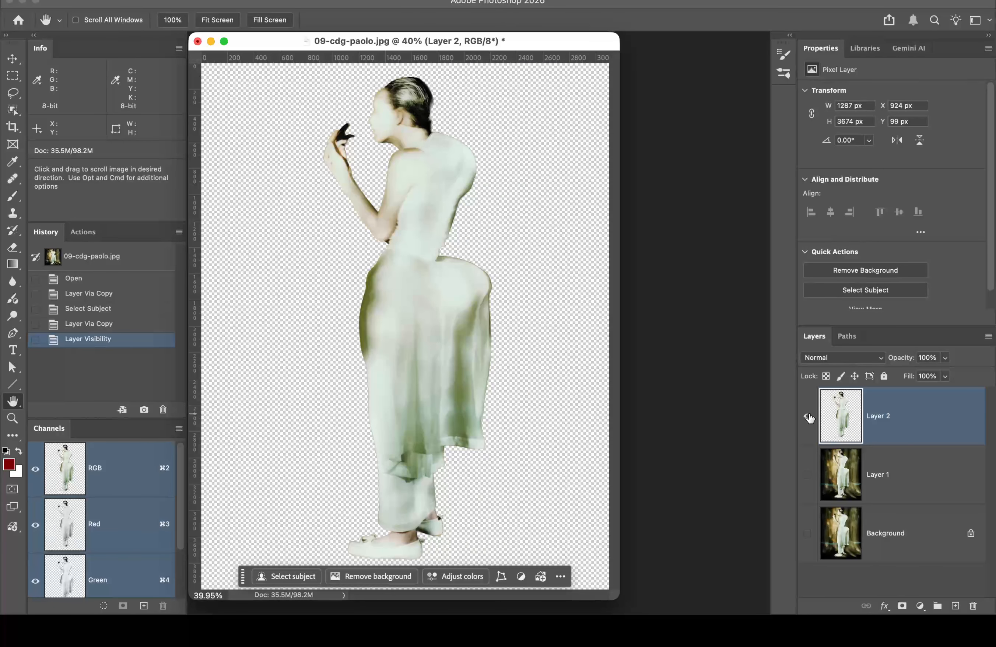
pyautogui.click(450, 243)
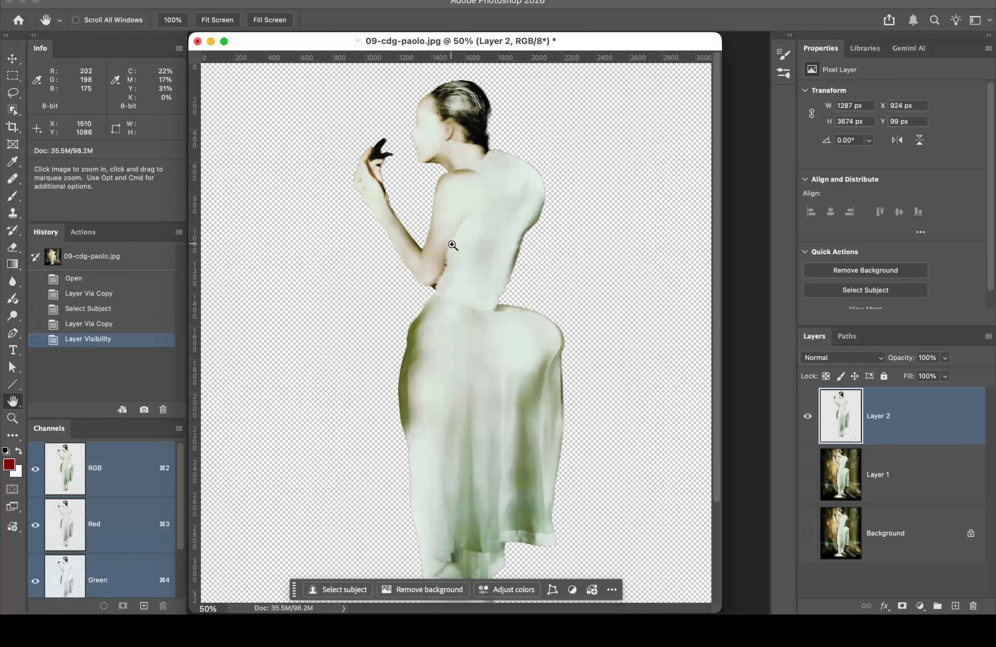
pyautogui.click(485, 261)
pyautogui.click(509, 233)
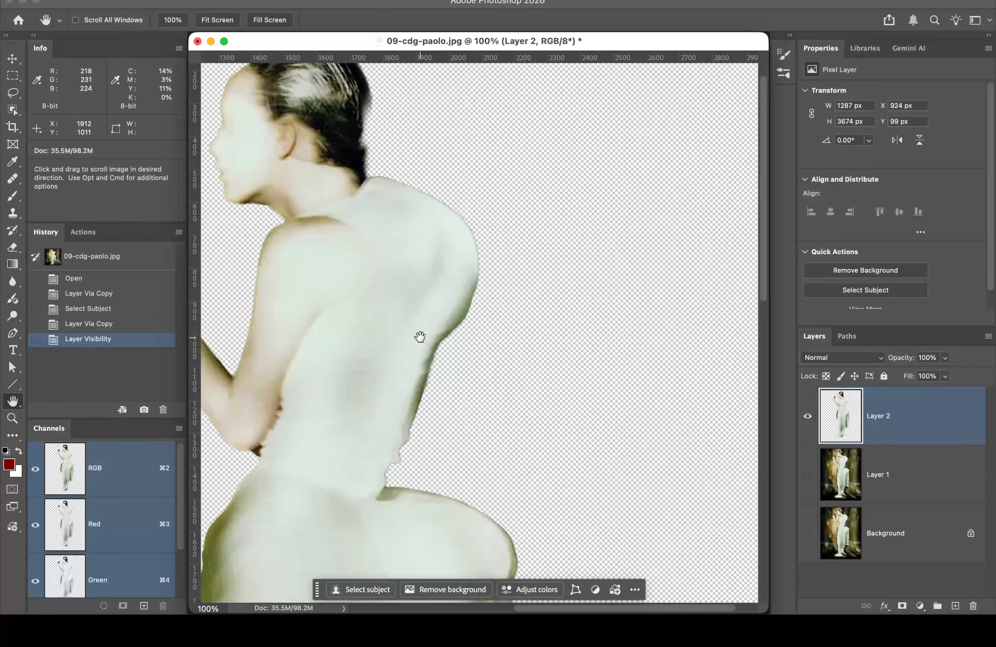
pyautogui.doubleClick(12, 400)
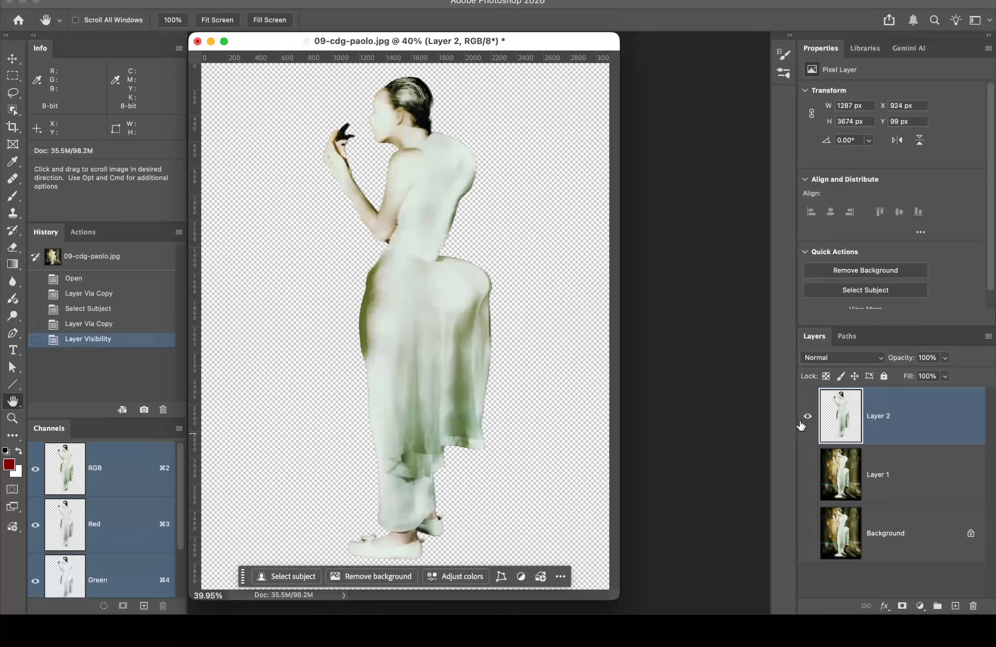
# Step: Hide the cut-out layer, show Layer 1, and move the contextual task bar off the image
pyautogui.click(807, 417)
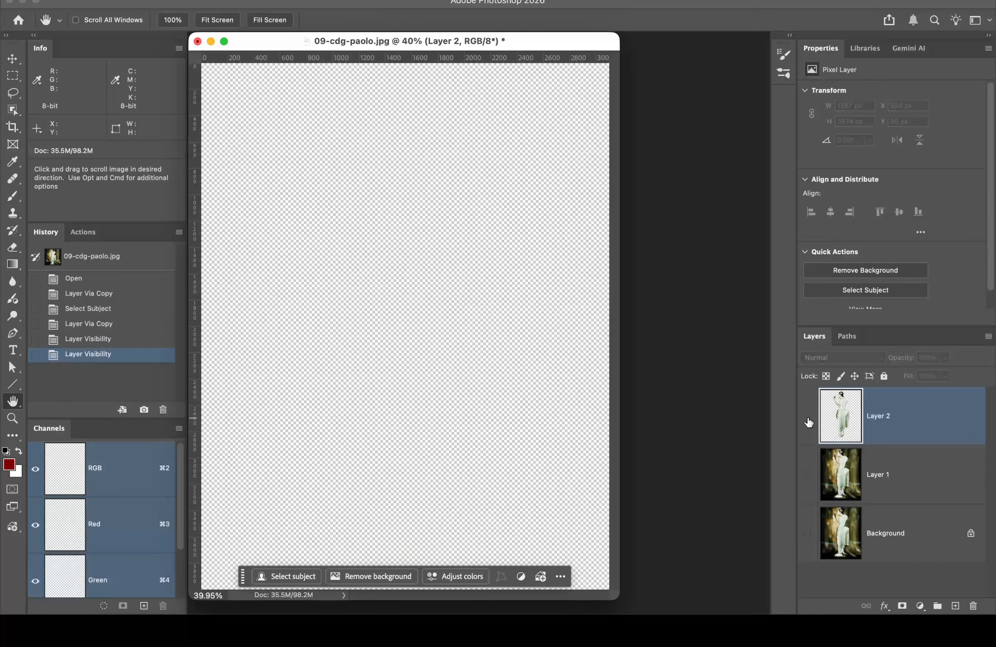
pyautogui.click(807, 476)
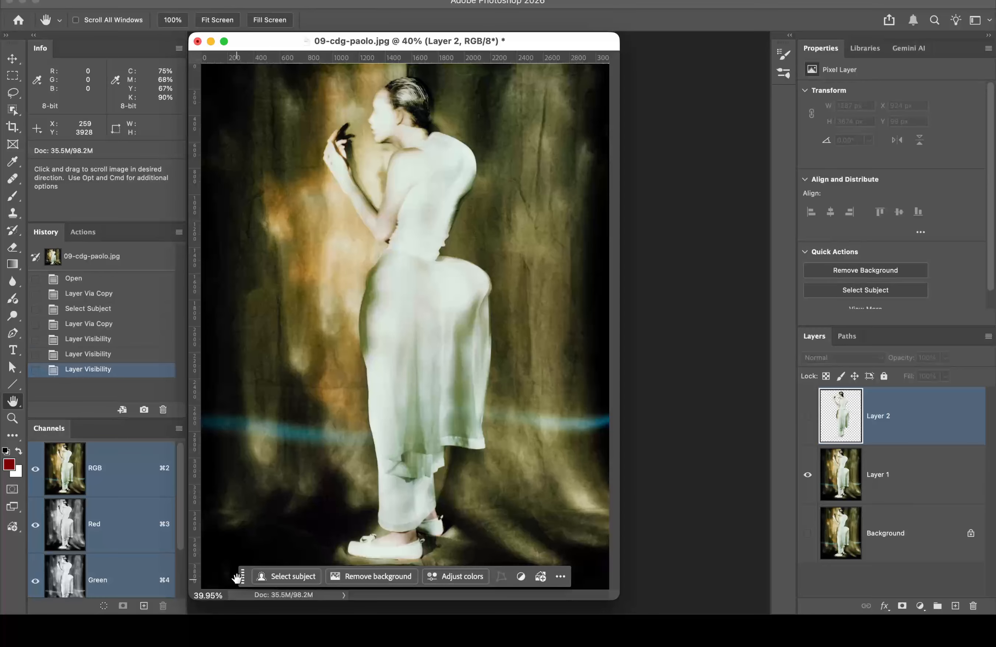
pyautogui.moveTo(241, 576); pyautogui.dragTo(700, 587)
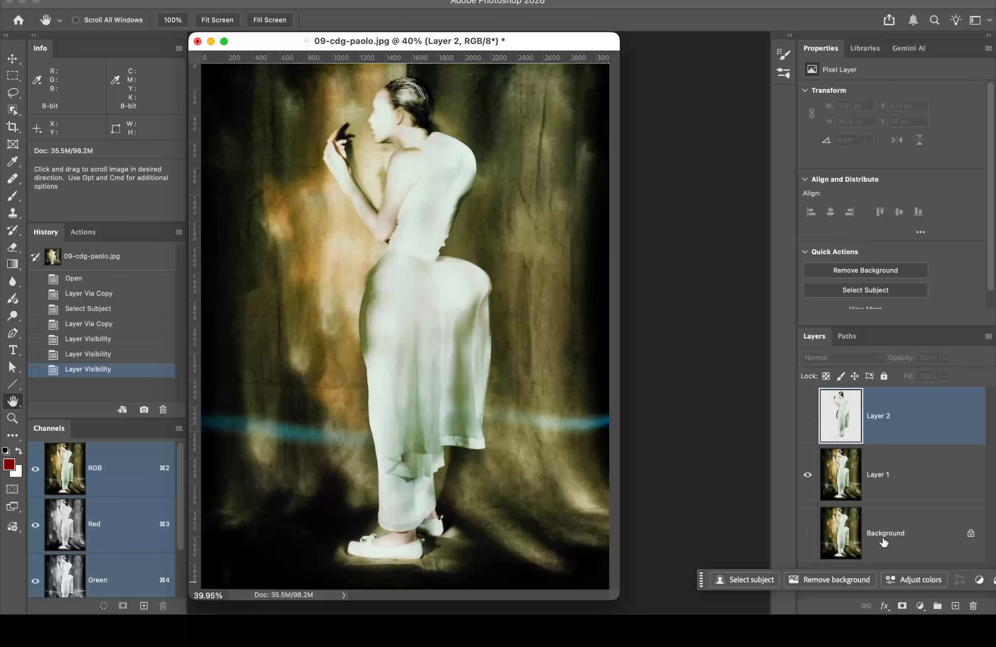
# Step: Rename Layer 1 as "new background"
pyautogui.click(916, 476)
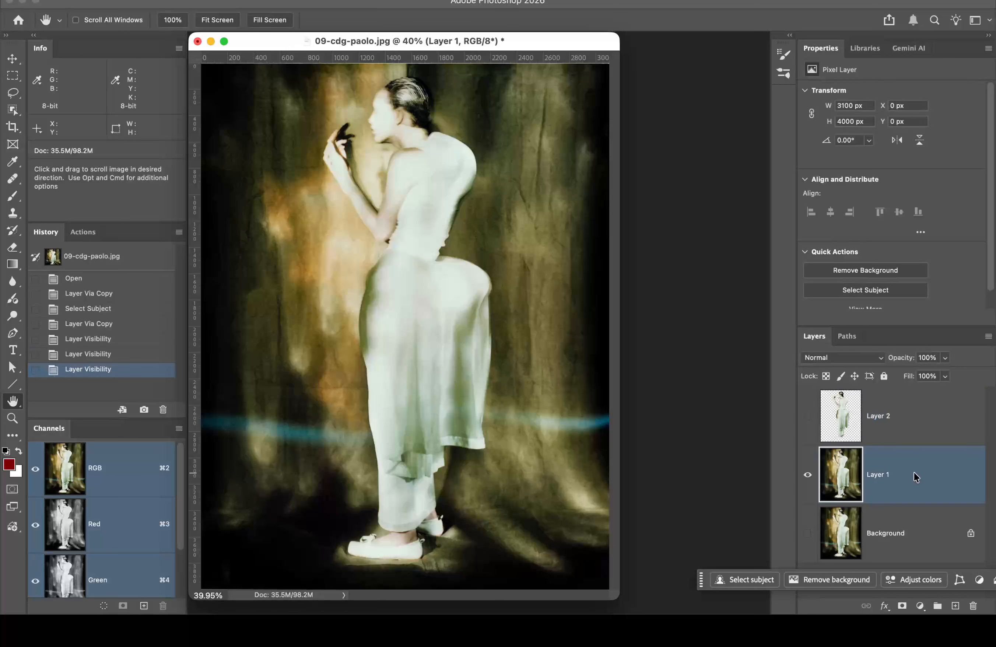
pyautogui.doubleClick(877, 476)
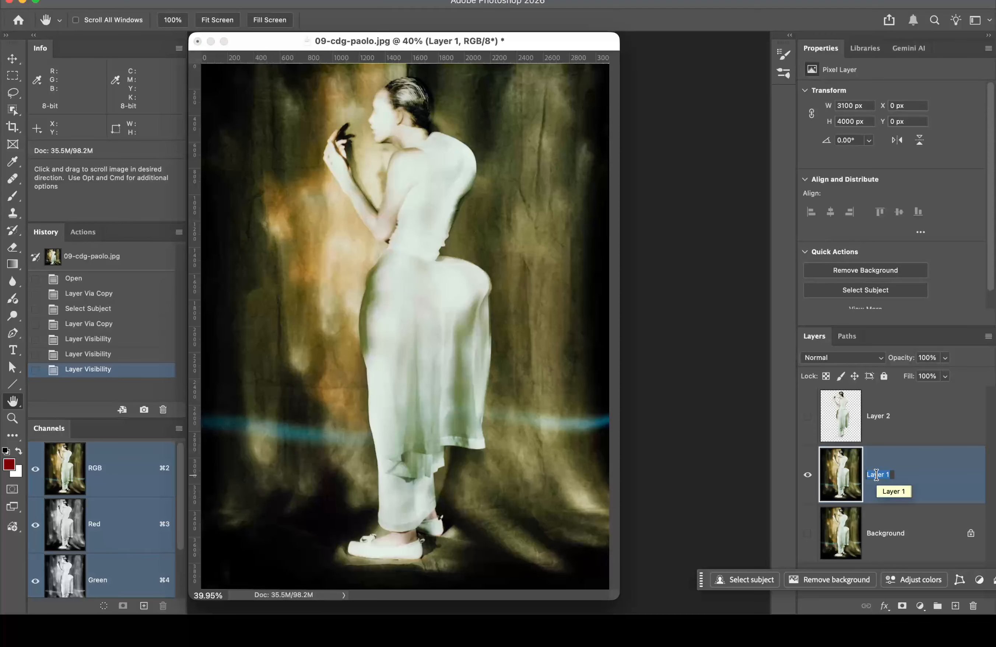
pyautogui.write('new background')
pyautogui.press('Return')
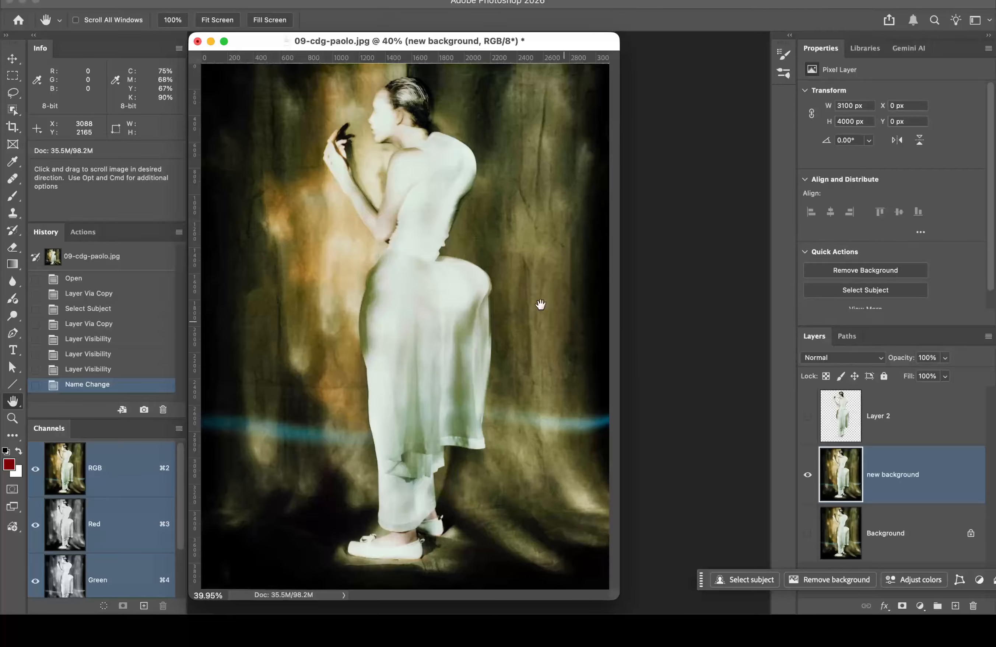
# Step: Select the subject on the new background layer and examine the selection edge around her upper body at 100%
pyautogui.click(293, 0)
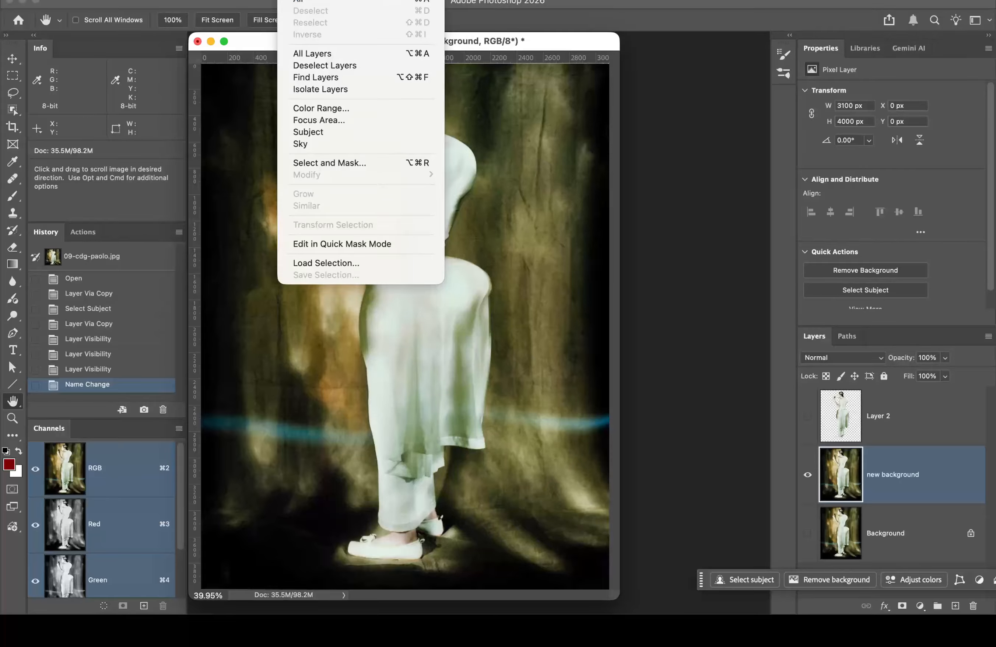
pyautogui.click(349, 132)
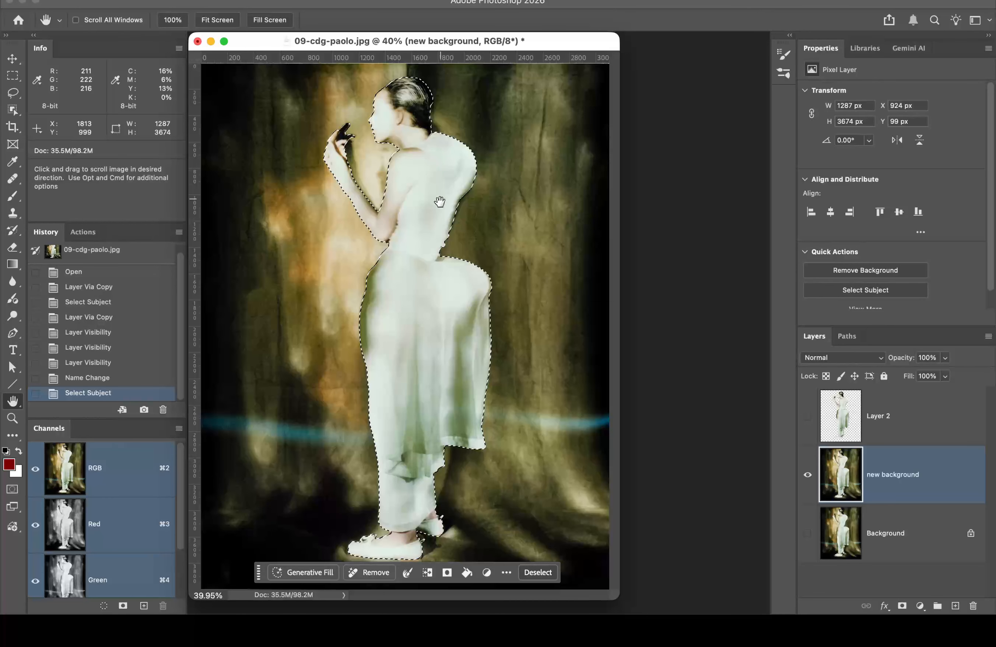
pyautogui.press('super')
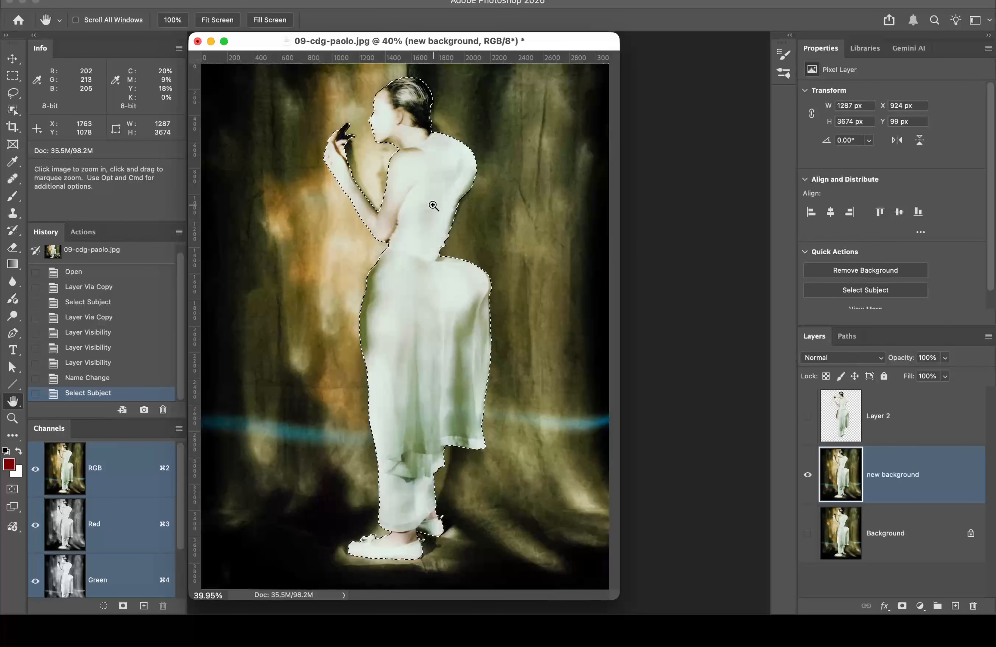
pyautogui.click(434, 206)
pyautogui.click(492, 228)
pyautogui.click(479, 277)
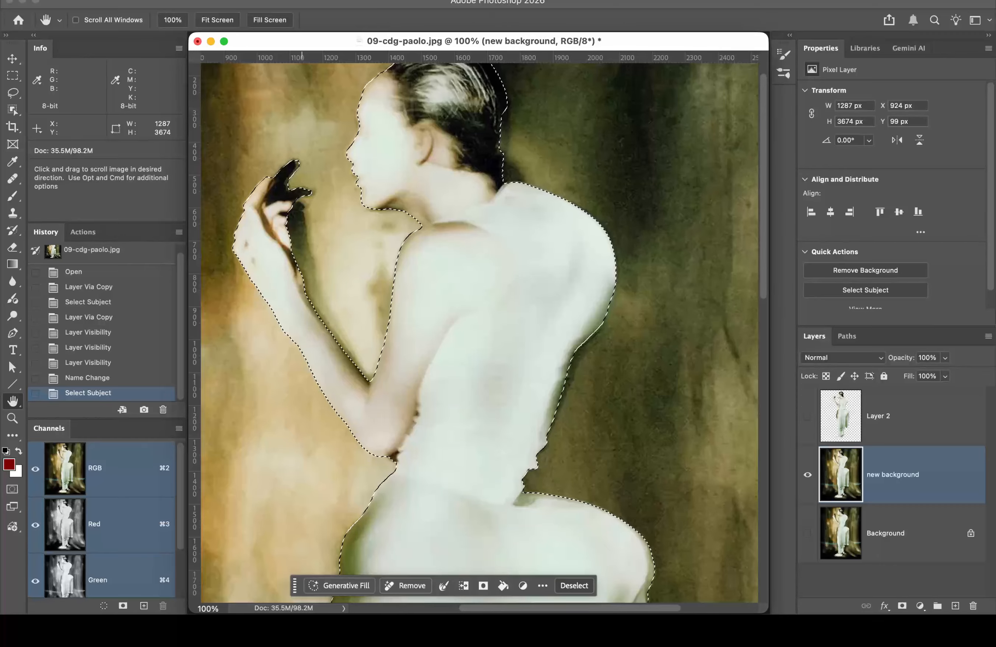
# Step: Try expanding the subject selection by 10 pixels, and undo the expansion
pyautogui.click(291, 0)
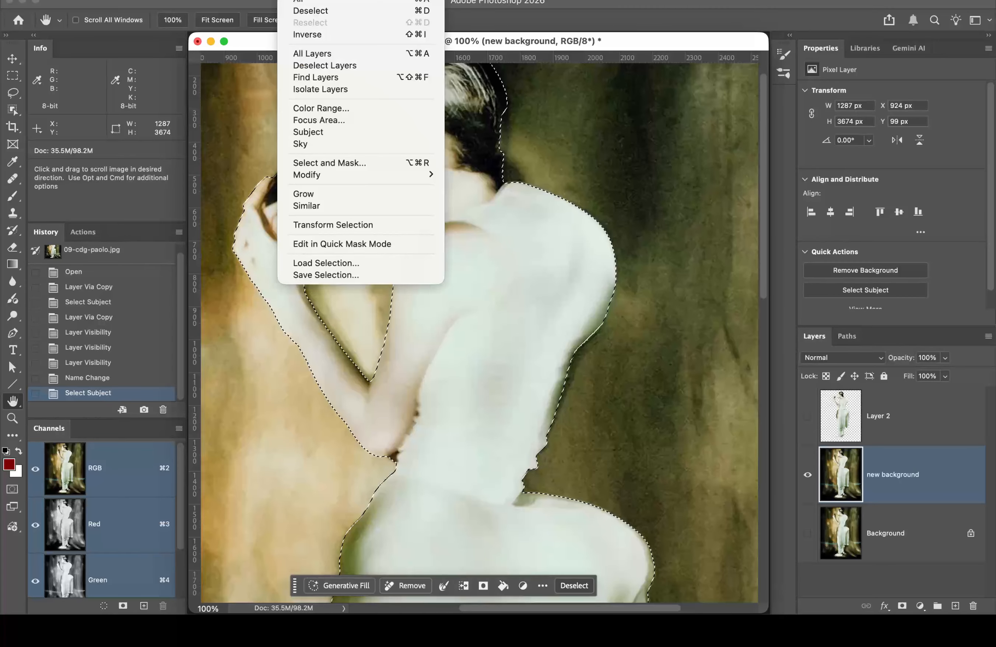
pyautogui.moveTo(332, 176)
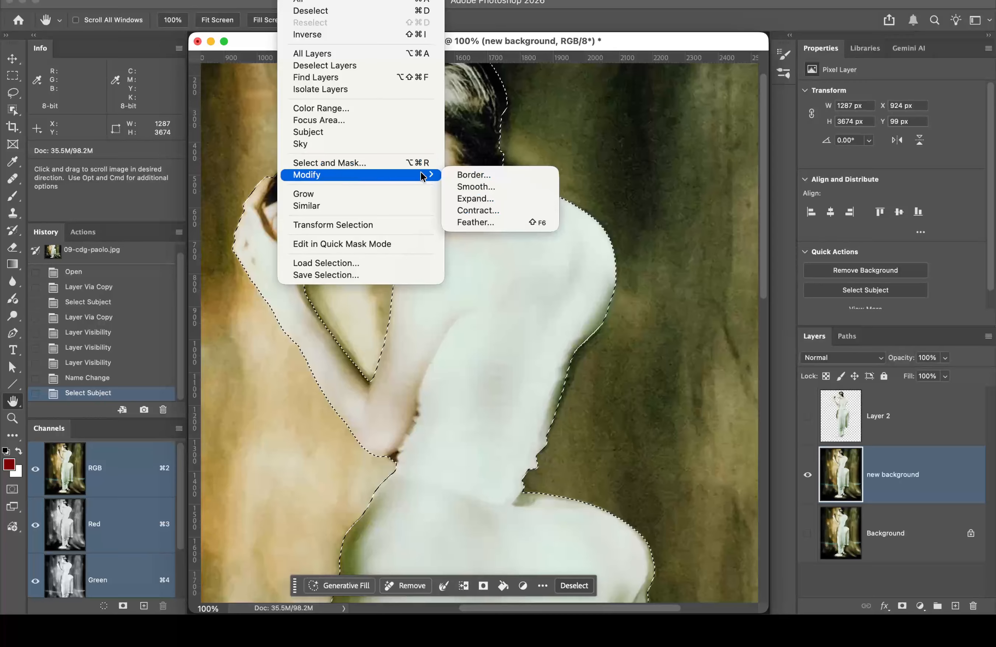
pyautogui.click(502, 205)
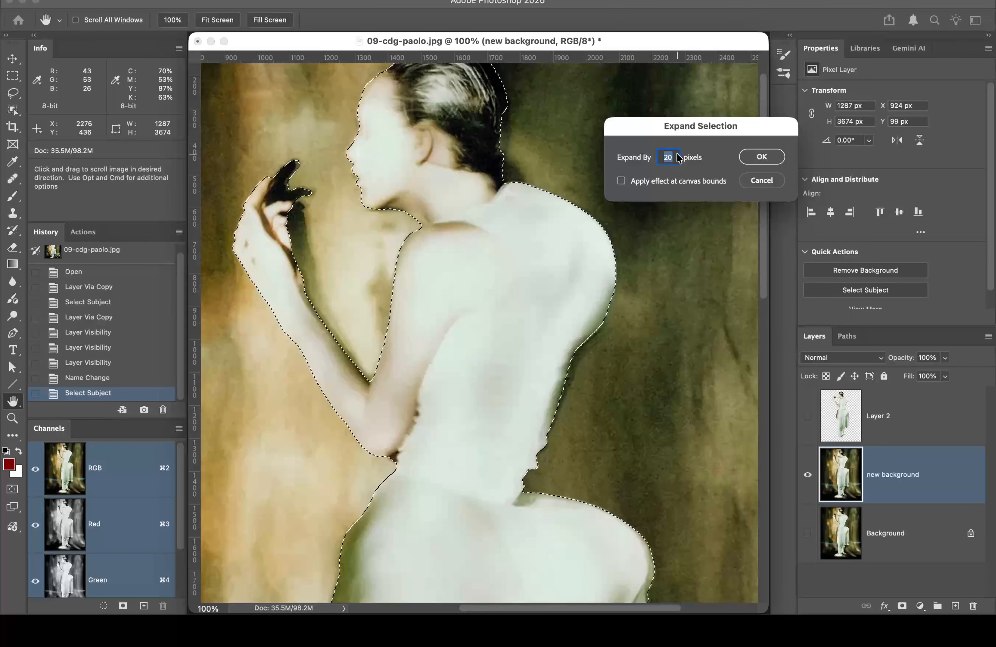
pyautogui.write('10')
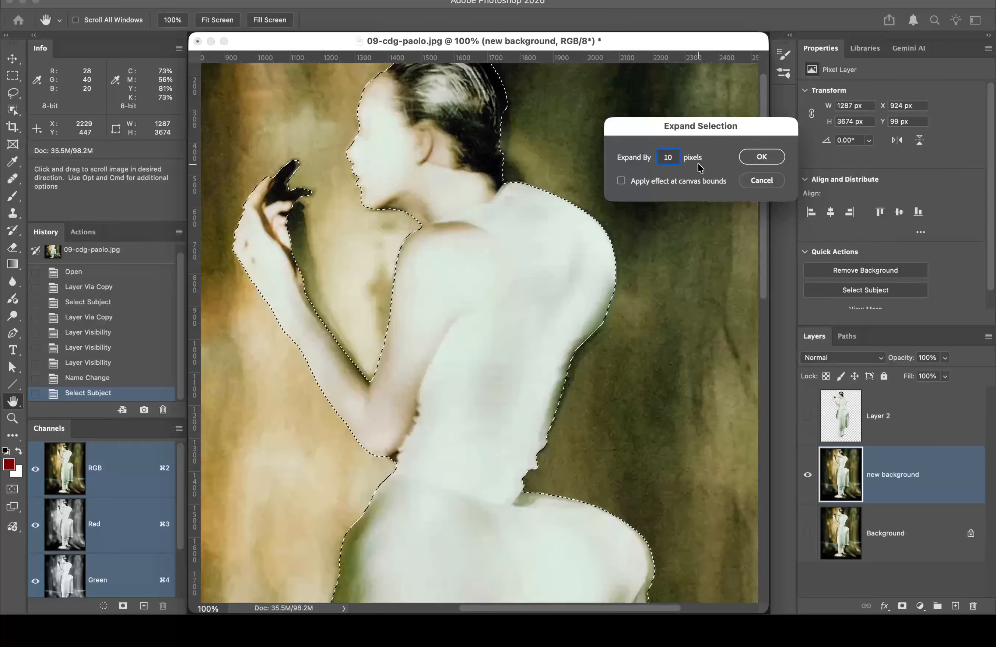
pyautogui.click(770, 157)
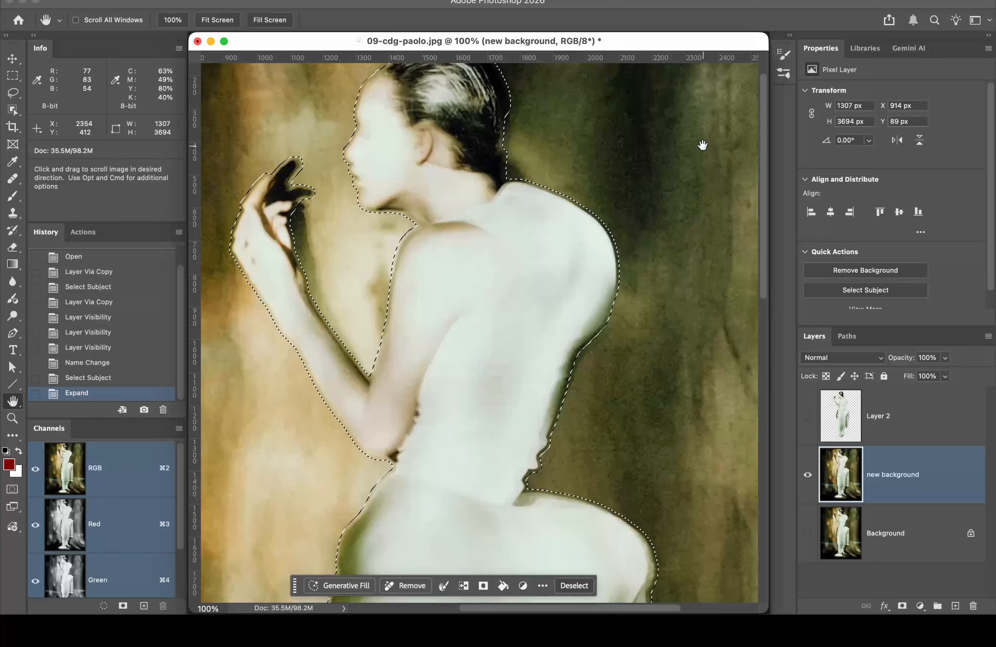
pyautogui.press('super+z')
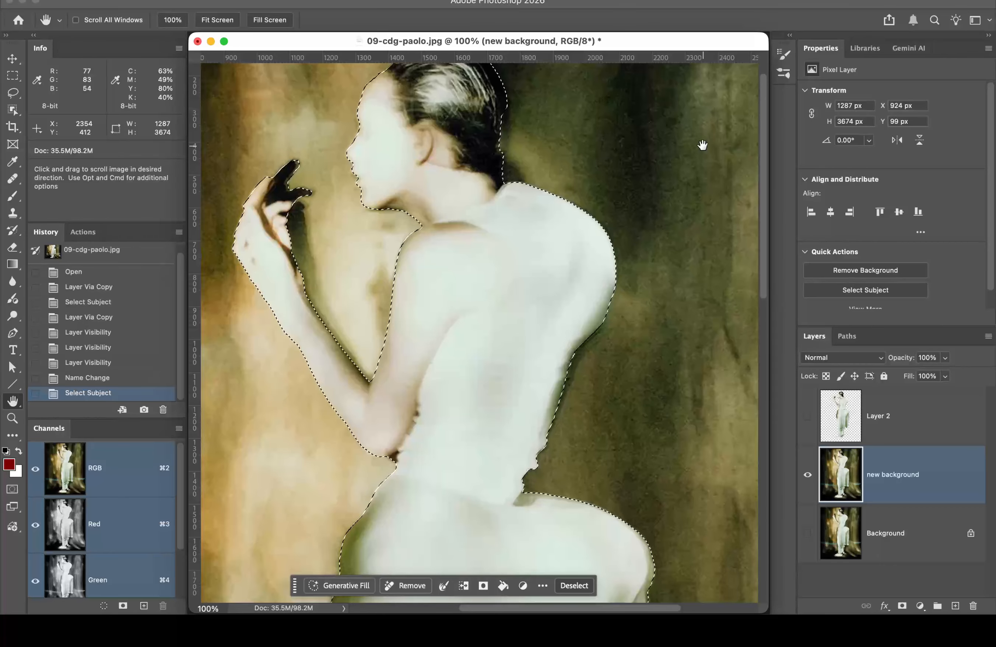
# Step: Expand the subject selection on the new background layer by 20 pixels
pyautogui.click(302, 0)
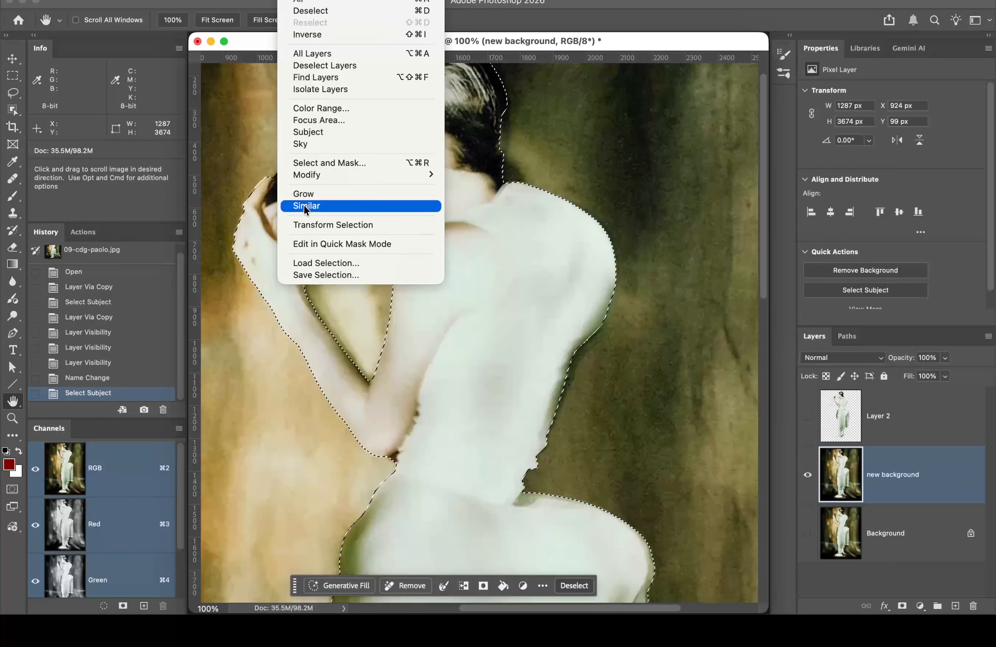
pyautogui.moveTo(357, 175)
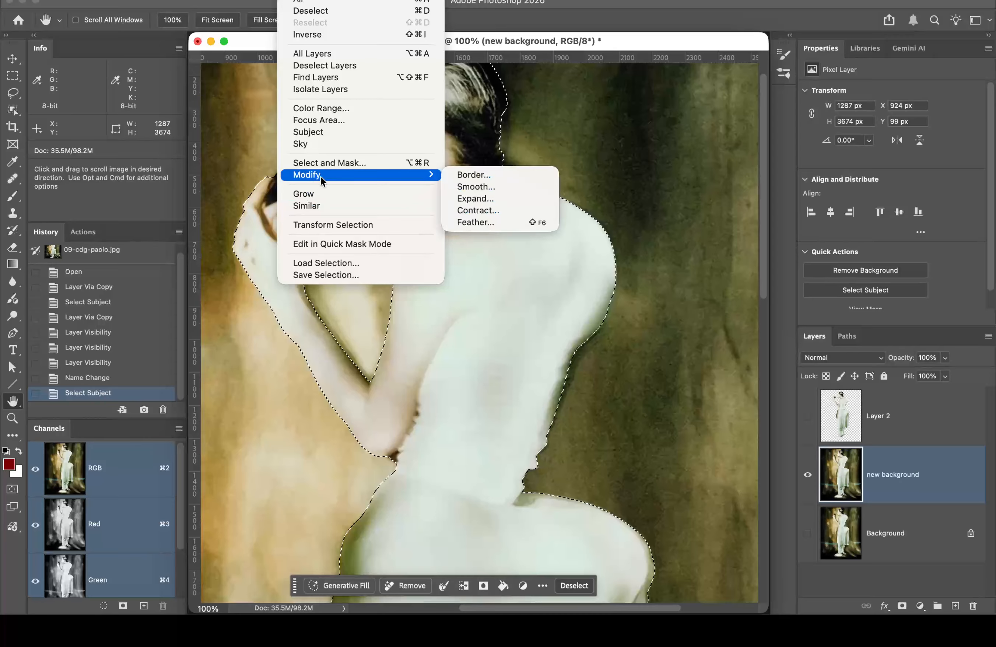
pyautogui.click(516, 201)
pyautogui.write('2')
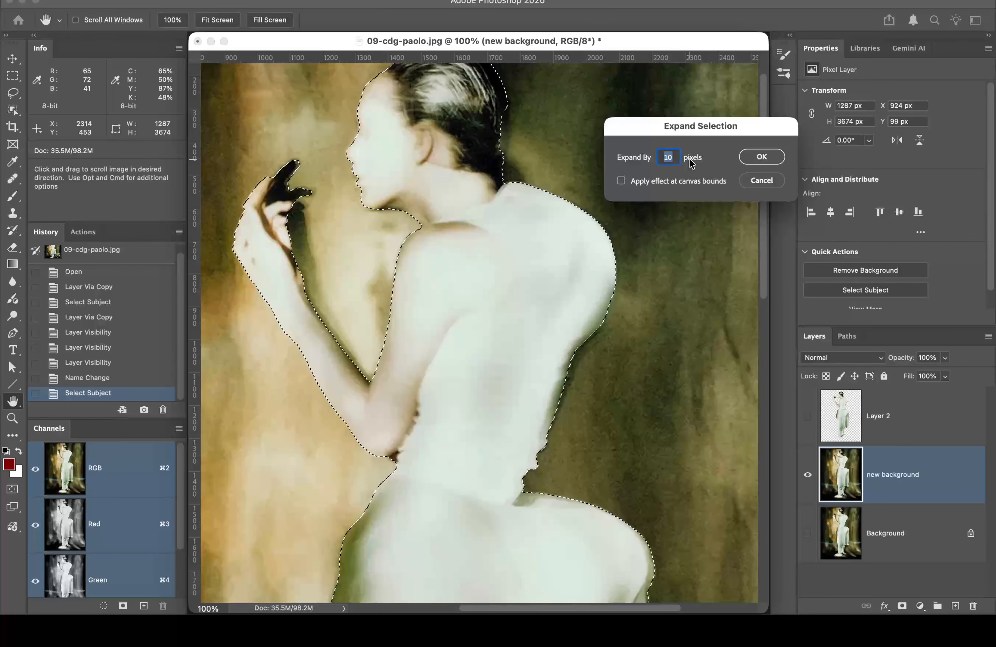
pyautogui.write('0')
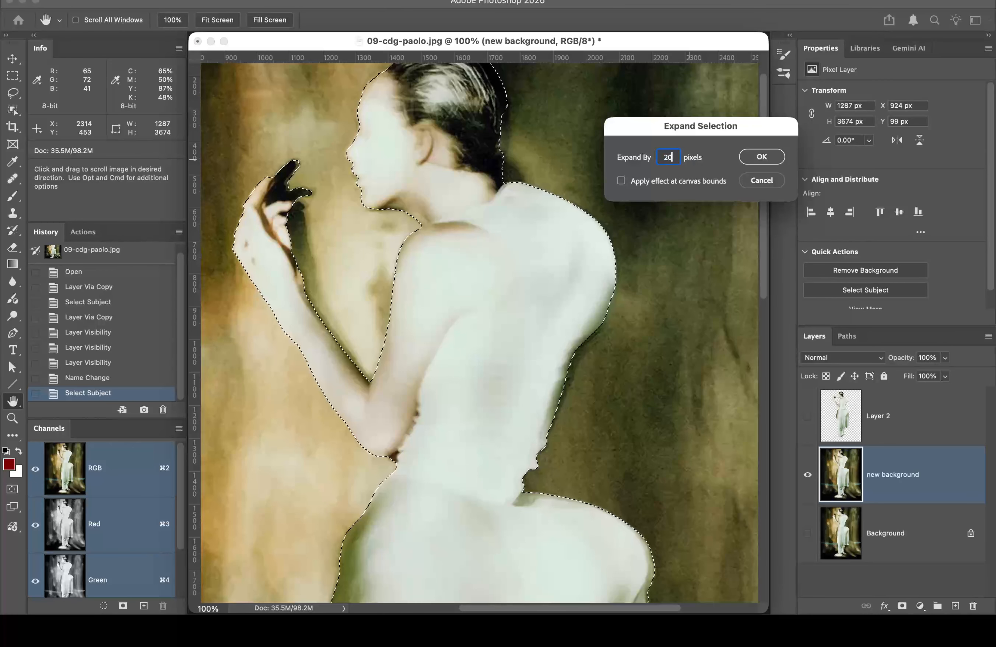
pyautogui.click(768, 158)
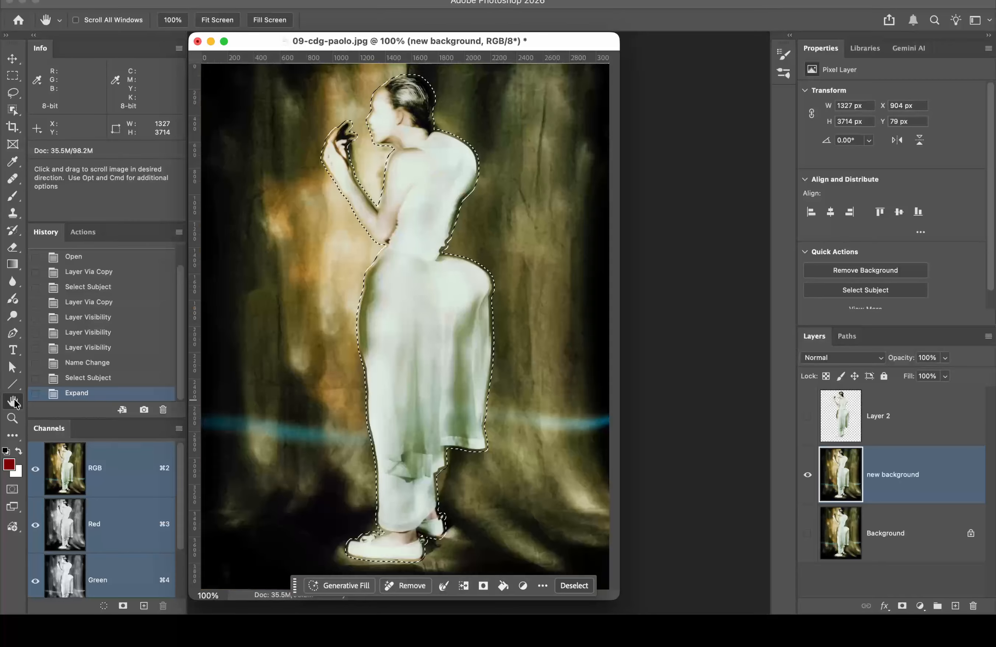
# Step: Fit the whole image in view, start Content-Aware Fill for the selection, and arrange its preview and the document window side by side
pyautogui.doubleClick(13, 401)
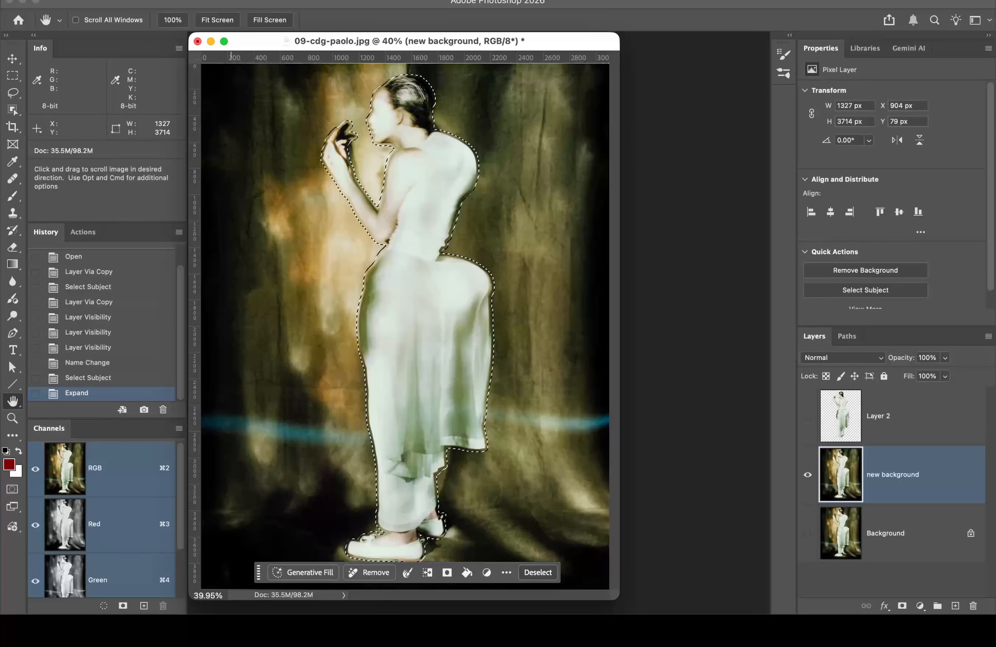
pyautogui.click(154, 0)
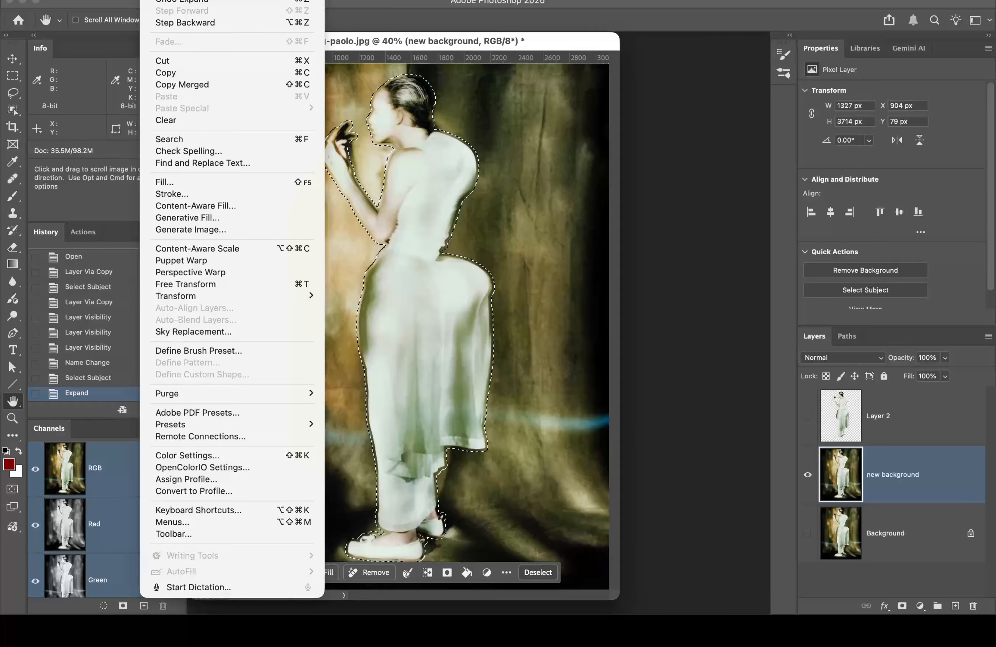
pyautogui.click(194, 206)
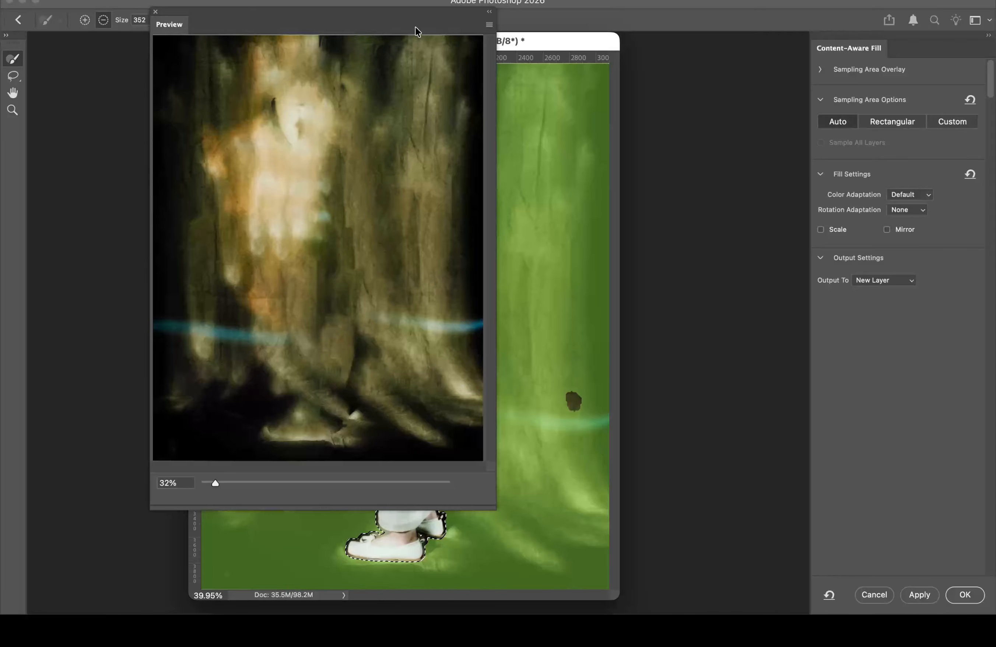
pyautogui.moveTo(415, 26); pyautogui.dragTo(341, 39)
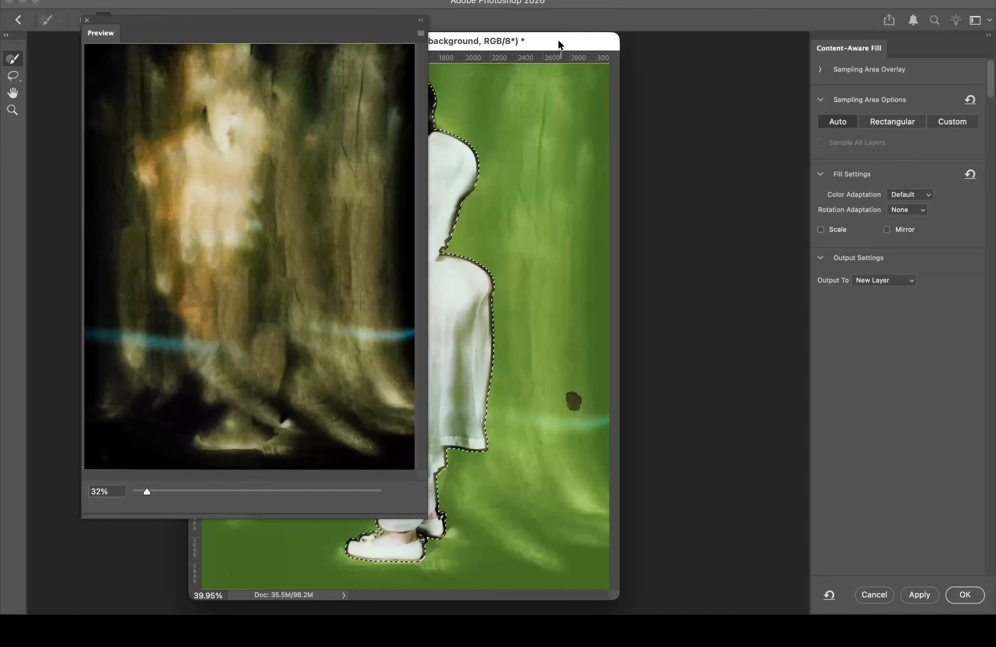
pyautogui.moveTo(559, 40); pyautogui.dragTo(767, 36)
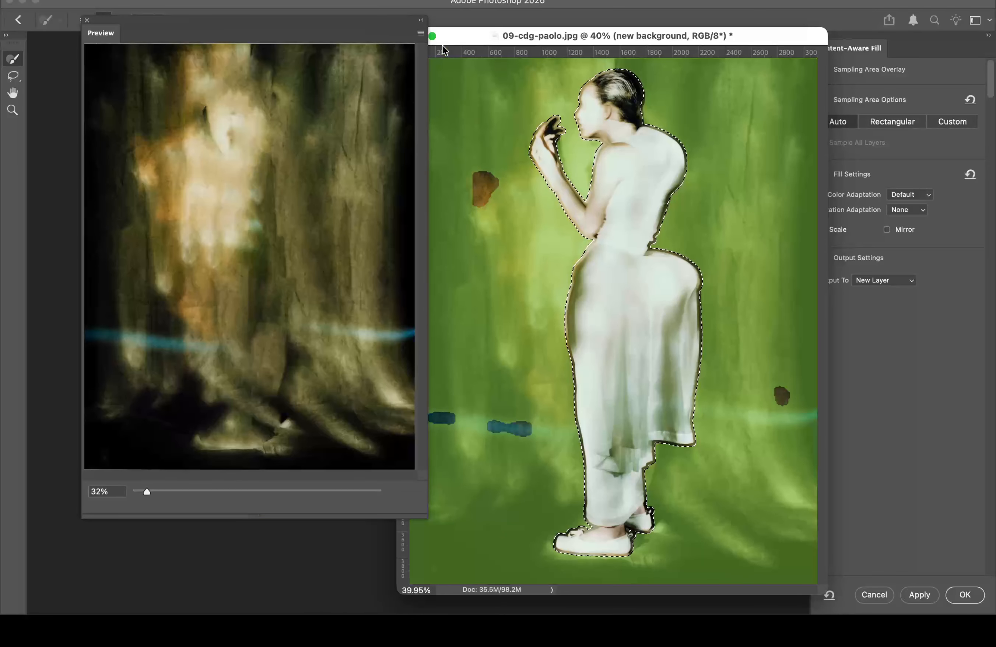
pyautogui.moveTo(381, 22); pyautogui.dragTo(332, 40)
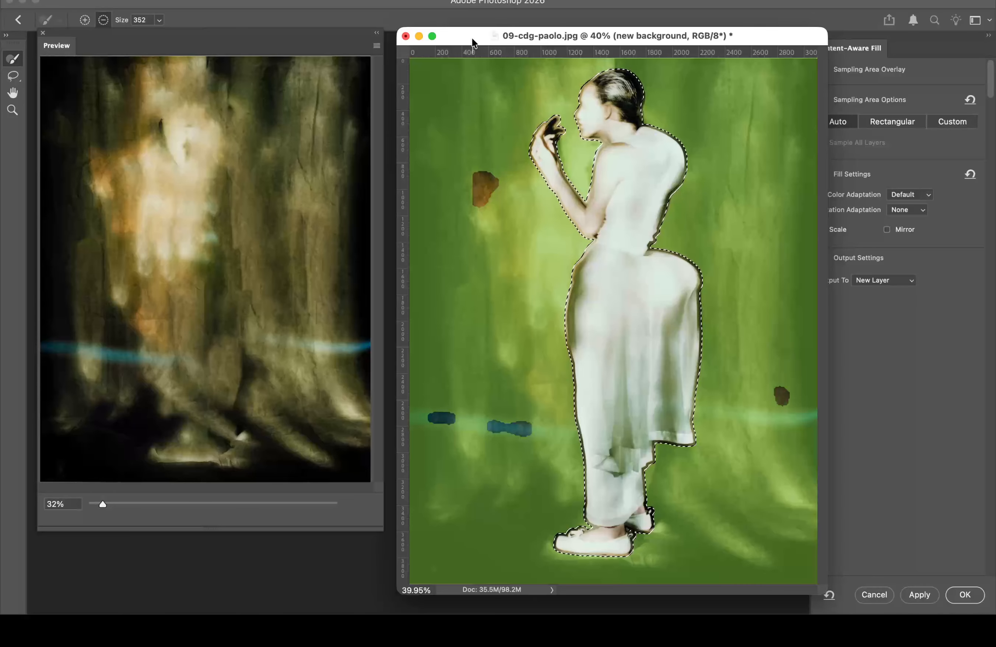
pyautogui.moveTo(471, 39); pyautogui.dragTo(460, 35)
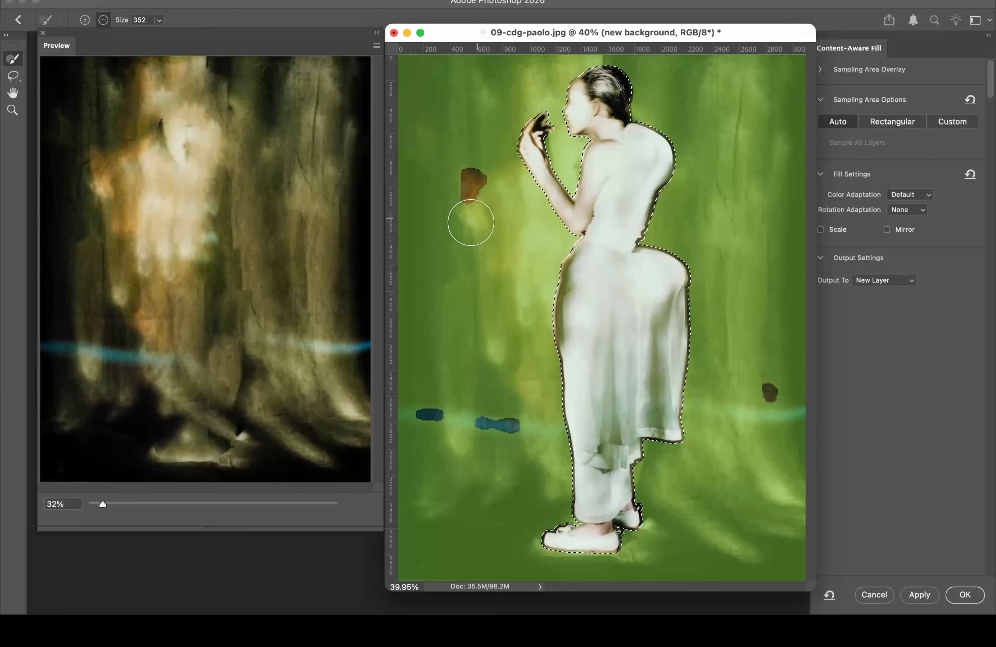
# Step: Try excluding the orange area beside the woman's arm from sampling, and restore the area, including its unsampled patch, to the sampling area
pyautogui.moveTo(469, 179)
pyautogui.mouseDown()
pyautogui.moveTo(469, 216)
pyautogui.moveTo(474, 206)
pyautogui.mouseUp()
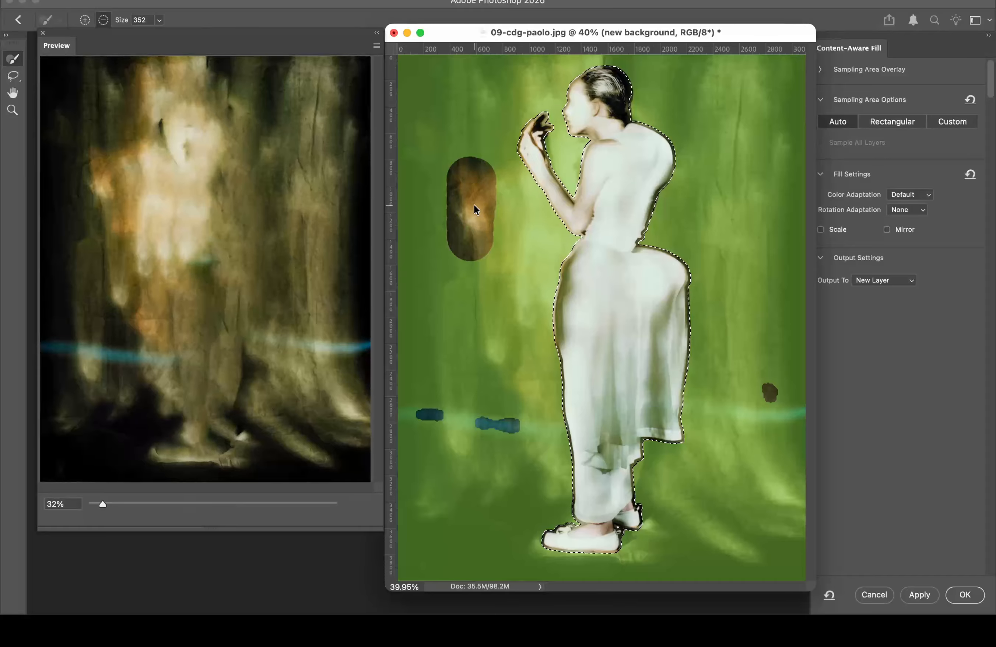
pyautogui.moveTo(474, 205); pyautogui.dragTo(474, 206)
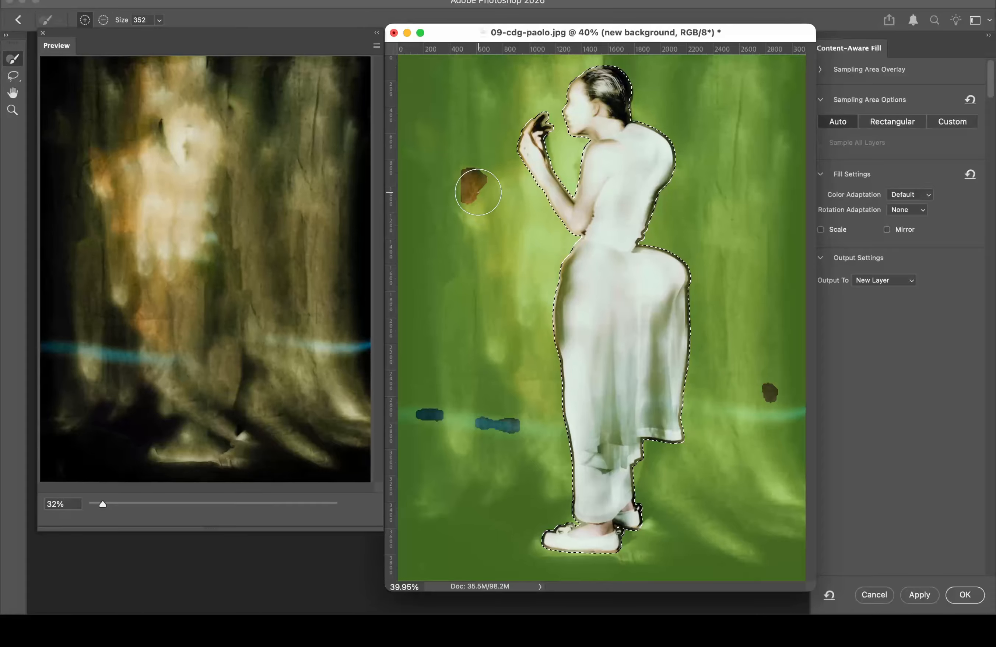
pyautogui.moveTo(474, 190); pyautogui.dragTo(477, 183)
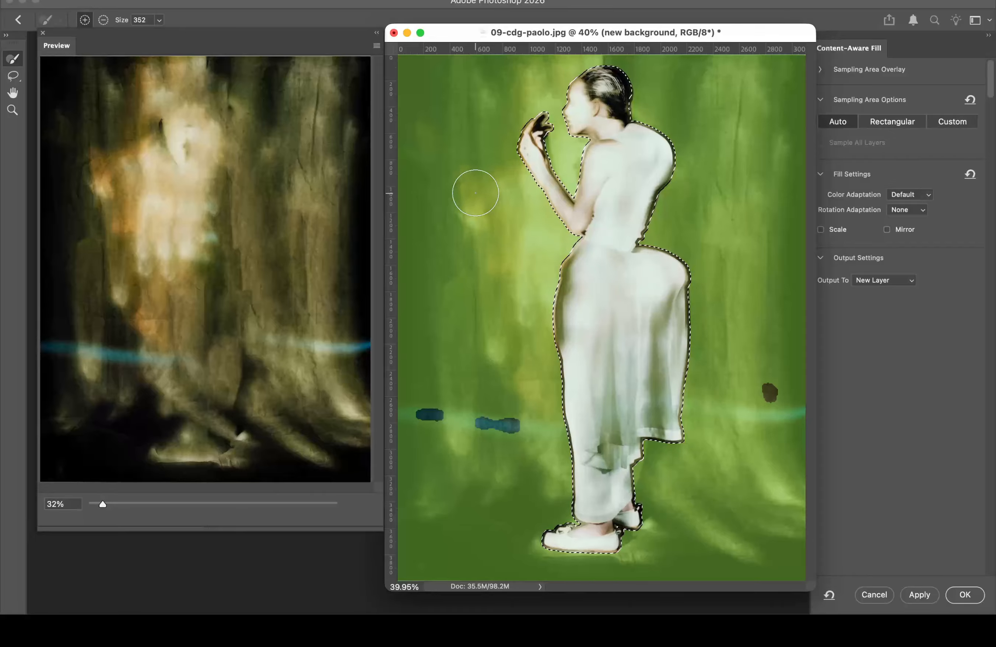
# Step: Try adding the blue streak and dark brown patches to the sampling area and excluding an orange strip, and undo these changes
pyautogui.moveTo(422, 414); pyautogui.dragTo(512, 421)
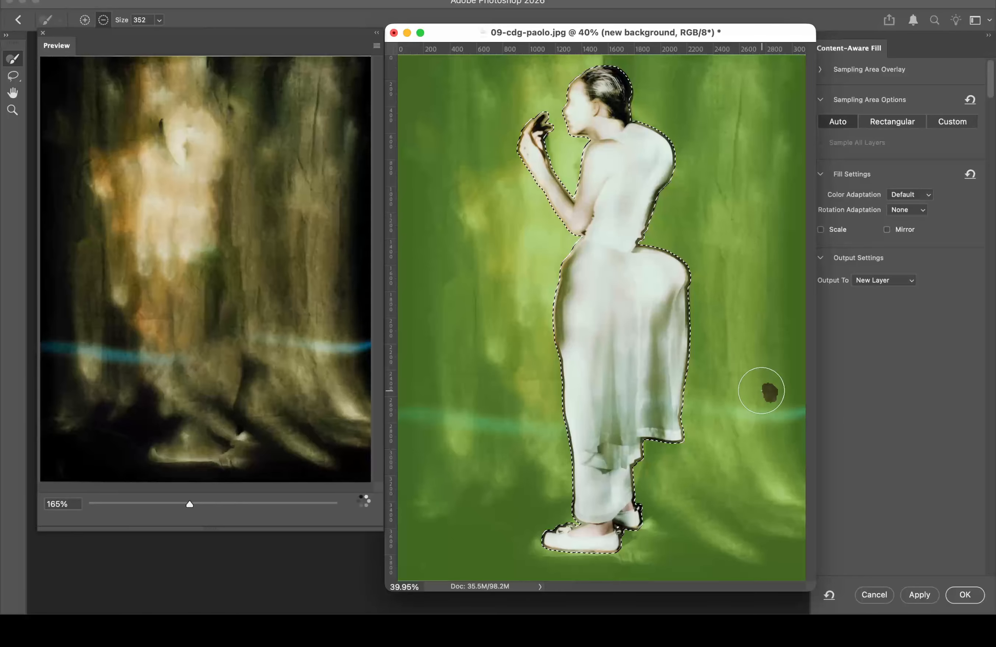
pyautogui.moveTo(762, 390); pyautogui.dragTo(771, 387)
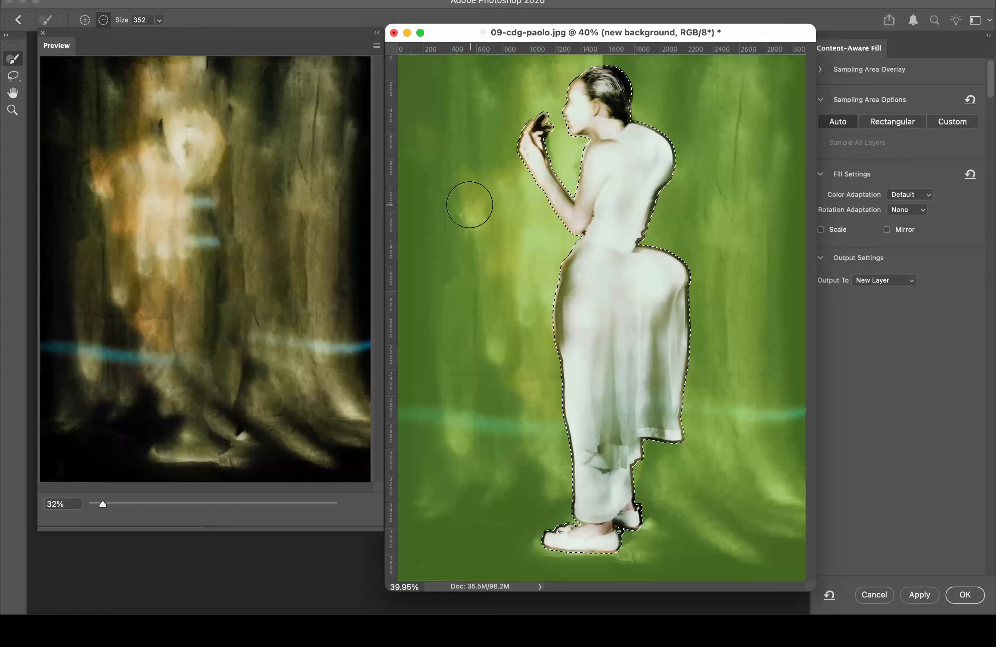
pyautogui.moveTo(468, 174); pyautogui.dragTo(459, 260)
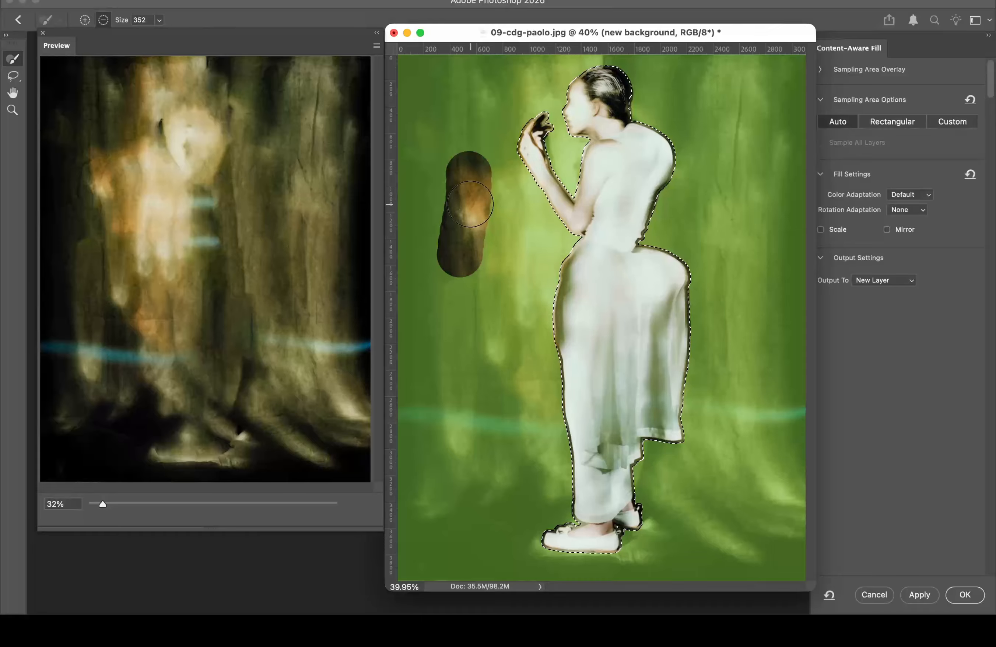
pyautogui.press('super+z')
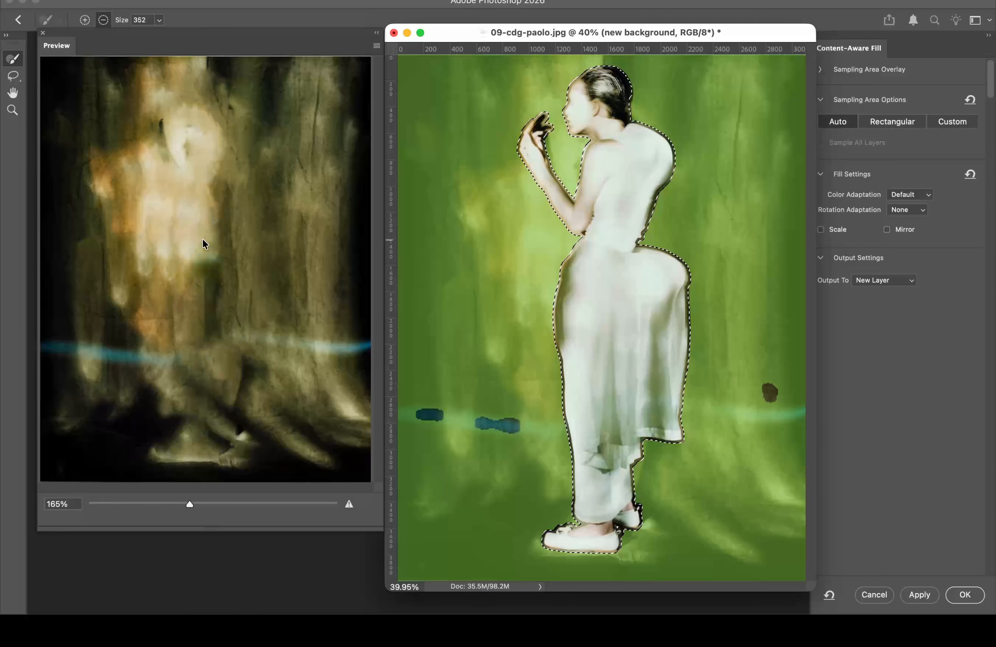
# Step: Move the document window closer to the preview, try the fill with color adaptation set to None, and return it to Default
pyautogui.keyDown('alt'); pyautogui.keyDown('super'); pyautogui.click(204, 240); pyautogui.keyUp('super'); pyautogui.keyUp('alt')
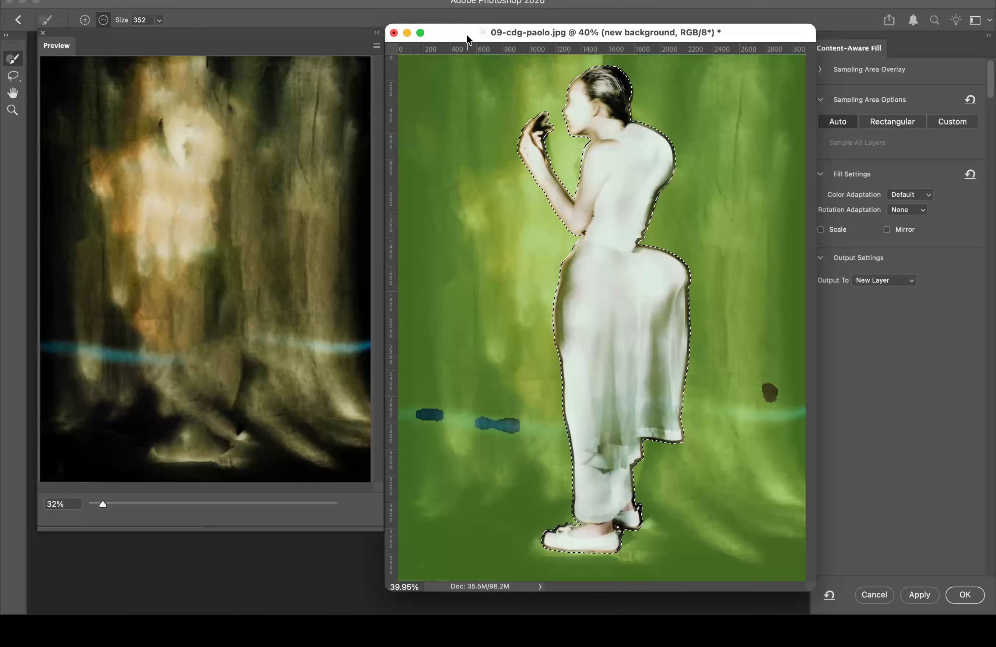
pyautogui.moveTo(467, 34); pyautogui.dragTo(444, 26)
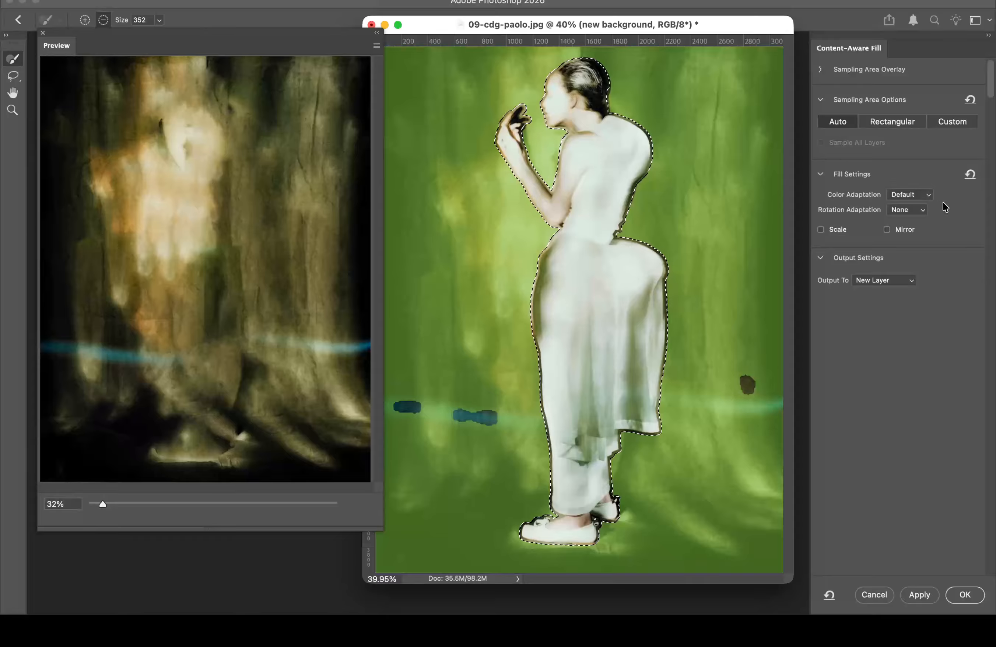
pyautogui.click(925, 196)
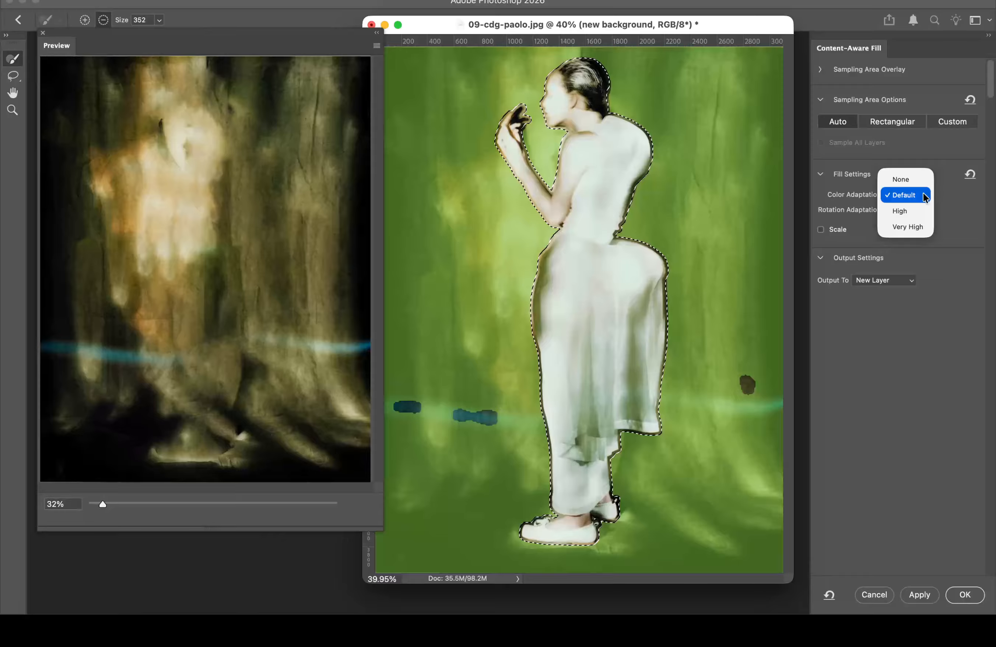
pyautogui.click(911, 179)
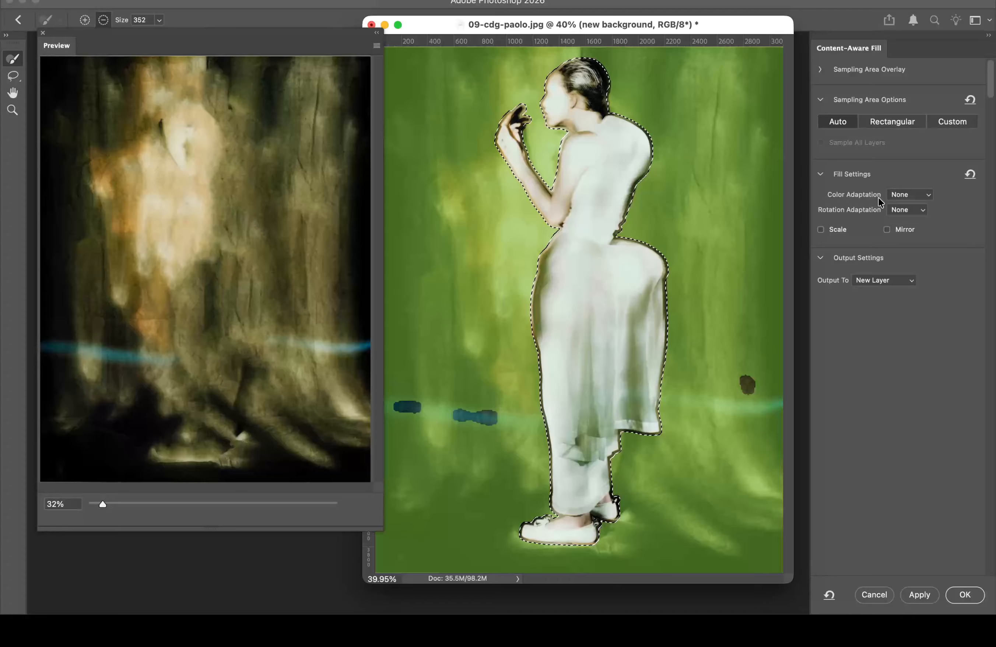
pyautogui.click(909, 195)
pyautogui.click(909, 210)
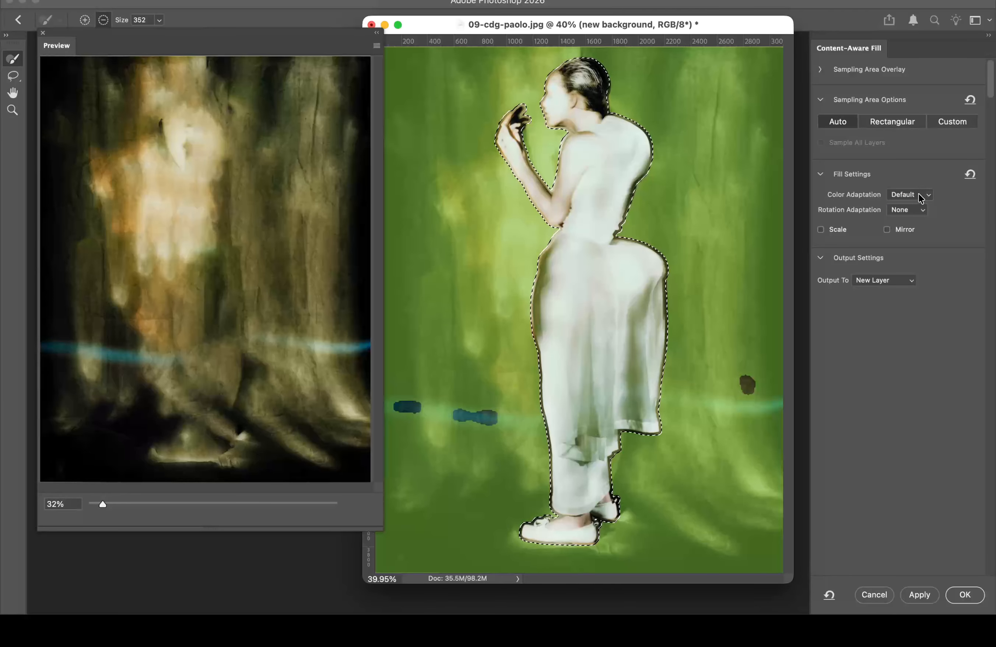
# Step: Compare the High and Very High color adaptation for the fill, and leave it set to High
pyautogui.click(920, 196)
pyautogui.click(914, 207)
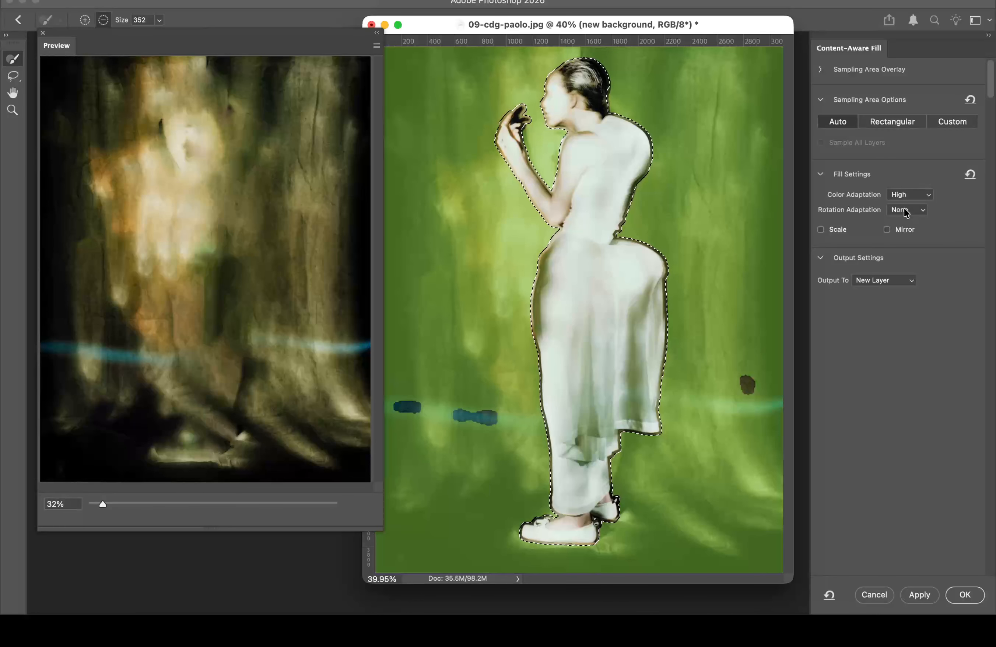
pyautogui.click(916, 194)
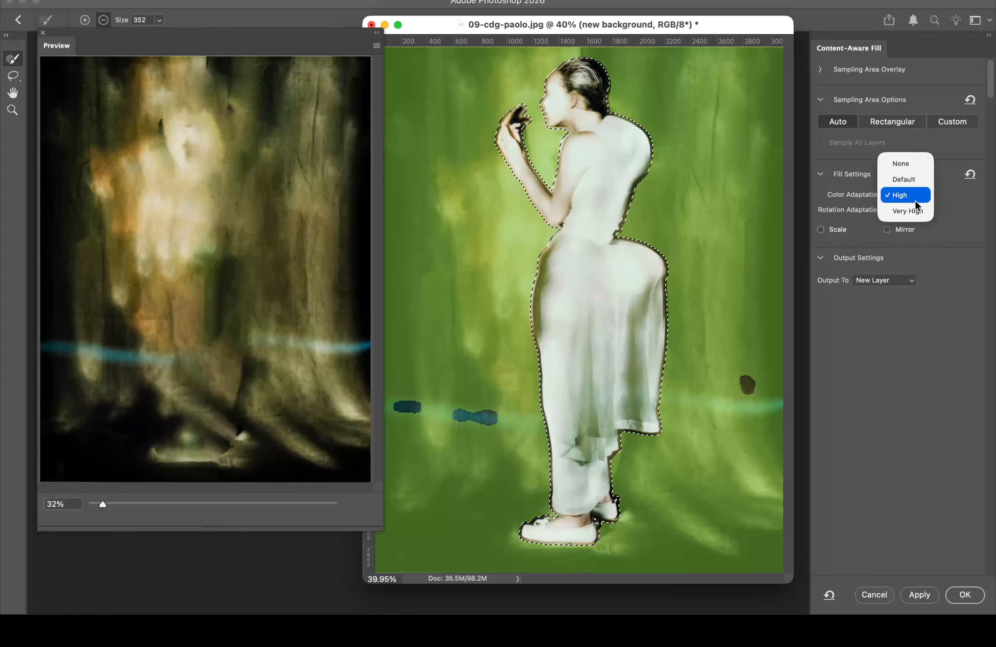
pyautogui.click(915, 207)
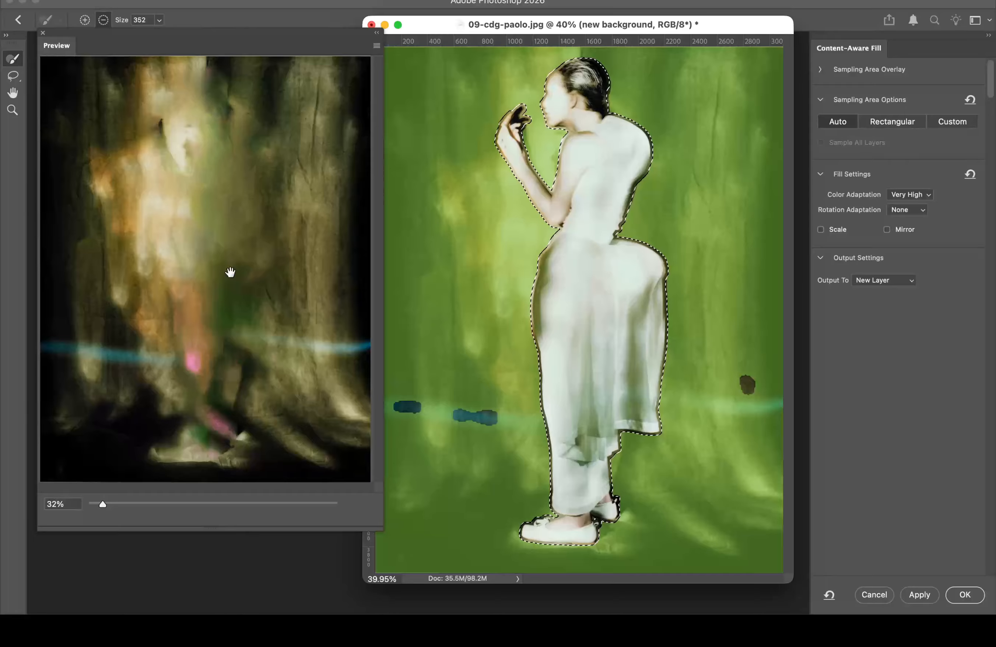
pyautogui.click(919, 195)
pyautogui.click(918, 183)
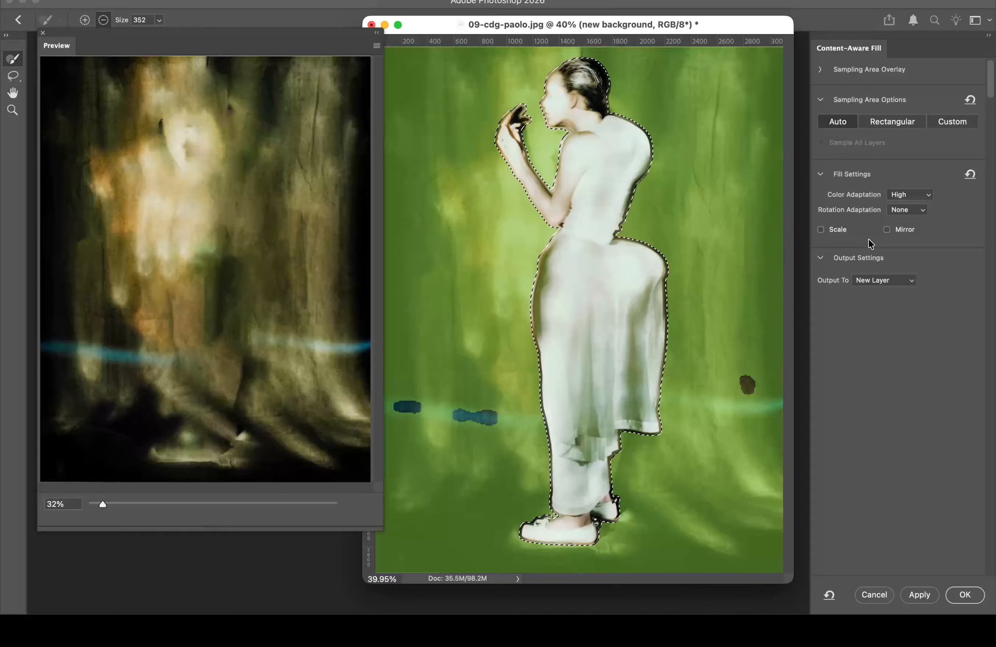
# Step: Set the fill's rotation adaptation to Low, accept using it with auto sampling, and update the preview
pyautogui.click(910, 211)
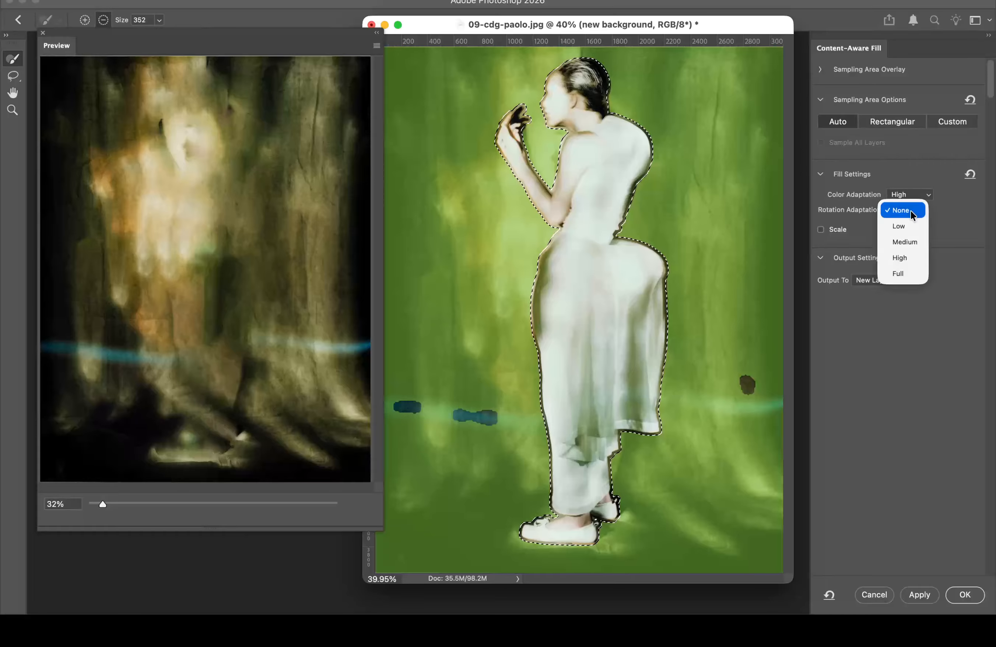
pyautogui.click(941, 213)
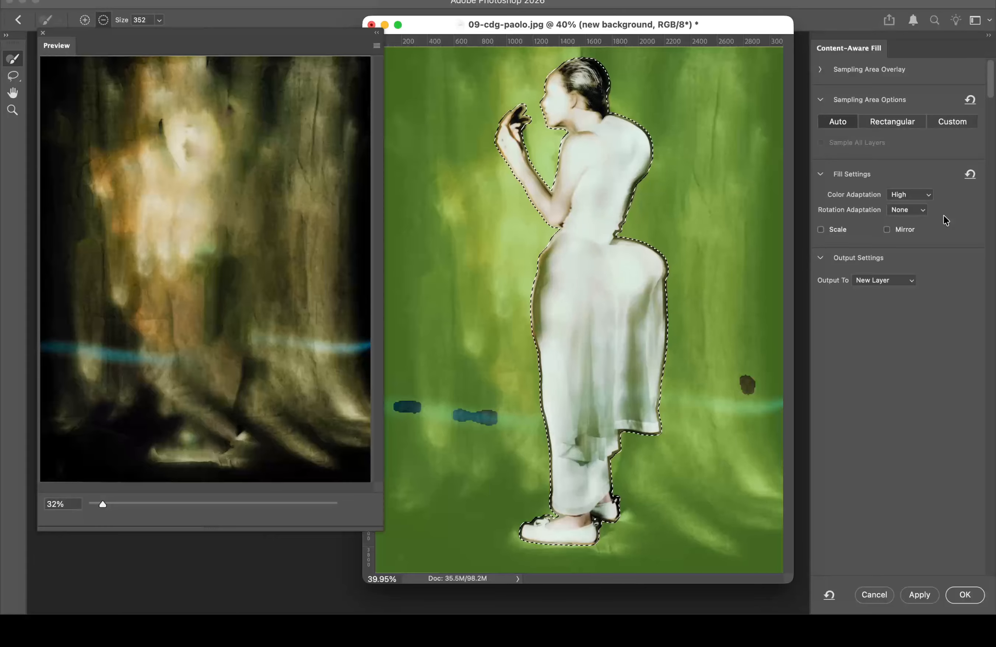
pyautogui.click(919, 208)
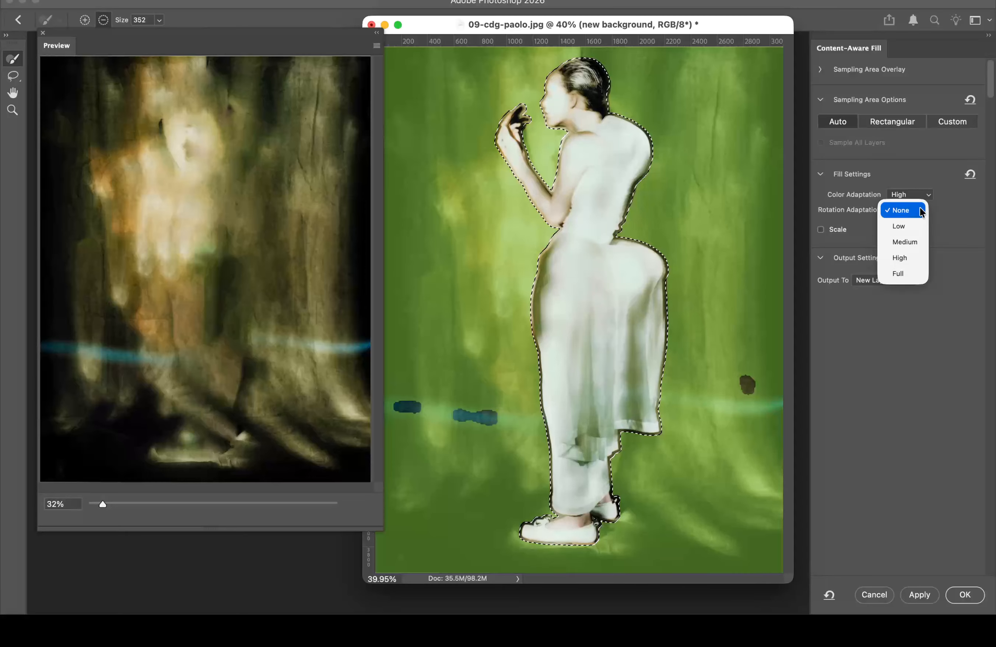
pyautogui.click(915, 226)
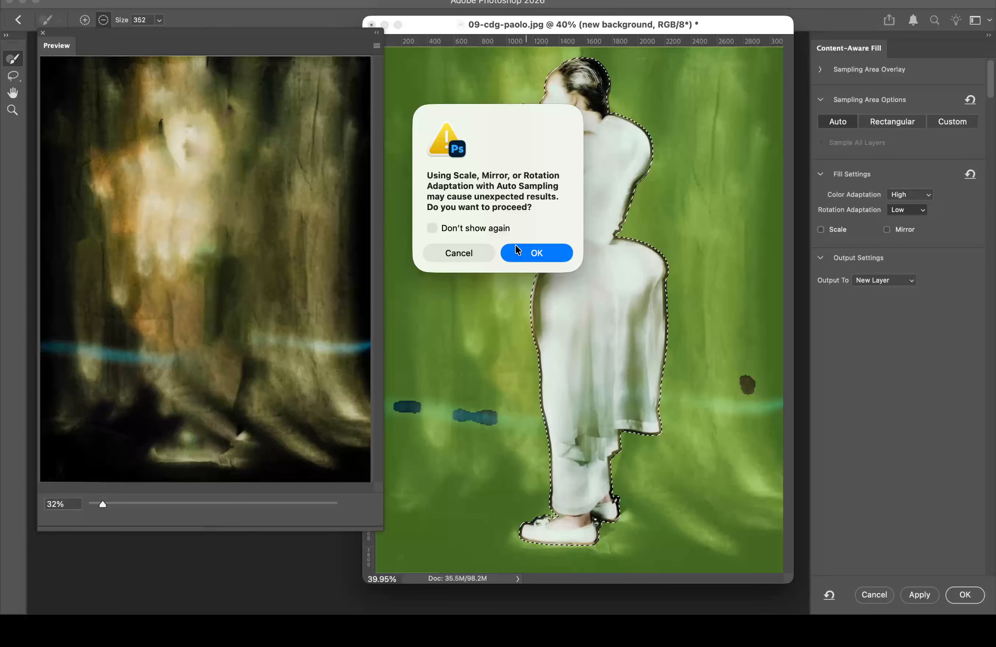
pyautogui.click(543, 255)
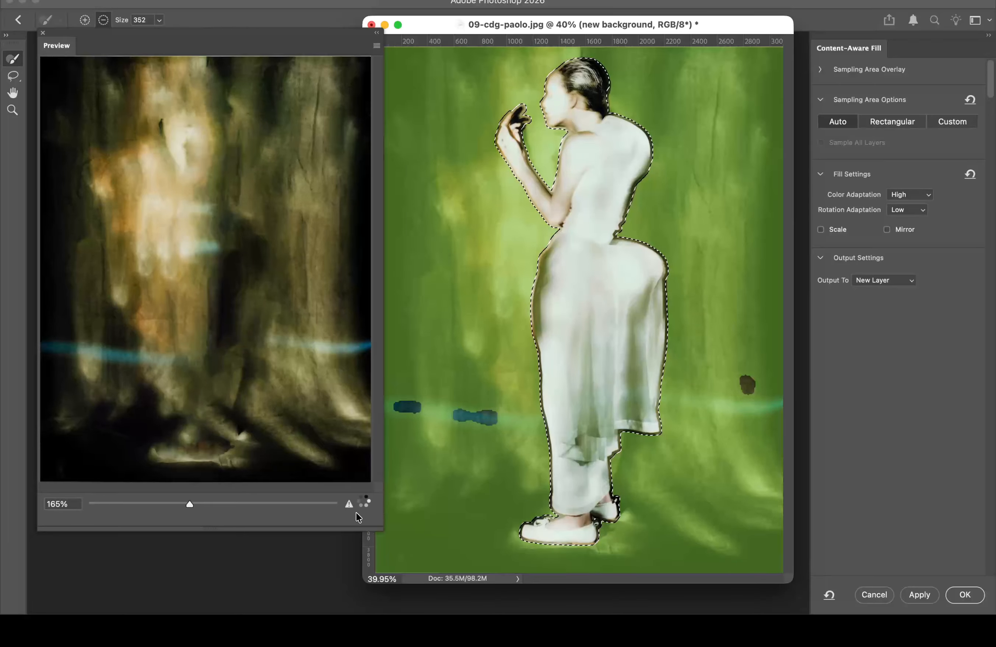
pyautogui.click(349, 504)
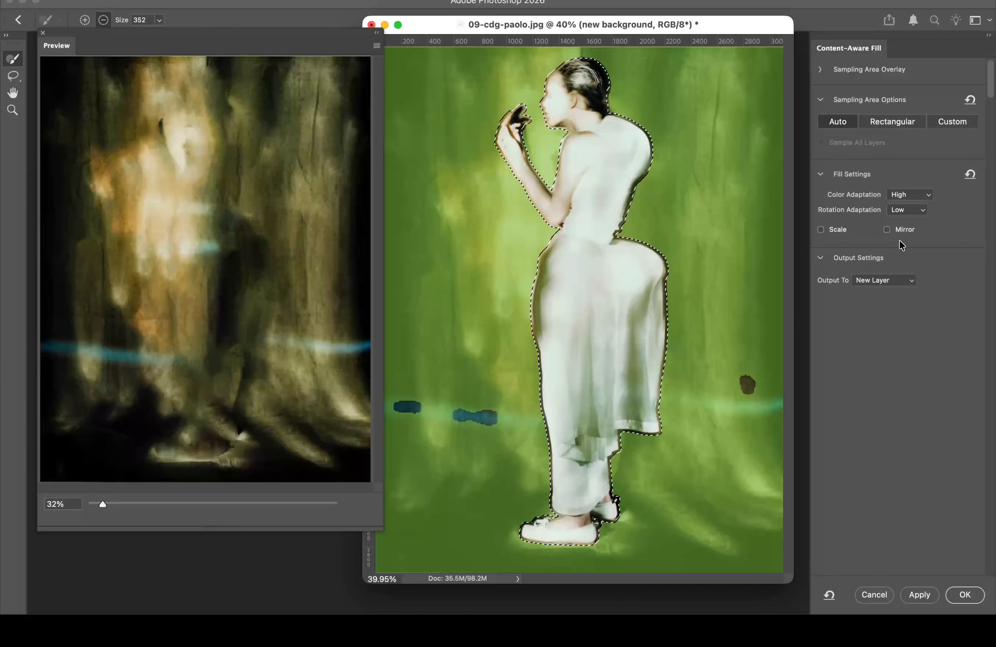
# Step: Set the fill's rotation adaptation to Medium, and accept using it with auto sampling without showing the warning again
pyautogui.click(915, 210)
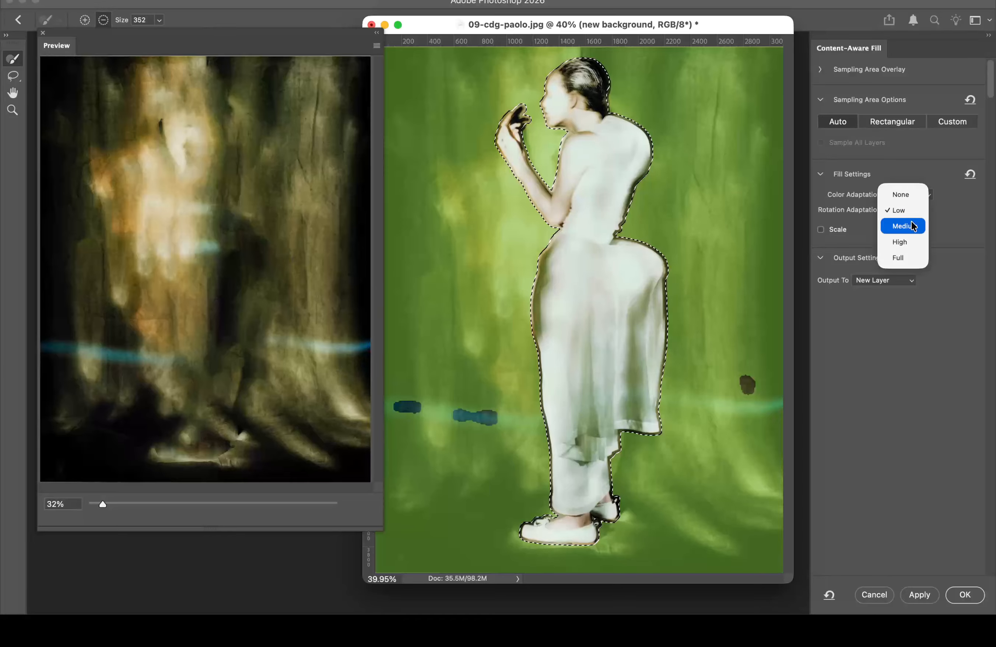
pyautogui.click(912, 223)
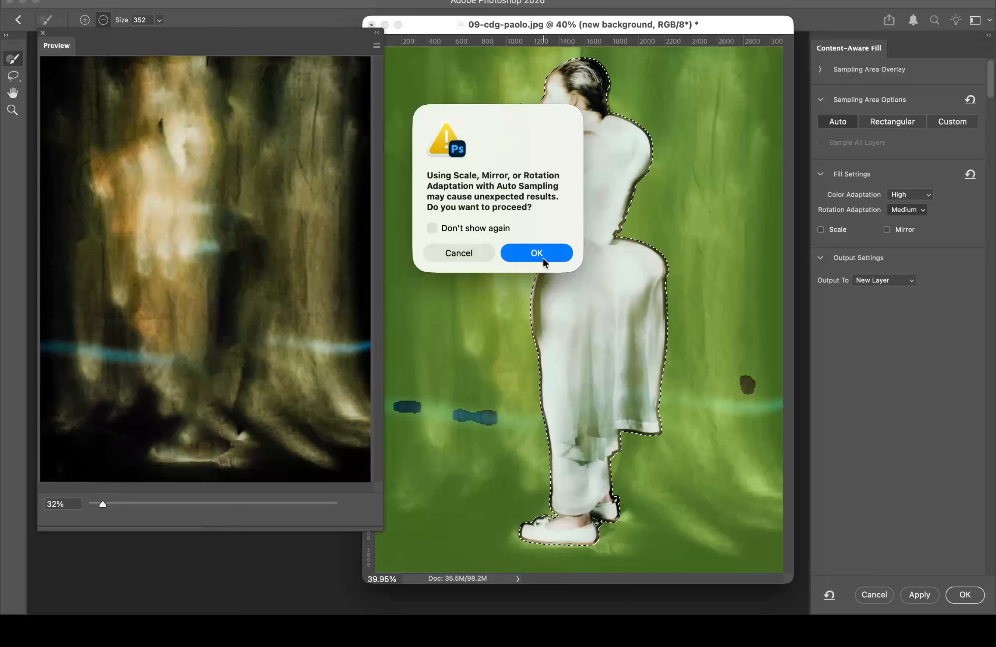
pyautogui.click(432, 227)
pyautogui.click(533, 252)
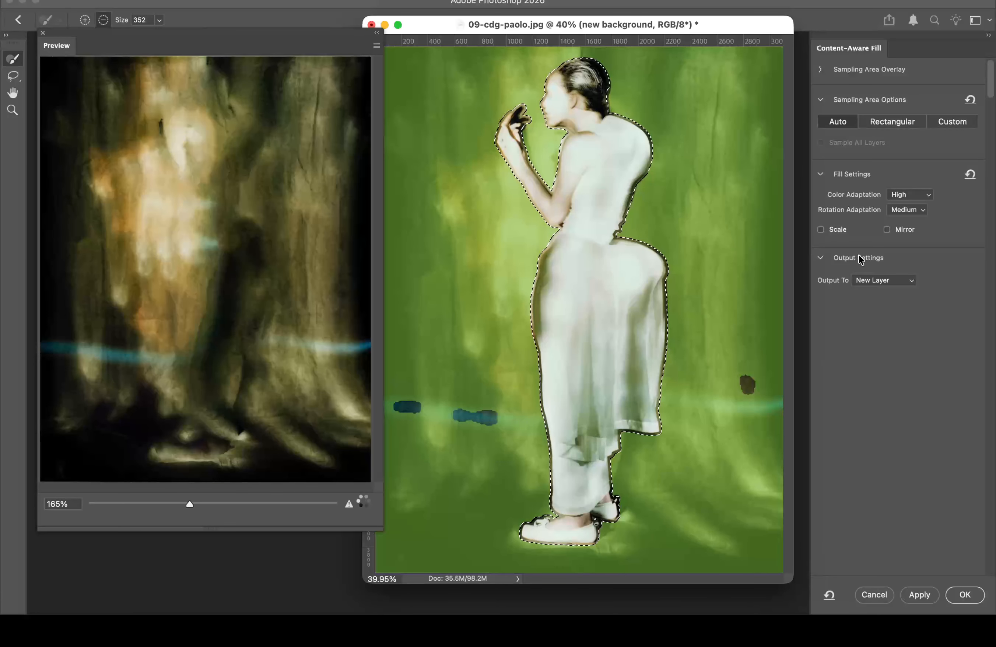
# Step: Compare the High and Full rotation adaptation for the fill, and set it back to None
pyautogui.click(926, 209)
pyautogui.click(909, 222)
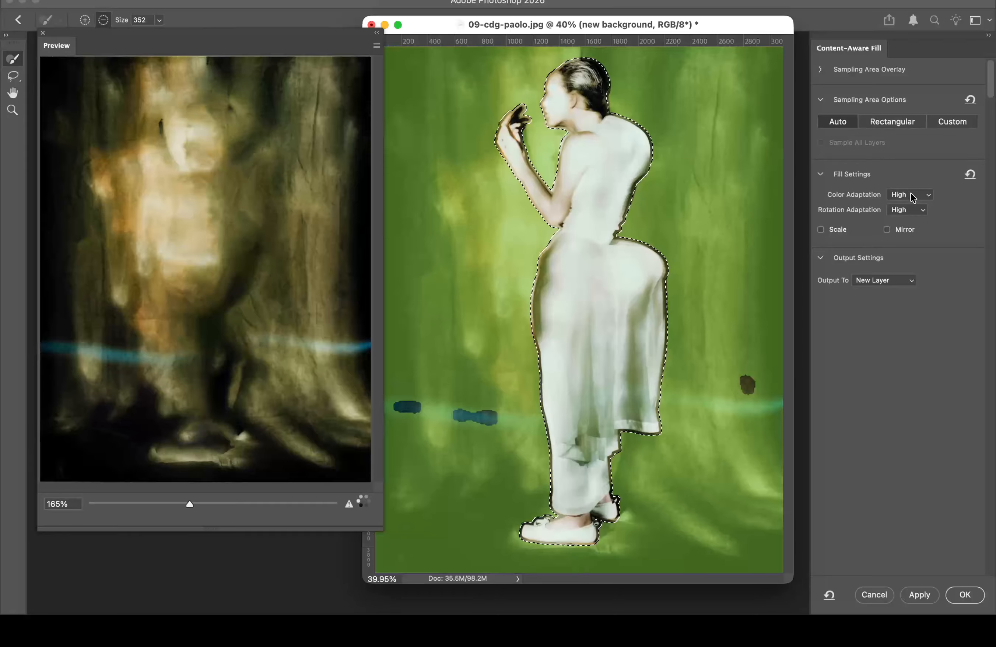
pyautogui.click(911, 209)
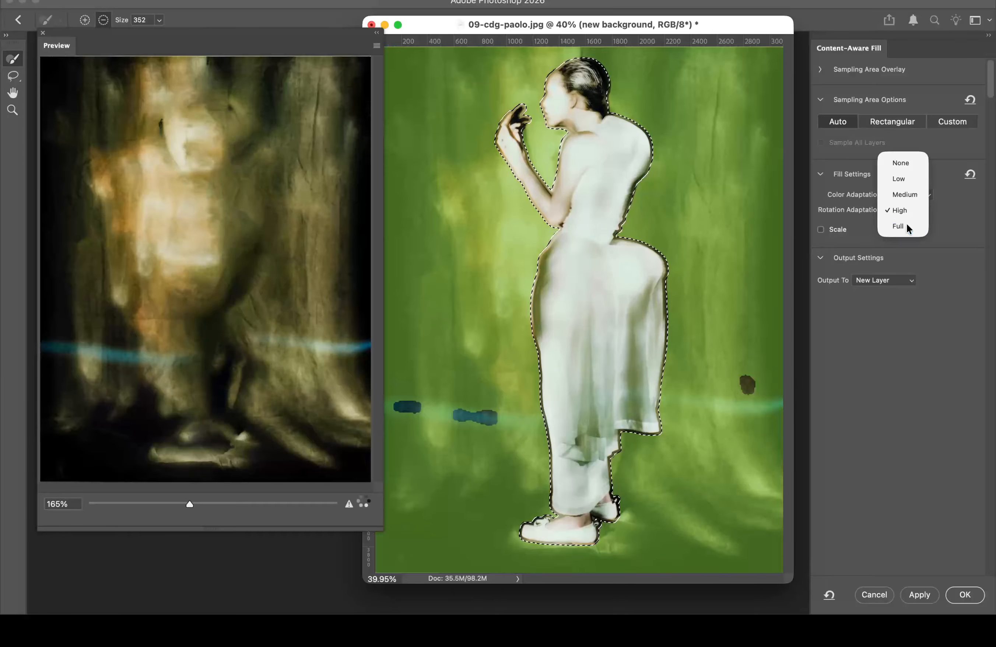
pyautogui.click(906, 223)
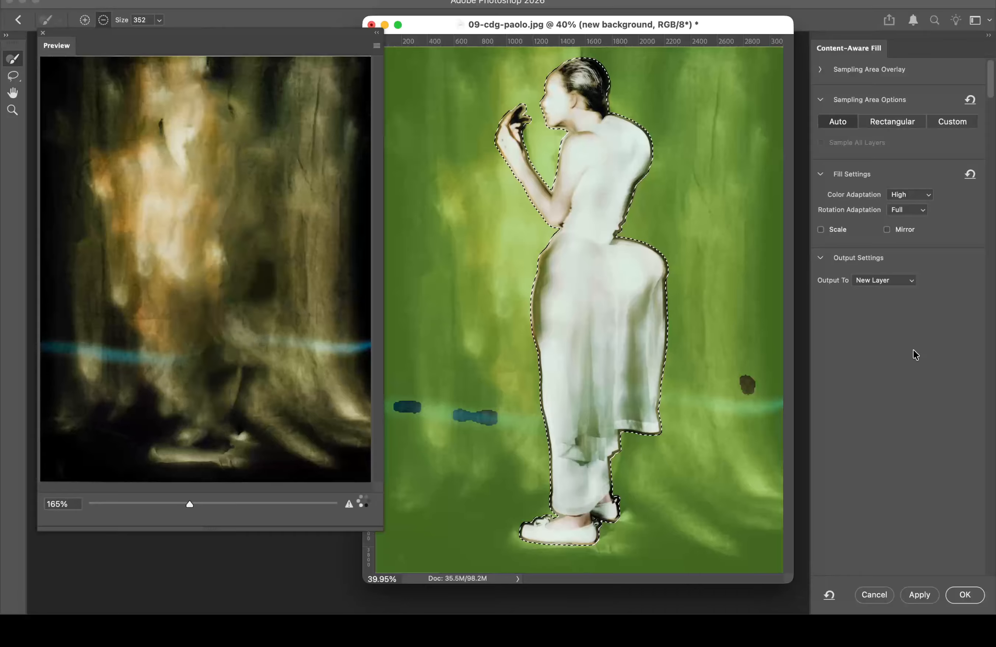
pyautogui.click(917, 211)
pyautogui.click(913, 150)
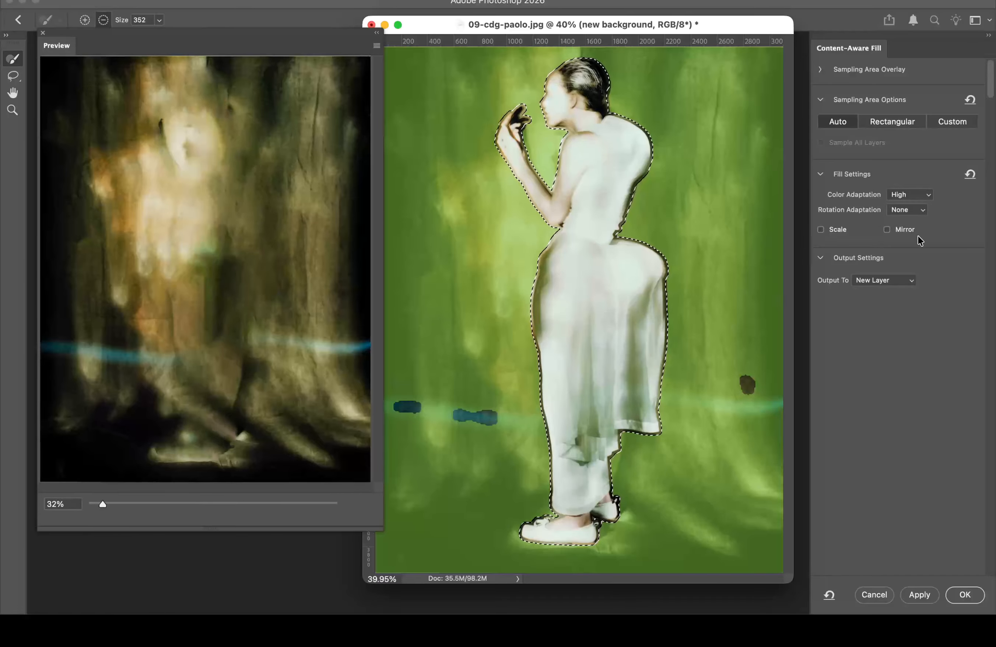
# Step: Set the fill to output to the current layer and apply the Content-Aware Fill
pyautogui.click(898, 281)
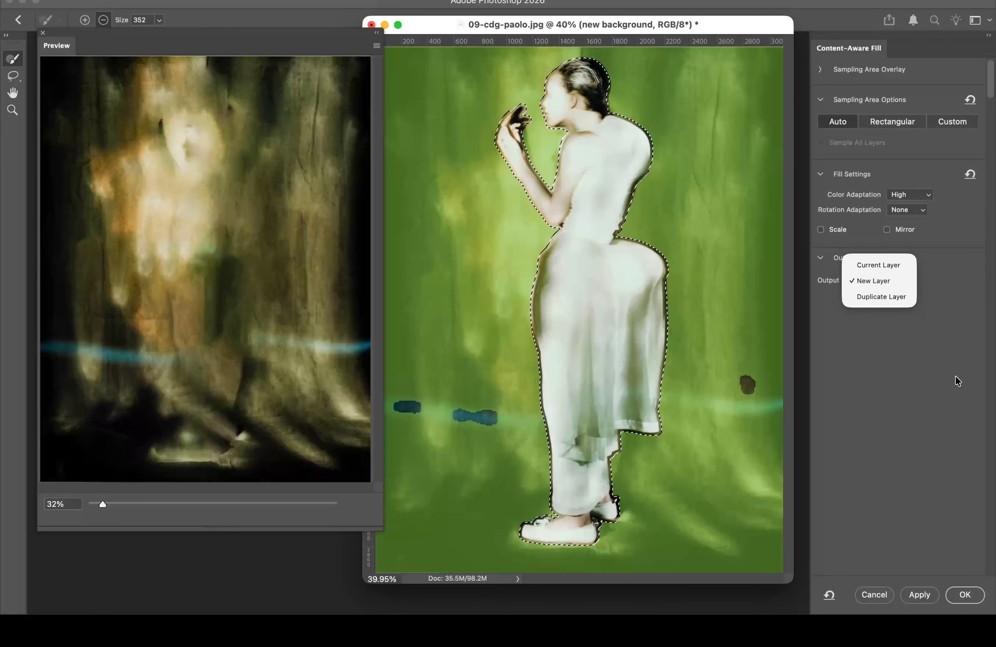
pyautogui.click(883, 269)
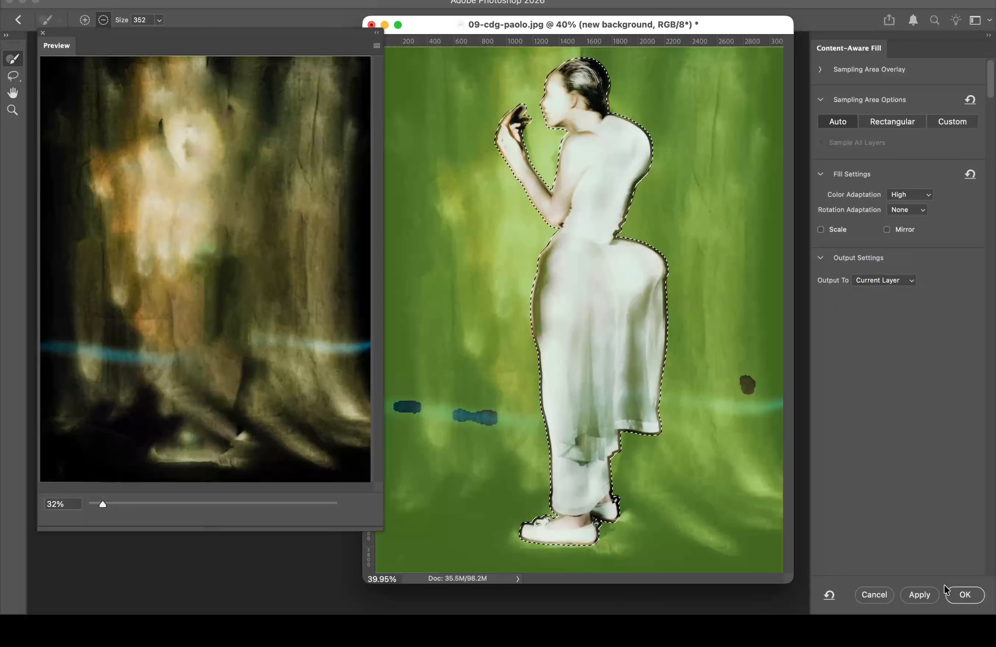
pyautogui.click(965, 594)
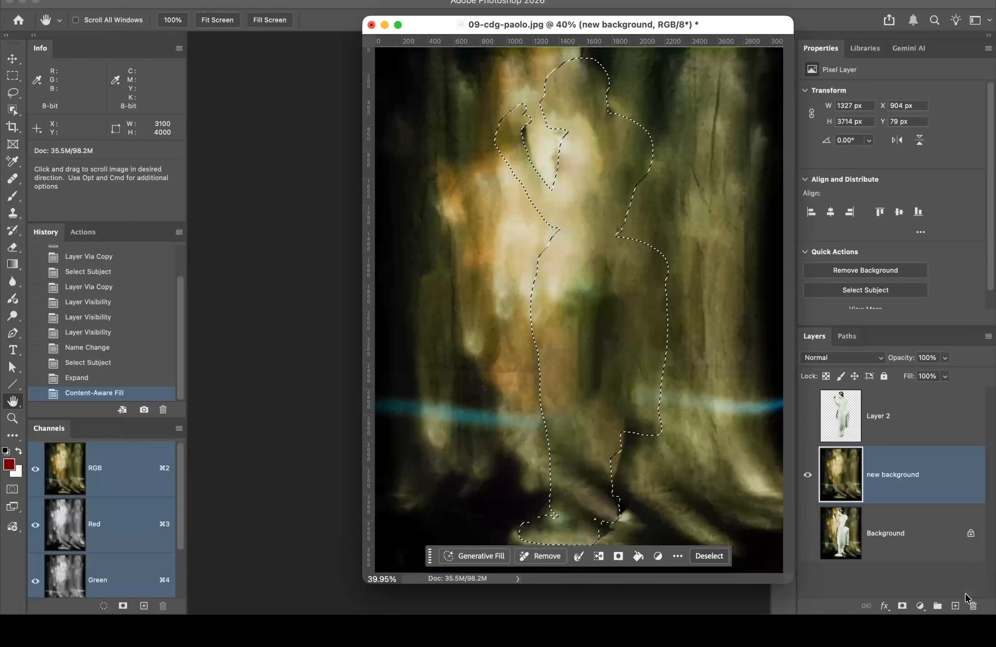
# Step: Clear the selection, and show Layer 2 briefly to check the woman's cut-out against the filled background before hiding it again
pyautogui.press('super+d')
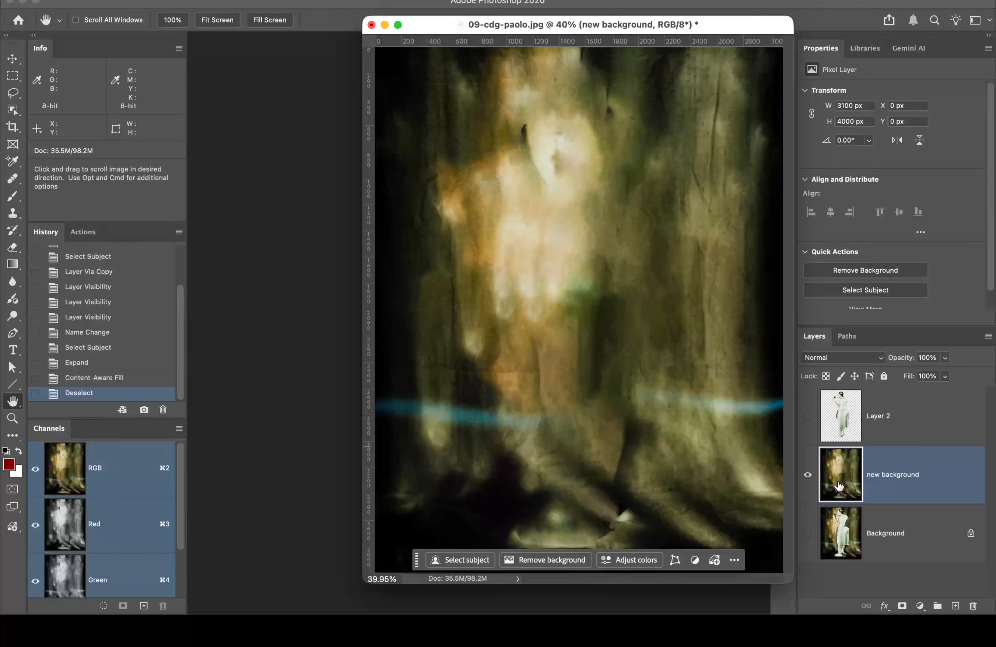
pyautogui.click(808, 416)
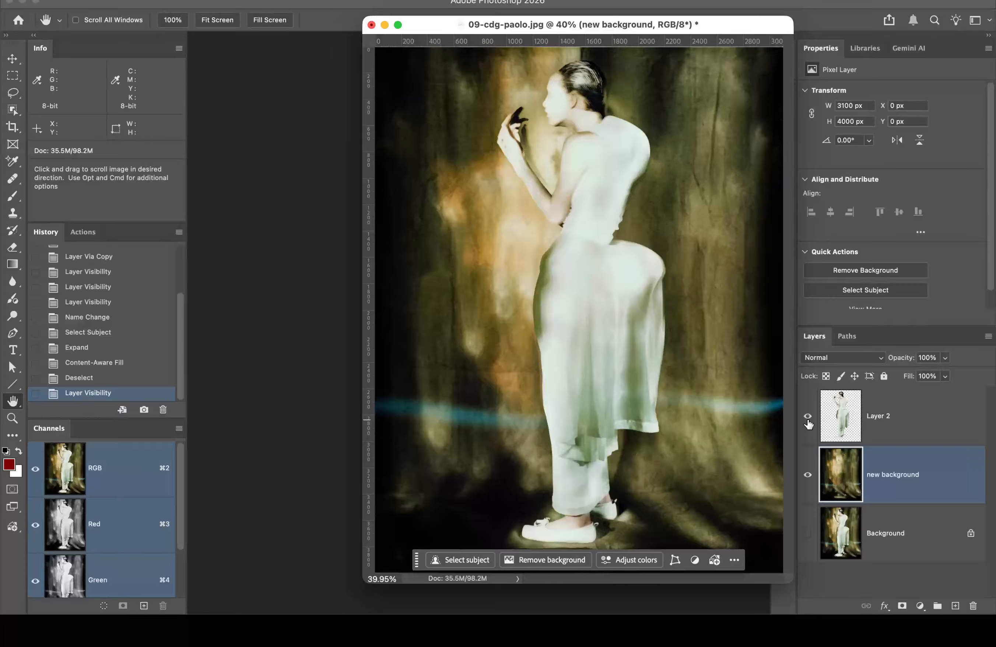
pyautogui.click(808, 418)
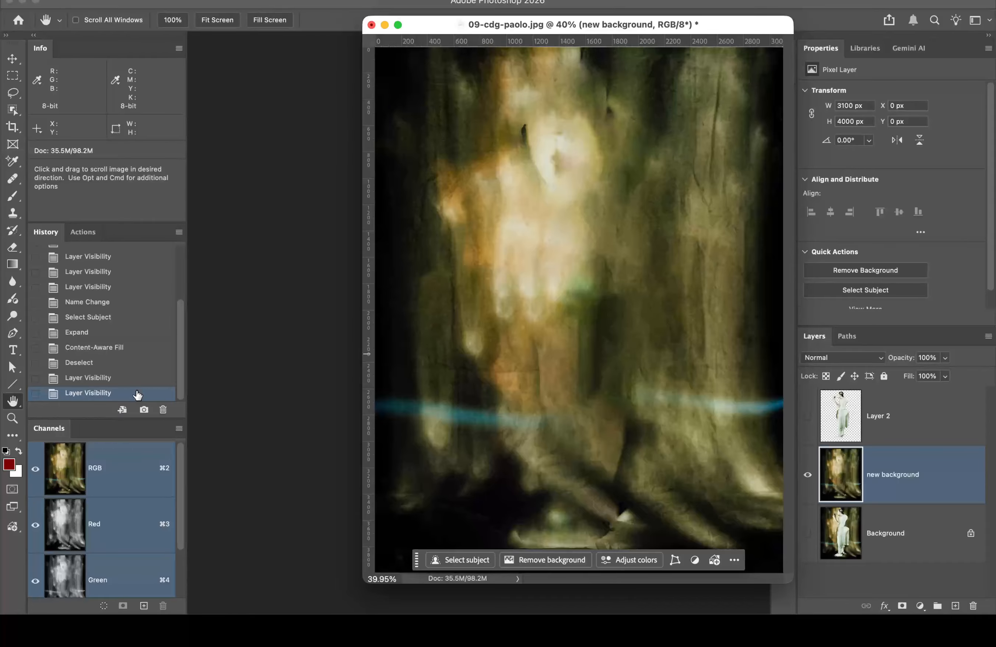
# Step: Save a full-document history snapshot named "Content aware fill background" and check it in the snapshot list
pyautogui.click(144, 410)
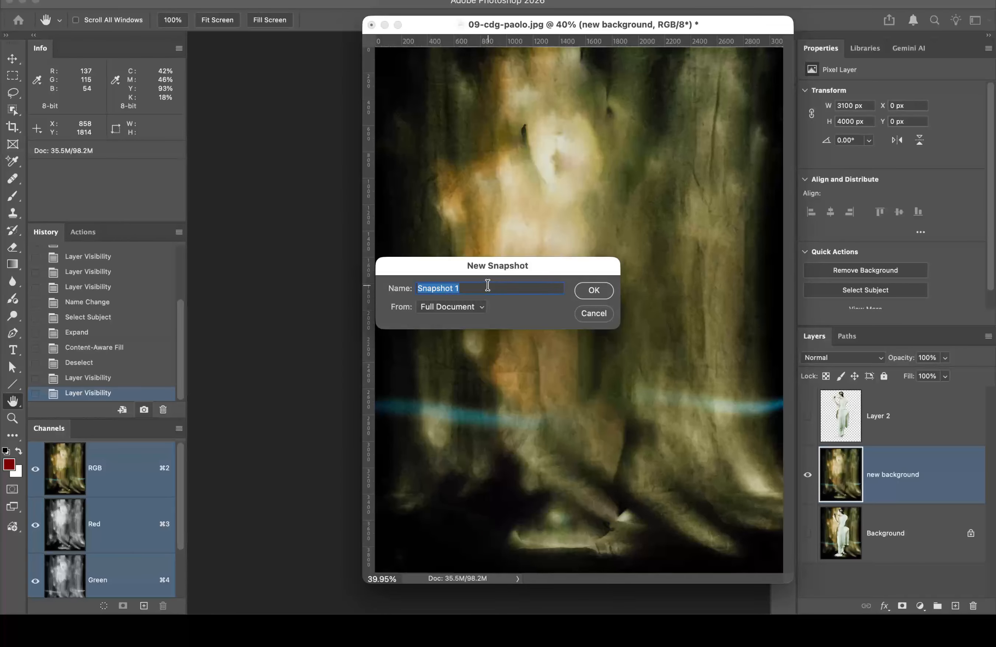
pyautogui.write('Content aware fill background')
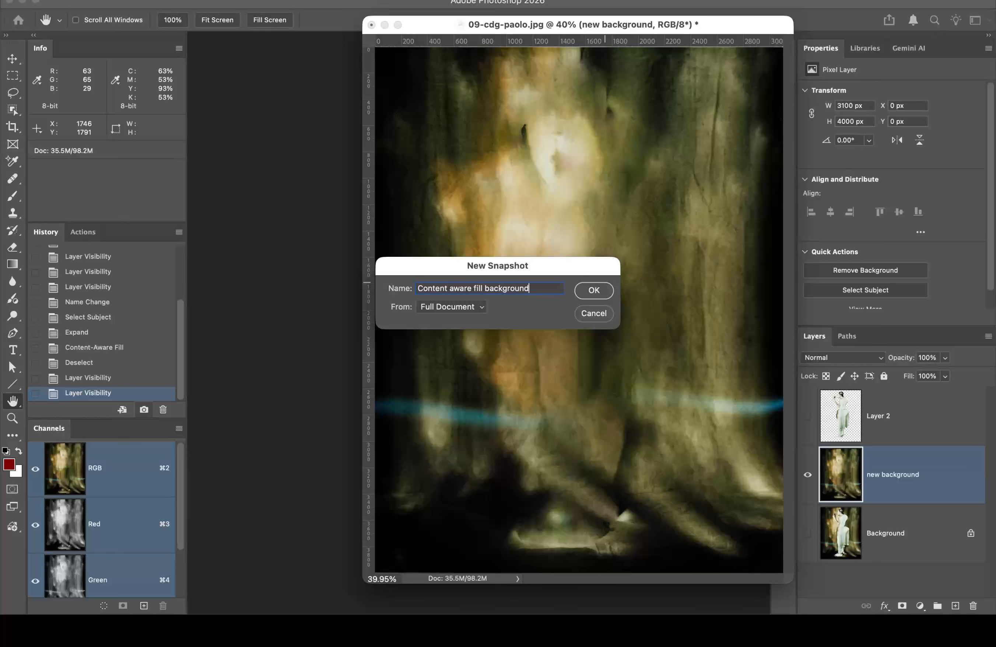
pyautogui.click(594, 291)
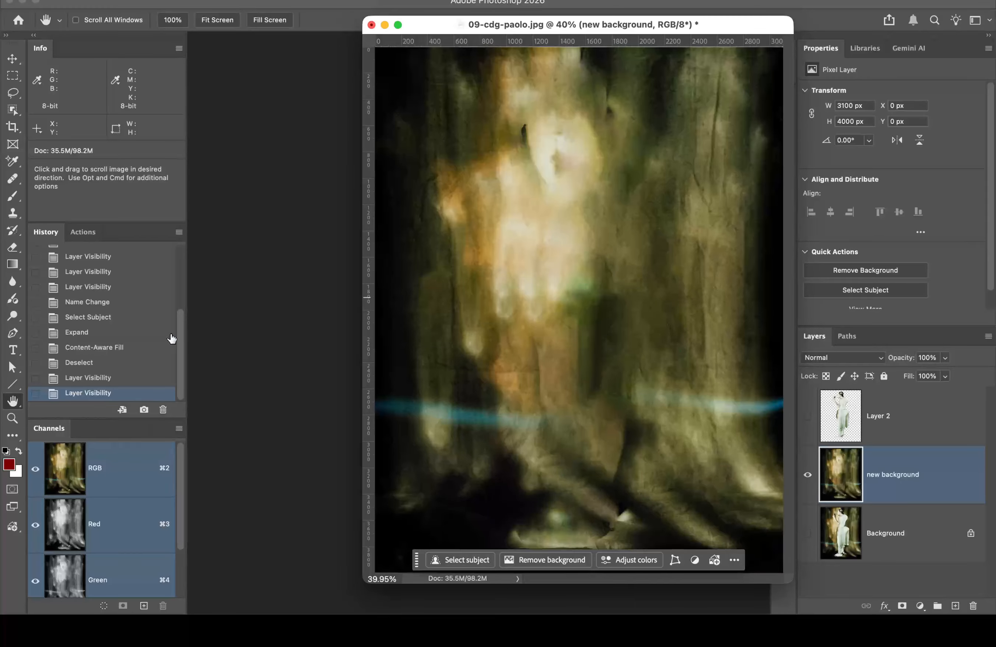
pyautogui.moveTo(178, 334); pyautogui.dragTo(198, 215)
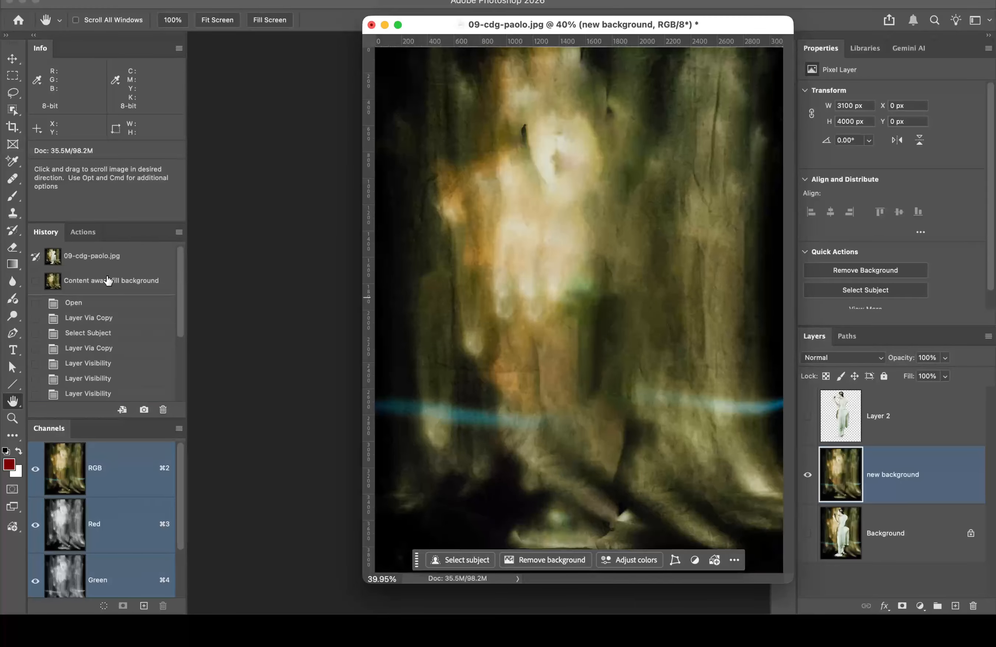
pyautogui.moveTo(180, 268); pyautogui.dragTo(169, 393)
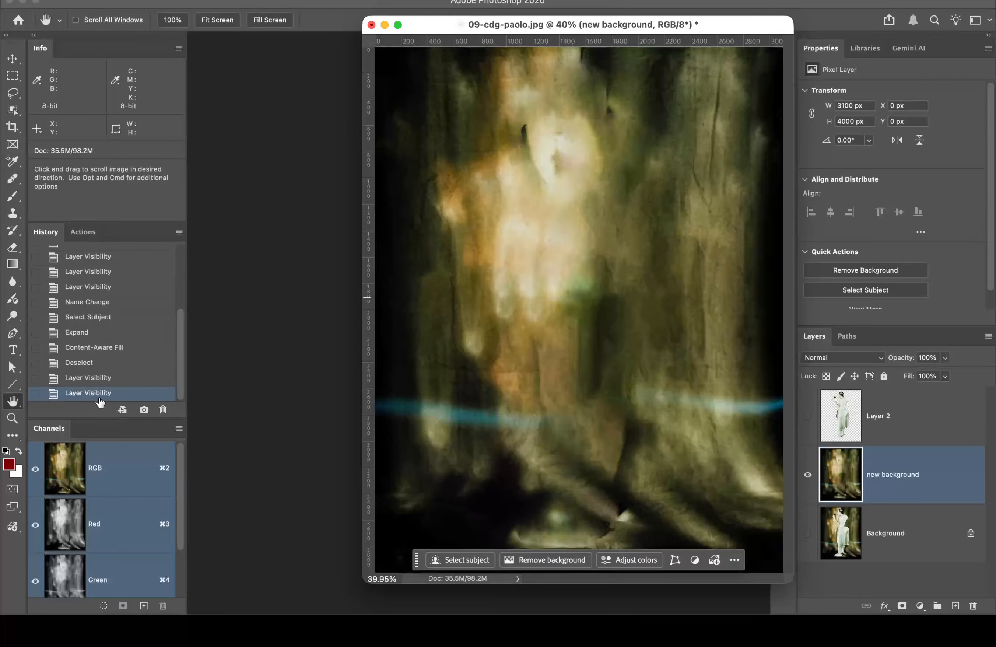
# Step: Return the document to its Expand history state from before the Content-Aware Fill, and move the contextual task bar aside
pyautogui.click(98, 333)
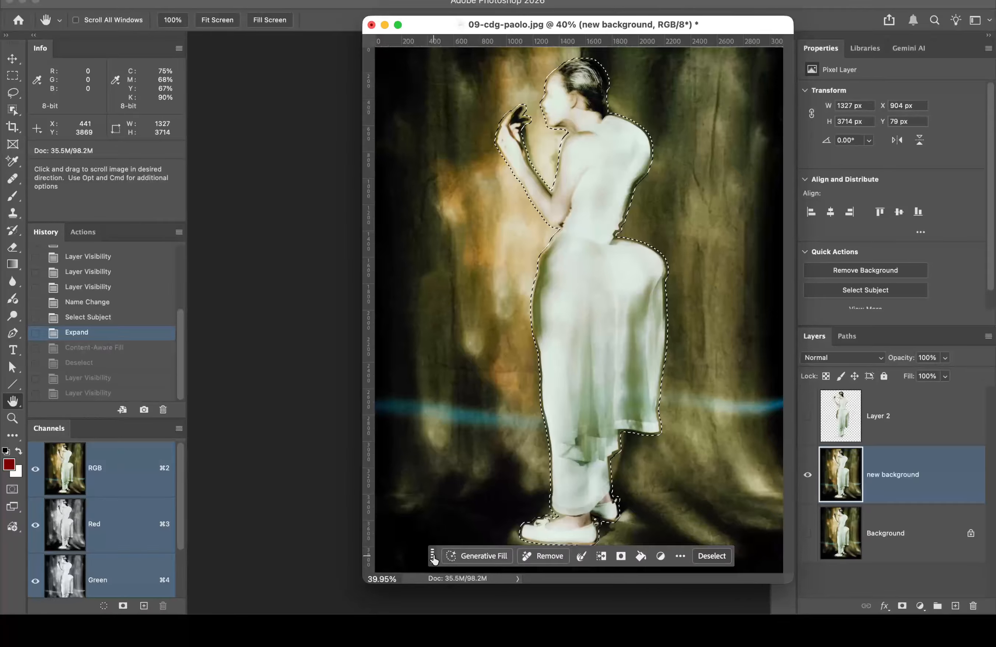
pyautogui.moveTo(430, 561); pyautogui.dragTo(315, 507)
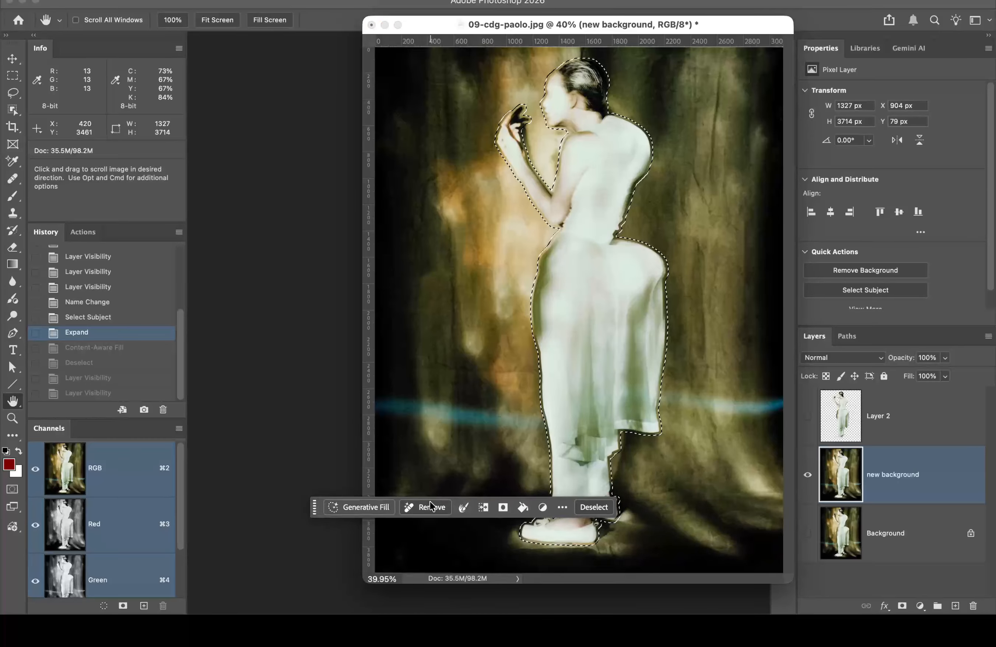
pyautogui.click(152, 0)
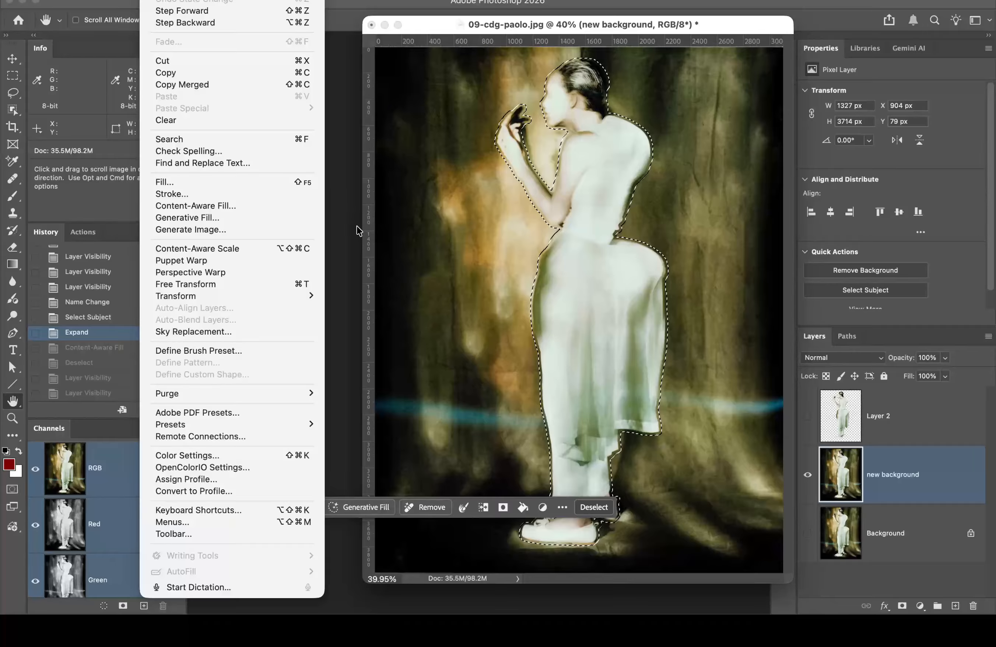
pyautogui.click(343, 215)
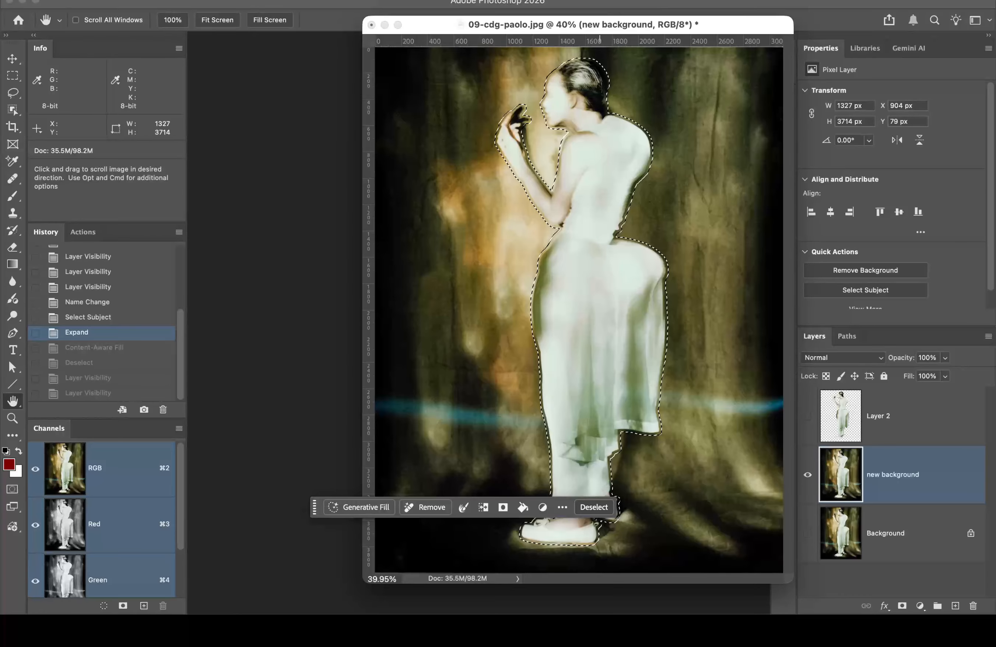
pyautogui.click(567, 1)
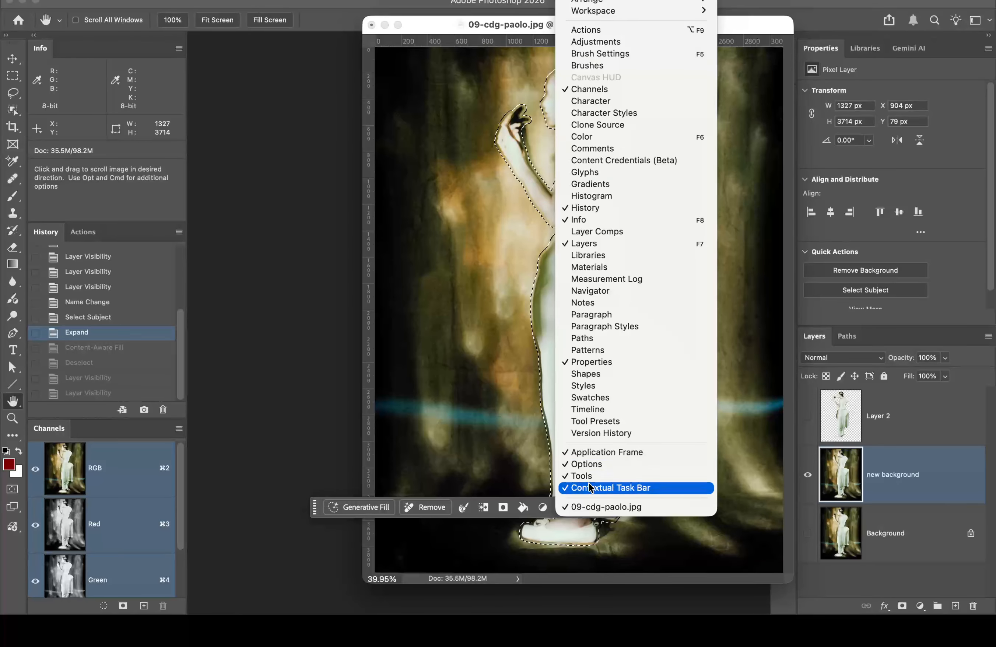
pyautogui.click(661, 509)
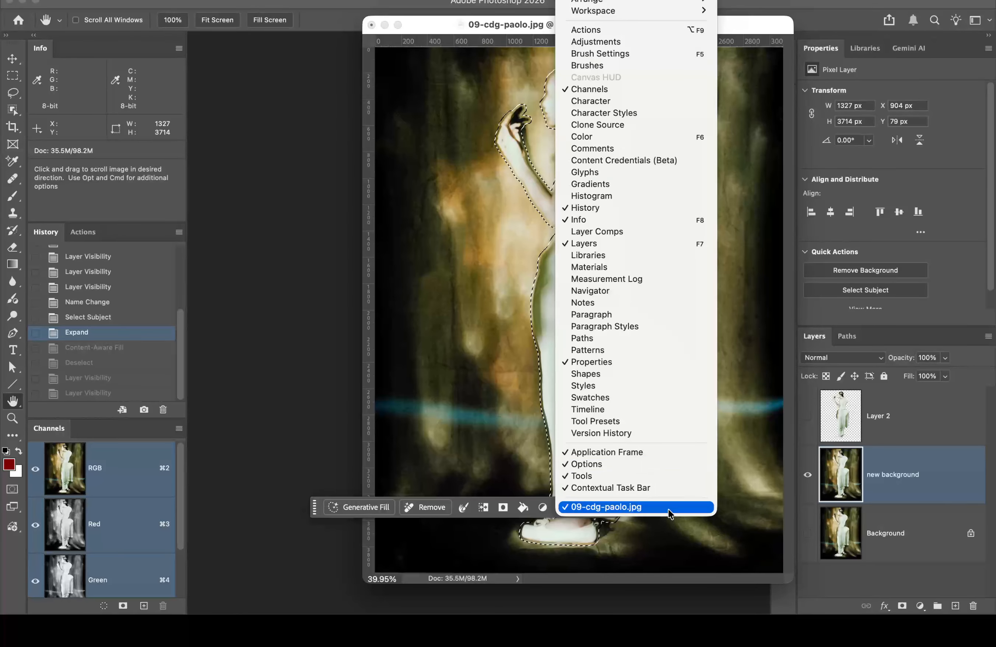
# Step: Run Generative Fill on the selected woman with an empty prompt, using the Firefly Fill & Expand model
pyautogui.click(365, 507)
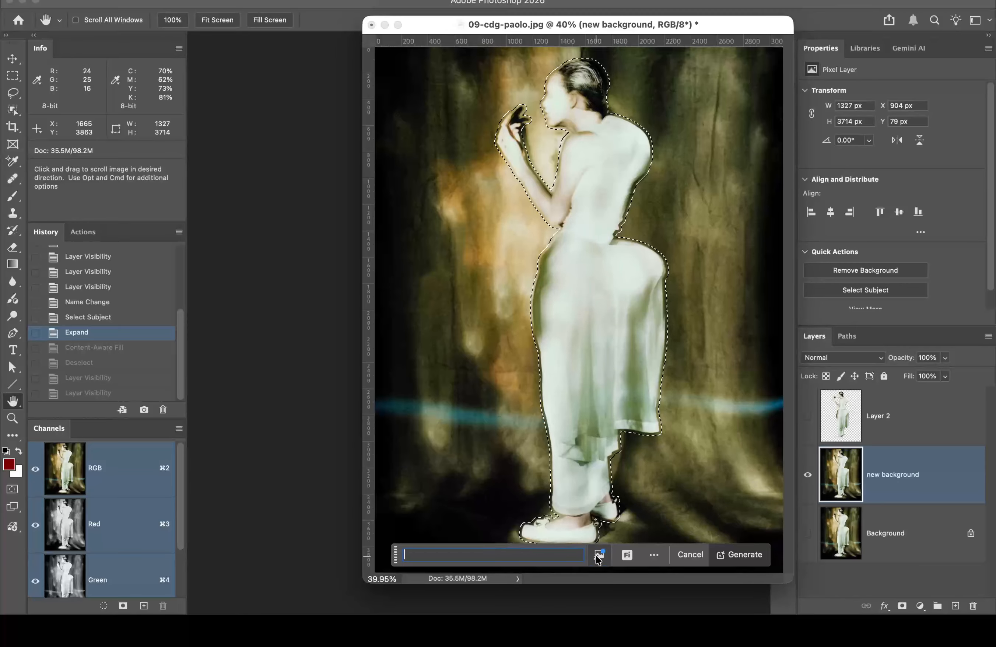
pyautogui.click(627, 555)
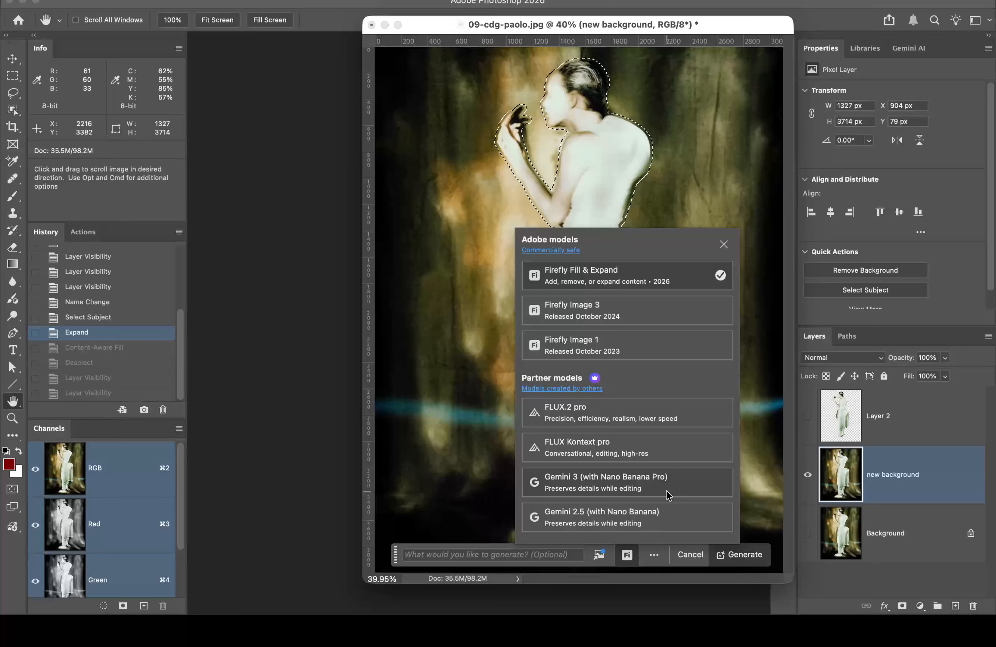
pyautogui.click(629, 273)
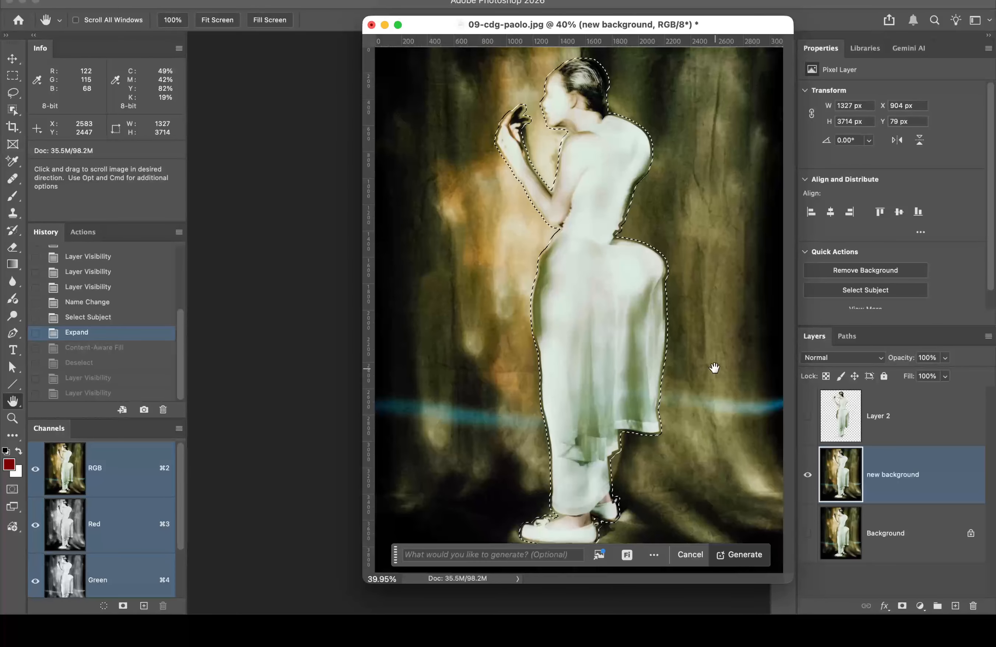
pyautogui.click(744, 559)
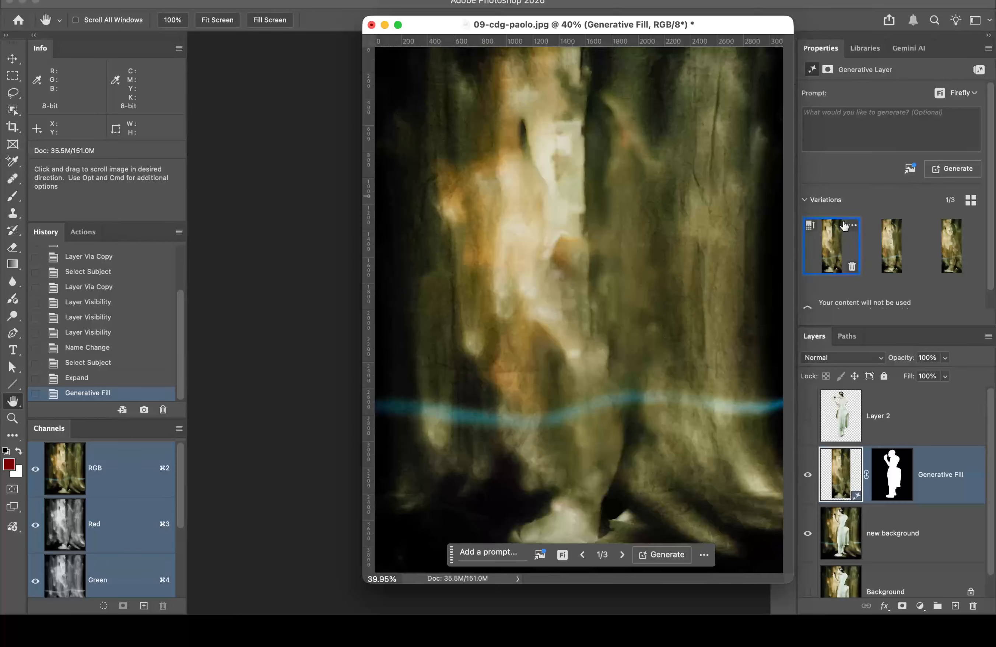
# Step: Compare the three Generative Fill variations twice, and leave the first one selected
pyautogui.moveTo(850, 229)
pyautogui.click(894, 246)
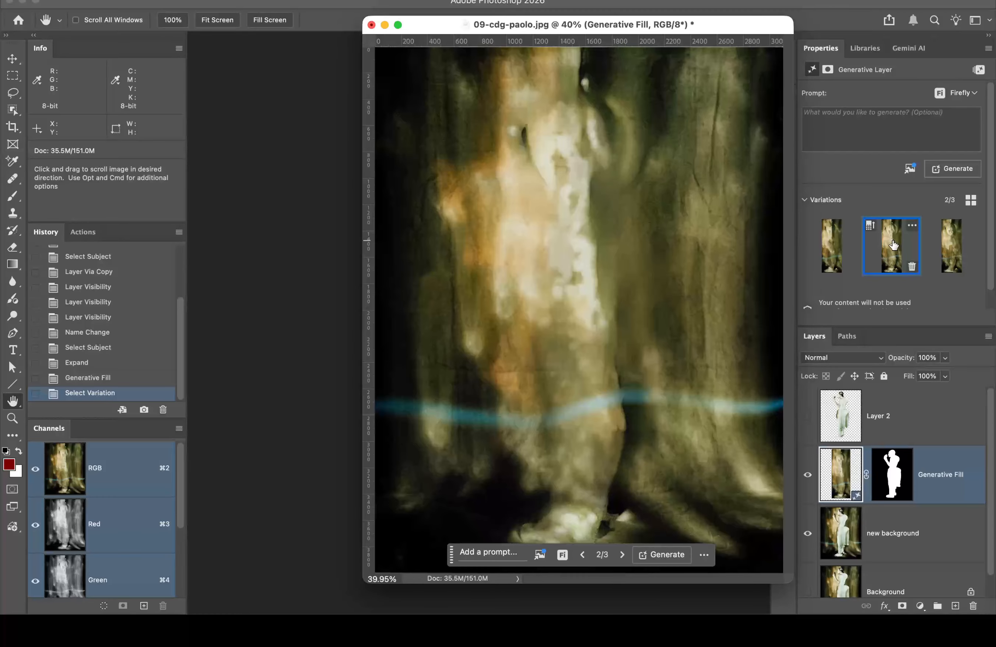
pyautogui.click(951, 249)
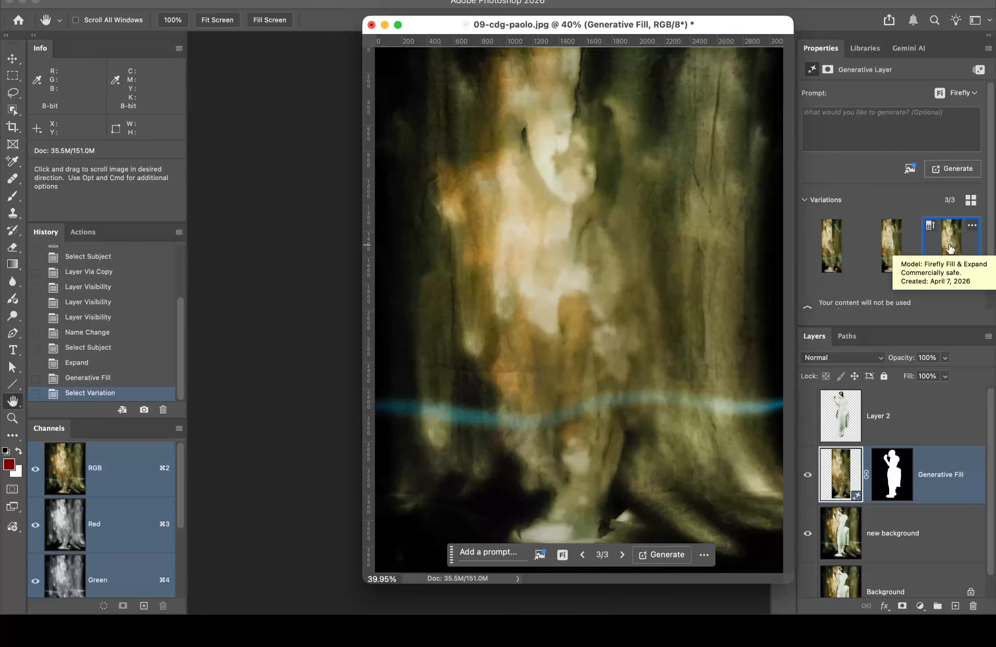
pyautogui.click(829, 247)
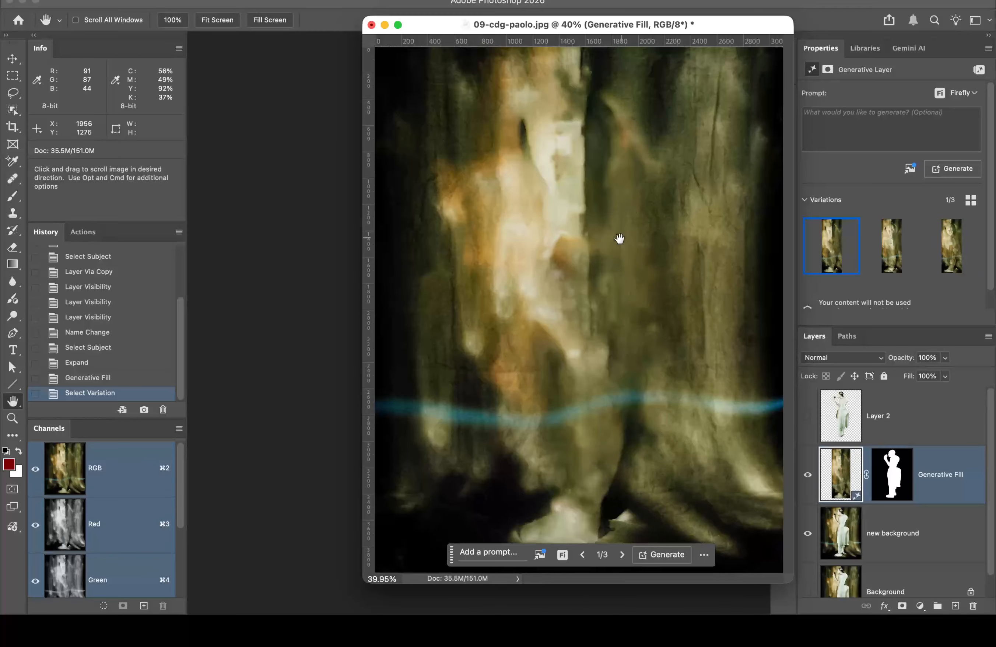
pyautogui.click(894, 246)
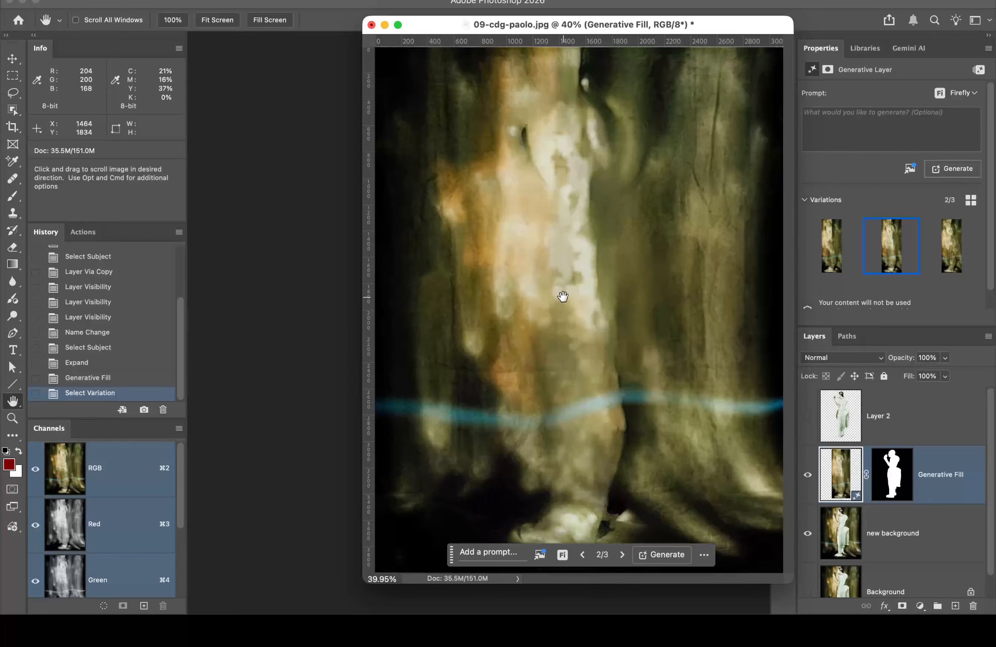
pyautogui.click(948, 247)
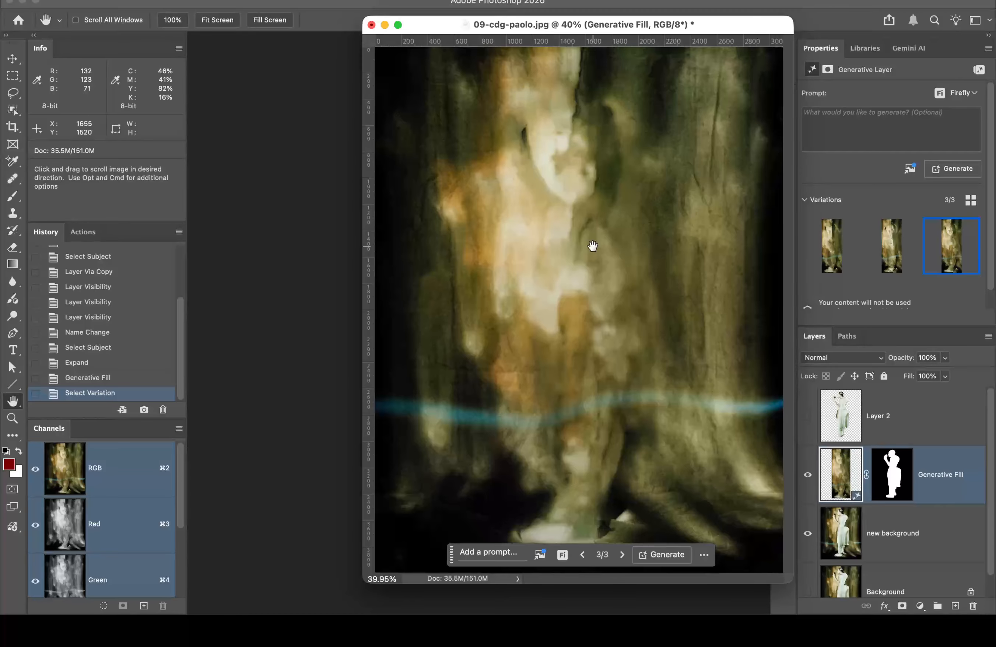
pyautogui.click(829, 254)
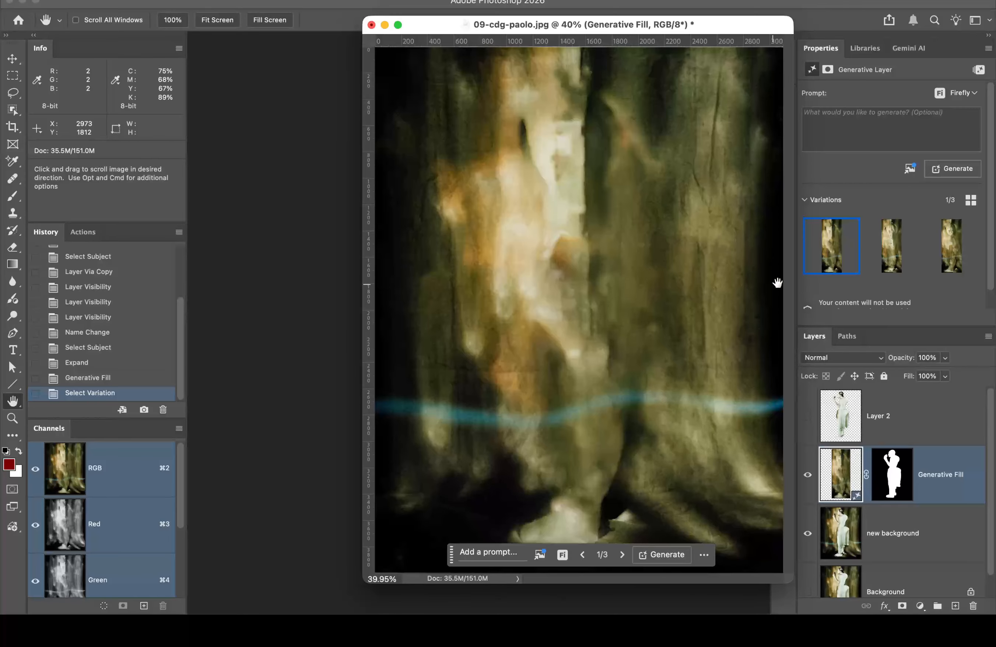
pyautogui.moveTo(848, 238)
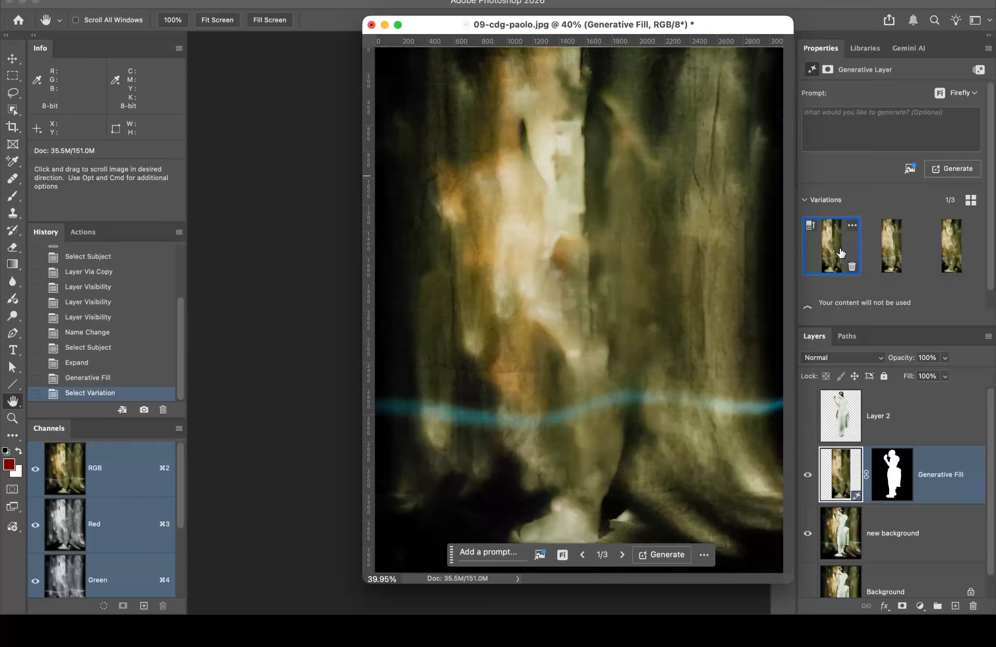
# Step: Generate similar results from the first Generative Fill variation
pyautogui.click(853, 226)
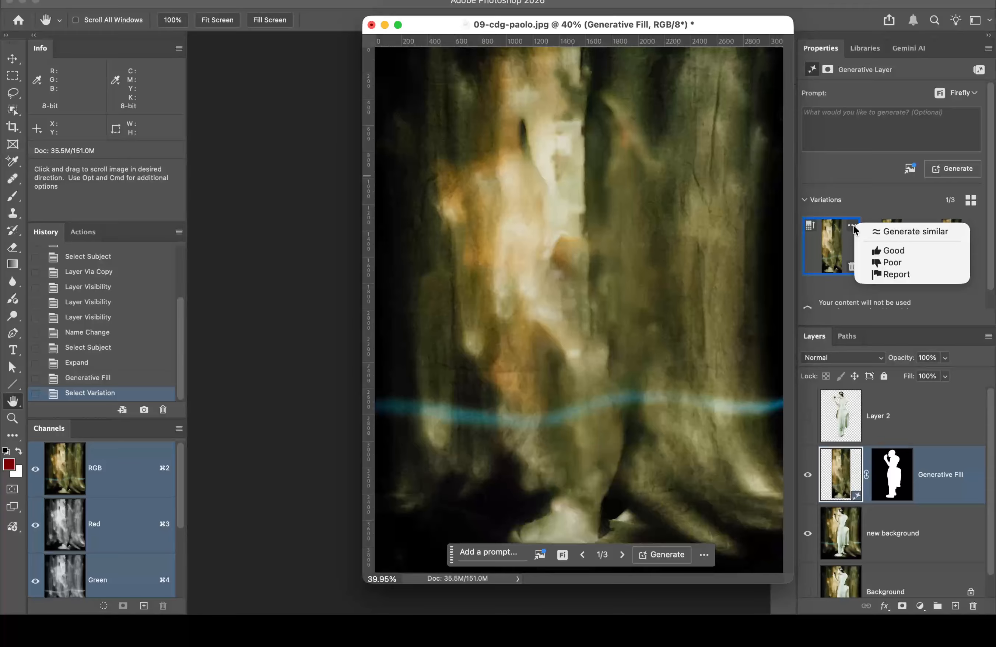
pyautogui.click(906, 236)
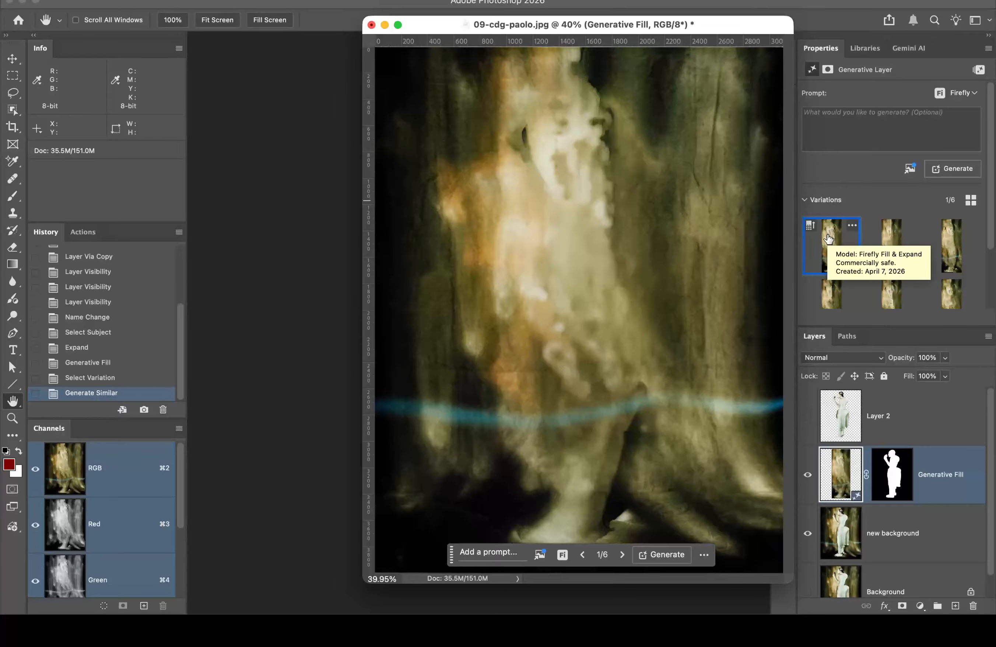
# Step: Compare the second, third and fourth Generative Fill variations, and leave the fourth one selected
pyautogui.moveTo(829, 297)
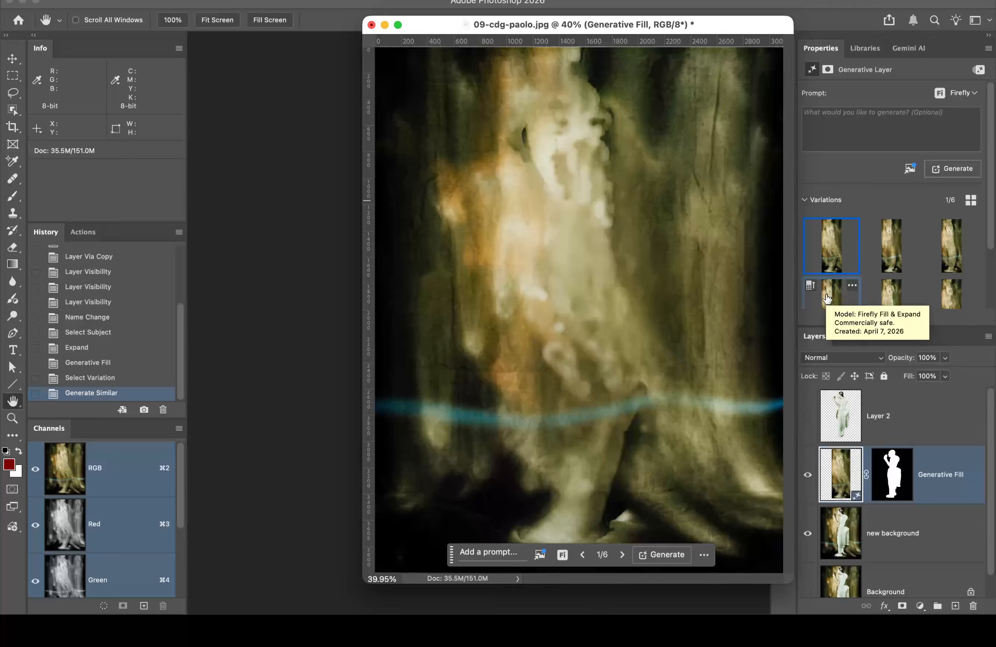
pyautogui.moveTo(945, 293)
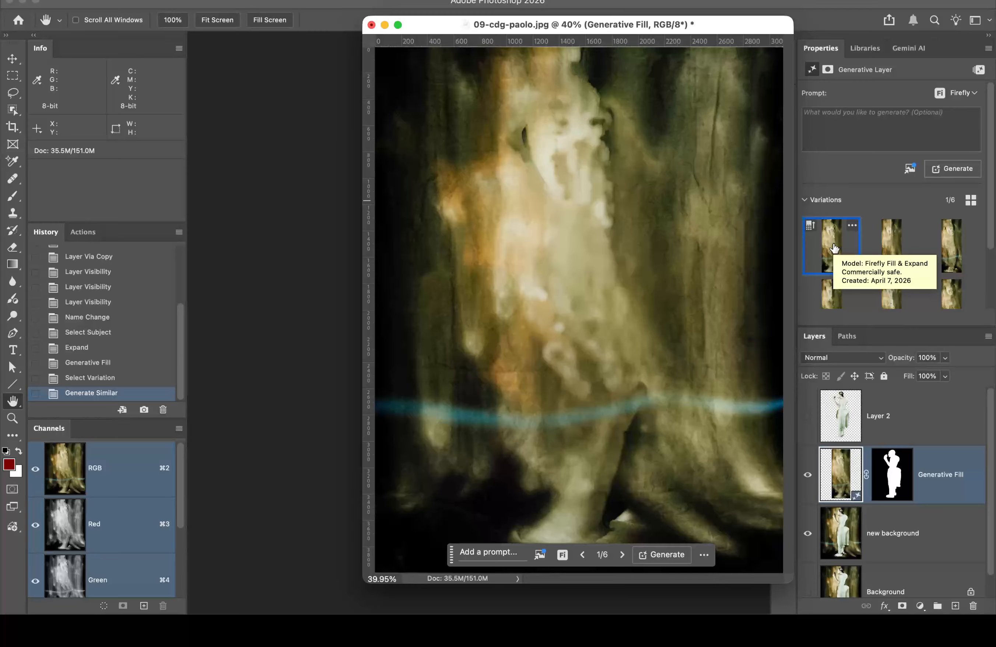
pyautogui.moveTo(889, 242)
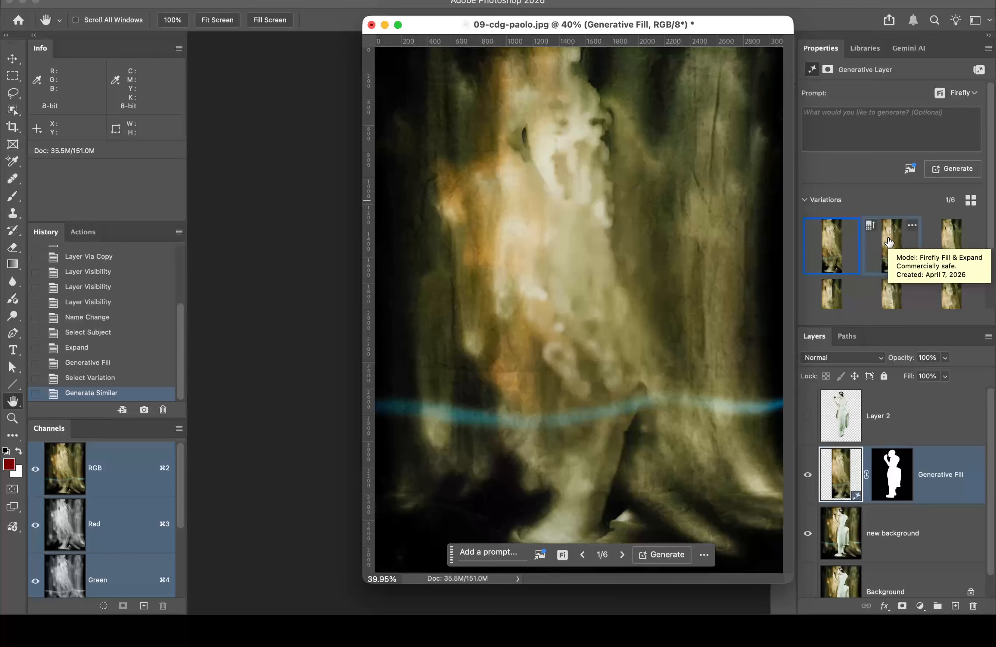
pyautogui.click(889, 242)
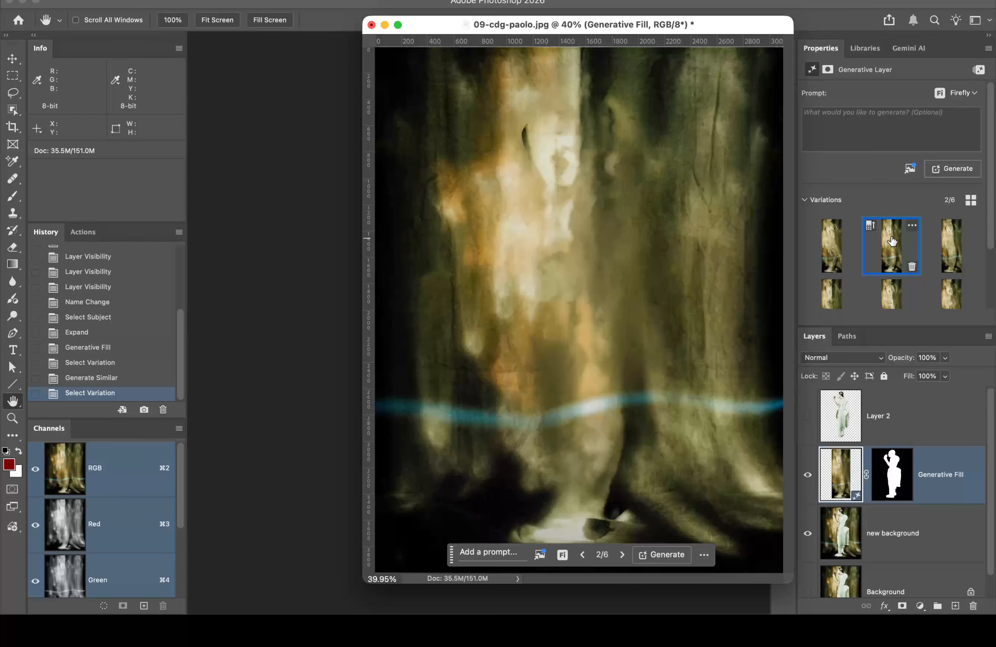
pyautogui.click(951, 247)
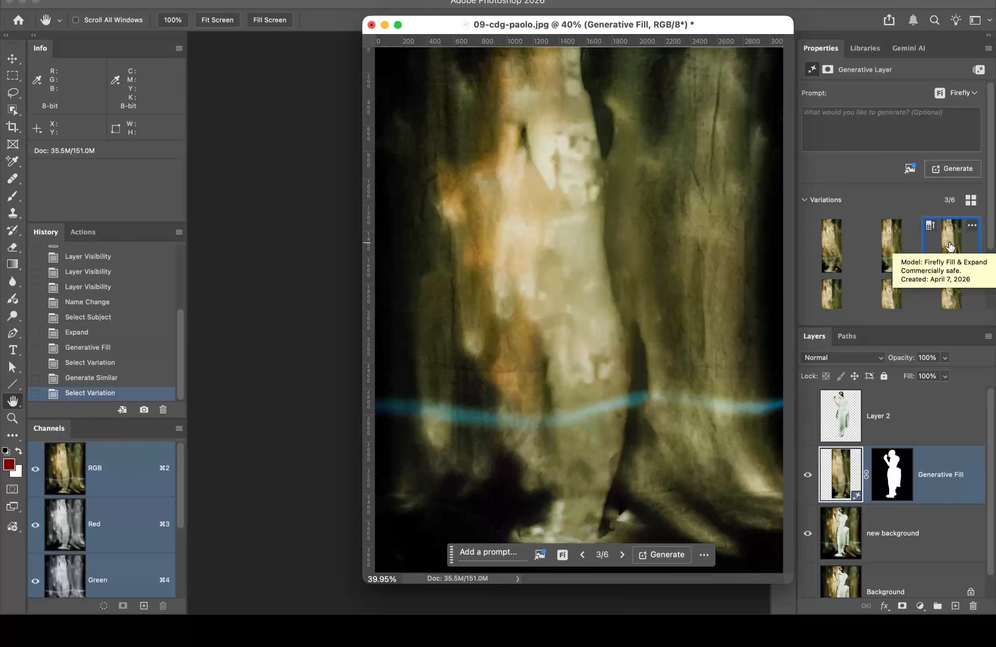
pyautogui.click(826, 298)
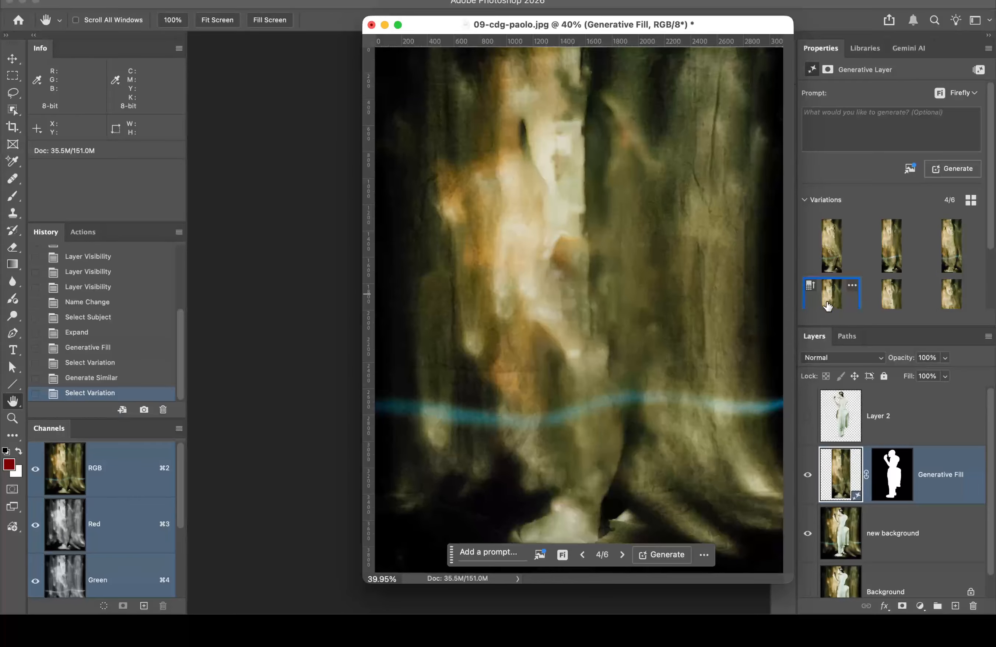
pyautogui.scroll(-2, 827, 298)
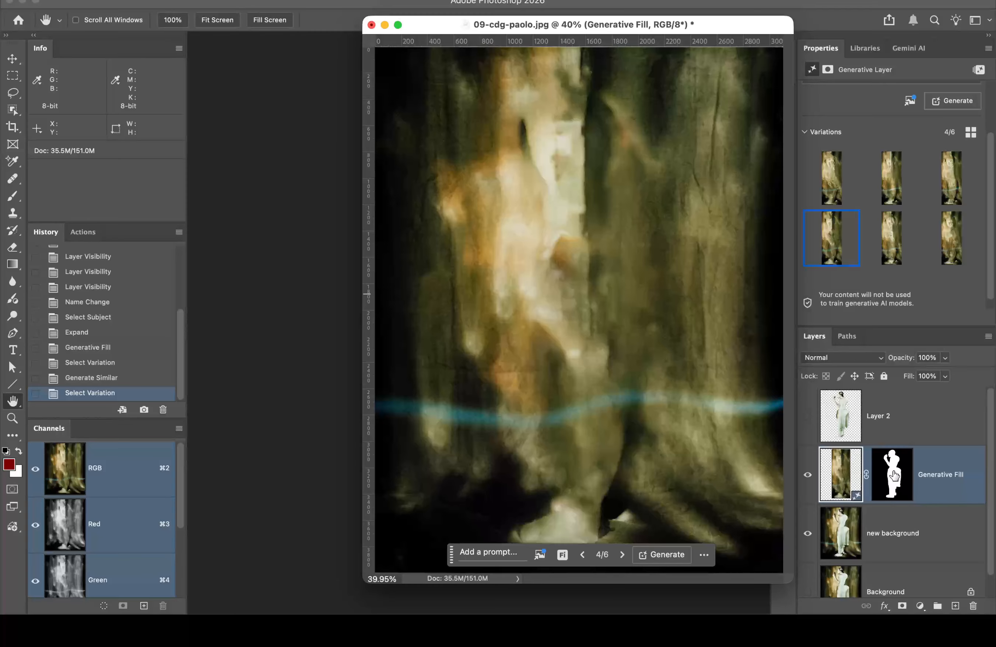
# Step: Disable and re-enable the Generative Fill layer's mask repeatedly to check its effect on the background, leaving the mask enabled
pyautogui.keyDown('shift'); pyautogui.click(895, 475); pyautogui.keyUp('shift')
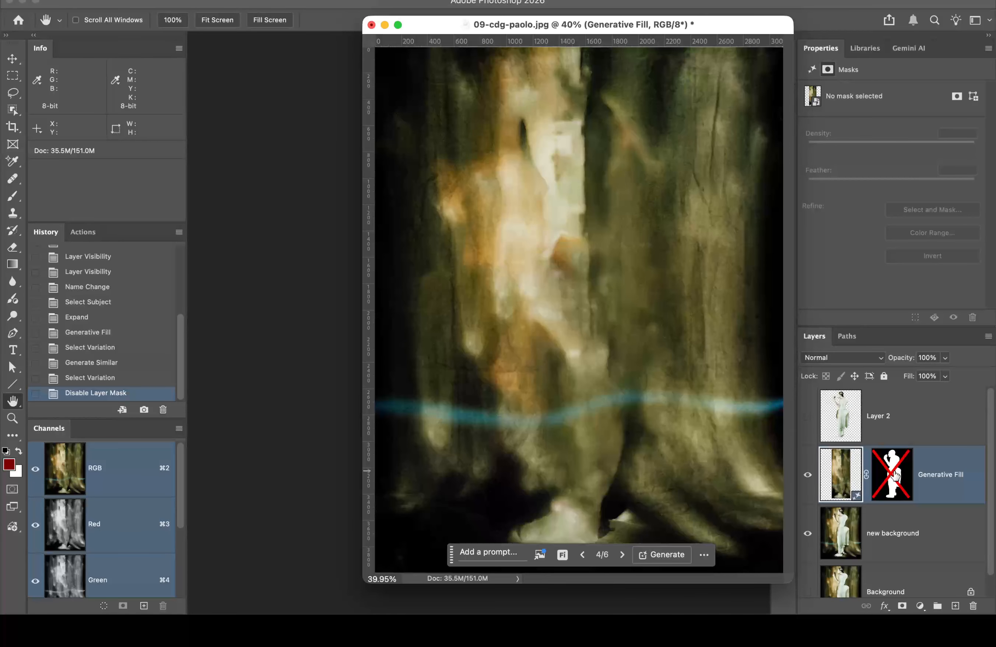
pyautogui.keyDown('shift'); pyautogui.click(895, 475); pyautogui.keyUp('shift')
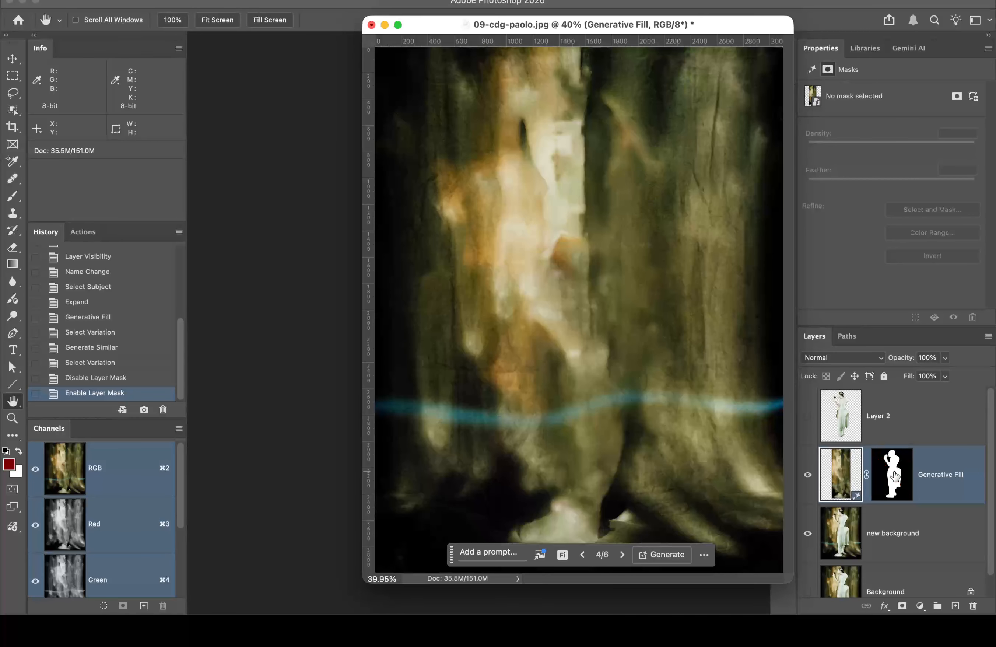
pyautogui.keyDown('shift'); pyautogui.click(894, 475); pyautogui.keyUp('shift')
pyautogui.keyDown('shift'); pyautogui.click(892, 477); pyautogui.keyUp('shift')
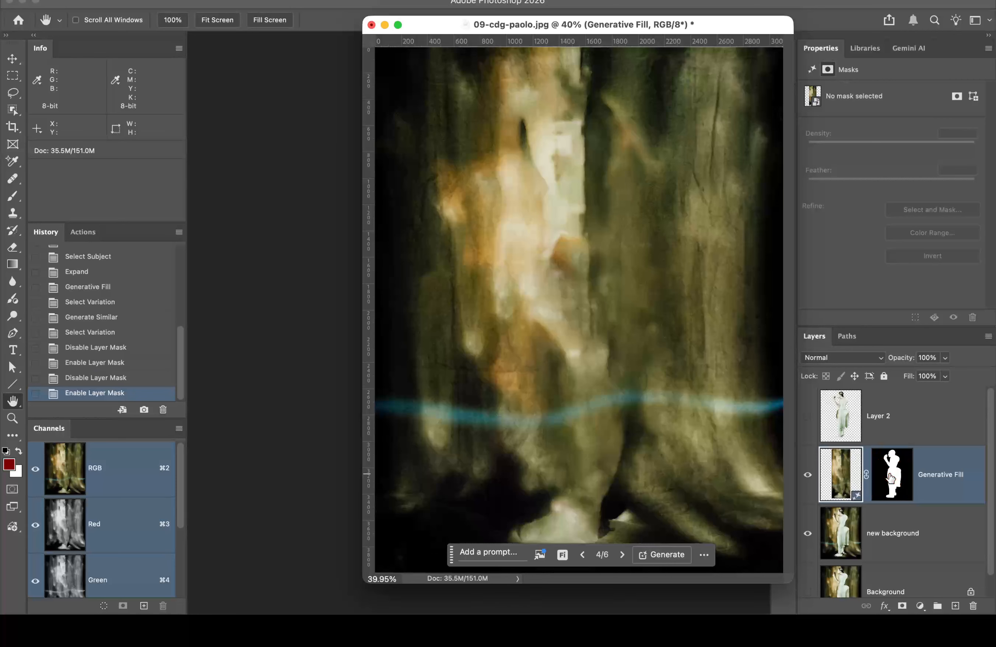
pyautogui.keyDown('shift'); pyautogui.click(890, 477); pyautogui.keyUp('shift')
pyautogui.keyDown('shift'); pyautogui.click(887, 478); pyautogui.keyUp('shift')
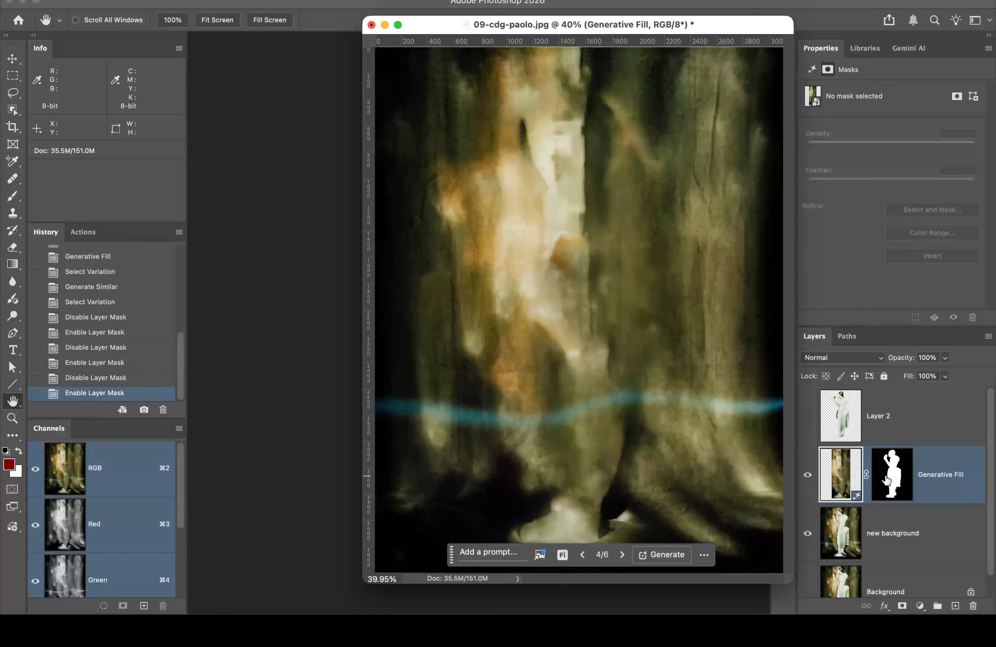
pyautogui.keyDown('shift'); pyautogui.click(886, 479); pyautogui.keyUp('shift')
pyautogui.keyDown('shift'); pyautogui.click(884, 481); pyautogui.keyUp('shift')
pyautogui.keyDown('shift'); pyautogui.click(881, 483); pyautogui.keyUp('shift')
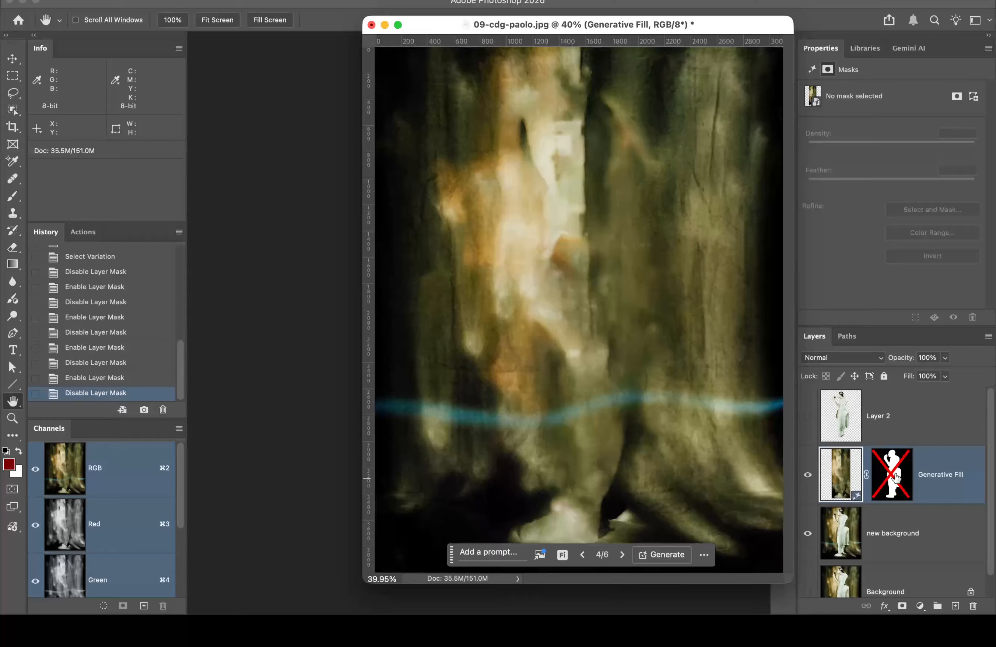
pyautogui.keyDown('shift'); pyautogui.click(897, 478); pyautogui.keyUp('shift')
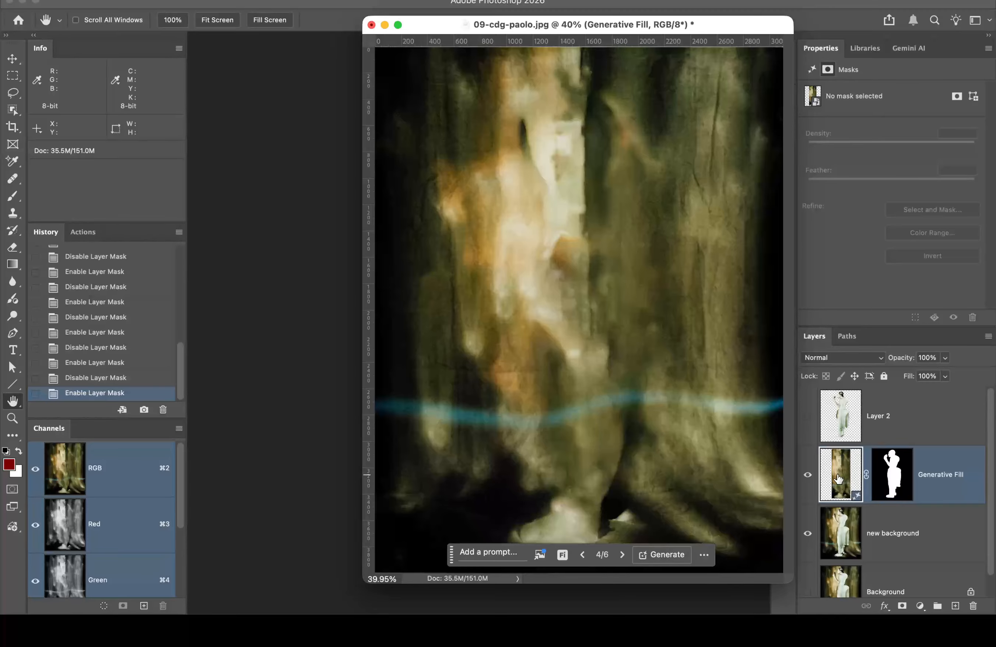
# Step: Merge the Generative Fill layer down into new background, and save a full-document history snapshot named "AI new back"
pyautogui.press('super+e')
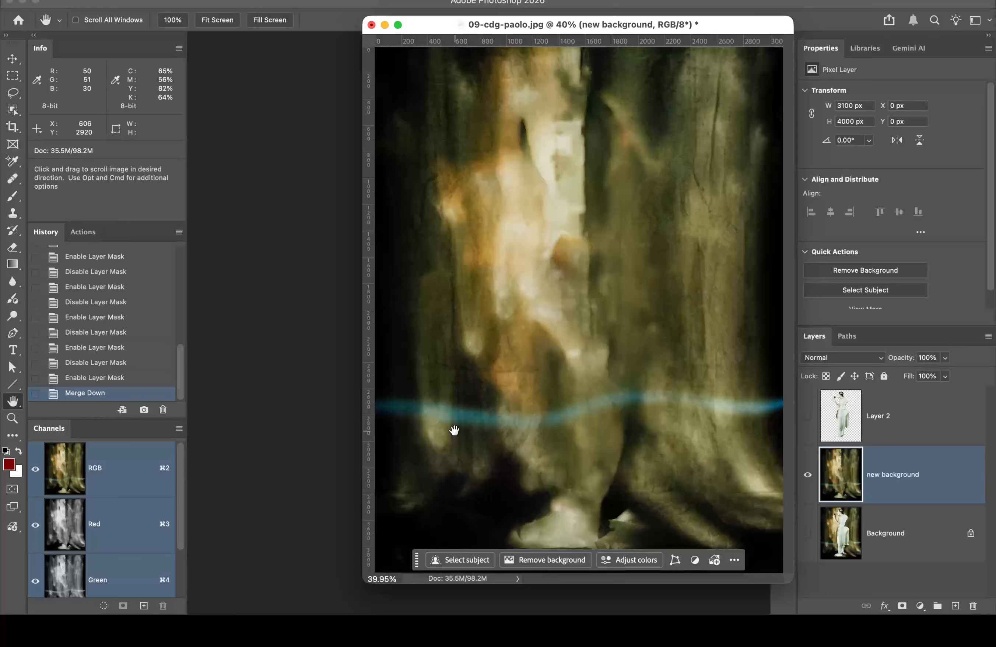
pyautogui.click(144, 411)
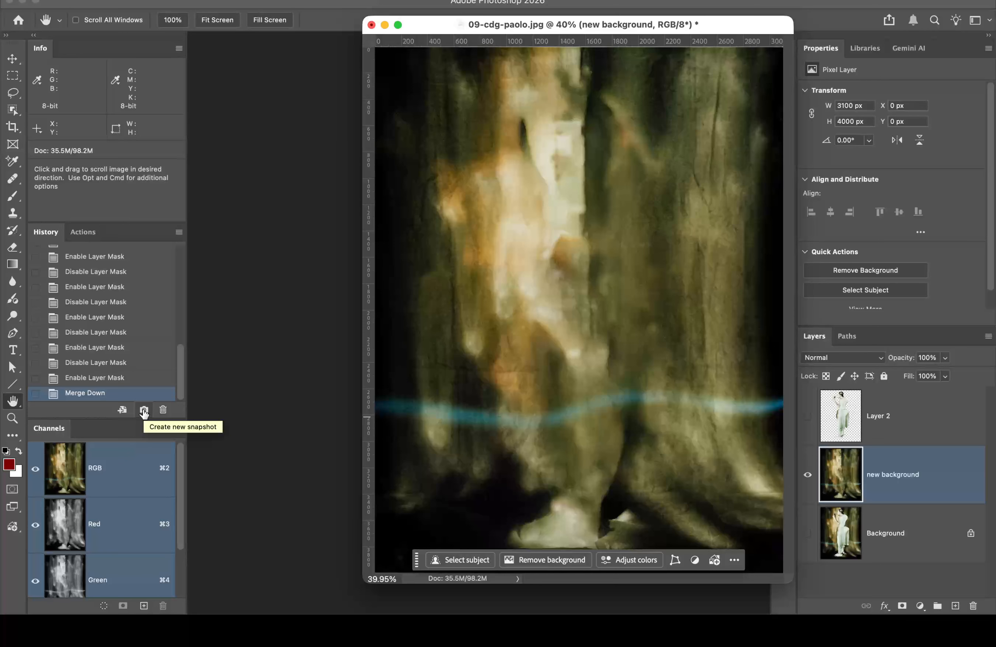
pyautogui.keyDown('alt'); pyautogui.click(144, 411); pyautogui.keyUp('alt')
pyautogui.write('AI new back')
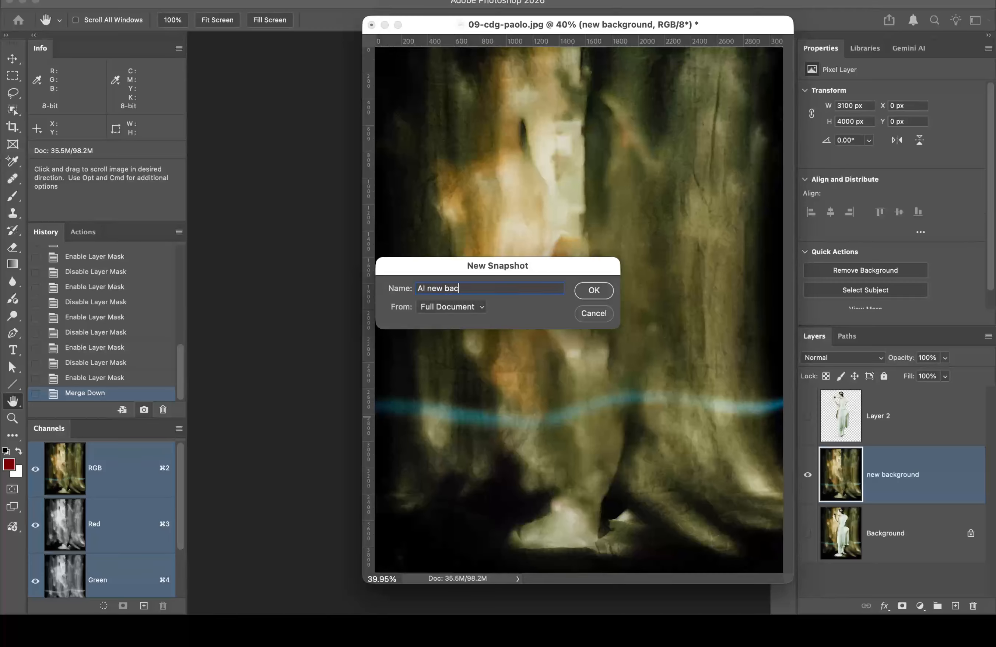
pyautogui.click(592, 290)
# Step: Compare the "Content aware fill background" and "AI new back" snapshots, and return the document to the content-aware one
pyautogui.moveTo(178, 354); pyautogui.dragTo(185, 245)
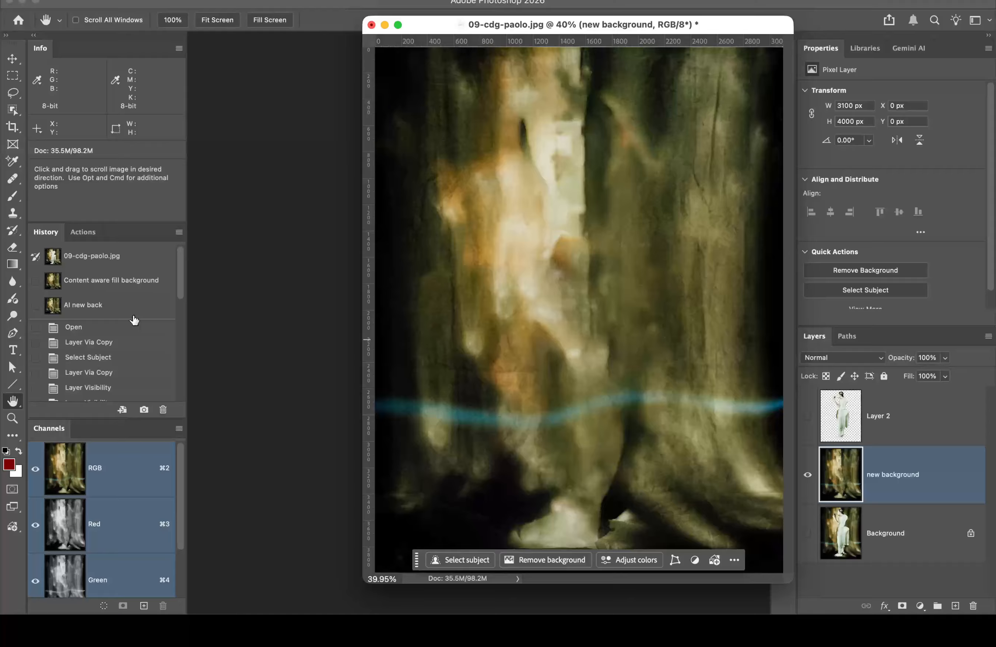
pyautogui.click(138, 285)
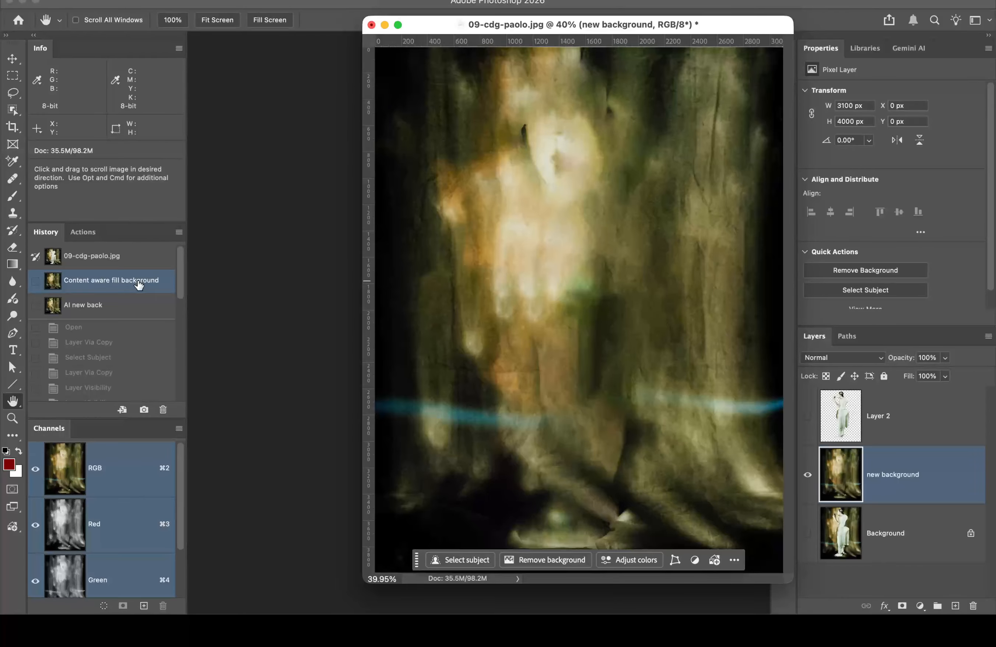
pyautogui.click(131, 305)
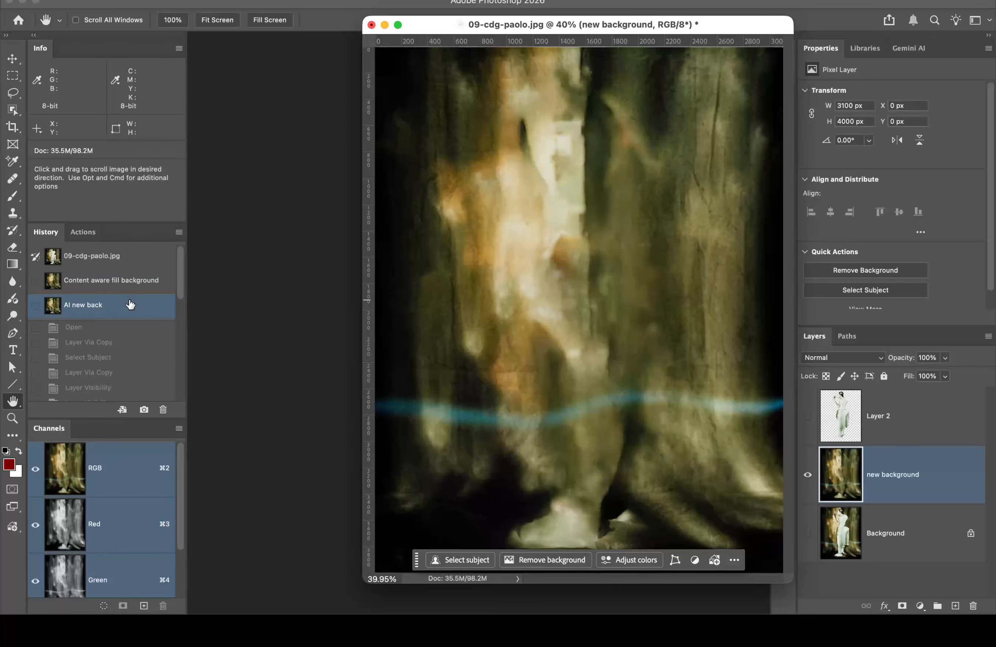
pyautogui.click(133, 281)
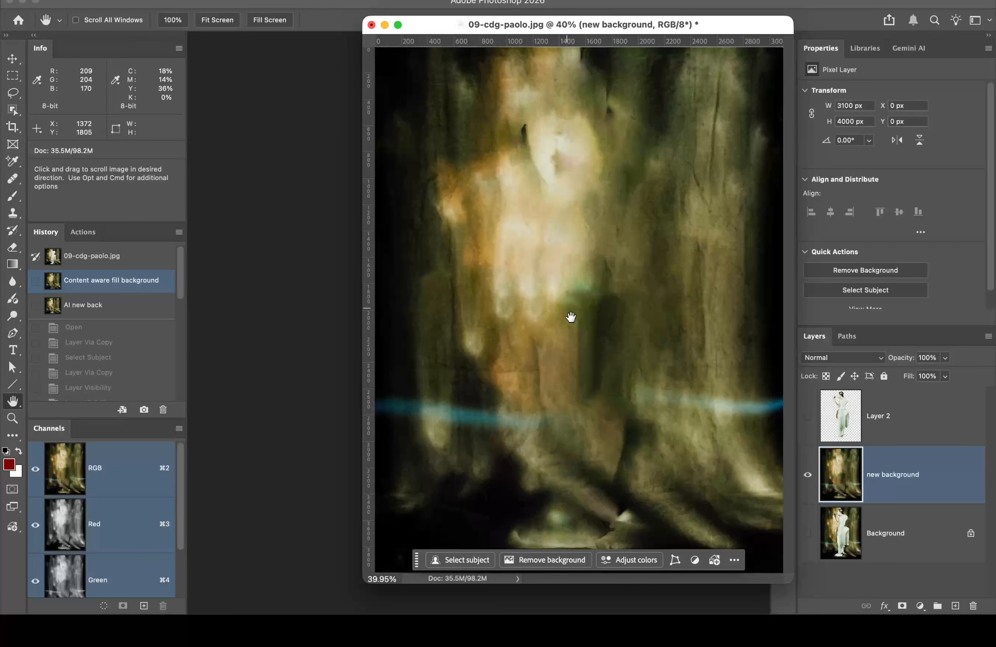
# Step: Show Layer 2 and save the document in Photoshop format as 09-cdg-paolo.psd on Toss Volume, replacing the existing file
pyautogui.click(807, 416)
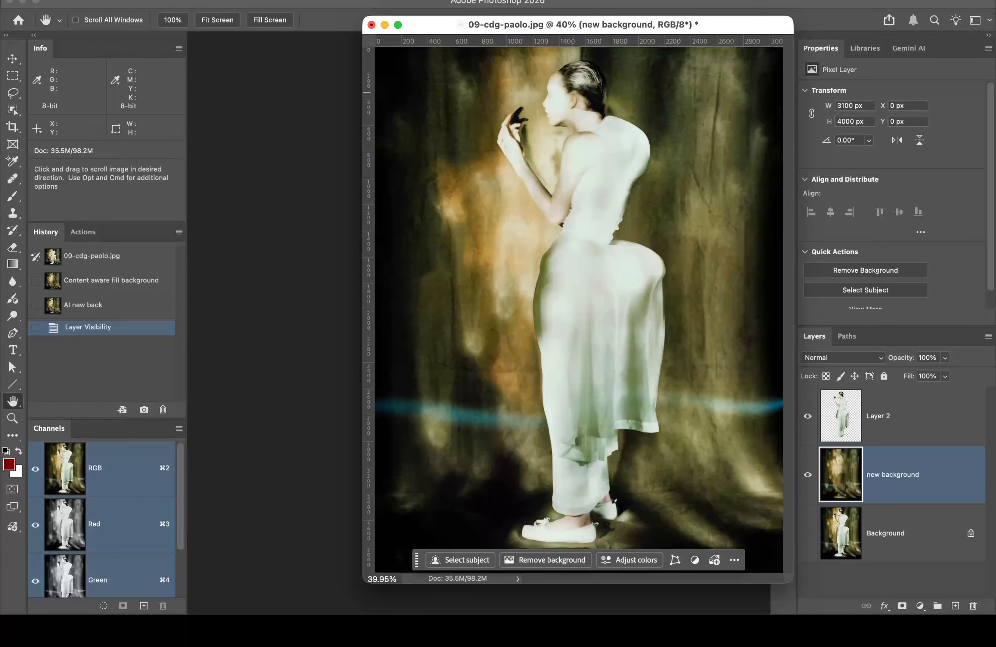
pyautogui.click(122, 1)
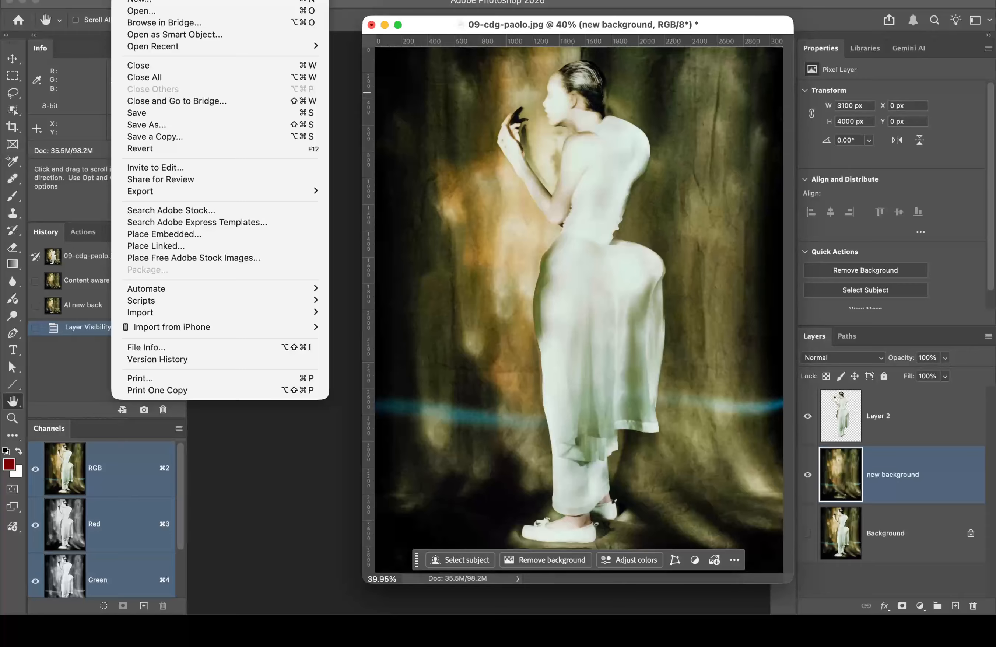
pyautogui.click(180, 126)
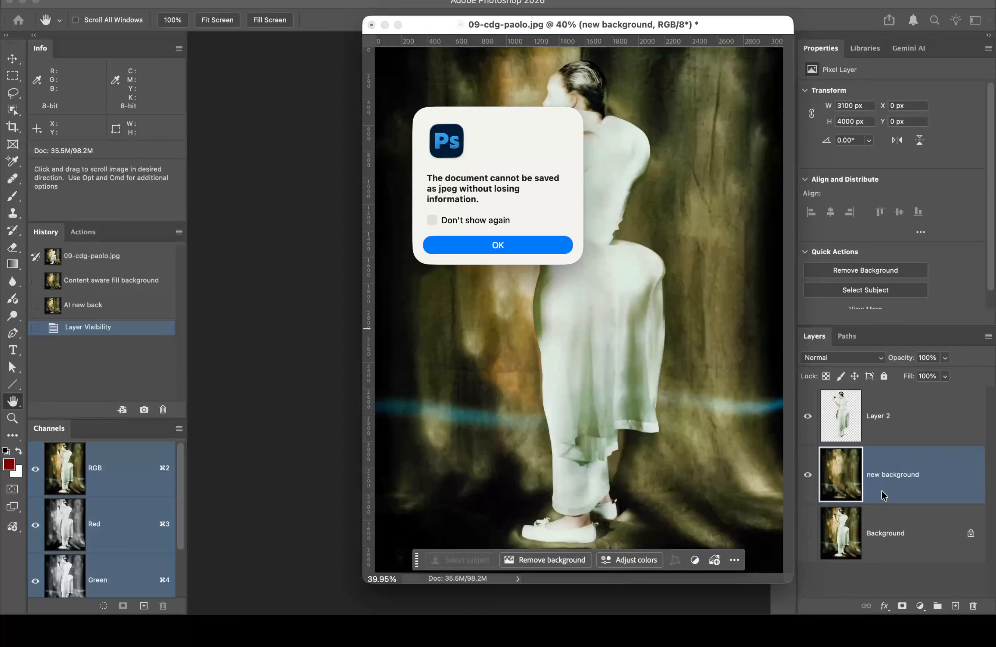
pyautogui.click(516, 244)
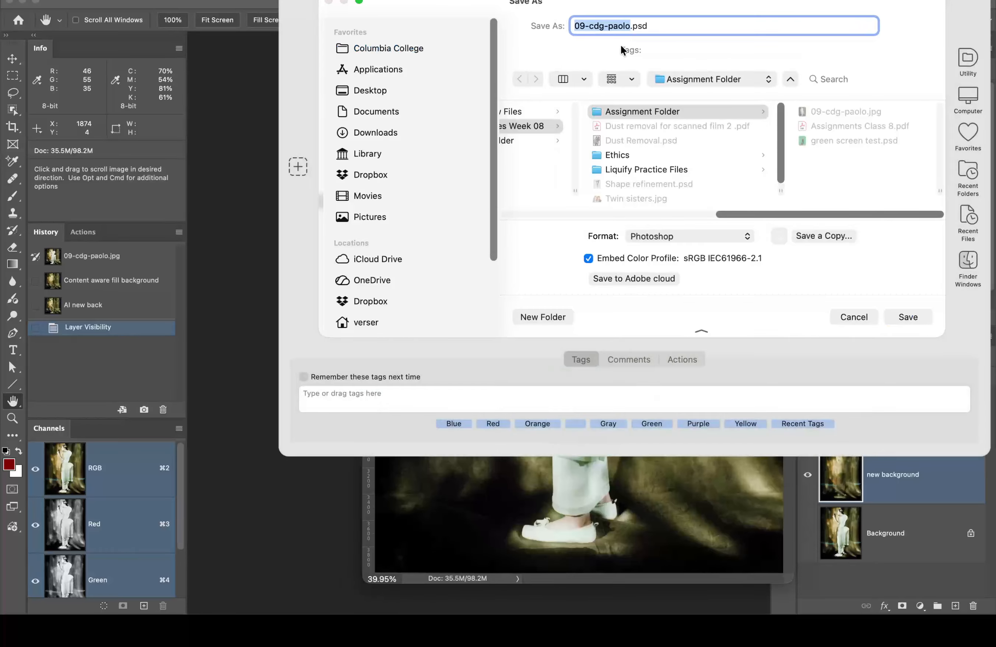
pyautogui.click(693, 236)
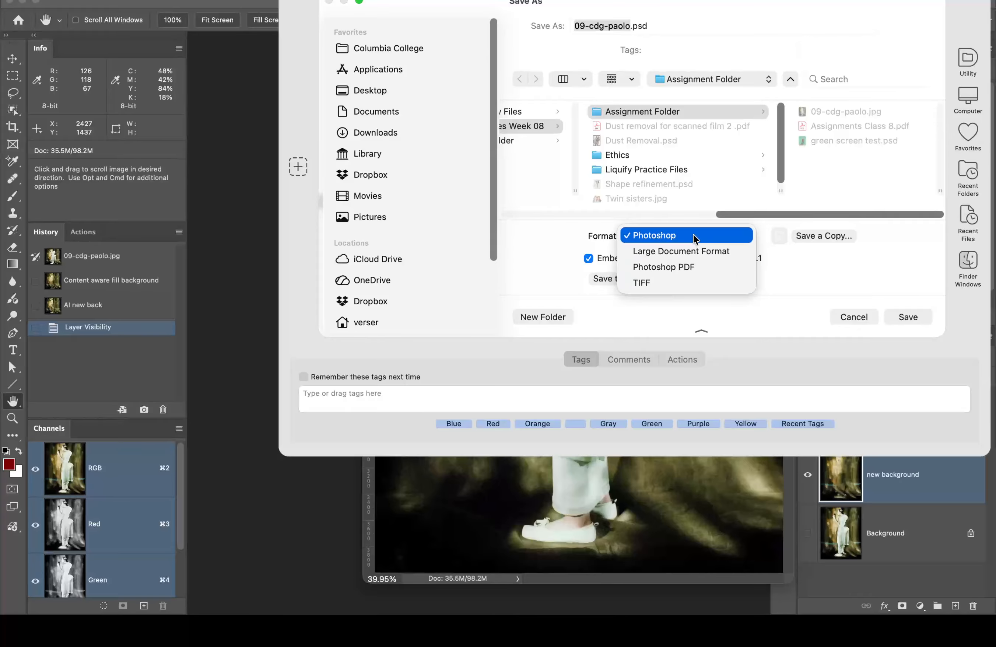
pyautogui.click(694, 236)
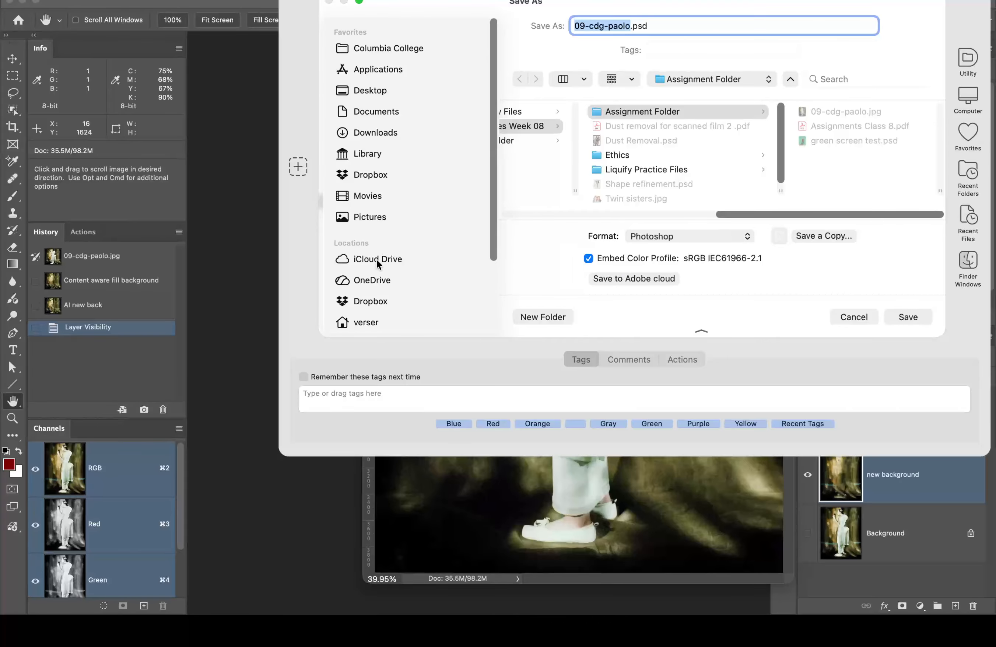
pyautogui.scroll(-4, 378, 264)
pyautogui.click(378, 316)
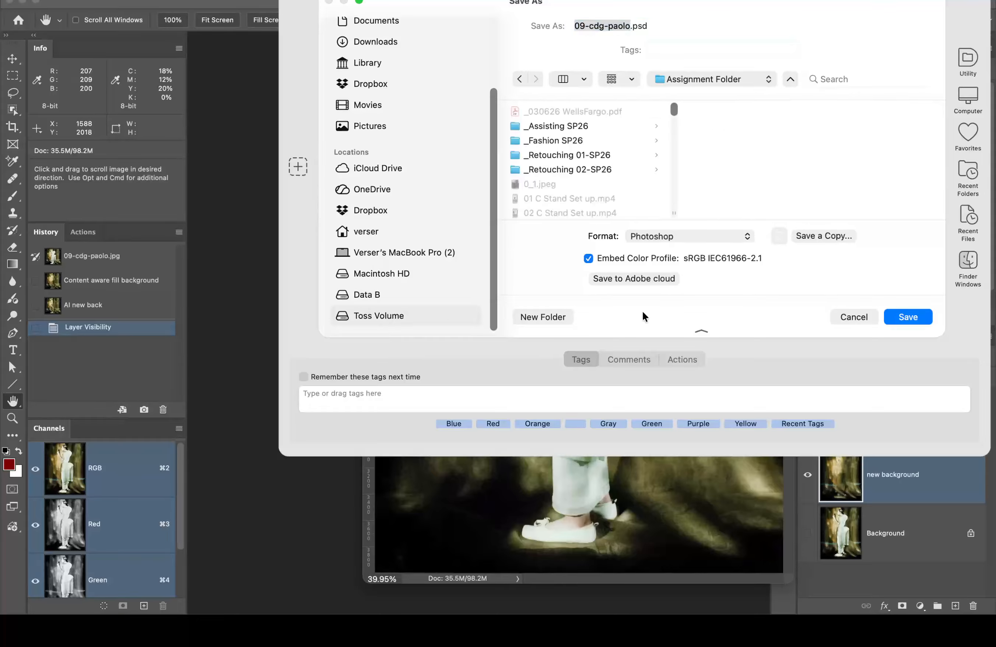
pyautogui.click(922, 314)
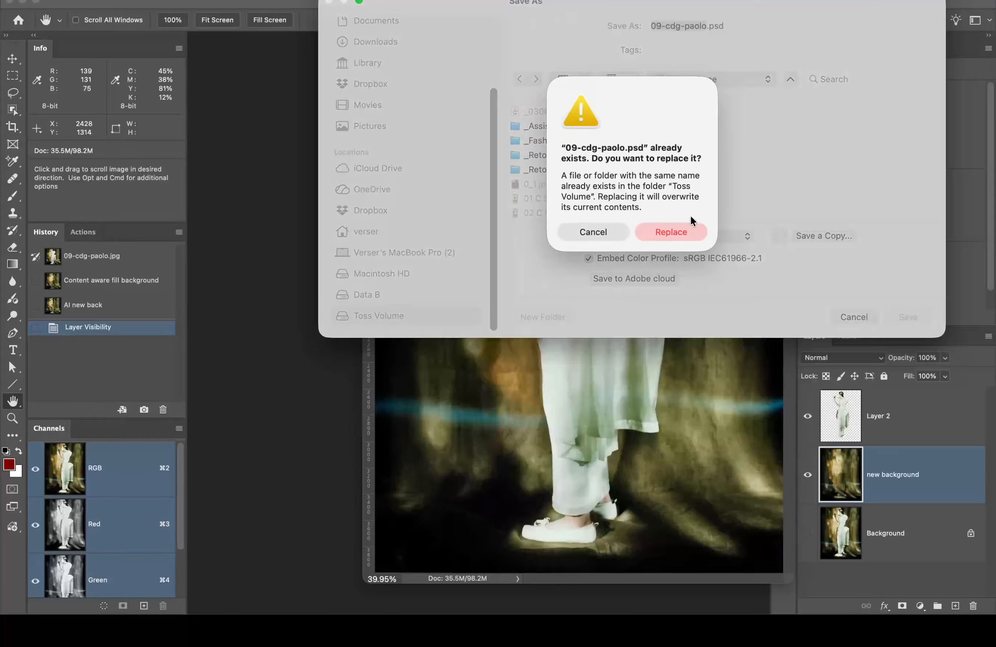
pyautogui.click(686, 232)
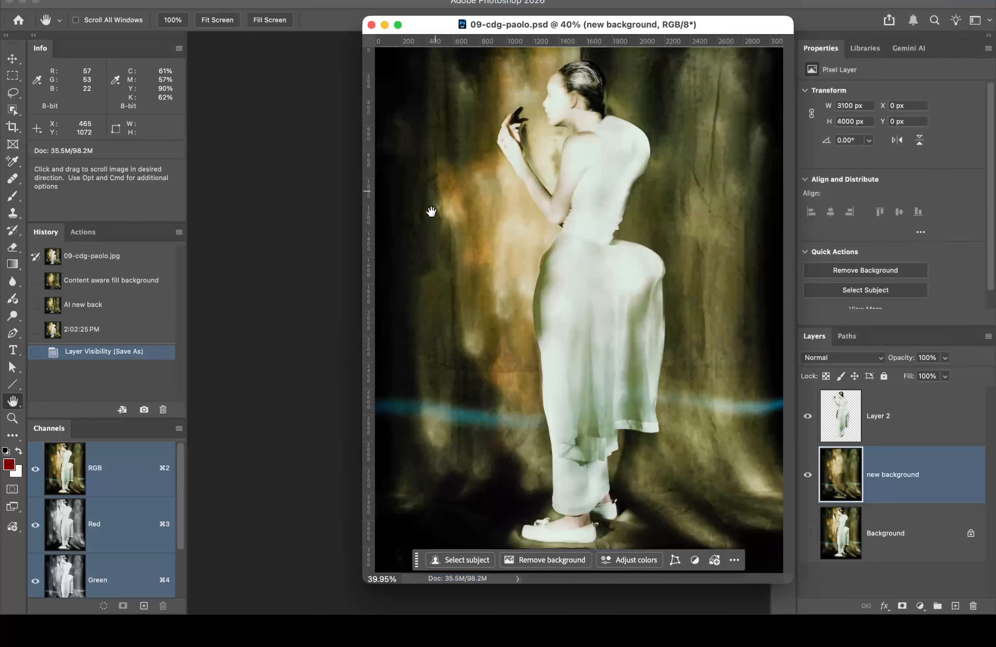
# Step: Move the document window away from the panels and rename Layer 2 as "body"
pyautogui.moveTo(421, 30); pyautogui.dragTo(330, 28)
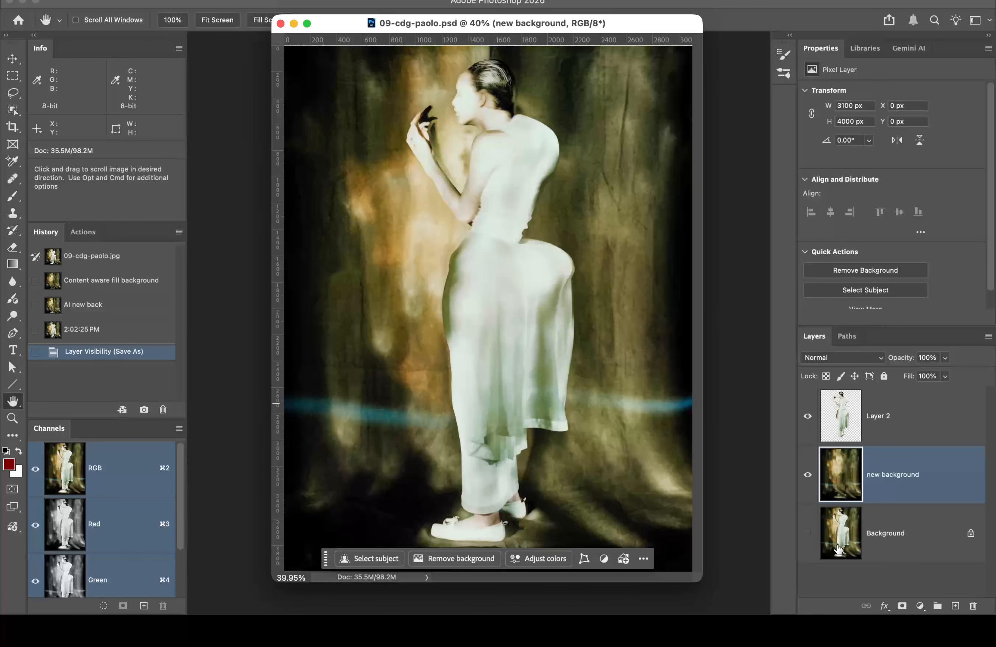
pyautogui.click(922, 425)
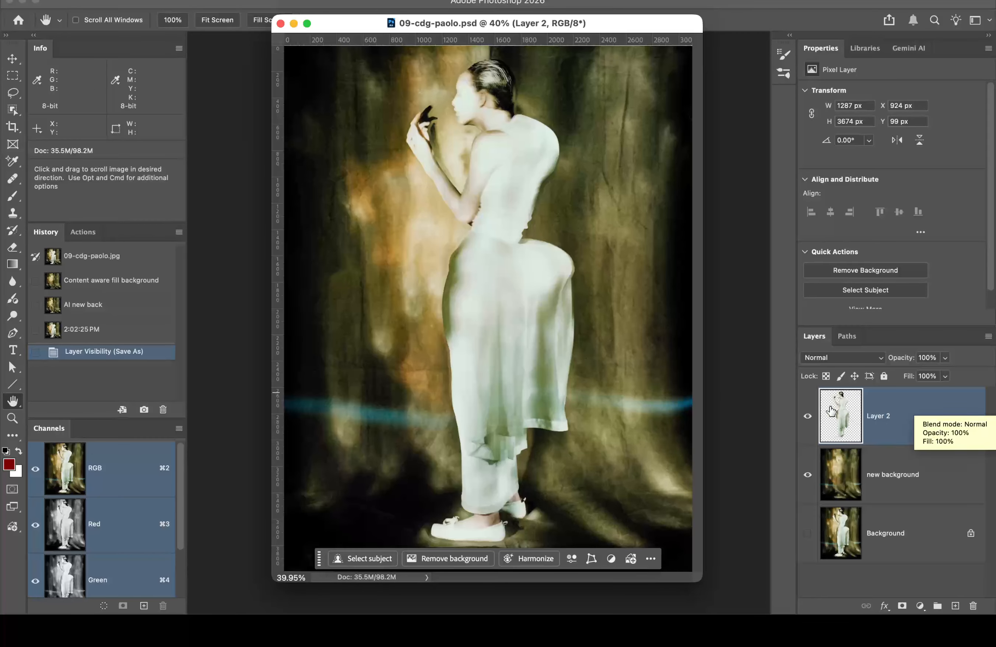
pyautogui.doubleClick(881, 417)
pyautogui.write('body')
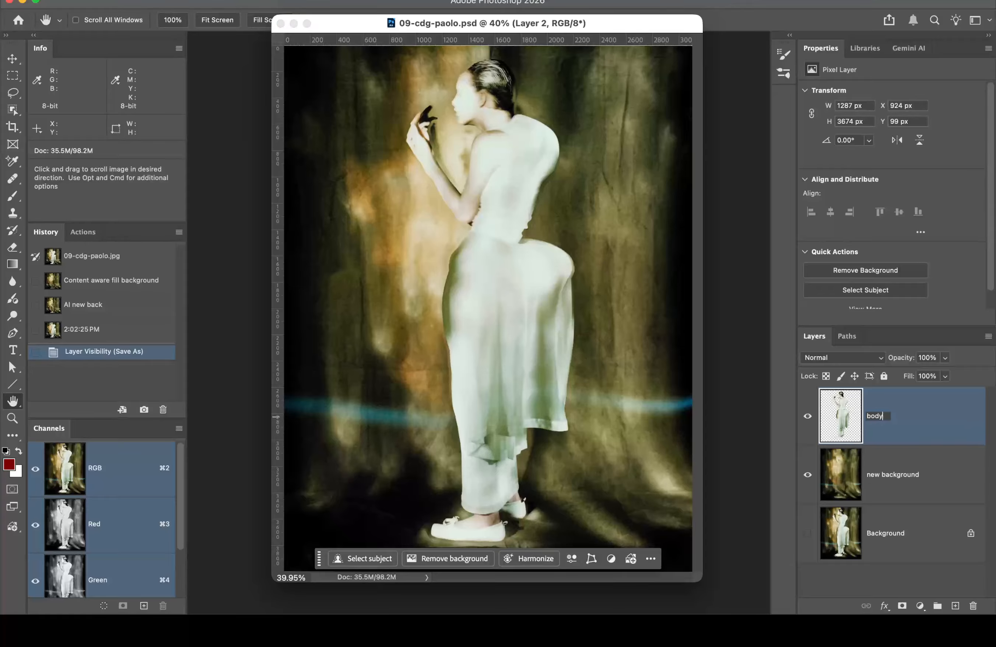
pyautogui.click(932, 420)
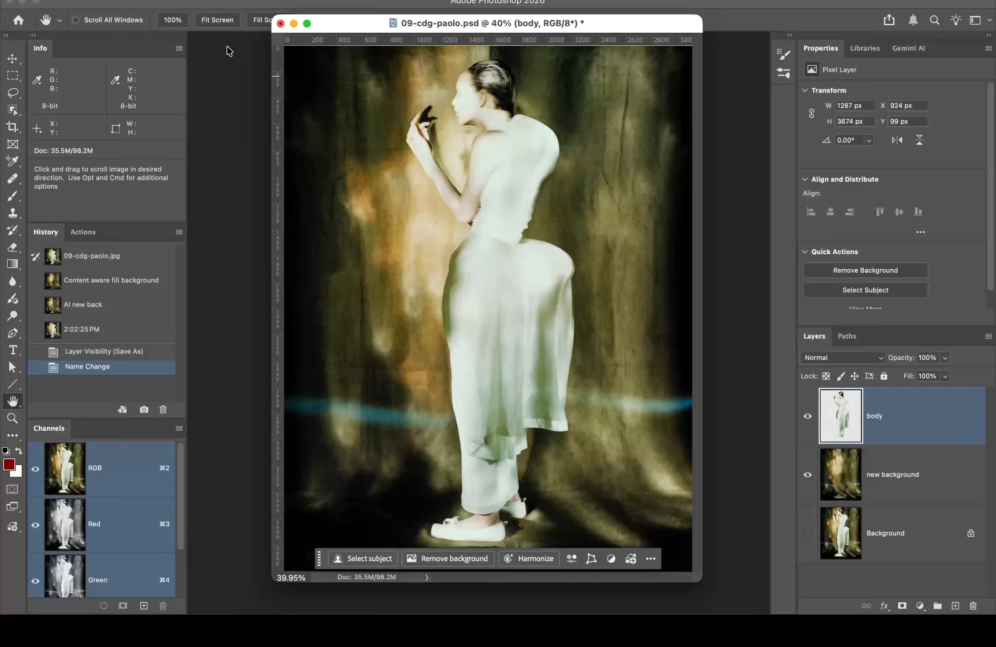
# Step: Convert the body layer to a Smart Object
pyautogui.click(221, 0)
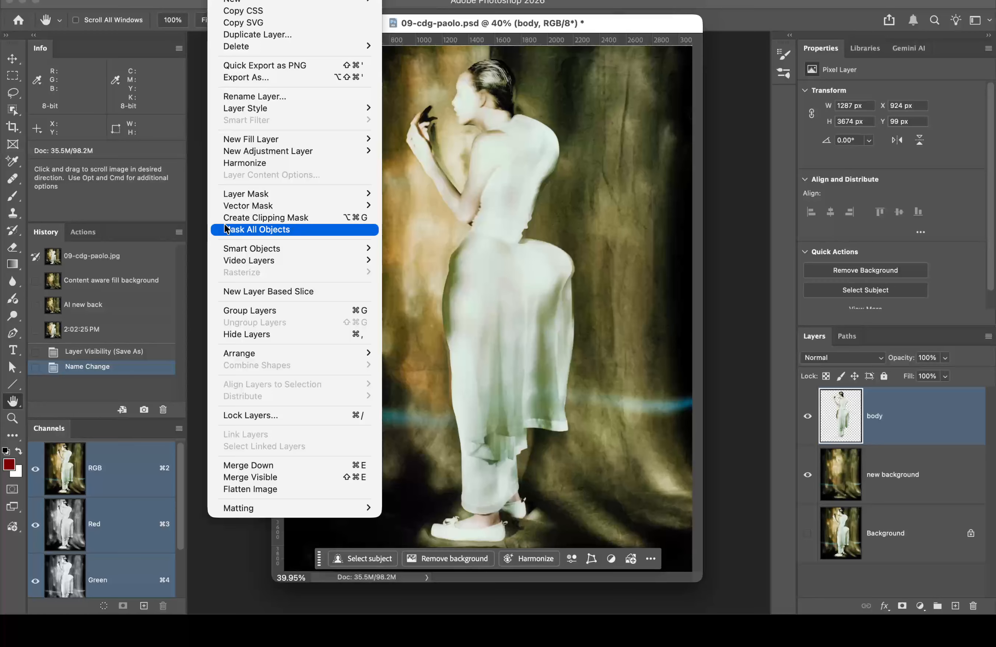
pyautogui.moveTo(237, 248)
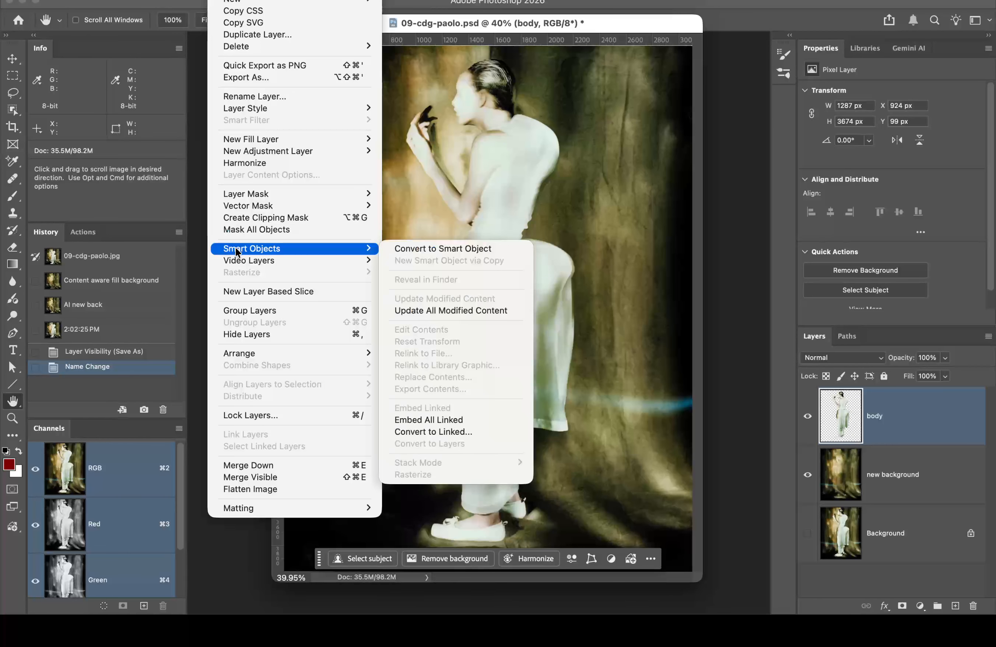
pyautogui.click(435, 251)
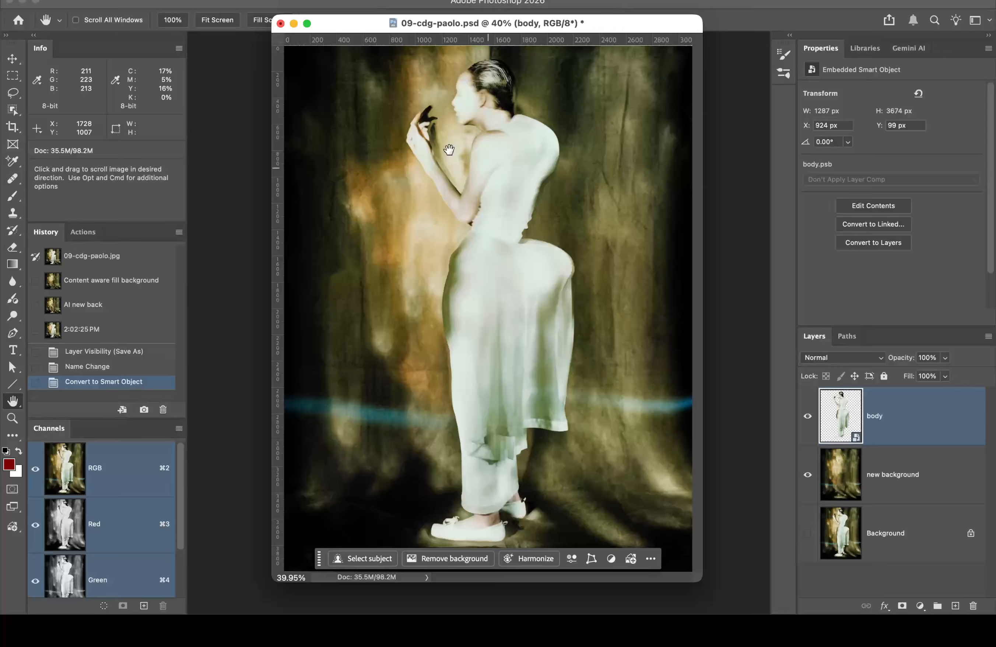
pyautogui.click(335, 0)
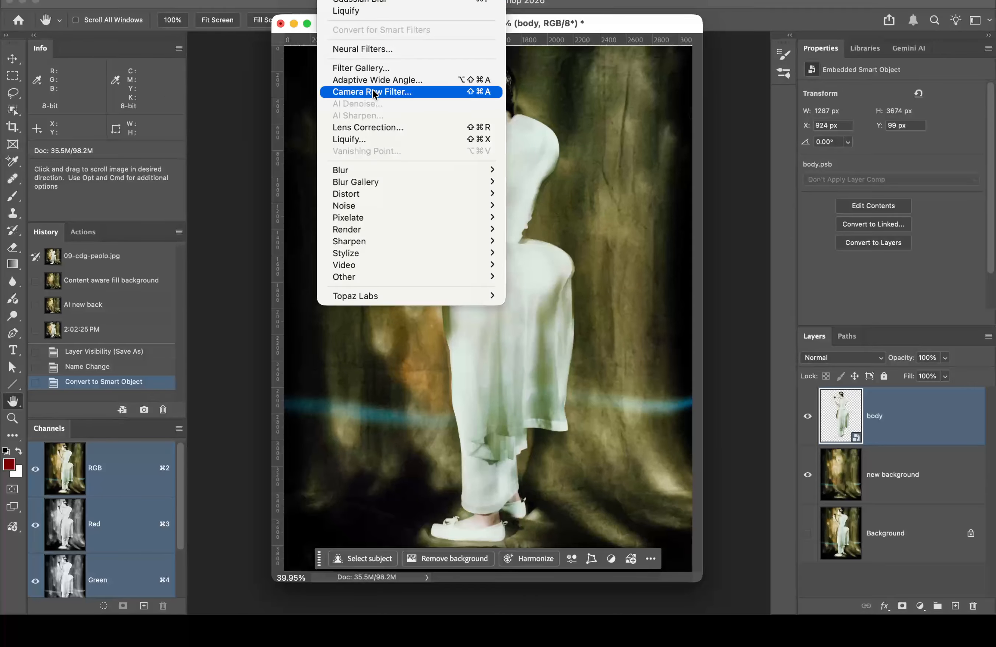
pyautogui.click(389, 139)
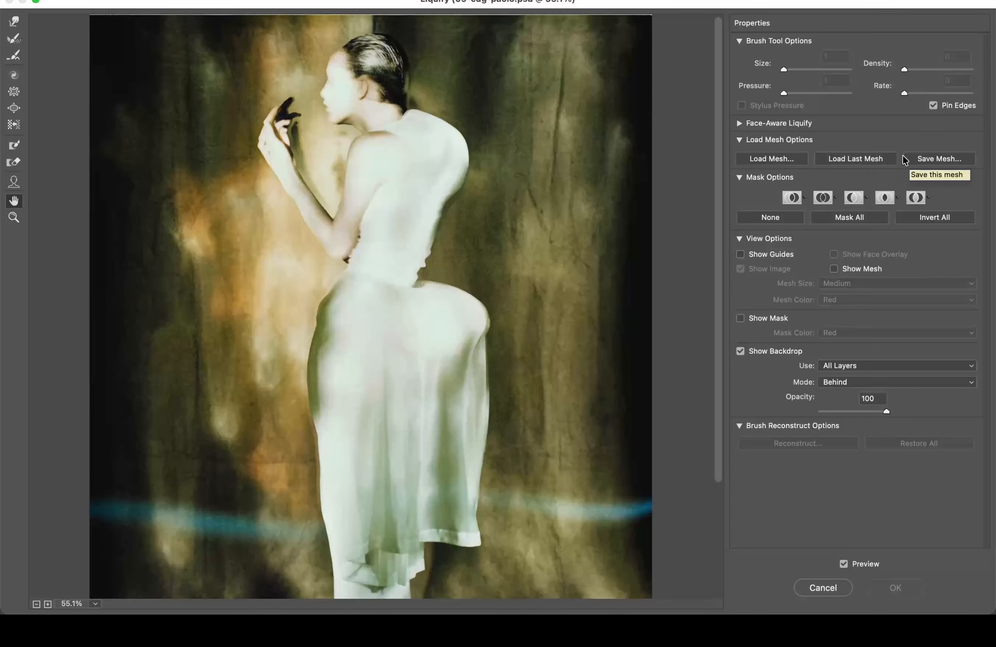
pyautogui.click(738, 122)
pyautogui.click(738, 123)
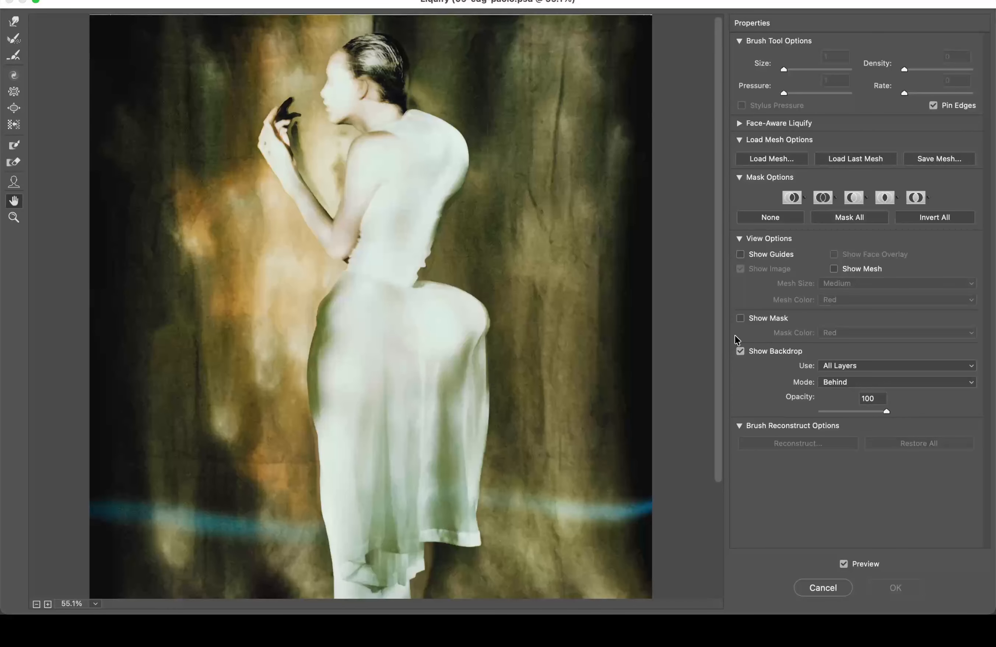
pyautogui.click(741, 351)
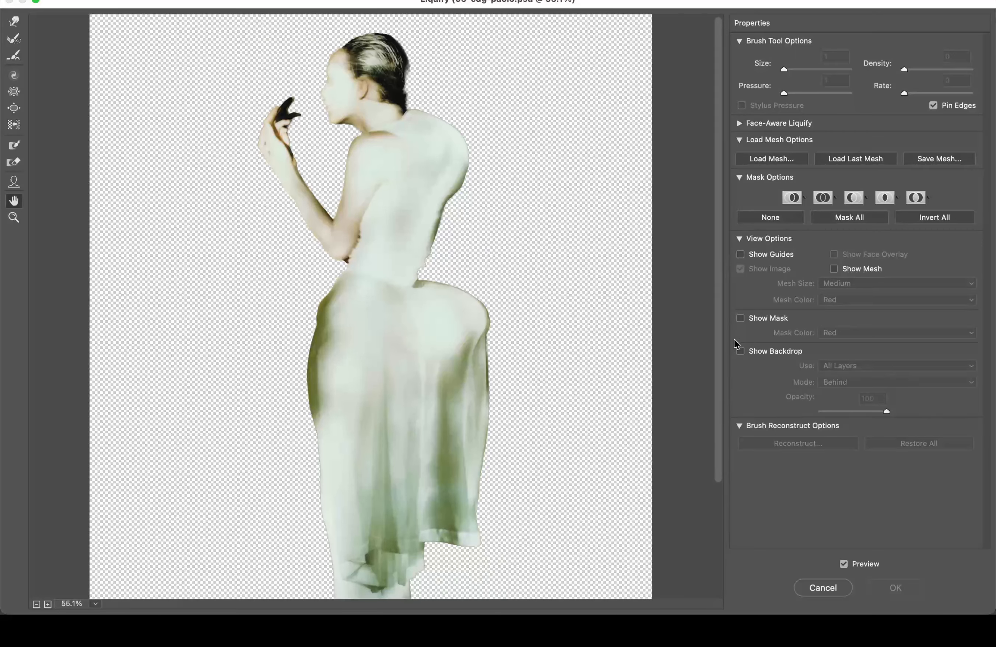
pyautogui.click(738, 239)
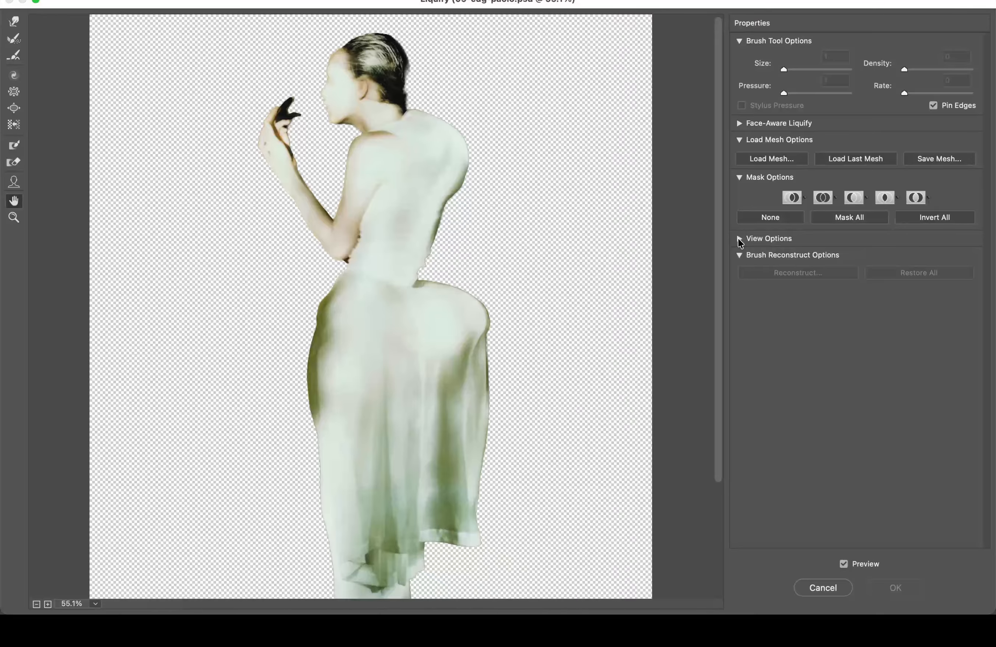
pyautogui.click(739, 239)
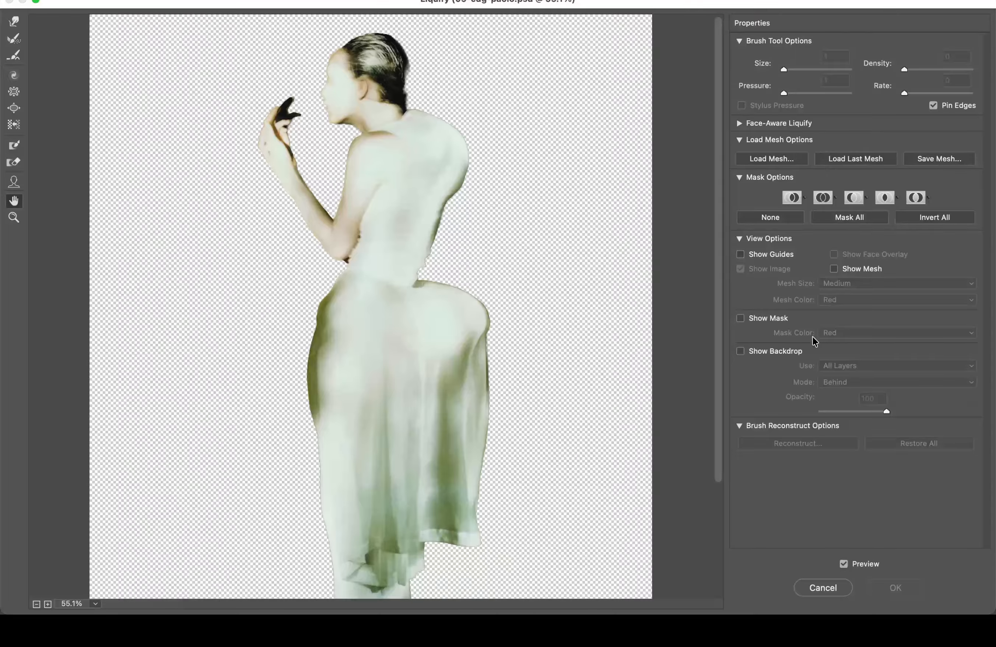
pyautogui.click(740, 351)
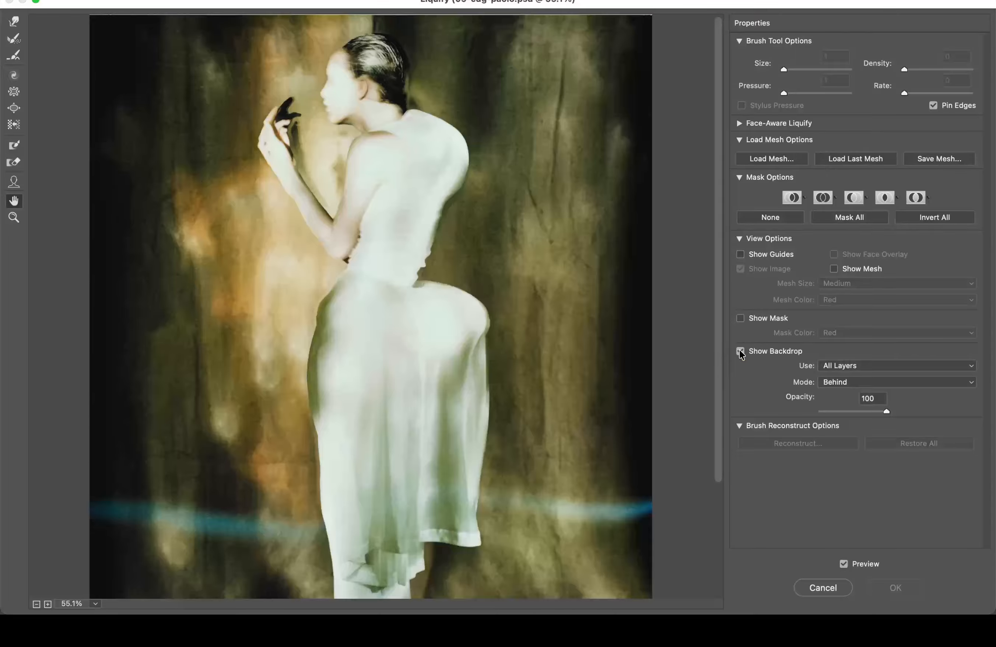
pyautogui.click(880, 366)
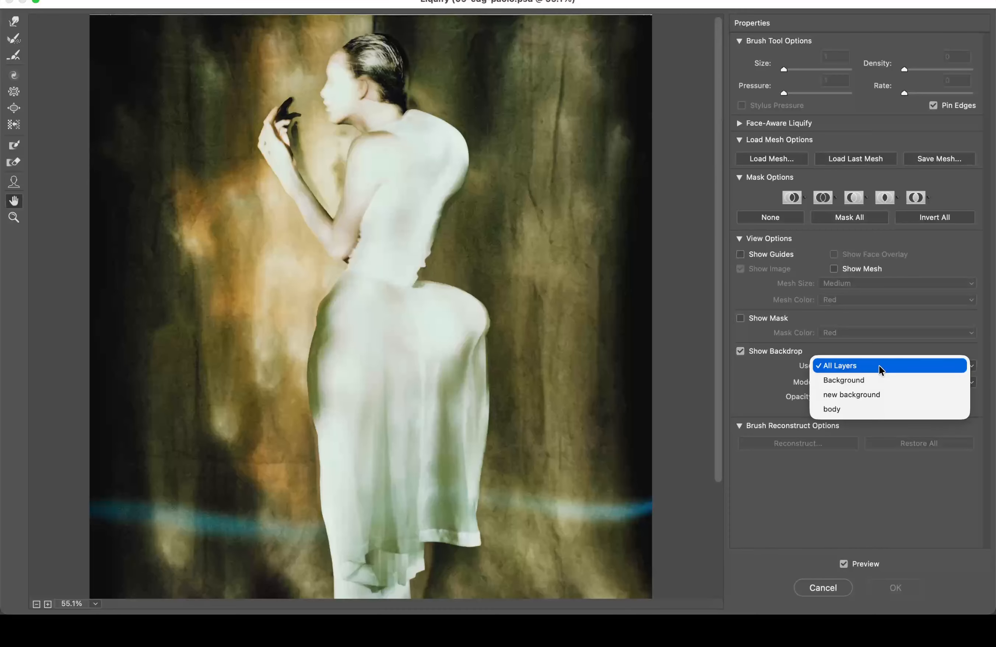
pyautogui.click(882, 394)
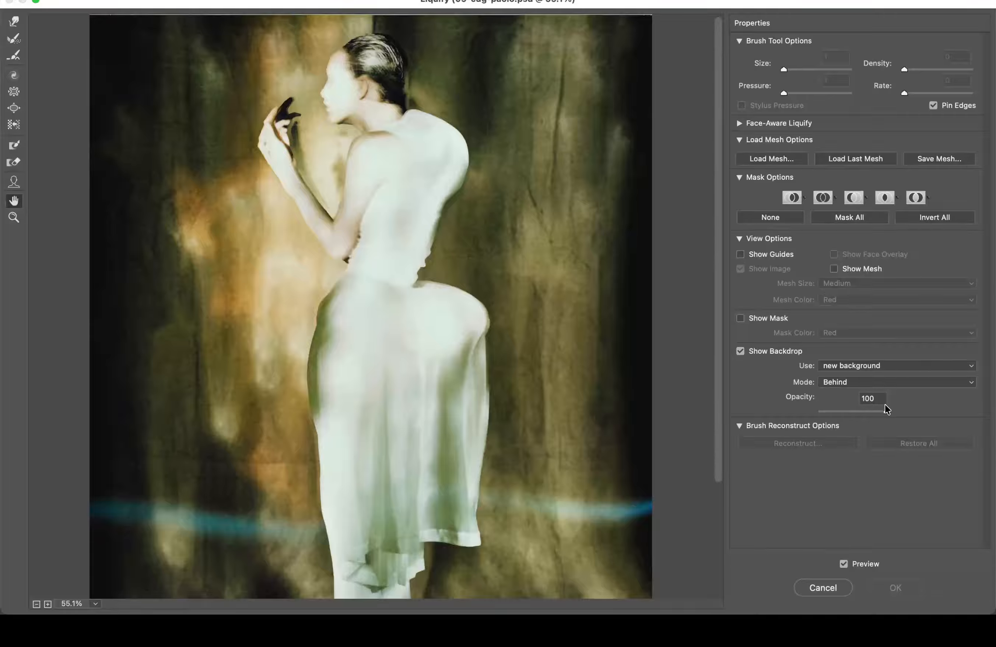
pyautogui.moveTo(886, 411); pyautogui.dragTo(910, 404)
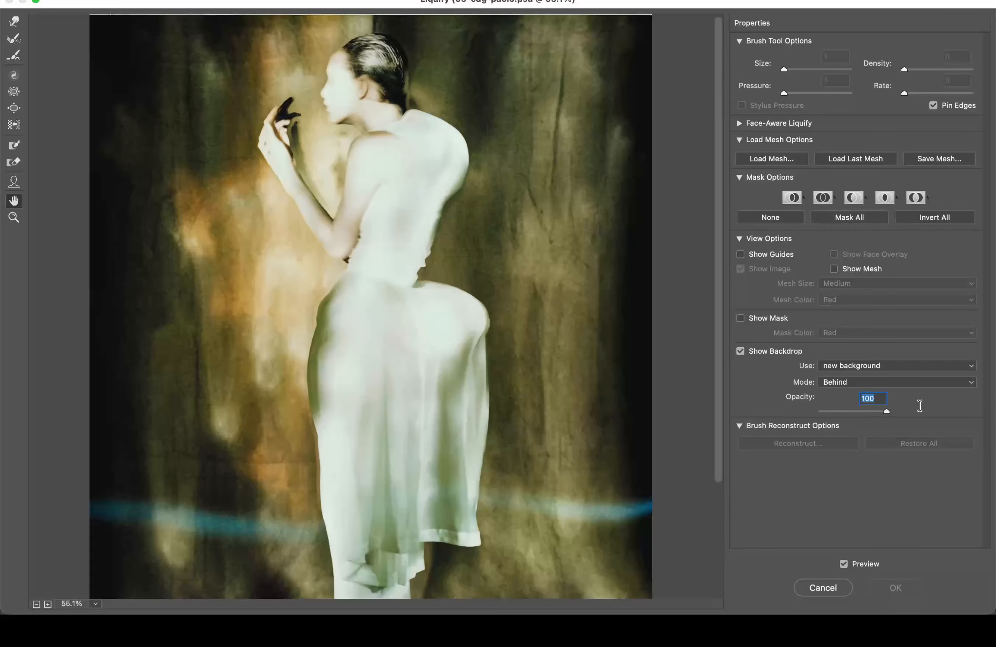
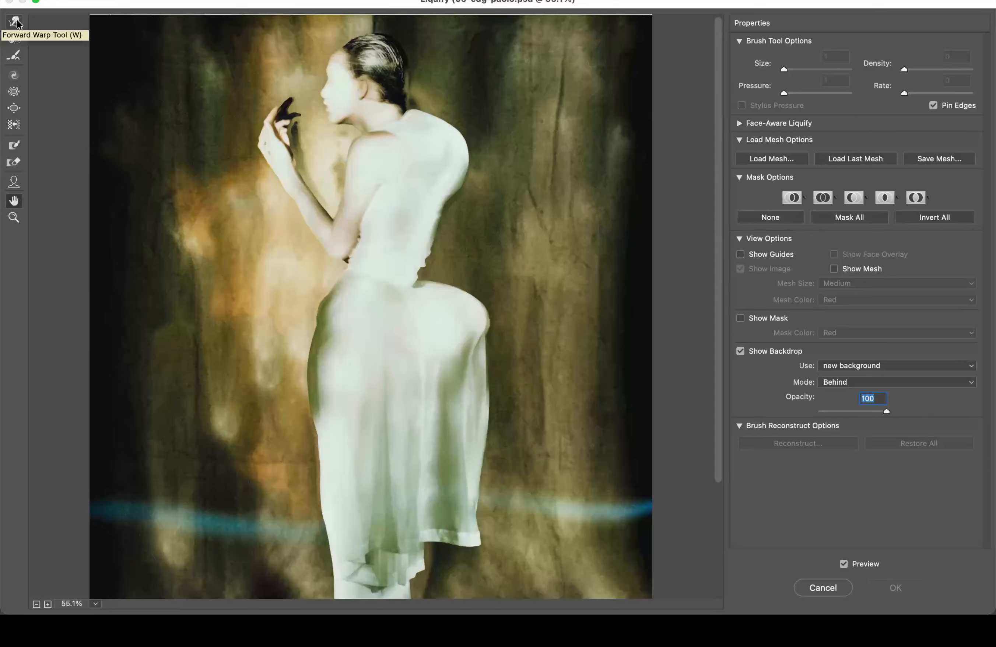
pyautogui.click(17, 21)
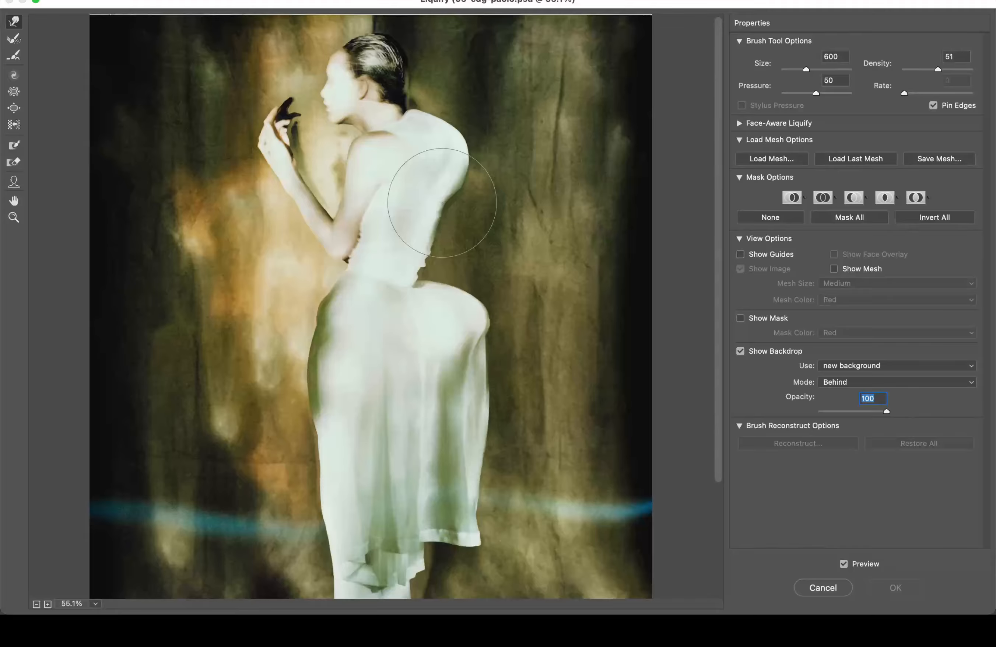
pyautogui.click(823, 588)
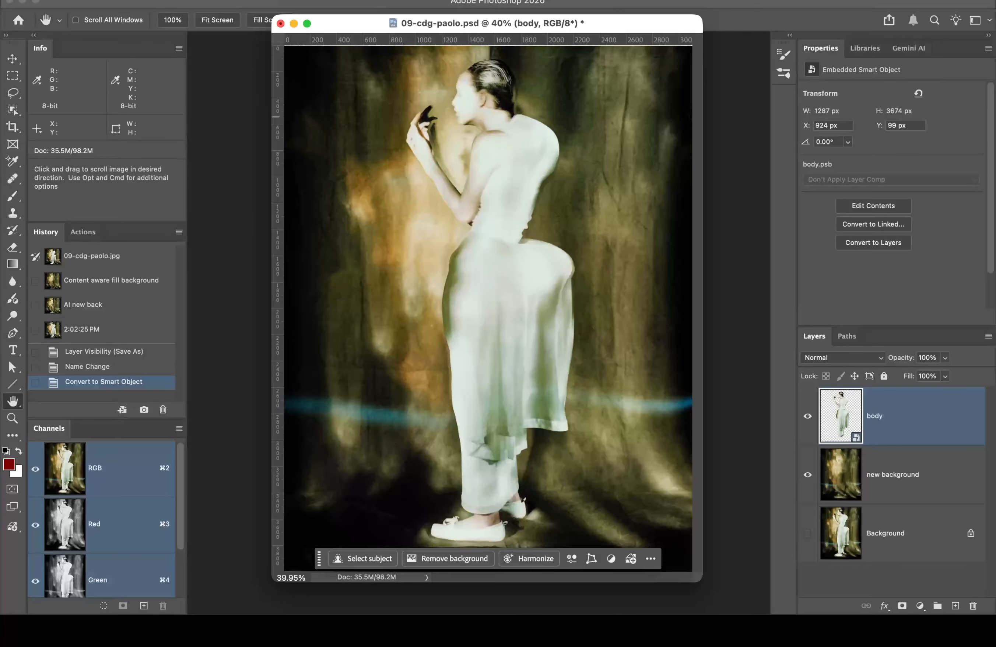
# Step: Turn off Use Graphics Processor in the Performance preferences and apply the change
pyautogui.click(52, 0)
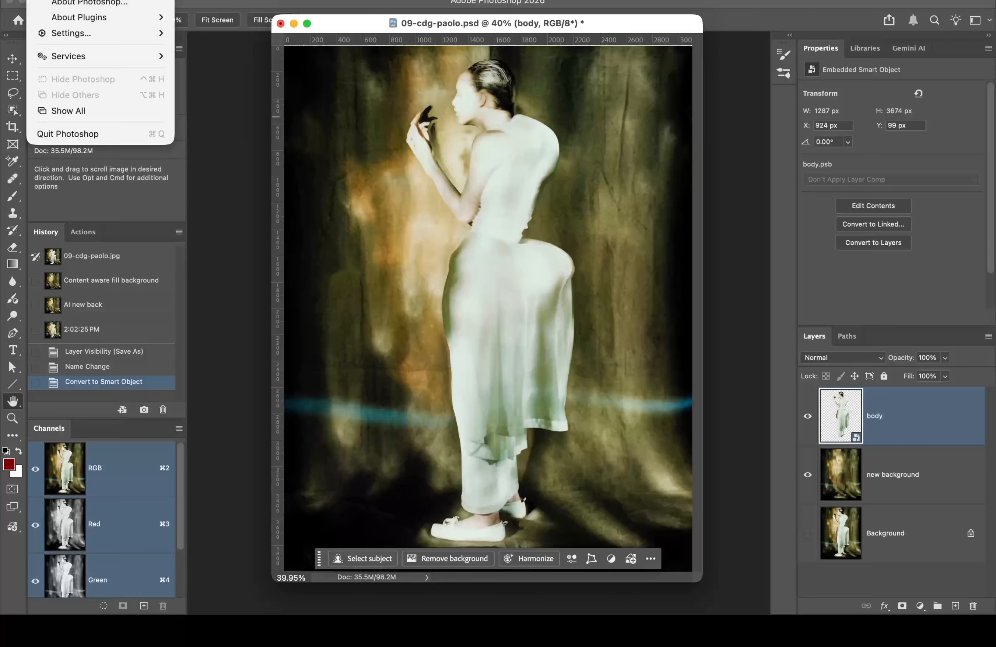
pyautogui.moveTo(75, 35)
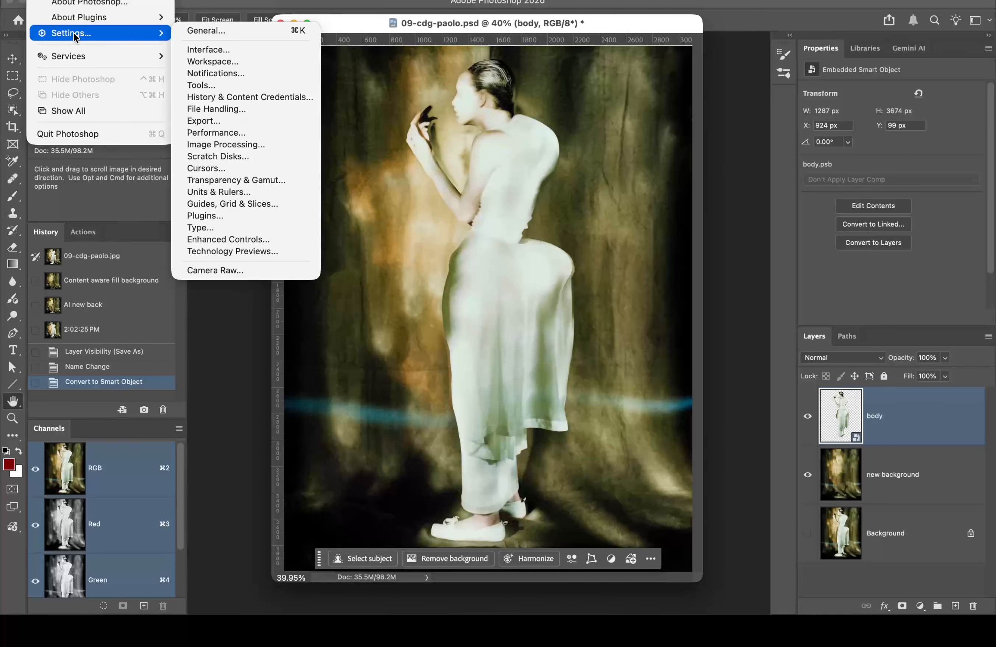
pyautogui.moveTo(154, 0)
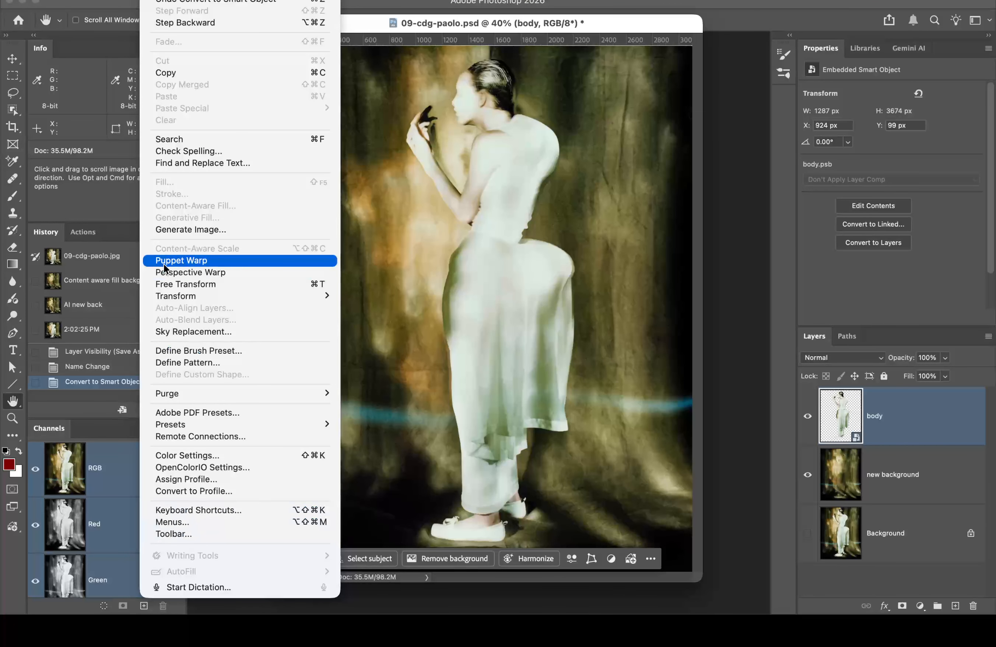
pyautogui.moveTo(51, 0)
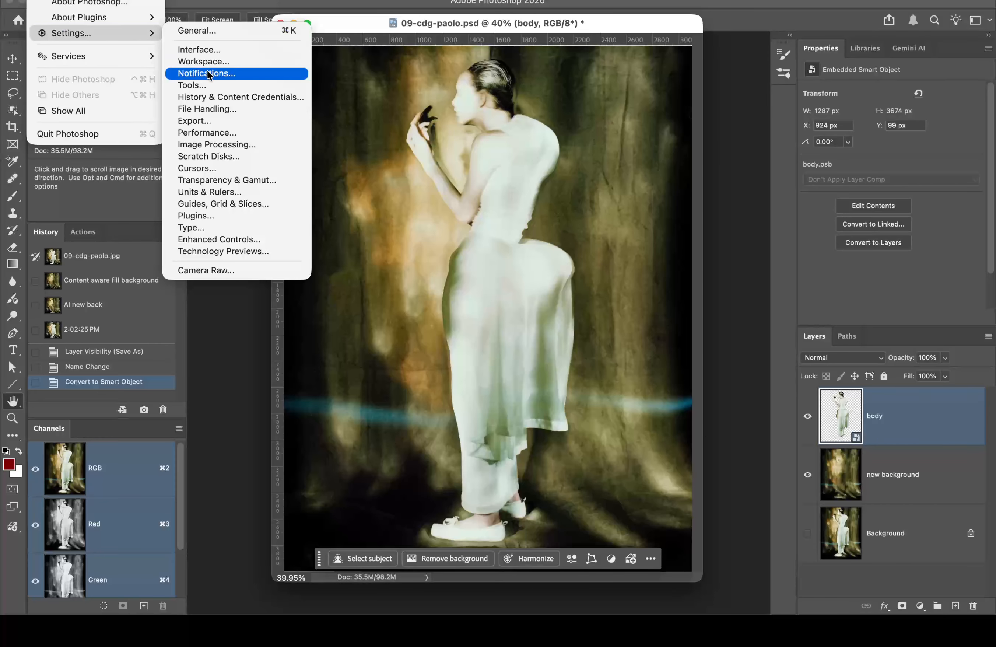
pyautogui.click(235, 133)
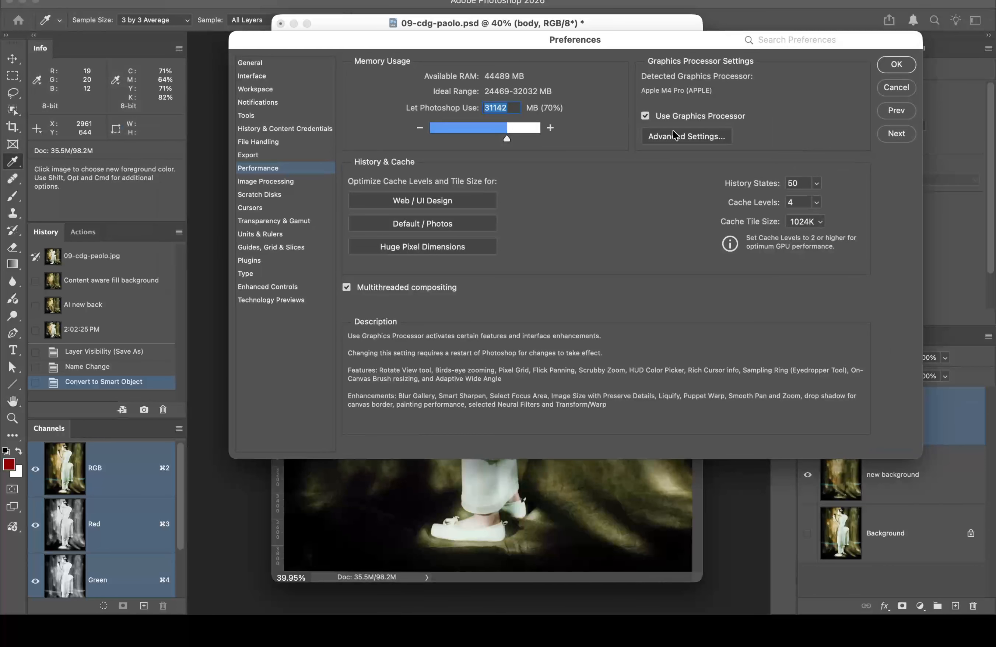
pyautogui.click(645, 117)
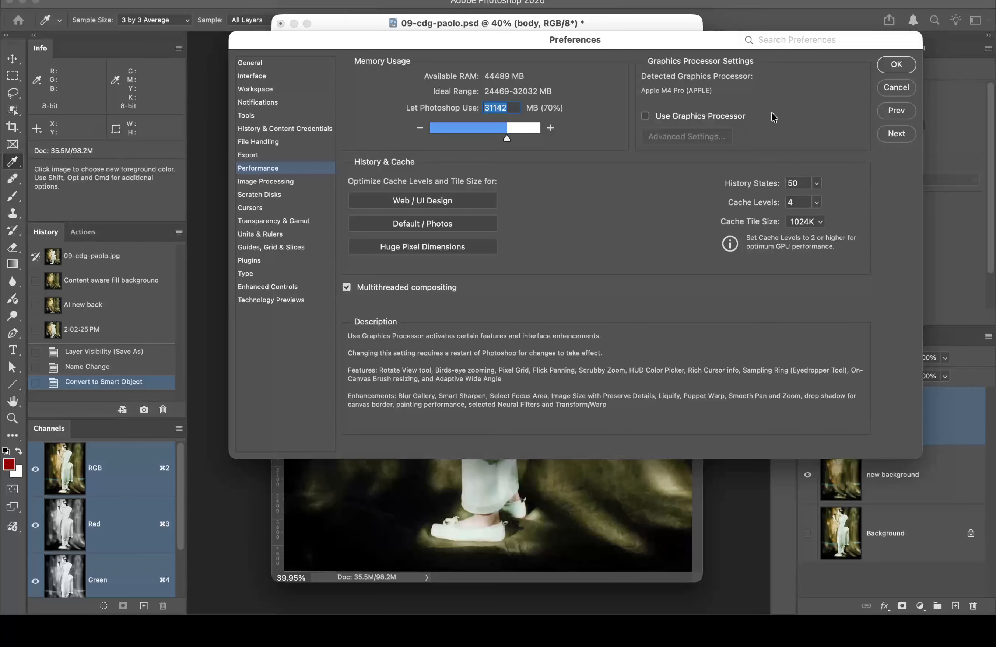
pyautogui.click(897, 64)
pyautogui.press('h')
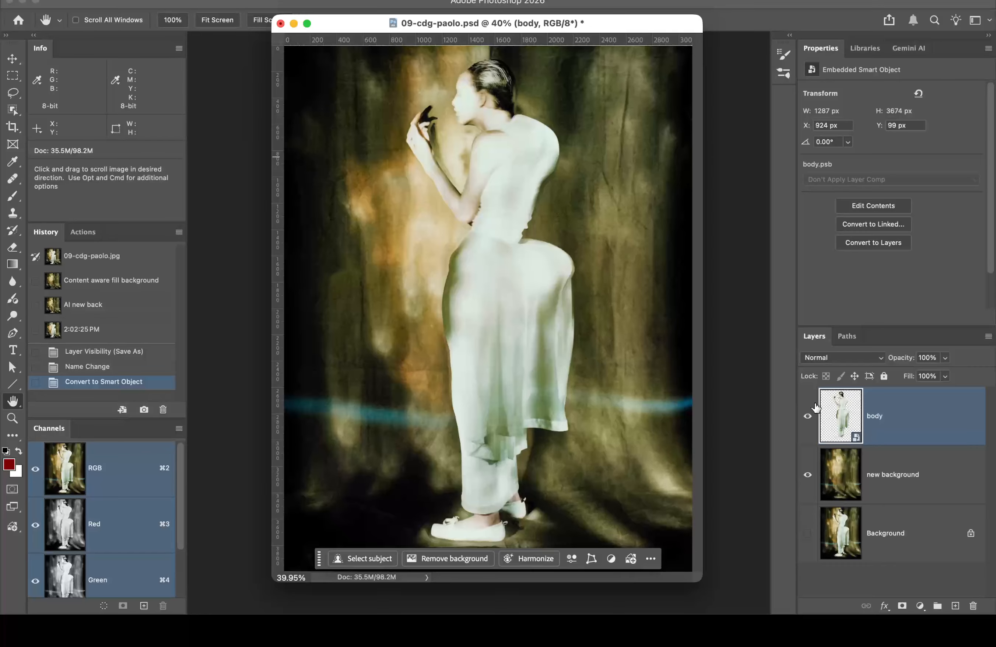
# Step: Open the body layer in Liquify and reshape the hump on the woman's upper back using Forward Warp with a size 600 brush
pyautogui.click(335, 0)
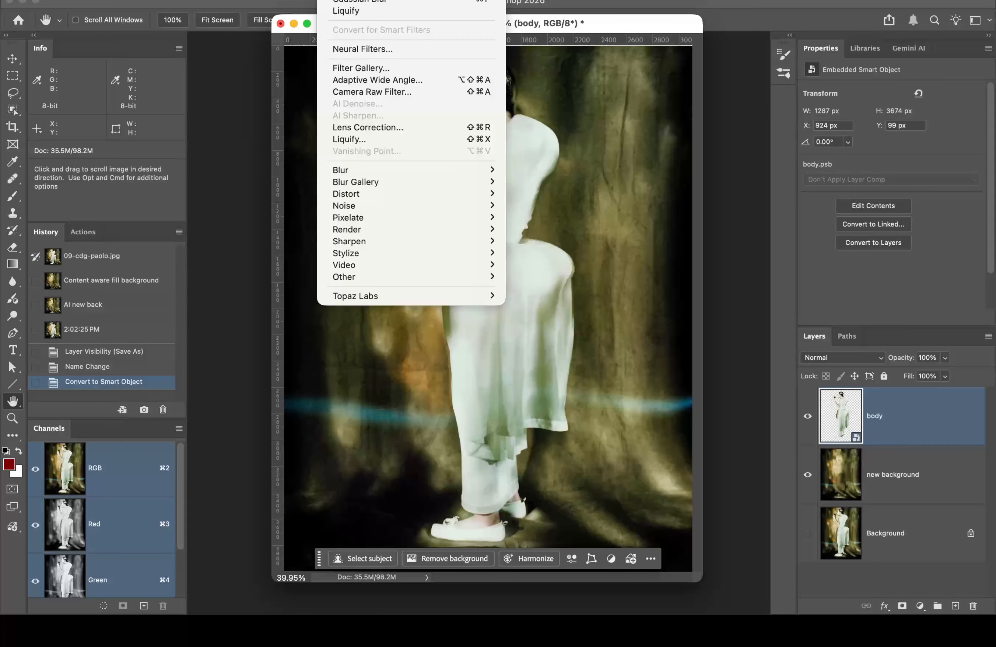
pyautogui.click(373, 139)
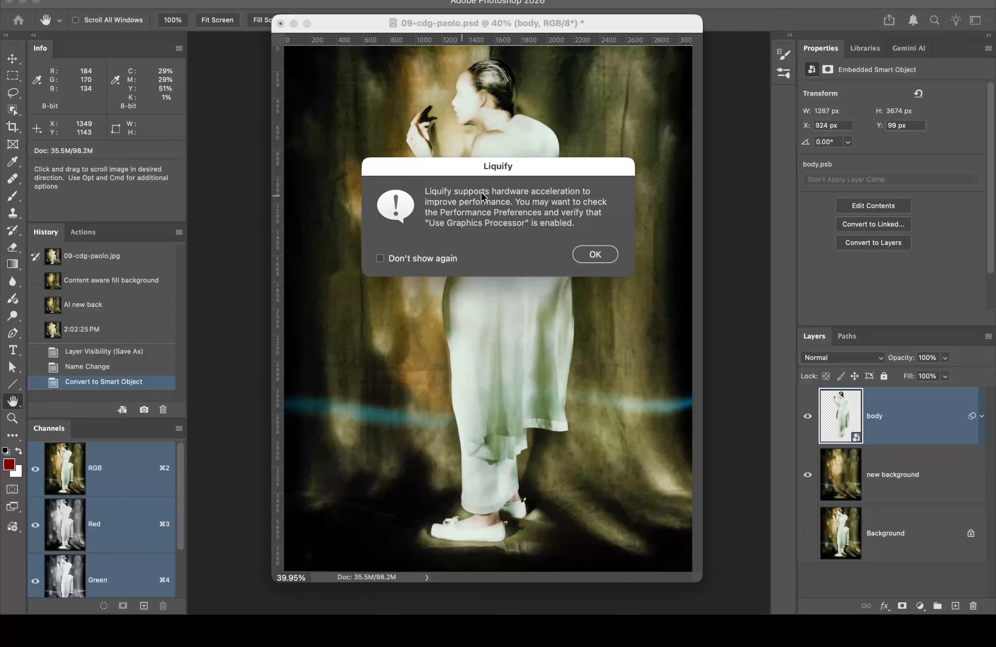
pyautogui.click(607, 254)
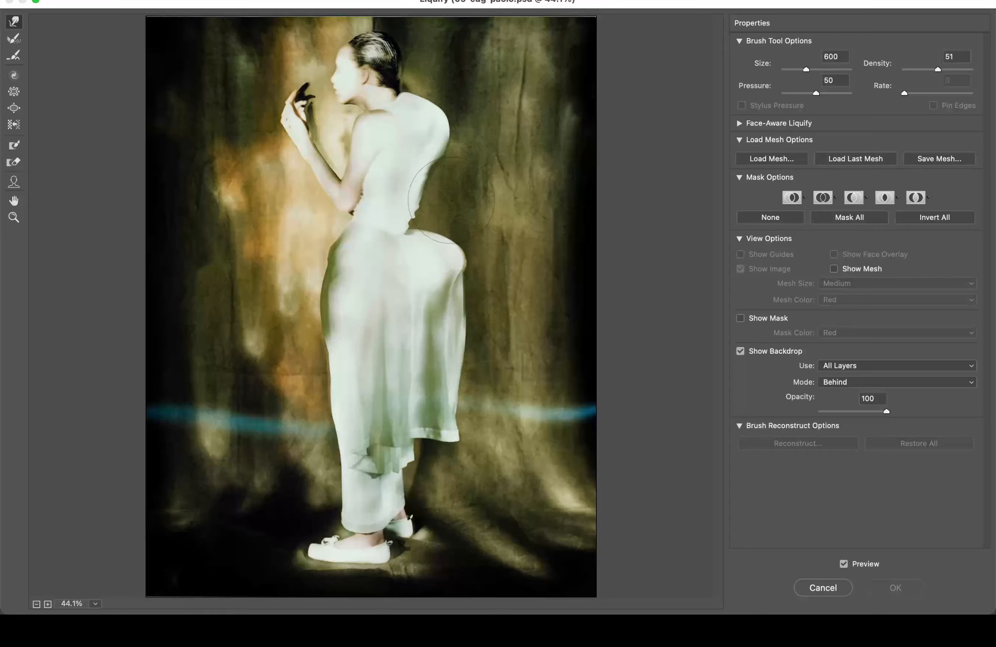
pyautogui.moveTo(432, 120); pyautogui.dragTo(454, 102)
pyautogui.moveTo(396, 150); pyautogui.dragTo(436, 114)
pyautogui.scroll(1, 436, 114)
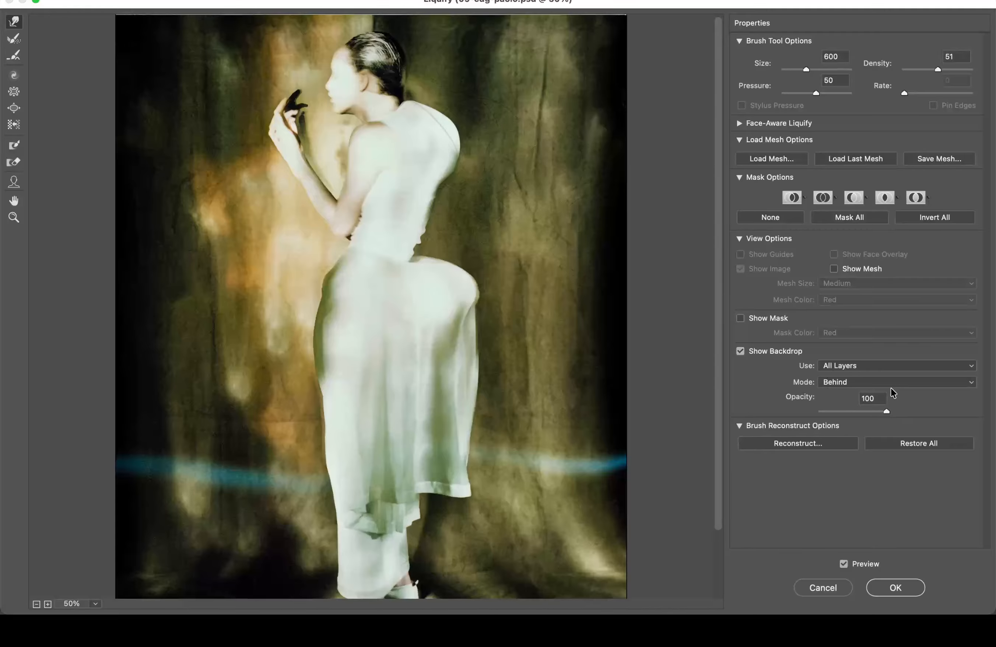
# Step: Set the Liquify backdrop to the new background layer and push the upper-back hump inward with the Forward Warp tool
pyautogui.click(878, 367)
pyautogui.click(870, 394)
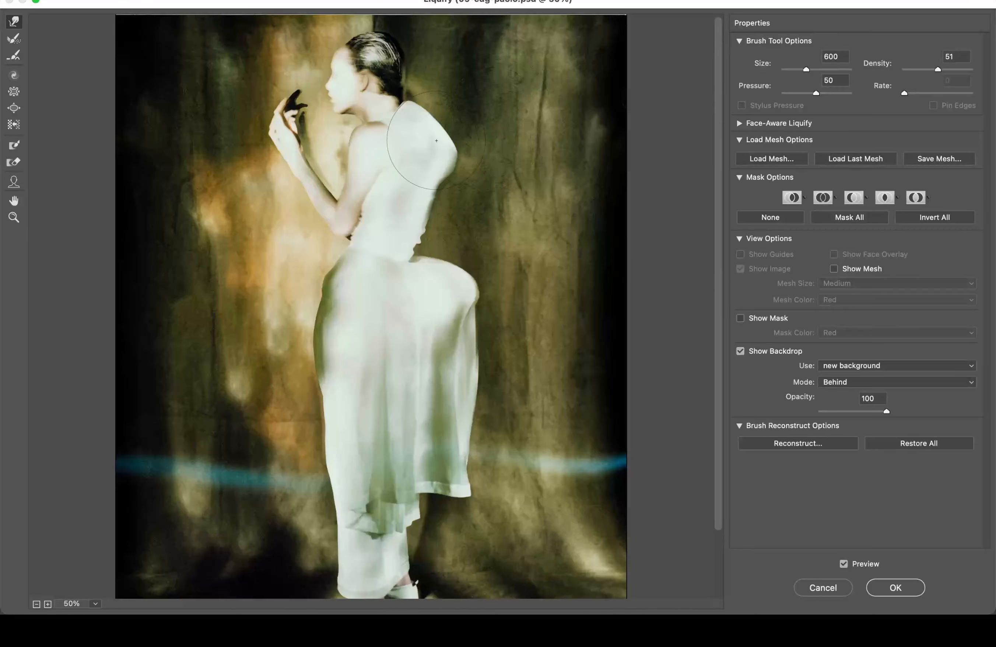
pyautogui.moveTo(436, 140); pyautogui.dragTo(426, 148)
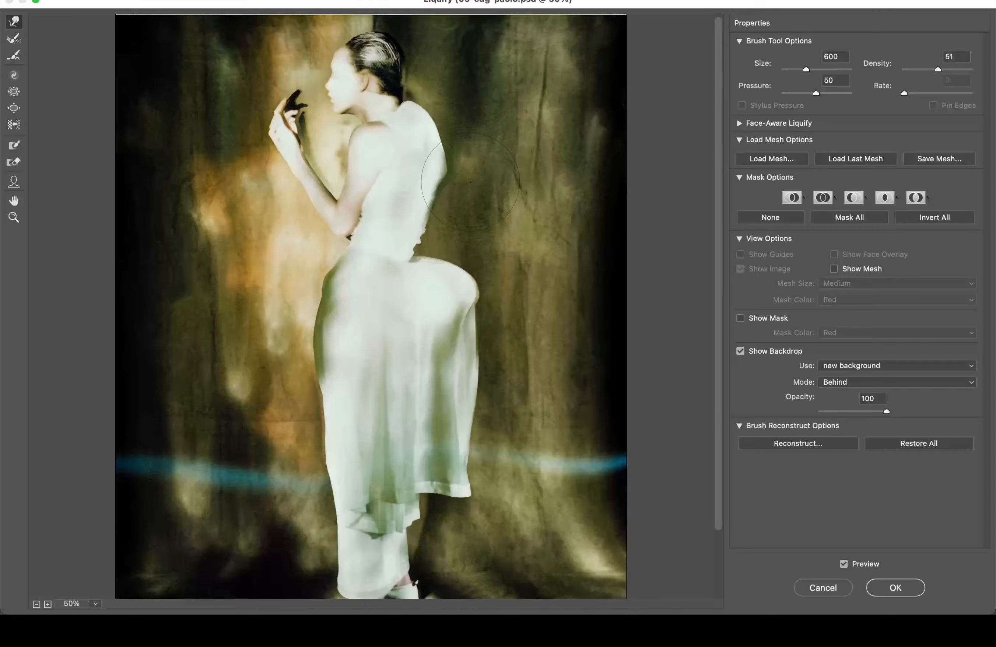
# Step: Reduce the Forward Warp brush size to 250 and smooth the contour of the woman's shoulder and upper back
pyautogui.keyDown('super'); pyautogui.click(466, 183); pyautogui.keyUp('super')
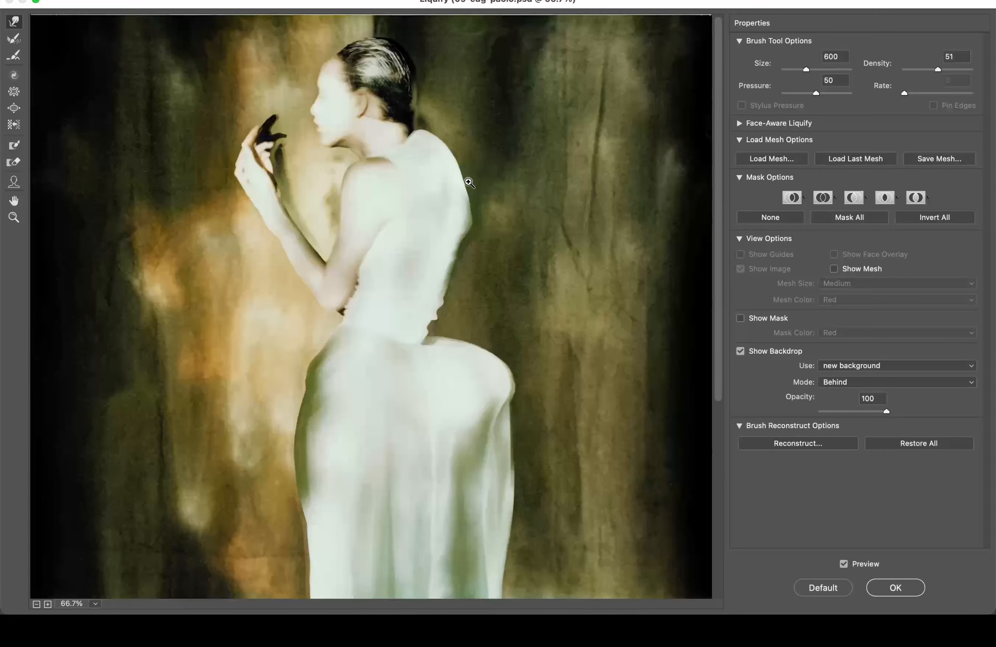
pyautogui.keyDown('super'); pyautogui.click(468, 181); pyautogui.keyUp('super')
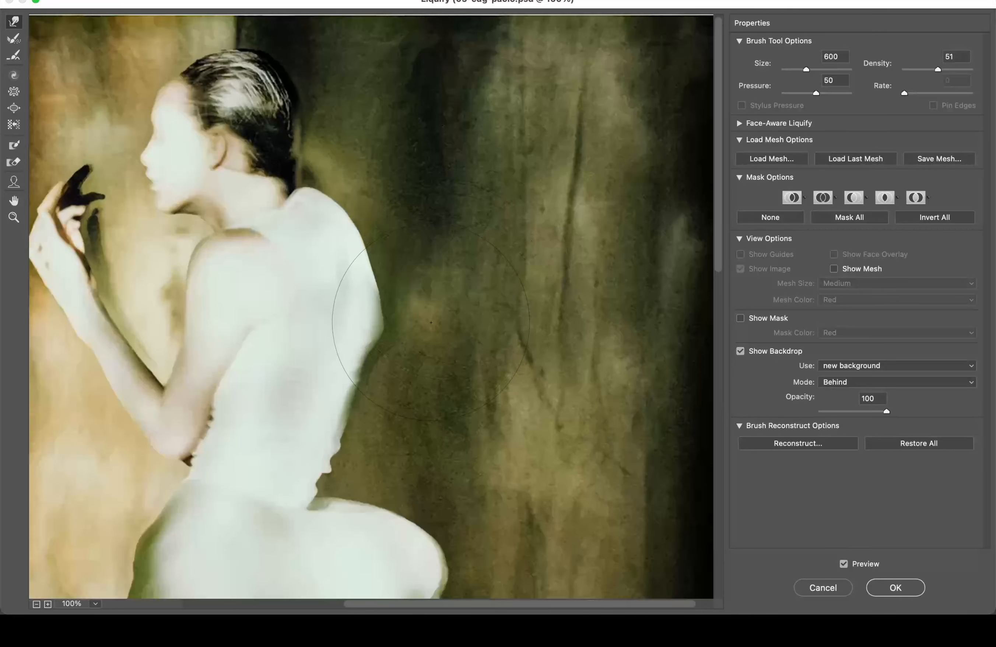
pyautogui.press('[')
pyautogui.press('[')
pyautogui.press('[')
pyautogui.press('[')
pyautogui.press('[')
pyautogui.press('[')
pyautogui.press('[')
pyautogui.moveTo(402, 320)
pyautogui.mouseDown()
pyautogui.moveTo(378, 294)
pyautogui.moveTo(392, 299)
pyautogui.moveTo(393, 337)
pyautogui.moveTo(378, 333)
pyautogui.moveTo(373, 300)
pyautogui.moveTo(379, 264)
pyautogui.mouseUp()
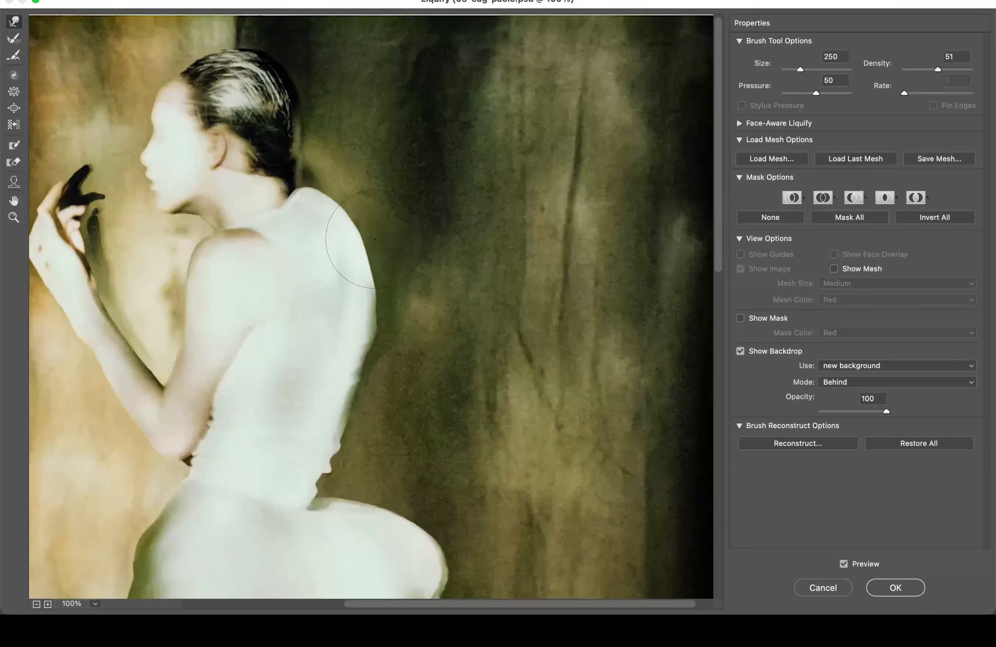
pyautogui.moveTo(315, 186)
pyautogui.mouseDown()
pyautogui.moveTo(374, 204)
pyautogui.moveTo(352, 215)
pyautogui.moveTo(384, 269)
pyautogui.moveTo(375, 270)
pyautogui.moveTo(379, 297)
pyautogui.mouseUp()
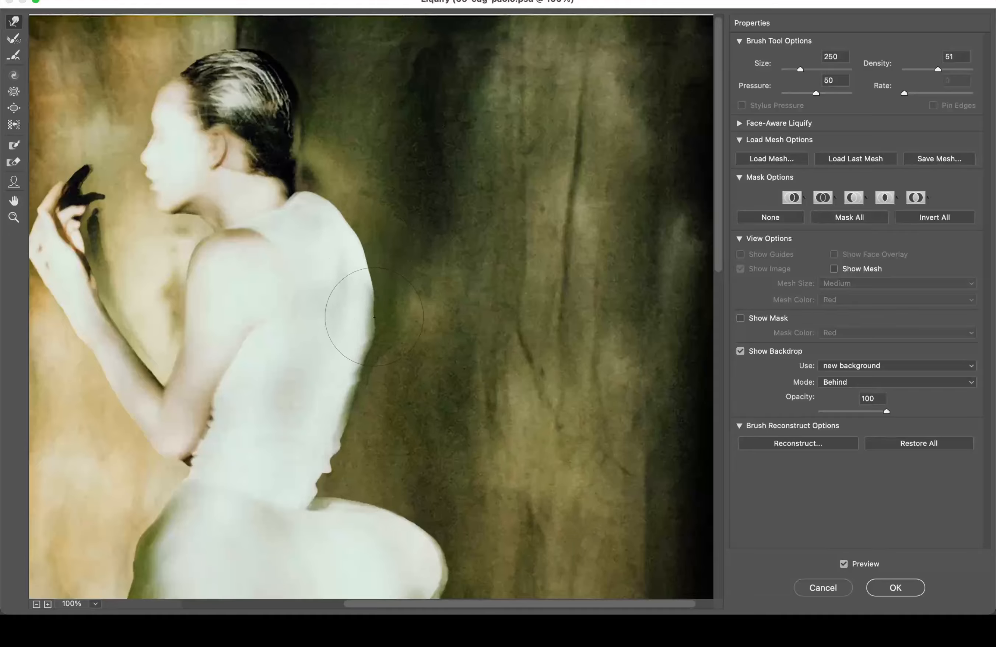
pyautogui.moveTo(319, 179); pyautogui.dragTo(309, 191)
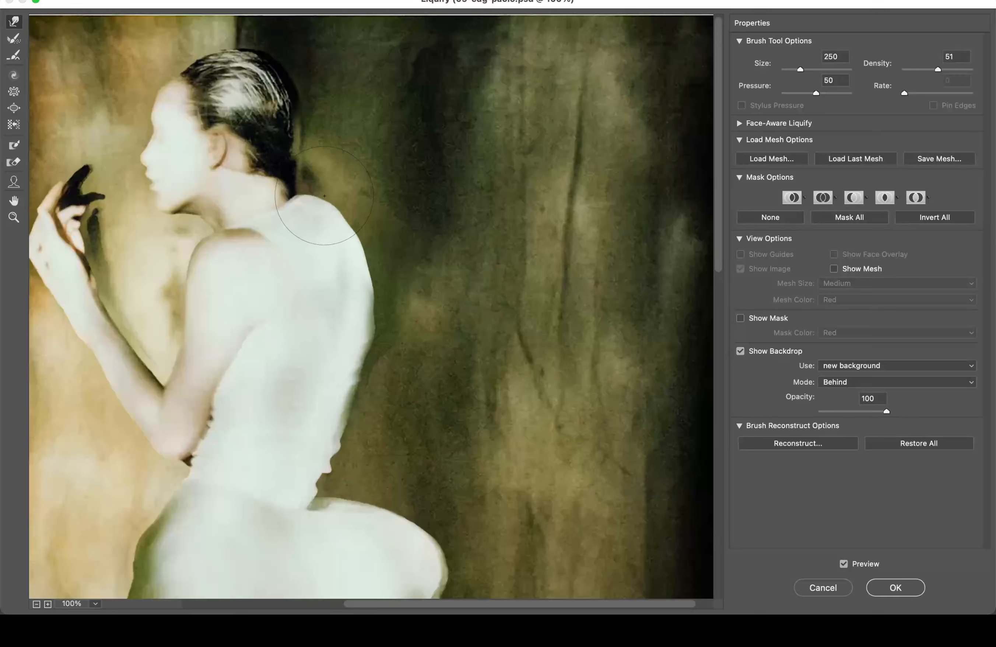
pyautogui.moveTo(338, 210); pyautogui.dragTo(335, 212)
pyautogui.moveTo(367, 264); pyautogui.dragTo(364, 265)
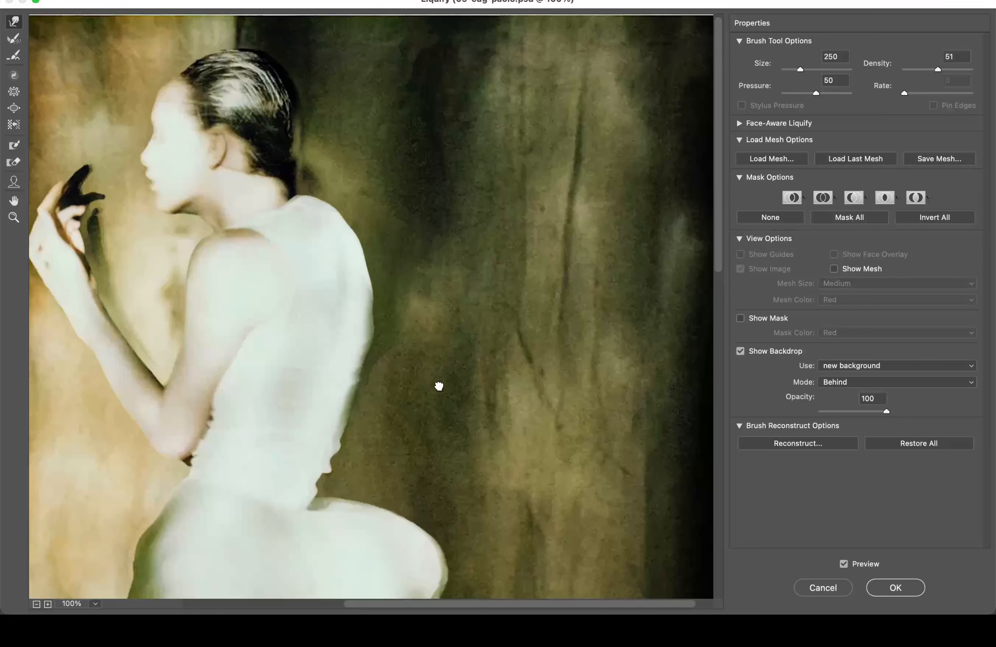
# Step: Refine the upper-back contour with Forward Warp, and push in the small bumps on the lower back with a size 45 brush
pyautogui.moveTo(434, 392); pyautogui.dragTo(543, 227)
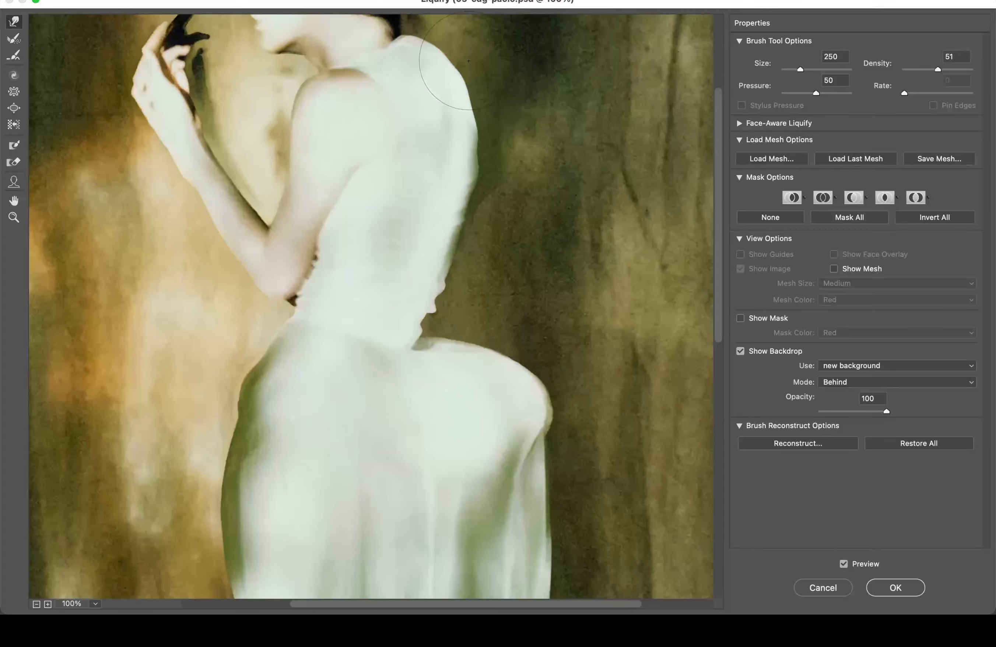
pyautogui.moveTo(469, 93)
pyautogui.mouseDown()
pyautogui.moveTo(401, 55)
pyautogui.moveTo(418, 30)
pyautogui.moveTo(471, 81)
pyautogui.moveTo(444, 78)
pyautogui.mouseUp()
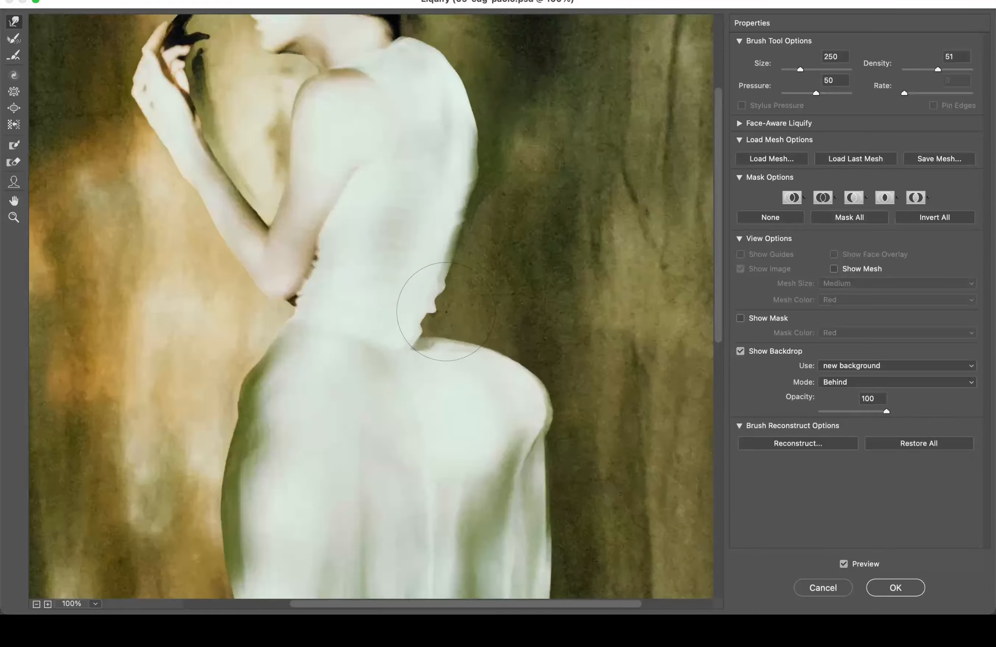
pyautogui.press('[')
pyautogui.press('[')
pyautogui.press('[')
pyautogui.press('[')
pyautogui.press('[')
pyautogui.press('[')
pyautogui.press('[')
pyautogui.press('[')
pyautogui.press('[')
pyautogui.keyDown('alt'); pyautogui.scroll(2, 421, 281); pyautogui.keyUp('alt')
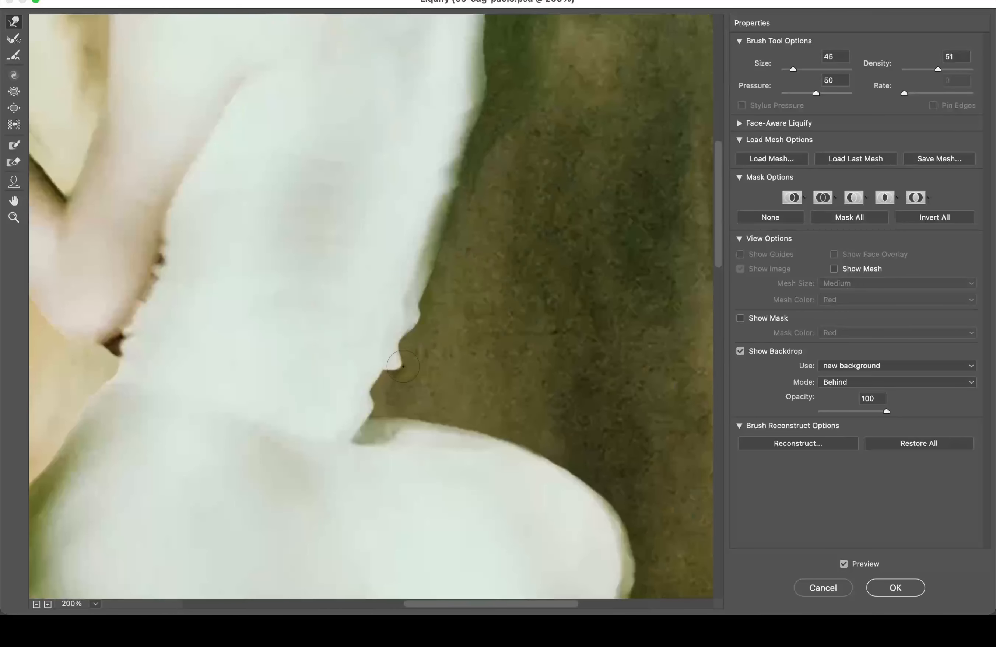
pyautogui.moveTo(399, 364); pyautogui.dragTo(385, 361)
pyautogui.moveTo(402, 365); pyautogui.dragTo(393, 365)
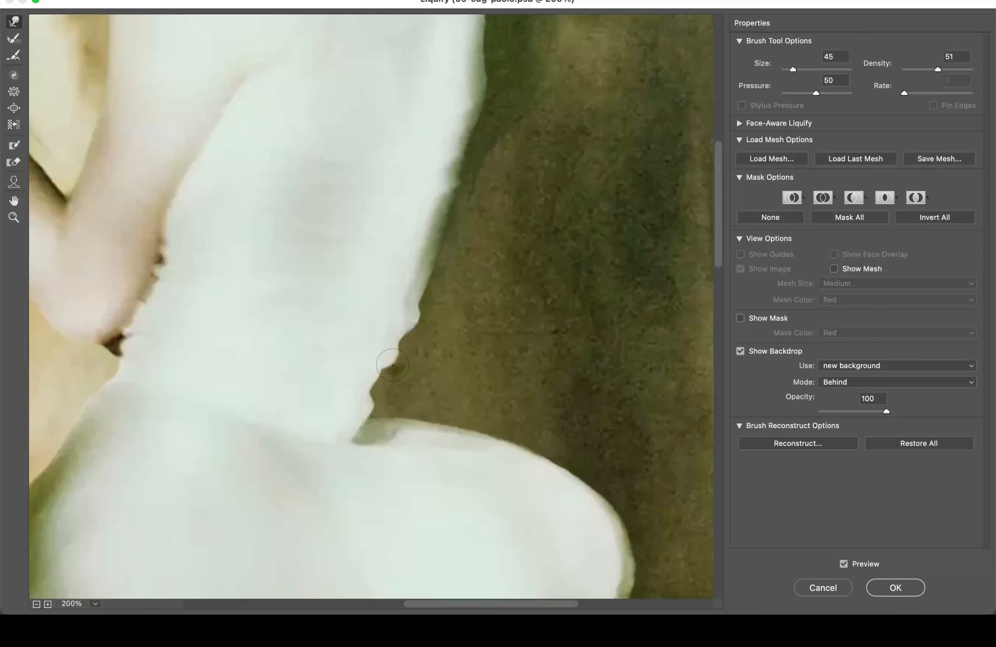
pyautogui.click(427, 315)
# Step: Turn on Show Mask and protect the edge of the lower back with a size 60 Freeze Mask brush
pyautogui.click(15, 146)
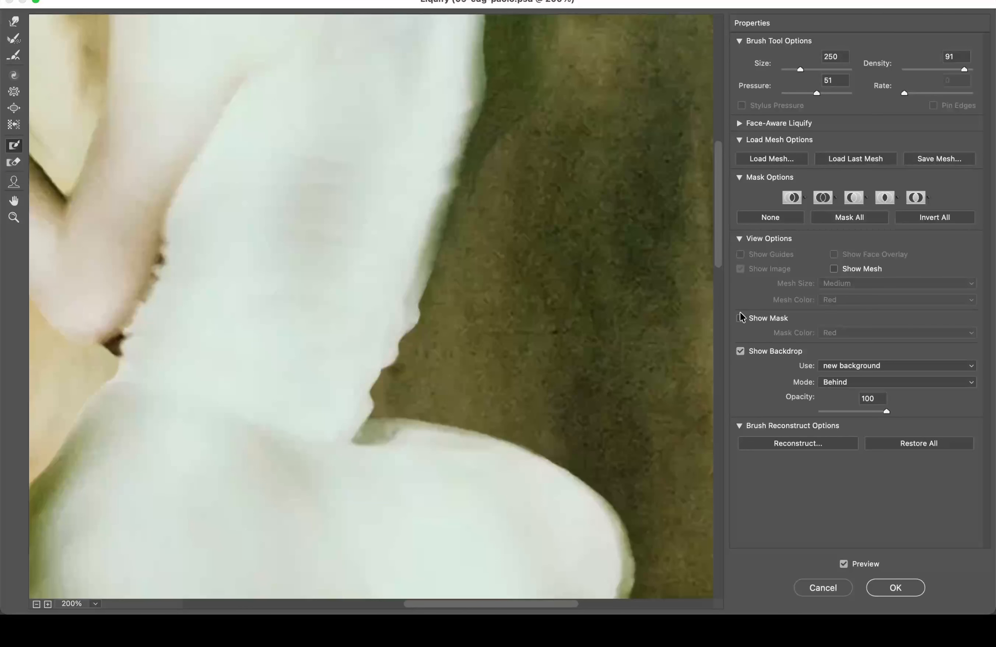
pyautogui.press('[')
pyautogui.press('[')
pyautogui.press('[')
pyautogui.press('[')
pyautogui.press('[')
pyautogui.press('[')
pyautogui.click(415, 225)
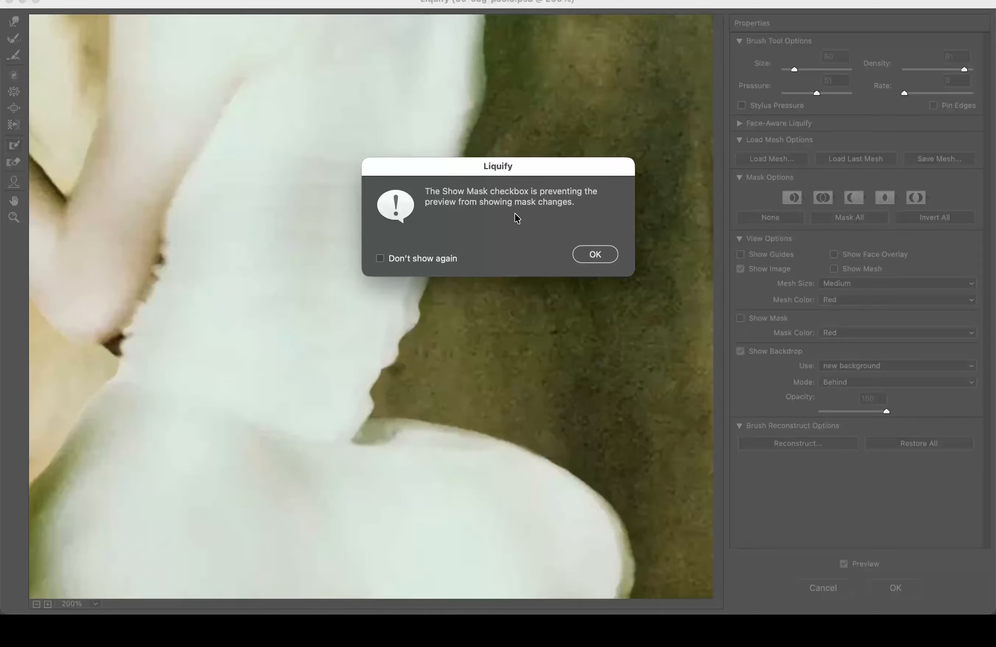
pyautogui.click(596, 255)
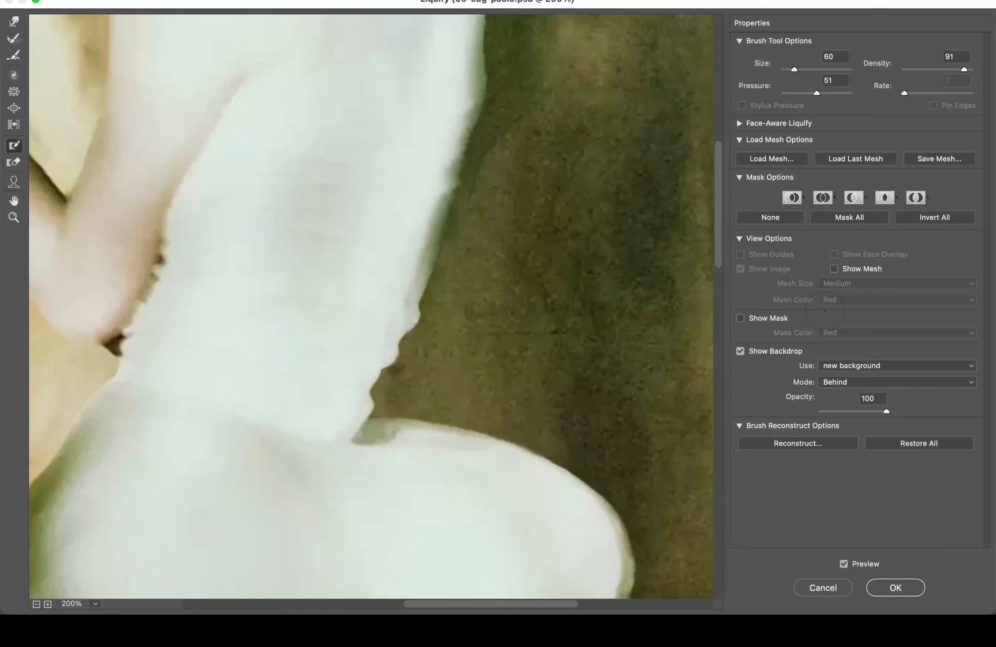
pyautogui.click(741, 319)
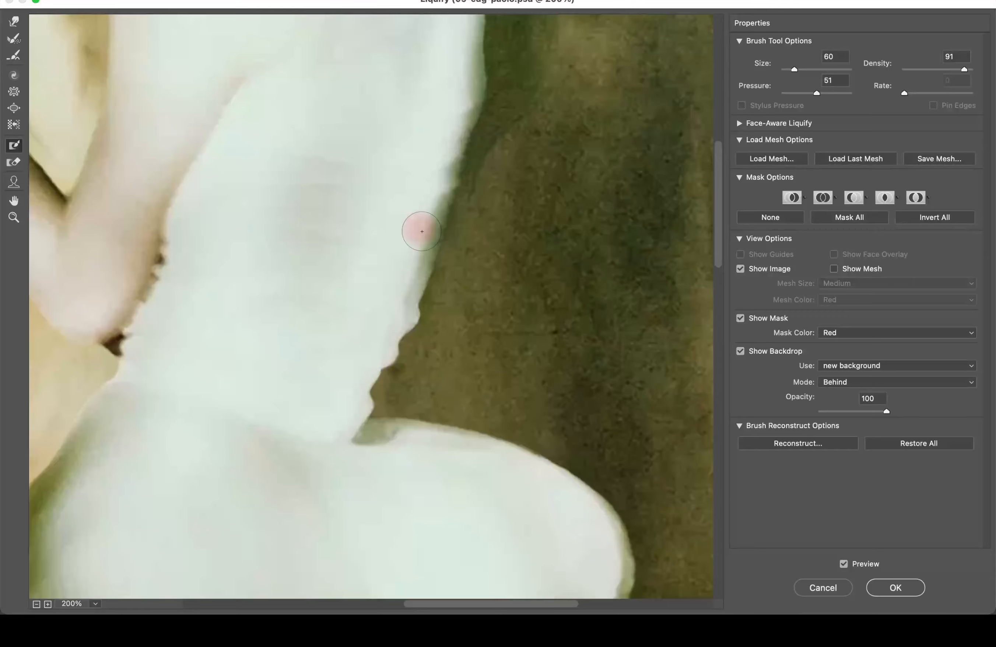
pyautogui.moveTo(422, 232)
pyautogui.mouseDown()
pyautogui.moveTo(384, 329)
pyautogui.moveTo(338, 397)
pyautogui.moveTo(341, 424)
pyautogui.mouseUp()
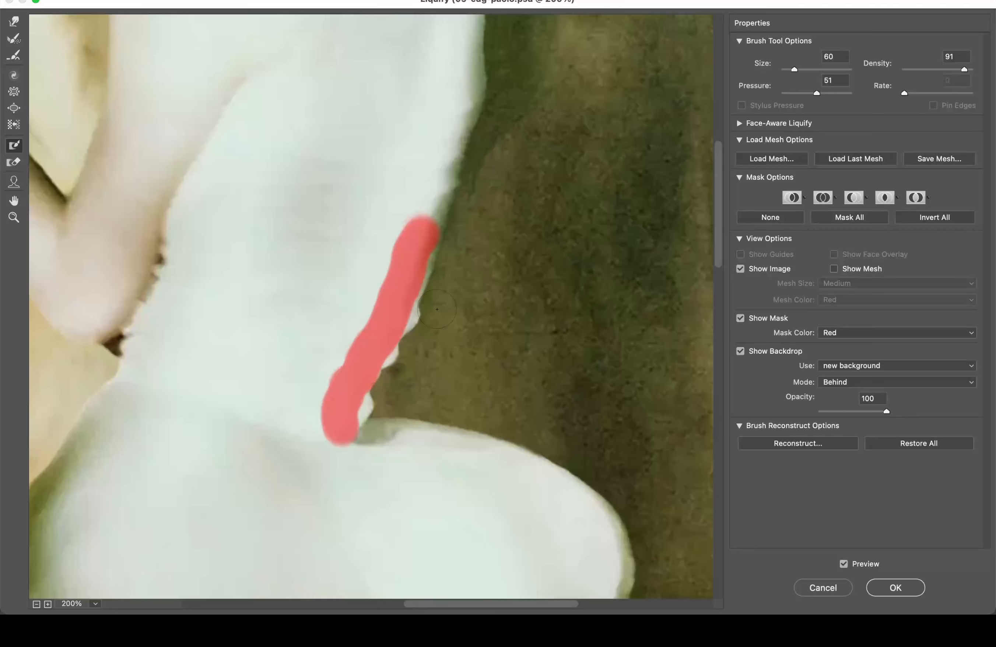
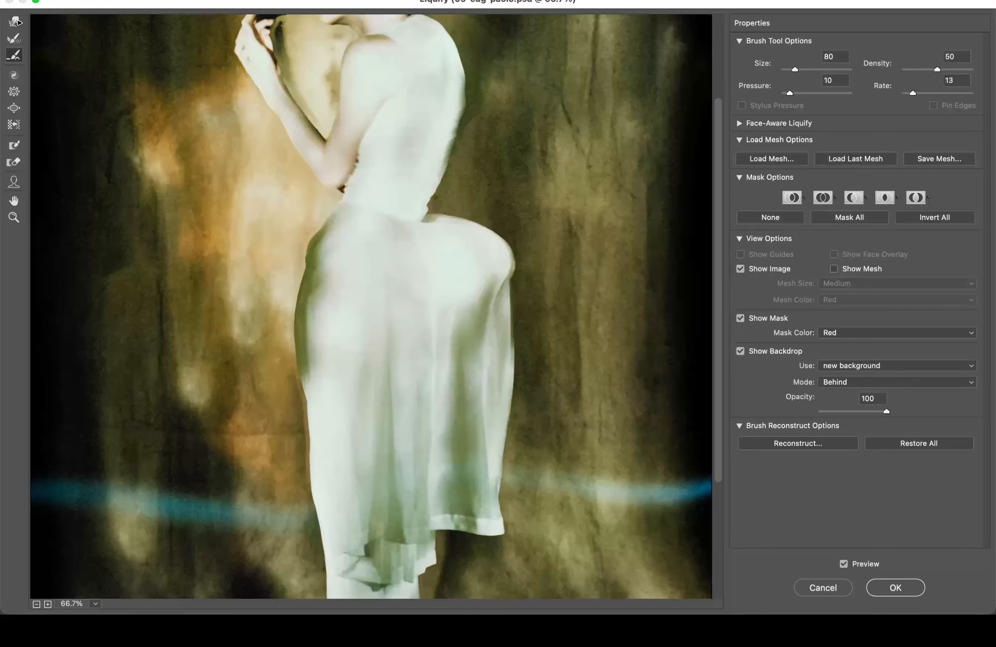
# Step: Push the protruding bulge below the waist inward using Forward Warp with a size 600 brush
pyautogui.click(14, 24)
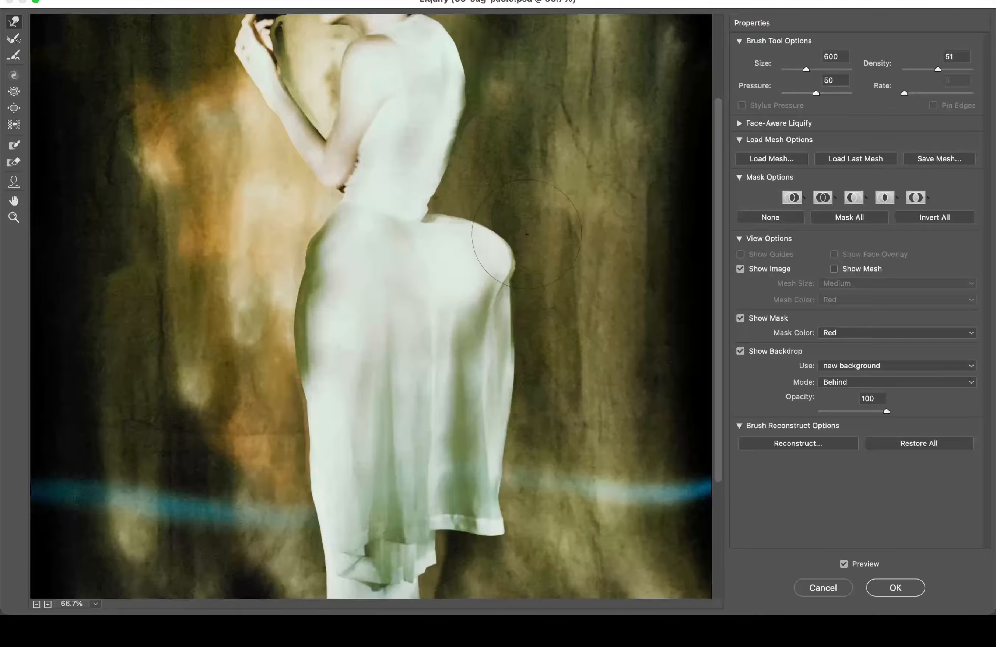
pyautogui.moveTo(525, 234)
pyautogui.mouseDown()
pyautogui.moveTo(509, 248)
pyautogui.moveTo(515, 269)
pyautogui.moveTo(496, 272)
pyautogui.moveTo(521, 281)
pyautogui.moveTo(493, 282)
pyautogui.moveTo(487, 208)
pyautogui.moveTo(474, 230)
pyautogui.moveTo(495, 260)
pyautogui.mouseUp()
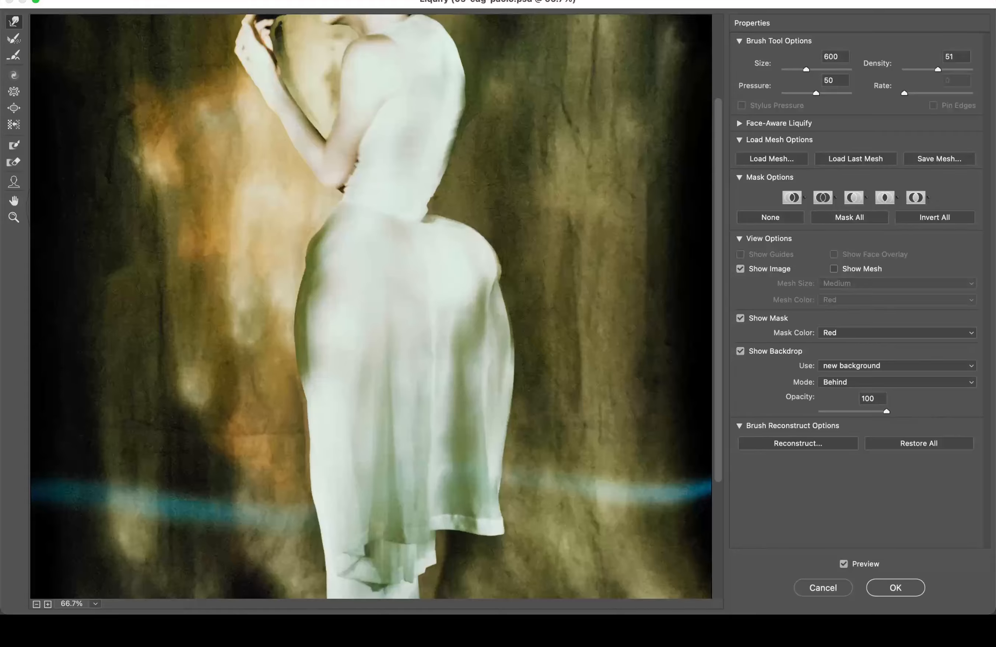
# Step: Freeze the waist, elbow and lower torso with a size 175 Freeze Mask brush, and hide the mask overlay
pyautogui.click(14, 146)
pyautogui.press(']')
pyautogui.press(']')
pyautogui.press(']')
pyautogui.press(']')
pyautogui.press(']')
pyautogui.press(']')
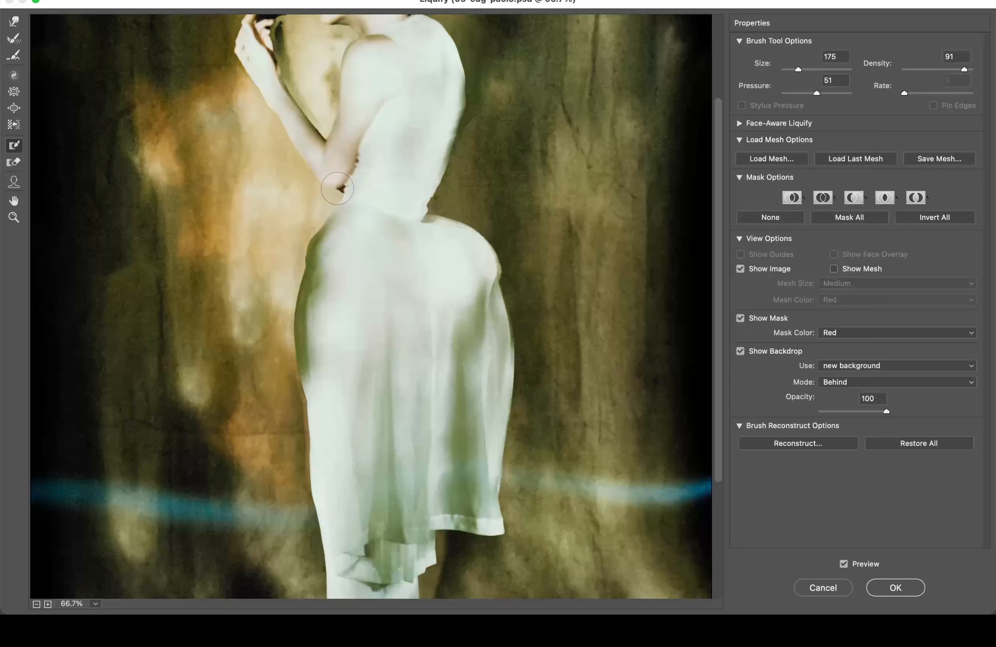
pyautogui.moveTo(341, 187)
pyautogui.mouseDown()
pyautogui.moveTo(378, 206)
pyautogui.moveTo(427, 202)
pyautogui.moveTo(451, 183)
pyautogui.moveTo(453, 167)
pyautogui.moveTo(395, 181)
pyautogui.moveTo(336, 173)
pyautogui.moveTo(319, 167)
pyautogui.moveTo(325, 147)
pyautogui.moveTo(420, 160)
pyautogui.moveTo(347, 146)
pyautogui.moveTo(441, 142)
pyautogui.moveTo(404, 141)
pyautogui.moveTo(401, 120)
pyautogui.moveTo(370, 134)
pyautogui.moveTo(463, 115)
pyautogui.moveTo(332, 107)
pyautogui.mouseUp()
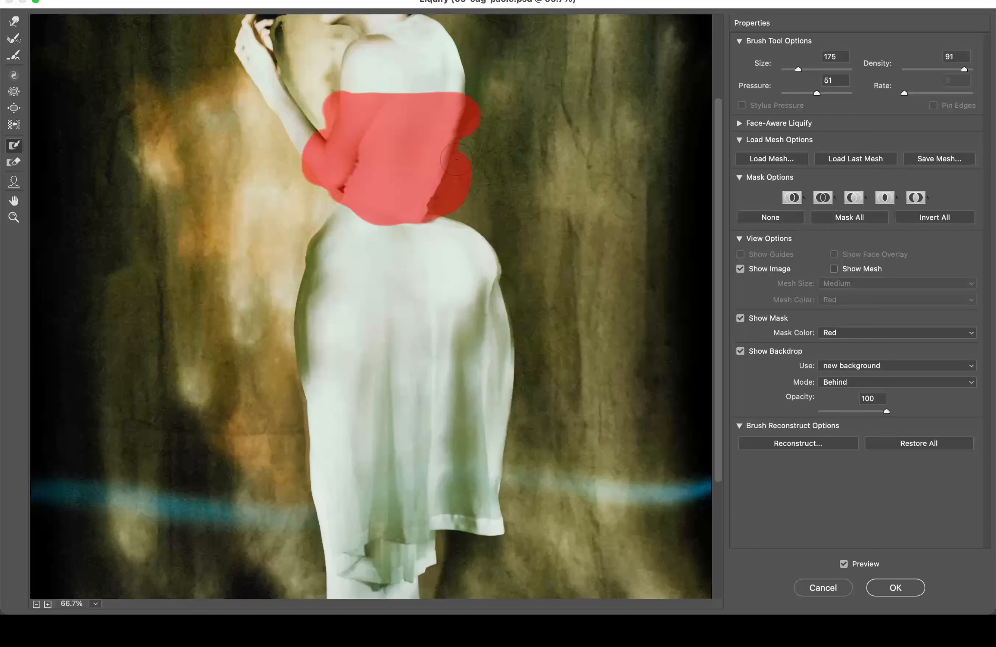
pyautogui.click(741, 318)
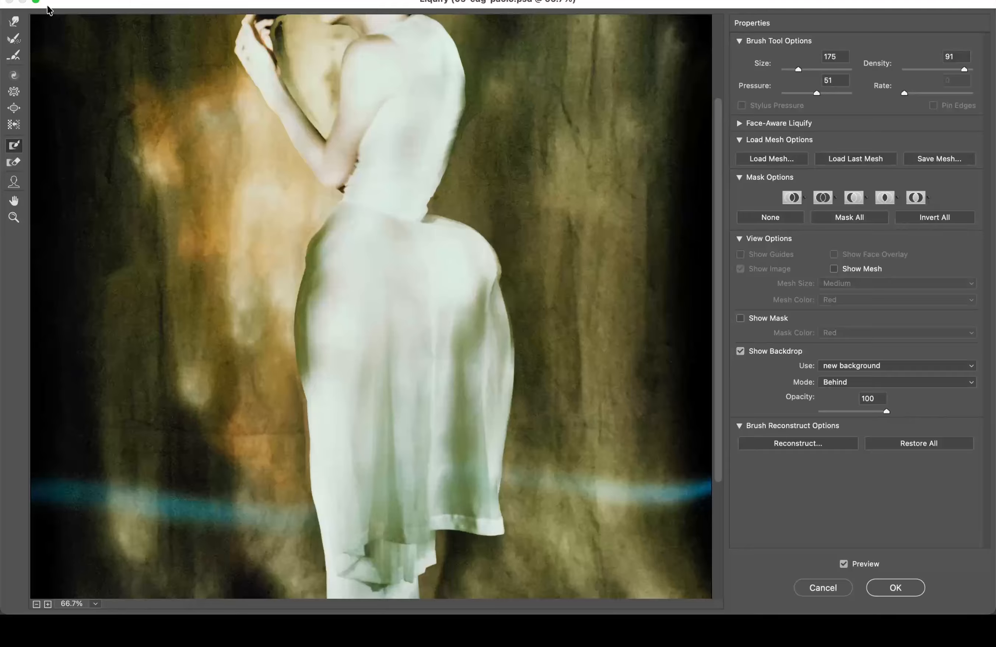
# Step: Push the bulge and the rear edge of the skirt inward down to the hem with a size 600 Forward Warp brush
pyautogui.click(15, 21)
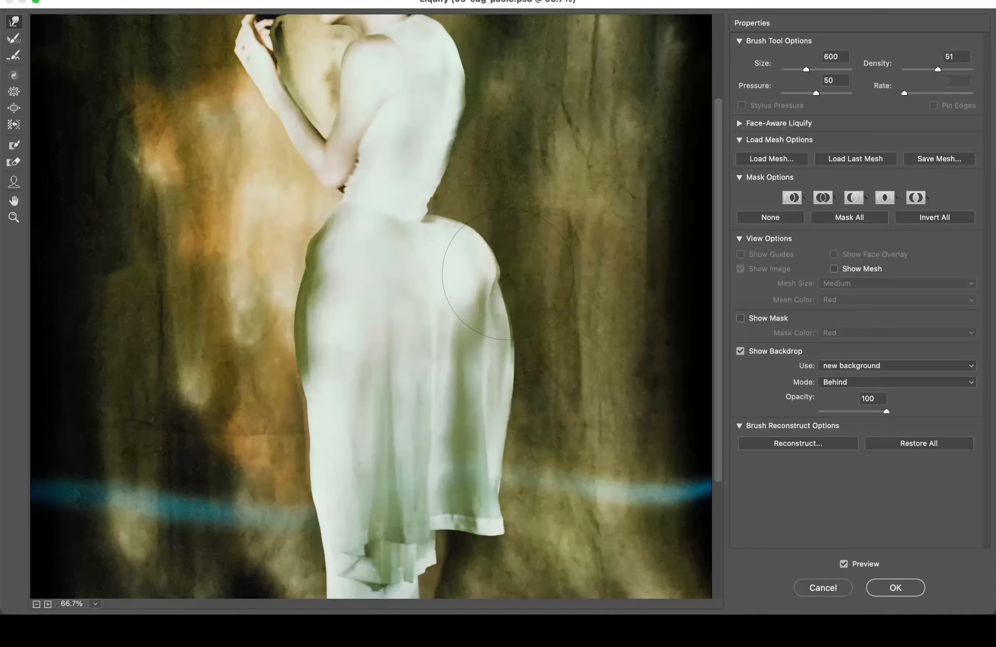
pyautogui.moveTo(499, 239)
pyautogui.mouseDown()
pyautogui.moveTo(490, 259)
pyautogui.moveTo(482, 236)
pyautogui.moveTo(462, 268)
pyautogui.mouseUp()
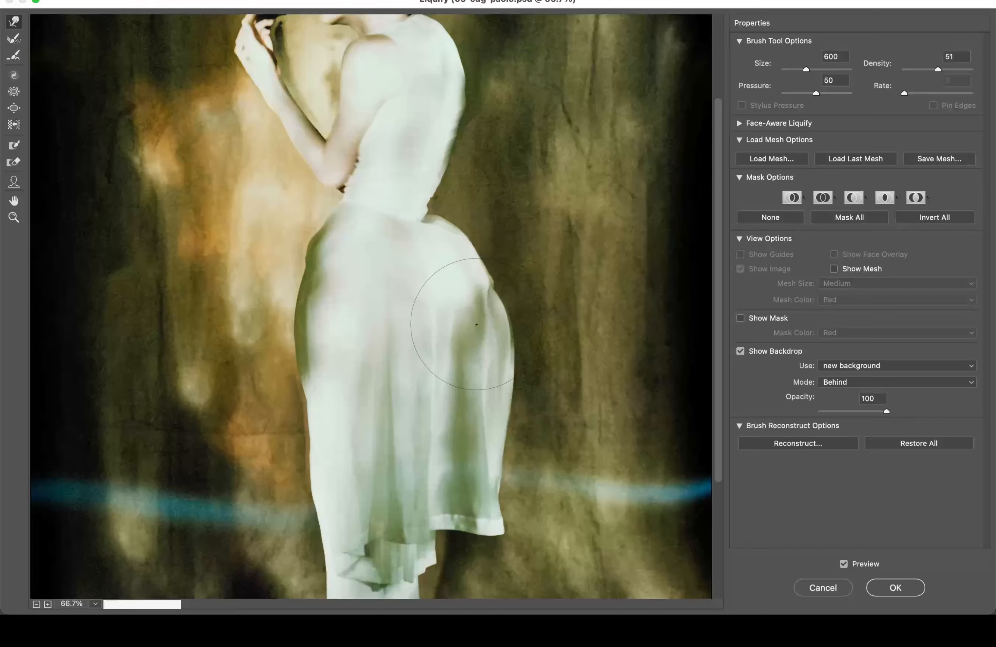
pyautogui.moveTo(520, 354); pyautogui.dragTo(462, 361)
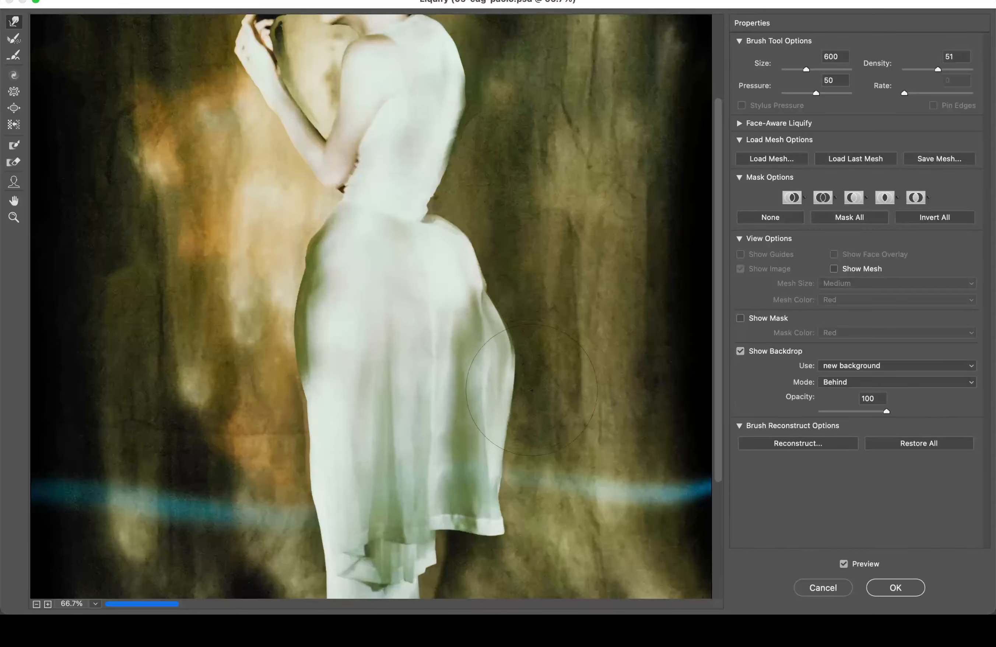
pyautogui.moveTo(531, 391); pyautogui.dragTo(480, 391)
pyautogui.moveTo(521, 440); pyautogui.dragTo(479, 440)
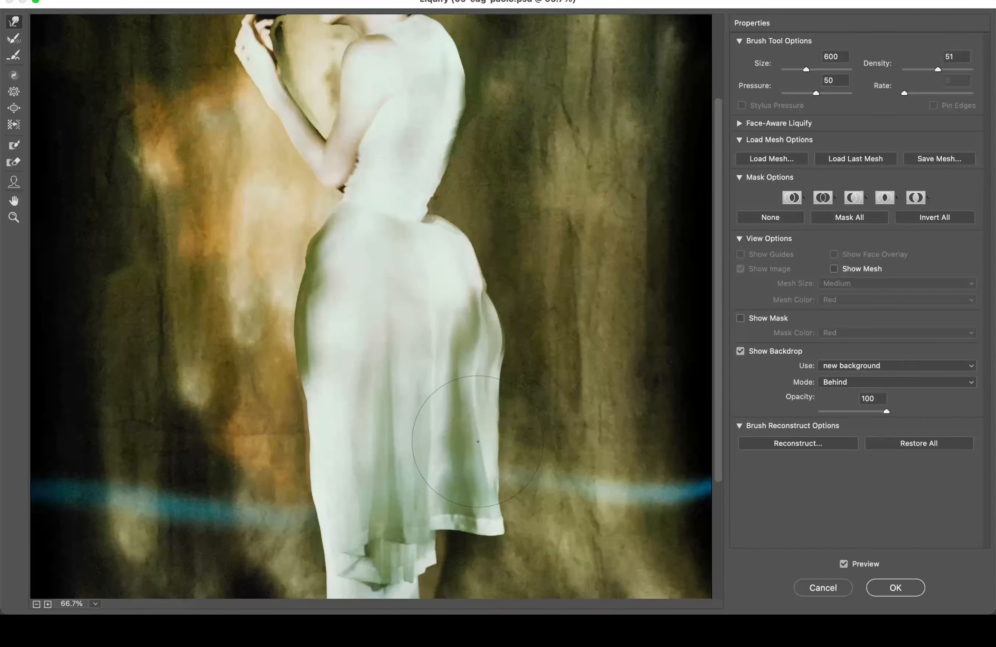
pyautogui.moveTo(526, 519); pyautogui.dragTo(494, 506)
pyautogui.moveTo(520, 444); pyautogui.dragTo(476, 454)
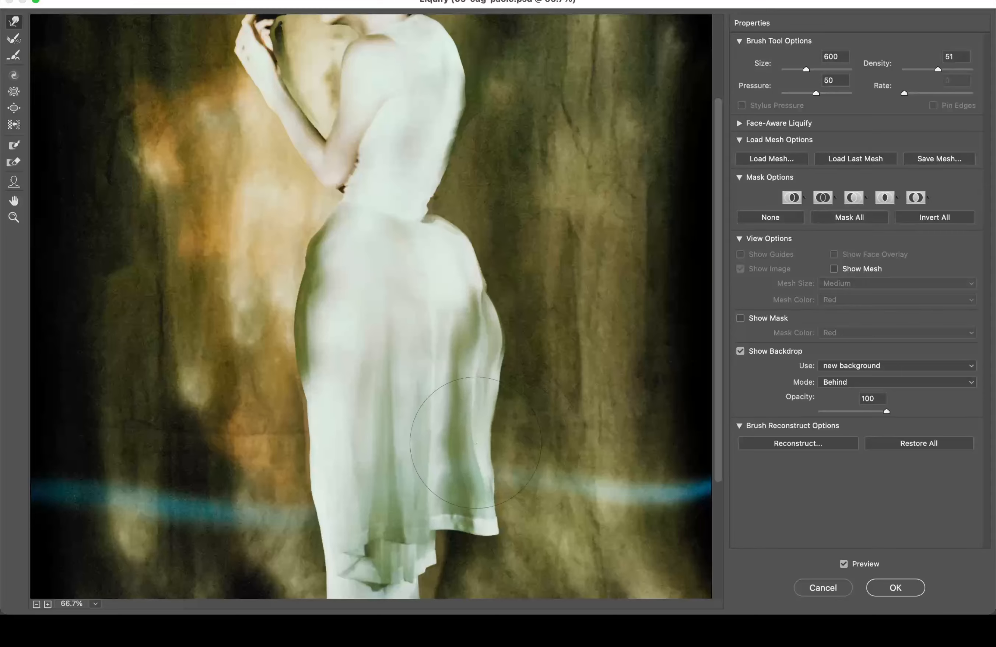
# Step: Slim the remaining bulge below the waist and along the upper rear skirt with the Forward Warp tool
pyautogui.moveTo(515, 360)
pyautogui.mouseDown()
pyautogui.moveTo(490, 351)
pyautogui.moveTo(483, 302)
pyautogui.mouseUp()
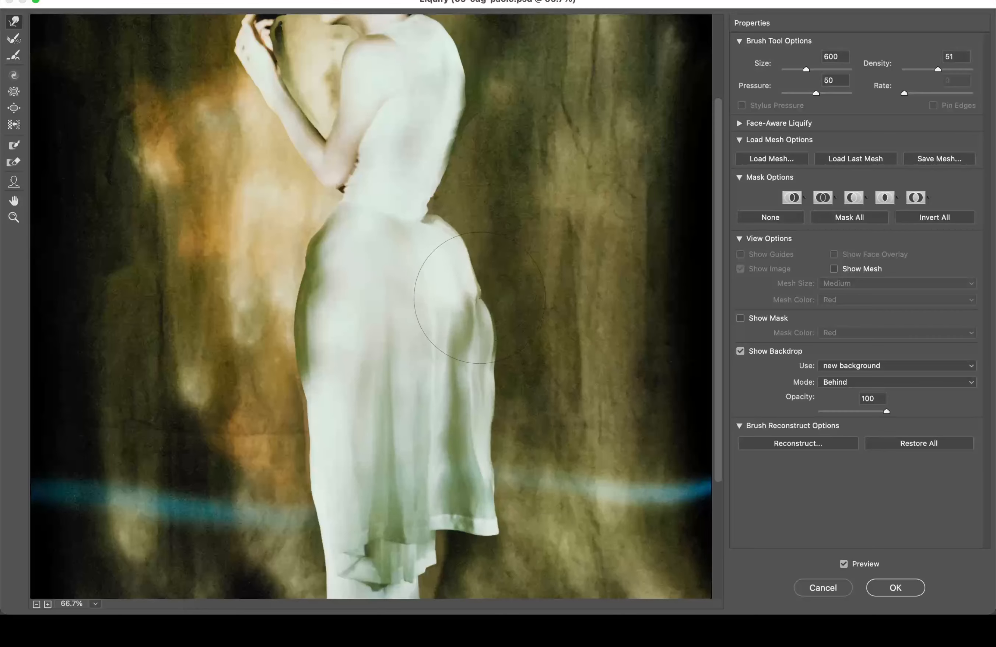
pyautogui.moveTo(488, 284)
pyautogui.mouseDown()
pyautogui.moveTo(484, 294)
pyautogui.moveTo(467, 289)
pyautogui.mouseUp()
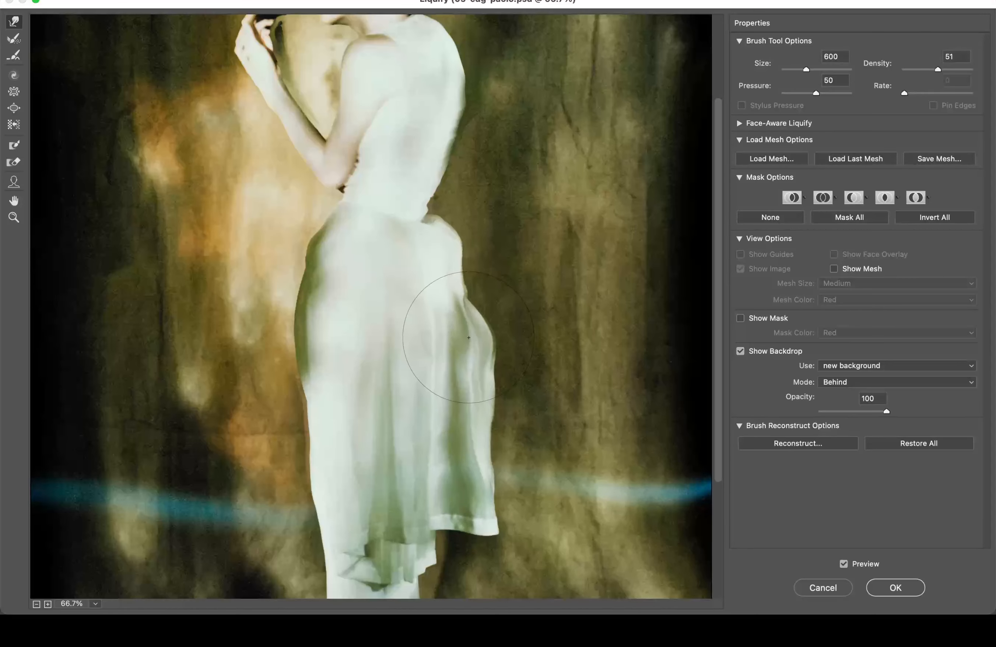
pyautogui.moveTo(485, 356)
pyautogui.mouseDown()
pyautogui.moveTo(457, 358)
pyautogui.moveTo(487, 404)
pyautogui.moveTo(469, 401)
pyautogui.moveTo(498, 423)
pyautogui.moveTo(469, 429)
pyautogui.moveTo(514, 478)
pyautogui.moveTo(480, 481)
pyautogui.moveTo(504, 514)
pyautogui.moveTo(473, 514)
pyautogui.moveTo(508, 466)
pyautogui.moveTo(477, 466)
pyautogui.moveTo(514, 429)
pyautogui.moveTo(523, 396)
pyautogui.moveTo(483, 396)
pyautogui.moveTo(507, 357)
pyautogui.moveTo(473, 360)
pyautogui.moveTo(492, 342)
pyautogui.moveTo(473, 336)
pyautogui.moveTo(483, 320)
pyautogui.moveTo(452, 316)
pyautogui.moveTo(475, 287)
pyautogui.moveTo(434, 292)
pyautogui.moveTo(442, 324)
pyautogui.mouseUp()
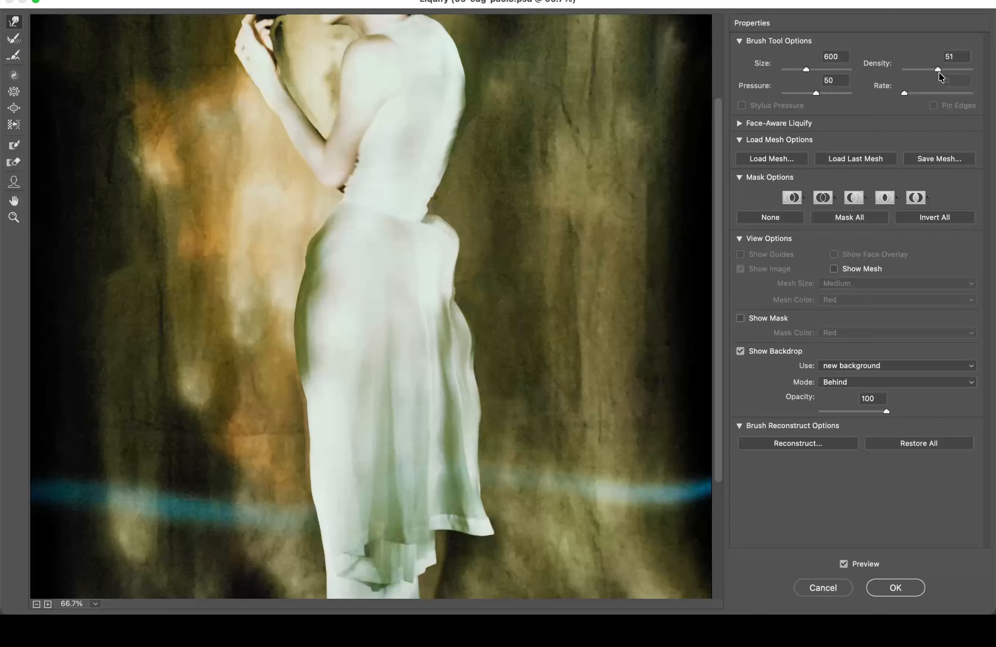
pyautogui.moveTo(455, 269)
pyautogui.mouseDown()
pyautogui.moveTo(460, 336)
pyautogui.moveTo(480, 329)
pyautogui.moveTo(441, 353)
pyautogui.moveTo(465, 382)
pyautogui.moveTo(435, 420)
pyautogui.moveTo(437, 445)
pyautogui.moveTo(490, 480)
pyautogui.moveTo(492, 517)
pyautogui.moveTo(458, 445)
pyautogui.moveTo(501, 427)
pyautogui.moveTo(471, 418)
pyautogui.moveTo(456, 395)
pyautogui.moveTo(471, 332)
pyautogui.mouseUp()
# Step: Set the Forward Warp brush to size 250 and density 79, and smooth the skirt's rear edge below the waist
pyautogui.press('[')
pyautogui.press('[')
pyautogui.press('[')
pyautogui.press('[')
pyautogui.press('[')
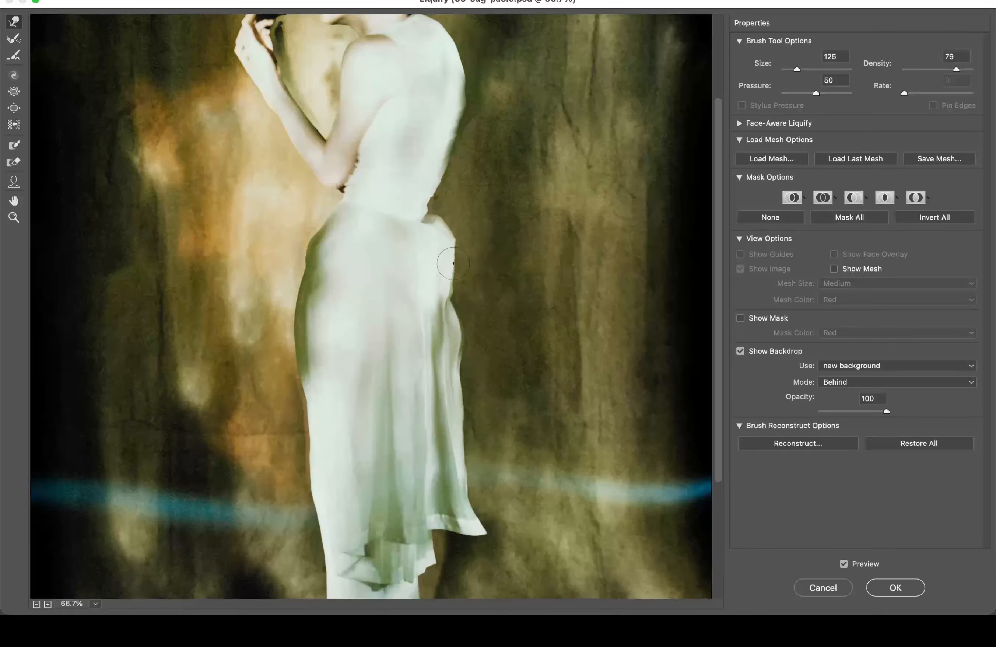
pyautogui.press(']')
pyautogui.press(']')
pyautogui.press(']')
pyautogui.press(']')
pyautogui.moveTo(462, 231)
pyautogui.mouseDown()
pyautogui.moveTo(434, 240)
pyautogui.moveTo(445, 240)
pyautogui.moveTo(438, 210)
pyautogui.moveTo(461, 247)
pyautogui.moveTo(446, 256)
pyautogui.moveTo(460, 274)
pyautogui.moveTo(449, 294)
pyautogui.moveTo(462, 303)
pyautogui.moveTo(448, 323)
pyautogui.moveTo(461, 341)
pyautogui.moveTo(447, 359)
pyautogui.moveTo(482, 373)
pyautogui.moveTo(469, 370)
pyautogui.moveTo(481, 357)
pyautogui.moveTo(459, 410)
pyautogui.mouseUp()
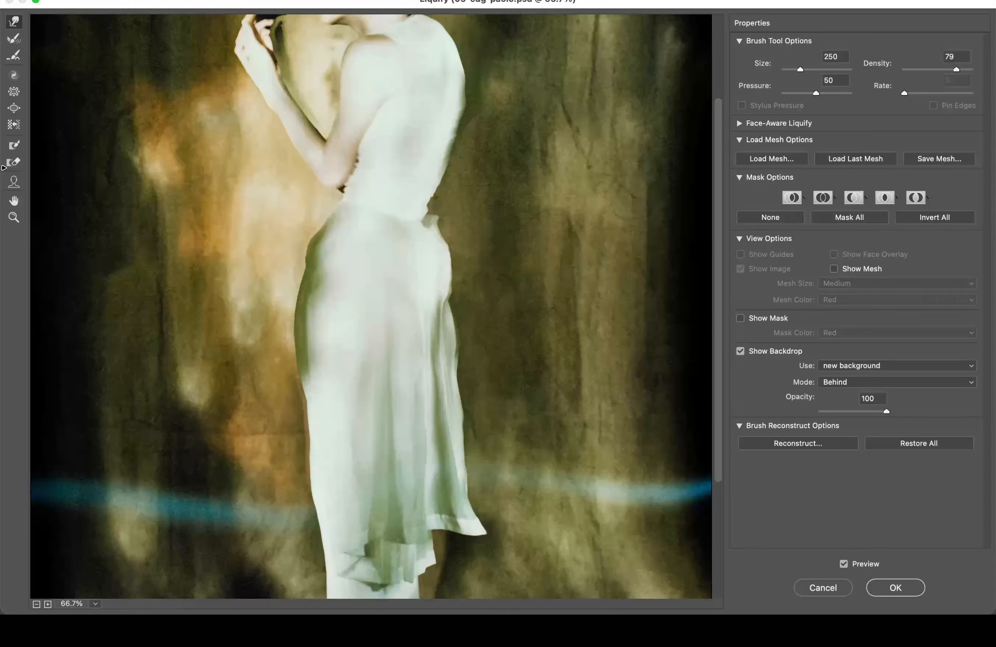
# Step: Try to push the skirt's rear edge inward using the Push Left tool at size 500, and undo the stroke
pyautogui.click(15, 126)
pyautogui.press(']')
pyautogui.press(']')
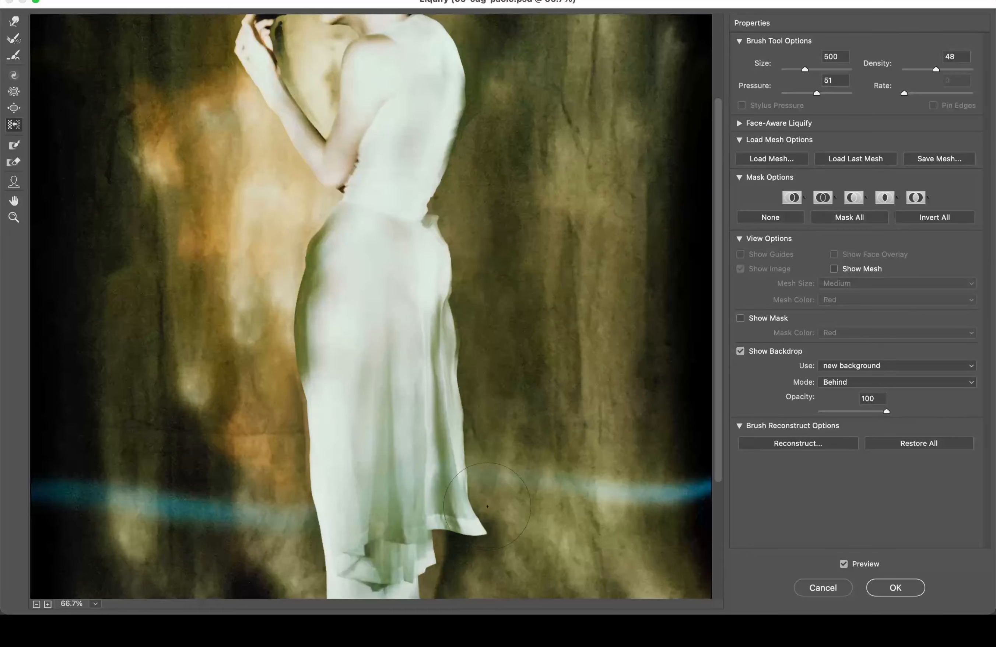
pyautogui.moveTo(487, 506); pyautogui.dragTo(495, 335)
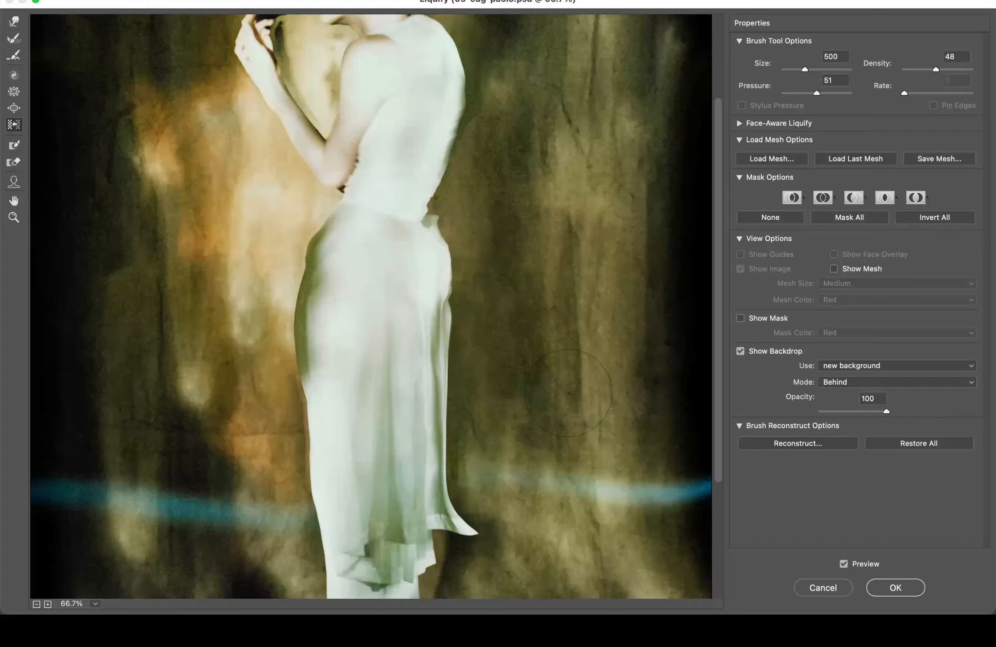
pyautogui.press('super+alt+z')
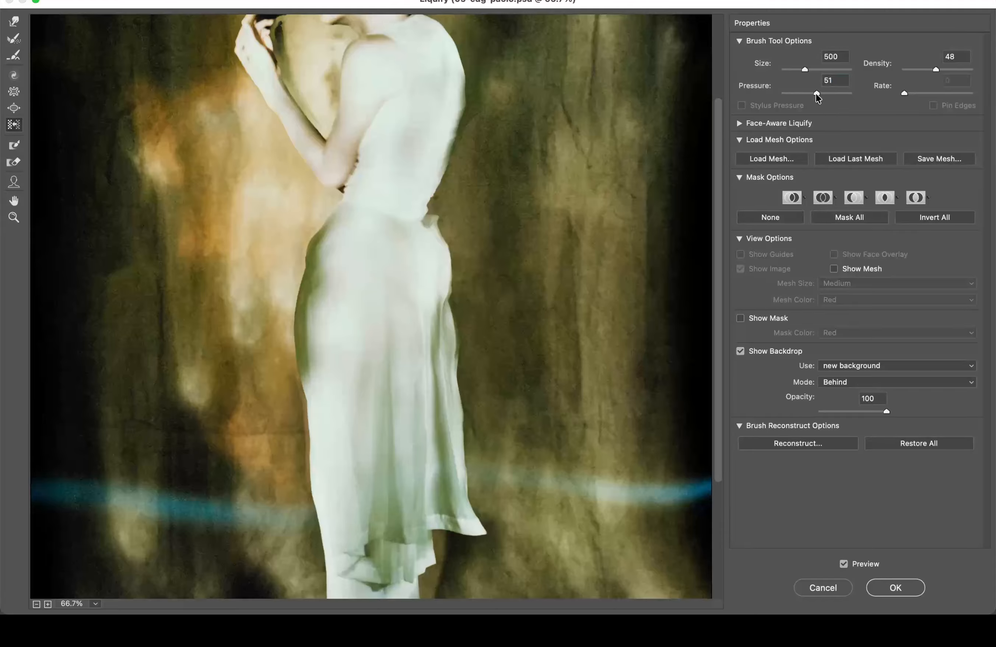
# Step: Slim the rear and front edges of the skirt using the Push Left tool at size 700 and pressure 11
pyautogui.moveTo(818, 97); pyautogui.dragTo(790, 96)
pyautogui.press(']')
pyautogui.moveTo(506, 528)
pyautogui.mouseDown()
pyautogui.moveTo(511, 350)
pyautogui.moveTo(526, 288)
pyautogui.mouseUp()
pyautogui.moveTo(532, 475); pyautogui.dragTo(512, 428)
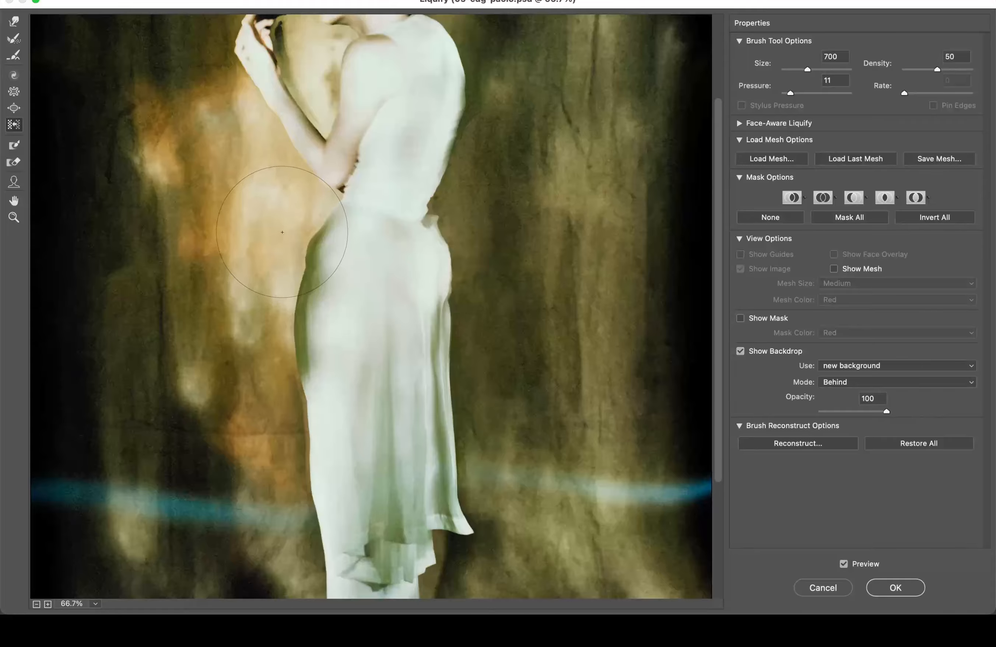
pyautogui.moveTo(274, 231); pyautogui.dragTo(260, 468)
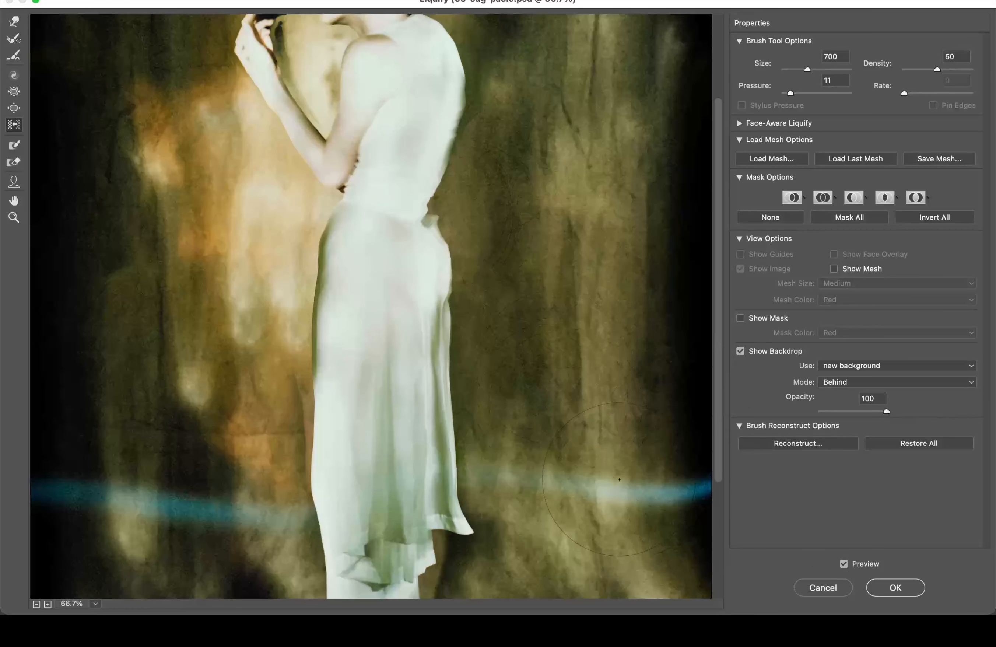
# Step: Compare the reshaped figure with the original using the preview, and apply the Liquify filter to the body layer
pyautogui.scroll(-1, 572, 470)
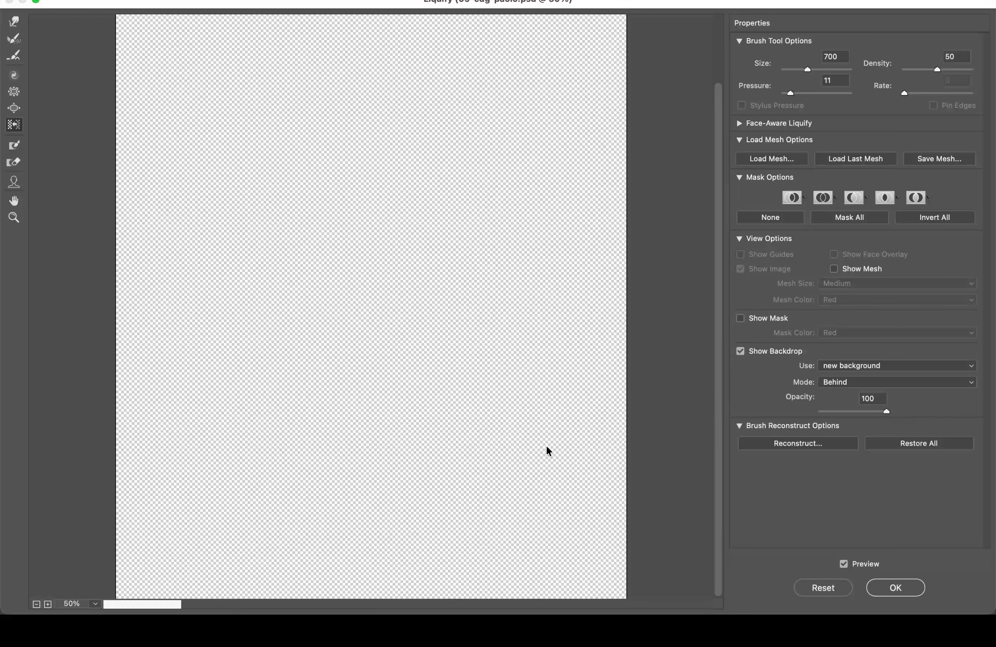
pyautogui.hotkey('alt', 'space')
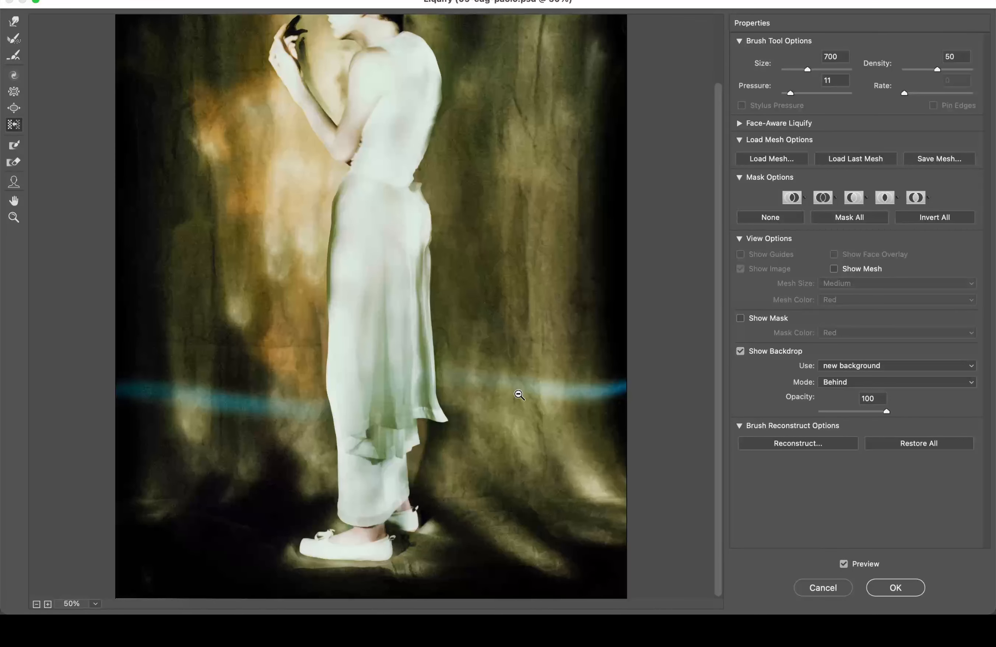
pyautogui.click(844, 564)
pyautogui.click(844, 564)
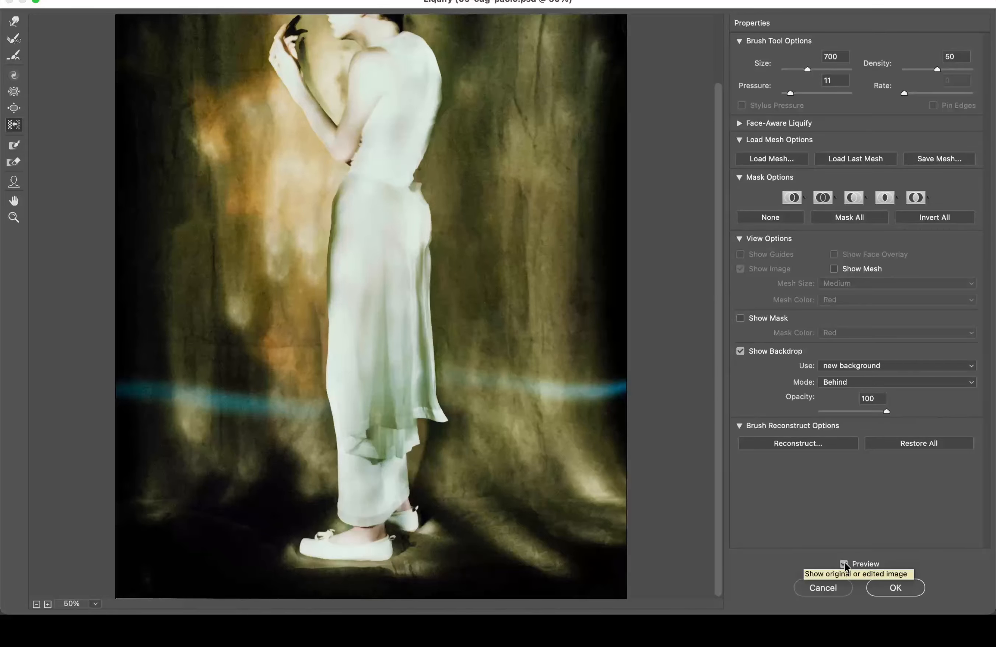
pyautogui.click(895, 587)
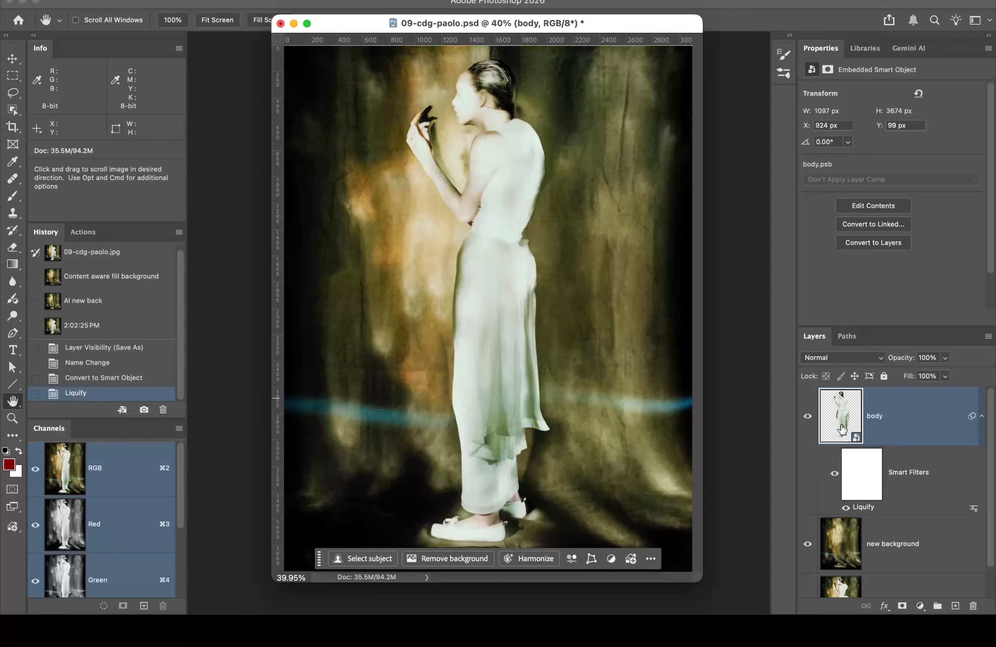
# Step: Reopen the body layer's Liquify smart filter, use the "new background" layer as the backdrop, and cancel the filter
pyautogui.doubleClick(868, 509)
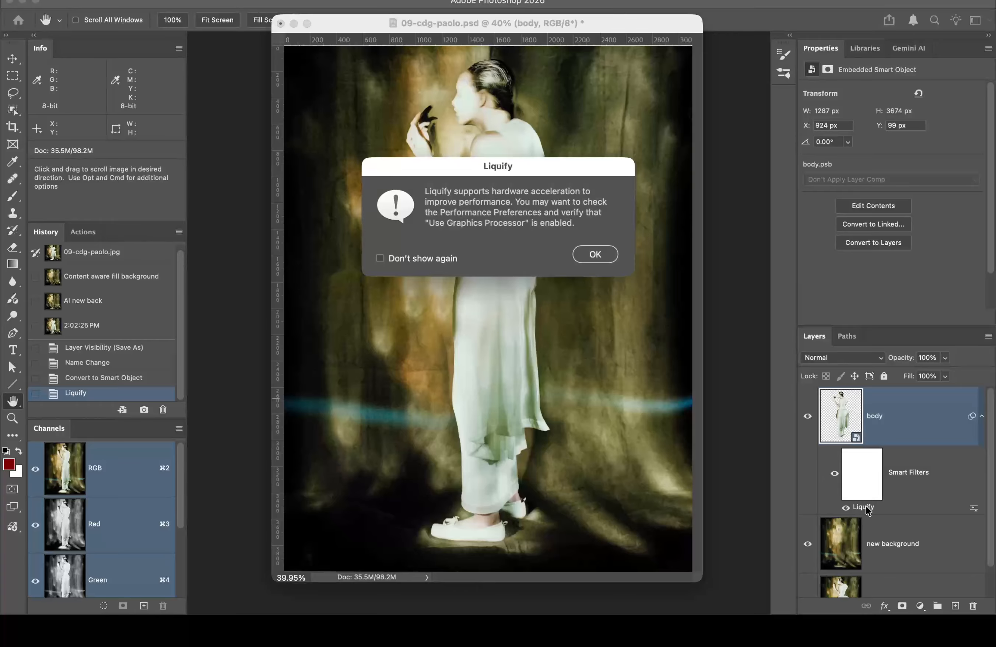
pyautogui.click(595, 254)
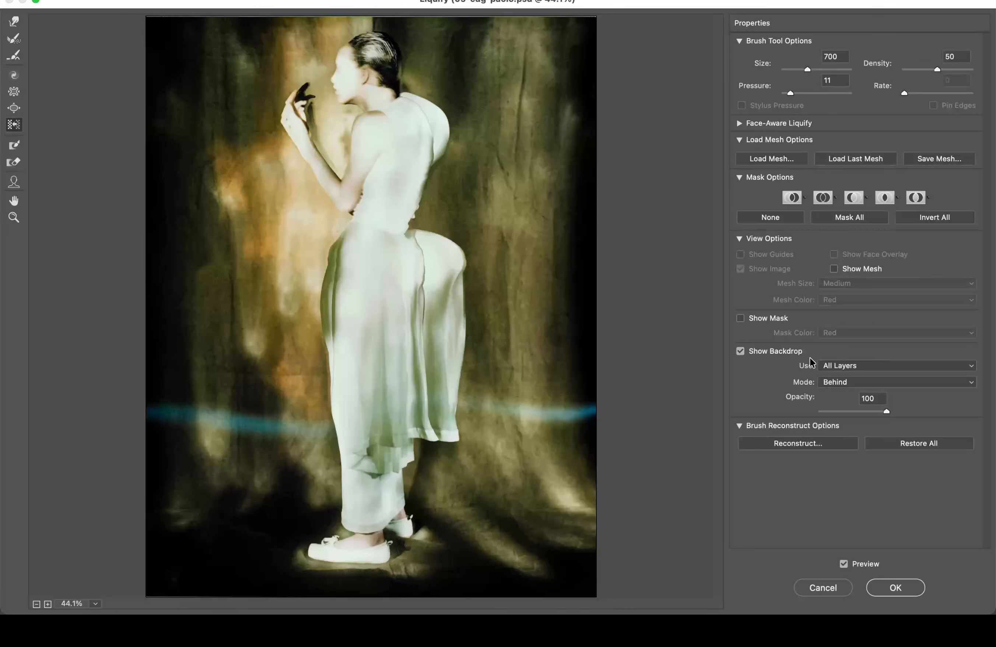
pyautogui.click(879, 368)
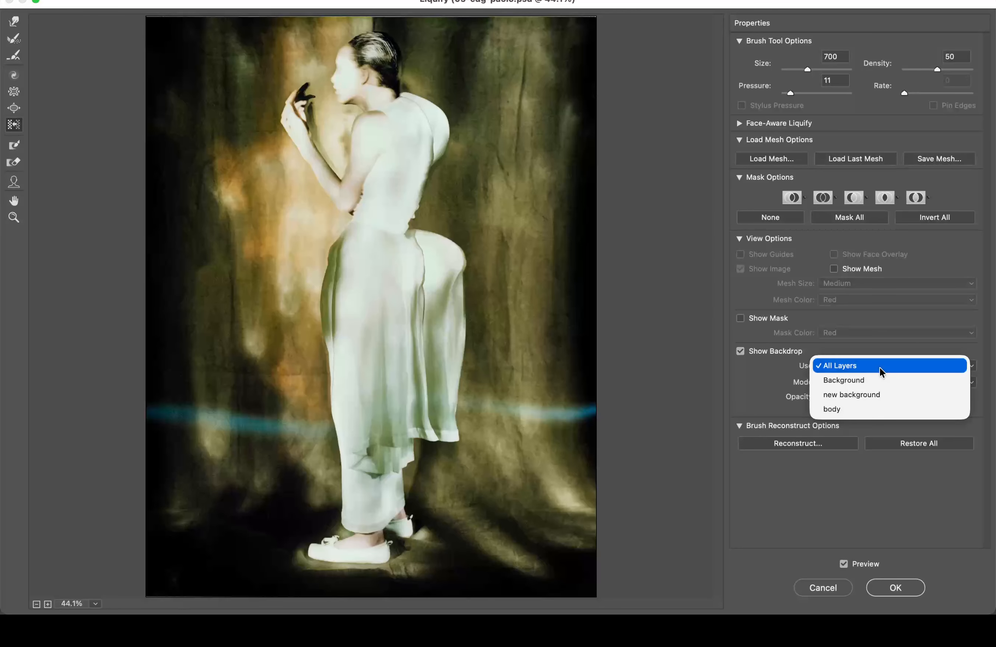
pyautogui.click(877, 395)
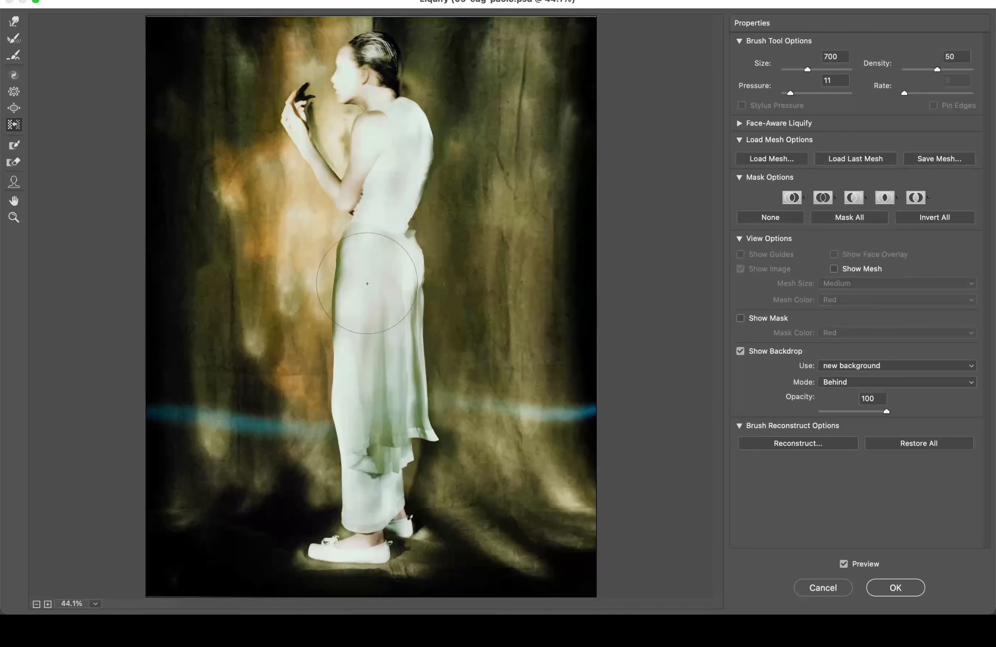
pyautogui.press('super+space')
pyautogui.keyDown('super'); pyautogui.click(419, 231); pyautogui.keyUp('super')
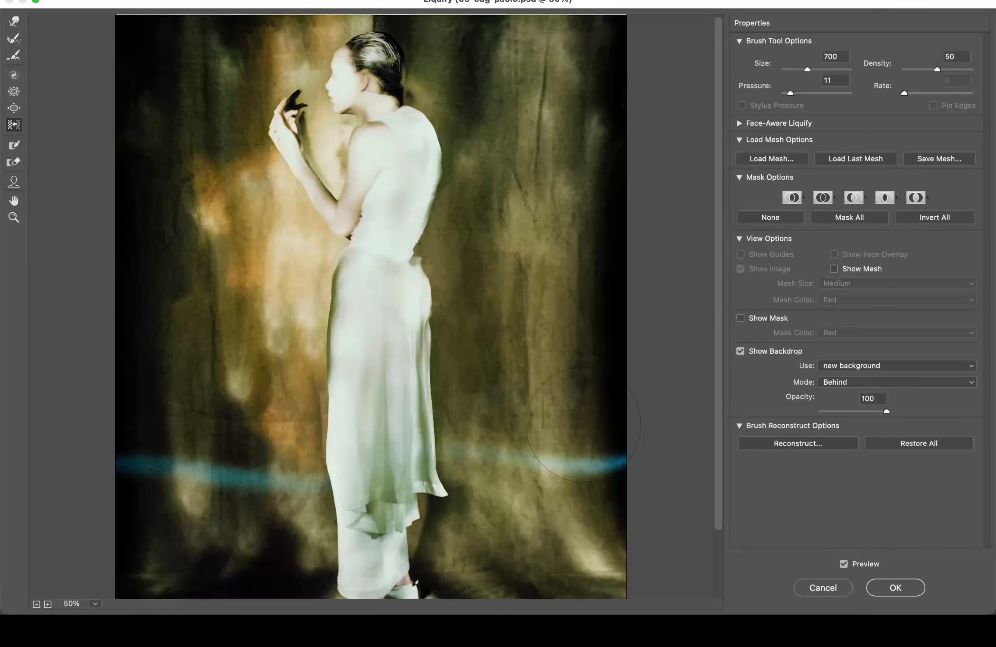
pyautogui.click(830, 591)
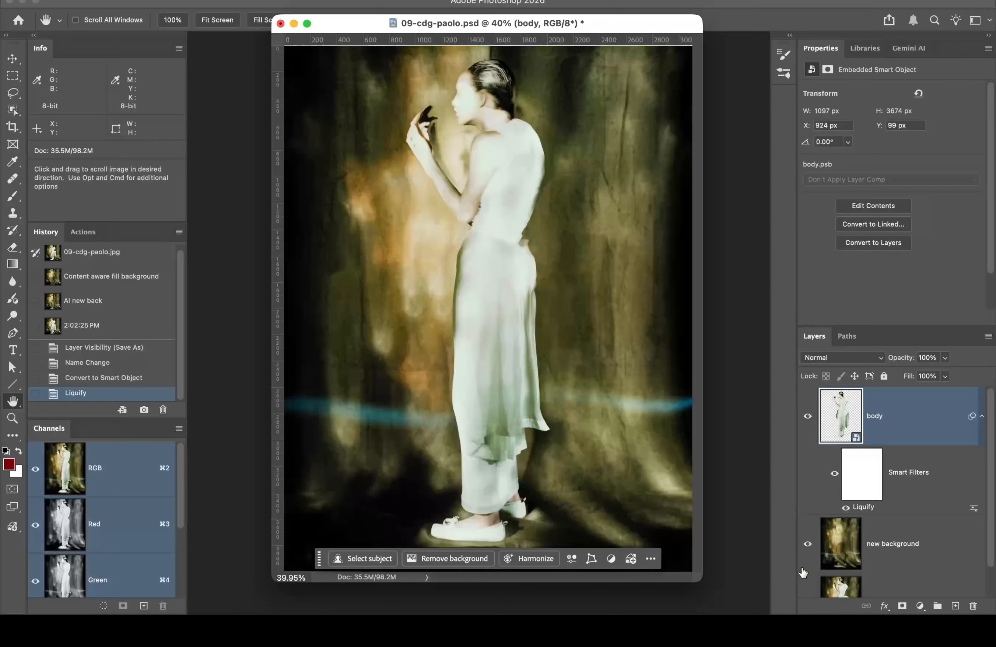
# Step: Close the 09-cdg-paolo.psd document, saving its changes
pyautogui.click(280, 24)
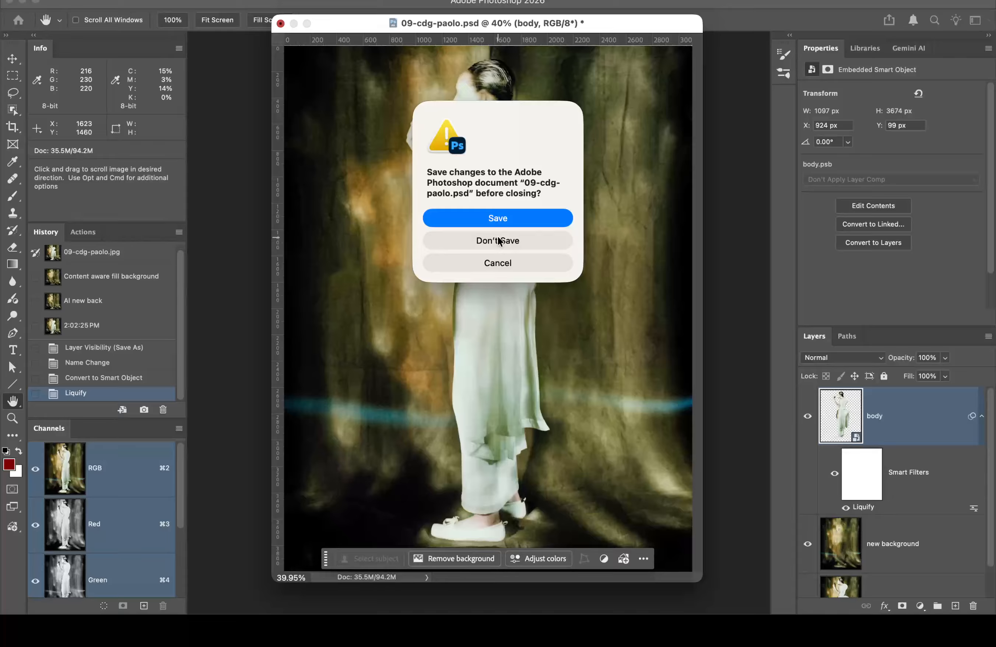
pyautogui.click(527, 218)
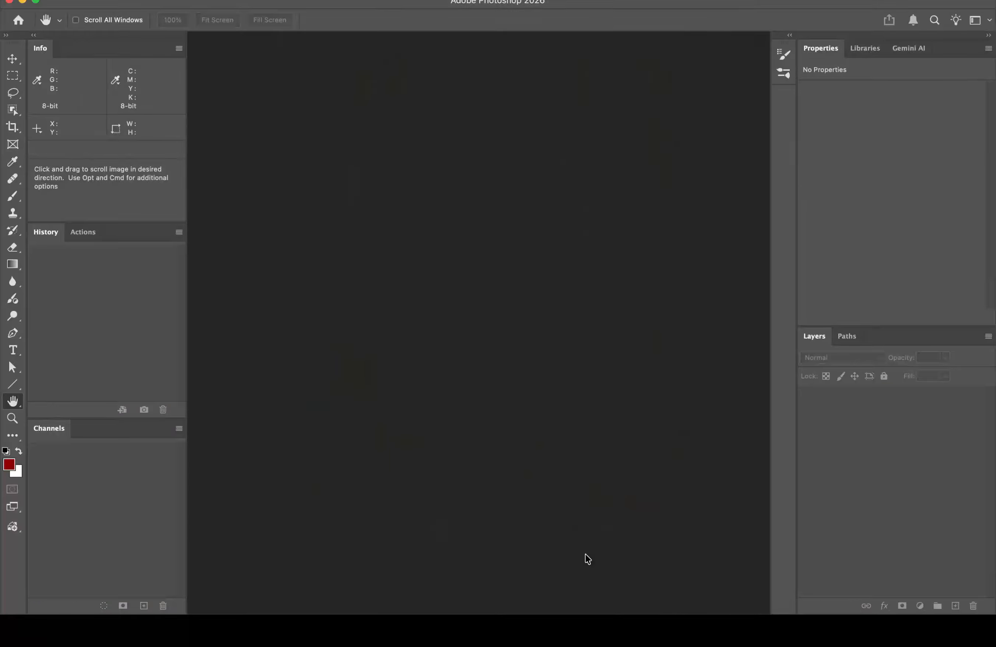
# Step: Switch to Finder and open "green screen test.psd" from the Assignment Folder in Adobe Photoshop 2026
pyautogui.moveTo(351, 601)
pyautogui.click(270, 597)
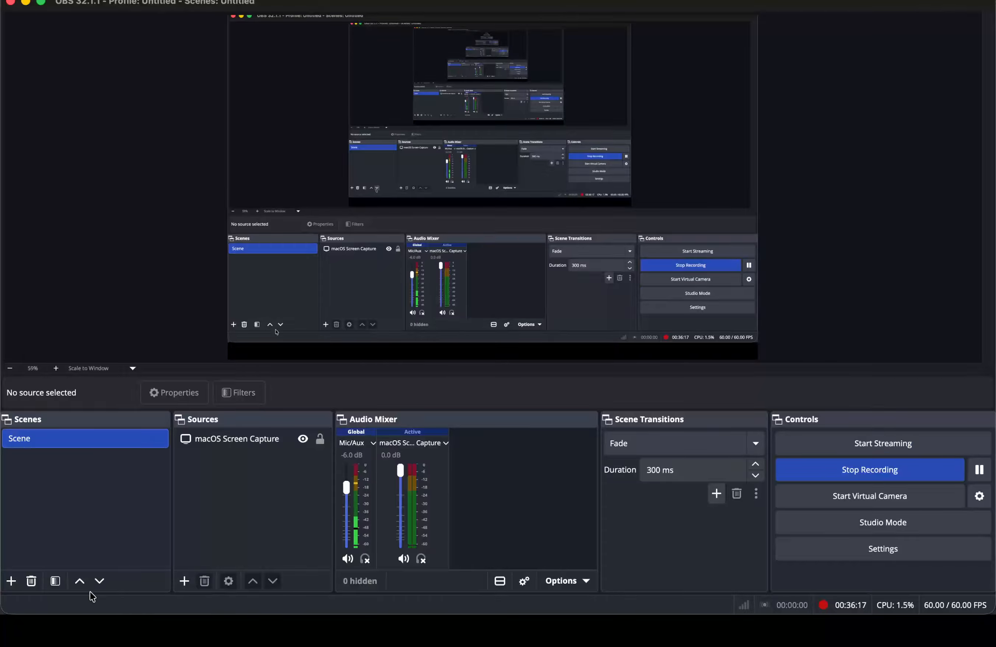
pyautogui.click(26, 596)
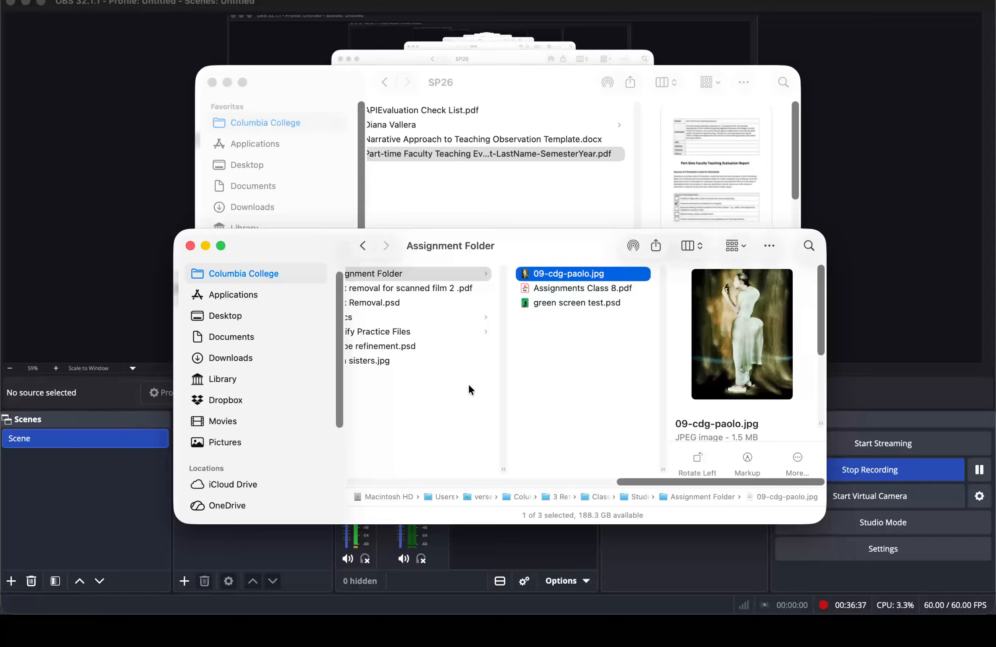
pyautogui.hscroll(-5, 483, 369)
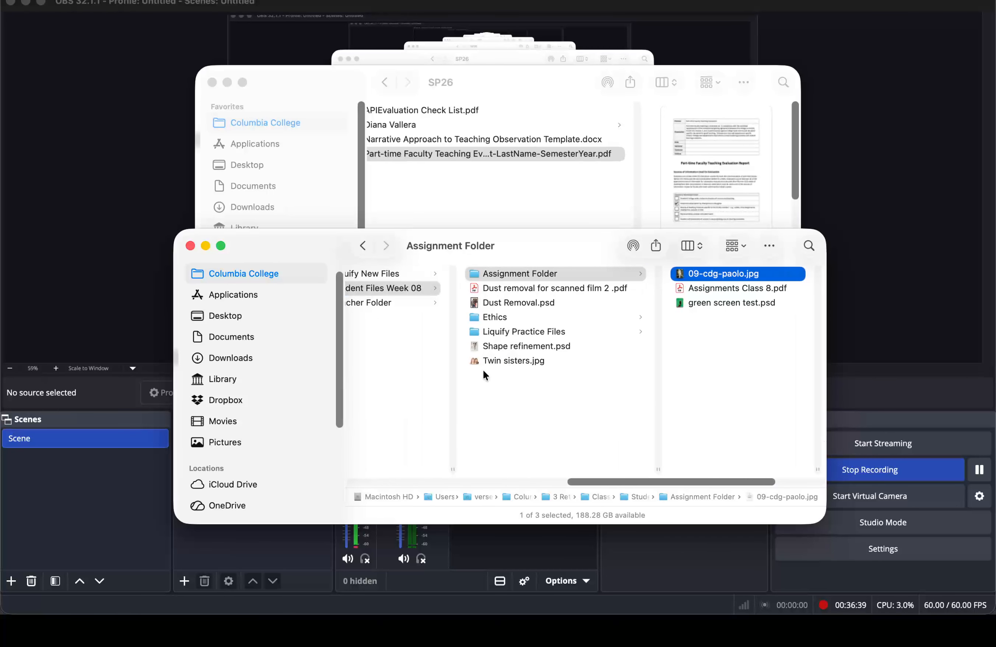
pyautogui.hscroll(5, 539, 414)
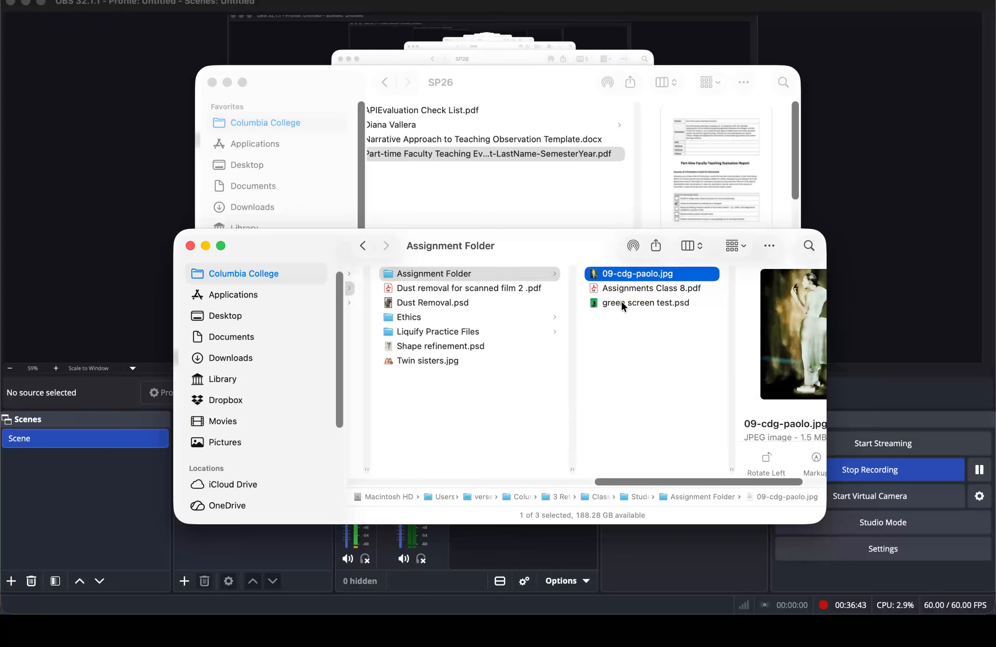
pyautogui.click(622, 302)
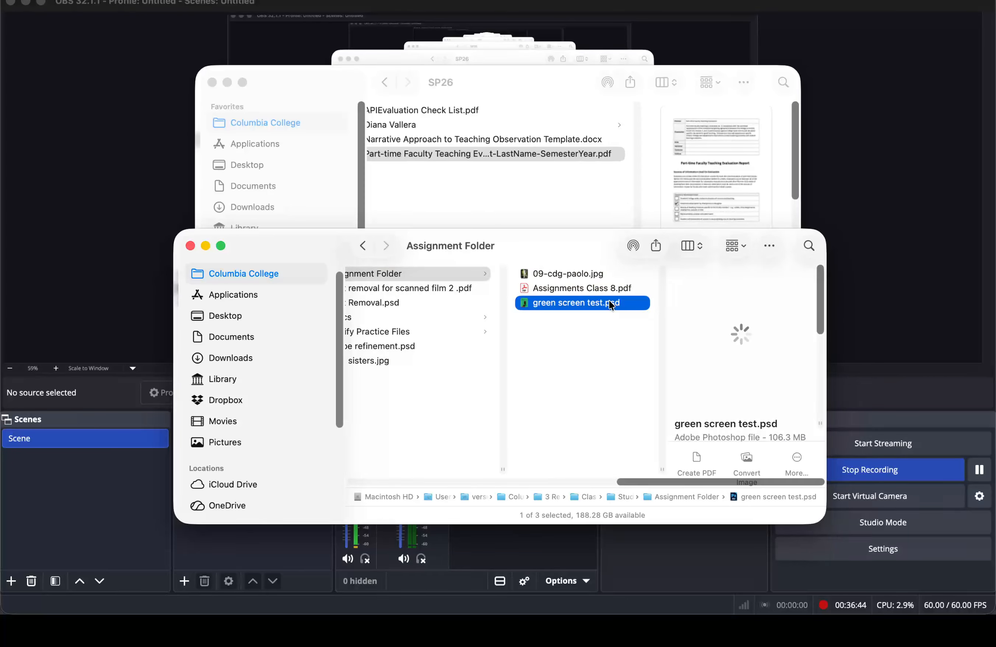
pyautogui.rightClick(519, 302)
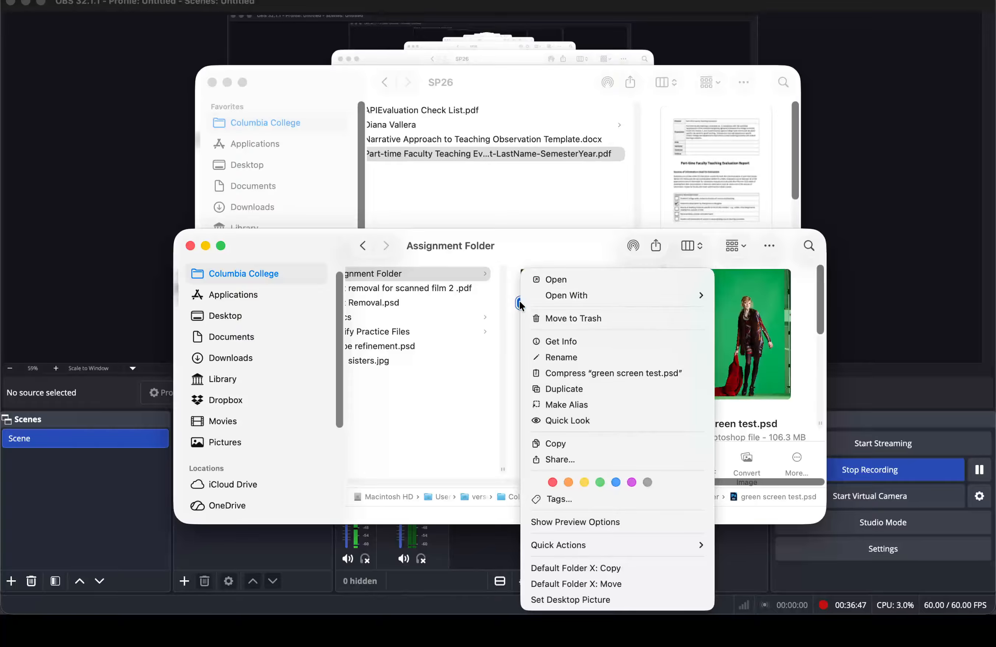
pyautogui.click(469, 344)
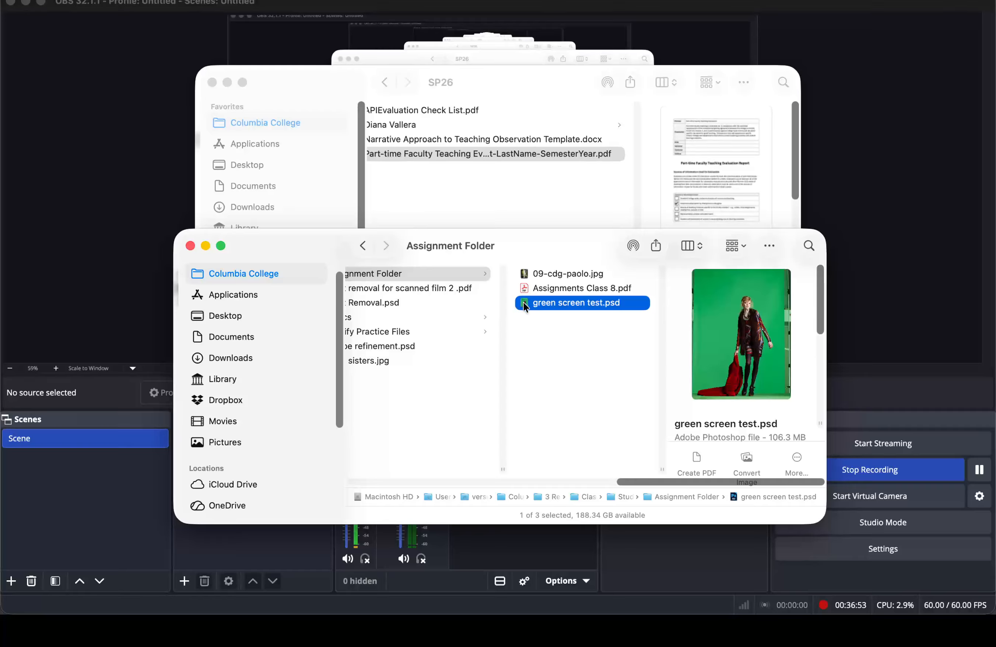
pyautogui.hscroll(-4, 480, 306)
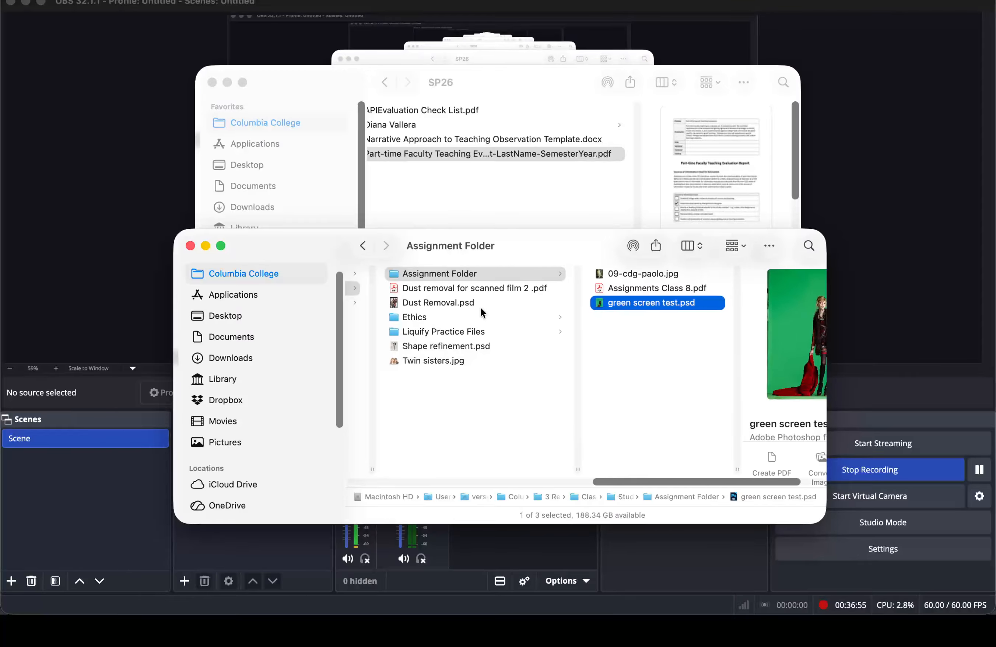
pyautogui.hscroll(4, 607, 339)
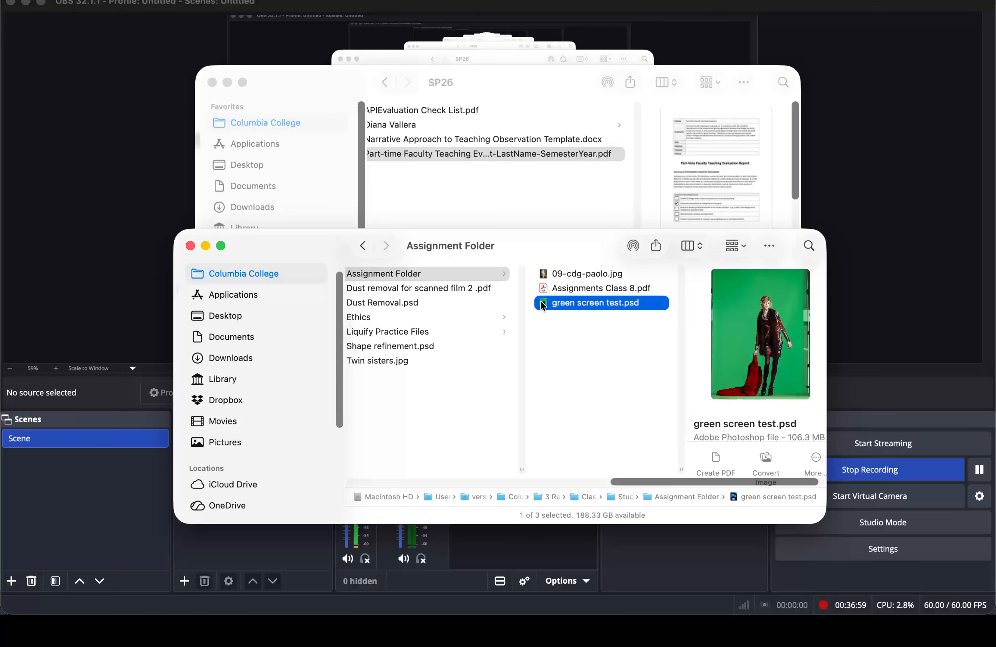
pyautogui.rightClick(541, 302)
pyautogui.moveTo(571, 294)
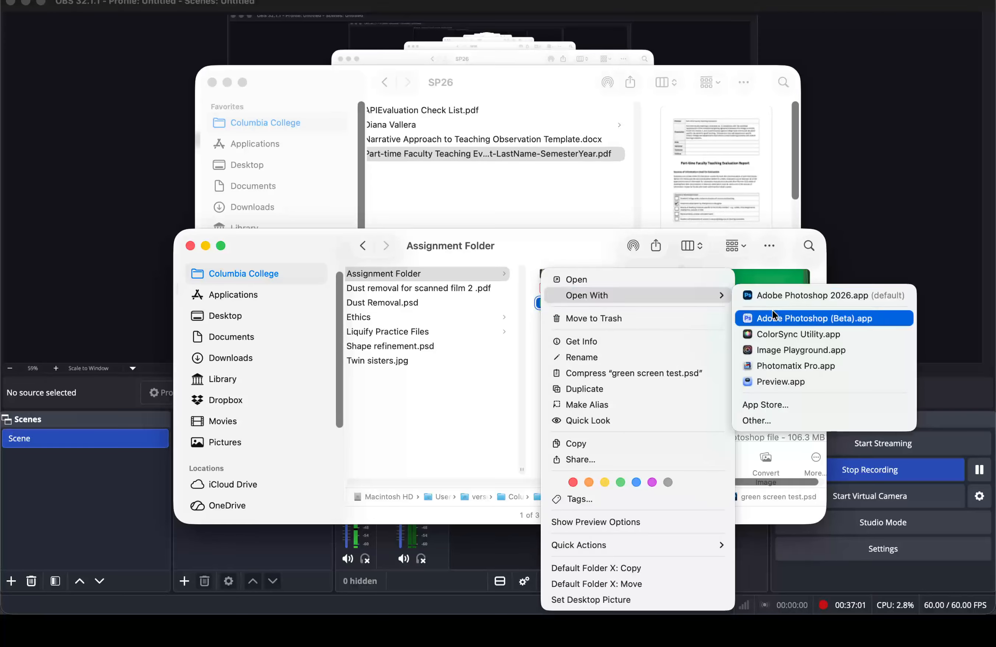
pyautogui.click(793, 296)
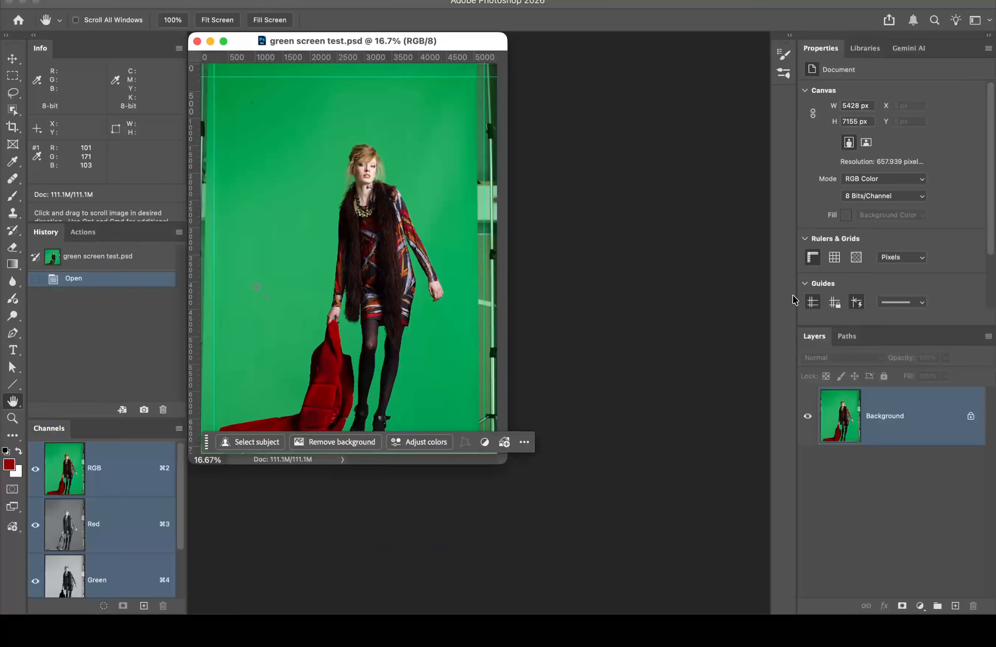
# Step: Fit the green screen image on screen and hide the contextual task bar
pyautogui.doubleClick(13, 401)
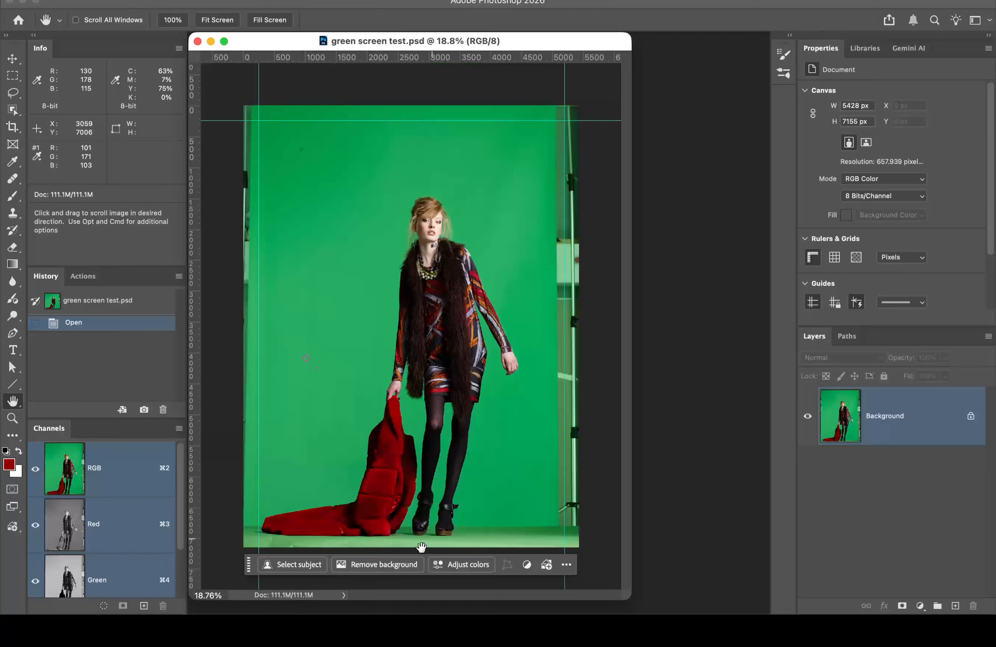
pyautogui.moveTo(248, 564); pyautogui.dragTo(641, 506)
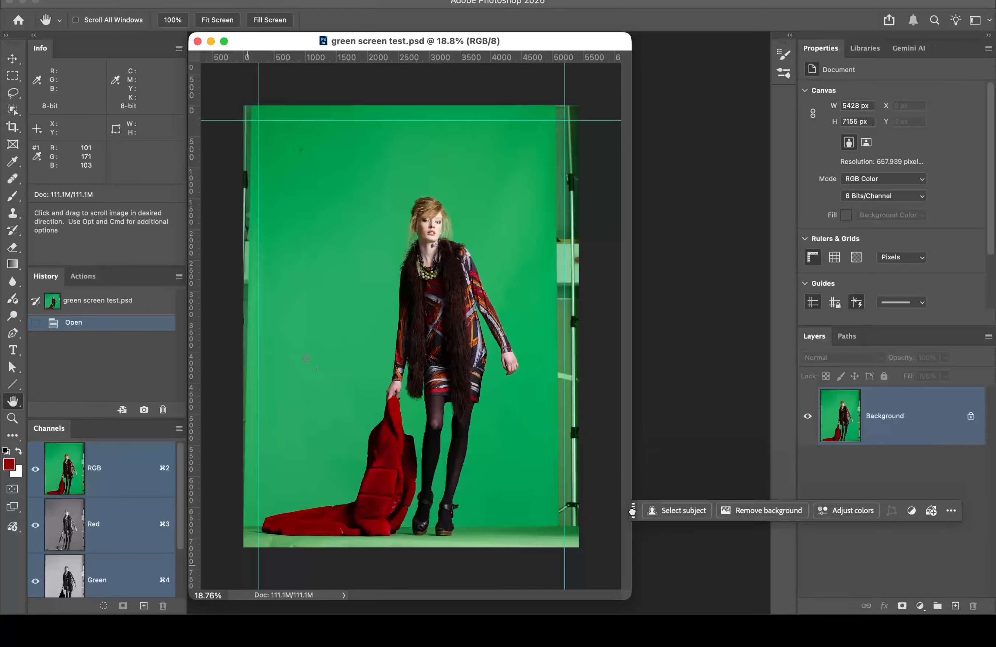
pyautogui.click(959, 507)
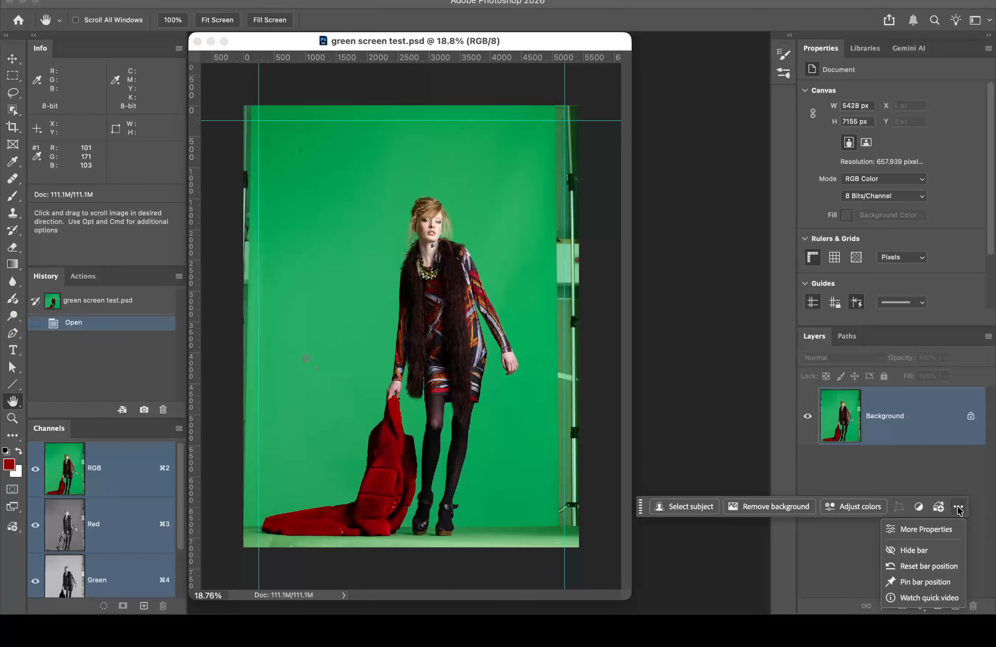
pyautogui.click(909, 551)
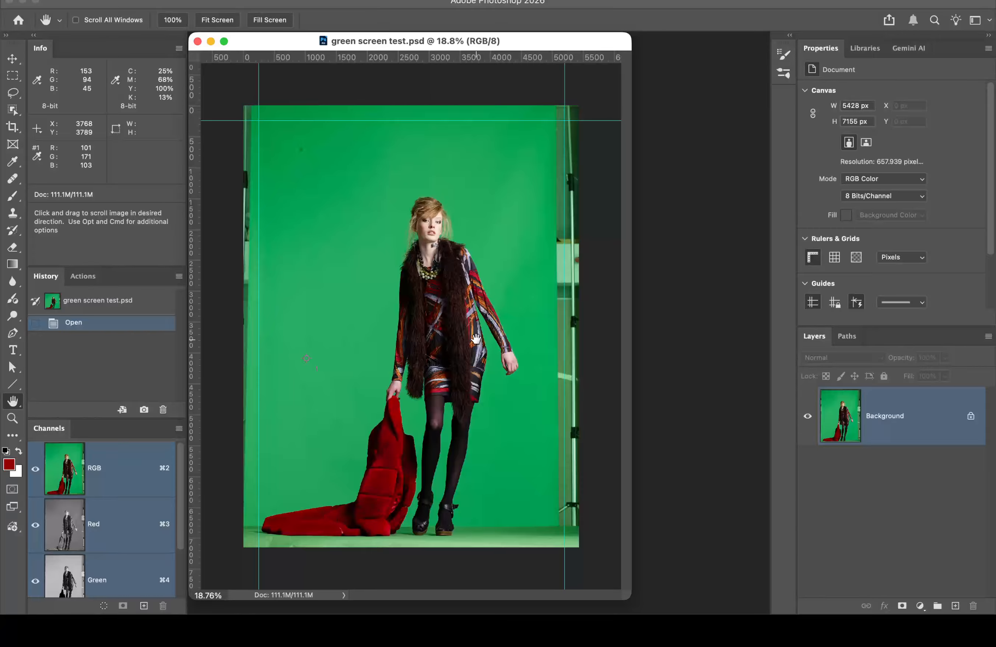
# Step: Run the "Zero Sel Color" action from the Retouching Actions set on the green screen image
pyautogui.click(90, 281)
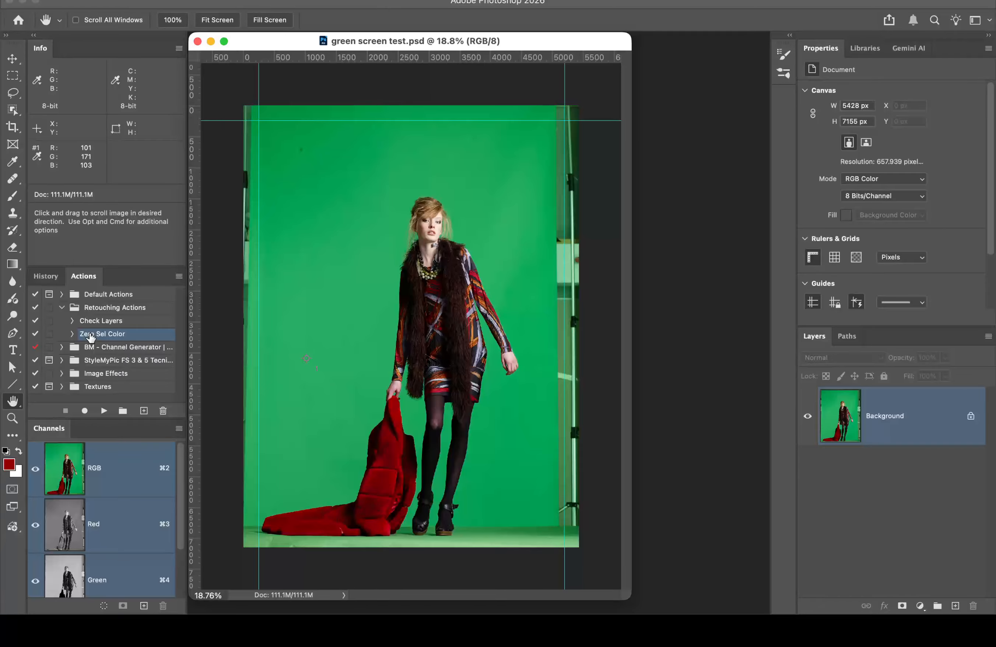
pyautogui.click(72, 335)
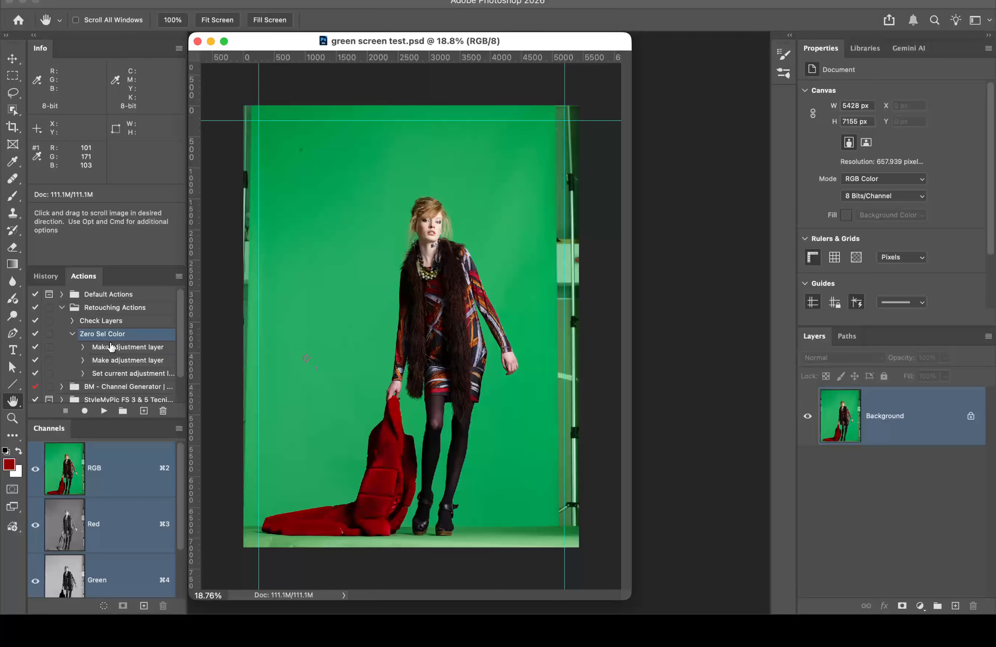
pyautogui.click(104, 411)
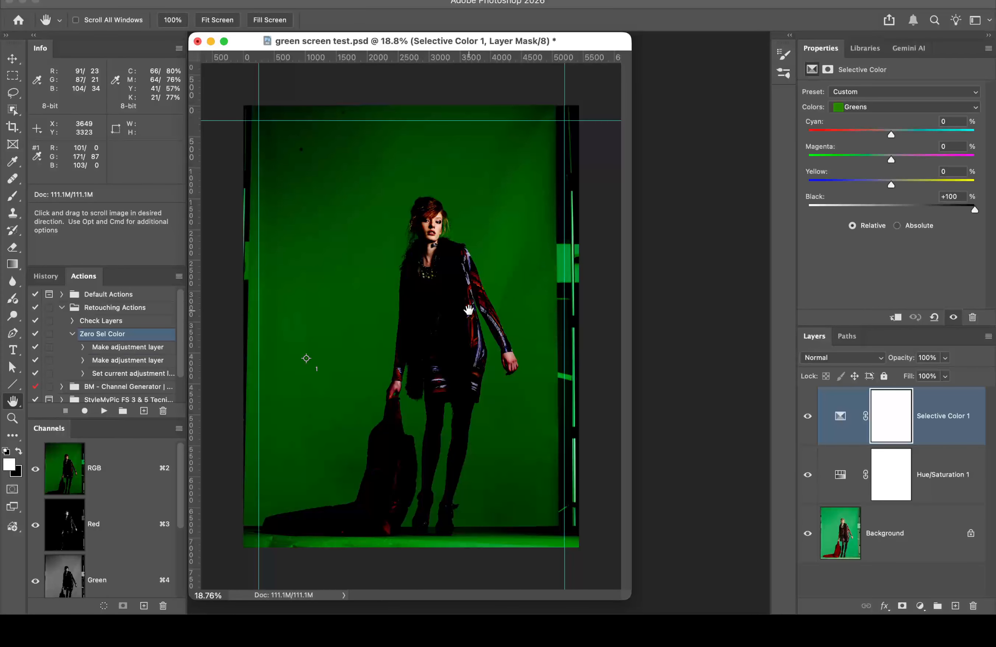
# Step: Set the Selective Color adjustment to Absolute and reduce Black in the Greens to -100%
pyautogui.click(897, 226)
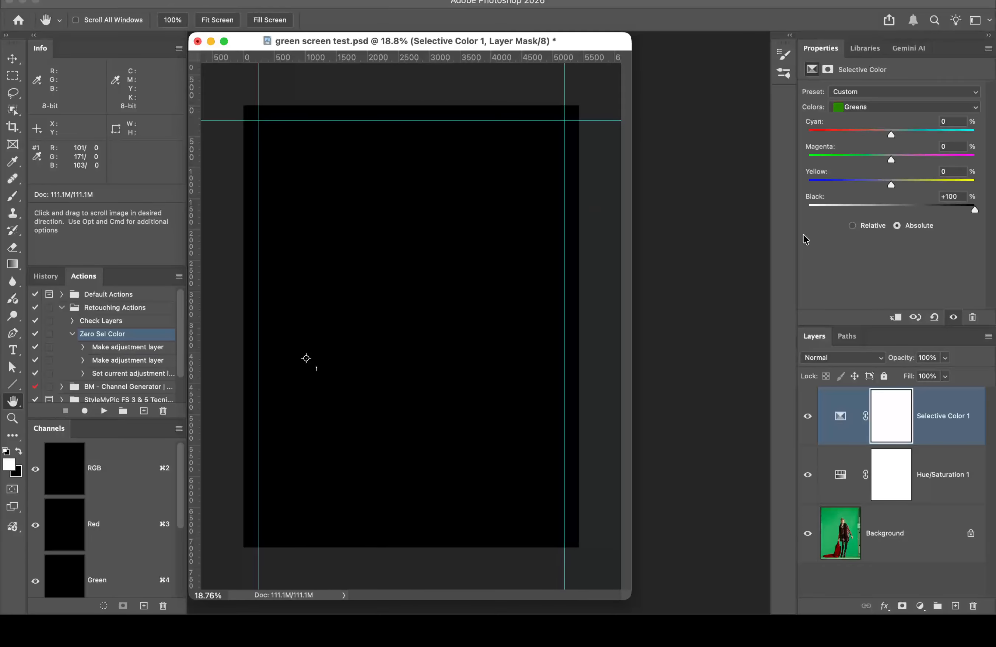
pyautogui.click(884, 108)
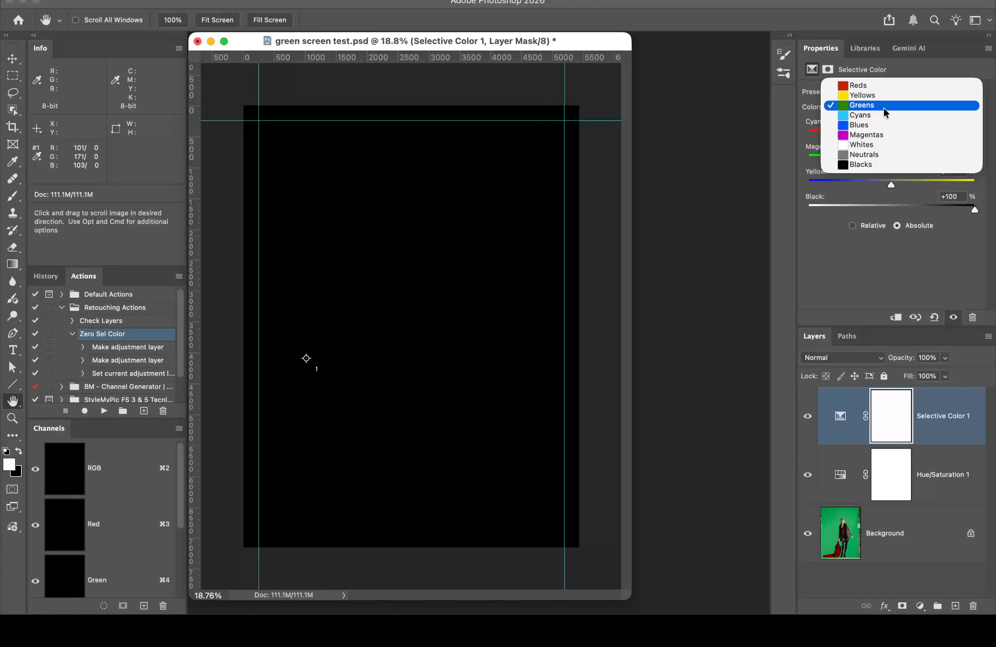
pyautogui.click(885, 108)
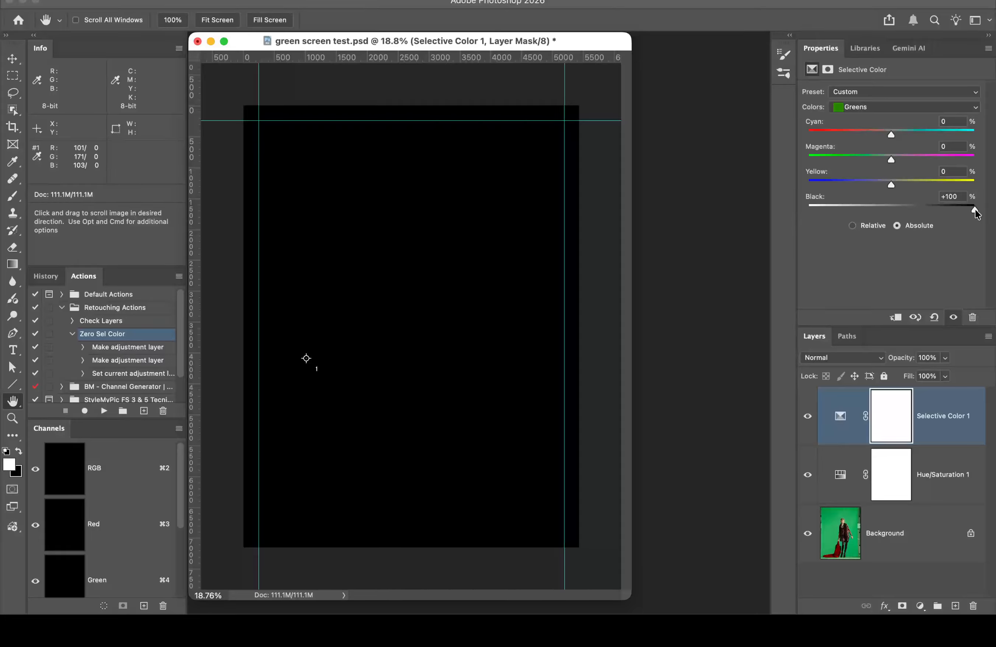
pyautogui.moveTo(974, 209); pyautogui.dragTo(789, 207)
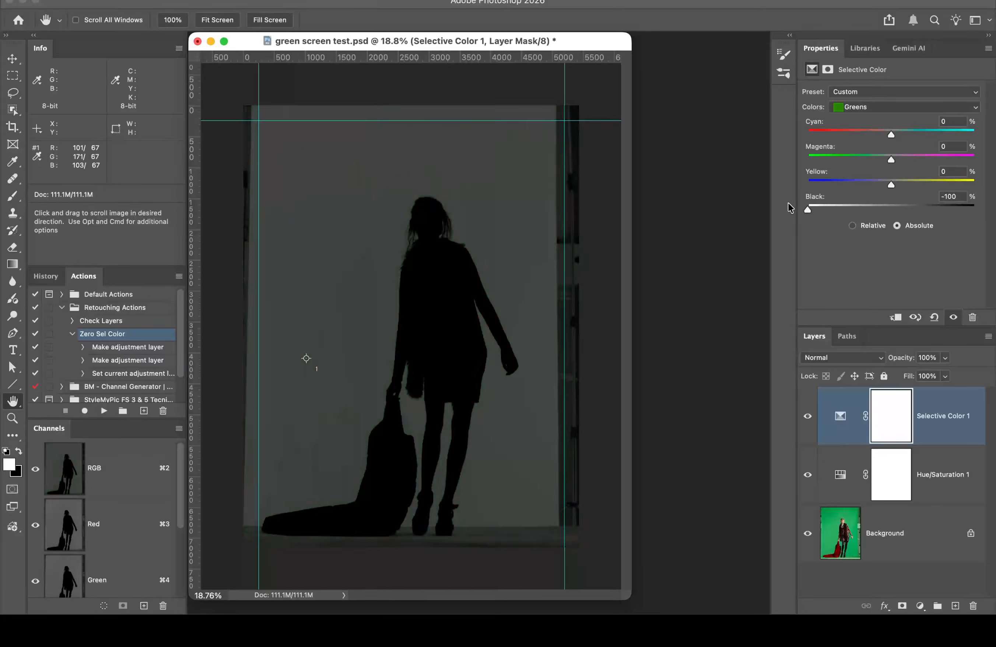
# Step: Examine the silhouette edge around the woman's hair at 200% magnification
pyautogui.keyDown('super'); pyautogui.click(424, 230); pyautogui.keyUp('super')
pyautogui.keyDown('super'); pyautogui.click(472, 241); pyautogui.keyUp('super')
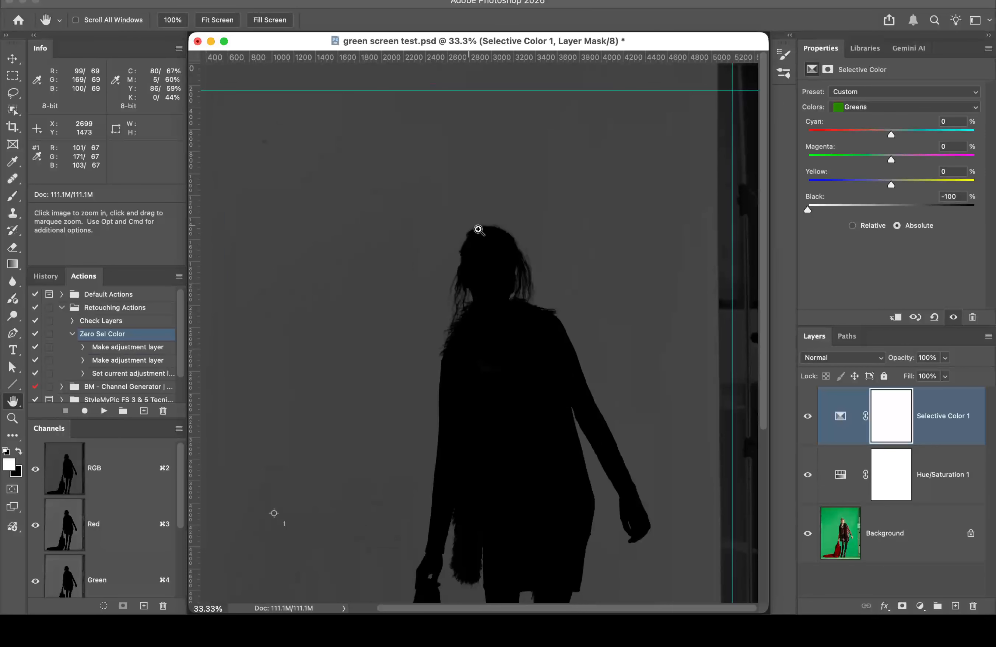
pyautogui.keyDown('super'); pyautogui.click(498, 270); pyautogui.keyUp('super')
pyautogui.keyDown('super'); pyautogui.click(481, 340); pyautogui.keyUp('super')
pyautogui.keyDown('super'); pyautogui.click(479, 341); pyautogui.keyUp('super')
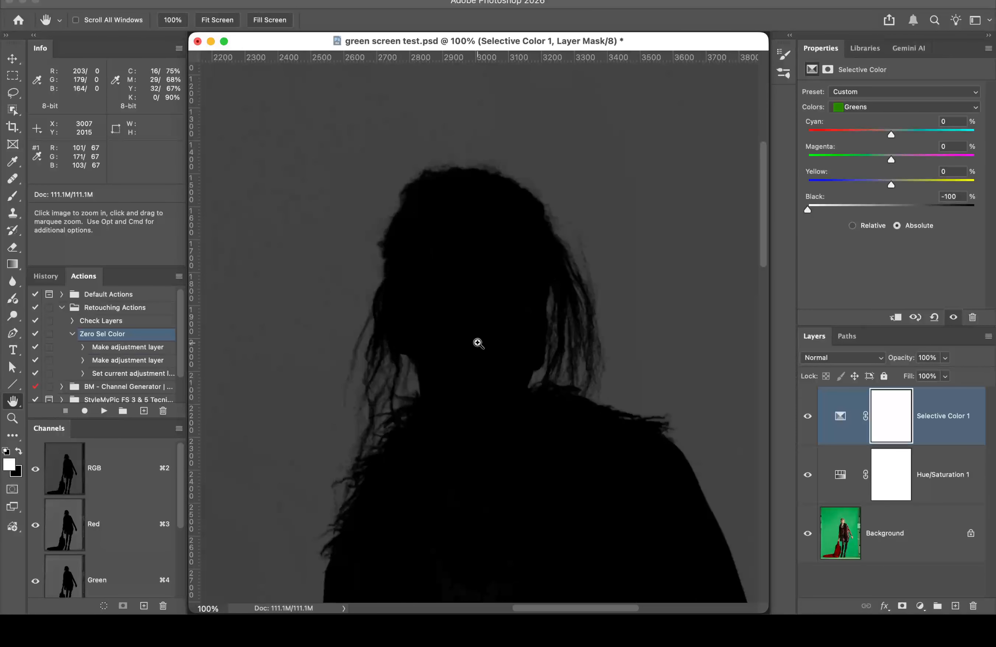
pyautogui.keyDown('super'); pyautogui.click(478, 336); pyautogui.keyUp('super')
pyautogui.scroll(10, 480, 296)
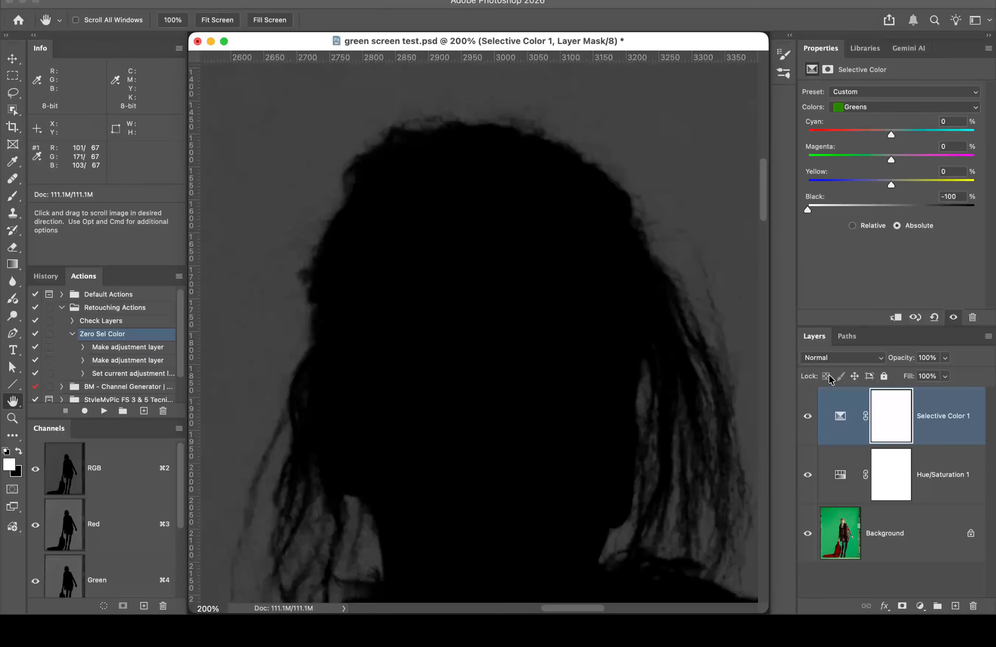
# Step: Raise the Greens saturation to +53 in the Hue/Saturation adjustment by sampling the backdrop beside the woman's hair
pyautogui.click(841, 479)
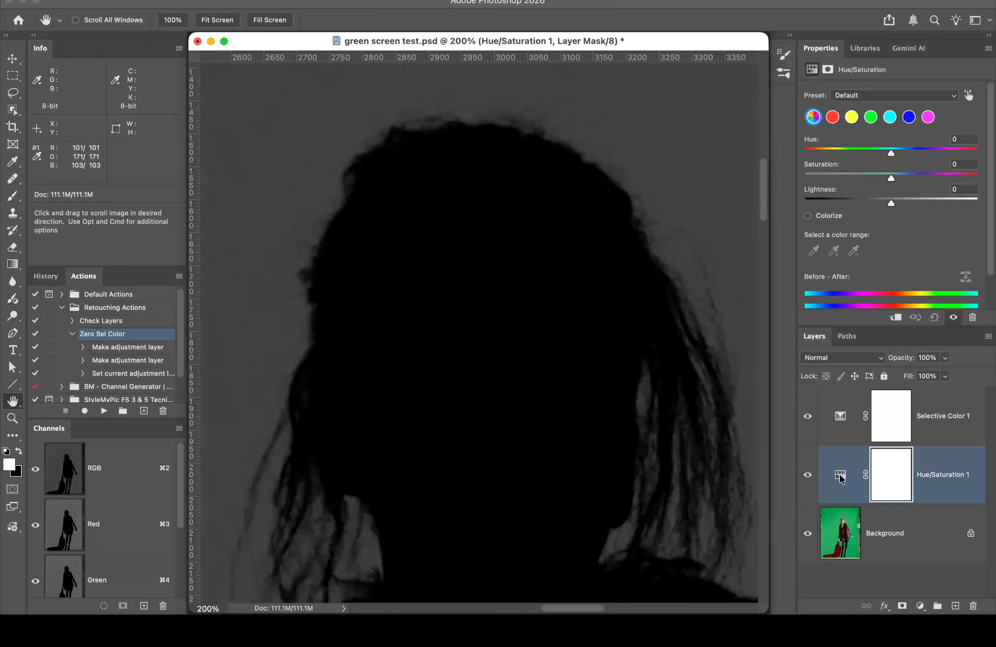
pyautogui.click(969, 96)
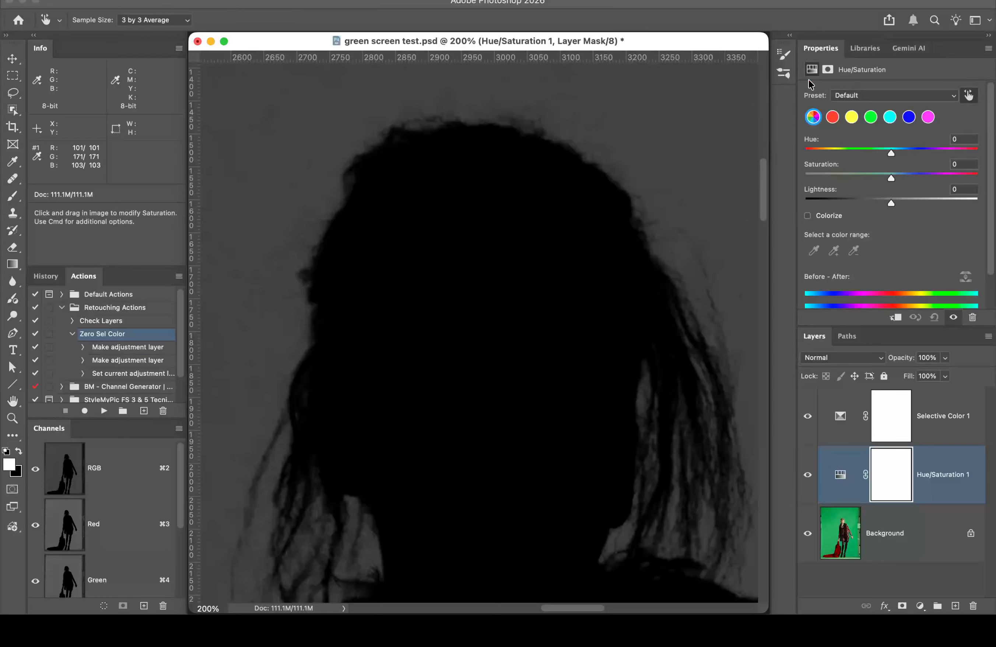
pyautogui.click(674, 113)
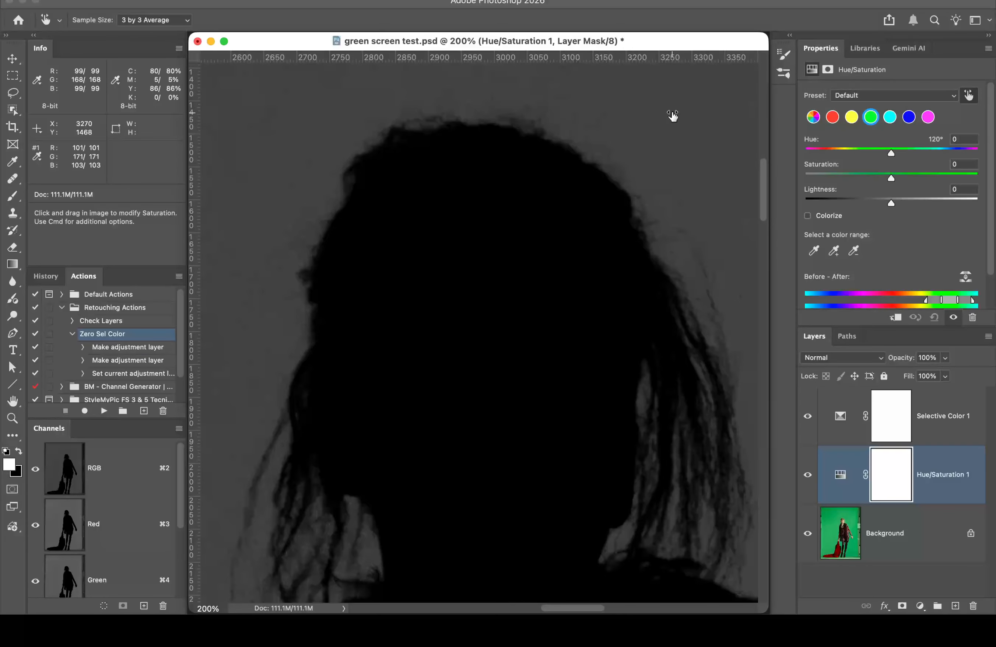
pyautogui.moveTo(673, 116); pyautogui.dragTo(708, 114)
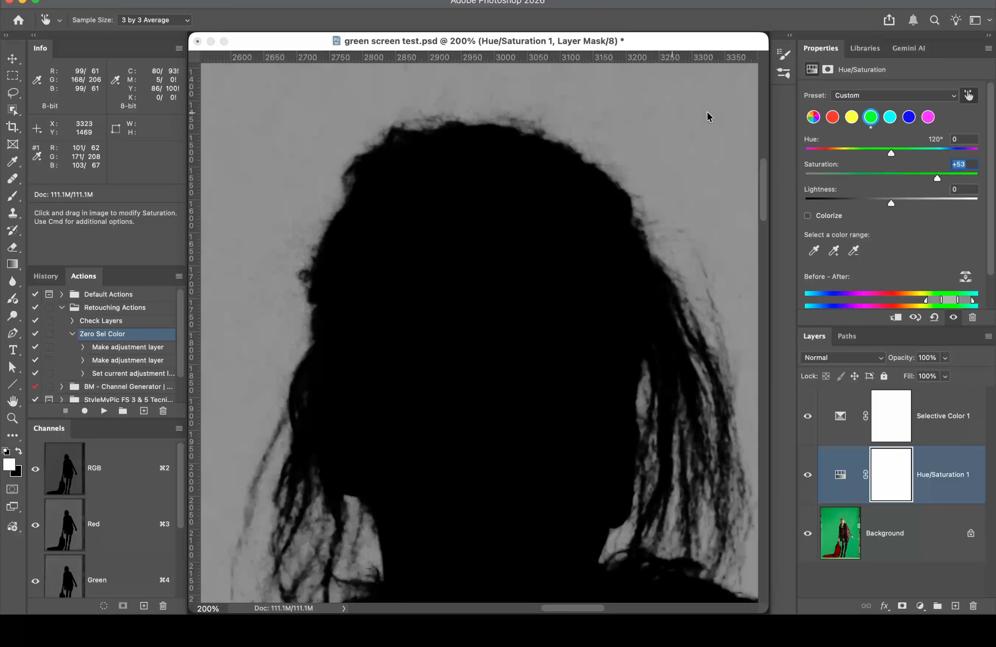
# Step: Inspect the hair edge at 300% magnification while lowering the Greens saturation to 0
pyautogui.press('super+space')
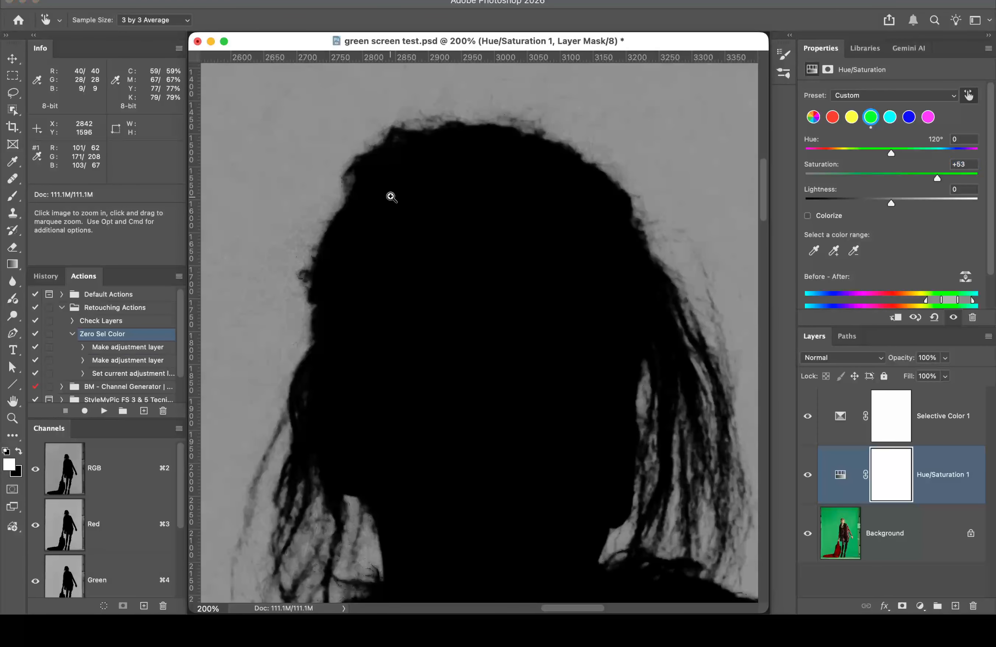
pyautogui.click(328, 214)
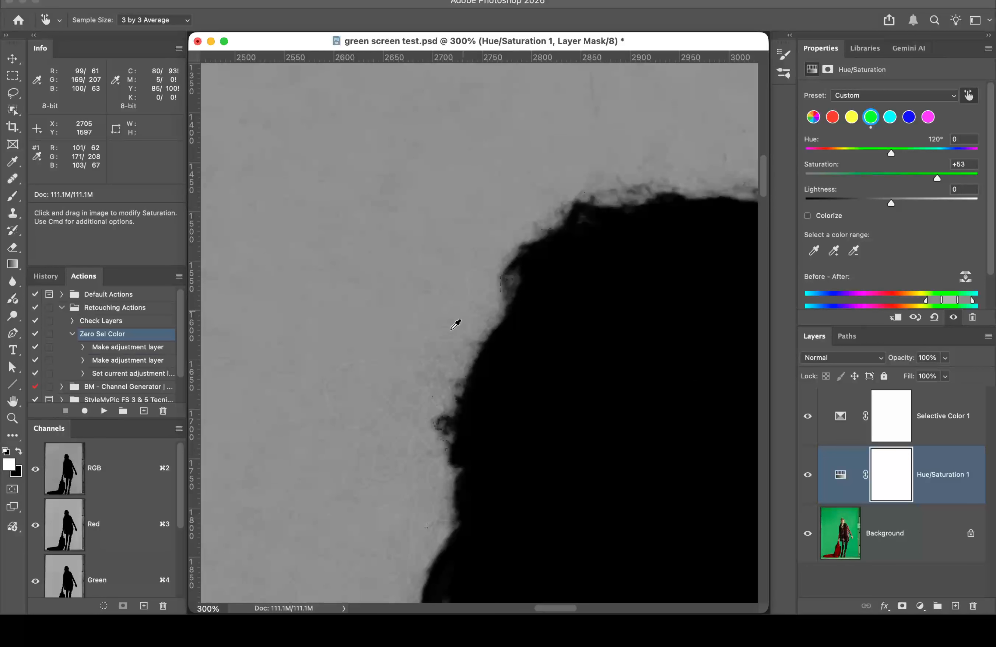
pyautogui.press('space')
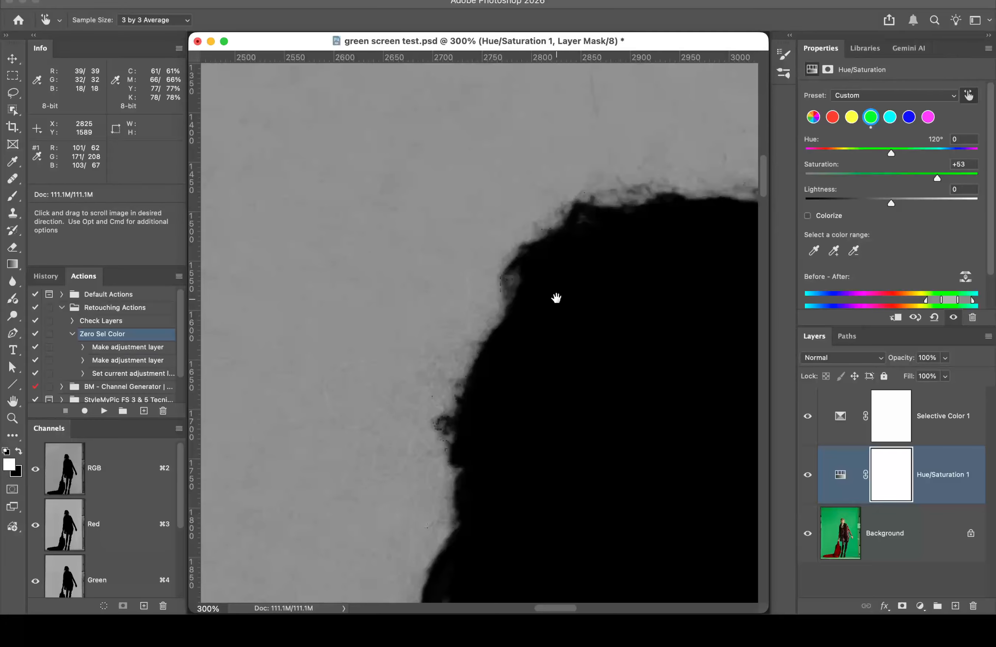
pyautogui.moveTo(556, 295); pyautogui.dragTo(516, 270)
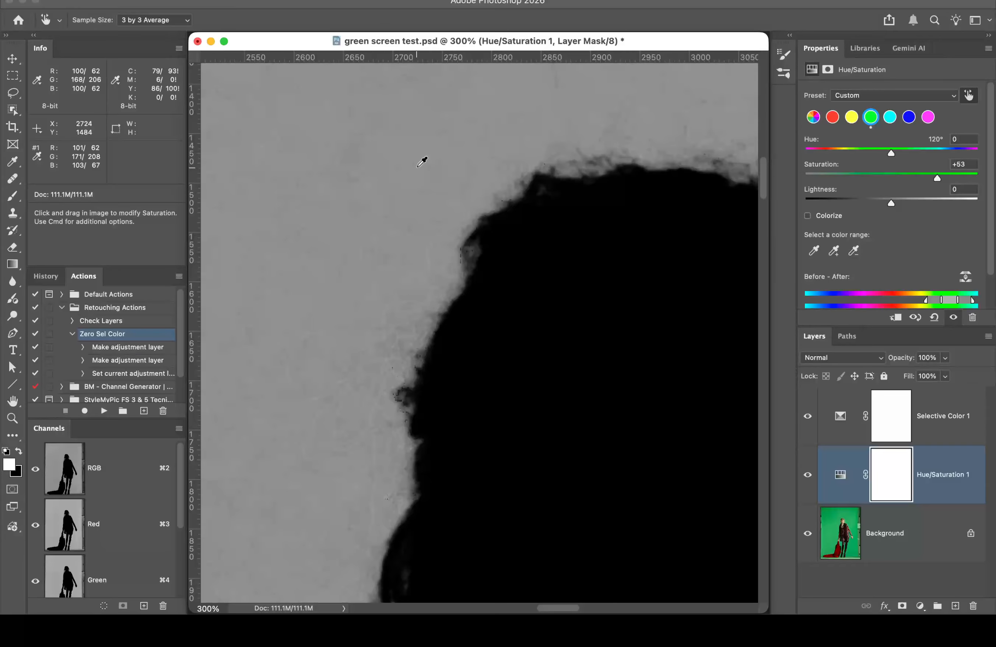
pyautogui.moveTo(436, 151); pyautogui.dragTo(420, 157)
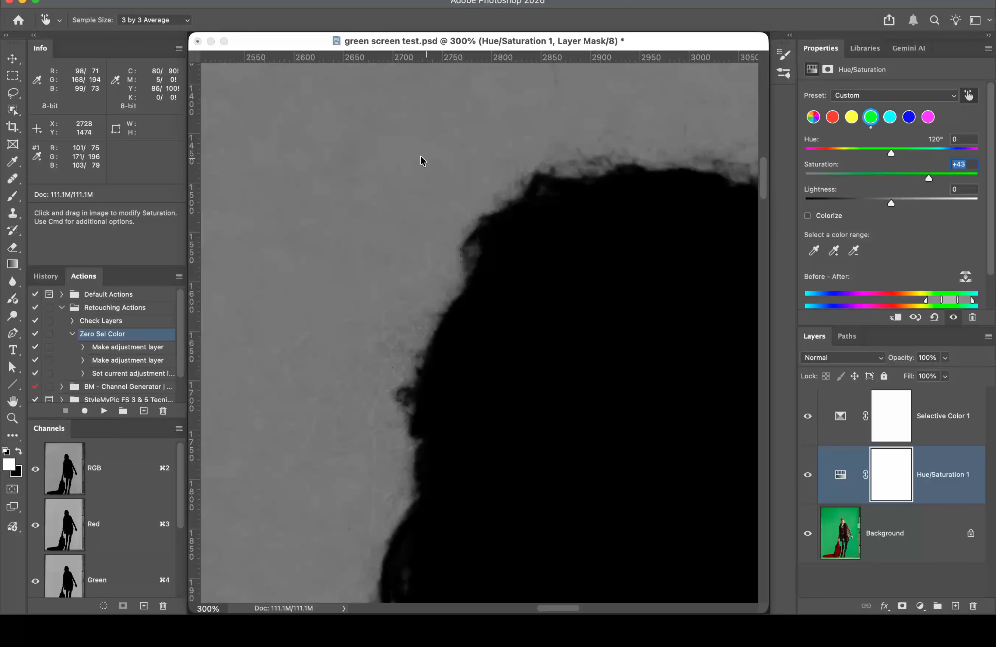
pyautogui.moveTo(420, 156); pyautogui.dragTo(395, 157)
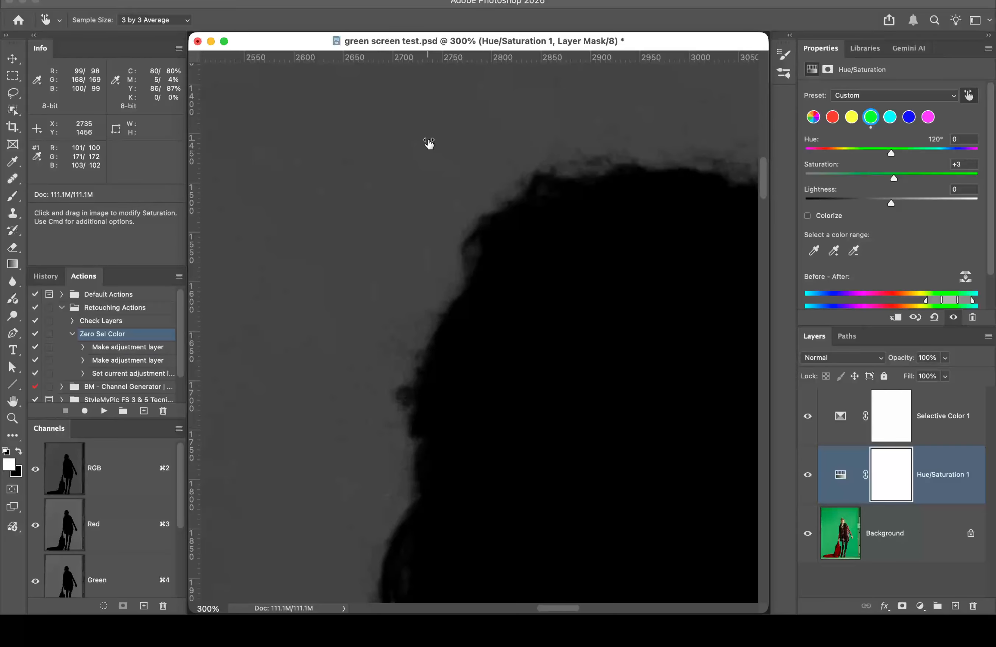
pyautogui.moveTo(429, 143)
pyautogui.mouseDown()
pyautogui.moveTo(413, 140)
pyautogui.moveTo(427, 146)
pyautogui.mouseUp()
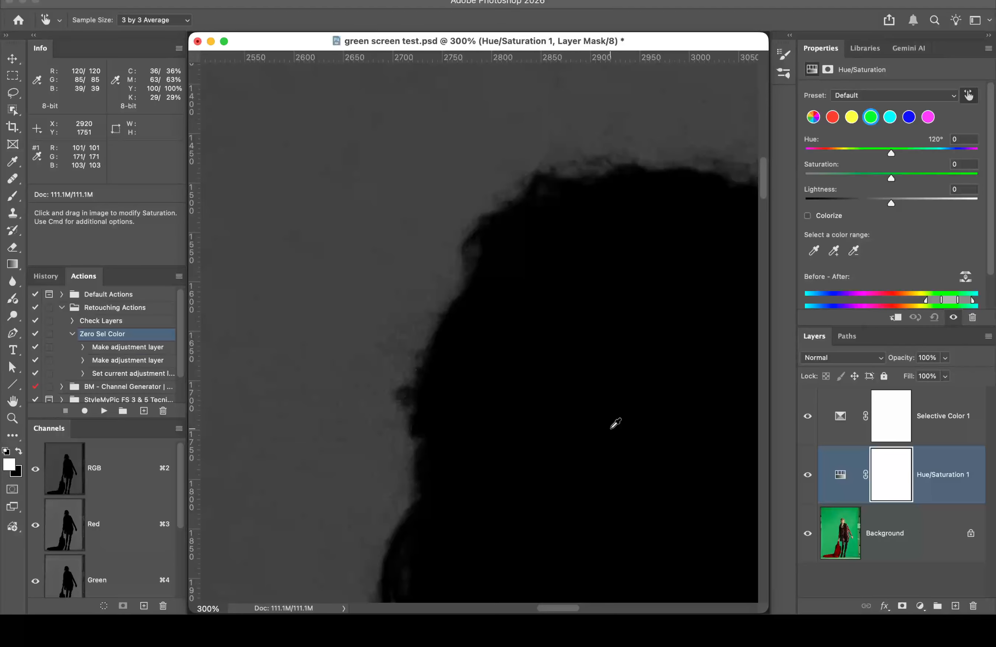
# Step: Try a Greens saturation of +99 on the loose hair strands at 400% magnification, then reset it to 0
pyautogui.moveTo(609, 421); pyautogui.dragTo(214, 165)
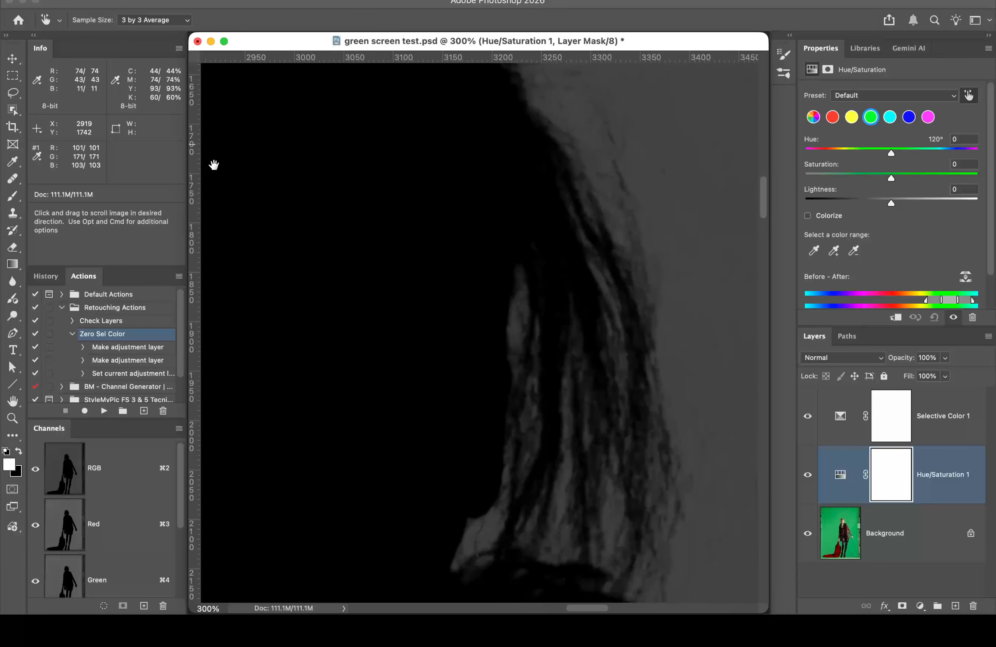
pyautogui.moveTo(314, 323); pyautogui.dragTo(203, 278)
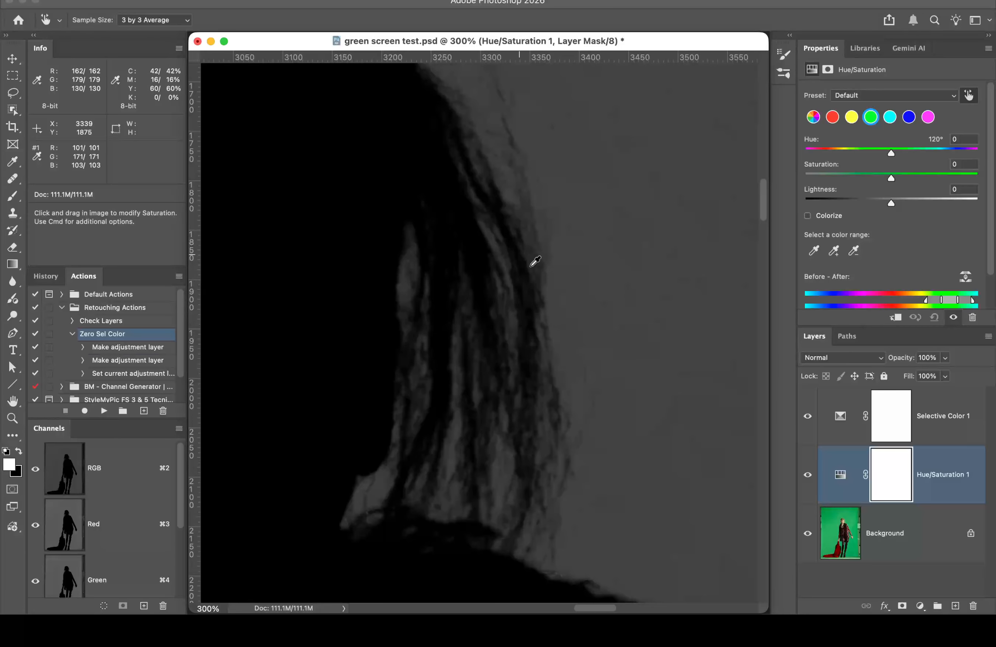
pyautogui.press('super+equal')
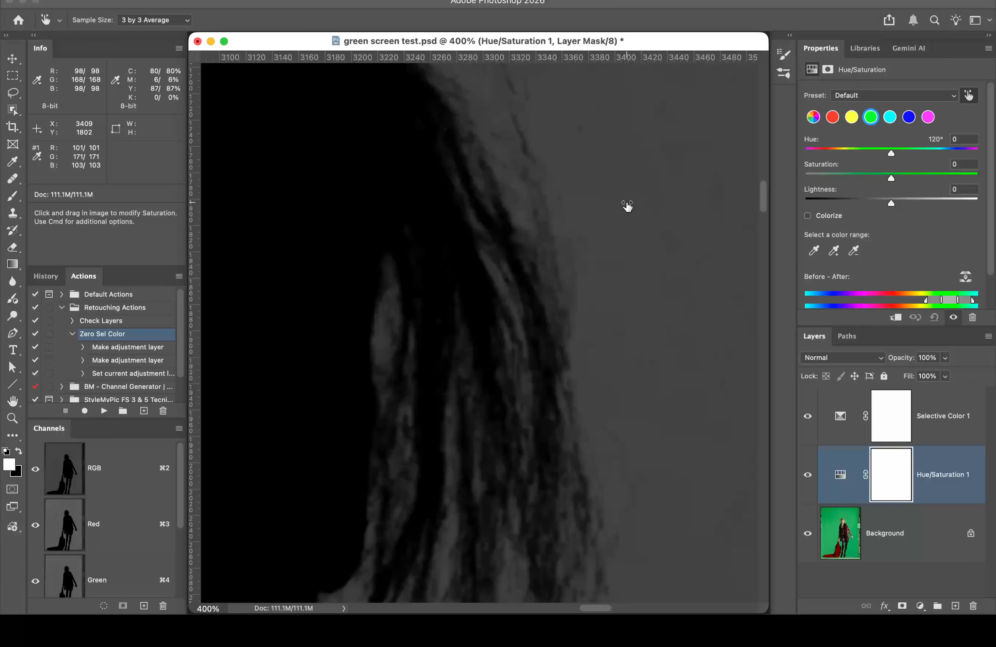
pyautogui.moveTo(630, 206); pyautogui.dragTo(704, 204)
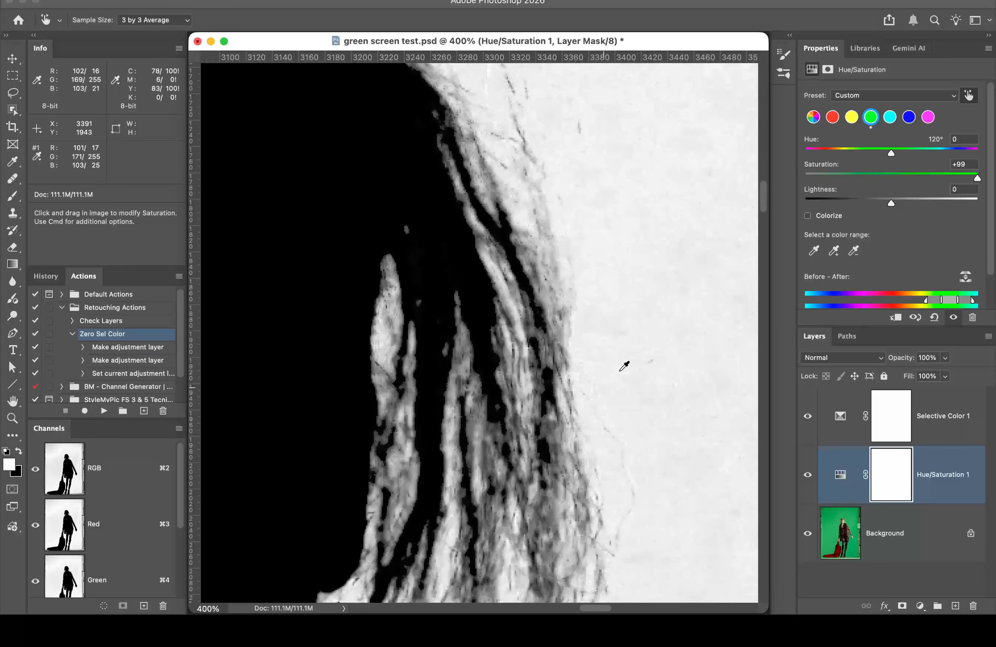
pyautogui.moveTo(693, 323); pyautogui.dragTo(628, 313)
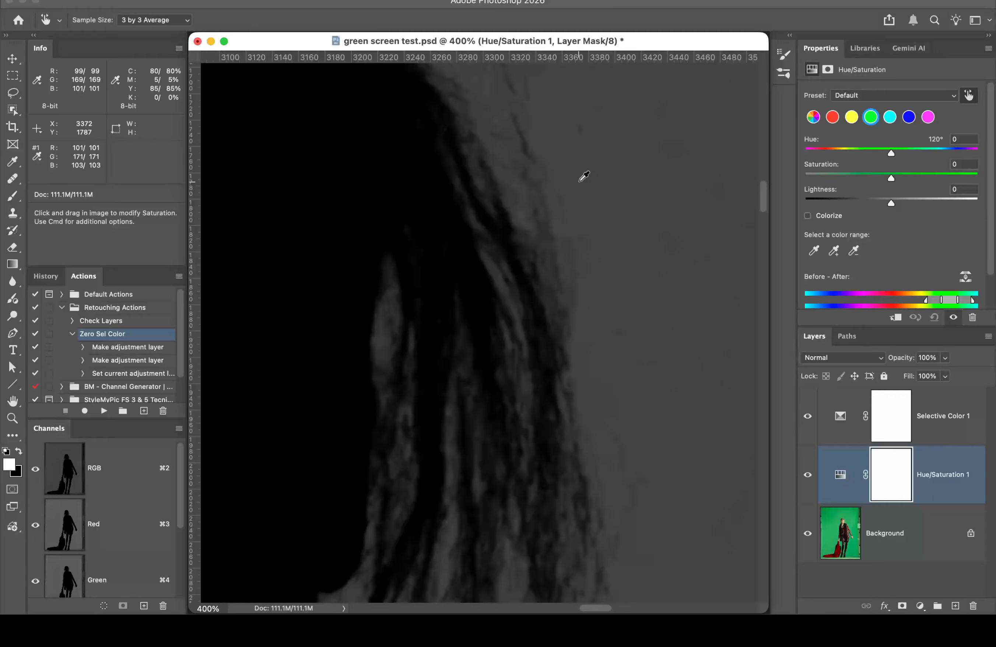
# Step: Duplicate the Blue channel and rename the copy "knockout"
pyautogui.scroll(-2, 107, 542)
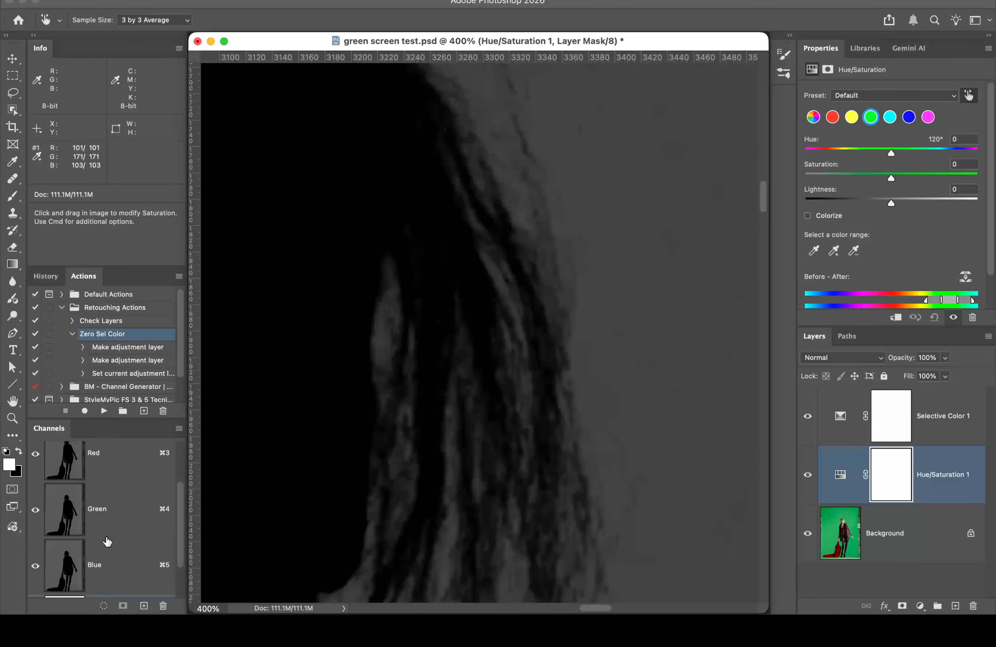
pyautogui.scroll(-1, 107, 542)
pyautogui.scroll(-3, 108, 542)
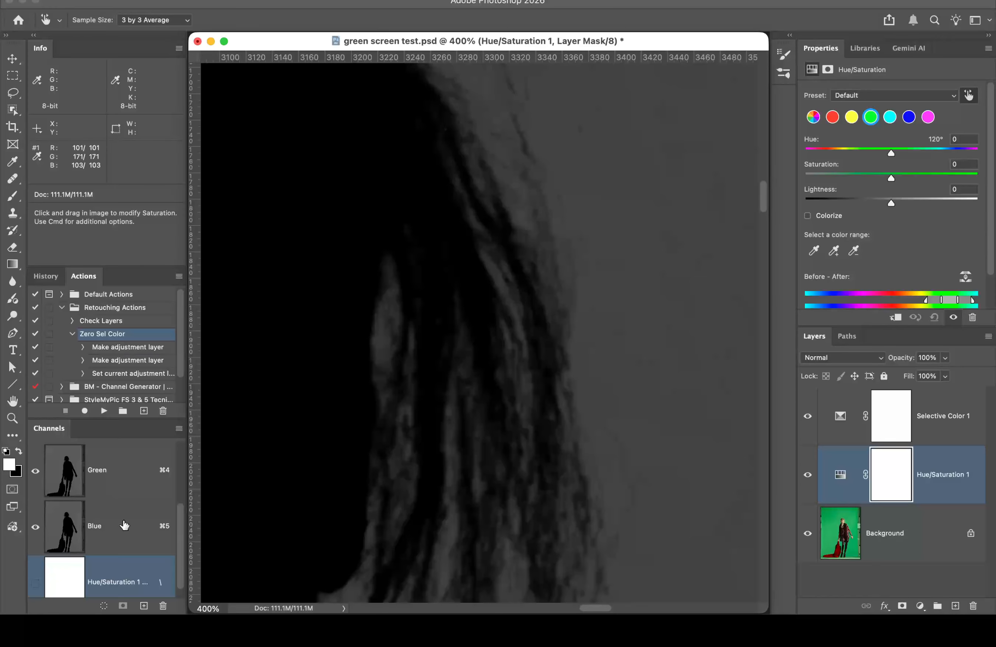
pyautogui.moveTo(125, 525); pyautogui.dragTo(144, 610)
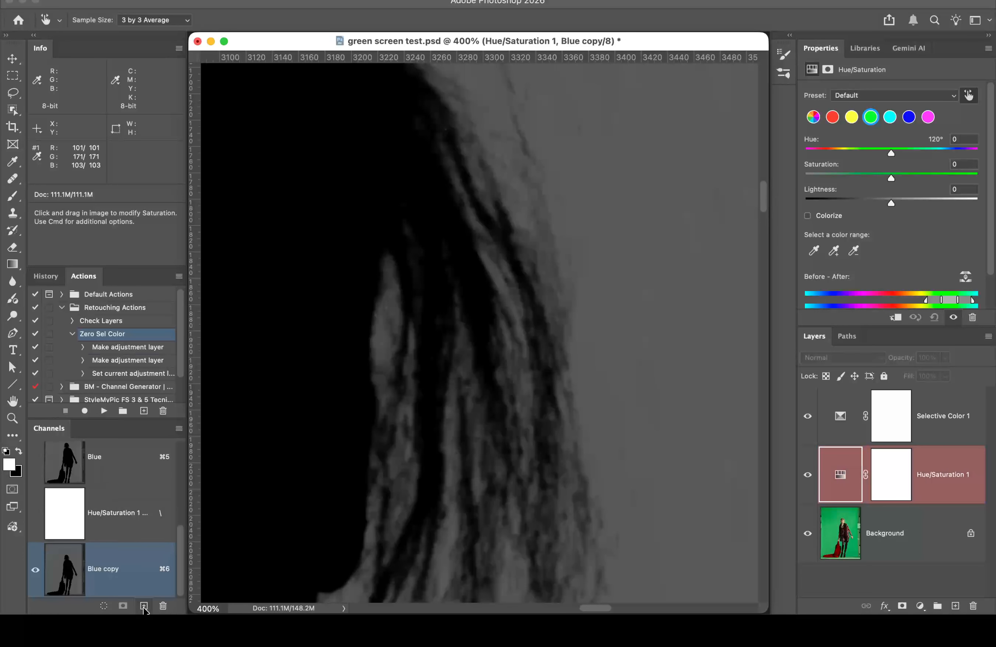
pyautogui.doubleClick(103, 572)
pyautogui.write('knock')
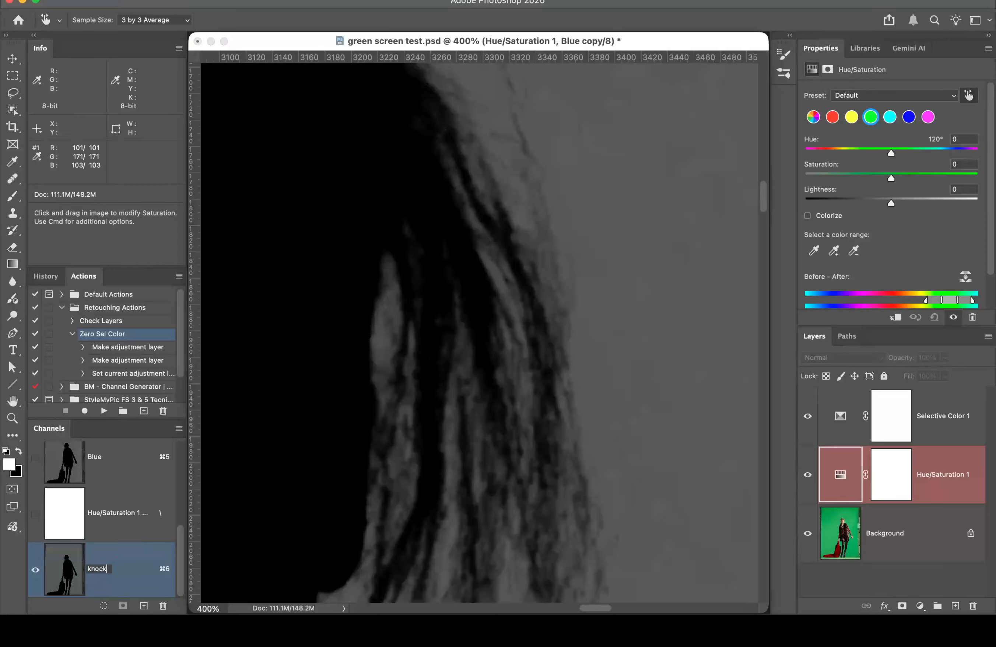
pyautogui.press('Return')
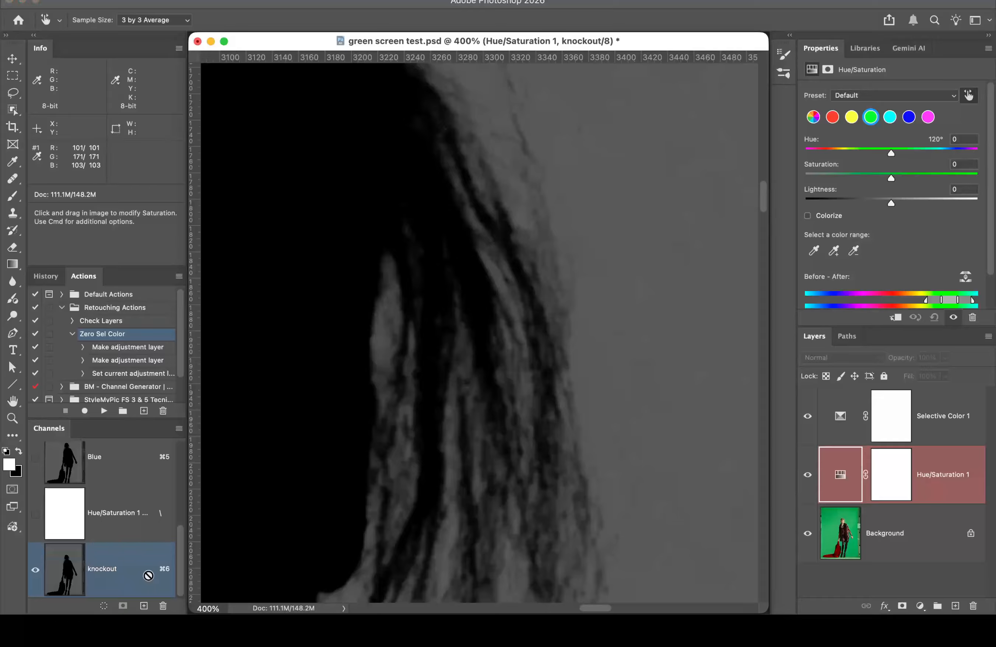
# Step: Delete the Selective Color and Hue/Saturation adjustment layers, leaving only the Background layer
pyautogui.click(941, 427)
pyautogui.moveTo(942, 429); pyautogui.dragTo(973, 605)
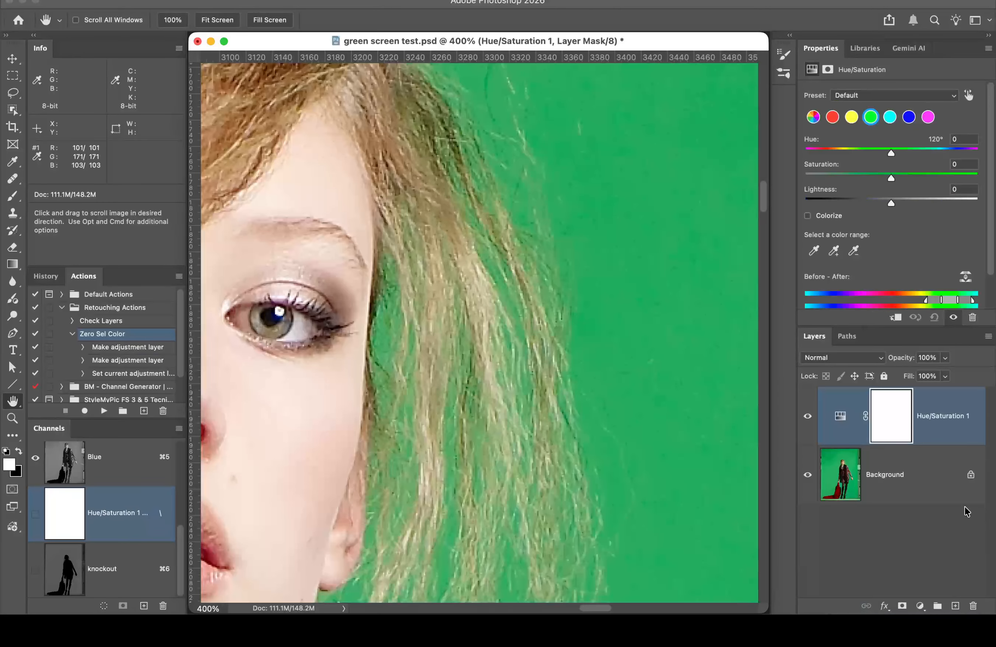
pyautogui.moveTo(943, 428); pyautogui.dragTo(973, 605)
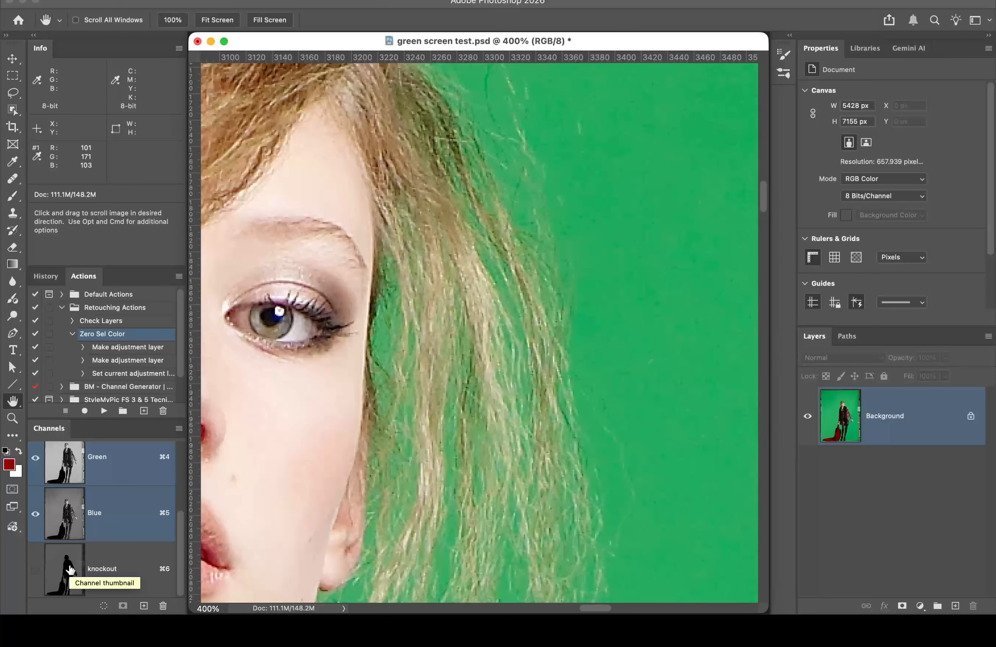
# Step: Display the knockout channel on its own at 100% magnification with the woman's head and shoulders in view
pyautogui.click(122, 561)
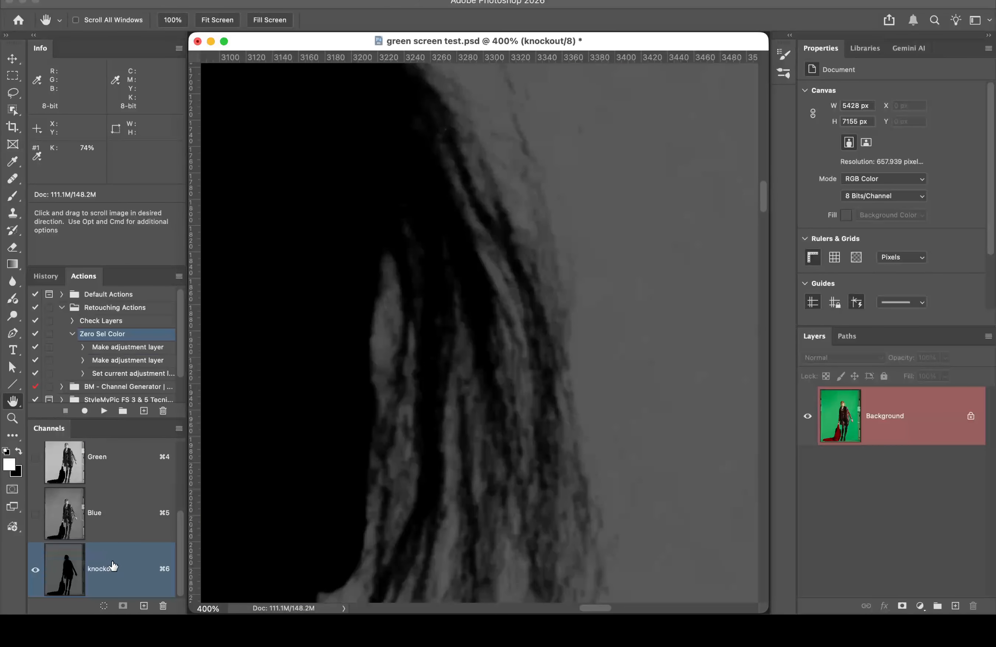
pyautogui.keyDown('alt'); pyautogui.click(385, 410); pyautogui.keyUp('alt')
pyautogui.keyDown('alt'); pyautogui.click(386, 407); pyautogui.keyUp('alt')
pyautogui.keyDown('alt'); pyautogui.click(386, 407); pyautogui.keyUp('alt')
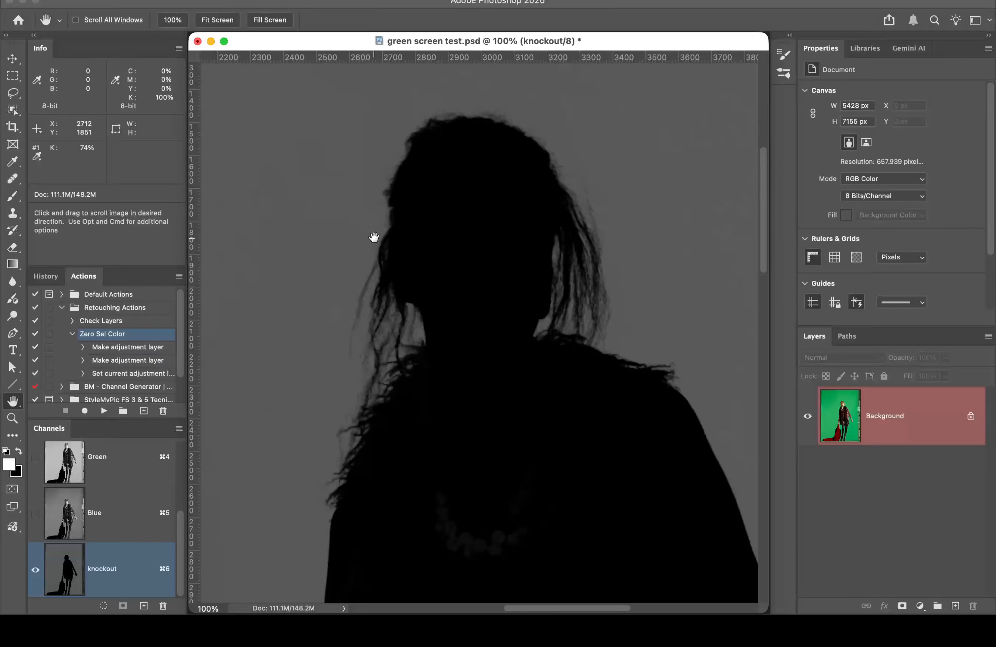
# Step: Clear all existing color samplers and place one on the gray backdrop beside the woman's head
pyautogui.click(14, 163)
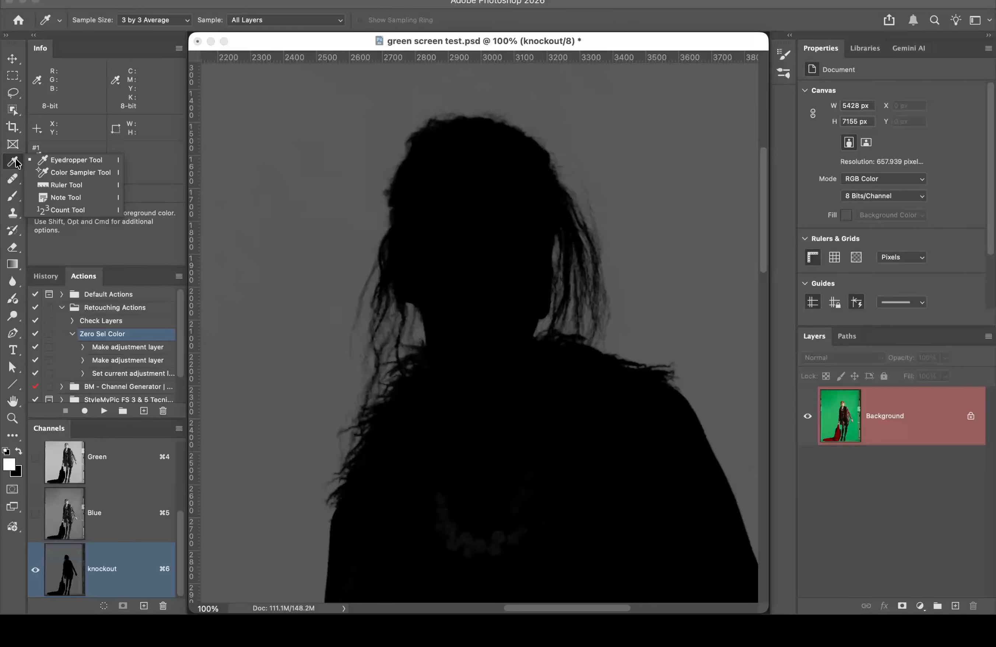
pyautogui.click(84, 173)
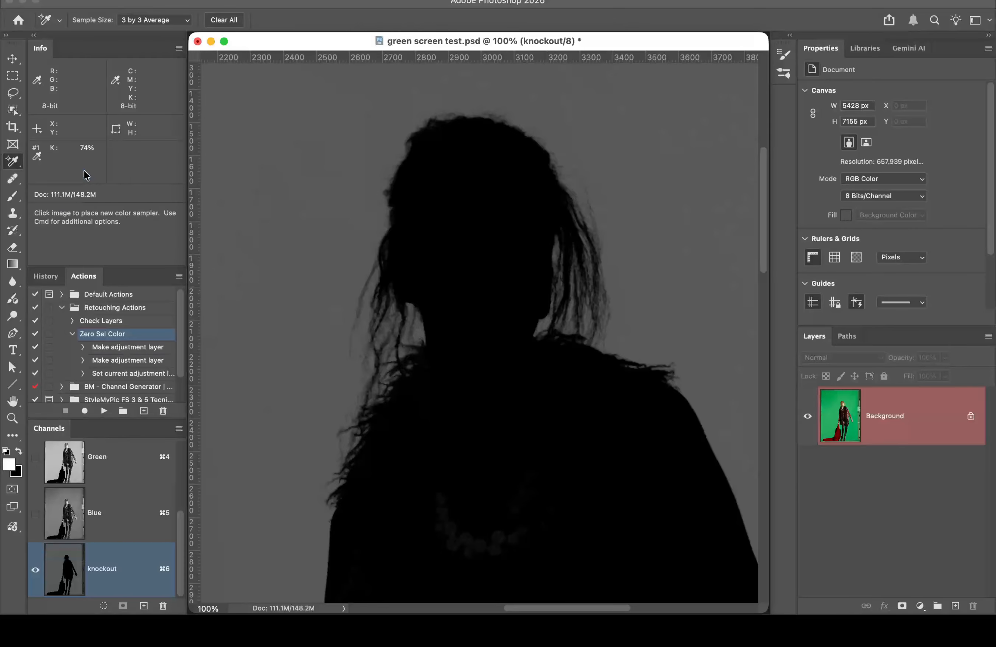
pyautogui.click(308, 233)
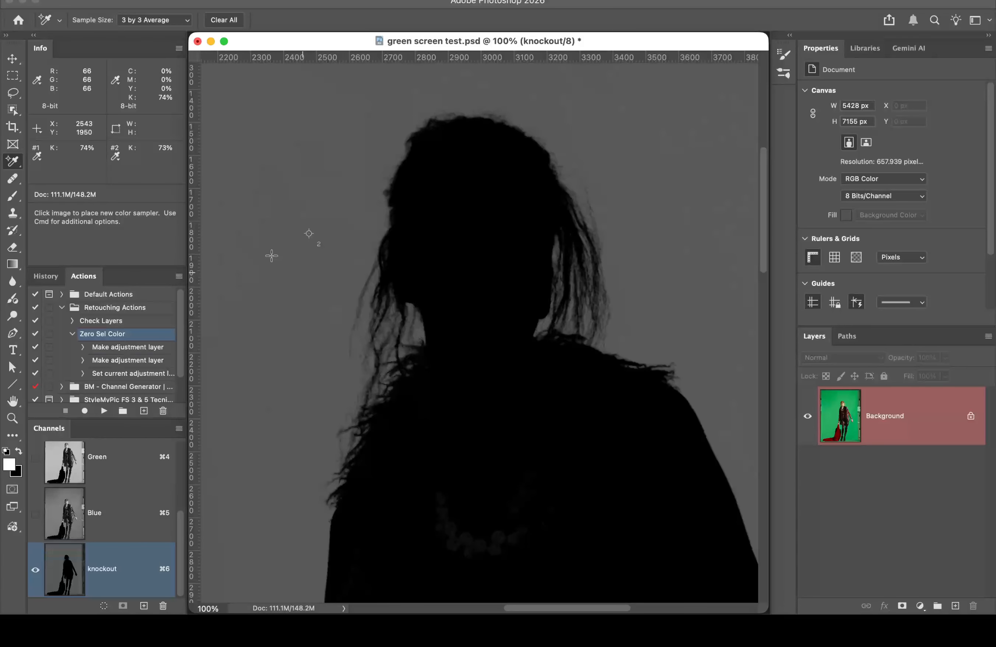
pyautogui.click(225, 21)
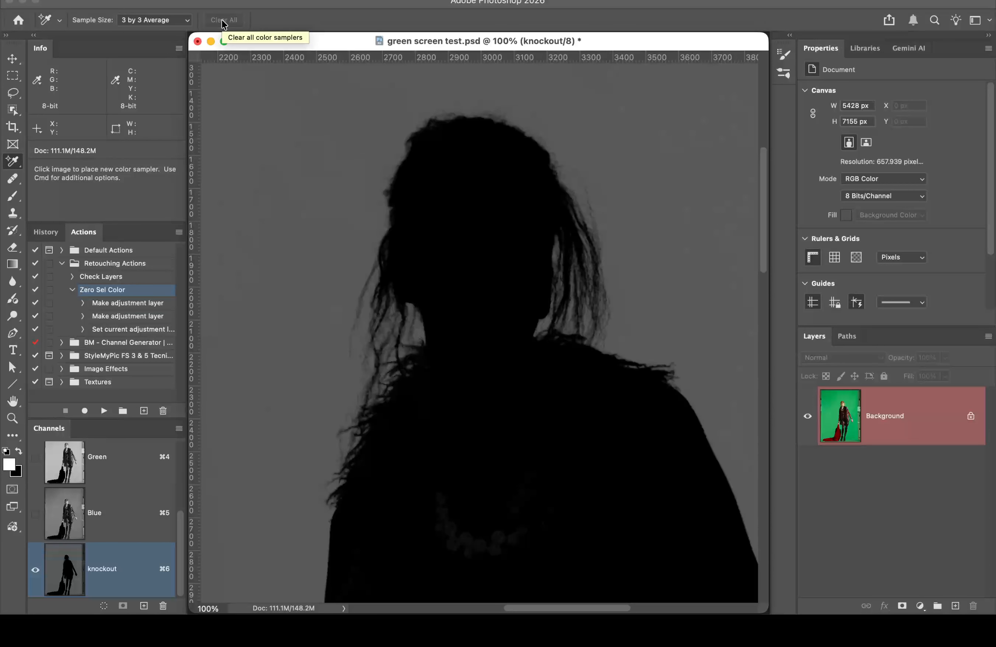
pyautogui.click(297, 216)
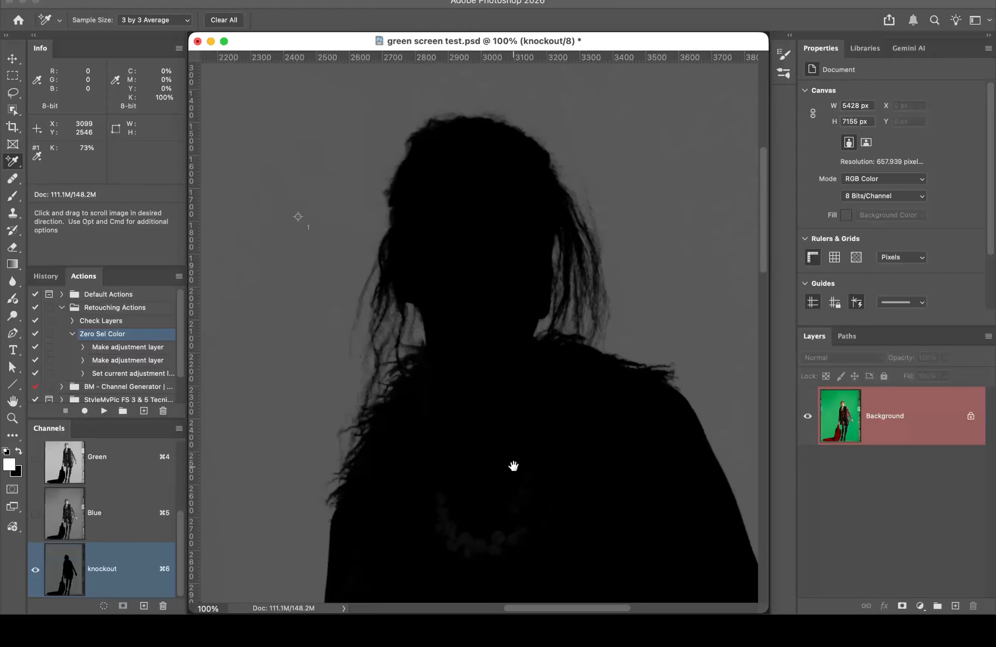
# Step: Examine the knockout channel at up to 400% magnification around the necklace, torso and shoulder edge
pyautogui.moveTo(513, 465); pyautogui.dragTo(489, 274)
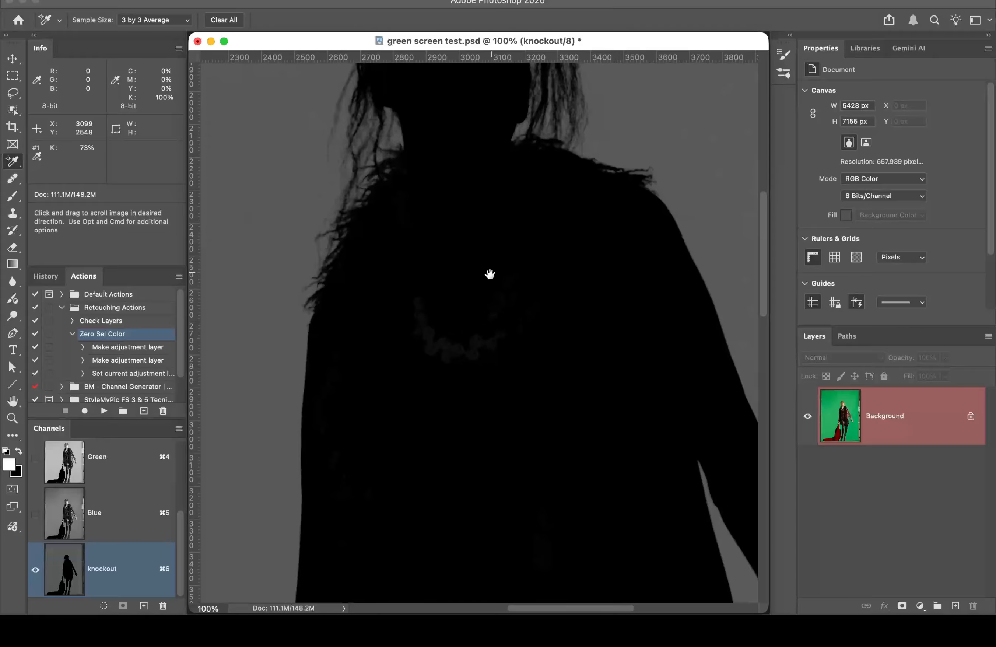
pyautogui.click(458, 344)
pyautogui.click(440, 336)
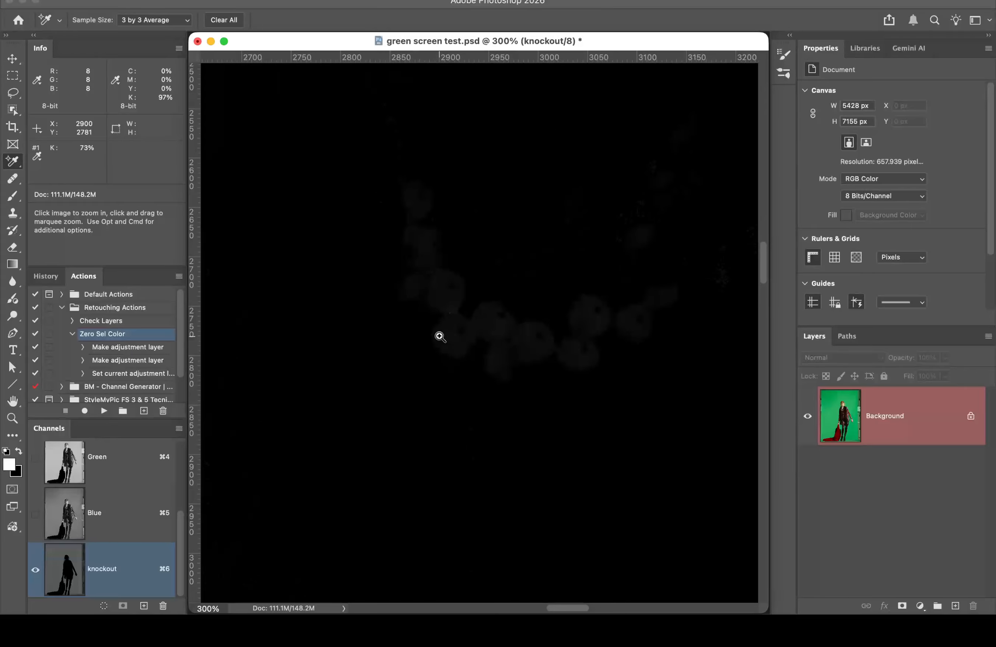
pyautogui.click(519, 341)
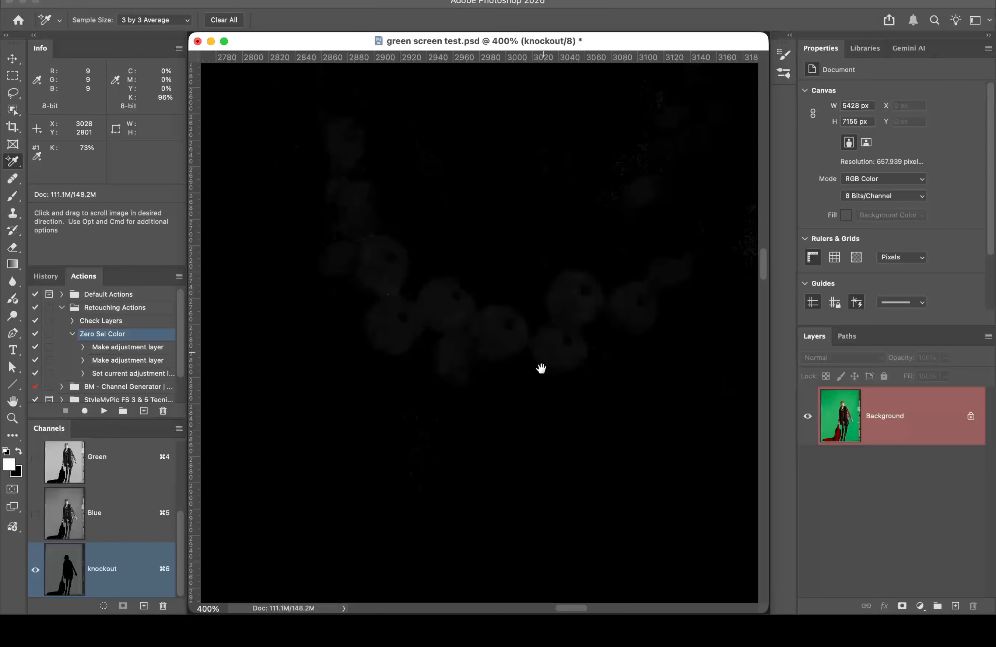
pyautogui.moveTo(633, 304); pyautogui.dragTo(415, 350)
pyautogui.moveTo(598, 332); pyautogui.dragTo(407, 345)
pyautogui.moveTo(507, 360); pyautogui.dragTo(360, 409)
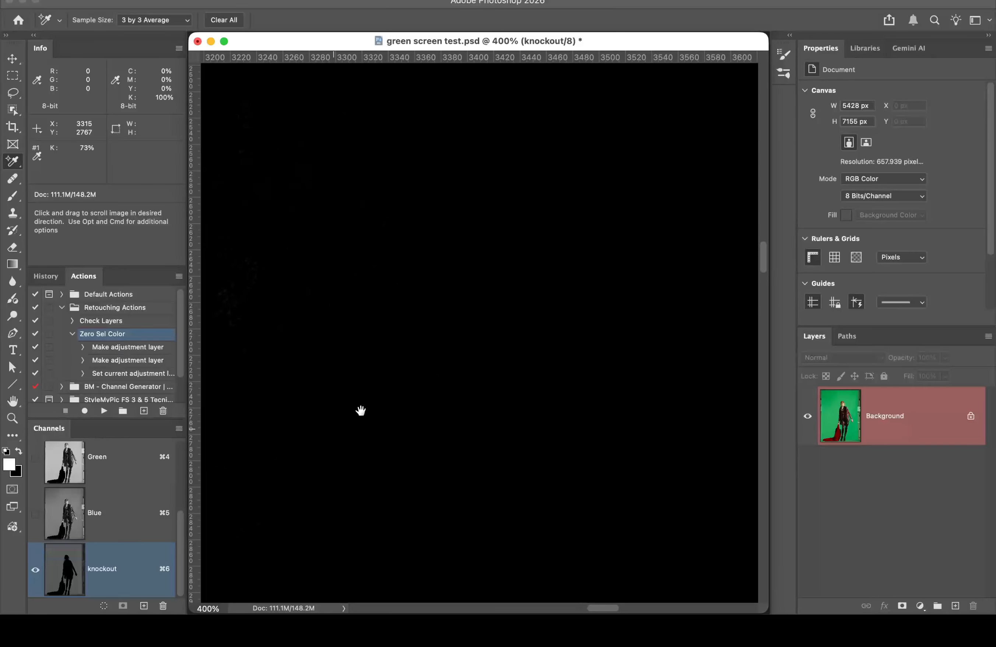
pyautogui.moveTo(498, 327)
pyautogui.mouseDown()
pyautogui.moveTo(331, 601)
pyautogui.moveTo(262, 480)
pyautogui.mouseUp()
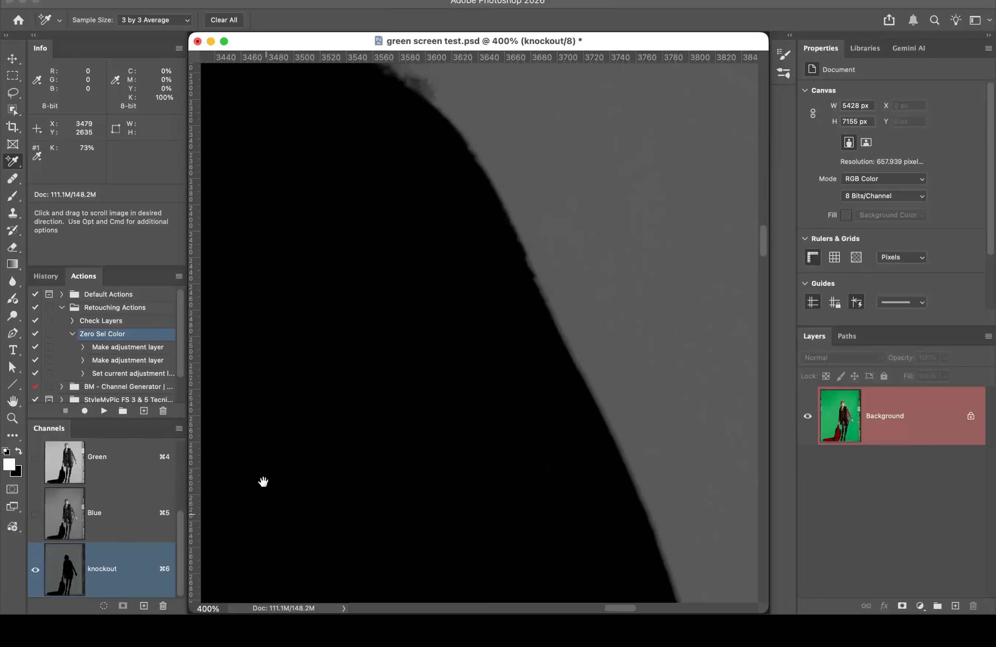
# Step: Examine the edge of the woman's shoulder and arm in the knockout channel at 400%, down to the gap beside her torso
pyautogui.moveTo(383, 561); pyautogui.dragTo(343, 301)
pyautogui.moveTo(383, 426); pyautogui.dragTo(383, 280)
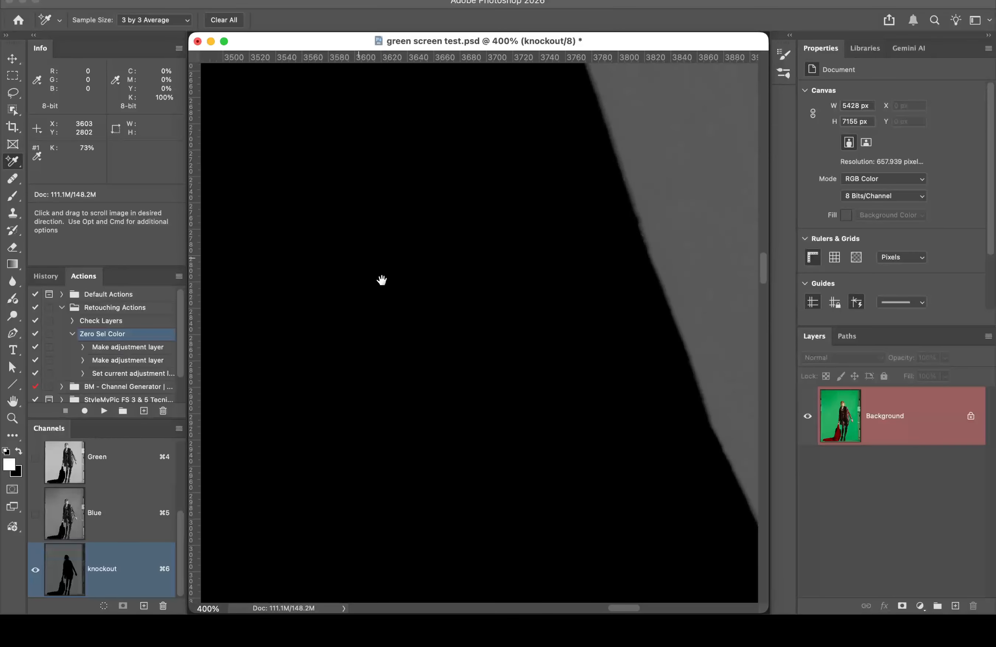
pyautogui.moveTo(453, 405)
pyautogui.mouseDown()
pyautogui.moveTo(418, 278)
pyautogui.moveTo(386, 230)
pyautogui.mouseUp()
pyautogui.moveTo(462, 342); pyautogui.dragTo(355, 160)
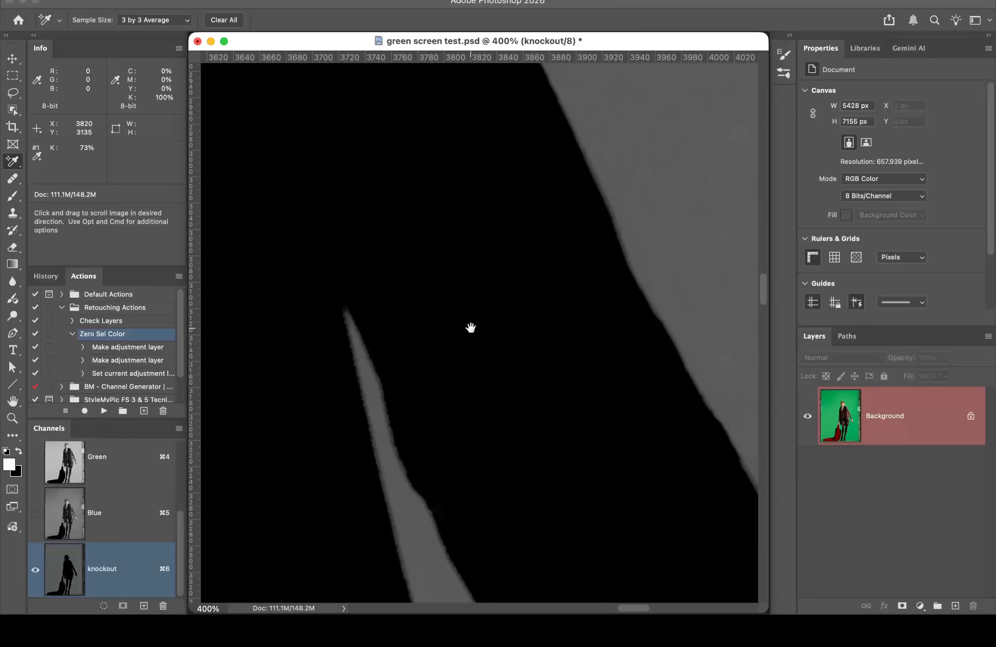
pyautogui.moveTo(469, 329); pyautogui.dragTo(378, 122)
pyautogui.moveTo(450, 267); pyautogui.dragTo(423, 149)
pyautogui.moveTo(441, 201); pyautogui.dragTo(407, 103)
pyautogui.moveTo(393, 463); pyautogui.dragTo(270, 218)
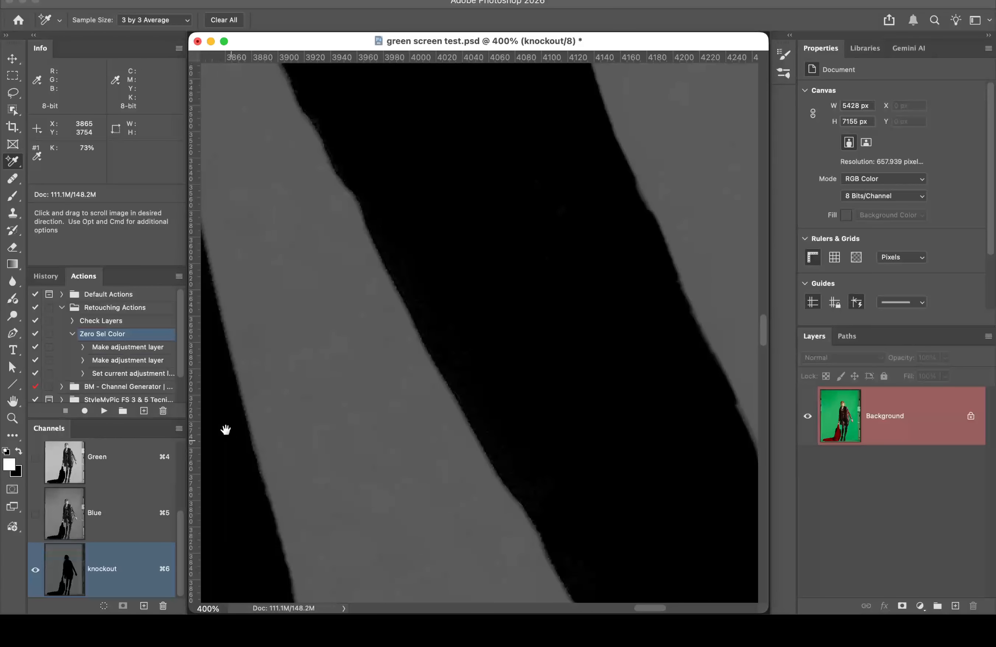
# Step: Inspect the dark interior of the torso in the knockout channel at 400%, and show the hips and bag at 100%
pyautogui.moveTo(225, 429); pyautogui.dragTo(578, 274)
pyautogui.moveTo(269, 257); pyautogui.dragTo(498, 320)
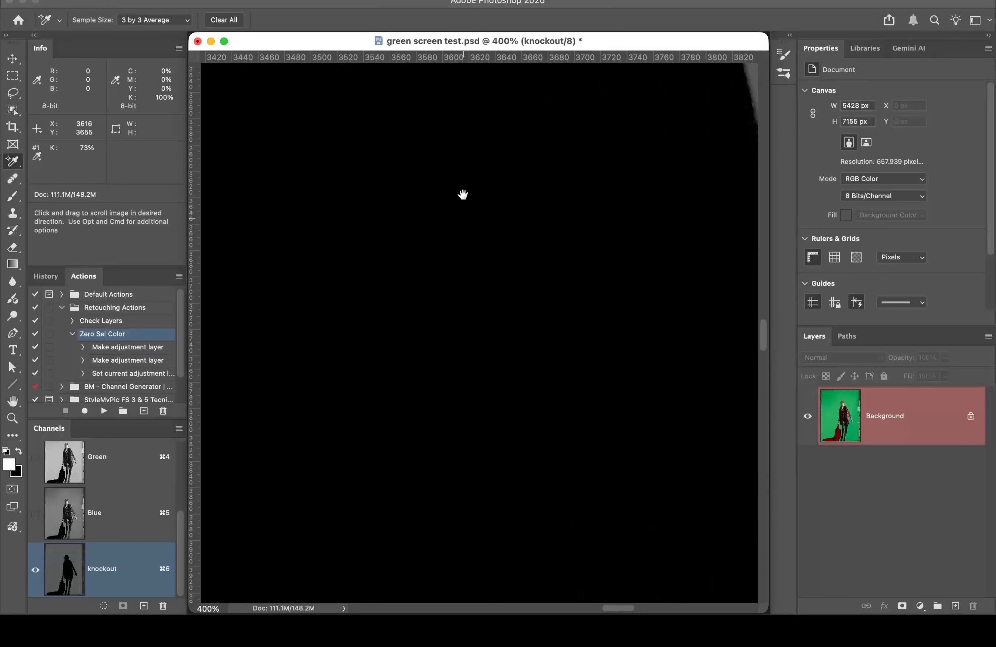
pyautogui.moveTo(463, 194); pyautogui.dragTo(491, 349)
pyautogui.moveTo(420, 336); pyautogui.dragTo(589, 468)
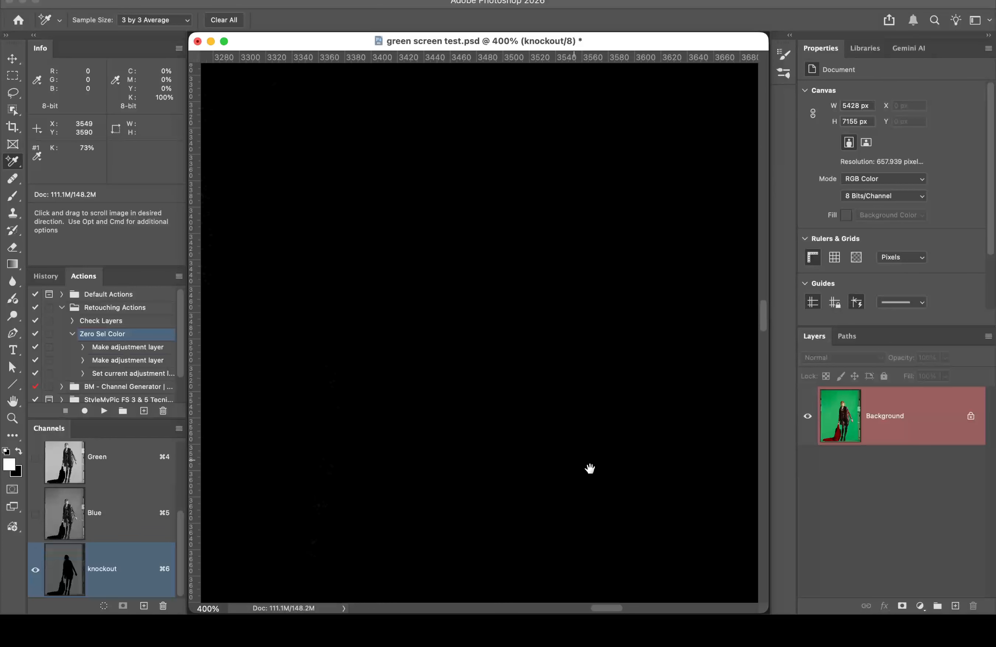
pyautogui.moveTo(450, 404); pyautogui.dragTo(578, 525)
pyautogui.moveTo(493, 409); pyautogui.dragTo(652, 414)
pyautogui.keyDown('alt'); pyautogui.keyDown('super'); pyautogui.click(514, 375); pyautogui.keyUp('super'); pyautogui.keyUp('alt')
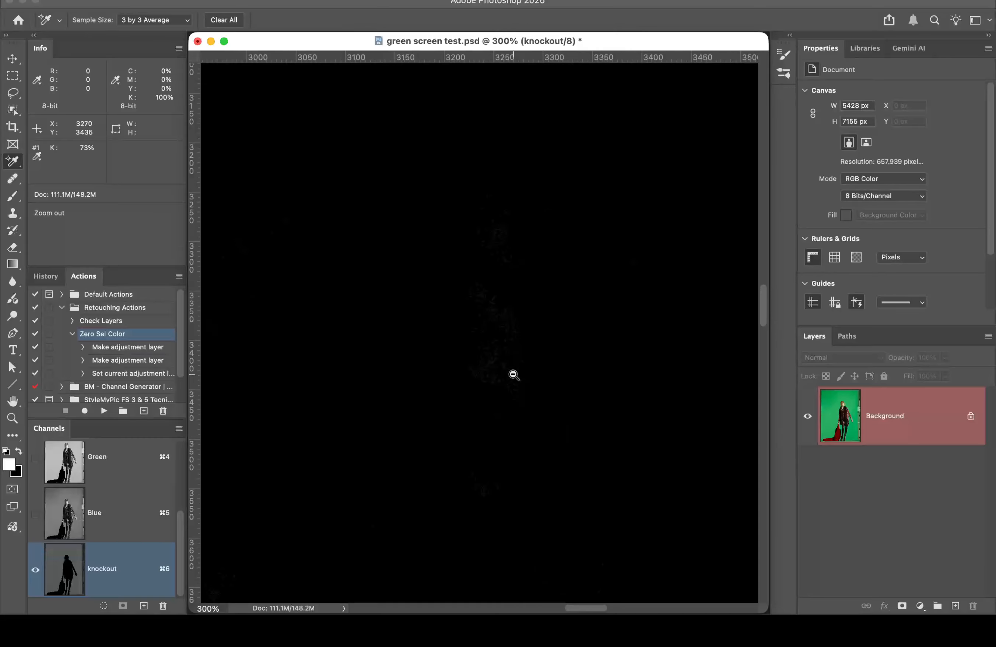
pyautogui.keyDown('alt'); pyautogui.keyDown('super'); pyautogui.click(514, 377); pyautogui.keyUp('super'); pyautogui.keyUp('alt')
pyautogui.keyDown('alt'); pyautogui.keyDown('super'); pyautogui.click(430, 338); pyautogui.keyUp('super'); pyautogui.keyUp('alt')
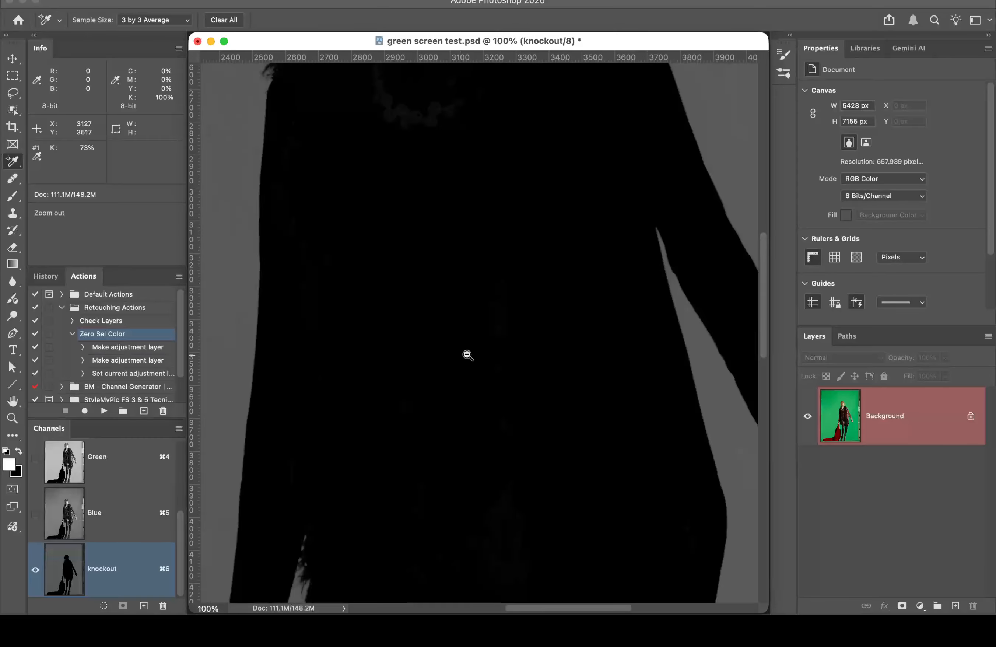
pyautogui.moveTo(525, 485); pyautogui.dragTo(514, 266)
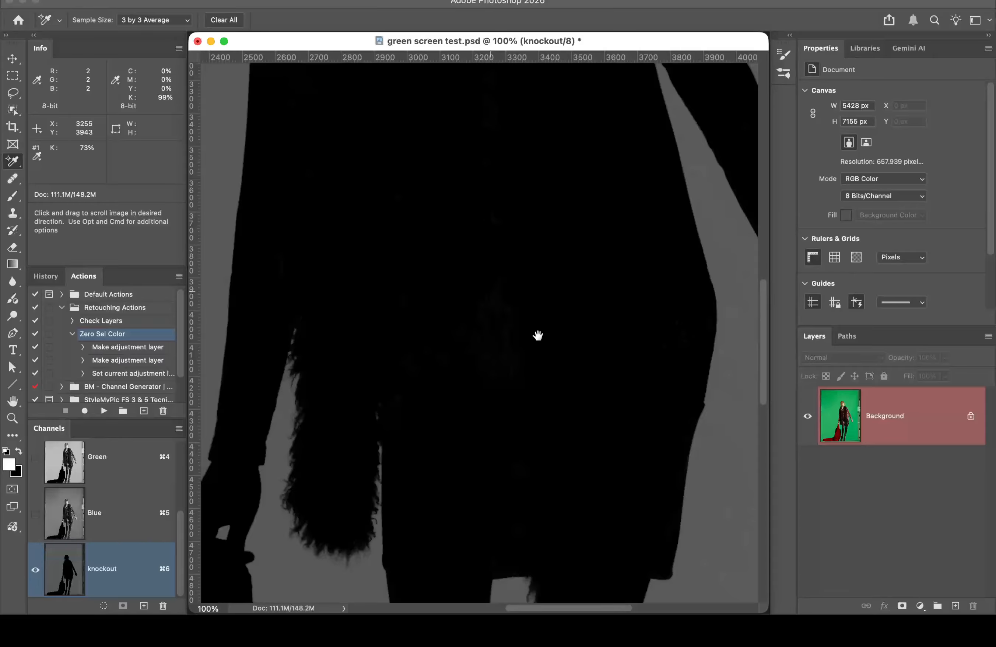
# Step: Check the faint gray specks at the woman's hips and waist in the knockout channel at 300% magnification
pyautogui.keyDown('super'); pyautogui.click(500, 323); pyautogui.keyUp('super')
pyautogui.keyDown('super'); pyautogui.click(486, 332); pyautogui.keyUp('super')
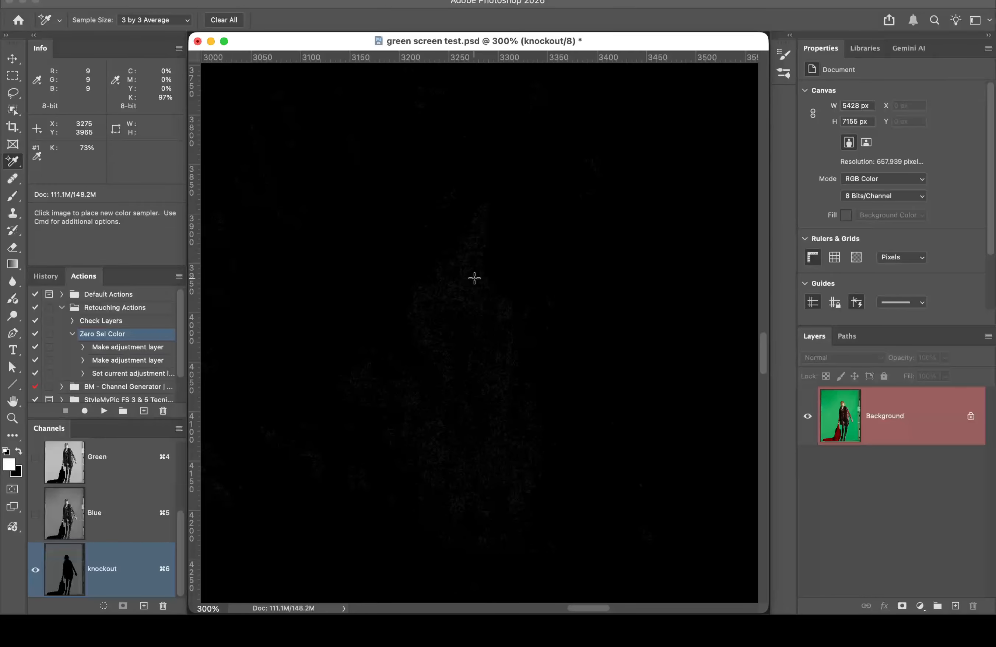
pyautogui.press('space')
pyautogui.moveTo(467, 276); pyautogui.dragTo(537, 464)
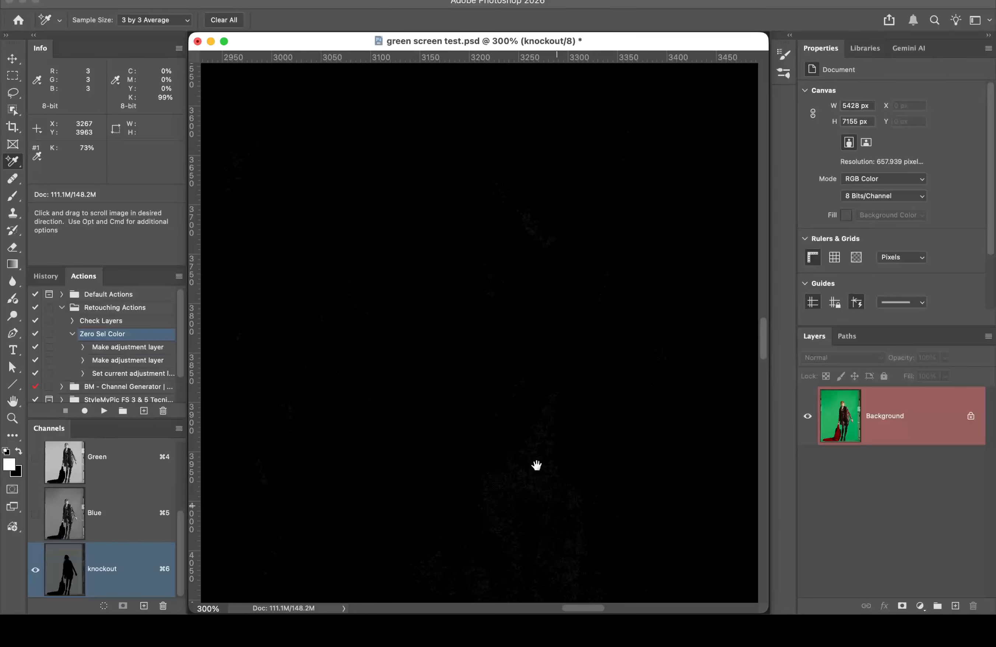
pyautogui.keyDown('alt'); pyautogui.click(508, 430); pyautogui.keyUp('alt')
pyautogui.keyDown('alt'); pyautogui.click(491, 416); pyautogui.keyUp('alt')
pyautogui.press('space')
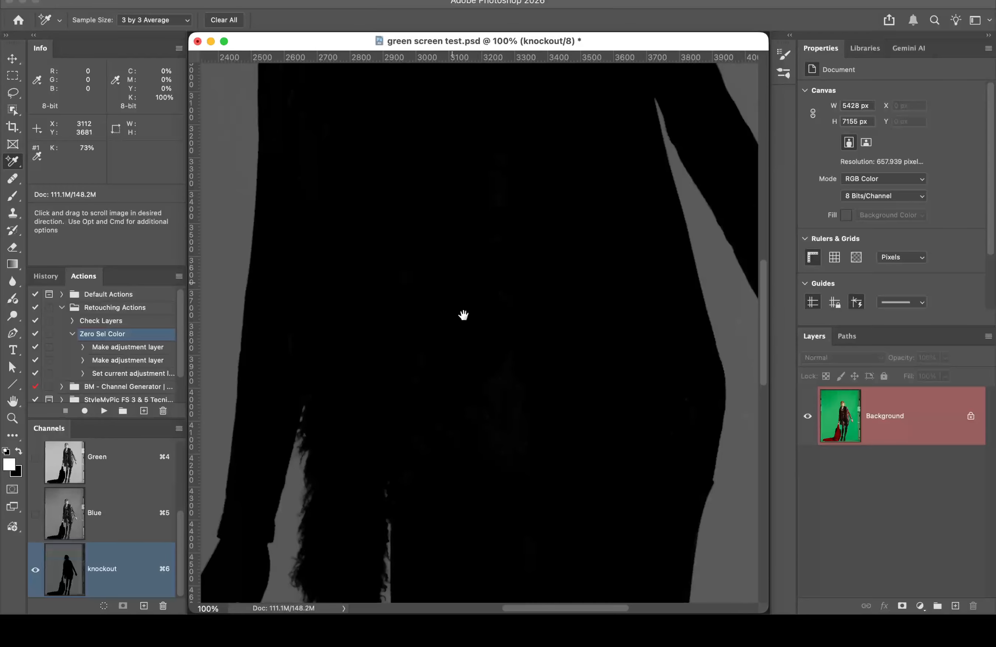
pyautogui.moveTo(463, 316); pyautogui.dragTo(521, 539)
# Step: Place a second color sampler on a necklace bead in the knockout channel at 300% magnification
pyautogui.keyDown('super'); pyautogui.click(466, 239); pyautogui.keyUp('super')
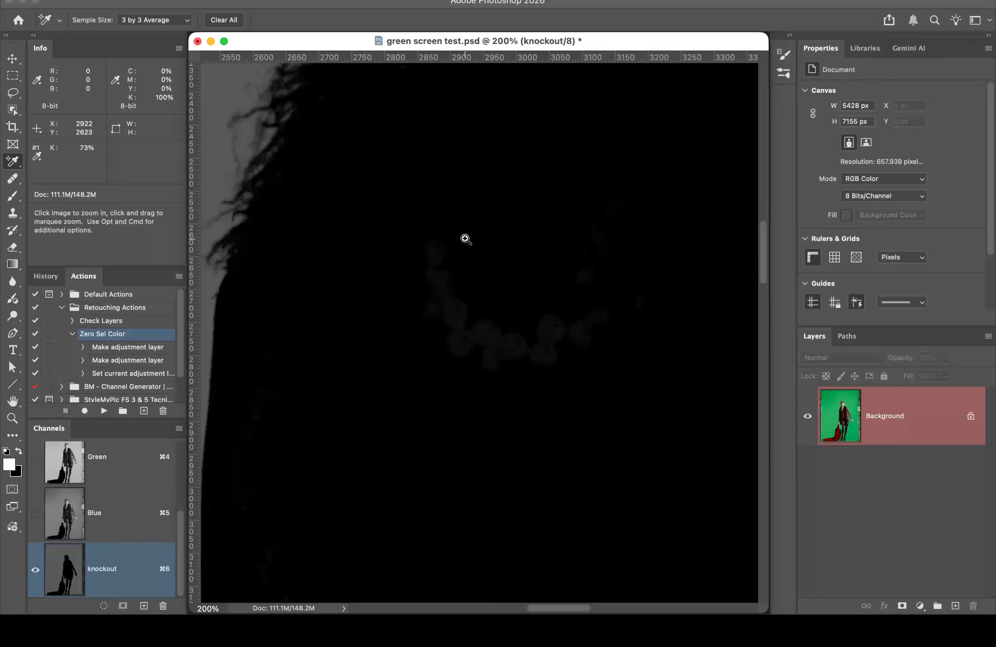
pyautogui.keyDown('super'); pyautogui.click(466, 240); pyautogui.keyUp('super')
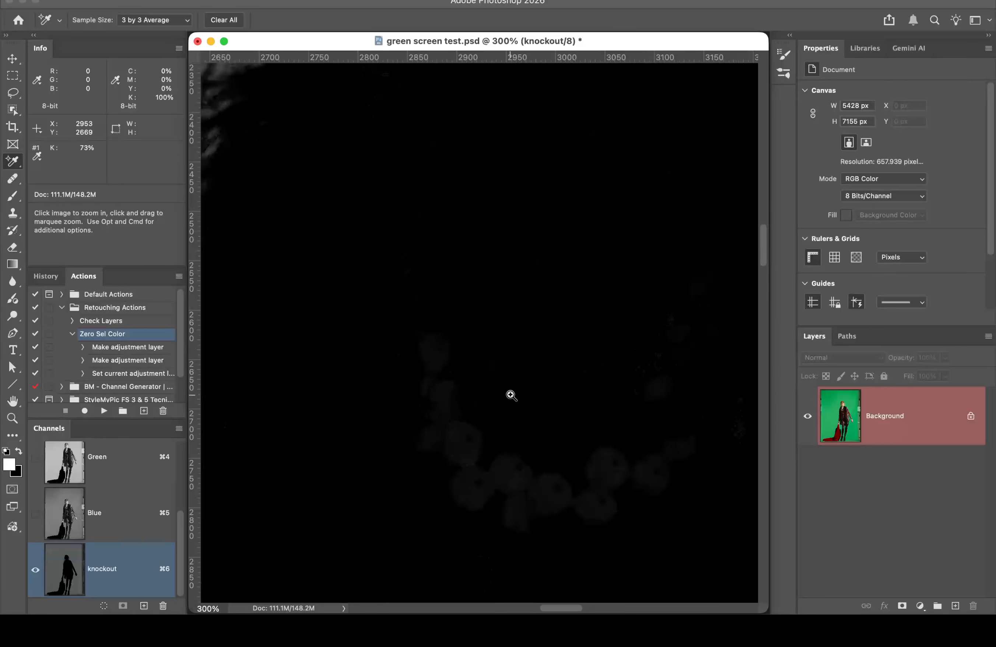
pyautogui.click(469, 458)
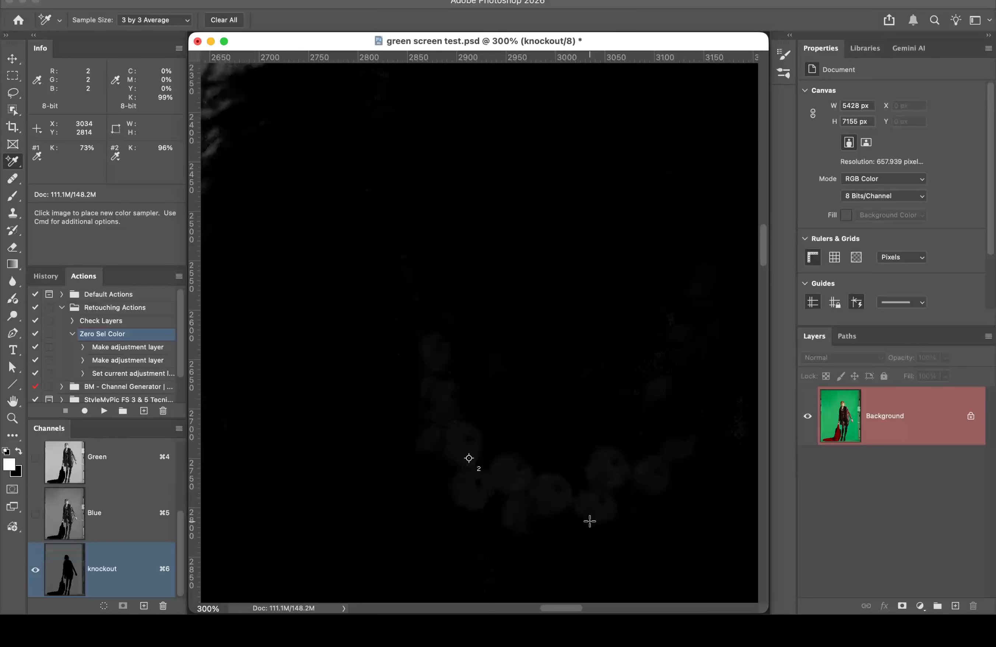
# Step: Set the readouts of color samplers 1 and 2 to RGB Color
pyautogui.click(36, 158)
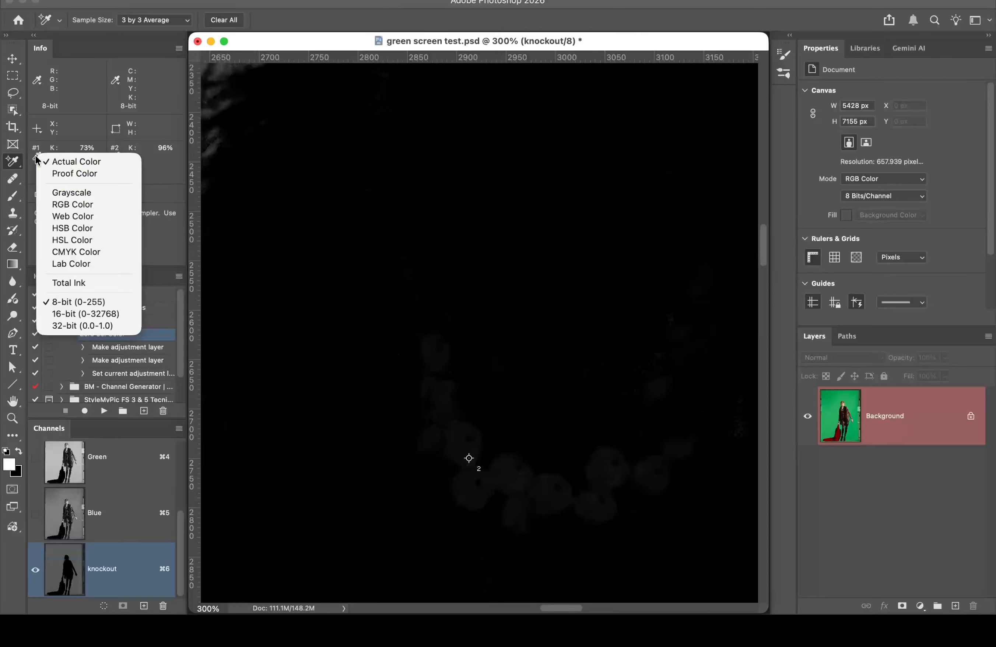
pyautogui.click(94, 204)
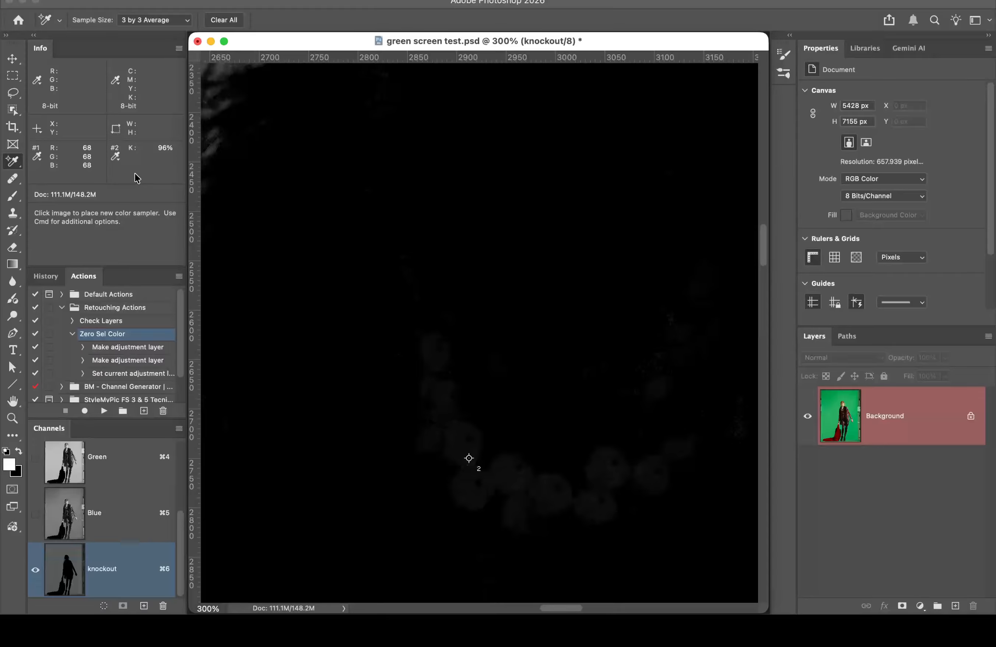
pyautogui.click(116, 156)
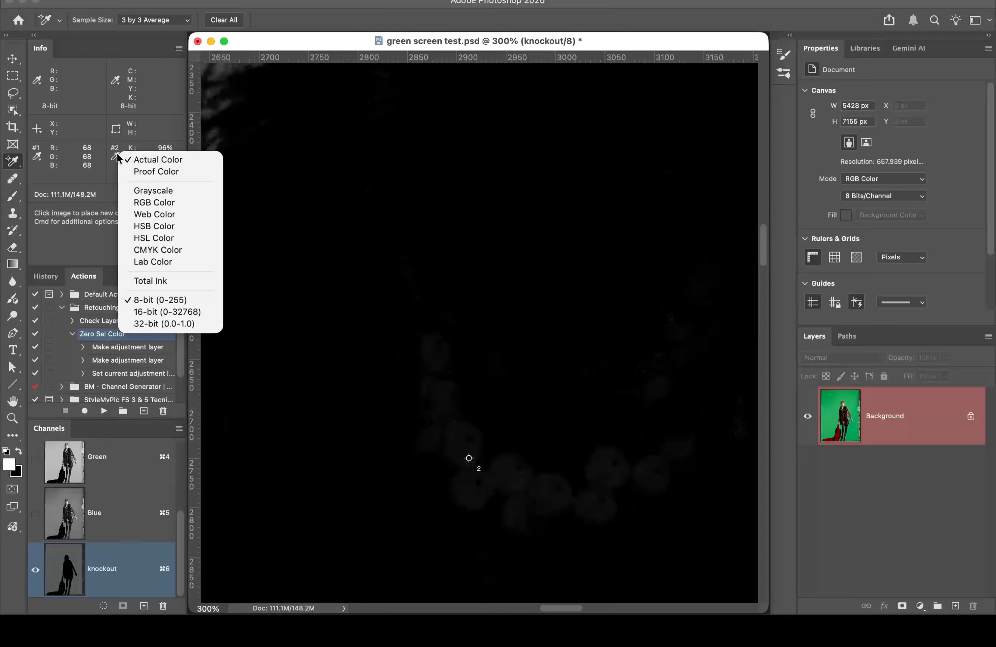
pyautogui.click(167, 202)
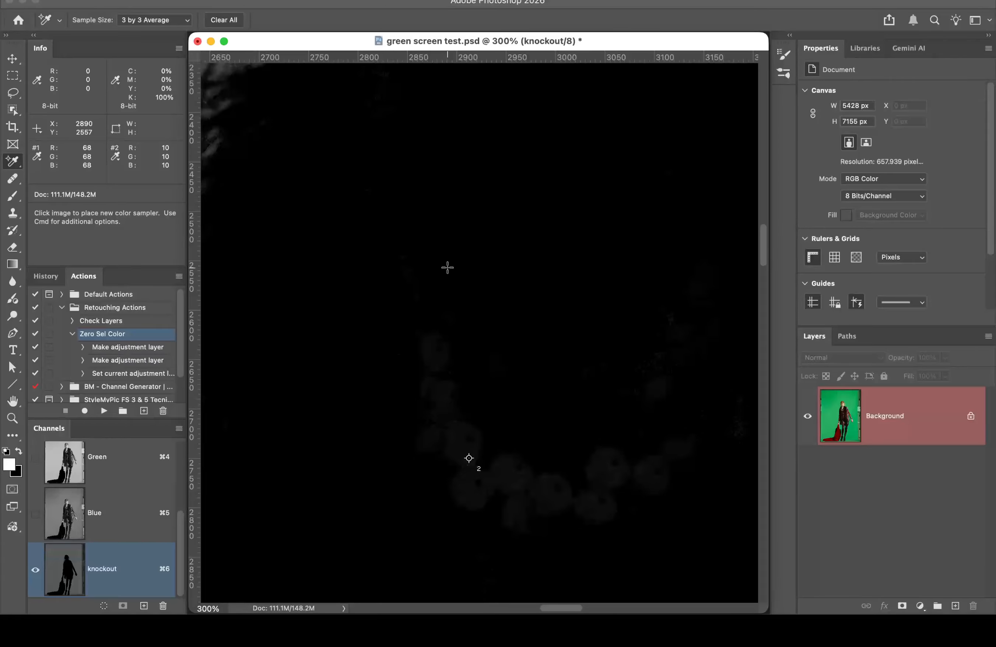
# Step: Start a Levels adjustment on the knockout channel and set the white input level to 68
pyautogui.press('super+l')
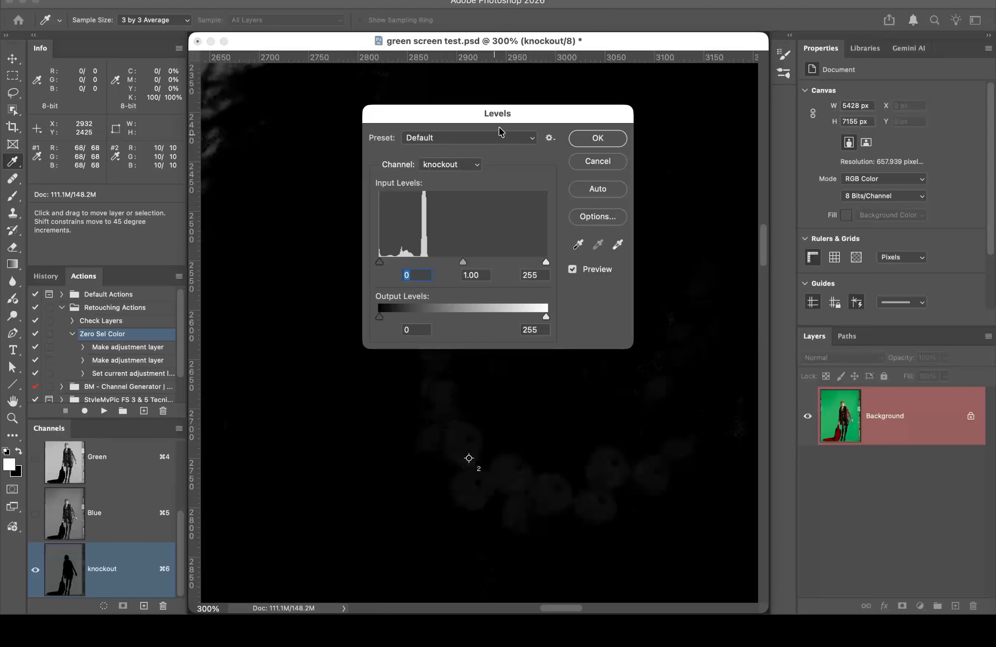
pyautogui.moveTo(526, 116); pyautogui.dragTo(789, 65)
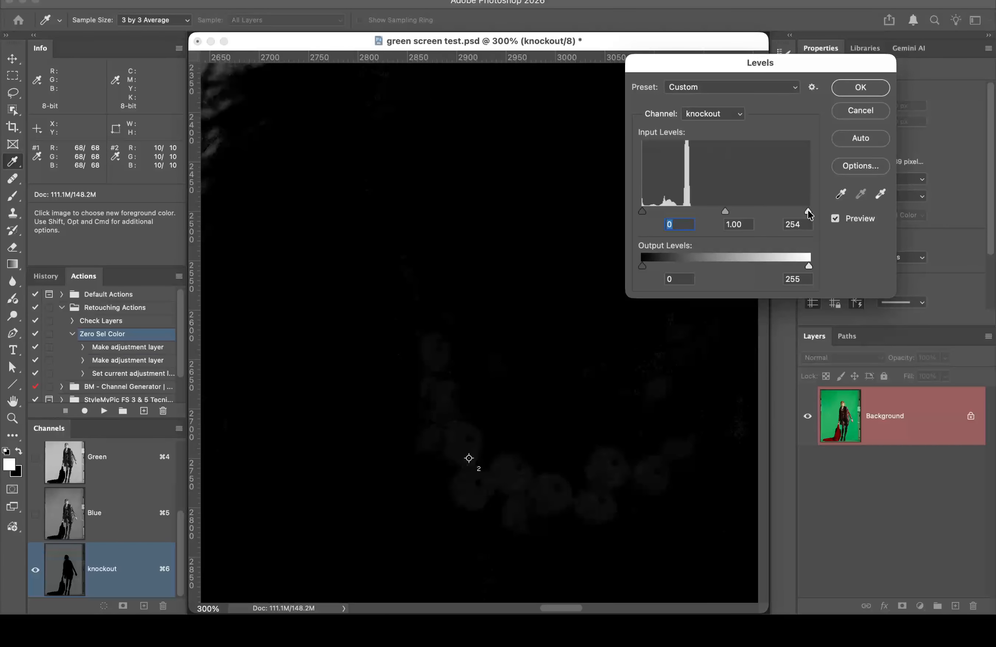
pyautogui.moveTo(808, 211); pyautogui.dragTo(686, 204)
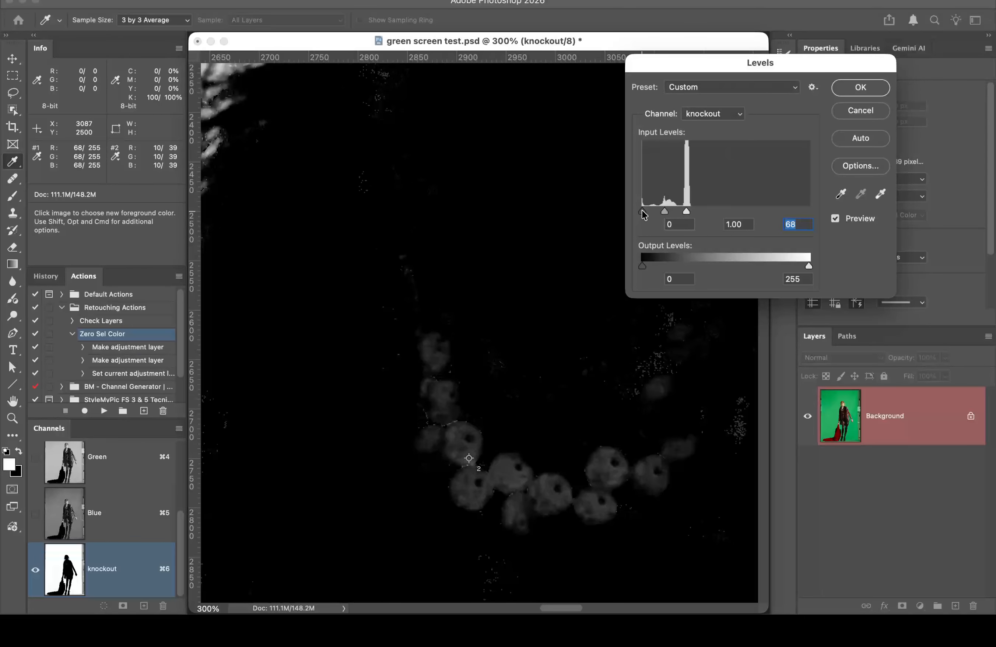
# Step: Set the black input level to 11 in the knockout channel's Levels adjustment
pyautogui.moveTo(642, 211); pyautogui.dragTo(647, 210)
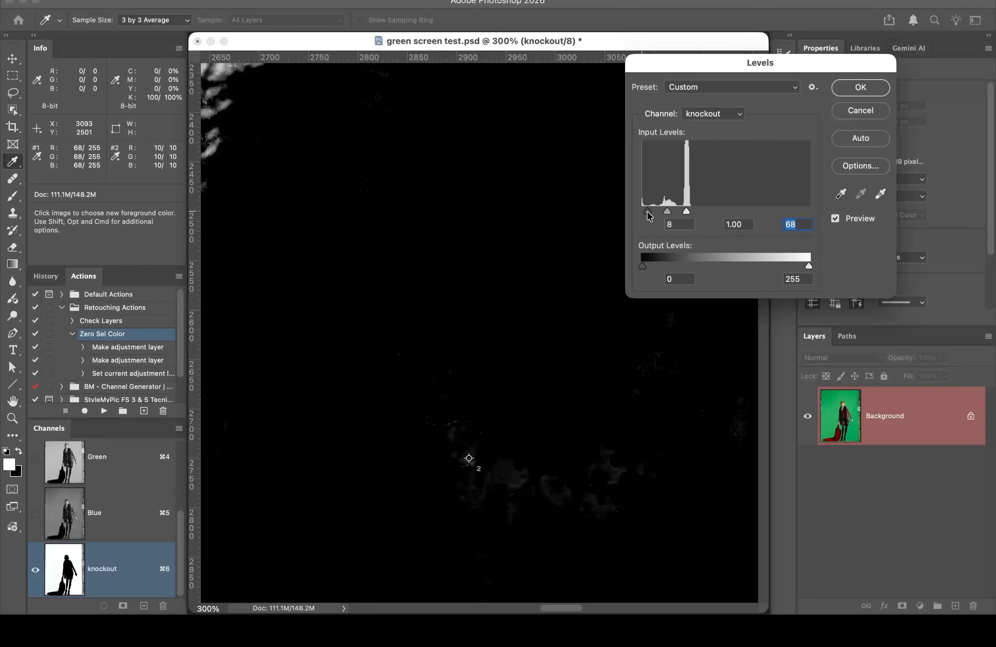
pyautogui.moveTo(647, 211); pyautogui.dragTo(648, 212)
pyautogui.click(649, 212)
pyautogui.press('Up')
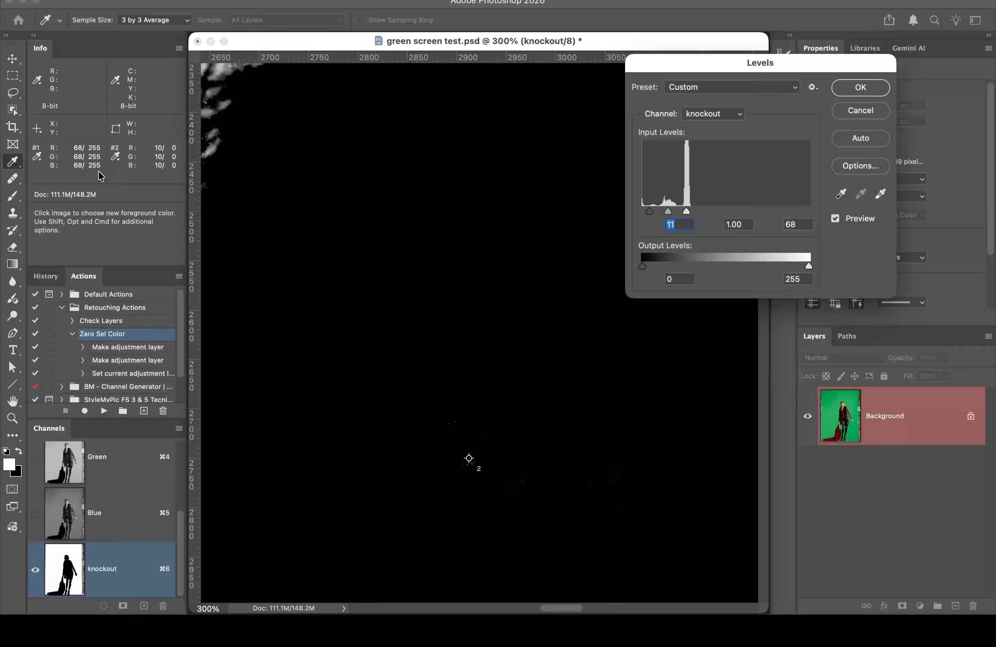
# Step: Compare the hair strands beside the neck at 300% with the Levels preview off and on, leaving the preview enabled
pyautogui.press('super+alt')
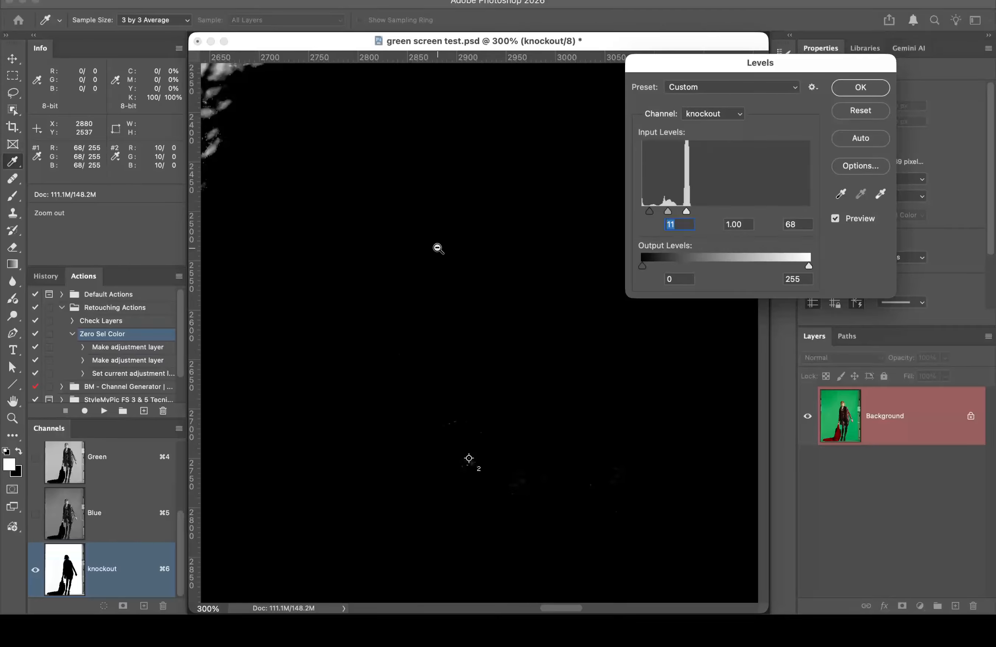
pyautogui.keyDown('alt'); pyautogui.keyDown('super'); pyautogui.click(438, 247); pyautogui.keyUp('super'); pyautogui.keyUp('alt')
pyautogui.keyDown('alt'); pyautogui.keyDown('super'); pyautogui.click(489, 242); pyautogui.keyUp('super'); pyautogui.keyUp('alt')
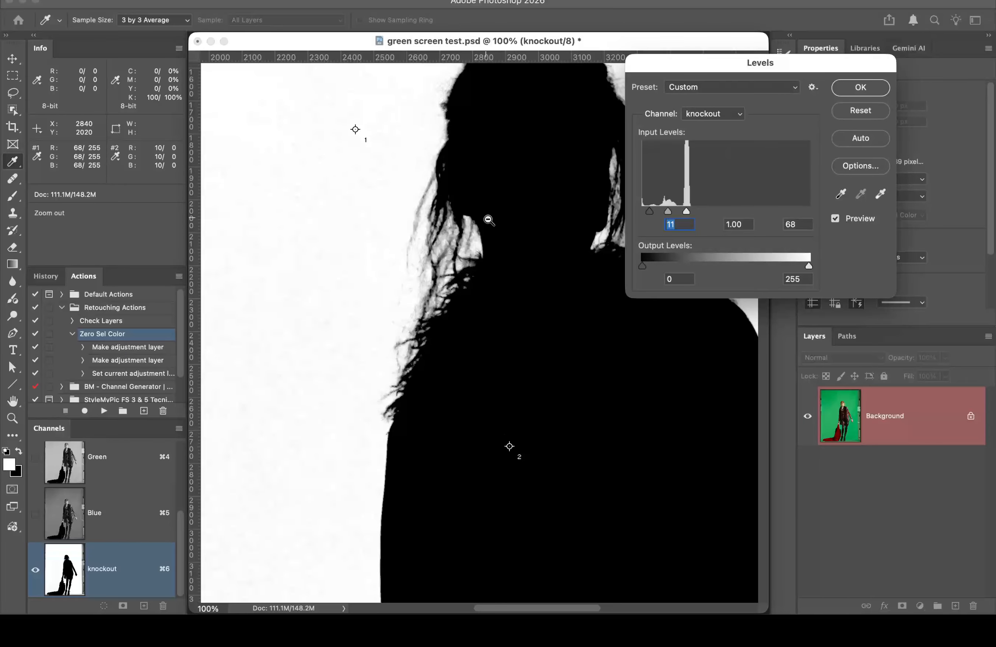
pyautogui.keyDown('super'); pyautogui.click(454, 216); pyautogui.keyUp('super')
pyautogui.keyDown('super'); pyautogui.click(483, 395); pyautogui.keyUp('super')
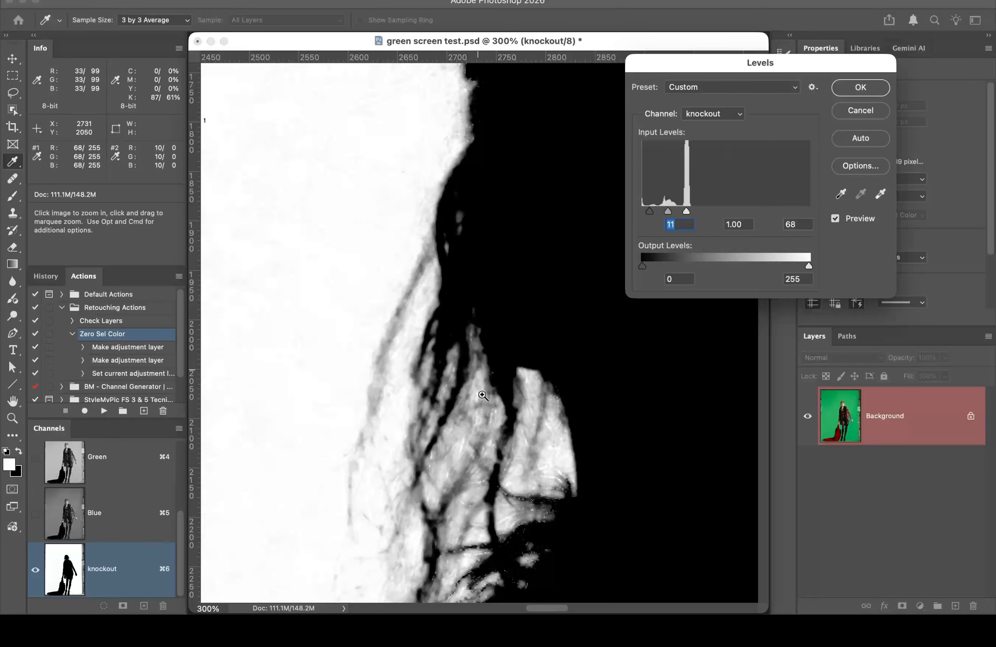
pyautogui.moveTo(509, 305); pyautogui.dragTo(442, 262)
pyautogui.moveTo(401, 227); pyautogui.dragTo(403, 228)
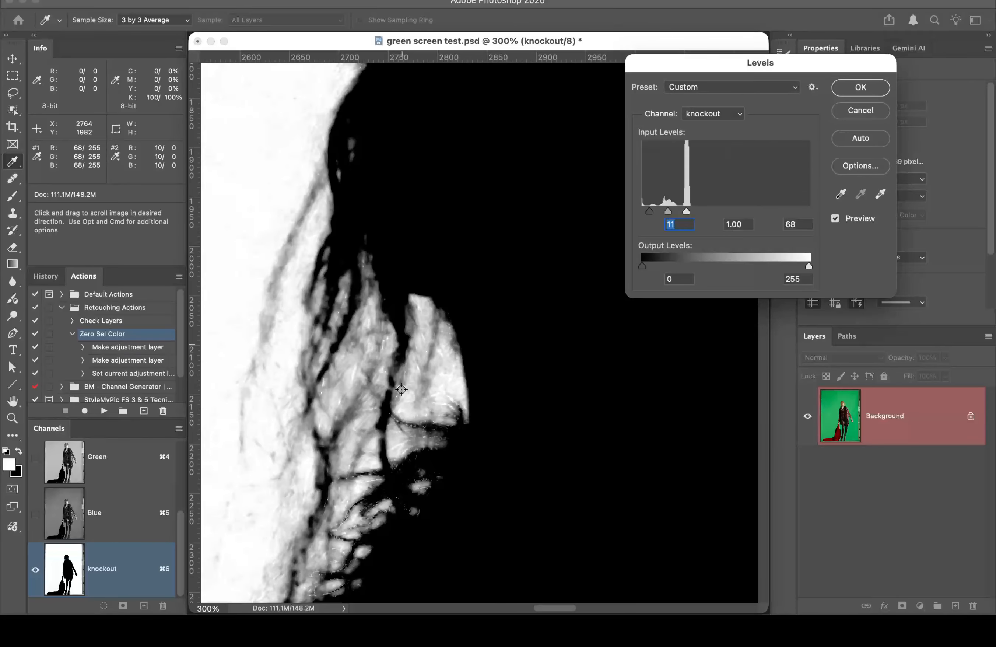
pyautogui.click(836, 219)
pyautogui.click(836, 219)
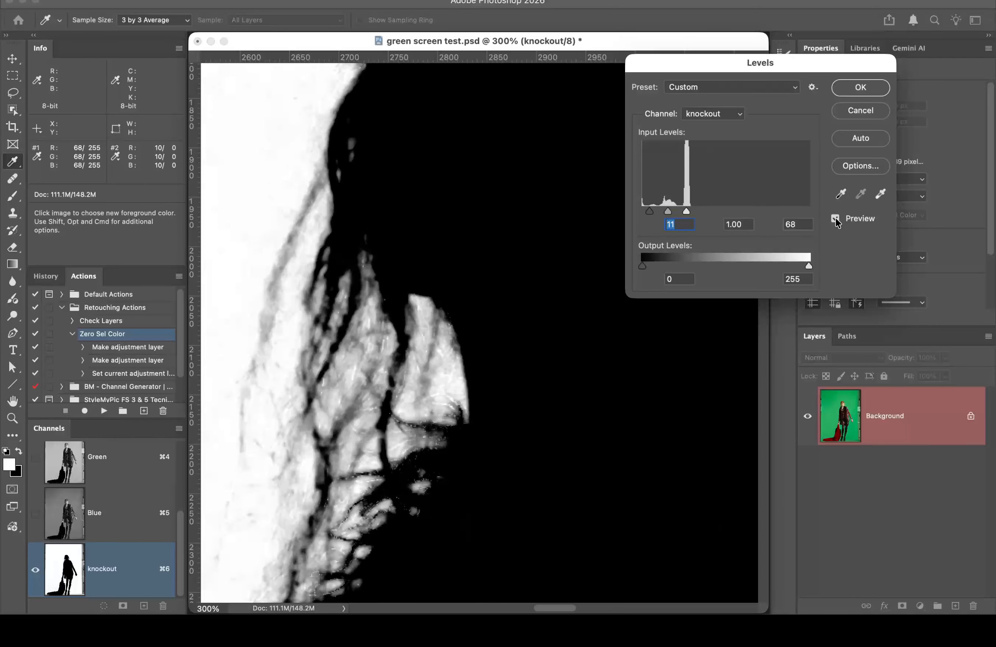
pyautogui.click(836, 219)
pyautogui.click(836, 219)
pyautogui.click(836, 219)
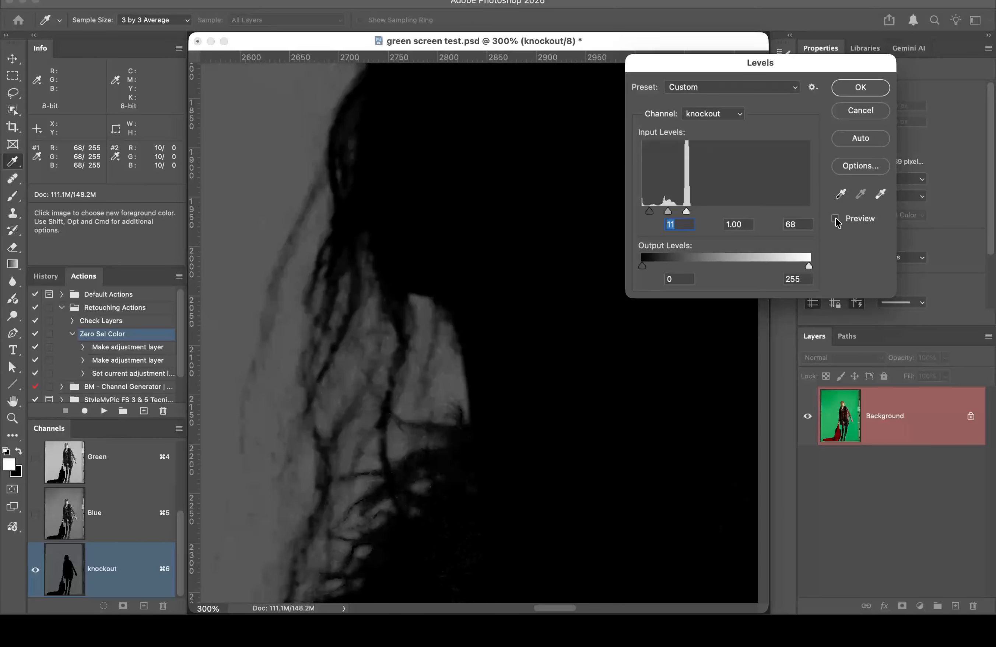
pyautogui.click(836, 219)
pyautogui.click(836, 219)
pyautogui.click(836, 219)
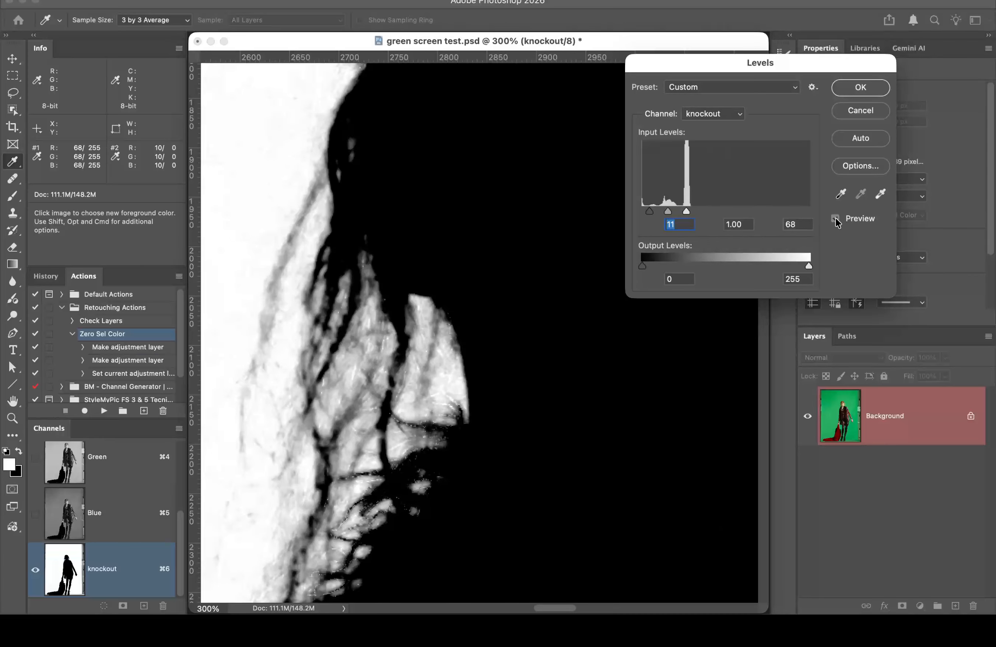
pyautogui.click(836, 219)
pyautogui.click(836, 220)
pyautogui.click(836, 220)
pyautogui.click(836, 221)
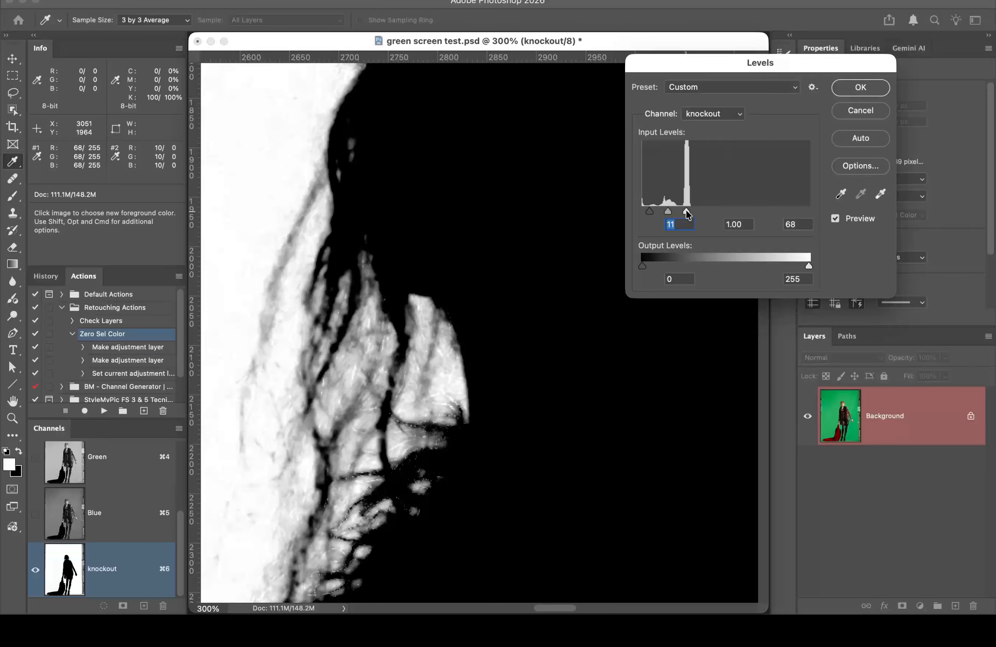
# Step: Try a white input level of 75 in the Levels adjustment and bring it back to 68
pyautogui.moveTo(686, 210); pyautogui.dragTo(691, 210)
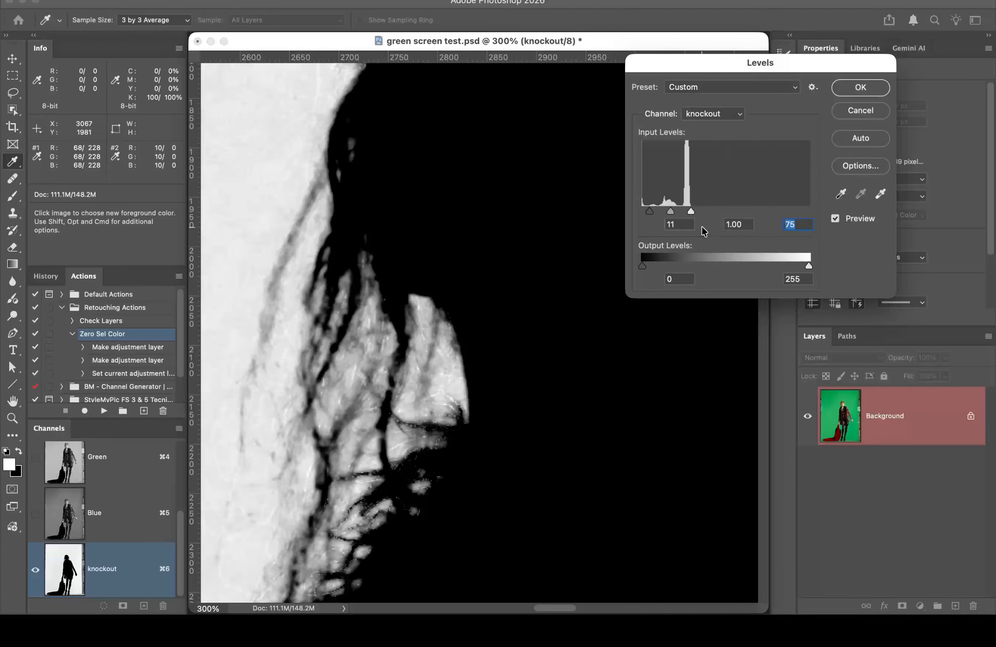
pyautogui.press('Down')
pyautogui.press('Down')
pyautogui.press('Down')
pyautogui.press('Down')
pyautogui.press('Down')
pyautogui.press('Down')
pyautogui.press('Down')
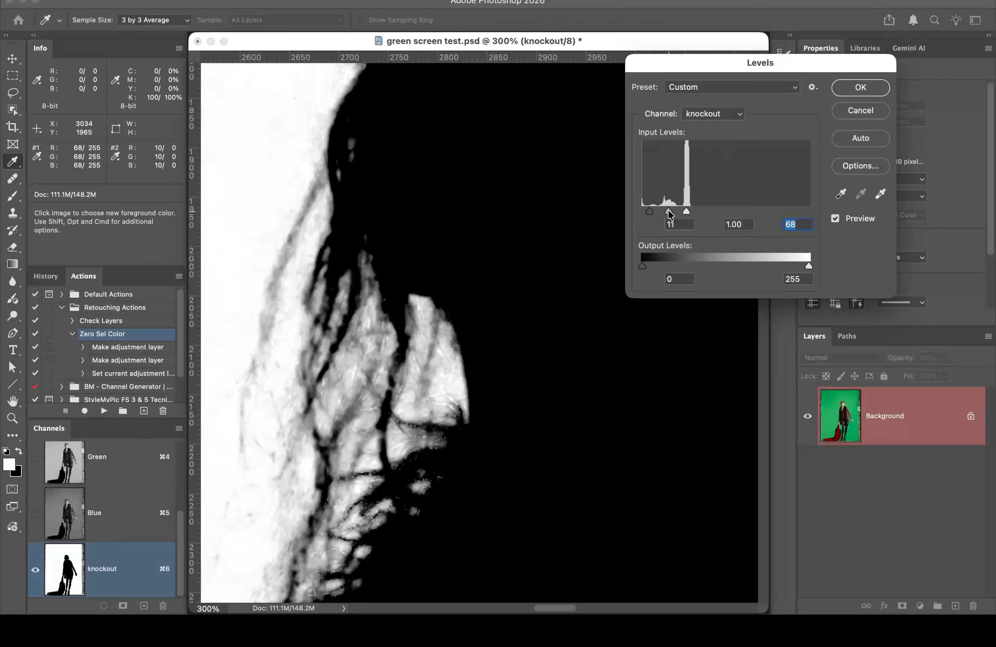
# Step: Set the midtone input level to 0.85 in the knockout channel's Levels adjustment
pyautogui.moveTo(668, 211); pyautogui.dragTo(664, 212)
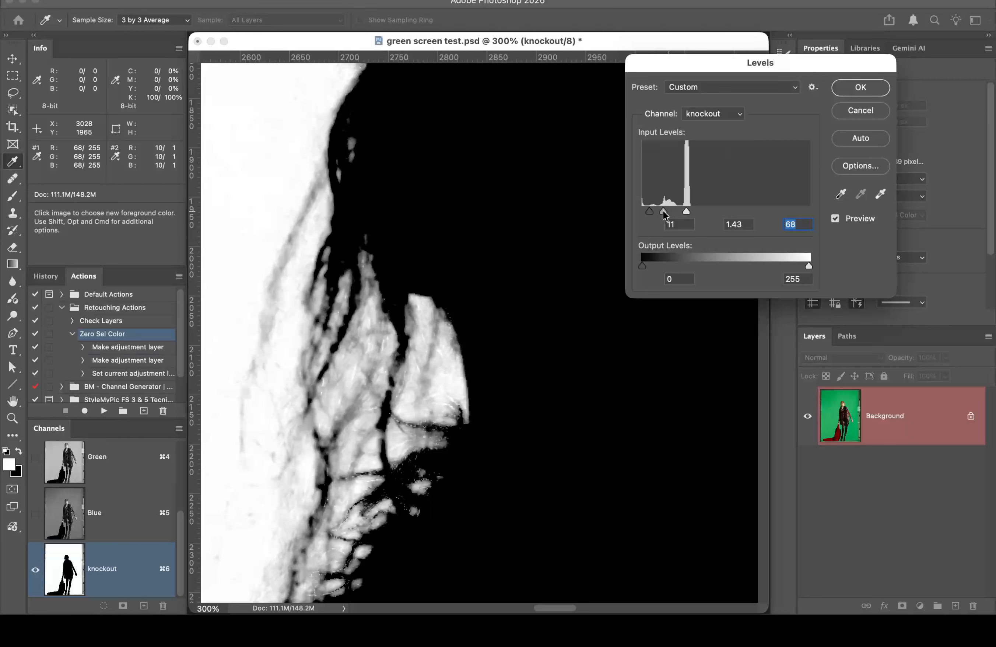
pyautogui.moveTo(663, 211); pyautogui.dragTo(670, 215)
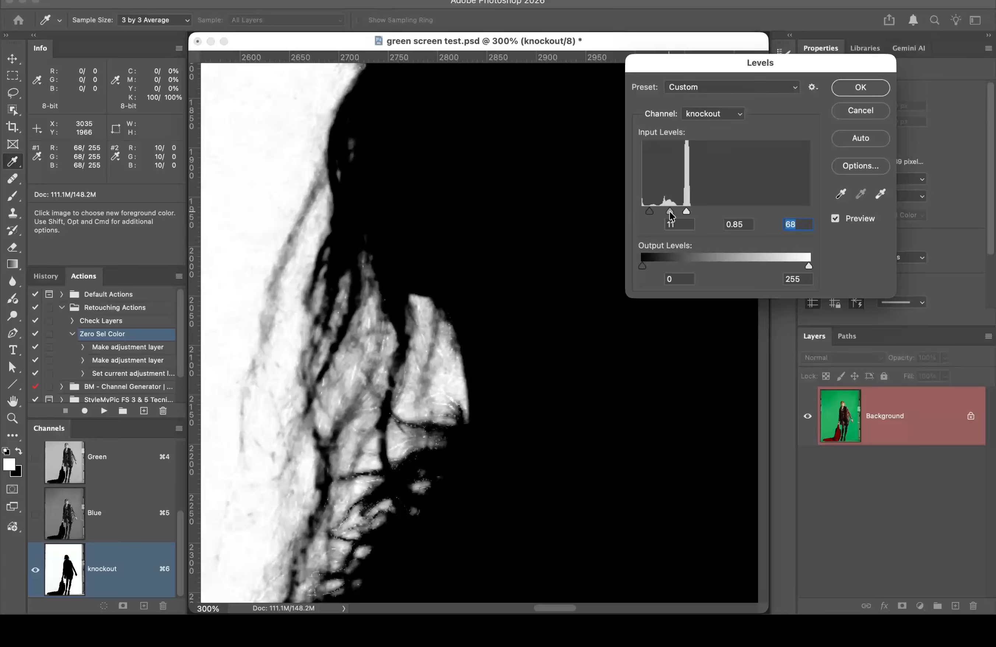
pyautogui.moveTo(669, 215); pyautogui.dragTo(671, 215)
pyautogui.click(670, 216)
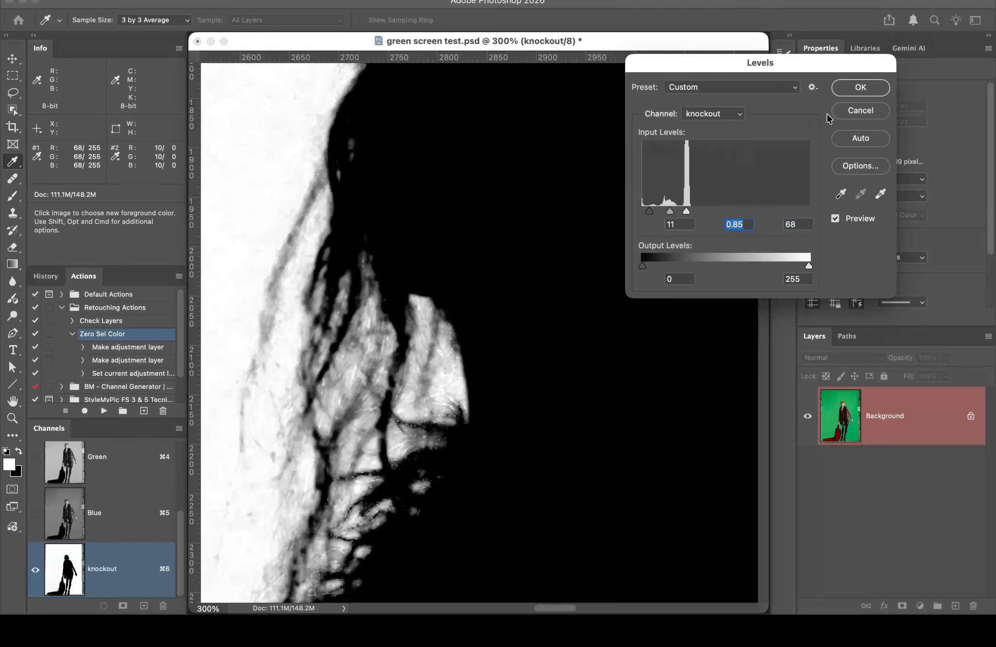
# Step: Compare the hair edge on the crown of the head at 200% with the Levels preview off and on, leaving the preview enabled
pyautogui.keyDown('alt'); pyautogui.click(471, 337); pyautogui.keyUp('alt')
pyautogui.keyDown('alt'); pyautogui.click(533, 327); pyautogui.keyUp('alt')
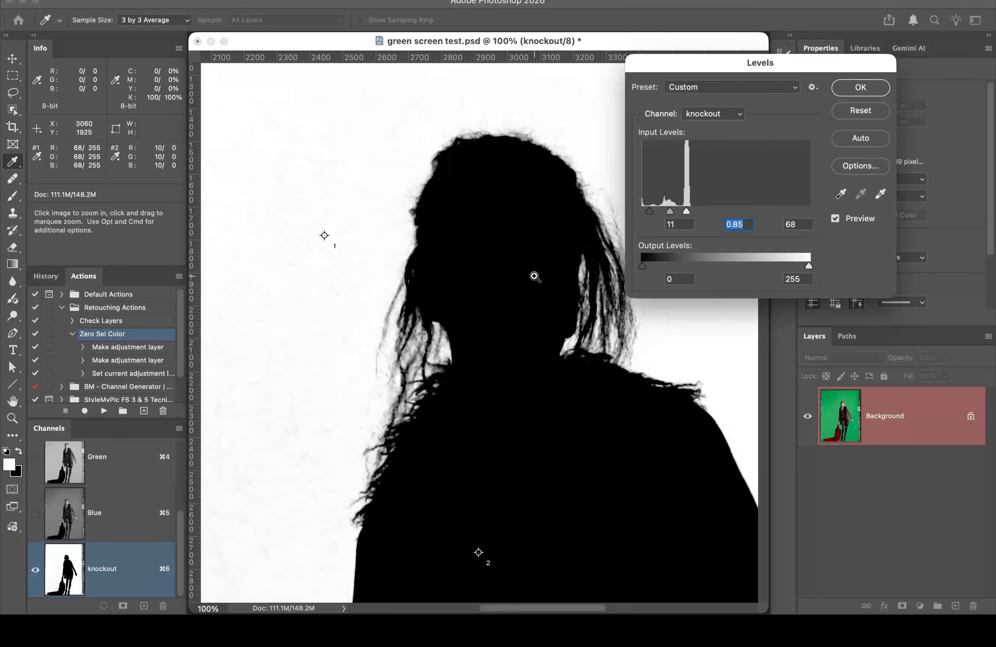
pyautogui.click(521, 168)
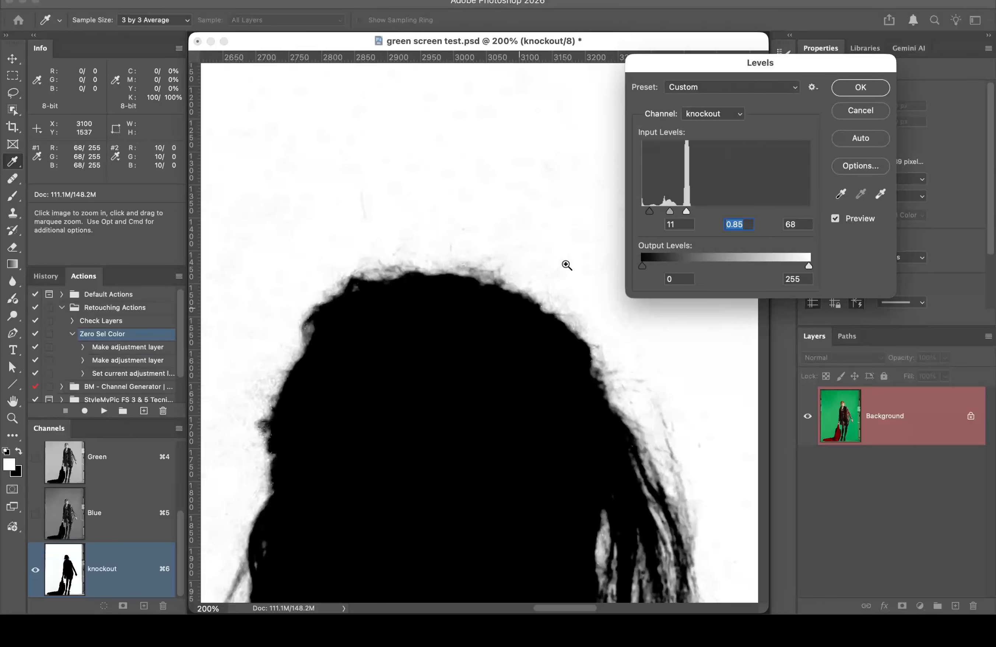
pyautogui.click(836, 219)
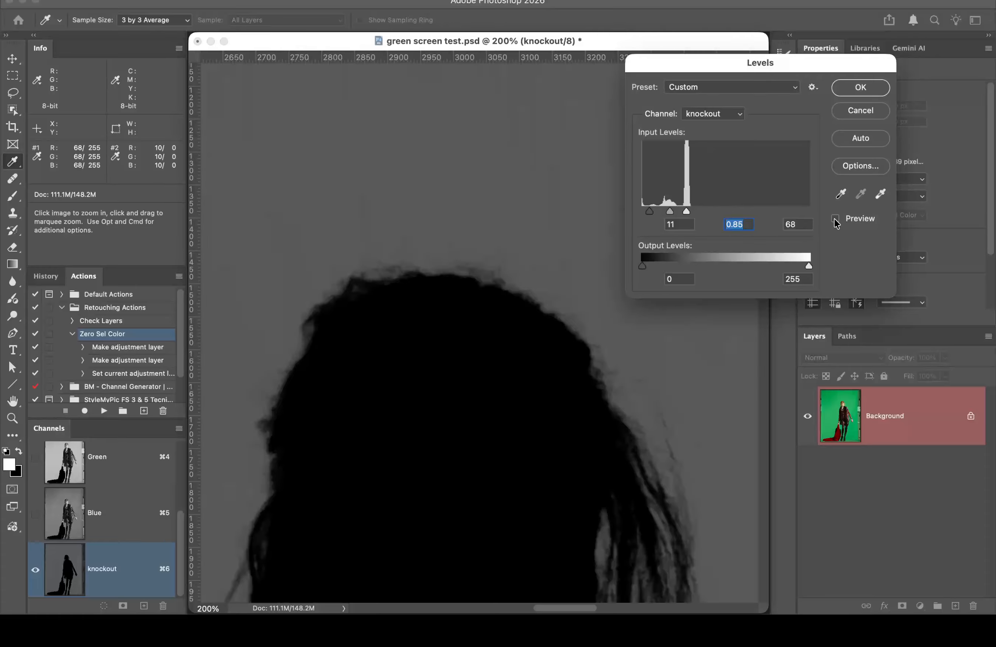
pyautogui.click(836, 219)
pyautogui.click(835, 219)
pyautogui.click(834, 219)
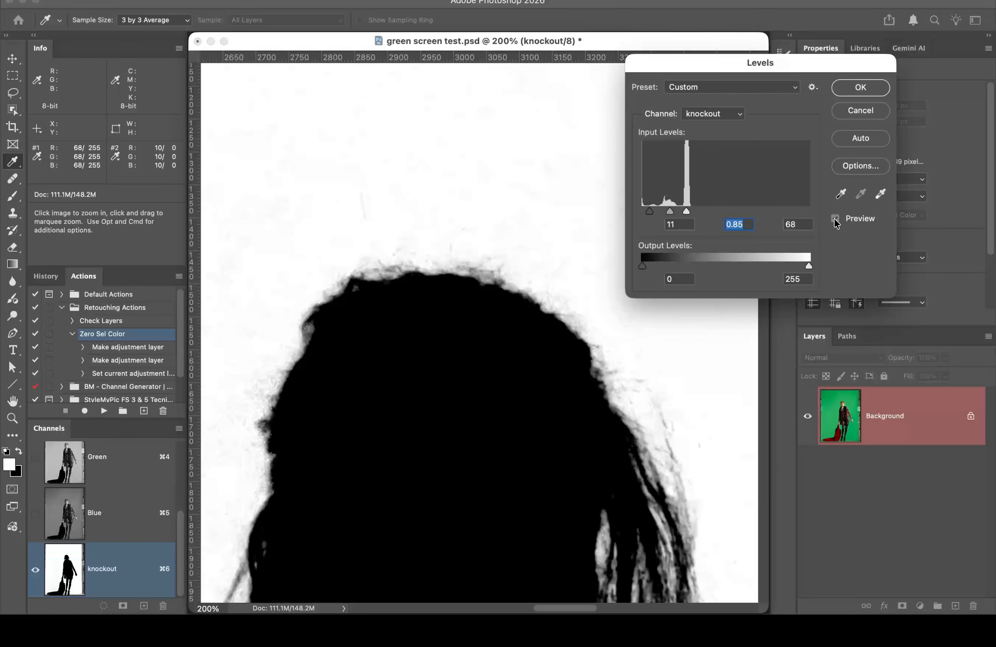
pyautogui.click(835, 219)
pyautogui.click(835, 219)
pyautogui.click(834, 218)
pyautogui.click(835, 219)
# Step: Compare the loose hair strands above the shoulder with the Levels preview off and on, and apply the Levels adjustment
pyautogui.moveTo(683, 434); pyautogui.dragTo(586, 242)
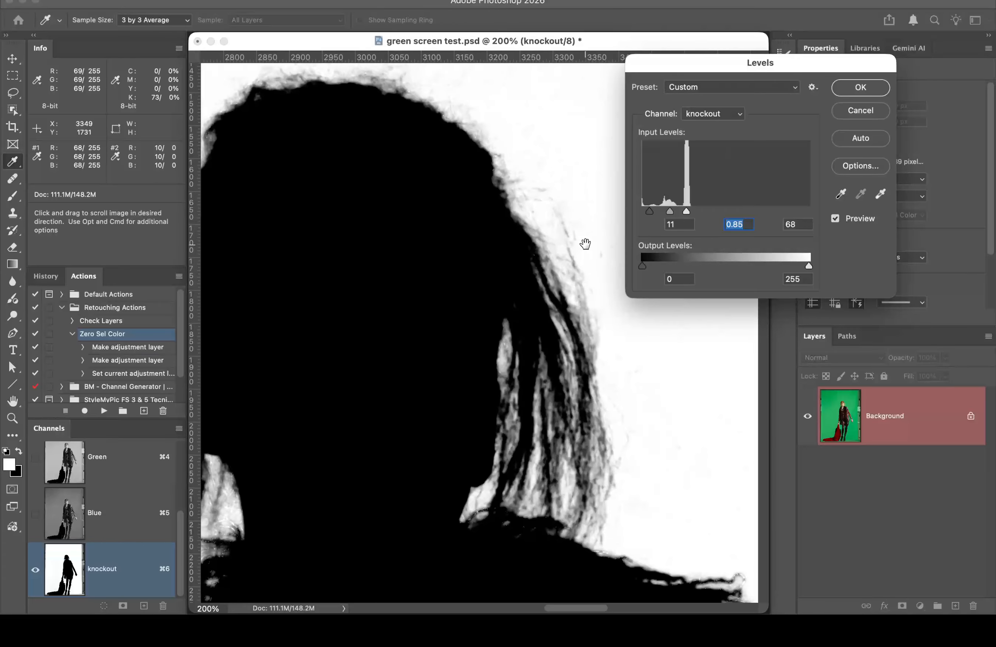
pyautogui.click(835, 219)
pyautogui.click(834, 219)
pyautogui.click(835, 219)
pyautogui.click(835, 219)
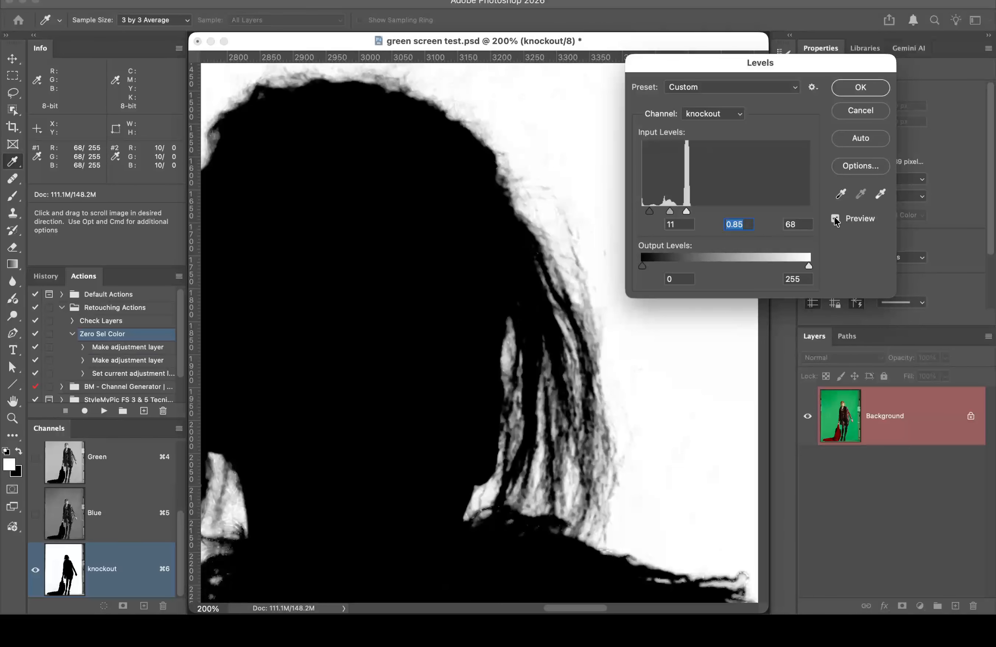
pyautogui.click(835, 218)
pyautogui.click(835, 218)
pyautogui.click(862, 90)
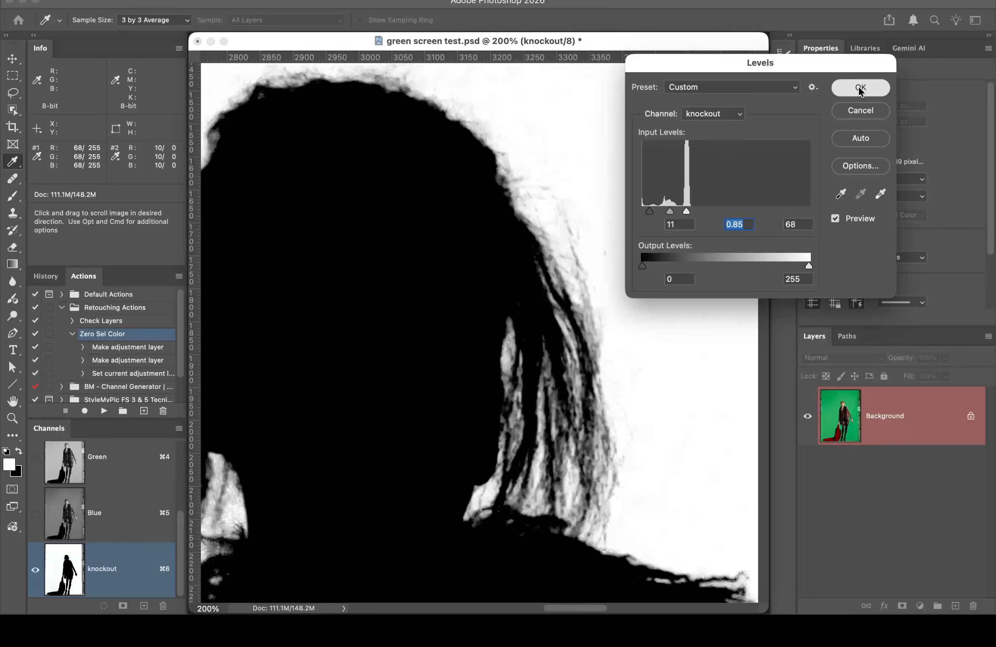
# Step: Place a third color sampler on the white background between the lower legs and set its readout to RGB Color
pyautogui.doubleClick(12, 401)
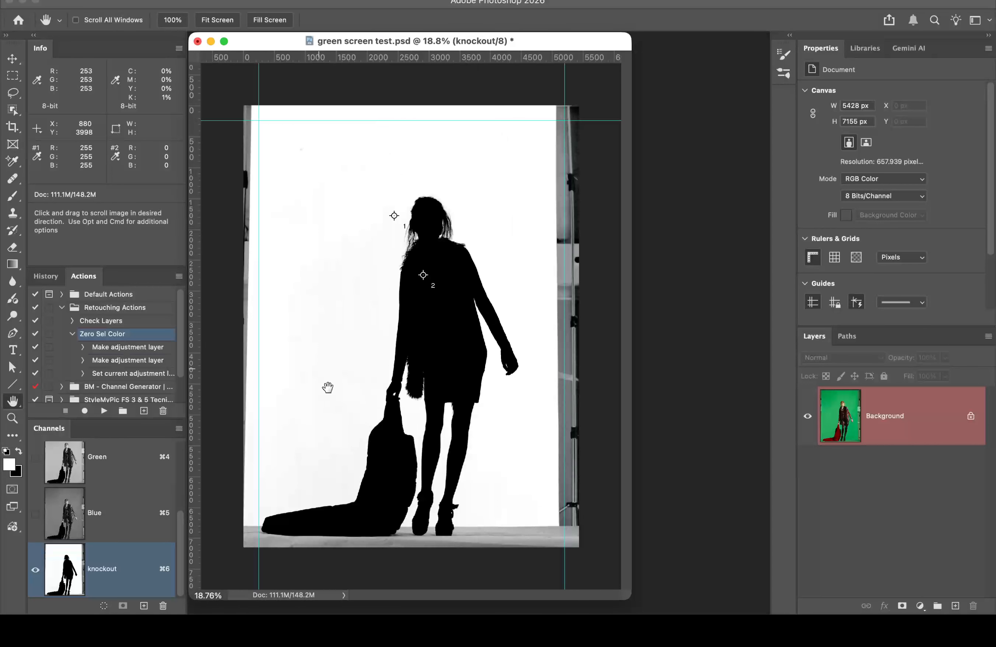
pyautogui.keyDown('super'); pyautogui.click(442, 467); pyautogui.keyUp('super')
pyautogui.keyDown('super'); pyautogui.click(498, 485); pyautogui.keyUp('super')
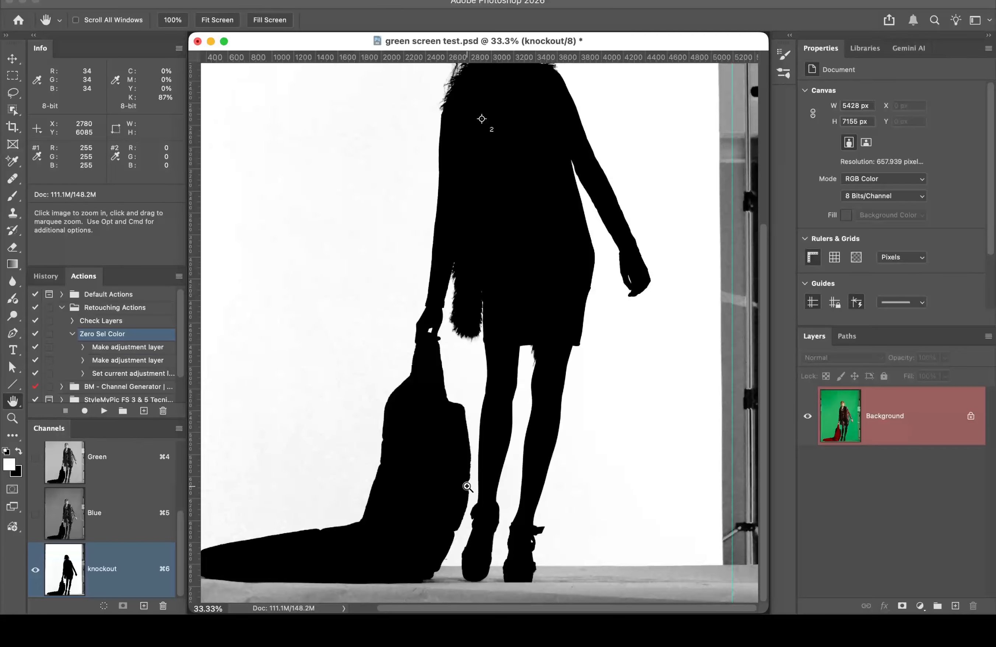
pyautogui.keyDown('super'); pyautogui.click(504, 489); pyautogui.keyUp('super')
pyautogui.keyDown('super'); pyautogui.click(486, 429); pyautogui.keyUp('super')
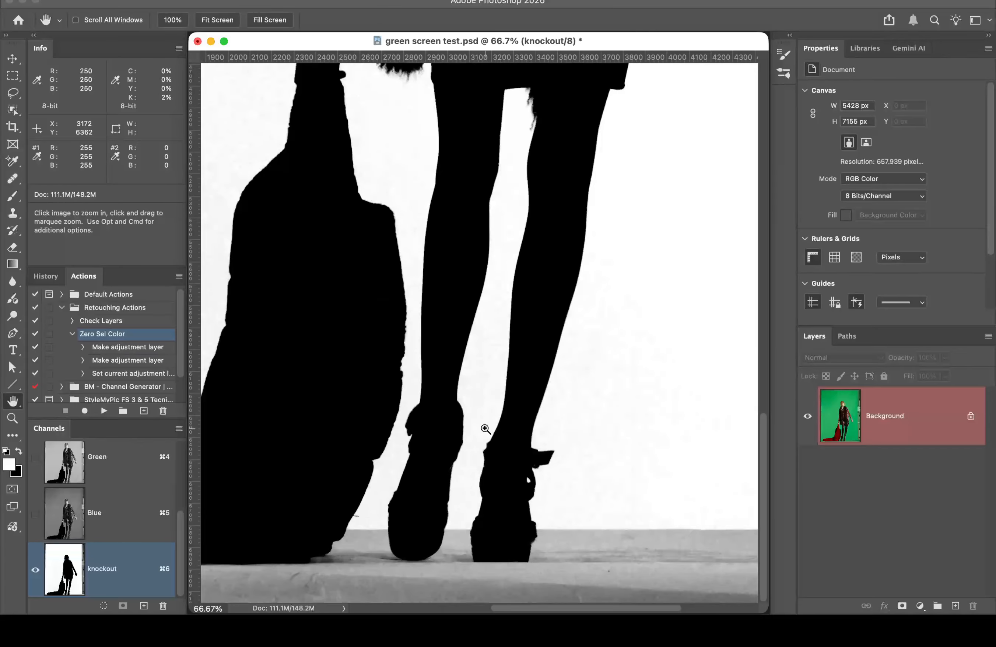
pyautogui.keyDown('super'); pyautogui.click(494, 374); pyautogui.keyUp('super')
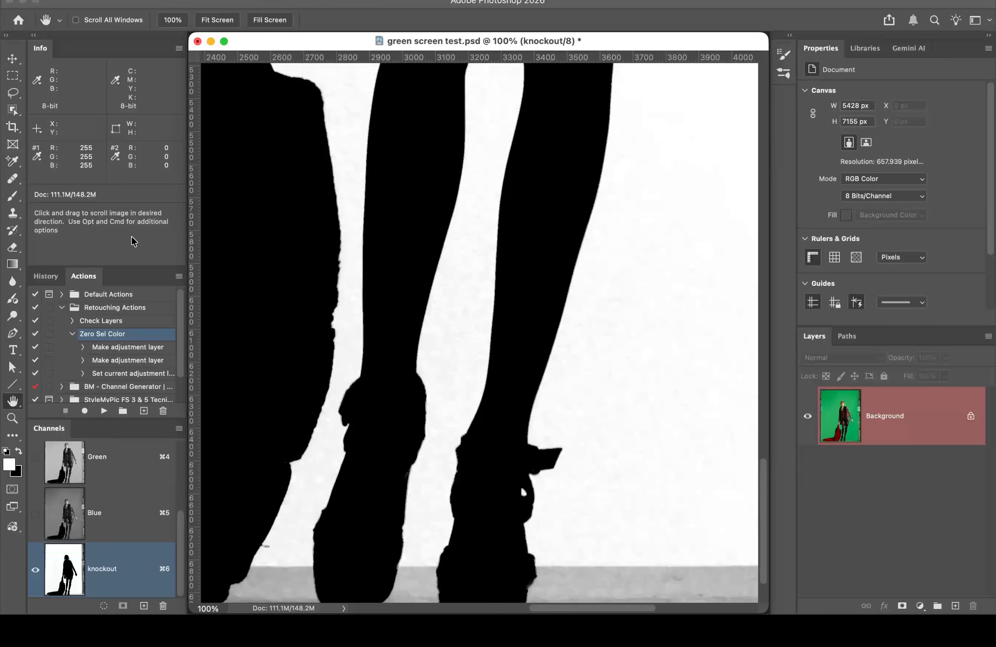
pyautogui.click(15, 162)
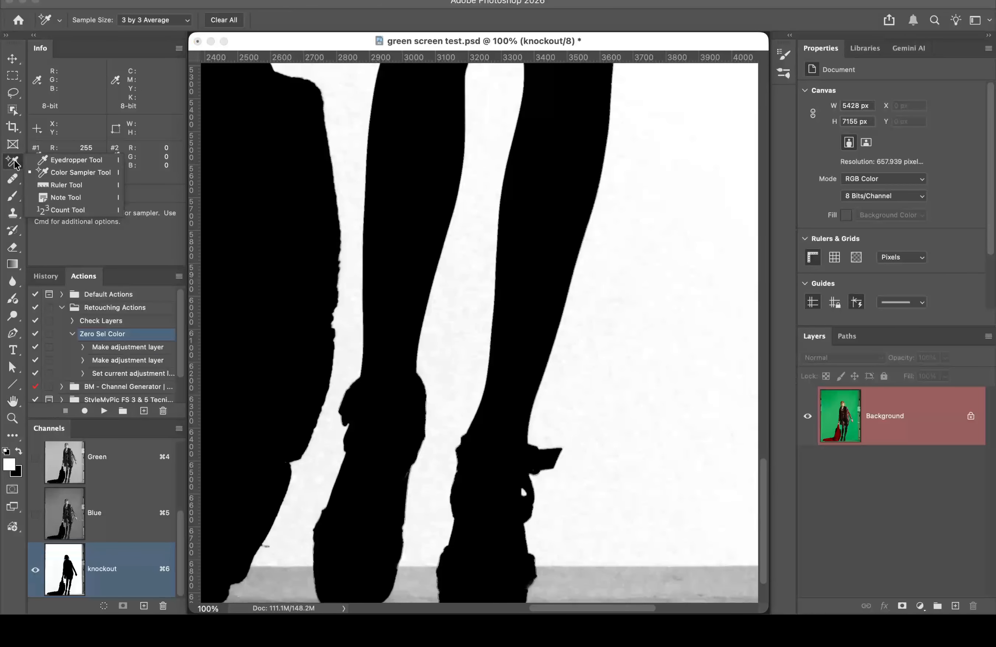
pyautogui.click(49, 173)
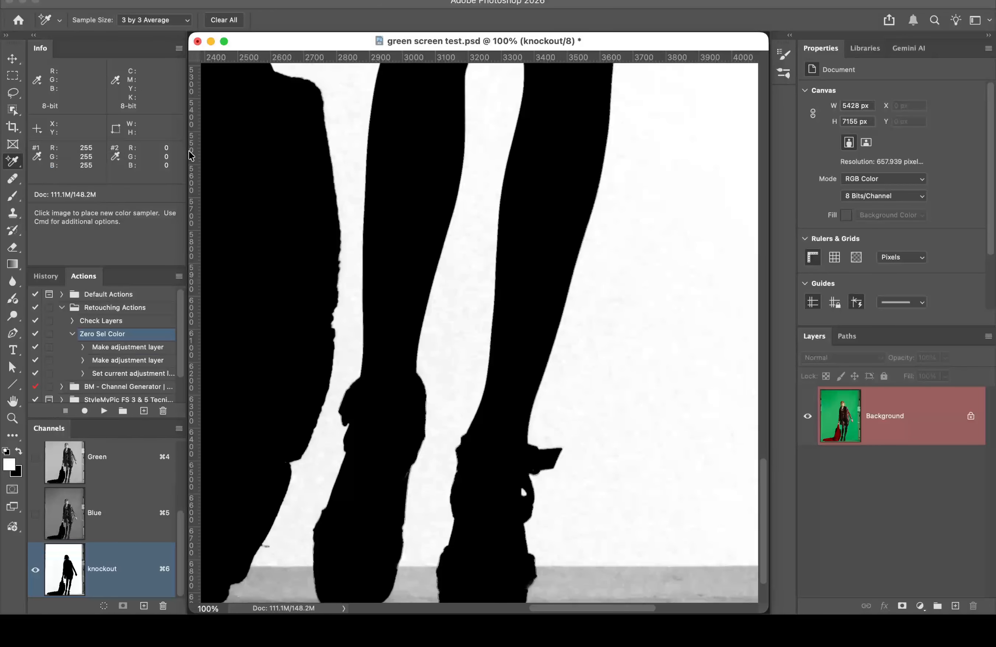
pyautogui.click(464, 281)
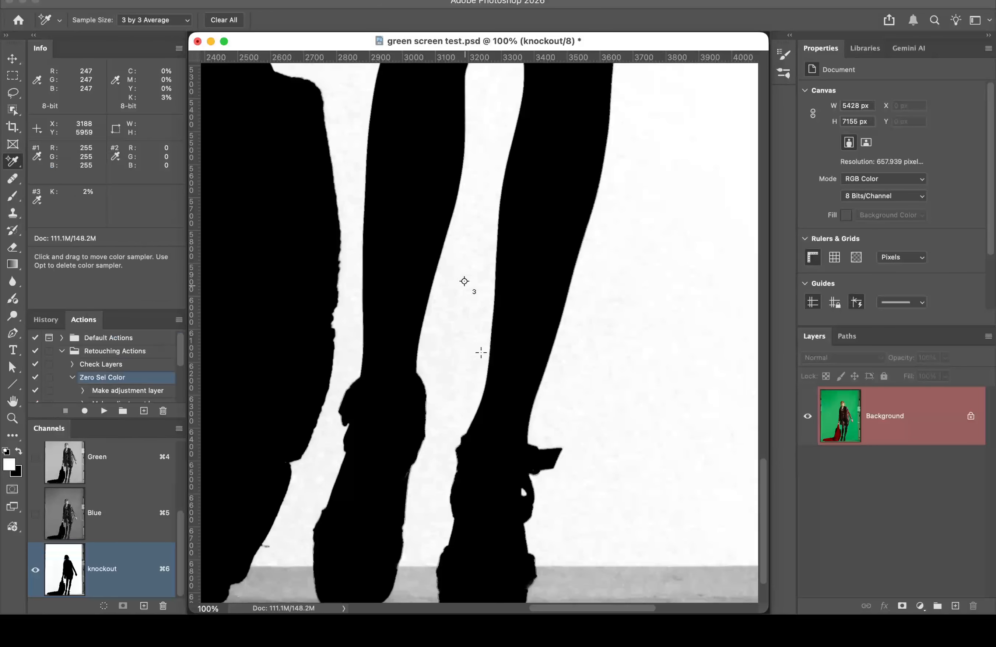
pyautogui.click(38, 198)
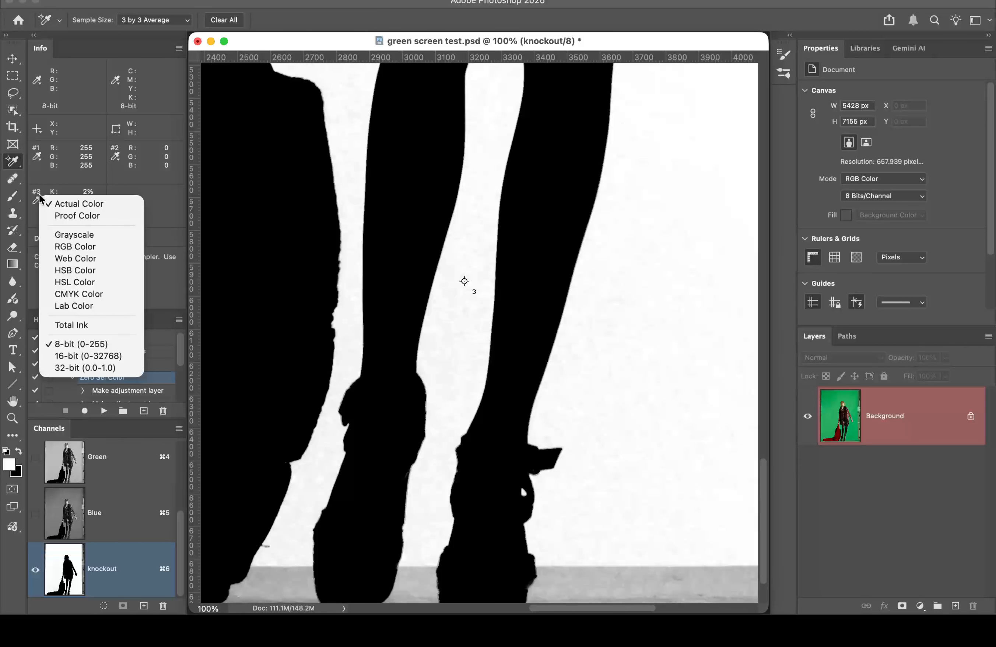
pyautogui.click(69, 245)
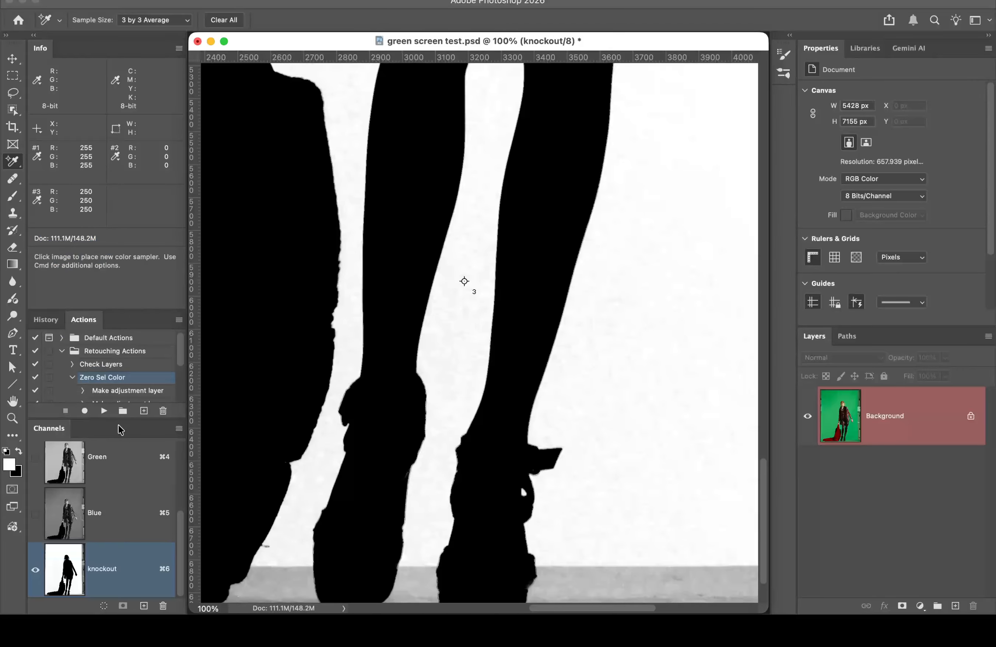
pyautogui.press('super+l')
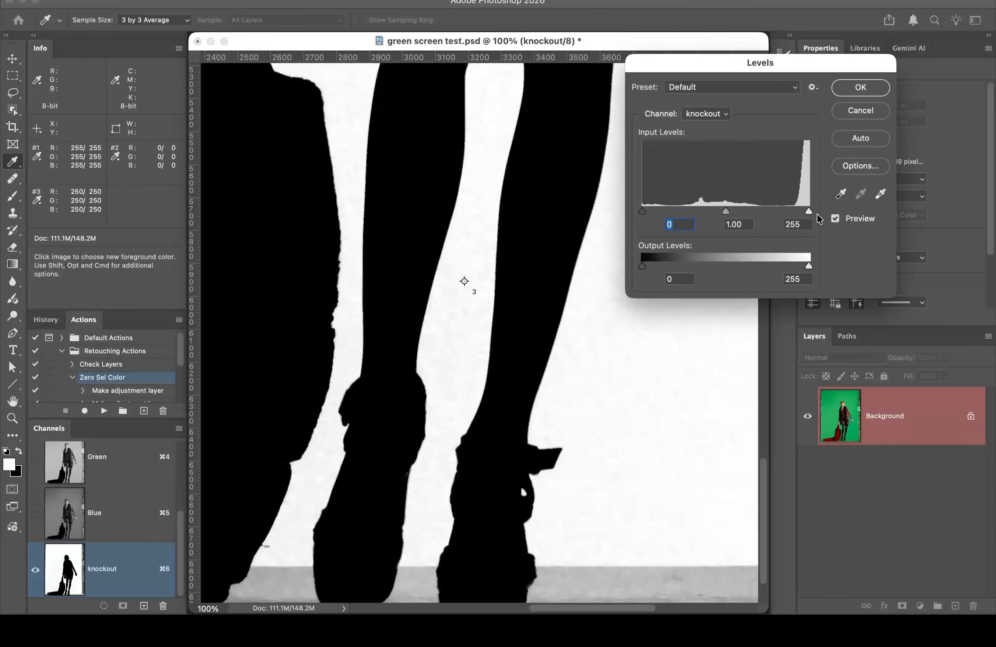
pyautogui.moveTo(809, 210); pyautogui.dragTo(804, 210)
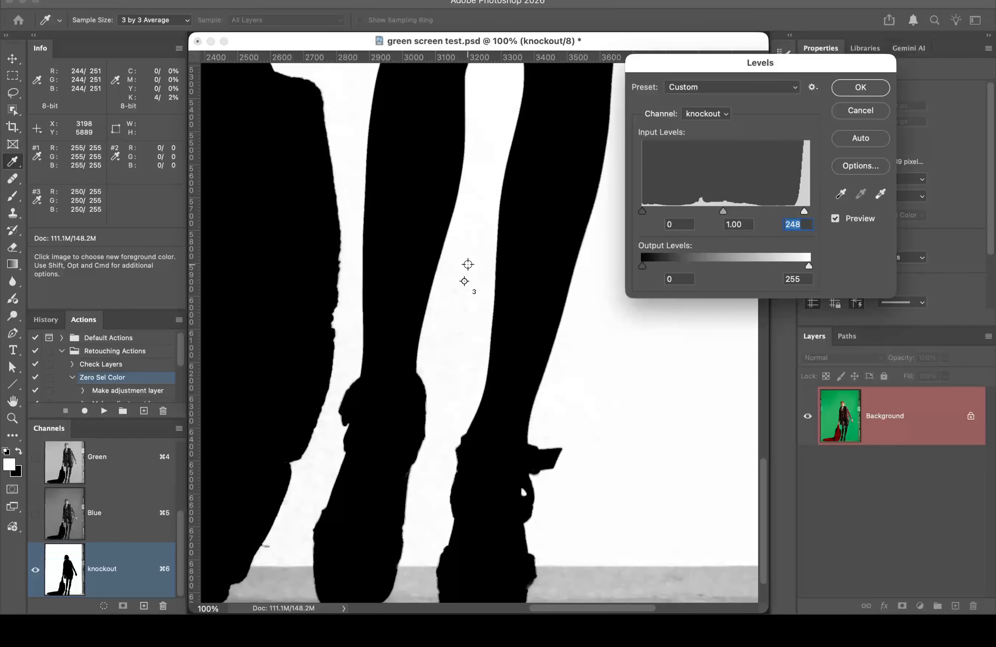
pyautogui.click(879, 111)
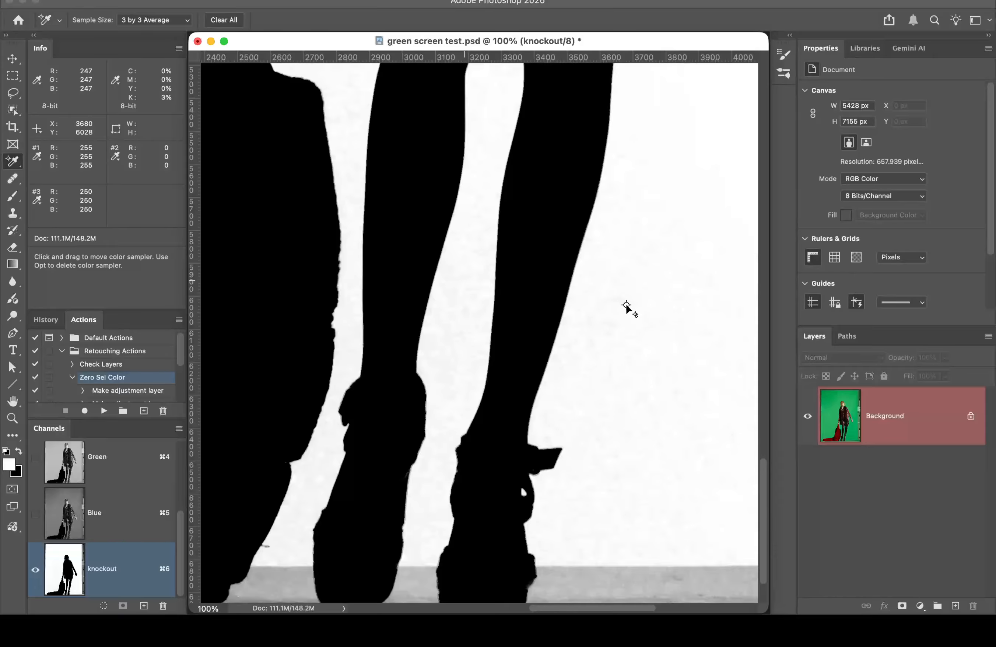
# Step: Move the third color sampler to the open white background beside the legs and set the sample size to 11 by 11 Average
pyautogui.moveTo(639, 308); pyautogui.dragTo(642, 320)
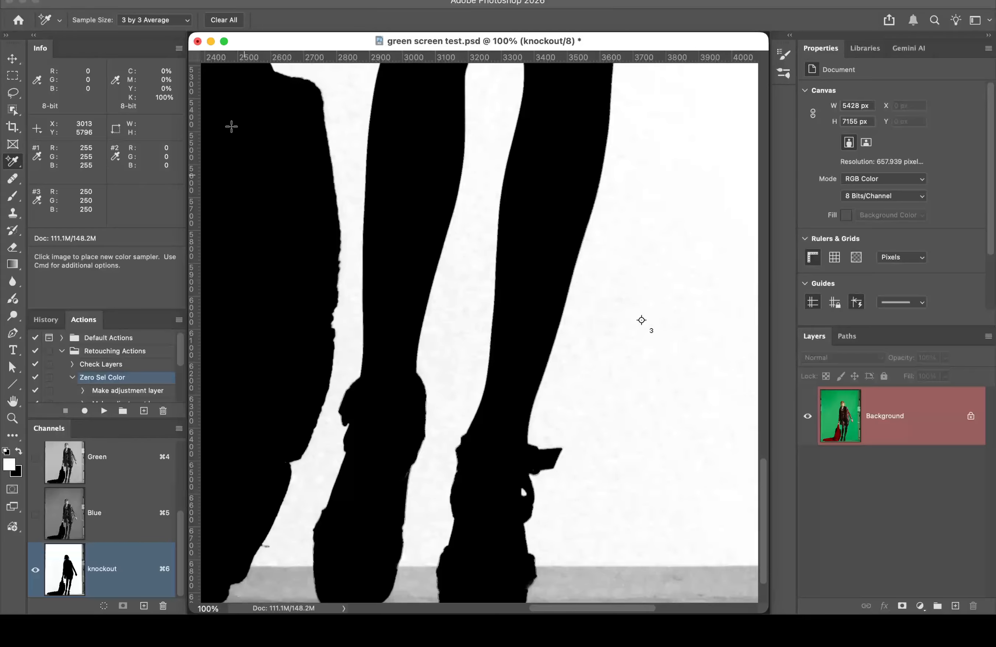
pyautogui.click(150, 19)
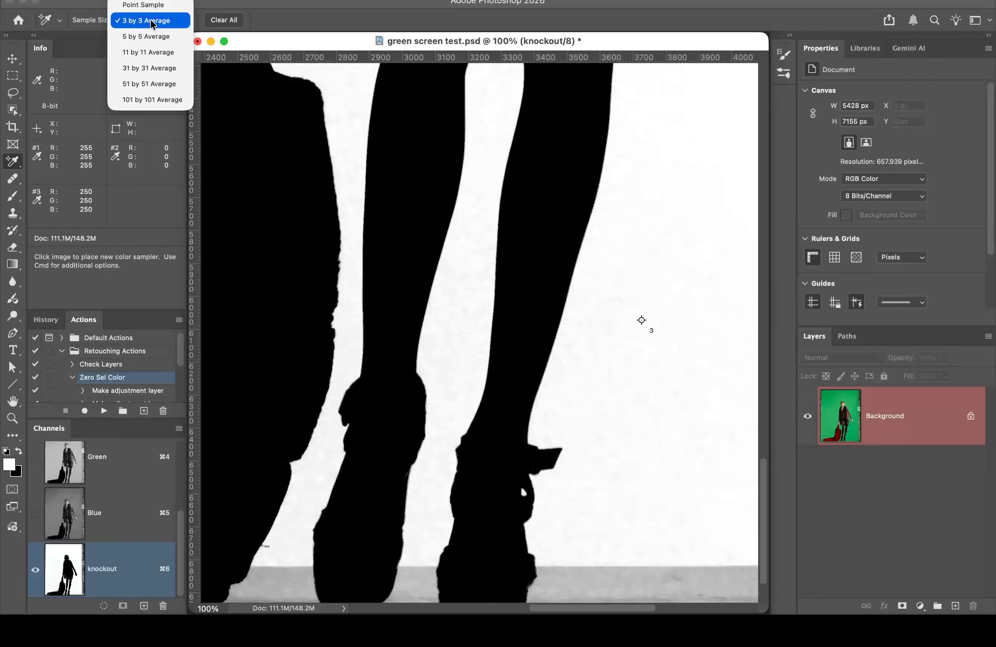
pyautogui.click(155, 52)
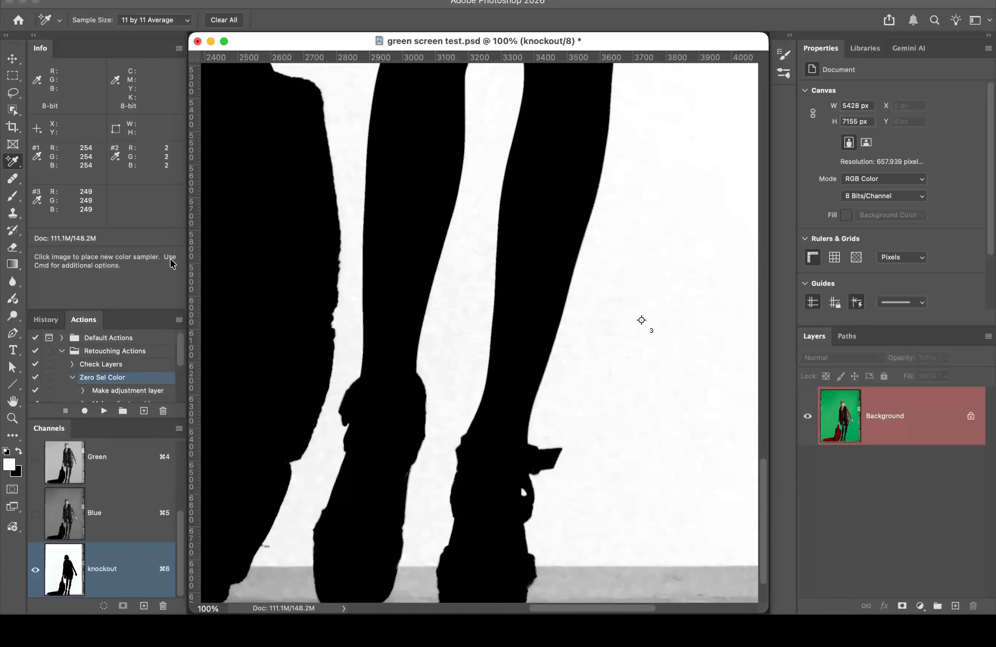
# Step: Start a Levels adjustment on the knockout channel and set the white input level to 244
pyautogui.press('super+l')
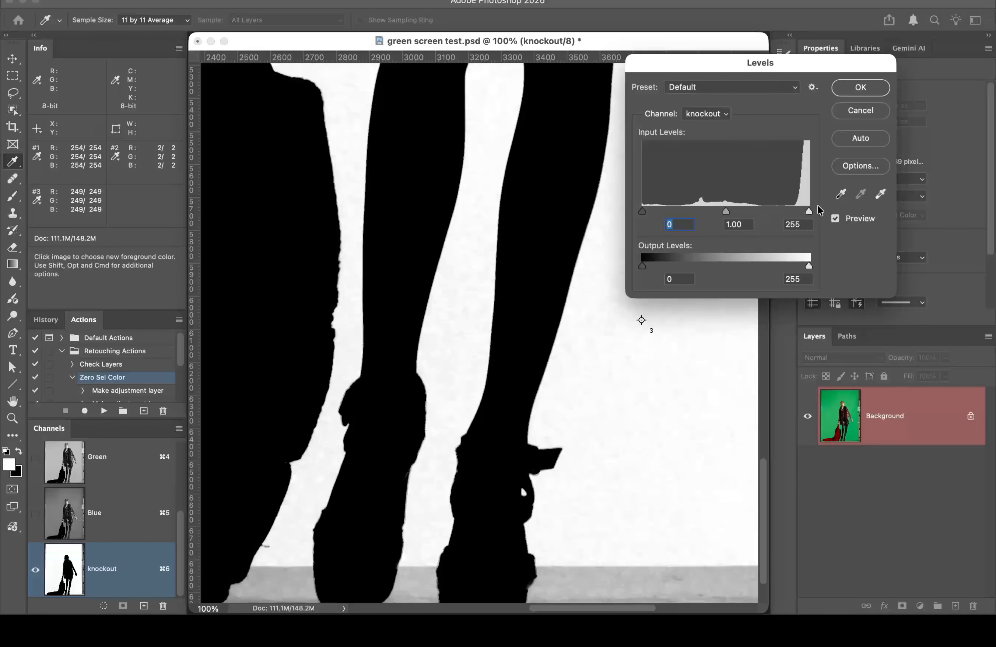
pyautogui.moveTo(810, 210); pyautogui.dragTo(805, 210)
pyautogui.moveTo(802, 209); pyautogui.dragTo(807, 212)
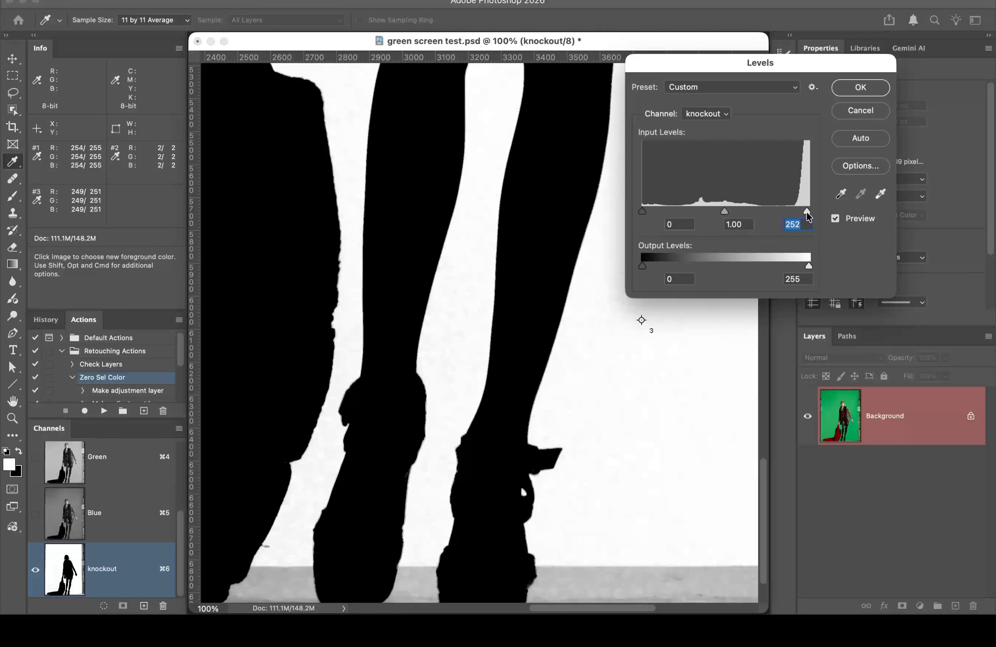
pyautogui.press('Down')
pyautogui.press('Down')
# Step: Check the figure's edges and white background from the legs up to the head at 100%, and apply the Levels adjustment
pyautogui.moveTo(788, 61); pyautogui.dragTo(960, 34)
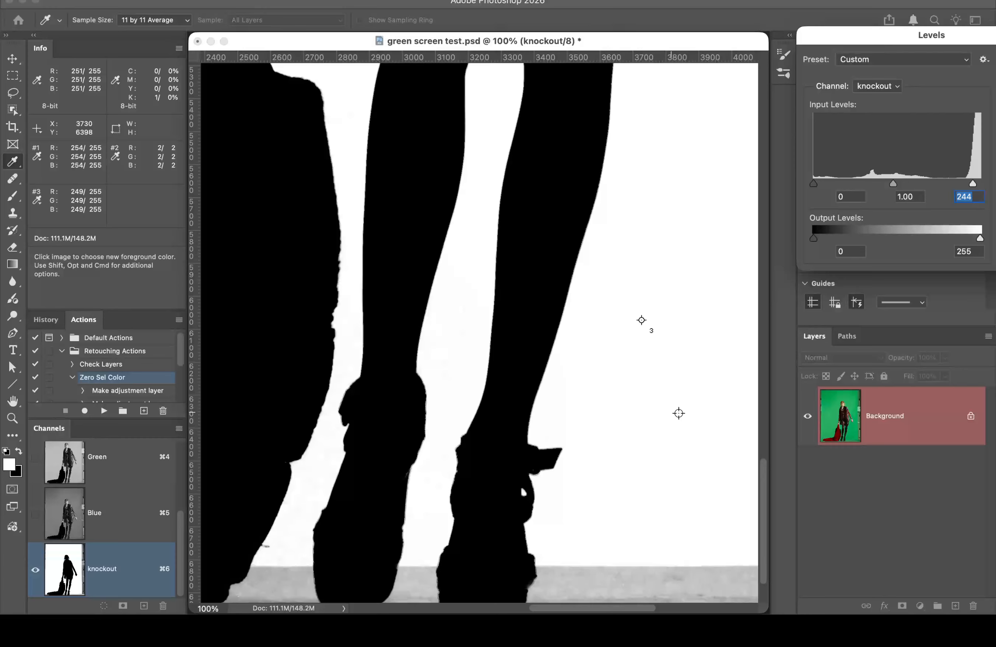
pyautogui.press('space')
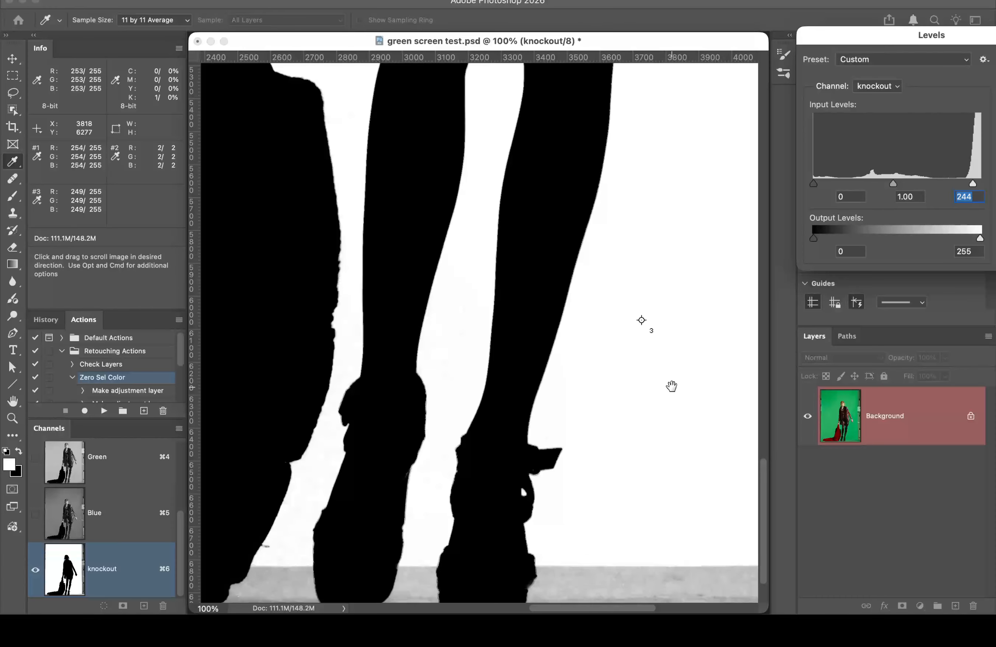
pyautogui.press('space')
pyautogui.moveTo(656, 251); pyautogui.dragTo(652, 291)
pyautogui.moveTo(674, 149); pyautogui.dragTo(663, 407)
pyautogui.moveTo(656, 212); pyautogui.dragTo(625, 453)
pyautogui.moveTo(654, 328); pyautogui.dragTo(664, 602)
pyautogui.moveTo(589, 272); pyautogui.dragTo(625, 581)
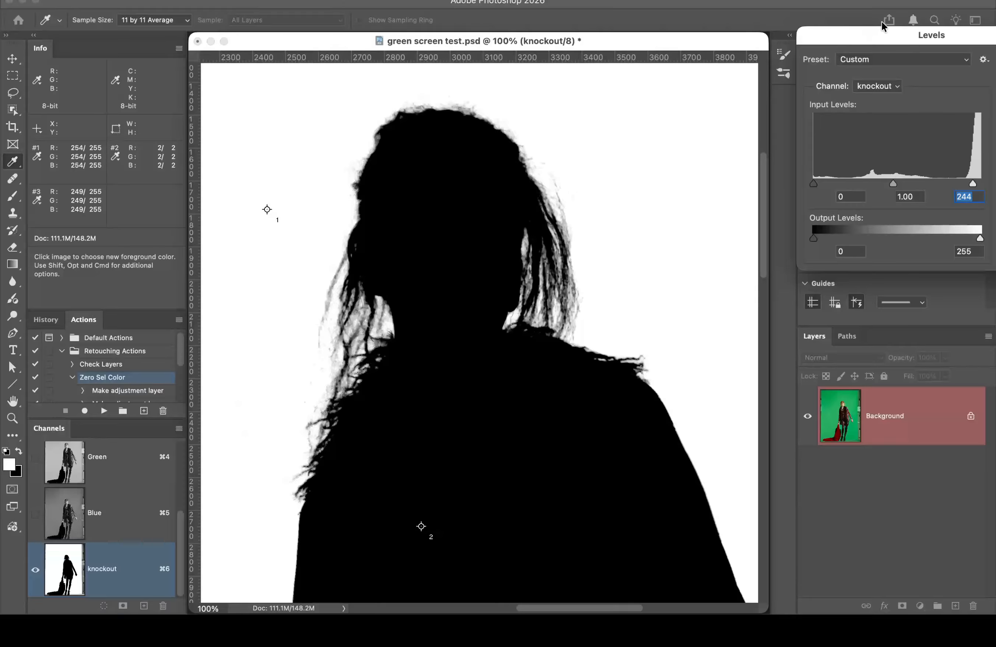
pyautogui.moveTo(879, 33); pyautogui.dragTo(736, 12)
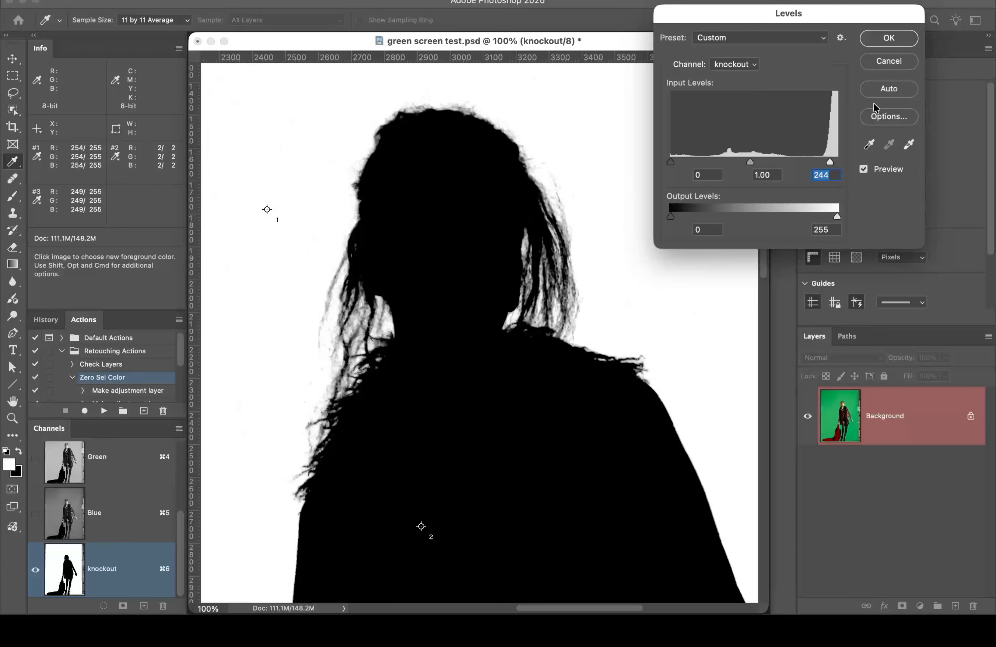
pyautogui.click(889, 38)
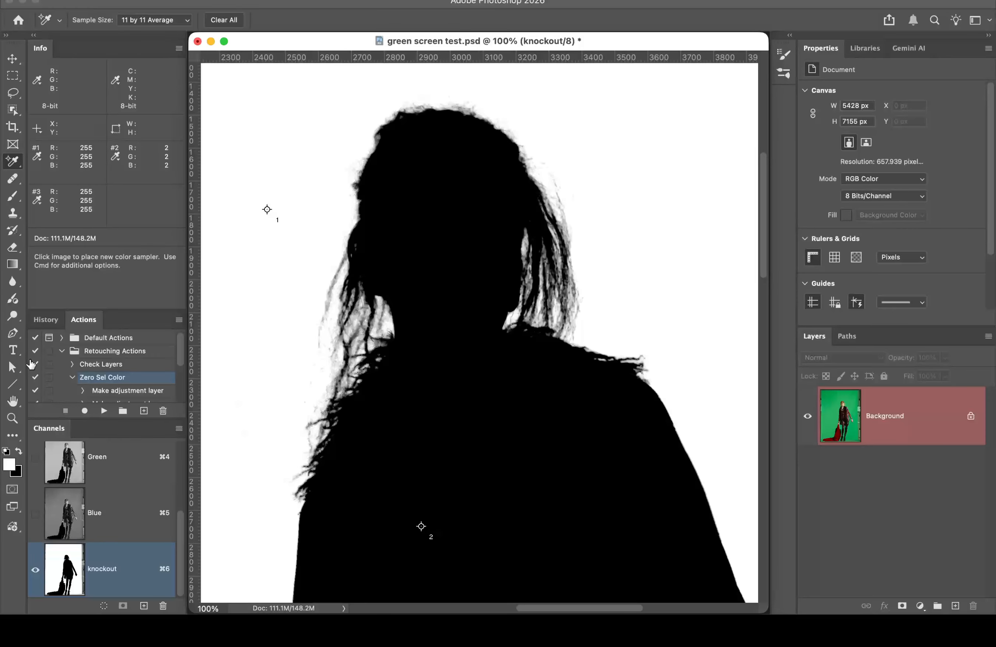
# Step: Set up a 90 px Soft Round brush in Overlay mode with 52% hardness for cleaning the floor around the shoes
pyautogui.doubleClick(12, 401)
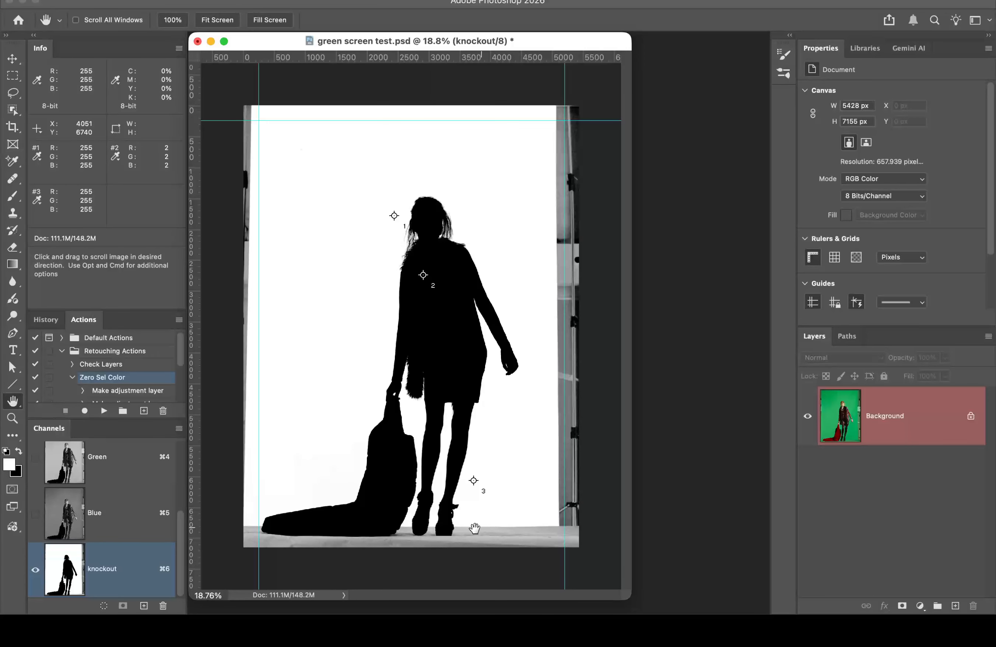
pyautogui.press('super')
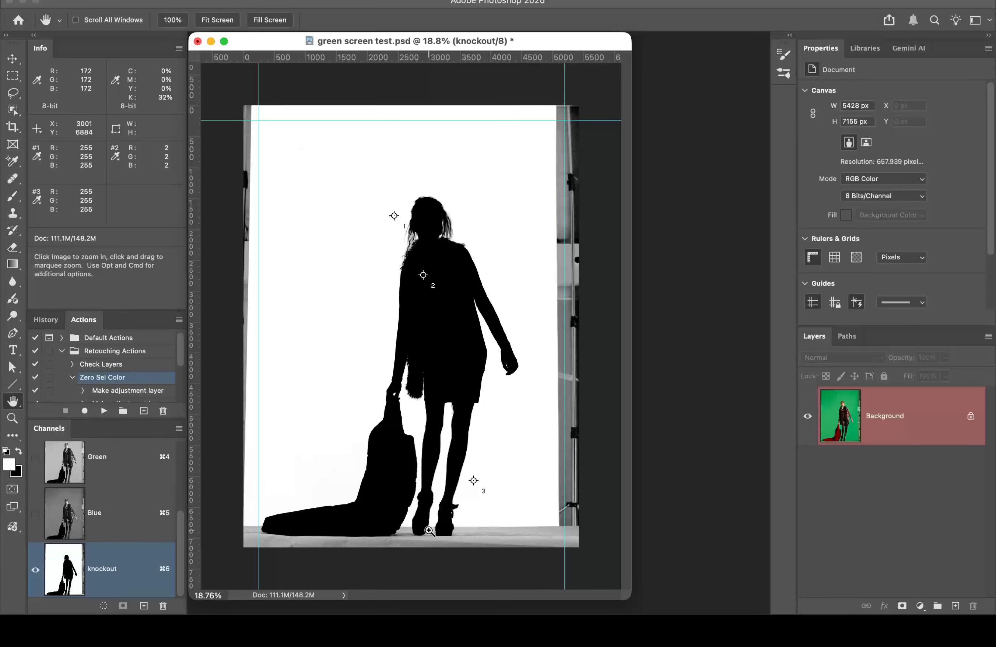
pyautogui.click(429, 530)
pyautogui.click(429, 530)
pyautogui.click(496, 578)
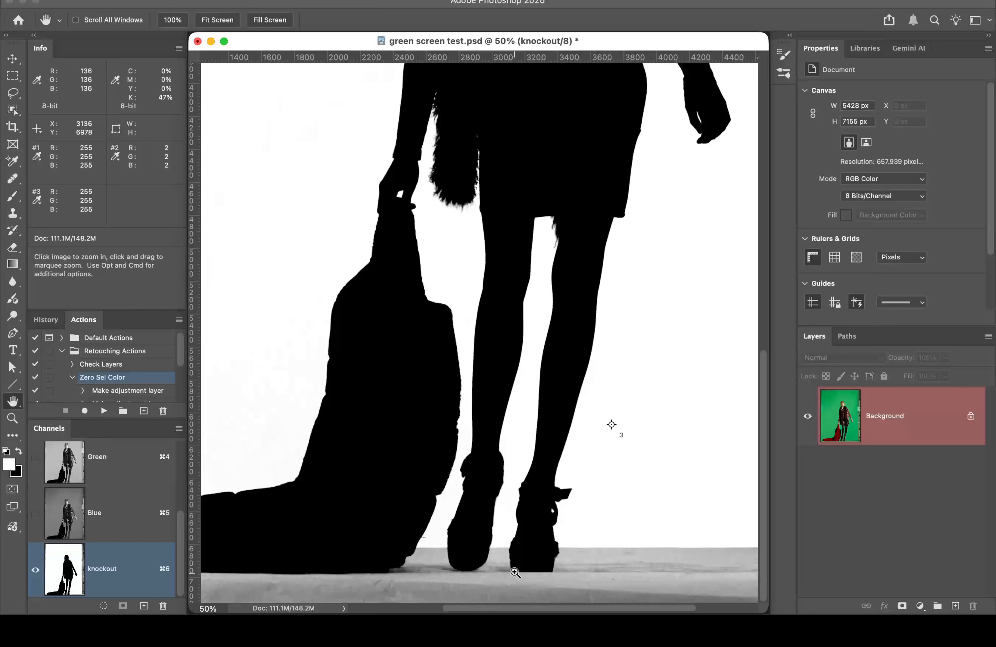
pyautogui.click(516, 572)
pyautogui.click(516, 572)
pyautogui.click(409, 541)
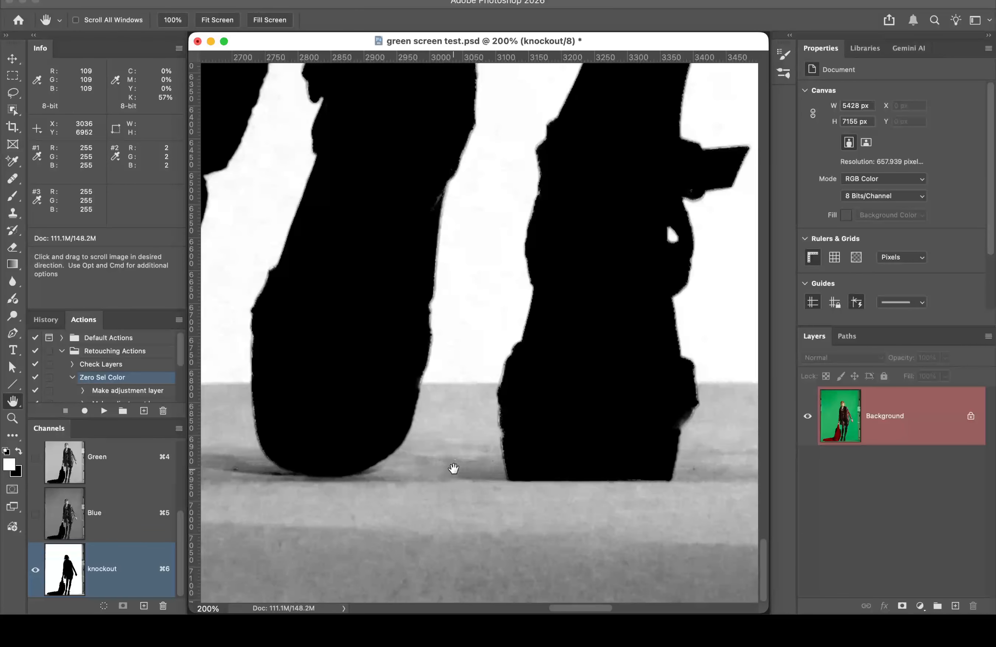
pyautogui.press('b')
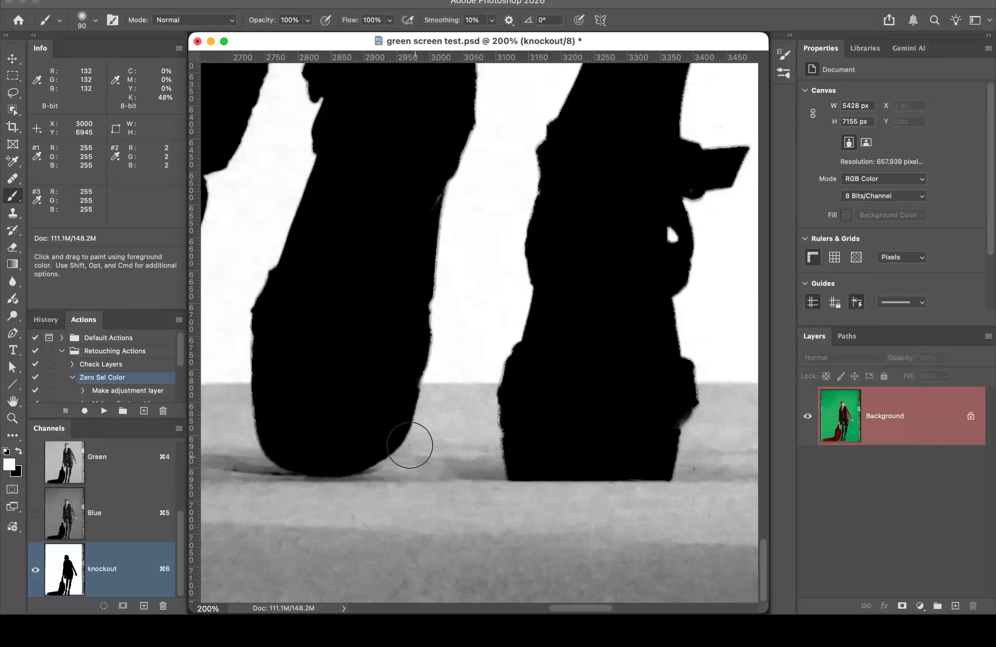
pyautogui.click(193, 22)
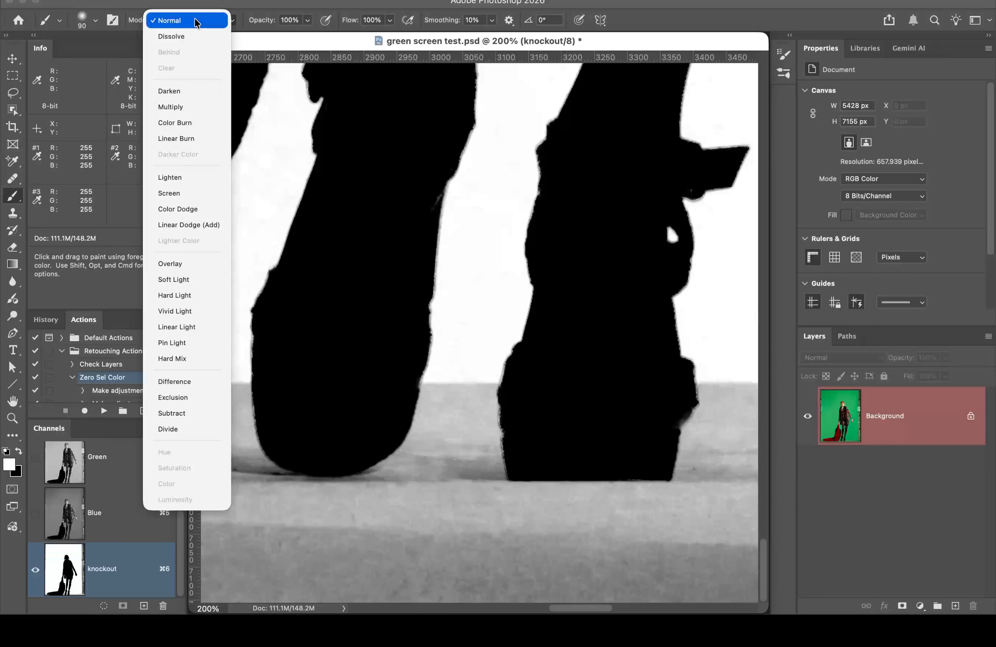
pyautogui.click(181, 263)
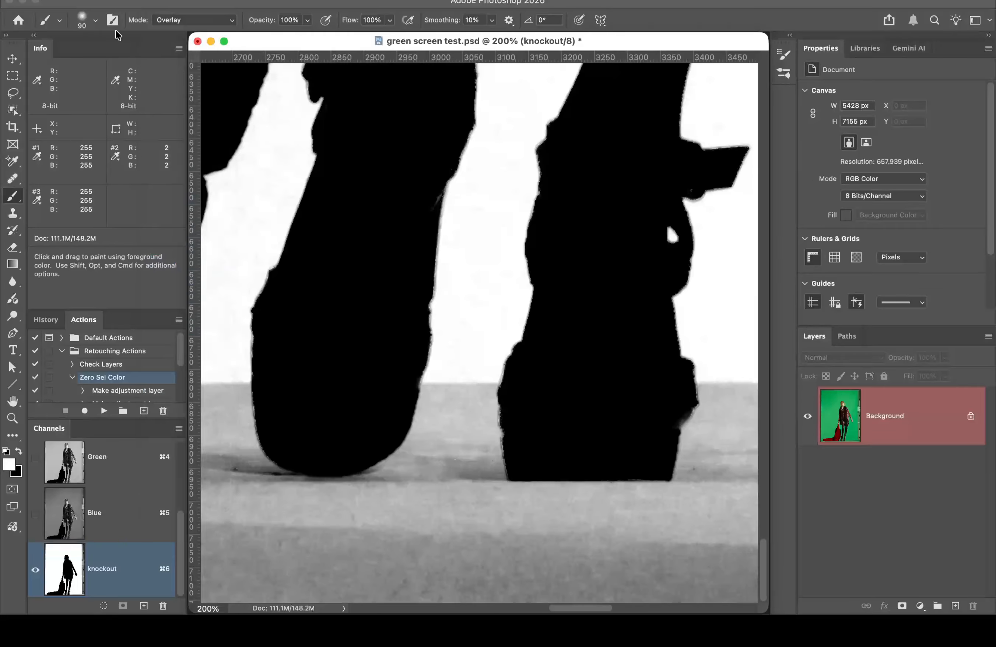
pyautogui.click(96, 21)
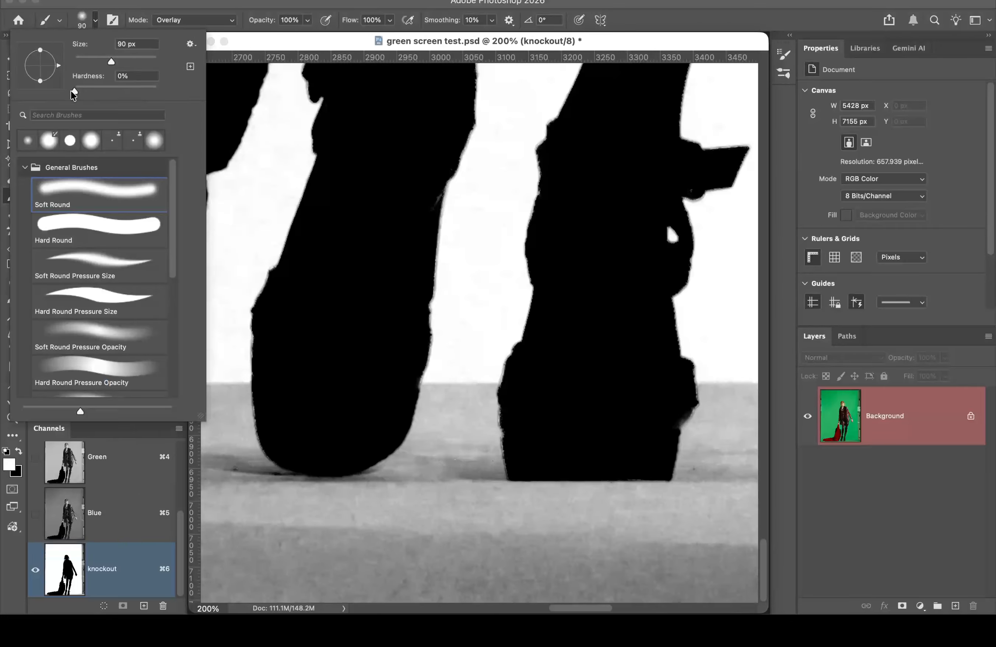
pyautogui.moveTo(74, 93); pyautogui.dragTo(98, 93)
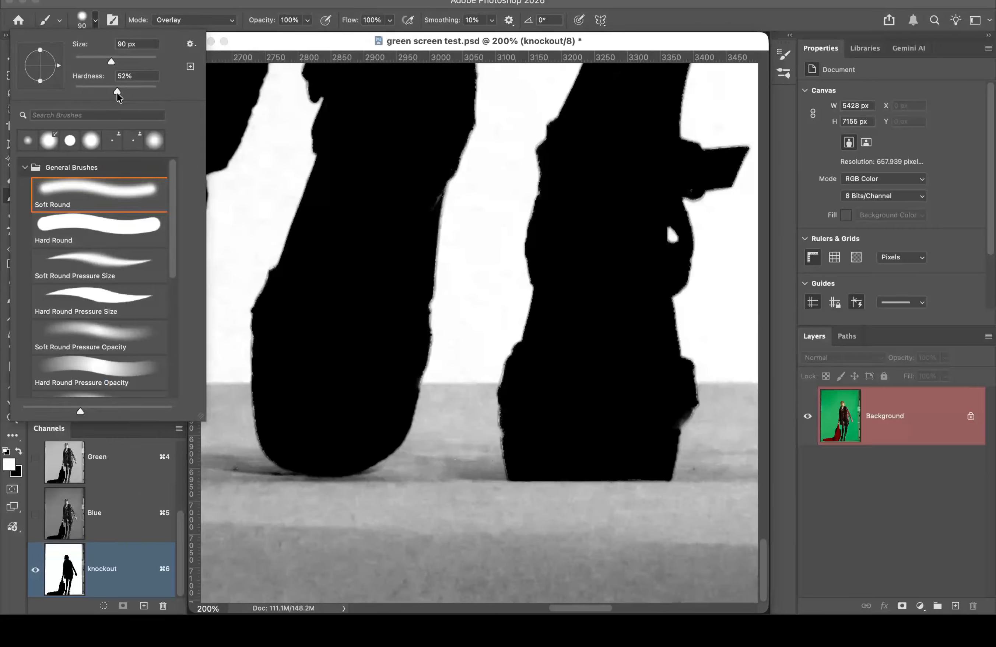
pyautogui.click(234, 0)
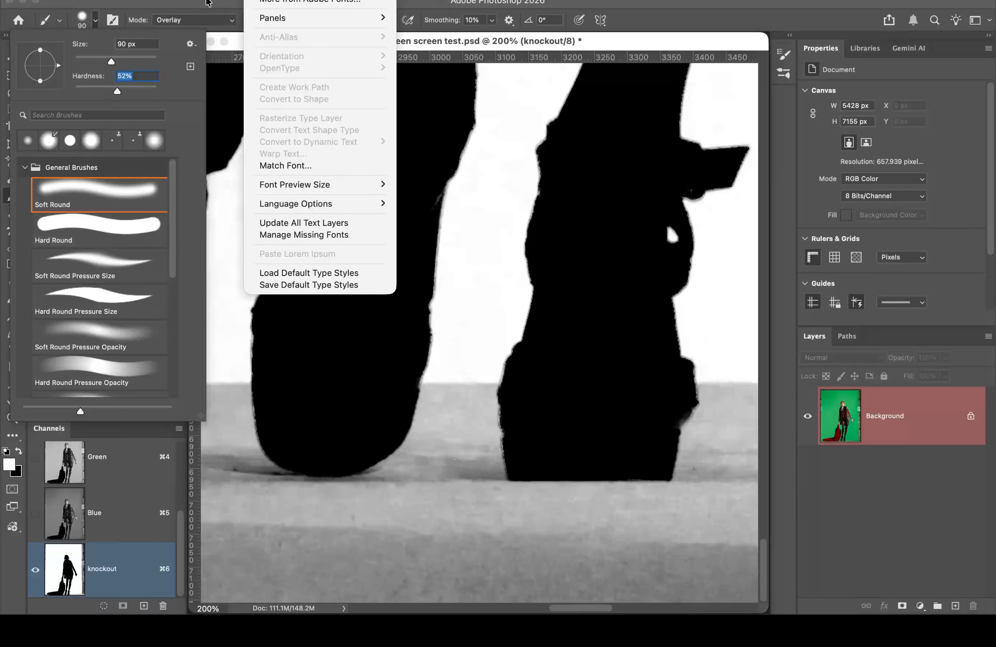
pyautogui.click(209, 2)
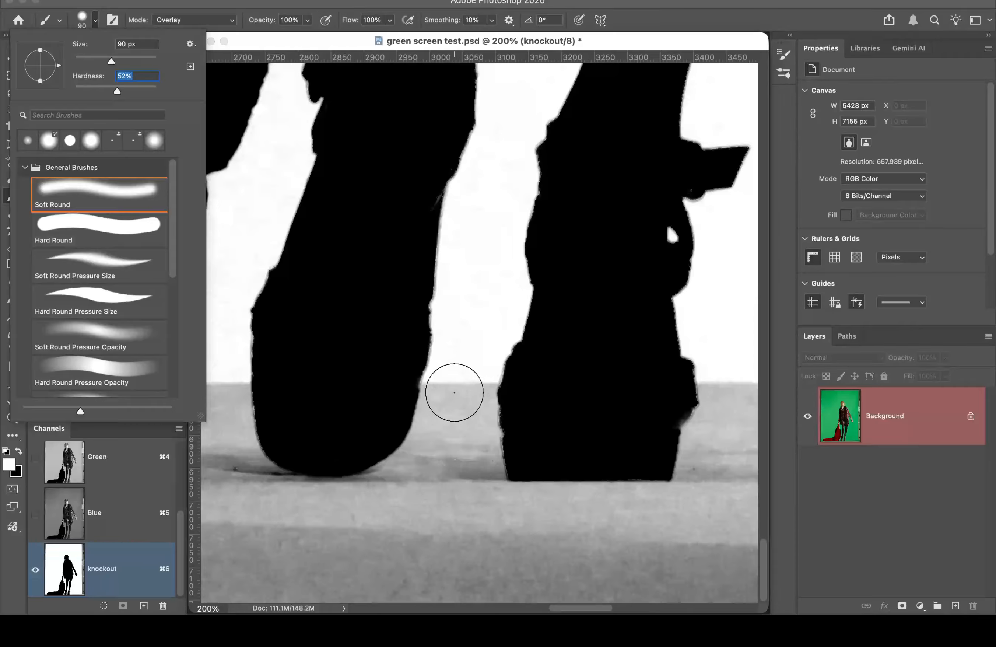
# Step: Paint the gray floor around both shoes white, and paint black over the gray notch on the right shoe's edge
pyautogui.click(465, 378)
pyautogui.moveTo(465, 378)
pyautogui.mouseDown()
pyautogui.moveTo(405, 477)
pyautogui.moveTo(356, 492)
pyautogui.moveTo(411, 467)
pyautogui.moveTo(366, 486)
pyautogui.moveTo(471, 393)
pyautogui.moveTo(467, 436)
pyautogui.moveTo(492, 521)
pyautogui.moveTo(465, 408)
pyautogui.moveTo(486, 467)
pyautogui.moveTo(478, 452)
pyautogui.moveTo(490, 533)
pyautogui.moveTo(501, 532)
pyautogui.moveTo(416, 503)
pyautogui.moveTo(469, 489)
pyautogui.moveTo(467, 479)
pyautogui.moveTo(486, 508)
pyautogui.moveTo(454, 513)
pyautogui.moveTo(435, 487)
pyautogui.moveTo(407, 481)
pyautogui.moveTo(302, 484)
pyautogui.moveTo(235, 465)
pyautogui.moveTo(285, 486)
pyautogui.moveTo(496, 510)
pyautogui.mouseUp()
pyautogui.press('space')
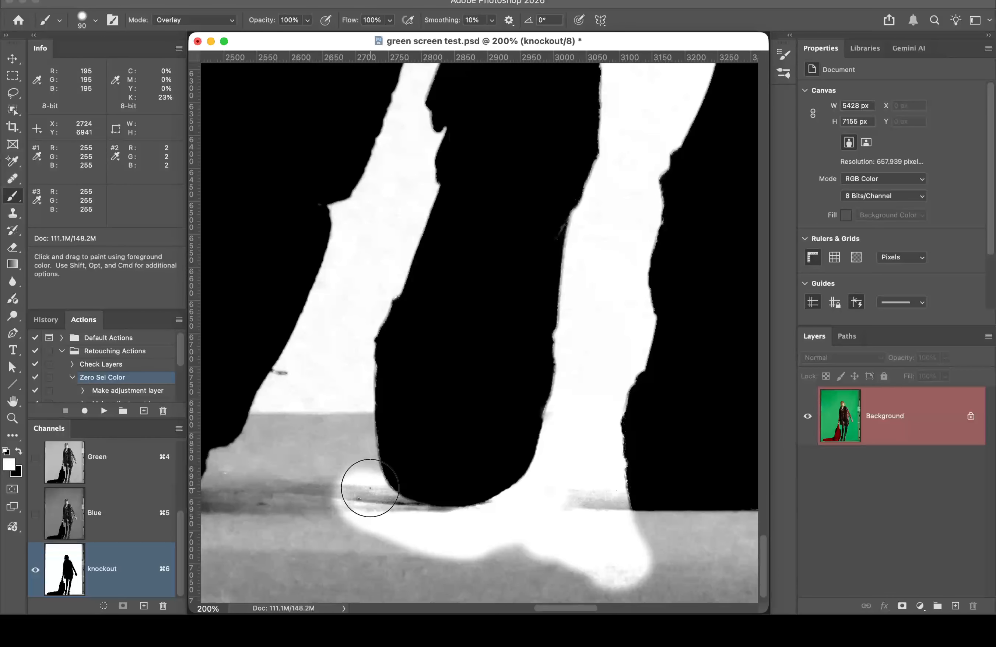
pyautogui.moveTo(367, 485)
pyautogui.mouseDown()
pyautogui.moveTo(453, 535)
pyautogui.moveTo(364, 483)
pyautogui.moveTo(445, 524)
pyautogui.moveTo(384, 509)
pyautogui.moveTo(442, 520)
pyautogui.moveTo(393, 505)
pyautogui.moveTo(418, 512)
pyautogui.mouseUp()
pyautogui.moveTo(340, 480)
pyautogui.mouseDown()
pyautogui.moveTo(363, 486)
pyautogui.moveTo(361, 463)
pyautogui.moveTo(341, 445)
pyautogui.moveTo(344, 428)
pyautogui.moveTo(344, 504)
pyautogui.moveTo(405, 561)
pyautogui.moveTo(598, 520)
pyautogui.moveTo(588, 504)
pyautogui.moveTo(613, 495)
pyautogui.moveTo(633, 507)
pyautogui.moveTo(627, 517)
pyautogui.moveTo(372, 519)
pyautogui.mouseUp()
pyautogui.moveTo(303, 503)
pyautogui.mouseDown()
pyautogui.moveTo(457, 512)
pyautogui.moveTo(391, 511)
pyautogui.moveTo(466, 491)
pyautogui.moveTo(507, 494)
pyautogui.moveTo(498, 454)
pyautogui.moveTo(521, 416)
pyautogui.moveTo(511, 398)
pyautogui.moveTo(520, 387)
pyautogui.moveTo(489, 484)
pyautogui.moveTo(546, 363)
pyautogui.moveTo(514, 503)
pyautogui.moveTo(437, 525)
pyautogui.moveTo(286, 534)
pyautogui.moveTo(441, 548)
pyautogui.moveTo(525, 531)
pyautogui.moveTo(489, 461)
pyautogui.moveTo(515, 418)
pyautogui.moveTo(470, 425)
pyautogui.moveTo(500, 421)
pyautogui.moveTo(484, 437)
pyautogui.mouseUp()
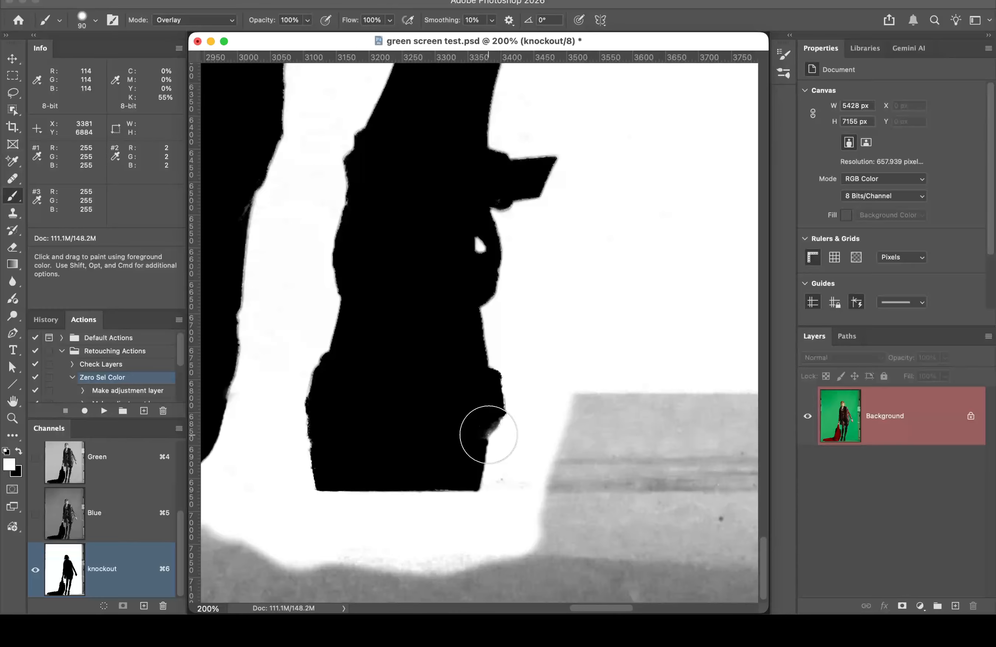
pyautogui.press('x')
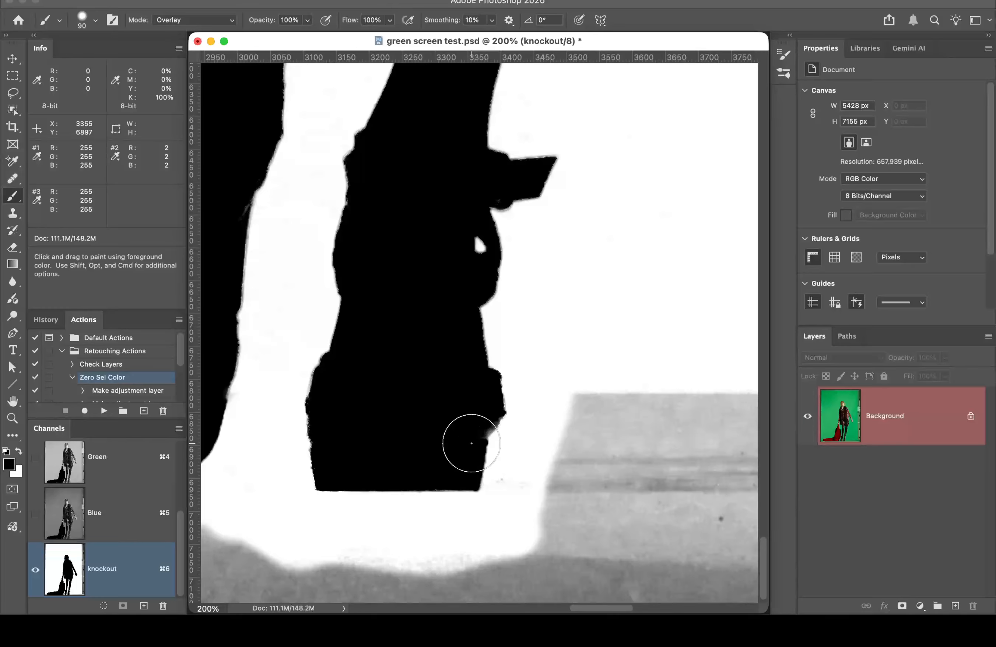
pyautogui.moveTo(490, 425); pyautogui.dragTo(487, 428)
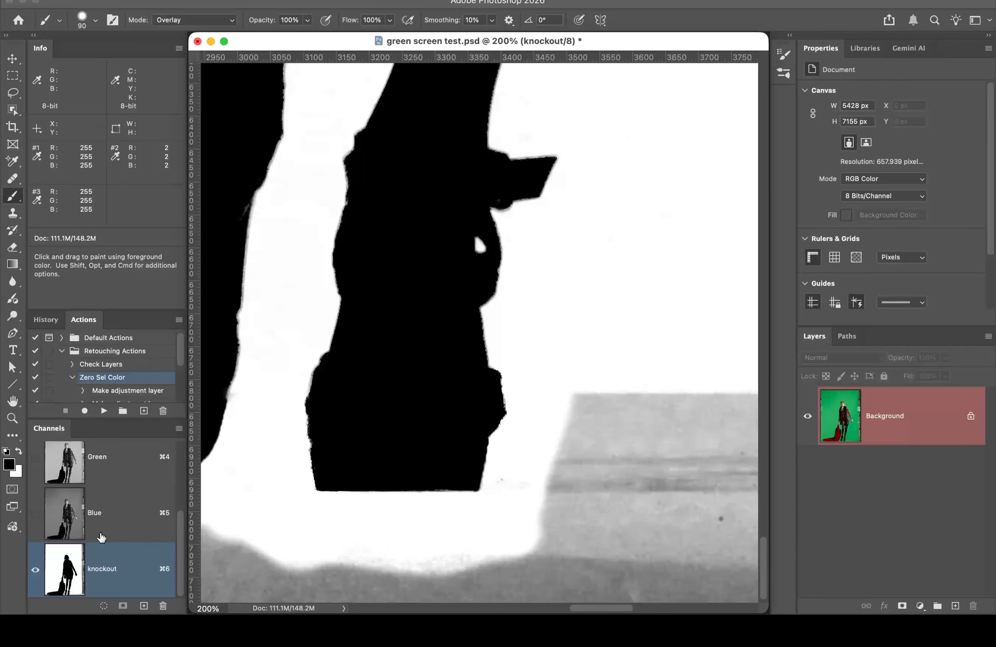
# Step: Set the brush to Normal mode with 100% hardness and a size of 700 px
pyautogui.doubleClick(12, 402)
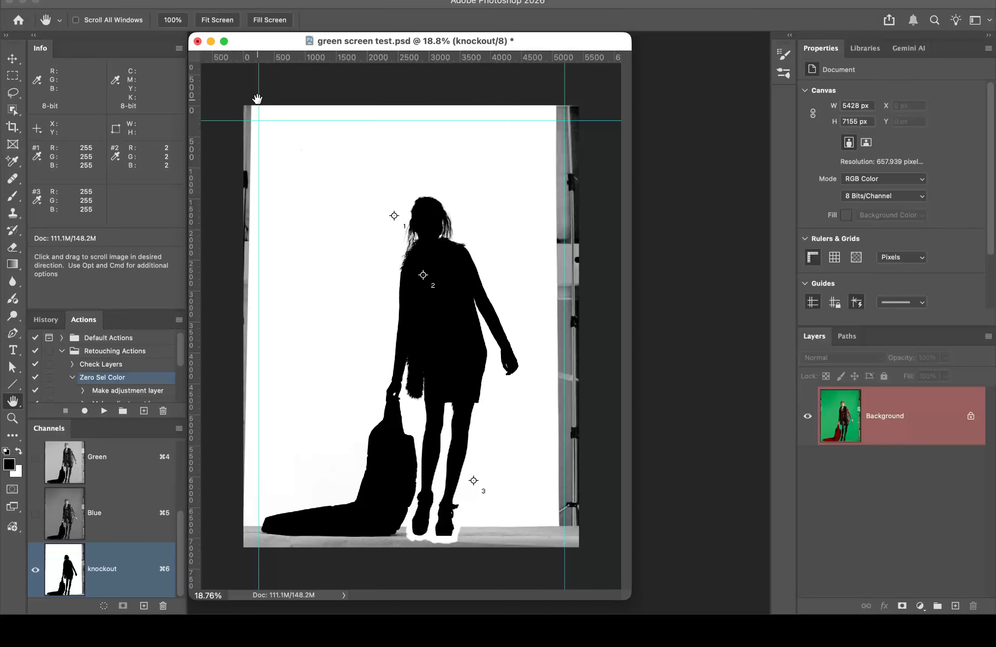
pyautogui.press('b')
pyautogui.click(170, 18)
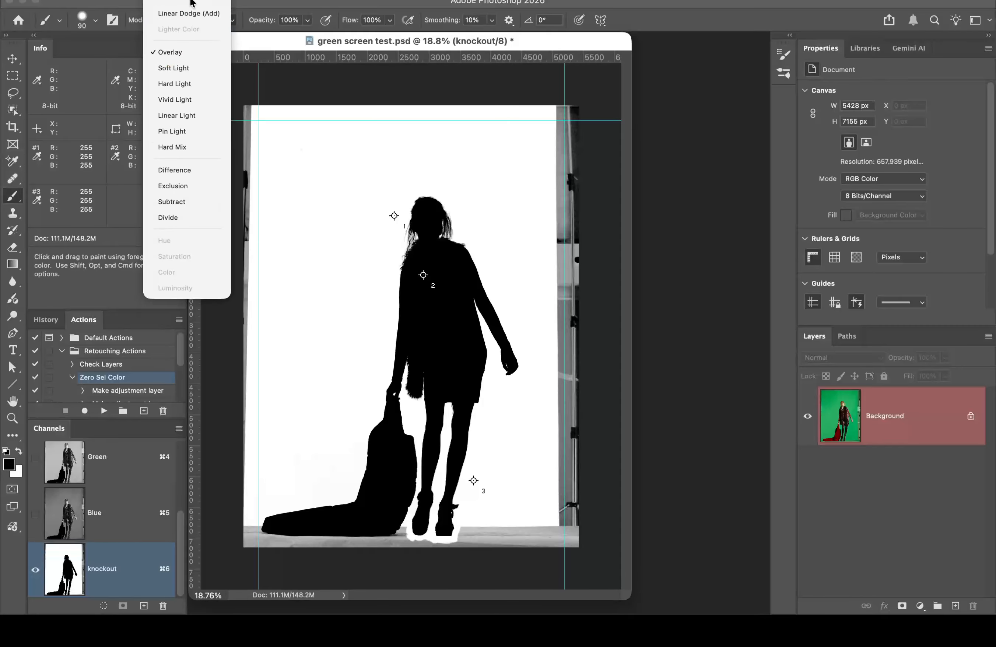
pyautogui.click(193, 3)
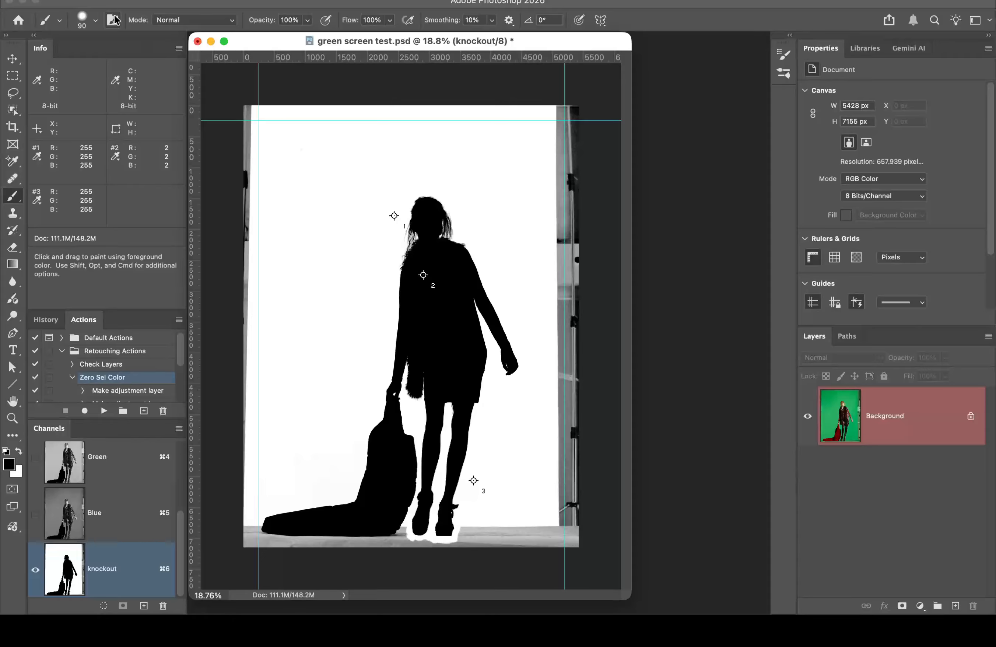
pyautogui.click(96, 21)
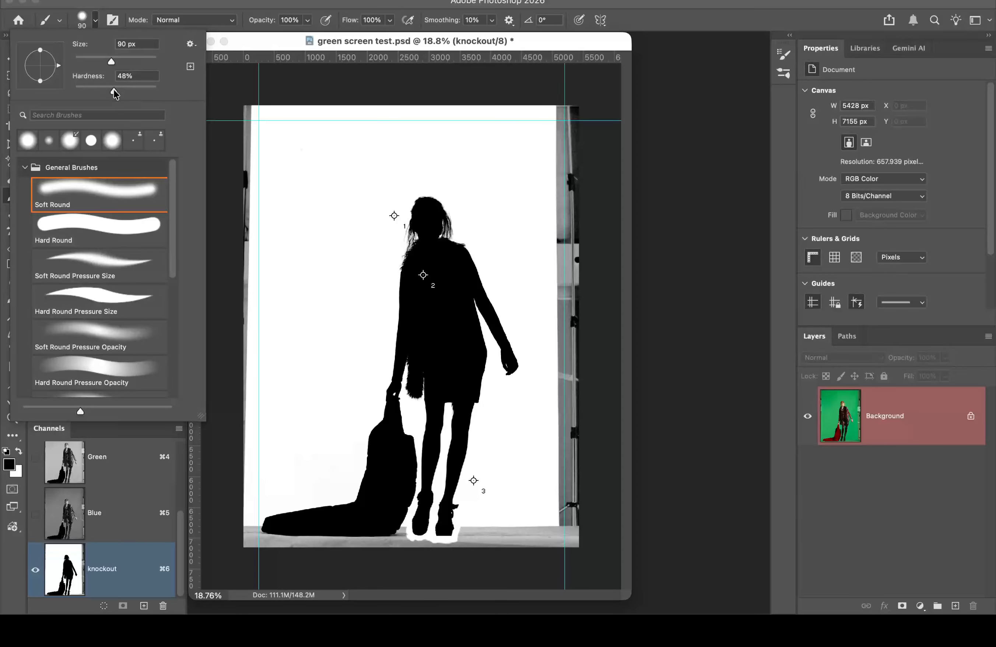
pyautogui.press('Return')
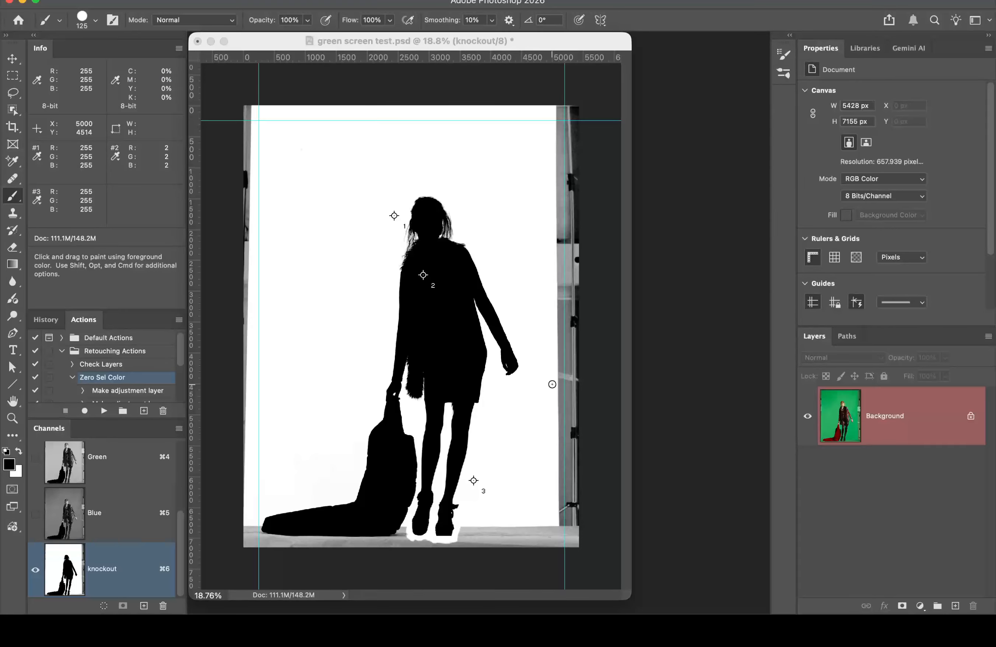
pyautogui.press(']')
pyautogui.press(']')
pyautogui.press(']')
pyautogui.press(']')
# Step: Paint white over the gray studio strips along both side edges of the channel and the floor to the right of the shoes
pyautogui.moveTo(567, 121); pyautogui.dragTo(564, 194)
pyautogui.press('super+z')
pyautogui.press('x')
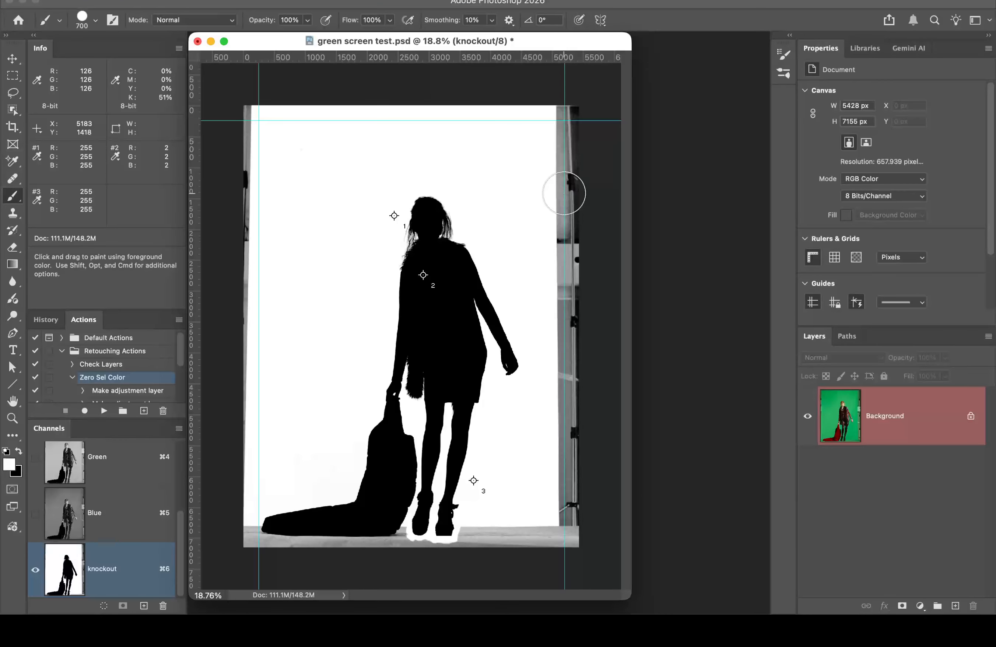
pyautogui.moveTo(562, 102)
pyautogui.mouseDown()
pyautogui.moveTo(557, 220)
pyautogui.moveTo(574, 331)
pyautogui.moveTo(562, 533)
pyautogui.moveTo(558, 553)
pyautogui.moveTo(522, 532)
pyautogui.moveTo(473, 534)
pyautogui.mouseUp()
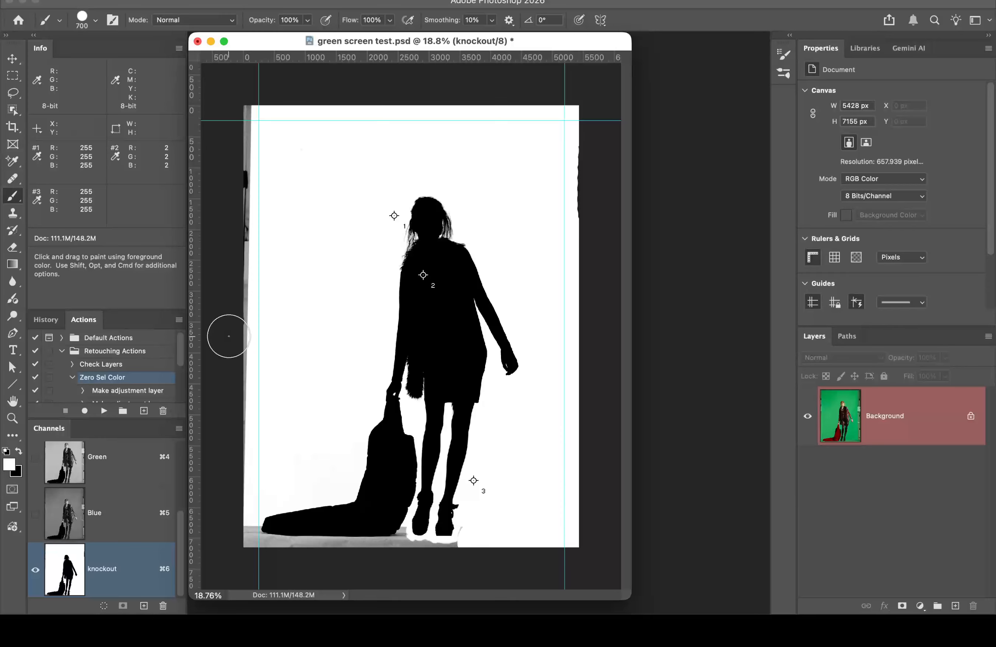
pyautogui.moveTo(253, 106)
pyautogui.mouseDown()
pyautogui.moveTo(252, 320)
pyautogui.moveTo(232, 444)
pyautogui.moveTo(236, 552)
pyautogui.mouseUp()
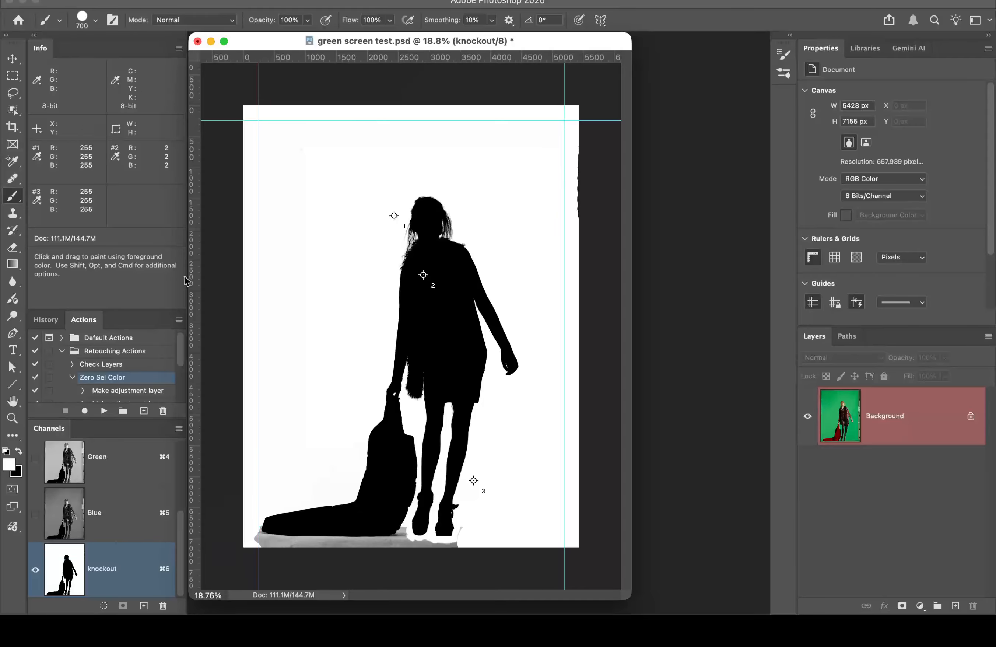
# Step: Switch the brush to Overlay mode and paint the remaining gray floor beneath the dragged coat and shoes white
pyautogui.click(197, 22)
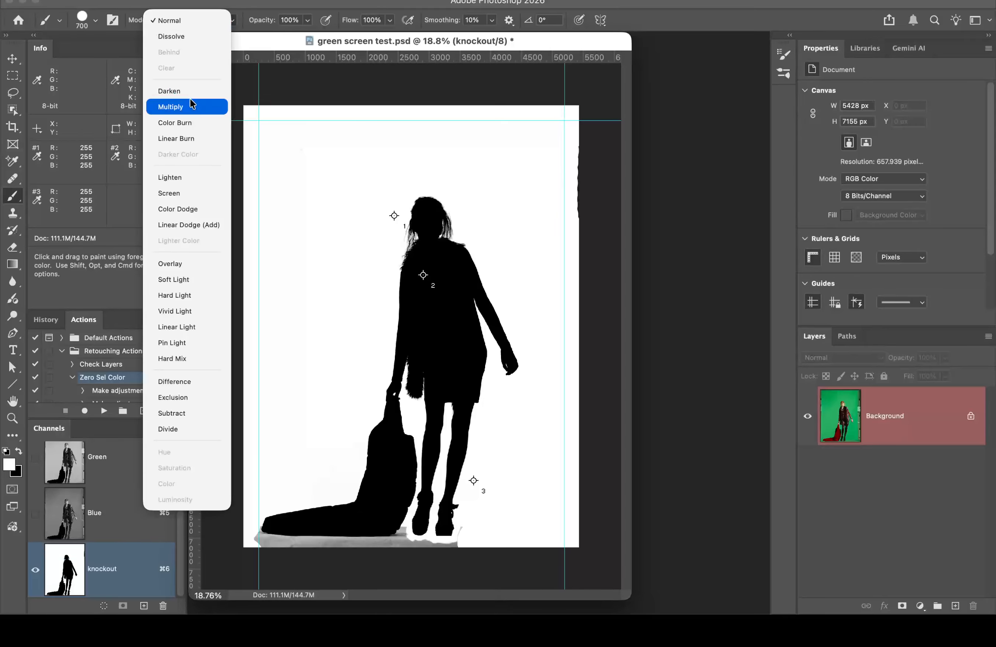
pyautogui.click(205, 263)
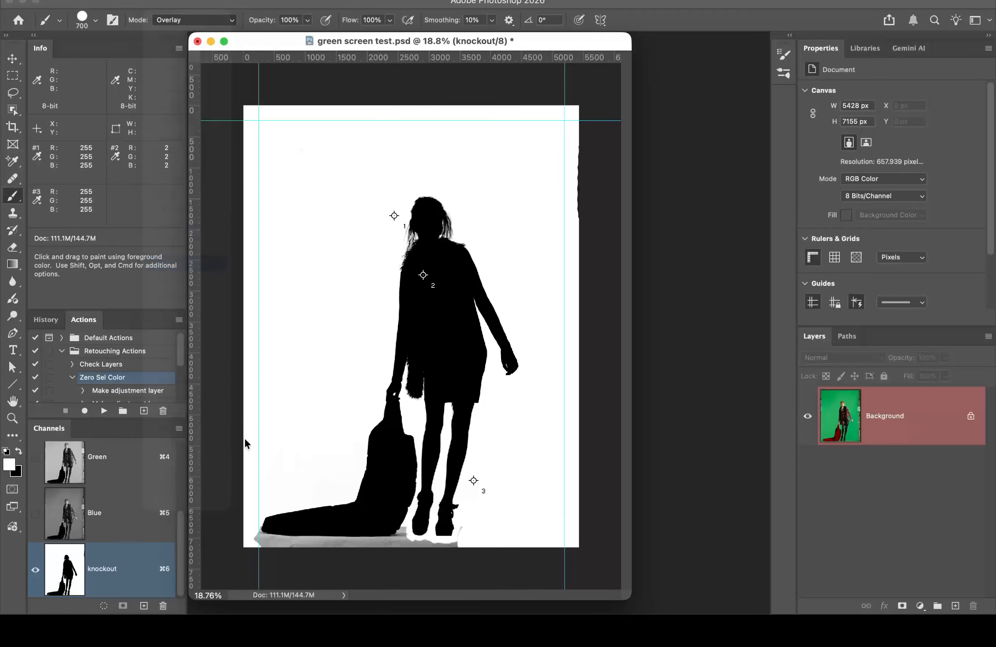
pyautogui.moveTo(247, 542); pyautogui.dragTo(478, 549)
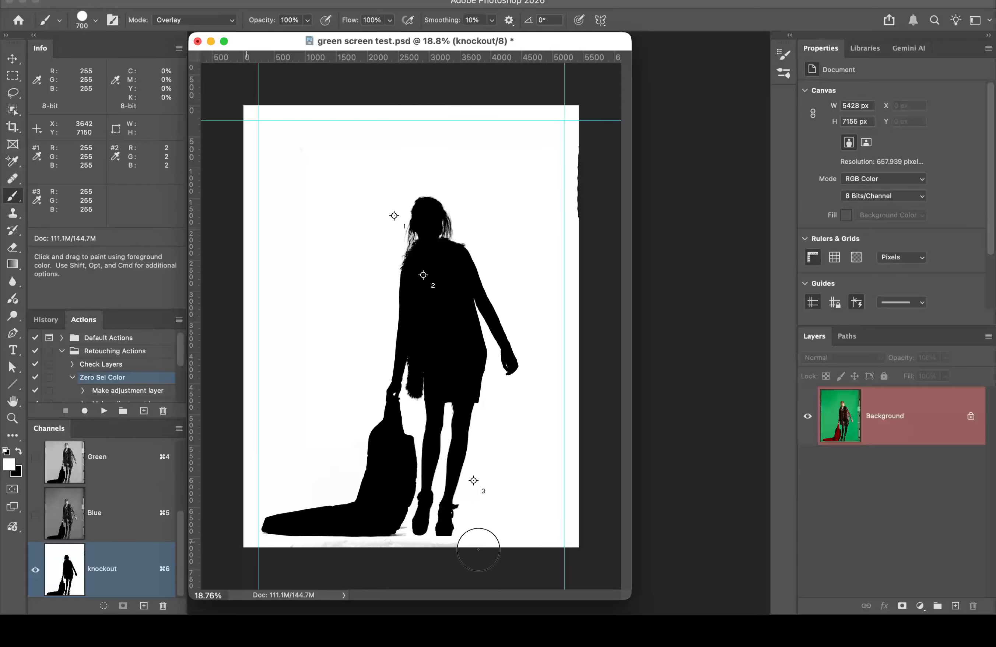
pyautogui.keyDown('super'); pyautogui.click(432, 550); pyautogui.keyUp('super')
pyautogui.keyDown('super'); pyautogui.click(430, 557); pyautogui.keyUp('super')
pyautogui.keyDown('super'); pyautogui.click(429, 564); pyautogui.keyUp('super')
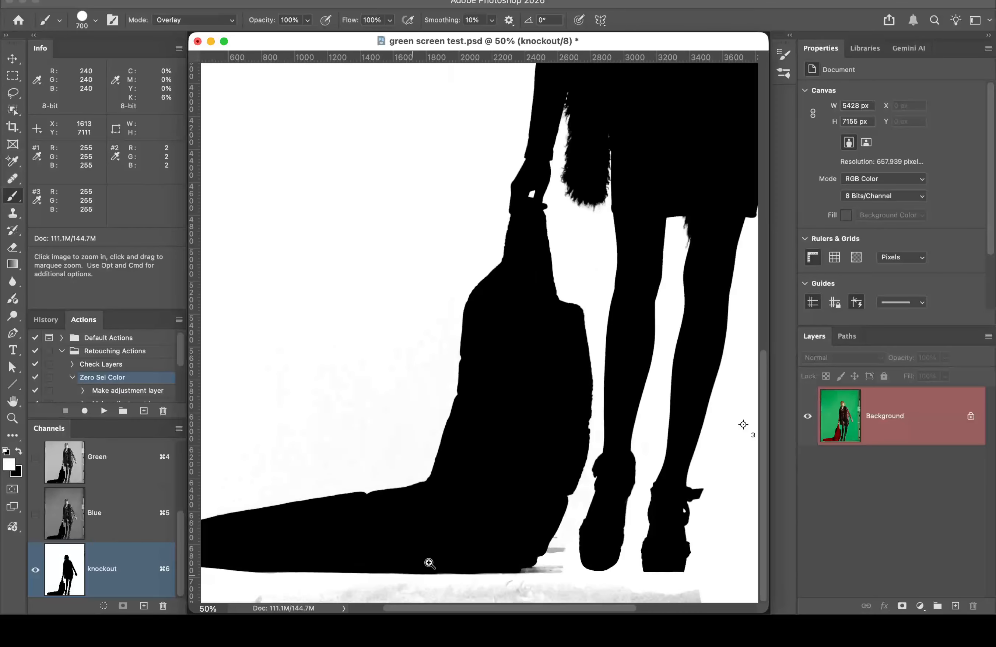
pyautogui.keyDown('super'); pyautogui.click(437, 565); pyautogui.keyUp('super')
pyautogui.moveTo(285, 595)
pyautogui.mouseDown()
pyautogui.moveTo(484, 604)
pyautogui.moveTo(620, 591)
pyautogui.moveTo(684, 612)
pyautogui.moveTo(768, 605)
pyautogui.mouseUp()
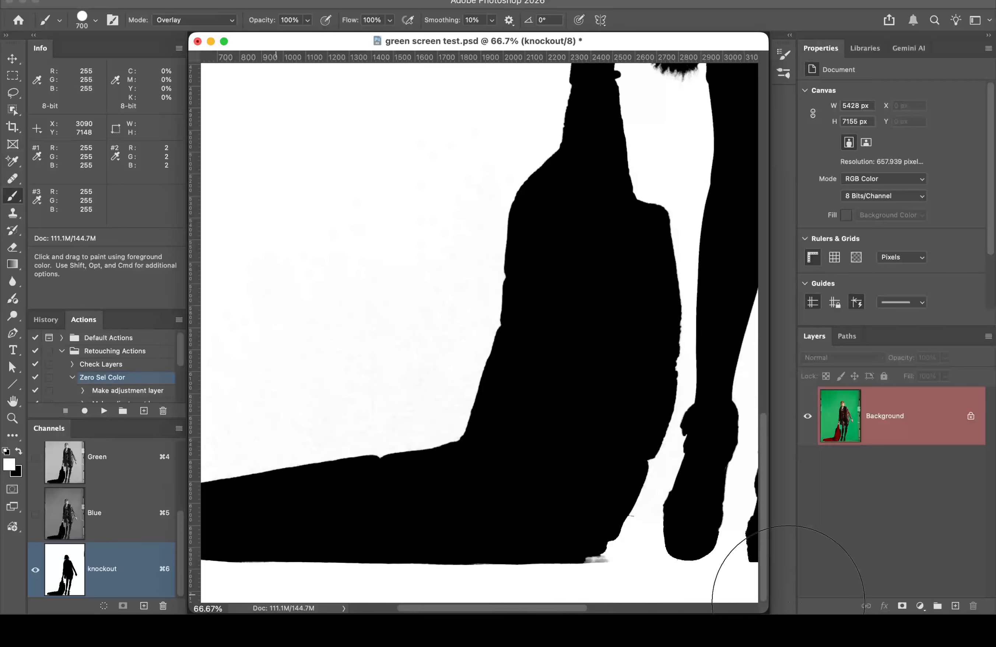
pyautogui.moveTo(633, 601); pyautogui.dragTo(631, 582)
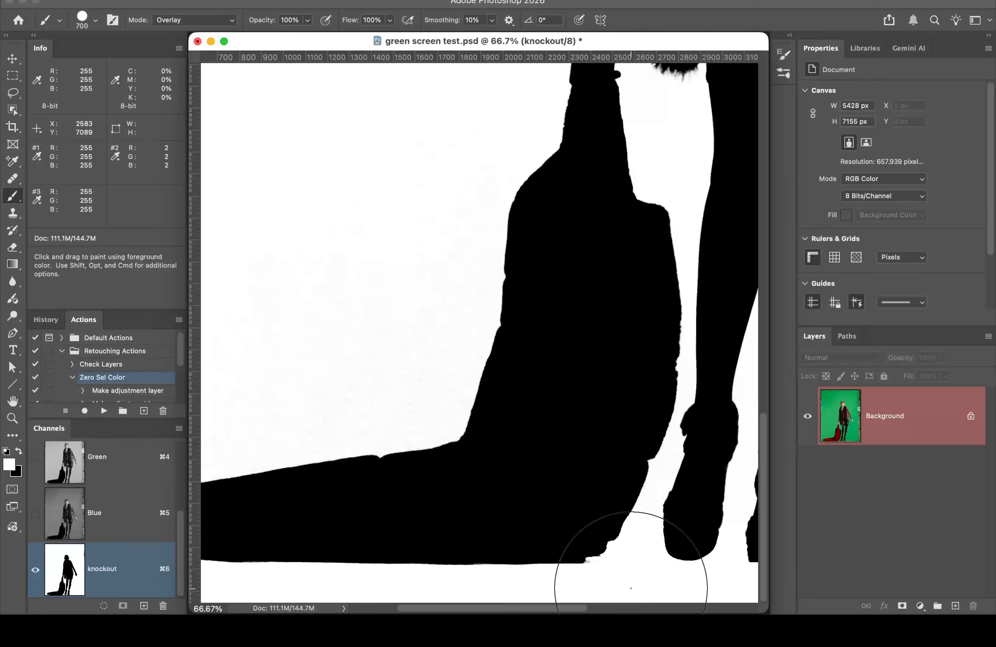
# Step: Lower the 700 px brush's hardness and paint the faint gray patches in the background above the dragged coat pure white
pyautogui.press('space')
pyautogui.moveTo(528, 572); pyautogui.dragTo(760, 535)
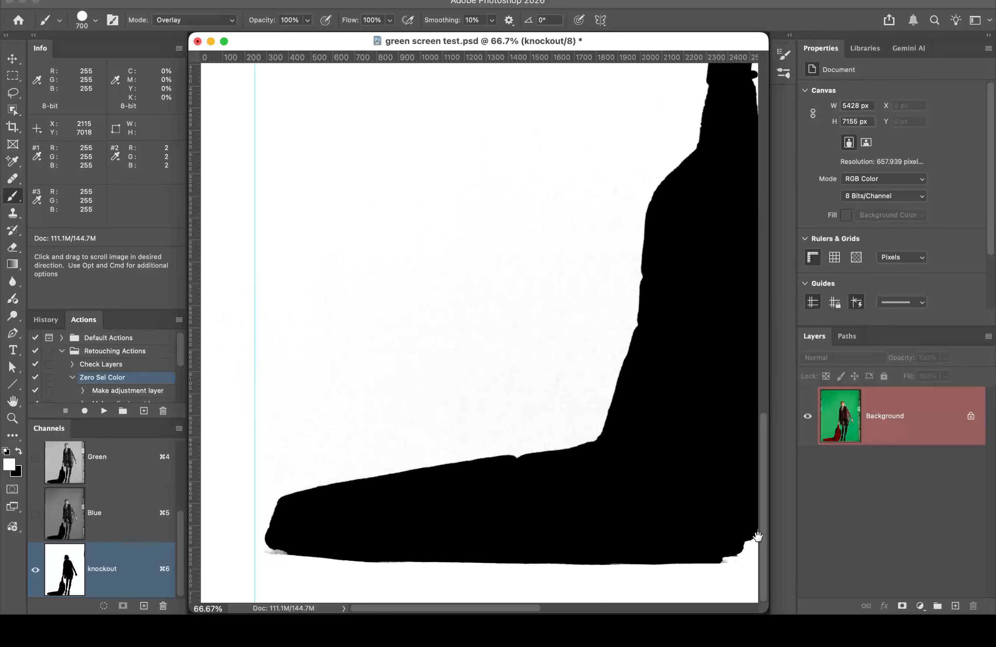
pyautogui.press('alt')
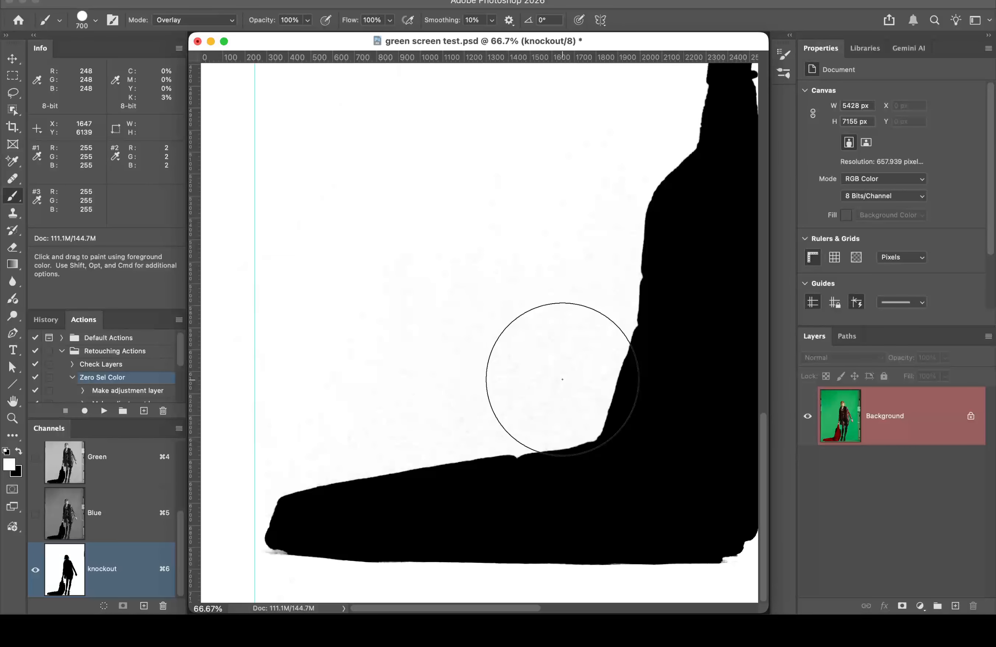
pyautogui.click(95, 21)
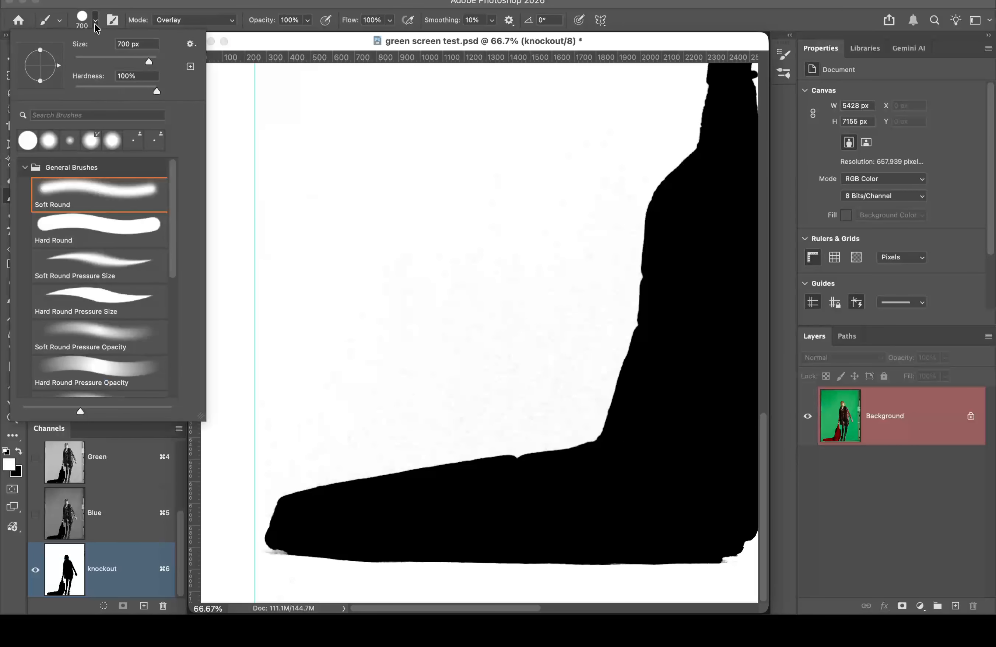
pyautogui.moveTo(103, 87); pyautogui.dragTo(76, 90)
pyautogui.click(597, 192)
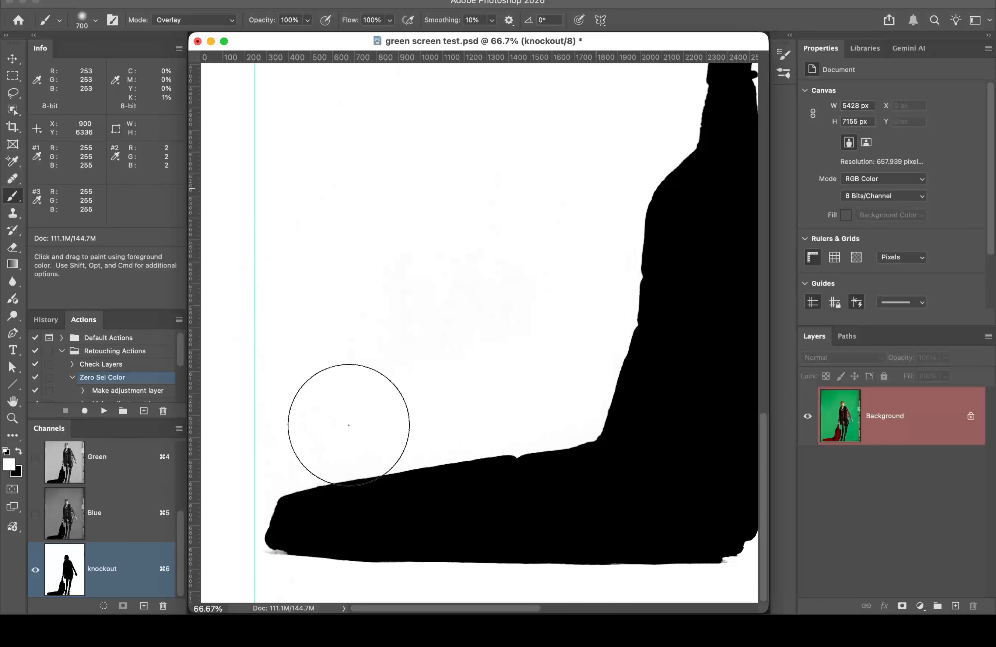
pyautogui.moveTo(348, 425)
pyautogui.mouseDown()
pyautogui.moveTo(268, 463)
pyautogui.moveTo(342, 344)
pyautogui.moveTo(508, 252)
pyautogui.moveTo(496, 211)
pyautogui.moveTo(427, 183)
pyautogui.moveTo(472, 128)
pyautogui.moveTo(613, 107)
pyautogui.moveTo(248, 199)
pyautogui.moveTo(264, 144)
pyautogui.moveTo(249, 134)
pyautogui.moveTo(276, 122)
pyautogui.moveTo(289, 241)
pyautogui.moveTo(360, 363)
pyautogui.moveTo(281, 426)
pyautogui.mouseUp()
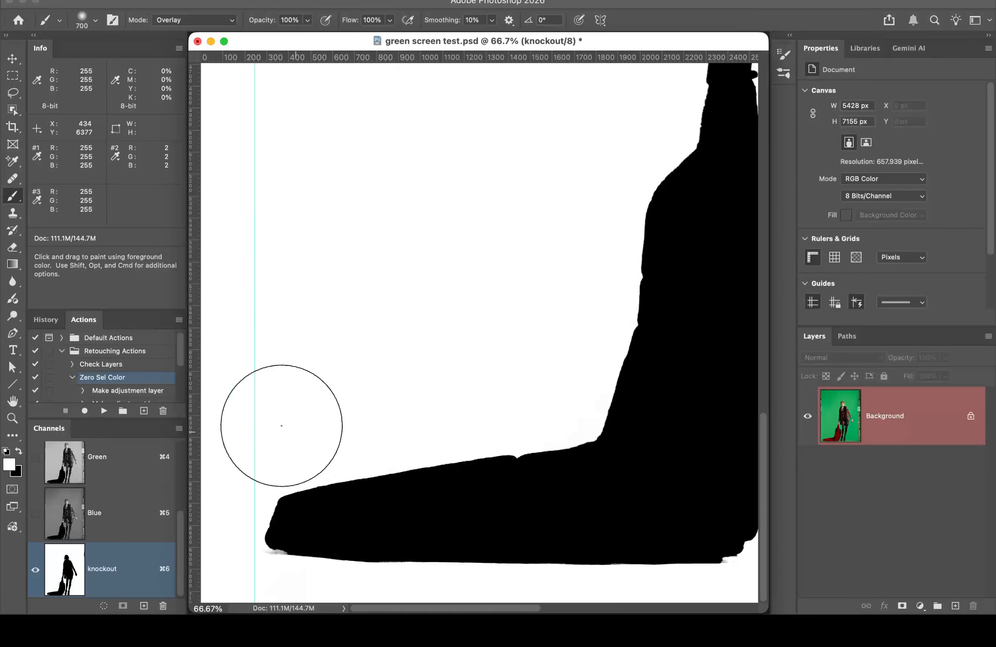
# Step: Return to the Background layer in full color and duplicate it
pyautogui.click(932, 420)
pyautogui.press('super+j')
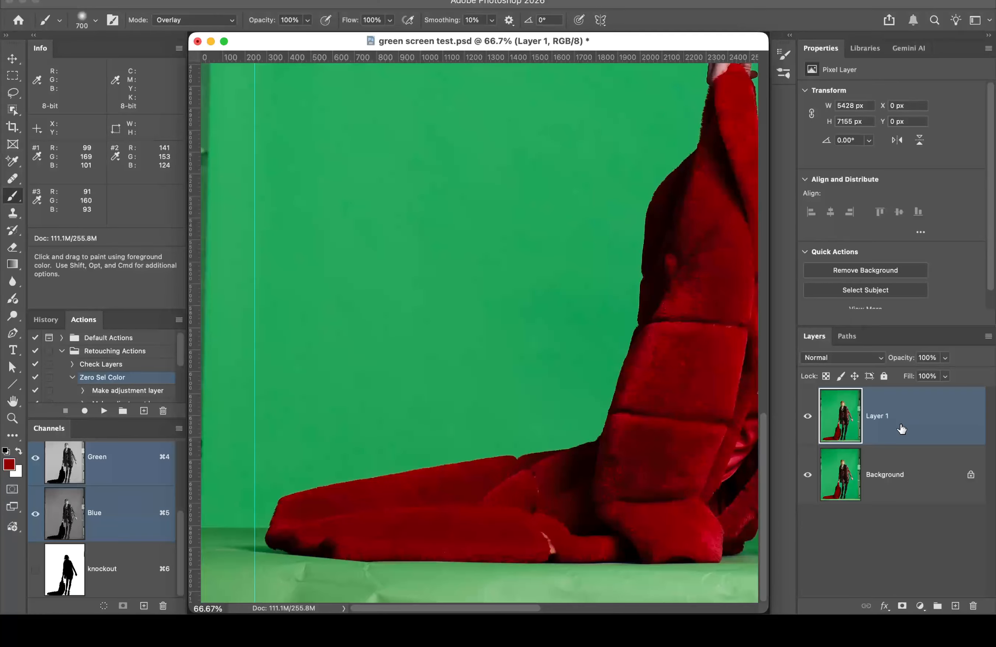
# Step: Add a white (ffffff) Solid Color fill layer directly above the Background layer
pyautogui.click(940, 484)
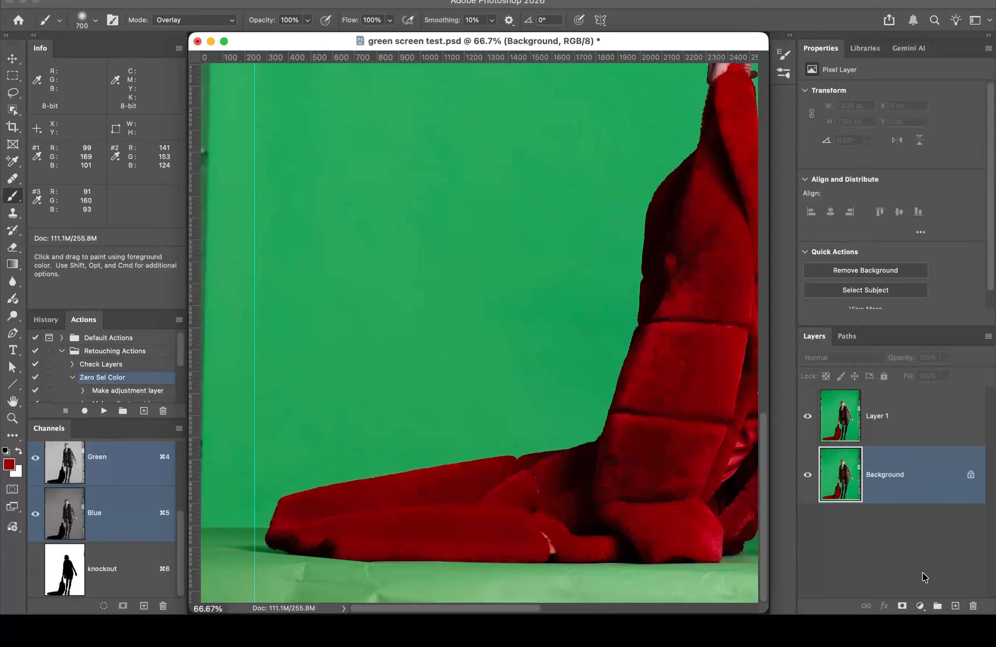
pyautogui.click(920, 606)
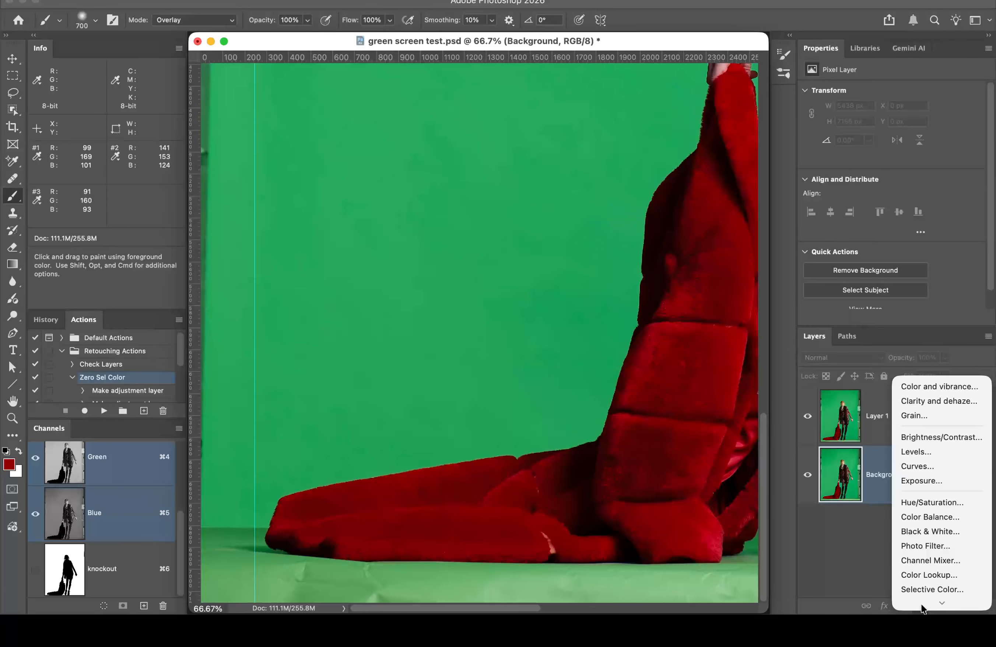
pyautogui.moveTo(944, 601)
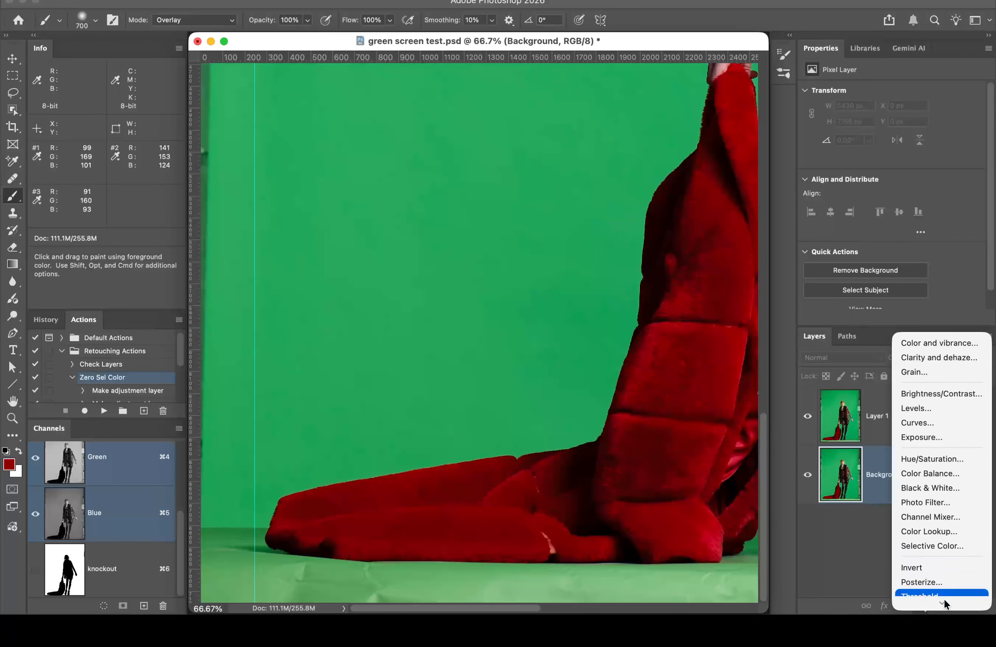
pyautogui.click(945, 571)
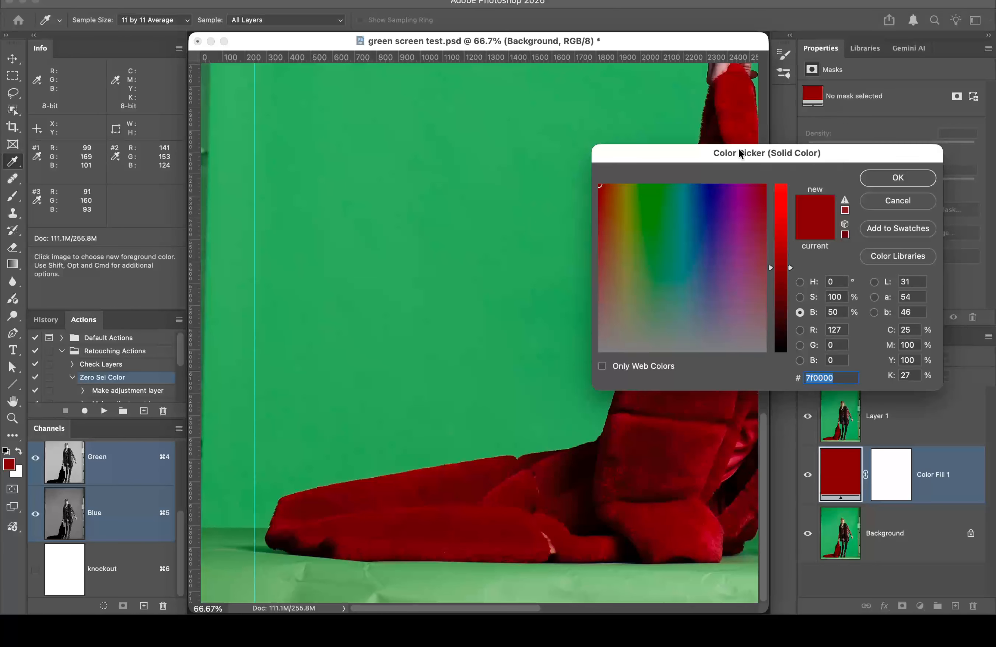
pyautogui.click(19, 471)
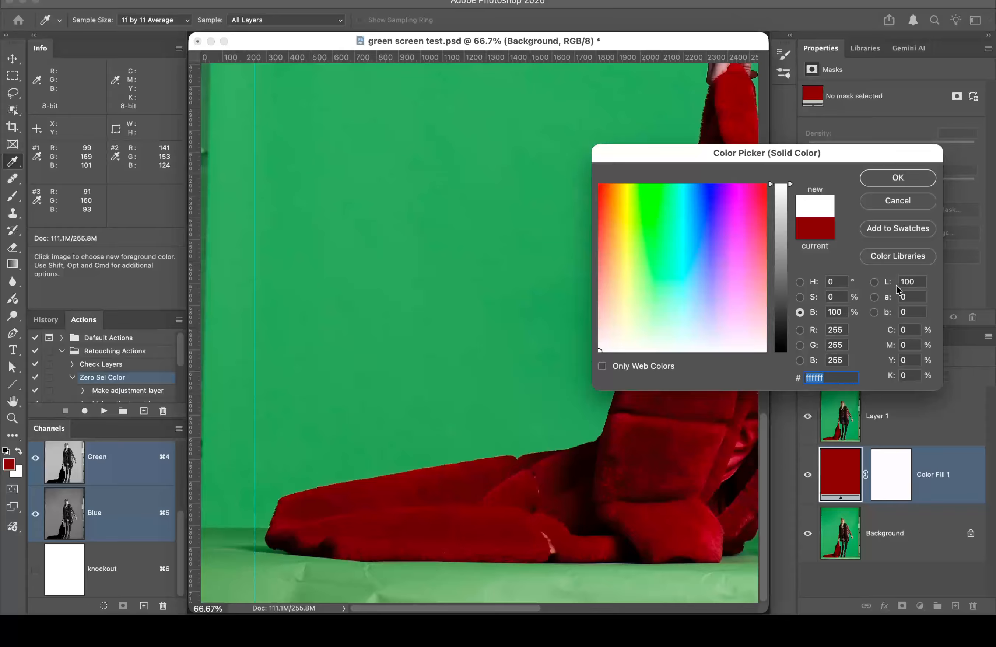
pyautogui.click(914, 177)
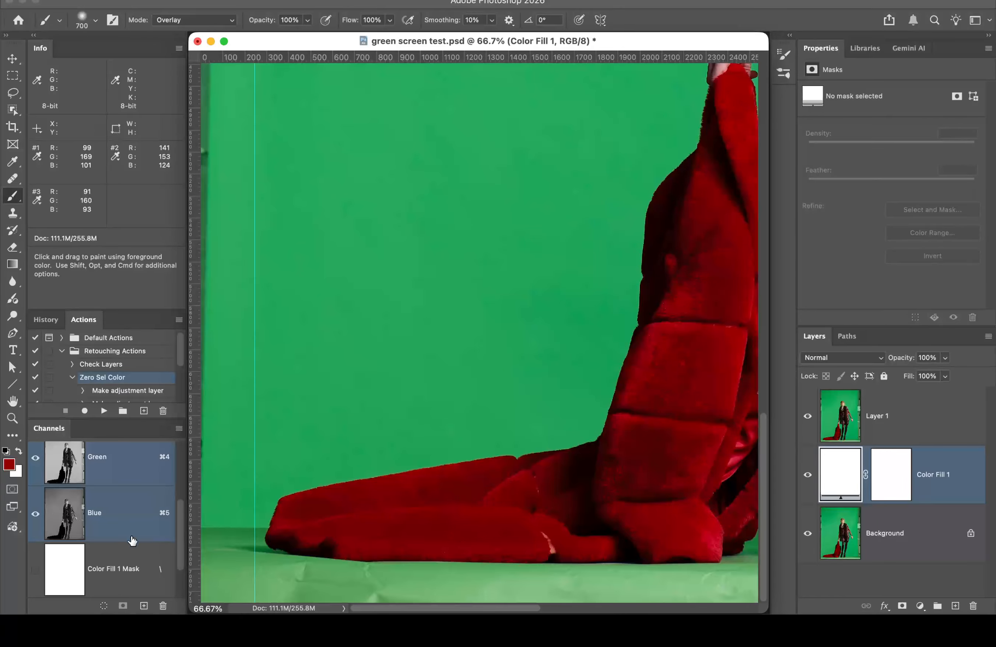
# Step: Invert the knockout channel, load it as a selection, and apply it as a layer mask on Layer 1
pyautogui.scroll(-1, 106, 561)
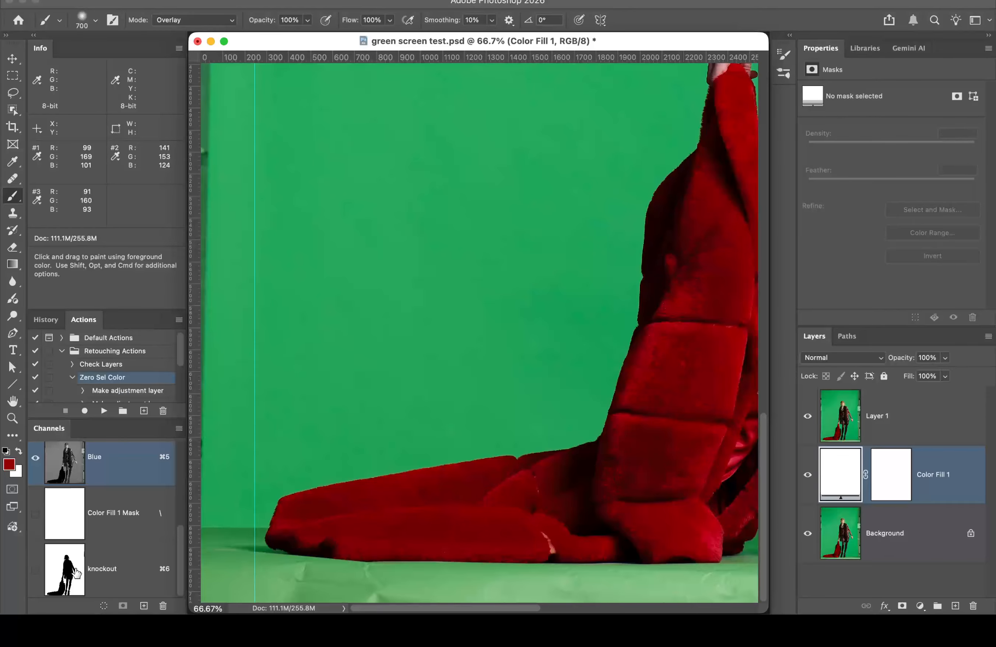
pyautogui.click(118, 559)
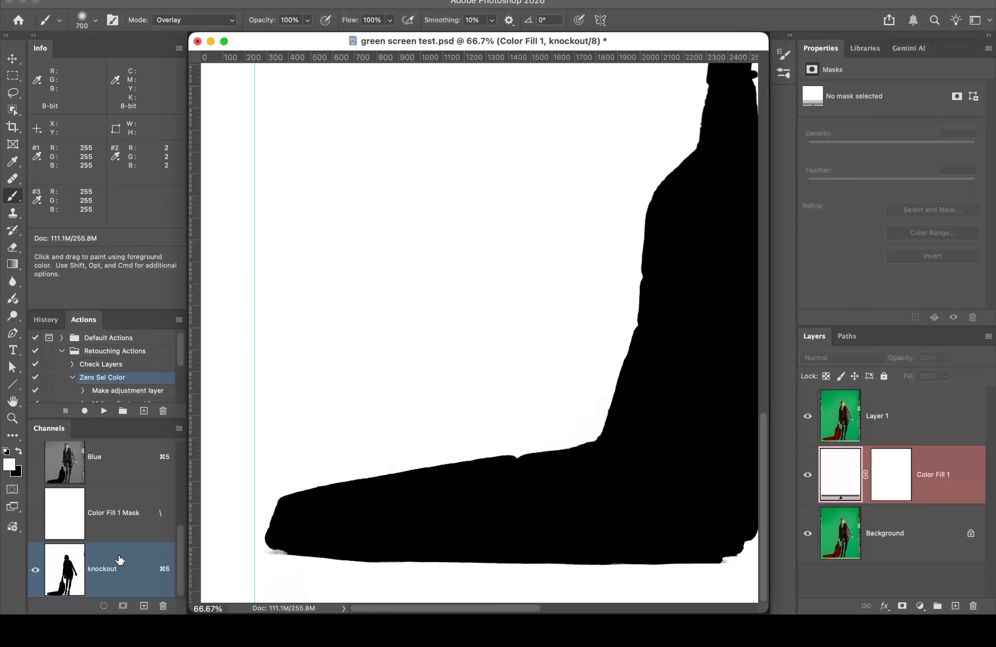
pyautogui.press('super+i')
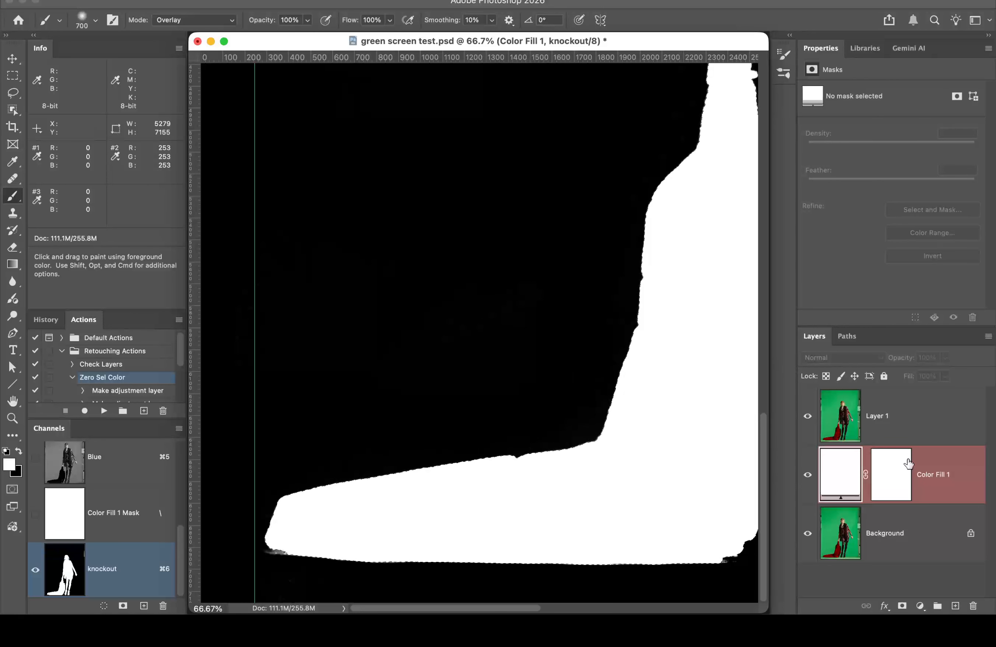
pyautogui.click(923, 409)
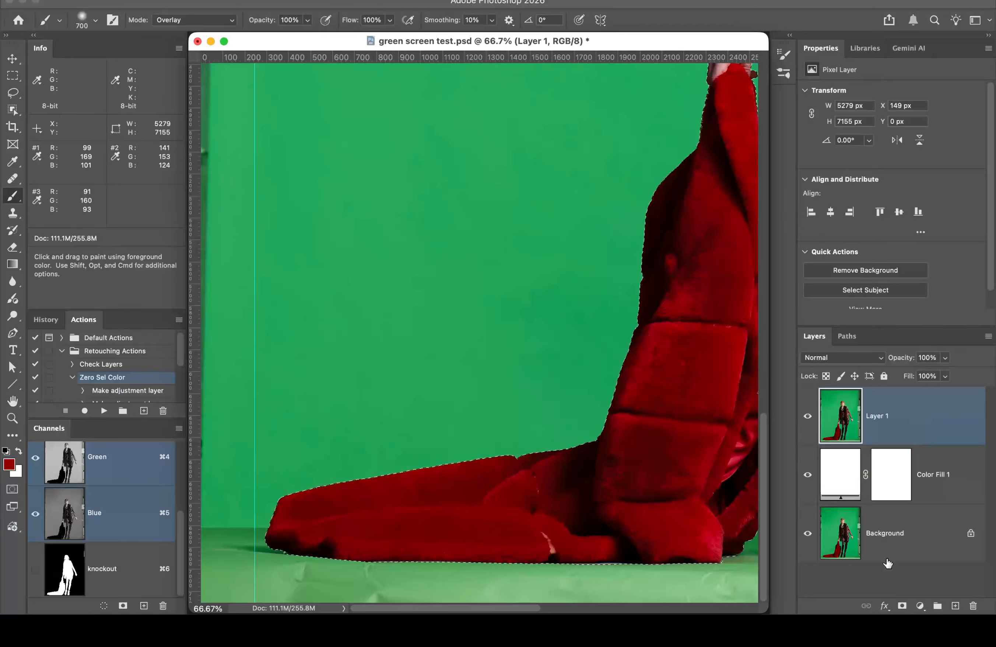
pyautogui.click(901, 606)
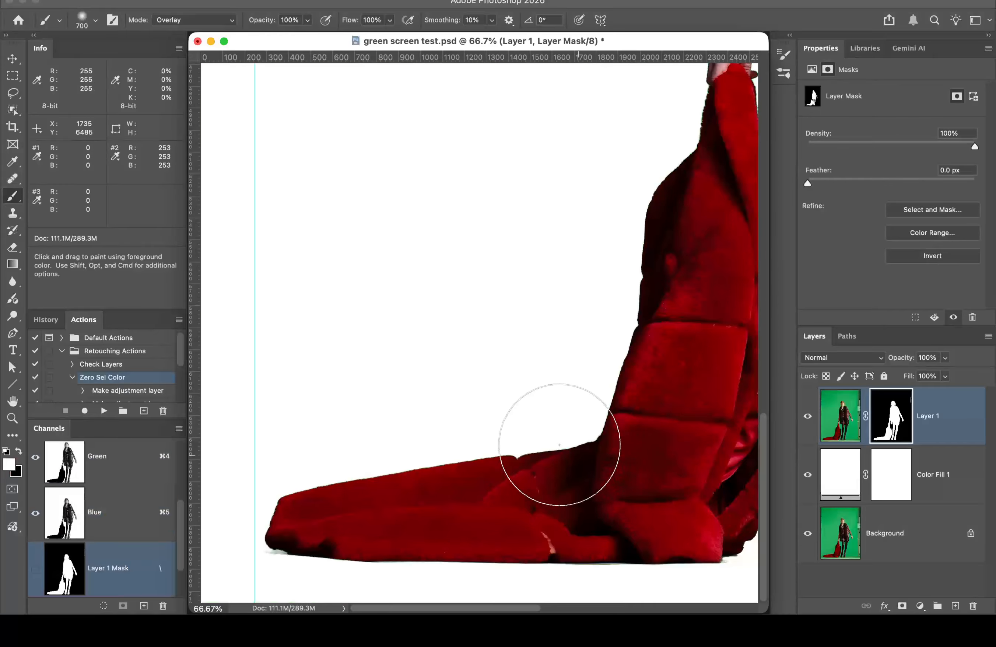
# Step: Examine the masked cutout as a whole and at 200%, checking the hair edges around the face for green spill
pyautogui.doubleClick(13, 402)
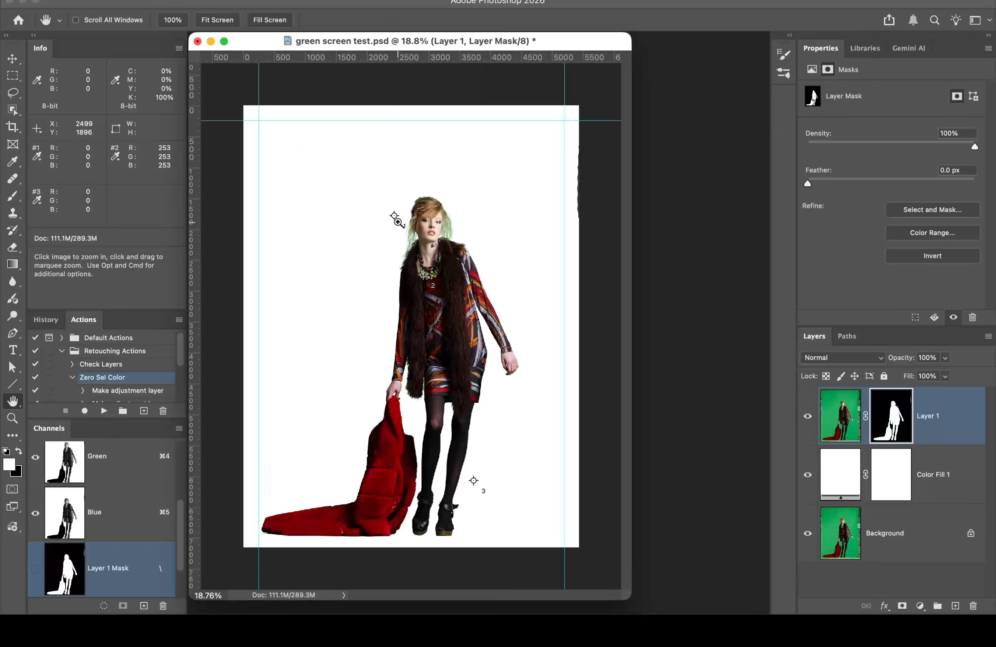
pyautogui.click(400, 216)
pyautogui.click(464, 245)
pyautogui.click(508, 273)
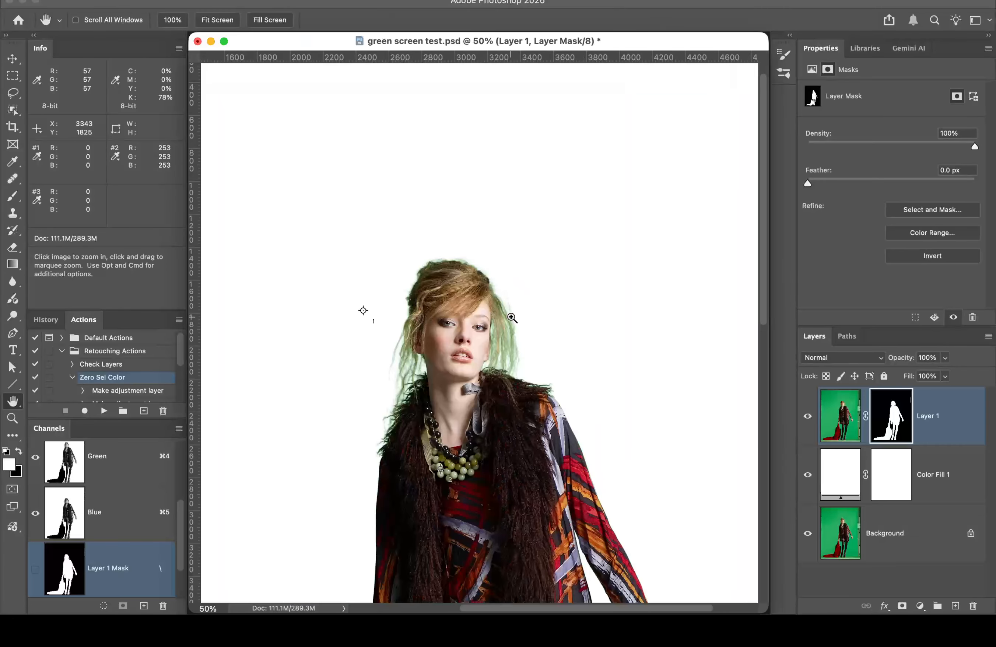
pyautogui.click(514, 317)
pyautogui.click(480, 353)
pyautogui.click(474, 373)
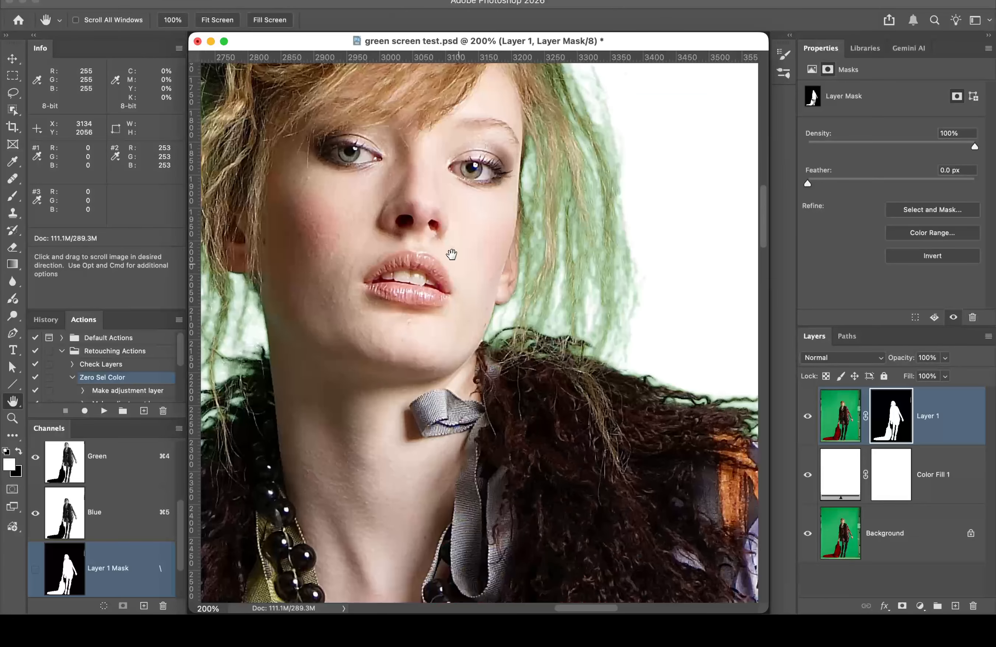
pyautogui.moveTo(451, 252); pyautogui.dragTo(646, 320)
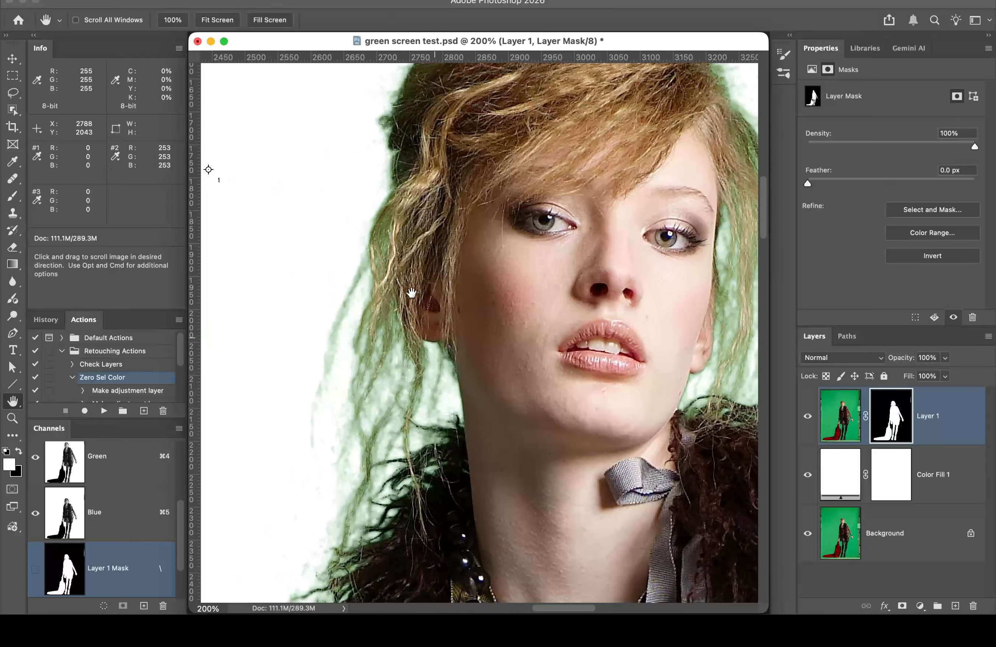
pyautogui.moveTo(604, 170); pyautogui.dragTo(585, 296)
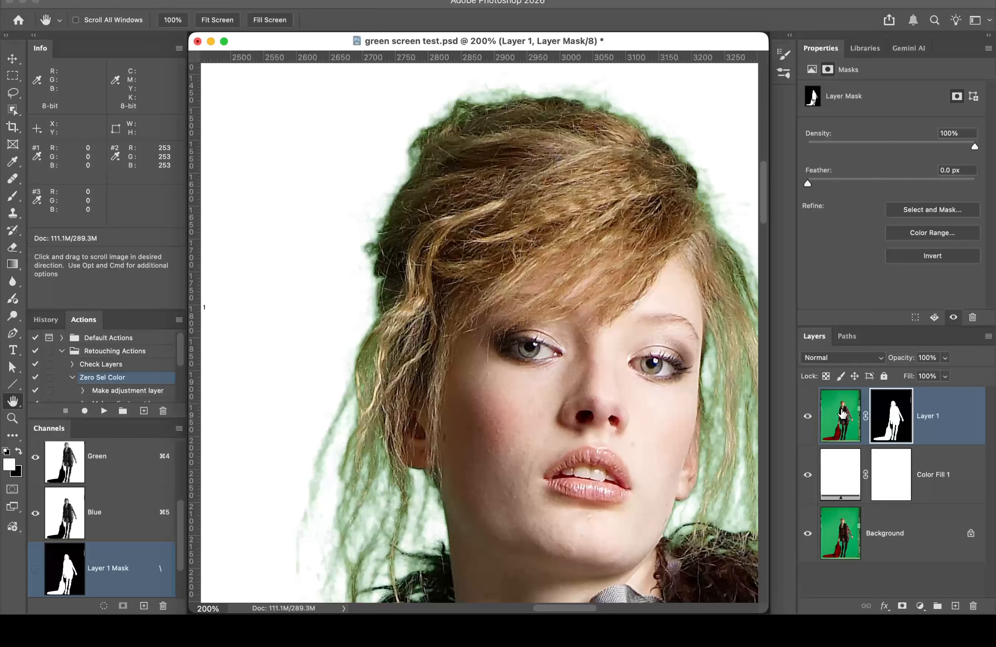
# Step: Target Layer 1's image instead of its mask and set the brush to 0% hardness in Color mode
pyautogui.click(843, 414)
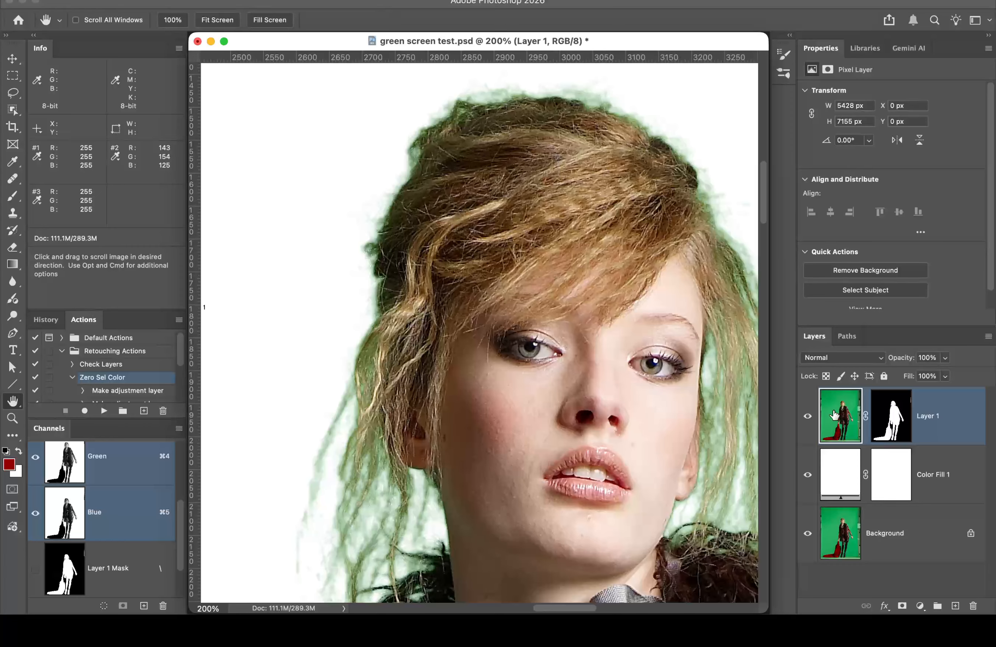
pyautogui.press('b')
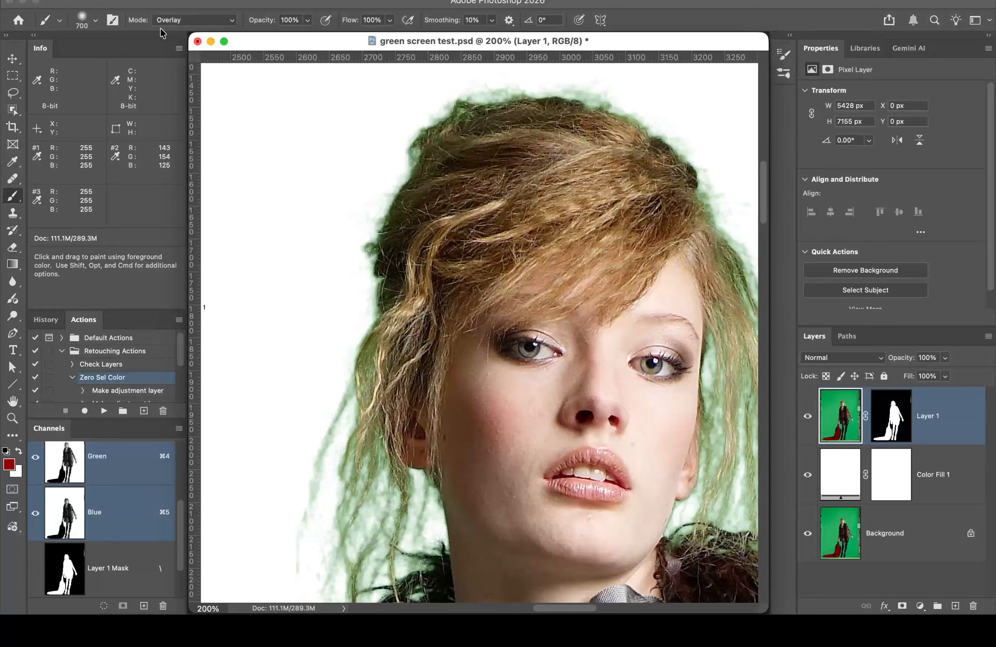
pyautogui.click(95, 20)
pyautogui.moveTo(79, 93); pyautogui.dragTo(67, 95)
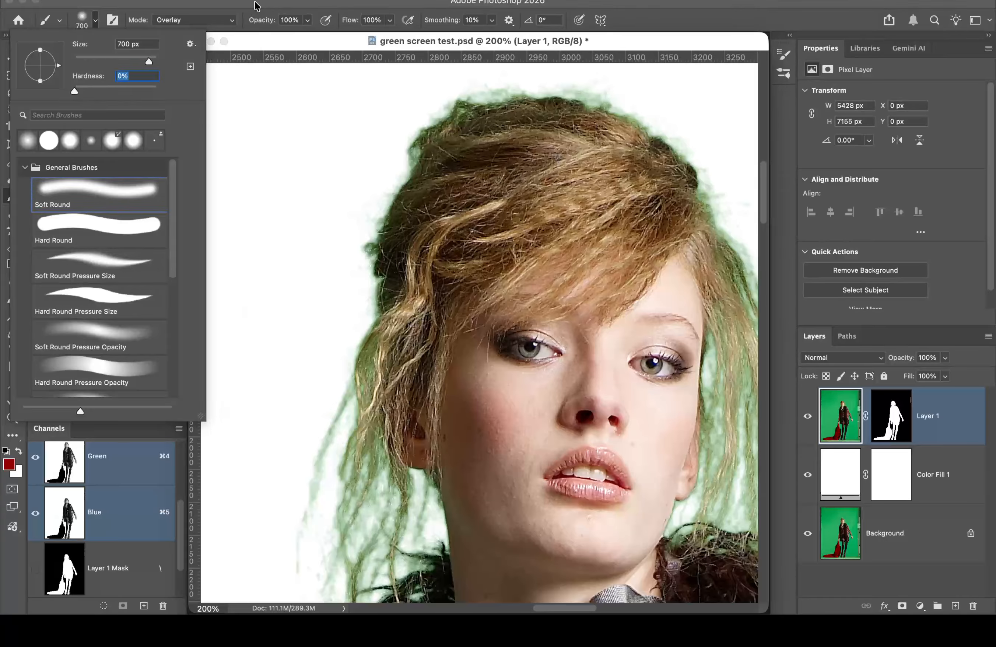
pyautogui.click(254, 3)
pyautogui.click(194, 23)
pyautogui.click(195, 22)
pyautogui.click(194, 21)
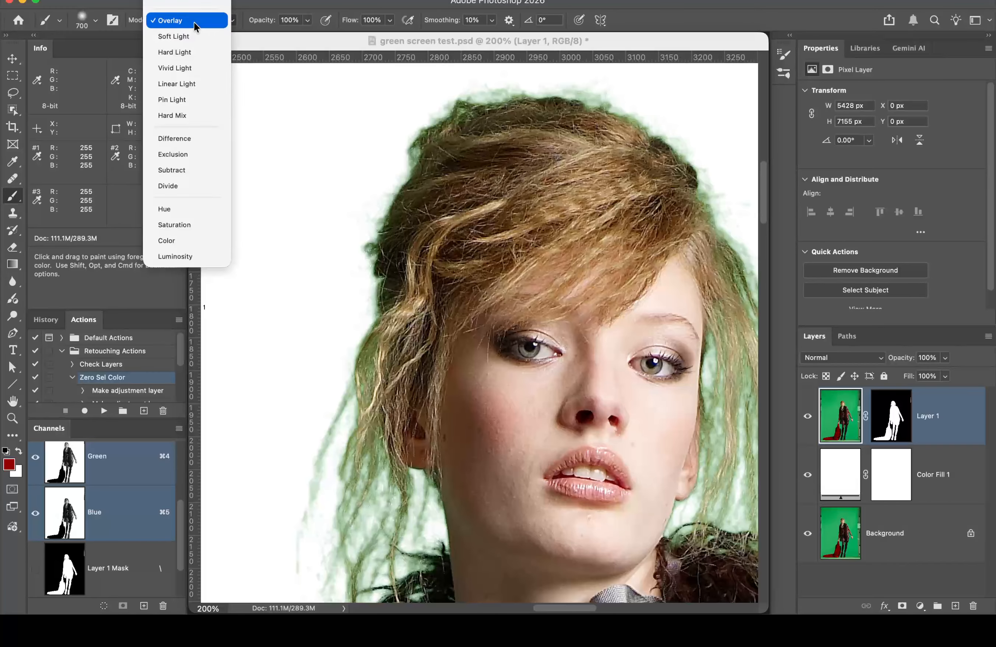
pyautogui.click(189, 241)
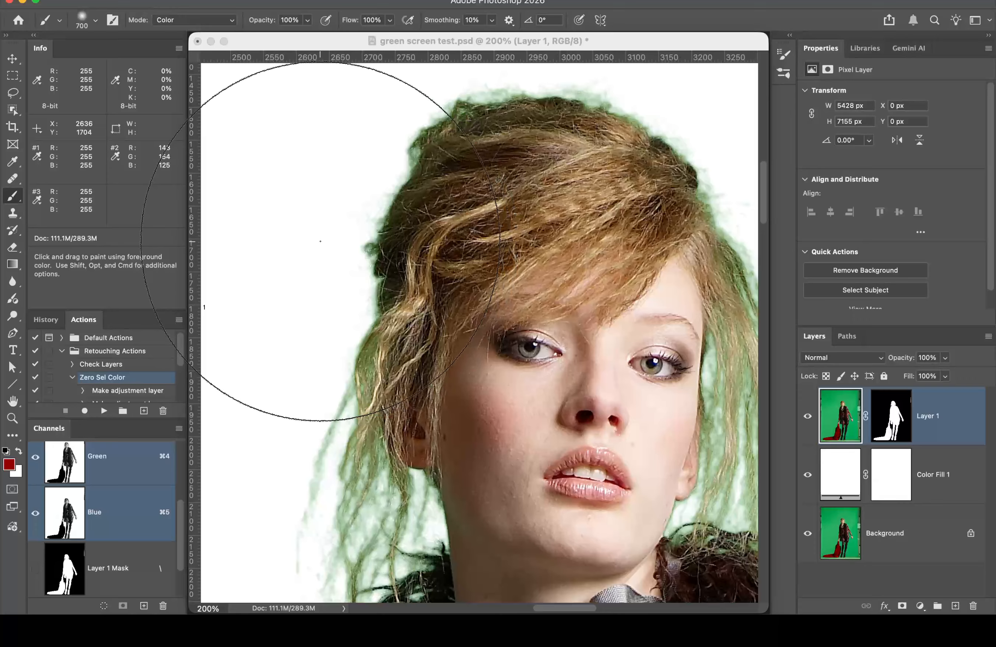
# Step: Reduce the brush to 250 px and sample a light tan strand on the upper hair as the foreground color
pyautogui.press('[')
pyautogui.press('[')
pyautogui.press('[')
pyautogui.press('[')
pyautogui.press('[')
pyautogui.press('[')
pyautogui.press('[')
pyautogui.press('[')
pyautogui.press('[')
pyautogui.press('[')
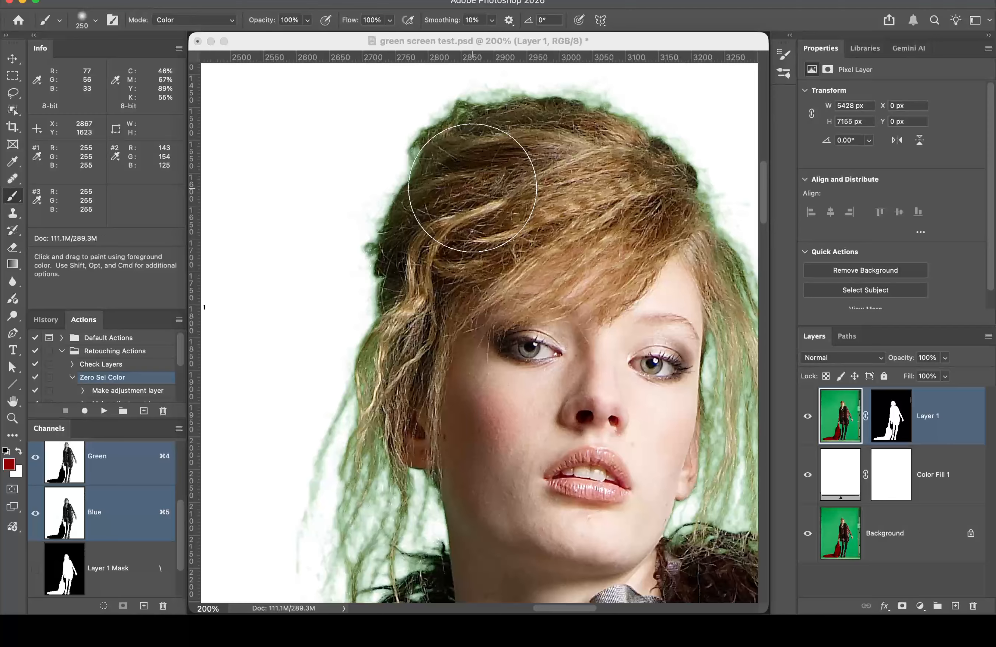
pyautogui.press('alt')
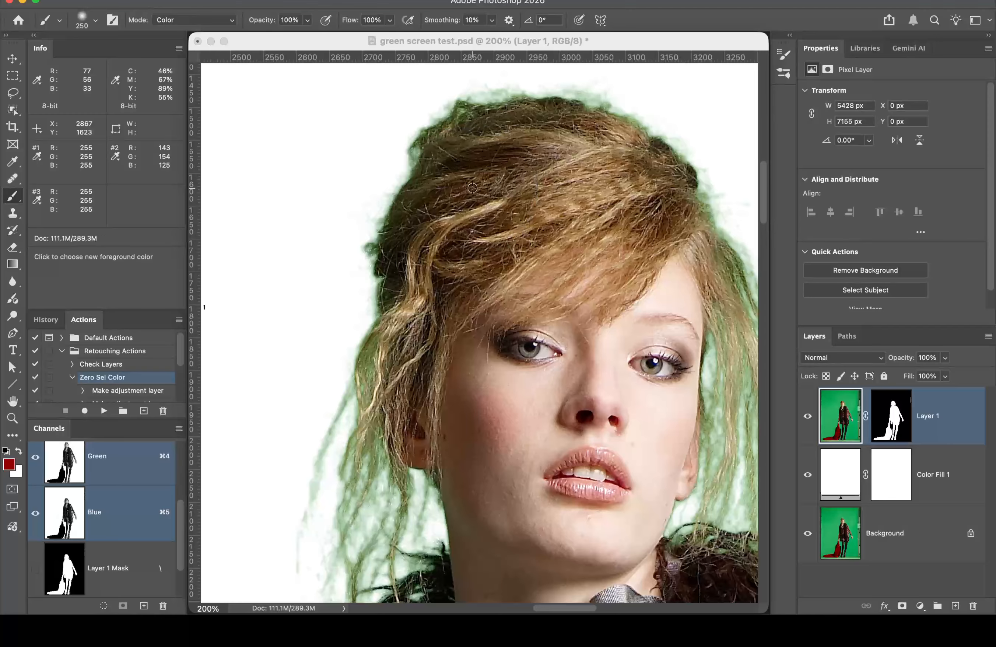
pyautogui.keyDown('alt'); pyautogui.click(472, 188); pyautogui.keyUp('alt')
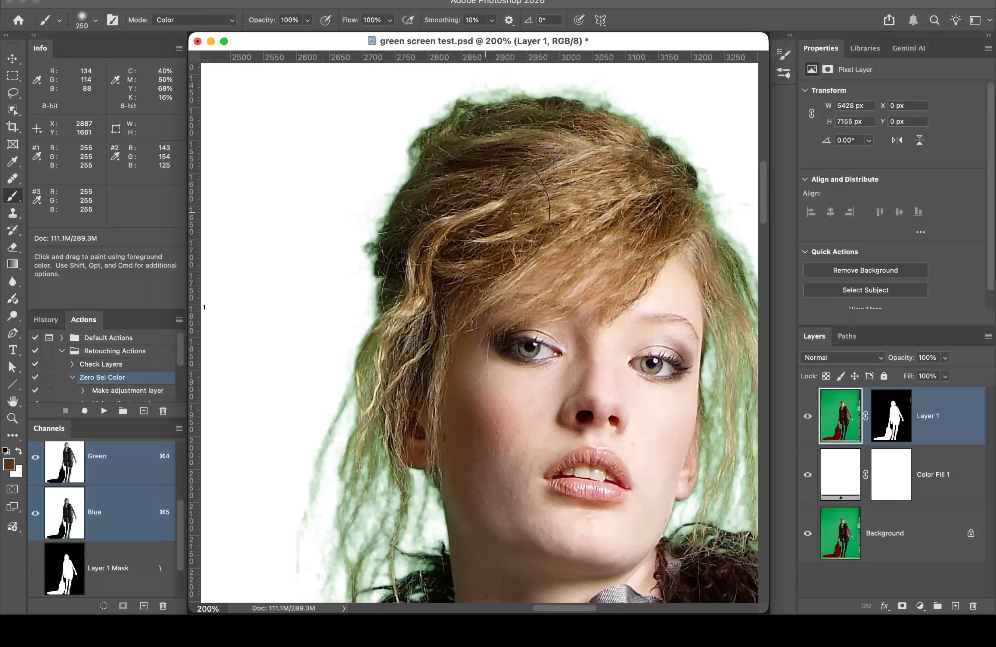
pyautogui.keyDown('alt'); pyautogui.click(486, 208); pyautogui.keyUp('alt')
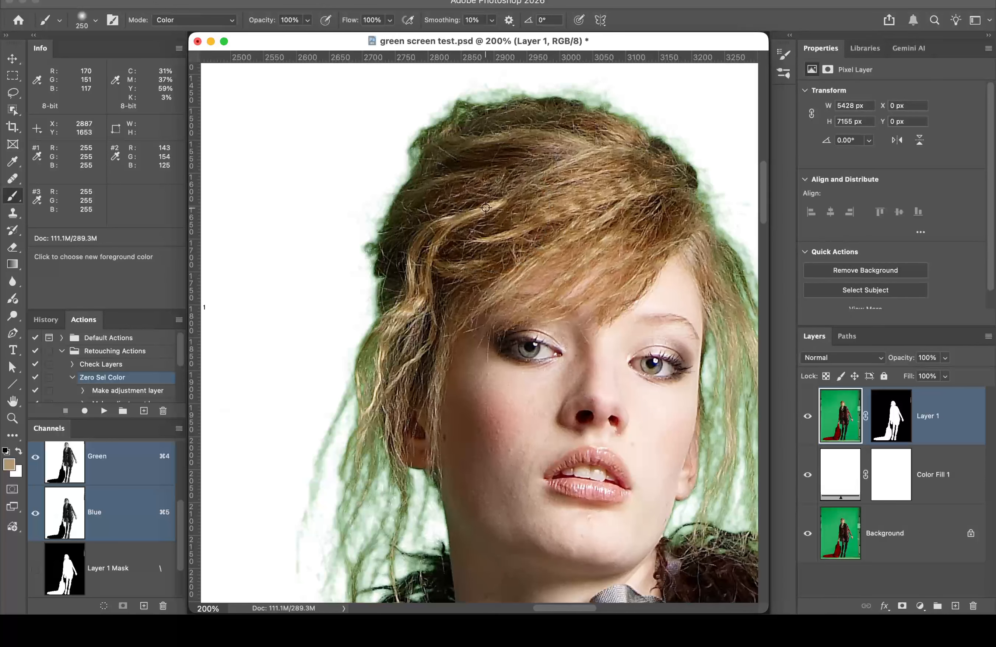
# Step: Sample a brown from the hair as foreground color and review the graphics processor settings in the Performance preferences
pyautogui.keyDown('alt'); pyautogui.click(502, 188); pyautogui.keyUp('alt')
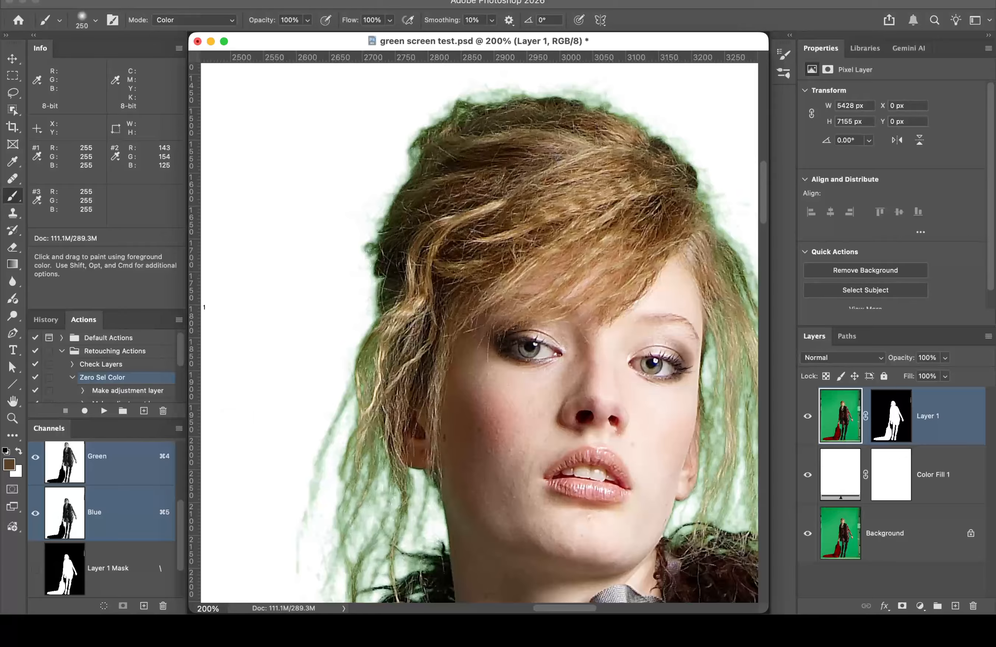
pyautogui.click(52, 0)
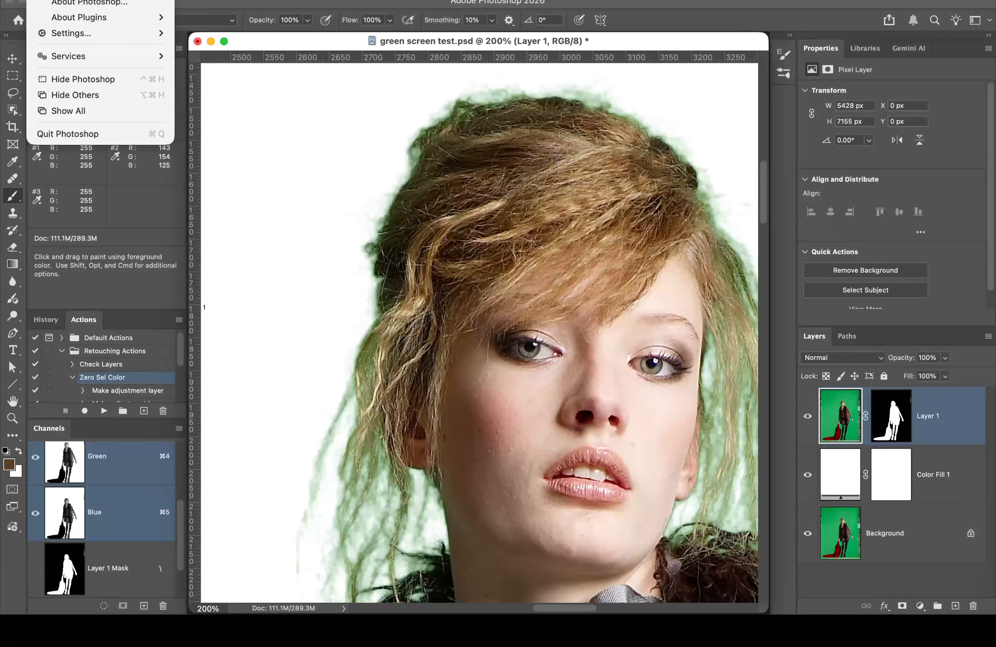
pyautogui.moveTo(75, 33)
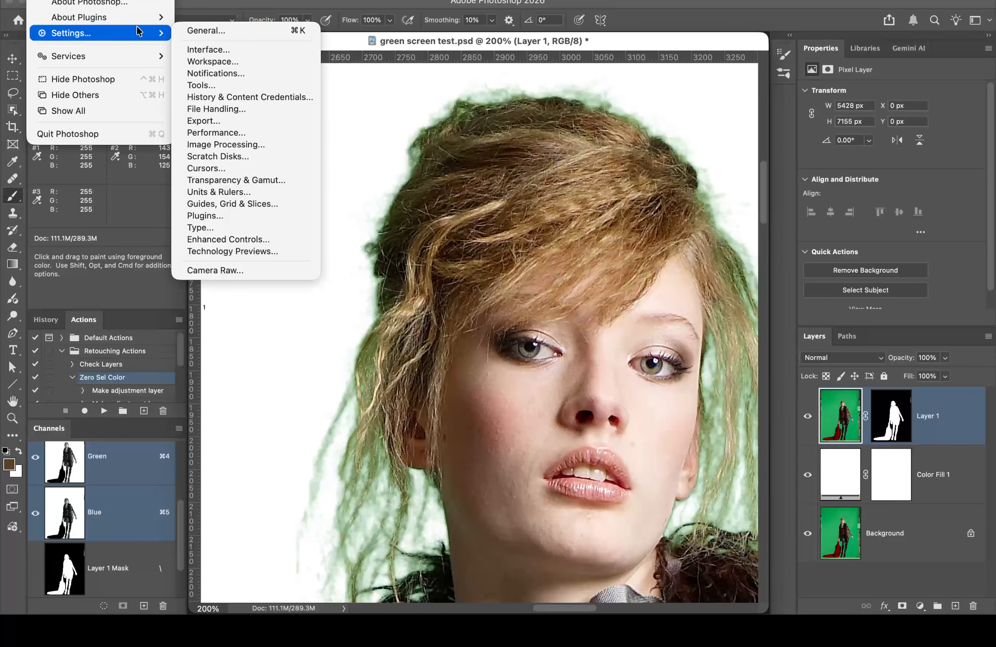
pyautogui.click(249, 133)
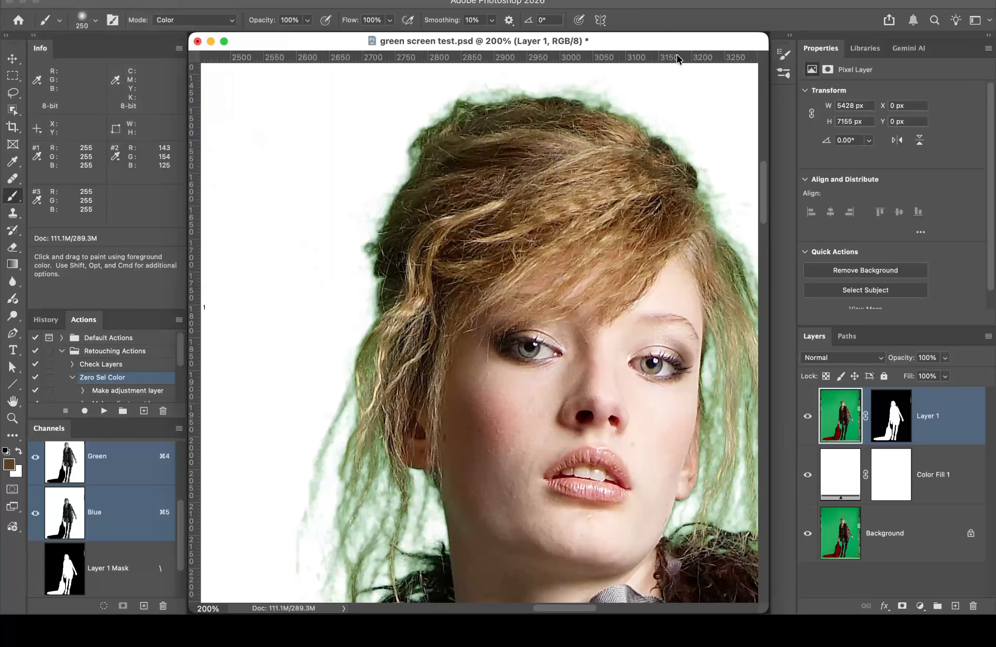
pyautogui.click(646, 117)
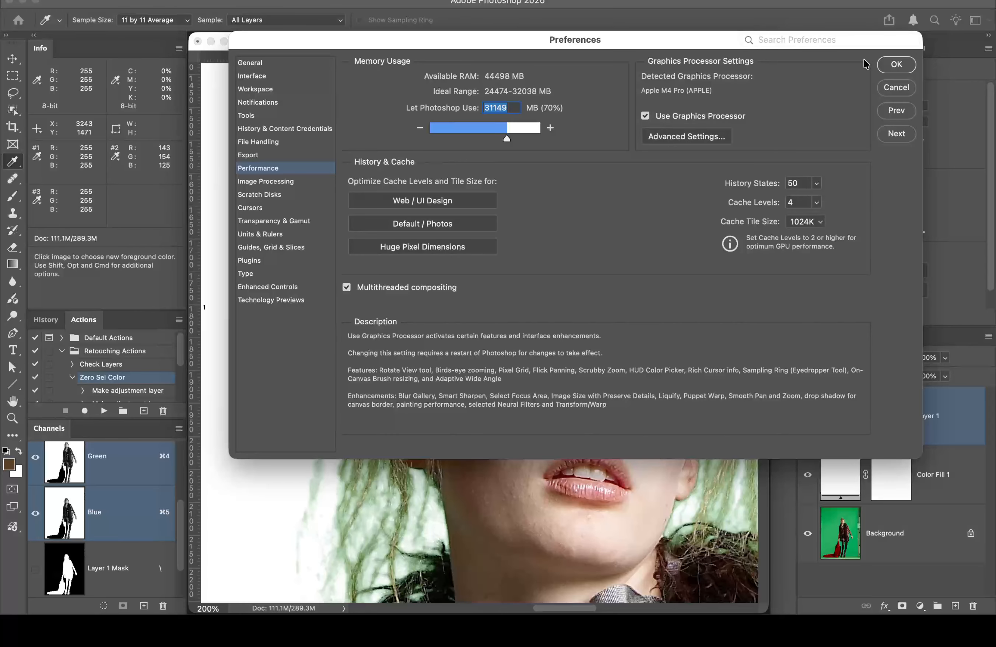
pyautogui.click(896, 65)
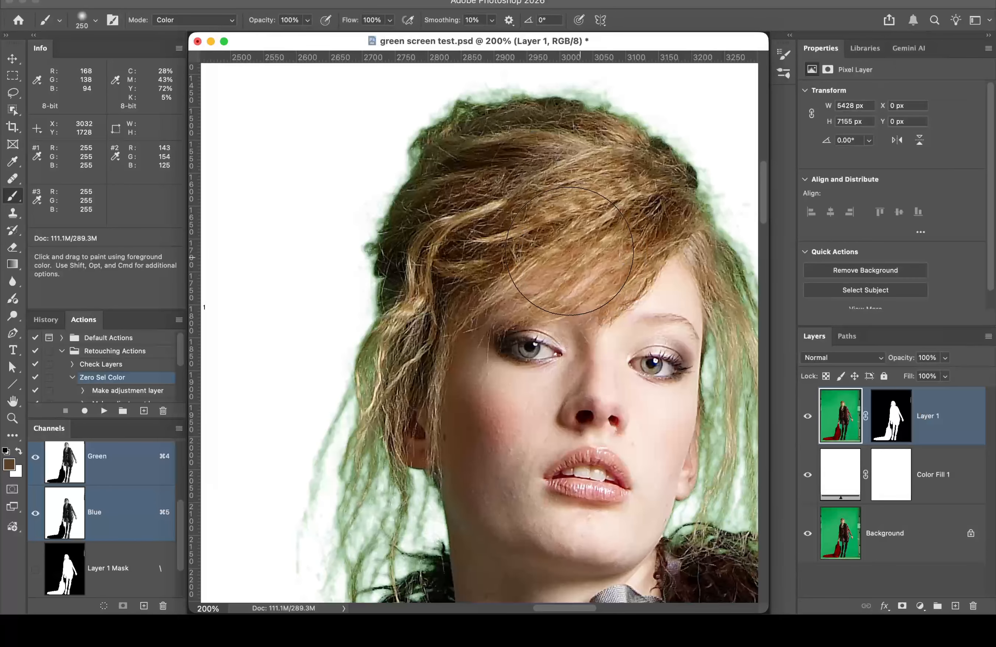
# Step: Sample a lighter brown from the hair and paint it in Color mode over the green fringe around the crown and loose strands
pyautogui.press('alt')
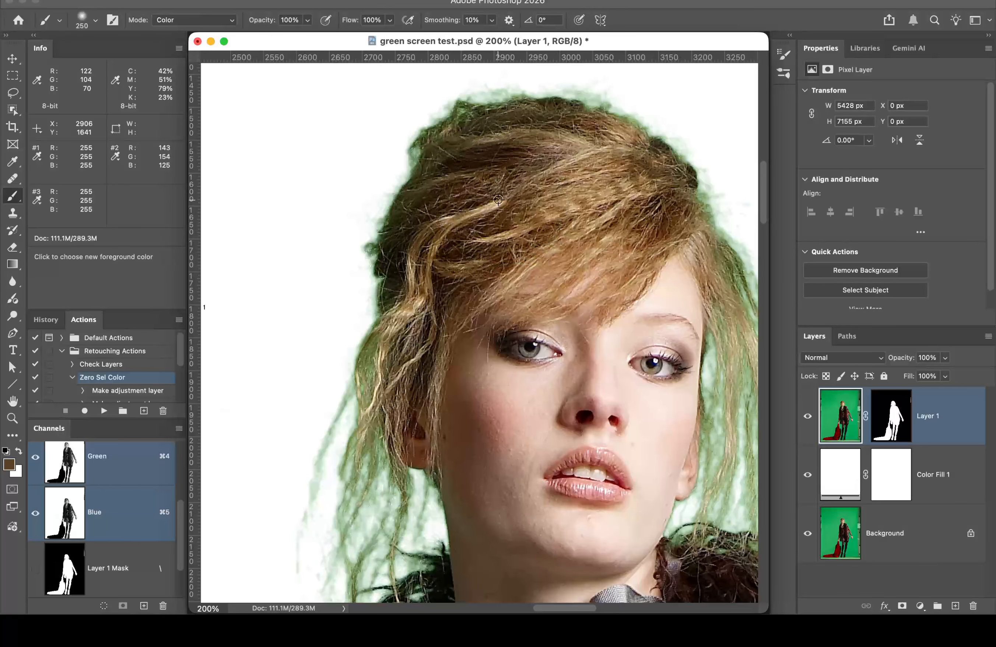
pyautogui.keyDown('alt'); pyautogui.click(498, 200); pyautogui.keyUp('alt')
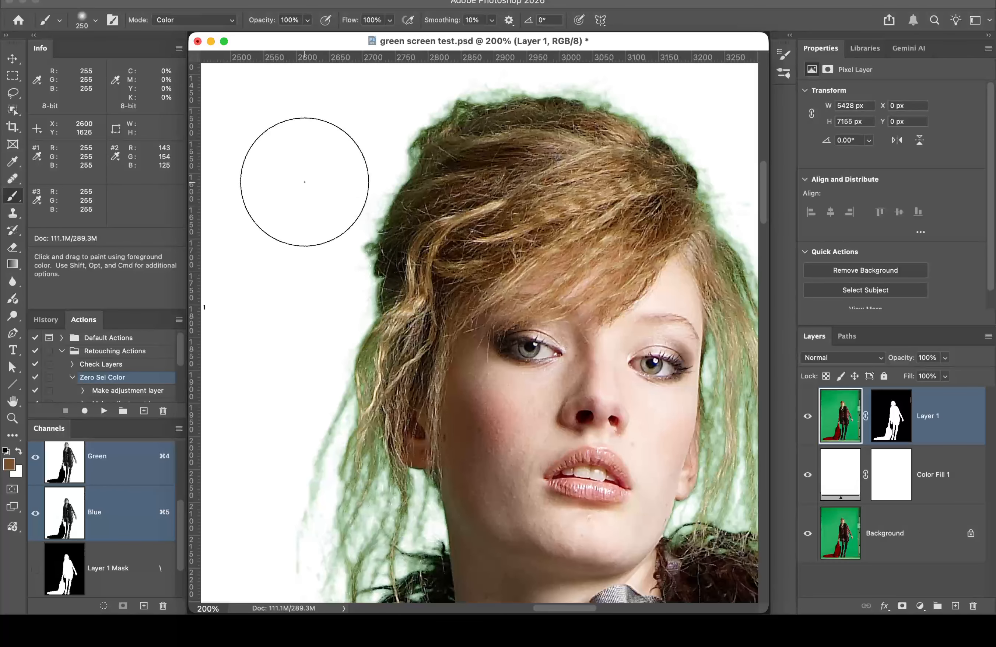
pyautogui.moveTo(339, 162)
pyautogui.mouseDown()
pyautogui.moveTo(364, 146)
pyautogui.moveTo(331, 218)
pyautogui.moveTo(333, 262)
pyautogui.moveTo(300, 433)
pyautogui.moveTo(327, 477)
pyautogui.moveTo(343, 481)
pyautogui.moveTo(338, 535)
pyautogui.moveTo(296, 537)
pyautogui.moveTo(317, 509)
pyautogui.moveTo(318, 318)
pyautogui.moveTo(405, 114)
pyautogui.moveTo(402, 98)
pyautogui.moveTo(431, 85)
pyautogui.moveTo(626, 62)
pyautogui.moveTo(679, 75)
pyautogui.moveTo(719, 139)
pyautogui.mouseUp()
# Step: Examine the cutout's edge along the patterned sleeve and the hand at 500% zoom for green fringing
pyautogui.press('space')
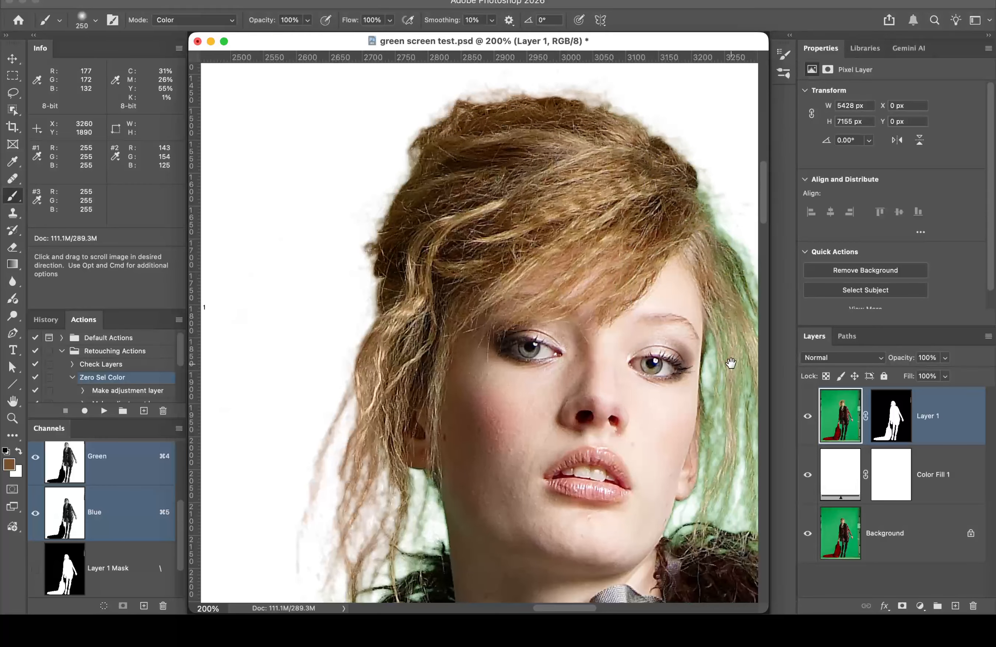
pyautogui.moveTo(730, 363); pyautogui.dragTo(520, 176)
pyautogui.moveTo(601, 375); pyautogui.dragTo(452, 77)
pyautogui.moveTo(514, 168); pyautogui.dragTo(416, 74)
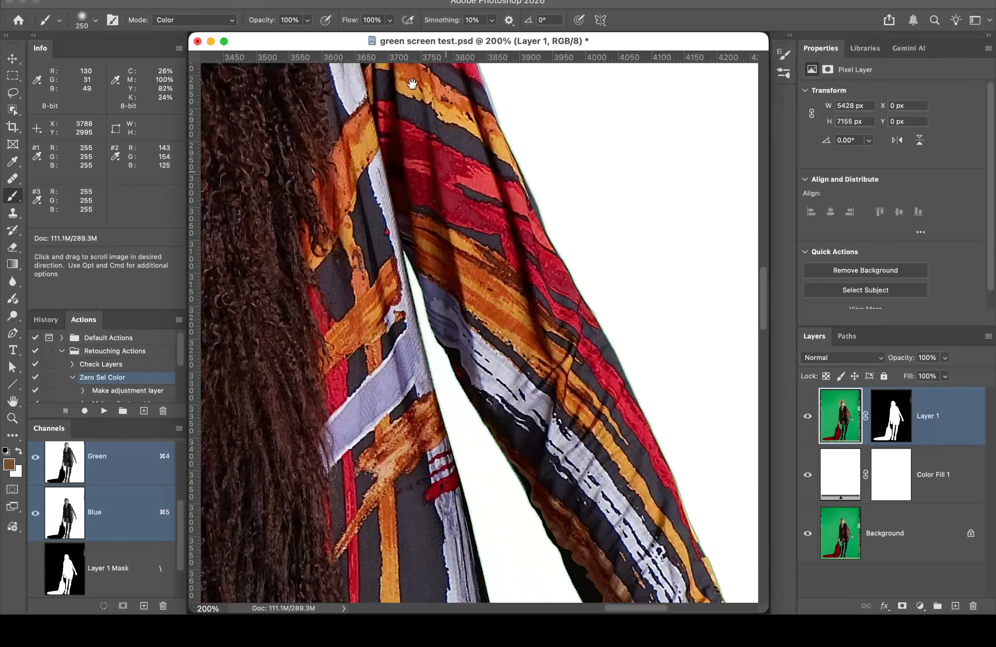
pyautogui.moveTo(483, 294); pyautogui.dragTo(347, 156)
pyautogui.moveTo(529, 458); pyautogui.dragTo(479, 222)
pyautogui.moveTo(629, 346)
pyautogui.mouseDown()
pyautogui.moveTo(608, 271)
pyautogui.moveTo(531, 110)
pyautogui.mouseUp()
pyautogui.keyDown('super'); pyautogui.click(552, 219); pyautogui.keyUp('super')
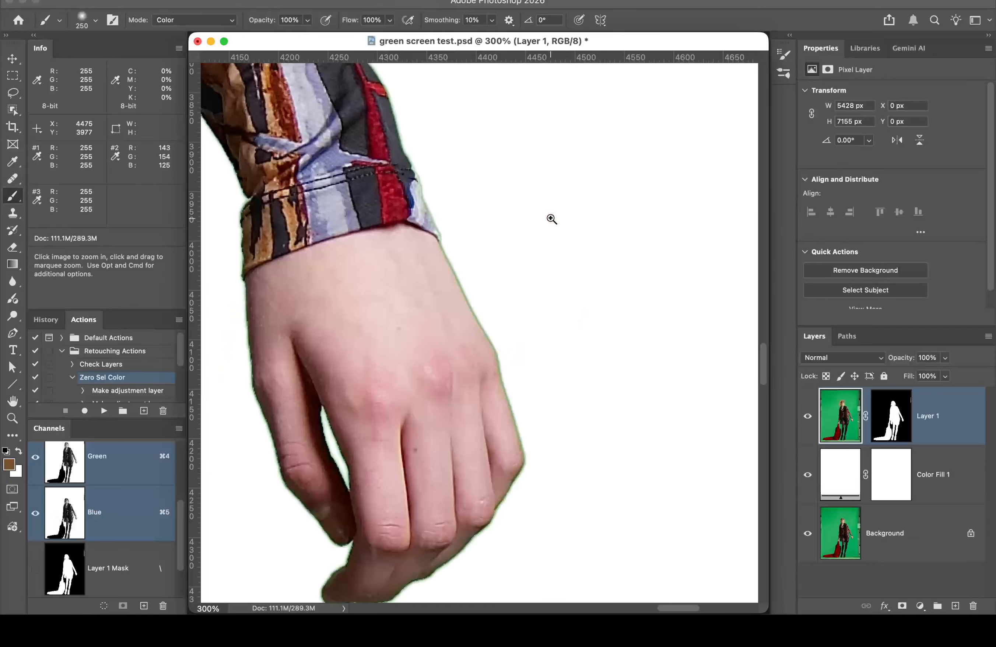
pyautogui.keyDown('super'); pyautogui.click(491, 341); pyautogui.keyUp('super')
pyautogui.click(449, 344)
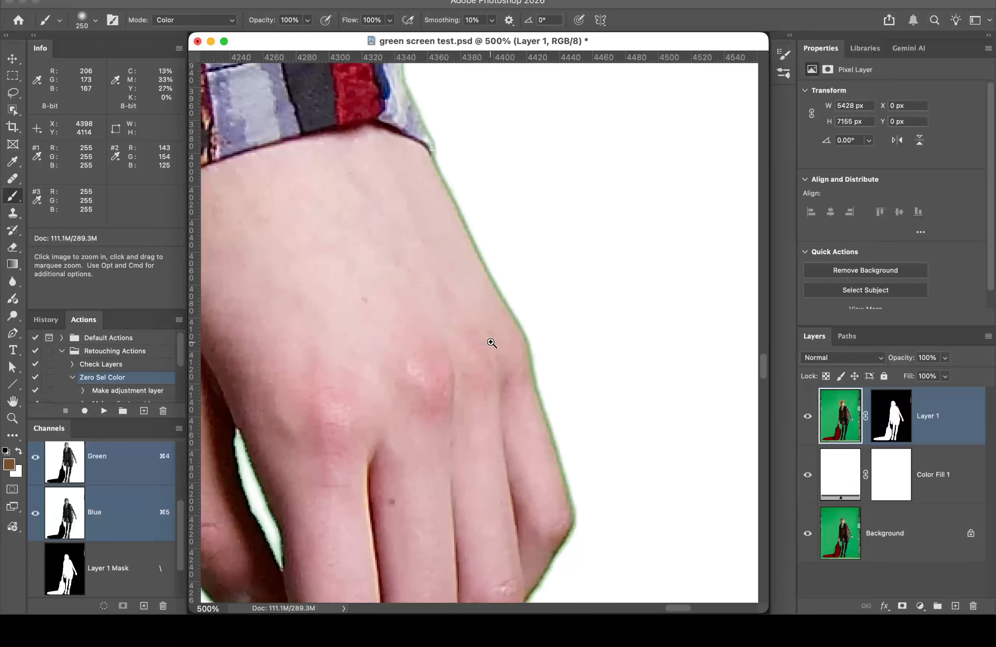
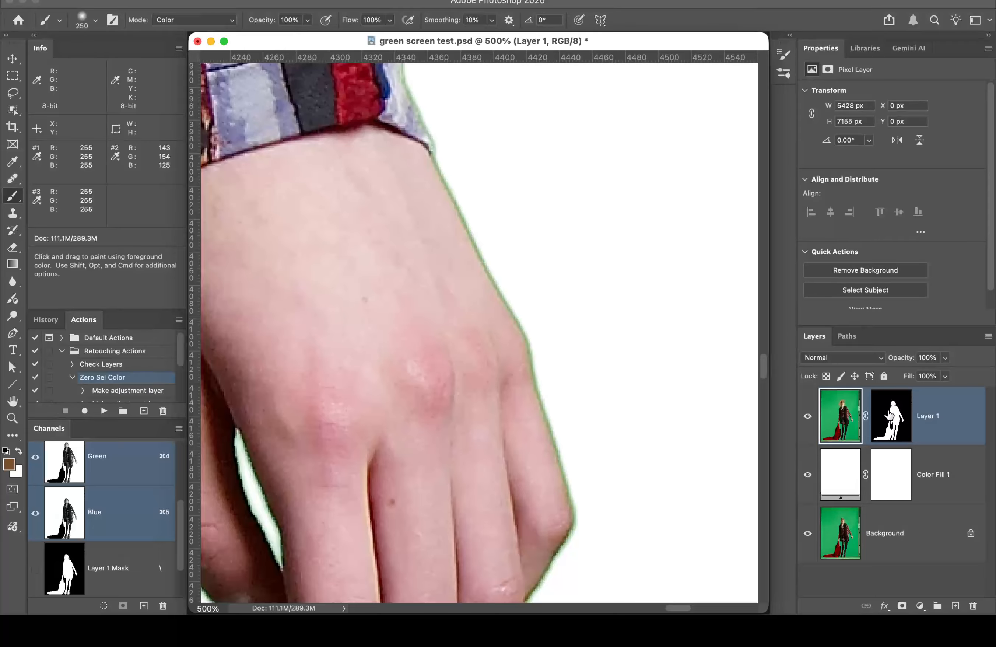
# Step: Compare the hand's edge with Layer 1's mask temporarily disabled, and re-enable the mask
pyautogui.keyDown('shift'); pyautogui.click(889, 414); pyautogui.keyUp('shift')
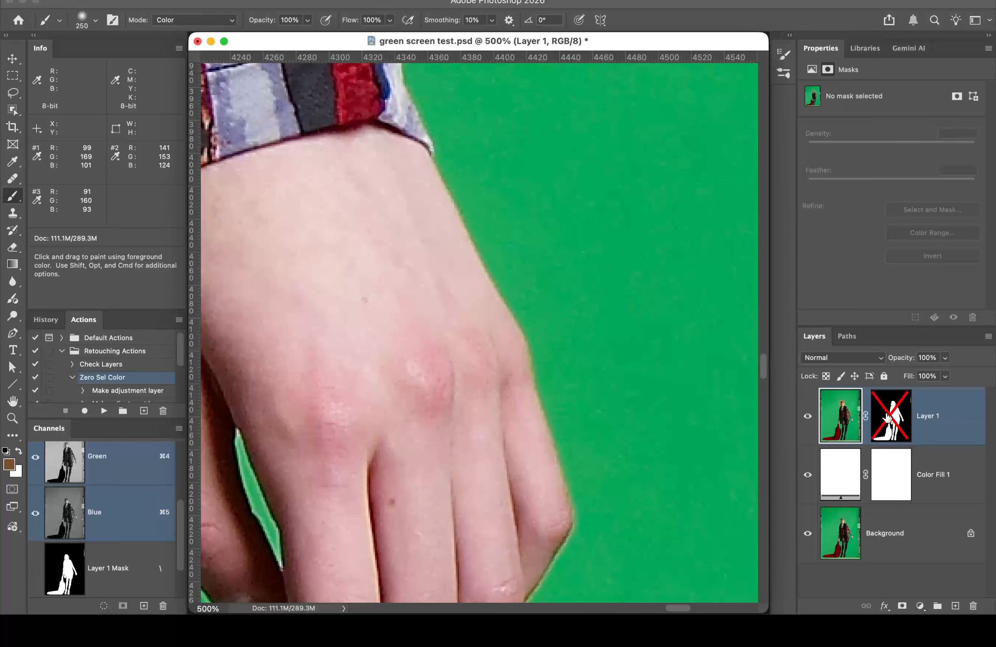
pyautogui.keyDown('shift'); pyautogui.click(888, 418); pyautogui.keyUp('shift')
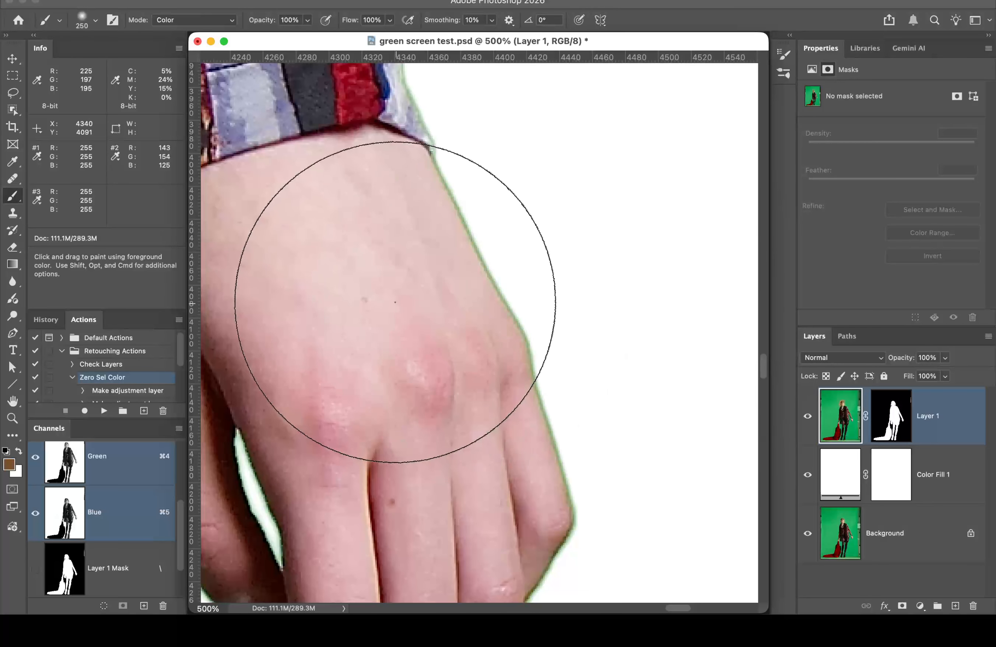
pyautogui.hscroll(-10, 382, 331)
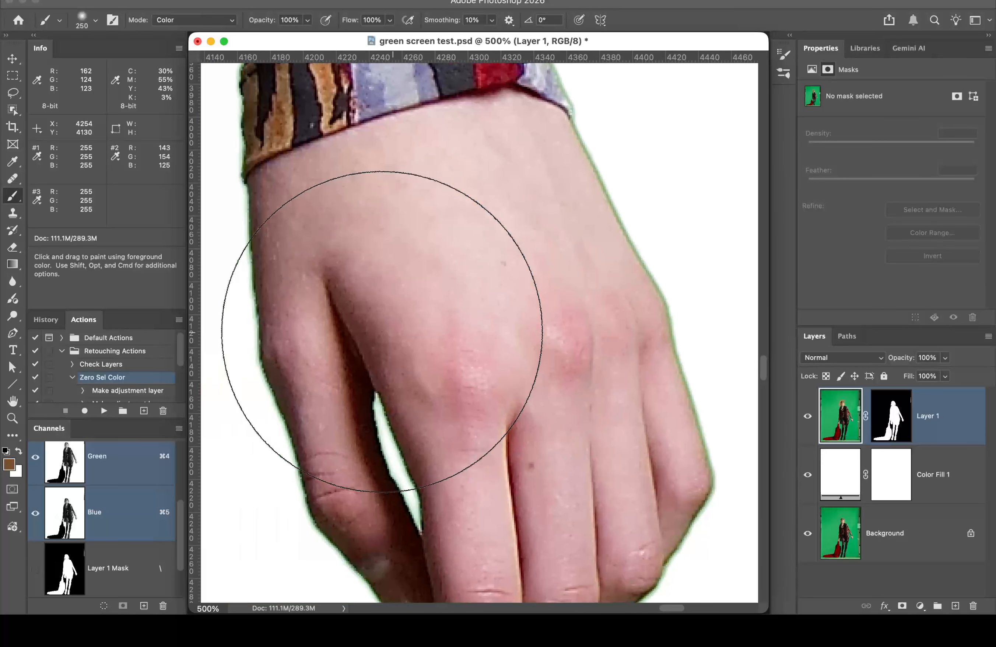
# Step: Save a full-document history snapshot named "pre choke" and check it in the history list
pyautogui.click(48, 322)
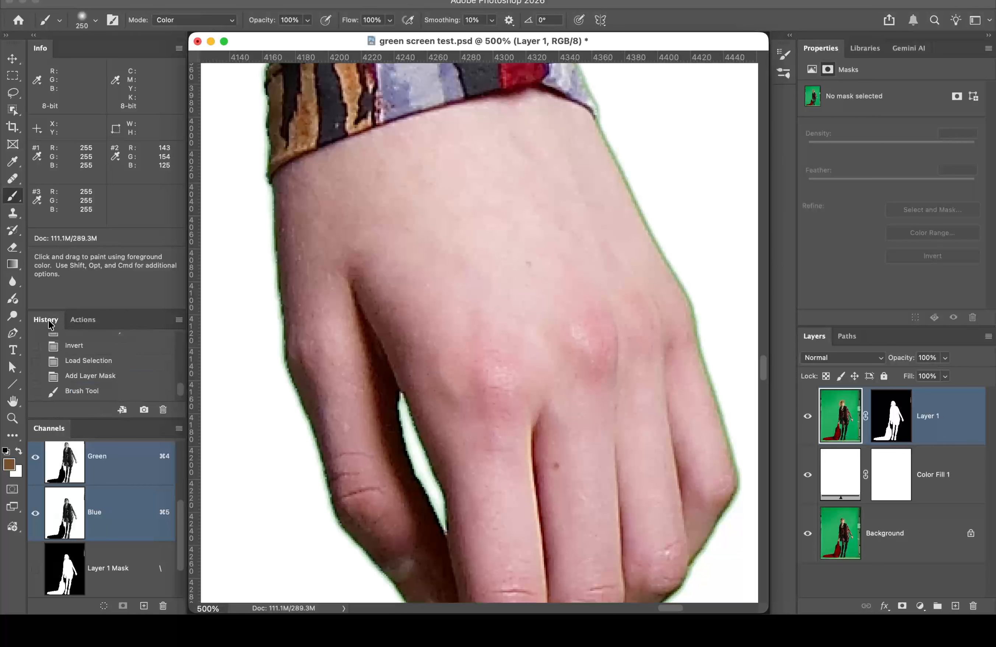
pyautogui.click(144, 410)
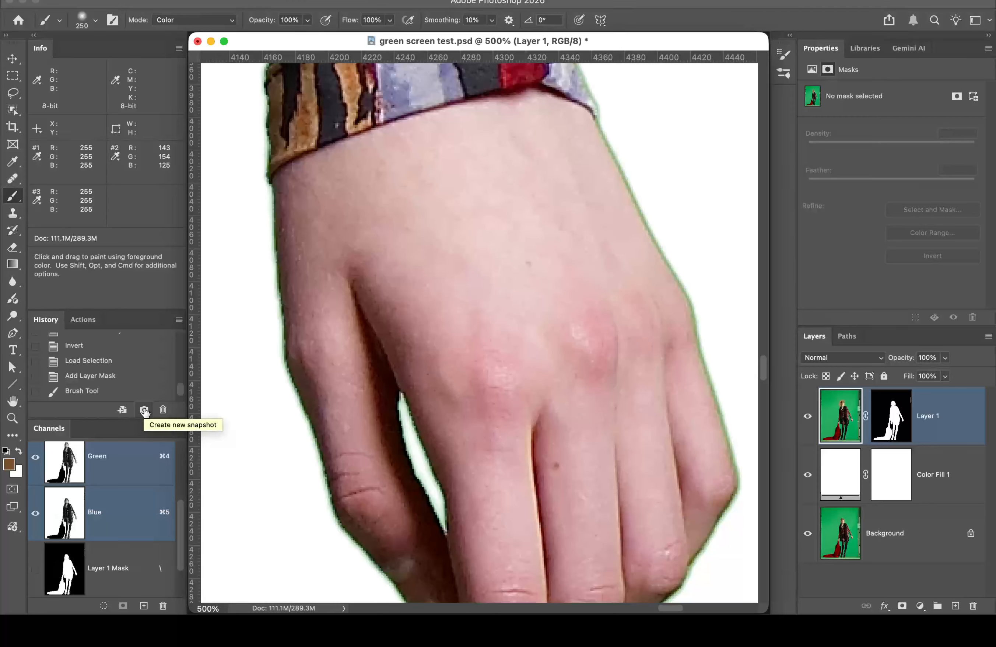
pyautogui.click(144, 410)
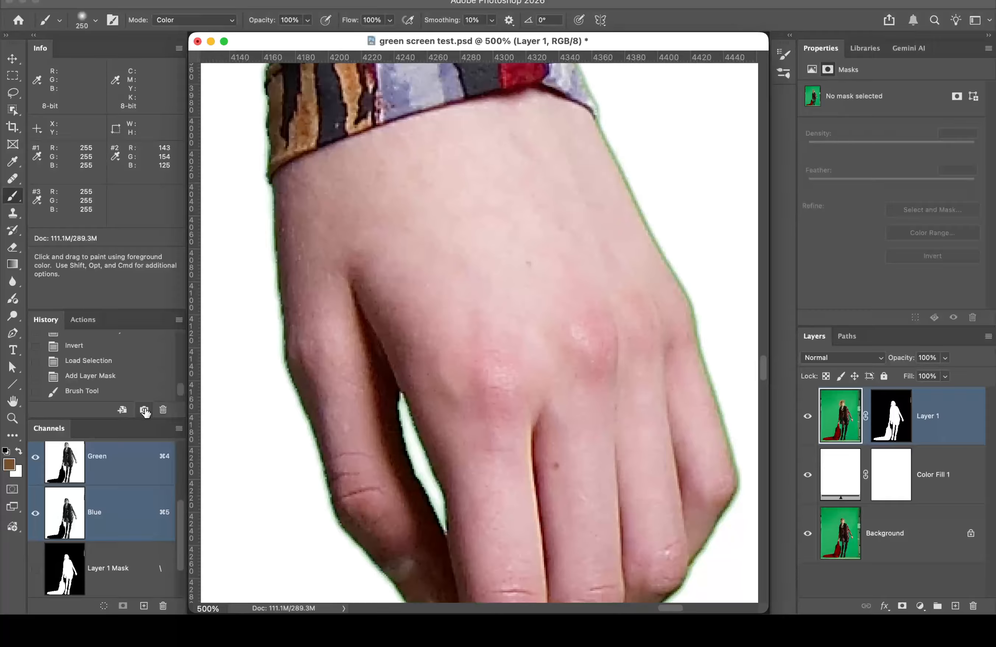
pyautogui.keyDown('alt'); pyautogui.click(144, 410); pyautogui.keyUp('alt')
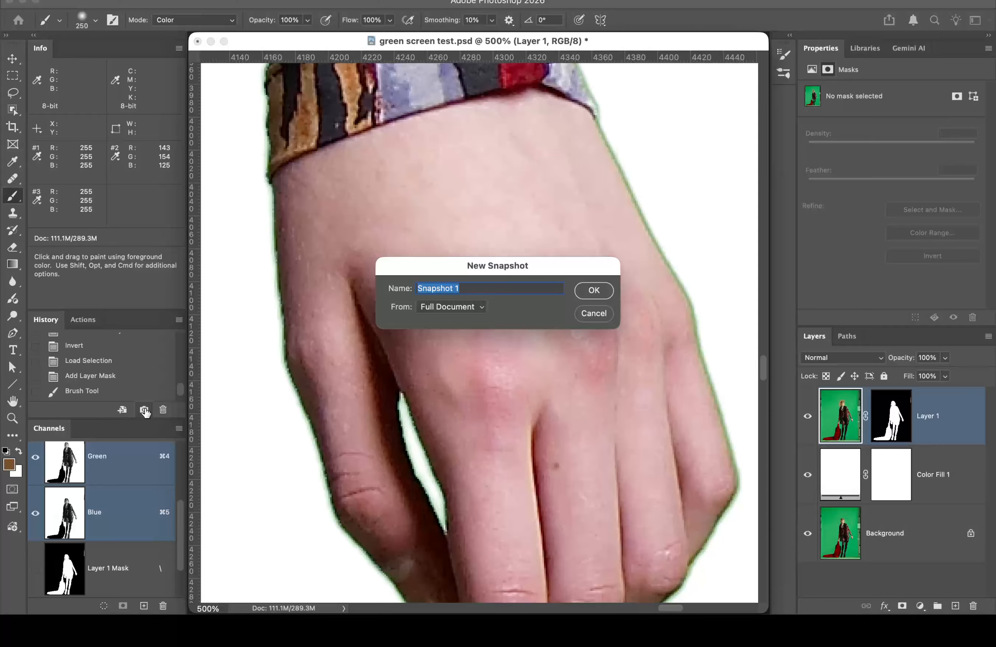
pyautogui.write('pre choke')
pyautogui.press('Return')
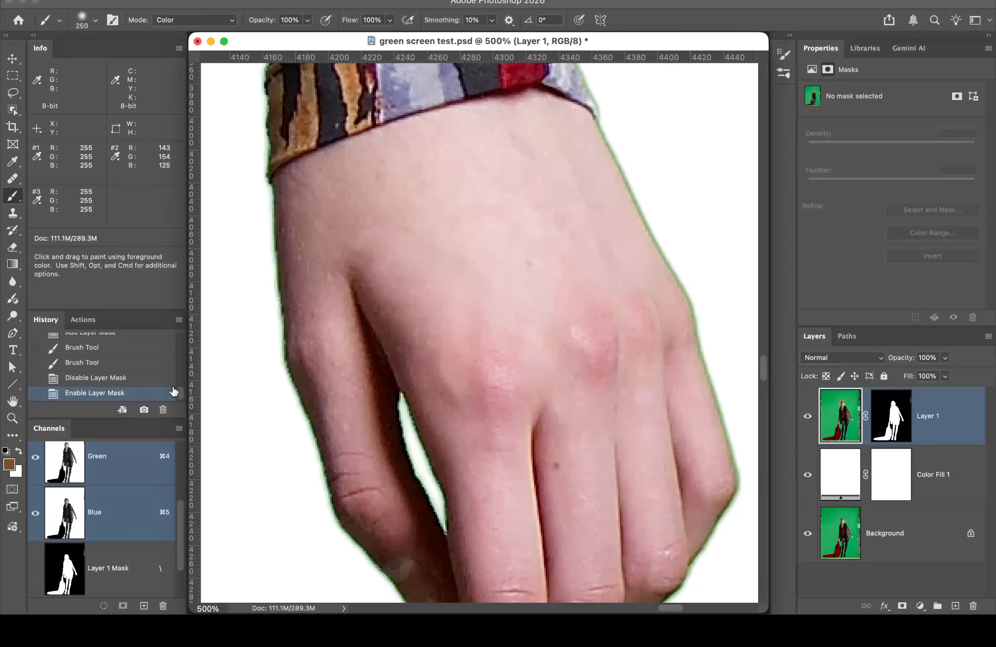
pyautogui.moveTo(180, 391); pyautogui.dragTo(180, 339)
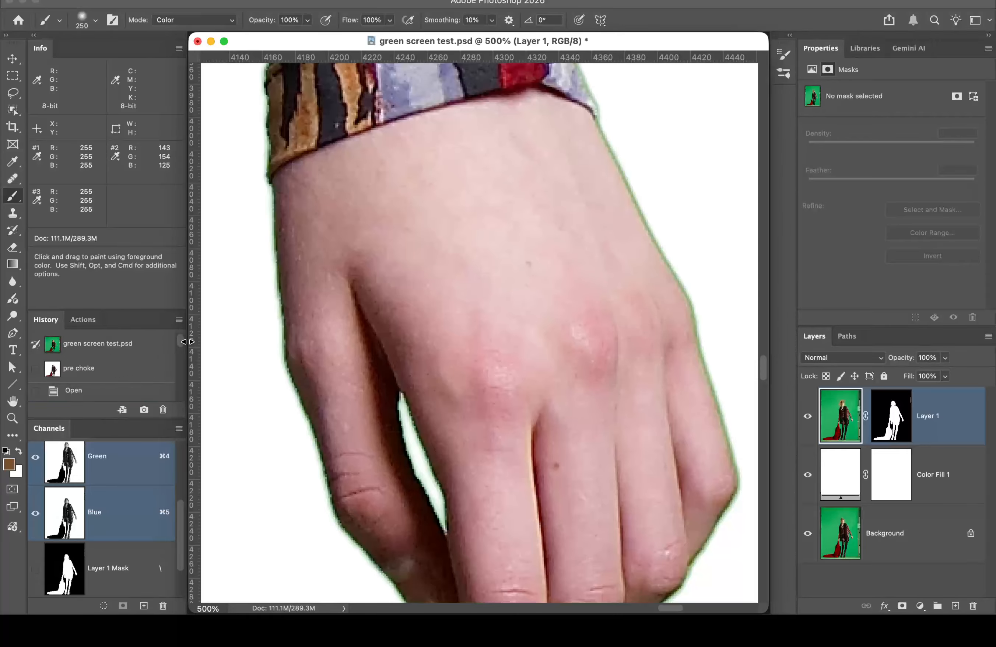
pyautogui.moveTo(184, 341); pyautogui.dragTo(179, 394)
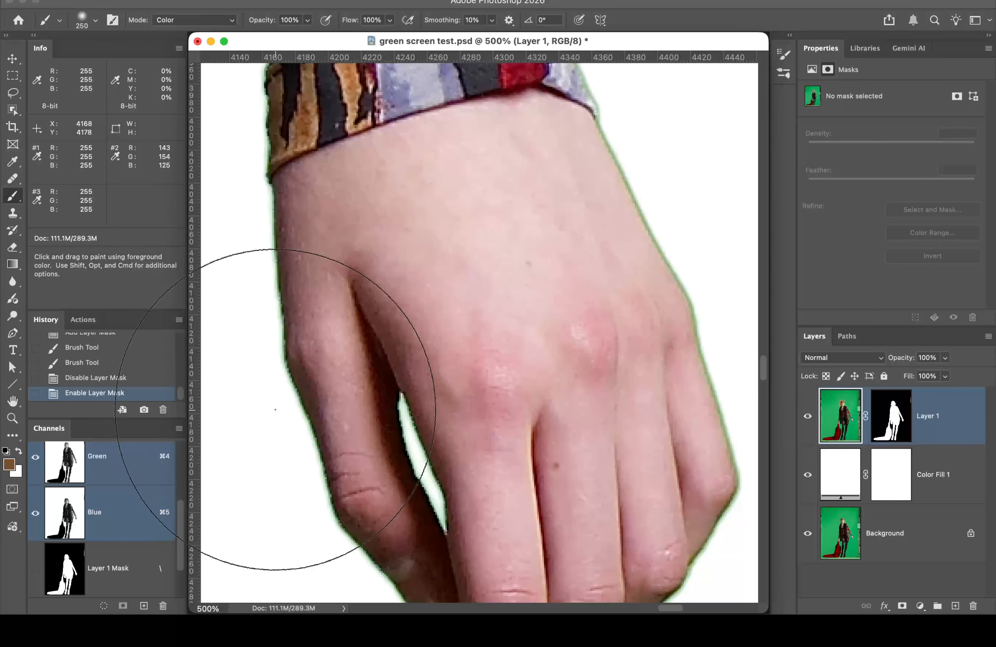
# Step: Select Layer 1's layer mask, view it on its own around the hand's edge, and return to the image view
pyautogui.click(894, 414)
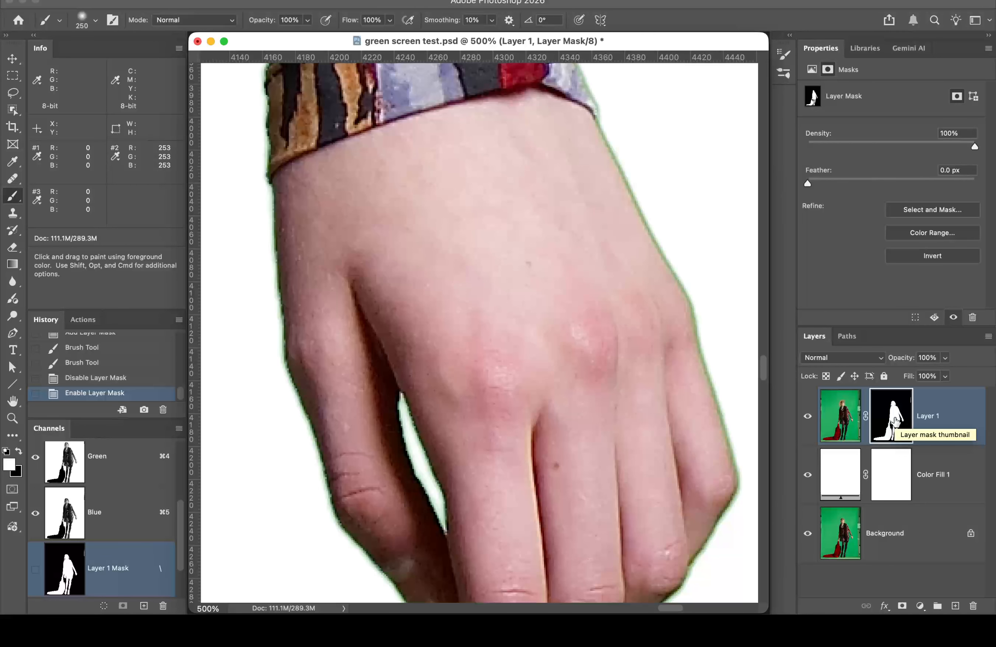
pyautogui.keyDown('alt'); pyautogui.click(895, 420); pyautogui.keyUp('alt')
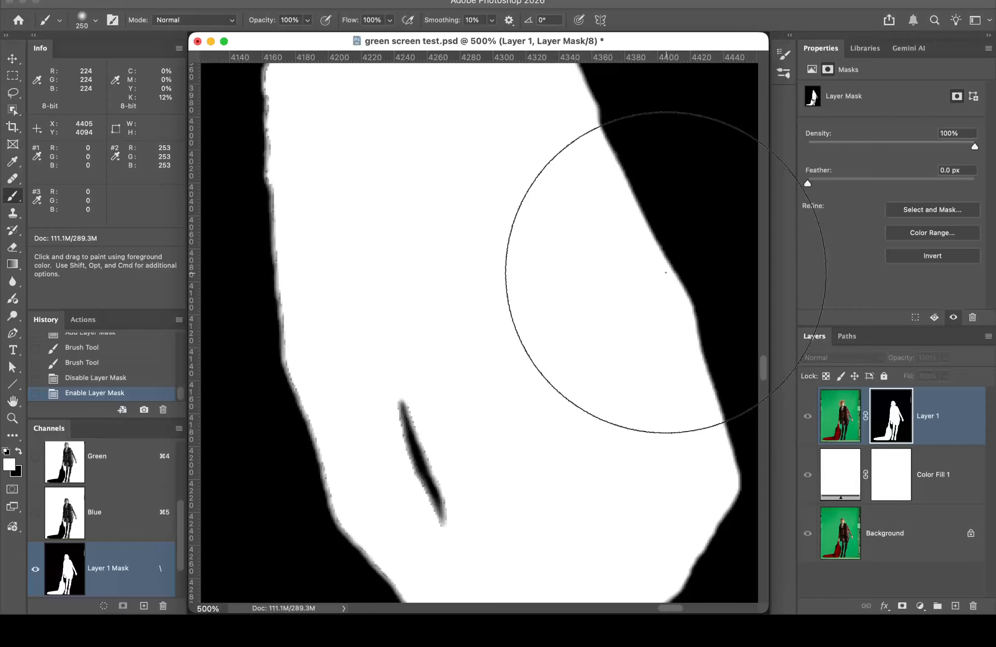
pyautogui.keyDown('alt'); pyautogui.click(888, 414); pyautogui.keyUp('alt')
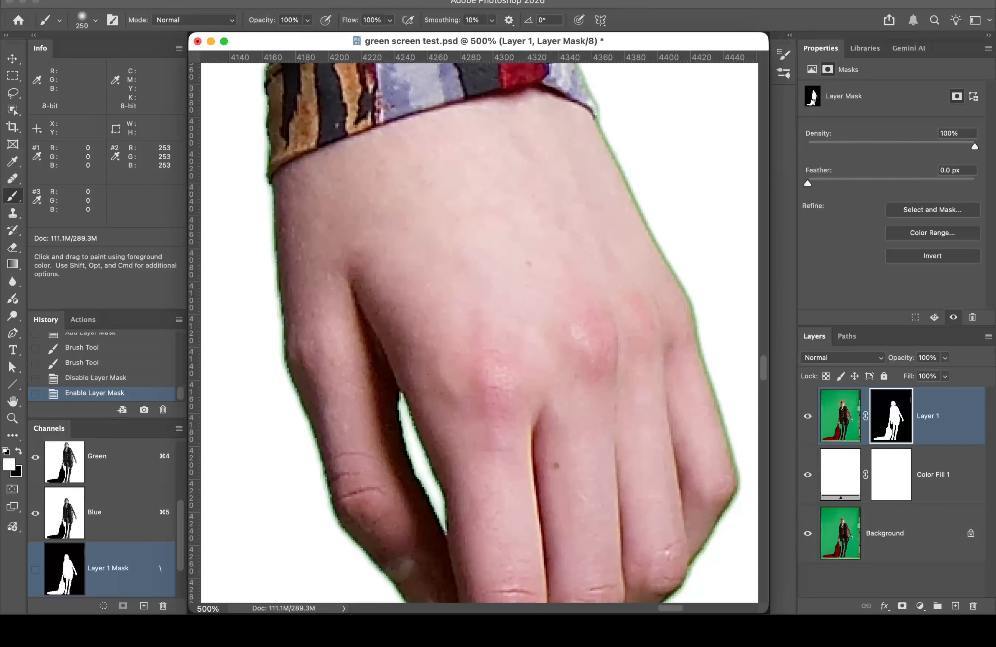
# Step: Apply a Gaussian Blur with a 2.0 pixel radius to Layer 1's mask and inspect the mask's edge around the hand
pyautogui.click(336, 0)
pyautogui.moveTo(351, 172)
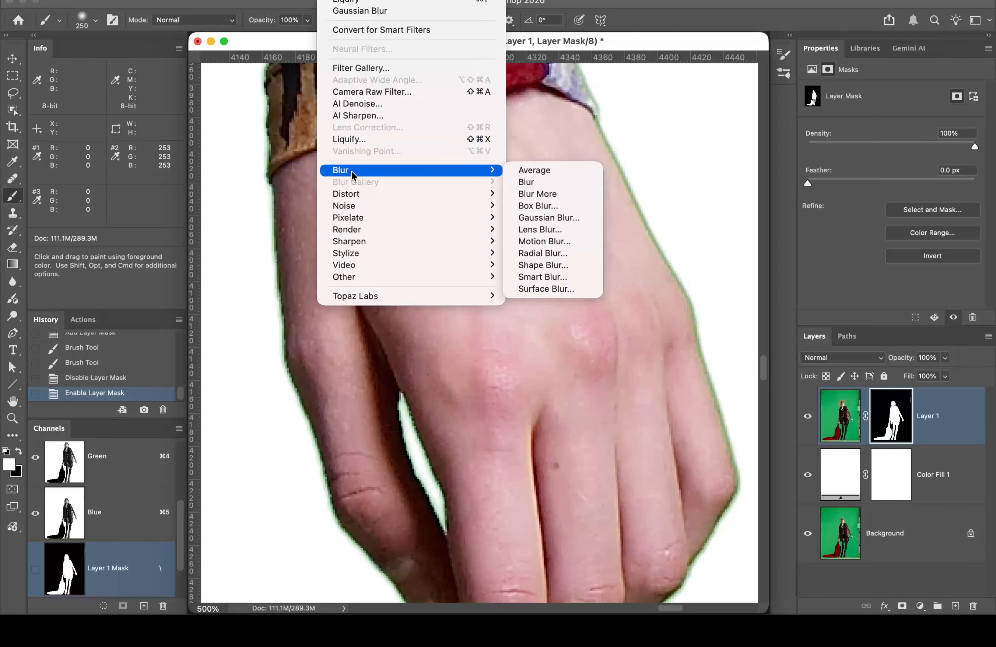
pyautogui.click(571, 218)
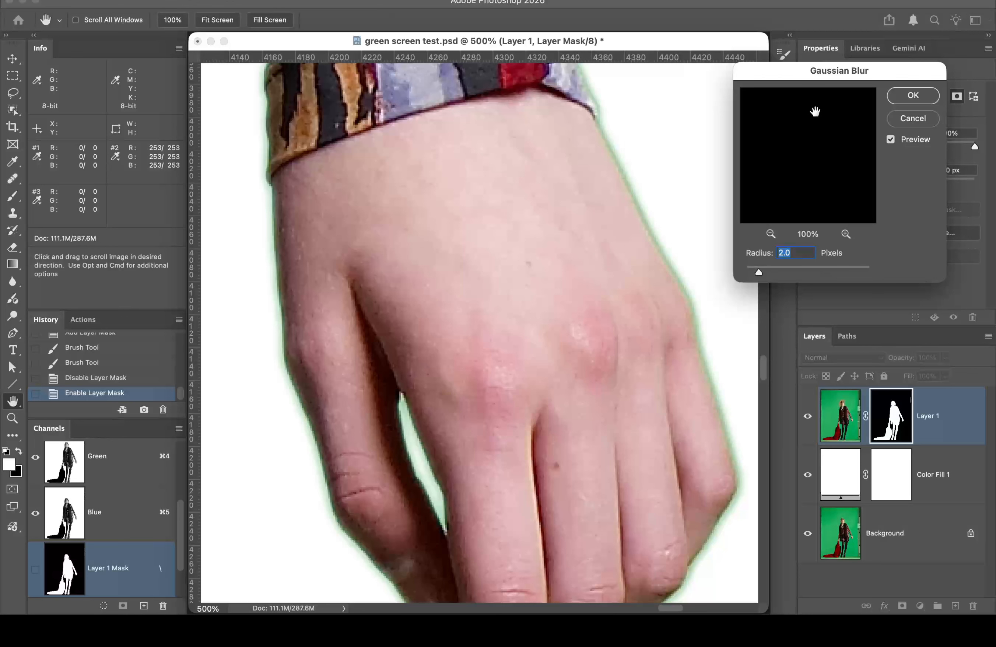
pyautogui.moveTo(799, 70); pyautogui.dragTo(845, 41)
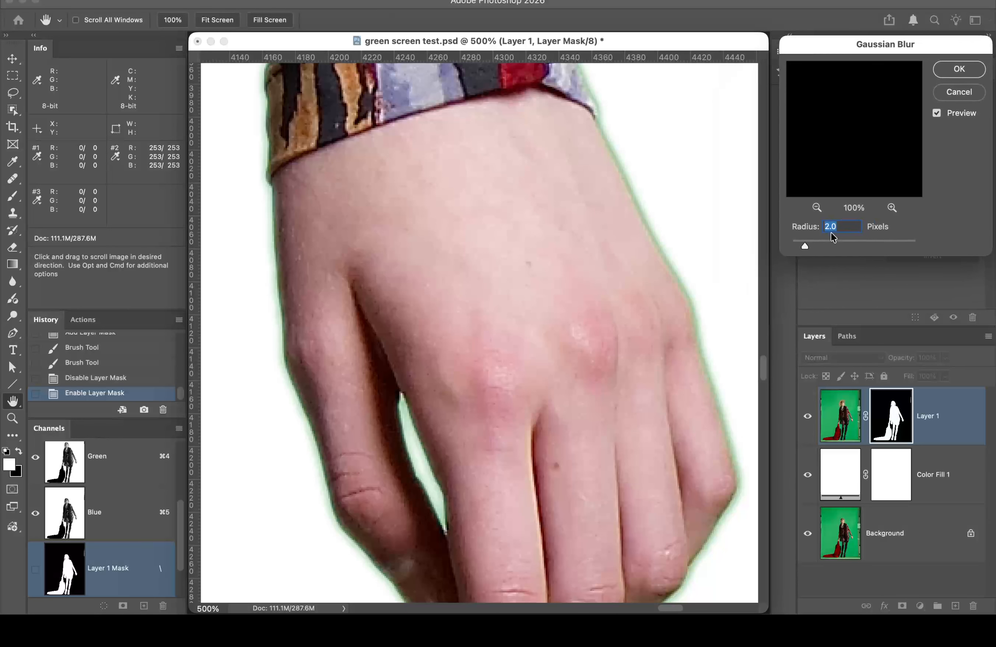
pyautogui.moveTo(805, 246); pyautogui.dragTo(795, 246)
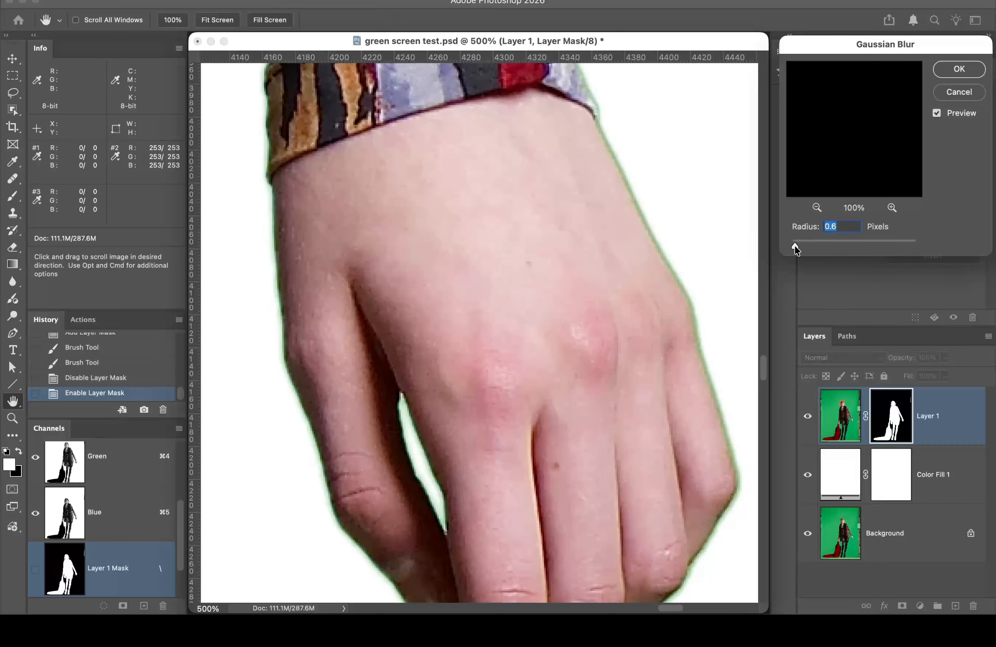
pyautogui.moveTo(794, 245); pyautogui.dragTo(797, 245)
pyautogui.moveTo(797, 245); pyautogui.dragTo(798, 244)
pyautogui.moveTo(798, 245); pyautogui.dragTo(805, 245)
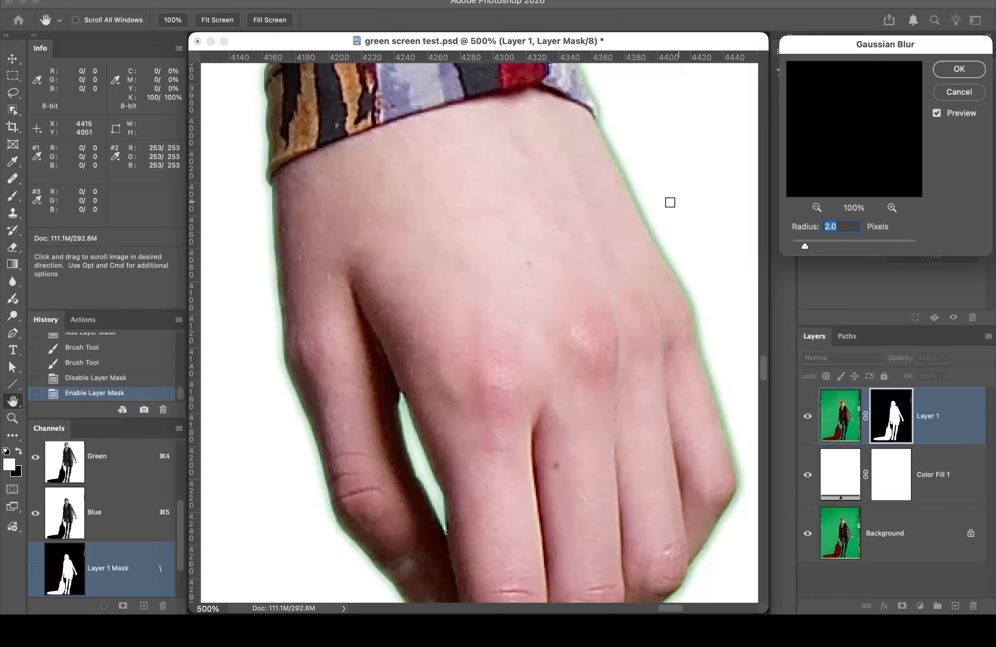
pyautogui.click(959, 69)
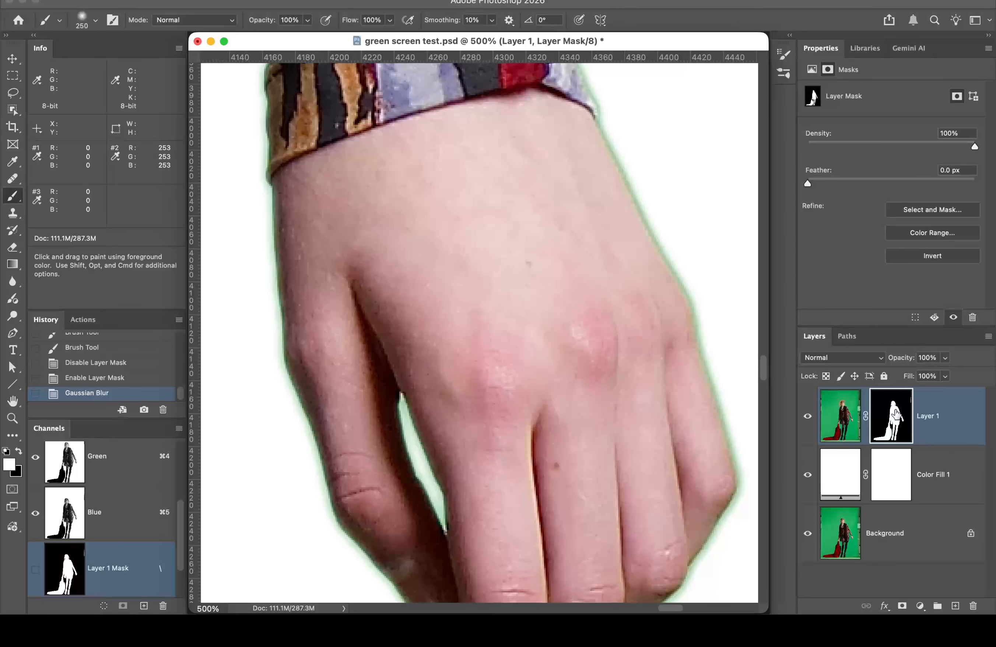
pyautogui.keyDown('alt'); pyautogui.click(897, 416); pyautogui.keyUp('alt')
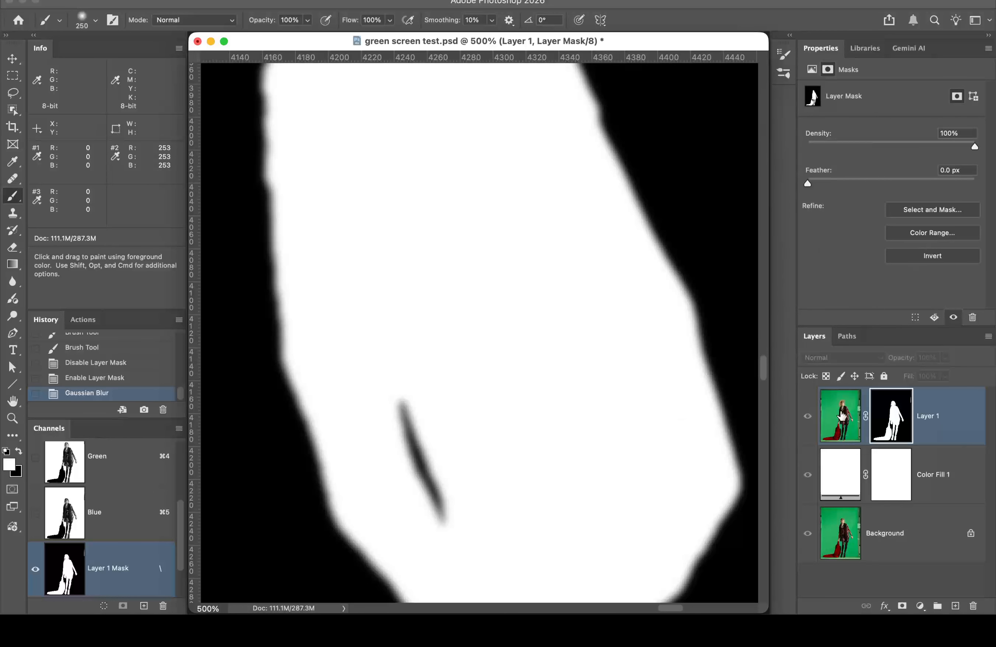
pyautogui.keyDown('alt'); pyautogui.click(901, 418); pyautogui.keyUp('alt')
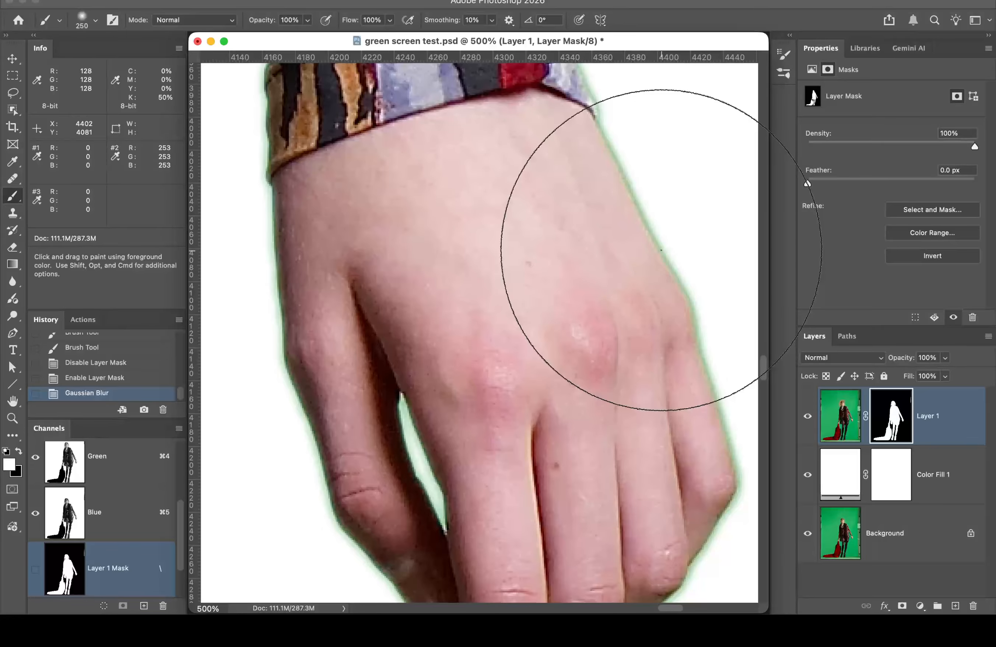
# Step: Choke Layer 1's mask with Levels, setting the input black point to 213 and the input white point to 246
pyautogui.press('super+l')
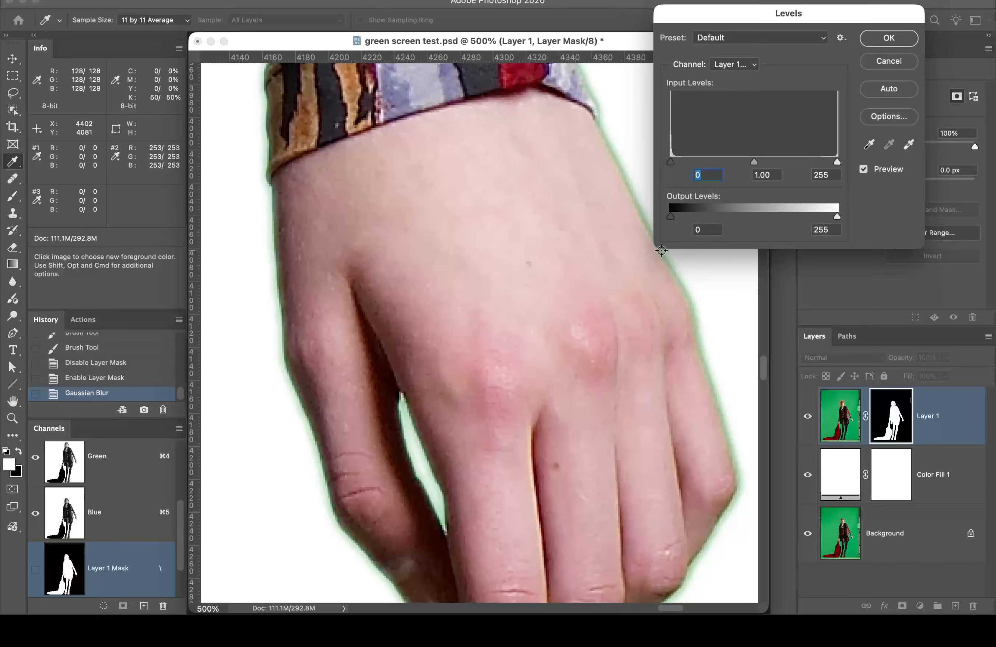
pyautogui.moveTo(735, 18); pyautogui.dragTo(824, 8)
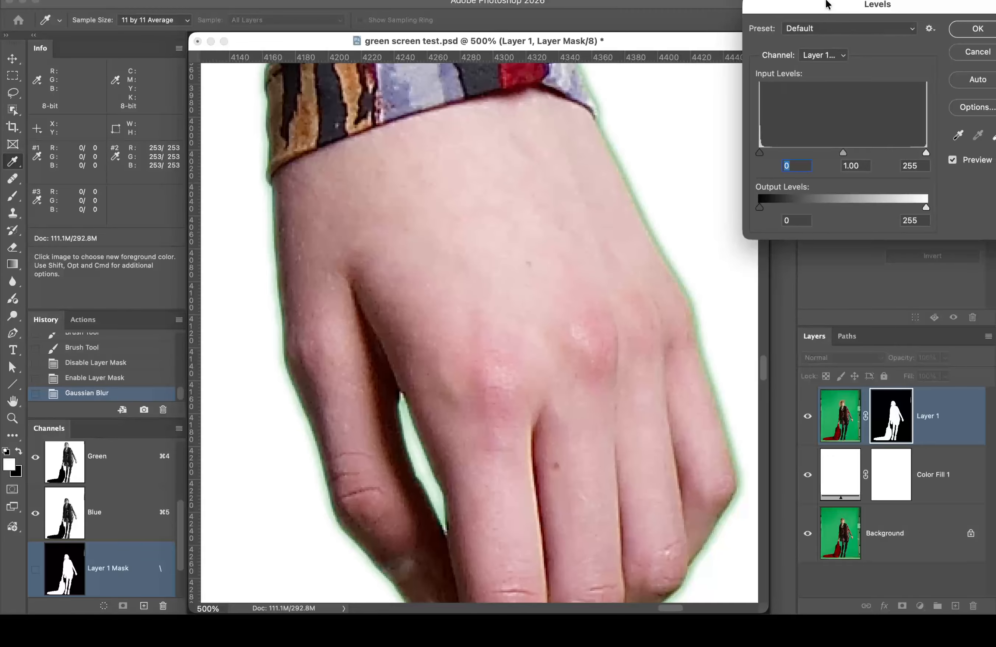
pyautogui.moveTo(759, 156); pyautogui.dragTo(898, 156)
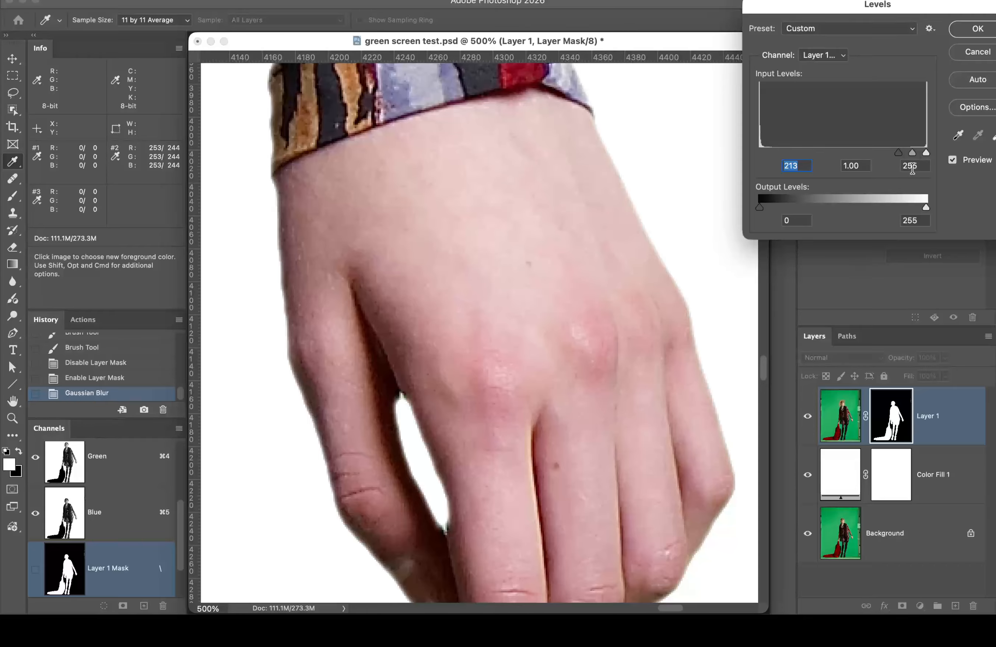
pyautogui.moveTo(927, 151); pyautogui.dragTo(920, 151)
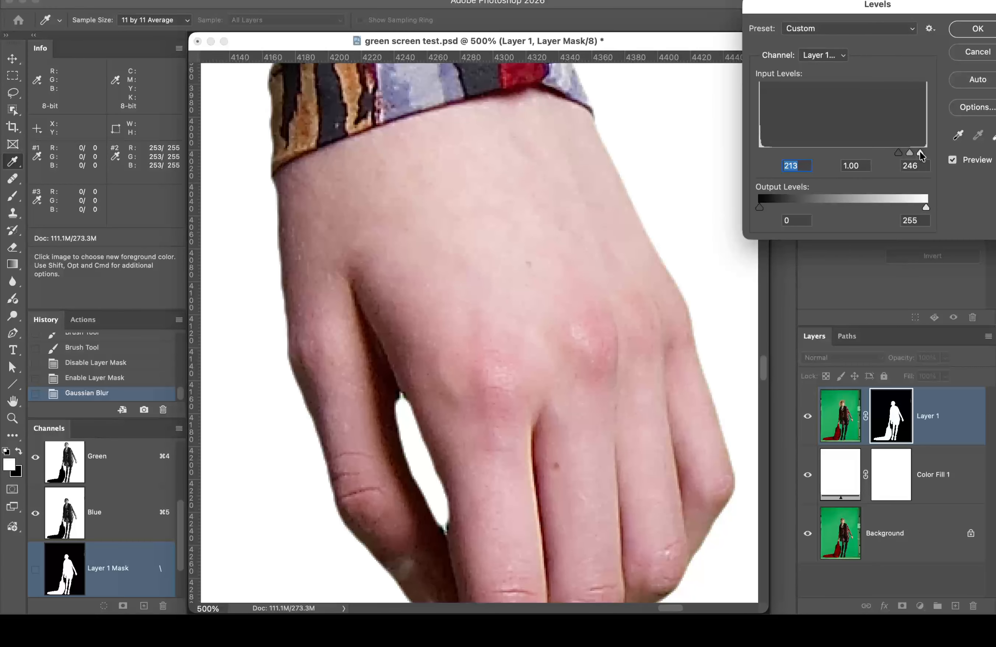
pyautogui.press('Tab')
pyautogui.press('Tab')
pyautogui.click(976, 30)
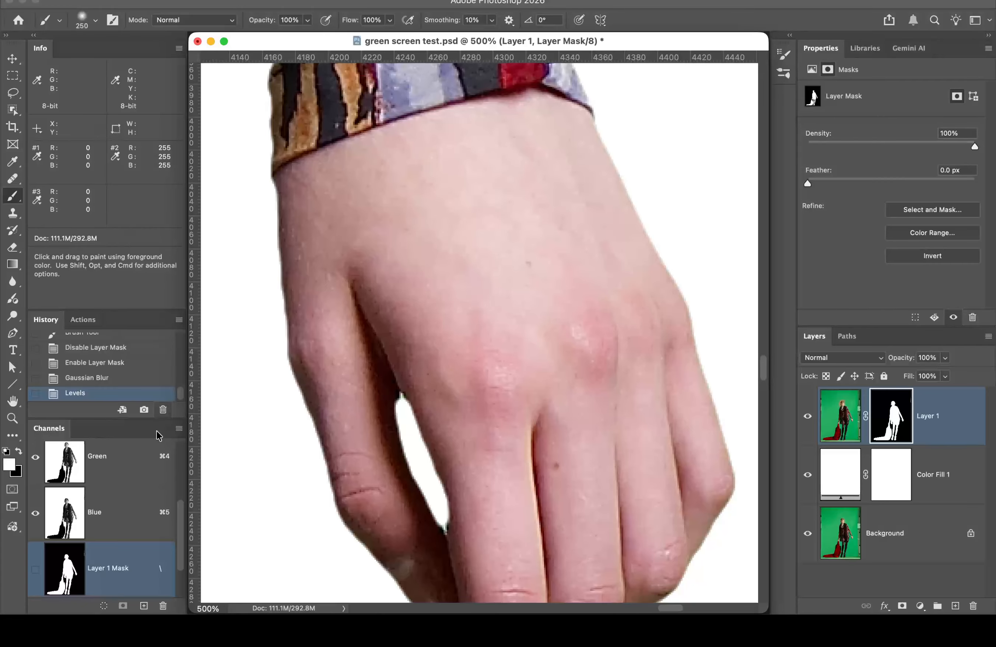
# Step: Save a full-document history snapshot named "post choke"
pyautogui.click(144, 410)
pyautogui.write('post choke')
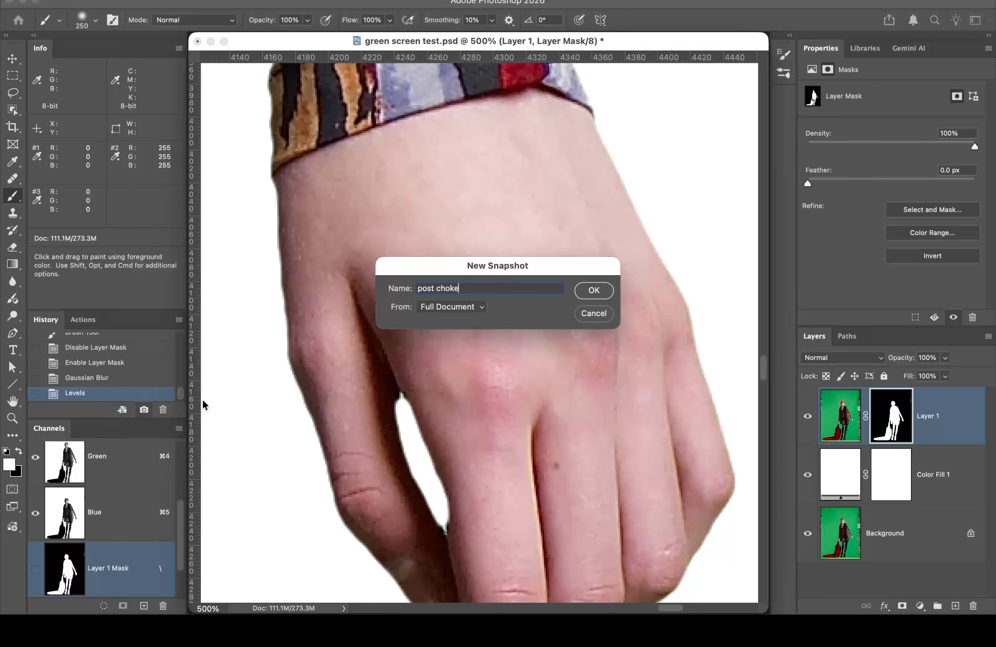
pyautogui.click(605, 297)
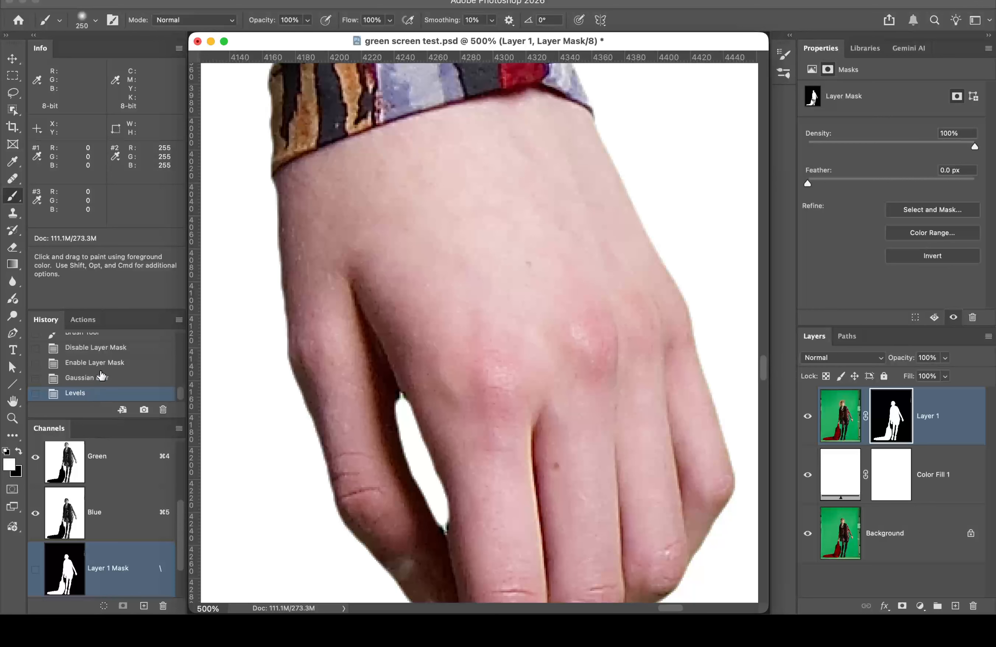
# Step: Step back in history to the state before the Gaussian Blur and set the "post choke" snapshot as the History Brush source
pyautogui.click(134, 363)
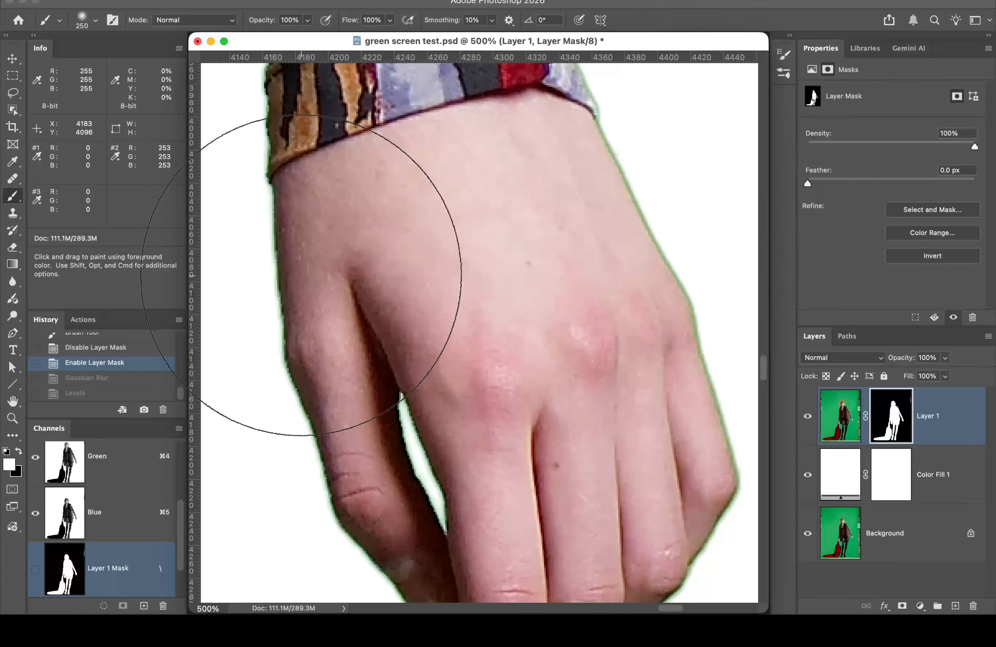
pyautogui.moveTo(178, 391); pyautogui.dragTo(181, 331)
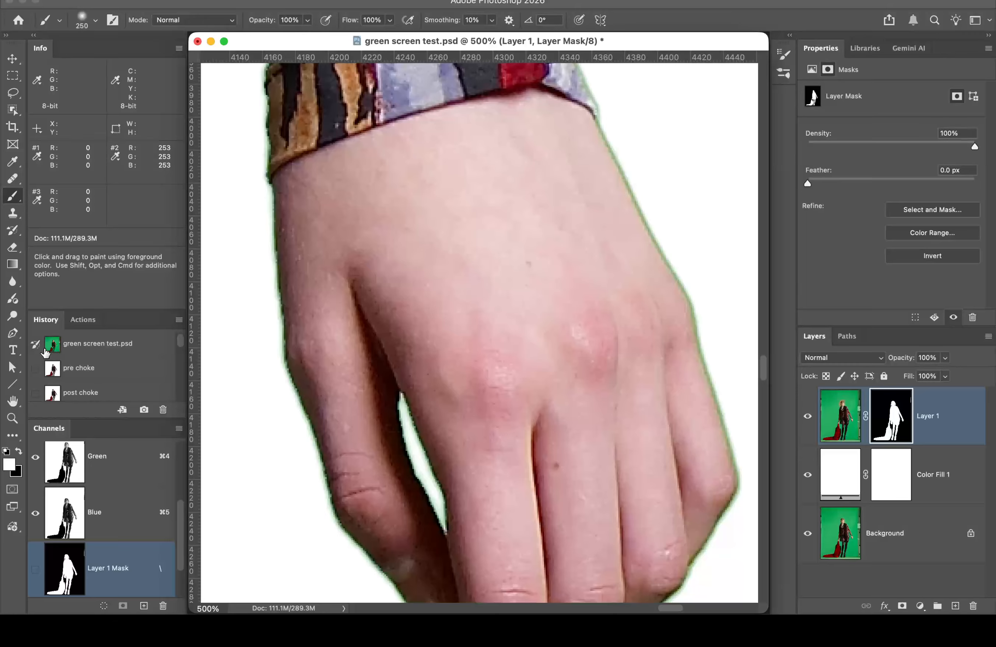
pyautogui.click(35, 393)
# Step: Paint the choked mask edge back along the little-finger side of the hand, using the History Brush at 90 px
pyautogui.click(17, 232)
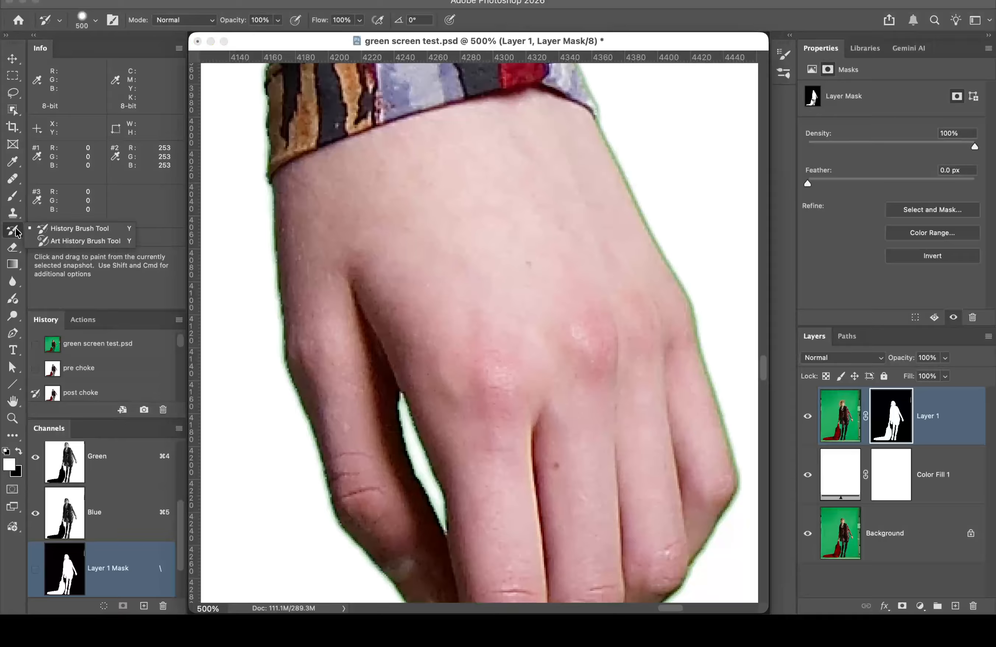
pyautogui.click(82, 230)
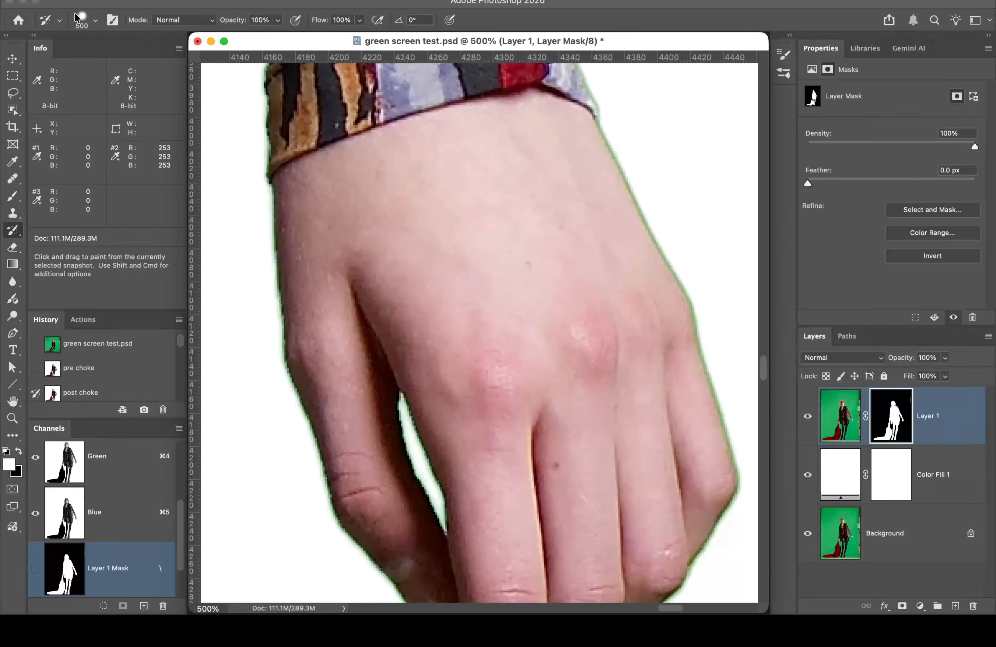
pyautogui.click(97, 20)
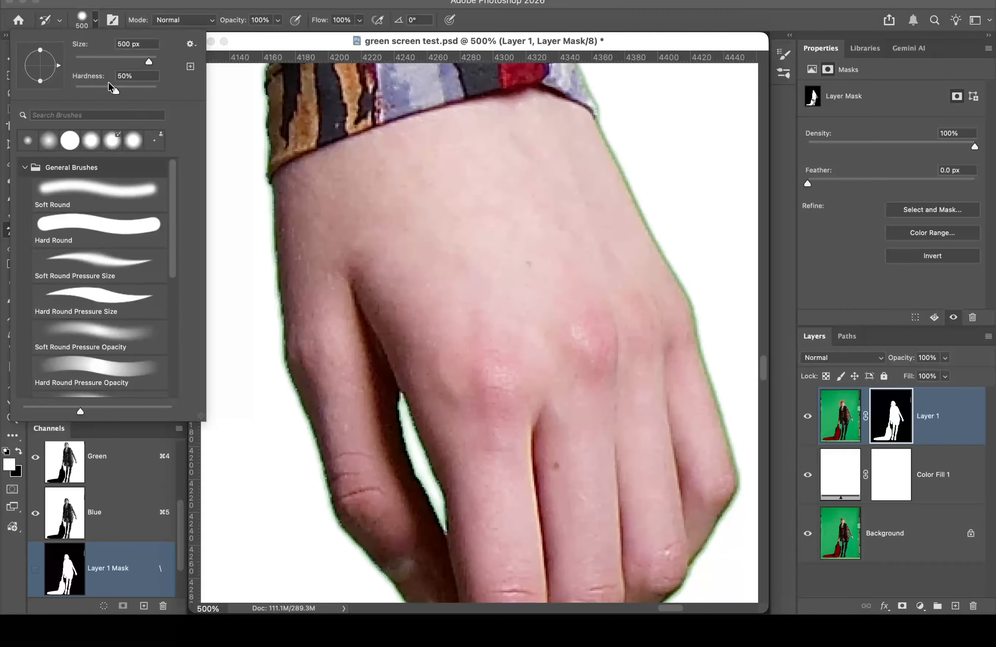
pyautogui.click(227, 3)
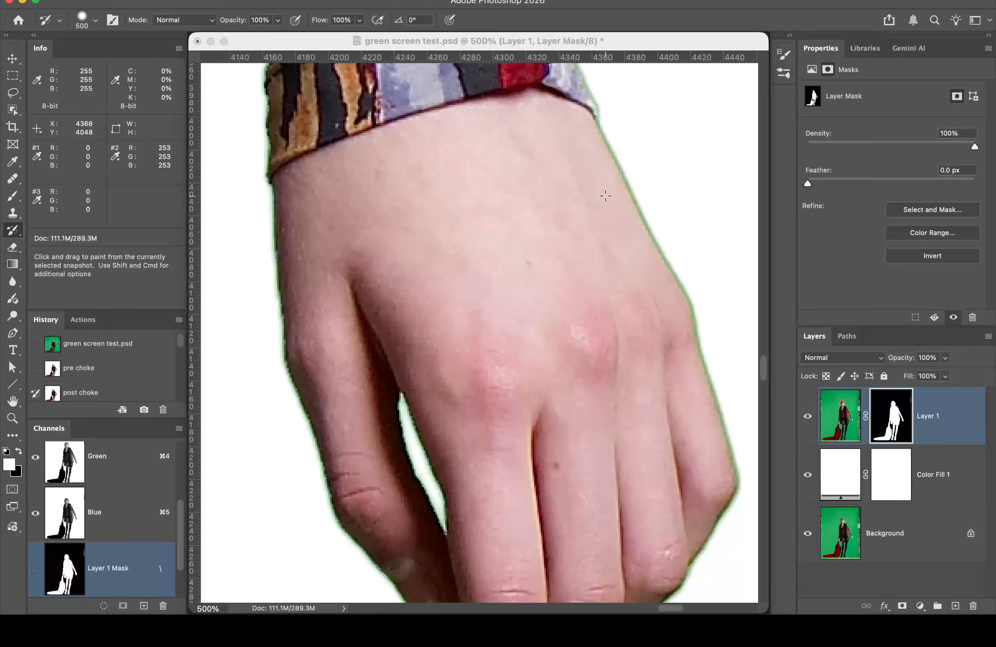
pyautogui.press('[')
pyautogui.press('[')
pyautogui.press('[')
pyautogui.press('[')
pyautogui.press('[')
pyautogui.press('[')
pyautogui.press('[')
pyautogui.press('[')
pyautogui.press('[')
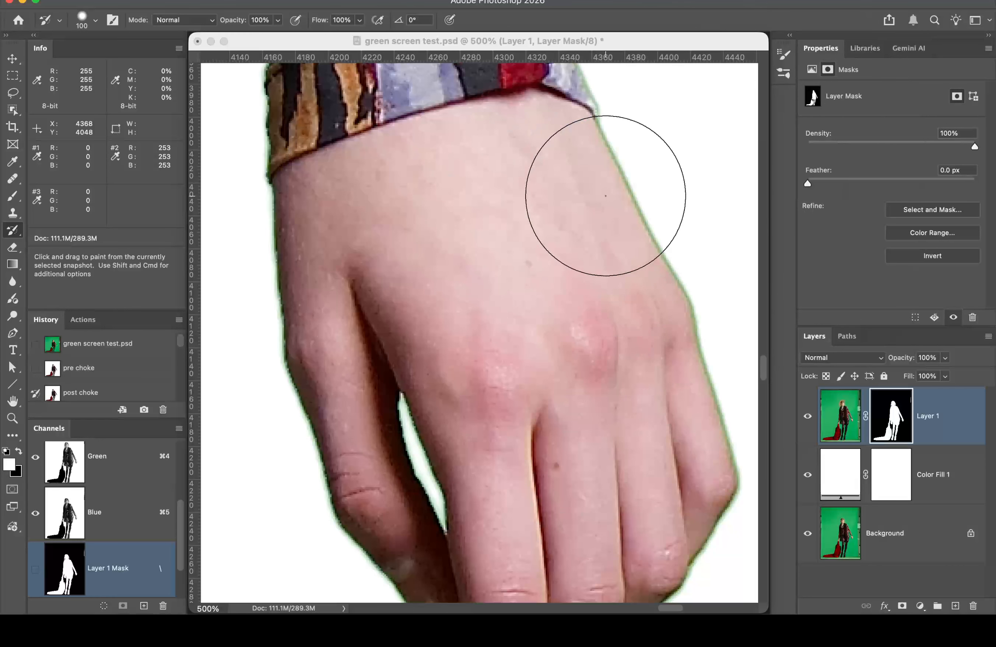
pyautogui.moveTo(596, 147)
pyautogui.mouseDown()
pyautogui.moveTo(649, 251)
pyautogui.moveTo(691, 395)
pyautogui.moveTo(679, 484)
pyautogui.moveTo(697, 496)
pyautogui.mouseUp()
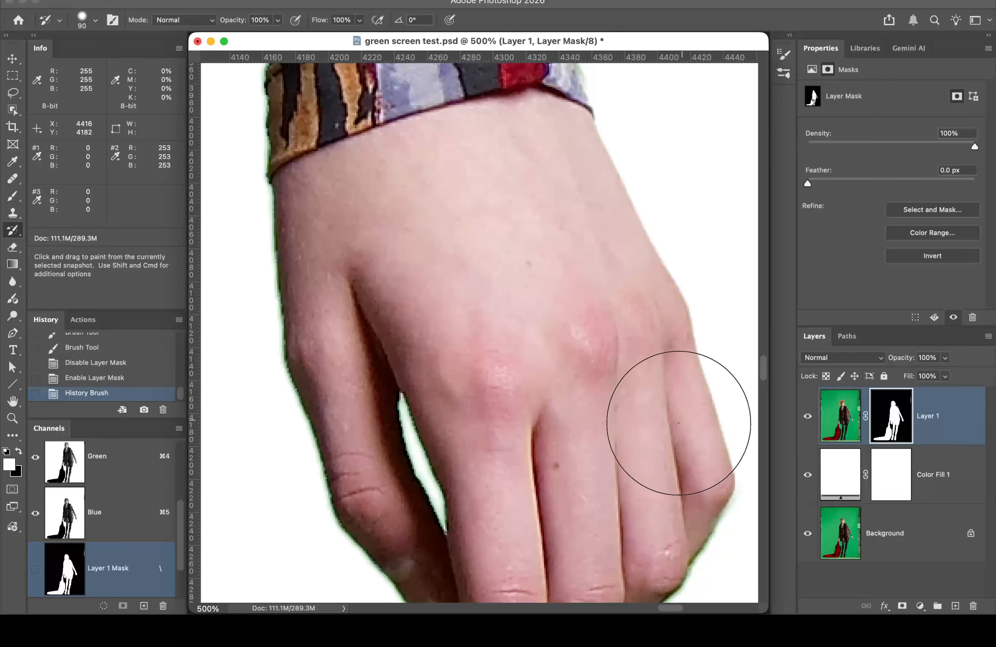
# Step: Paint the choked mask state with the History Brush along the rest of the hand and both edges of the shirt cuff
pyautogui.scroll(-5, 627, 391)
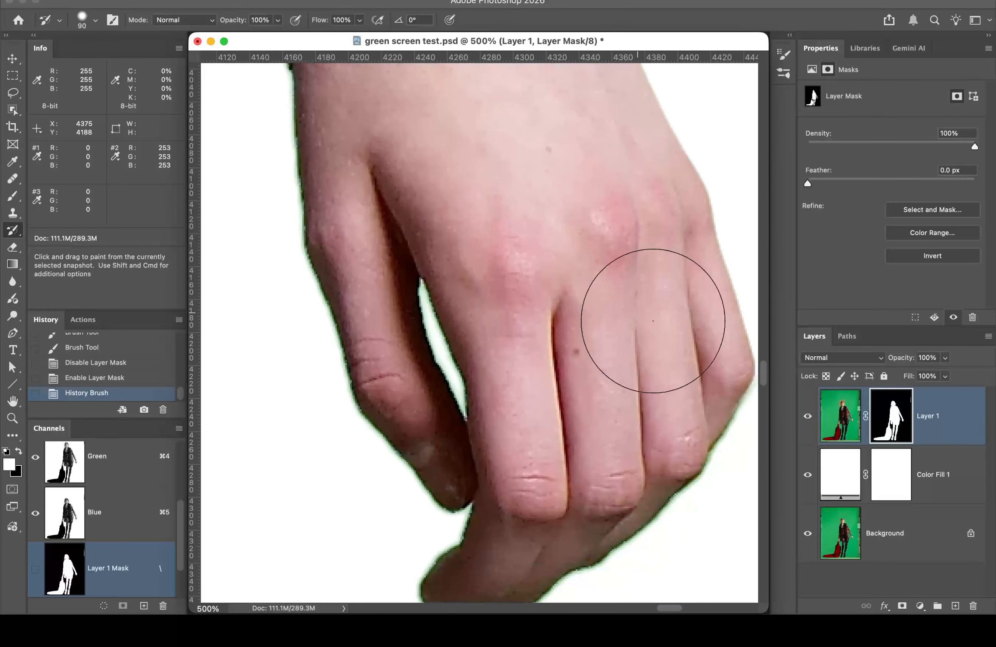
pyautogui.scroll(5, 761, 381)
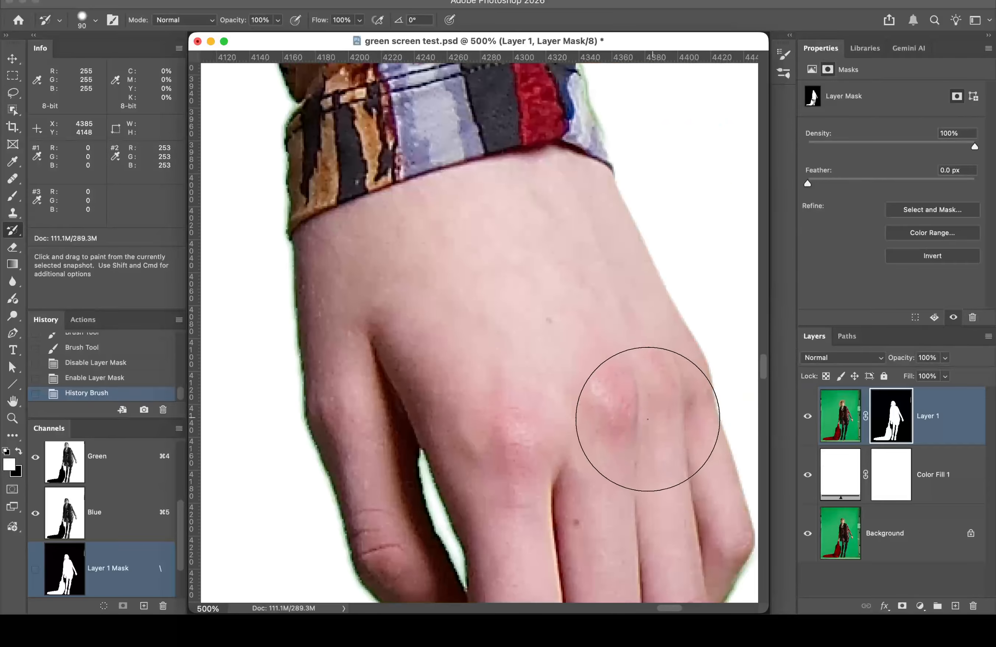
pyautogui.moveTo(616, 405)
pyautogui.mouseDown()
pyautogui.moveTo(571, 331)
pyautogui.moveTo(589, 242)
pyautogui.mouseUp()
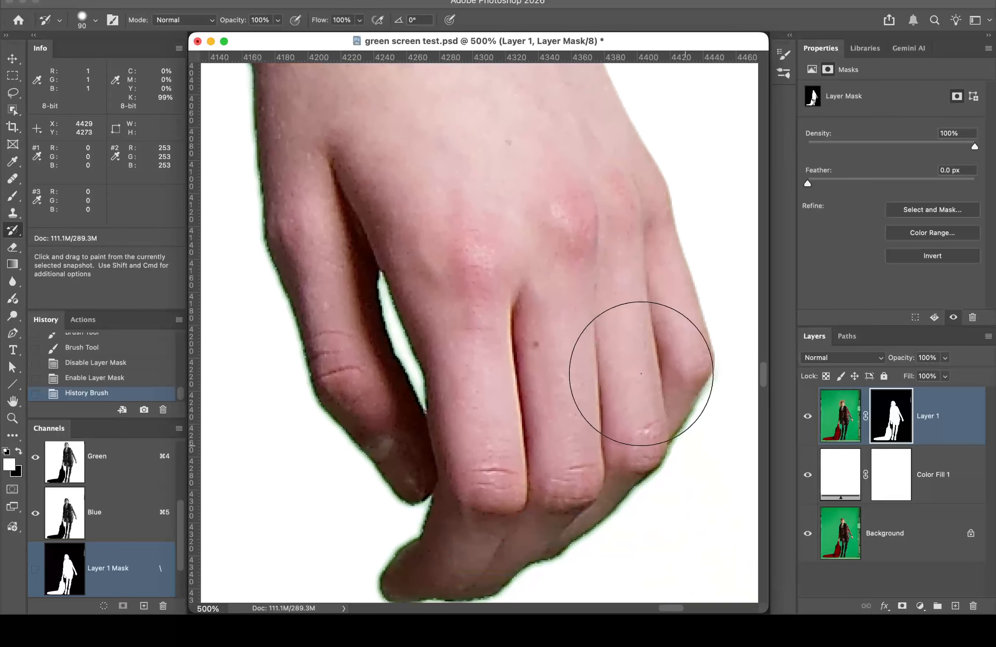
pyautogui.moveTo(666, 320)
pyautogui.mouseDown()
pyautogui.moveTo(670, 380)
pyautogui.moveTo(620, 470)
pyautogui.moveTo(545, 535)
pyautogui.moveTo(407, 560)
pyautogui.moveTo(439, 446)
pyautogui.moveTo(419, 430)
pyautogui.moveTo(392, 282)
pyautogui.moveTo(285, 198)
pyautogui.moveTo(368, 409)
pyautogui.moveTo(404, 435)
pyautogui.moveTo(443, 496)
pyautogui.moveTo(288, 149)
pyautogui.moveTo(260, 144)
pyautogui.moveTo(265, 122)
pyautogui.mouseUp()
pyautogui.moveTo(412, 160); pyautogui.dragTo(510, 393)
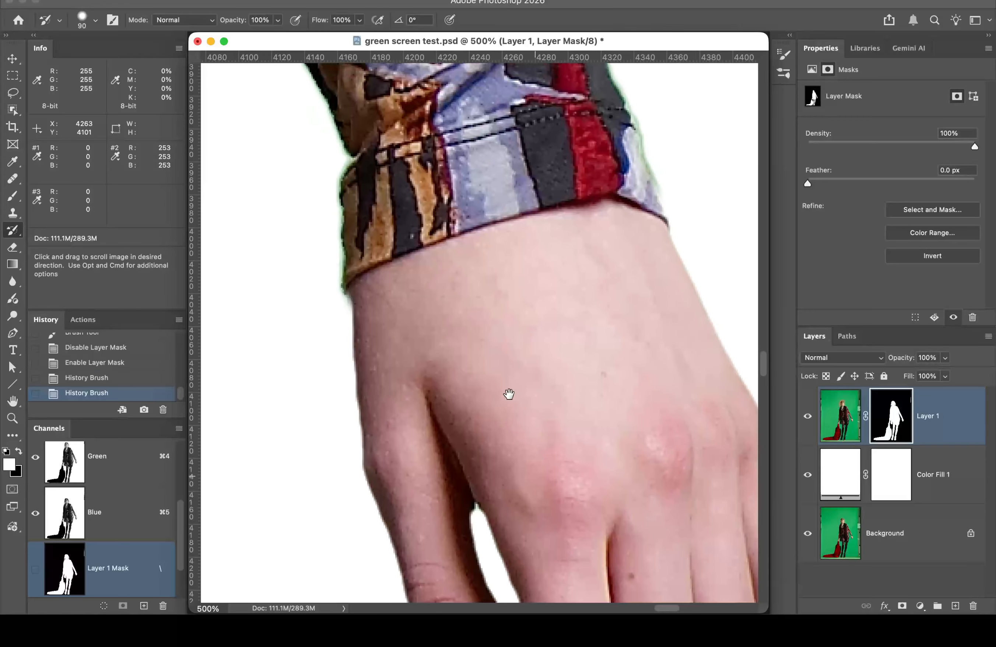
pyautogui.moveTo(447, 428)
pyautogui.mouseDown()
pyautogui.moveTo(403, 432)
pyautogui.moveTo(395, 420)
pyautogui.moveTo(354, 284)
pyautogui.moveTo(372, 158)
pyautogui.moveTo(354, 151)
pyautogui.moveTo(290, 88)
pyautogui.mouseUp()
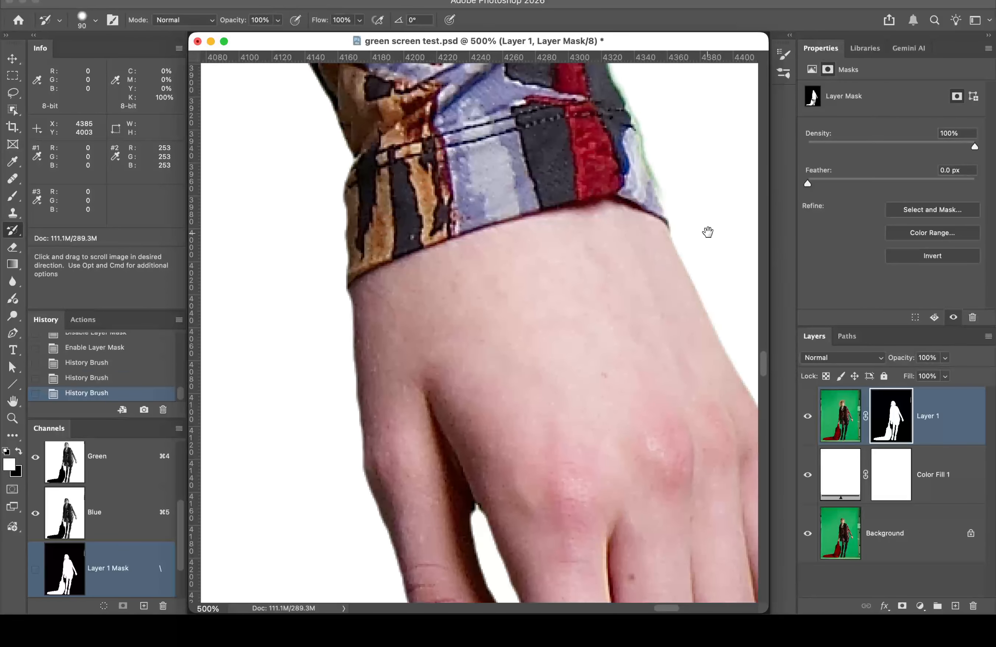
pyautogui.moveTo(683, 226)
pyautogui.mouseDown()
pyautogui.moveTo(667, 100)
pyautogui.moveTo(638, 235)
pyautogui.mouseUp()
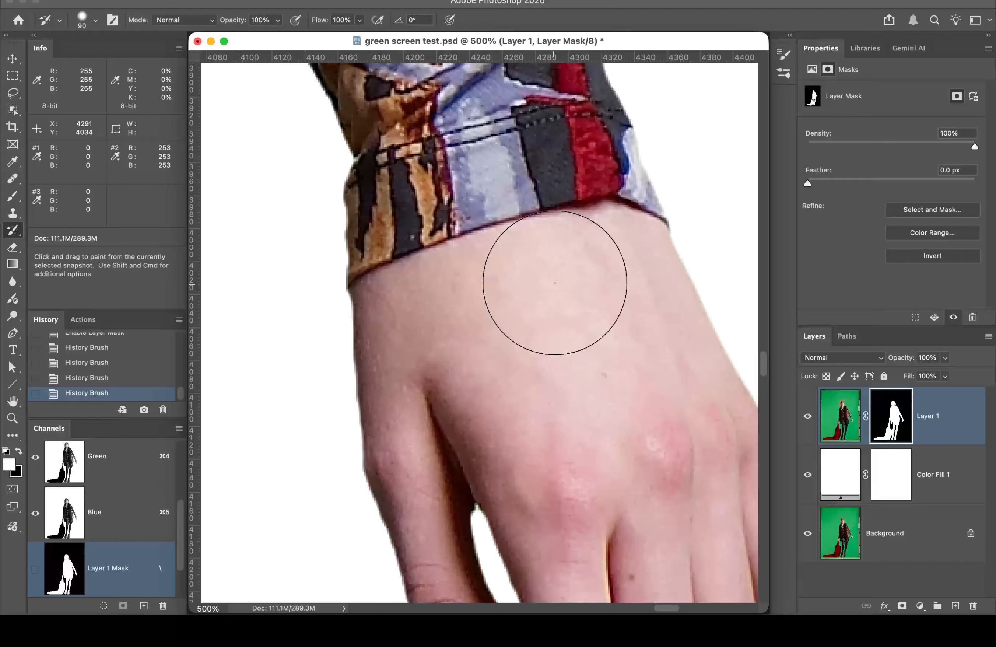
# Step: Try the choked mask state on the loose hair beside the face, using the History Brush at 300 px
pyautogui.keyDown('alt'); pyautogui.click(568, 281); pyautogui.keyUp('alt')
pyautogui.keyDown('alt'); pyautogui.click(567, 281); pyautogui.keyUp('alt')
pyautogui.keyDown('alt'); pyautogui.click(348, 213); pyautogui.keyUp('alt')
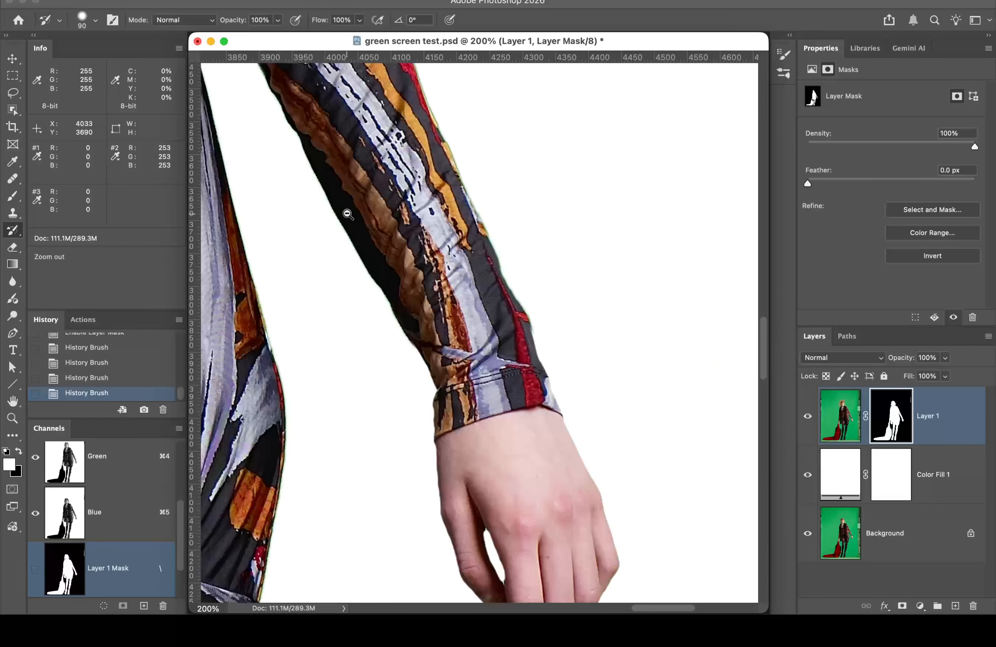
pyautogui.keyDown('alt'); pyautogui.click(387, 193); pyautogui.keyUp('alt')
pyautogui.keyDown('alt'); pyautogui.click(388, 182); pyautogui.keyUp('alt')
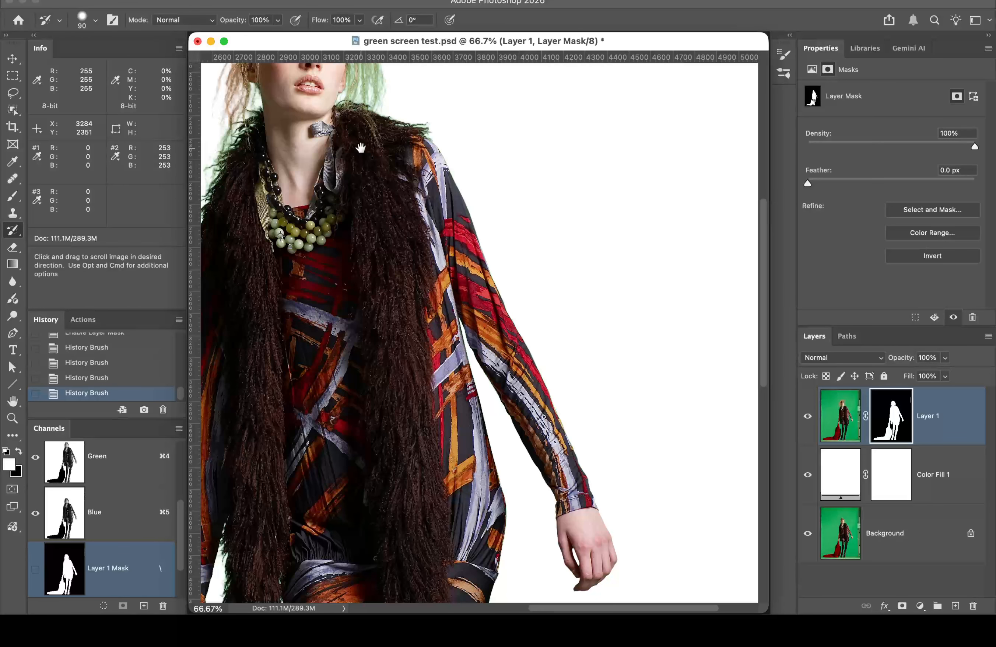
pyautogui.moveTo(361, 147); pyautogui.dragTo(491, 339)
pyautogui.click(487, 248)
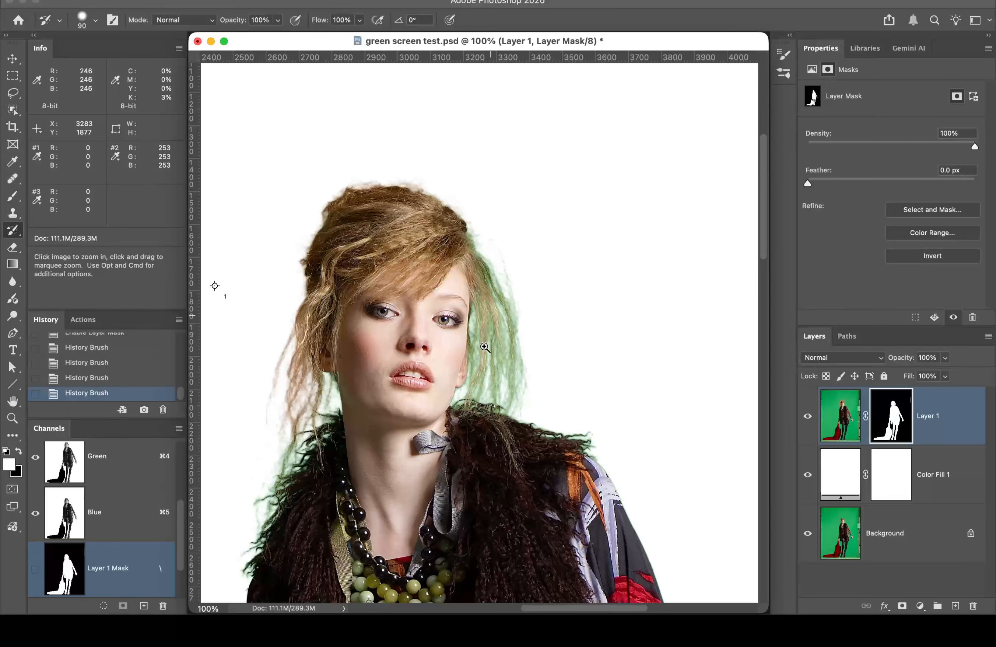
pyautogui.click(477, 362)
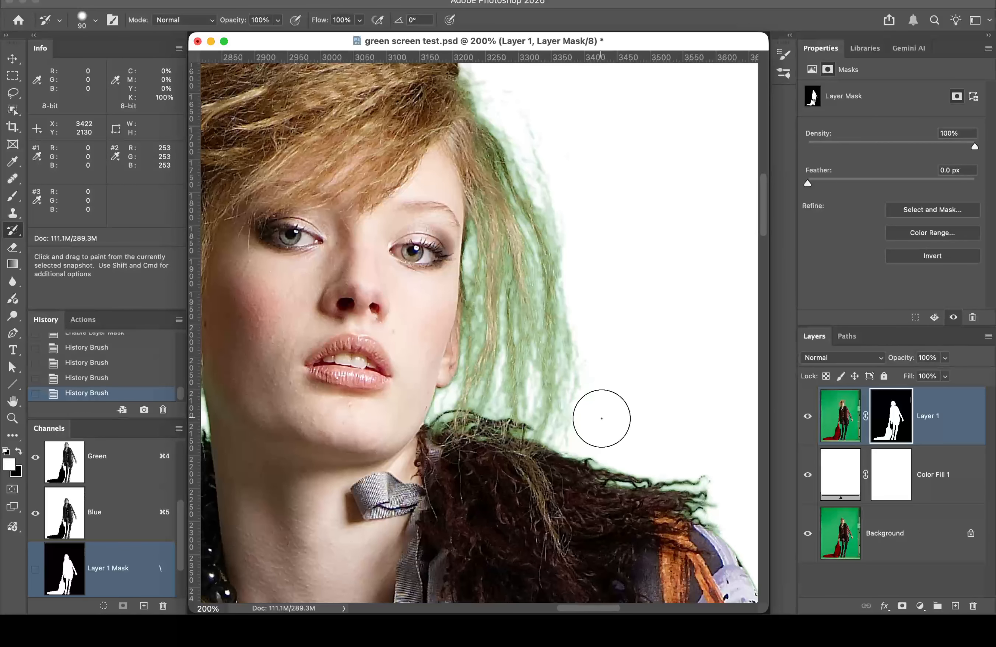
pyautogui.press(']')
pyautogui.press(']')
pyautogui.press(']')
pyautogui.press(']')
pyautogui.press(']')
pyautogui.press(']')
pyautogui.press(']')
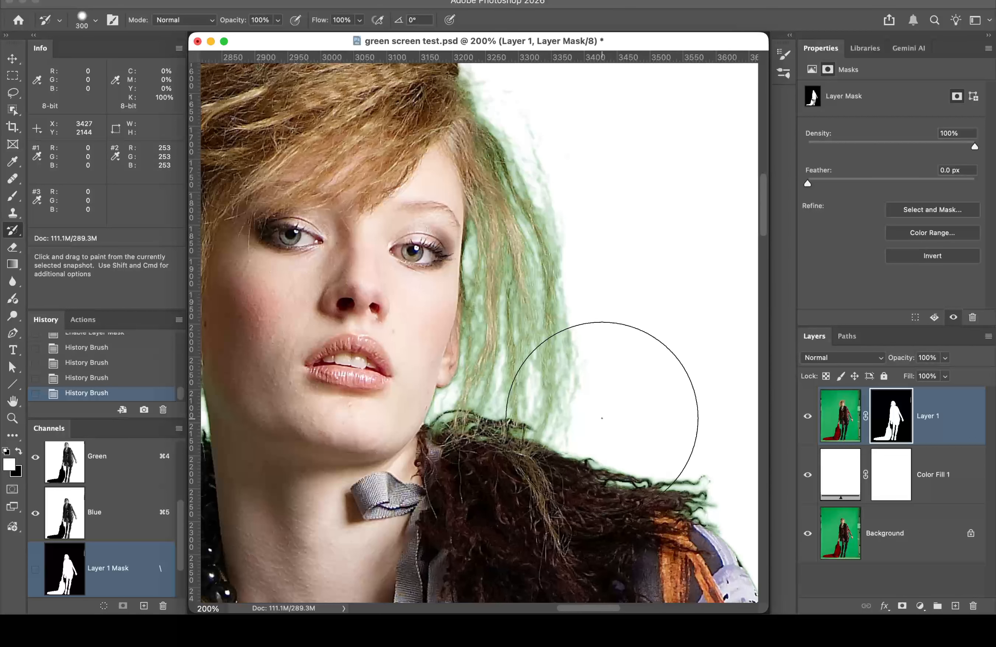
pyautogui.moveTo(594, 418)
pyautogui.mouseDown()
pyautogui.moveTo(467, 323)
pyautogui.moveTo(541, 248)
pyautogui.moveTo(441, 114)
pyautogui.moveTo(410, 112)
pyautogui.mouseUp()
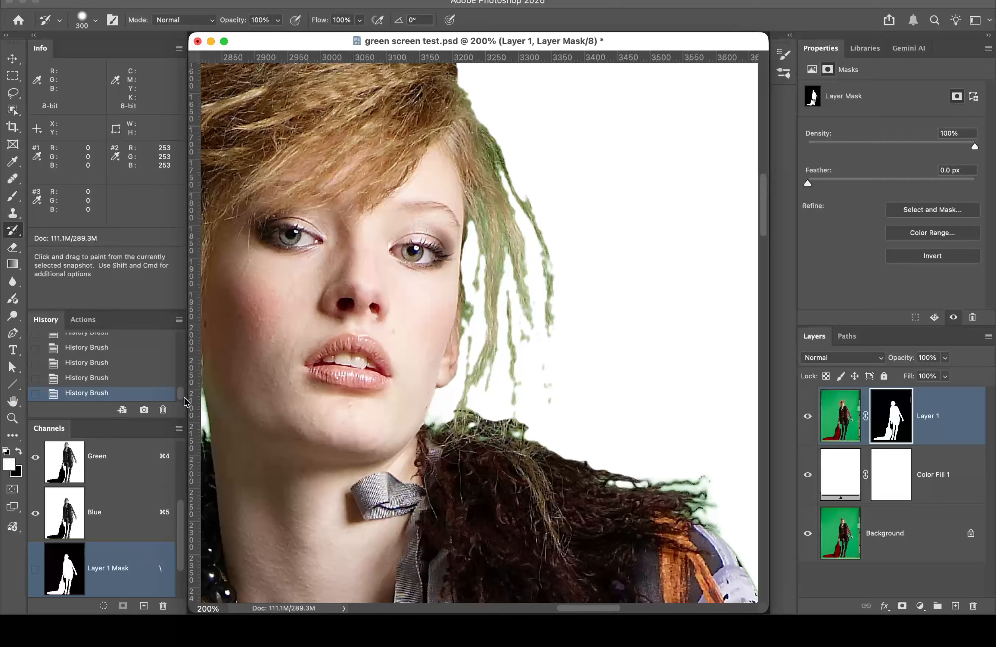
# Step: Set the "pre choke" snapshot as the History Brush source and paint the original mask back over the loose hair
pyautogui.moveTo(182, 398); pyautogui.dragTo(182, 332)
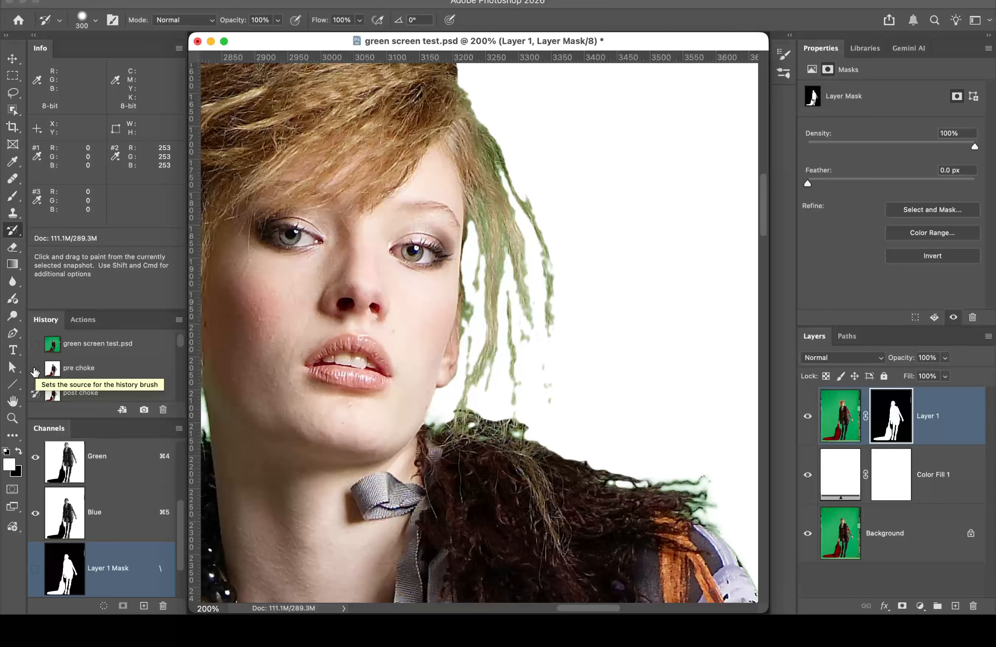
pyautogui.click(35, 370)
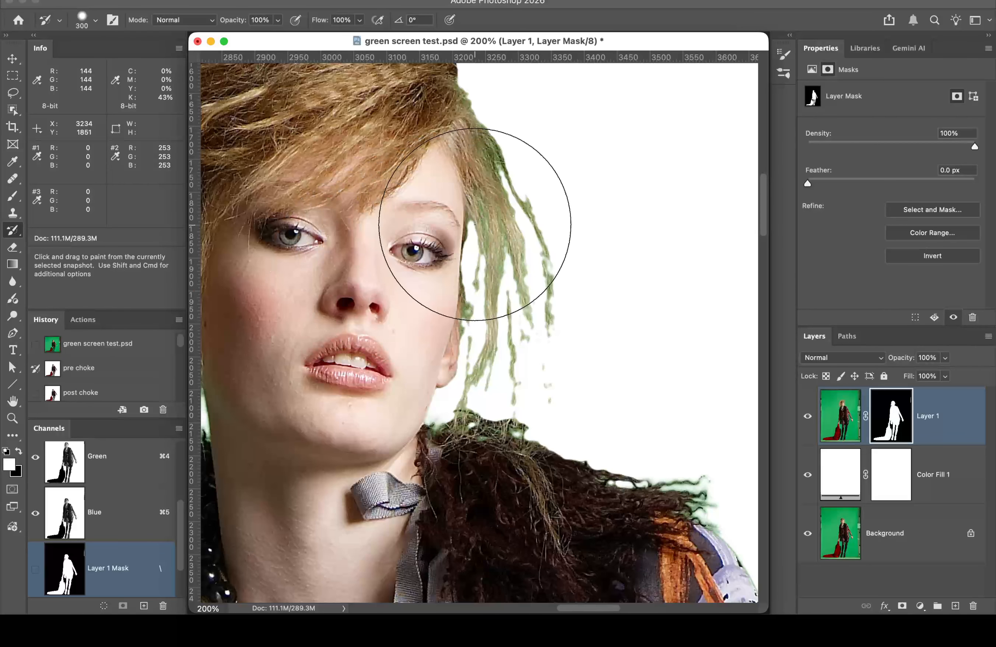
pyautogui.moveTo(473, 172)
pyautogui.mouseDown()
pyautogui.moveTo(513, 51)
pyautogui.moveTo(451, 160)
pyautogui.moveTo(491, 172)
pyautogui.moveTo(508, 303)
pyautogui.moveTo(529, 367)
pyautogui.moveTo(556, 401)
pyautogui.moveTo(483, 134)
pyautogui.moveTo(445, 100)
pyautogui.moveTo(454, 109)
pyautogui.mouseUp()
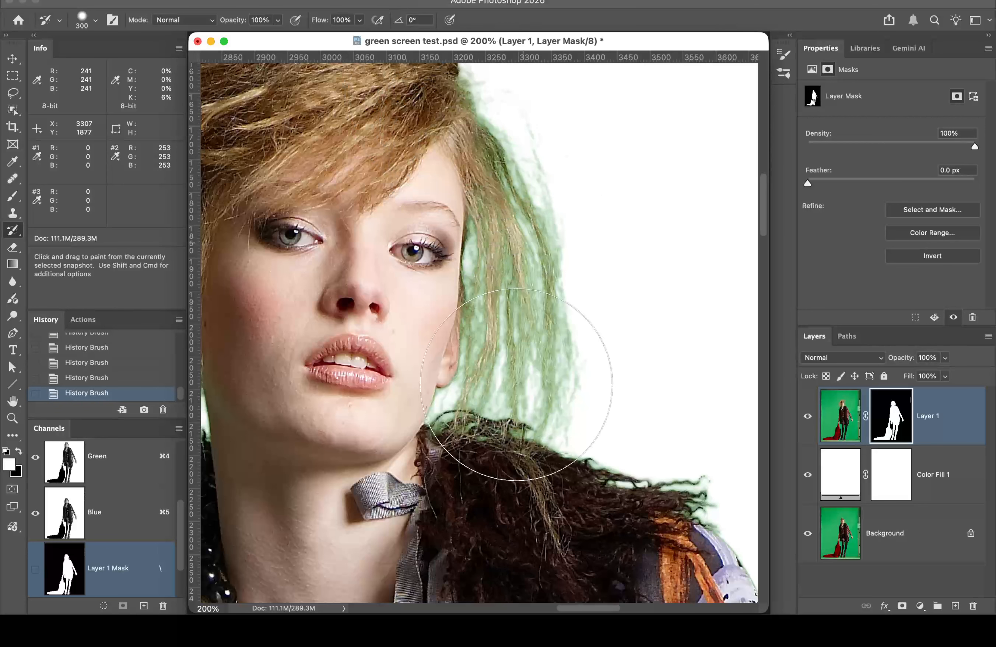
# Step: View the whole cutout and close green screen test.psd without saving the changes
pyautogui.doubleClick(12, 404)
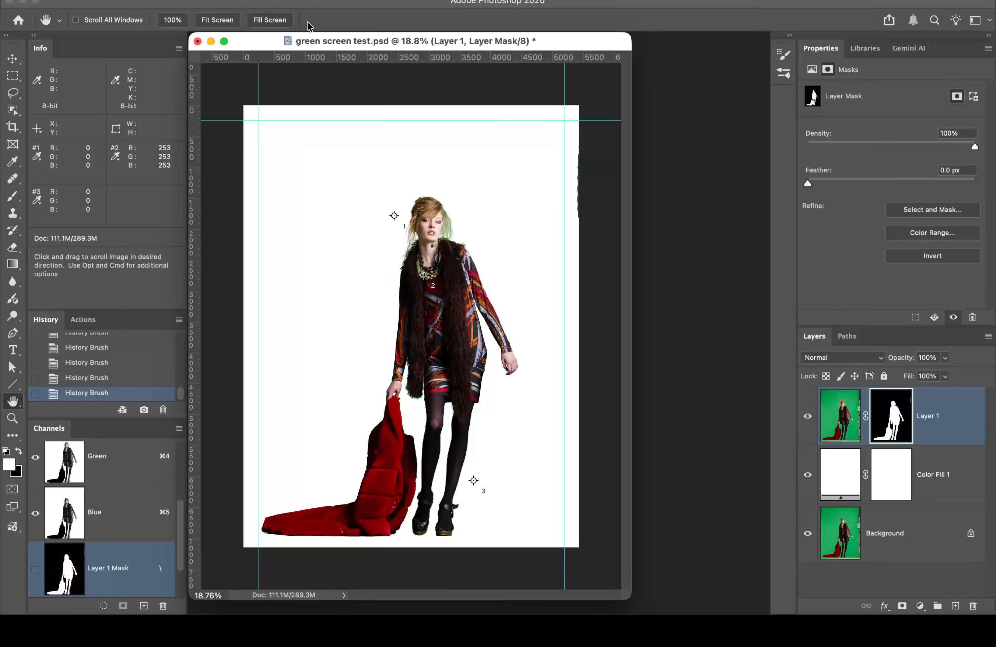
pyautogui.click(199, 41)
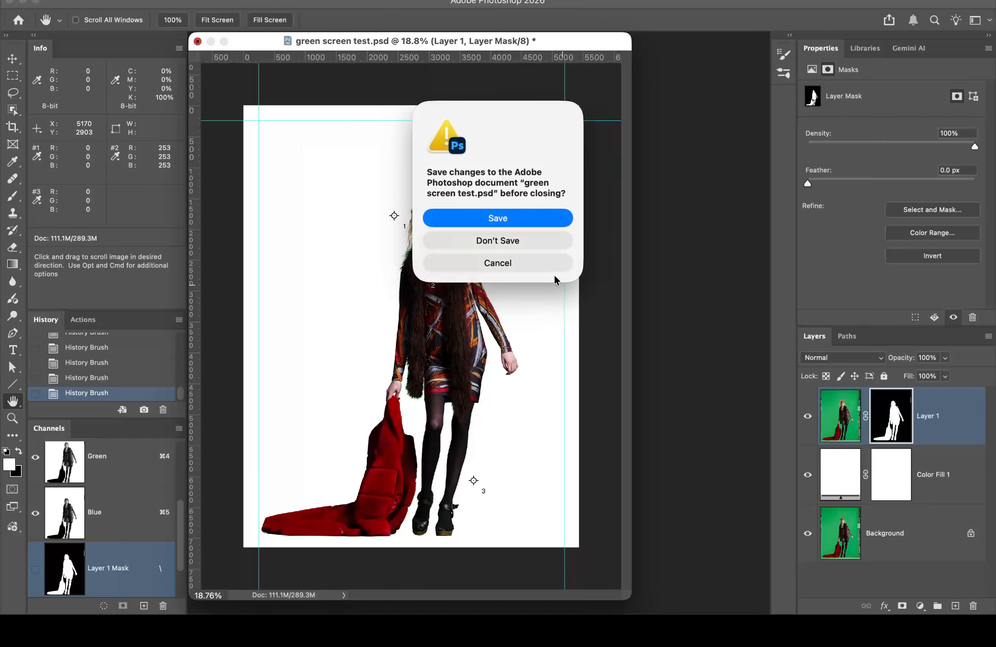
pyautogui.click(538, 241)
# Step: Switch to Finder and browse to the Student Files Week 10 folder inside Class 10 files
pyautogui.moveTo(193, 601)
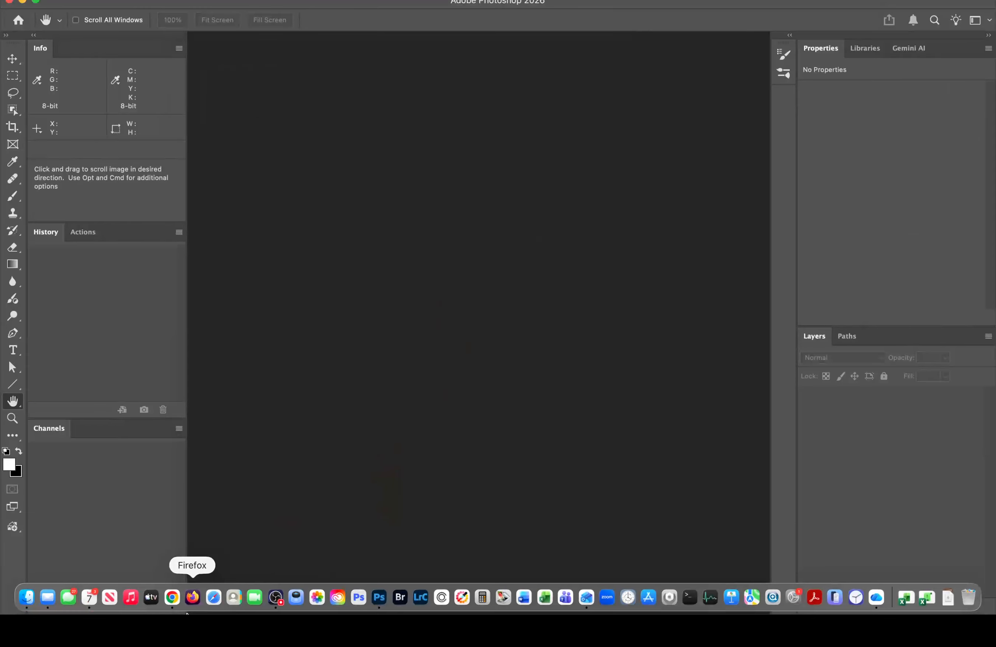
pyautogui.click(33, 596)
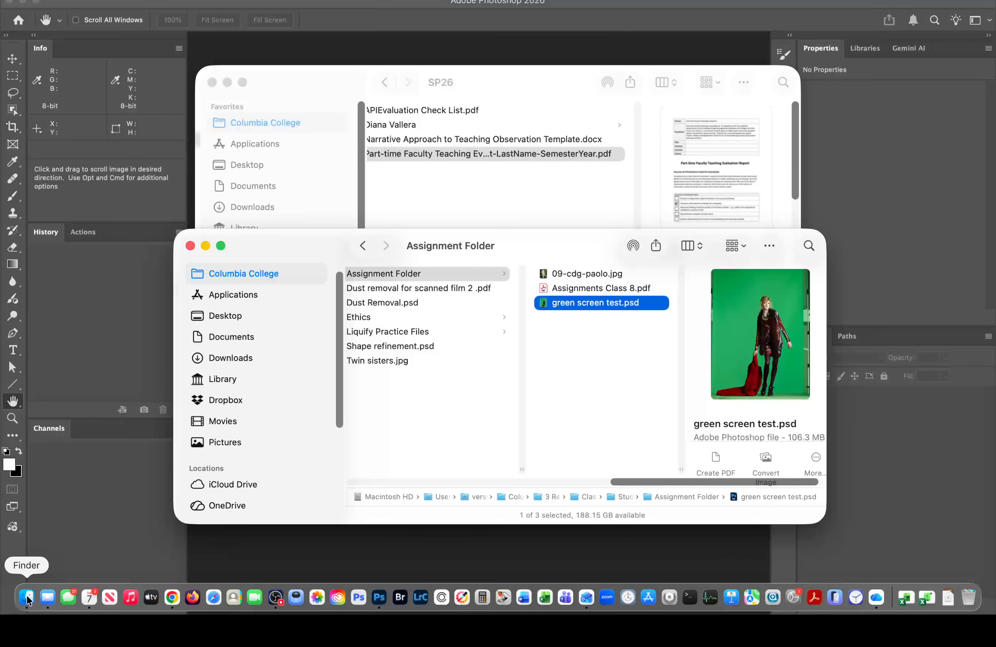
pyautogui.hscroll(-15, 465, 383)
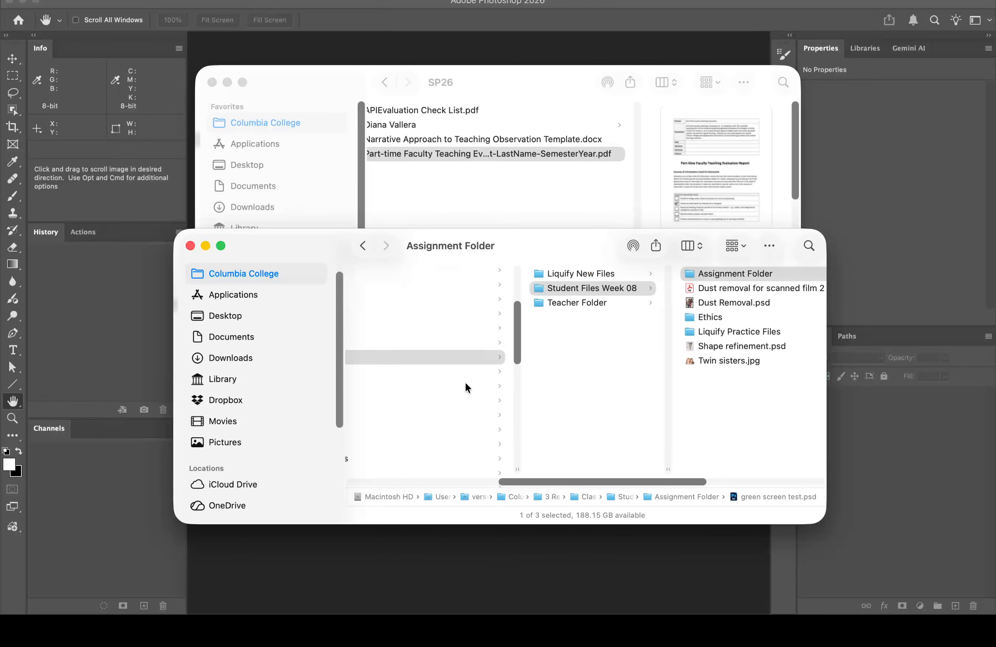
pyautogui.scroll(-2, 465, 382)
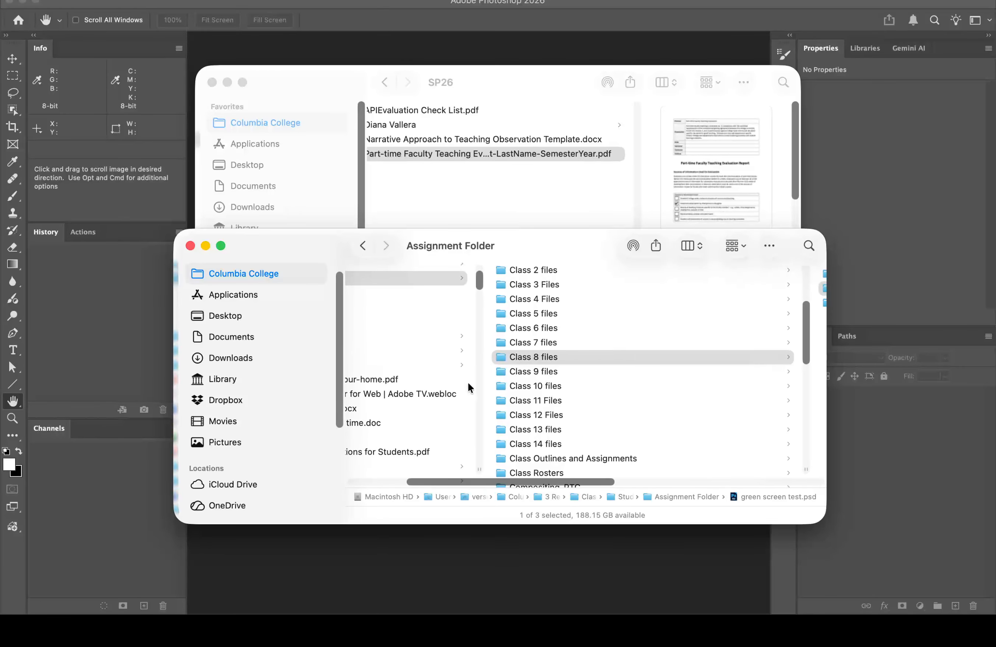
pyautogui.click(550, 385)
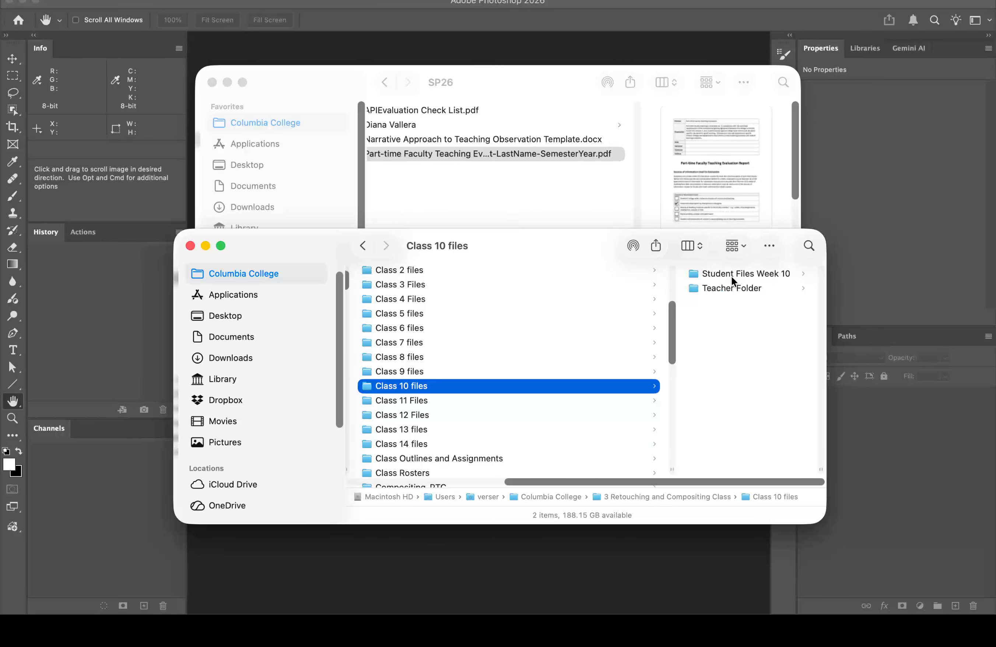
pyautogui.click(705, 273)
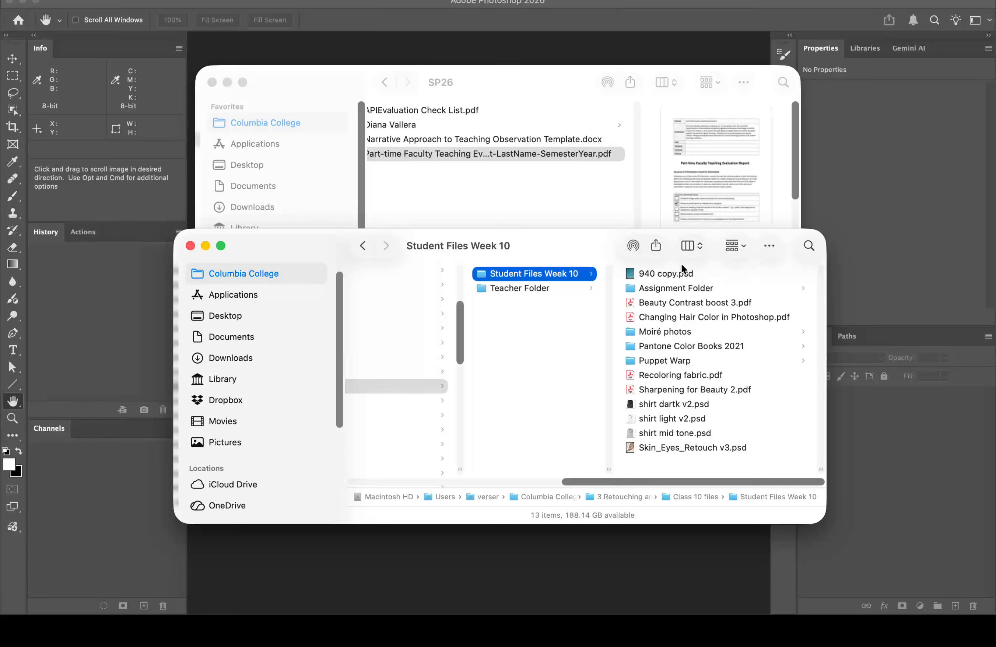
# Step: Open Puppet warp figure.psd from the Puppet Warp folder with Adobe Photoshop 2026
pyautogui.click(661, 359)
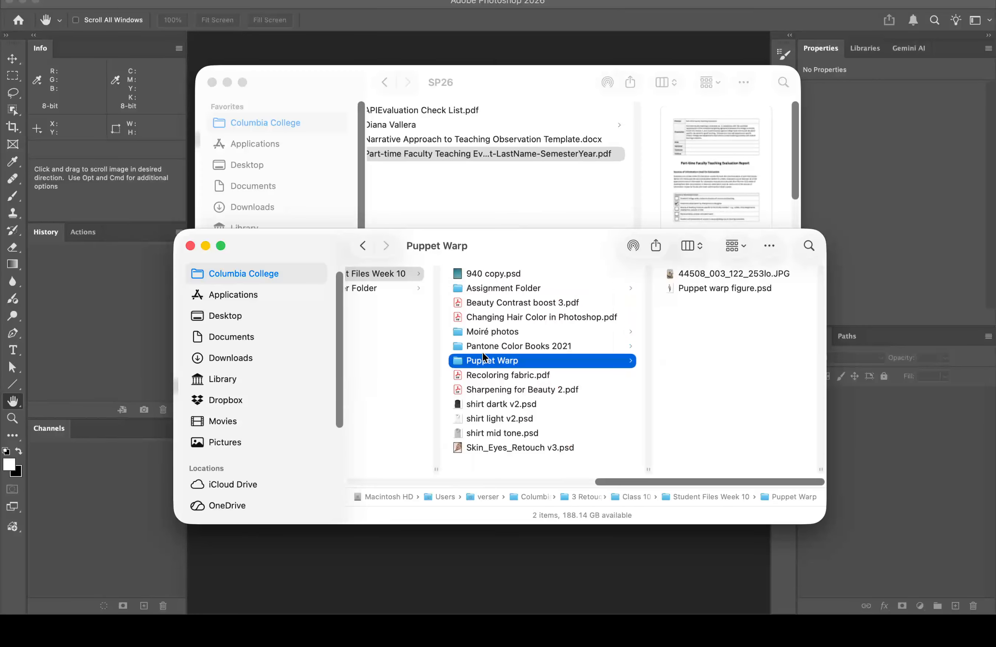
pyautogui.click(704, 288)
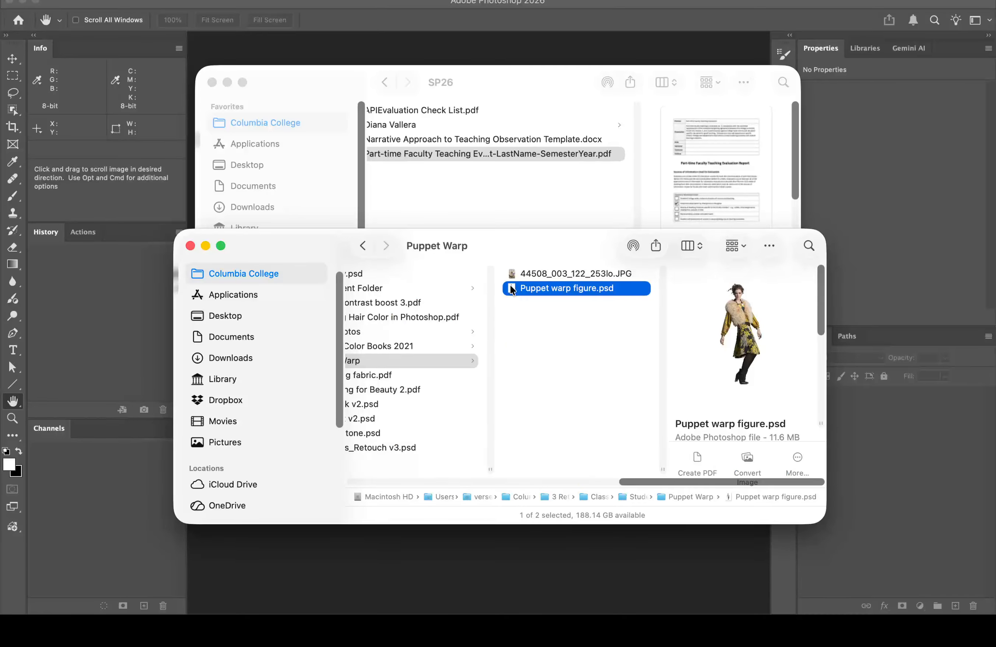
pyautogui.rightClick(511, 287)
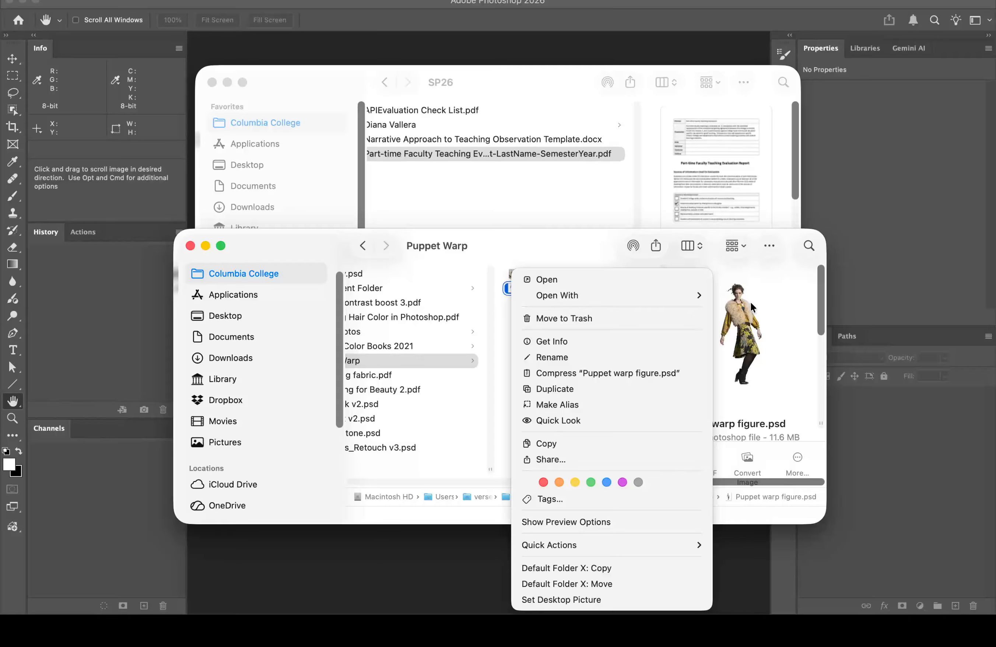
pyautogui.moveTo(697, 294)
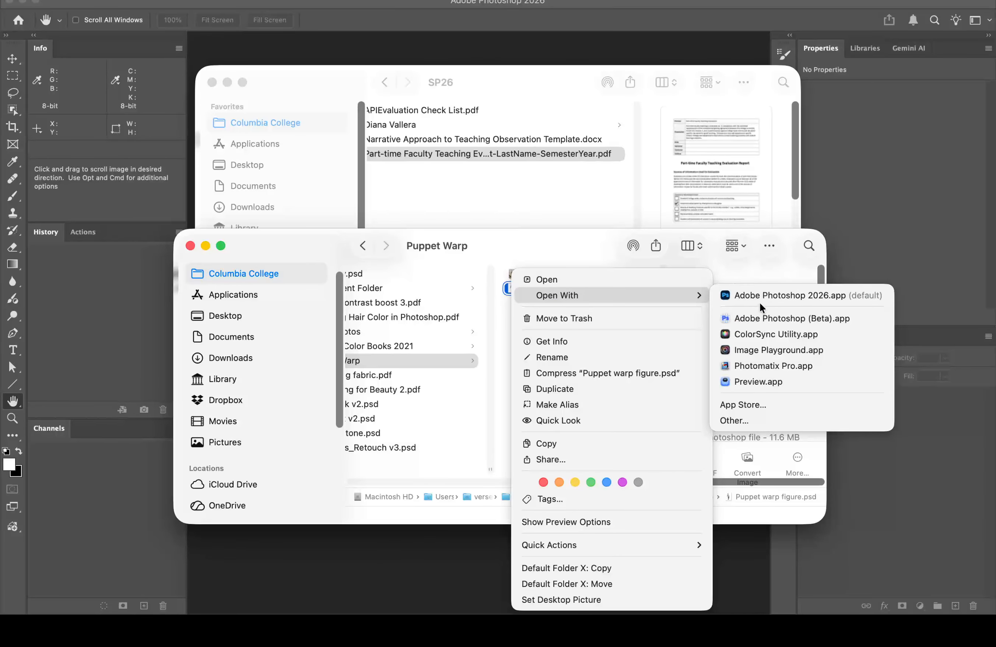
pyautogui.click(767, 294)
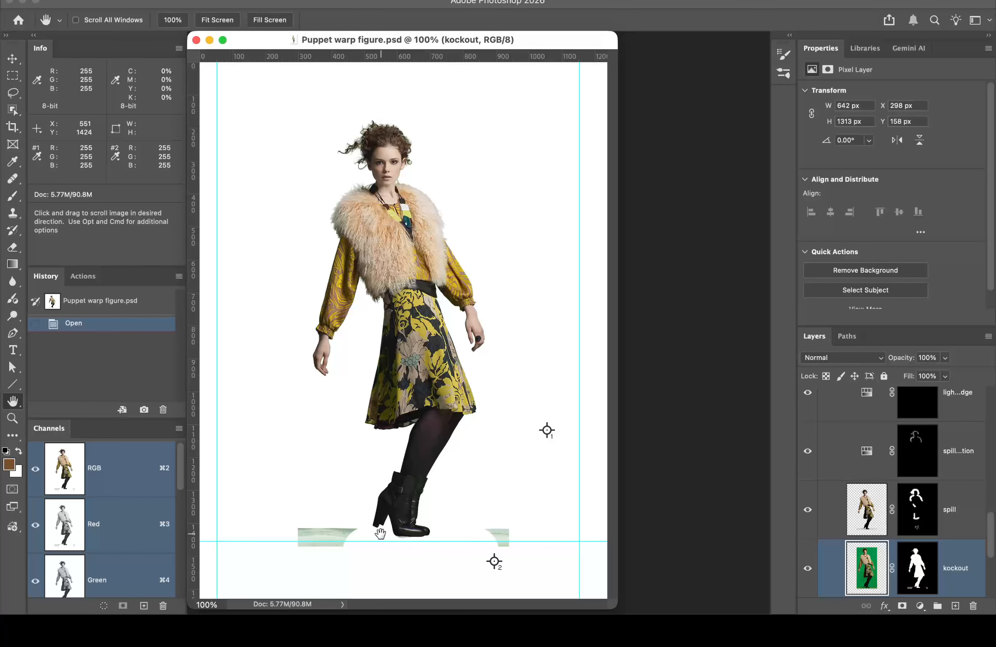
# Step: Examine the leftover green patch beside the boots at 300% and review the layer stack inside the Figure group
pyautogui.press('z')
pyautogui.click(348, 548)
pyautogui.click(435, 490)
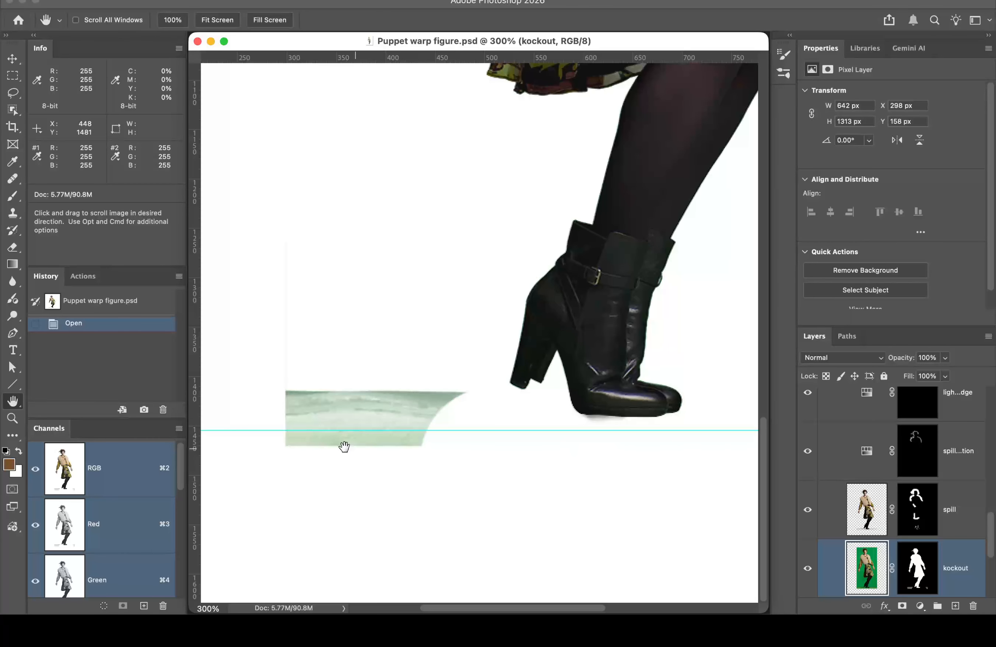
pyautogui.scroll(-5, 847, 559)
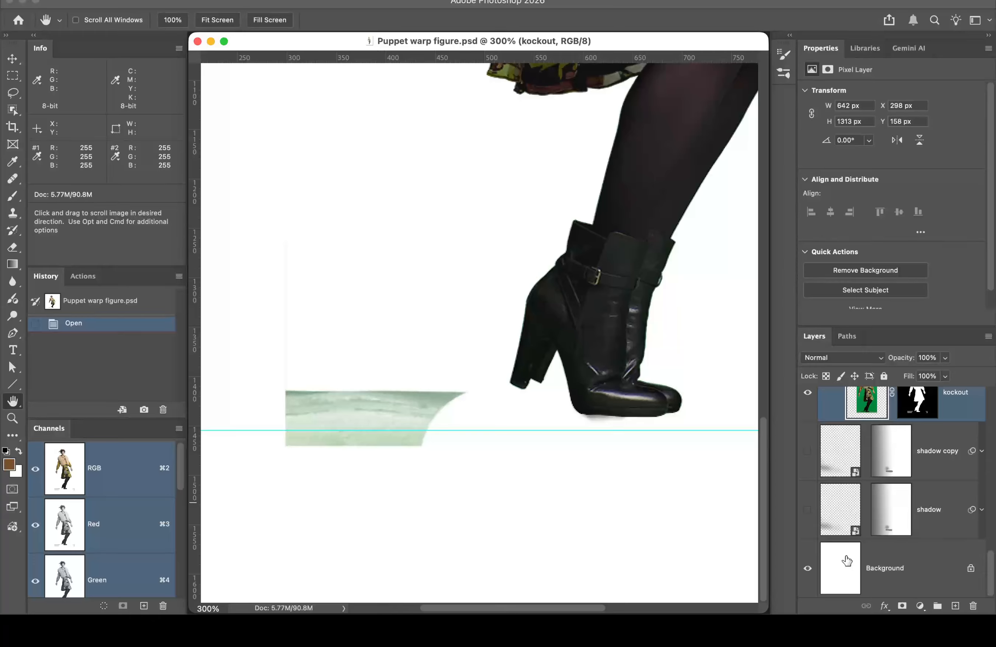
pyautogui.scroll(5, 846, 560)
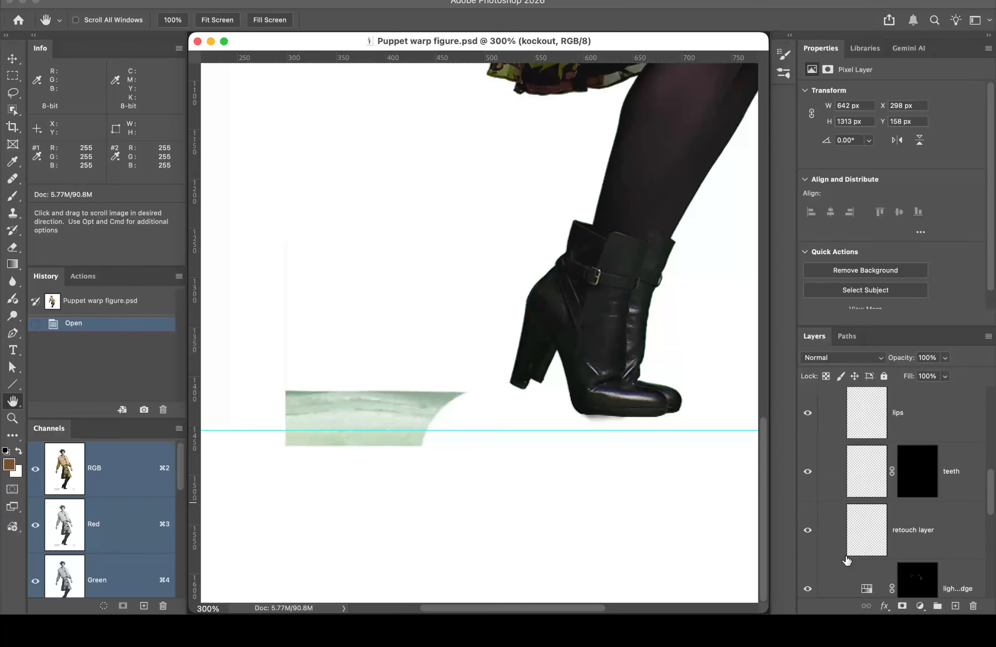
pyautogui.scroll(5, 847, 560)
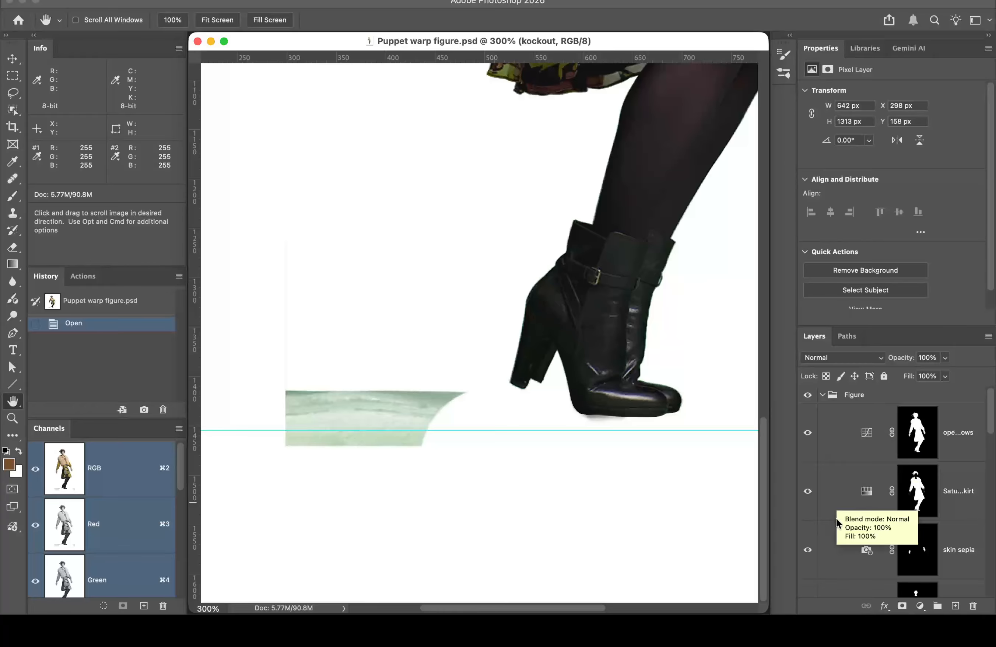
pyautogui.scroll(-3, 830, 531)
pyautogui.scroll(-3, 831, 531)
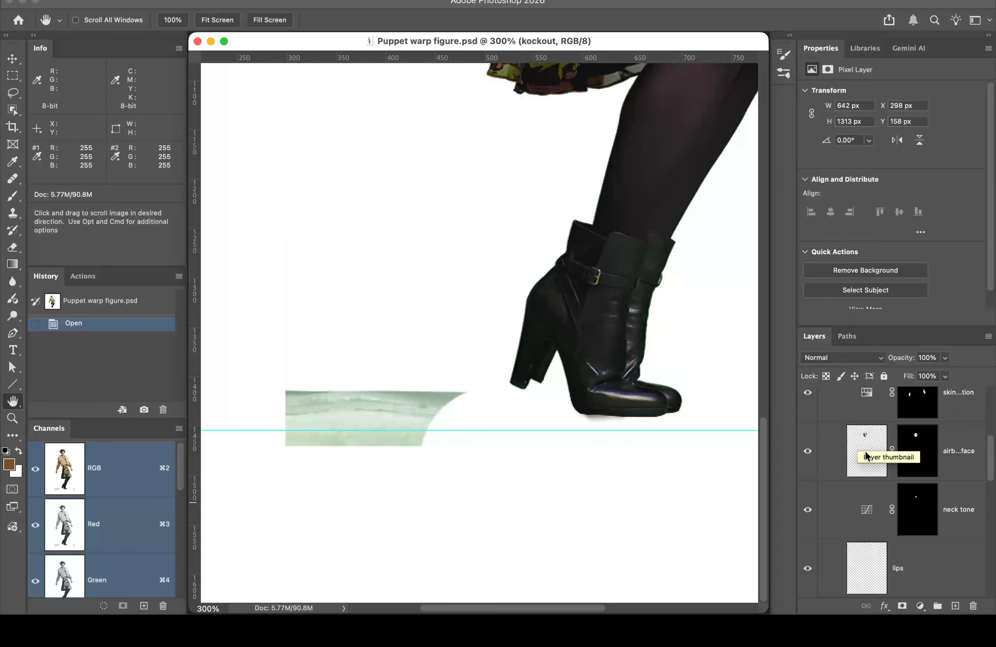
pyautogui.scroll(6, 843, 468)
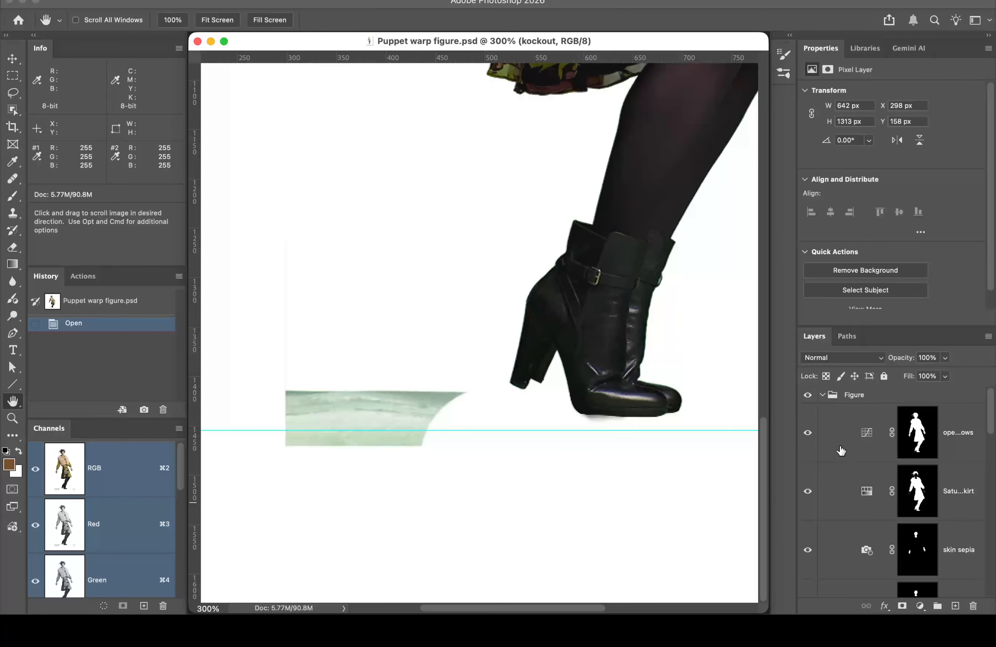
pyautogui.scroll(-2, 835, 470)
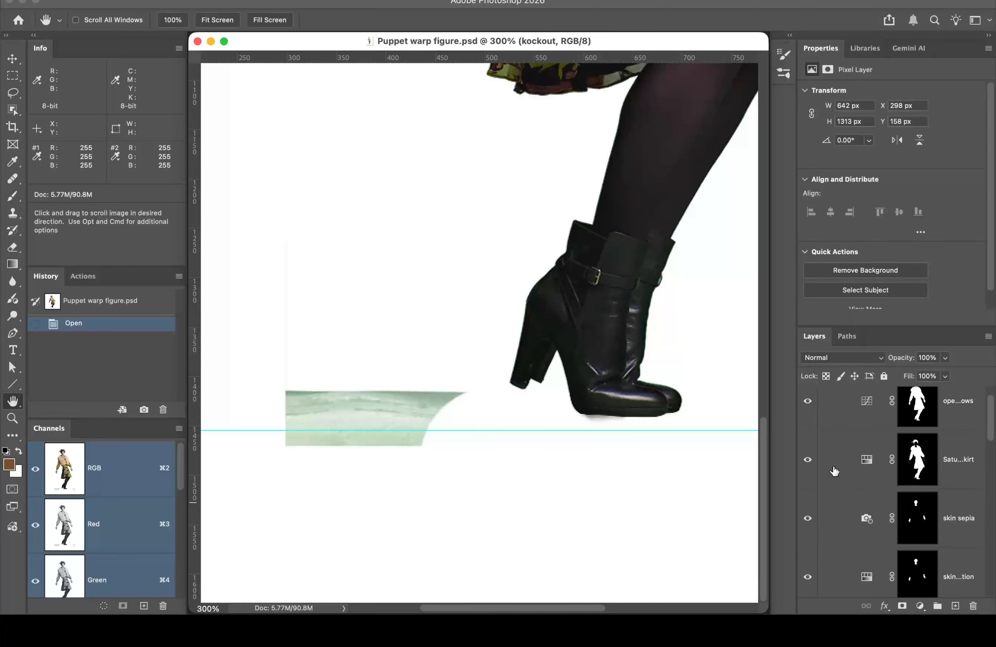
pyautogui.scroll(-10, 834, 471)
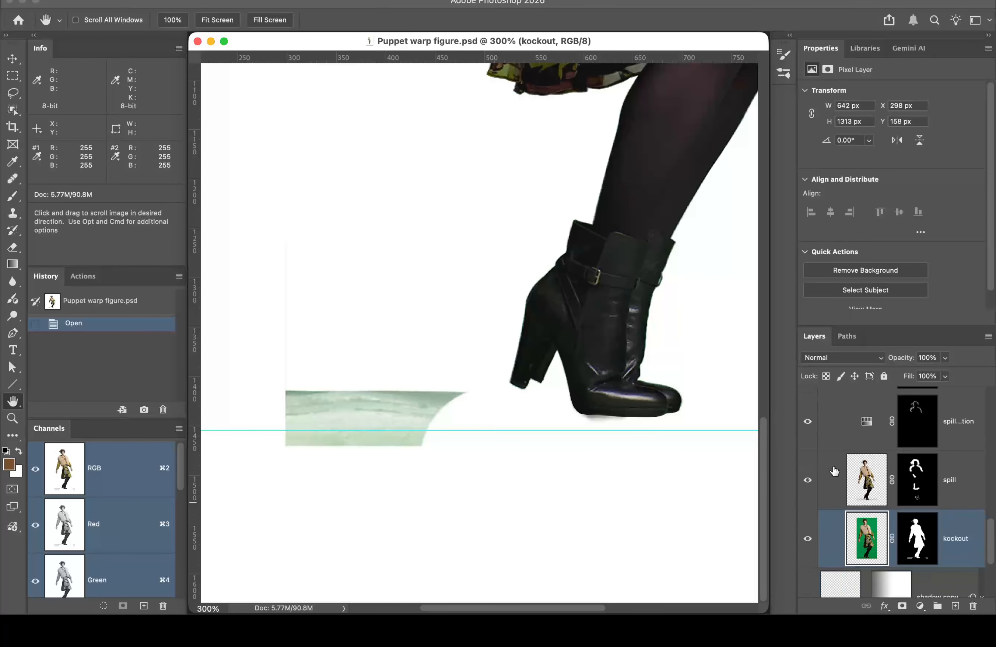
pyautogui.scroll(5, 835, 471)
pyautogui.scroll(3, 835, 471)
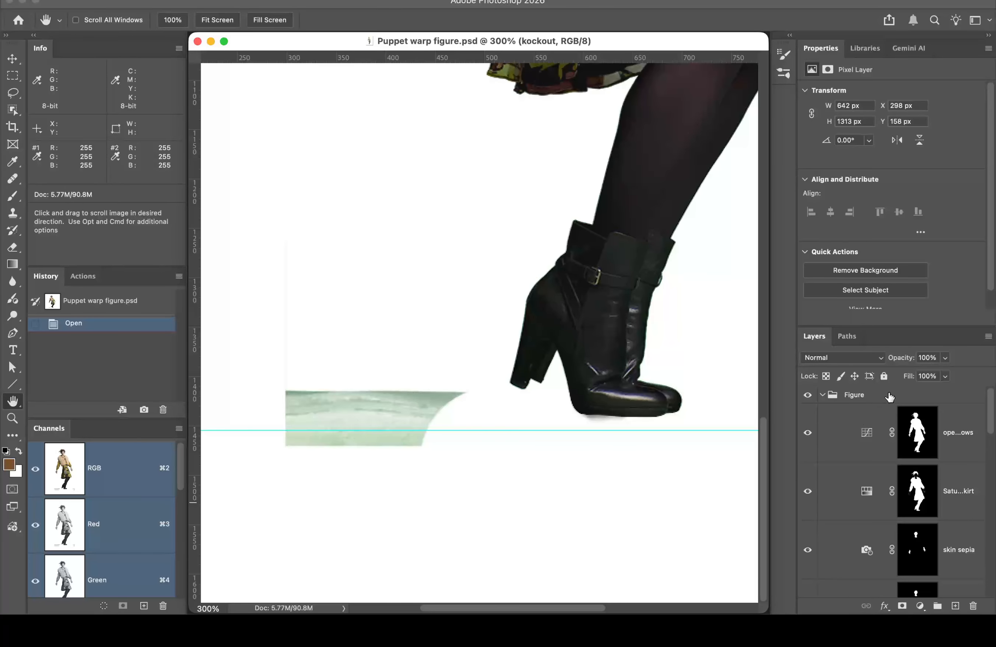
# Step: Select and collapse the Figure group and add a white layer mask to the whole group
pyautogui.click(823, 396)
pyautogui.click(823, 395)
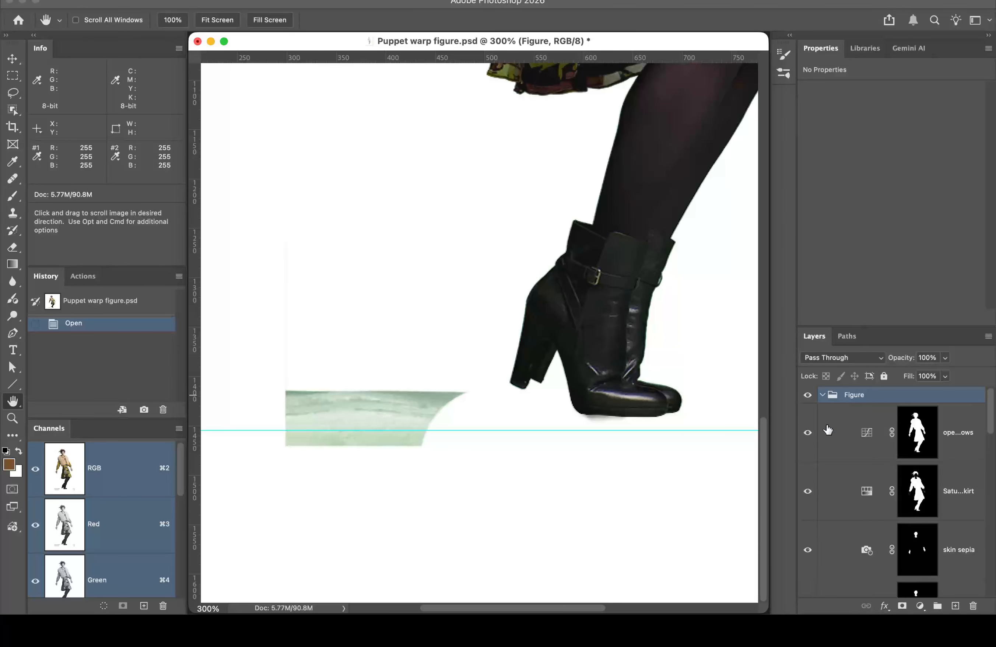
pyautogui.scroll(-10, 836, 534)
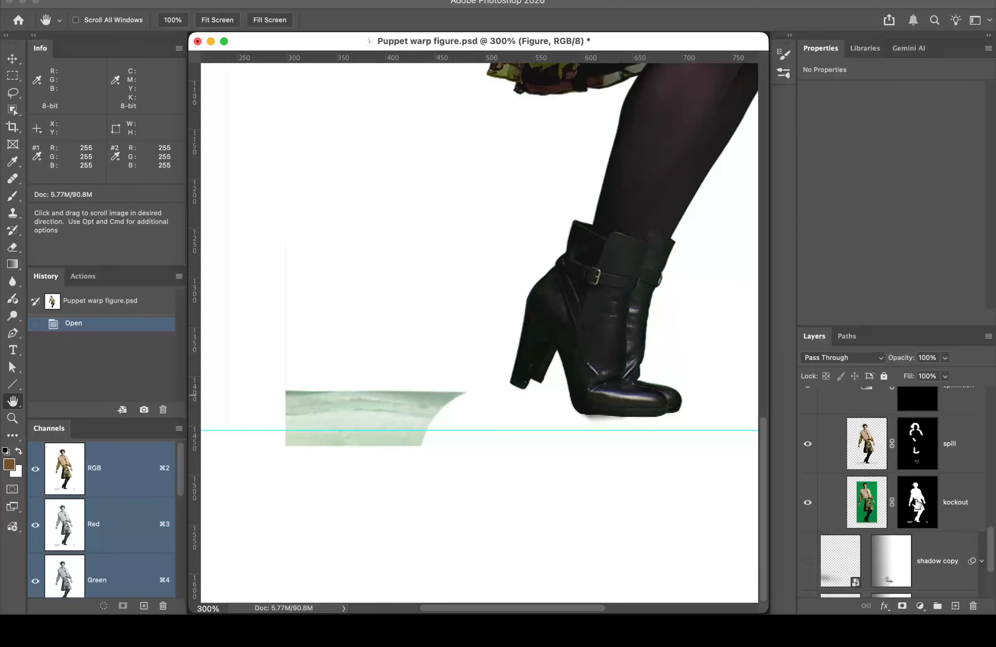
pyautogui.scroll(2, 913, 500)
pyautogui.scroll(3, 913, 501)
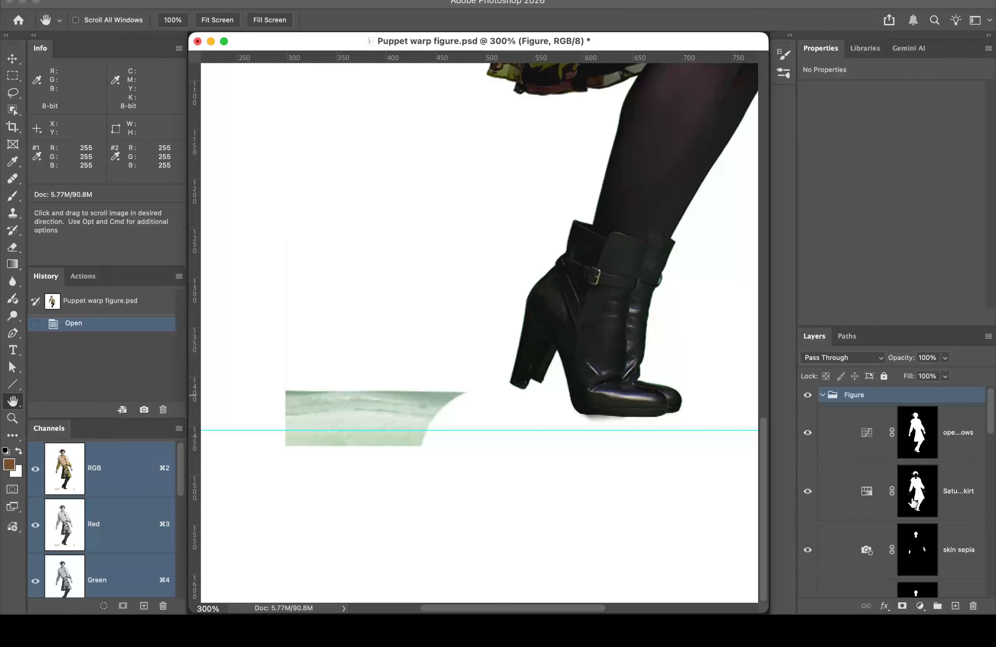
pyautogui.click(823, 395)
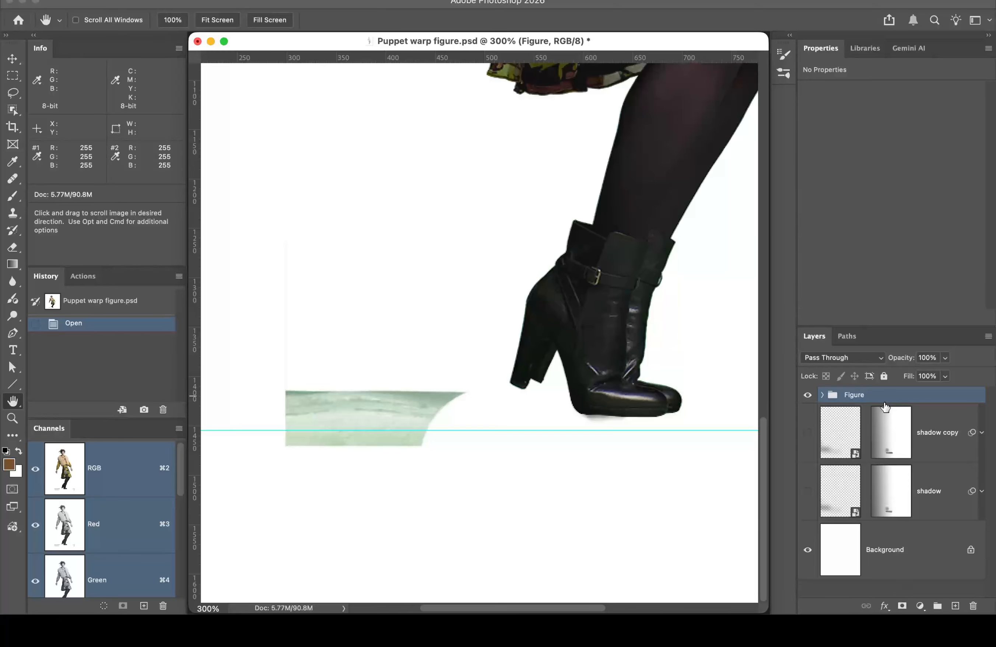
pyautogui.click(902, 606)
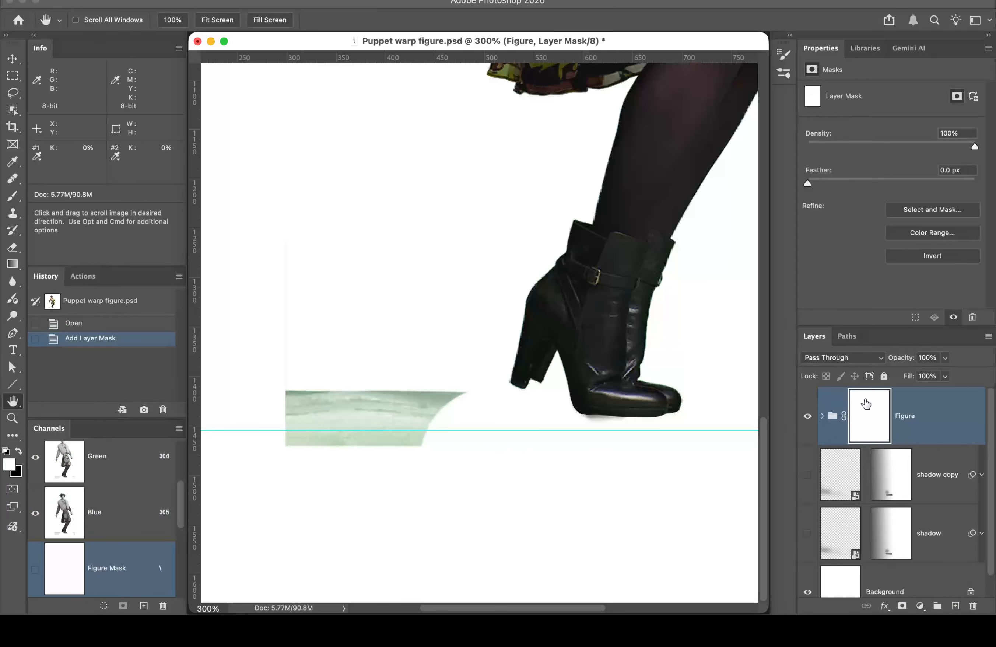
# Step: Paint black on the Figure group's mask with a 125 px brush to hide the leftover green patches on both sides of the boots
pyautogui.press('b')
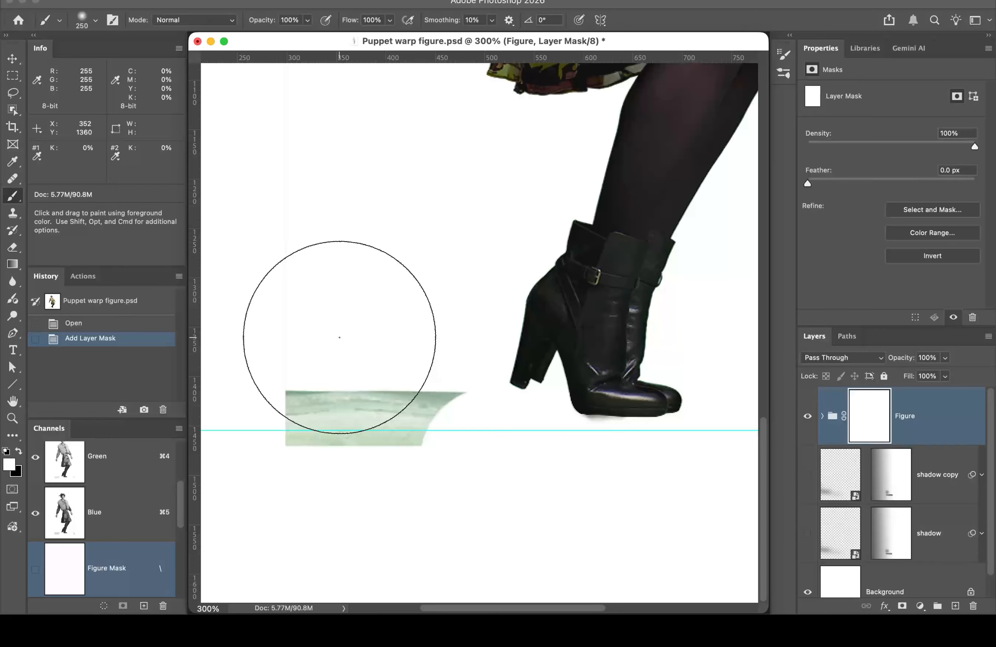
pyautogui.press('[')
pyautogui.press('[')
pyautogui.press('[')
pyautogui.press('[')
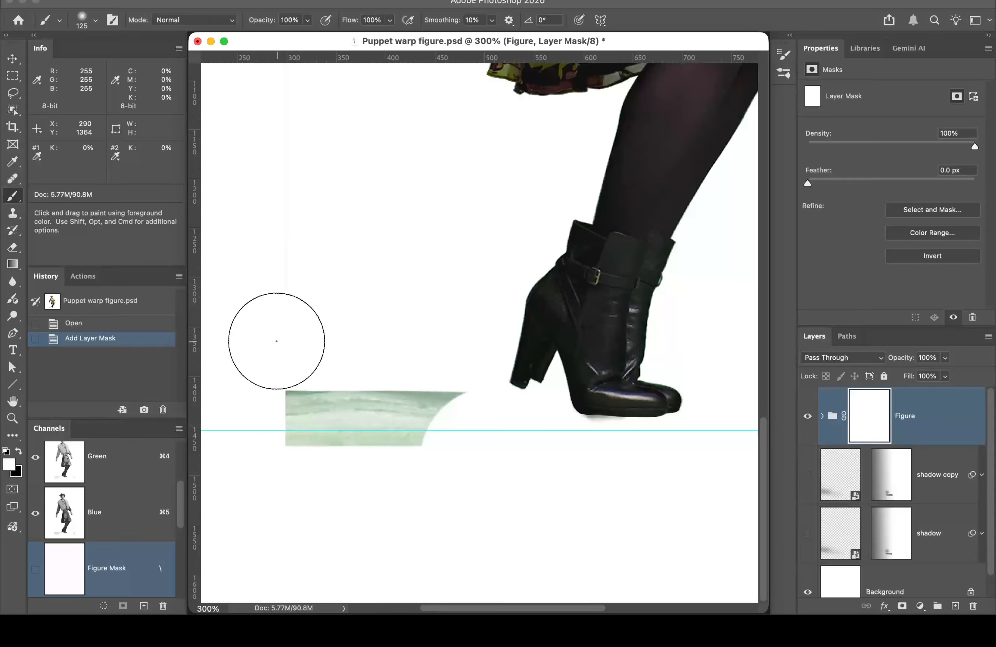
pyautogui.press('x')
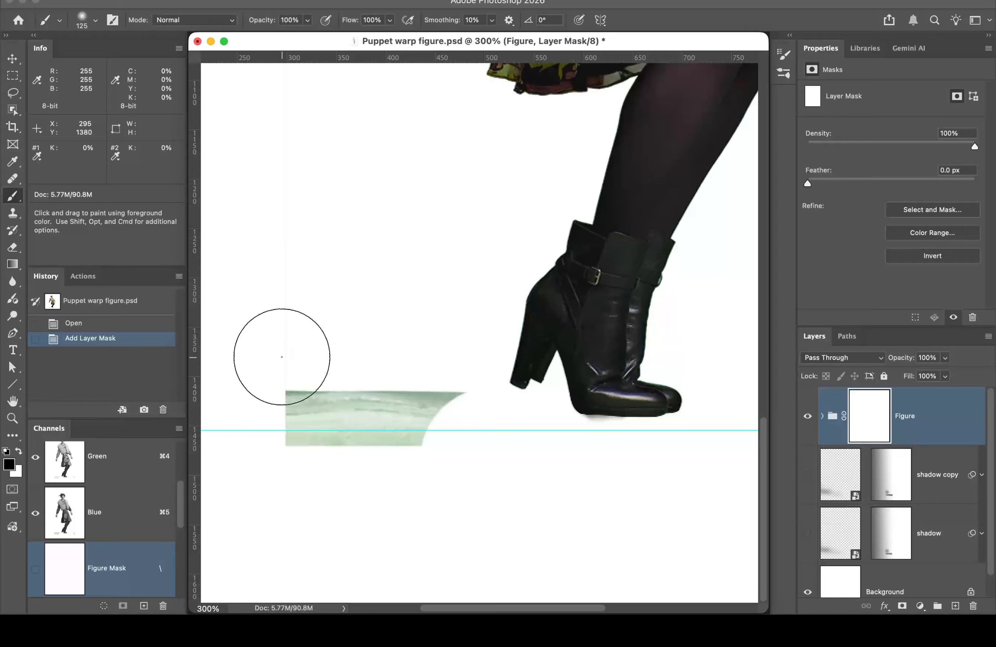
pyautogui.moveTo(285, 412)
pyautogui.mouseDown()
pyautogui.moveTo(339, 406)
pyautogui.moveTo(408, 424)
pyautogui.moveTo(435, 403)
pyautogui.moveTo(409, 429)
pyautogui.moveTo(439, 399)
pyautogui.moveTo(345, 416)
pyautogui.moveTo(317, 459)
pyautogui.moveTo(472, 462)
pyautogui.moveTo(648, 533)
pyautogui.mouseUp()
pyautogui.moveTo(630, 527)
pyautogui.mouseDown()
pyautogui.moveTo(249, 507)
pyautogui.moveTo(333, 456)
pyautogui.mouseUp()
pyautogui.moveTo(421, 498); pyautogui.dragTo(15, 496)
pyautogui.moveTo(549, 429)
pyautogui.mouseDown()
pyautogui.moveTo(540, 402)
pyautogui.moveTo(554, 436)
pyautogui.moveTo(513, 396)
pyautogui.moveTo(520, 383)
pyautogui.moveTo(574, 419)
pyautogui.moveTo(579, 449)
pyautogui.moveTo(531, 376)
pyautogui.mouseUp()
pyautogui.moveTo(487, 451); pyautogui.dragTo(632, 476)
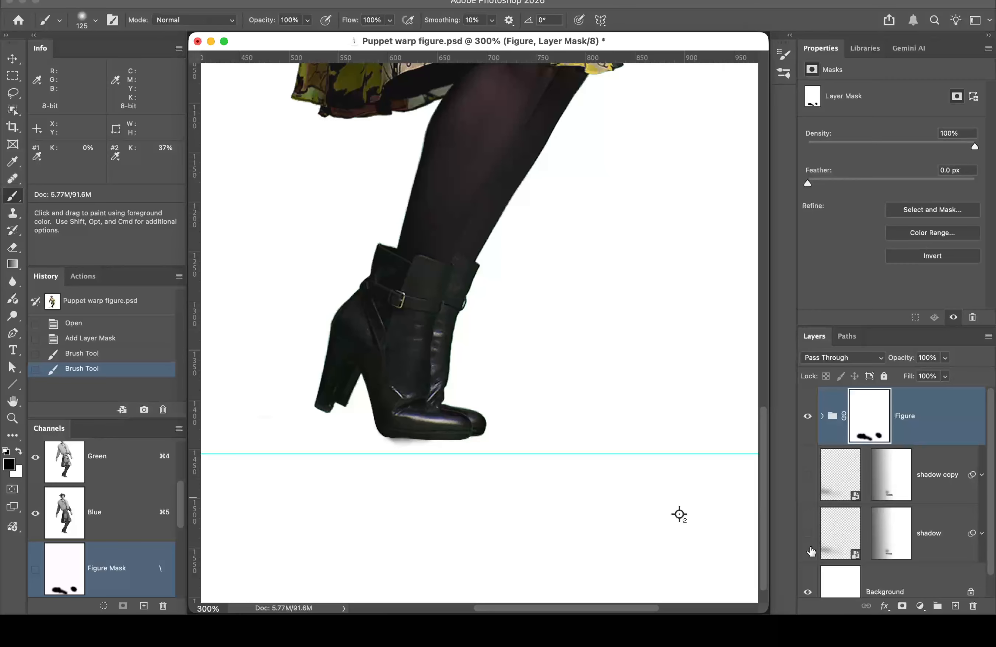
# Step: Expand the Figure group to review the layers its mask covers, from the adjustments down to kockout, and collapse it again
pyautogui.scroll(-1, 811, 546)
pyautogui.scroll(1, 840, 529)
pyautogui.click(823, 416)
pyautogui.scroll(-5, 826, 505)
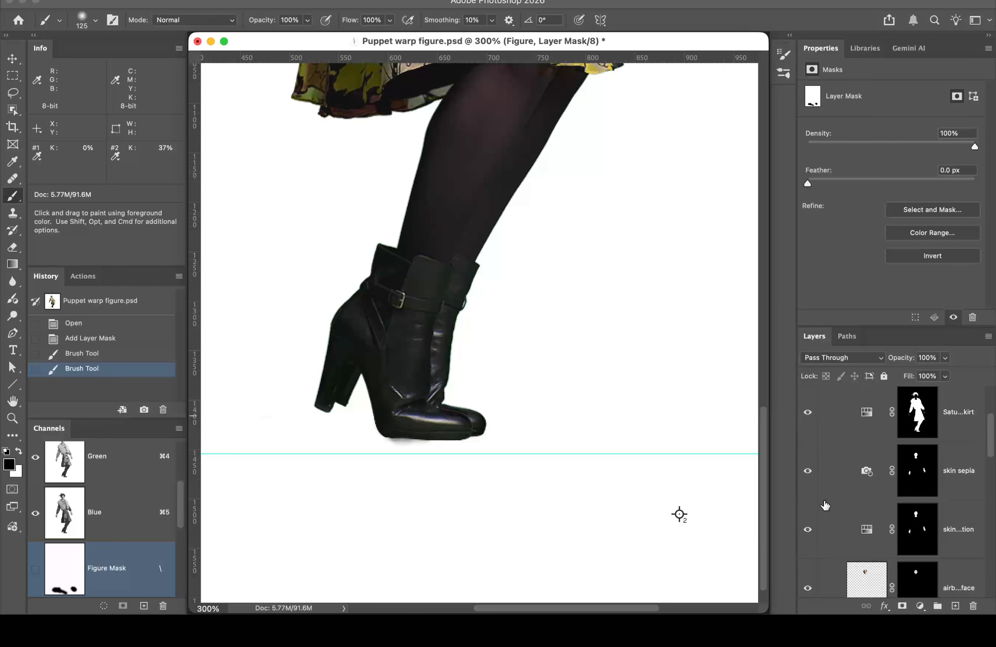
pyautogui.scroll(-3, 825, 505)
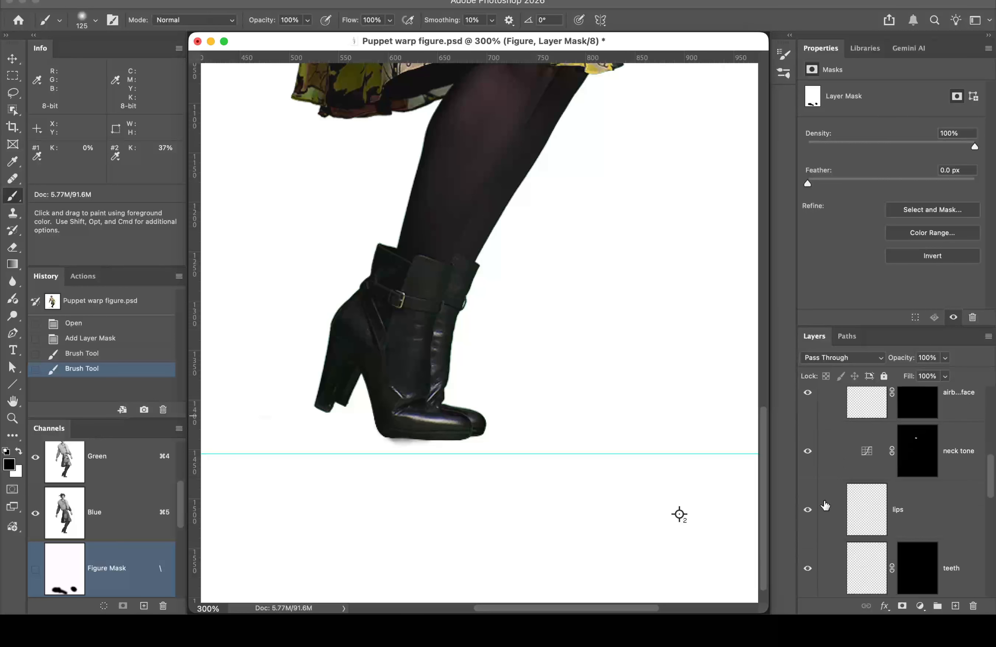
pyautogui.scroll(-5, 825, 506)
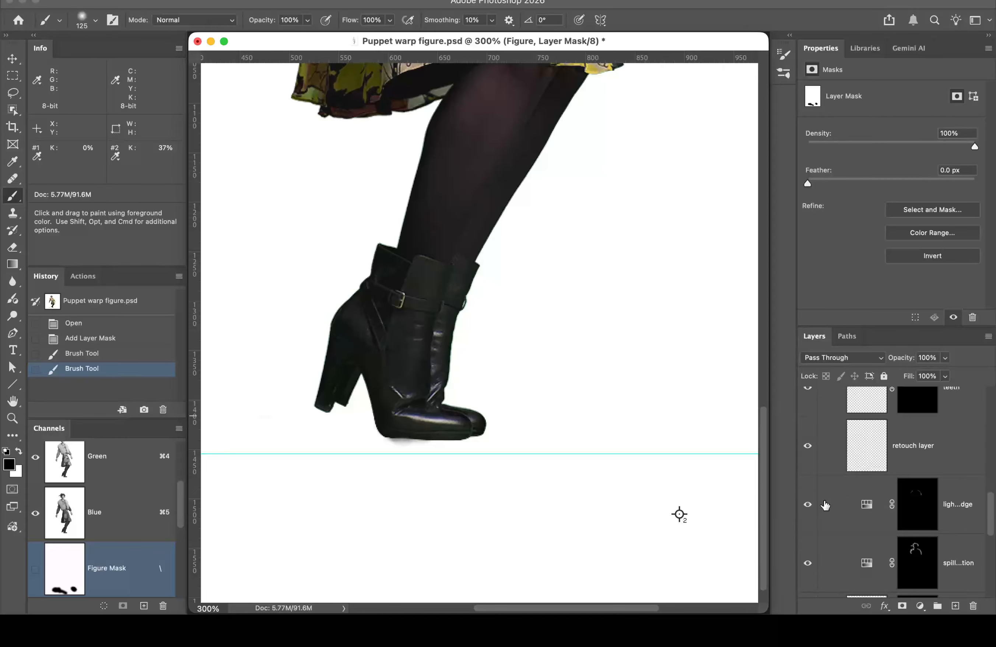
pyautogui.scroll(-5, 825, 506)
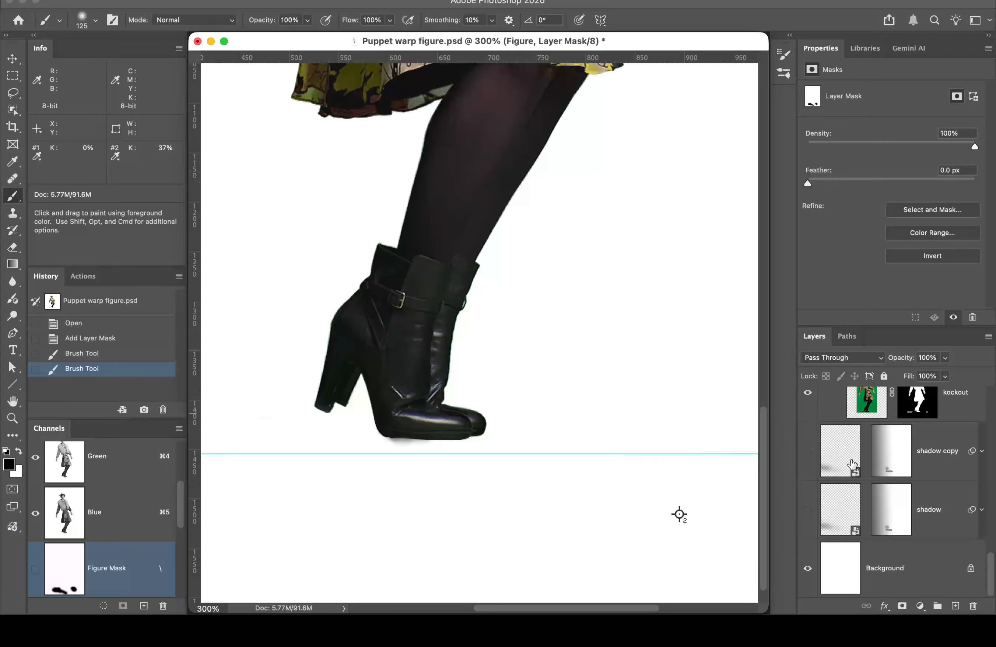
pyautogui.scroll(10, 852, 464)
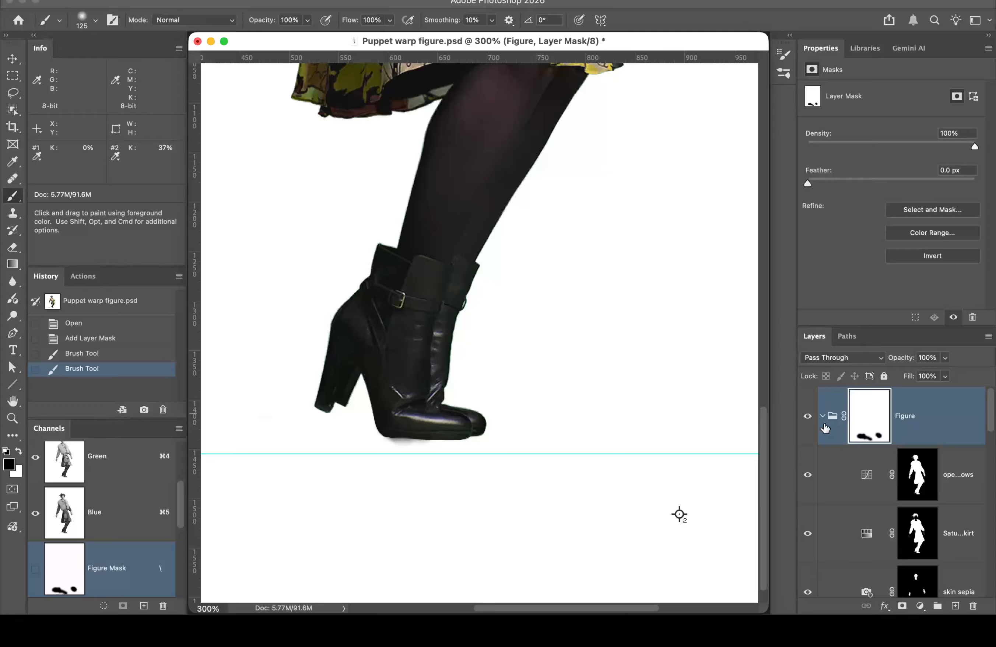
pyautogui.click(822, 416)
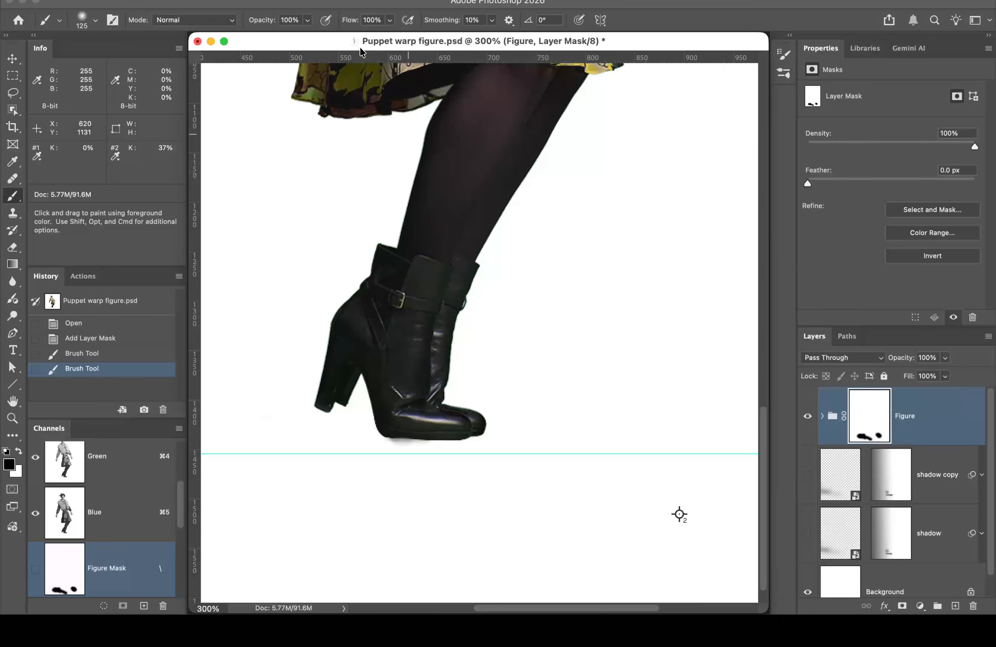
# Step: Convert the Figure group to a smart object and hide the Background layer
pyautogui.click(225, 1)
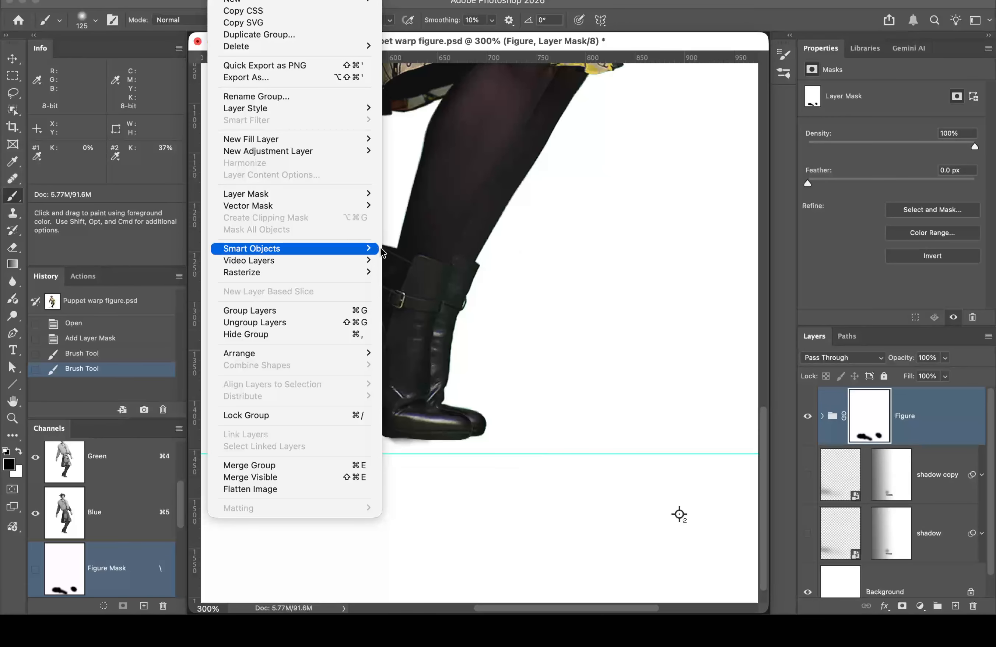
pyautogui.moveTo(370, 249)
pyautogui.click(424, 250)
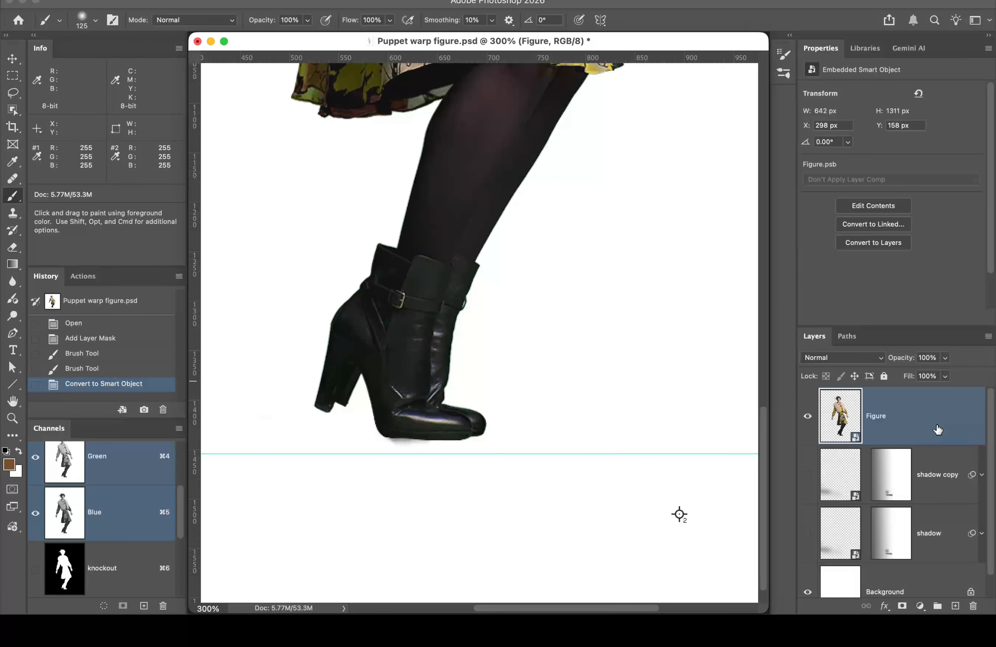
pyautogui.scroll(-1, 939, 428)
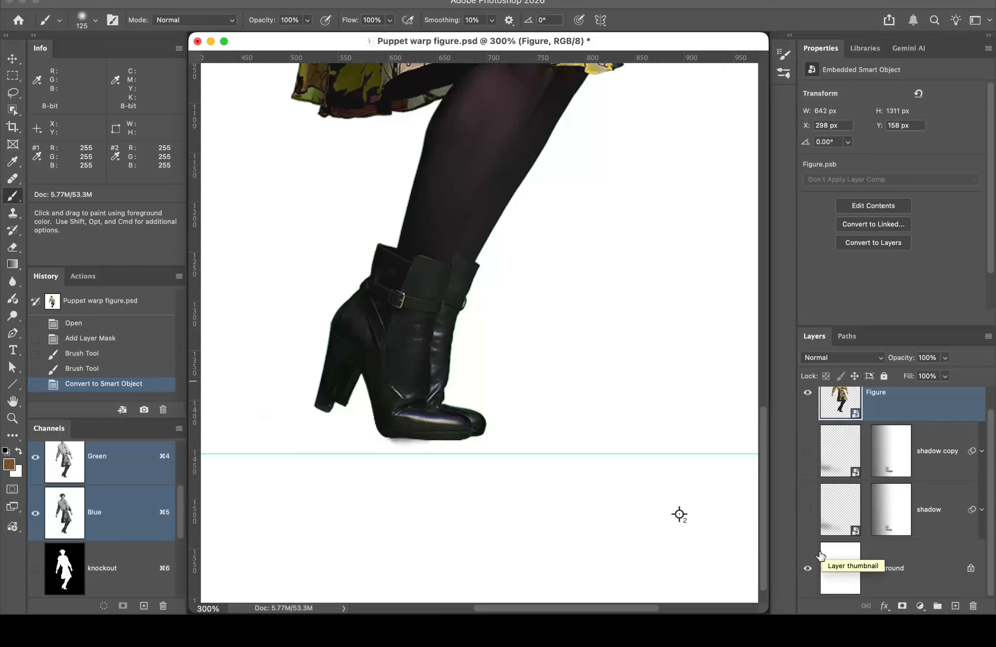
pyautogui.click(808, 570)
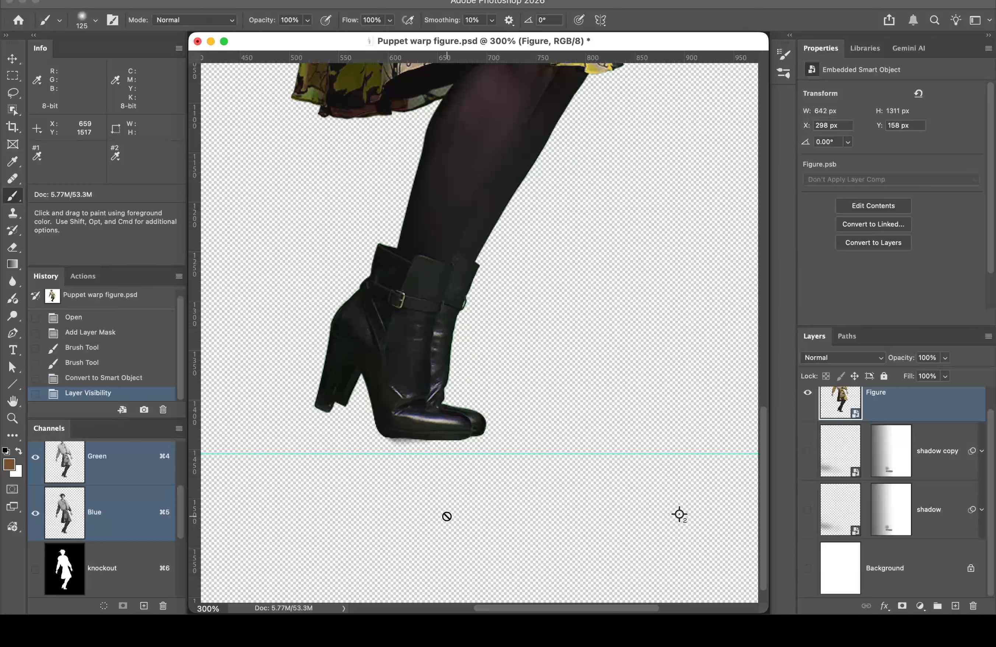
# Step: Examine the cutout's edges against transparency up close, from the boots to the hair, fur vest, hands and skirt
pyautogui.keyDown('super'); pyautogui.click(500, 334); pyautogui.keyUp('super')
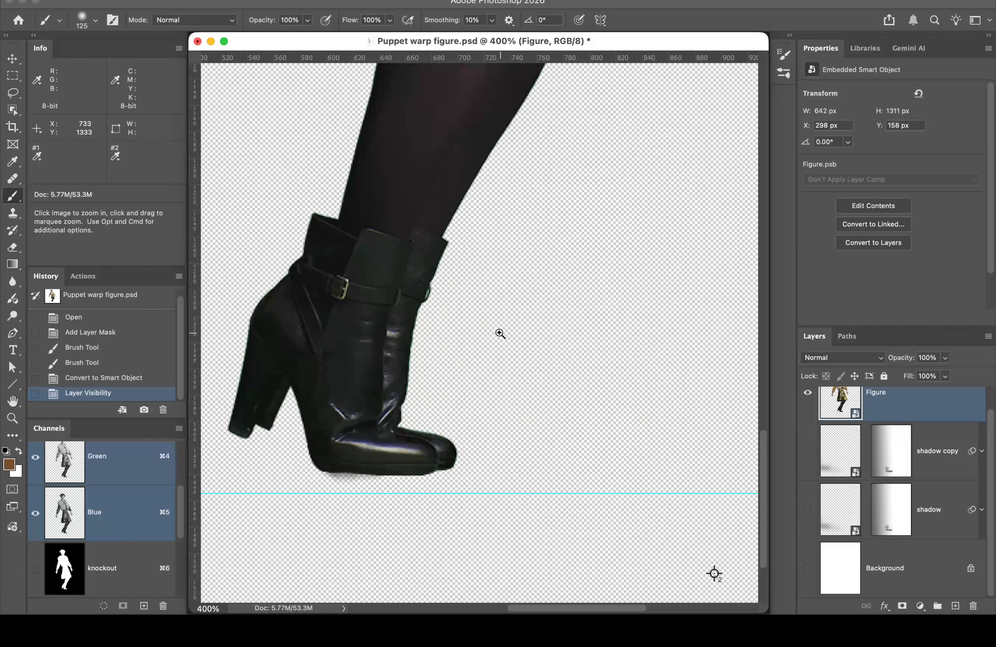
pyautogui.keyDown('alt'); pyautogui.keyDown('super'); pyautogui.click(475, 316); pyautogui.keyUp('super'); pyautogui.keyUp('alt')
pyautogui.keyDown('alt'); pyautogui.keyDown('super'); pyautogui.click(475, 316); pyautogui.keyUp('super'); pyautogui.keyUp('alt')
pyautogui.keyDown('alt'); pyautogui.keyDown('super'); pyautogui.click(479, 290); pyautogui.keyUp('super'); pyautogui.keyUp('alt')
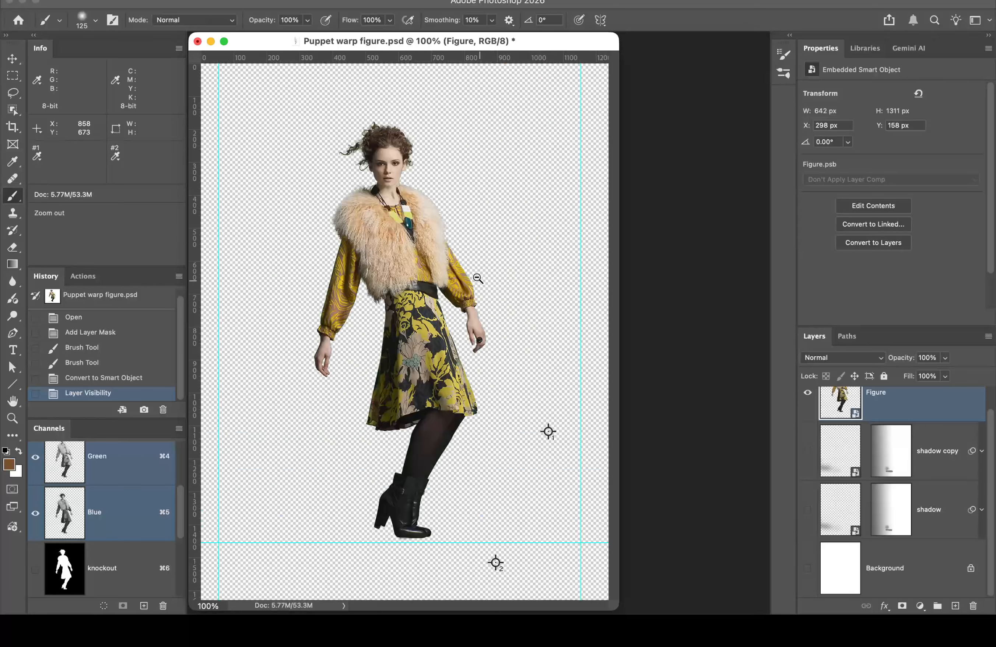
pyautogui.keyDown('super'); pyautogui.click(388, 173); pyautogui.keyUp('super')
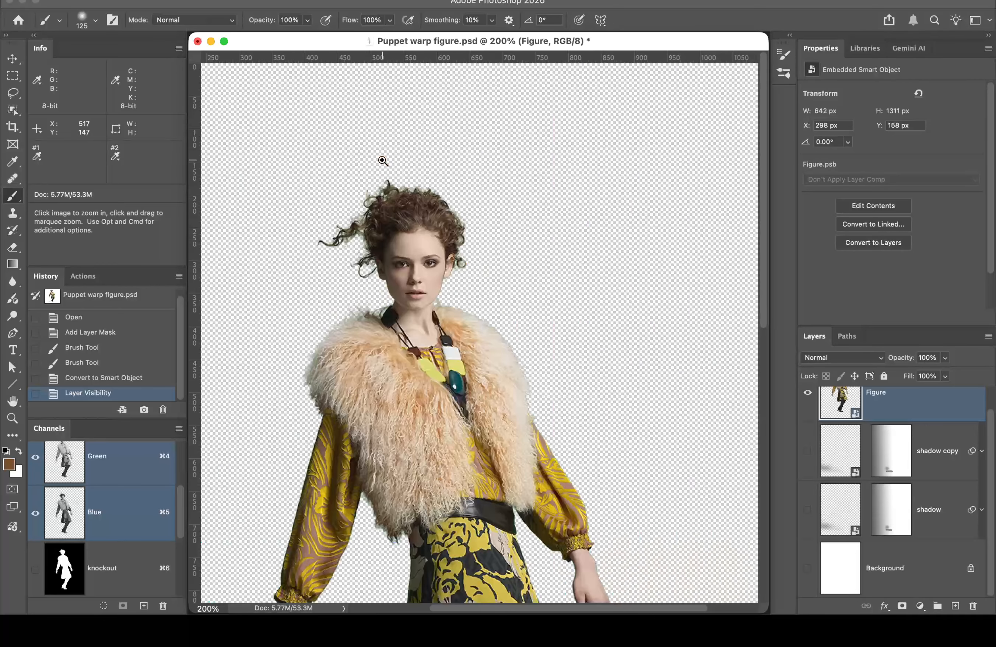
pyautogui.keyDown('super'); pyautogui.click(403, 175); pyautogui.keyUp('super')
pyautogui.scroll(-15, 462, 378)
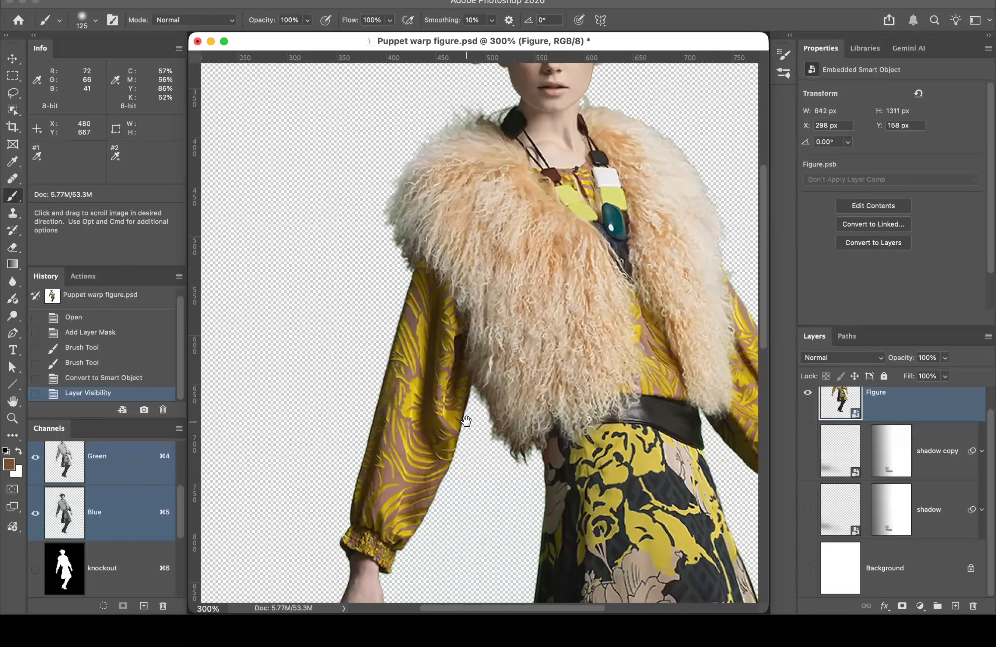
pyautogui.moveTo(665, 315)
pyautogui.mouseDown()
pyautogui.moveTo(626, 342)
pyautogui.moveTo(582, 460)
pyautogui.moveTo(484, 492)
pyautogui.mouseUp()
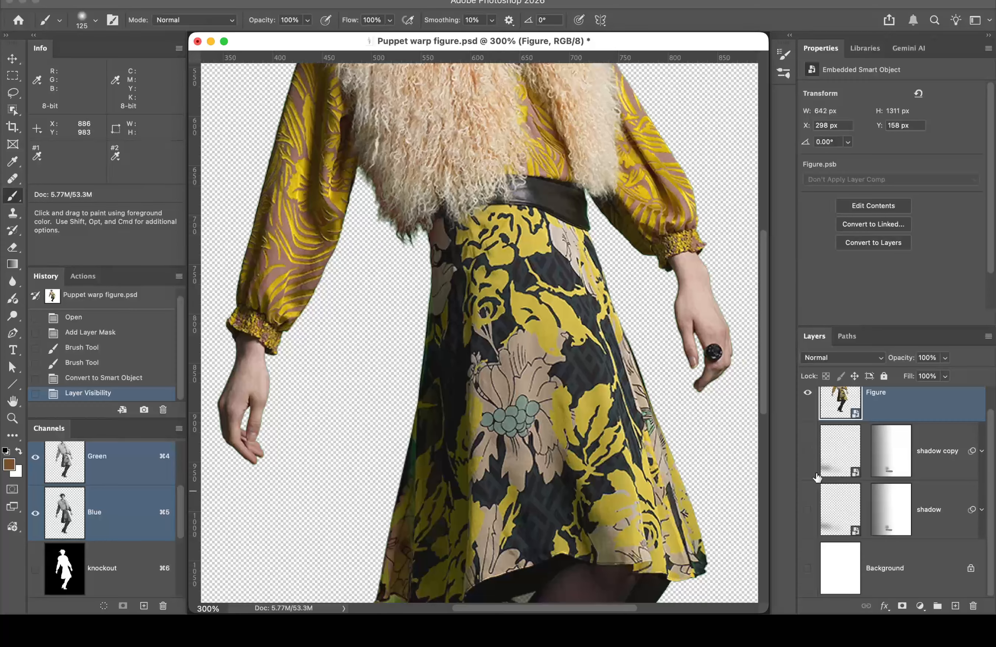
pyautogui.scroll(1, 895, 453)
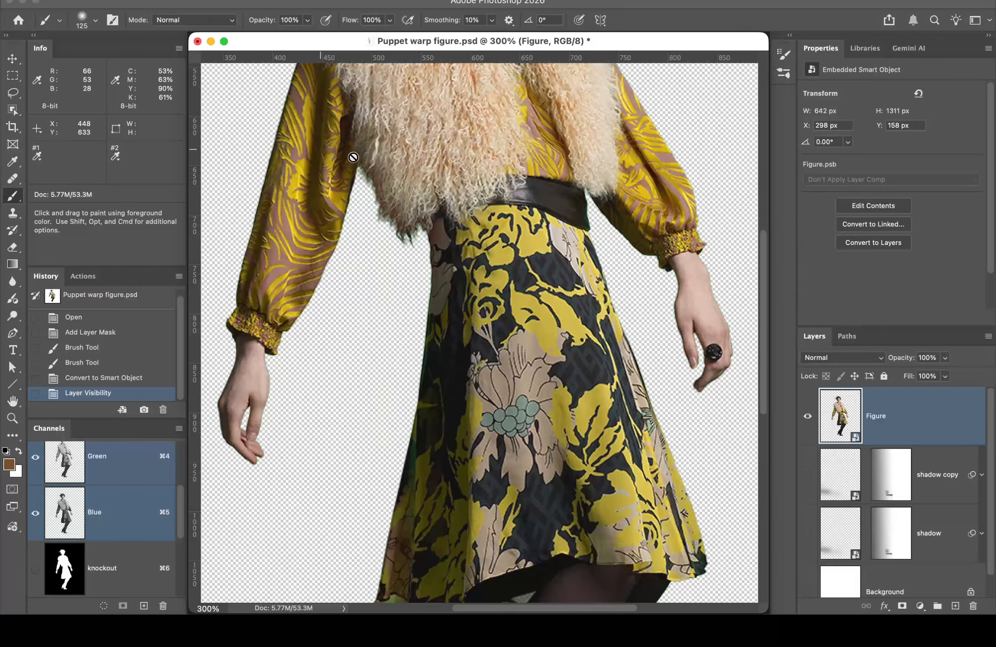
# Step: Start a Puppet Warp on the Figure smart object with the head, arms and upper skirt in view at 200%
pyautogui.keyDown('alt'); pyautogui.click(387, 149); pyautogui.keyUp('alt')
pyautogui.keyDown('alt'); pyautogui.click(474, 261); pyautogui.keyUp('alt')
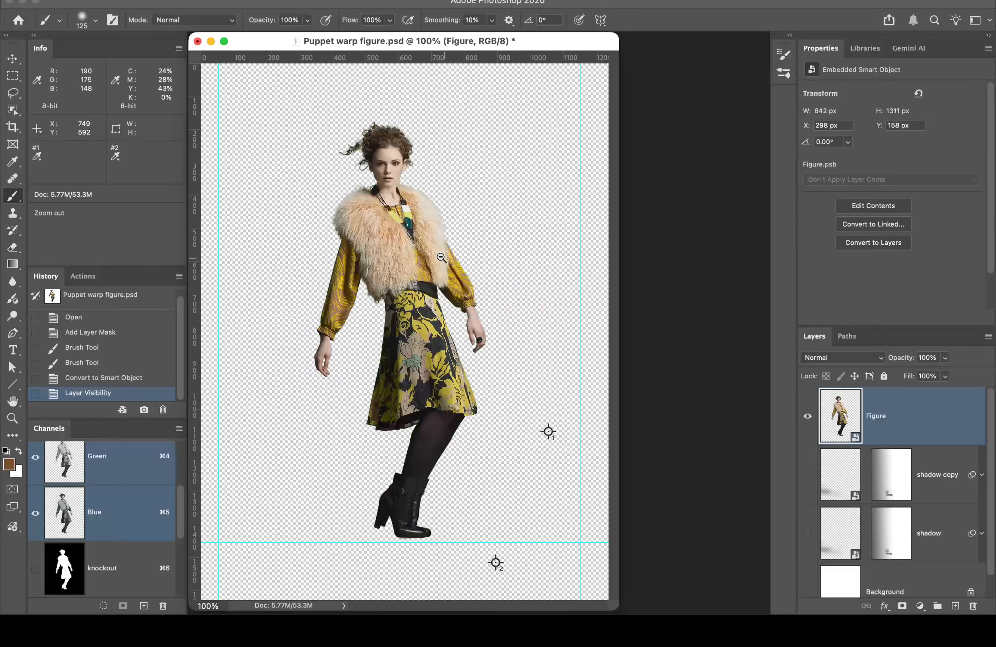
pyautogui.click(539, 264)
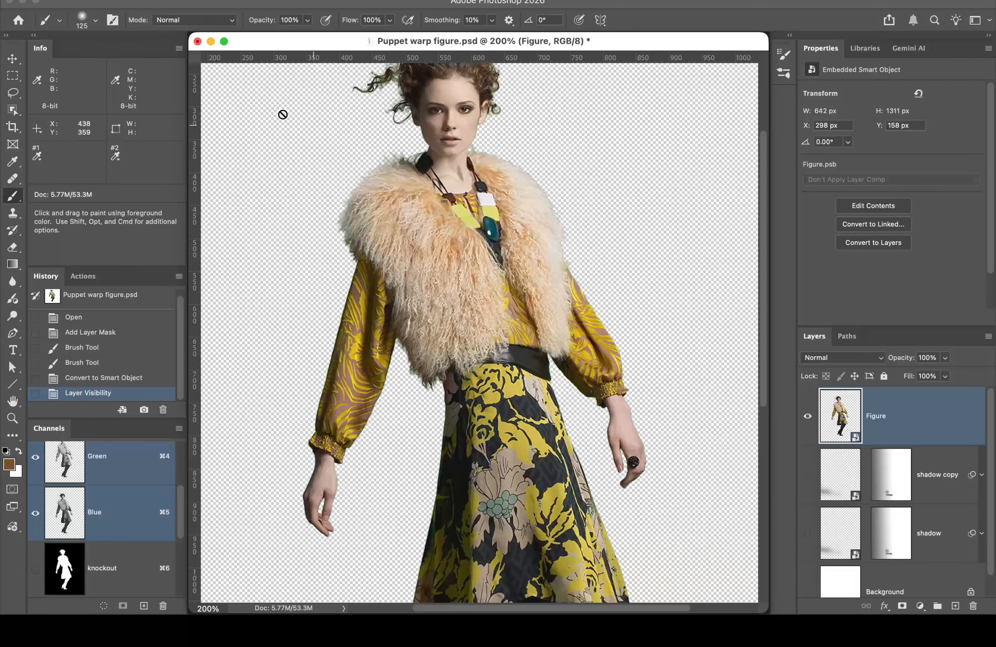
pyautogui.click(151, 1)
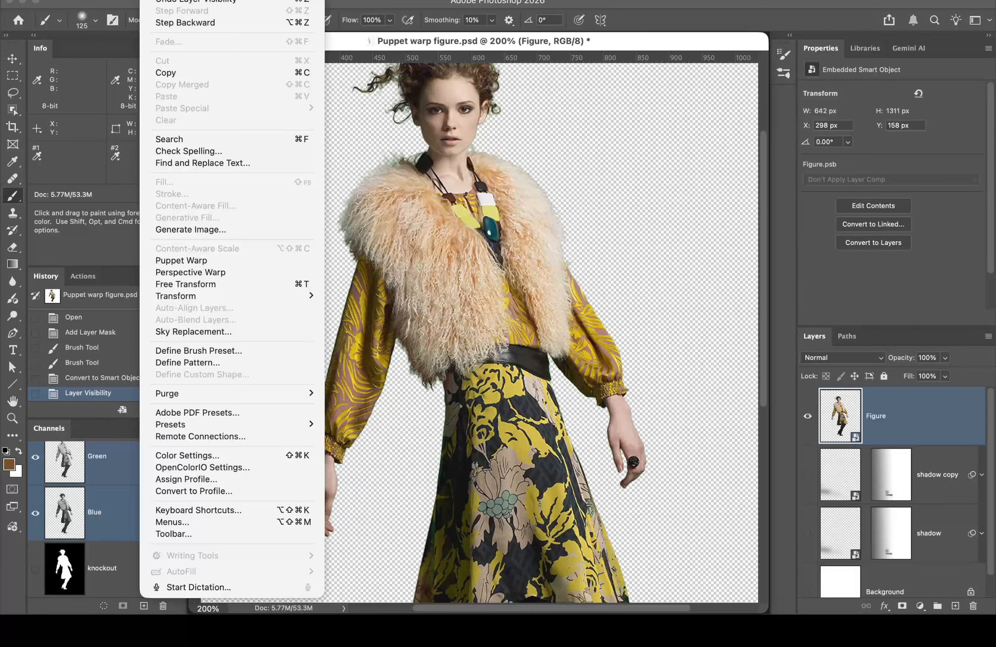
pyautogui.click(219, 260)
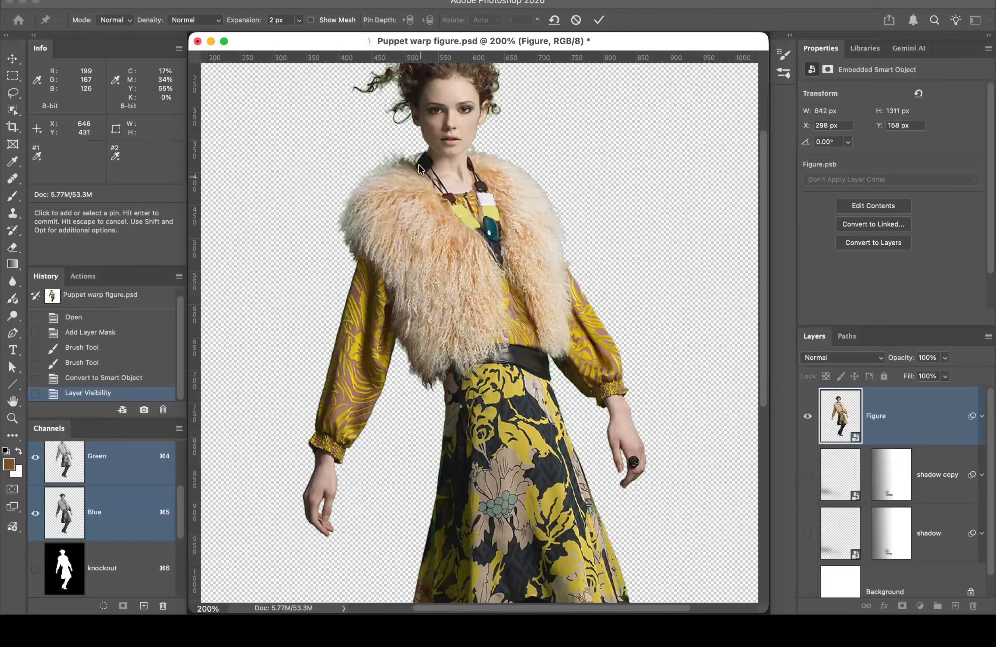
pyautogui.moveTo(309, 42)
pyautogui.mouseDown()
pyautogui.moveTo(348, 89)
pyautogui.moveTo(311, 45)
pyautogui.mouseUp()
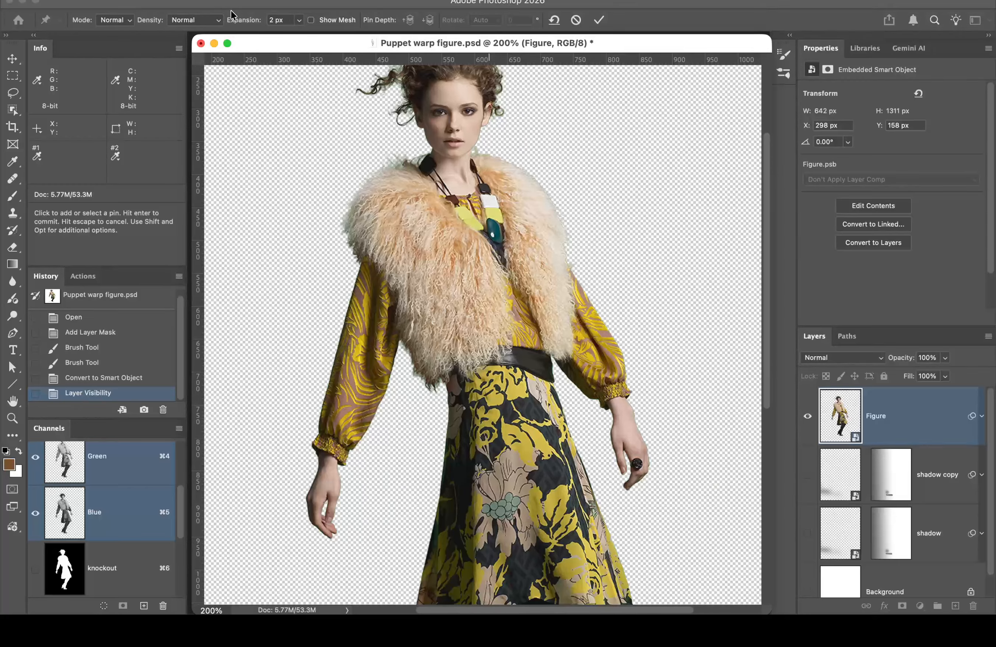
# Step: Show the Puppet Warp mesh and try the More Points, Normal and Fewer Points densities on the figure
pyautogui.click(312, 20)
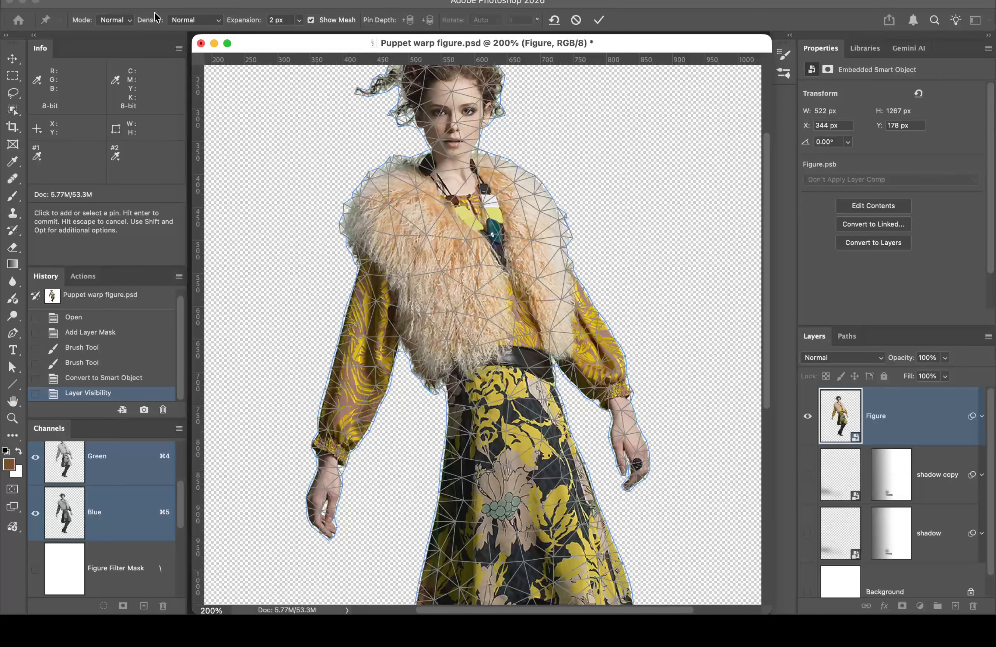
pyautogui.click(210, 20)
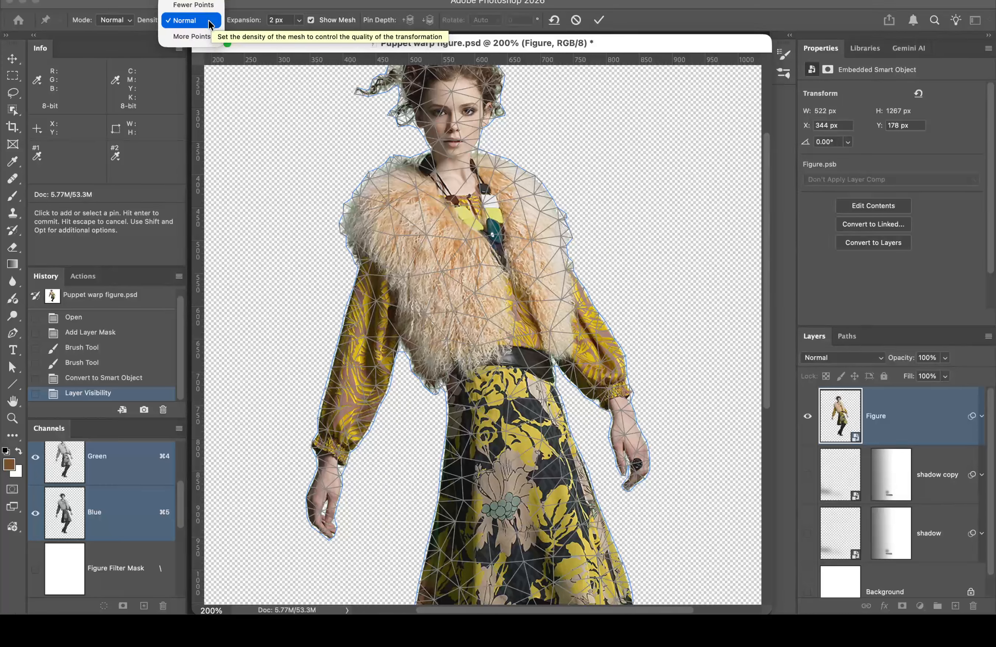
pyautogui.click(201, 36)
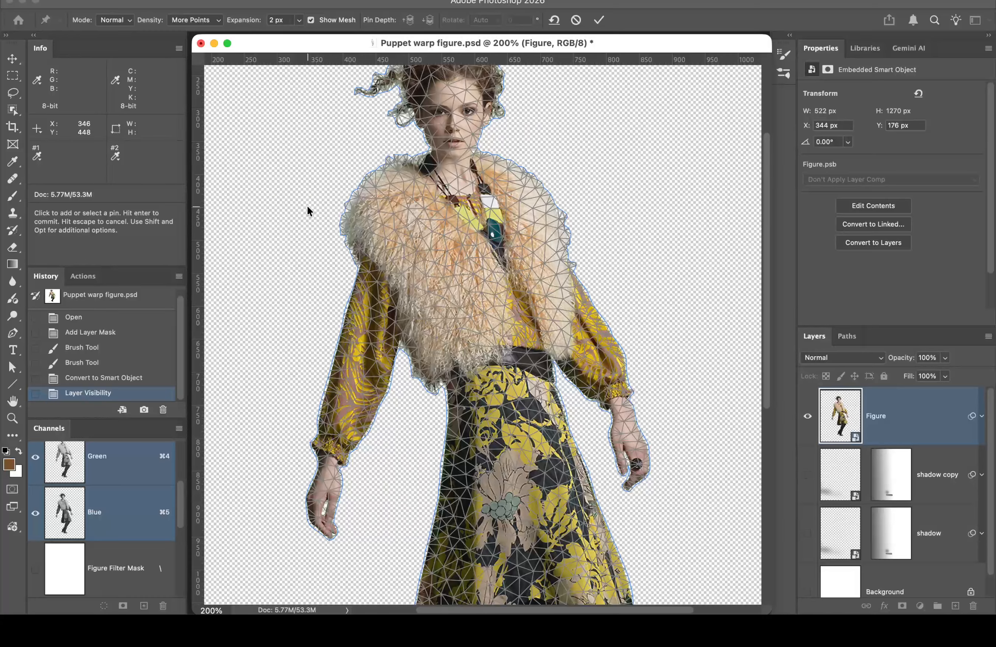
pyautogui.click(209, 20)
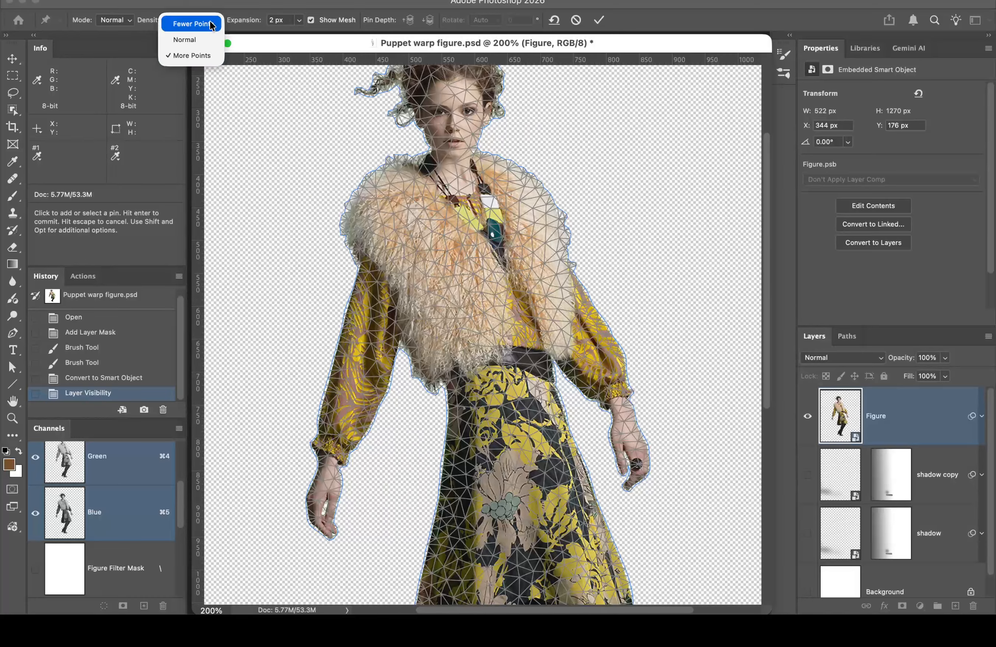
pyautogui.click(203, 39)
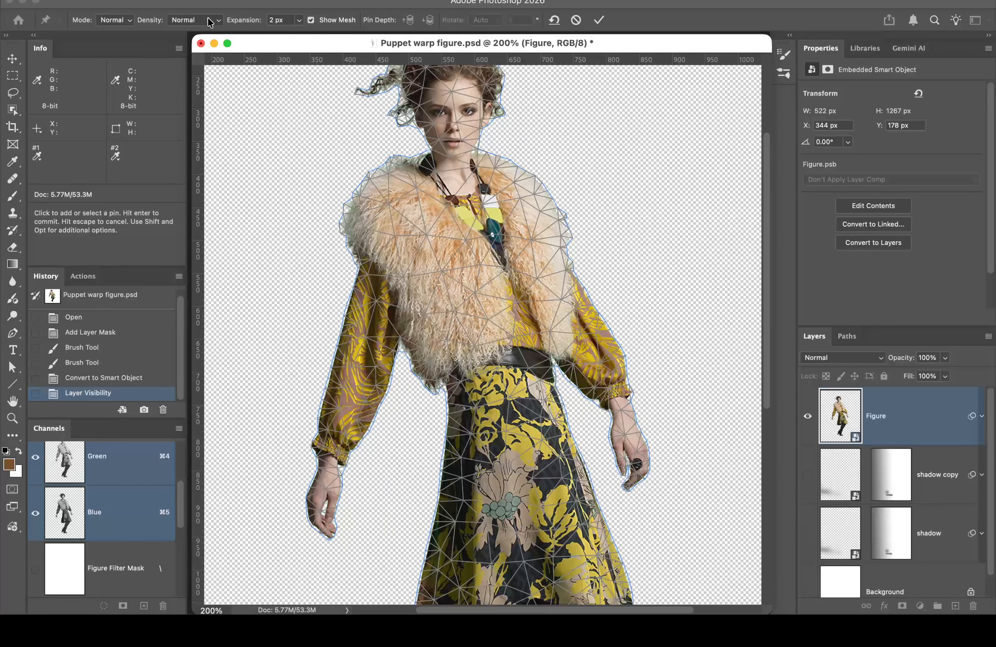
pyautogui.click(208, 18)
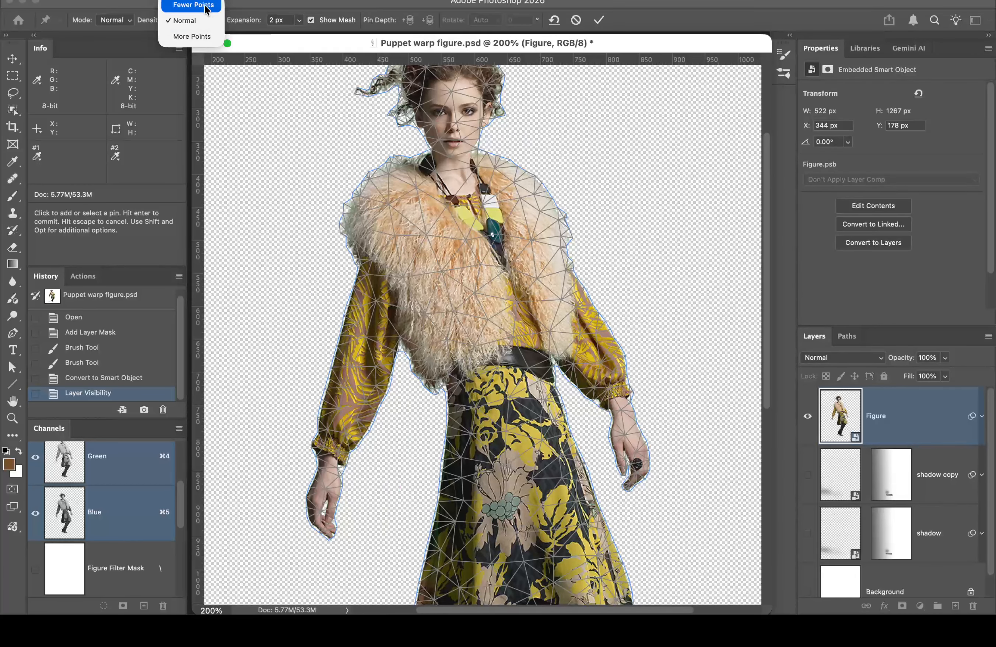
pyautogui.click(206, 6)
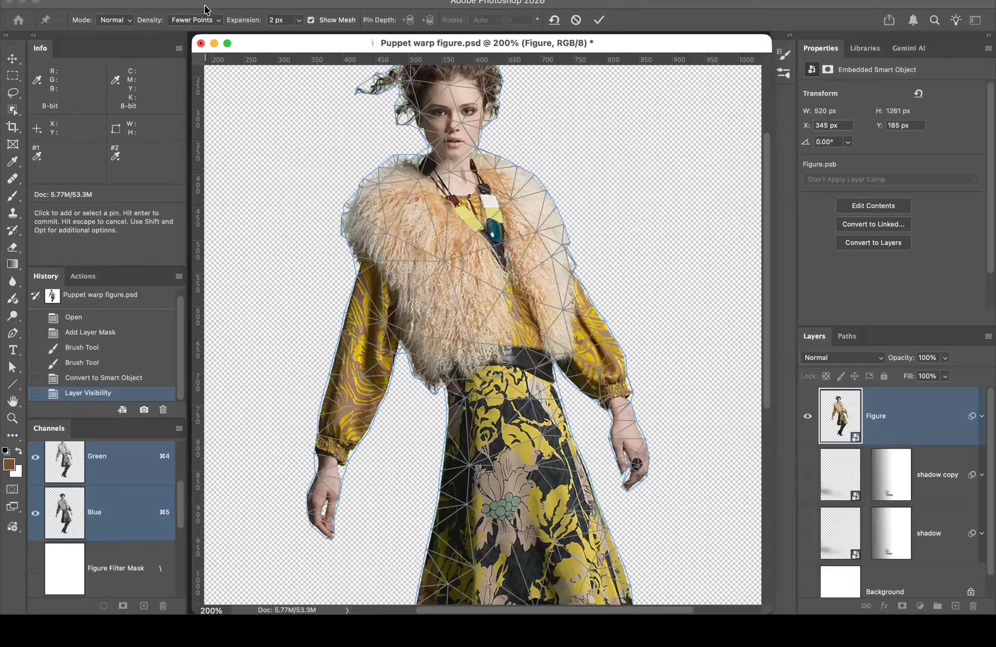
# Step: Set the Puppet Warp mesh density to More Points and hide the mesh
pyautogui.click(204, 21)
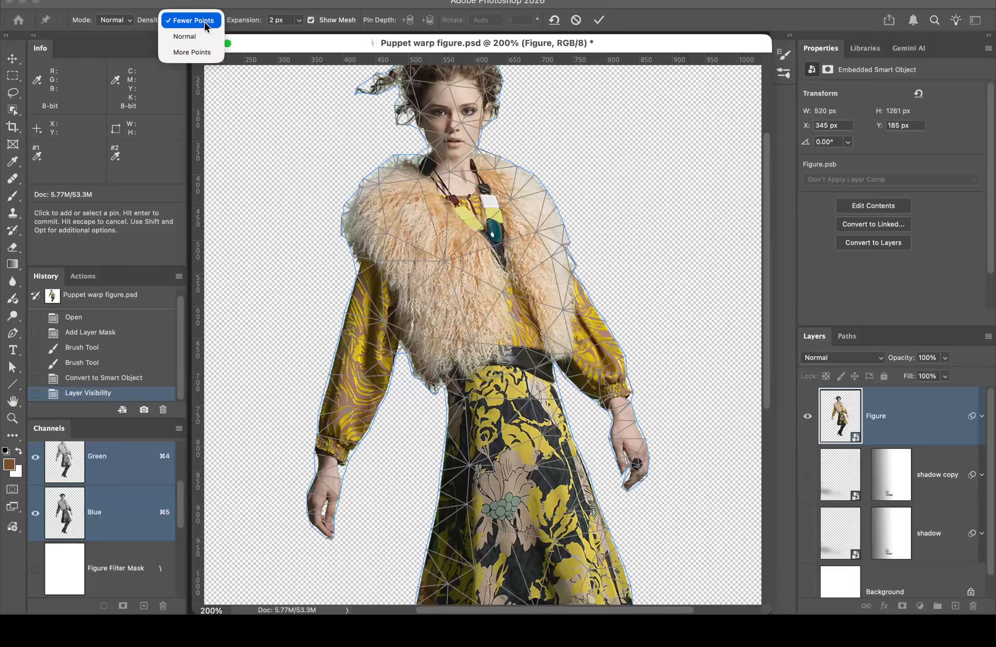
pyautogui.click(205, 53)
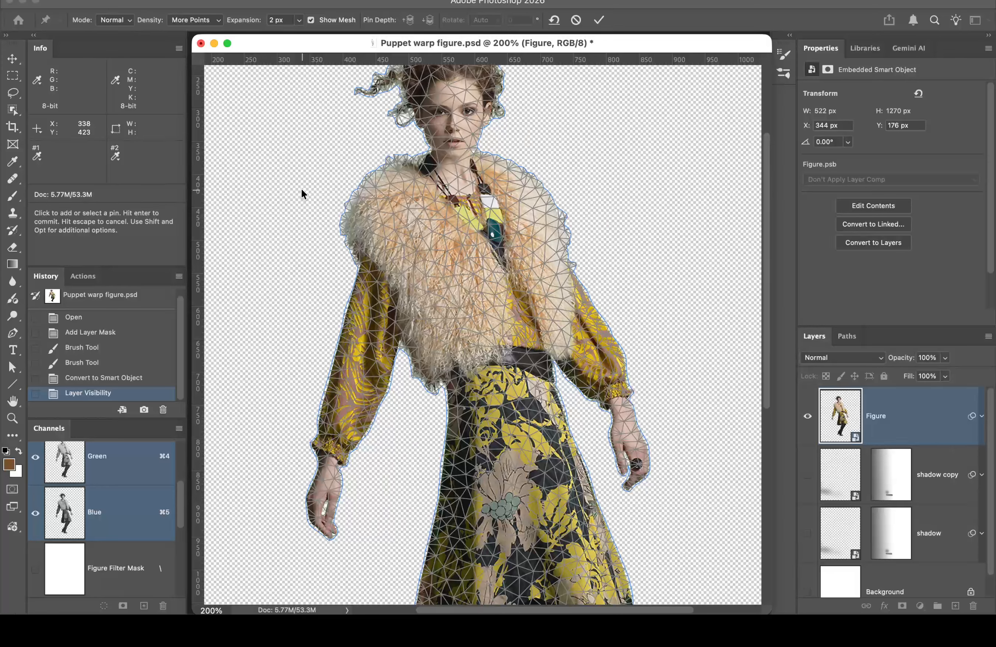
pyautogui.click(310, 21)
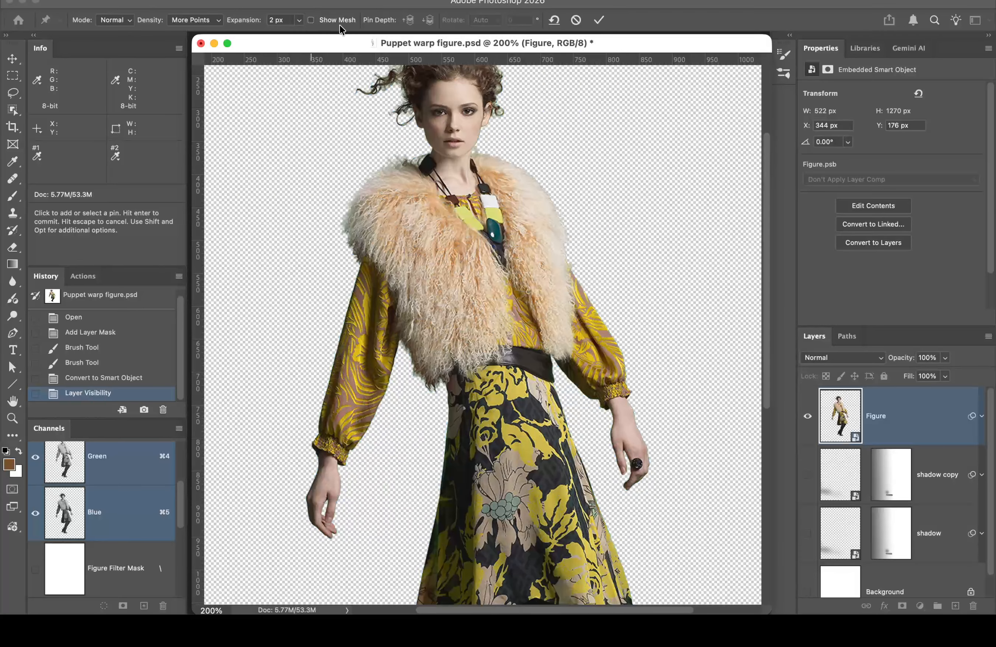
# Step: Place one warp pin mid-sleeve on the arm without the ring and another on the wrist of the ringed hand
pyautogui.click(369, 347)
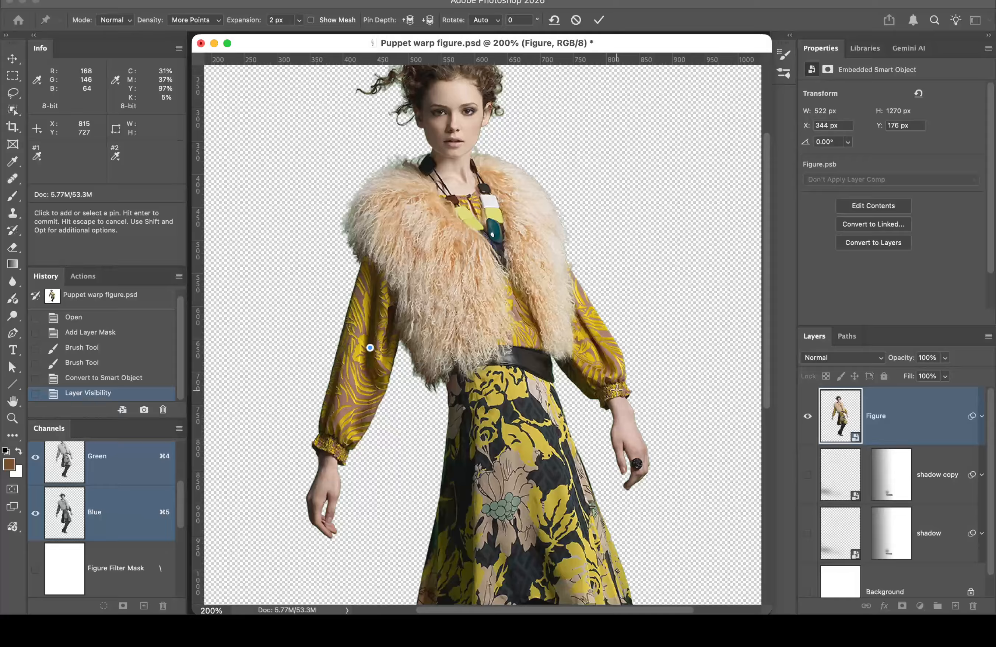
pyautogui.click(623, 413)
# Step: Try raising the ringed hand's arm by moving its wrist pin to about X 879 px, Y 518 px, and undo the warp
pyautogui.moveTo(623, 412); pyautogui.dragTo(662, 285)
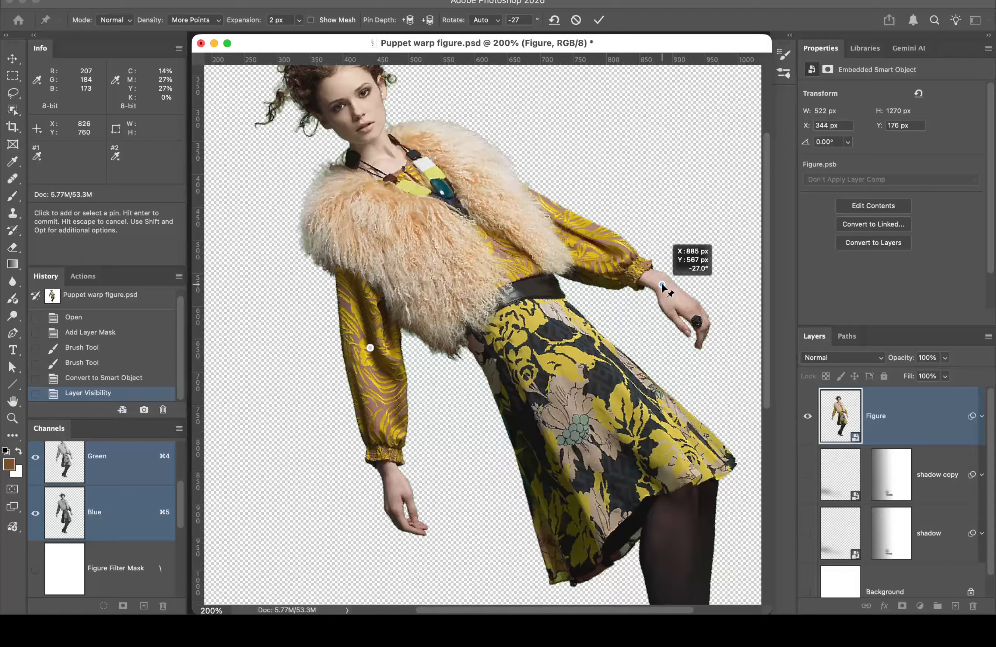
pyautogui.moveTo(661, 282); pyautogui.dragTo(663, 278)
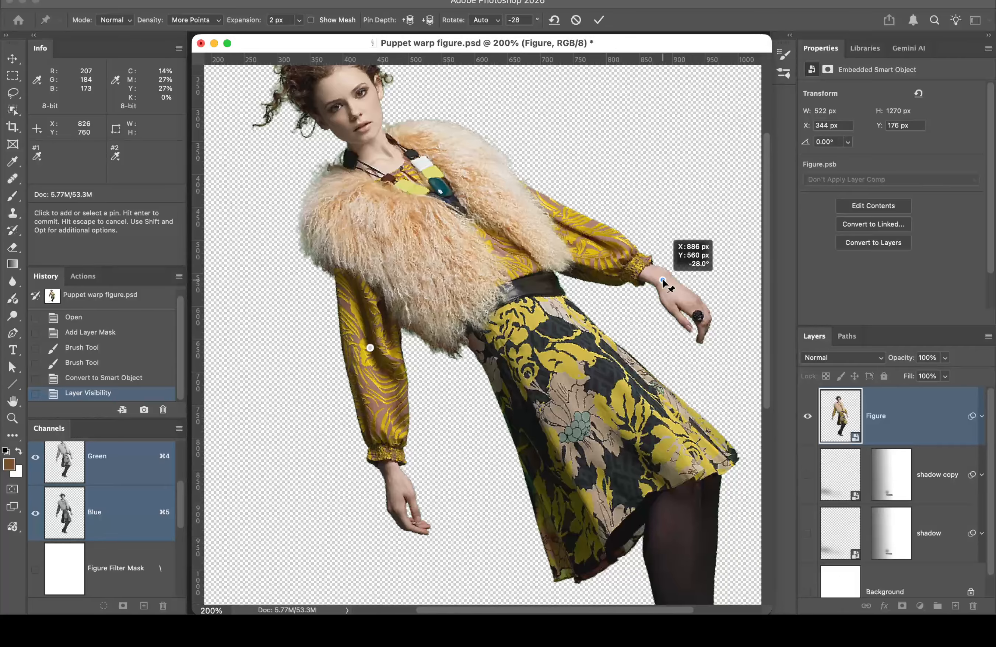
pyautogui.moveTo(662, 279); pyautogui.dragTo(657, 252)
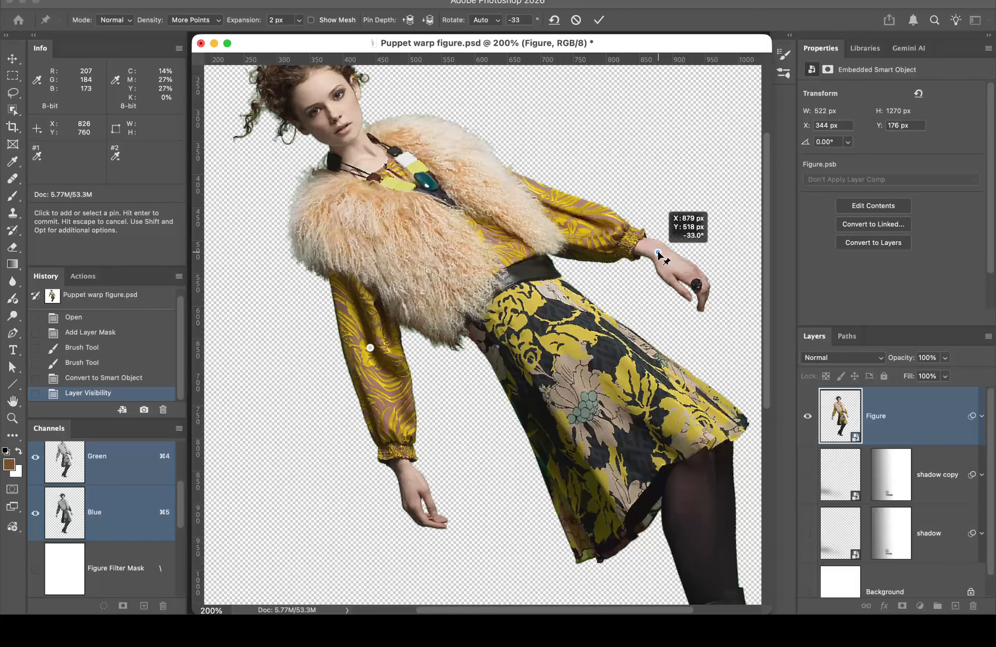
pyautogui.moveTo(657, 250); pyautogui.dragTo(657, 250)
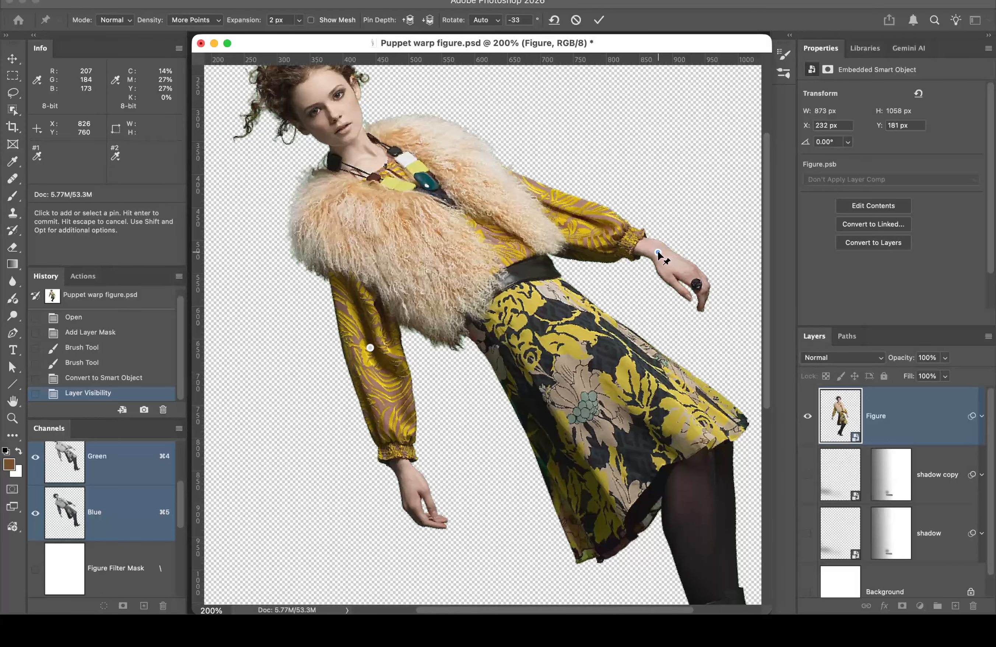
pyautogui.press('super+z')
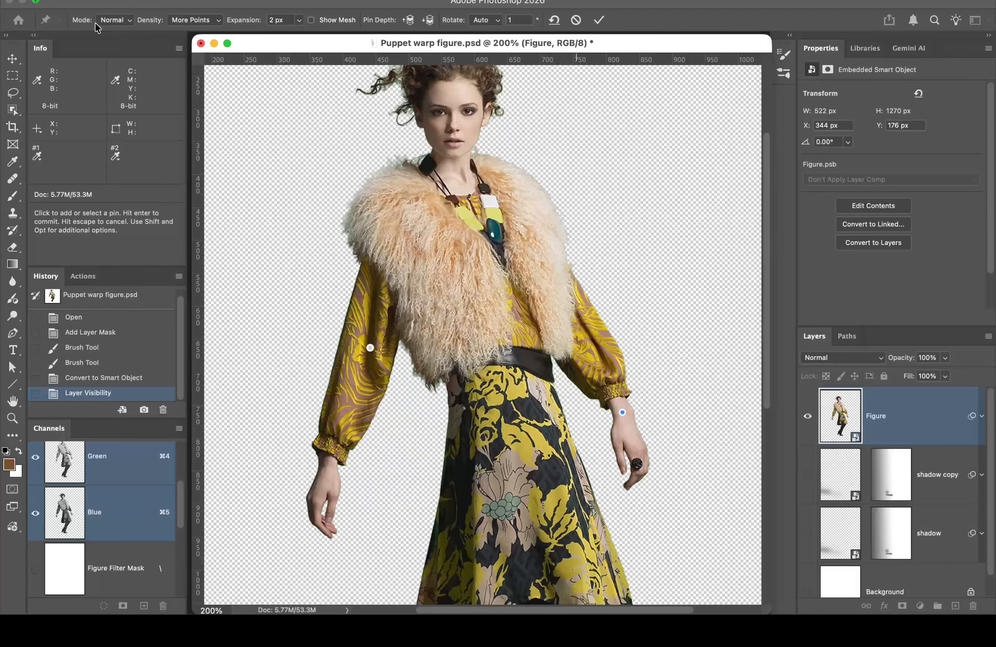
pyautogui.click(122, 23)
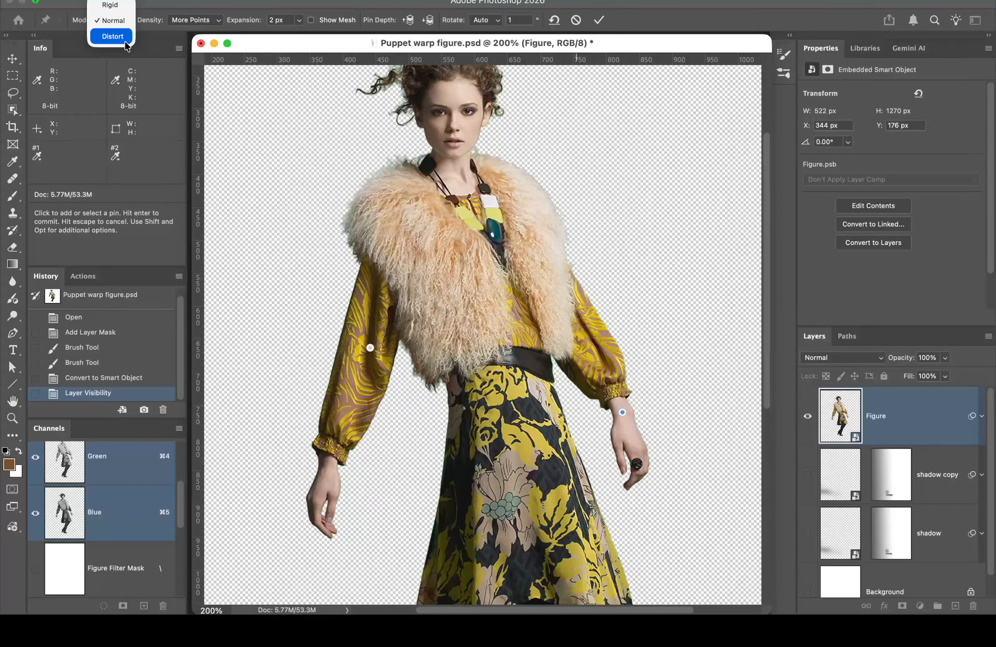
pyautogui.click(153, 3)
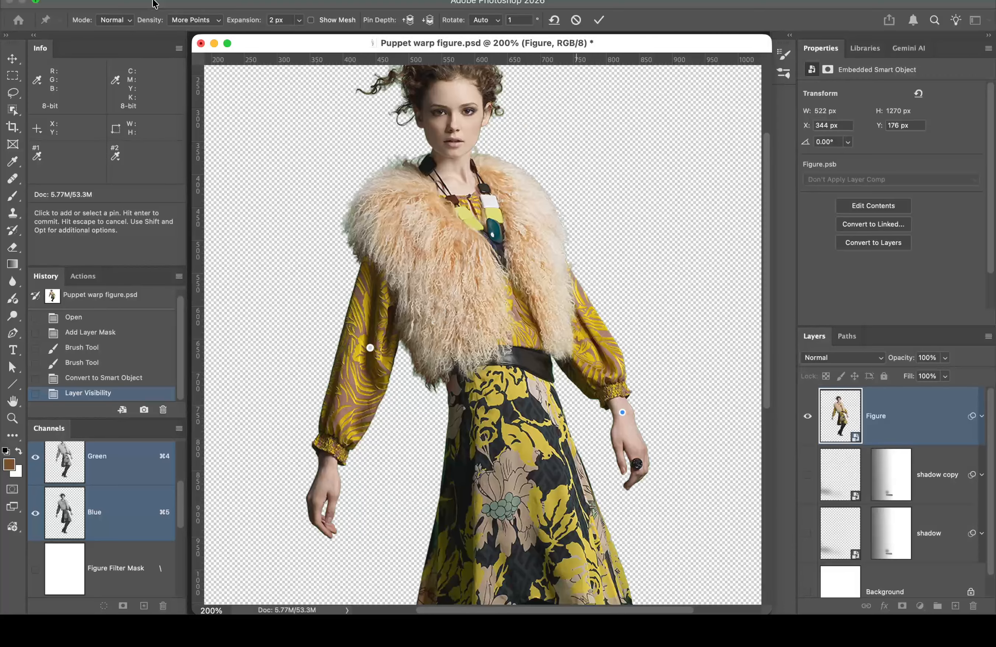
pyautogui.click(128, 21)
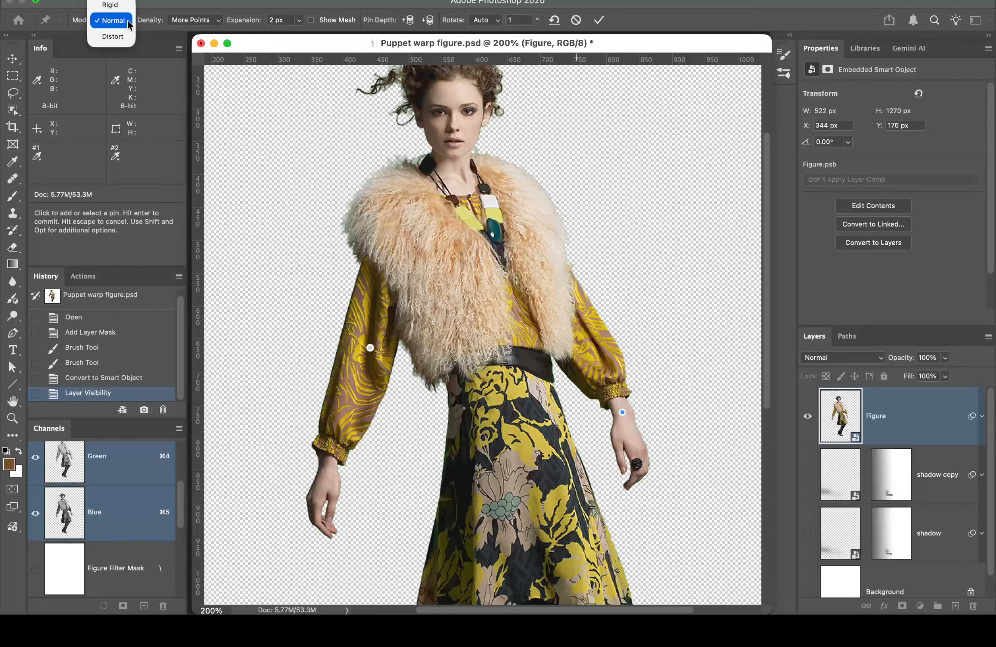
pyautogui.click(177, 6)
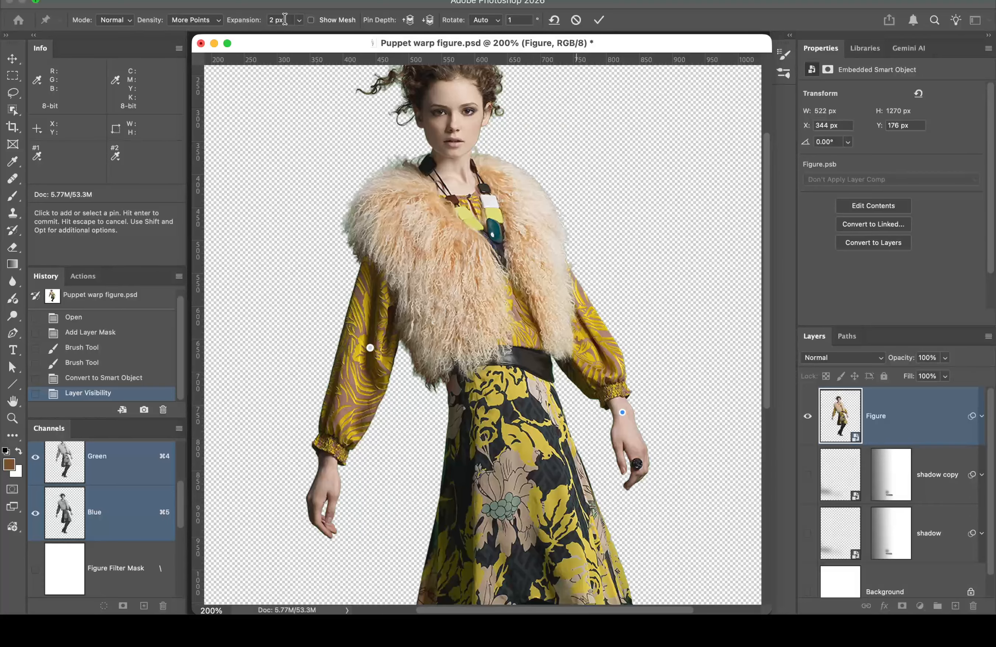
# Step: Check the mesh, hide it, and try nudging the ringed hand's wrist pin slightly upward
pyautogui.click(312, 20)
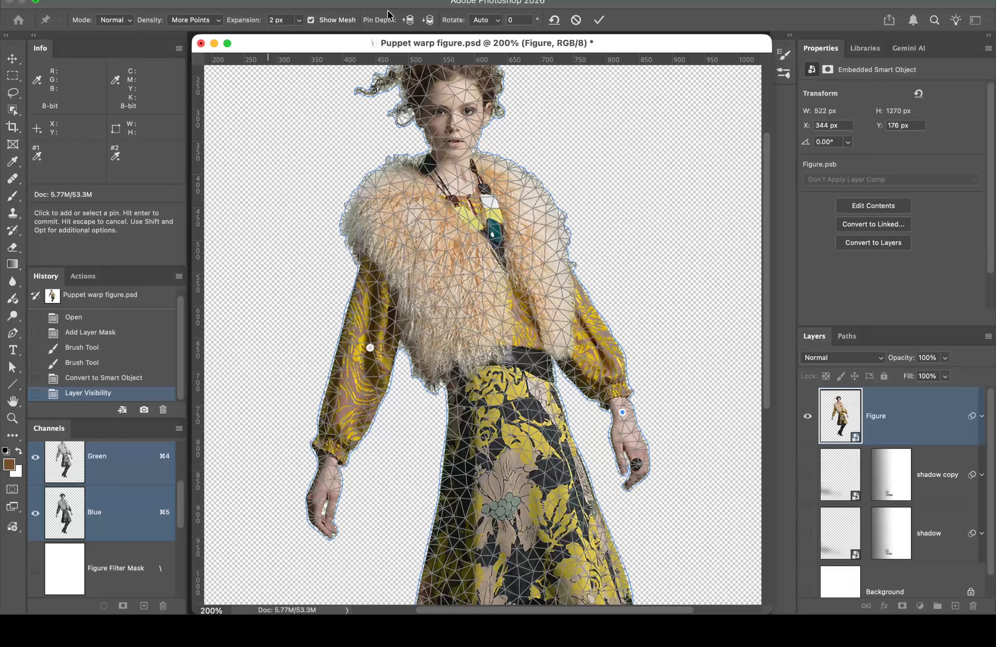
pyautogui.click(311, 20)
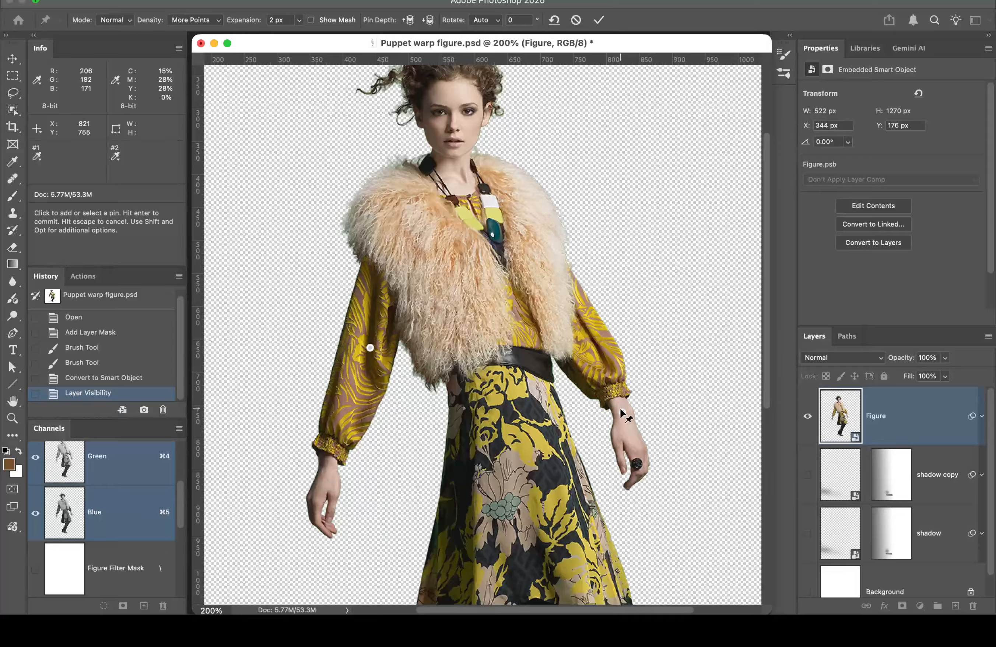
pyautogui.moveTo(622, 411)
pyautogui.mouseDown()
pyautogui.moveTo(645, 382)
pyautogui.moveTo(624, 395)
pyautogui.mouseUp()
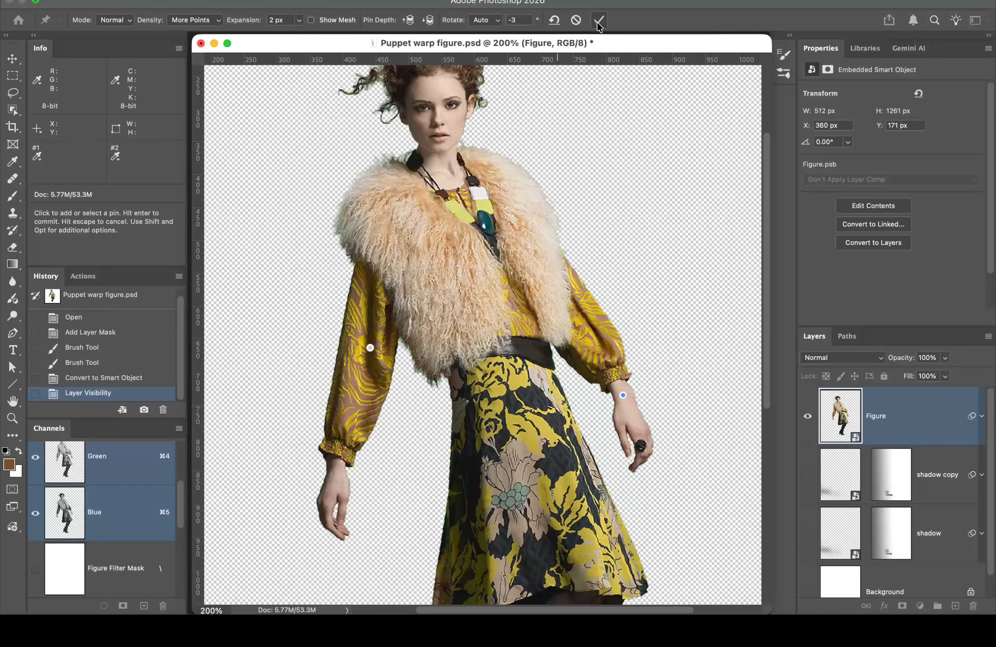
# Step: Remove all warp pins and place new ones on the ringless arm's mid-sleeve, both fur shoulders, both collar sides, the forehead and the chin
pyautogui.click(556, 20)
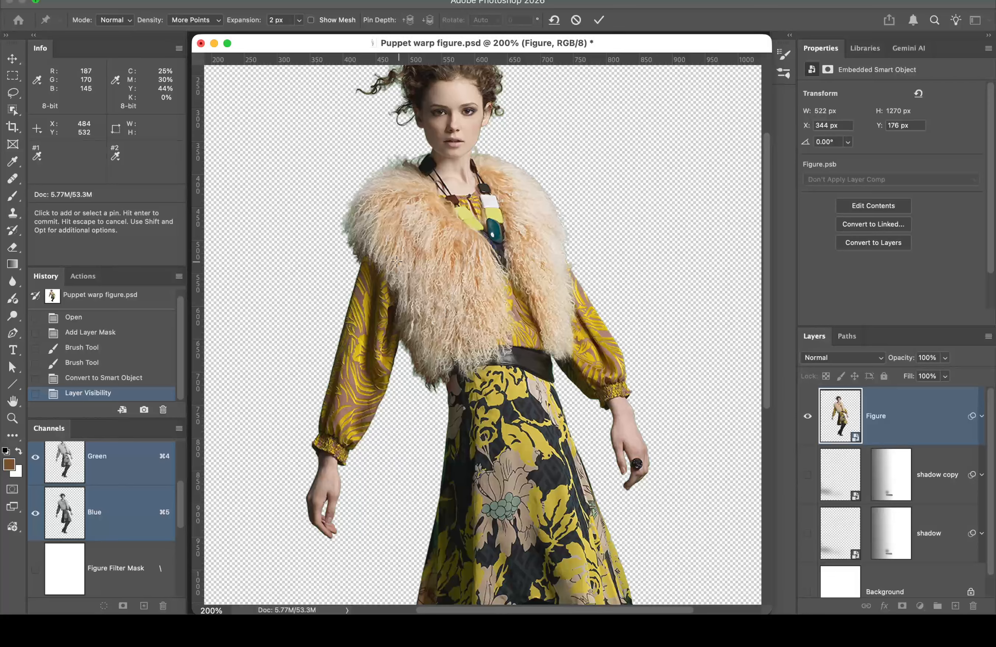
pyautogui.click(368, 350)
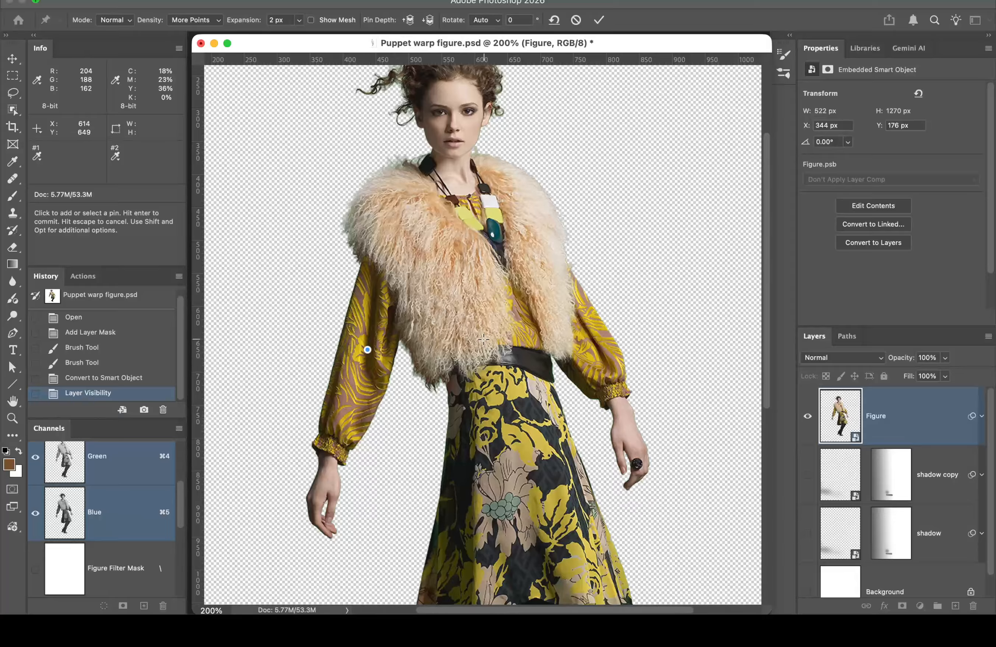
pyautogui.click(372, 198)
pyautogui.click(412, 176)
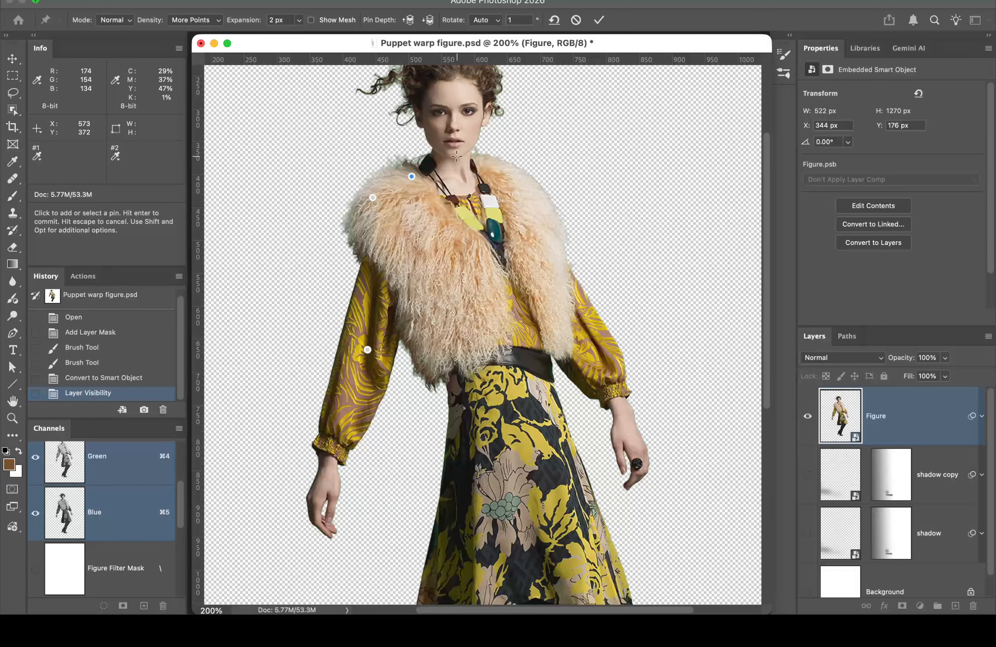
pyautogui.click(453, 87)
pyautogui.click(454, 150)
pyautogui.click(484, 159)
pyautogui.click(548, 214)
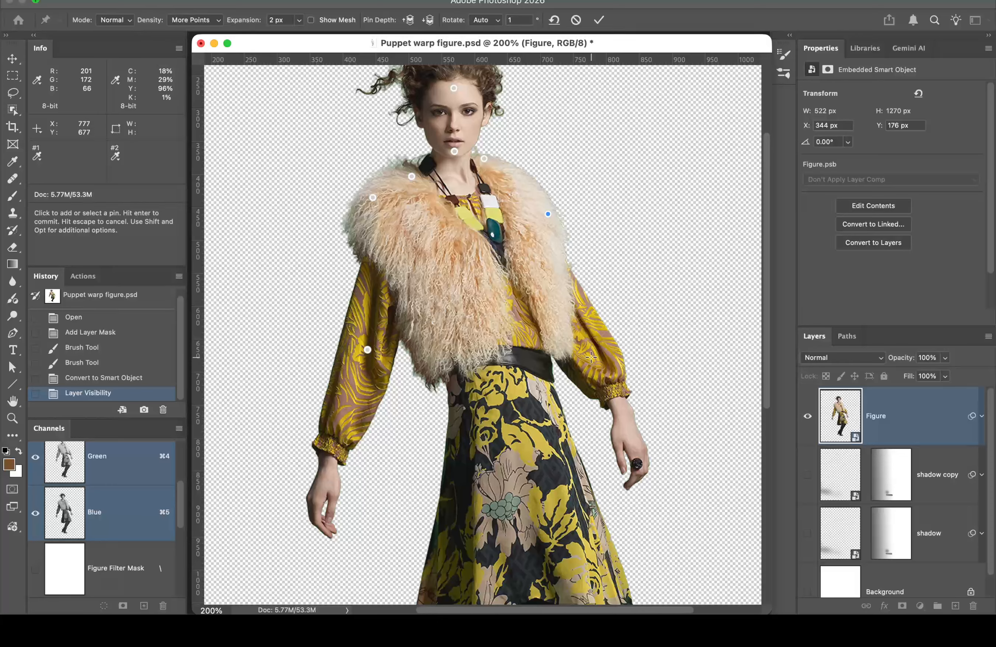
# Step: Place a warp pin on the ringed hand and three more across the waist along the belt line
pyautogui.click(629, 437)
pyautogui.click(450, 373)
pyautogui.click(502, 361)
pyautogui.click(549, 369)
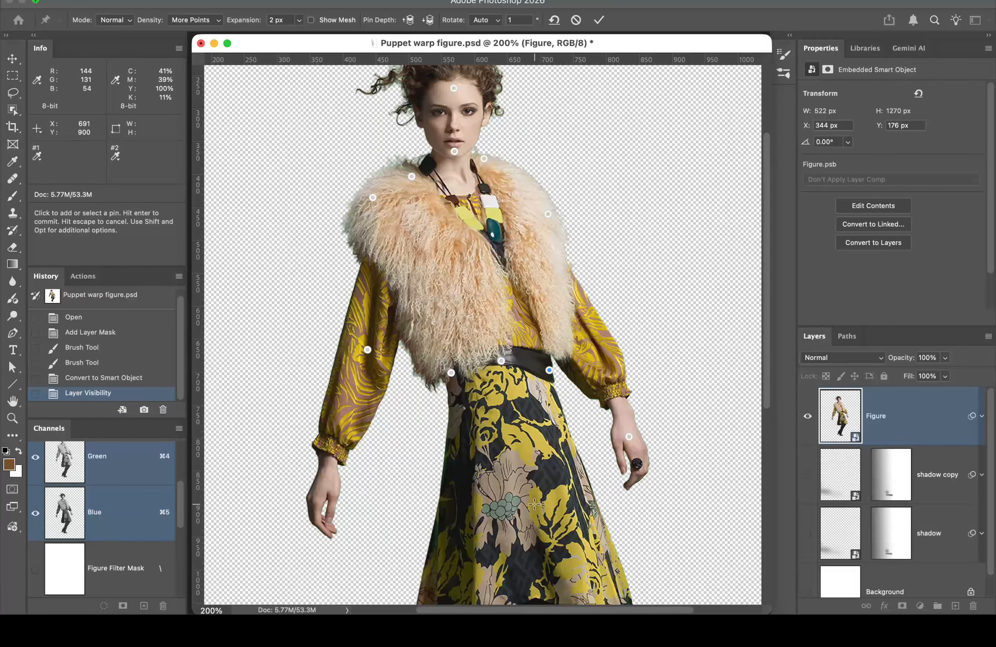
# Step: Place warp pins near both ends of the skirt hem and on the front boot's ankle and toe
pyautogui.scroll(-10, 534, 503)
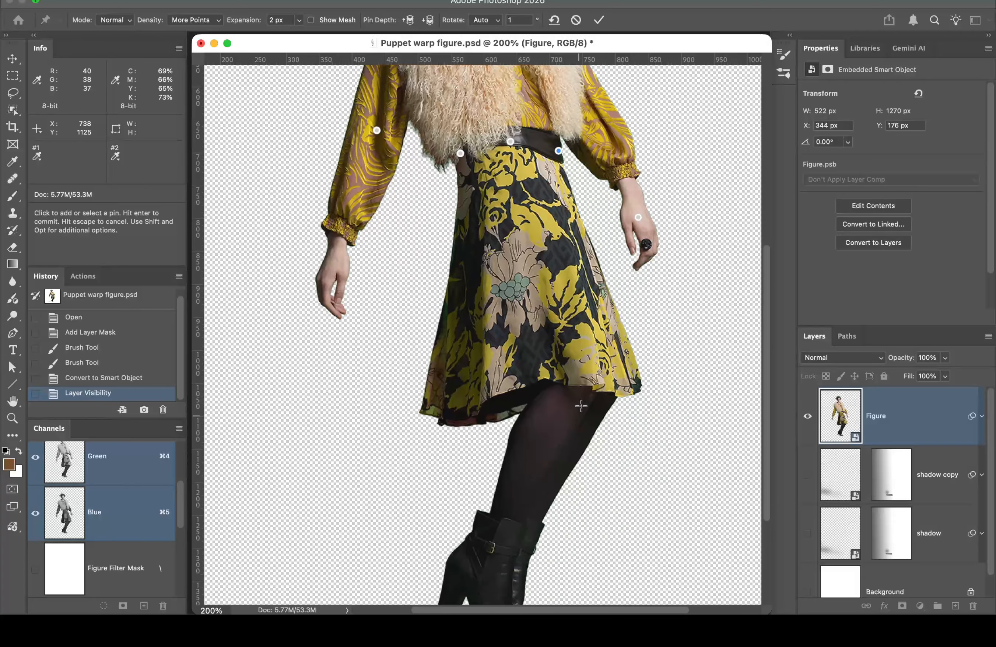
pyautogui.click(588, 379)
pyautogui.click(429, 402)
pyautogui.scroll(-3, 516, 469)
pyautogui.scroll(-3, 516, 470)
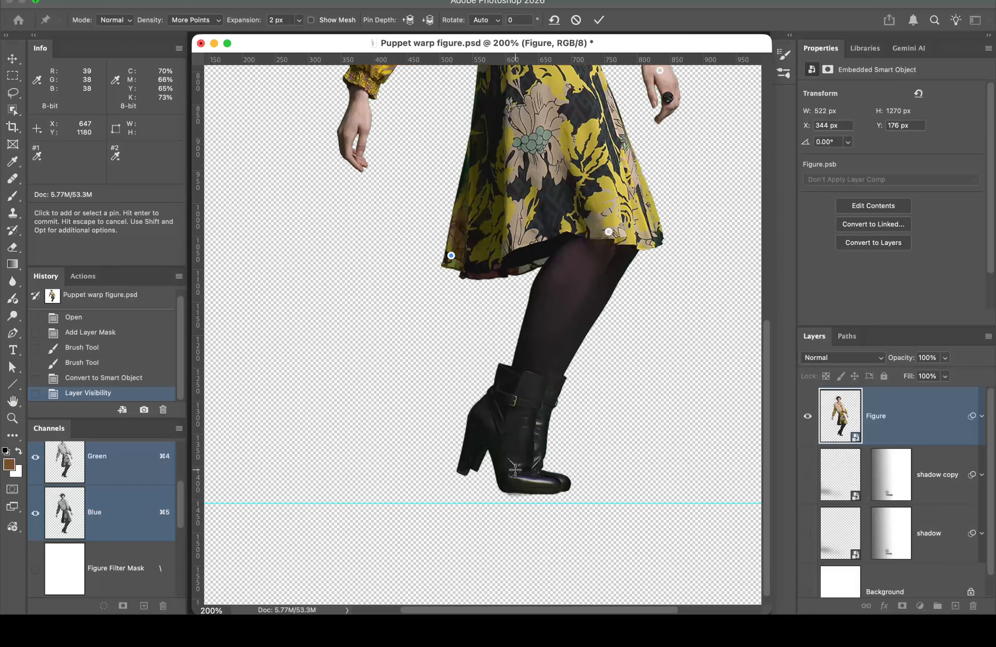
pyautogui.click(508, 419)
pyautogui.click(556, 488)
# Step: Pin the ringless arm's cuff and move it inward to about X 475 px so the hand overlaps the skirt
pyautogui.scroll(8, 431, 439)
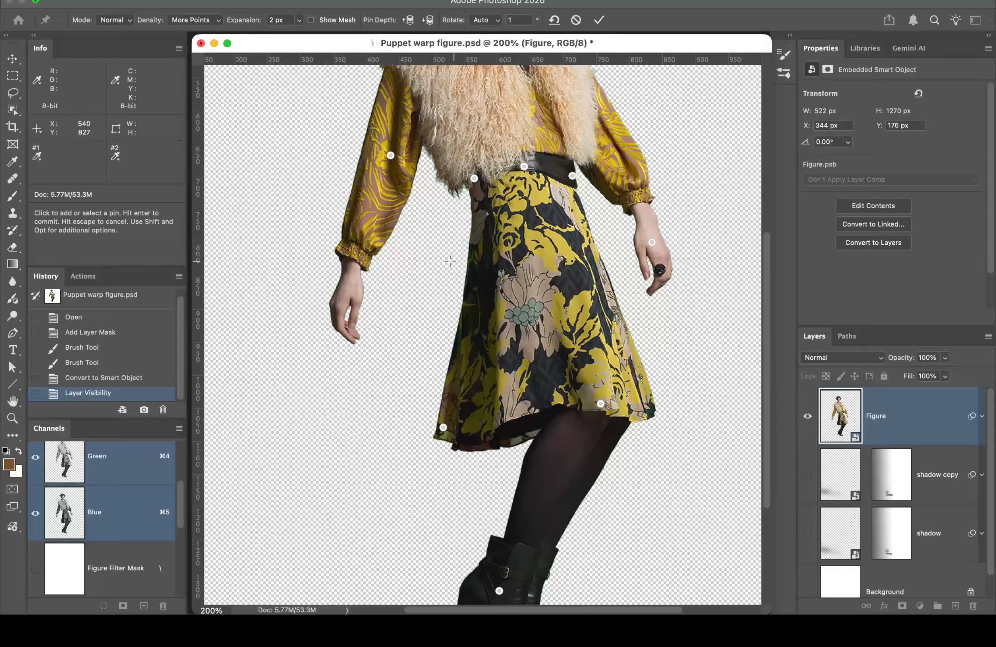
pyautogui.click(355, 259)
pyautogui.scroll(5, 372, 336)
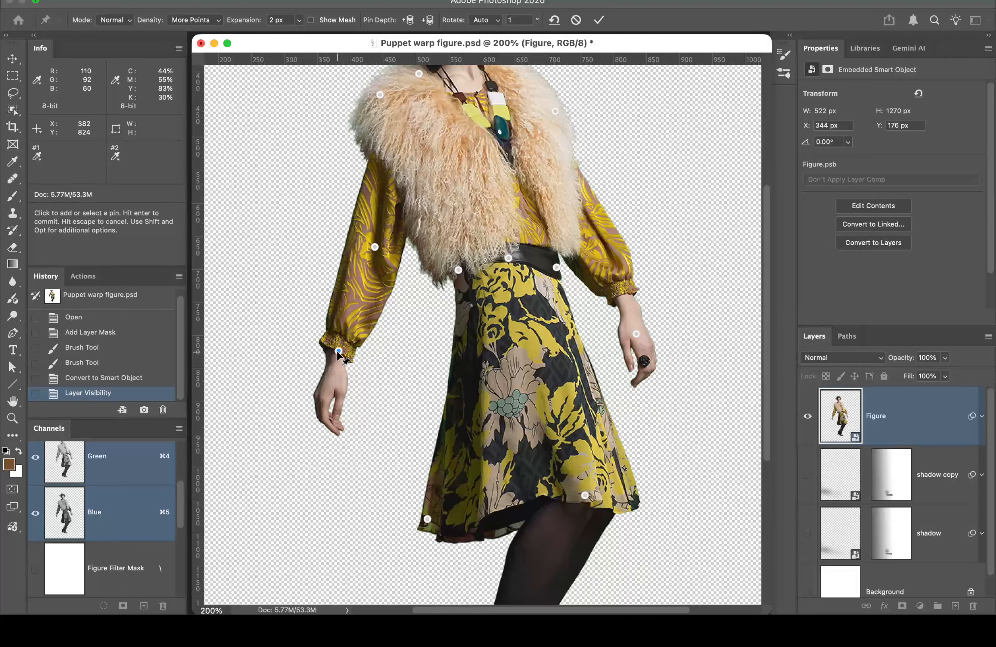
pyautogui.moveTo(341, 355); pyautogui.dragTo(401, 347)
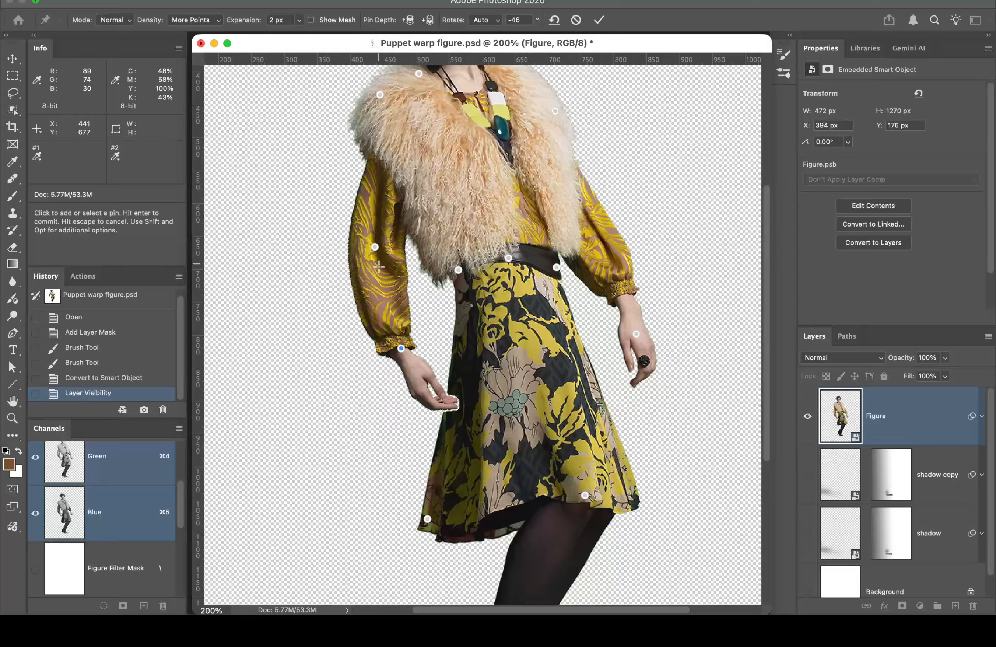
# Step: Add a pin on the lower sleeve of the ringless arm and nudge it slightly inward to refine the bend
pyautogui.click(400, 348)
pyautogui.click(380, 290)
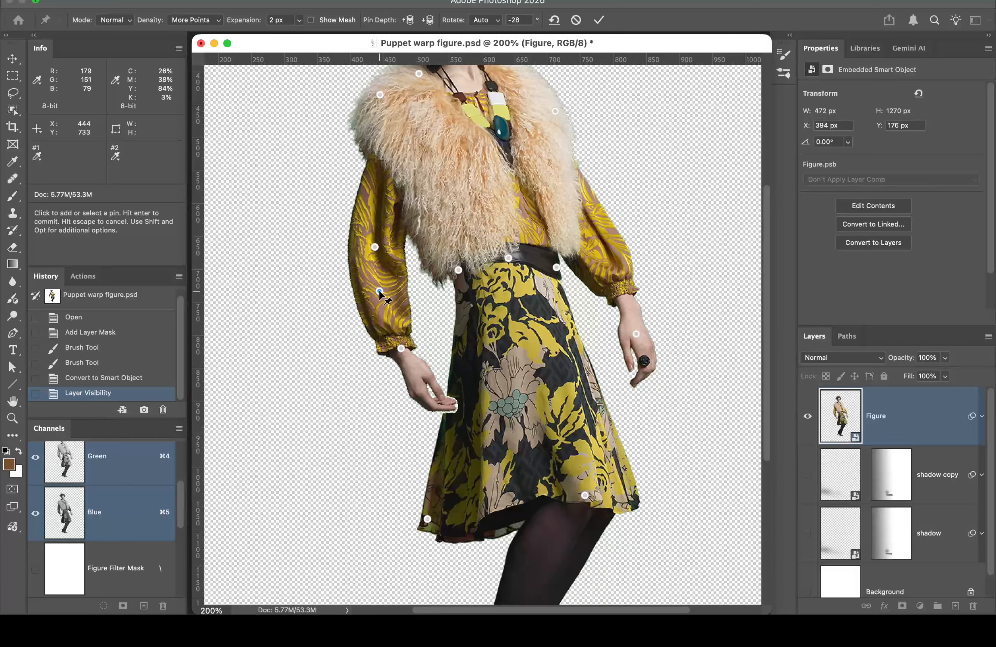
pyautogui.moveTo(380, 291); pyautogui.dragTo(385, 294)
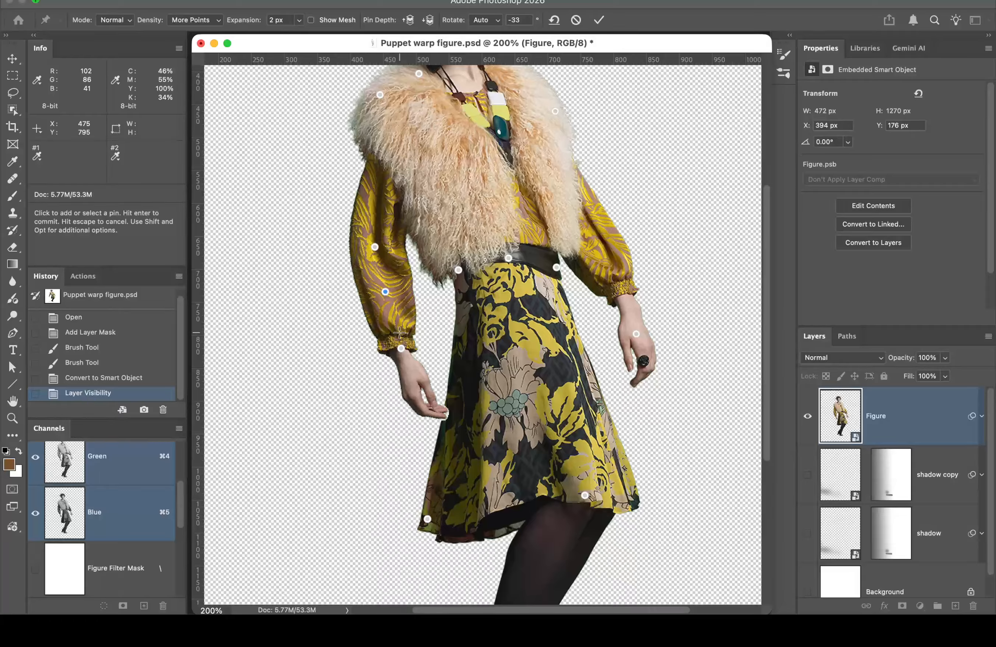
pyautogui.moveTo(385, 288)
pyautogui.mouseDown()
pyautogui.moveTo(421, 278)
pyautogui.moveTo(374, 290)
pyautogui.moveTo(384, 289)
pyautogui.mouseUp()
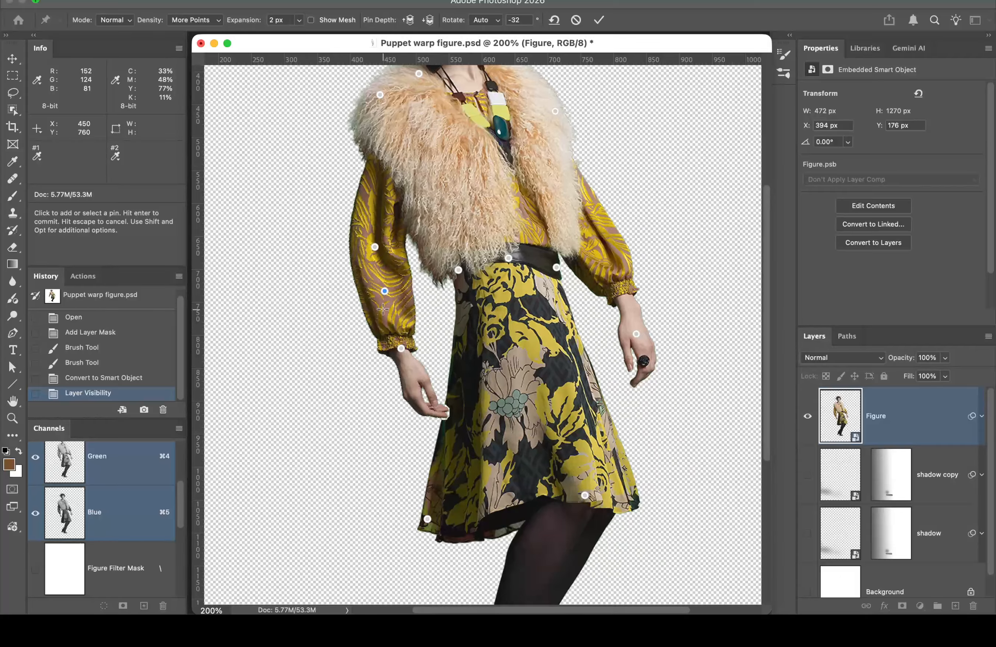
# Step: Move the lower-sleeve and cuff pins together slightly toward the skirt and commit the Puppet Warp
pyautogui.keyDown('shift'); pyautogui.click(401, 348); pyautogui.keyUp('shift')
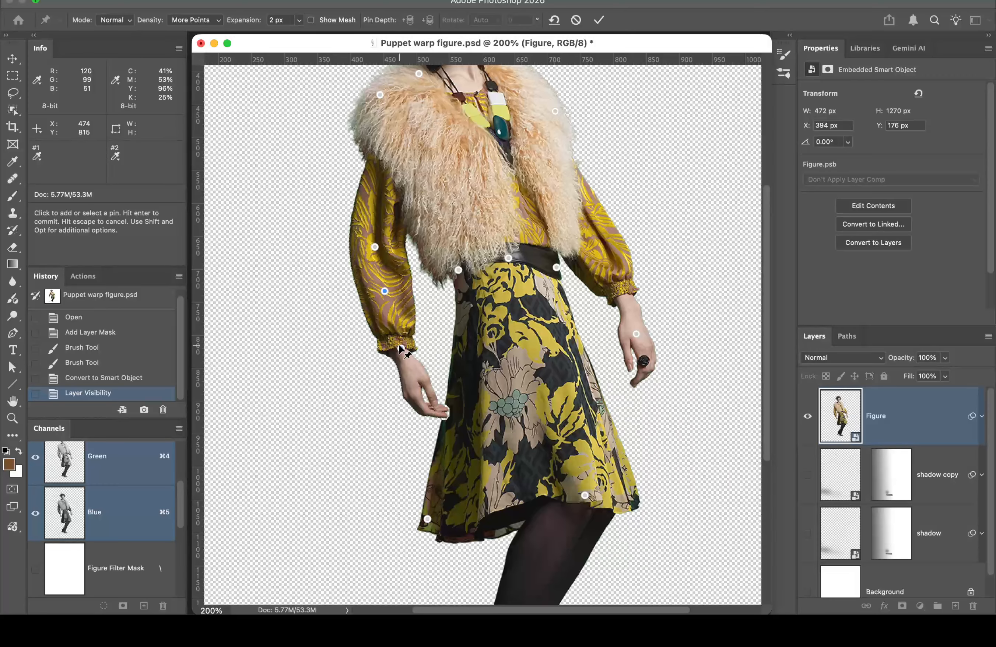
pyautogui.moveTo(400, 347); pyautogui.dragTo(406, 347)
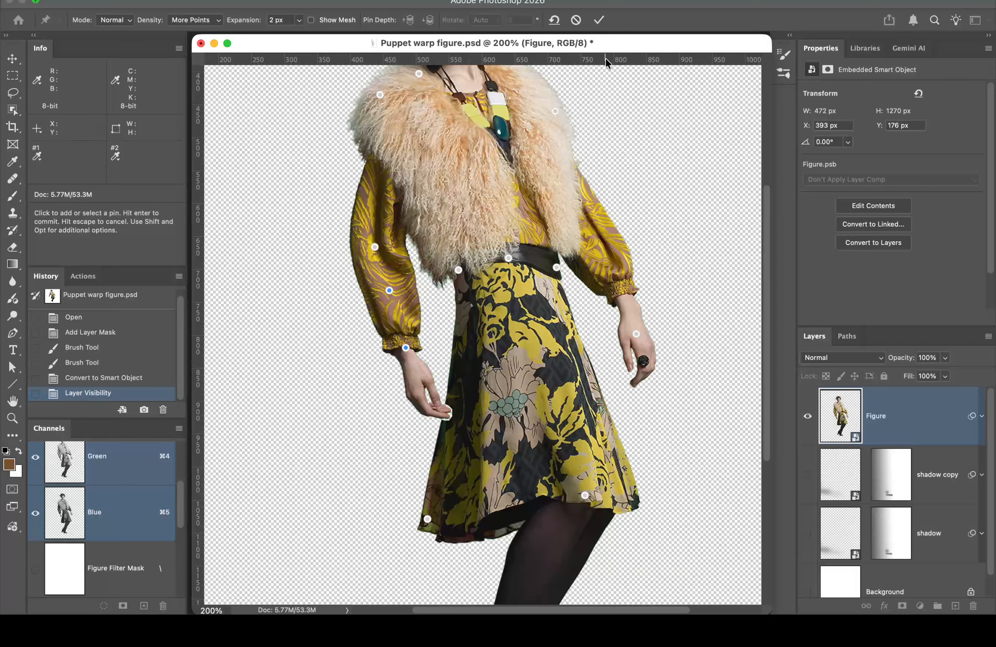
pyautogui.click(599, 20)
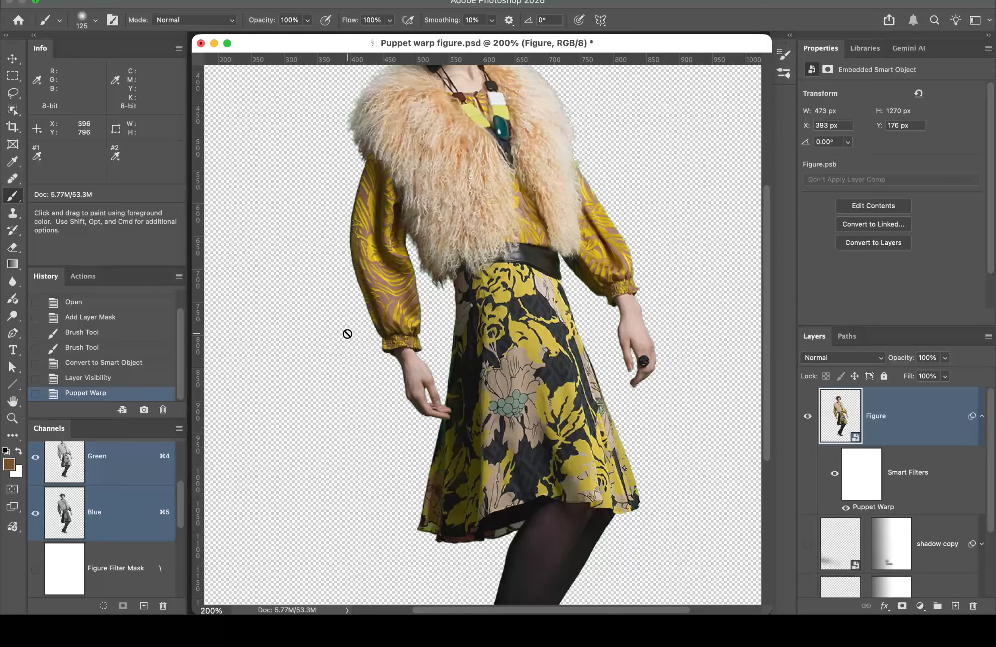
# Step: Reopen the Figure layer's Puppet Warp filter, set the cuff pin's depth backward so the hand goes behind the skirt, and commit
pyautogui.doubleClick(868, 507)
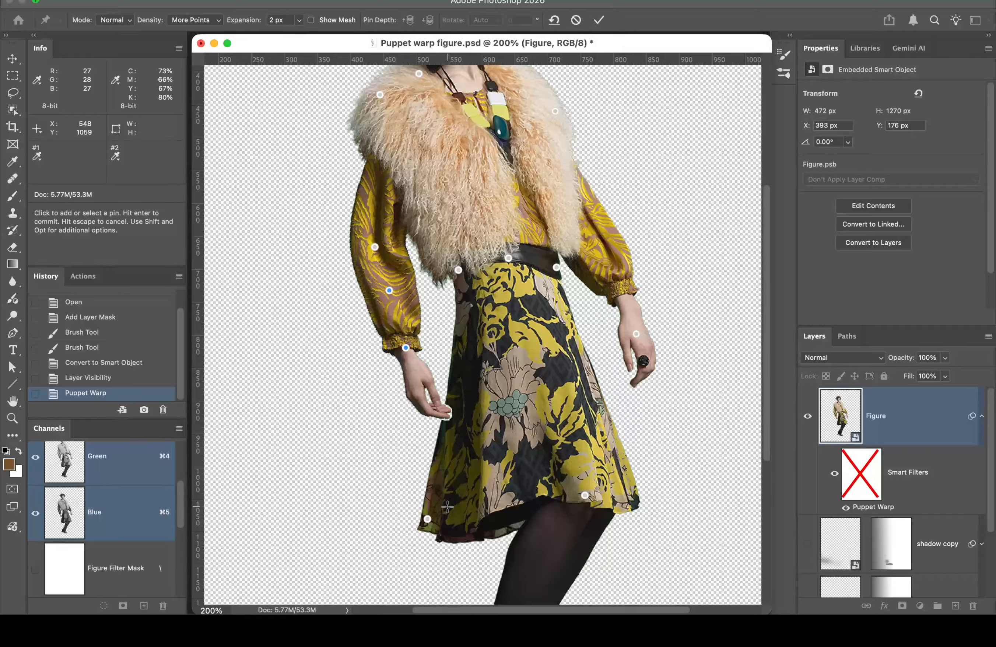
pyautogui.click(405, 347)
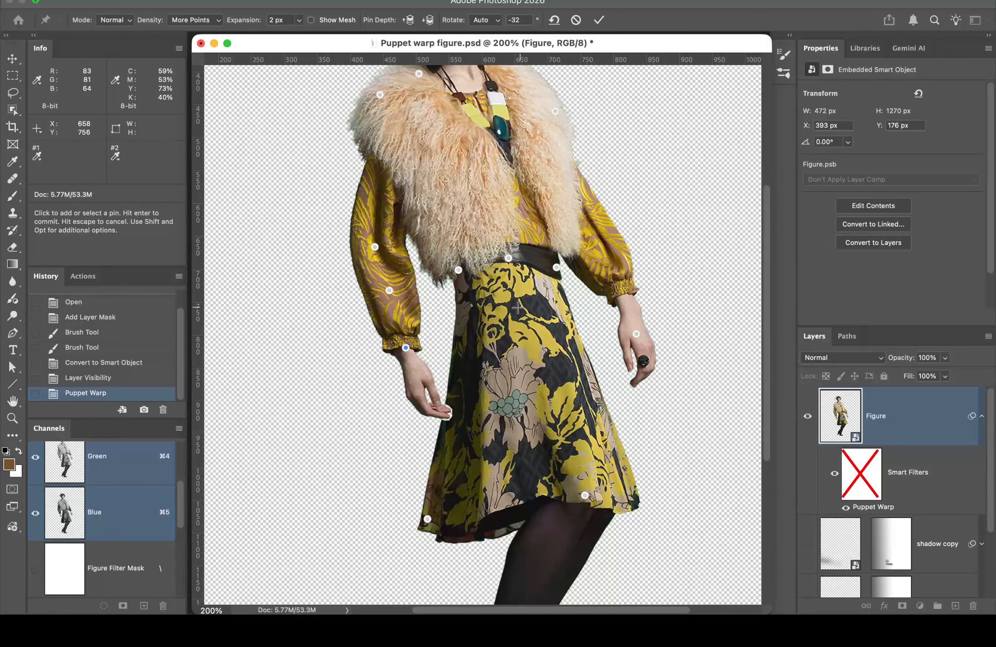
pyautogui.click(406, 347)
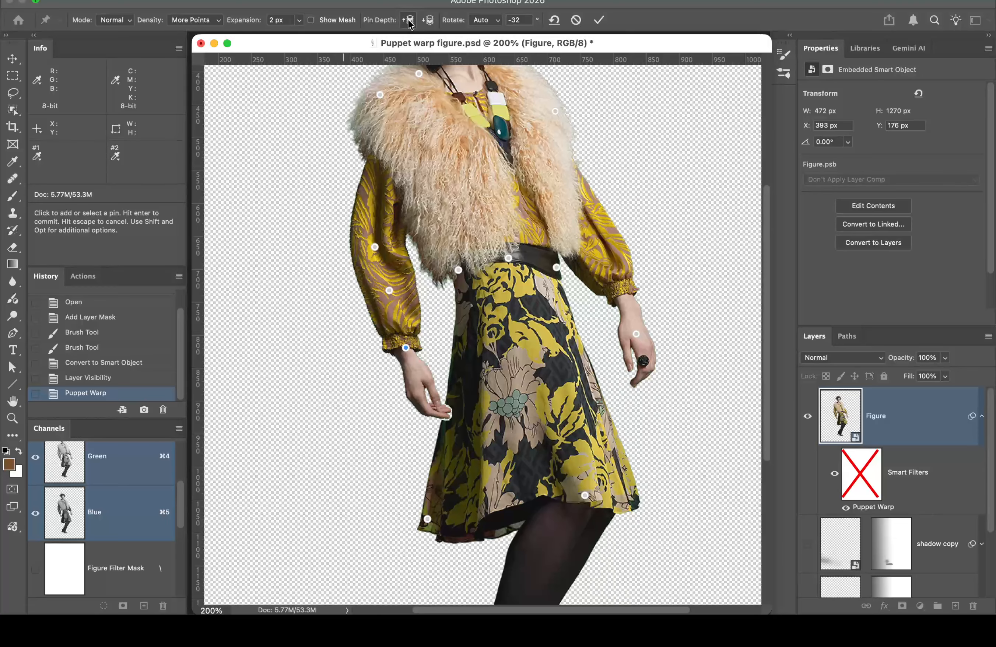
pyautogui.click(430, 20)
pyautogui.click(599, 20)
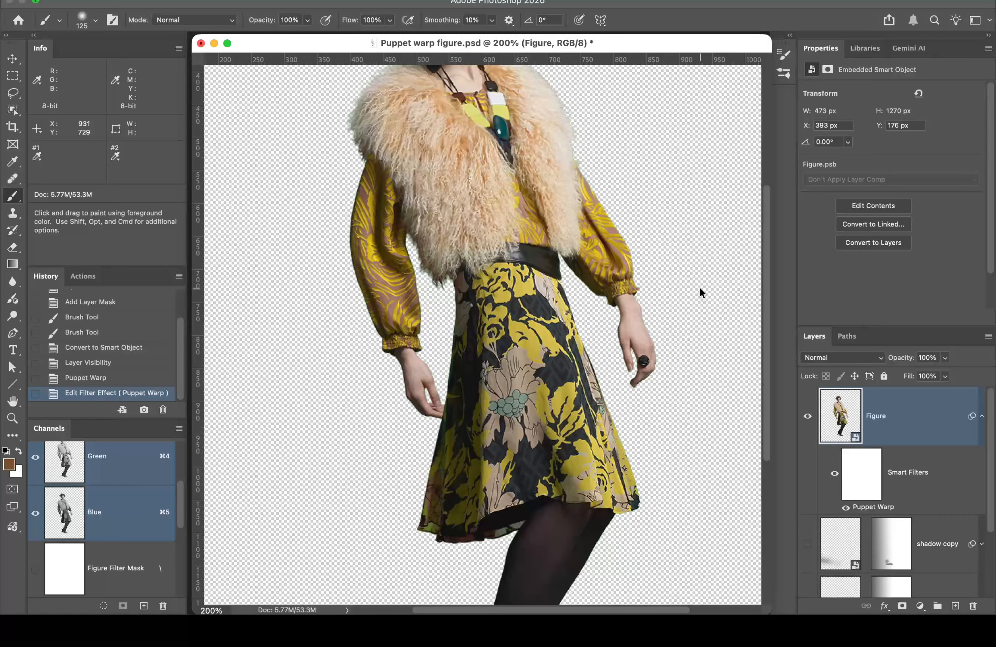
# Step: Switch to OBS to check the screen recording and return to Photoshop
pyautogui.moveTo(413, 608)
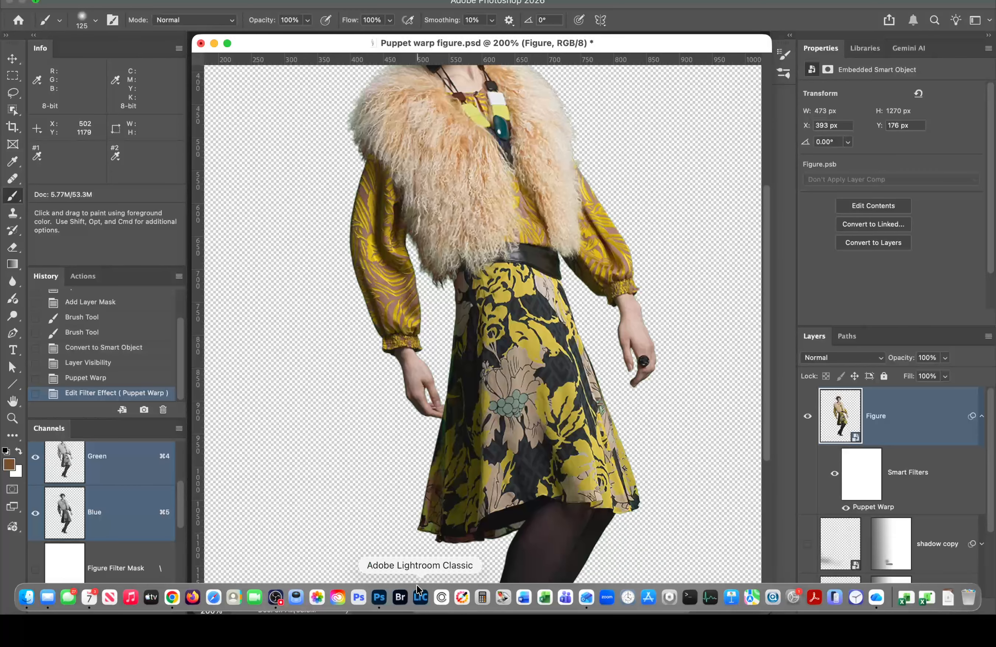
pyautogui.click(275, 597)
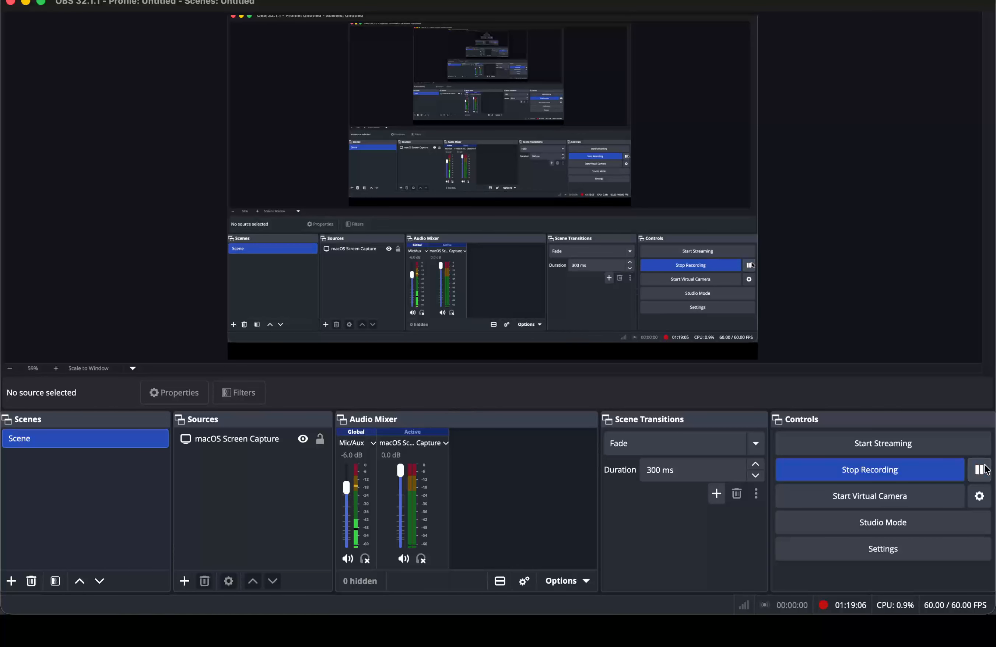
pyautogui.moveTo(400, 610)
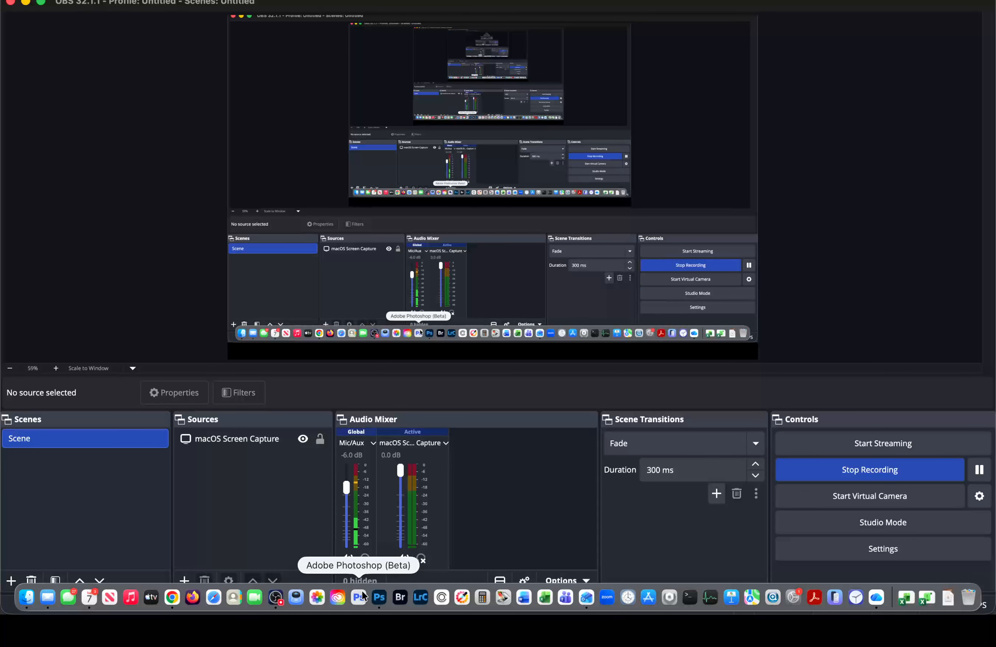
pyautogui.click(378, 597)
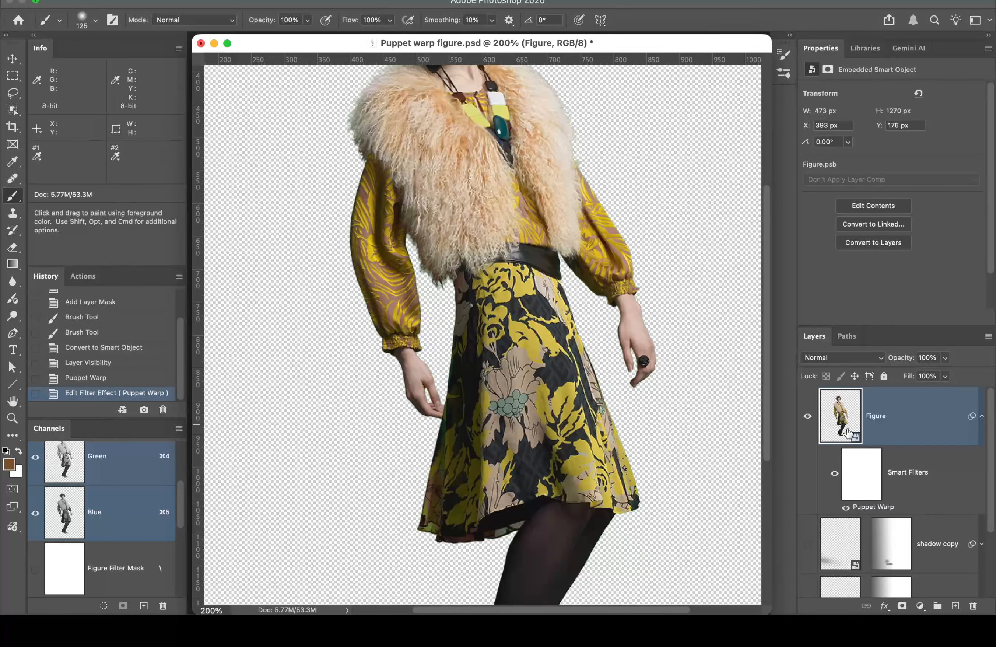
# Step: Reopen the Figure layer's Puppet Warp filter, try deleting the ringless arm's cuff pin, and restore the pin
pyautogui.doubleClick(877, 507)
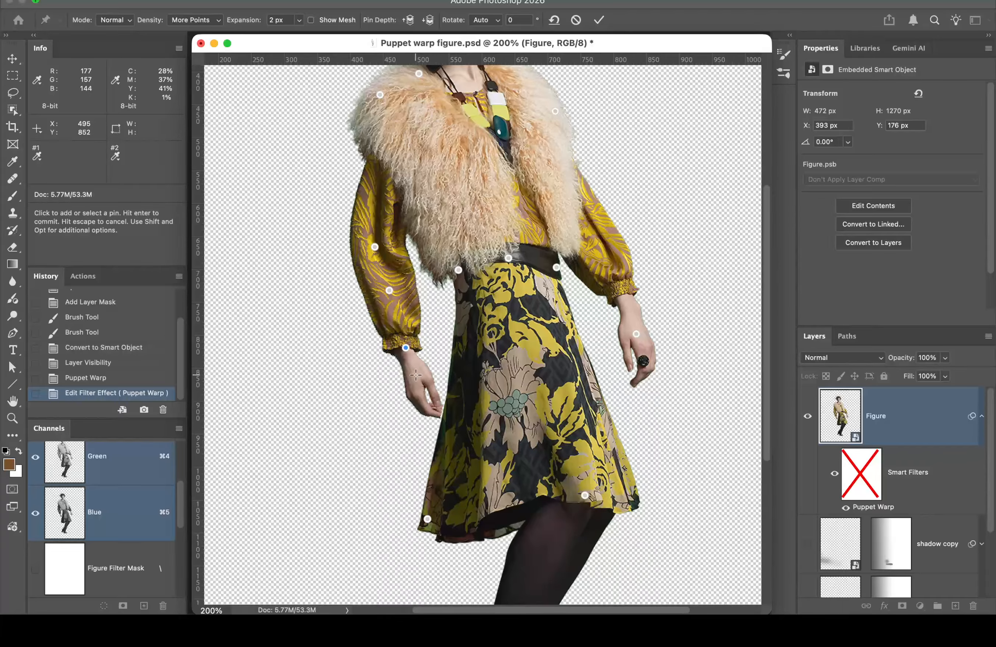
pyautogui.click(405, 345)
pyautogui.press('alt')
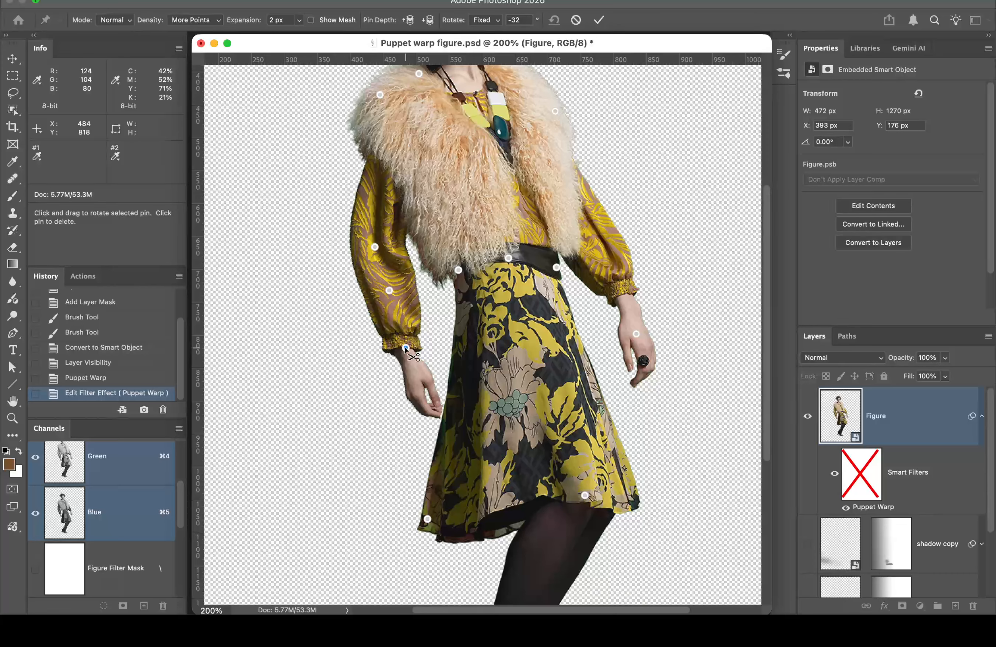
pyautogui.keyDown('alt'); pyautogui.click(405, 348); pyautogui.keyUp('alt')
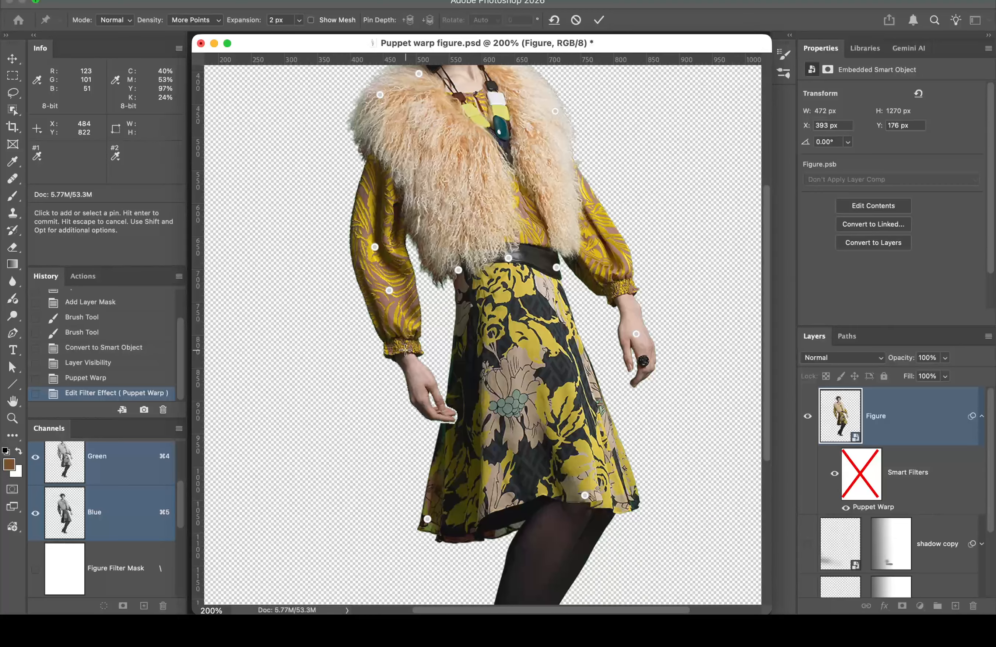
pyautogui.click(406, 349)
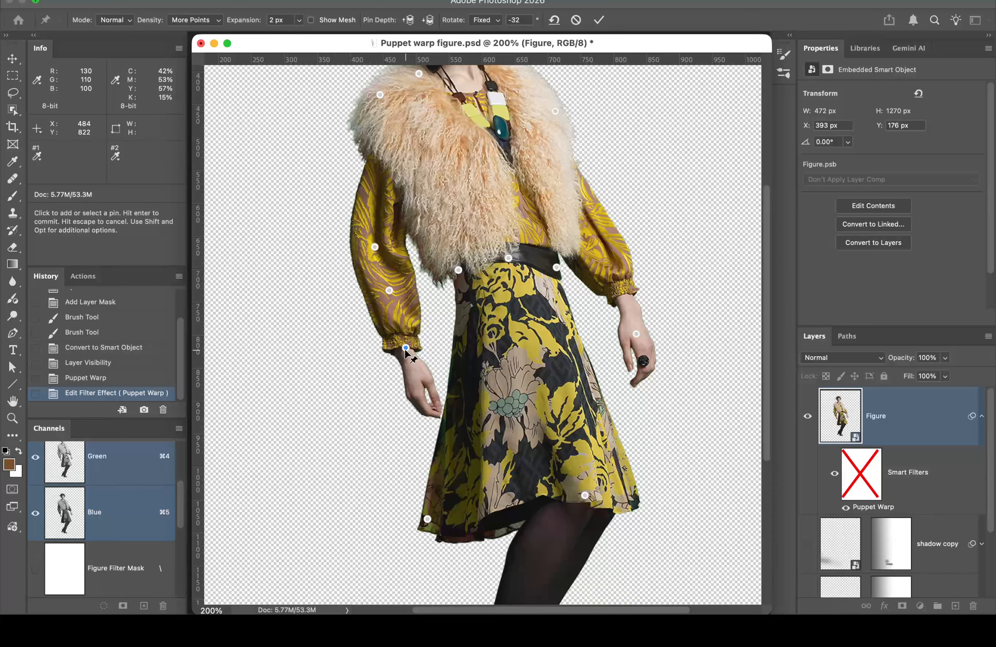
# Step: Rotate the ringless arm's cuff pin to about -53° to angle the hand farther behind the skirt
pyautogui.press('alt')
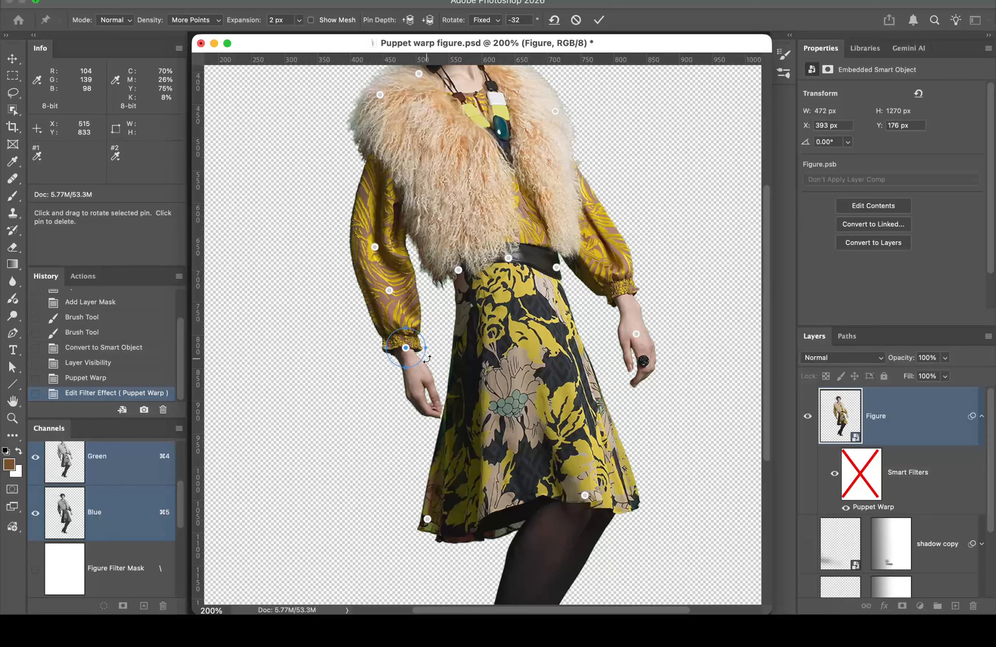
pyautogui.moveTo(429, 365); pyautogui.dragTo(444, 350)
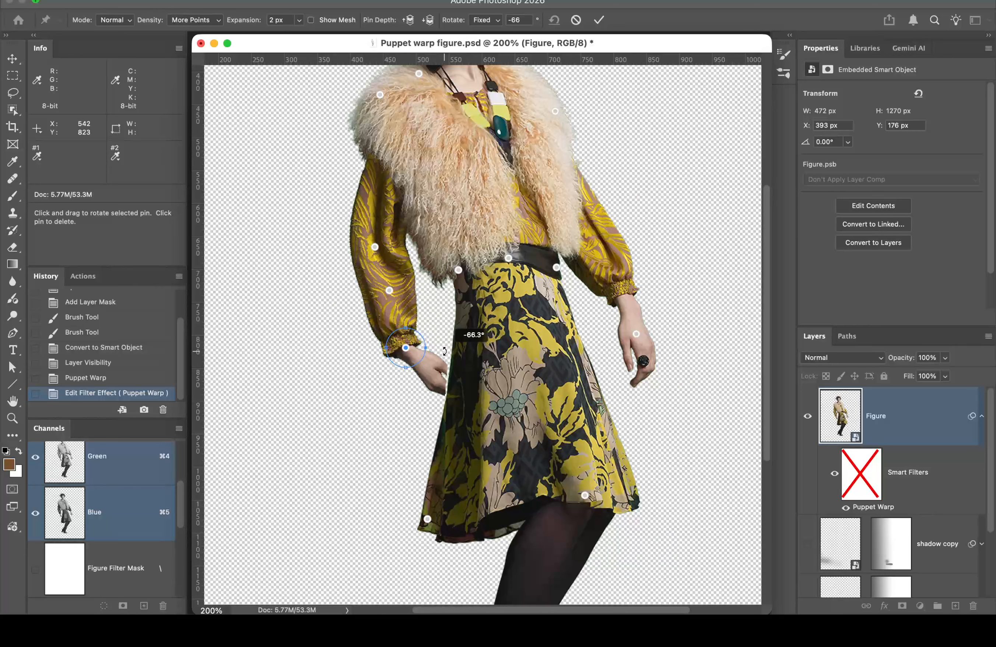
pyautogui.moveTo(444, 350)
pyautogui.mouseDown()
pyautogui.moveTo(416, 368)
pyautogui.moveTo(429, 363)
pyautogui.mouseUp()
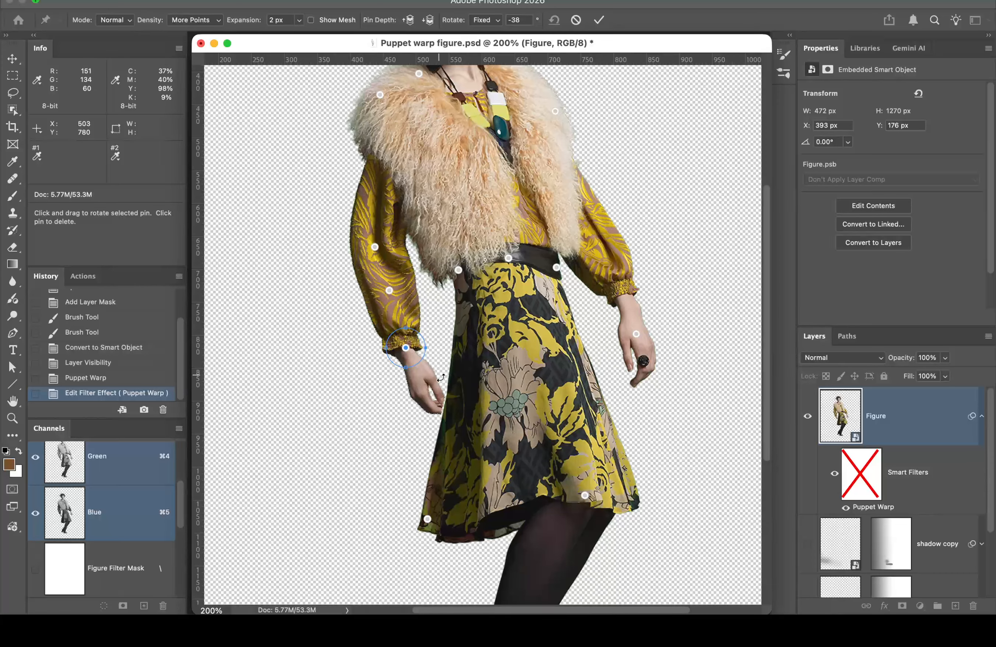
pyautogui.moveTo(429, 377); pyautogui.dragTo(439, 370)
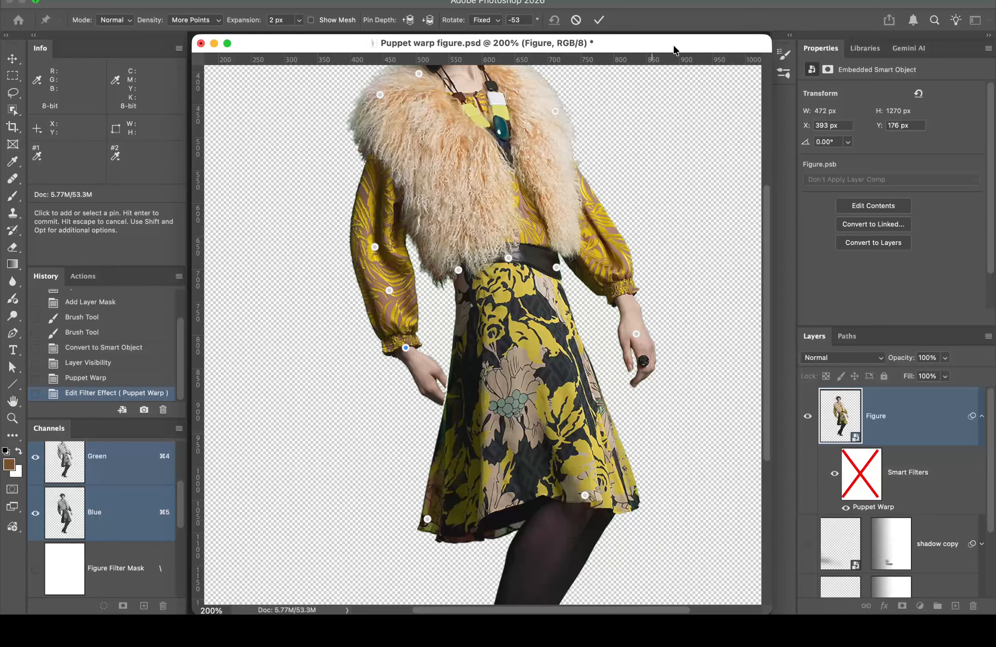
# Step: Commit the hand rotation, then reopen the Figure layer's Puppet Warp, bring the ringless arm's cuff pin forward in depth, and commit
pyautogui.click(597, 19)
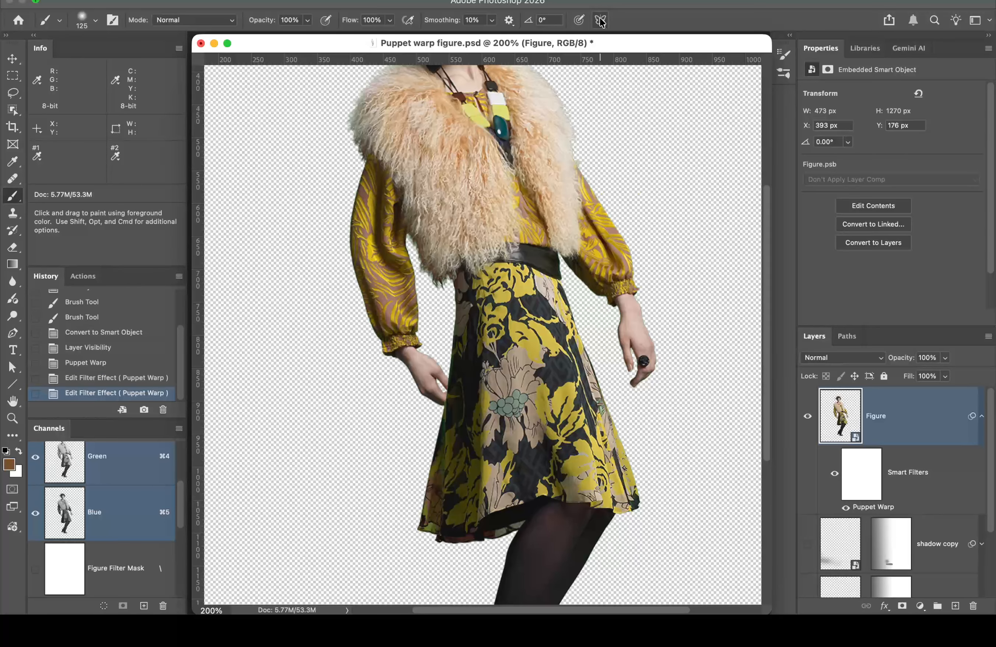
pyautogui.doubleClick(883, 507)
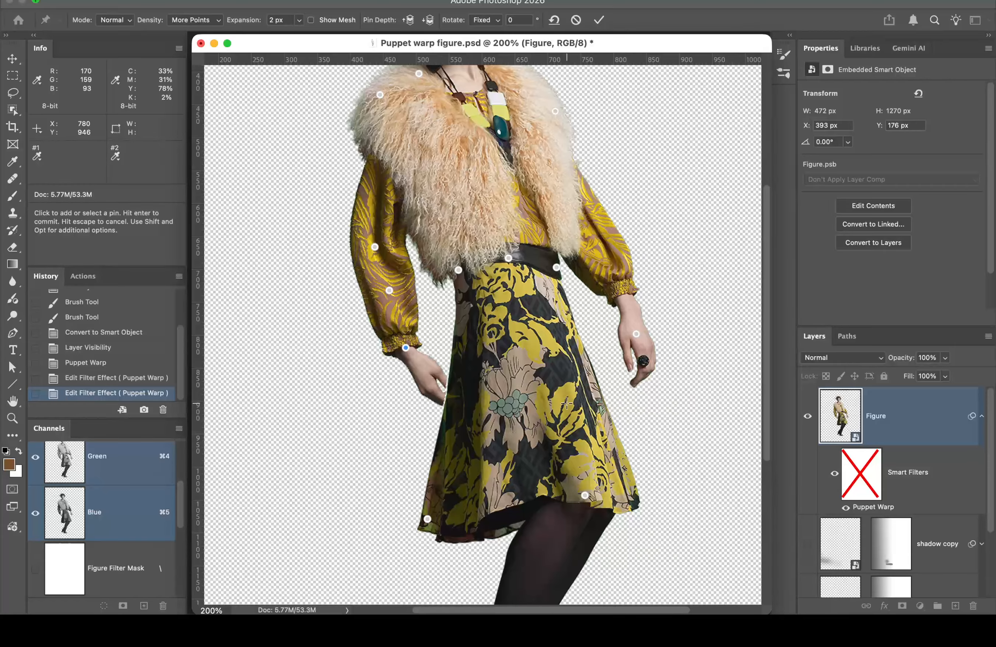
pyautogui.click(405, 348)
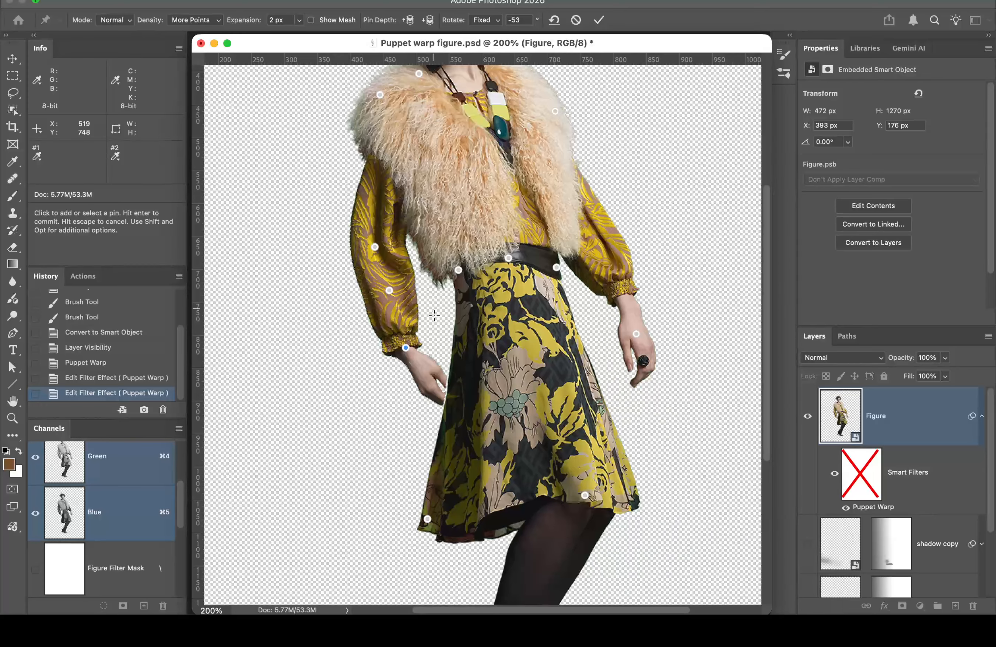
pyautogui.click(410, 21)
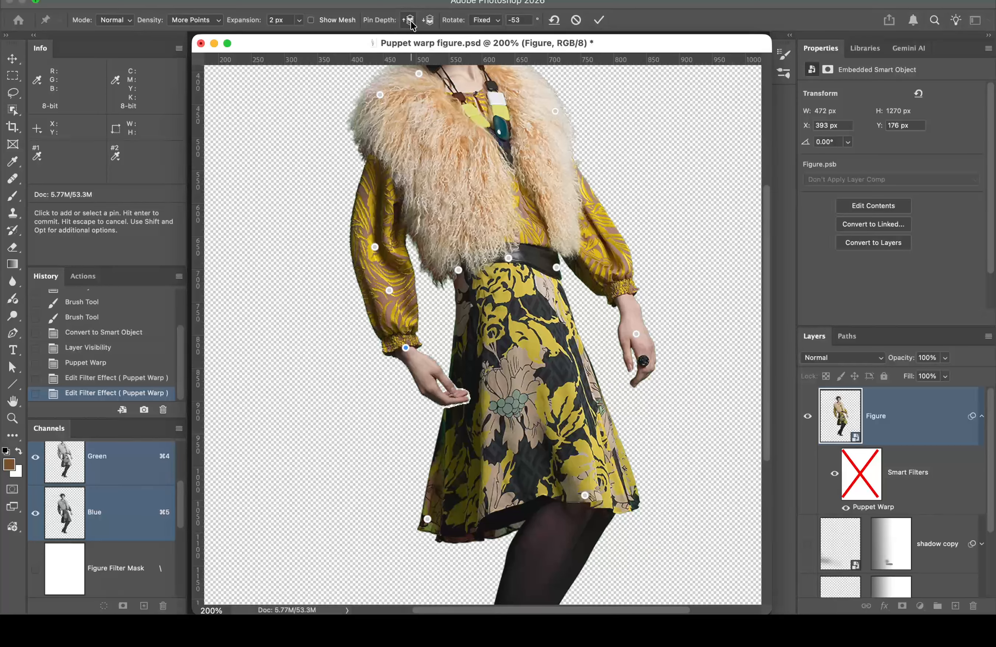
pyautogui.click(599, 20)
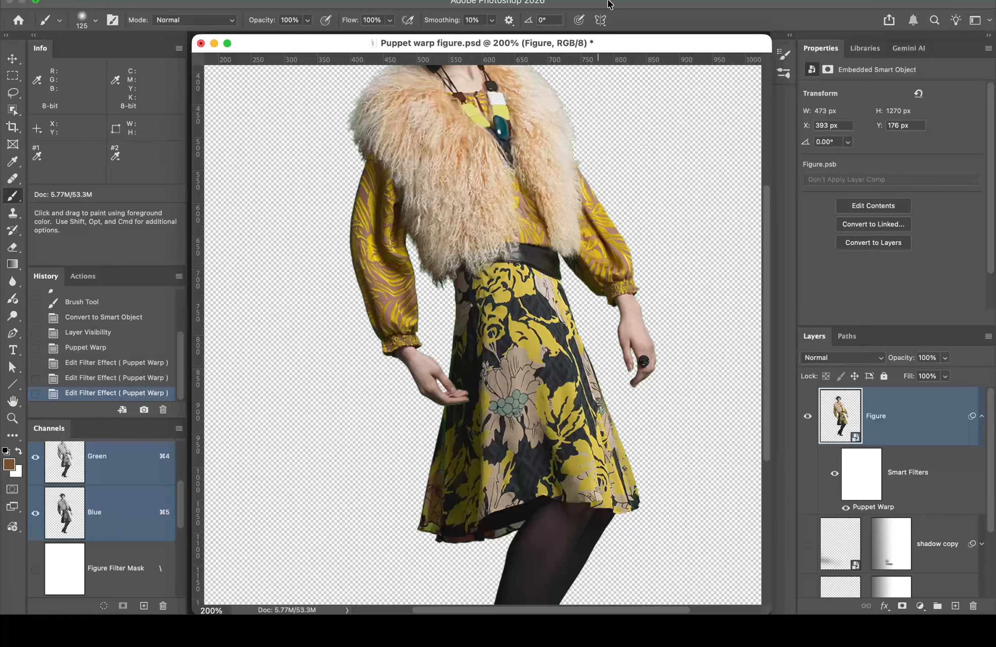
# Step: Reopen the Figure layer's Puppet Warp filter for close-up editing of the head at 400%
pyautogui.moveTo(536, 114)
pyautogui.mouseDown()
pyautogui.moveTo(531, 168)
pyautogui.moveTo(555, 327)
pyautogui.mouseUp()
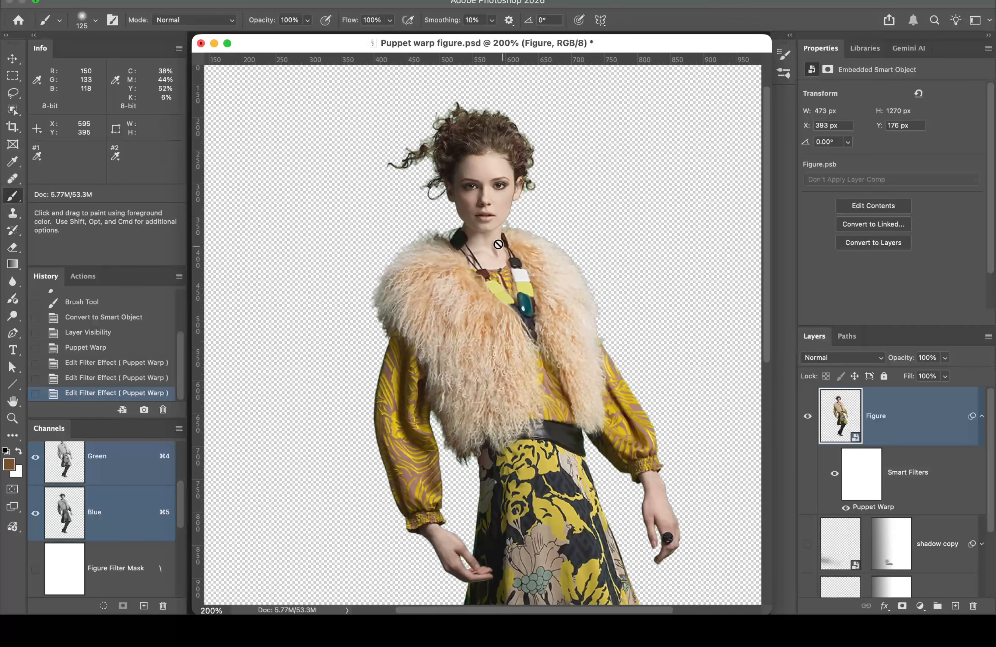
pyautogui.doubleClick(887, 507)
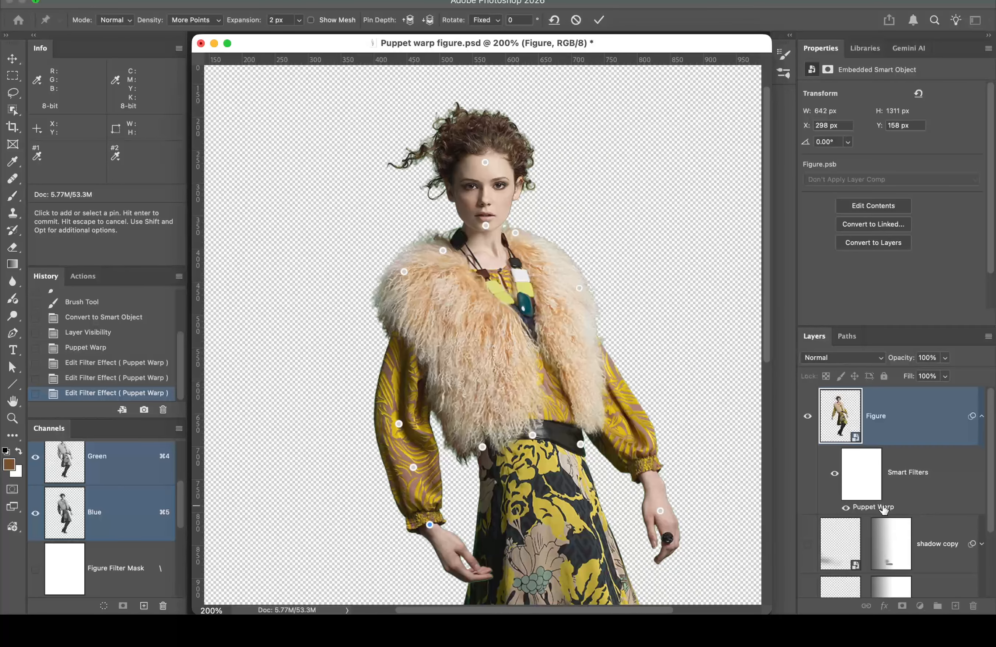
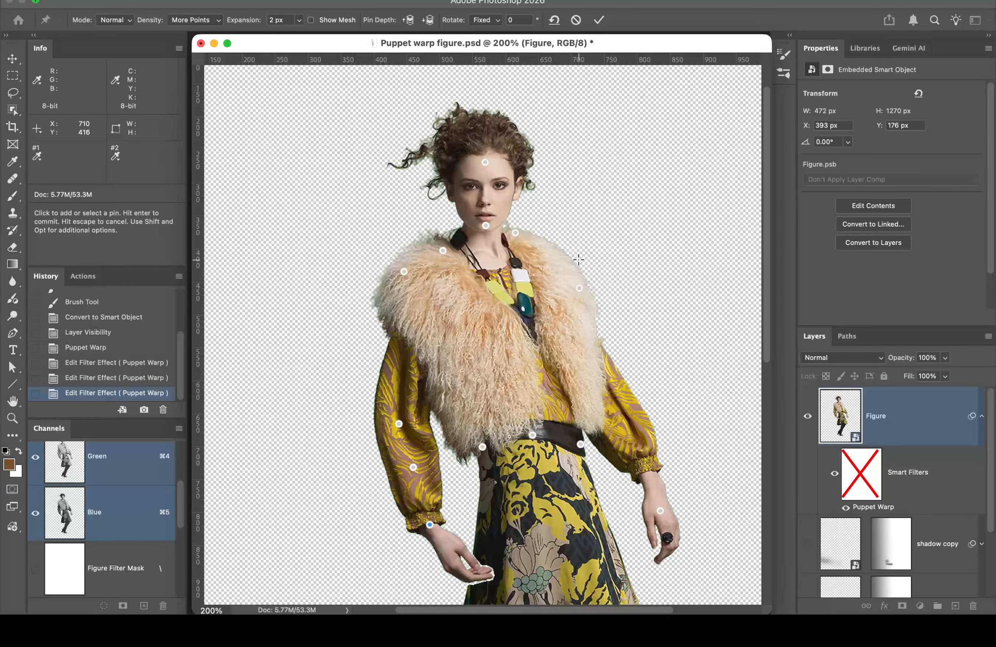
pyautogui.press('super+space')
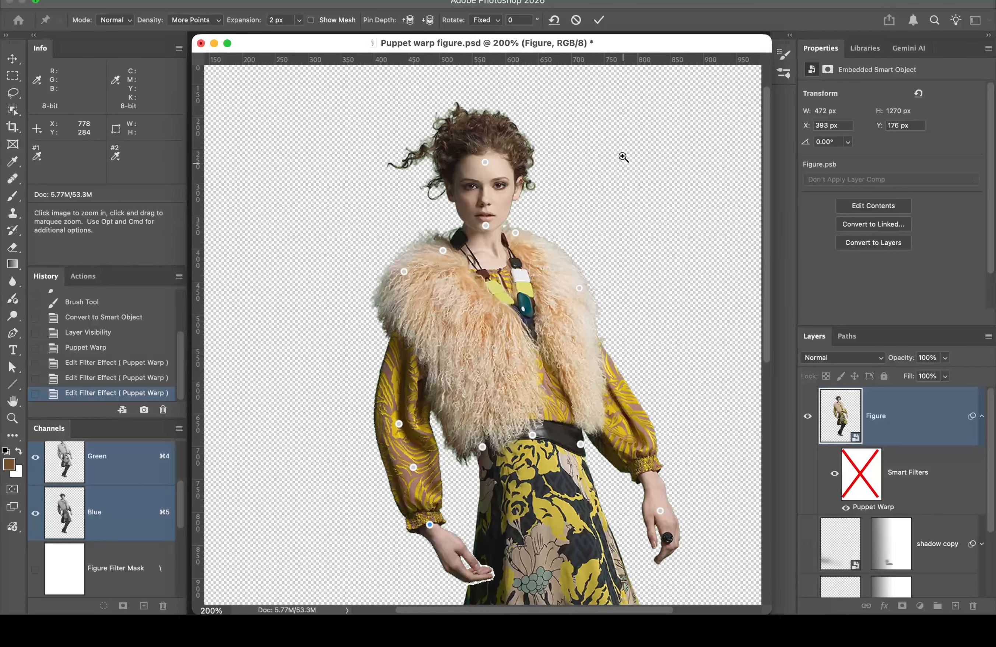
pyautogui.click(491, 188)
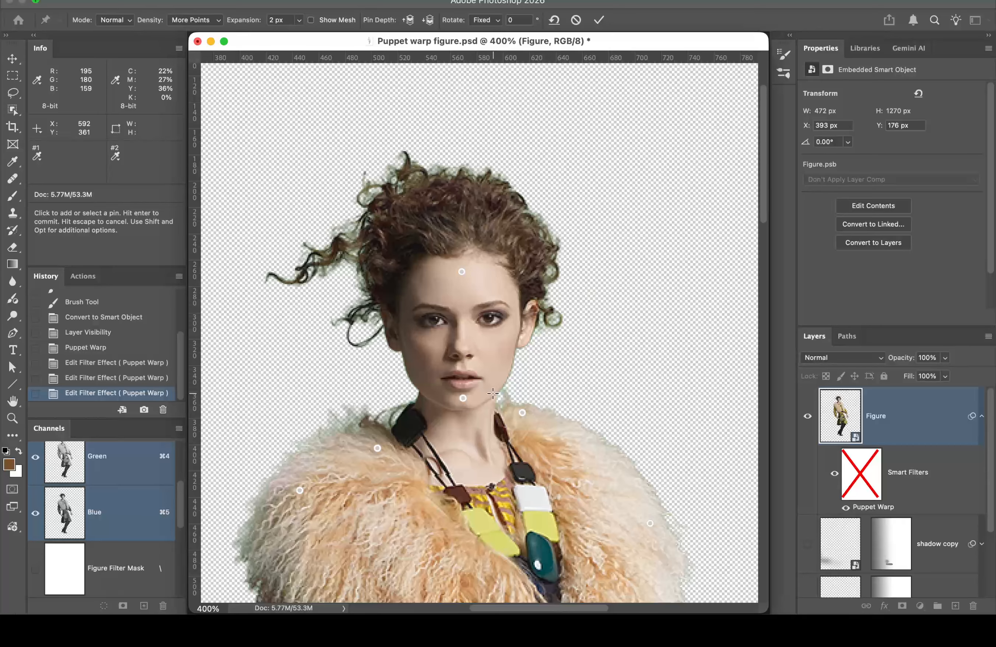
# Step: Try to raise the head by moving only the chin pin up to the nose, and undo the move
pyautogui.click(462, 398)
pyautogui.moveTo(462, 398); pyautogui.dragTo(463, 303)
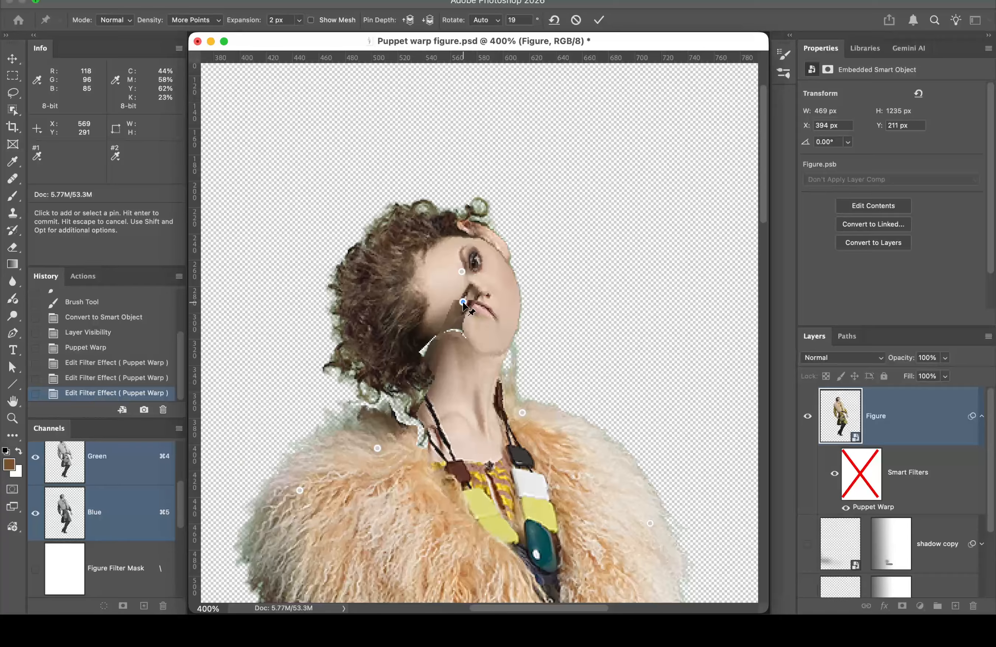
pyautogui.press('super+z')
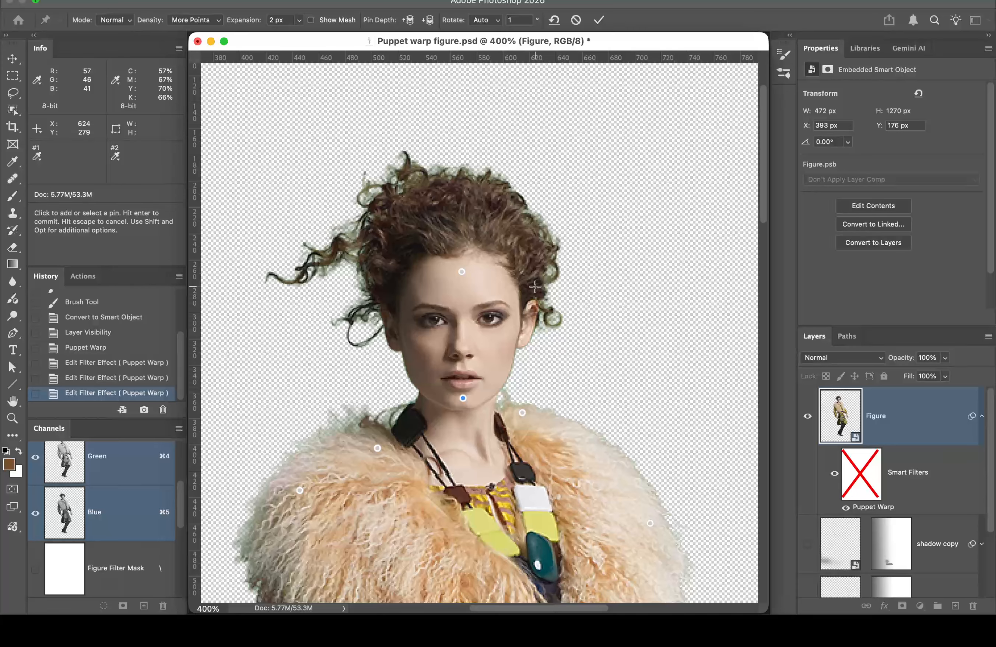
# Step: Add warp pins along the face and hair on the image's right side, from jaw past ear to the crown and top wisp
pyautogui.click(501, 382)
pyautogui.click(513, 348)
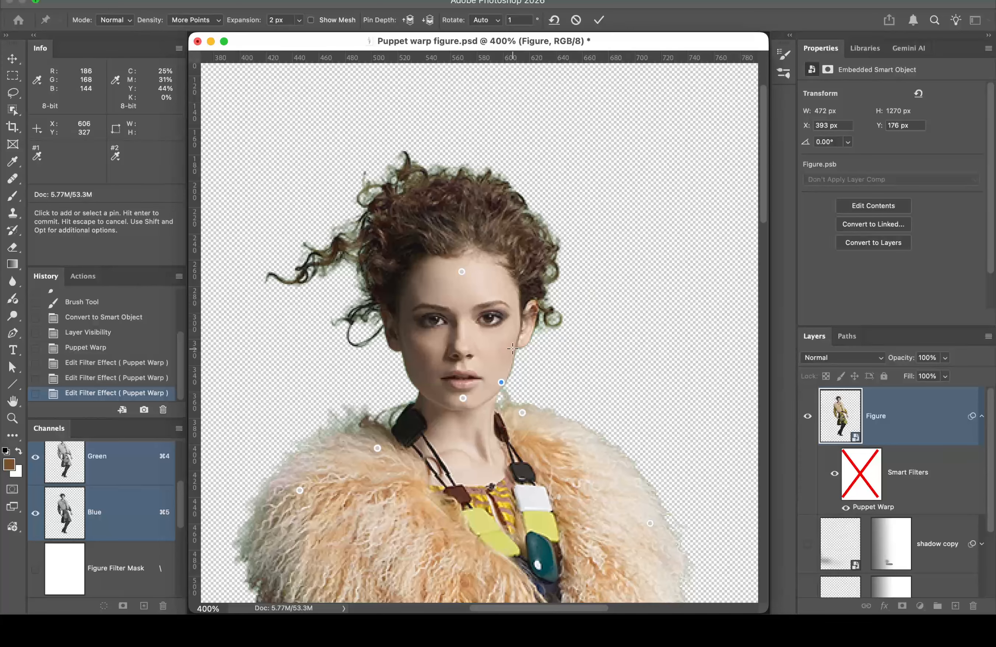
pyautogui.click(536, 305)
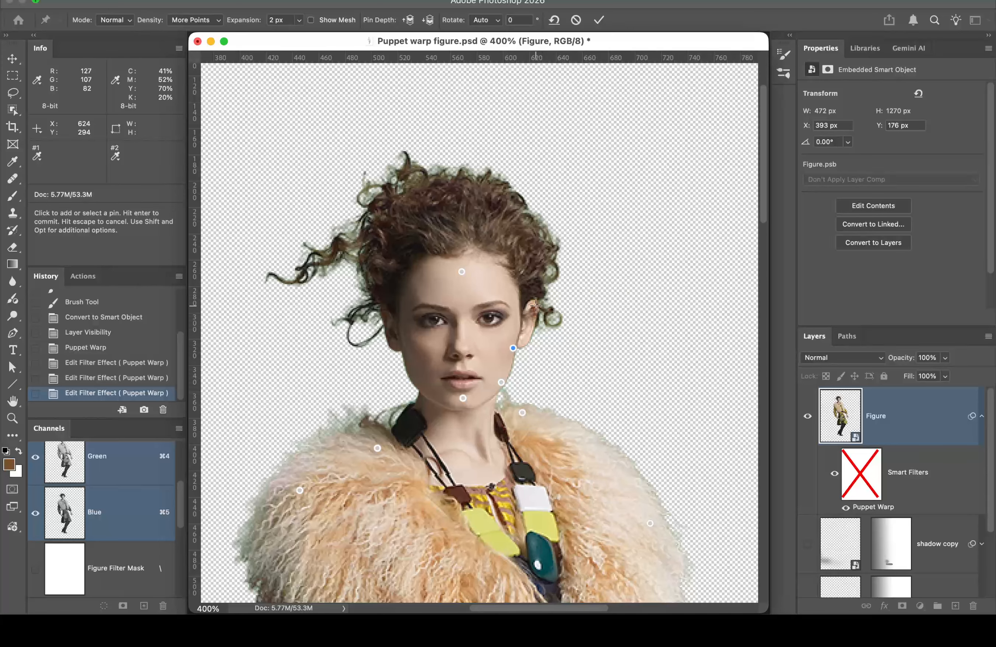
pyautogui.click(542, 243)
pyautogui.click(512, 206)
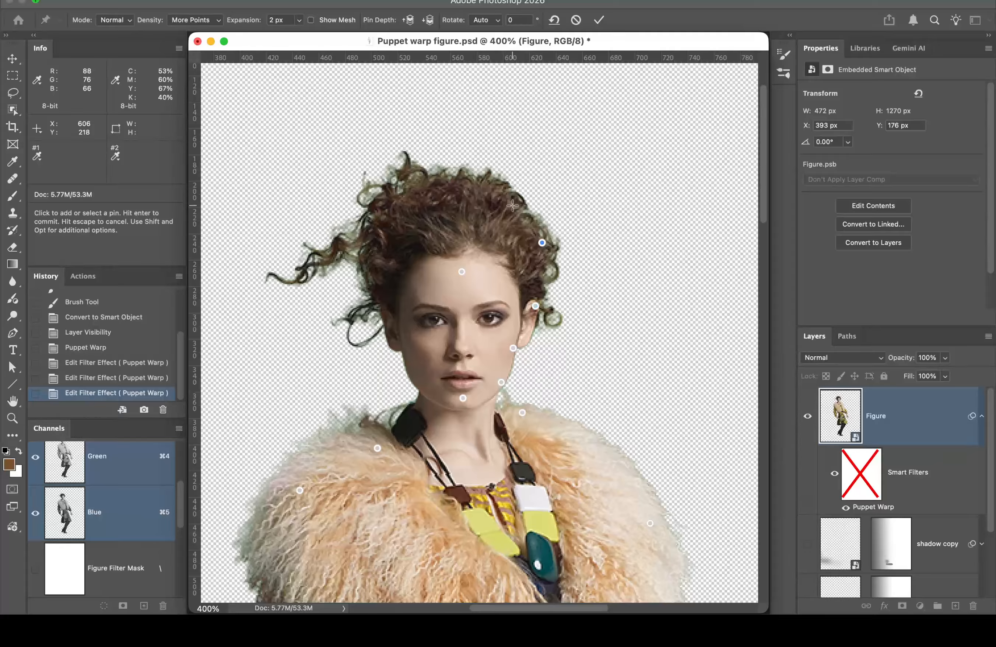
pyautogui.click(477, 180)
pyautogui.click(425, 177)
pyautogui.click(407, 162)
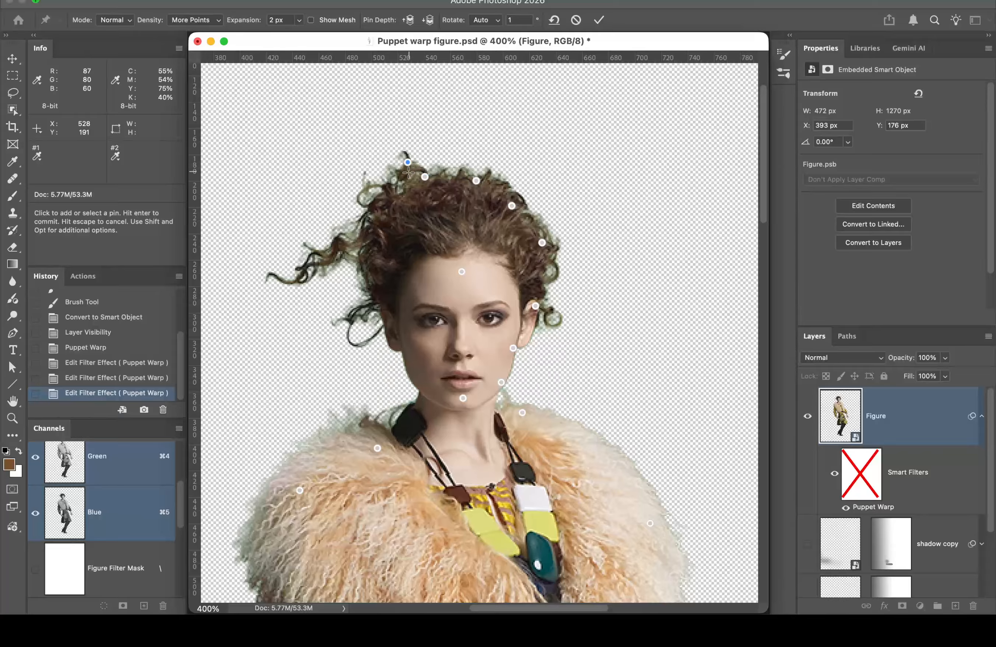
# Step: Add warp pins along the loose curl, hair edge, ear and jaw on the image's left side of the head
pyautogui.click(334, 252)
pyautogui.click(299, 275)
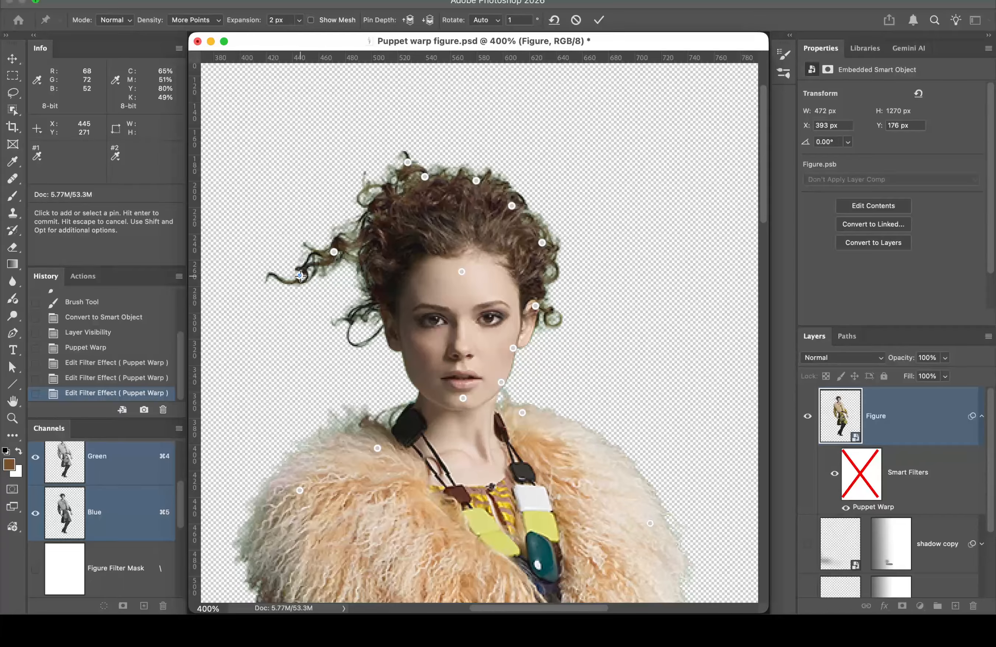
pyautogui.click(370, 285)
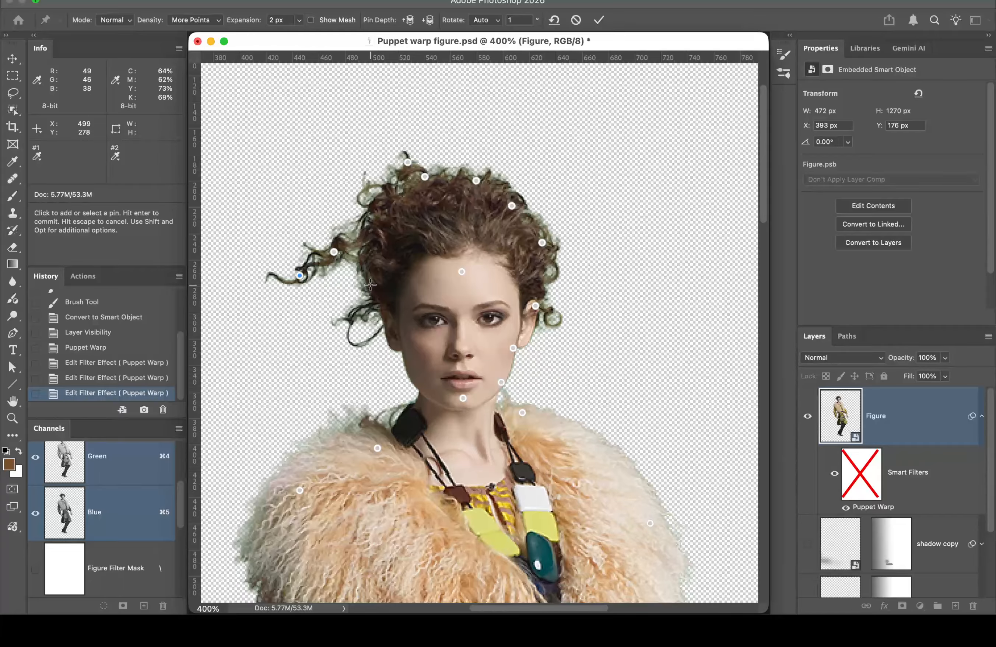
pyautogui.click(393, 347)
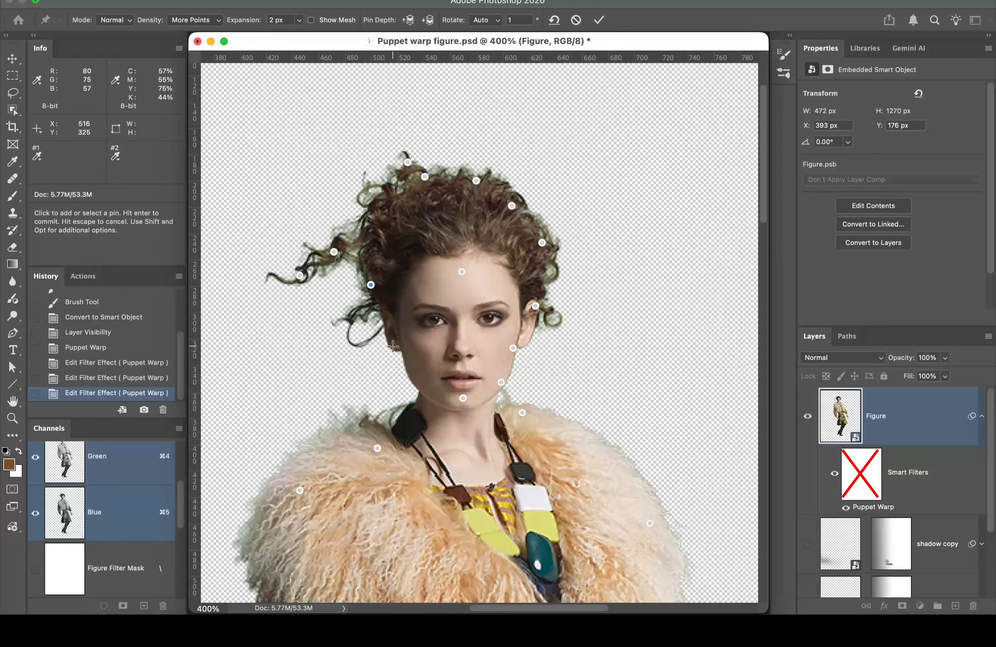
pyautogui.click(417, 387)
# Step: Add warp pins on both sides of the forehead, both eyes, the nose tip and the upper lip
pyautogui.click(413, 284)
pyautogui.click(511, 290)
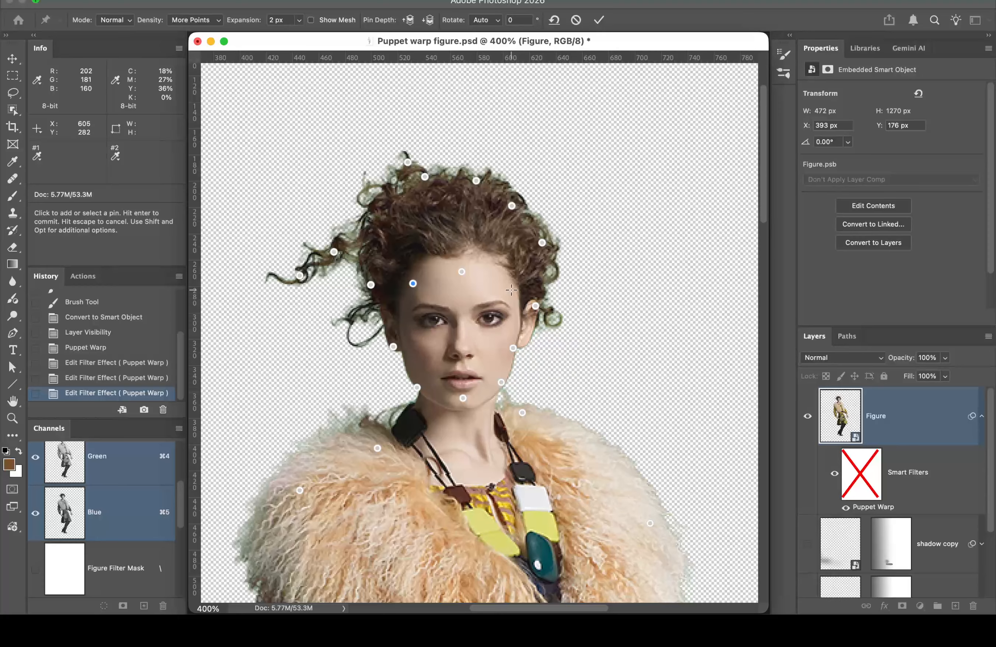
pyautogui.click(433, 320)
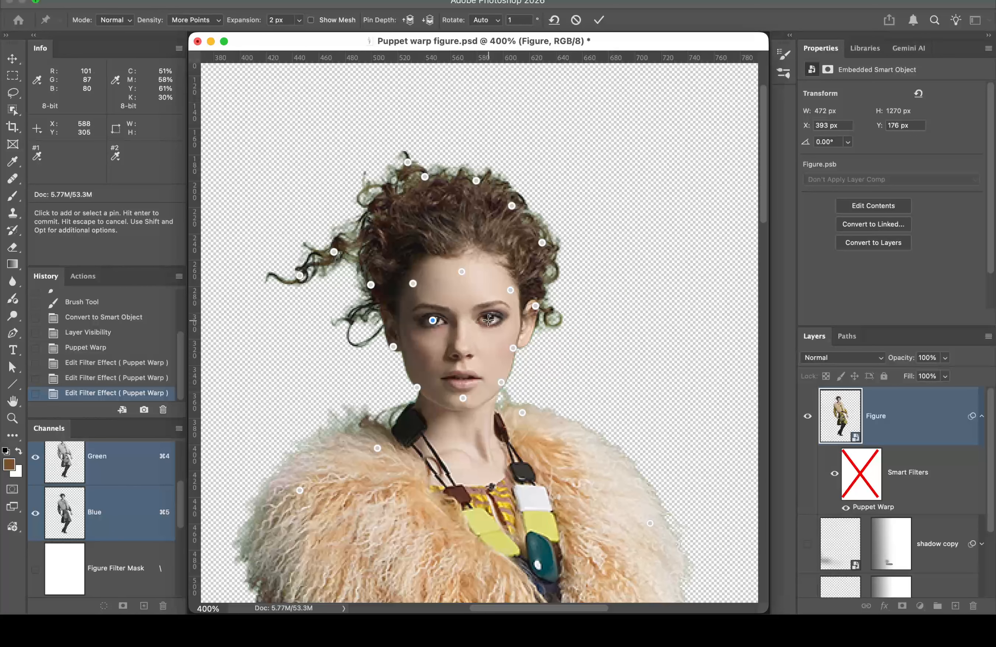
pyautogui.click(490, 318)
pyautogui.click(462, 350)
pyautogui.click(463, 372)
# Step: Try to add pins close to the lips, dismiss the warnings, and place one pin on the cheek beside each mouth corner
pyautogui.click(463, 383)
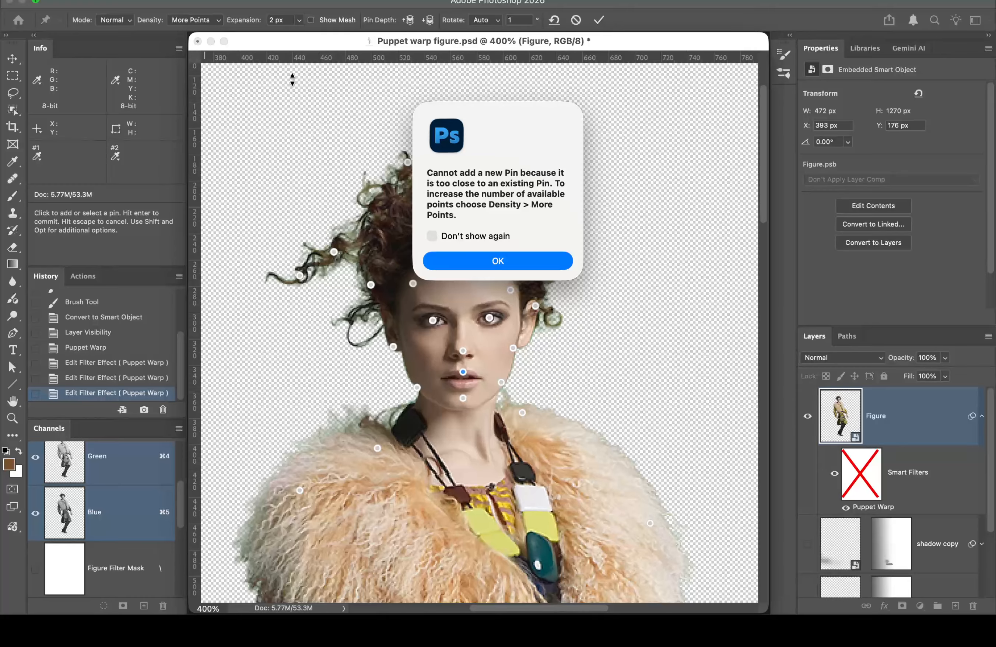
pyautogui.click(478, 264)
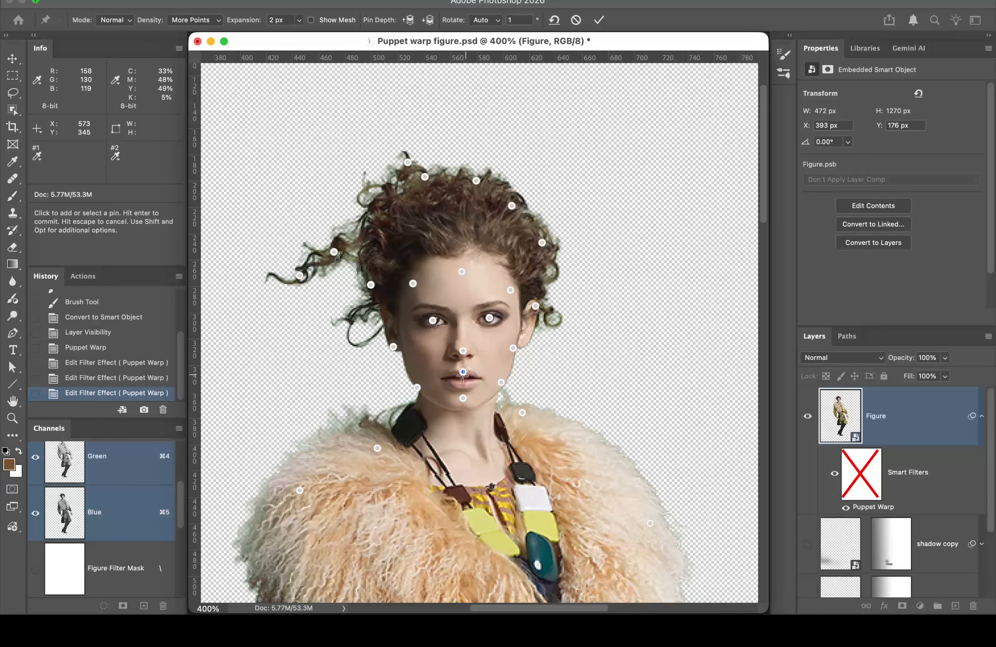
pyautogui.click(504, 376)
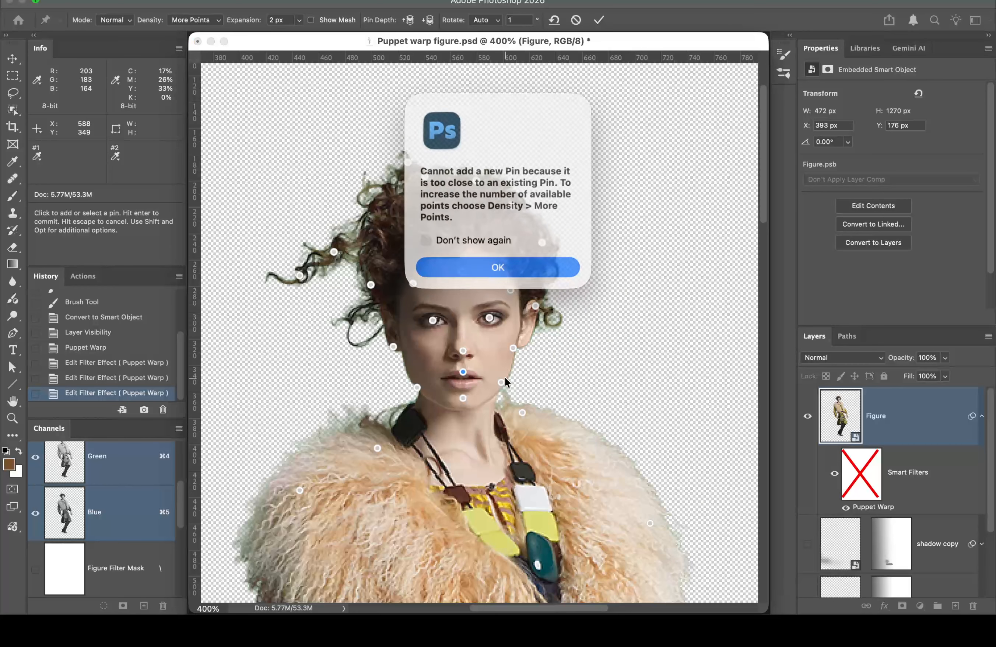
pyautogui.click(501, 261)
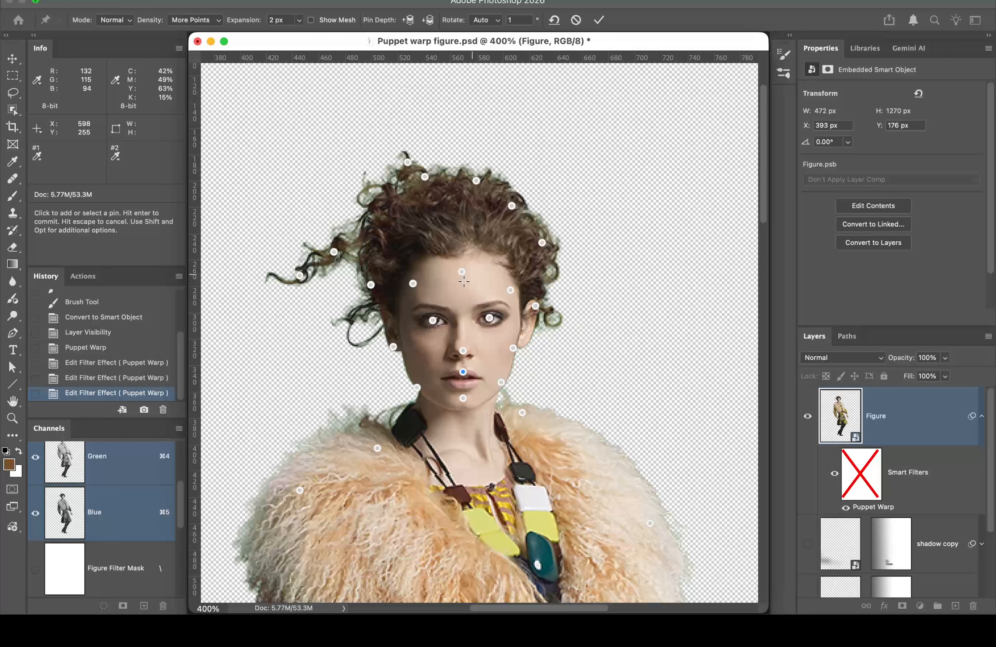
pyautogui.click(430, 374)
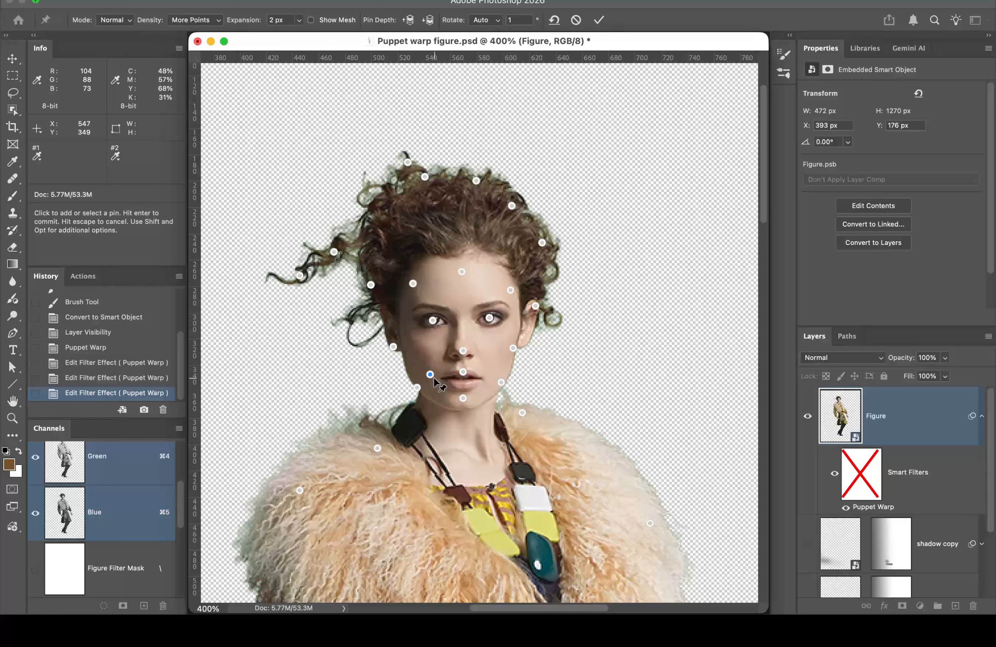
pyautogui.click(492, 372)
# Step: Anchor the body with three warp pins across the base of the neck and three along the upper edge of the fur collar
pyautogui.click(419, 448)
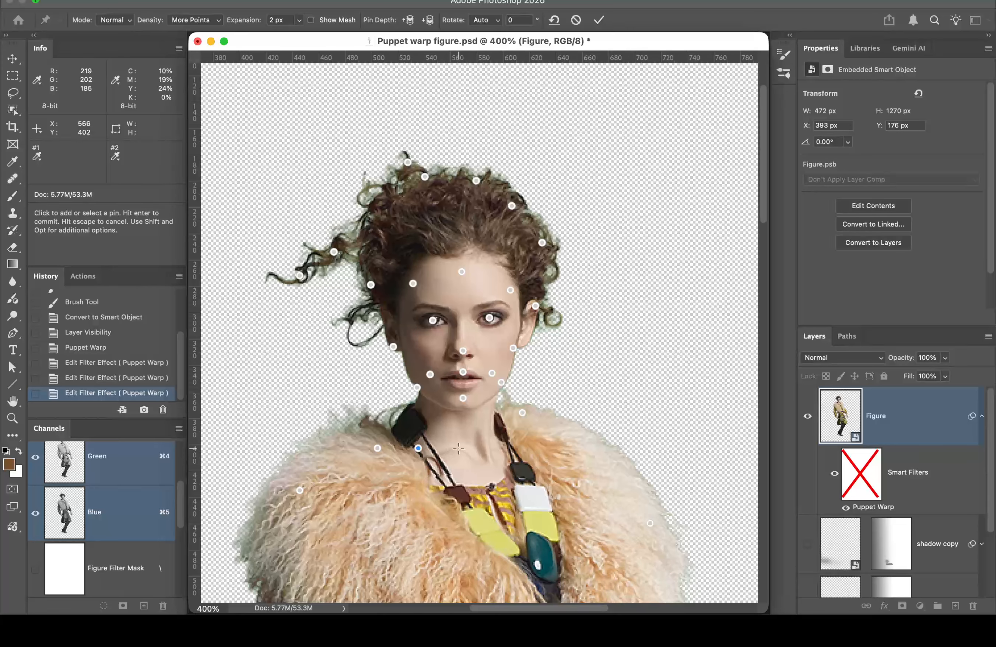
pyautogui.click(459, 449)
pyautogui.click(499, 446)
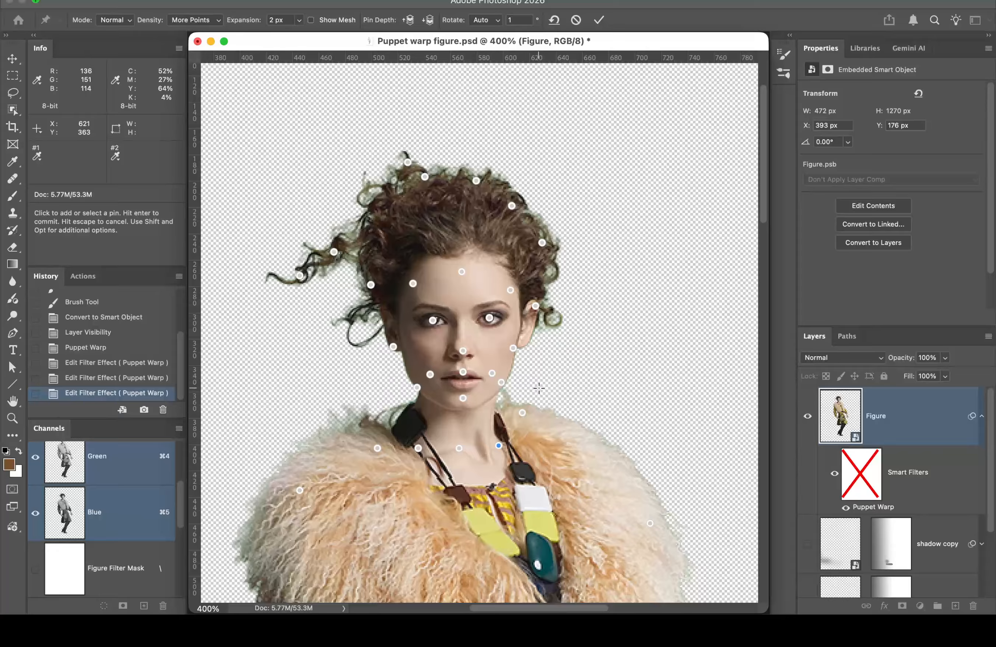
pyautogui.click(579, 431)
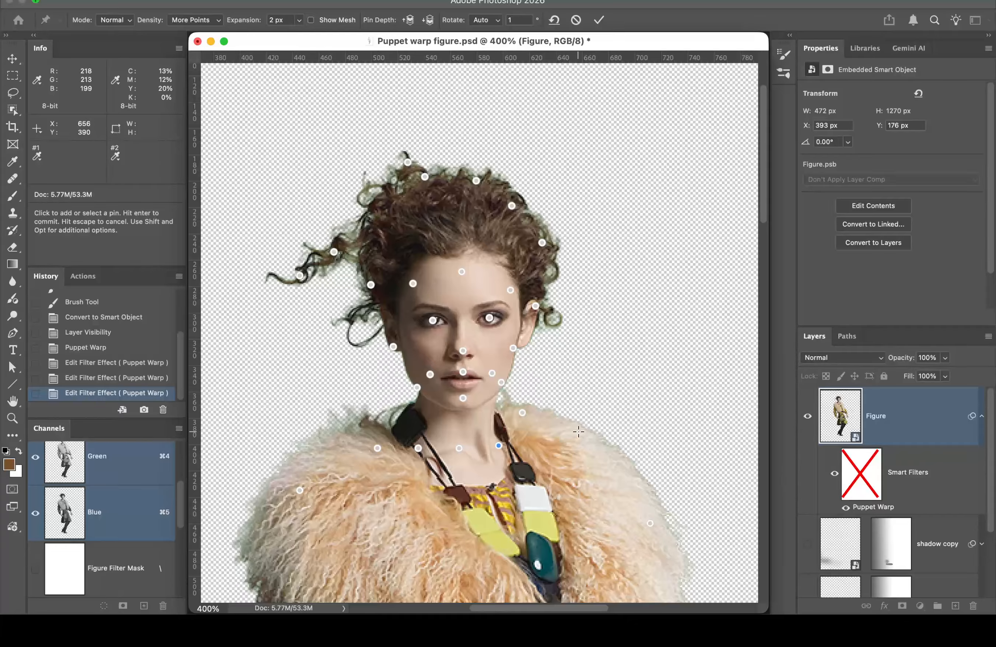
pyautogui.click(621, 465)
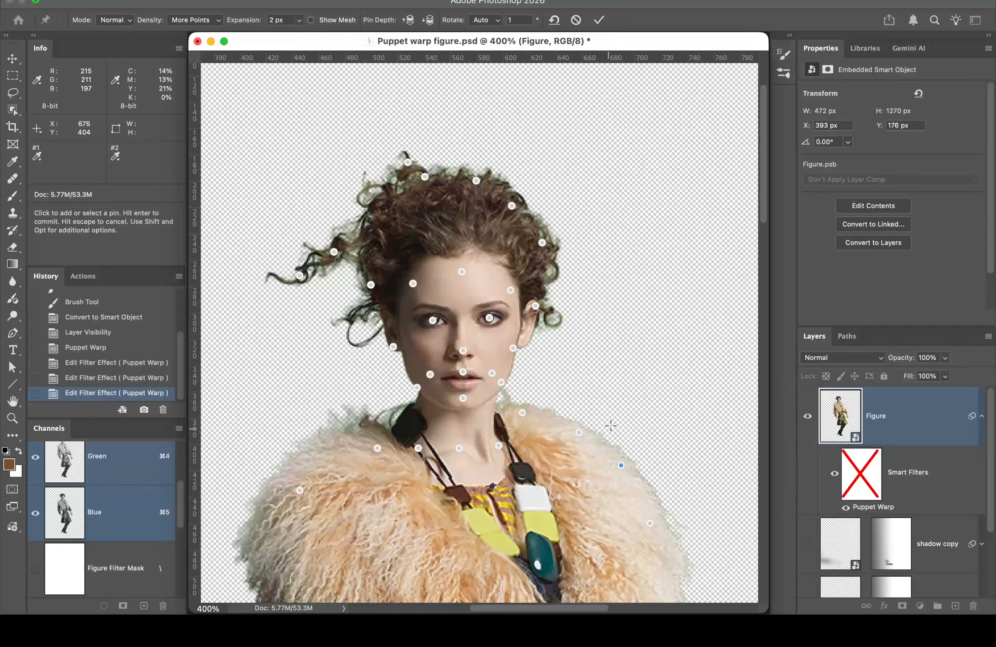
pyautogui.click(329, 449)
# Step: Select all the chin, face and hair pins together and move them straight up about 7 px to lengthen the neck
pyautogui.press('shift')
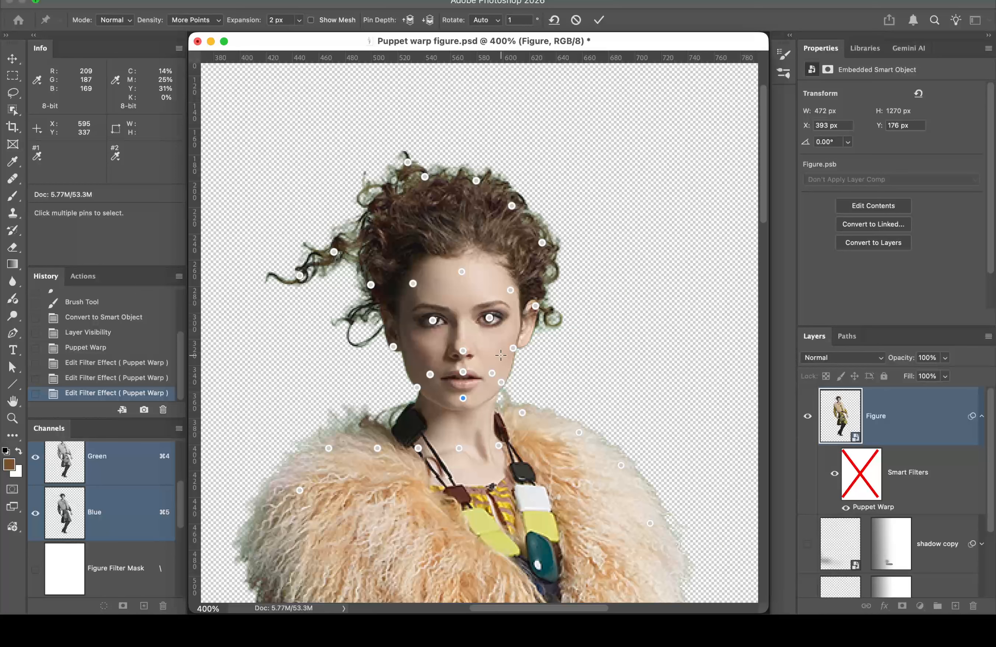
pyautogui.keyDown('shift'); pyautogui.click(492, 372); pyautogui.keyUp('shift')
pyautogui.keyDown('shift'); pyautogui.click(501, 382); pyautogui.keyUp('shift')
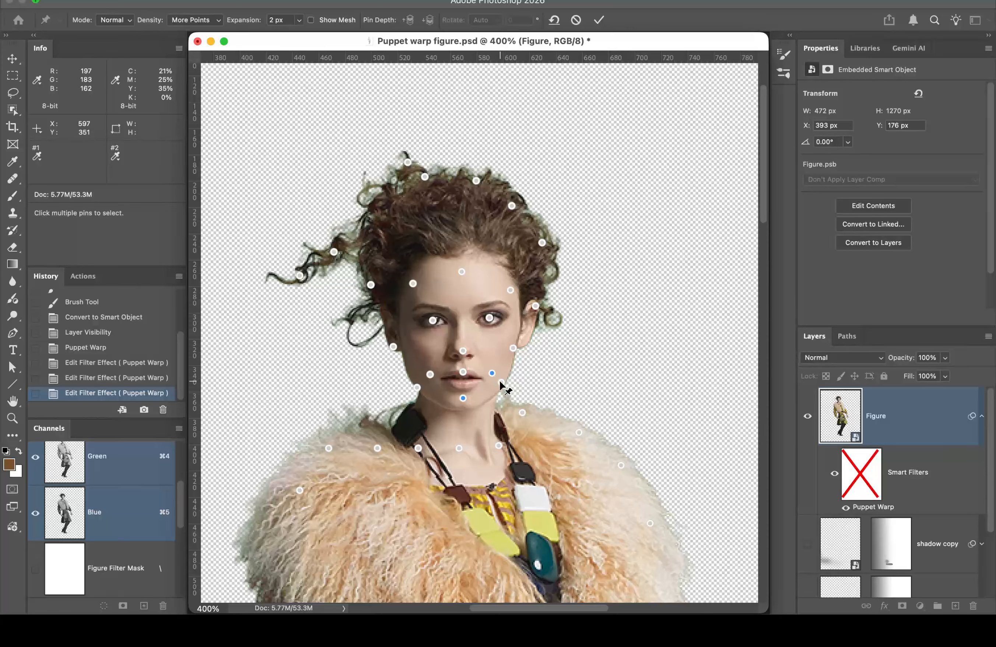
pyautogui.keyDown('shift'); pyautogui.click(513, 348); pyautogui.keyUp('shift')
pyautogui.keyDown('shift'); pyautogui.click(535, 306); pyautogui.keyUp('shift')
pyautogui.keyDown('shift'); pyautogui.click(490, 318); pyautogui.keyUp('shift')
pyautogui.keyDown('shift'); pyautogui.click(510, 290); pyautogui.keyUp('shift')
pyautogui.keyDown('shift'); pyautogui.click(542, 243); pyautogui.keyUp('shift')
pyautogui.keyDown('shift'); pyautogui.click(511, 206); pyautogui.keyUp('shift')
pyautogui.keyDown('shift'); pyautogui.click(475, 180); pyautogui.keyUp('shift')
pyautogui.keyDown('shift'); pyautogui.click(425, 177); pyautogui.keyUp('shift')
pyautogui.keyDown('shift'); pyautogui.click(408, 163); pyautogui.keyUp('shift')
pyautogui.keyDown('shift'); pyautogui.click(334, 252); pyautogui.keyUp('shift')
pyautogui.keyDown('shift'); pyautogui.click(300, 276); pyautogui.keyUp('shift')
pyautogui.keyDown('shift'); pyautogui.click(371, 284); pyautogui.keyUp('shift')
pyautogui.keyDown('shift'); pyautogui.click(414, 284); pyautogui.keyUp('shift')
pyautogui.keyDown('shift'); pyautogui.click(463, 272); pyautogui.keyUp('shift')
pyautogui.keyDown('shift'); pyautogui.click(393, 347); pyautogui.keyUp('shift')
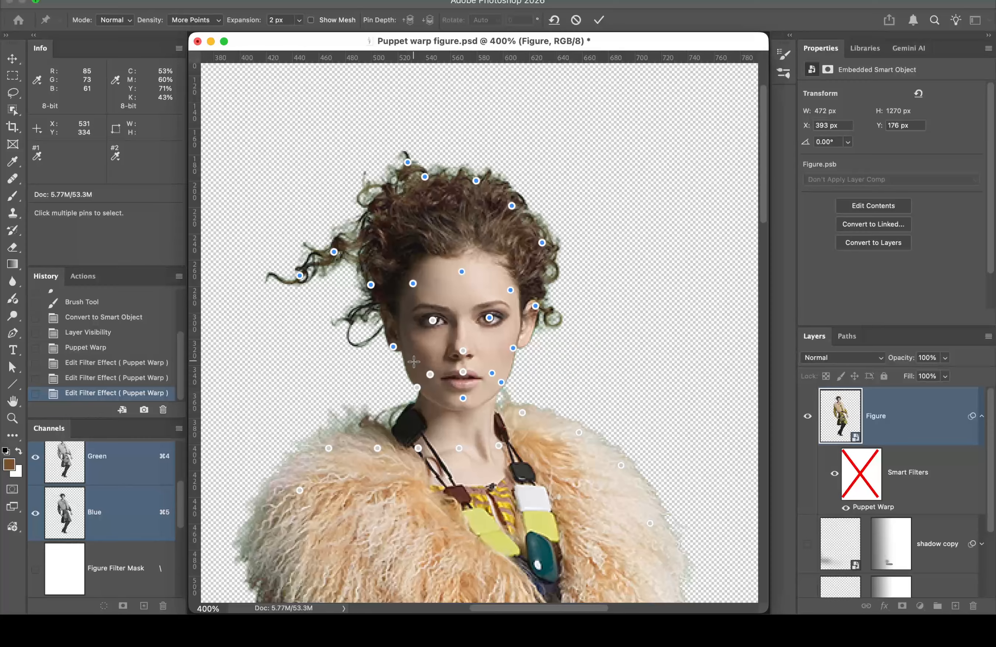
pyautogui.keyDown('shift'); pyautogui.click(429, 374); pyautogui.keyUp('shift')
pyautogui.keyDown('shift'); pyautogui.click(463, 372); pyautogui.keyUp('shift')
pyautogui.keyDown('shift'); pyautogui.click(463, 350); pyautogui.keyUp('shift')
pyautogui.keyDown('shift'); pyautogui.click(433, 321); pyautogui.keyUp('shift')
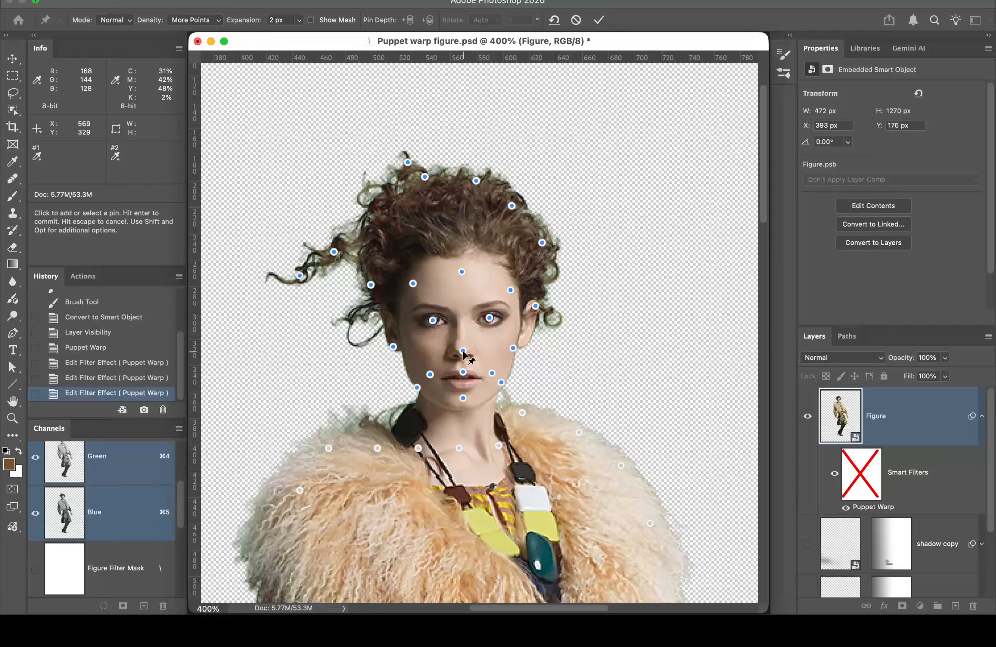
pyautogui.moveTo(463, 351); pyautogui.dragTo(463, 342)
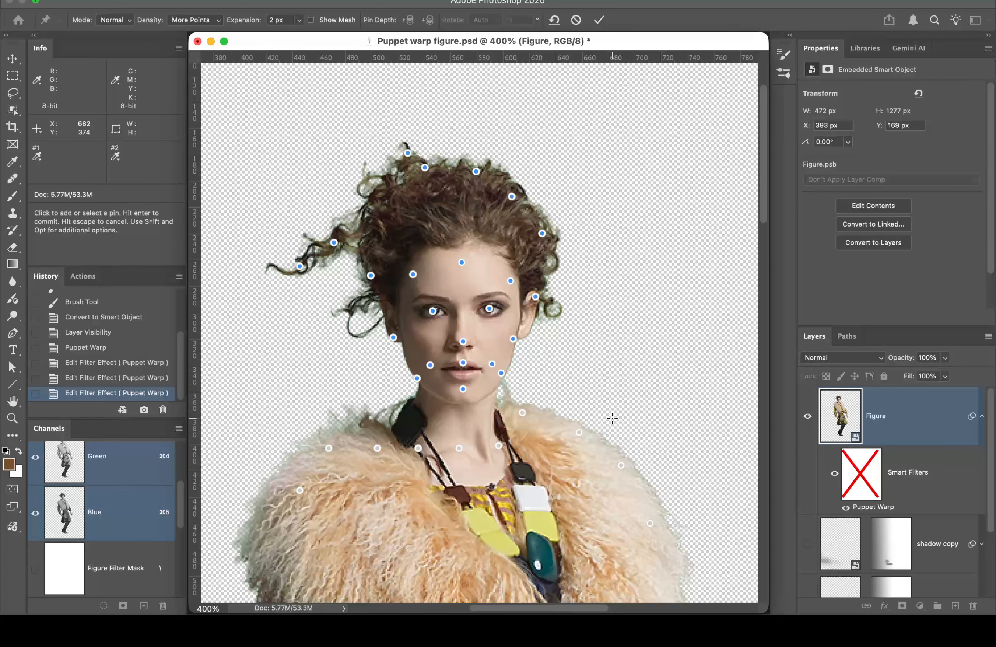
# Step: Commit the Puppet Warp edit that raises the head
pyautogui.scroll(-3, 612, 416)
pyautogui.scroll(-3, 612, 417)
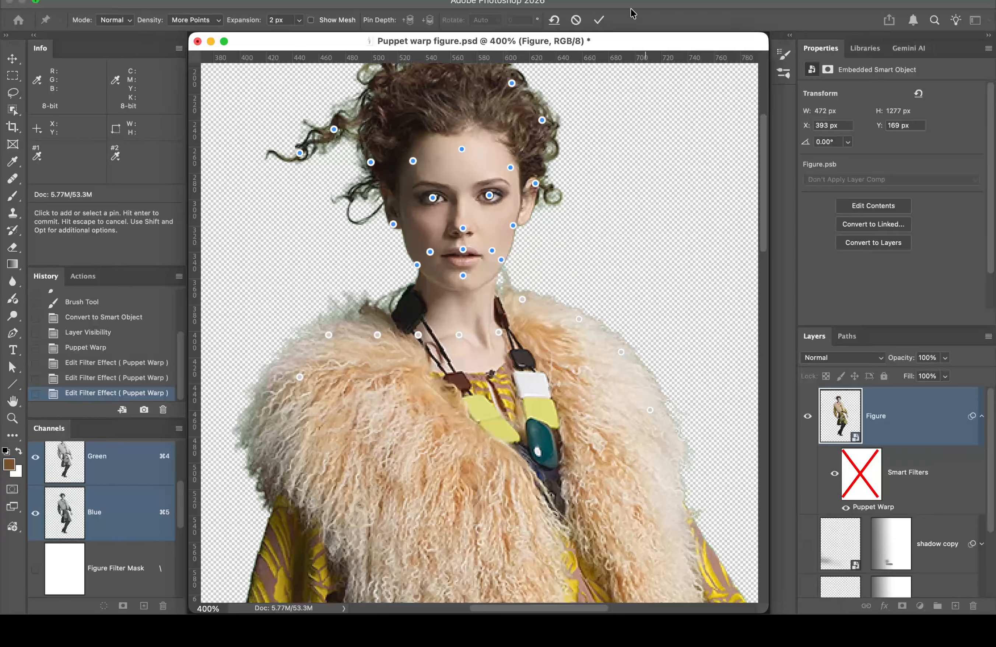
pyautogui.click(601, 22)
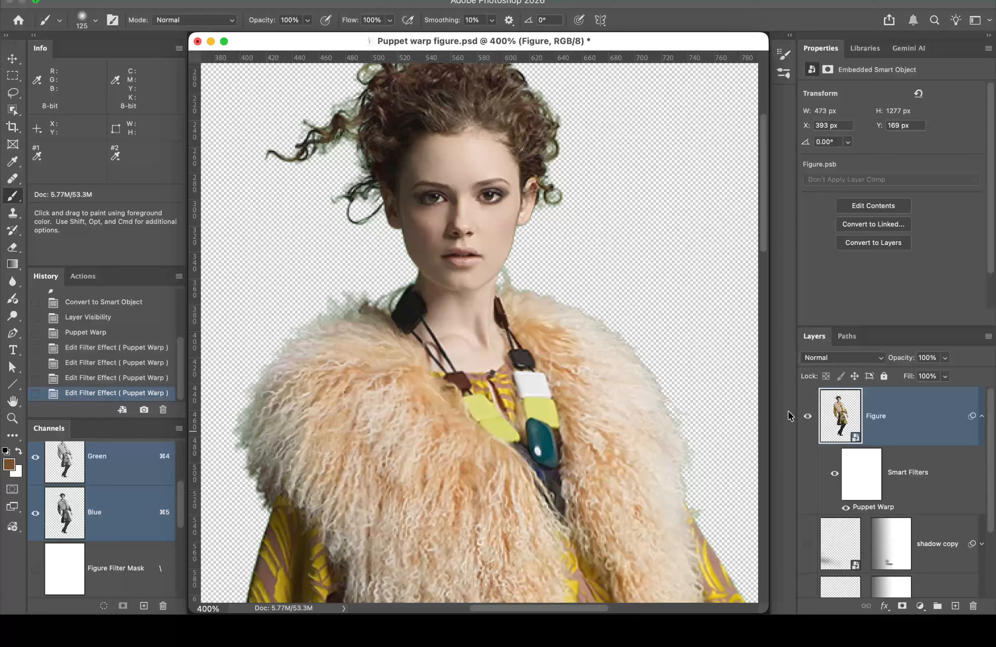
# Step: Compare the figure before and after the head lift by repeatedly undoing and redoing the last warp edit
pyautogui.press('super+z')
pyautogui.press('super+shift+z')
pyautogui.press('super+z')
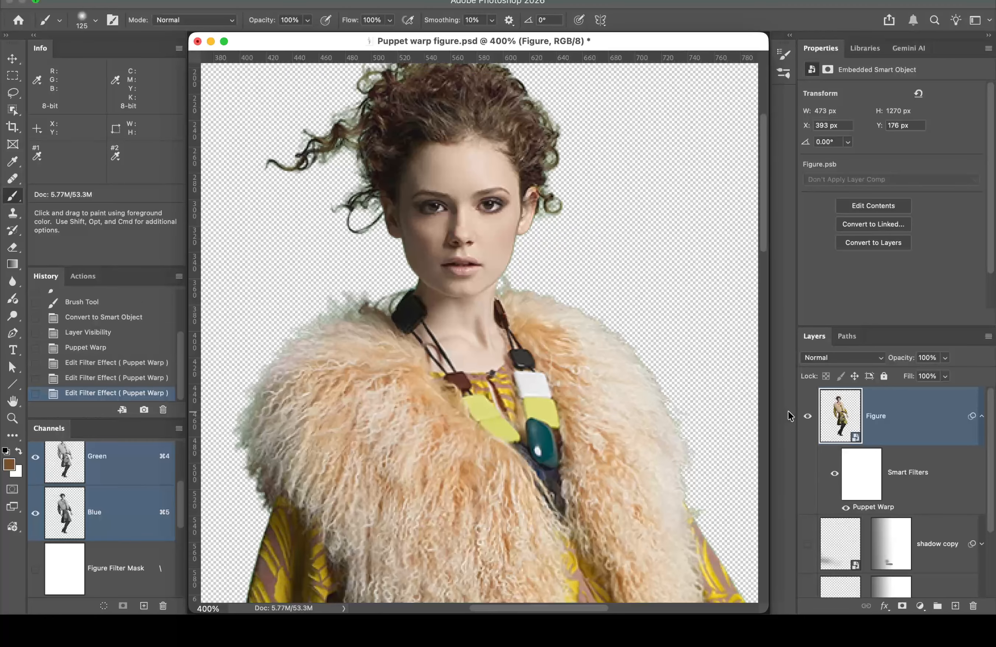
pyautogui.press('super+shift+z')
pyautogui.press('super+z')
pyautogui.press('super+shift+z')
pyautogui.press('super+z')
pyautogui.press('super+shift+z')
pyautogui.press('super+z')
pyautogui.press('super+shift+z')
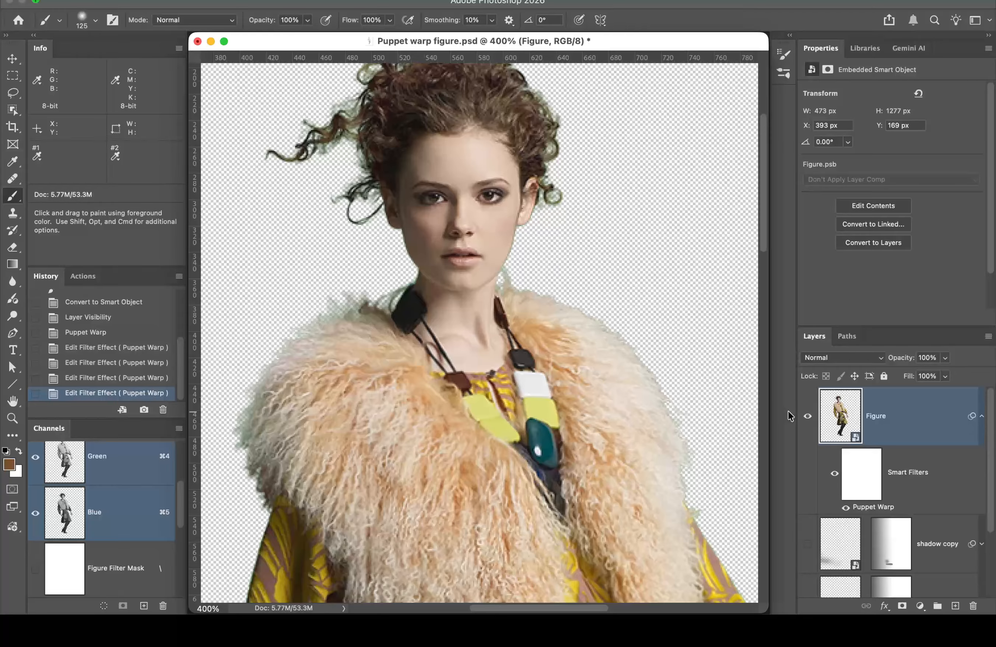
pyautogui.press('super+z')
pyautogui.press('super+shift+z')
# Step: Reopen the Figure layer's Puppet Warp smart filter for editing
pyautogui.scroll(-10, 589, 403)
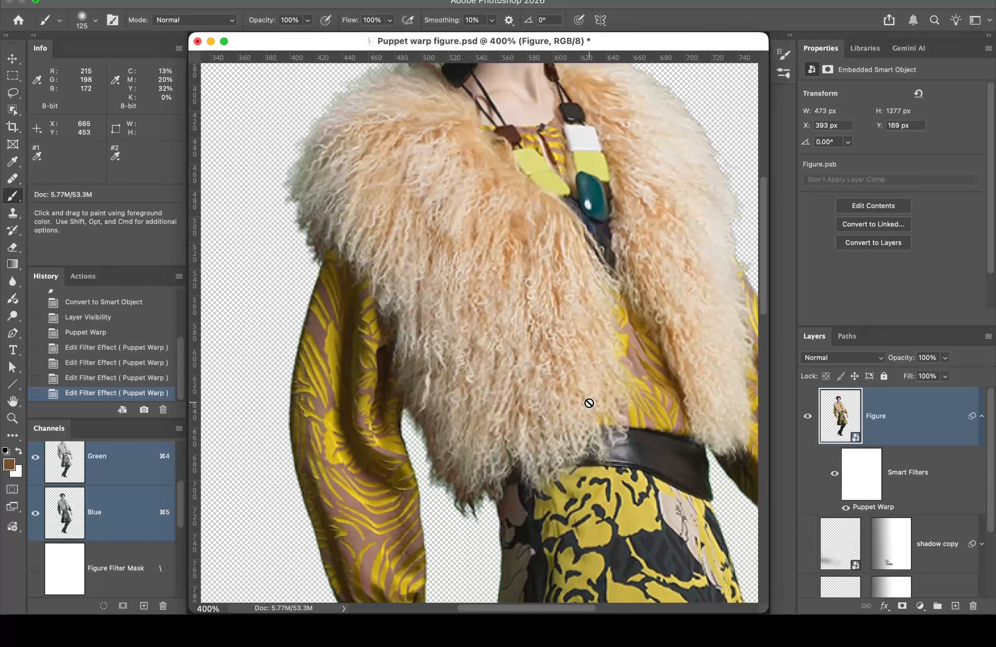
pyautogui.scroll(-6, 589, 403)
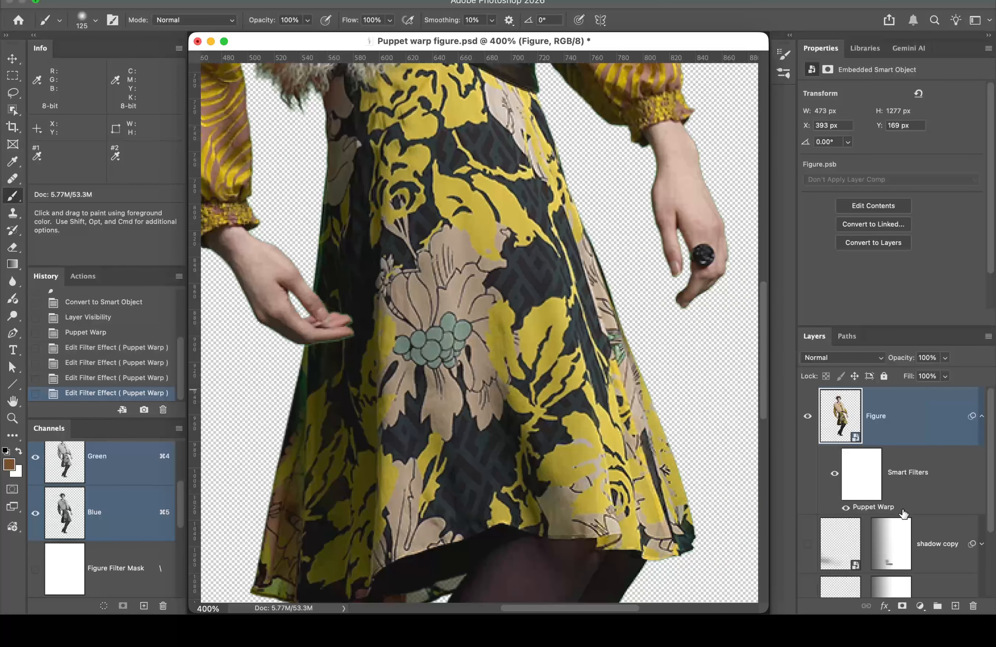
pyautogui.doubleClick(865, 507)
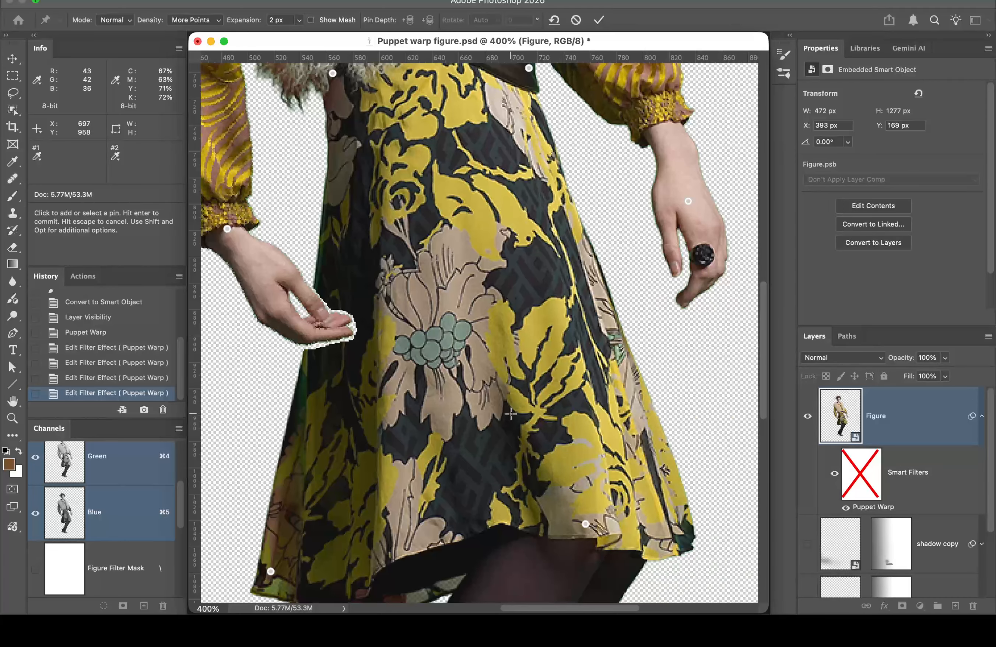
# Step: Add a warp pin at the middle of the skirt hem, between the two existing hem pins
pyautogui.scroll(-3, 512, 414)
pyautogui.hscroll(-2, 513, 415)
pyautogui.scroll(-6, 512, 415)
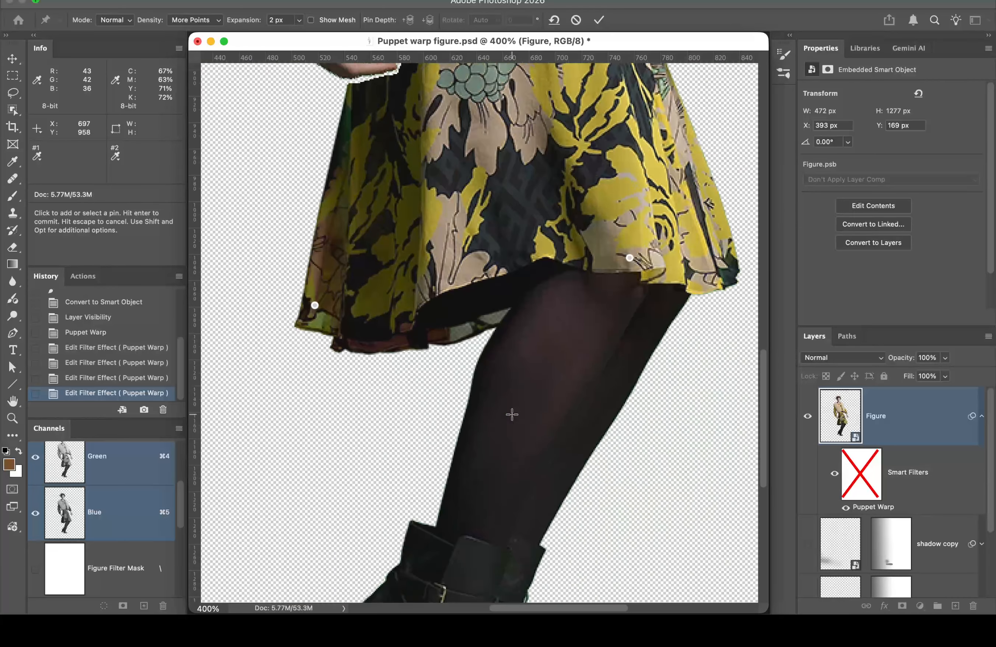
pyautogui.scroll(5, 512, 414)
pyautogui.scroll(7, 512, 415)
pyautogui.hscroll(-1, 504, 399)
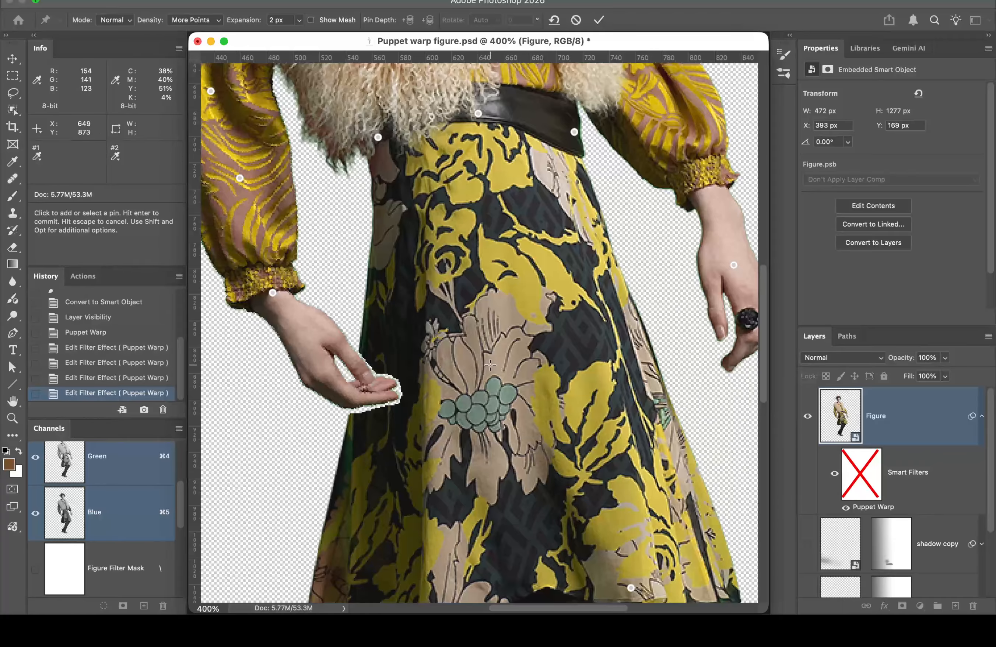
pyautogui.scroll(3, 490, 365)
pyautogui.scroll(1, 490, 364)
pyautogui.hscroll(1, 490, 364)
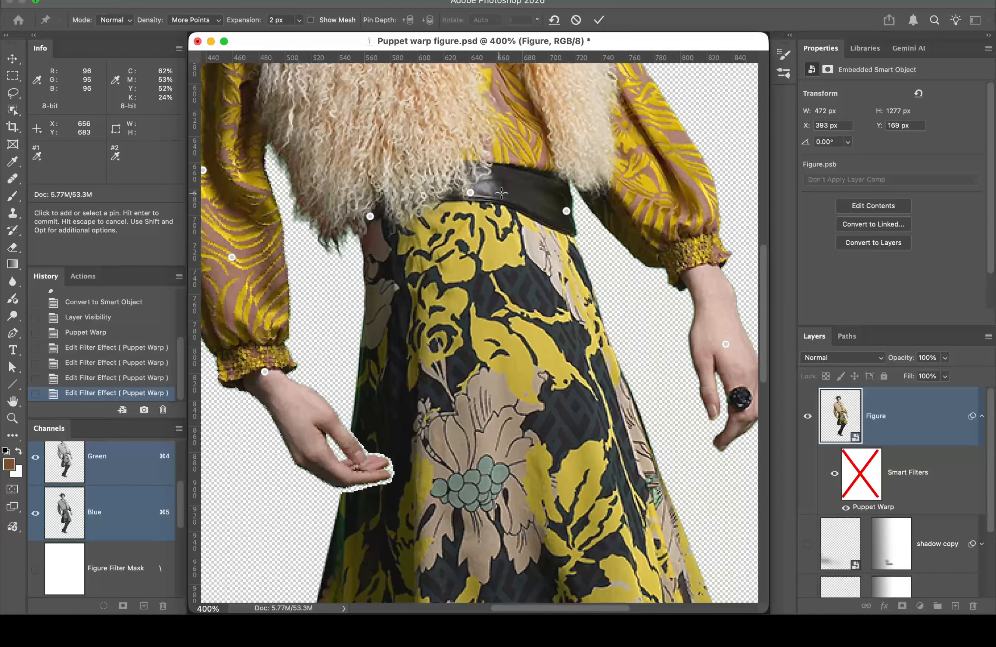
pyautogui.scroll(-10, 526, 329)
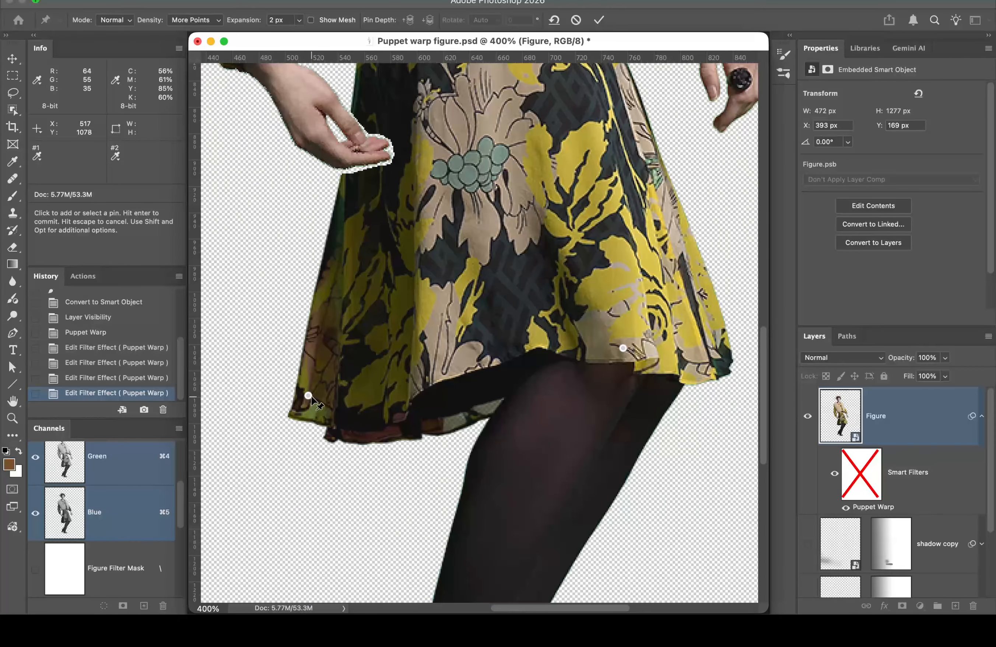
pyautogui.keyDown('alt'); pyautogui.click(455, 378); pyautogui.keyUp('alt')
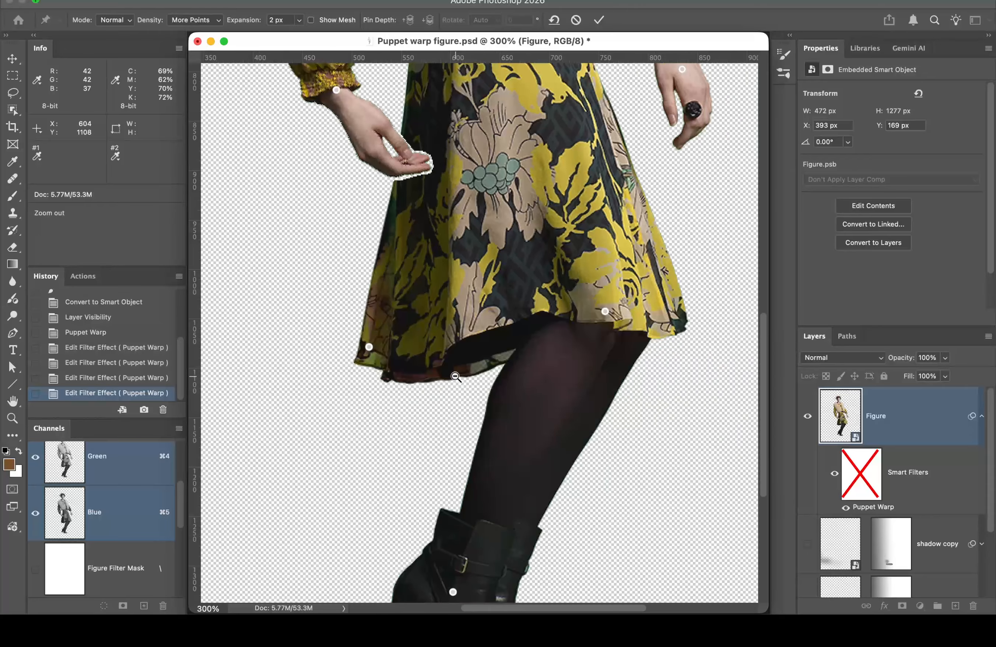
pyautogui.keyDown('alt'); pyautogui.click(506, 338); pyautogui.keyUp('alt')
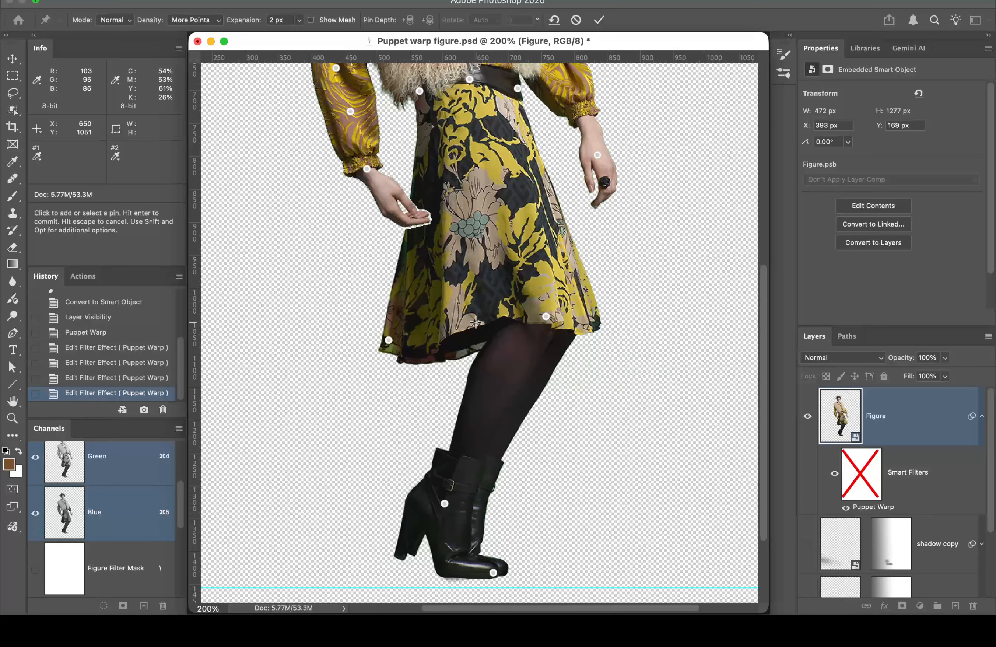
pyautogui.click(476, 322)
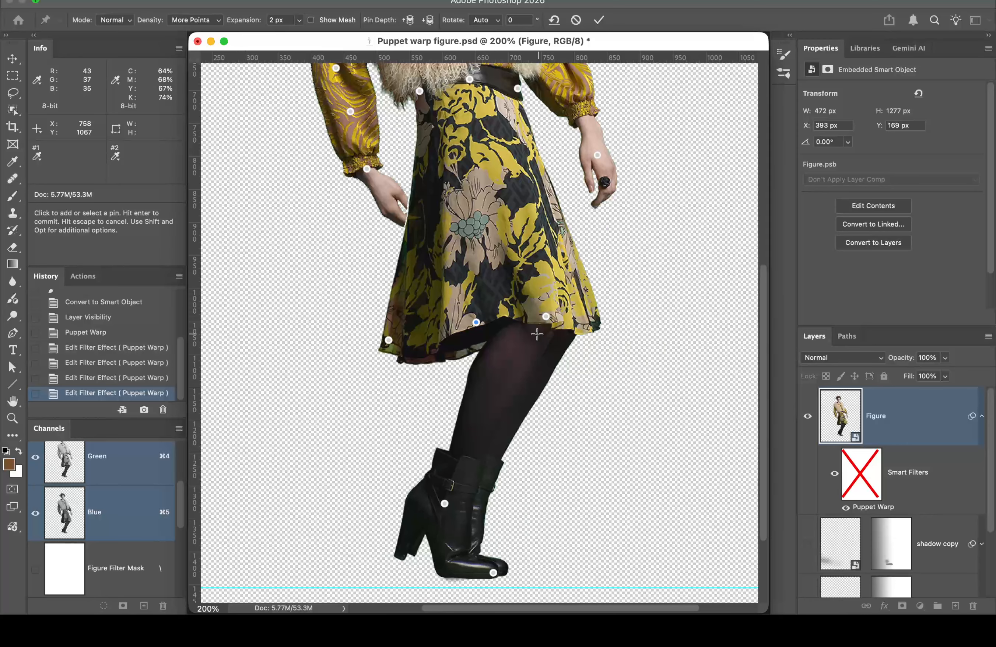
pyautogui.scroll(1, 536, 334)
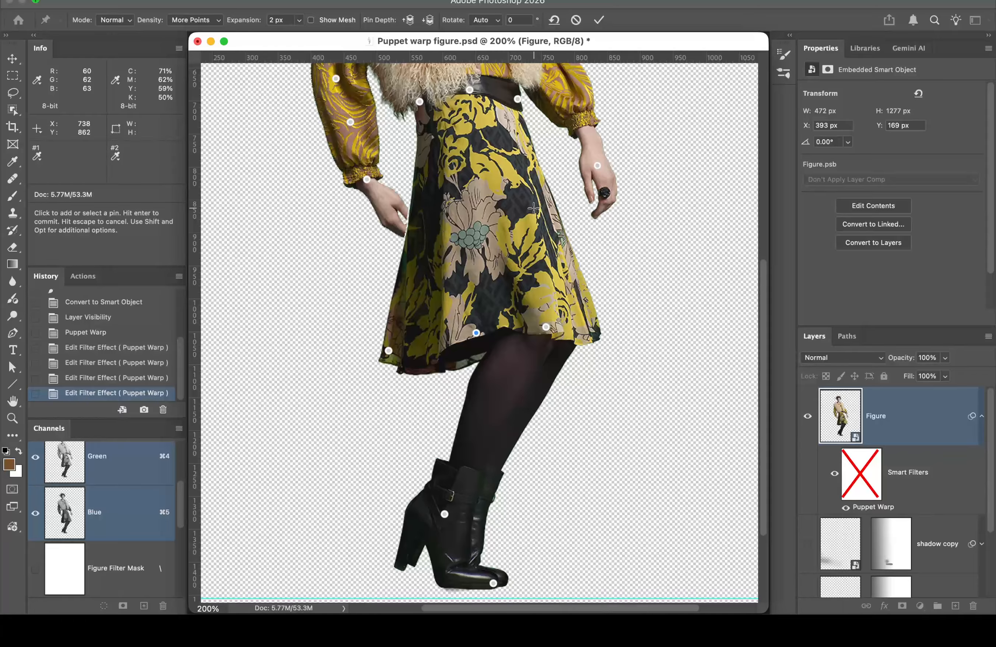
# Step: Select the three existing hem pins, and add a fourth warp pin at the skirt hem's right-hand corner
pyautogui.click(389, 352)
pyautogui.press('shift')
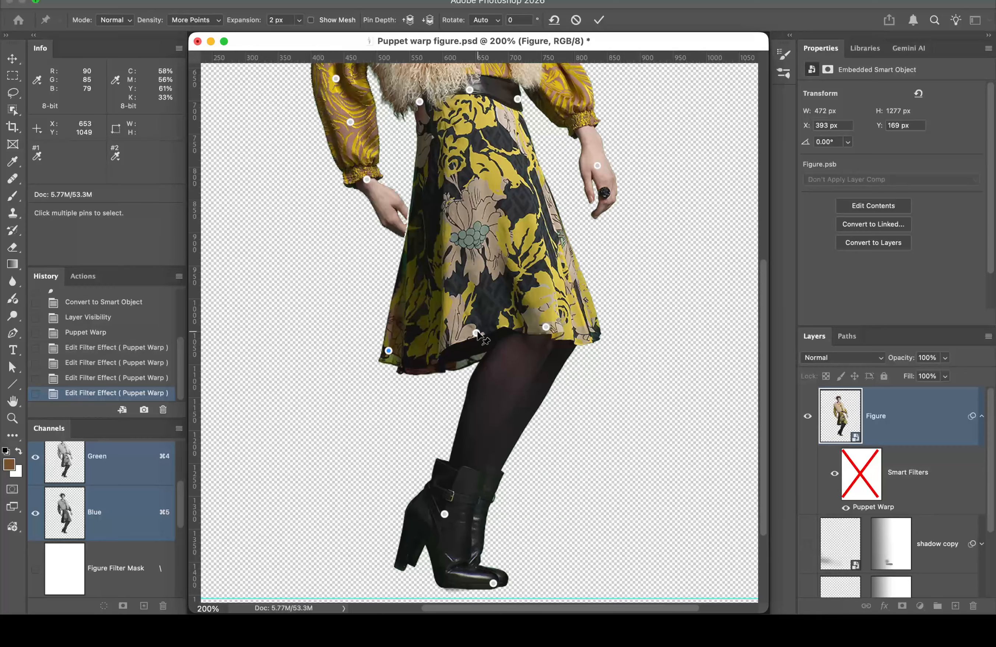
pyautogui.keyDown('shift'); pyautogui.click(477, 333); pyautogui.keyUp('shift')
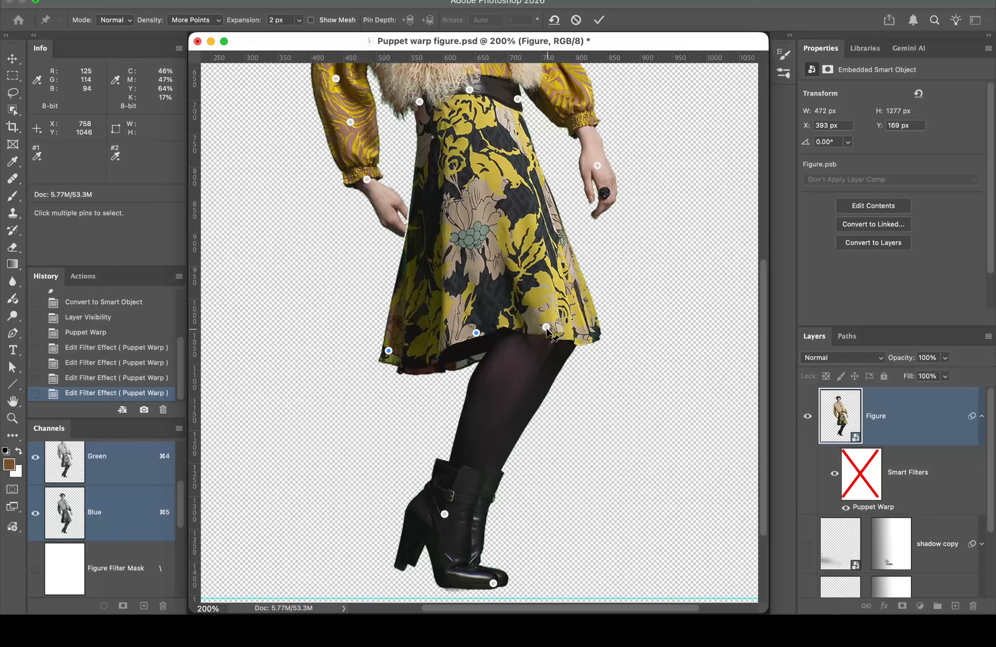
pyautogui.keyDown('shift'); pyautogui.click(546, 328); pyautogui.keyUp('shift')
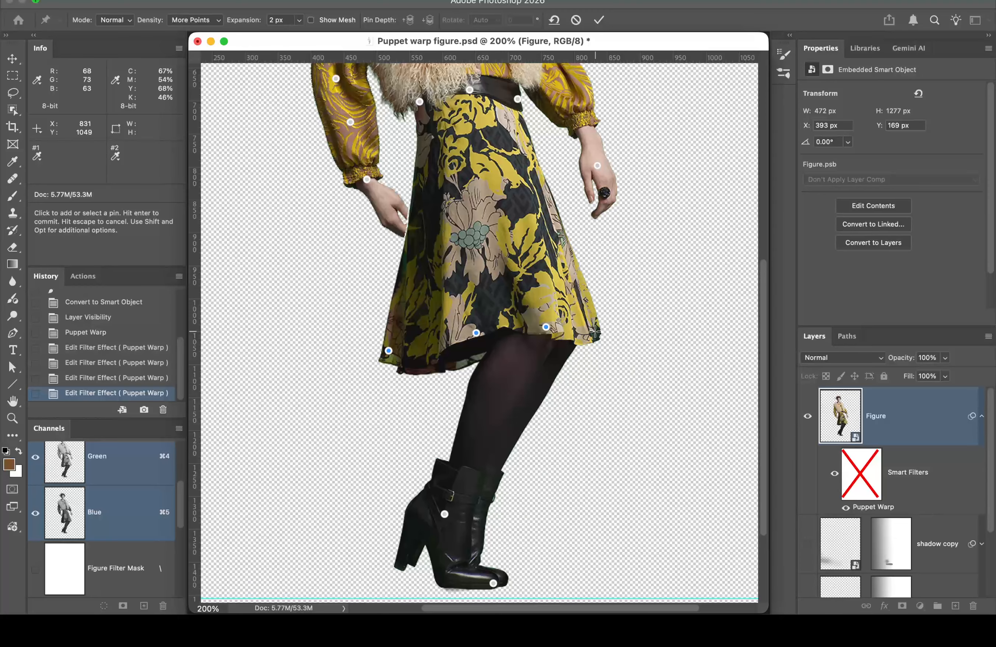
pyautogui.click(595, 332)
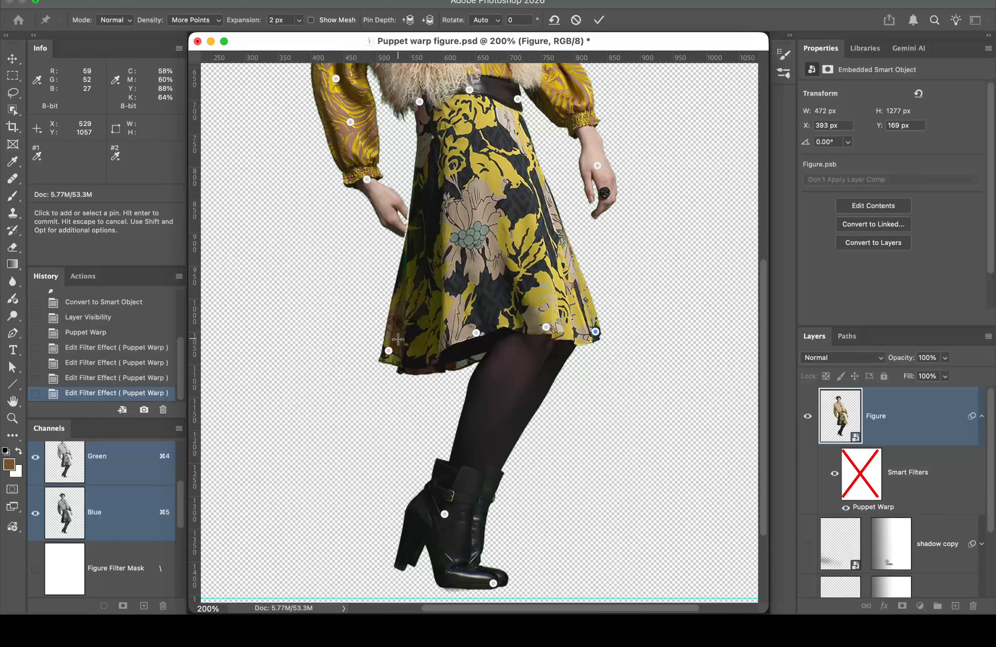
# Step: Select all four hem pins together, try moving them down about 24 px, and undo that move
pyautogui.keyDown('shift'); pyautogui.click(388, 350); pyautogui.keyUp('shift')
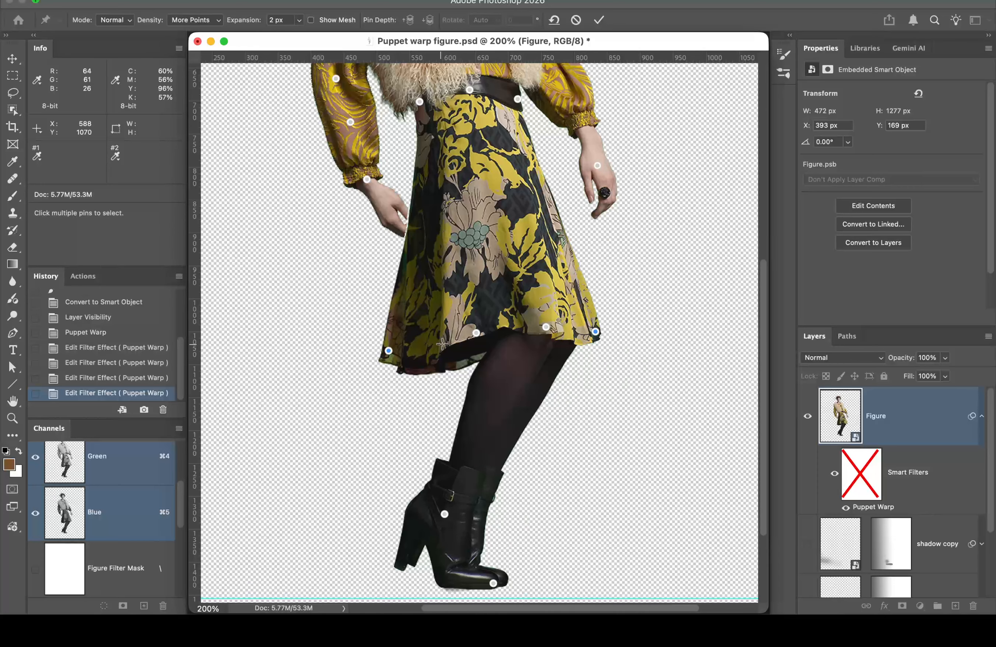
pyautogui.keyDown('shift'); pyautogui.click(477, 333); pyautogui.keyUp('shift')
pyautogui.keyDown('shift'); pyautogui.click(546, 327); pyautogui.keyUp('shift')
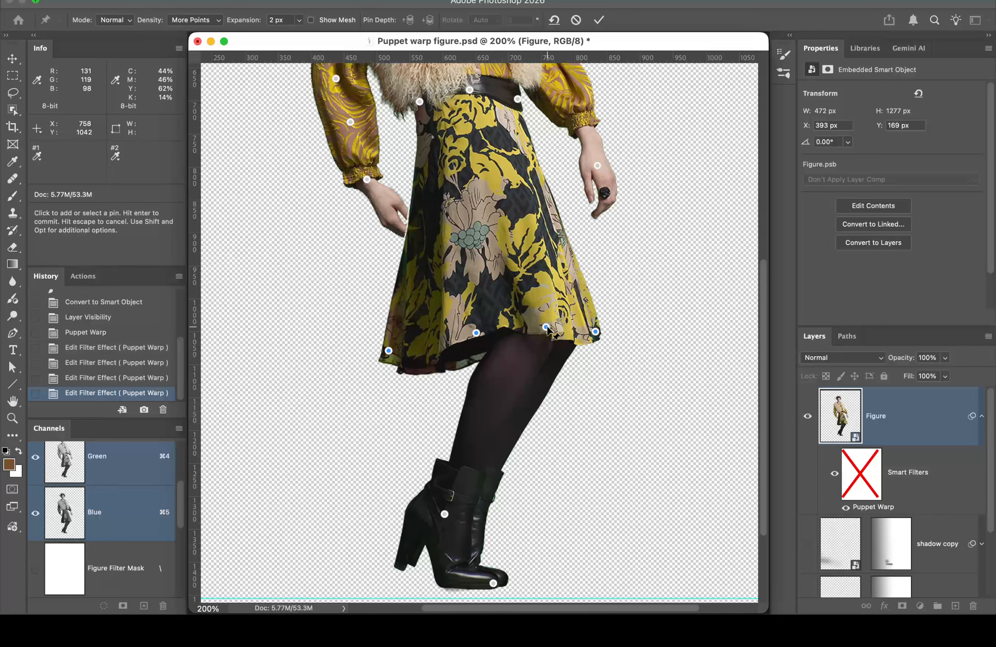
pyautogui.moveTo(547, 328); pyautogui.dragTo(550, 343)
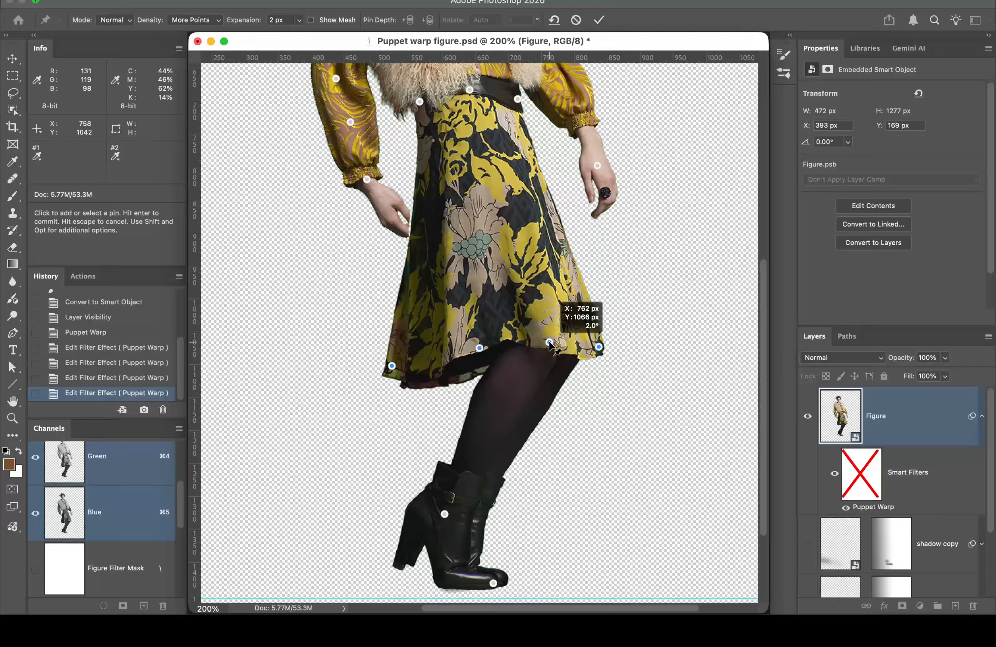
pyautogui.press('super+z')
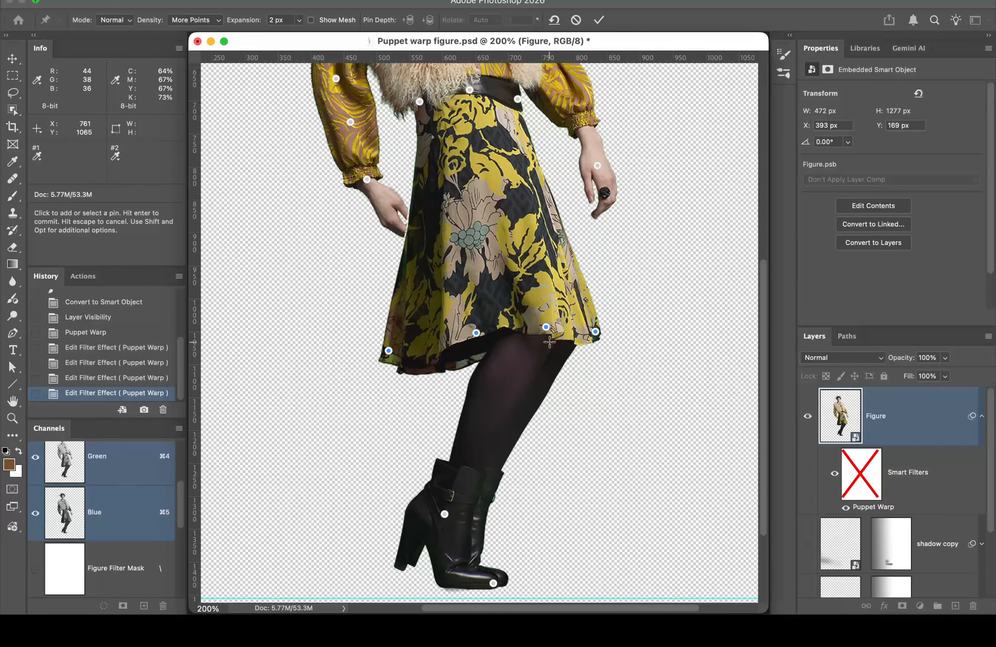
# Step: Add both boot pins to the hem pin selection and move all six down about 12 px to lengthen the skirt
pyautogui.keyDown('shift'); pyautogui.click(444, 514); pyautogui.keyUp('shift')
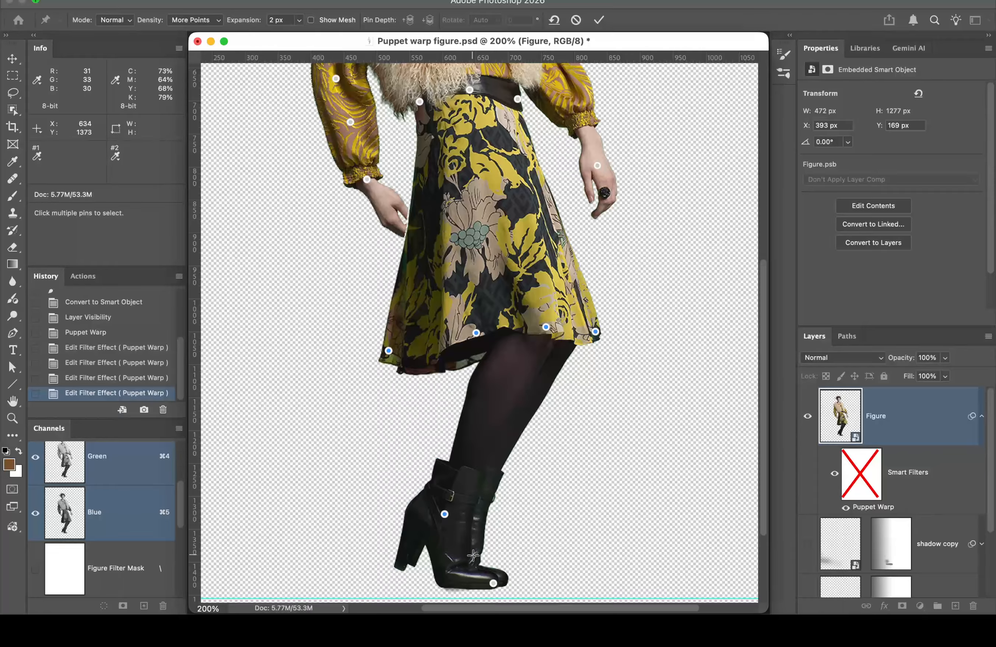
pyautogui.keyDown('shift'); pyautogui.click(493, 583); pyautogui.keyUp('shift')
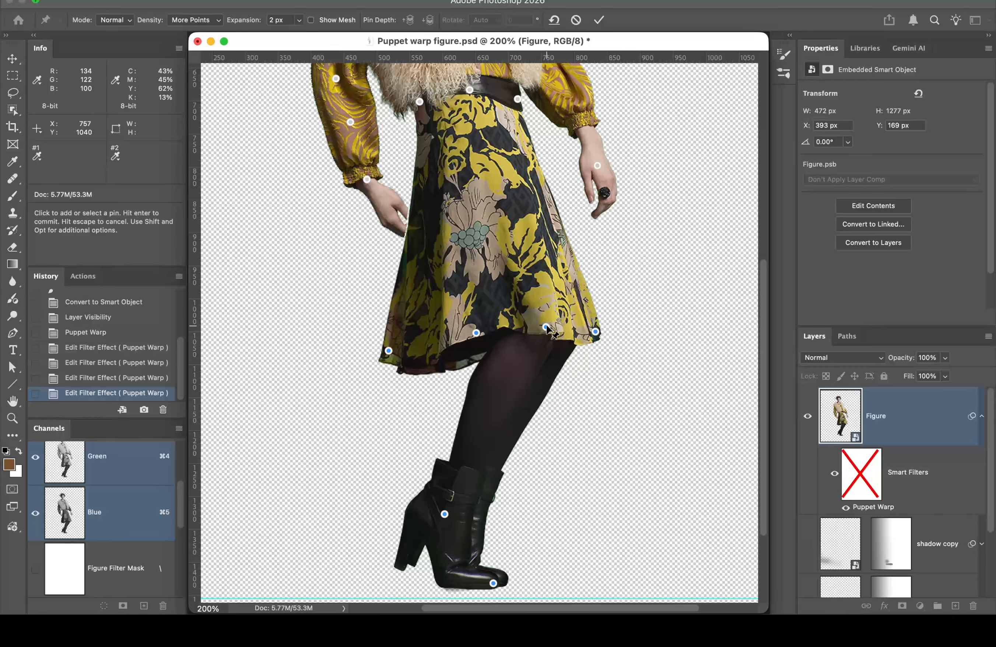
pyautogui.moveTo(546, 327); pyautogui.dragTo(548, 336)
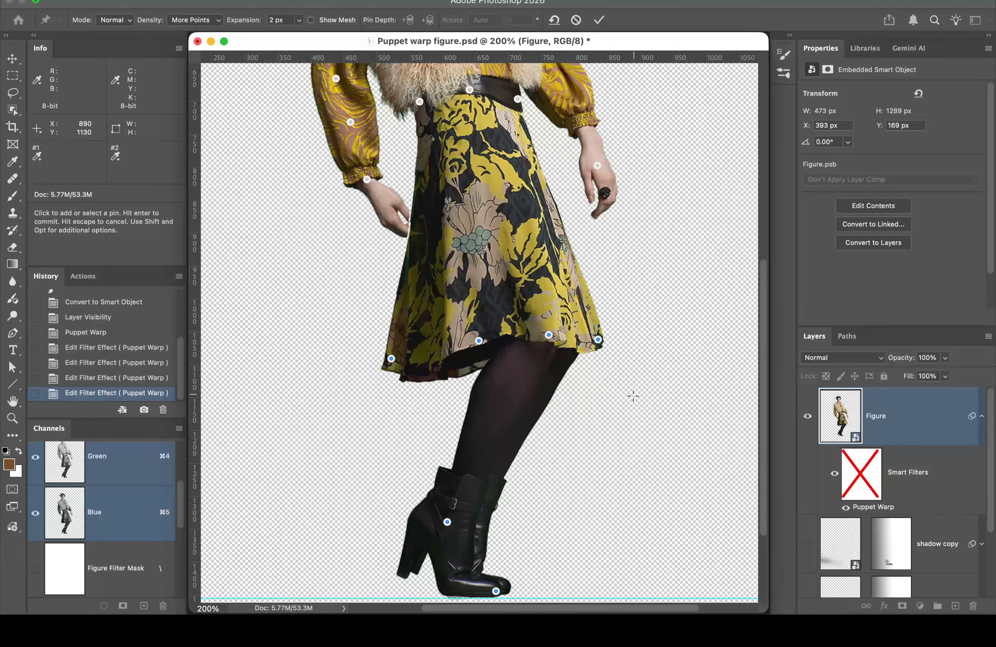
# Step: Select only the two boot pins, move them down about 16 px to lengthen the legs, and commit the warp
pyautogui.scroll(-5, 632, 399)
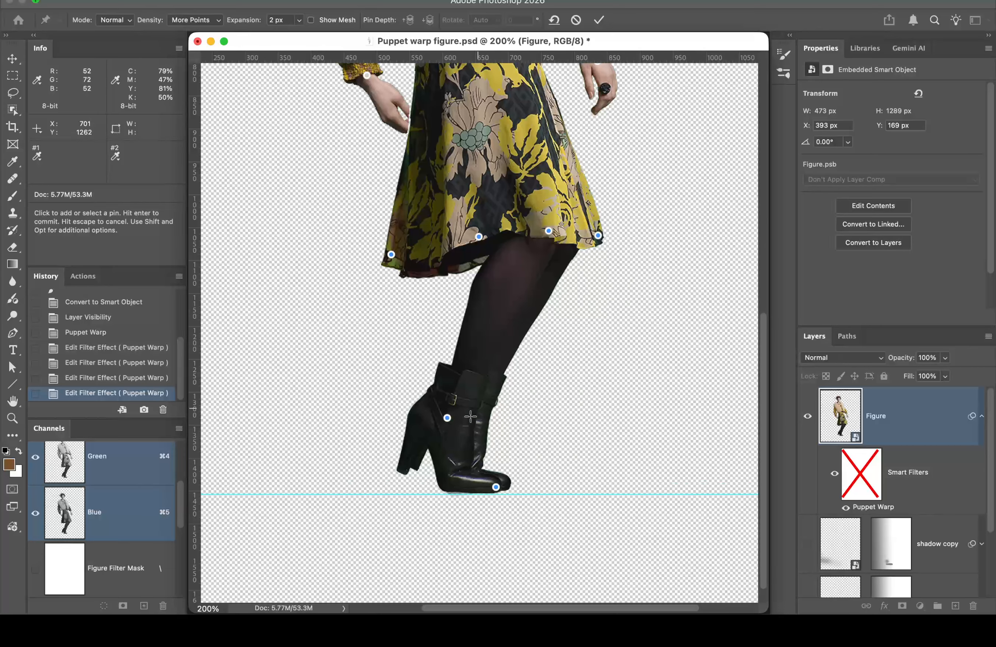
pyautogui.click(447, 418)
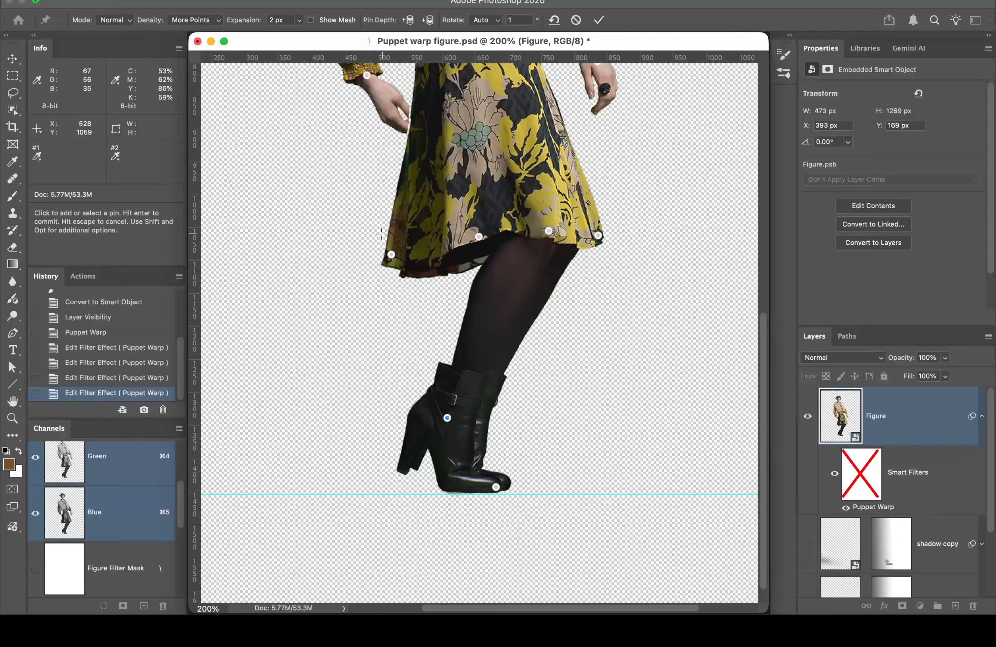
pyautogui.press('shift')
pyautogui.keyDown('shift'); pyautogui.click(495, 486); pyautogui.keyUp('shift')
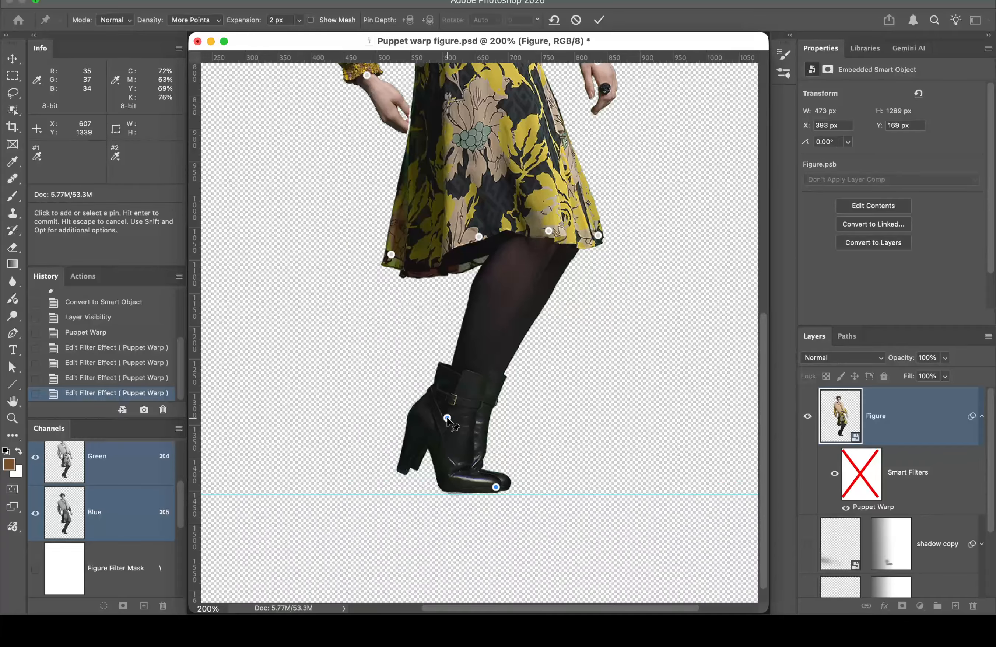
pyautogui.moveTo(448, 418); pyautogui.dragTo(445, 429)
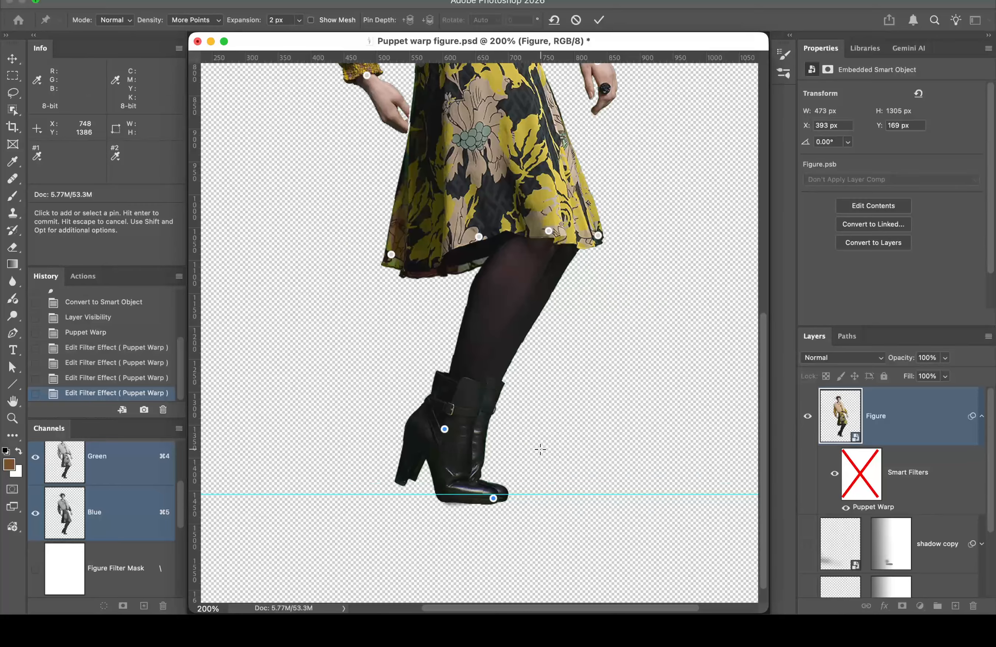
pyautogui.click(599, 20)
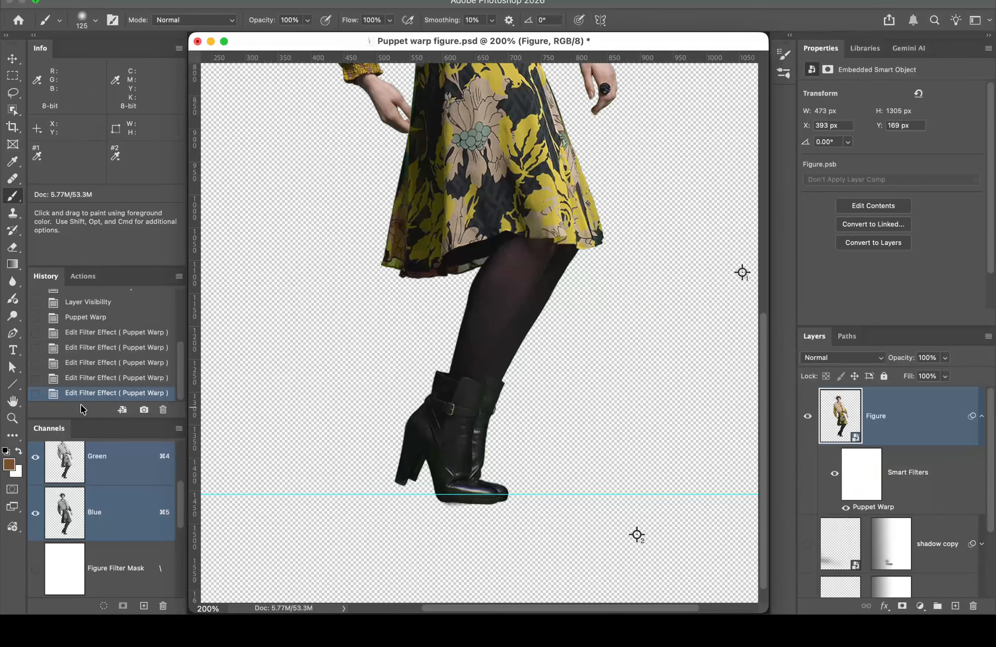
# Step: Compare the original and warped figure at full view by repeatedly inverting the Puppet Warp filter mask
pyautogui.click(13, 401)
pyautogui.doubleClick(13, 401)
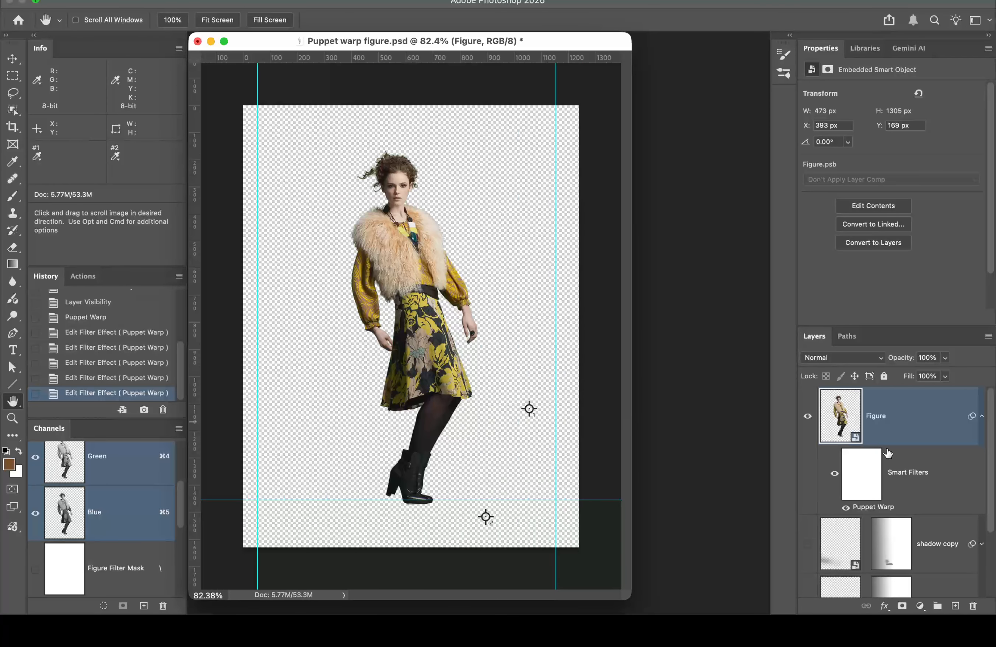
pyautogui.click(874, 465)
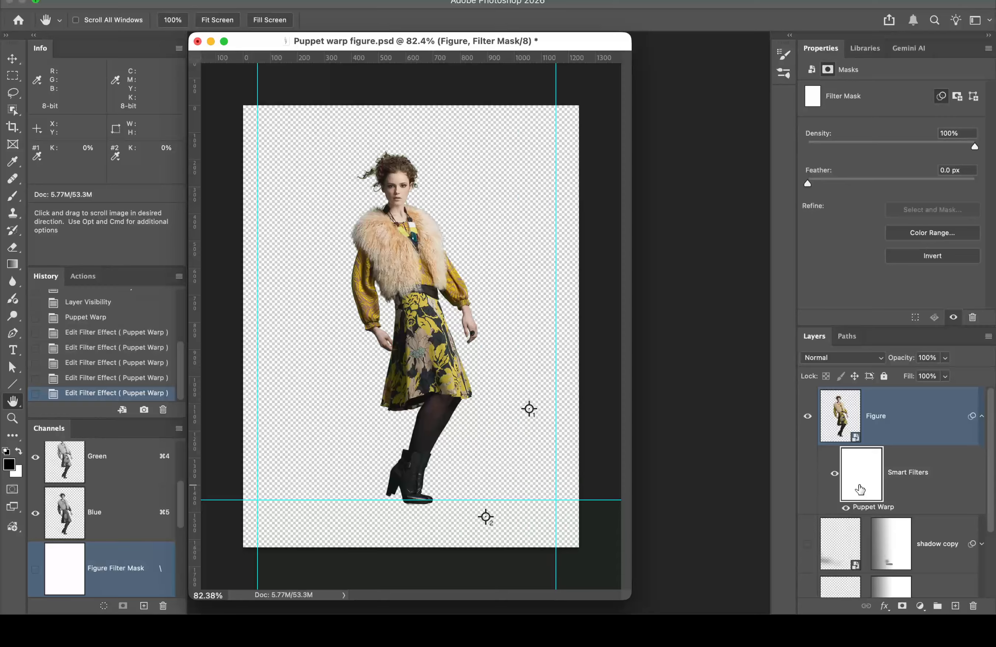
pyautogui.press('super+i')
pyautogui.press('super+i')
pyautogui.press('super+i')
pyautogui.press('super+i')
pyautogui.press('super+i')
pyautogui.press('super+i')
pyautogui.press('super+i')
pyautogui.press('super+i')
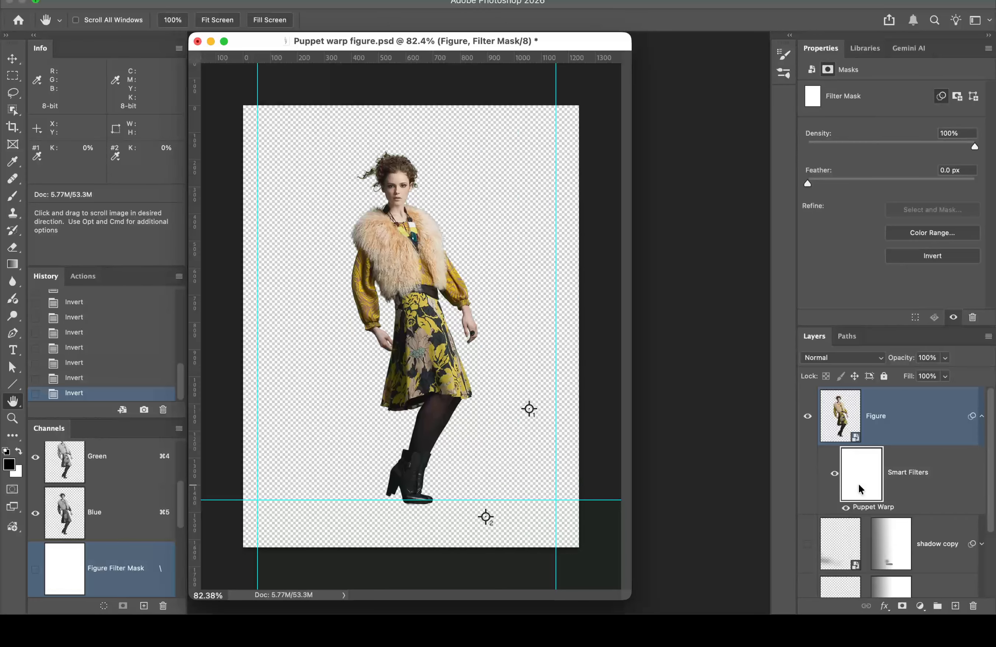
pyautogui.press('super+i')
pyautogui.press('super+i')
pyautogui.press('super+i')
pyautogui.press('super+i')
# Step: Delete the Puppet Warp smart filter from the Figure layer
pyautogui.moveTo(886, 509); pyautogui.dragTo(976, 605)
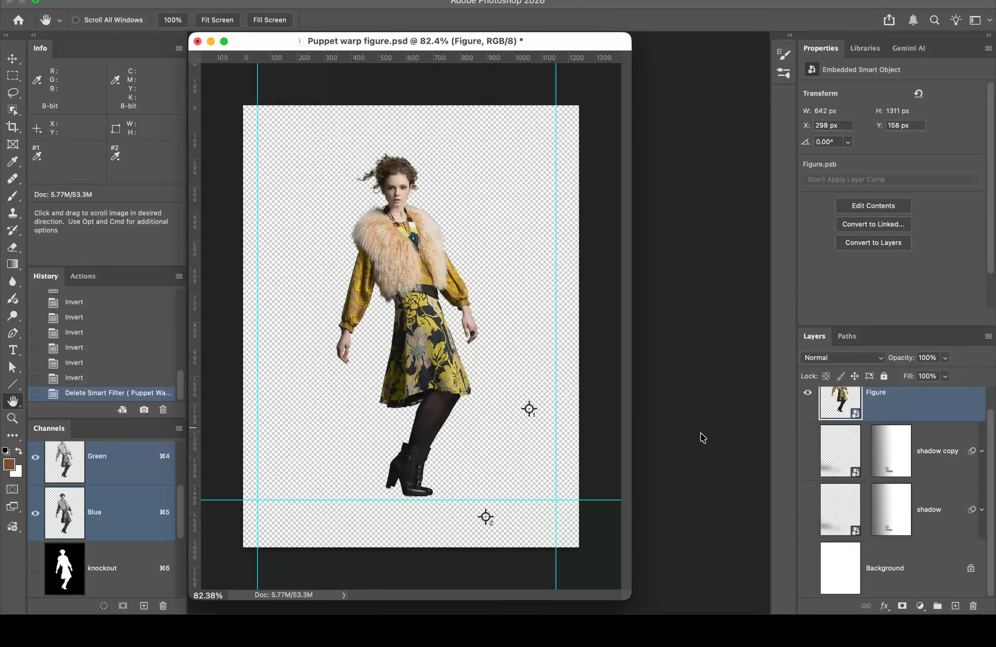
# Step: Show the white Background layer and stamp all visible layers into a new layer above Figure
pyautogui.scroll(1, 840, 466)
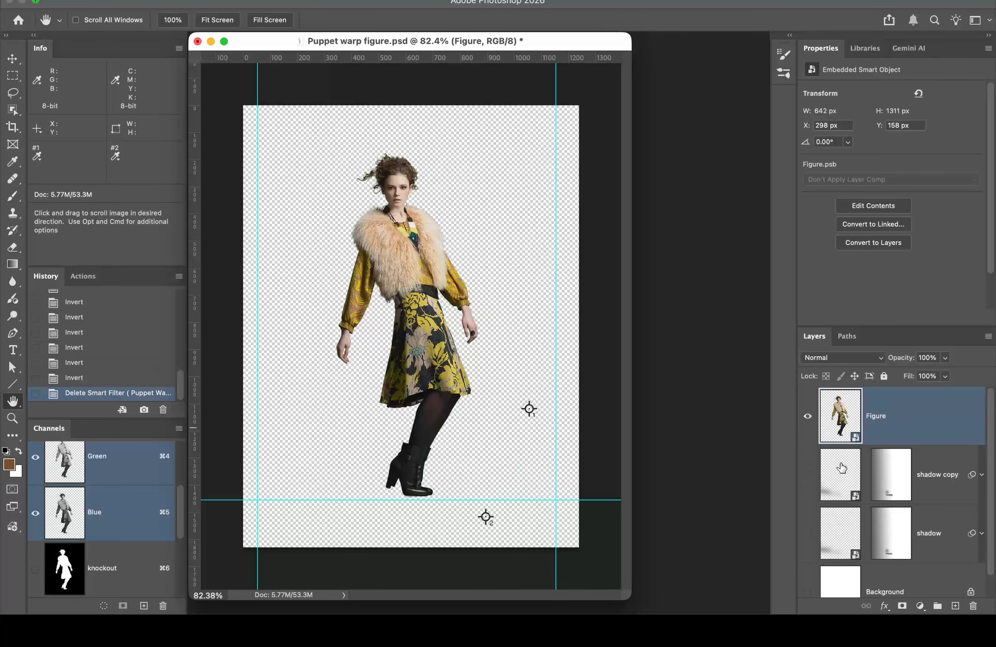
pyautogui.scroll(-1, 834, 517)
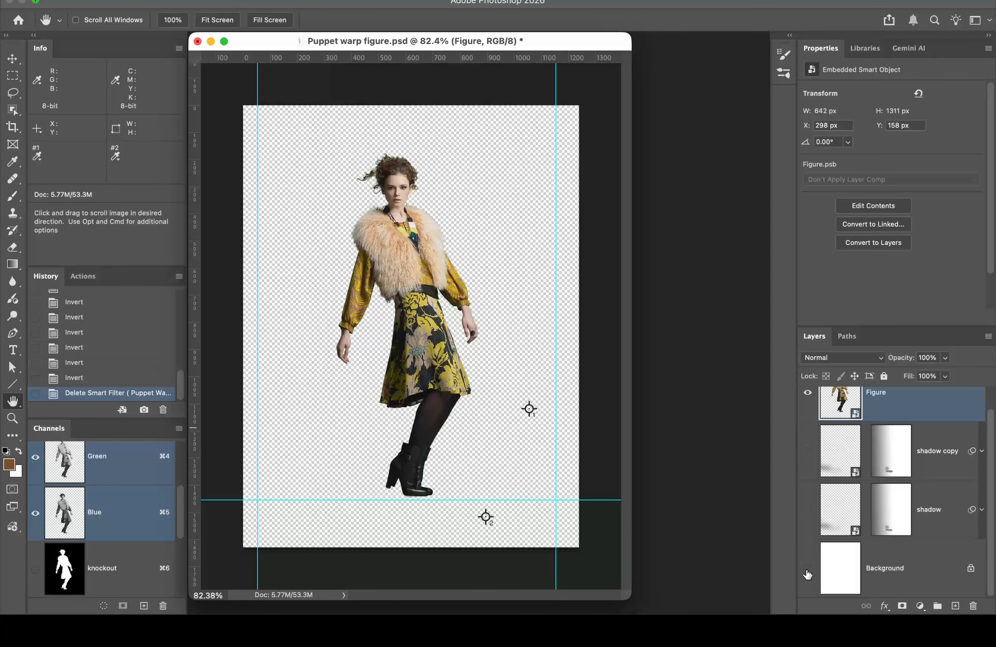
pyautogui.click(808, 569)
pyautogui.scroll(1, 865, 527)
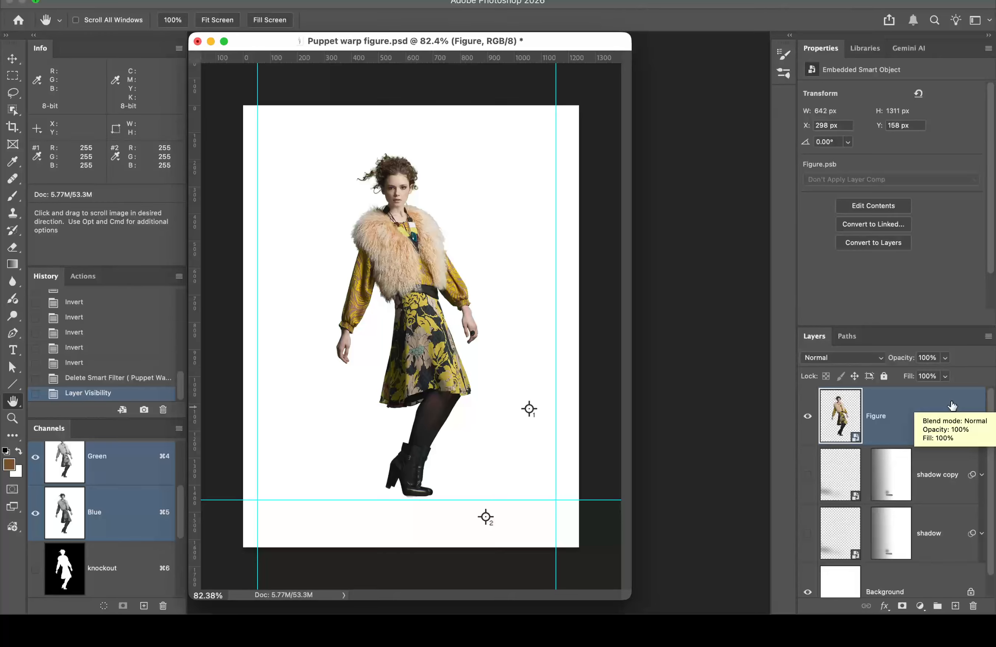
pyautogui.press('super+alt+shift+e')
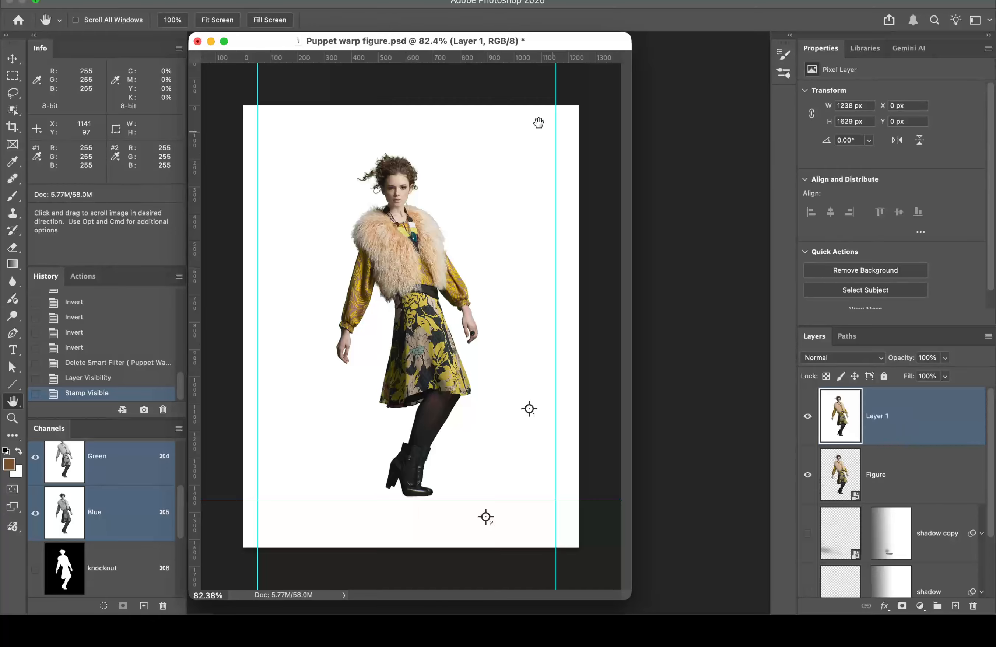
# Step: Convert the stamped layer to a smart object
pyautogui.click(223, 0)
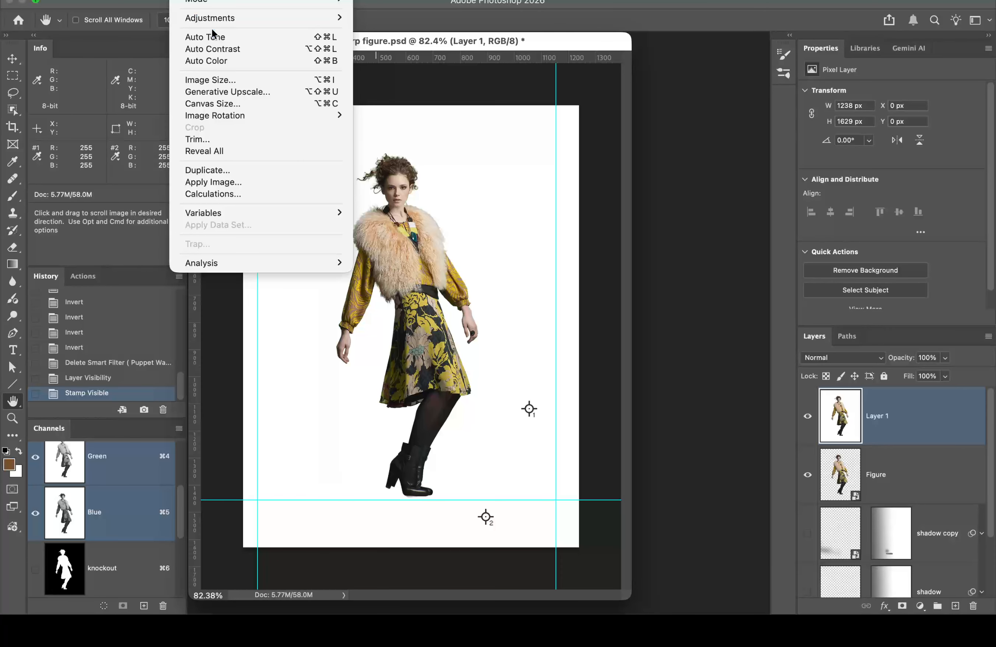
pyautogui.moveTo(223, 1)
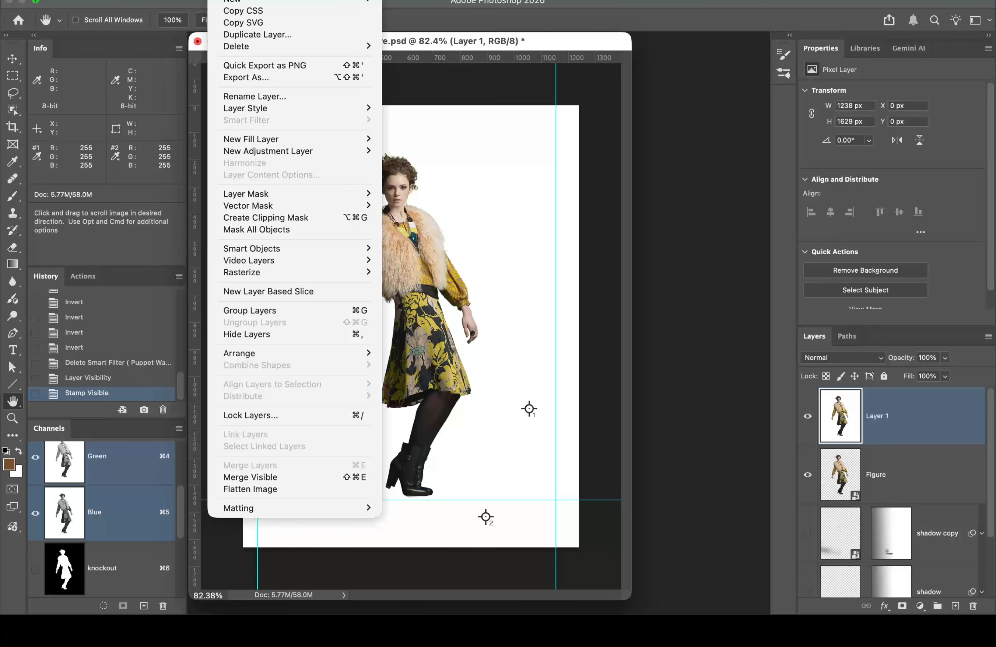
pyautogui.moveTo(277, 249)
pyautogui.click(418, 250)
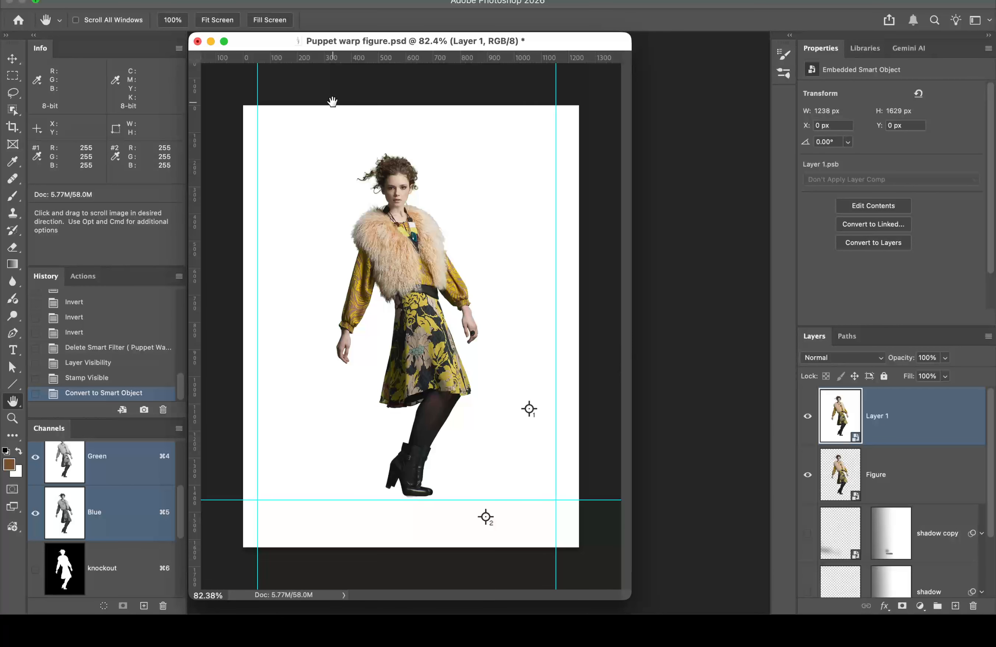
# Step: Start a Puppet Warp on the stamped layer, examine its mesh, try pins on one sleeve's cuff and elbow, and remove all pins
pyautogui.click(183, 0)
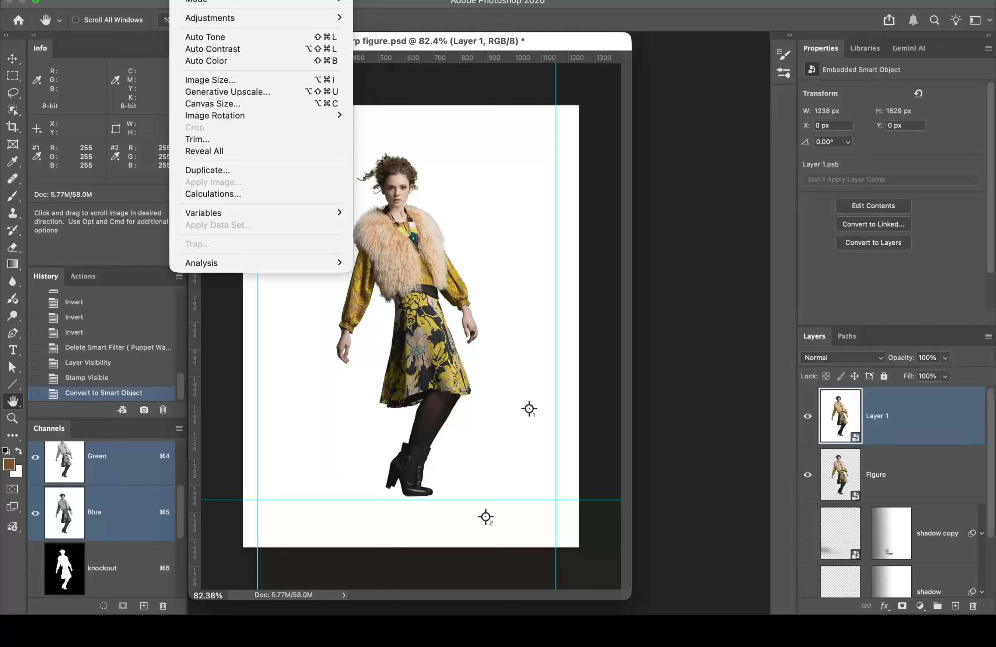
pyautogui.moveTo(152, 0)
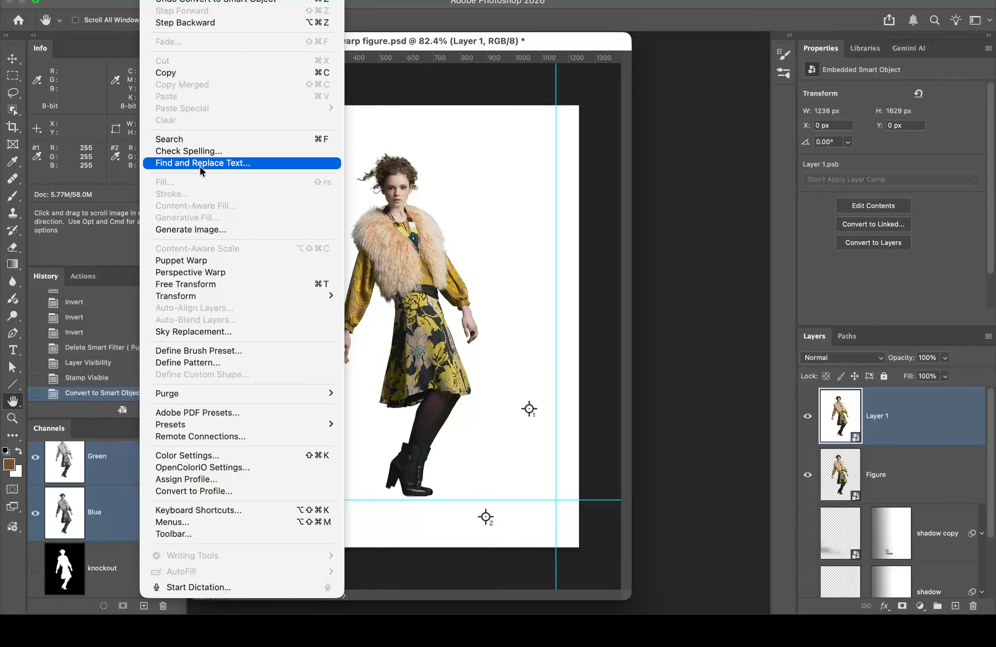
pyautogui.click(221, 263)
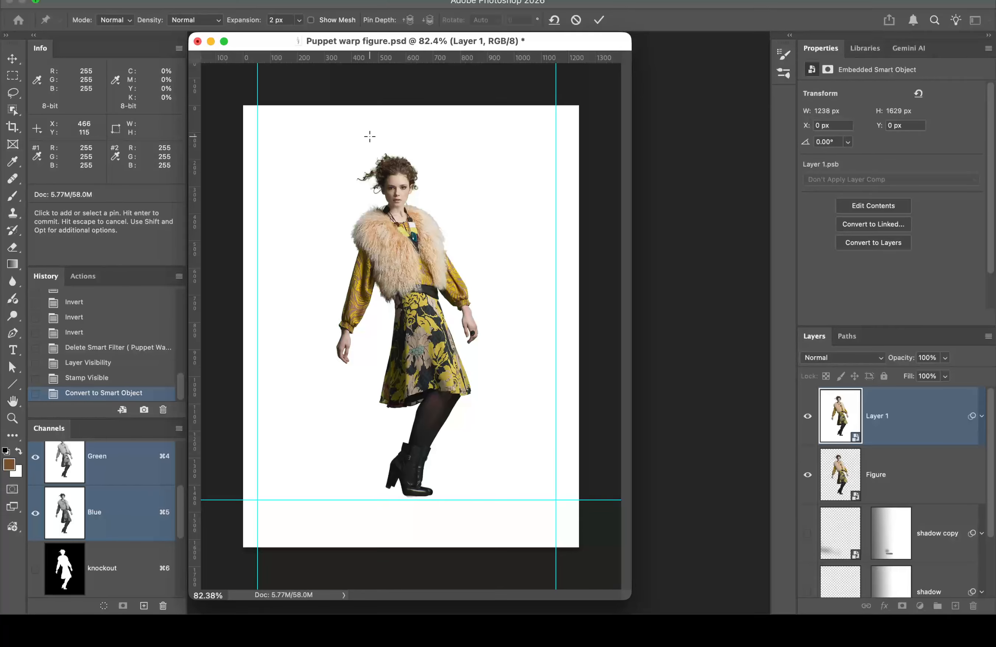
pyautogui.click(311, 20)
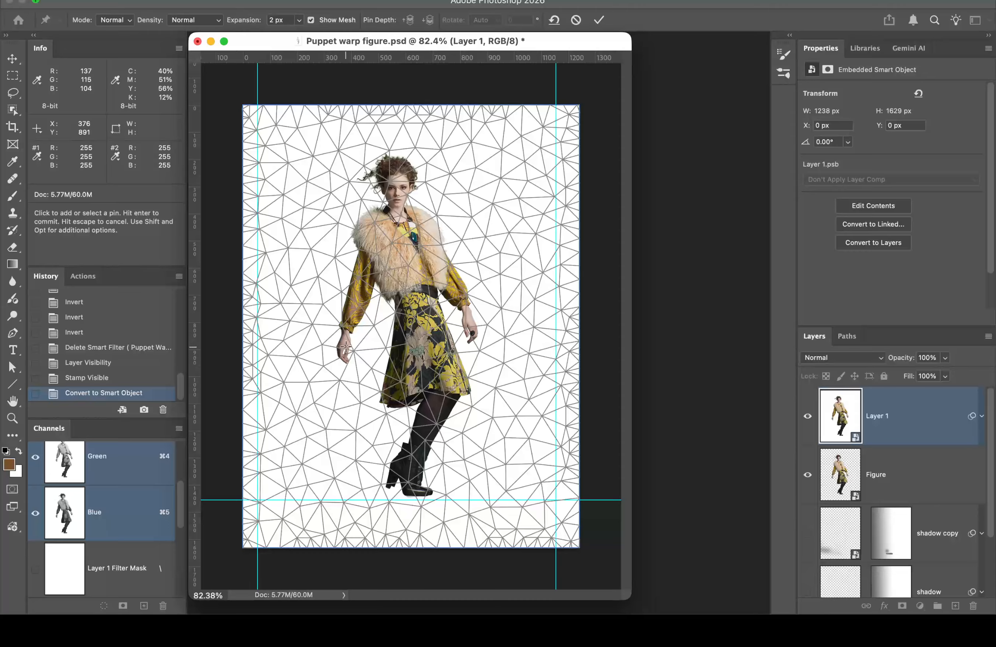
pyautogui.click(351, 327)
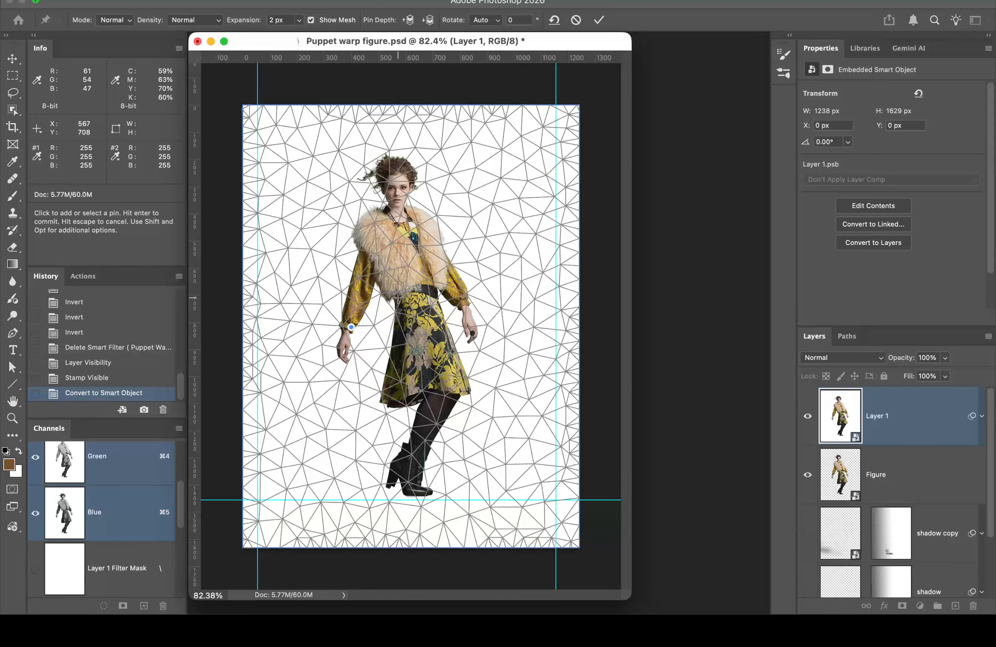
pyautogui.click(360, 290)
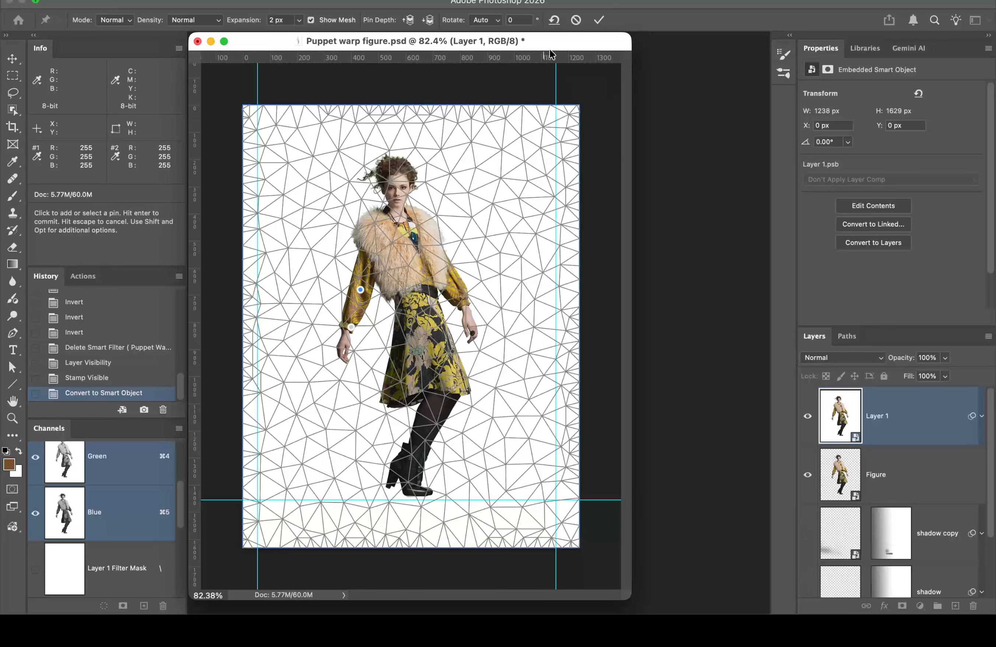
pyautogui.click(554, 20)
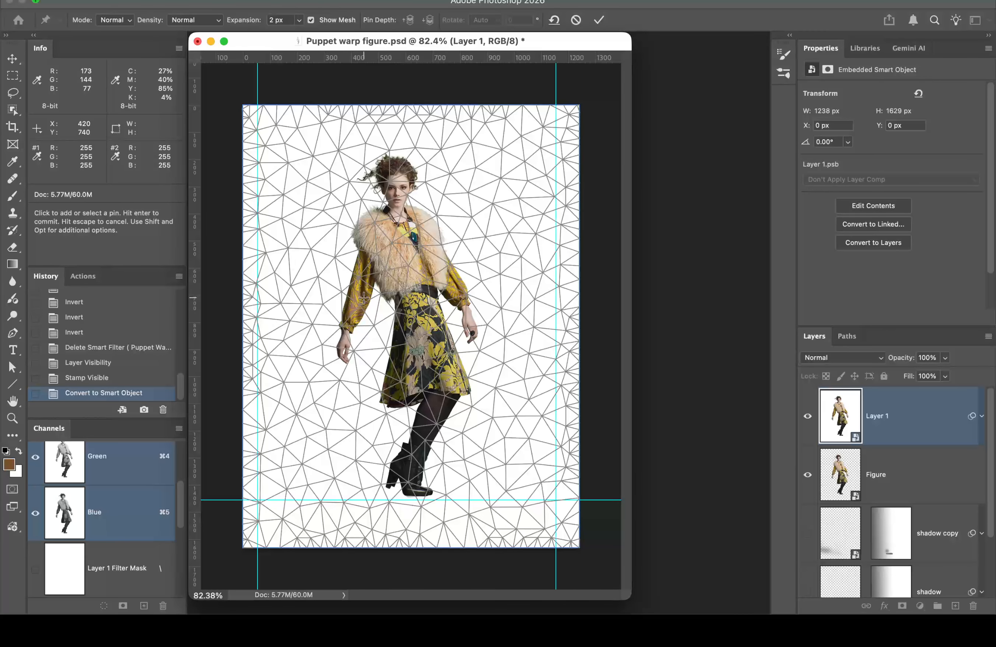
# Step: Try warping the stamped layer at More Points density with one pin per sleeve, pulling one cuff outward and upward, inspect the mesh, and cancel
pyautogui.click(311, 21)
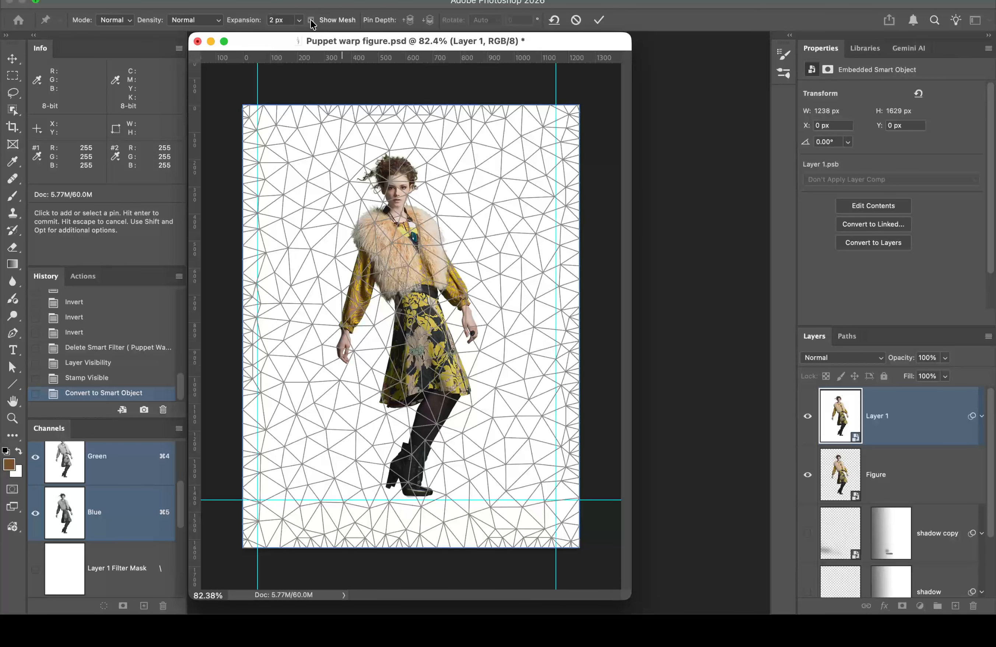
pyautogui.click(208, 21)
pyautogui.click(199, 39)
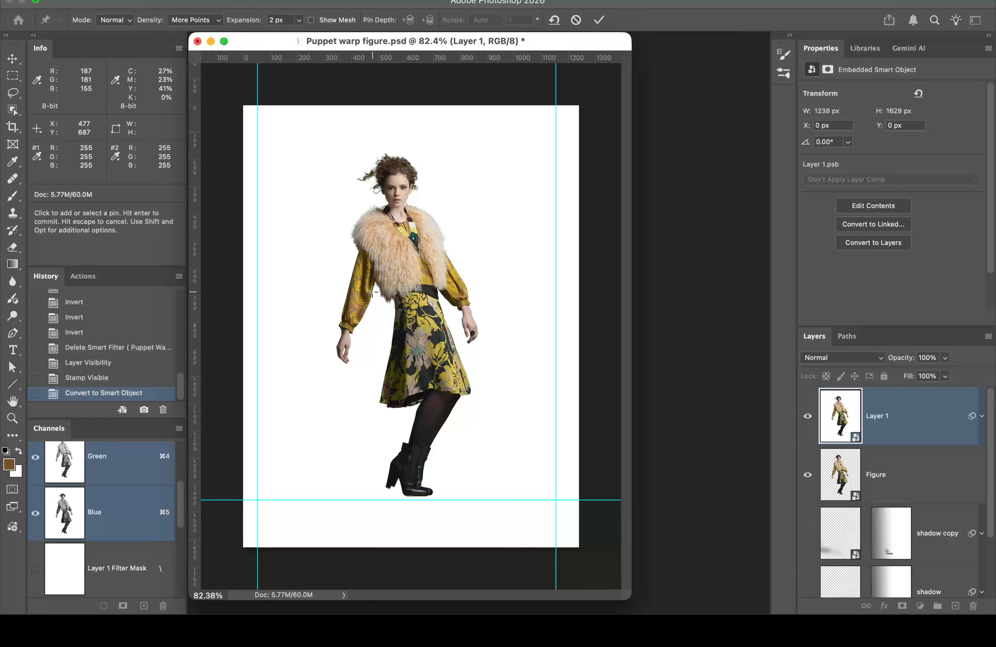
pyautogui.click(361, 284)
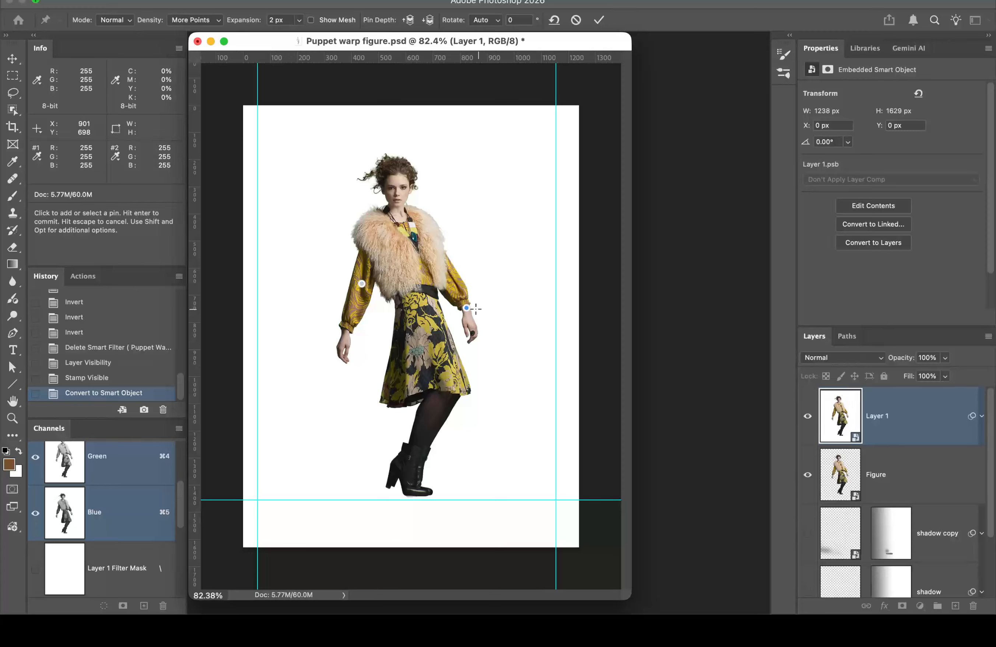
pyautogui.moveTo(467, 308); pyautogui.dragTo(499, 277)
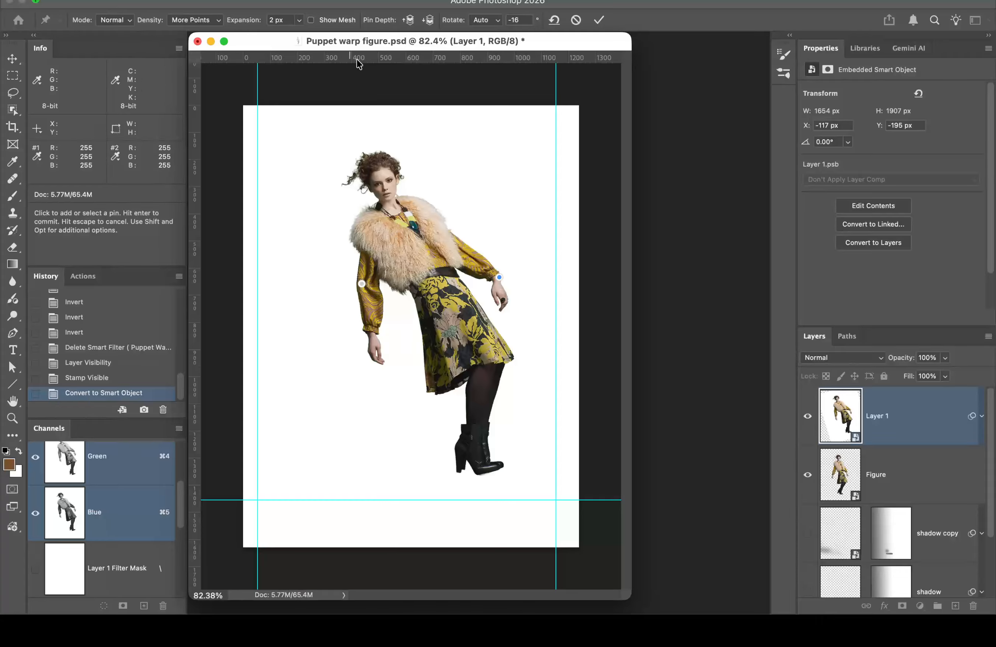
pyautogui.click(312, 19)
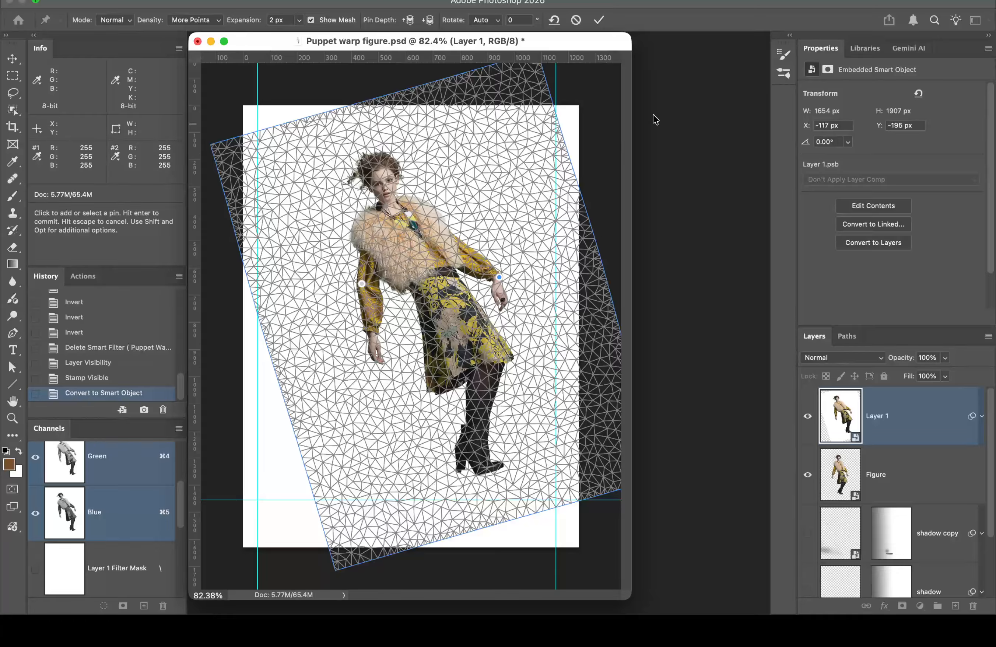
pyautogui.click(577, 21)
# Step: Minimize the Puppet warp figure document and browse to the Student Files Week 10 folder in Finder
pyautogui.click(211, 41)
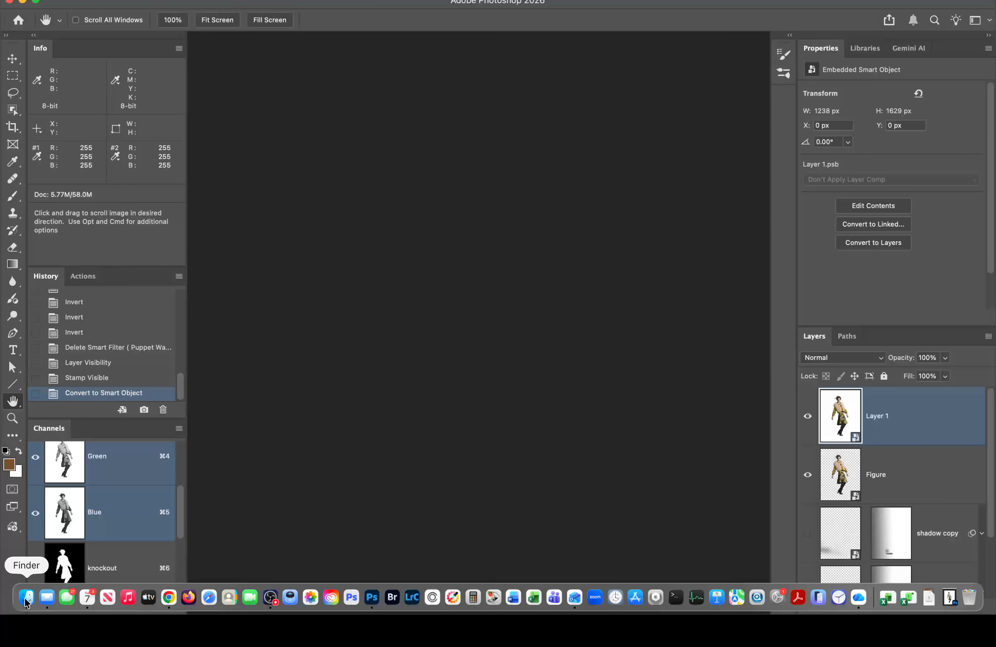
pyautogui.click(25, 601)
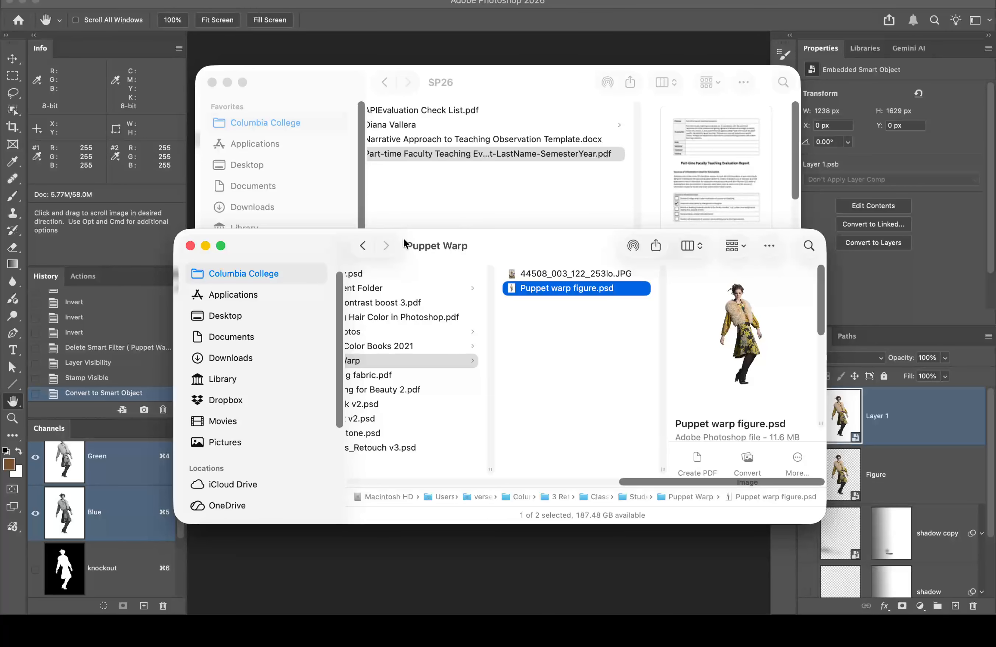
pyautogui.moveTo(314, 239); pyautogui.dragTo(293, 212)
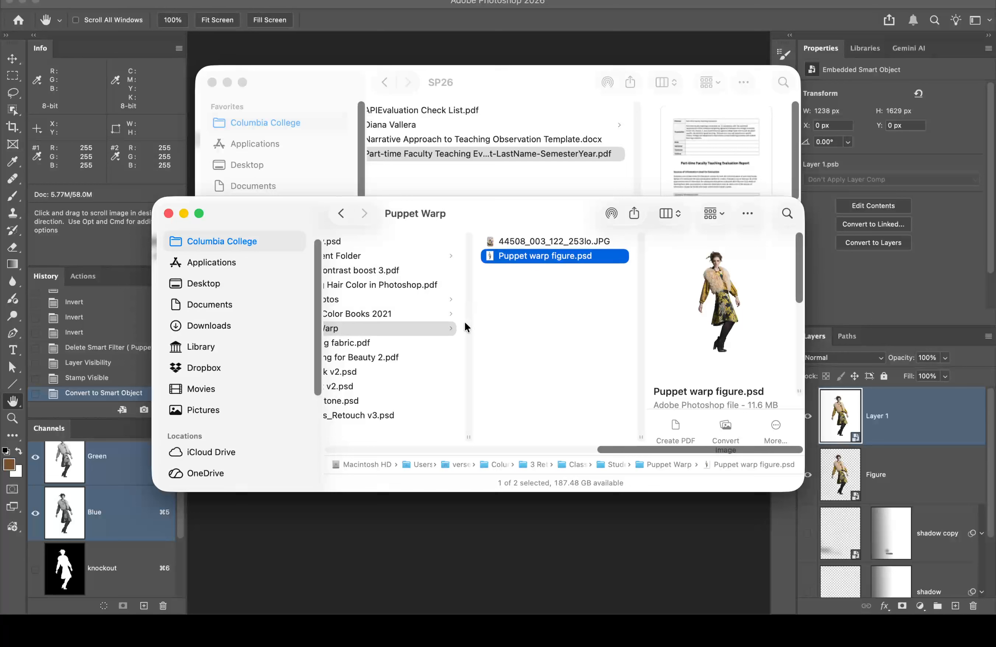
pyautogui.hscroll(-5, 448, 333)
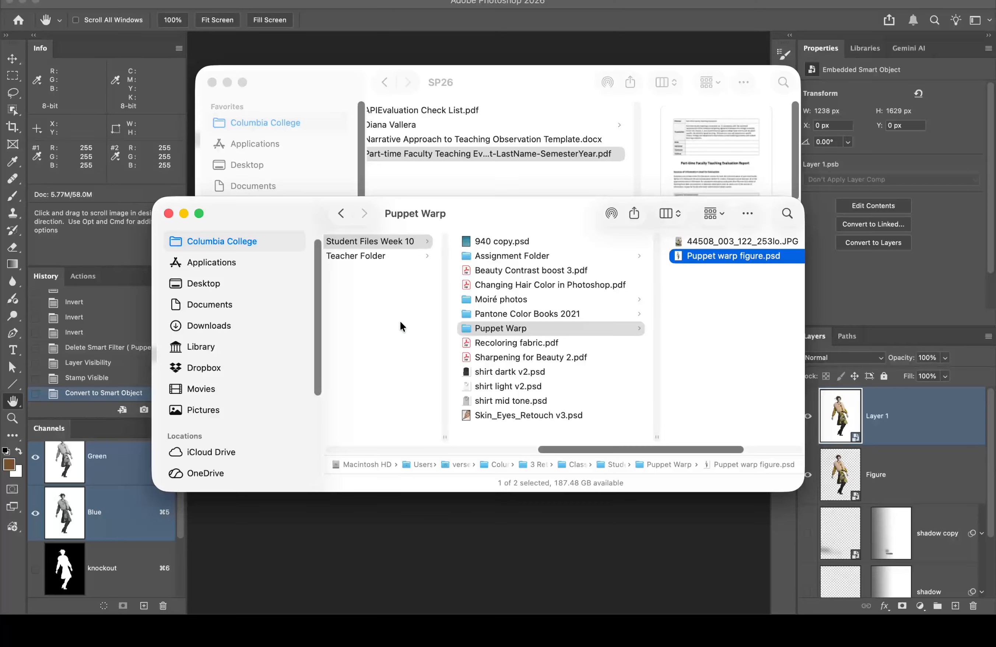
pyautogui.hscroll(-3, 400, 321)
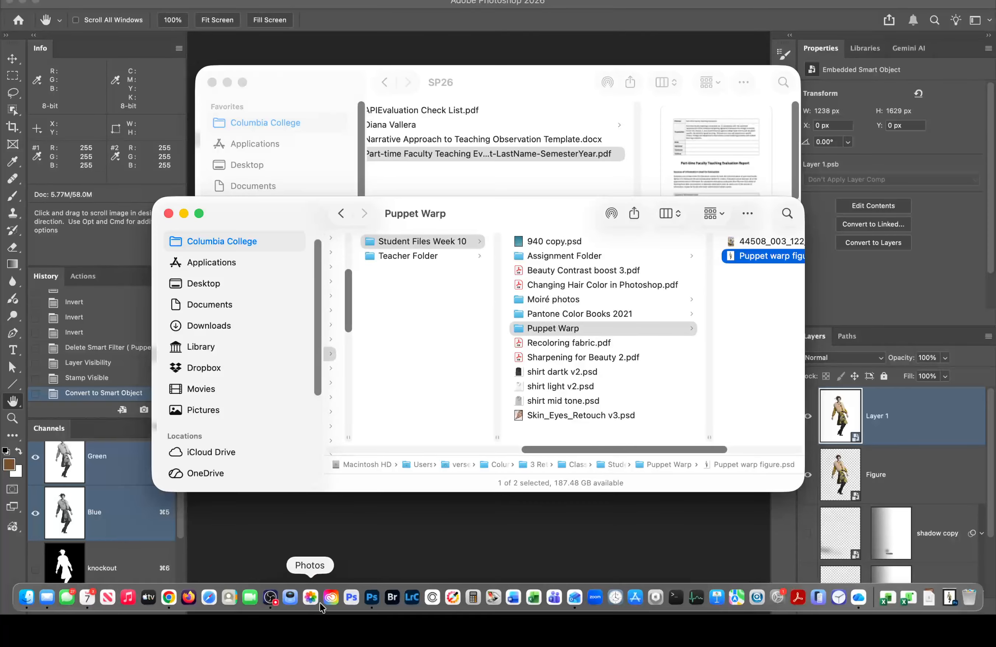
pyautogui.click(270, 597)
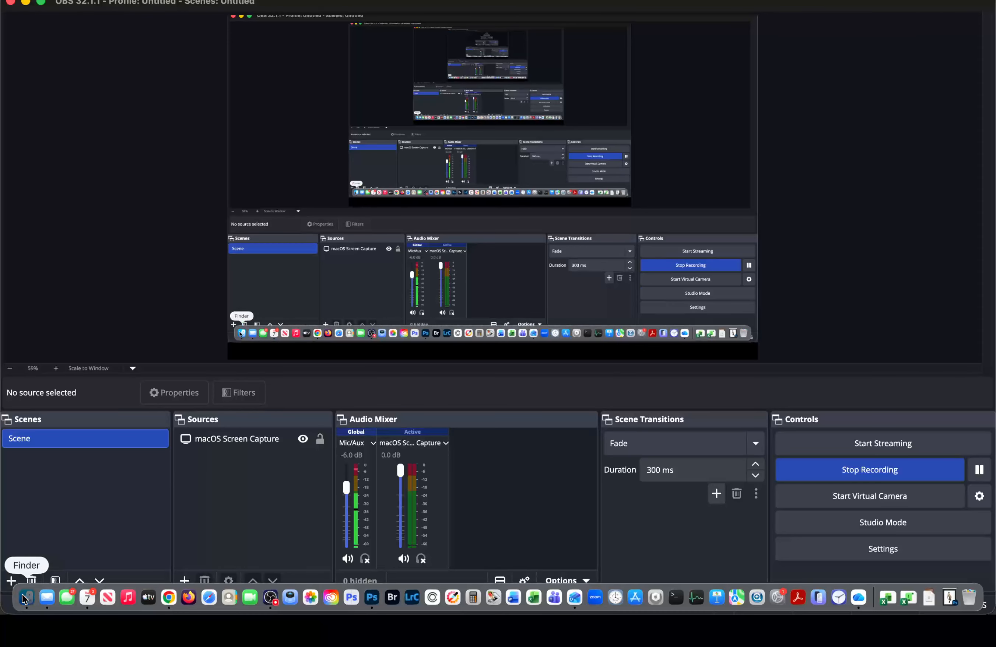
pyautogui.click(26, 597)
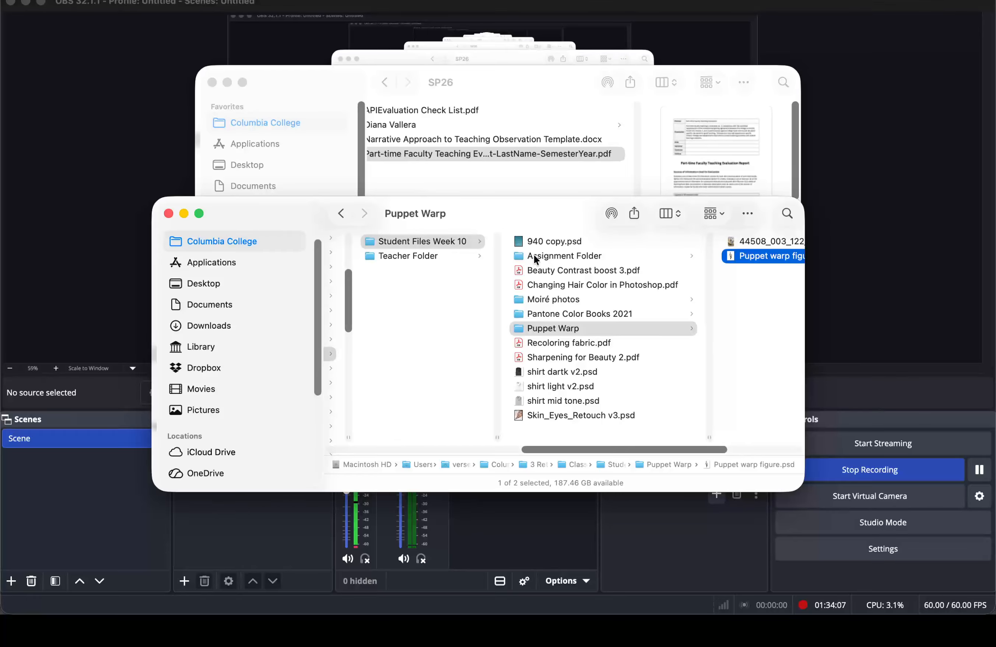
# Step: Open 940 copy.psd from Student Files Week 10 in Adobe Photoshop 2026 and fit the image to the screen
pyautogui.click(553, 242)
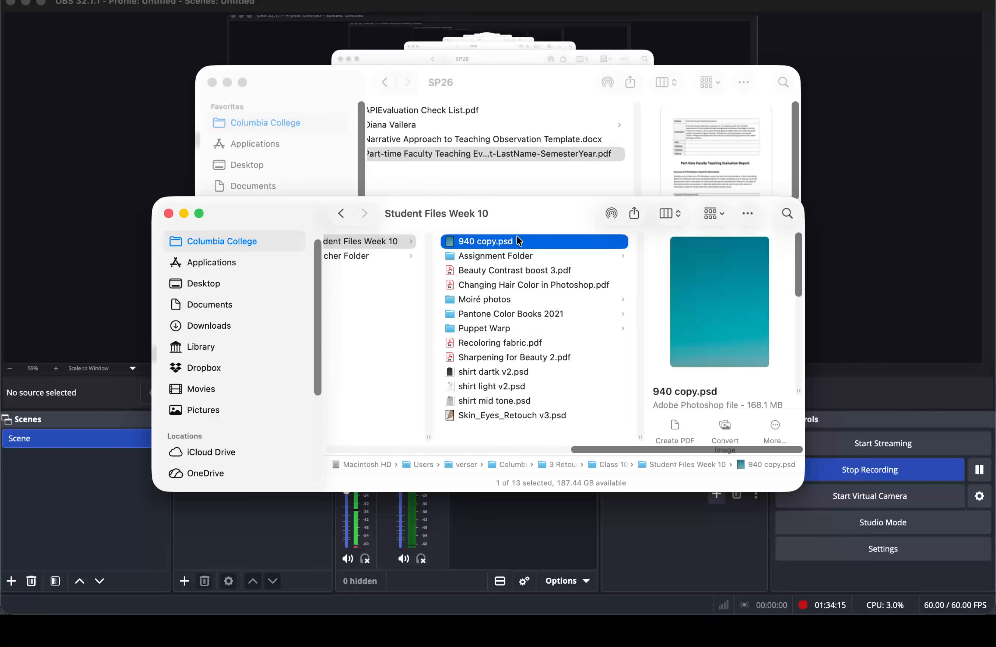
pyautogui.rightClick(450, 243)
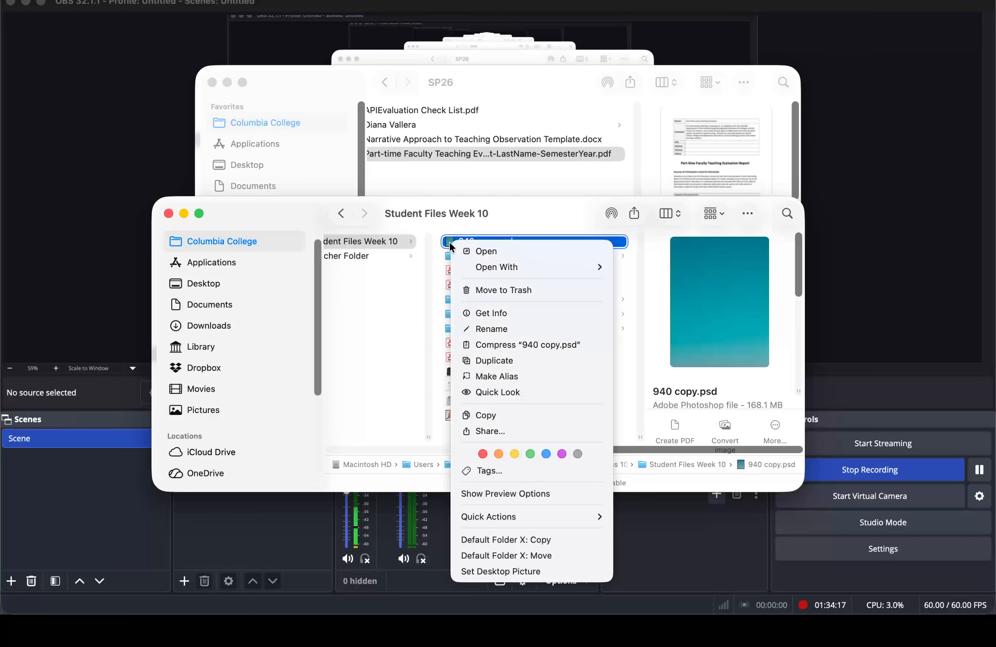
pyautogui.moveTo(483, 266)
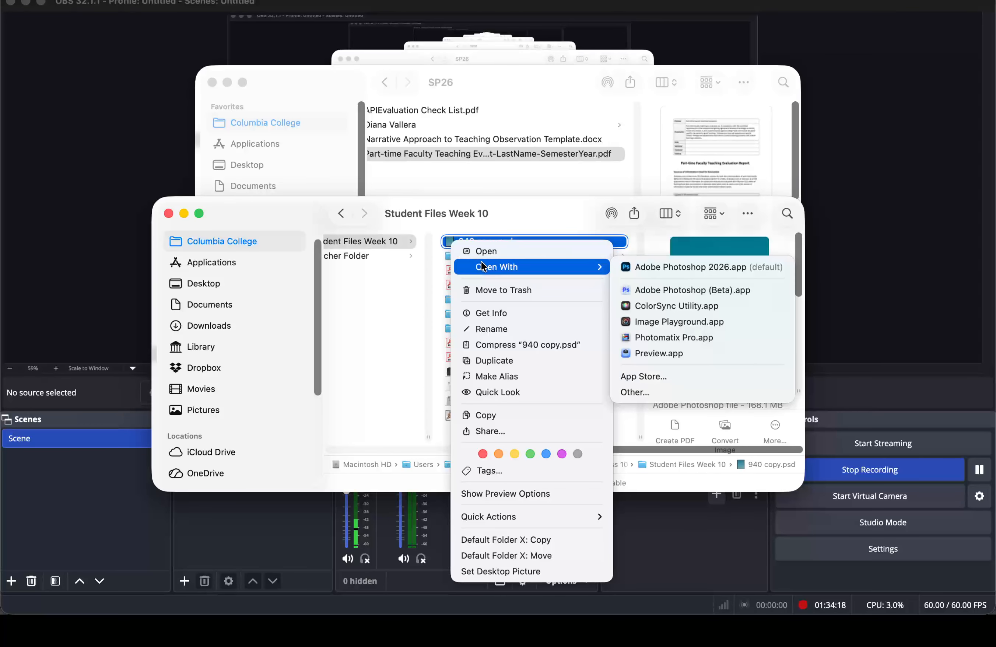
pyautogui.click(655, 268)
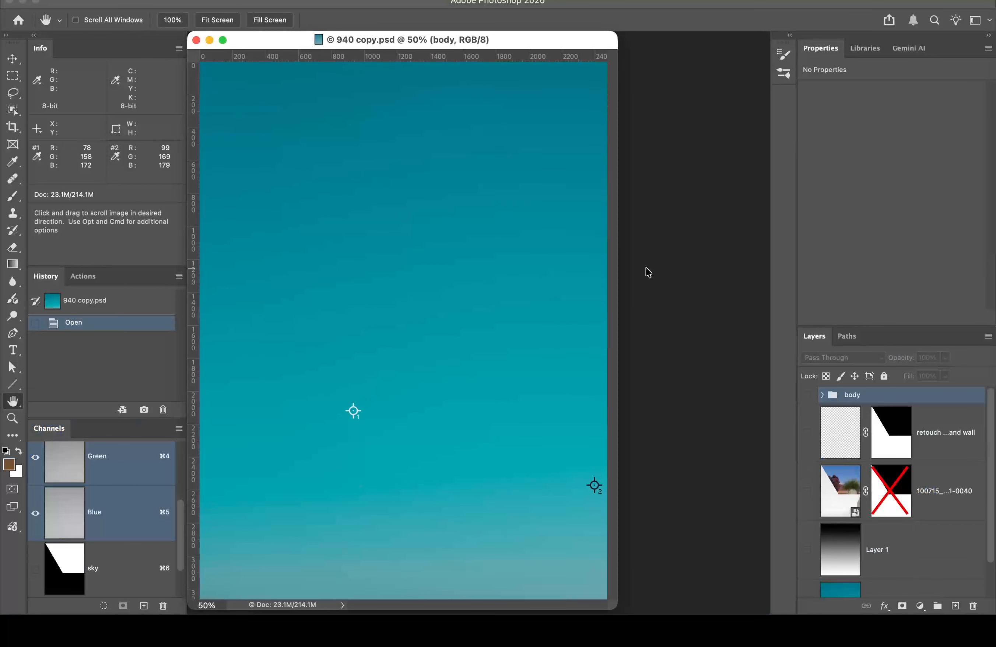
pyautogui.doubleClick(14, 402)
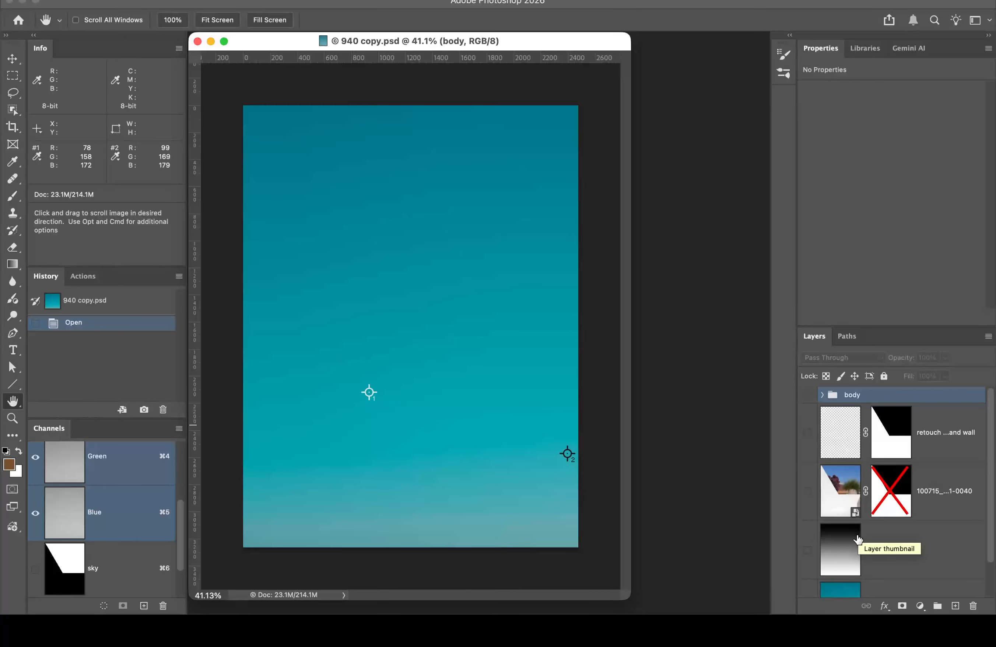
# Step: Open the bottom sky layer's smart object in Camera Raw to examine its raw settings, and cancel without changes
pyautogui.scroll(-2, 858, 539)
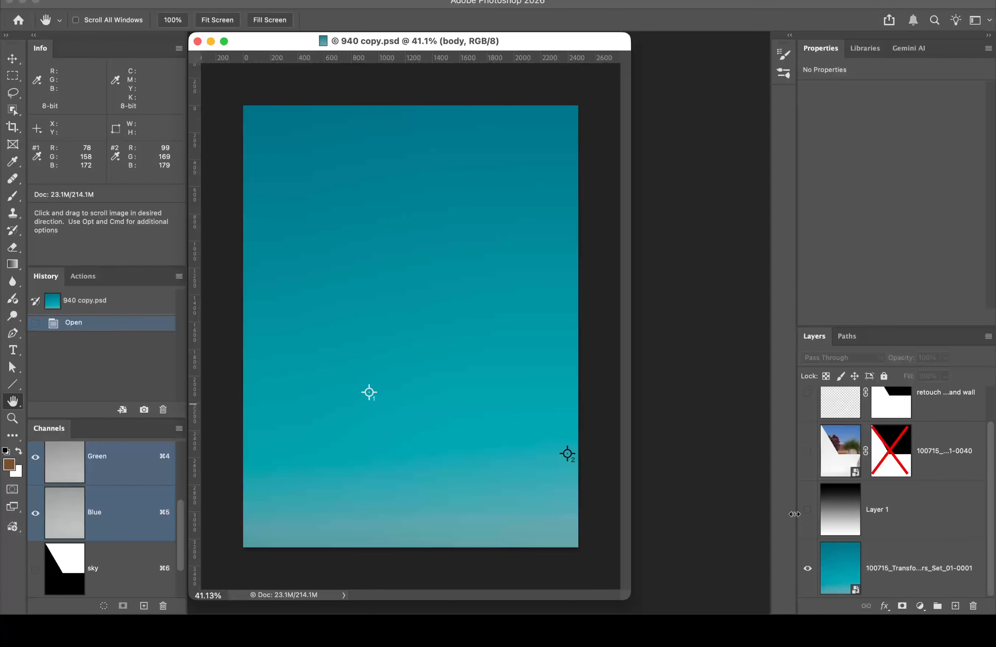
pyautogui.click(842, 569)
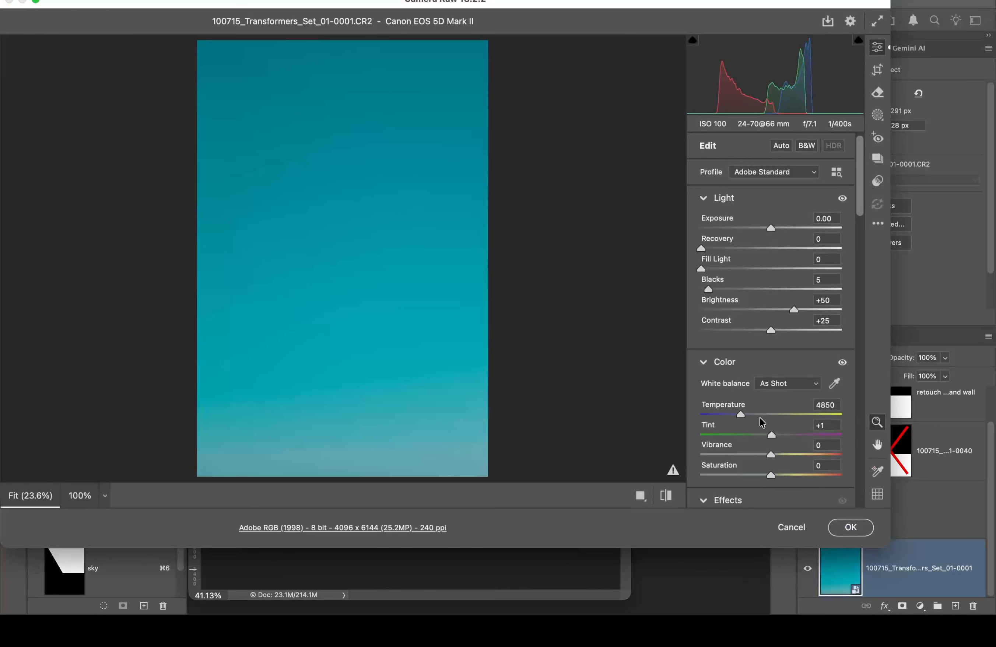
pyautogui.click(796, 528)
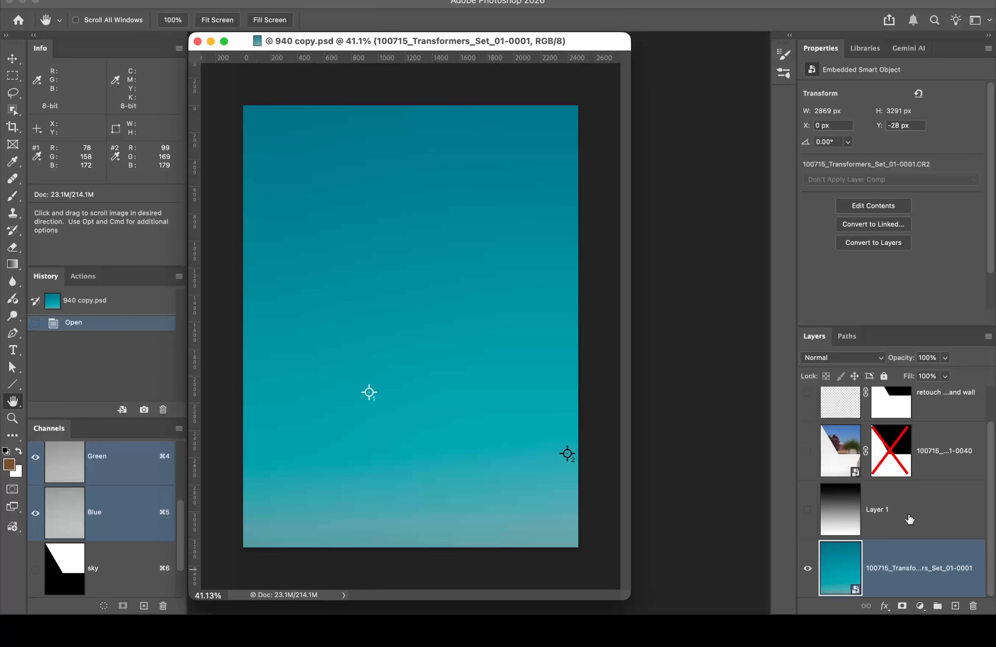
pyautogui.moveTo(910, 520)
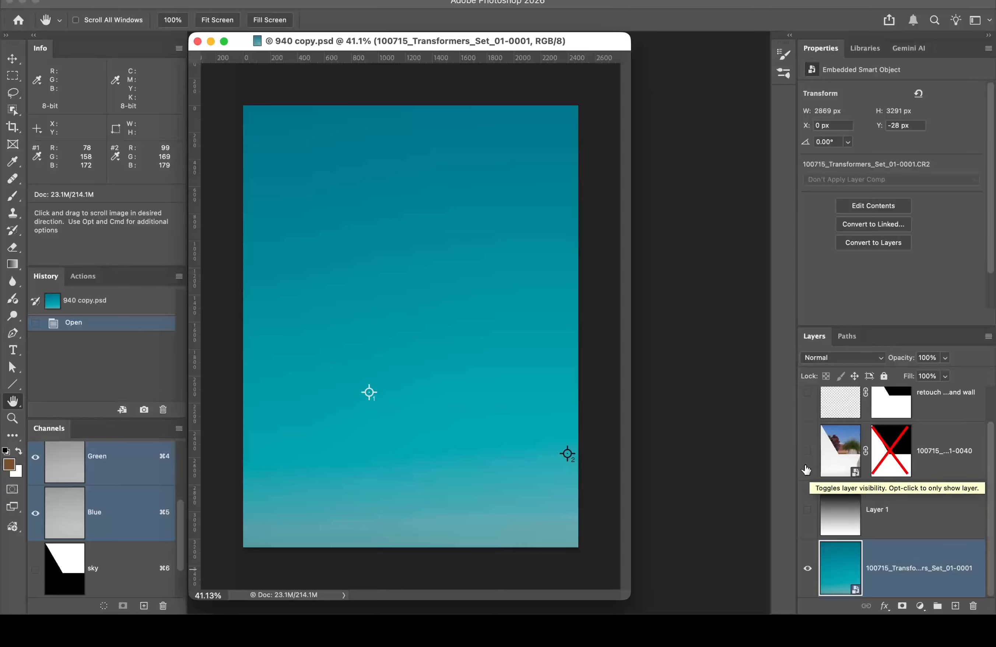
# Step: Show the white wall photo layer above Layer 1 and enable its layer mask
pyautogui.click(808, 453)
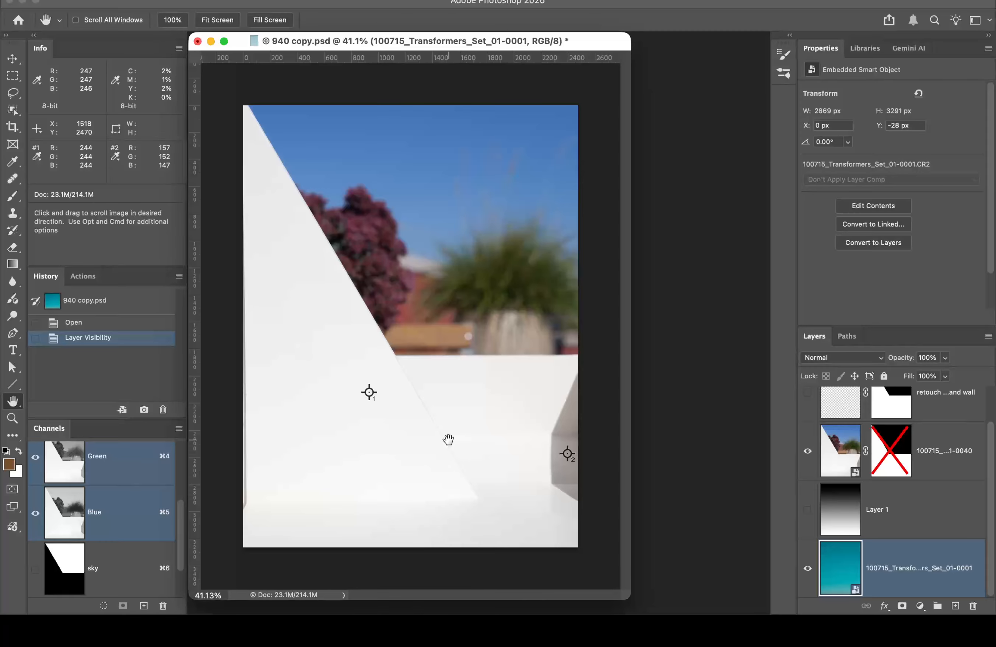
pyautogui.keyDown('shift'); pyautogui.click(890, 450); pyautogui.keyUp('shift')
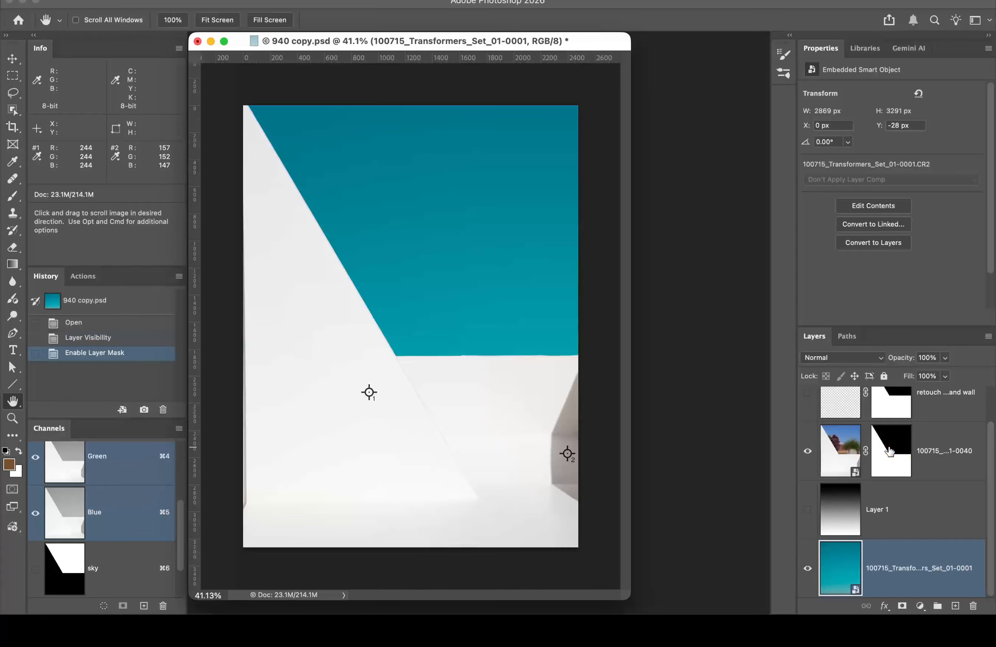
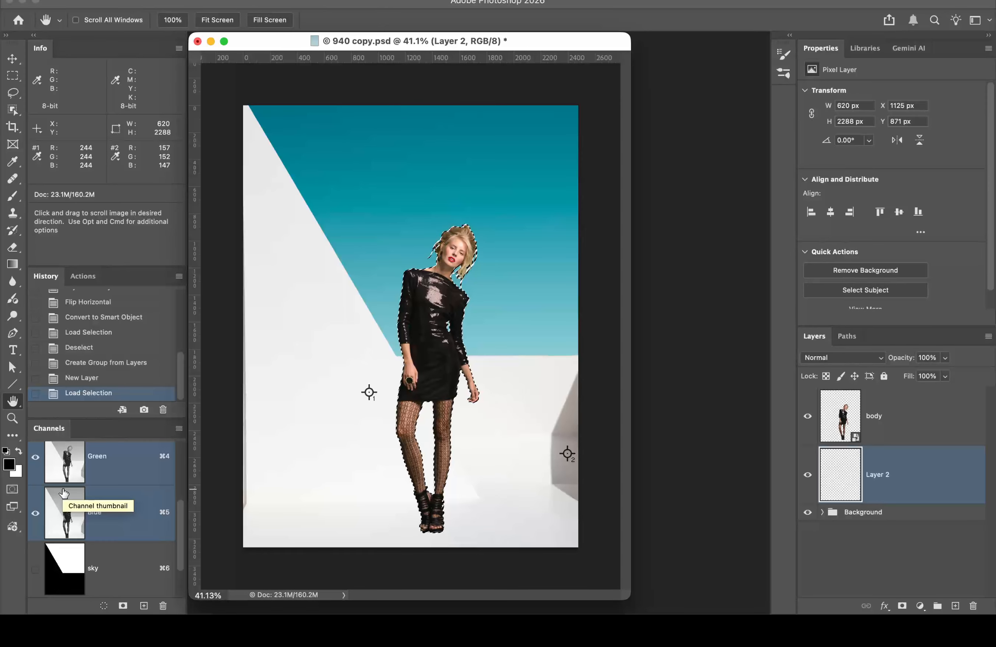
# Step: Fill the figure-shaped selection on Layer 2 with black, deselect, and hide the body layer to expose the silhouette
pyautogui.hotkey('alt', 'BackSpace')
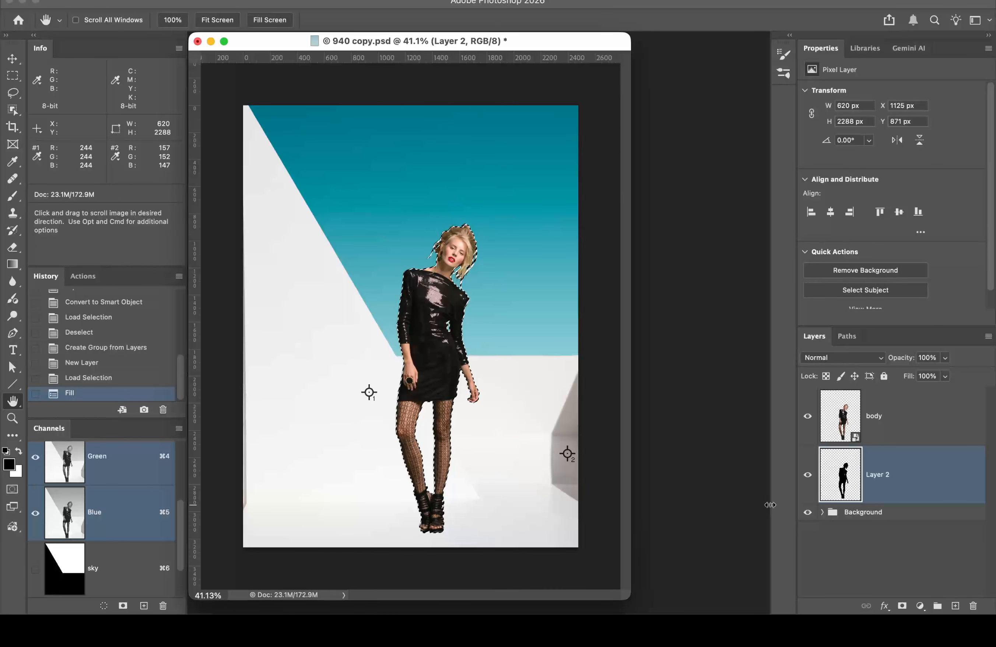
pyautogui.press('super+d')
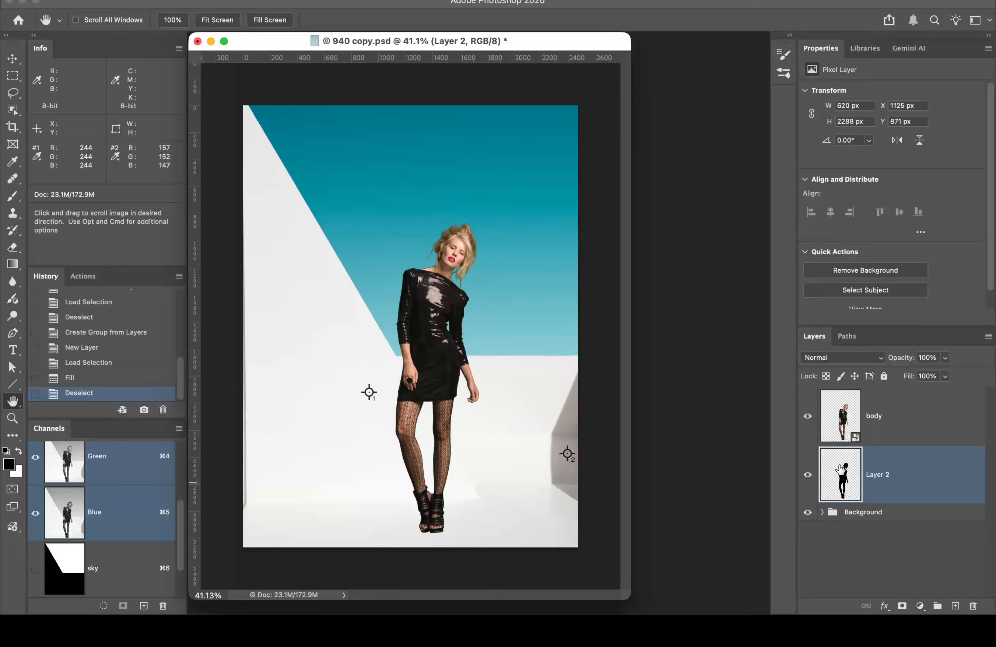
pyautogui.click(807, 417)
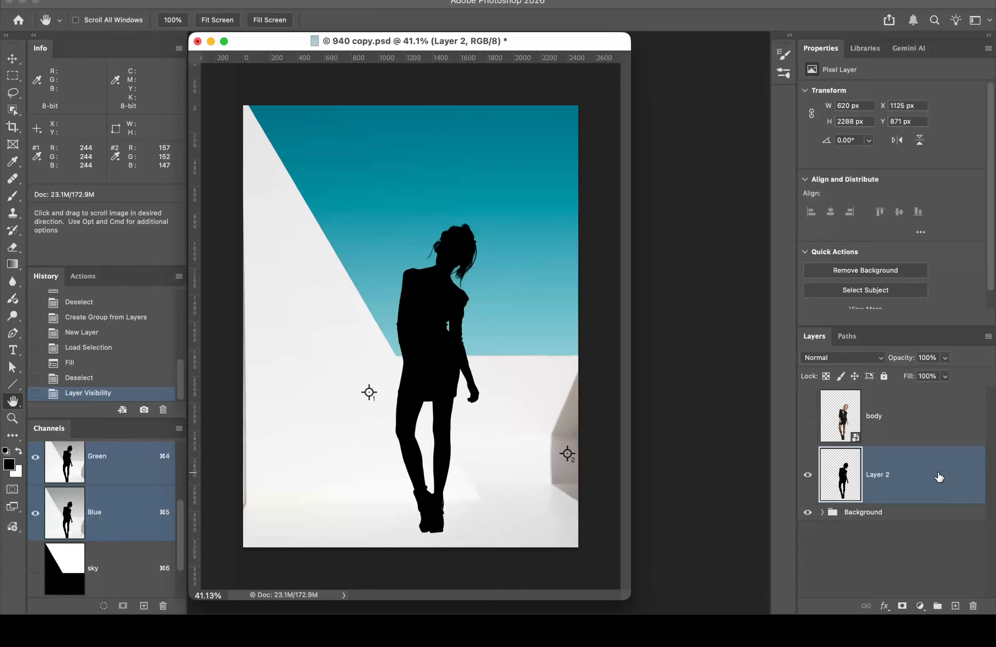
# Step: Duplicate the silhouette on Layer 2, naming the copy "back shadoe" and the original "floor shadow"
pyautogui.press('super+j')
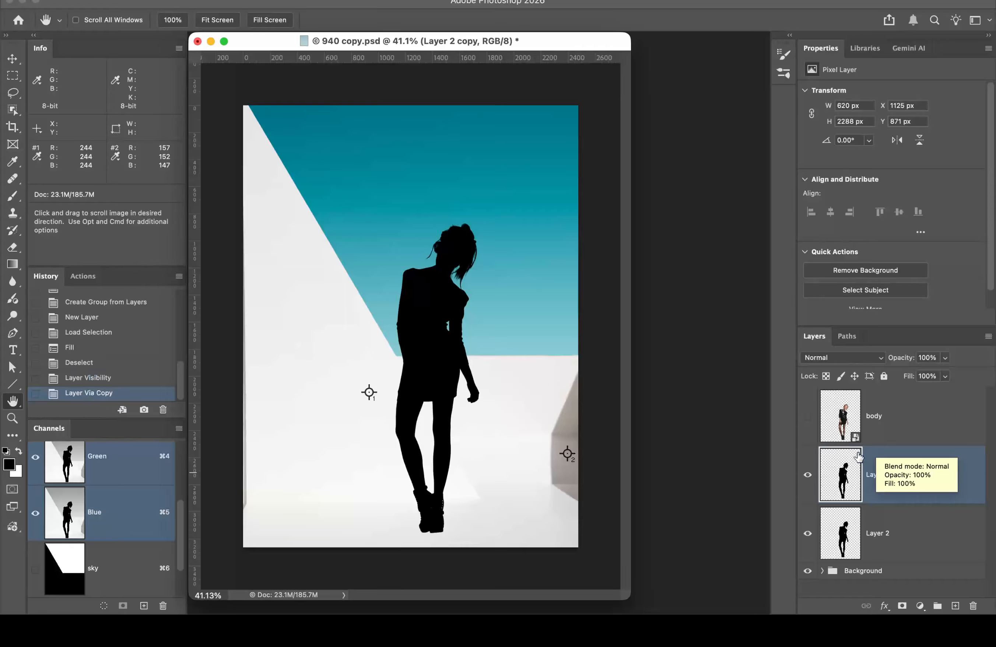
pyautogui.doubleClick(879, 476)
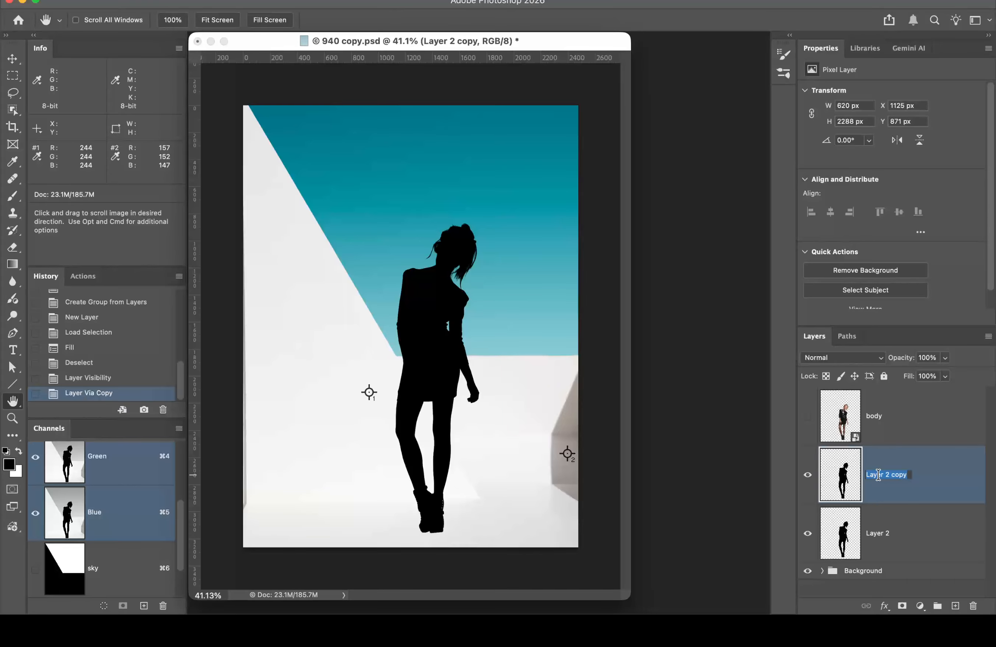
pyautogui.write('back shadoe')
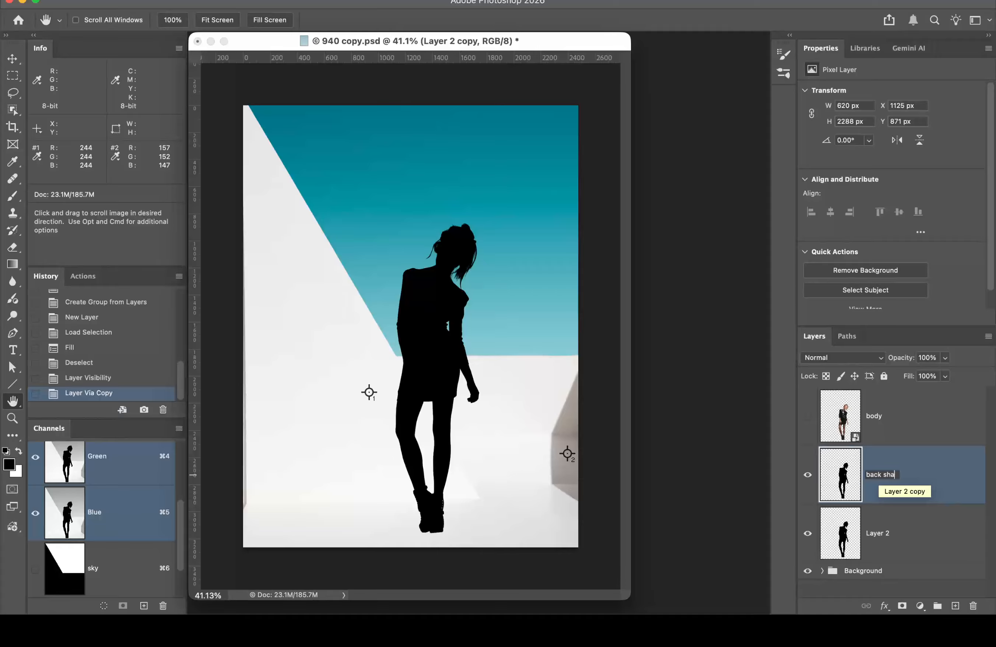
pyautogui.doubleClick(873, 533)
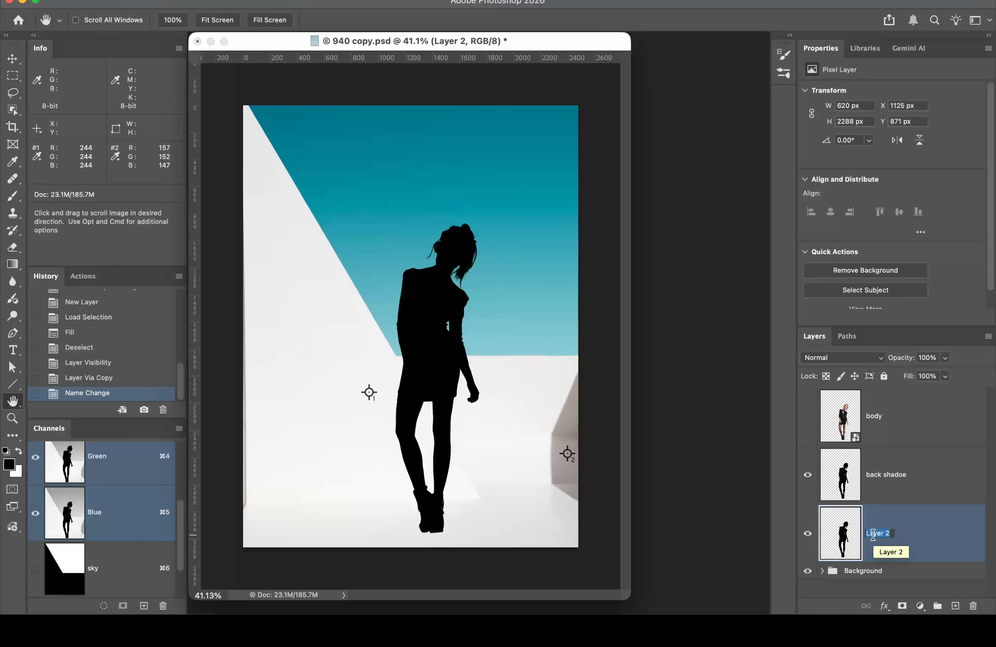
pyautogui.write('floor shadow')
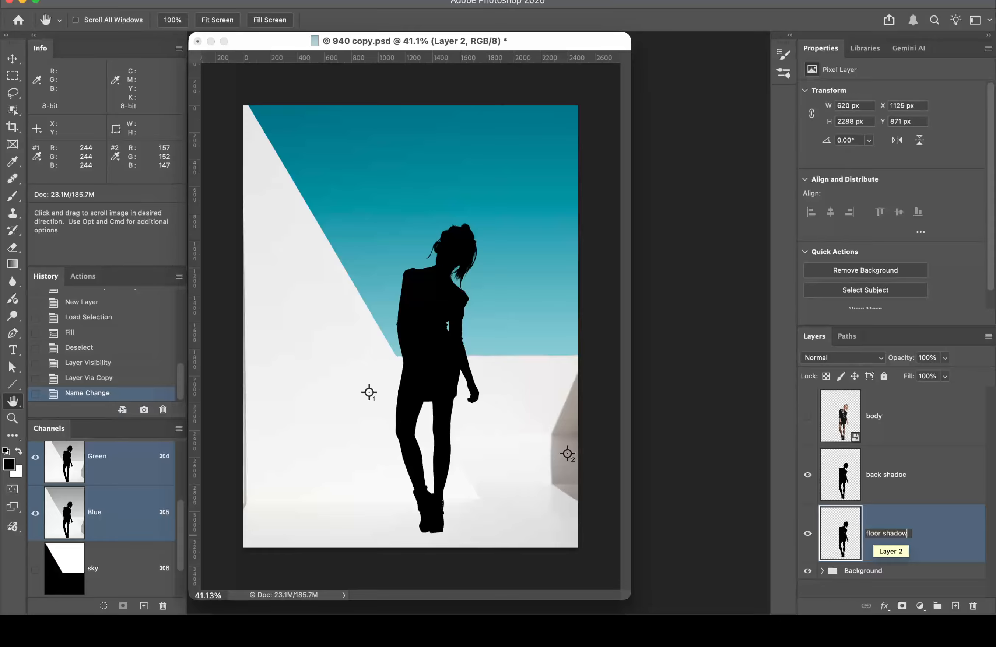
# Step: Hide the floor shadow layer, show the body layer again, and make back shadoe the active layer
pyautogui.click(807, 536)
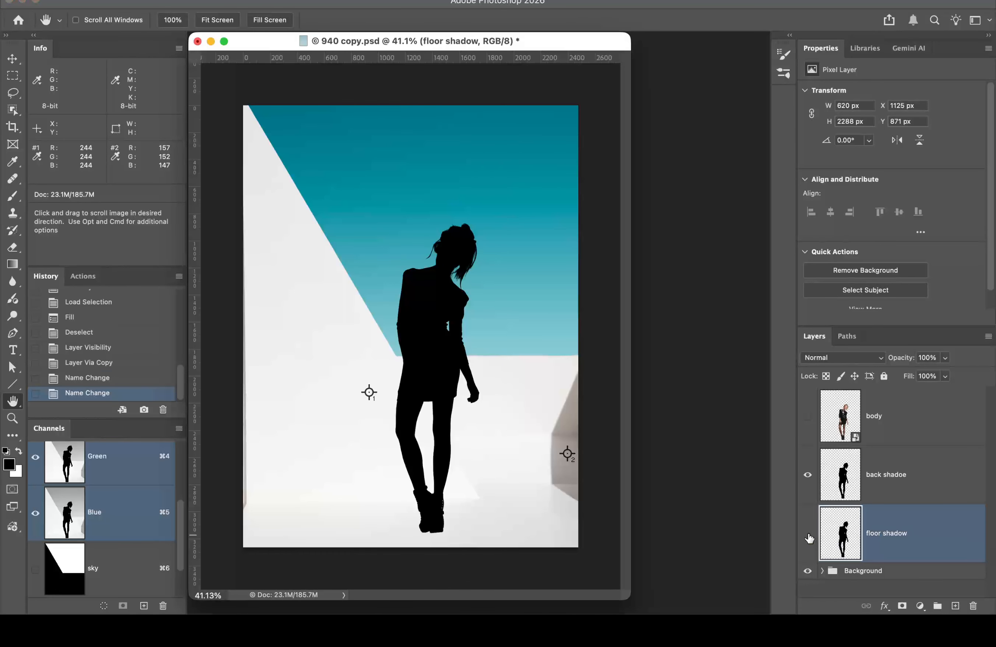
pyautogui.click(956, 484)
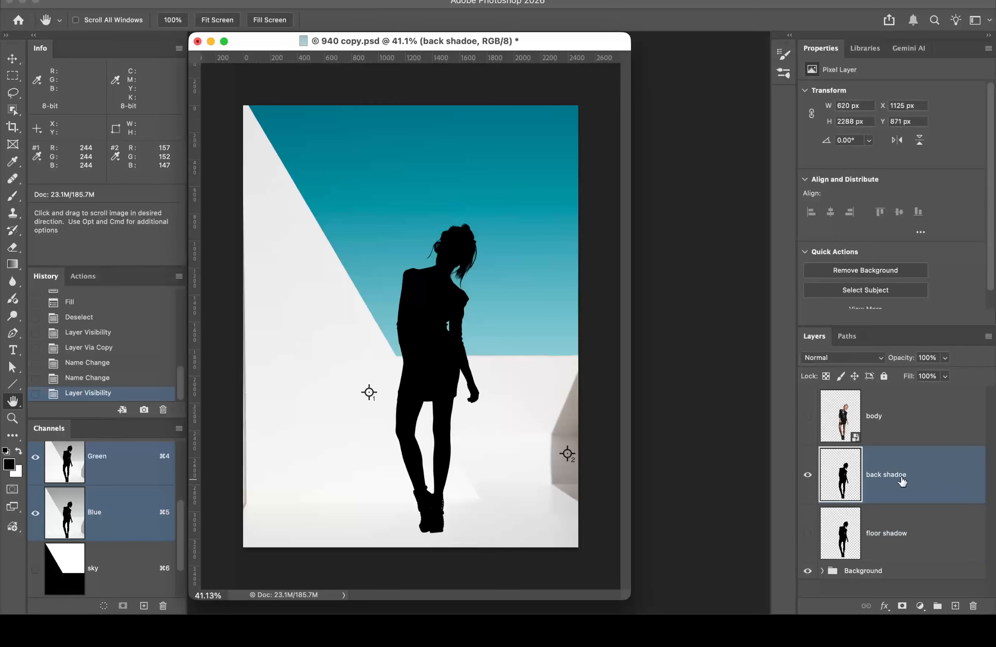
pyautogui.click(809, 419)
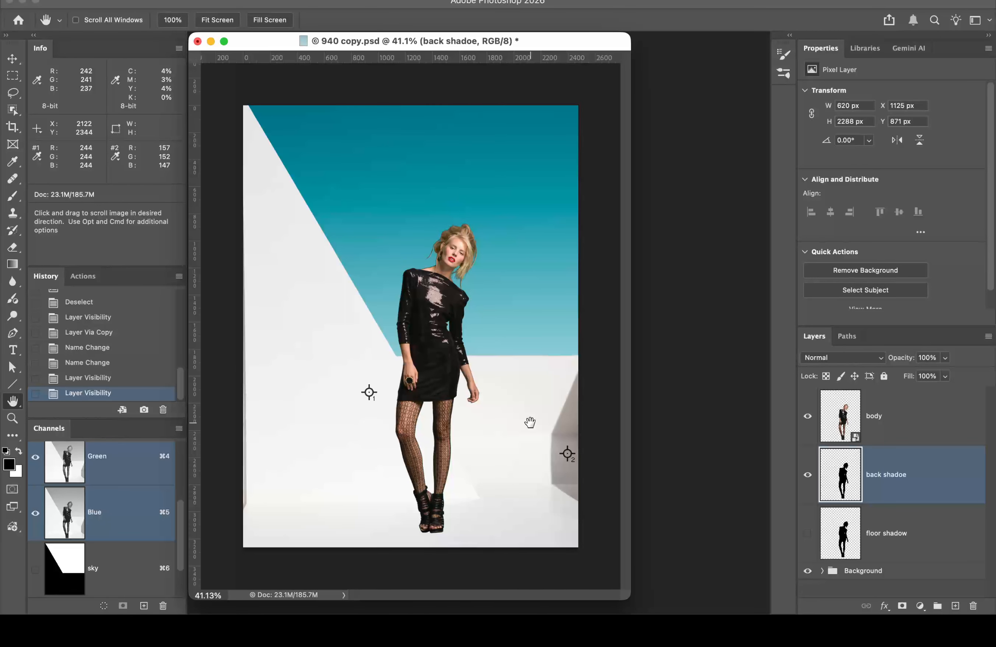
# Step: Switch to full-screen mode and move the back shadoe silhouette onto the wall left of the model, at about X 289 px, Y 1437 px
pyautogui.press('f')
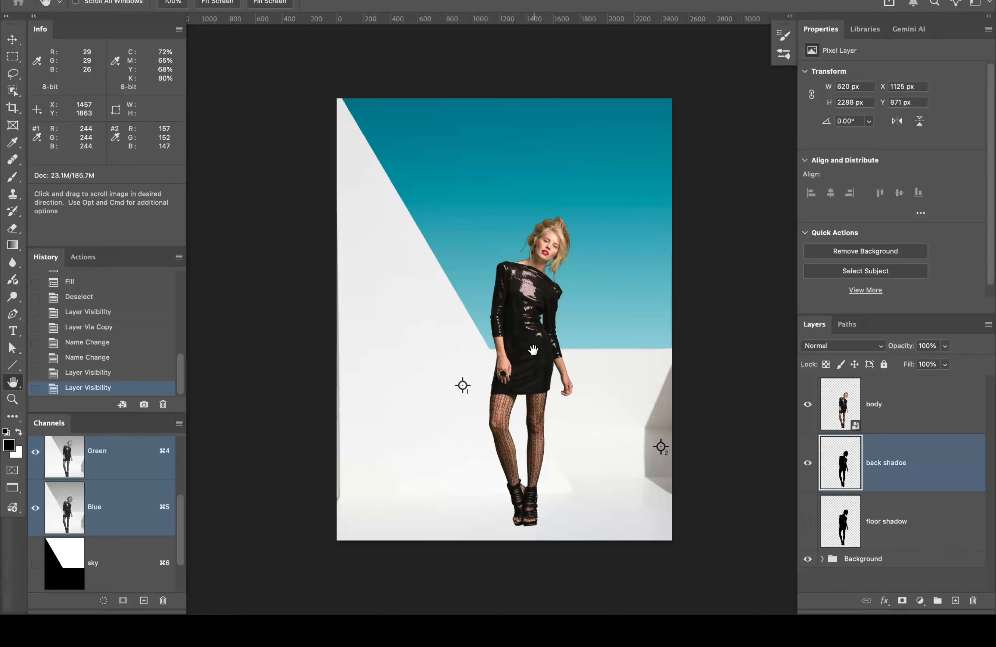
pyautogui.press('v')
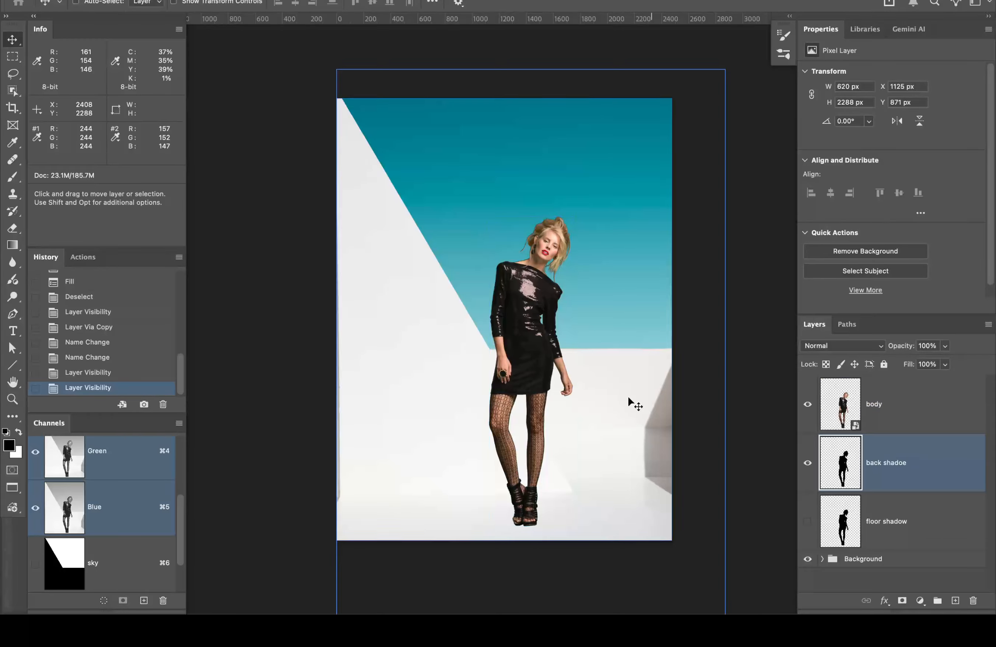
pyautogui.moveTo(533, 338); pyautogui.dragTo(421, 418)
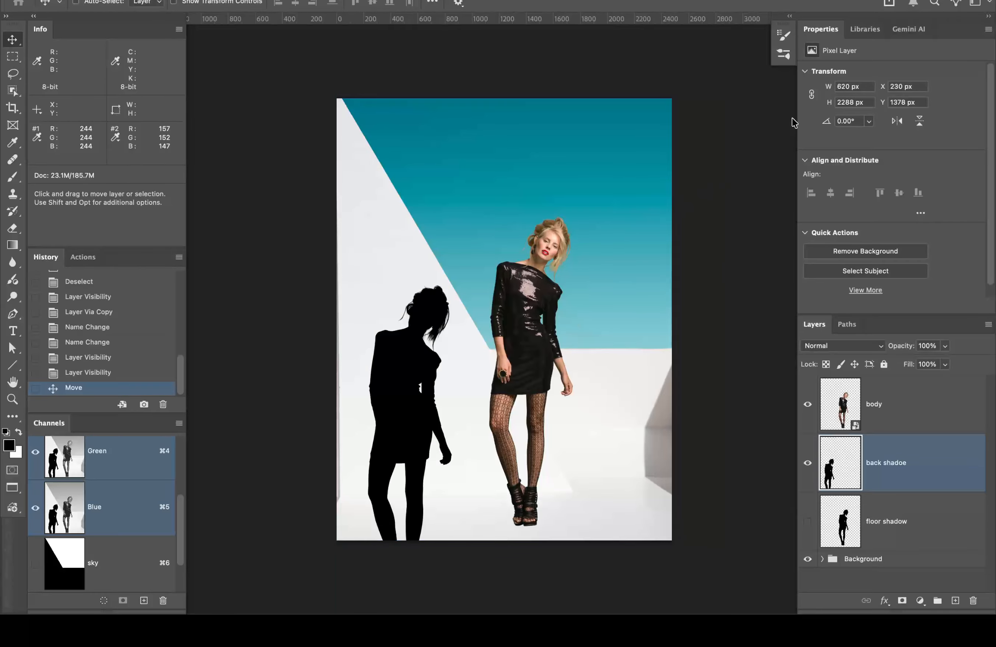
pyautogui.keyDown('super'); pyautogui.click(544, 279); pyautogui.keyUp('super')
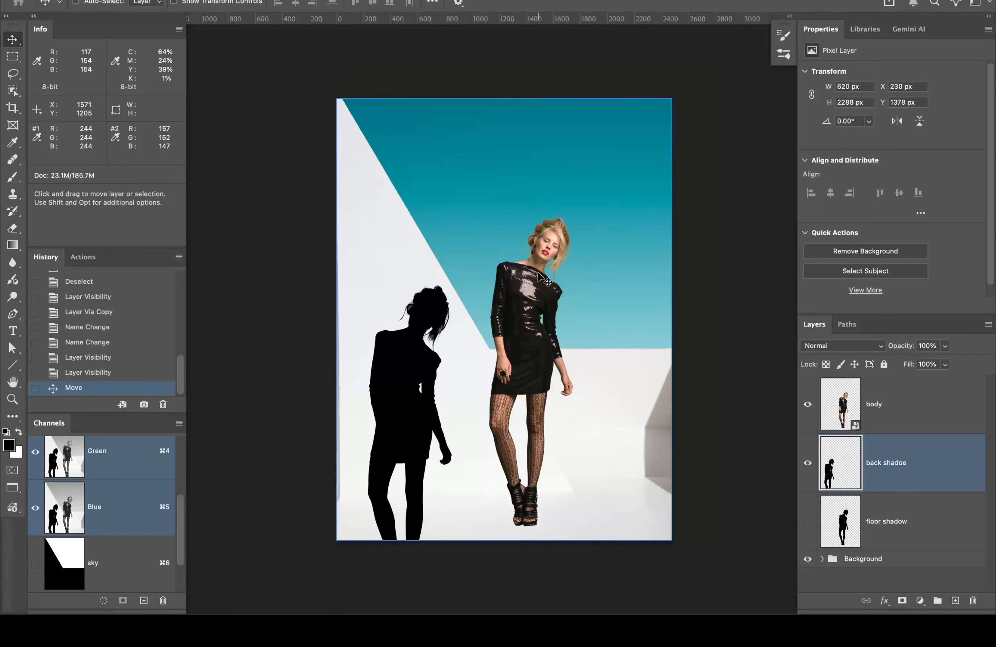
pyautogui.moveTo(422, 324); pyautogui.dragTo(423, 332)
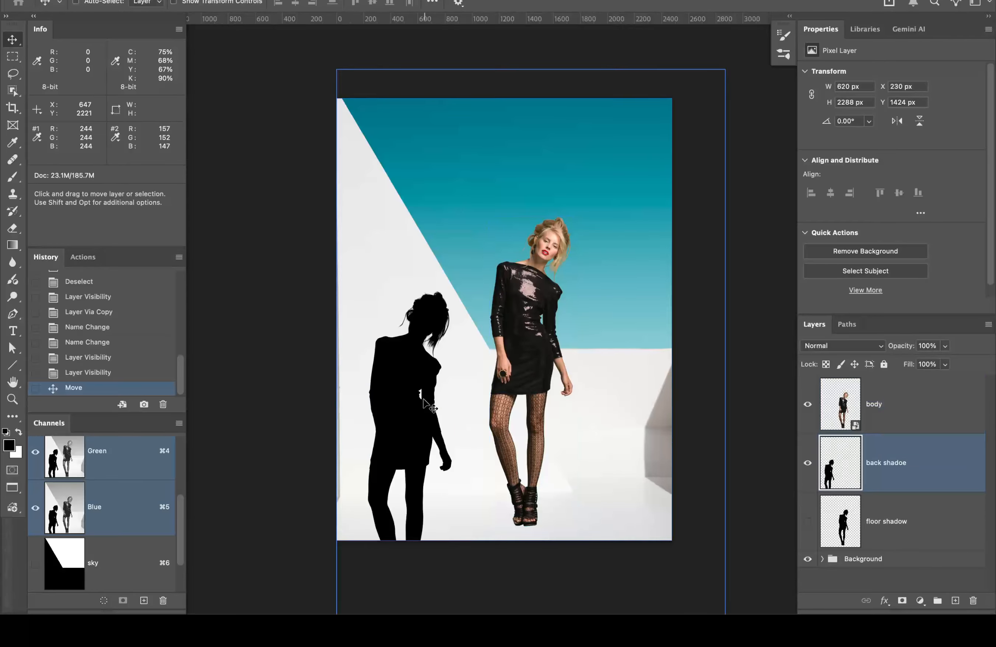
pyautogui.moveTo(414, 404); pyautogui.dragTo(423, 405)
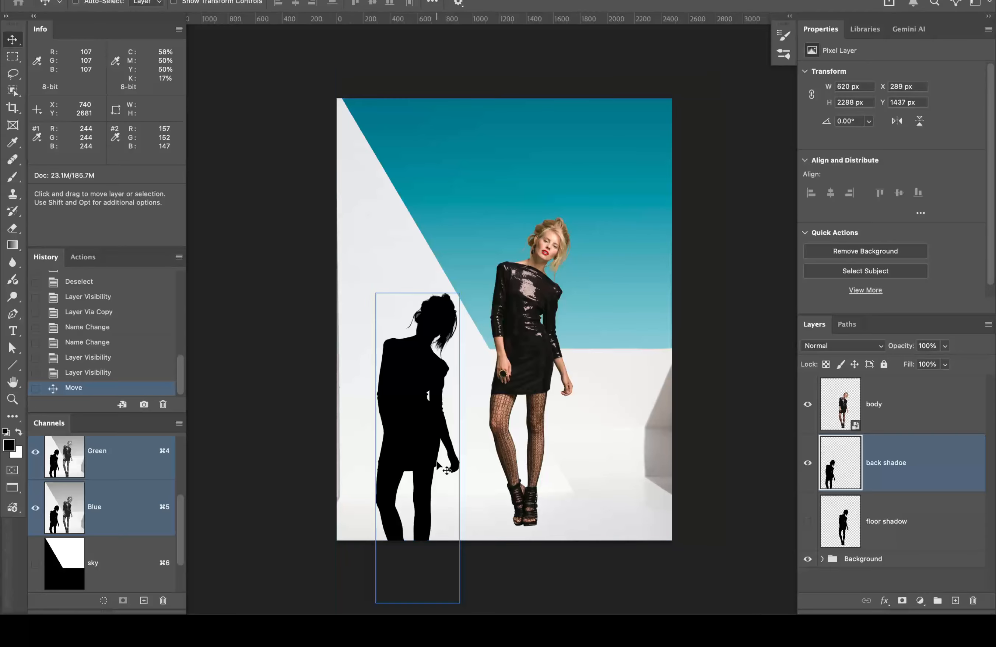
# Step: Lower the back shadoe silhouette straight down to about Y 1501 px, keeping its horizontal position
pyautogui.press('super+space')
pyautogui.moveTo(447, 470); pyautogui.dragTo(447, 498)
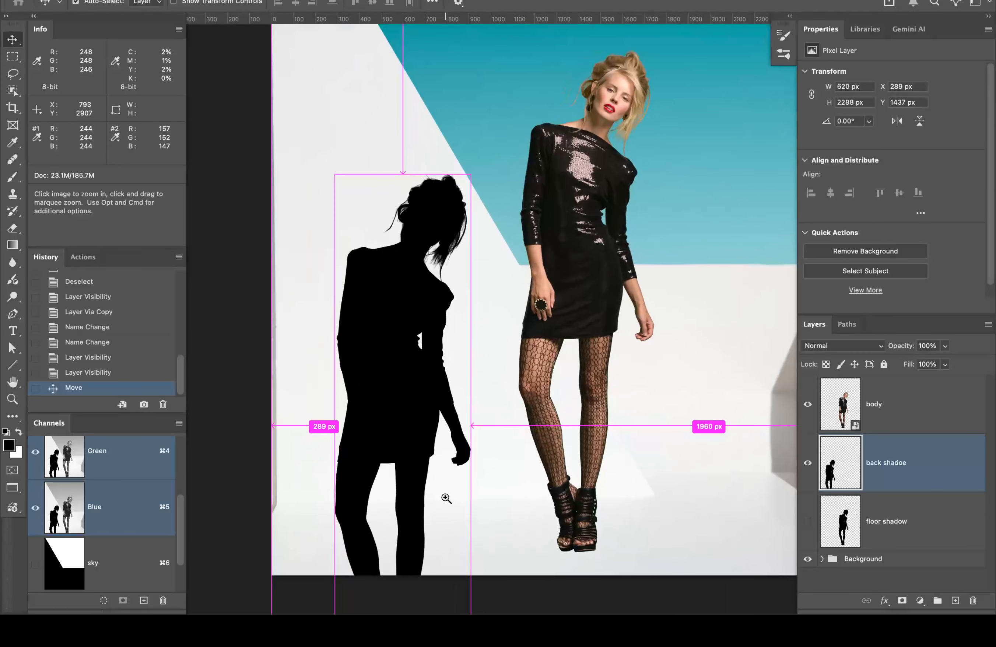
pyautogui.click(447, 499)
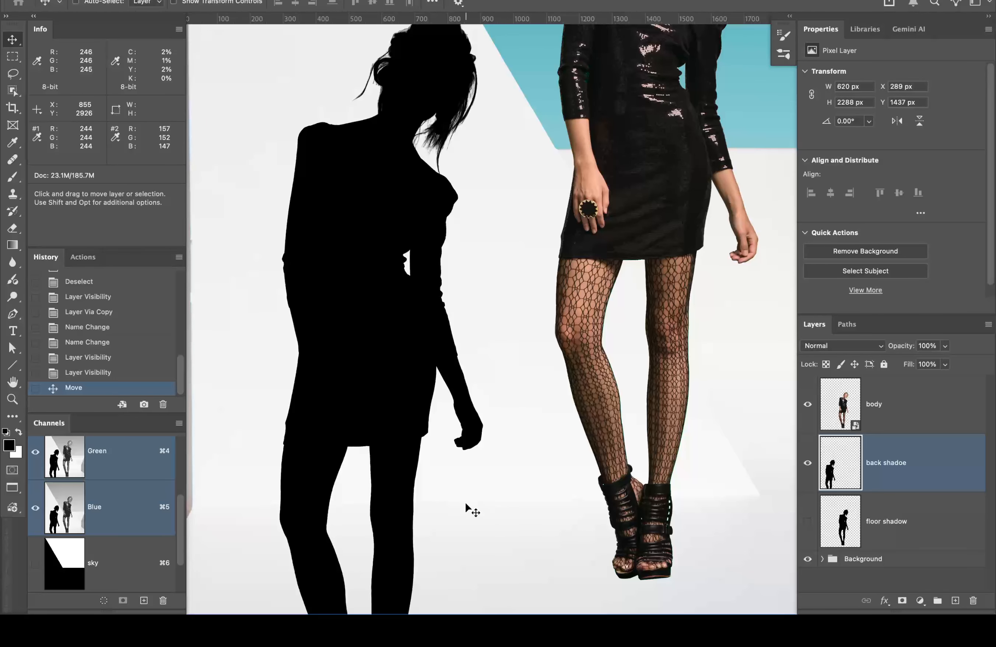
pyautogui.moveTo(388, 378)
pyautogui.mouseDown()
pyautogui.moveTo(391, 371)
pyautogui.moveTo(378, 457)
pyautogui.moveTo(384, 496)
pyautogui.moveTo(391, 390)
pyautogui.mouseUp()
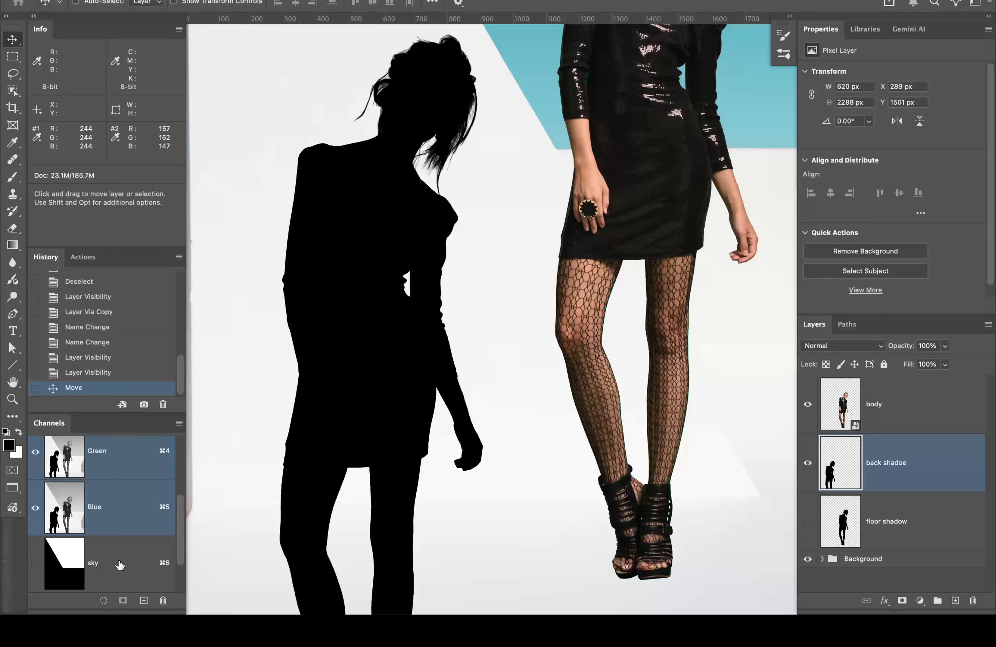
# Step: Load the back wall channel as a selection and use it as a layer mask on the back shadoe layer
pyautogui.scroll(-2, 119, 565)
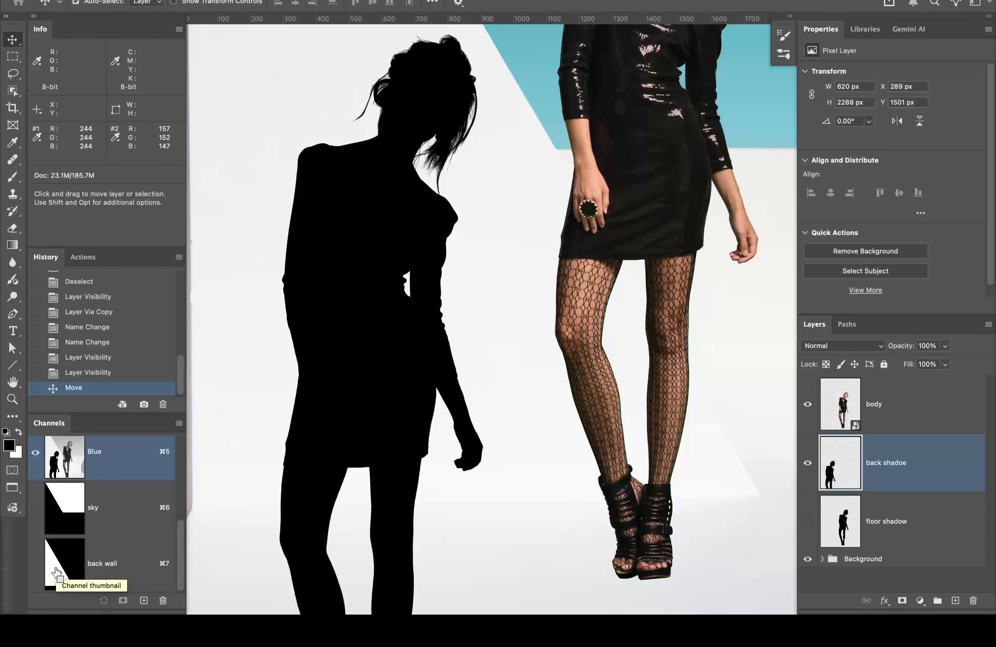
pyautogui.keyDown('super'); pyautogui.click(57, 572); pyautogui.keyUp('super')
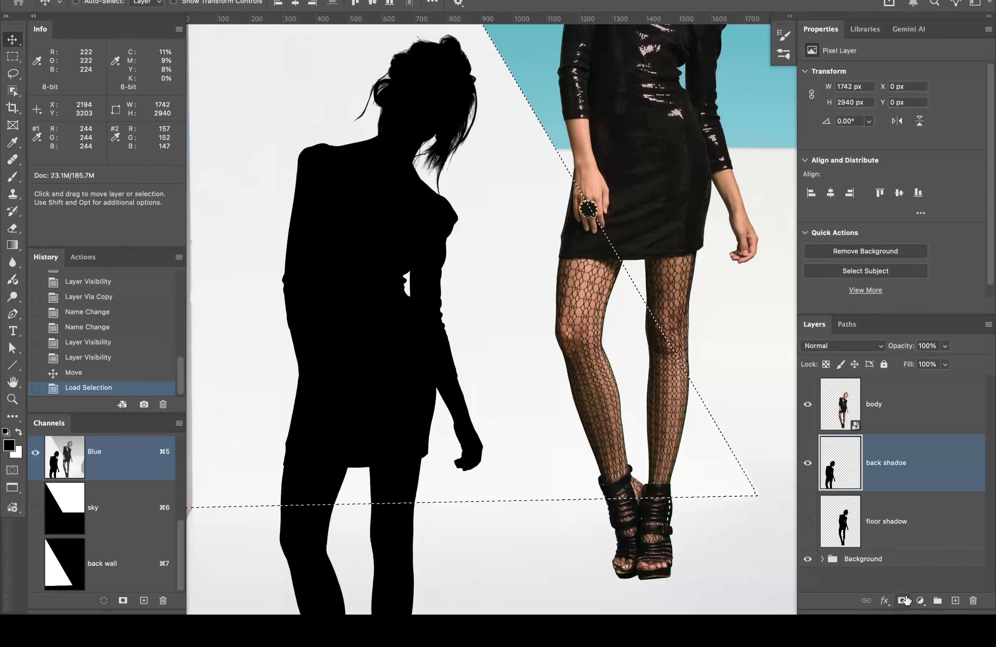
pyautogui.click(903, 600)
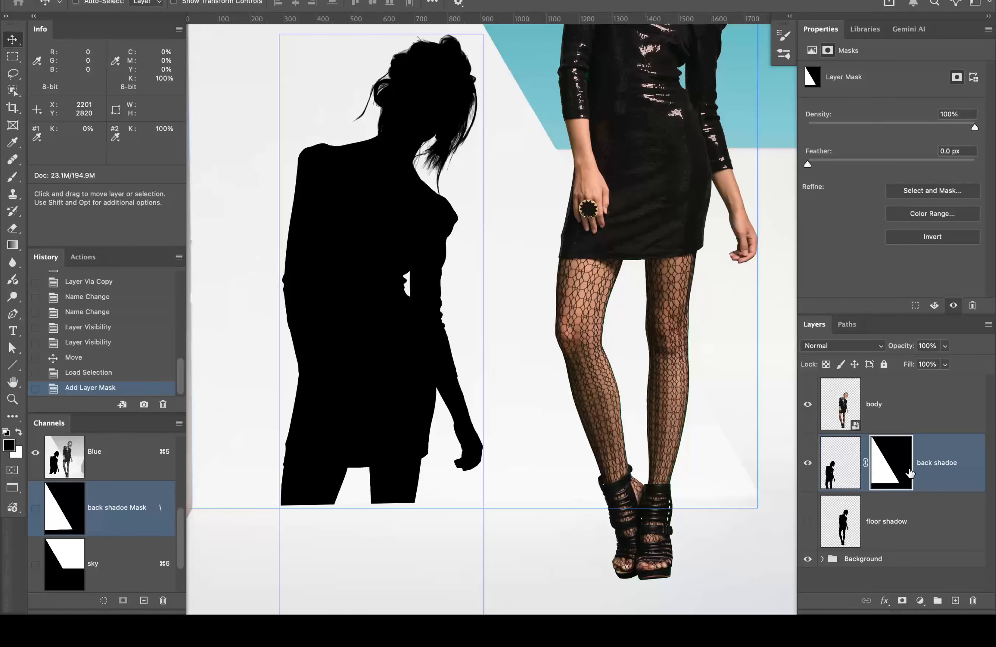
# Step: Fit the image to the screen and mask the floor shadow layer with the selection from the back wall channel
pyautogui.click(13, 383)
pyautogui.doubleClick(12, 383)
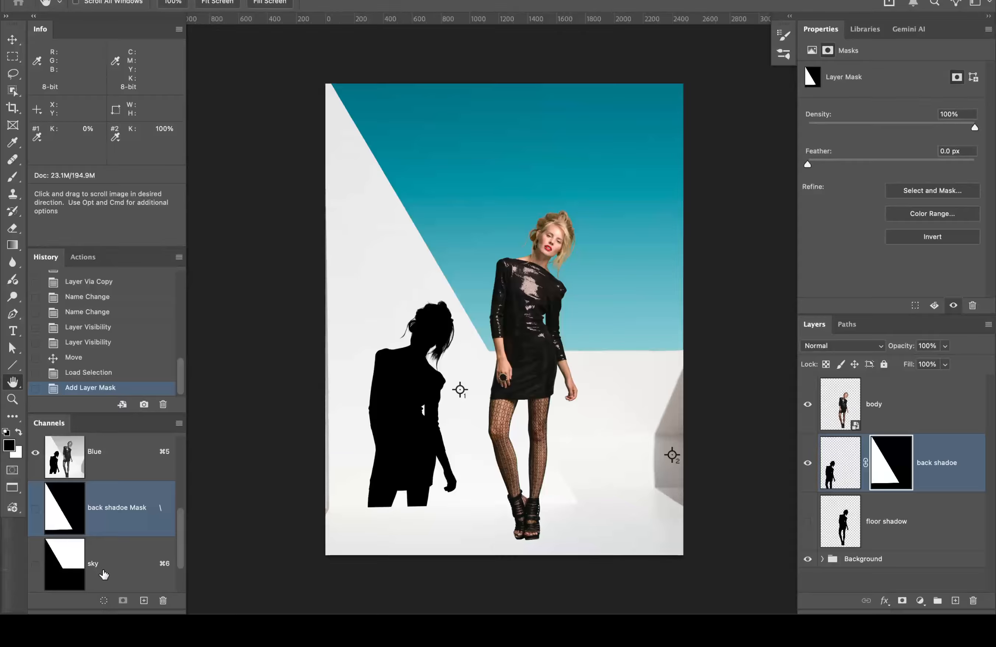
pyautogui.scroll(-2, 103, 575)
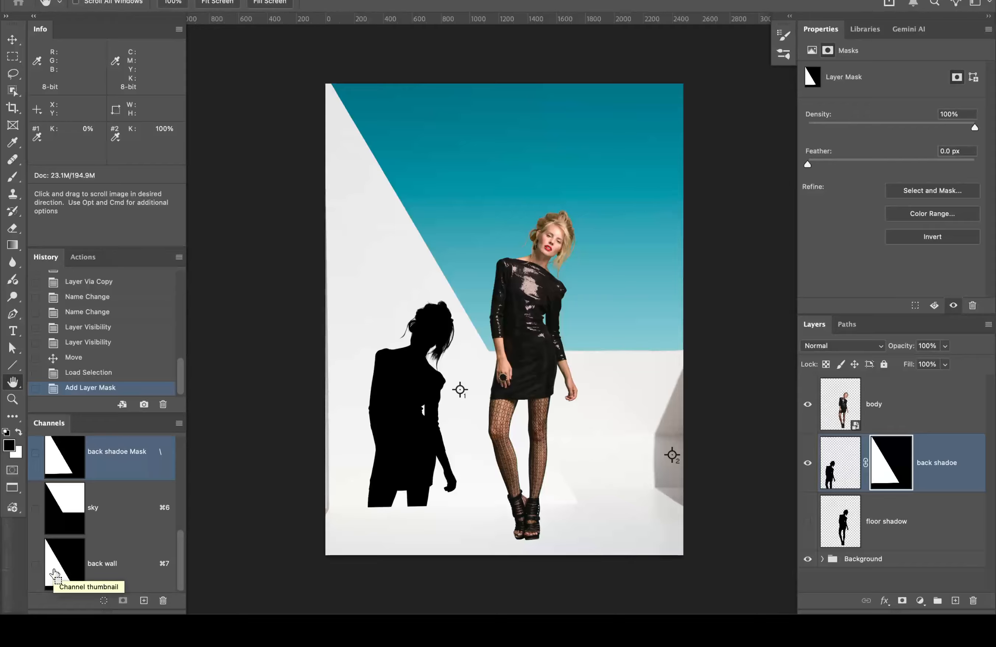
pyautogui.keyDown('super'); pyautogui.click(54, 574); pyautogui.keyUp('super')
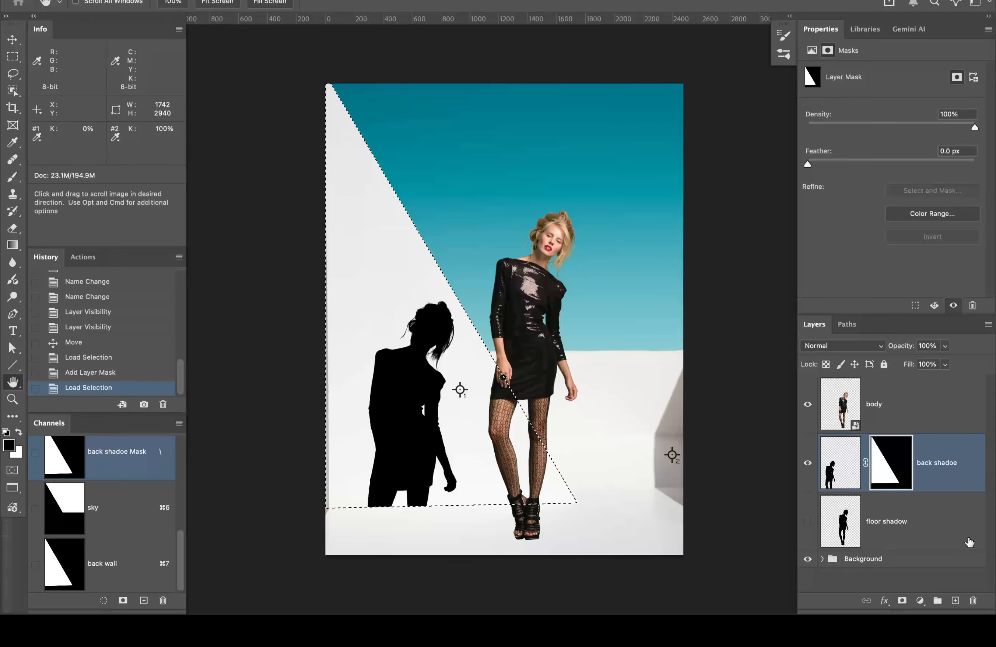
pyautogui.click(940, 525)
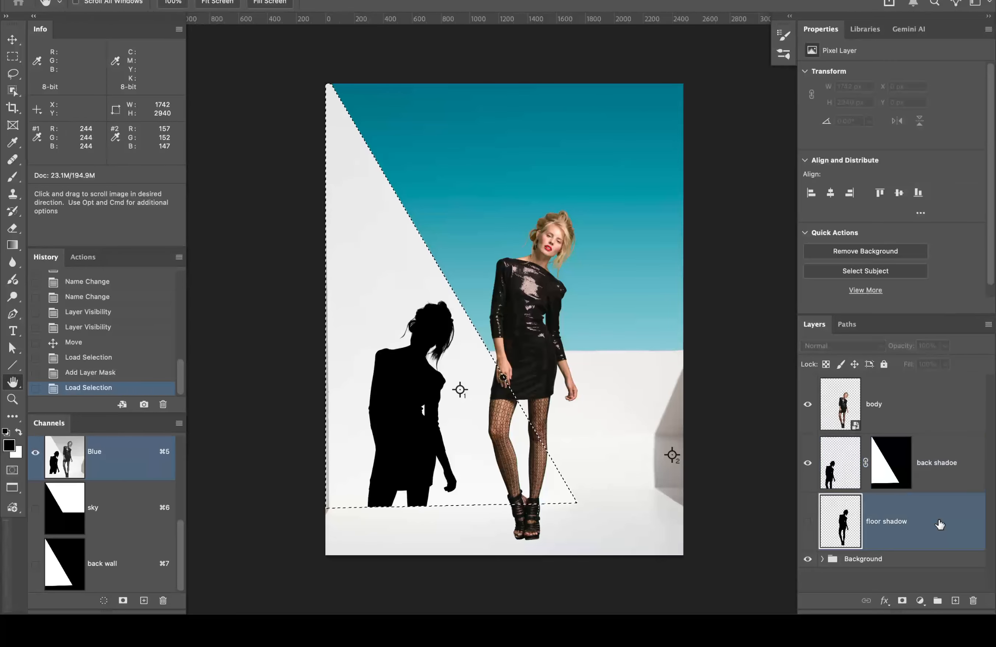
pyautogui.click(901, 601)
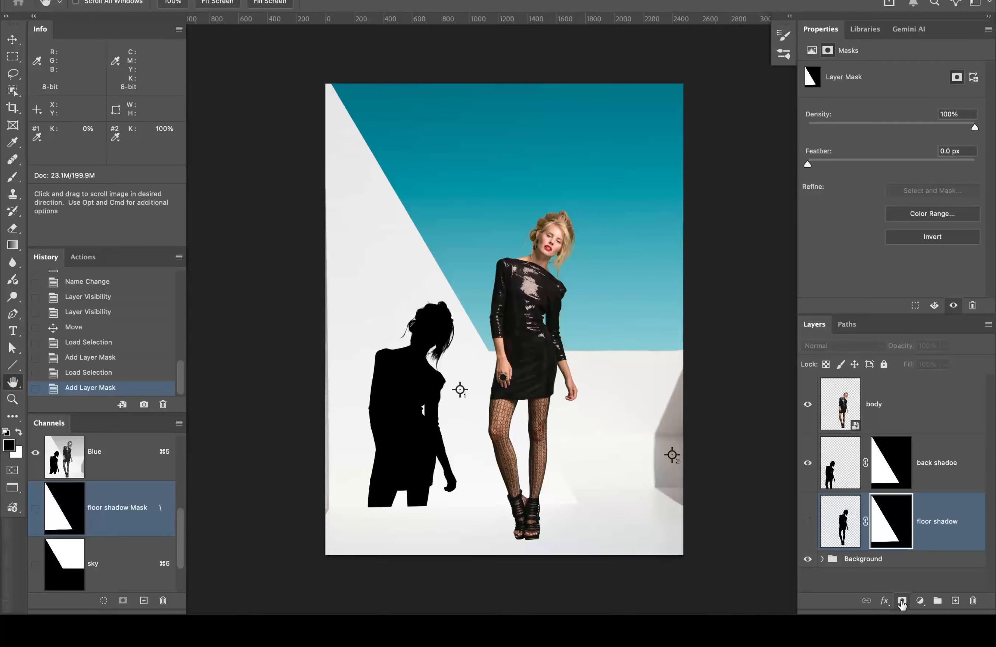
# Step: Make the floor shadow layer visible, invert its mask, and unlink the mask with the silhouette's pixels as the active target
pyautogui.click(808, 522)
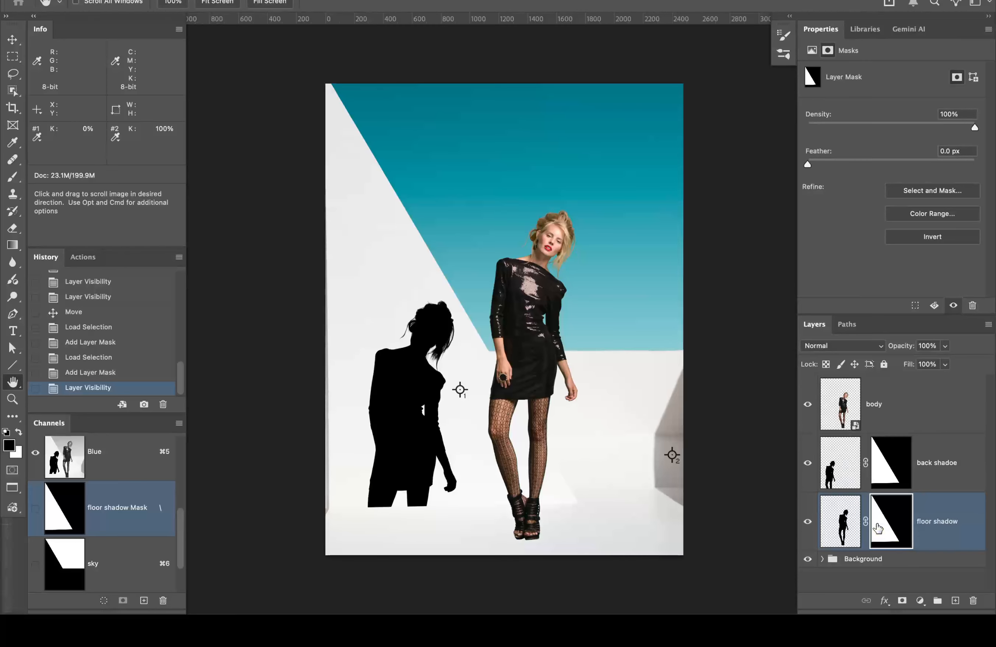
pyautogui.press('super+i')
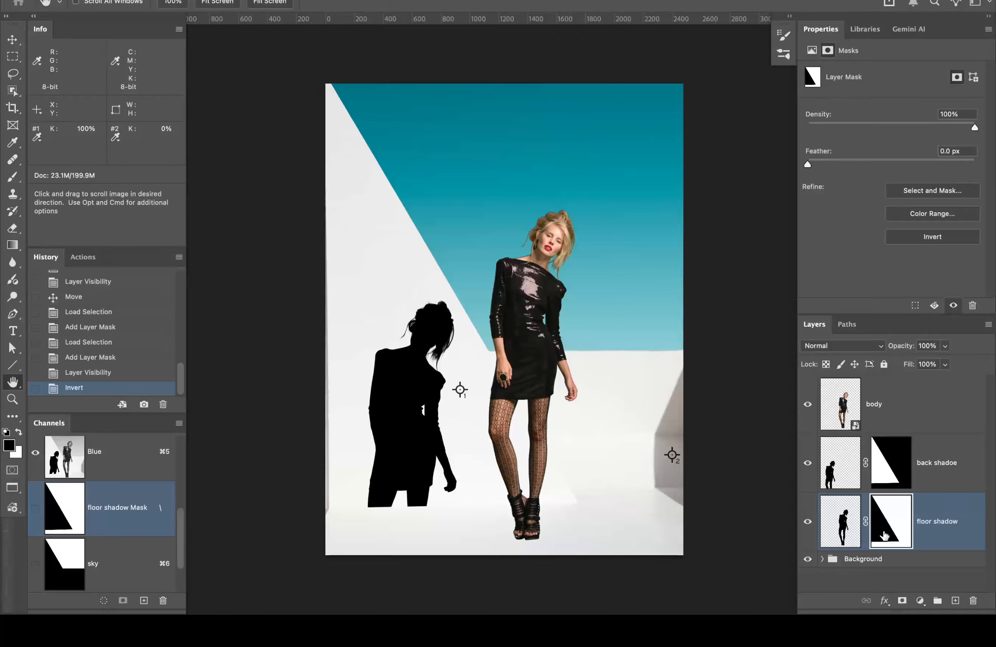
pyautogui.click(865, 522)
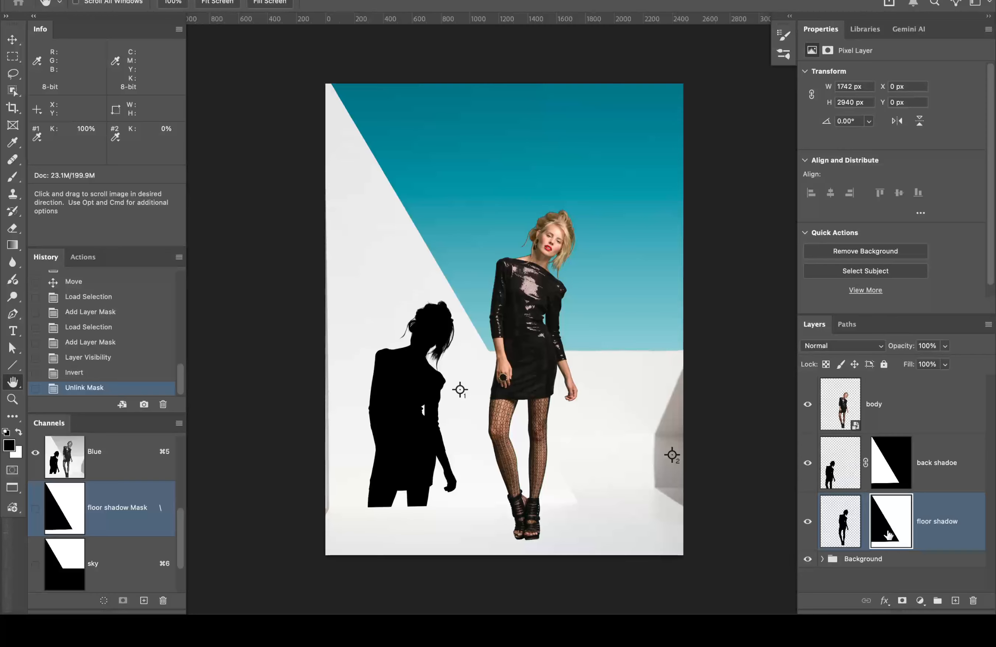
pyautogui.click(831, 515)
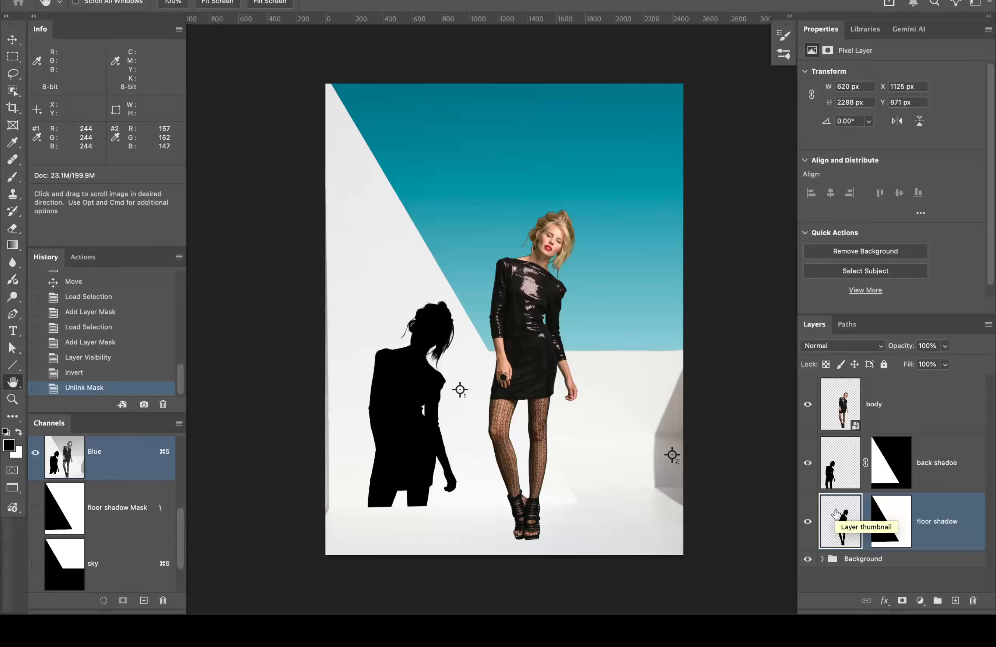
# Step: Begin a free transform of the floor shadow silhouette and place its reference point between the shoe soles at about X 1373, Y 3145 px
pyautogui.press('super+t')
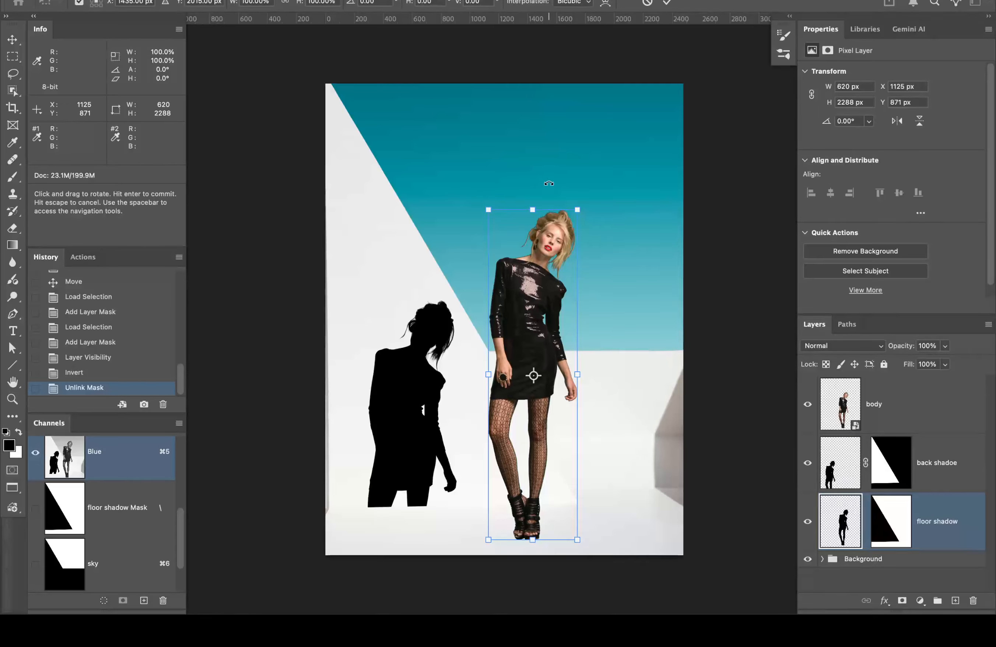
pyautogui.moveTo(549, 183); pyautogui.dragTo(403, 210)
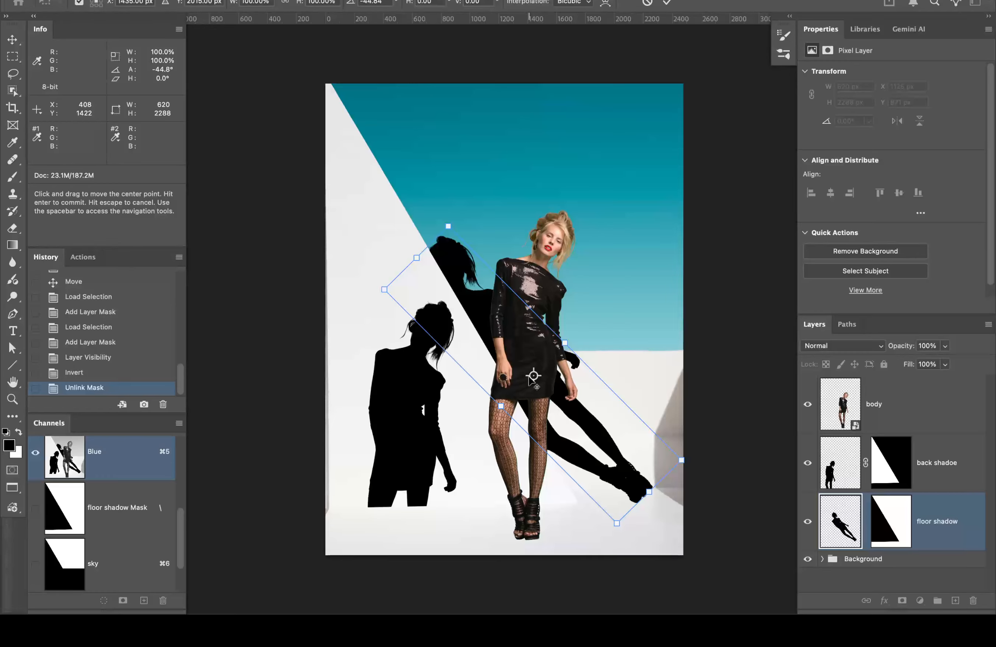
pyautogui.press('super+z')
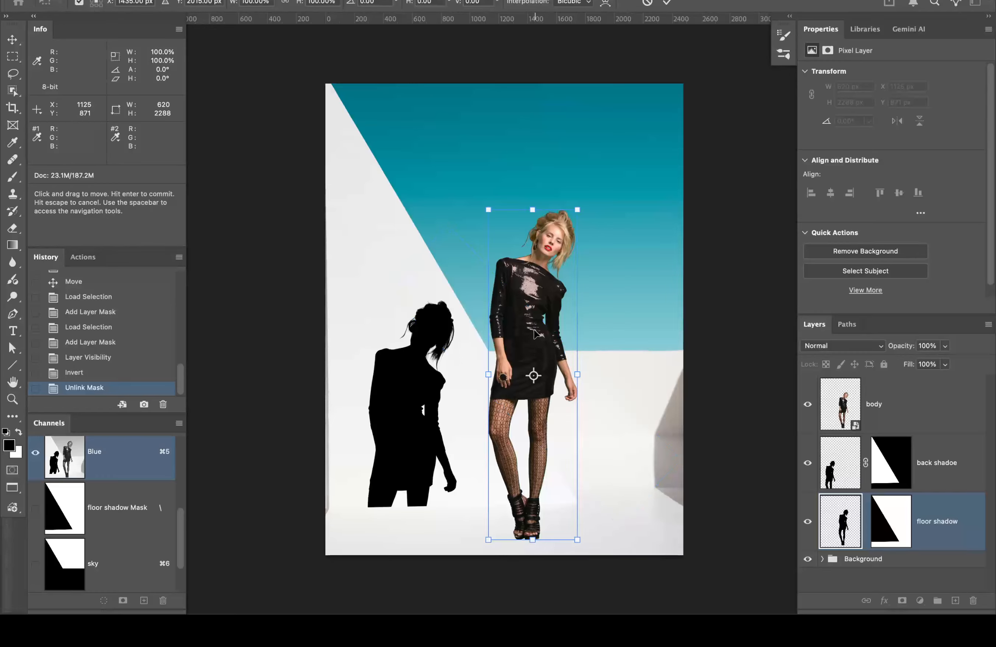
pyautogui.moveTo(534, 375); pyautogui.dragTo(525, 534)
pyautogui.press('super+space')
pyautogui.keyDown('super'); pyautogui.click(545, 516); pyautogui.keyUp('super')
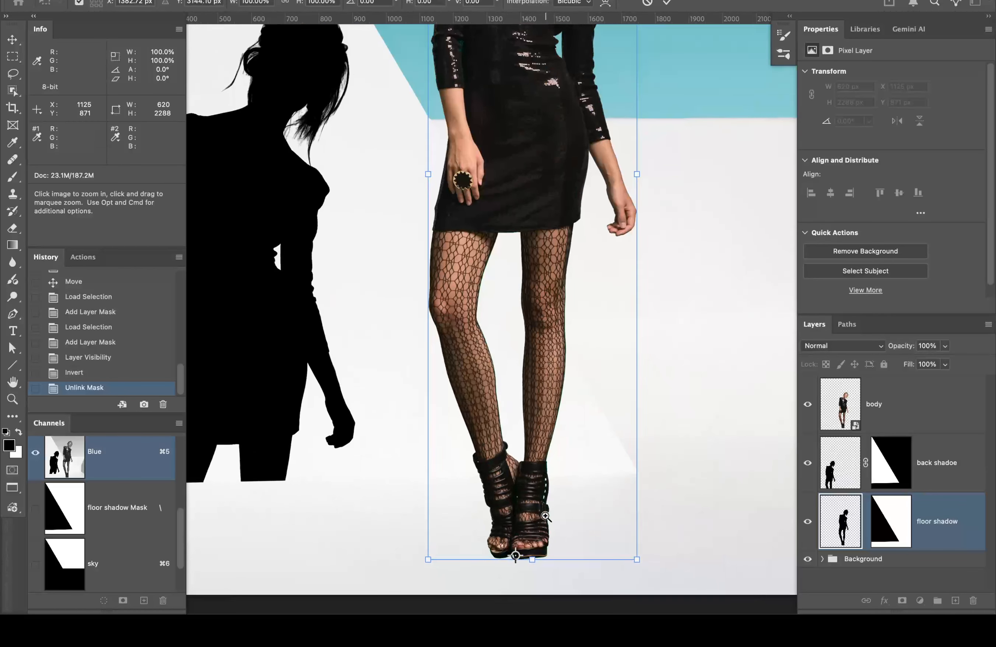
pyautogui.keyDown('super'); pyautogui.click(545, 517); pyautogui.keyUp('super')
pyautogui.moveTo(488, 596); pyautogui.dragTo(480, 594)
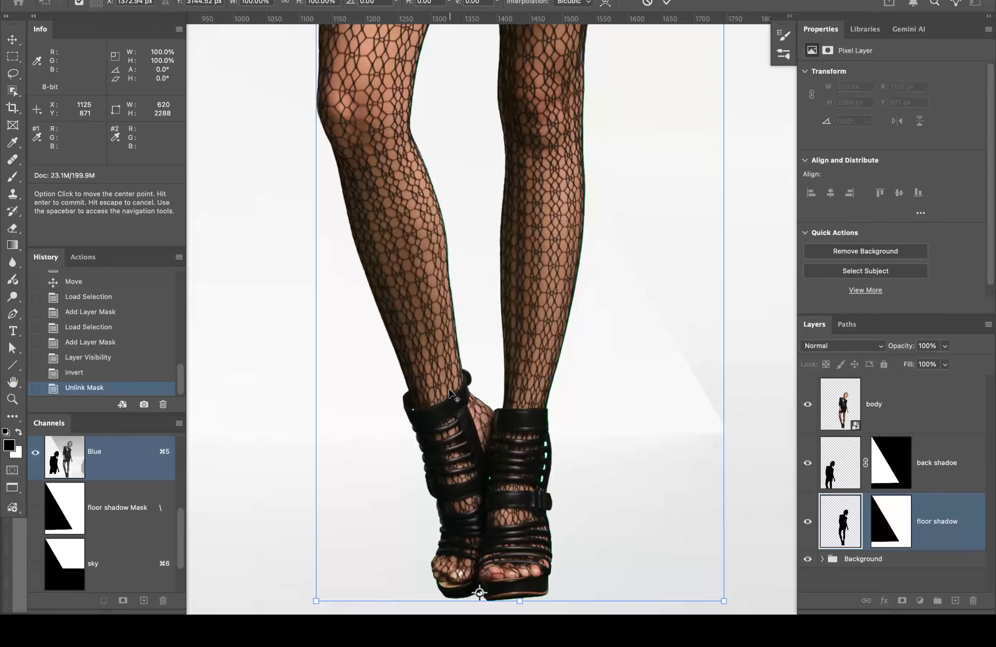
# Step: Rotate the floor shadow silhouette about the shoe soles to about -69.6° so it lies across the floor toward the wall shadow
pyautogui.scroll(-3, 454, 392)
pyautogui.scroll(-1, 478, 342)
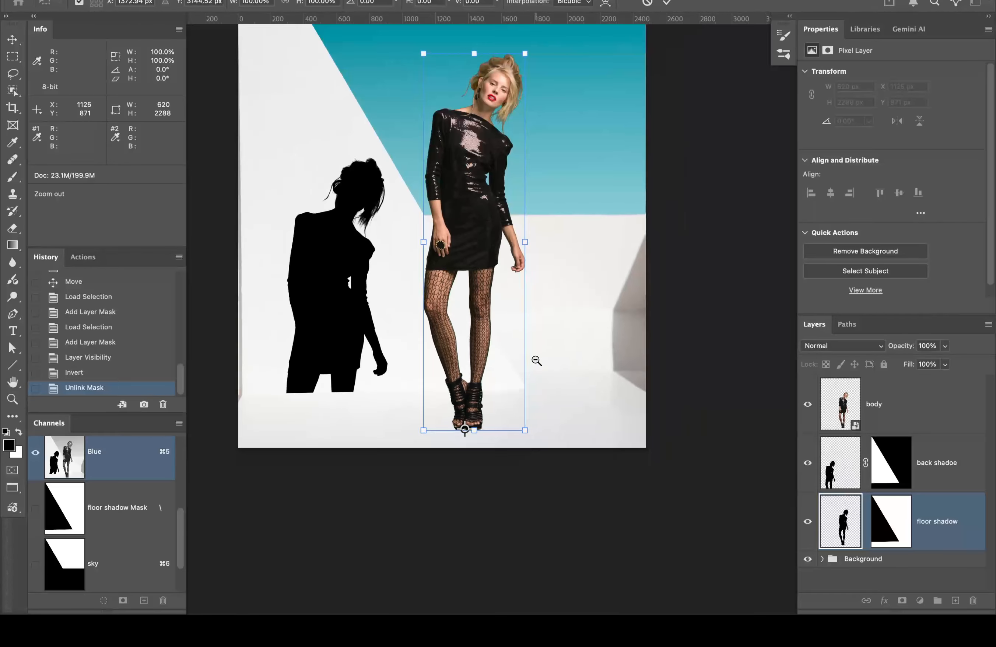
pyautogui.moveTo(520, 284); pyautogui.dragTo(658, 404)
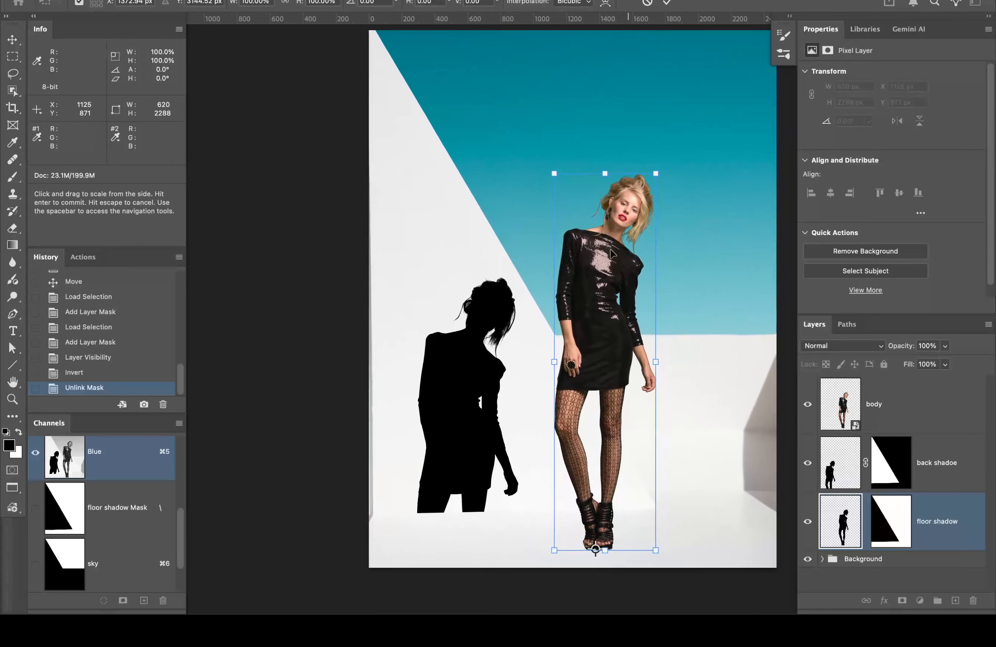
pyautogui.moveTo(616, 127); pyautogui.dragTo(151, 336)
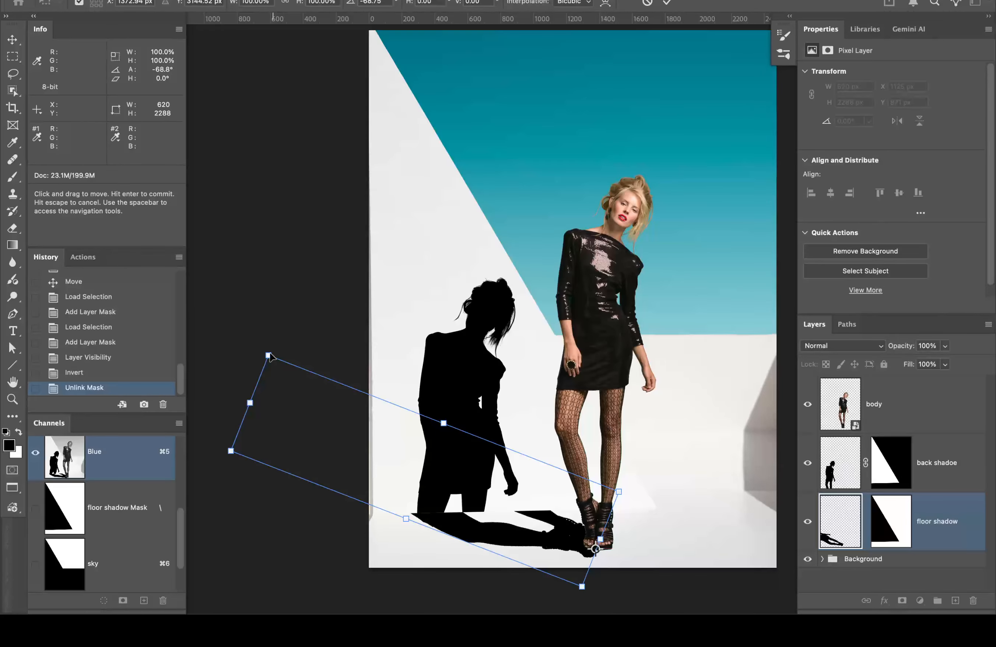
pyautogui.moveTo(264, 306); pyautogui.dragTo(340, 338)
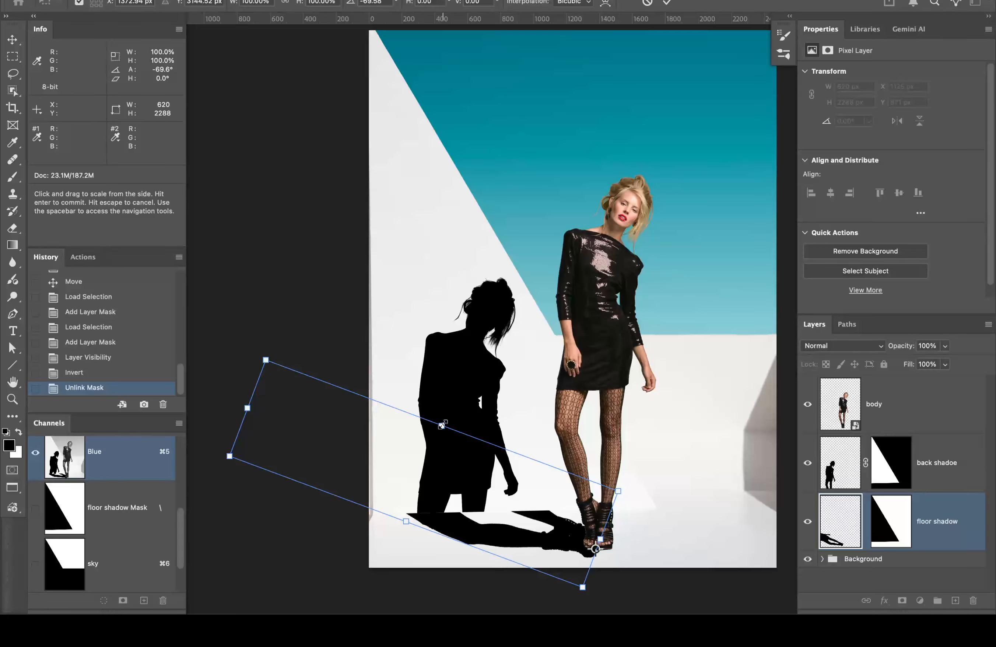
# Step: Narrow the floor shadow silhouette to about 32.3% width and rotate it to about -75.1° to line its legs up with the wall shadow
pyautogui.moveTo(441, 424); pyautogui.dragTo(433, 448)
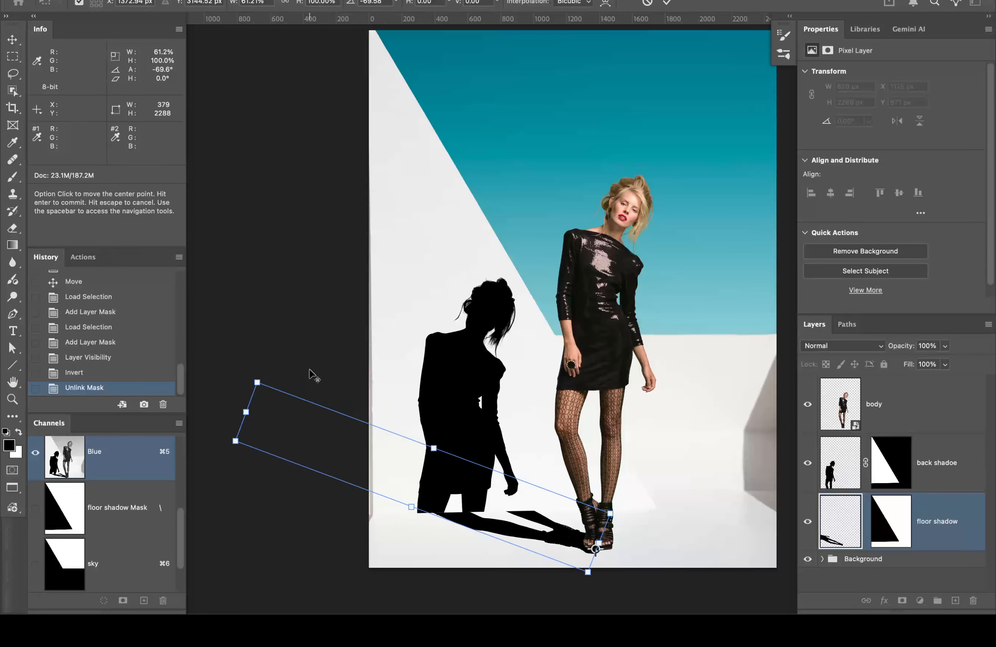
pyautogui.moveTo(316, 373); pyautogui.dragTo(287, 378)
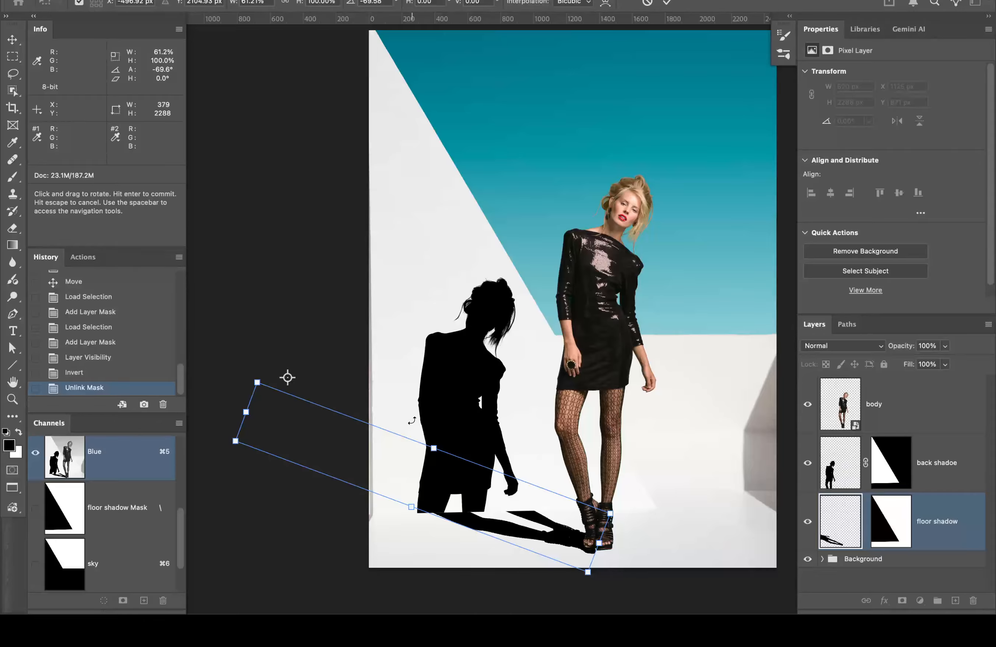
pyautogui.press('super+z')
pyautogui.moveTo(289, 311); pyautogui.dragTo(266, 322)
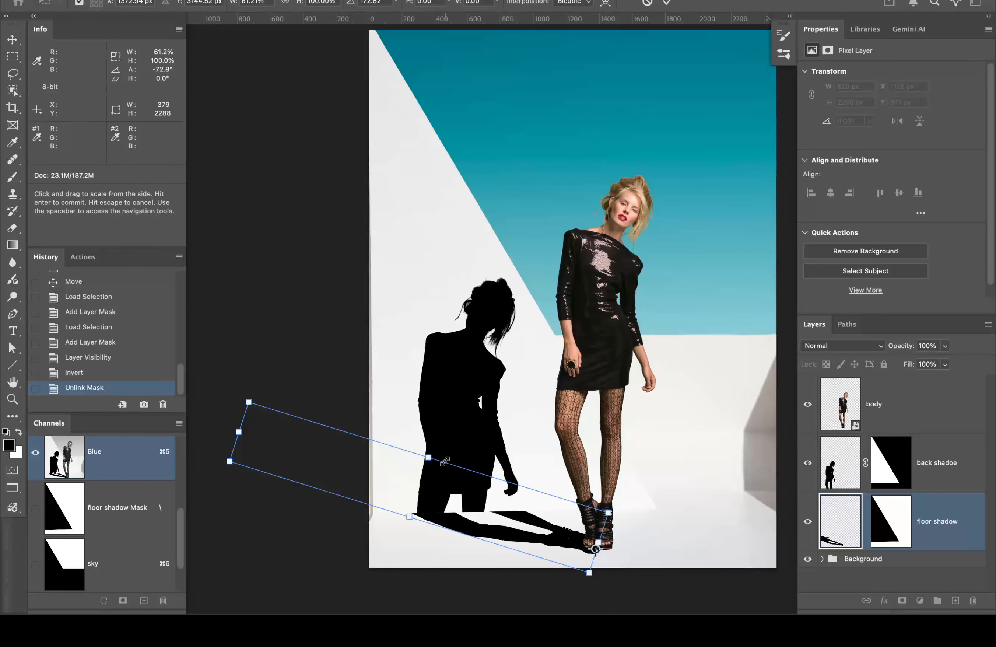
pyautogui.moveTo(429, 457)
pyautogui.mouseDown()
pyautogui.moveTo(425, 446)
pyautogui.moveTo(422, 463)
pyautogui.mouseUp()
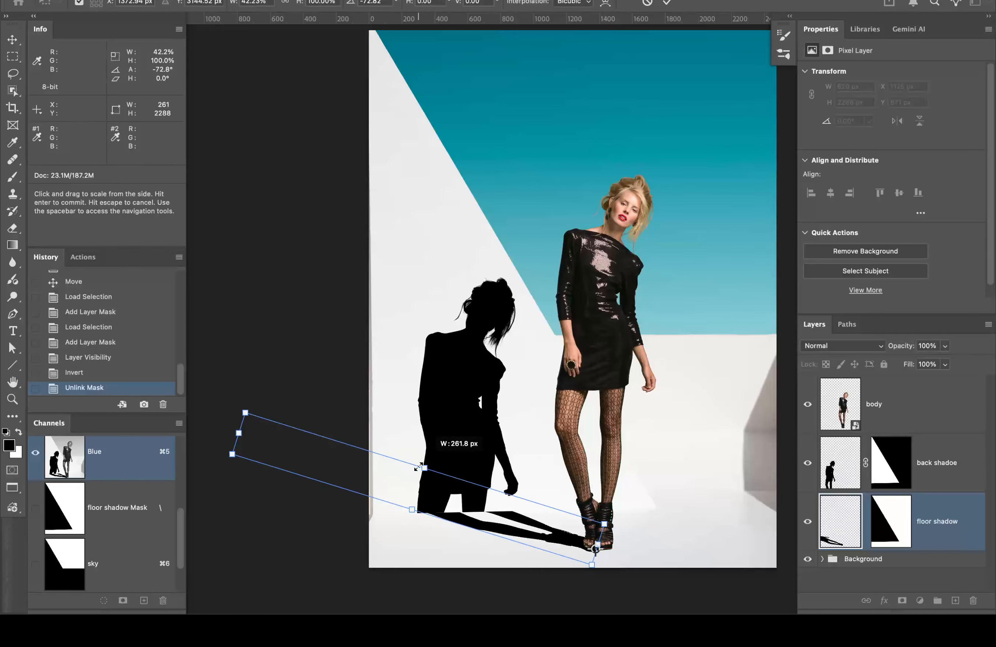
pyautogui.moveTo(267, 334); pyautogui.dragTo(256, 343)
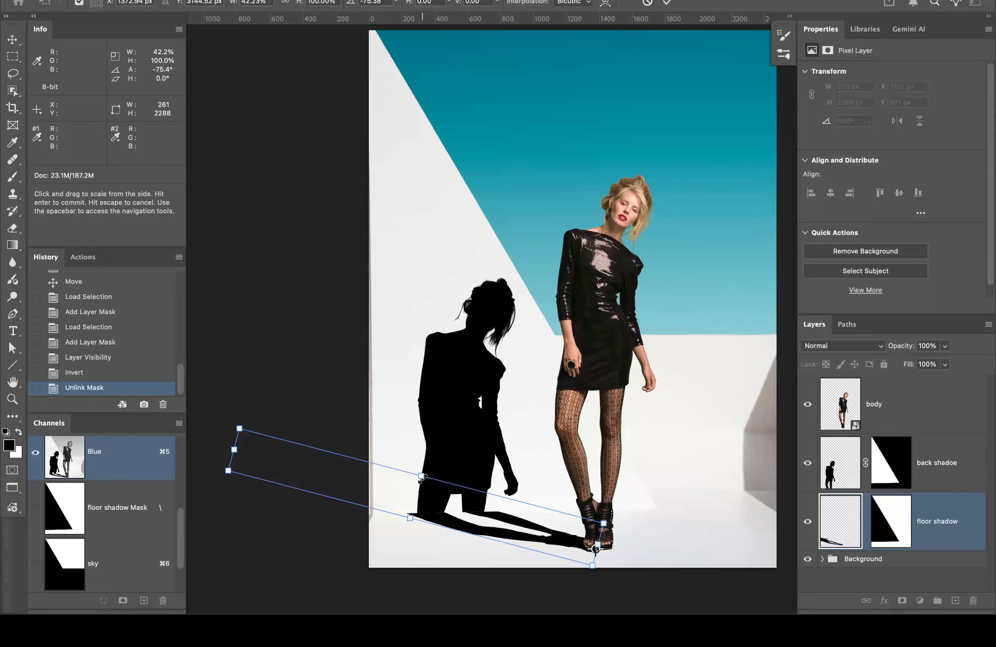
pyautogui.moveTo(422, 477); pyautogui.dragTo(420, 482)
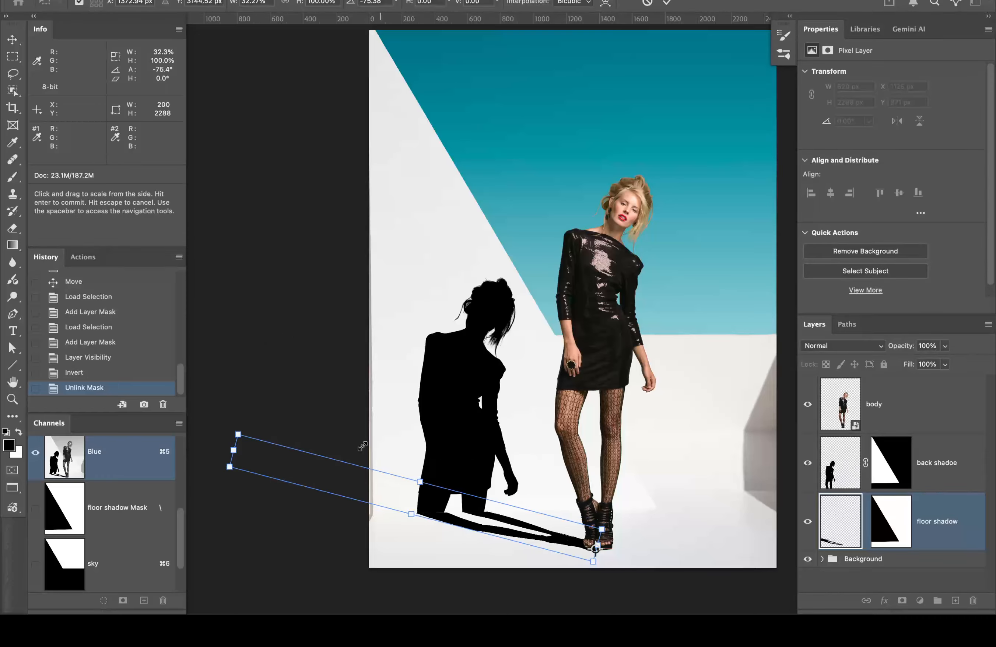
pyautogui.moveTo(320, 363)
pyautogui.mouseDown()
pyautogui.moveTo(310, 368)
pyautogui.moveTo(327, 366)
pyautogui.mouseUp()
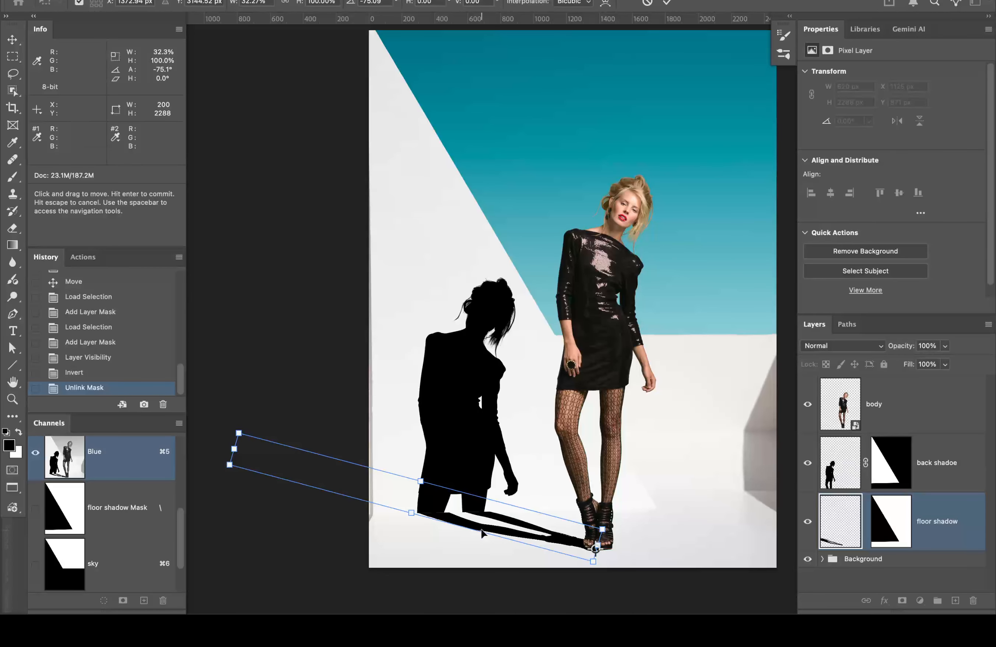
# Step: Shift the floor shadow silhouette about 5 px right and 6 px up so its feet tuck under the model's shoes
pyautogui.keyDown('super'); pyautogui.click(571, 533); pyautogui.keyUp('super')
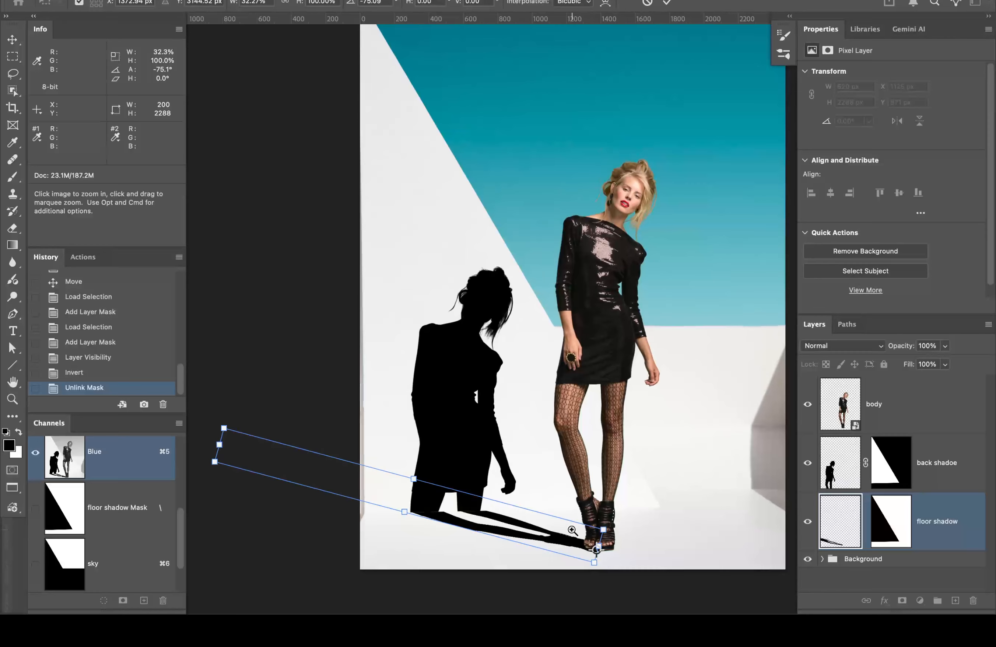
pyautogui.keyDown('super'); pyautogui.click(563, 533); pyautogui.keyUp('super')
pyautogui.keyDown('super'); pyautogui.click(605, 550); pyautogui.keyUp('super')
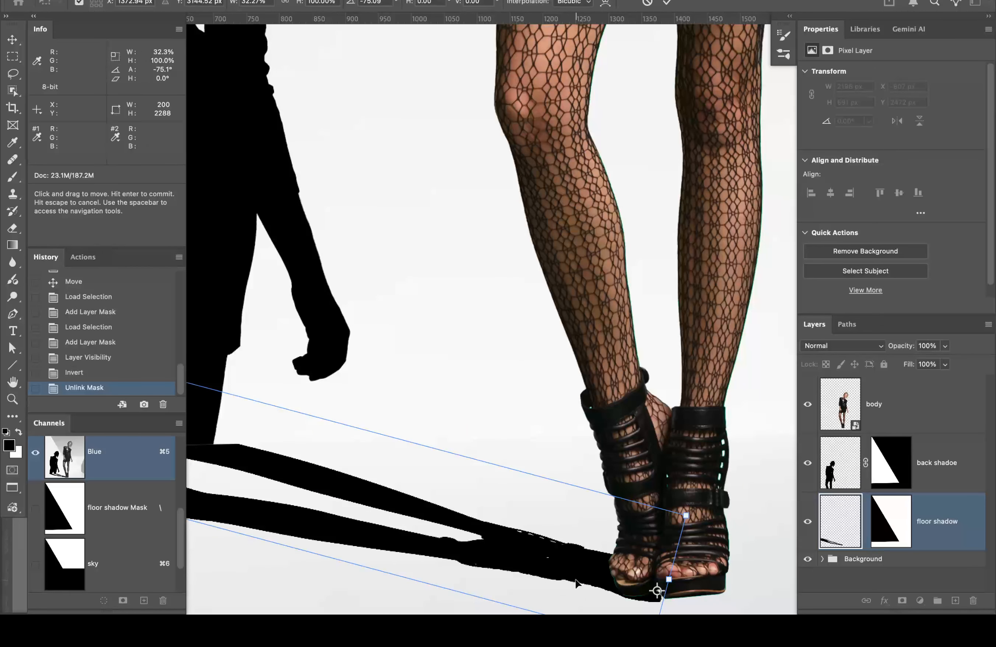
pyautogui.moveTo(608, 572); pyautogui.dragTo(642, 467)
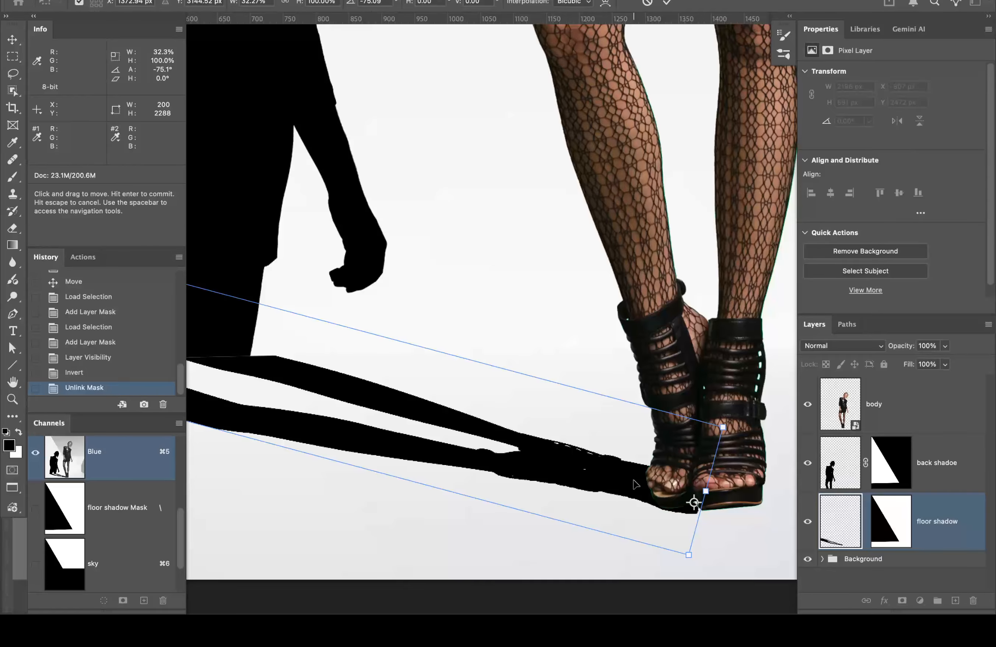
pyautogui.moveTo(635, 484); pyautogui.dragTo(638, 480)
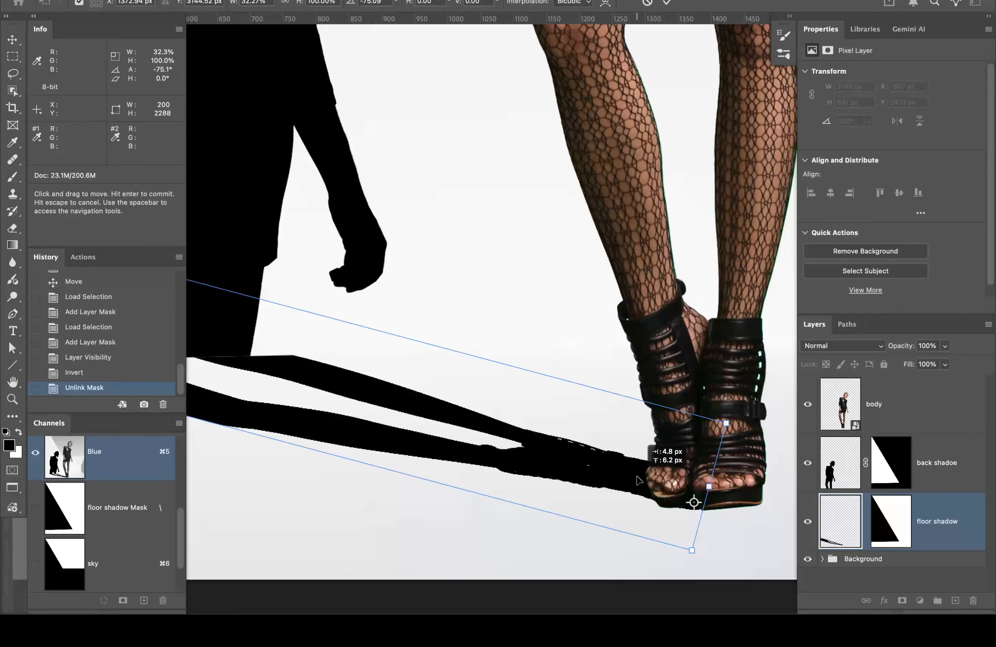
# Step: Refine the floor shadow silhouette to about -75.6° rotation and 29.5% width, apply the transform, and fit the image to the screen
pyautogui.press('space')
pyautogui.moveTo(567, 457); pyautogui.dragTo(786, 422)
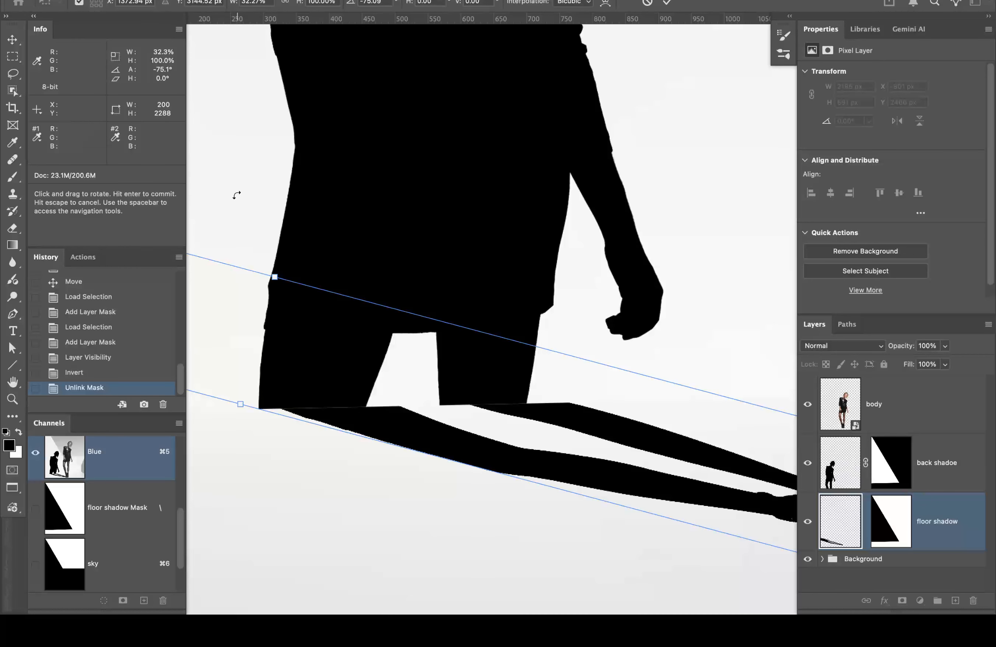
pyautogui.moveTo(235, 195); pyautogui.dragTo(222, 195)
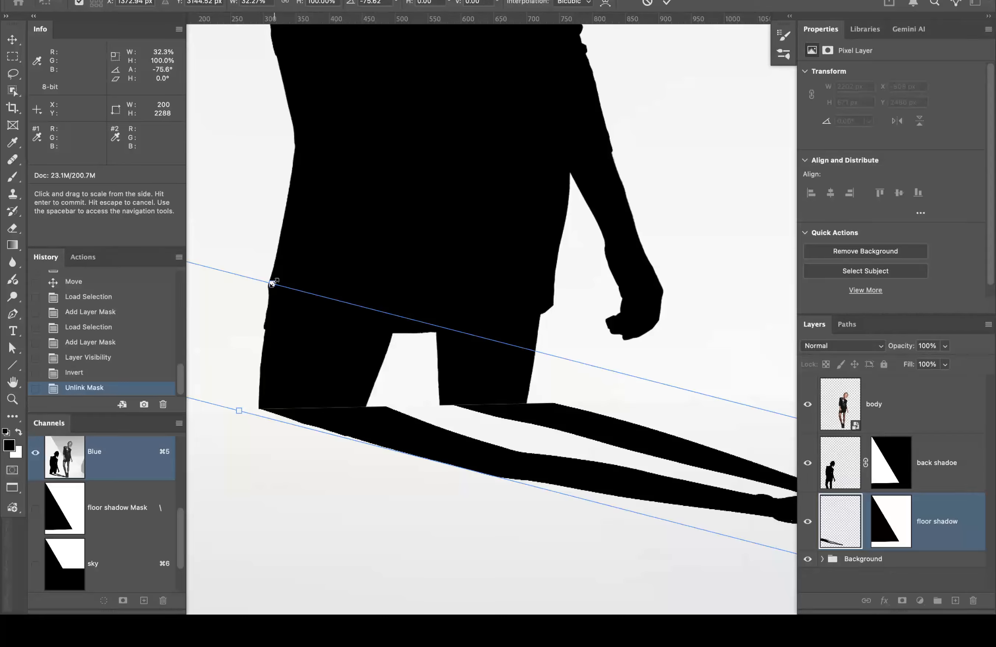
pyautogui.moveTo(270, 285); pyautogui.dragTo(255, 290)
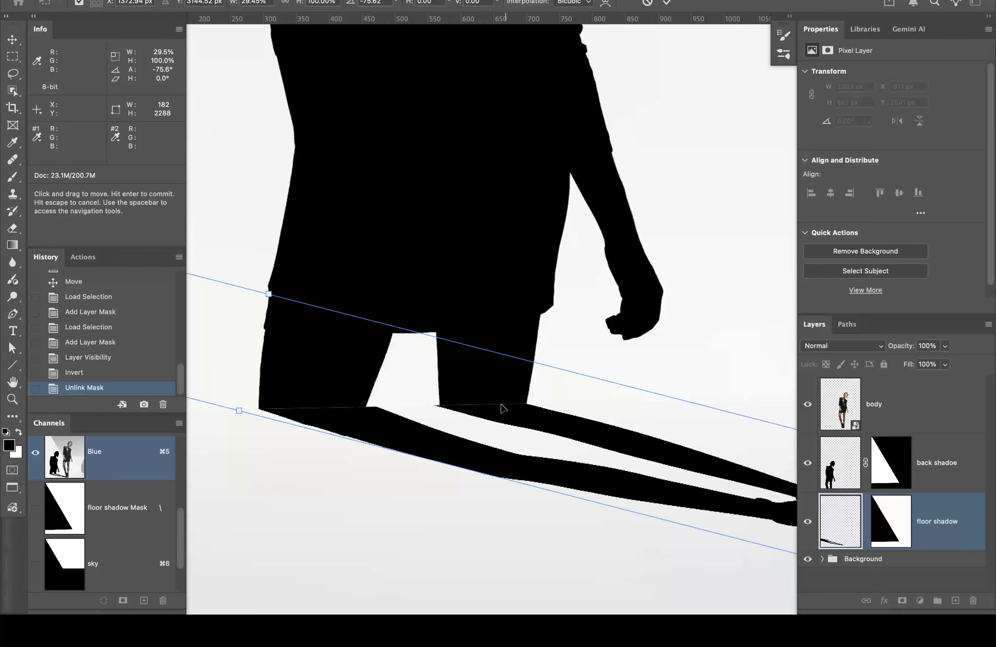
pyautogui.doubleClick(12, 383)
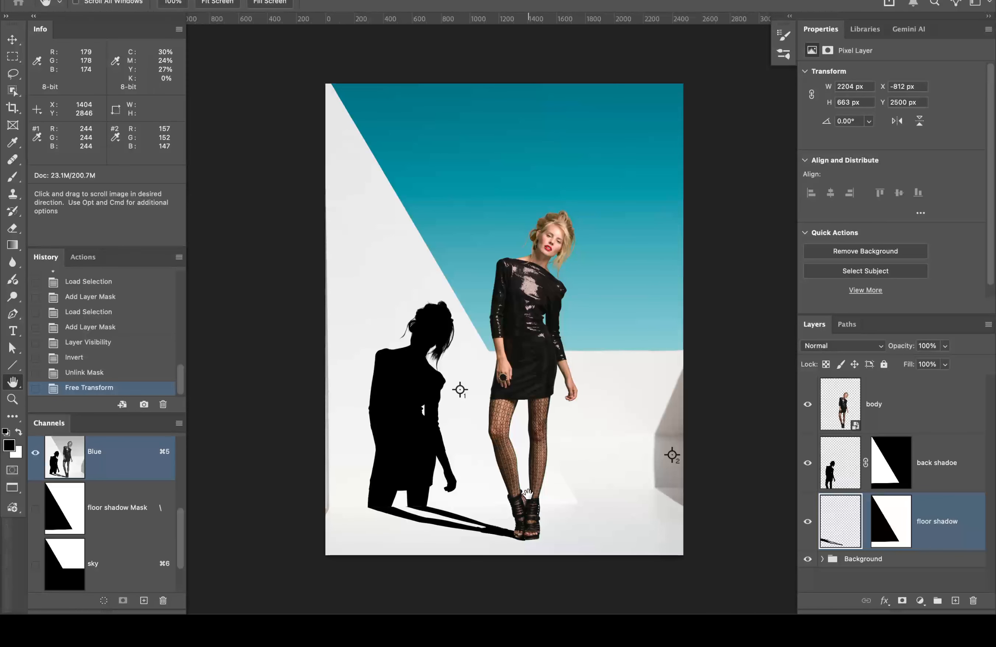
# Step: Examine the junction where the floor shadow's legs meet the wall shadow's legs
pyautogui.press('super')
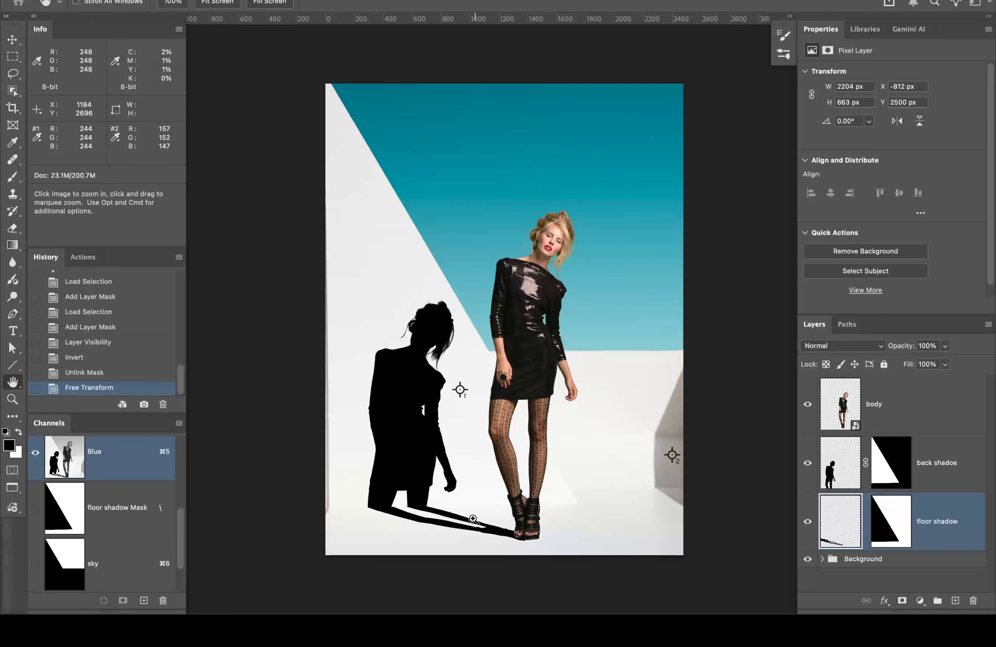
pyautogui.keyDown('super'); pyautogui.click(429, 527); pyautogui.keyUp('super')
pyautogui.keyDown('super'); pyautogui.click(448, 495); pyautogui.keyUp('super')
pyautogui.keyDown('super'); pyautogui.click(437, 510); pyautogui.keyUp('super')
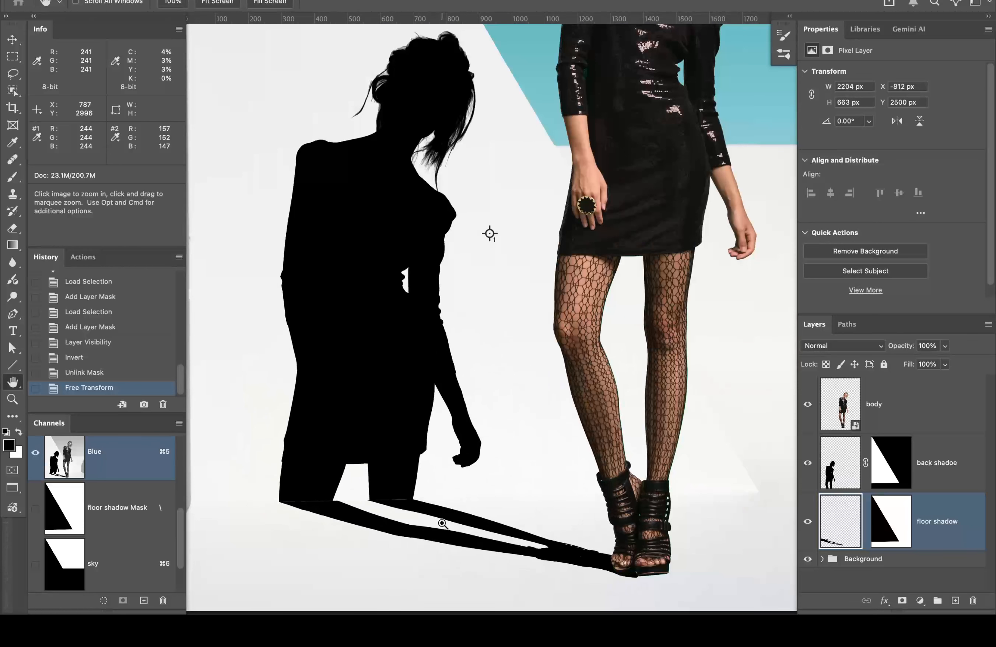
pyautogui.keyDown('super'); pyautogui.click(444, 524); pyautogui.keyUp('super')
pyautogui.keyDown('super'); pyautogui.click(444, 524); pyautogui.keyUp('super')
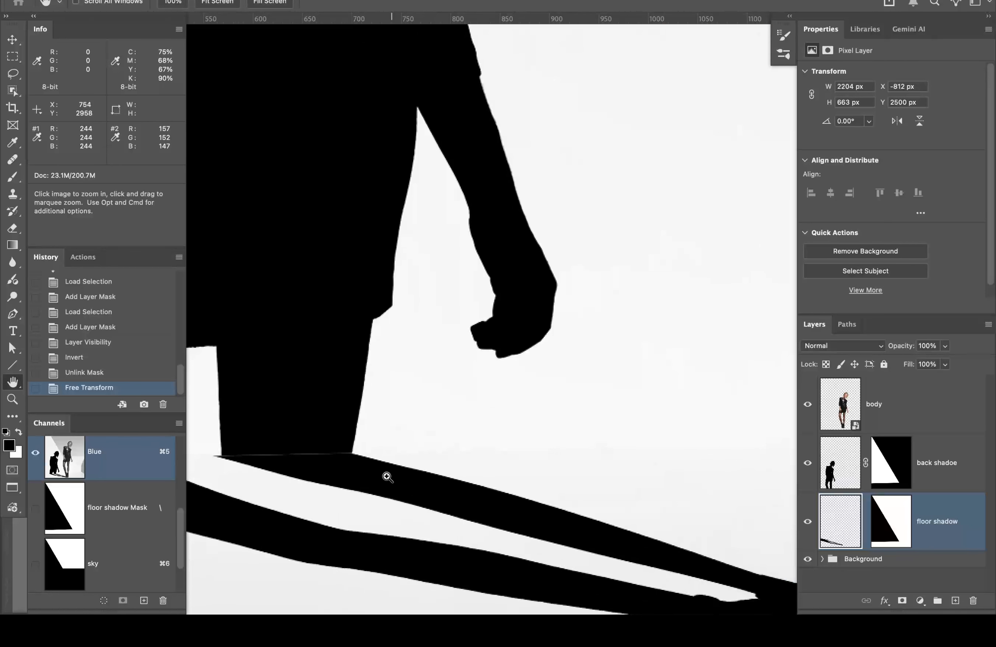
pyautogui.moveTo(322, 429); pyautogui.dragTo(525, 323)
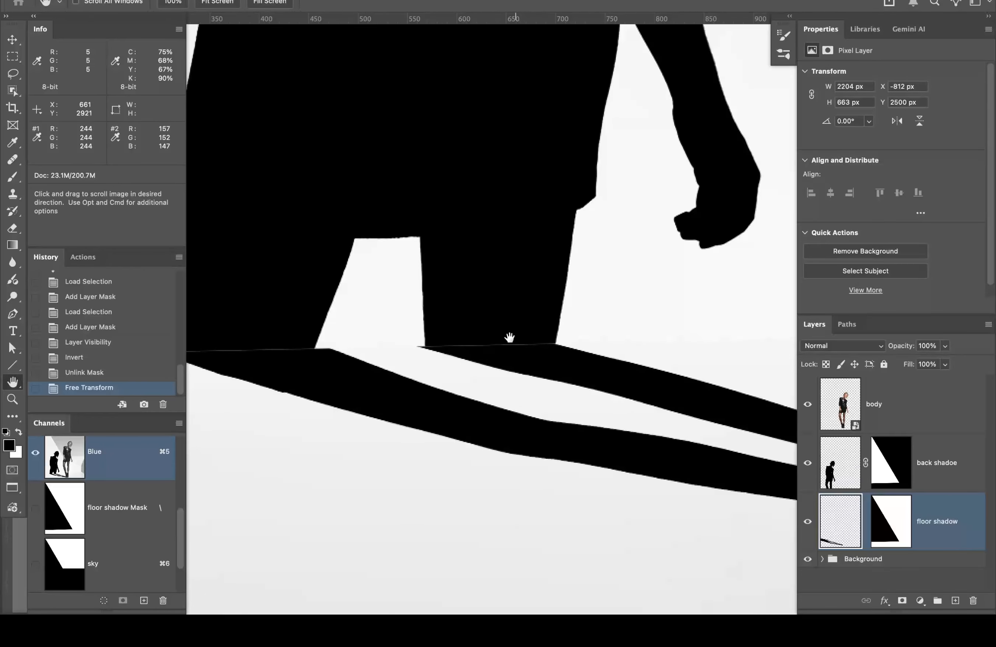
pyautogui.keyDown('alt'); pyautogui.click(384, 324); pyautogui.keyUp('alt')
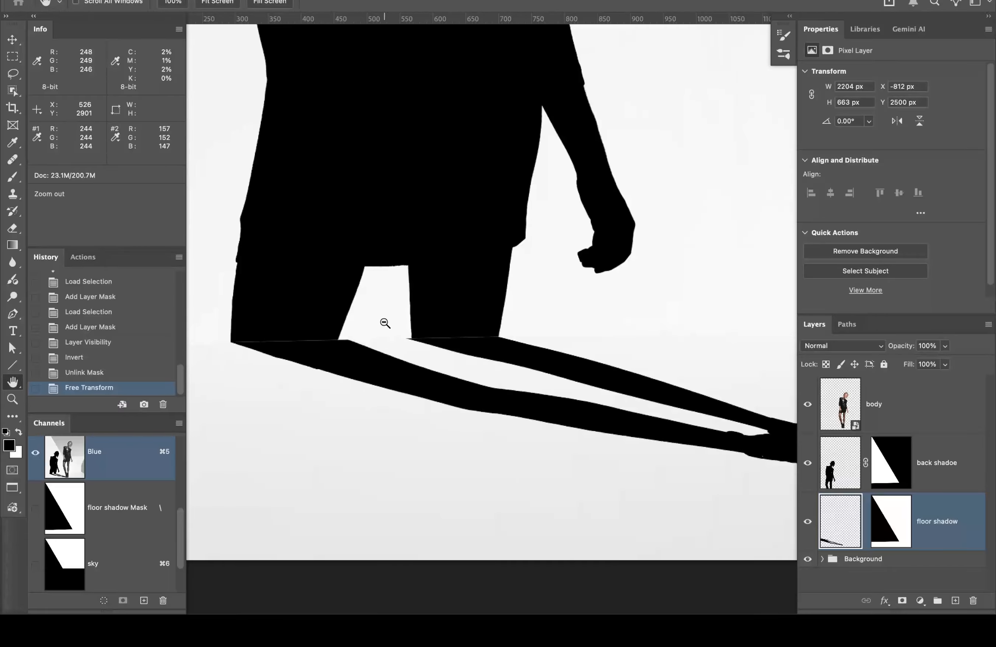
pyautogui.keyDown('alt'); pyautogui.click(399, 320); pyautogui.keyUp('alt')
pyautogui.keyDown('alt'); pyautogui.click(399, 320); pyautogui.keyUp('alt')
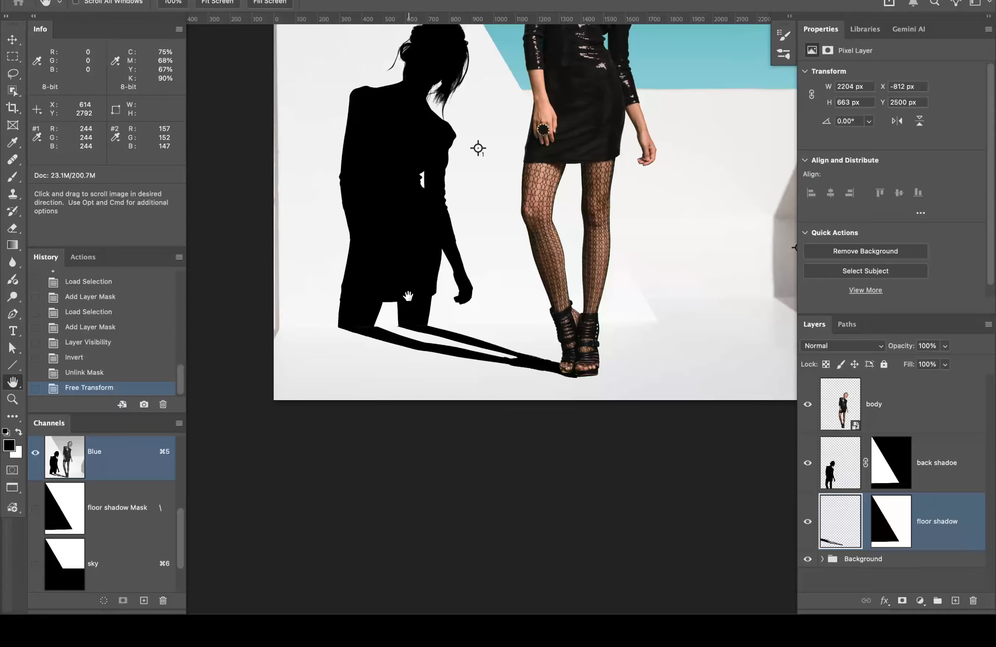
# Step: Unlink the back shadoe layer from its mask and narrow the wall silhouette to about 86.8% width with Free Transform
pyautogui.click(866, 464)
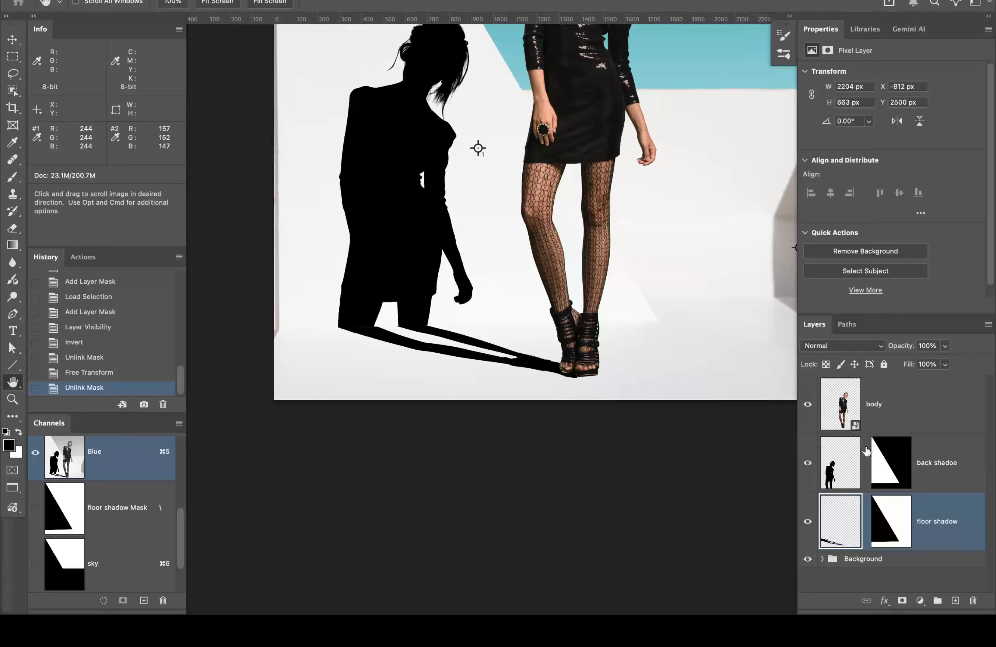
pyautogui.click(830, 474)
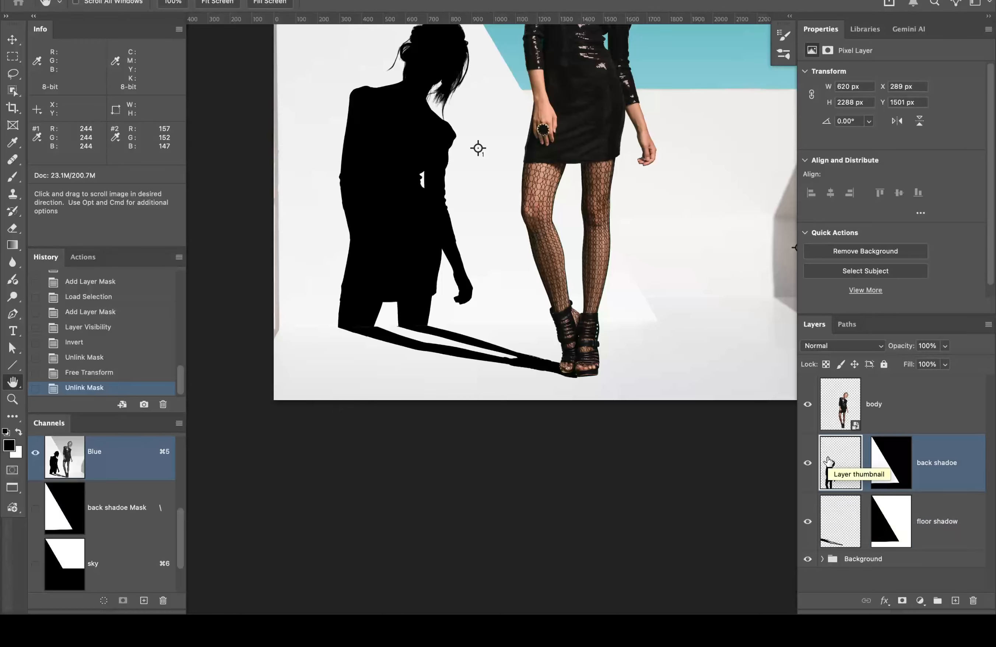
pyautogui.press('super+t')
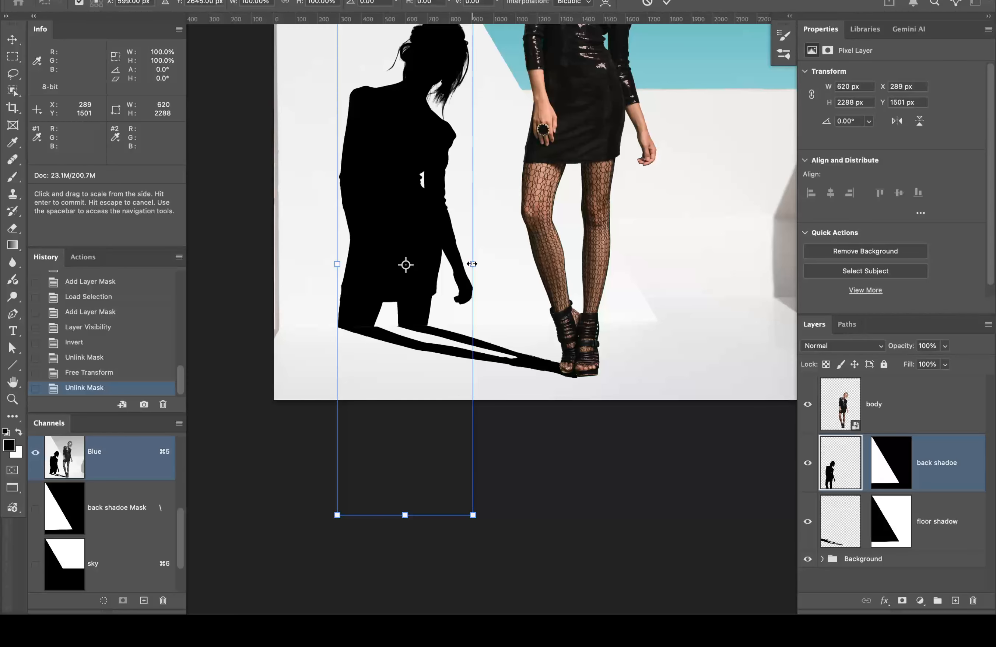
pyautogui.moveTo(472, 264); pyautogui.dragTo(463, 264)
# Step: Nudge the wall silhouette toward the floor shadow's legs, narrow it further to 85% width, and apply the transform
pyautogui.press('super+space')
pyautogui.click(422, 299)
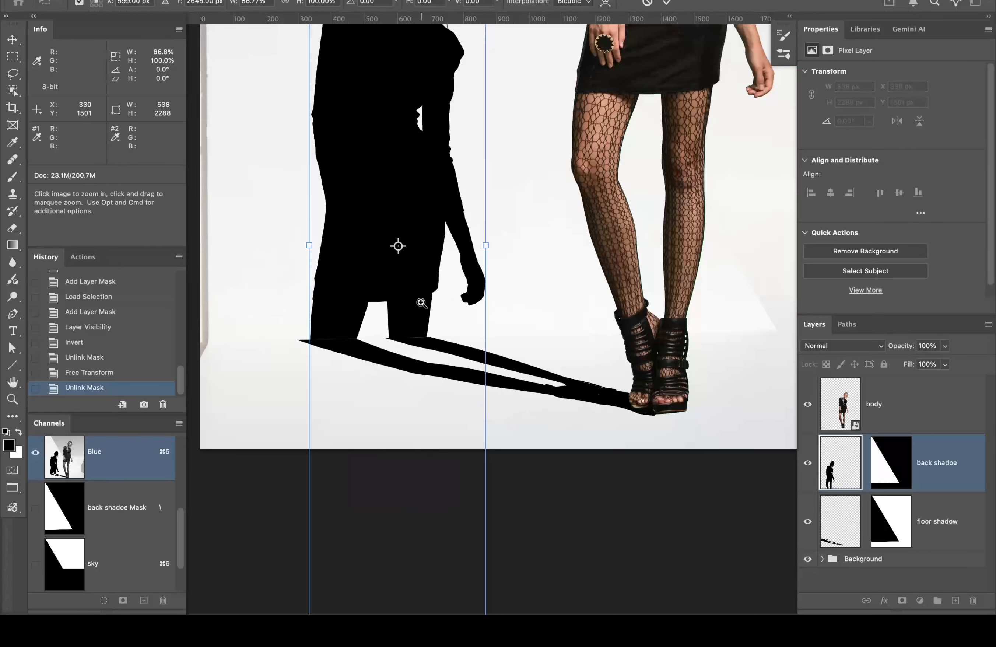
pyautogui.click(421, 293)
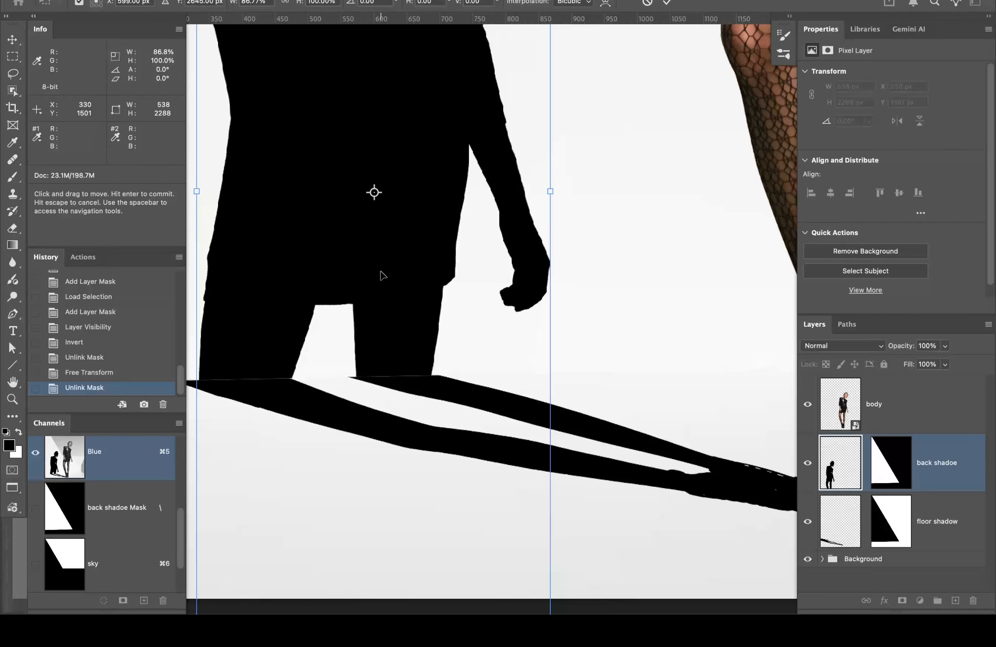
pyautogui.moveTo(384, 275); pyautogui.dragTo(377, 275)
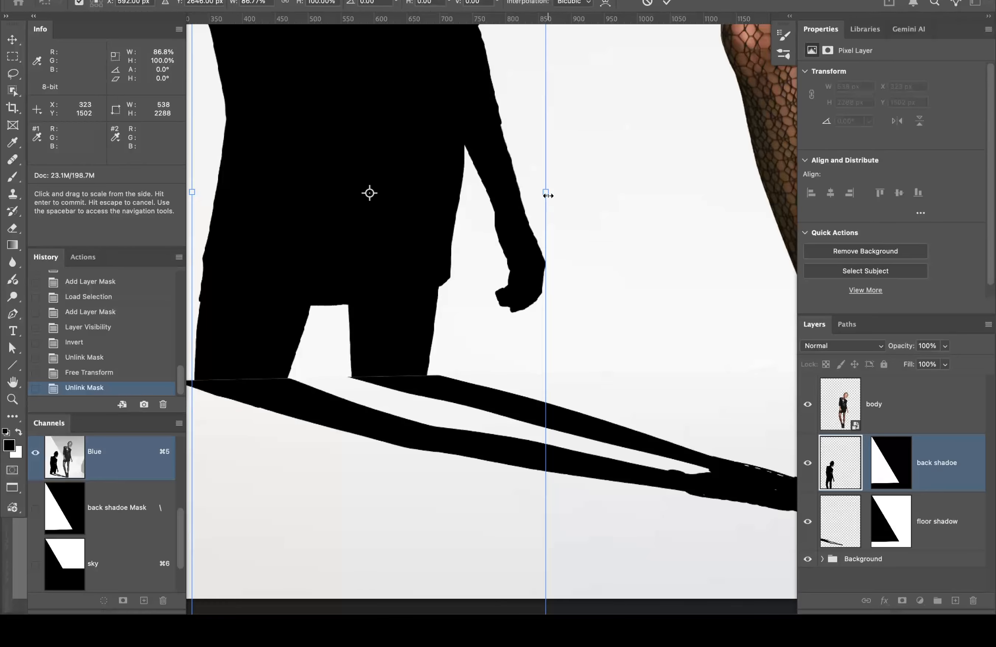
pyautogui.moveTo(550, 185); pyautogui.dragTo(543, 185)
pyautogui.moveTo(419, 230); pyautogui.dragTo(414, 231)
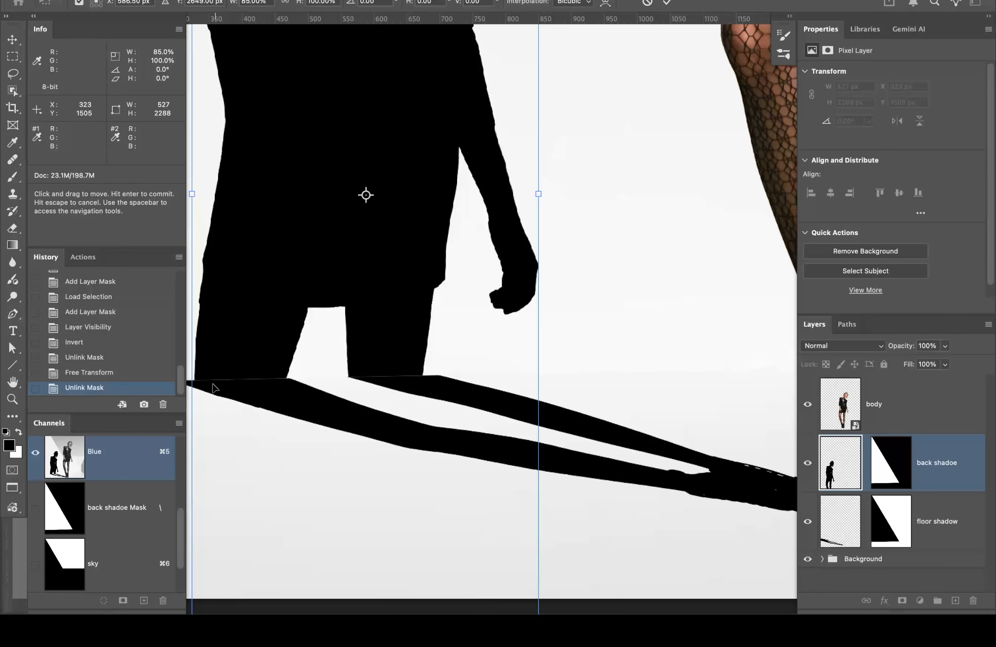
pyautogui.click(667, 3)
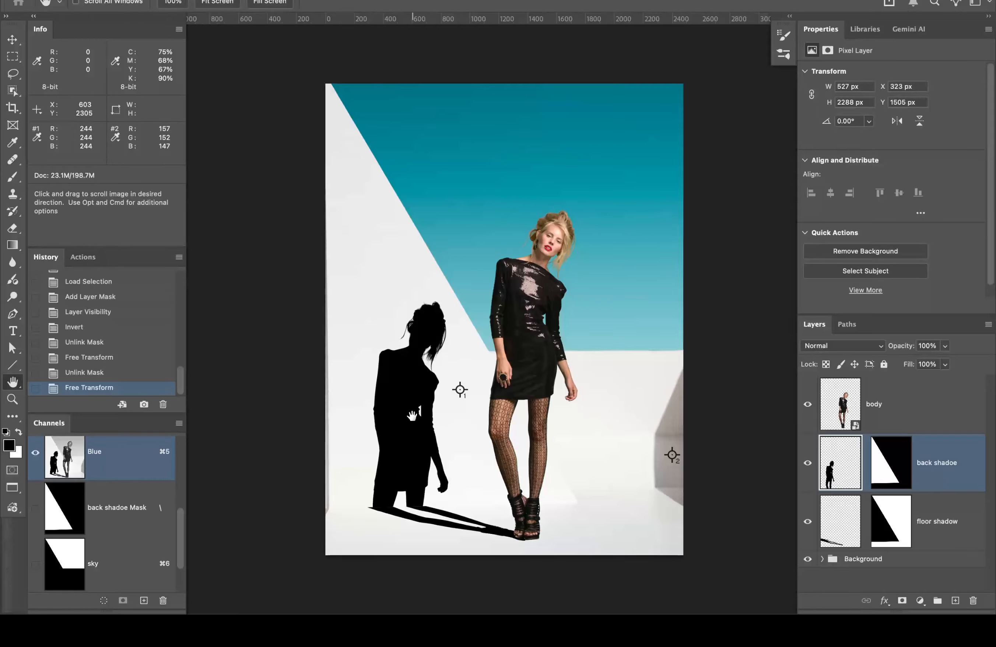
# Step: Examine the leg junction between the wall and floor shadows, comparing it with the floor shadow layer hidden and shown
pyautogui.keyDown('super'); pyautogui.click(394, 503); pyautogui.keyUp('super')
pyautogui.keyDown('super'); pyautogui.click(396, 506); pyautogui.keyUp('super')
pyautogui.keyDown('super'); pyautogui.click(386, 505); pyautogui.keyUp('super')
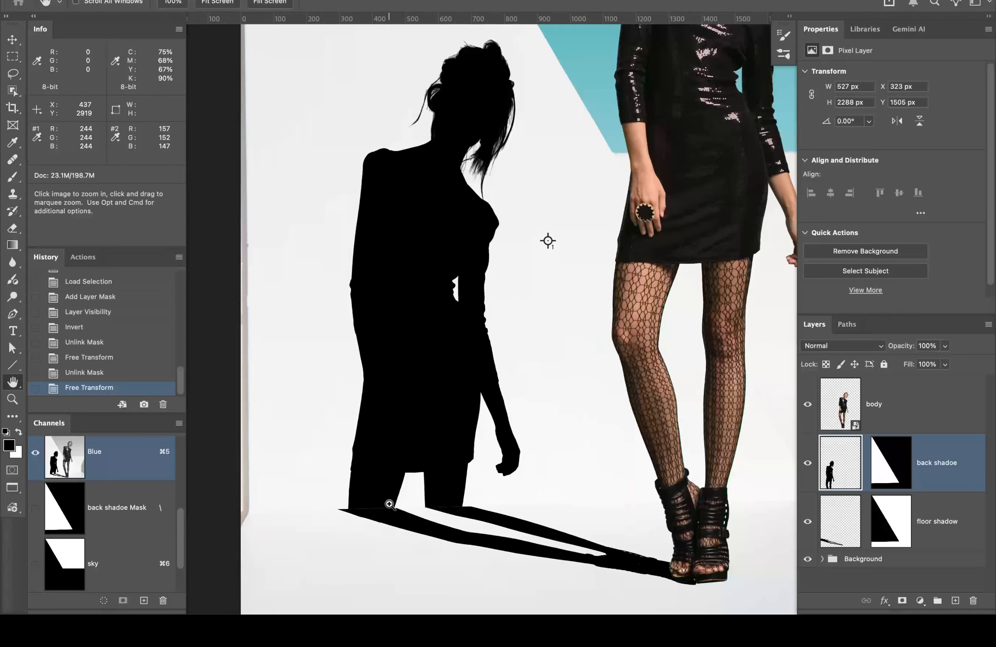
pyautogui.keyDown('super'); pyautogui.click(389, 504); pyautogui.keyUp('super')
pyautogui.keyDown('super'); pyautogui.click(510, 484); pyautogui.keyUp('super')
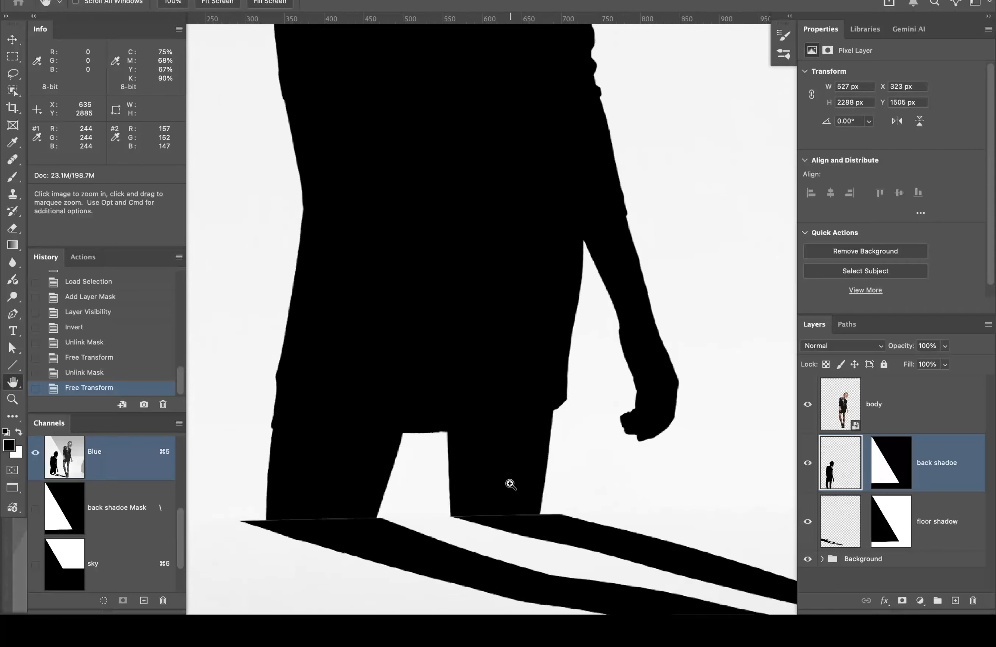
pyautogui.moveTo(314, 515); pyautogui.dragTo(404, 400)
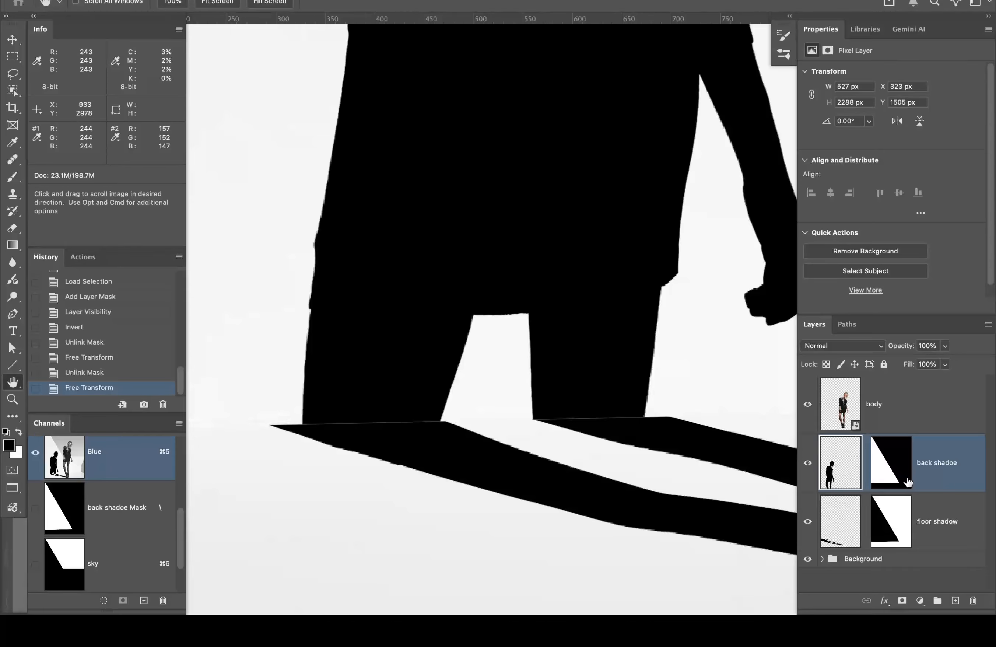
pyautogui.click(808, 523)
pyautogui.click(807, 523)
pyautogui.click(807, 523)
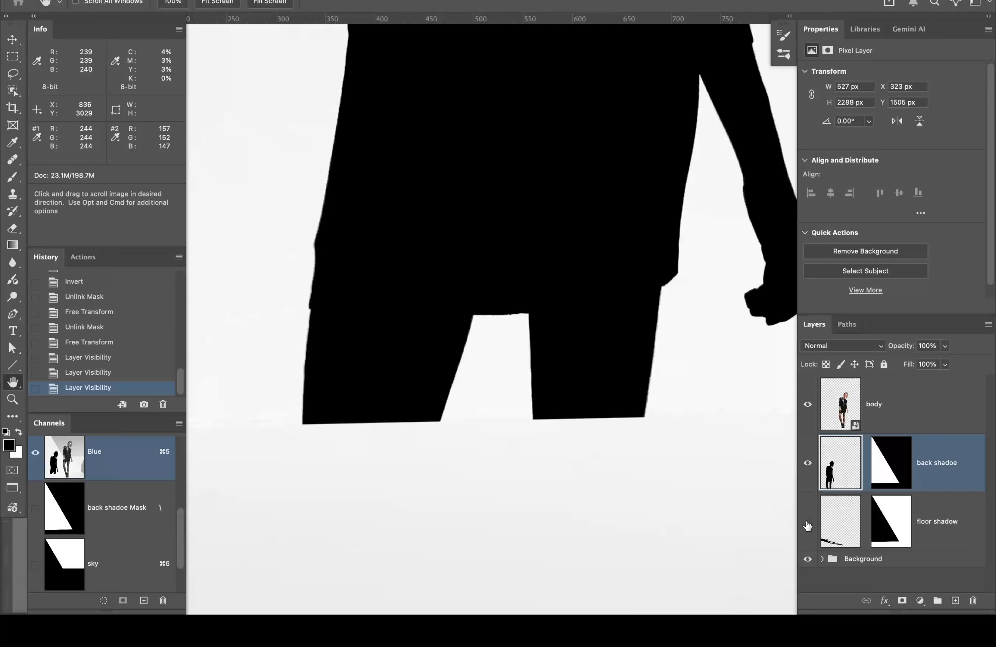
pyautogui.click(807, 523)
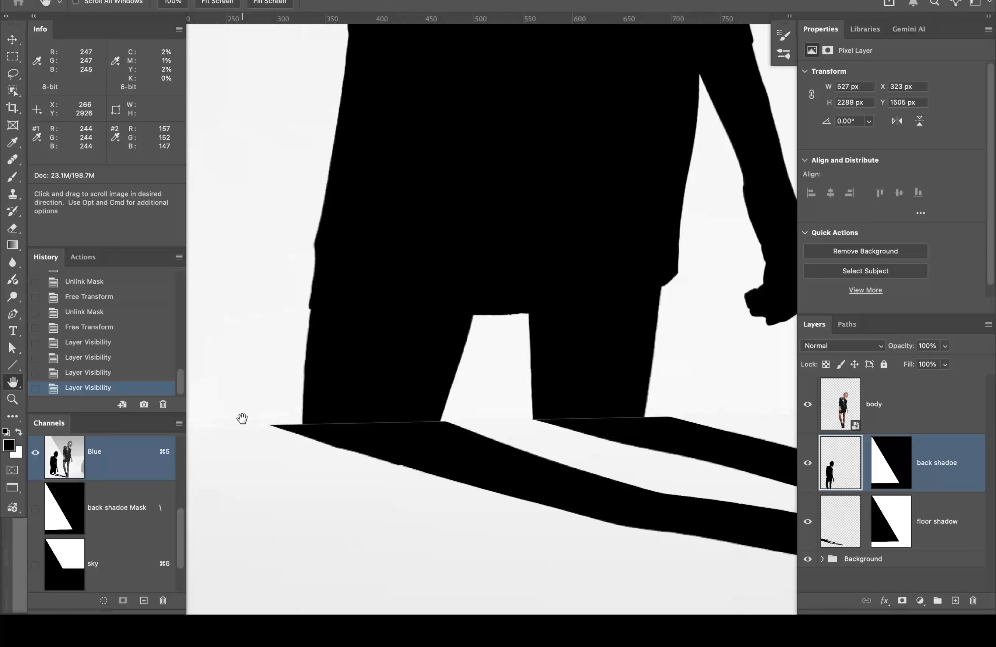
# Step: Start a Pen path at the wall shadow's outer left leg corner and curve it along the floor leg's lower edge
pyautogui.press('p')
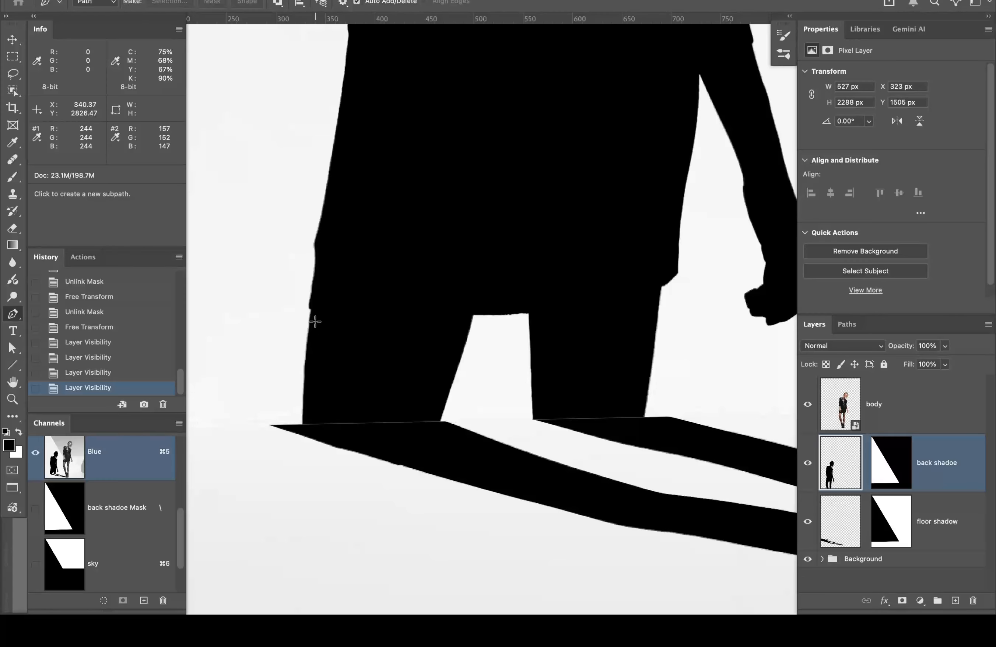
pyautogui.click(303, 422)
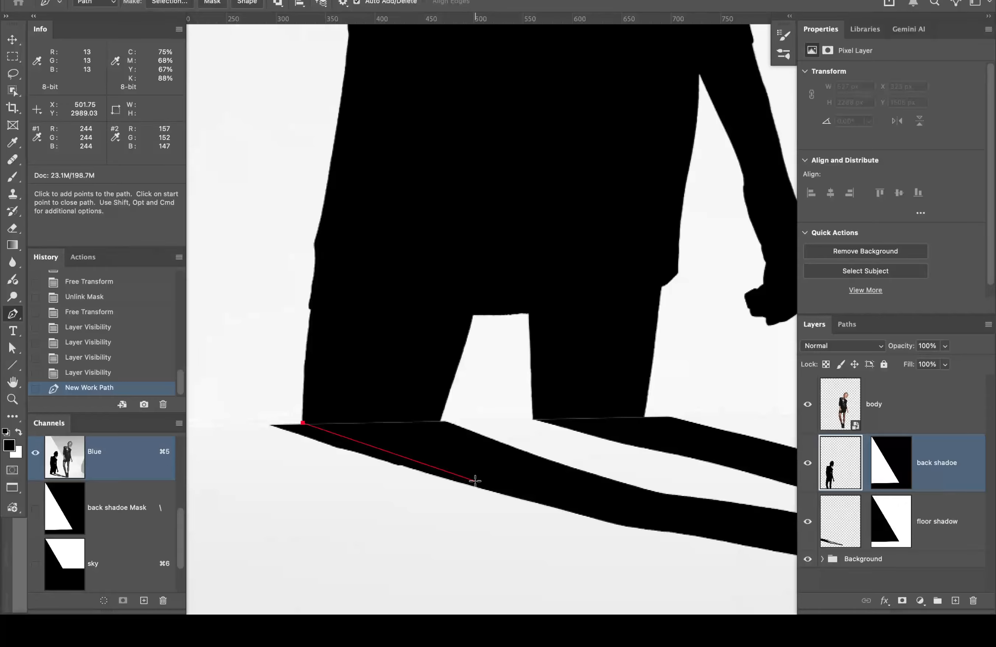
pyautogui.click(594, 516)
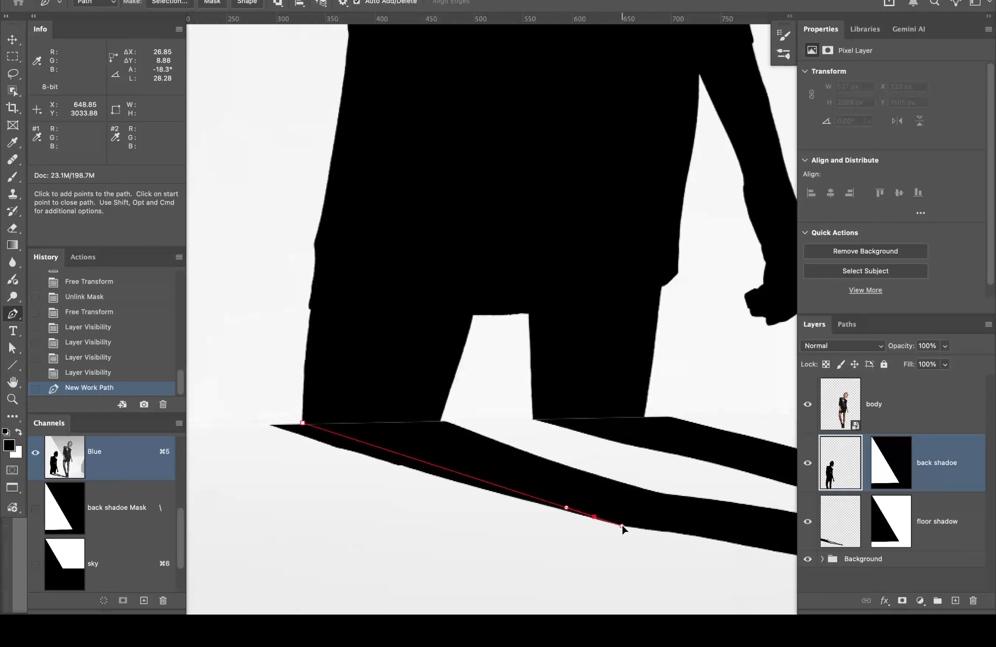
pyautogui.moveTo(622, 525); pyautogui.dragTo(634, 527)
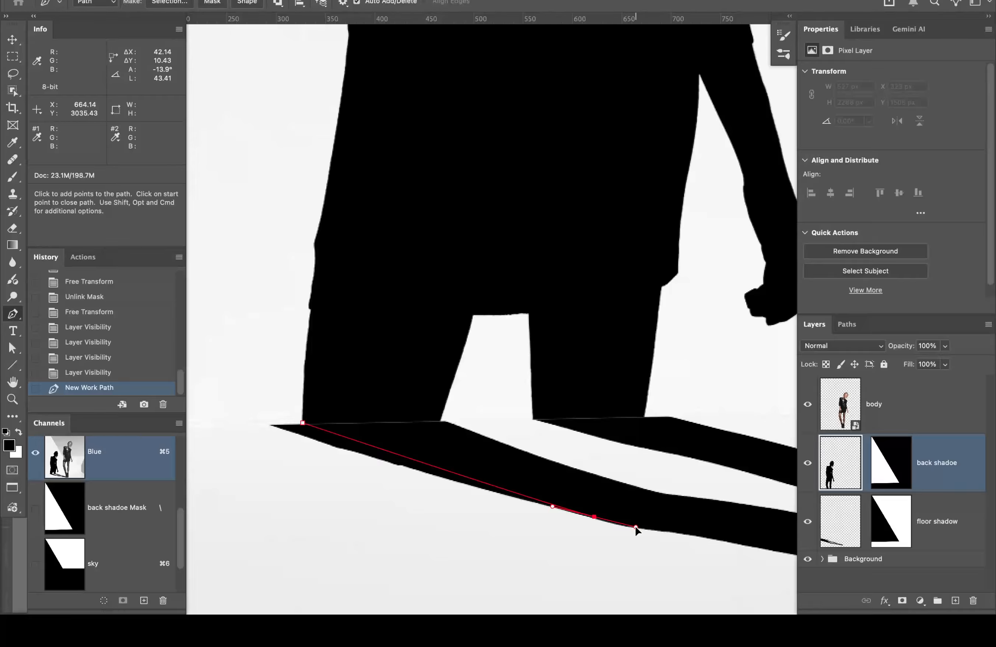
pyautogui.moveTo(635, 525); pyautogui.dragTo(635, 526)
# Step: Continue the path loosely around the area outside the left leg and close it at its starting corner
pyautogui.click(595, 572)
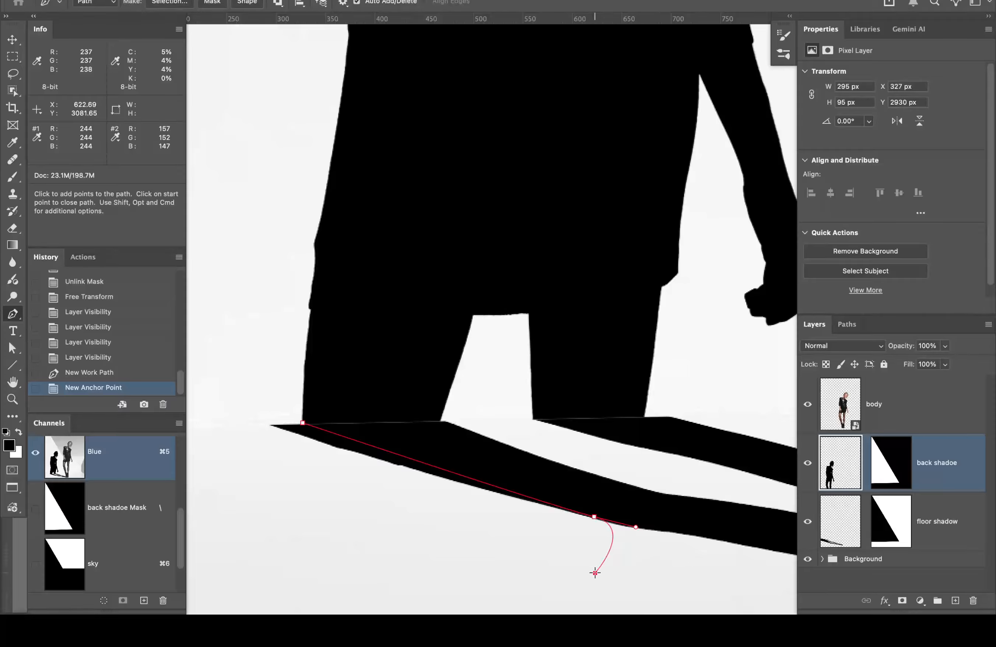
pyautogui.click(471, 577)
pyautogui.click(275, 533)
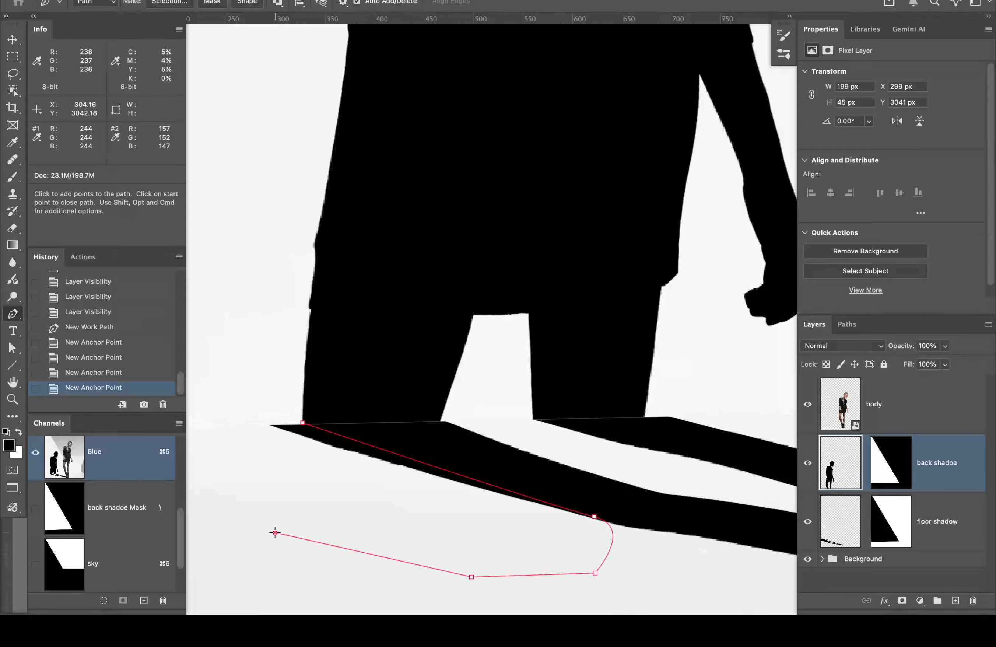
pyautogui.click(219, 471)
pyautogui.click(207, 369)
pyautogui.click(257, 318)
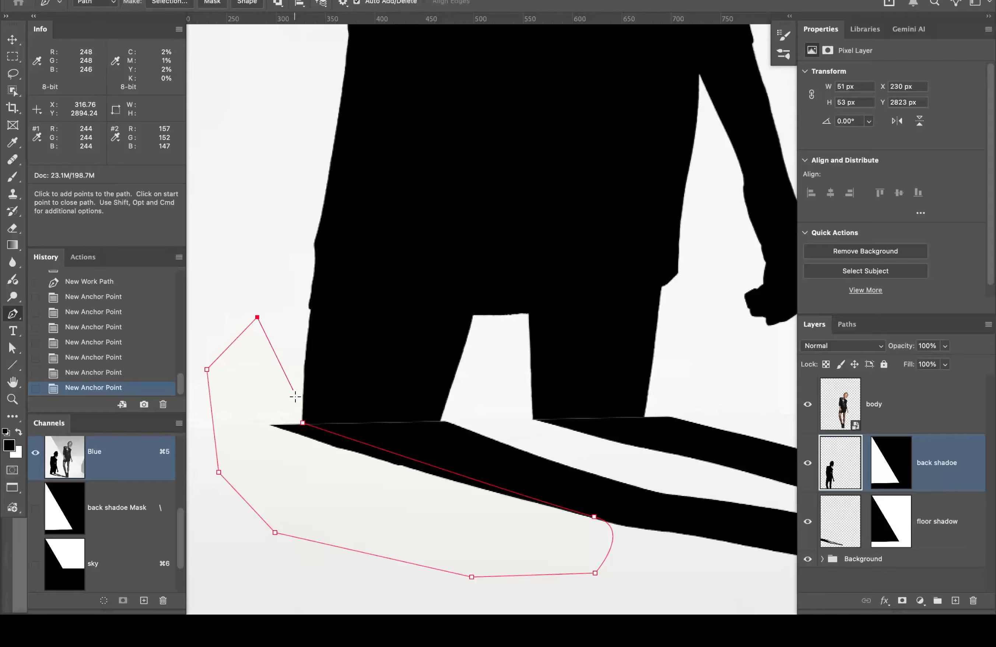
pyautogui.click(303, 422)
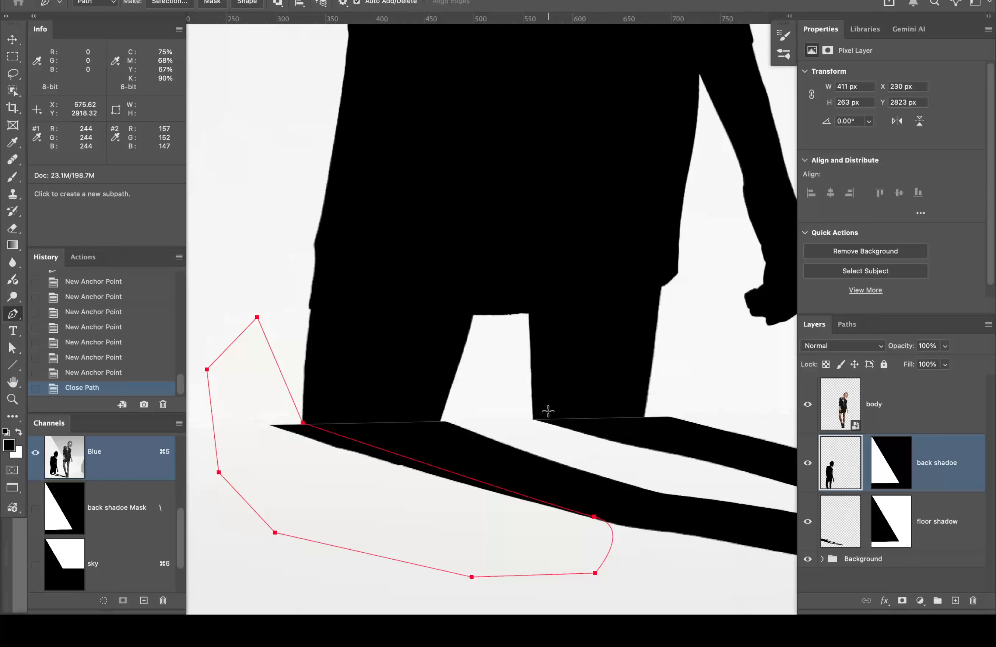
# Step: Save the work path under the name "left leg"
pyautogui.click(846, 325)
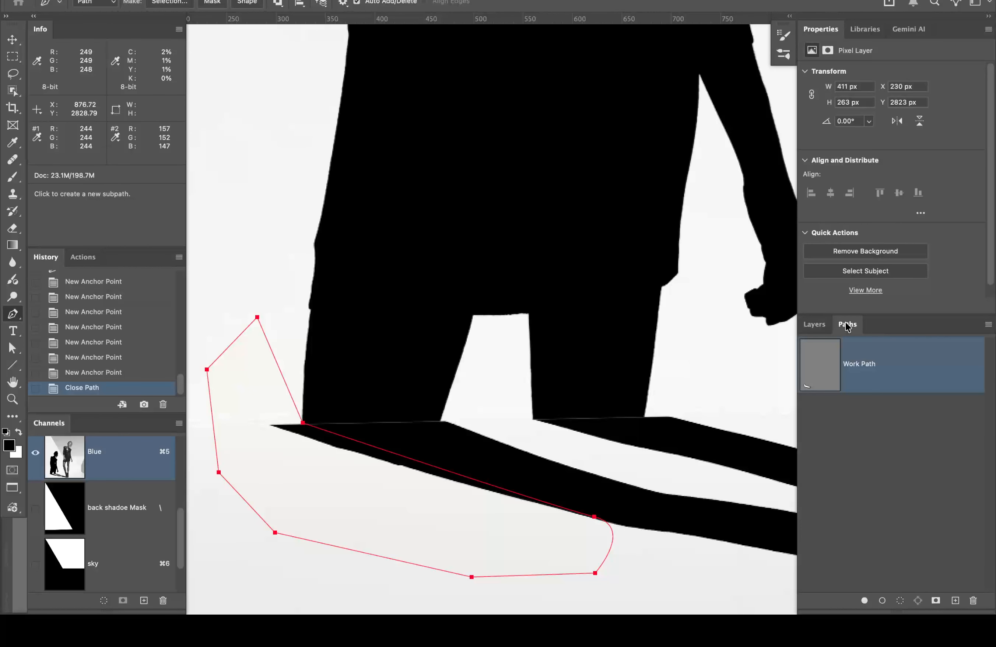
pyautogui.doubleClick(859, 365)
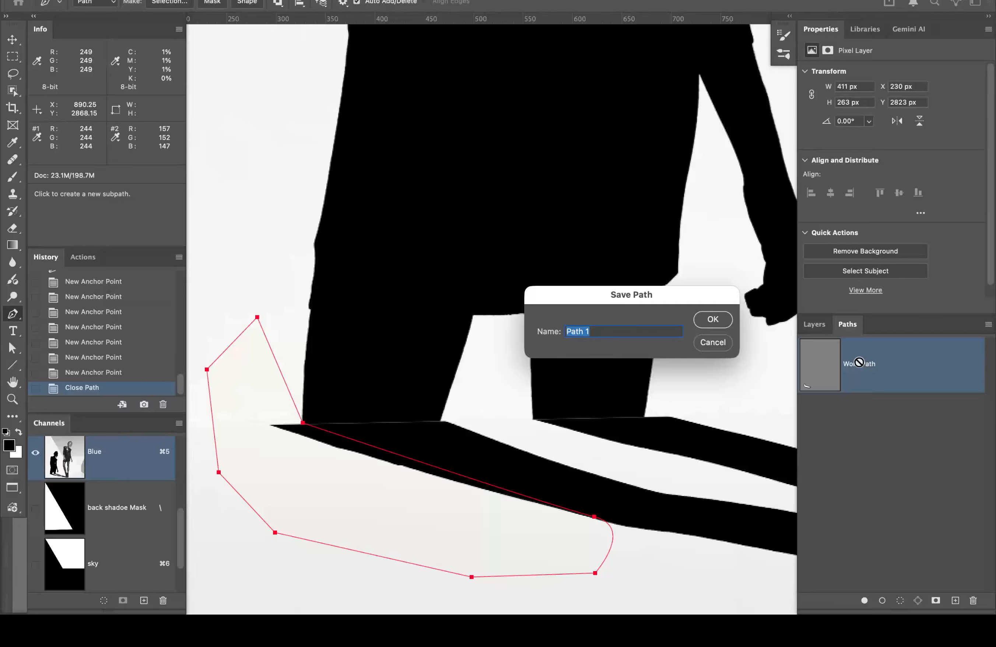
pyautogui.write('left leg')
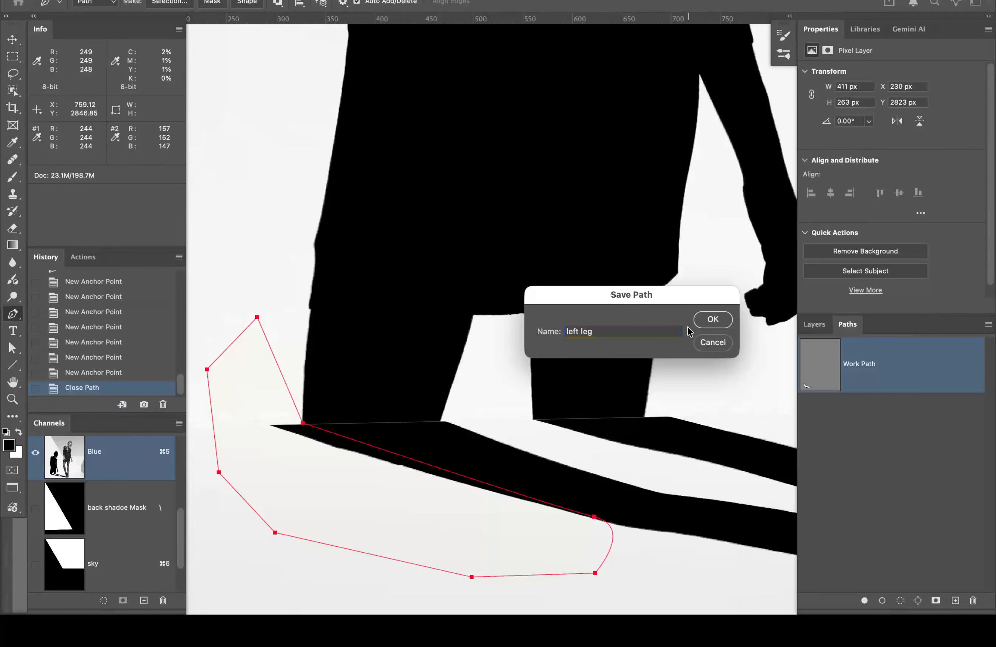
pyautogui.click(713, 319)
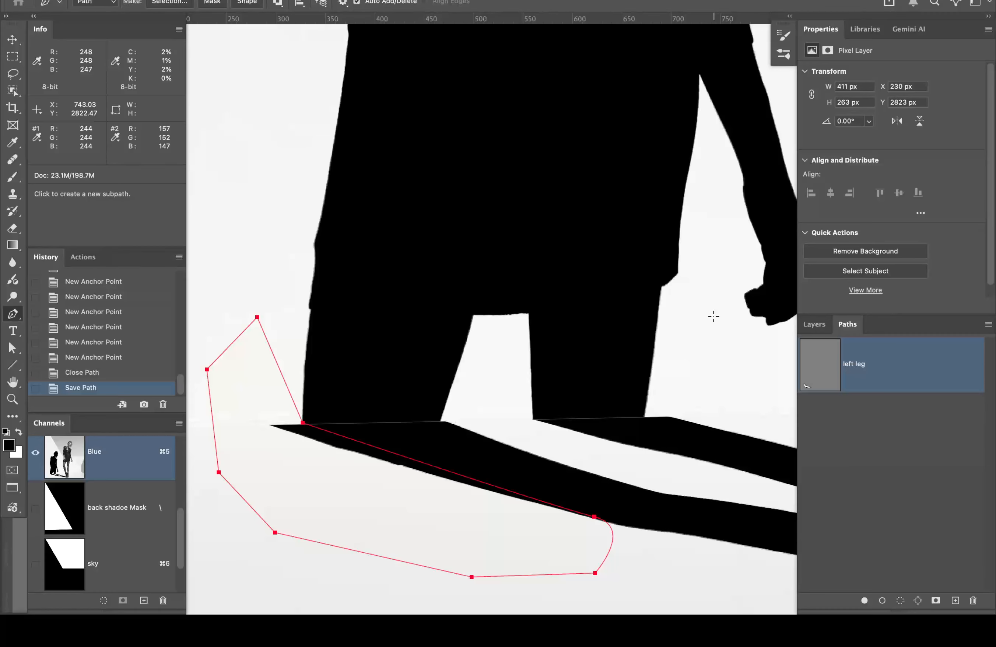
# Step: Load the left leg path as a selection and feather it by 0.5 pixels
pyautogui.keyDown('super'); pyautogui.click(819, 371); pyautogui.keyUp('super')
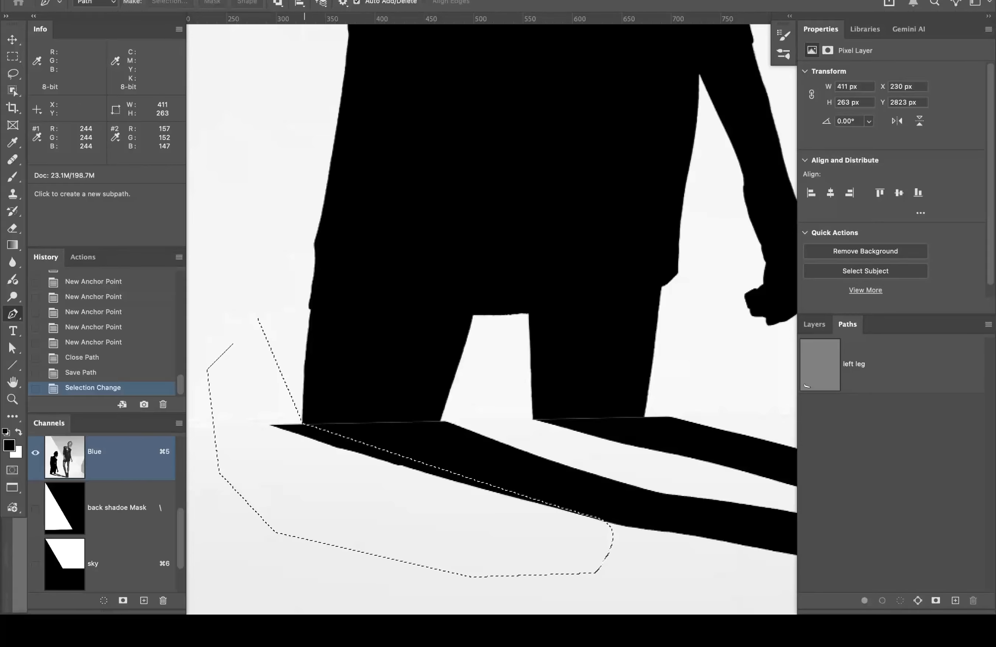
pyautogui.click(294, 0)
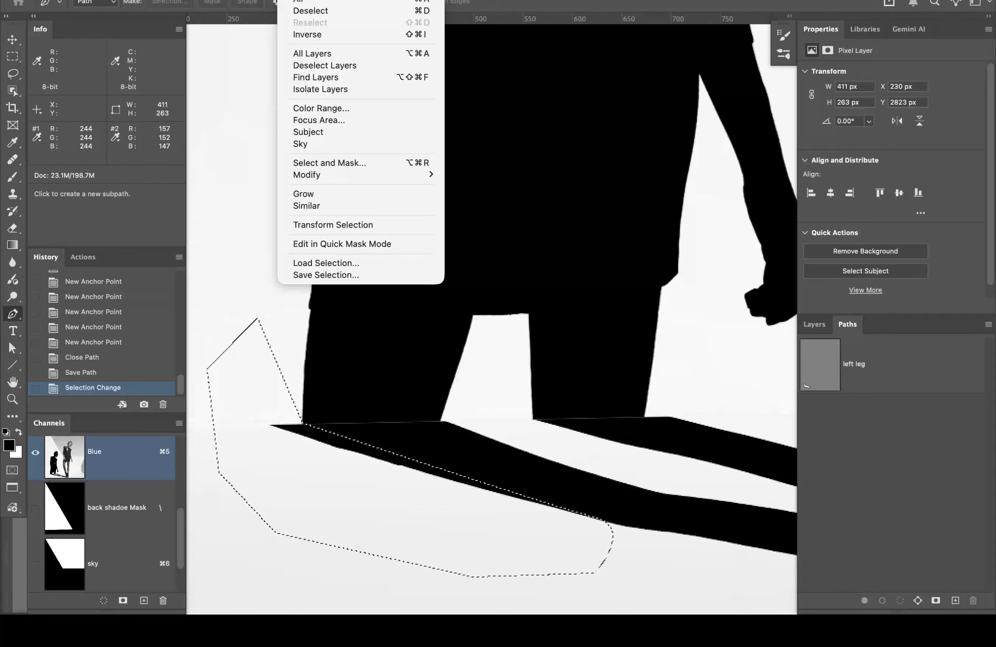
pyautogui.moveTo(322, 174)
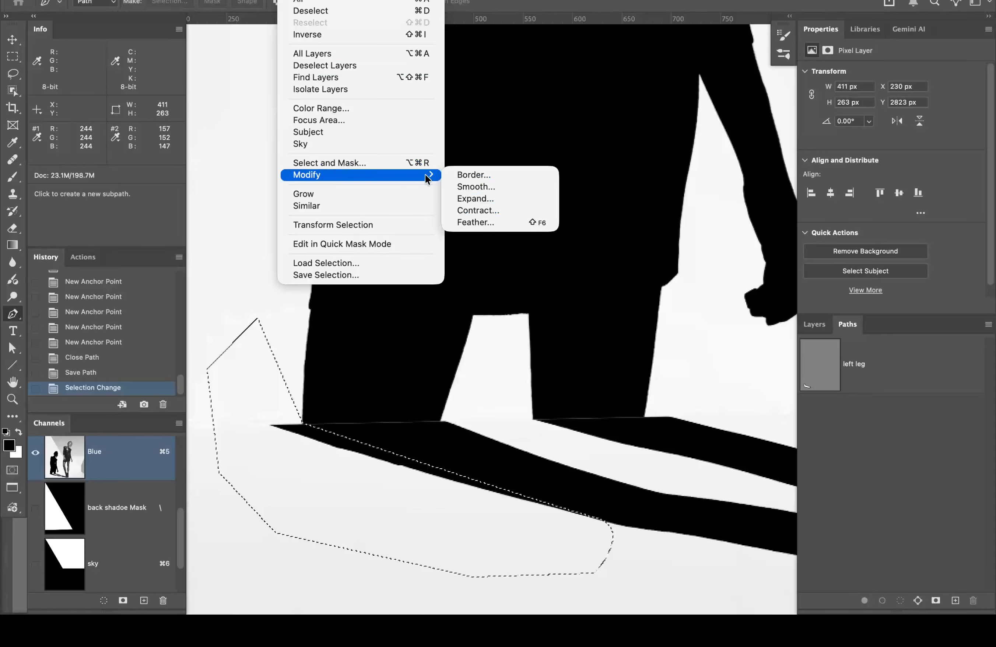
pyautogui.click(496, 223)
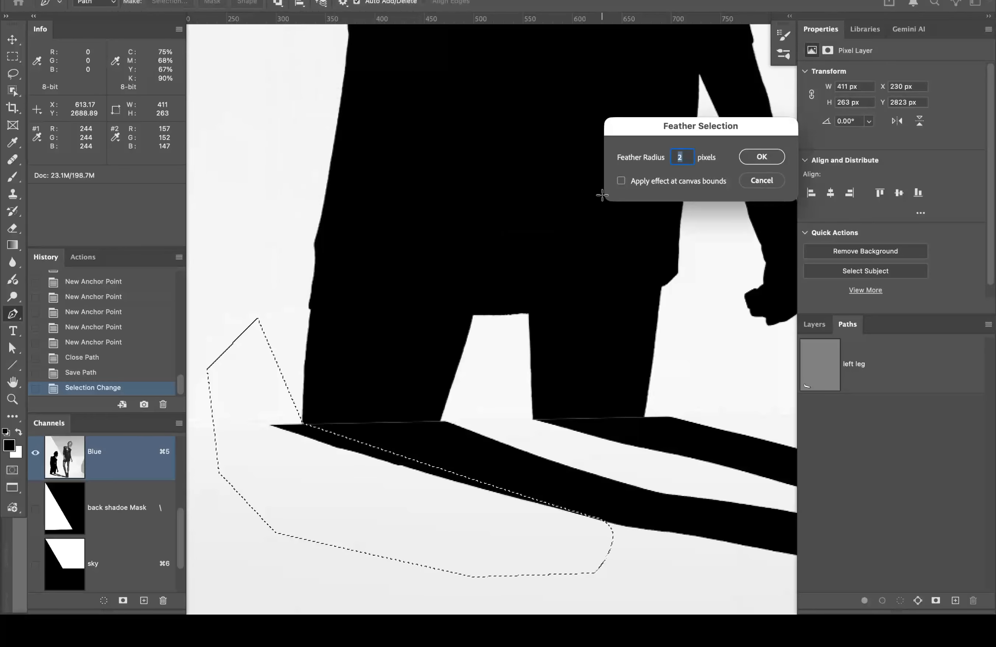
pyautogui.press('BackSpace')
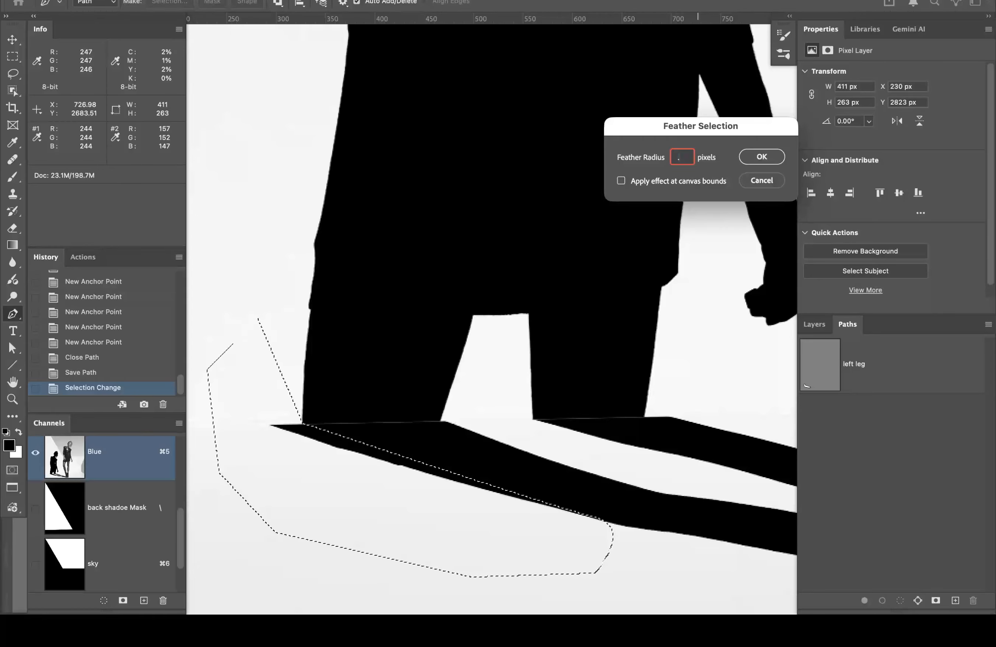
pyautogui.write('.5')
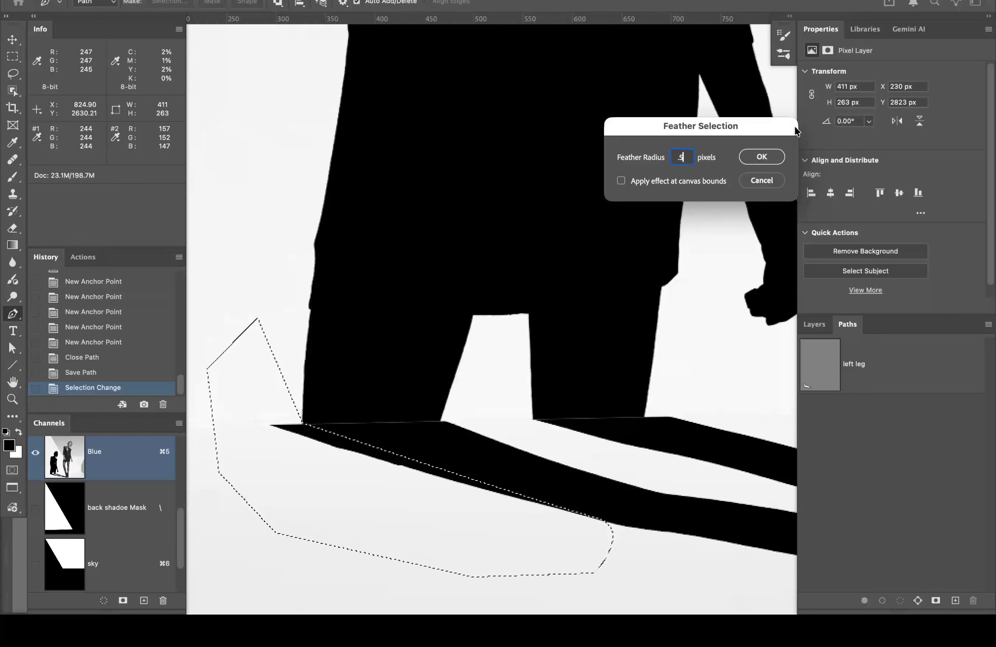
pyautogui.click(761, 156)
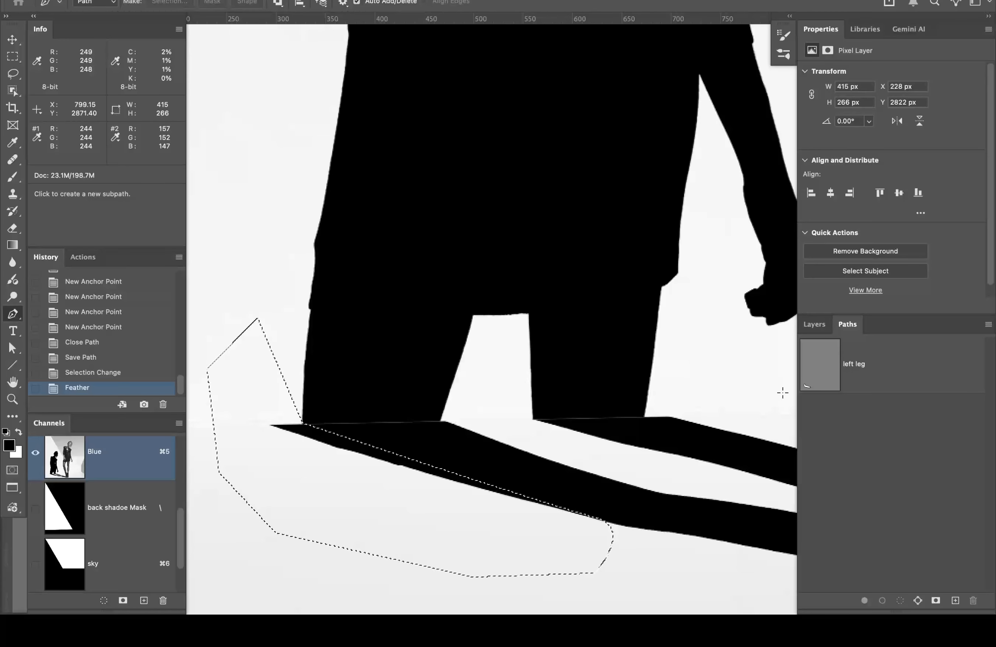
# Step: Fill the selected area with black on the floor shadow layer's mask to hide the excess left leg, and deselect
pyautogui.hscroll(-2, 781, 349)
pyautogui.click(816, 324)
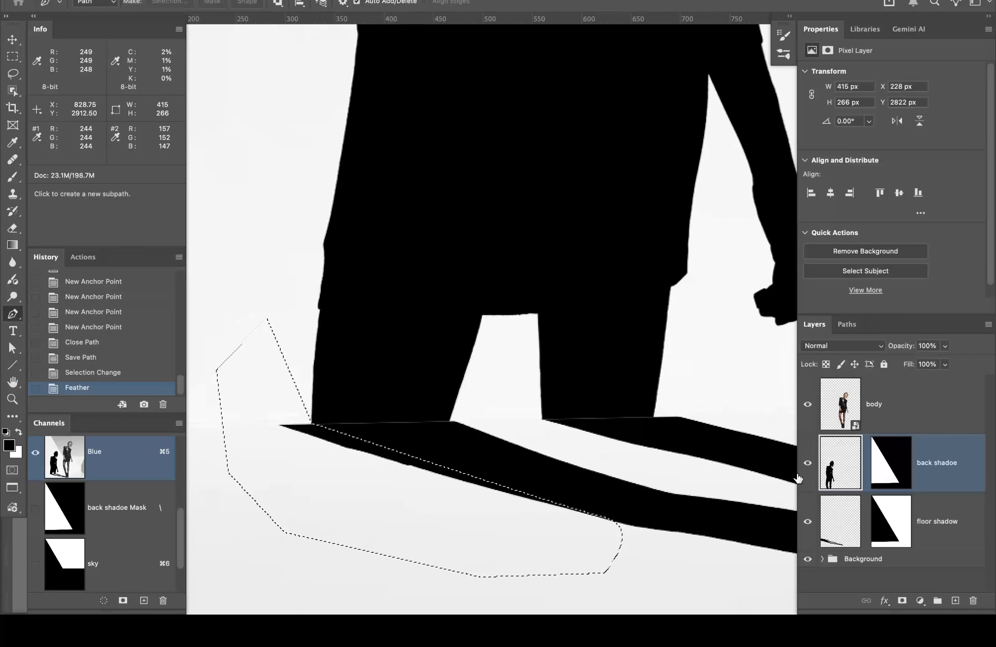
pyautogui.click(897, 523)
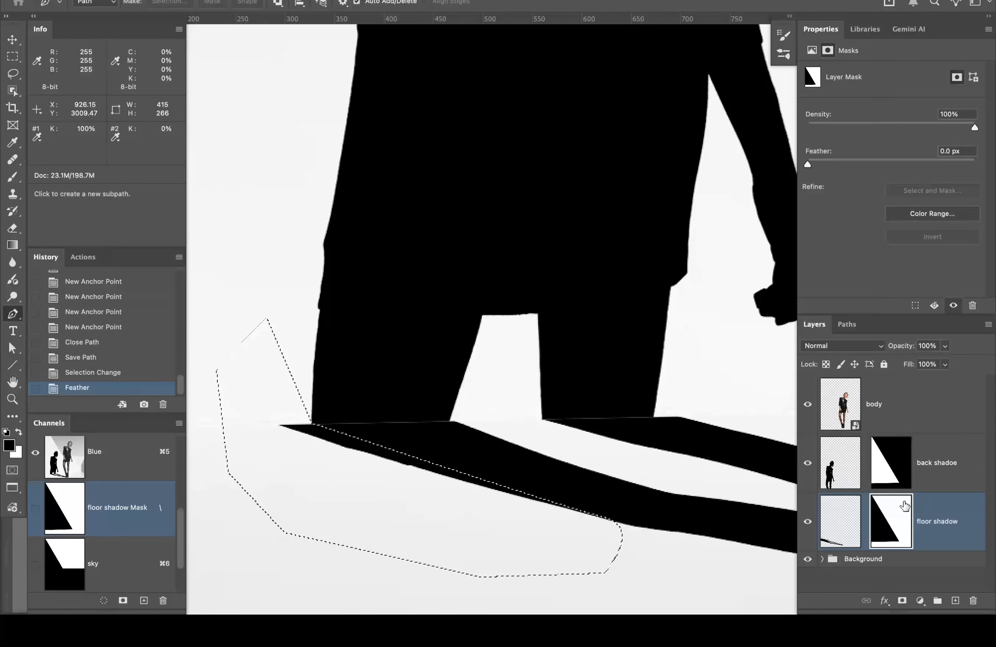
pyautogui.press('super+BackSpace')
pyautogui.press('super+d')
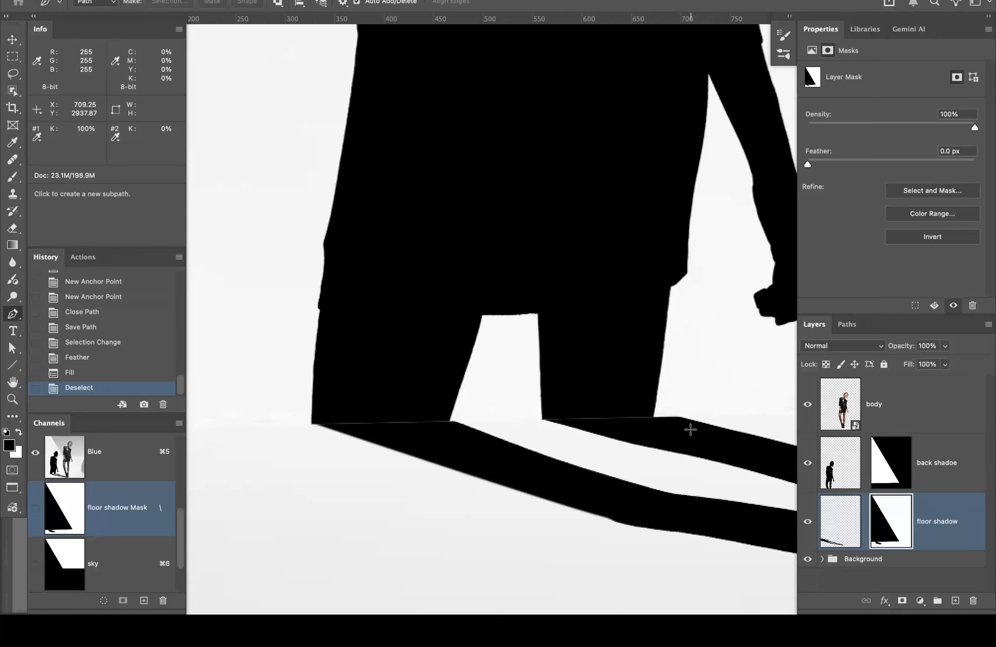
# Step: Draw a closed Pen path from the right leg's lower outer corner along the floor shadow's upper edge and loosely around the area outside it
pyautogui.press('space')
pyautogui.moveTo(690, 428); pyautogui.dragTo(479, 410)
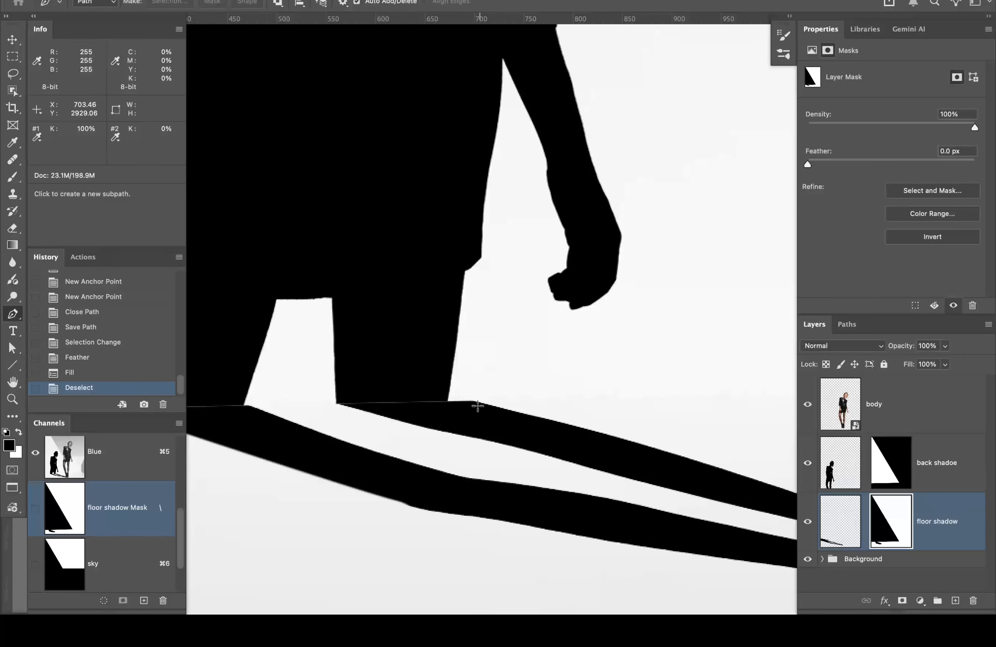
pyautogui.click(448, 401)
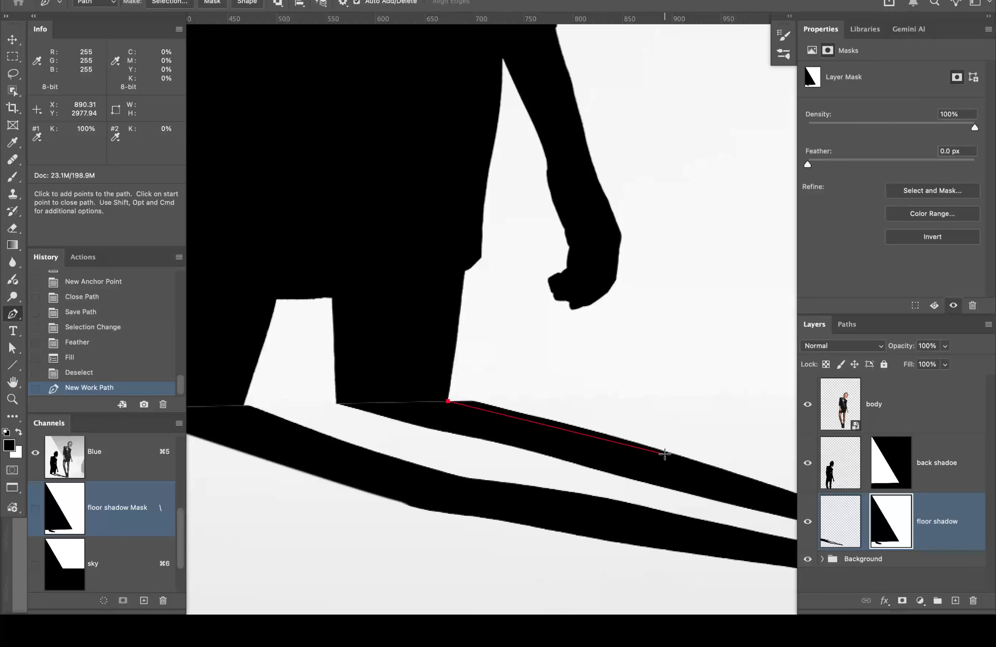
pyautogui.click(700, 463)
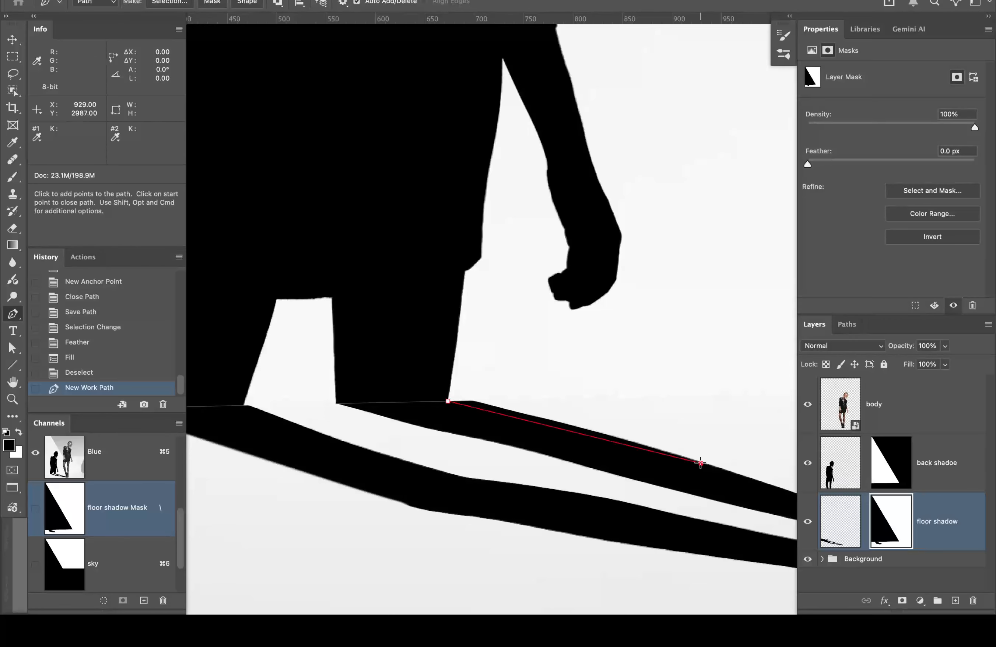
pyautogui.moveTo(701, 464); pyautogui.dragTo(713, 475)
pyautogui.click(758, 425)
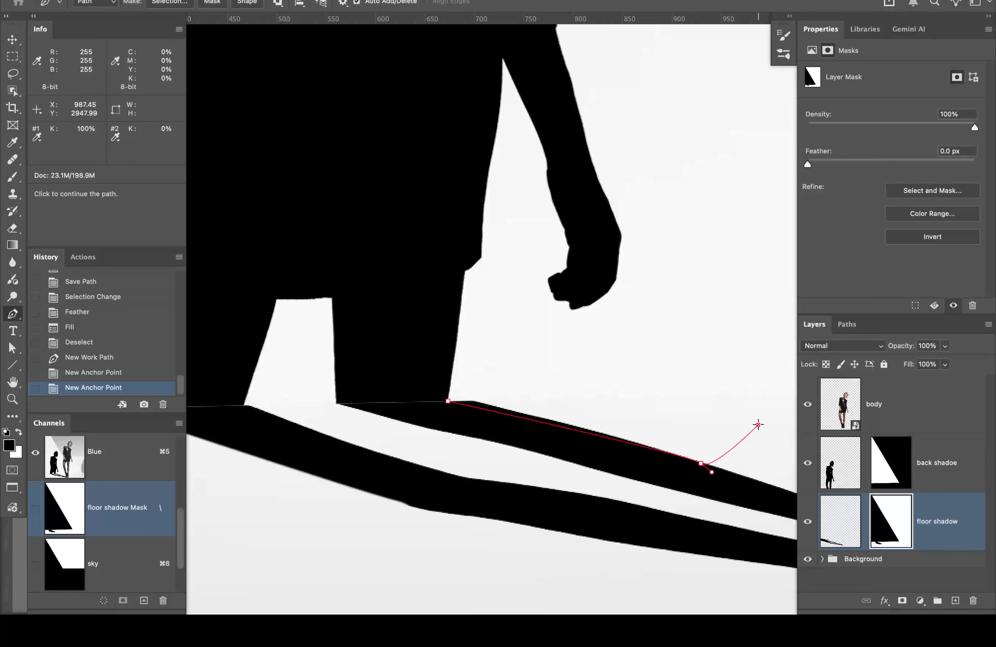
pyautogui.click(695, 367)
pyautogui.click(548, 331)
pyautogui.click(475, 323)
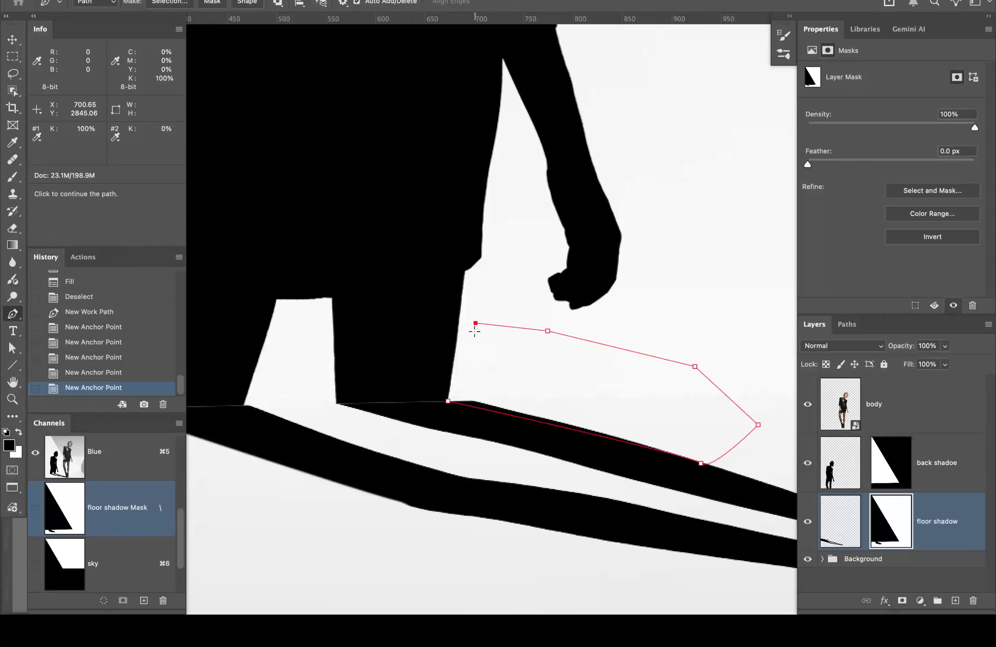
pyautogui.click(448, 401)
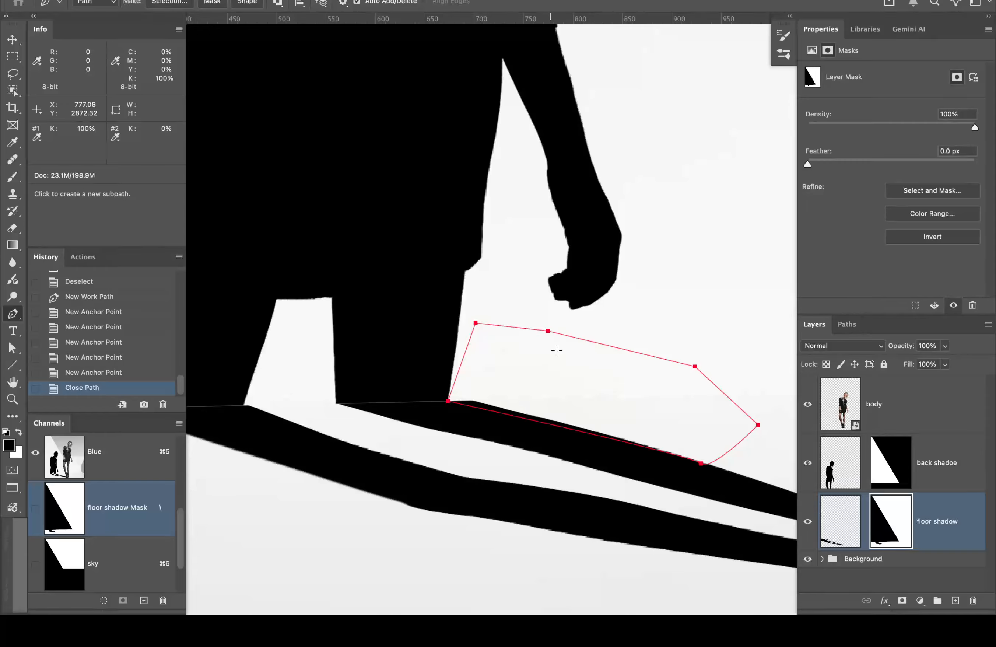
# Step: Save the work path under the name "right leg"
pyautogui.click(848, 326)
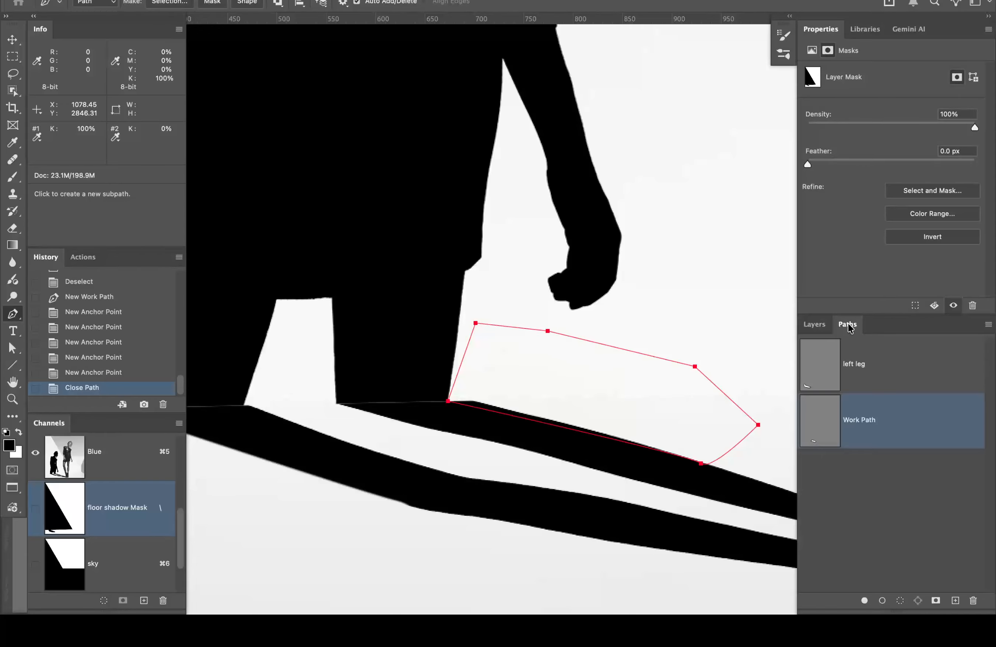
pyautogui.doubleClick(854, 423)
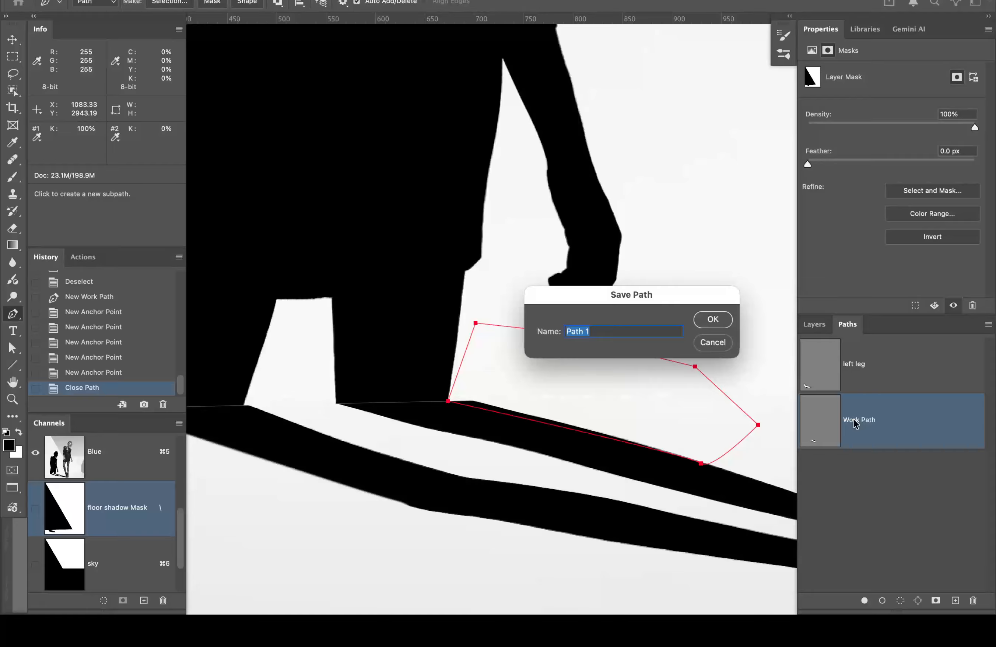
pyautogui.write('right leg')
pyautogui.click(723, 318)
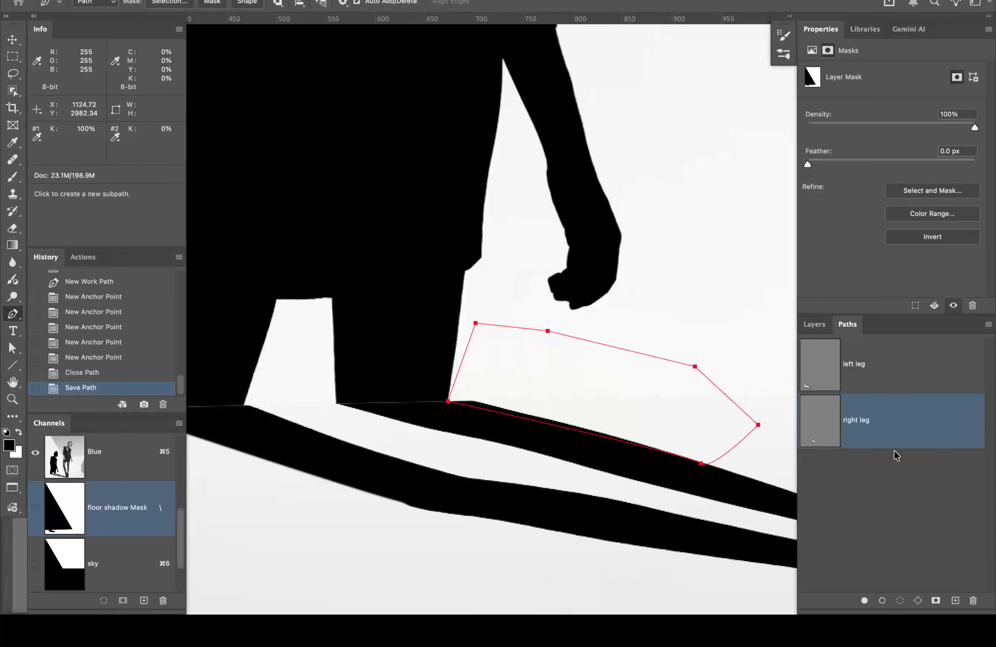
# Step: Load the right leg path as a selection and feather it by 0.5 pixels
pyautogui.keyDown('super'); pyautogui.click(832, 429); pyautogui.keyUp('super')
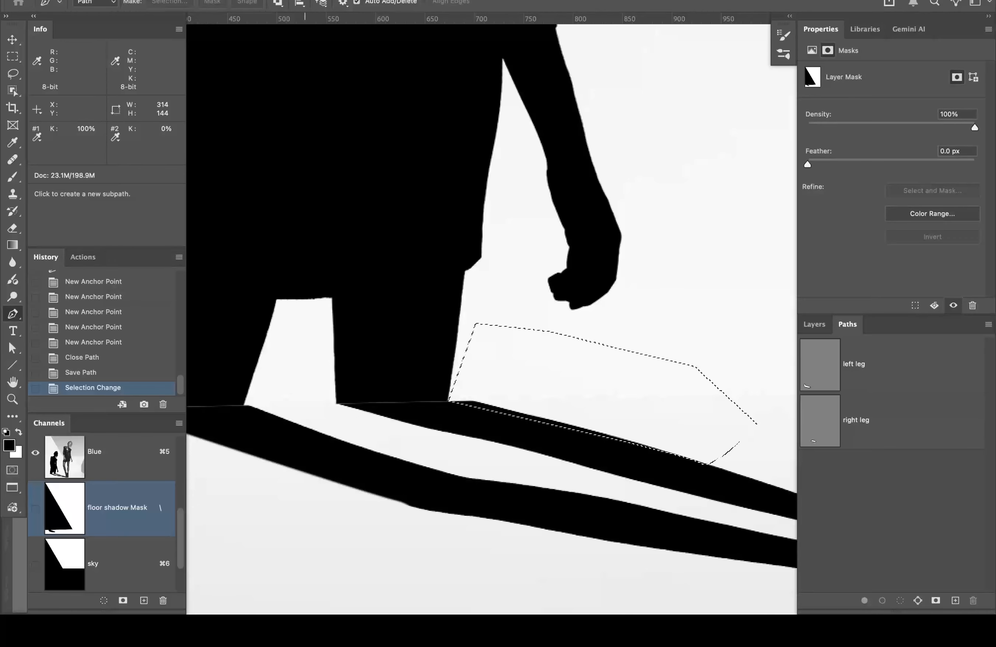
pyautogui.click(294, 0)
pyautogui.moveTo(327, 179)
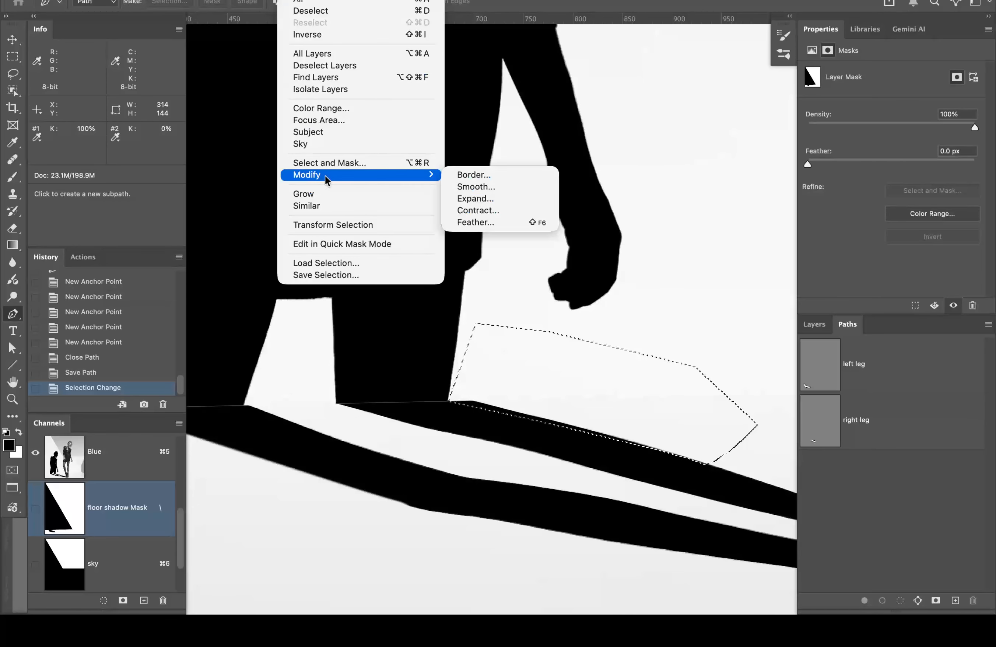
pyautogui.click(491, 223)
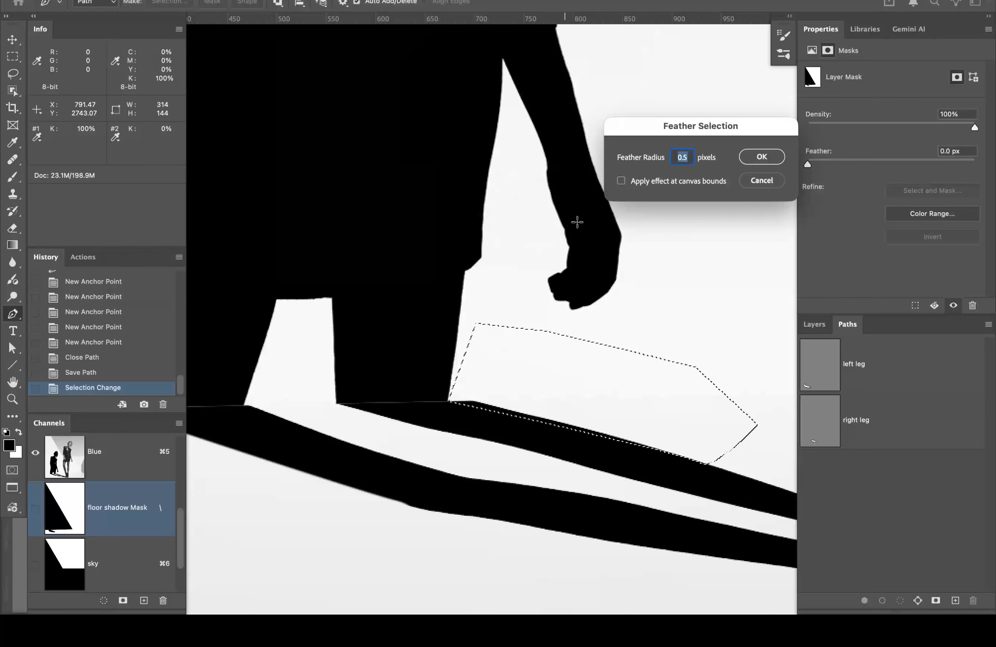
pyautogui.click(771, 158)
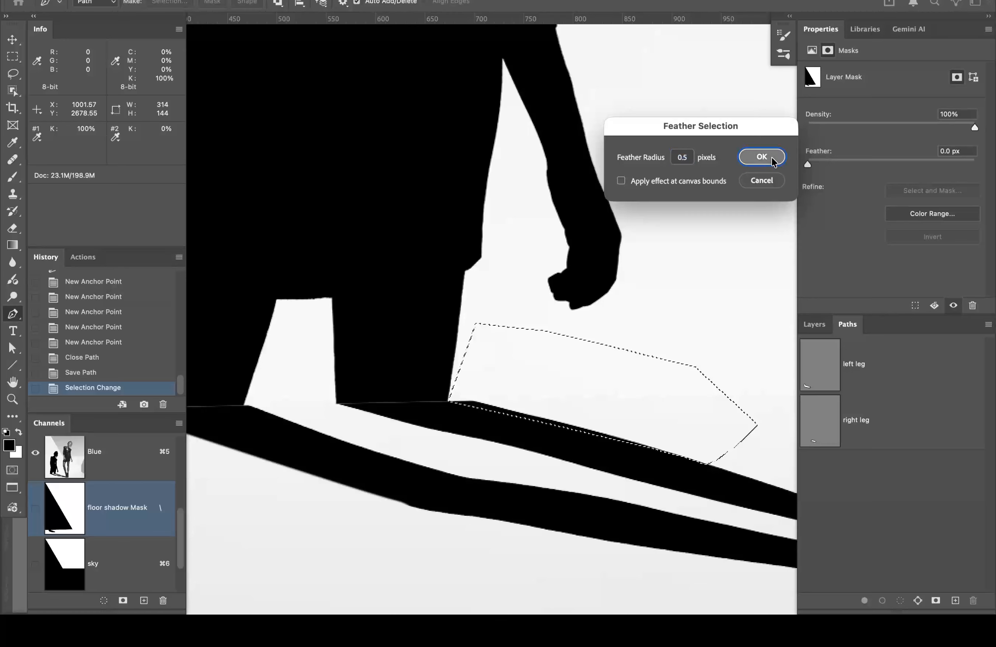
# Step: Fill the selected area with black on the floor shadow layer's mask to hide the excess right leg, and deselect
pyautogui.click(820, 324)
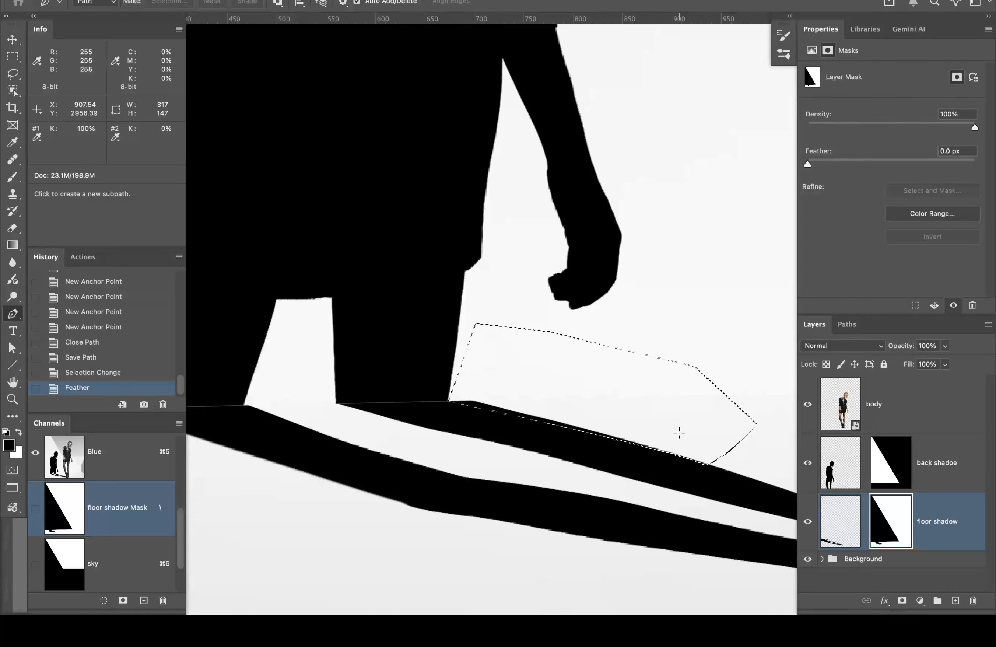
pyautogui.press('super+BackSpace')
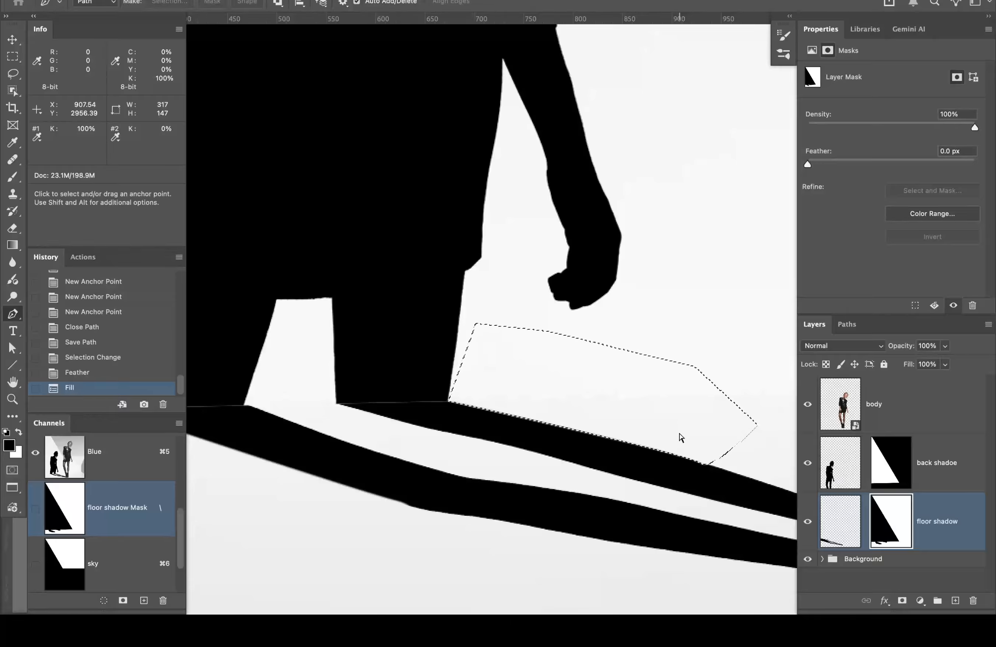
pyautogui.press('super+d')
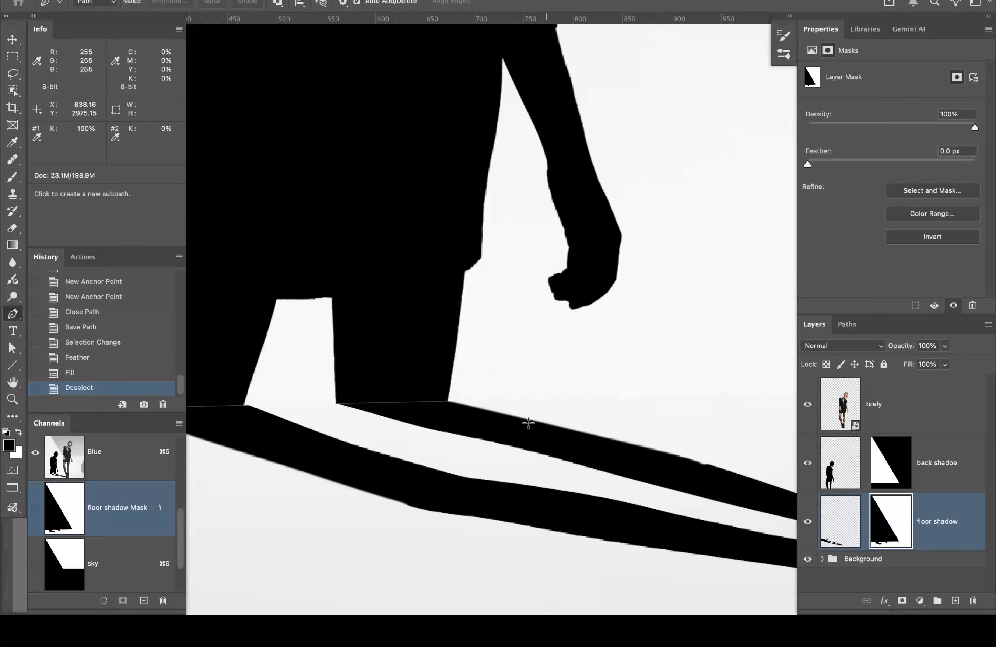
# Step: Examine the whole composite, the joins between wall and floor shadows at the legs, and the floor shadow's contact with the model's shoes
pyautogui.doubleClick(13, 383)
pyautogui.press('super+space')
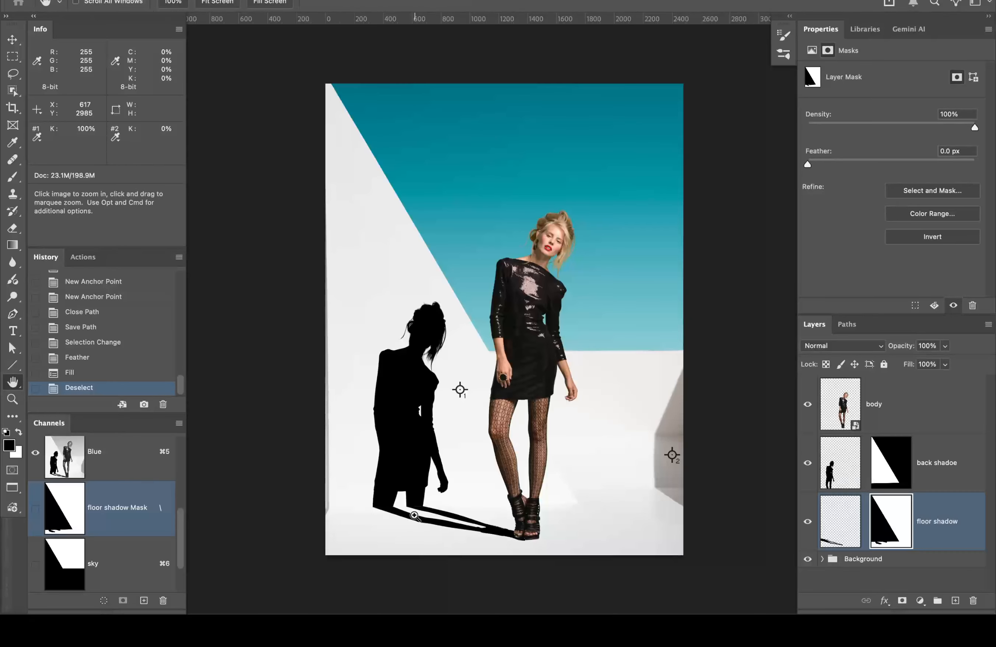
pyautogui.moveTo(430, 522); pyautogui.dragTo(329, 494)
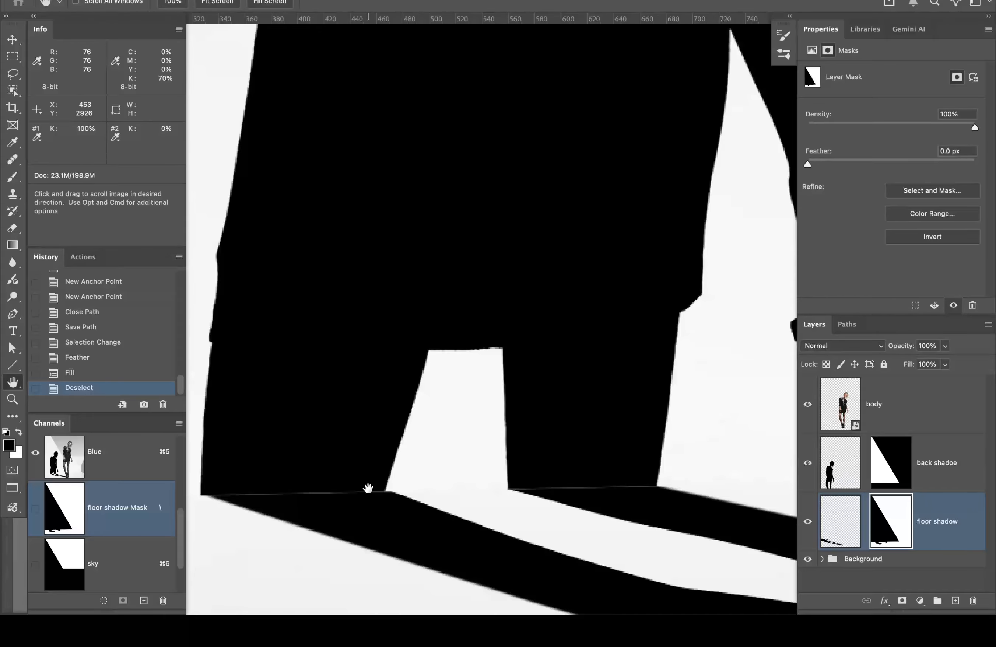
pyautogui.doubleClick(13, 383)
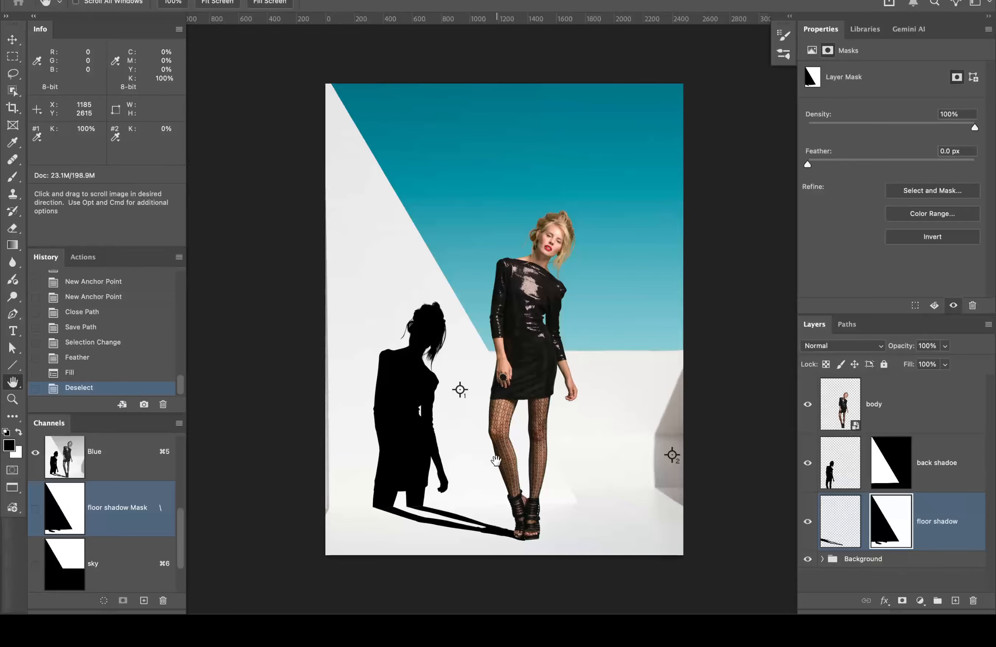
pyautogui.press('super')
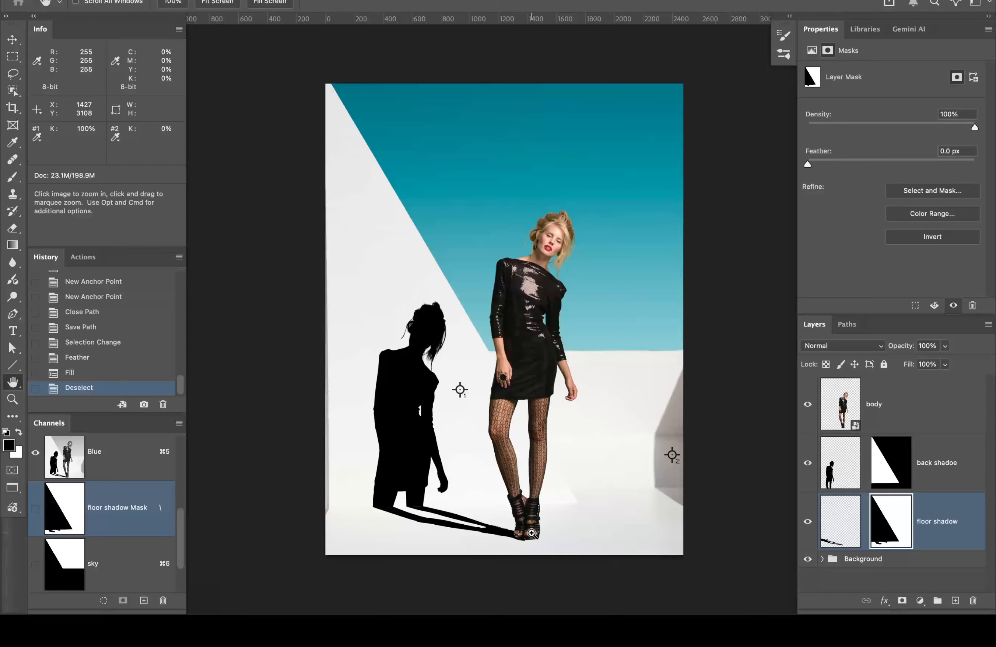
pyautogui.moveTo(532, 532); pyautogui.dragTo(513, 565)
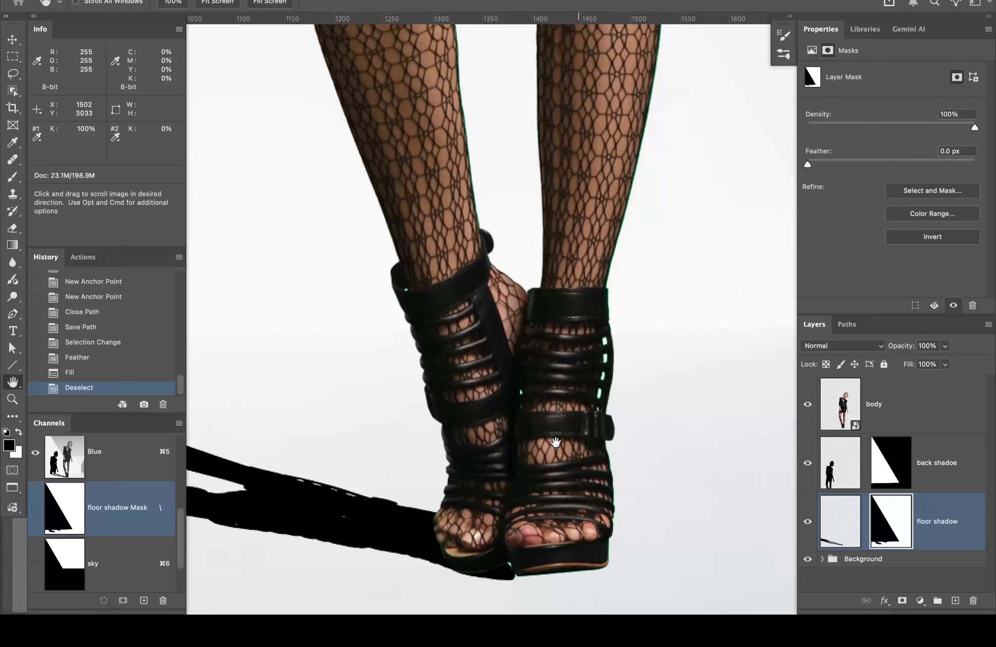
# Step: Hide the body layer and Background group, and stamp the visible shadows into a new layer named Complete shadoe
pyautogui.doubleClick(11, 381)
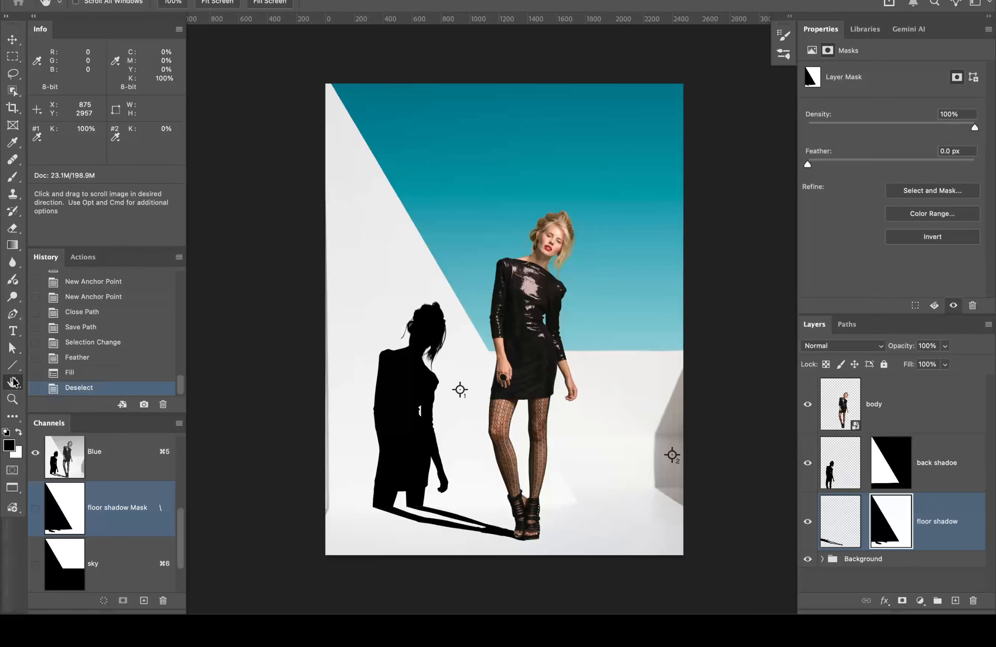
pyautogui.click(807, 405)
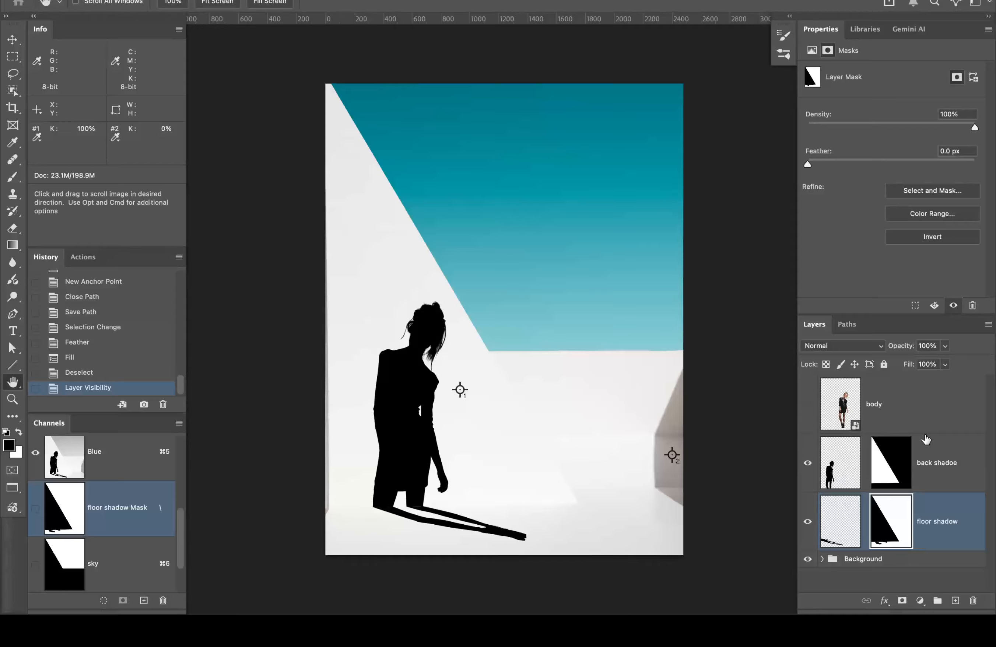
pyautogui.click(945, 449)
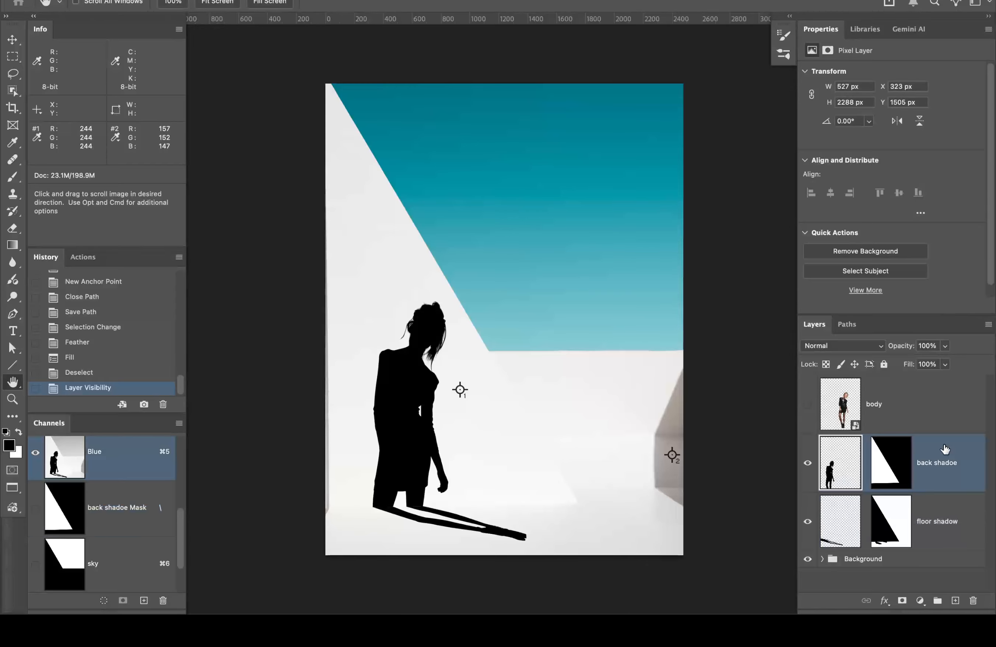
pyautogui.click(808, 560)
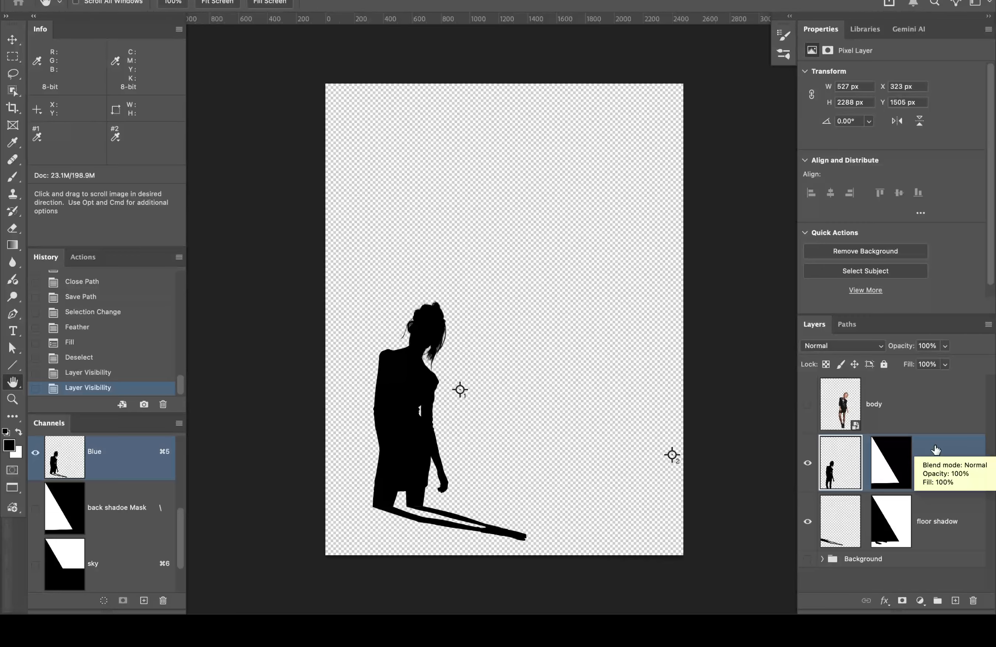
pyautogui.press('super+alt+shift+e')
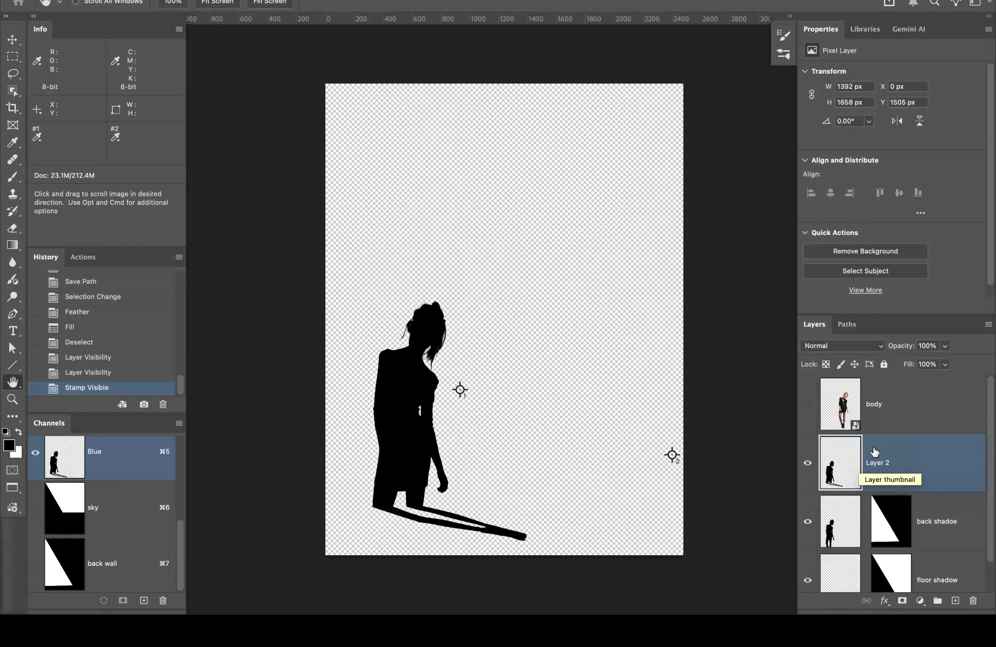
pyautogui.doubleClick(882, 462)
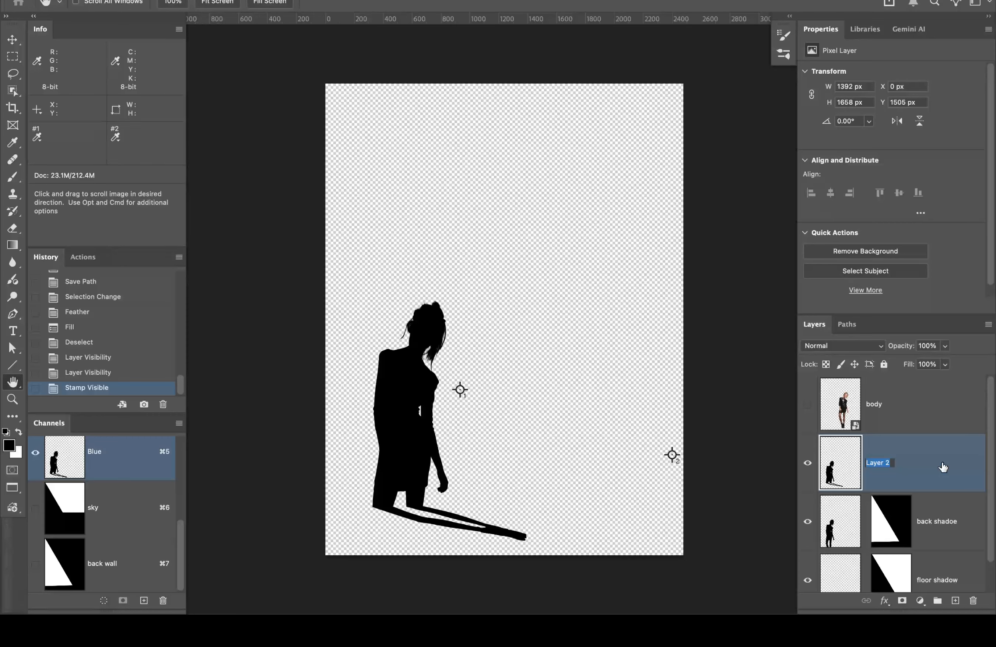
pyautogui.write('Complete shadoe')
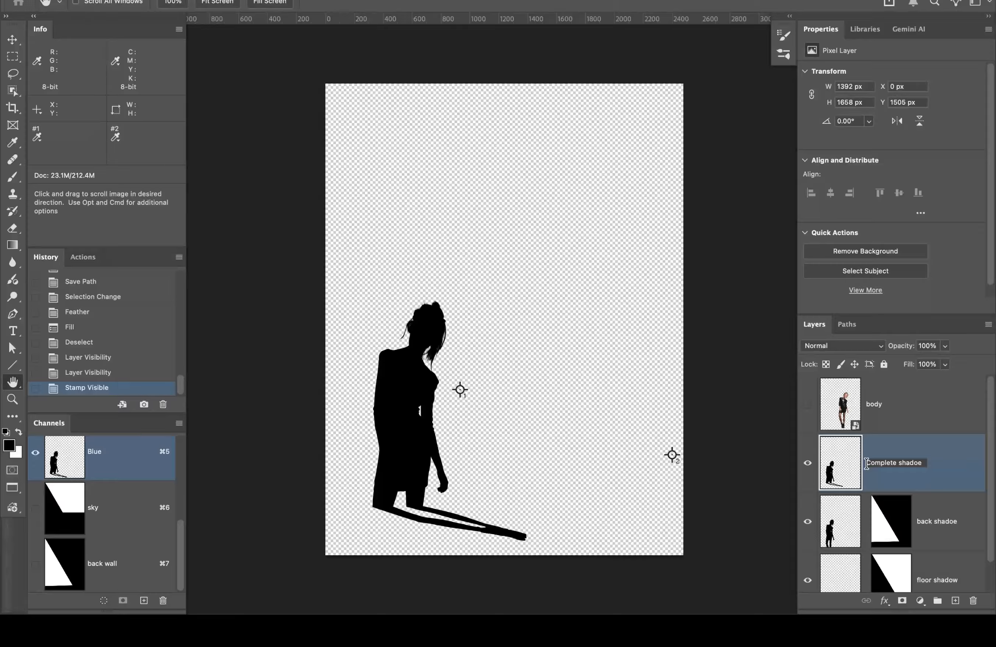
# Step: Hide the back shadoe and floor shadow layers and show the body layer and Background group again
pyautogui.click(809, 521)
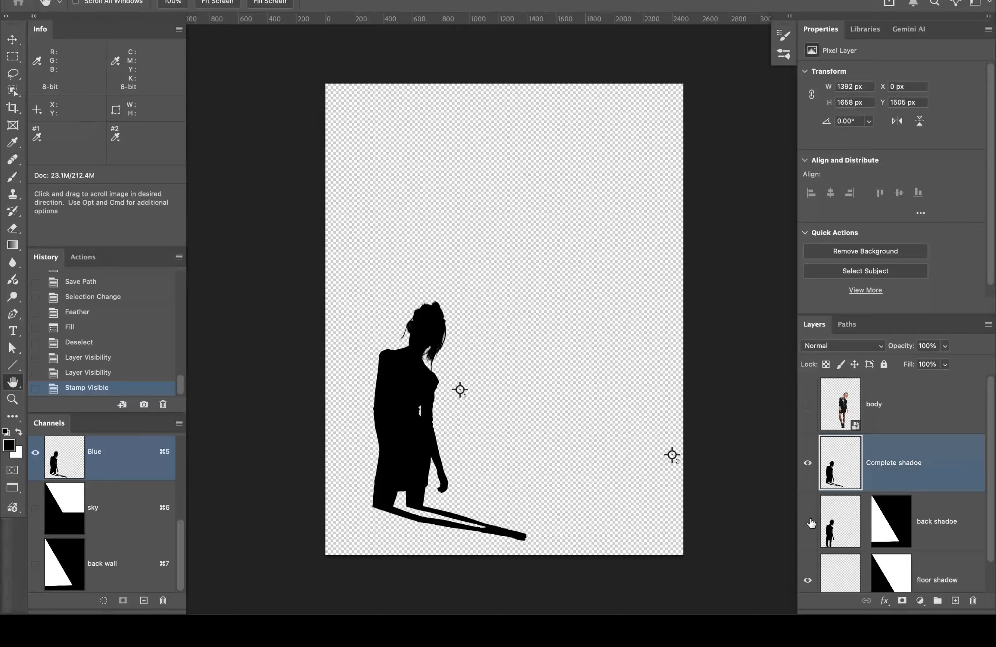
pyautogui.click(807, 574)
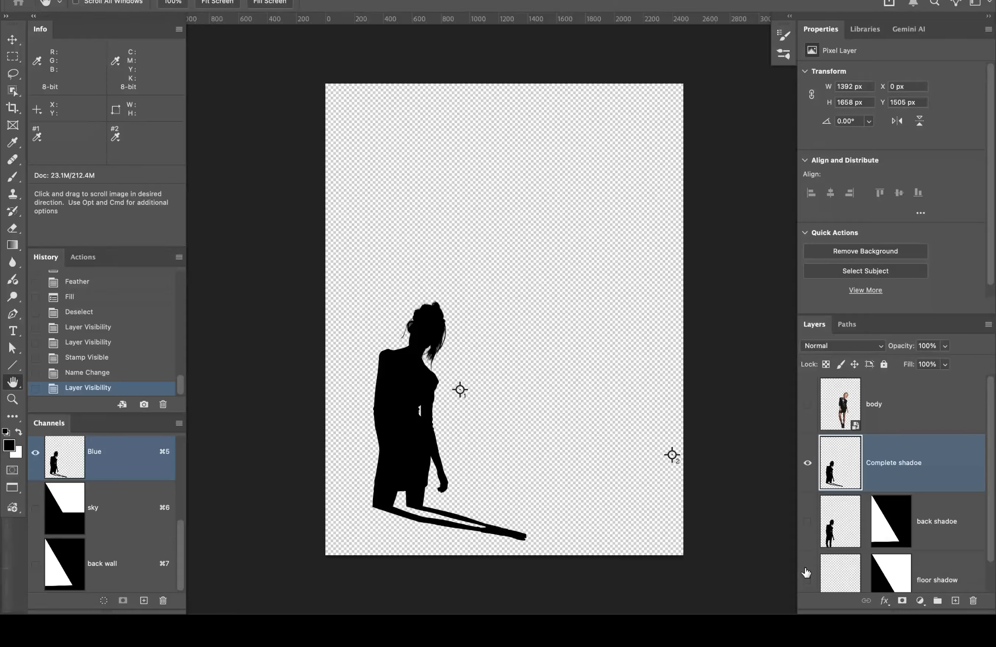
pyautogui.click(808, 405)
pyautogui.scroll(-2, 808, 534)
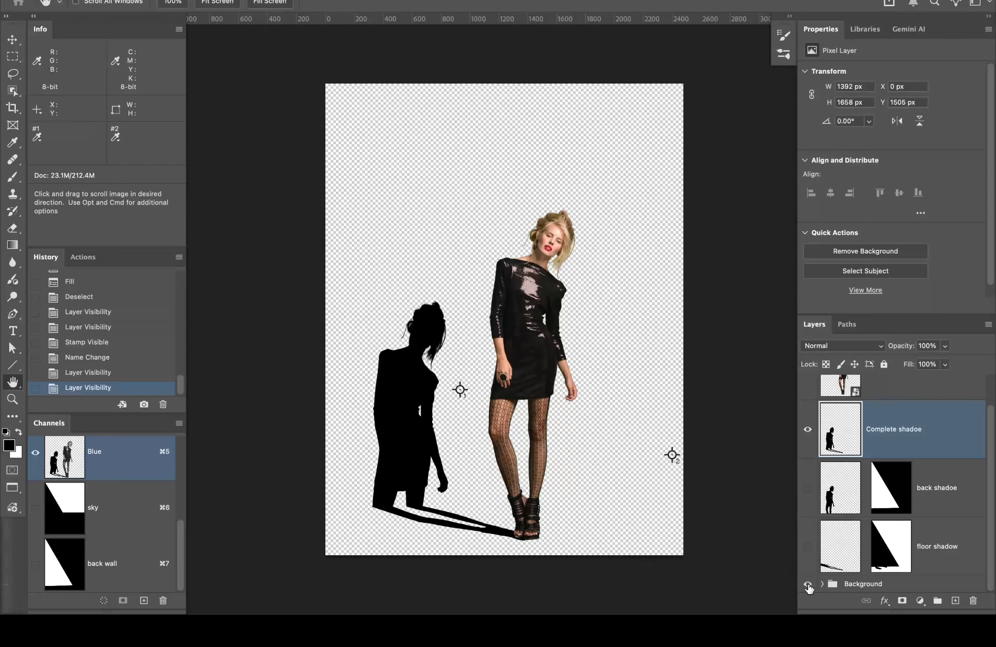
pyautogui.click(807, 584)
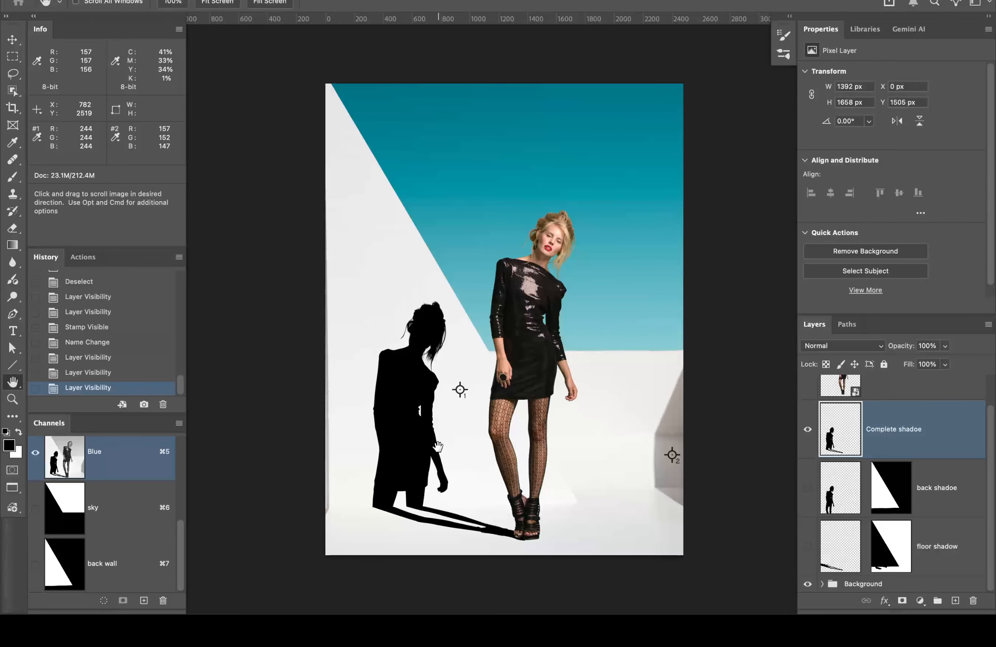
# Step: Paint over the thin seams where both leg shadows meet the floor, using a black 9 px brush with 100% hardness
pyautogui.press('super+space')
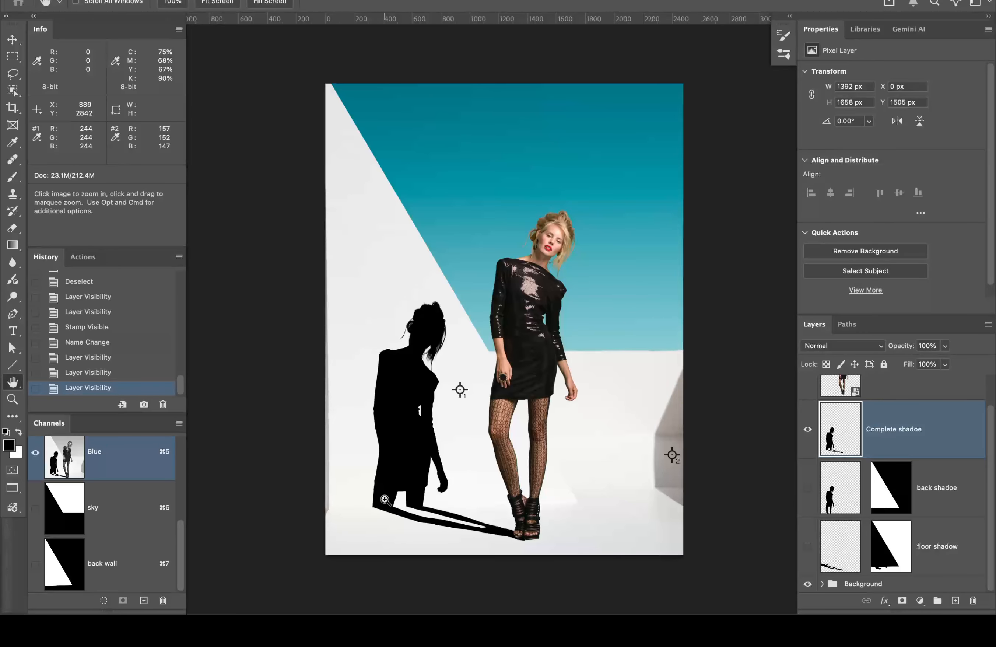
pyautogui.moveTo(385, 500); pyautogui.dragTo(292, 515)
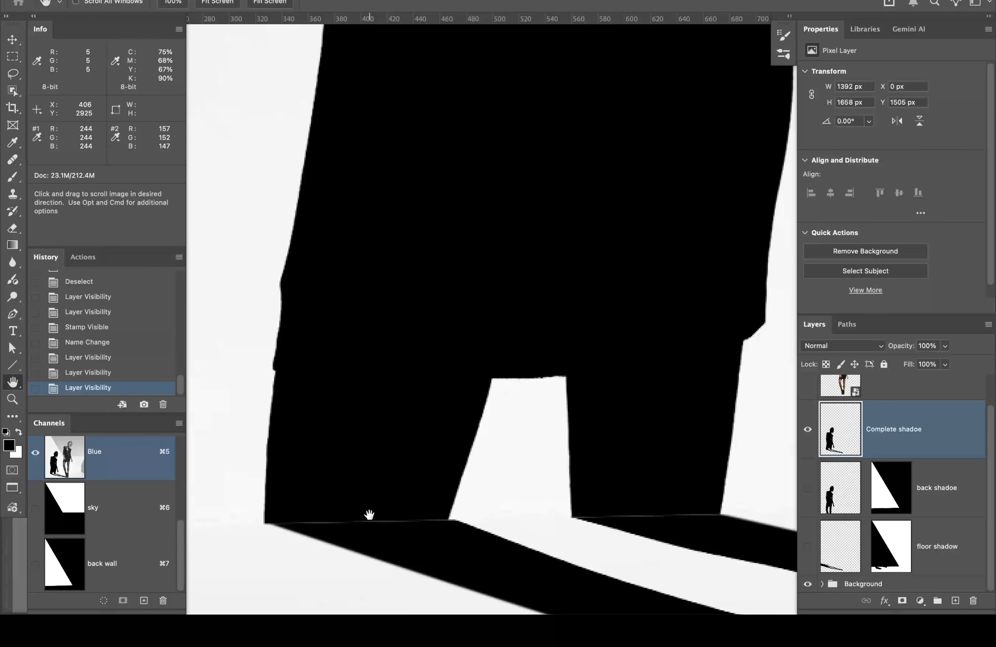
pyautogui.press('b')
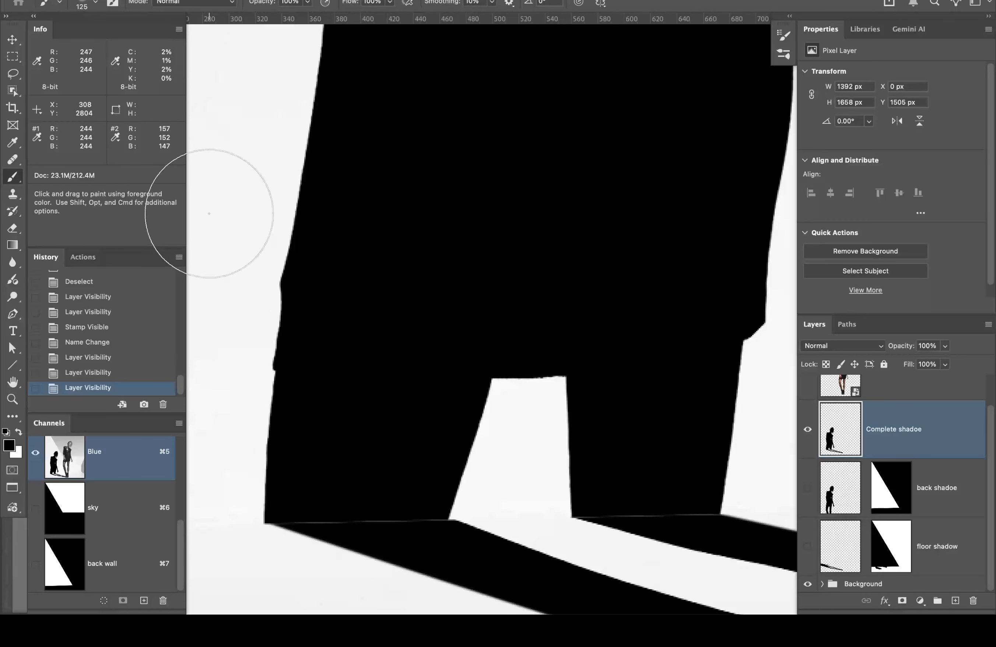
pyautogui.click(96, 3)
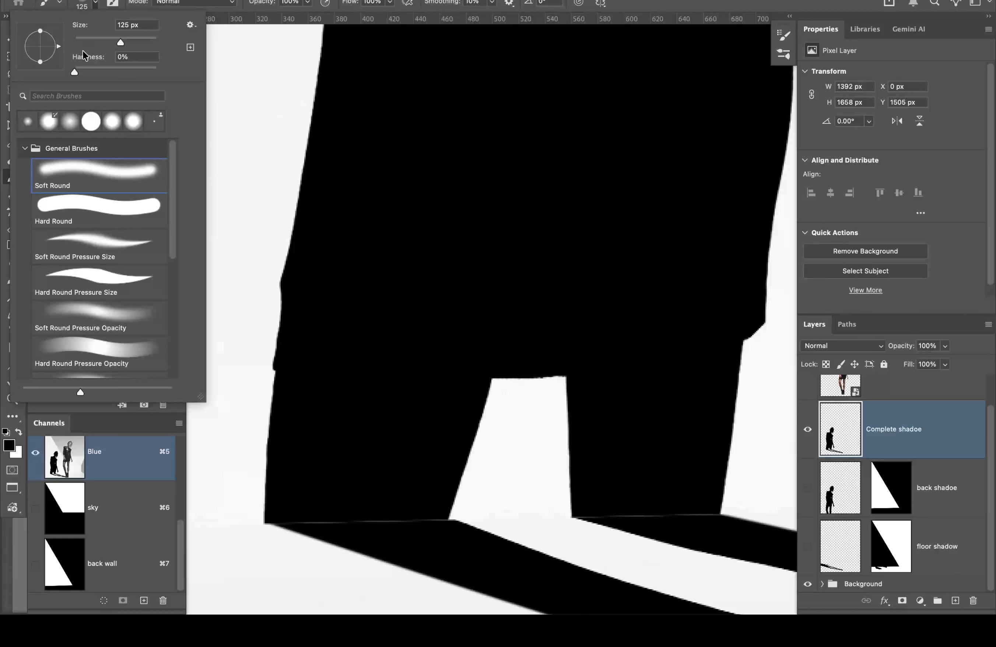
pyautogui.moveTo(75, 71); pyautogui.dragTo(196, 63)
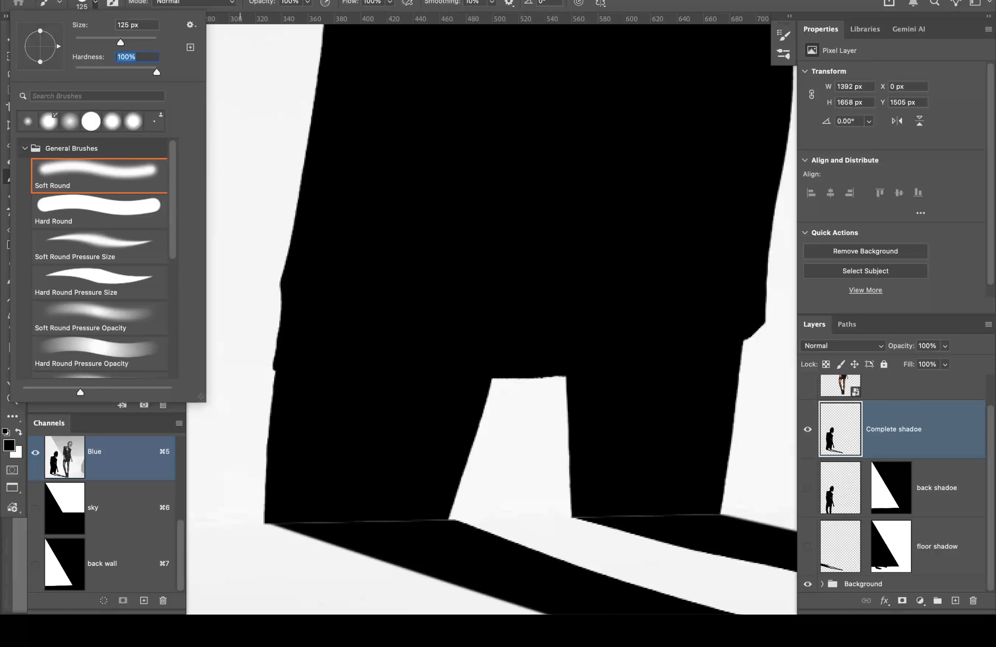
pyautogui.press('Return')
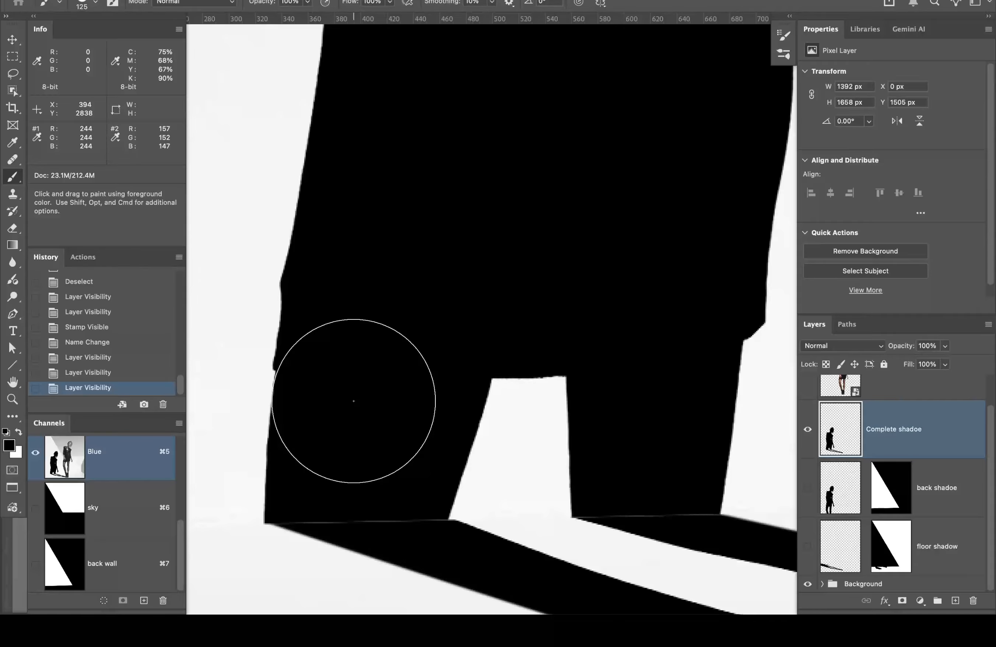
pyautogui.press('[')
pyautogui.press('[')
pyautogui.press('[')
pyautogui.press('[')
pyautogui.press('[')
pyautogui.press('[')
pyautogui.press('[')
pyautogui.press('[')
pyautogui.press('[')
pyautogui.press('[')
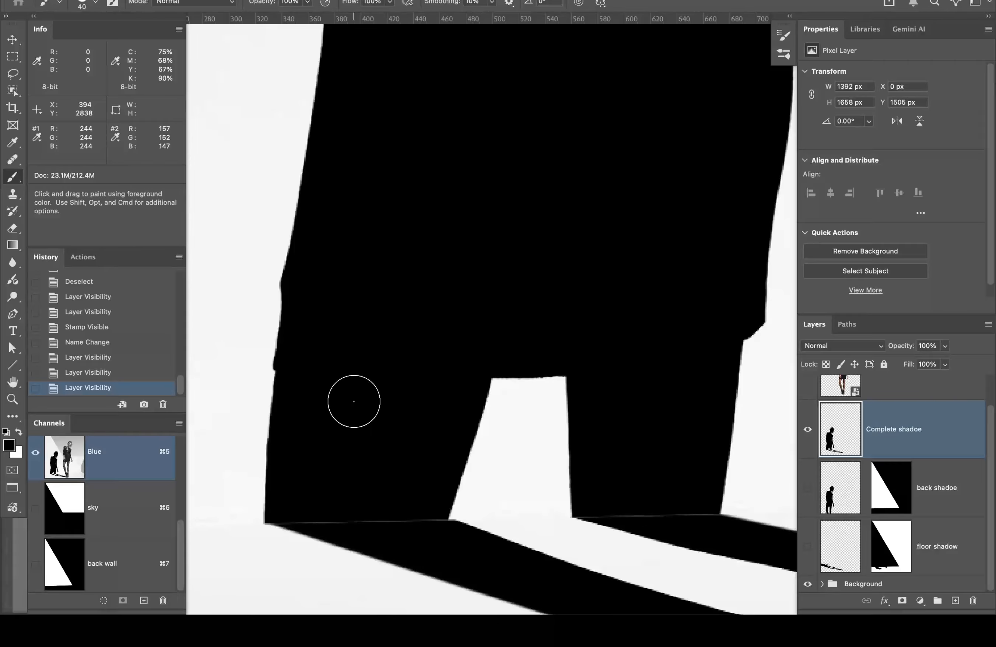
pyautogui.press('[')
pyautogui.press('[')
pyautogui.press('[')
pyautogui.press('[')
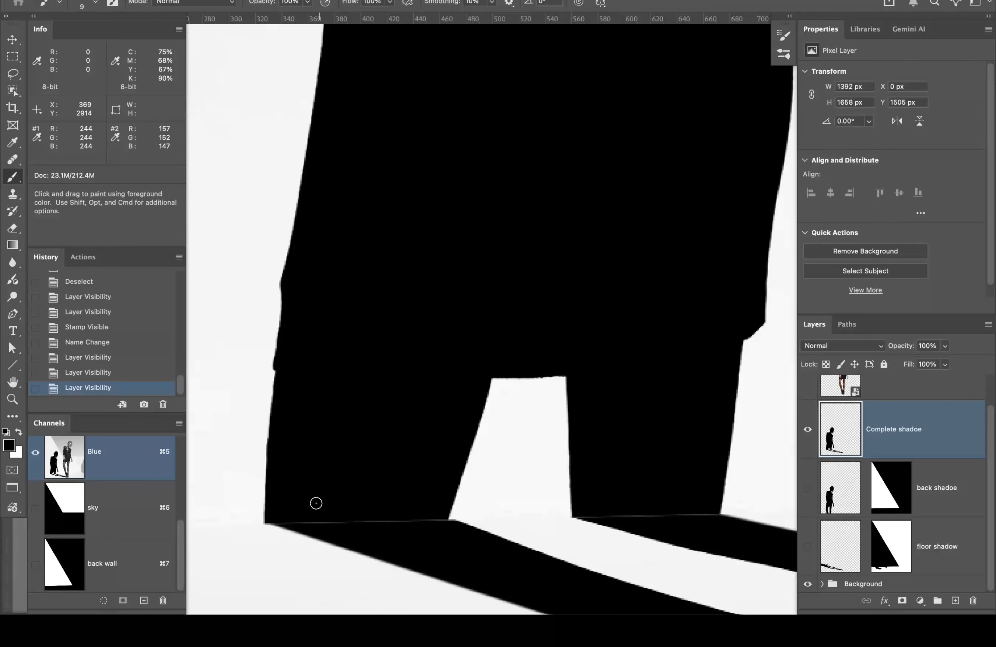
pyautogui.moveTo(293, 521); pyautogui.dragTo(440, 521)
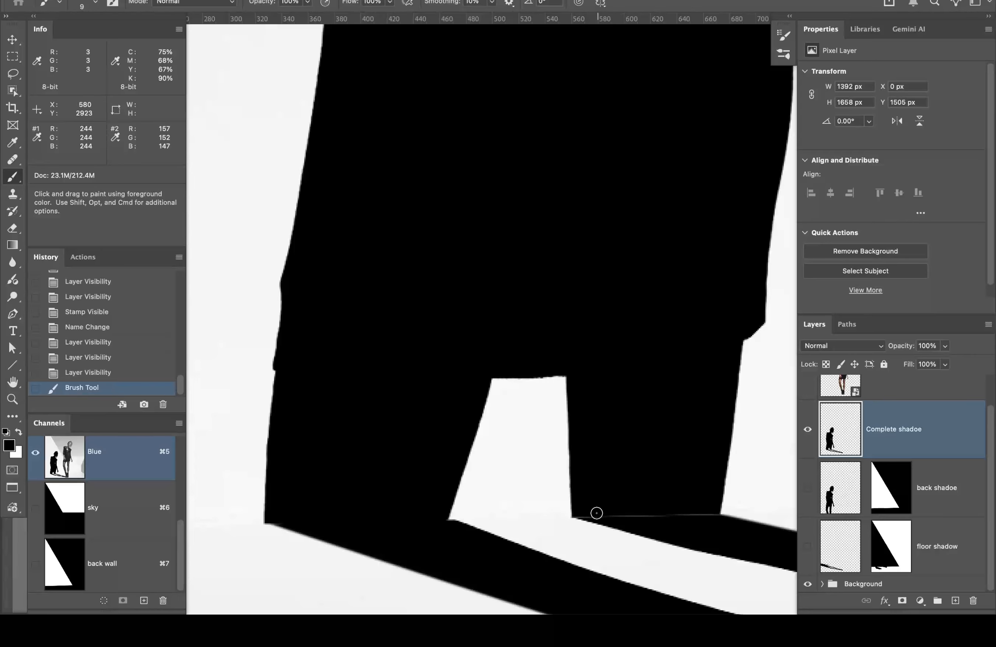
pyautogui.moveTo(585, 511); pyautogui.dragTo(711, 516)
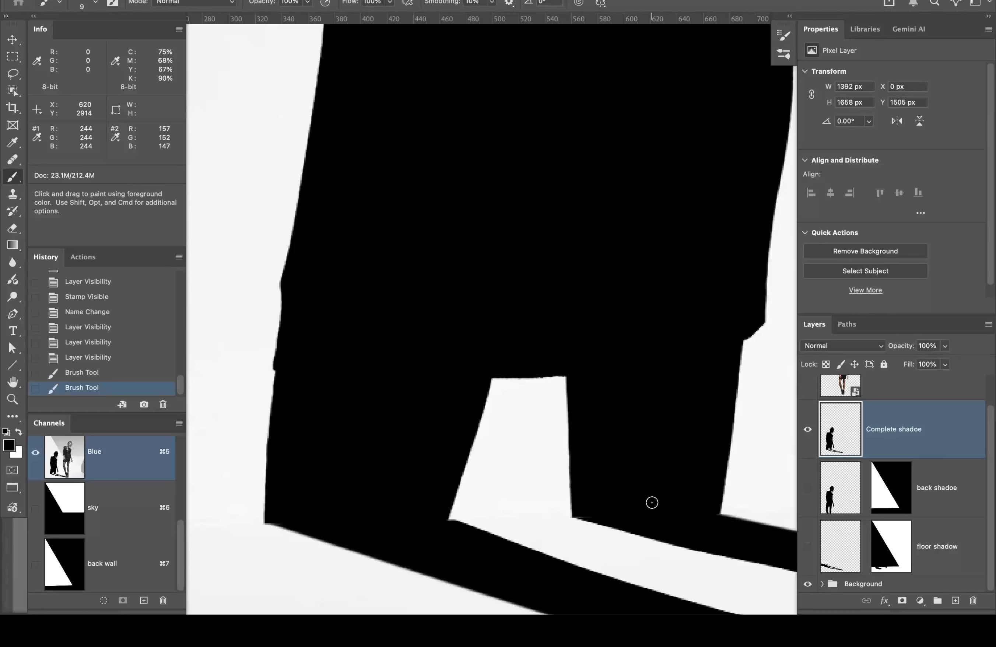
# Step: Paint black over the small gaps between the floor shadow and the soles of the woman's shoes
pyautogui.press('space')
pyautogui.moveTo(651, 502); pyautogui.dragTo(243, 229)
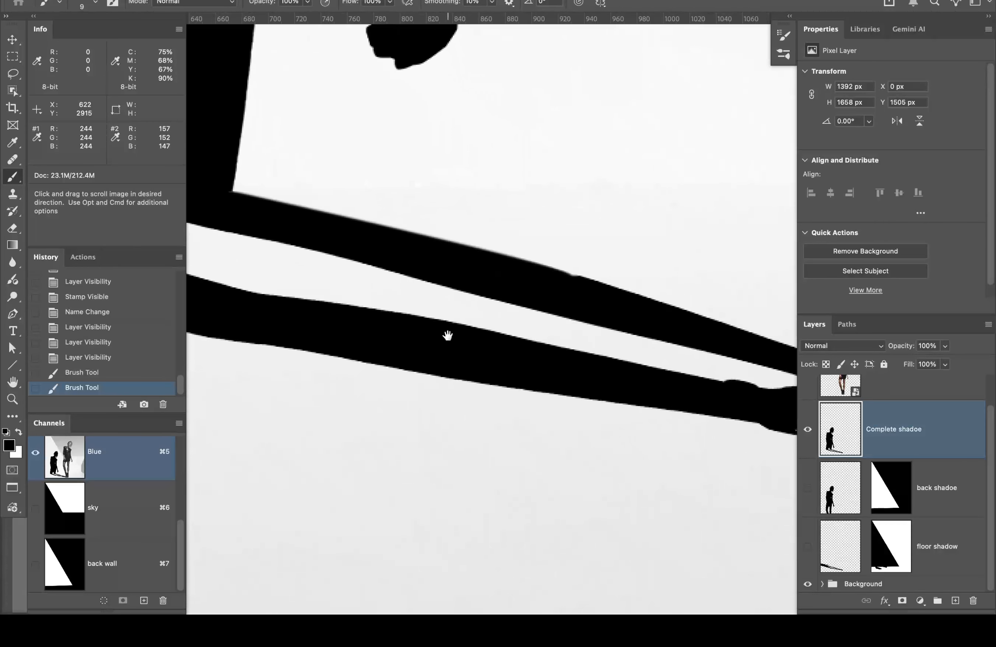
pyautogui.moveTo(447, 336); pyautogui.dragTo(191, 229)
pyautogui.moveTo(480, 251); pyautogui.dragTo(422, 263)
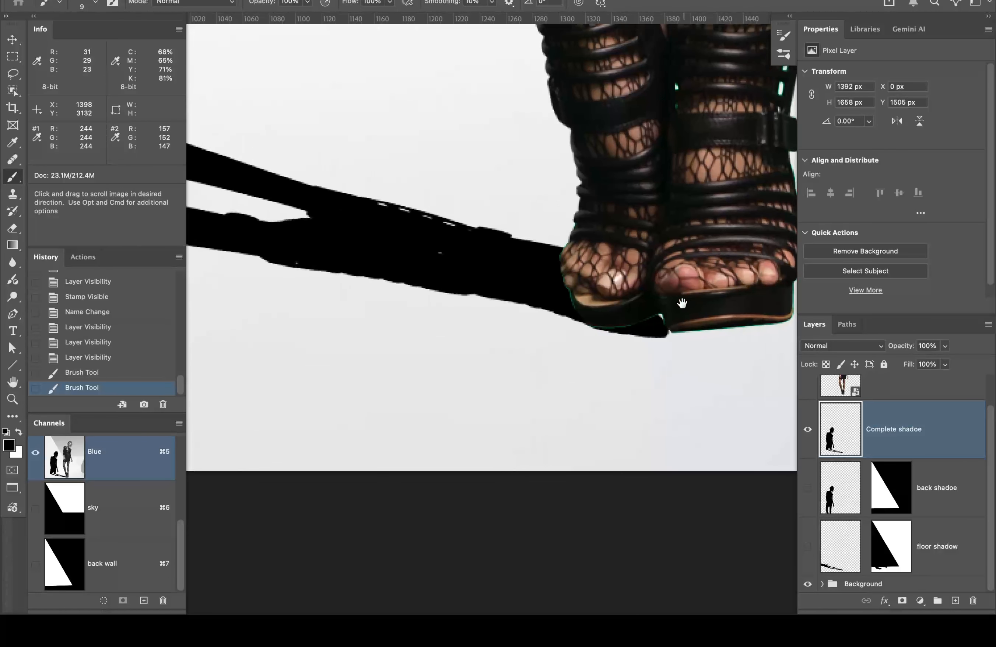
pyautogui.click(661, 317)
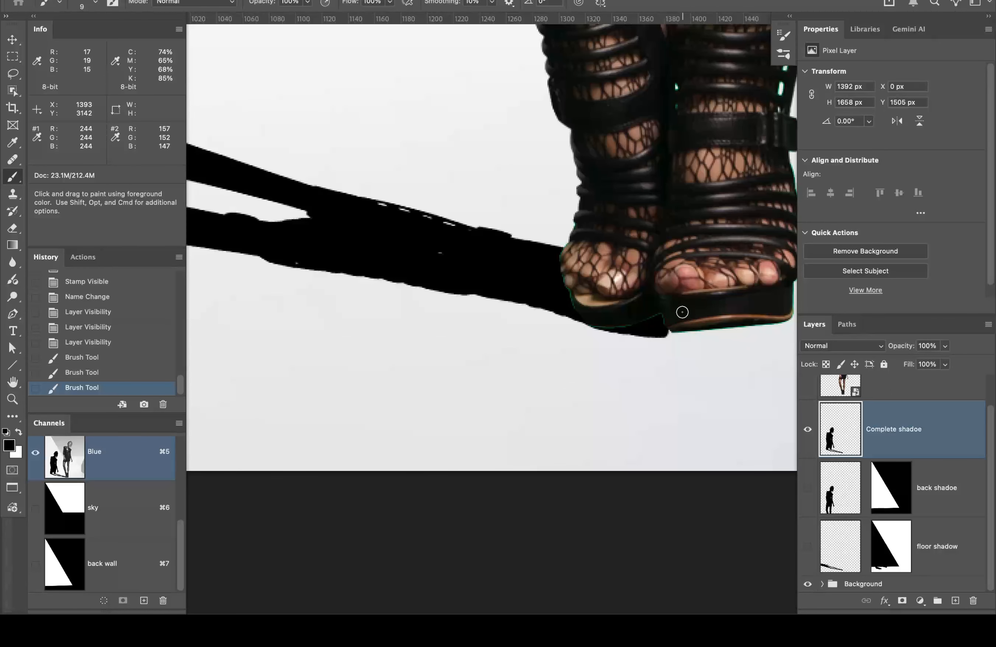
pyautogui.click(668, 330)
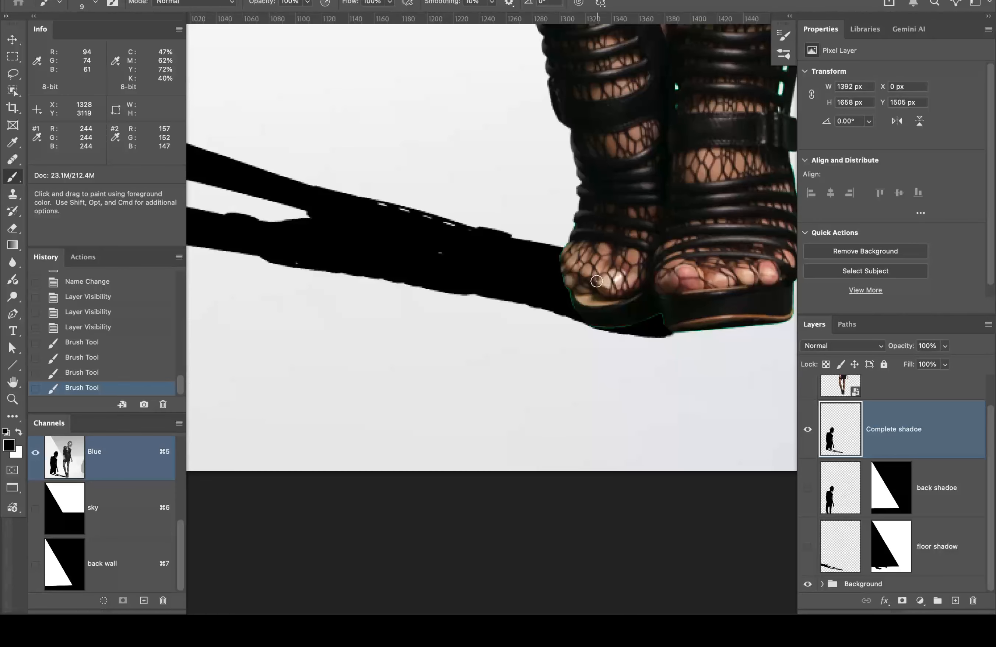
pyautogui.click(19, 382)
pyautogui.doubleClick(20, 381)
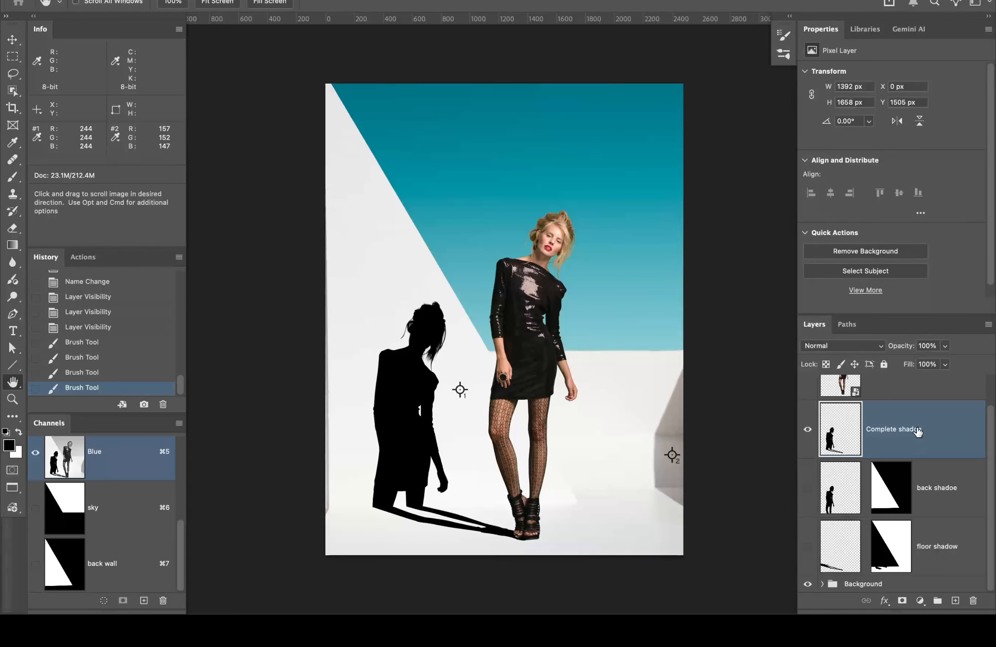
pyautogui.doubleClick(883, 429)
pyautogui.click(868, 428)
pyautogui.write('NV')
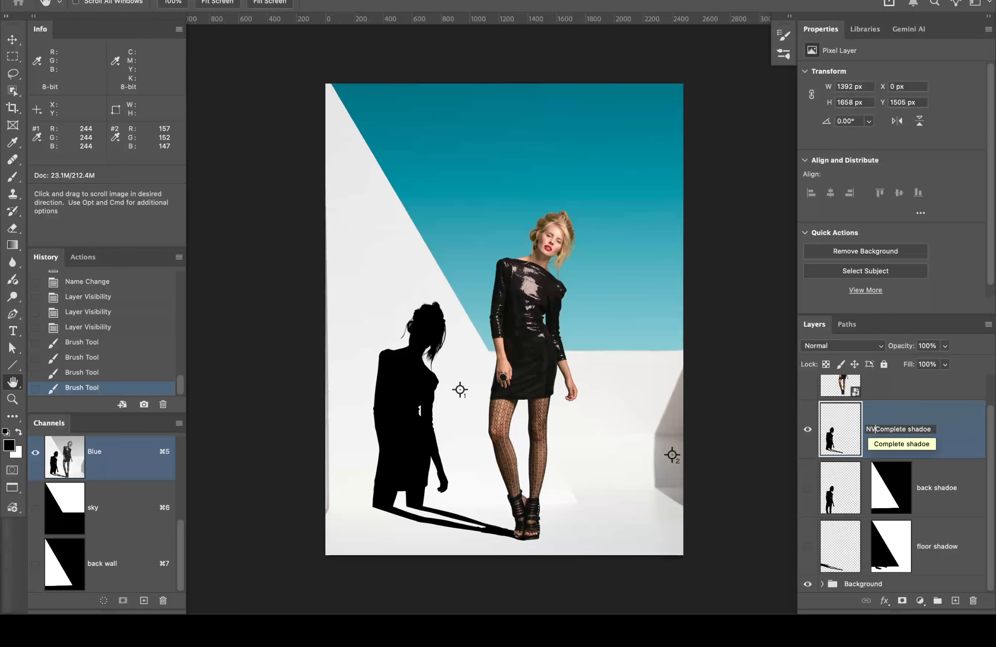
pyautogui.tripleClick(934, 428)
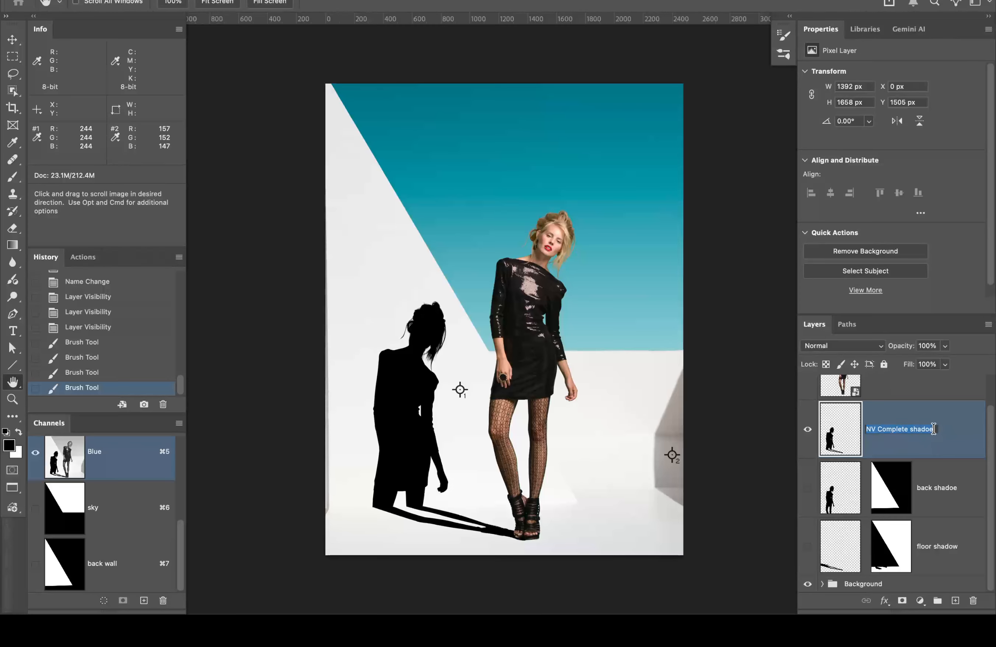
pyautogui.press('BackSpace')
pyautogui.press('Escape')
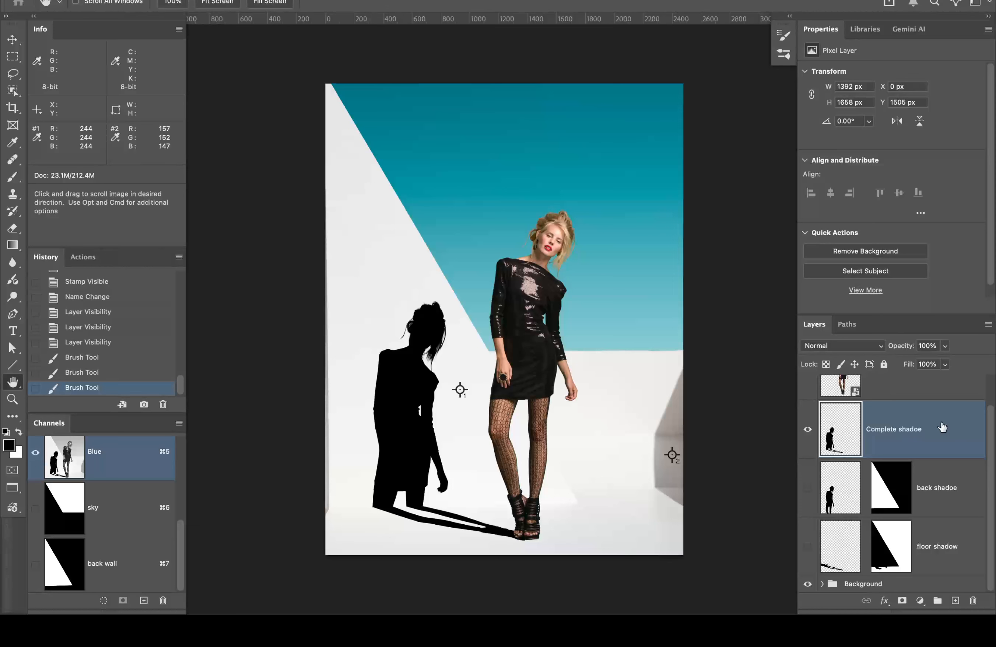
# Step: Rename the Complete shadoe layer to NV Complete shadoe\w
pyautogui.doubleClick(869, 430)
pyautogui.click(867, 428)
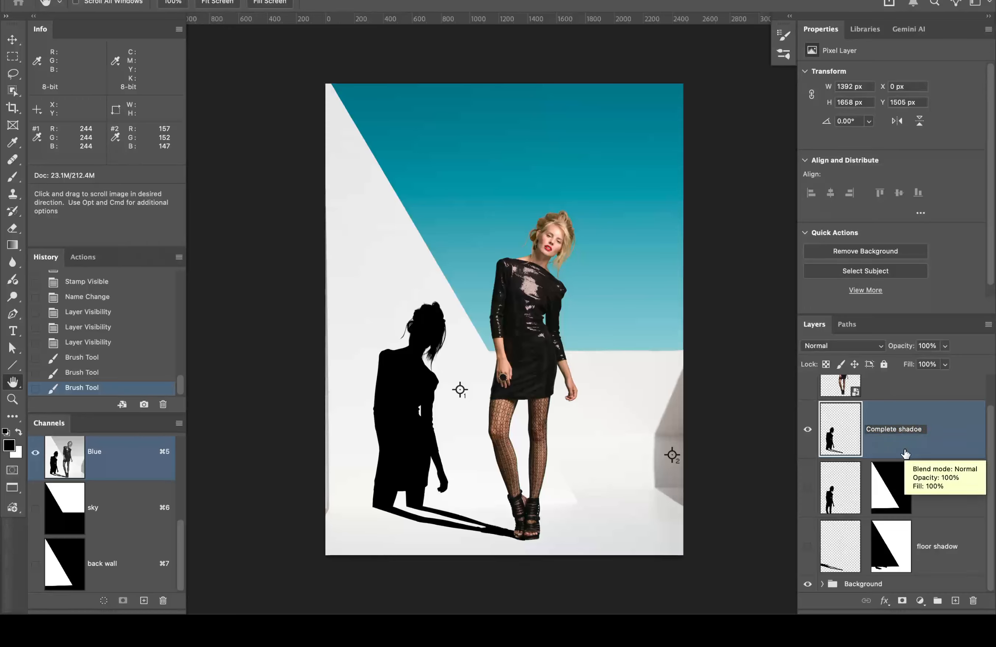
pyautogui.write('NV')
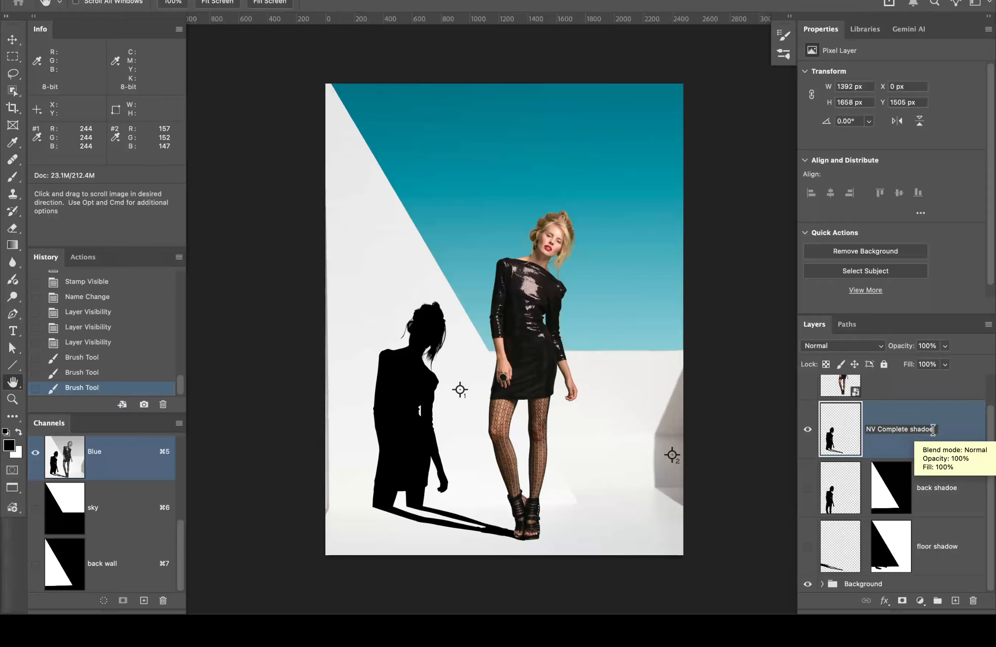
pyautogui.press('super+a')
pyautogui.press('Return')
pyautogui.write('\\w')
pyautogui.press('Return')
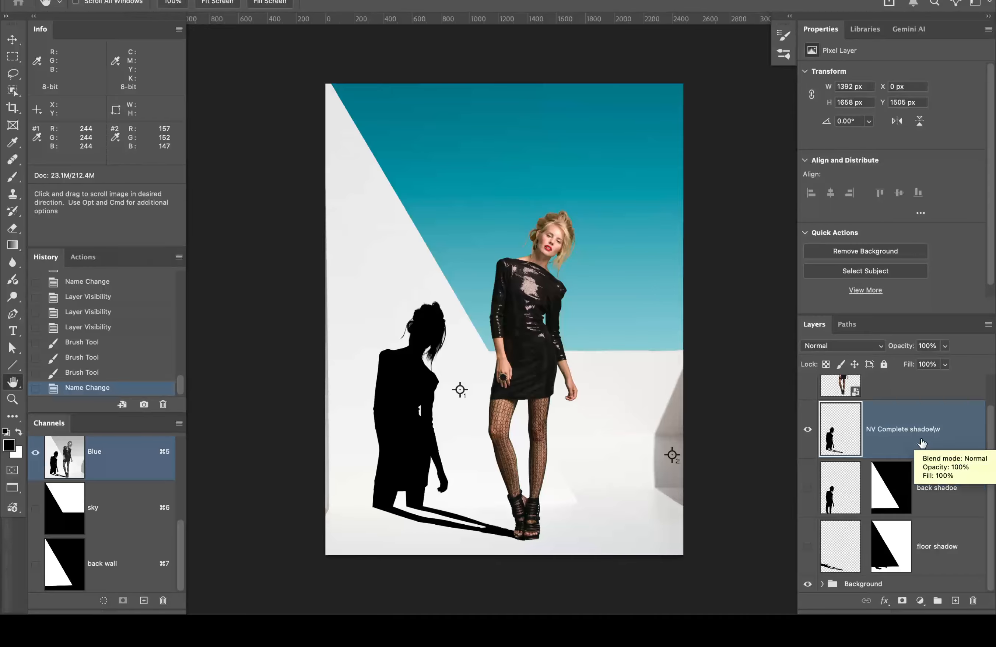
# Step: Duplicate the NV Complete shadoe\w layer and hide the original
pyautogui.press('super+j')
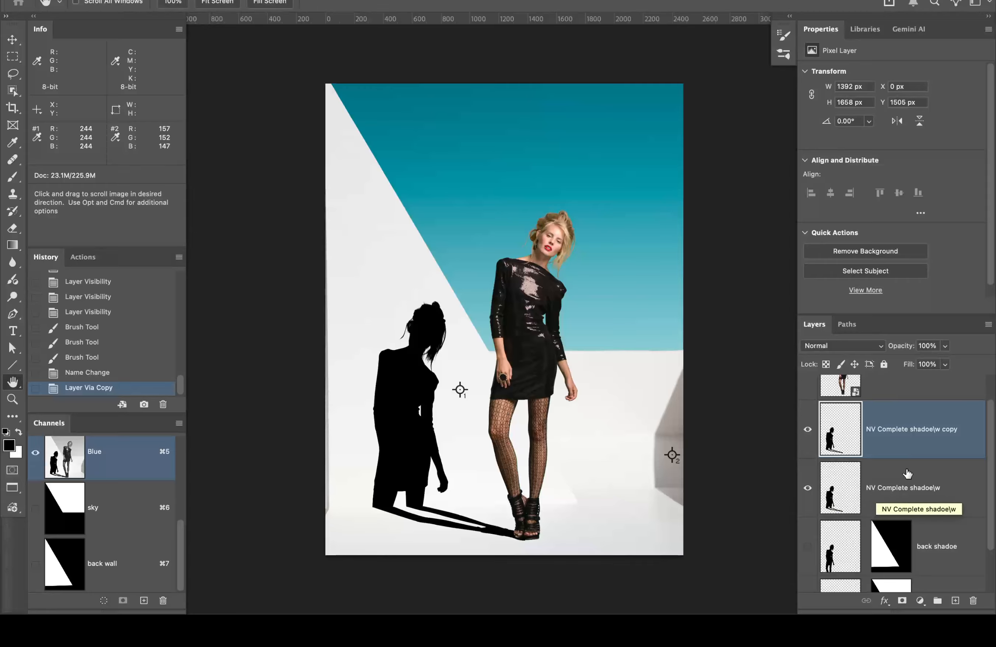
pyautogui.click(807, 489)
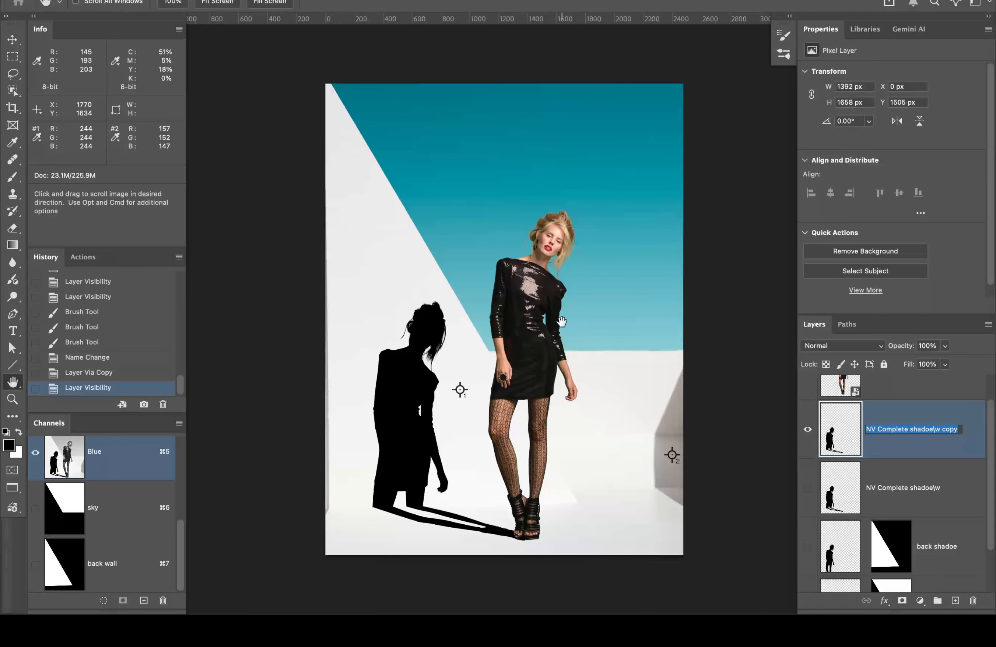
# Step: Convert the NV Complete shadoe\w copy layer to a smart object
pyautogui.click(235, 1)
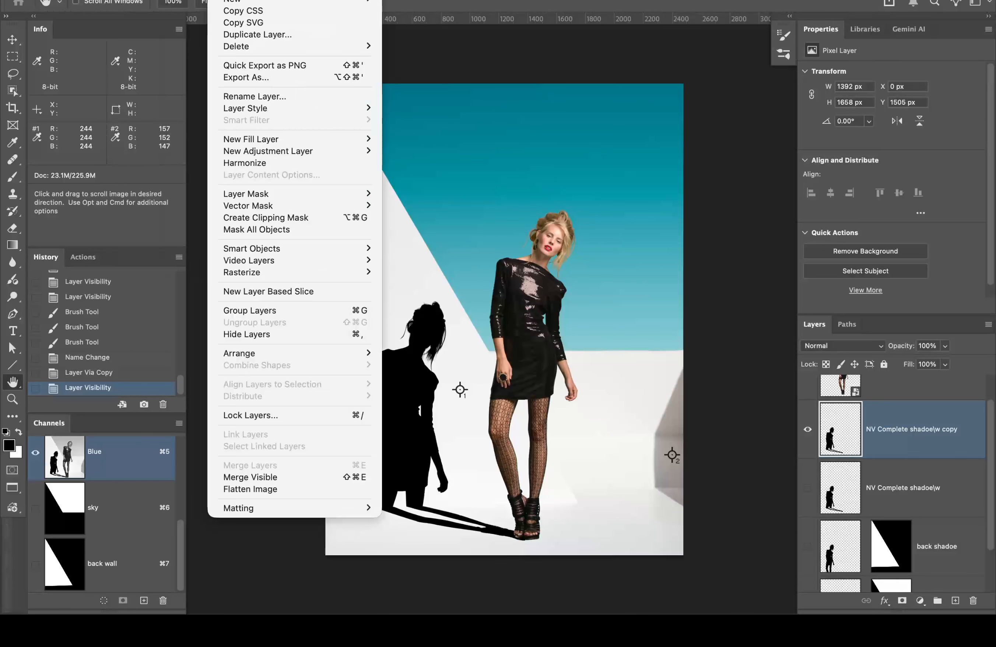
pyautogui.moveTo(280, 252)
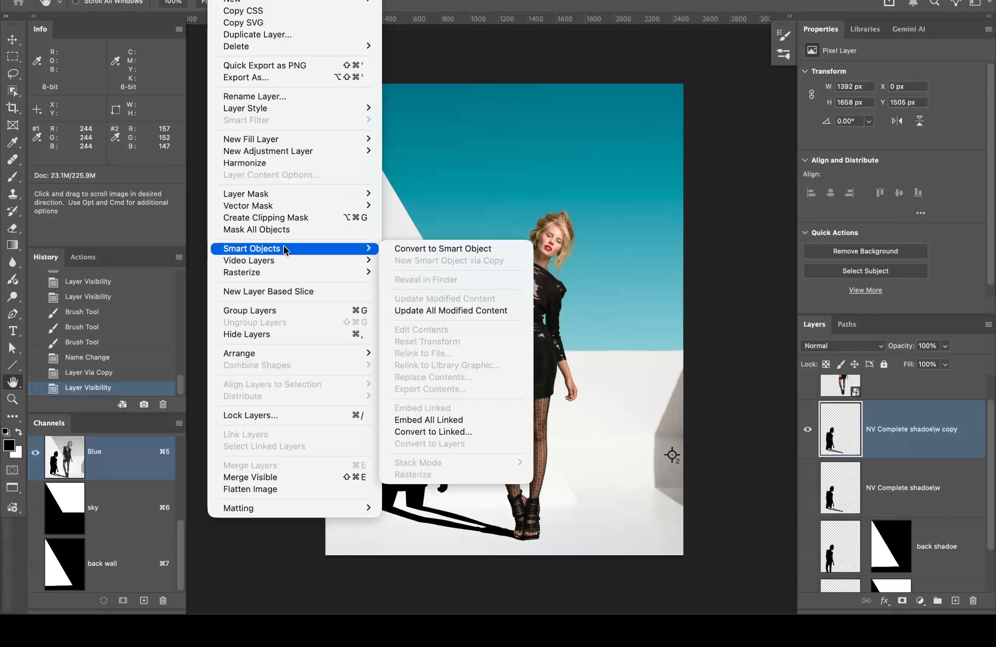
pyautogui.click(409, 249)
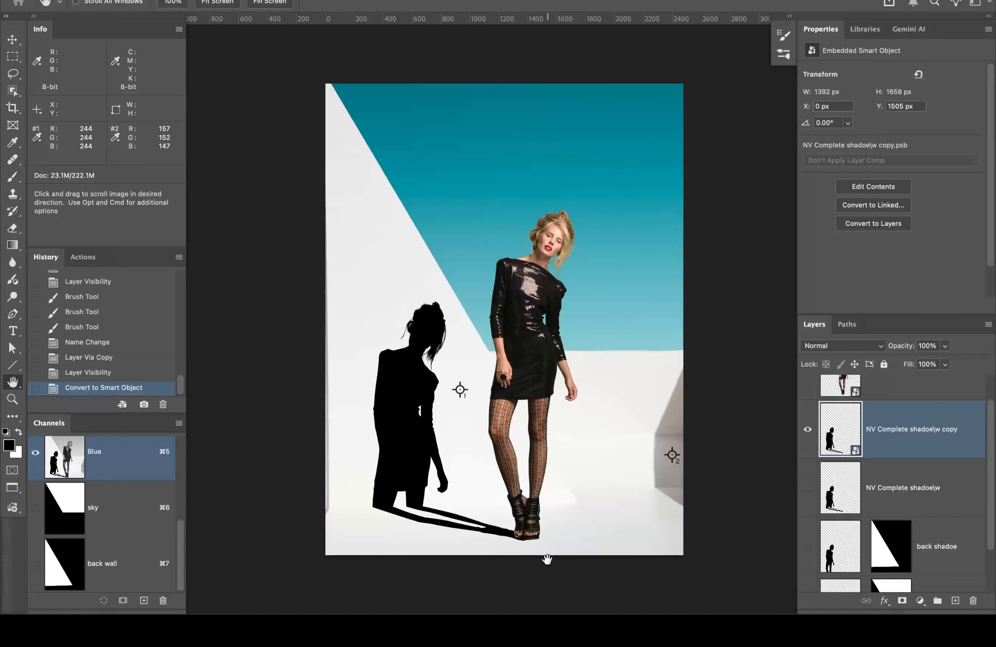
# Step: Start a Motion Blur on the shadow smart object, test horizontal and vertical directions at 205 pixels, and set the angle to -1°
pyautogui.press('super+space')
pyautogui.click(437, 446)
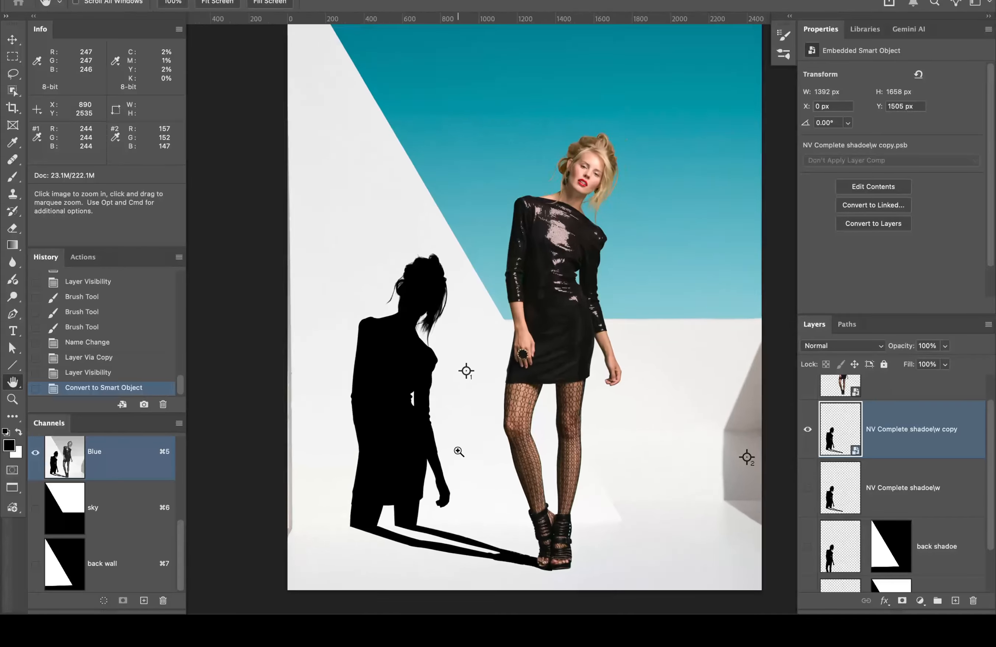
pyautogui.click(439, 466)
pyautogui.scroll(-2, 584, 477)
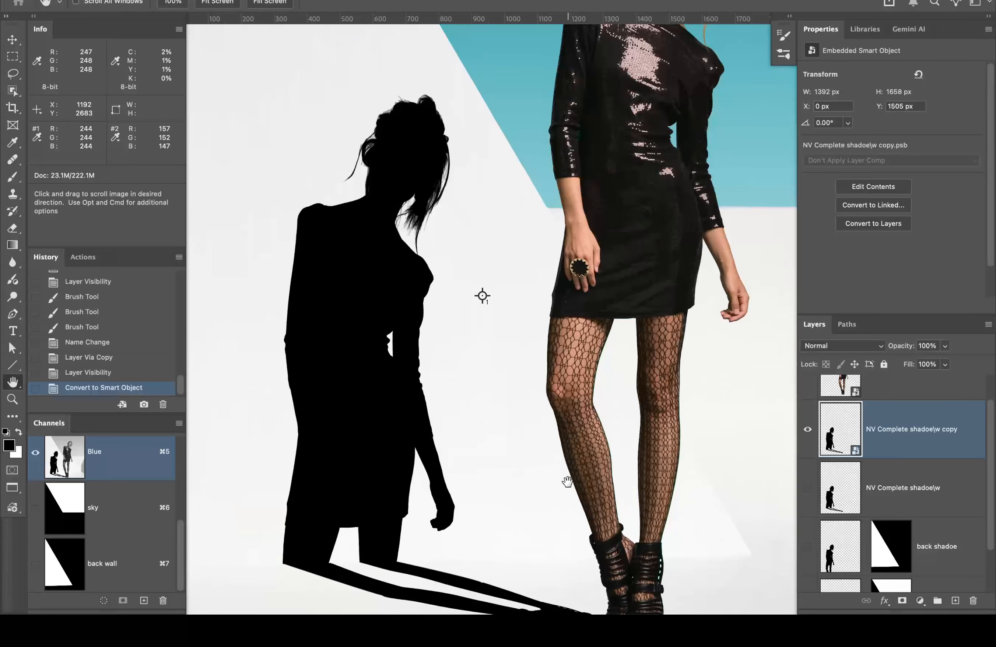
pyautogui.scroll(-2, 567, 482)
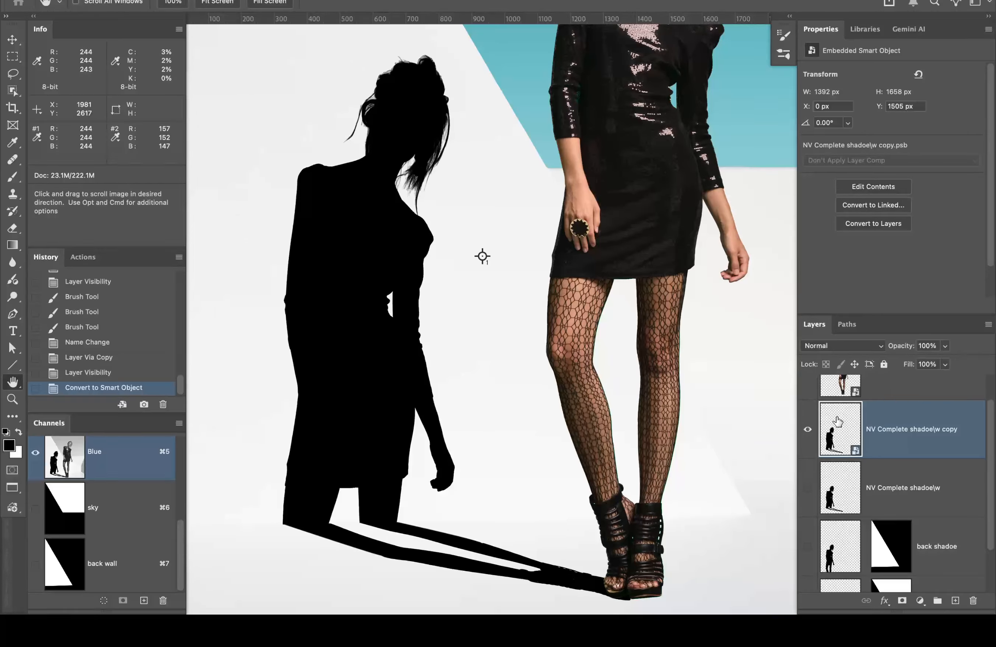
pyautogui.click(329, 0)
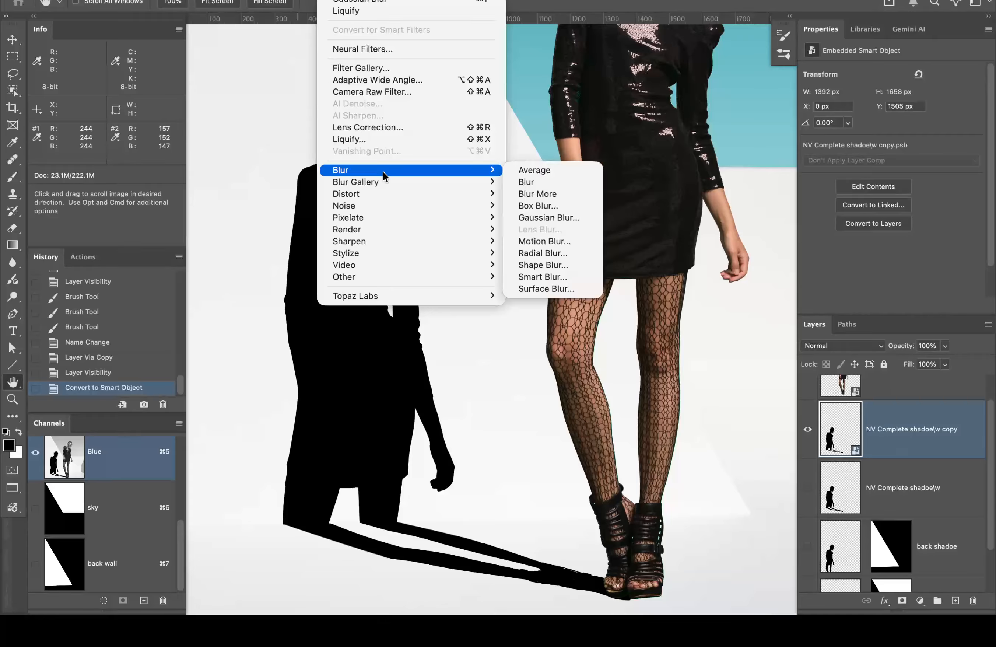
pyautogui.moveTo(484, 168)
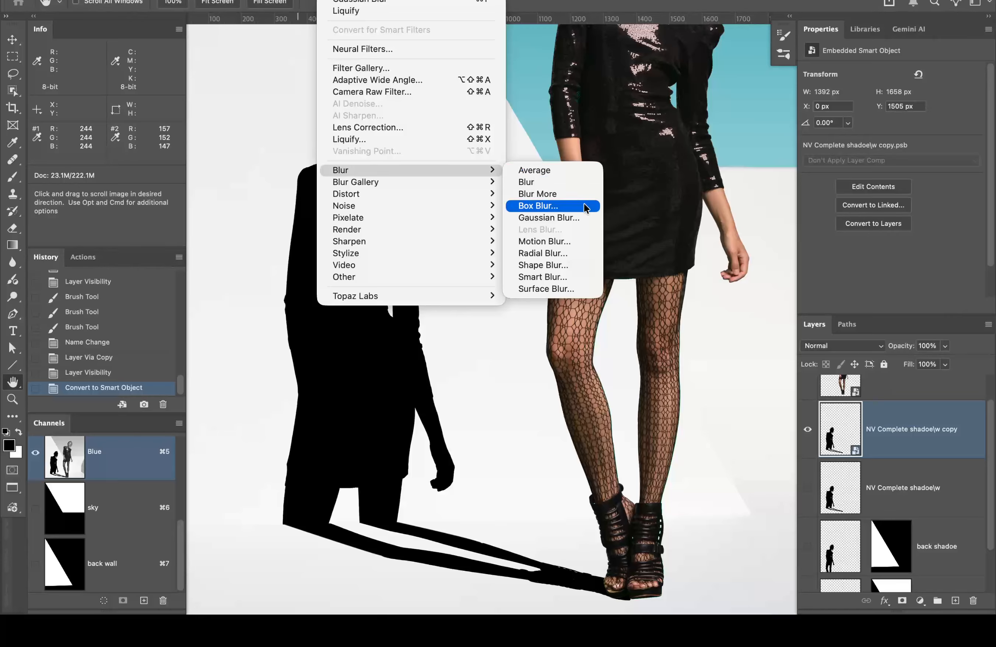
pyautogui.click(583, 242)
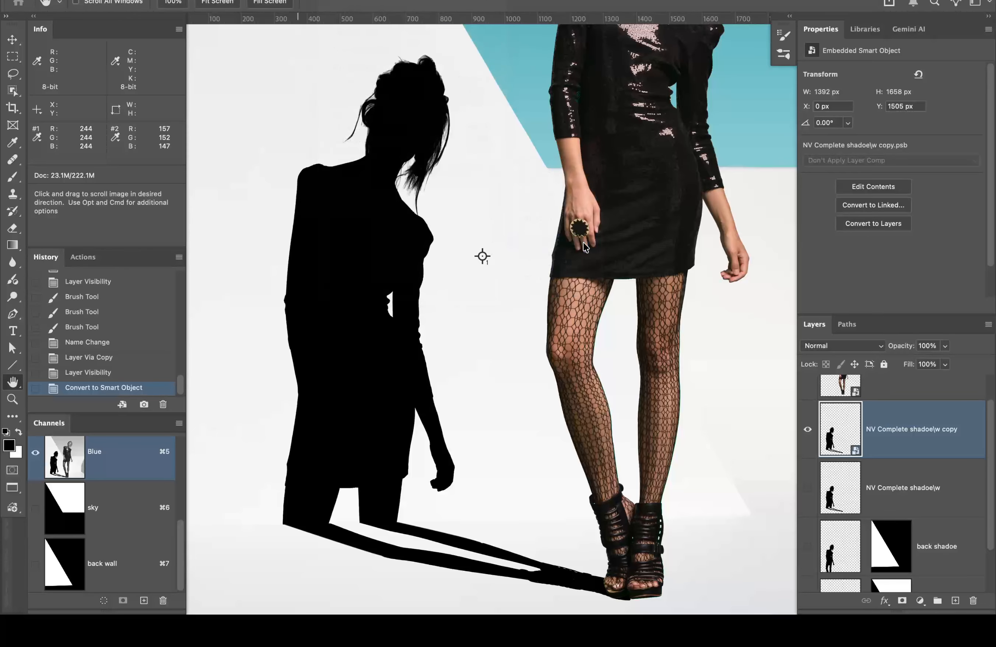
pyautogui.moveTo(538, 105); pyautogui.dragTo(768, 28)
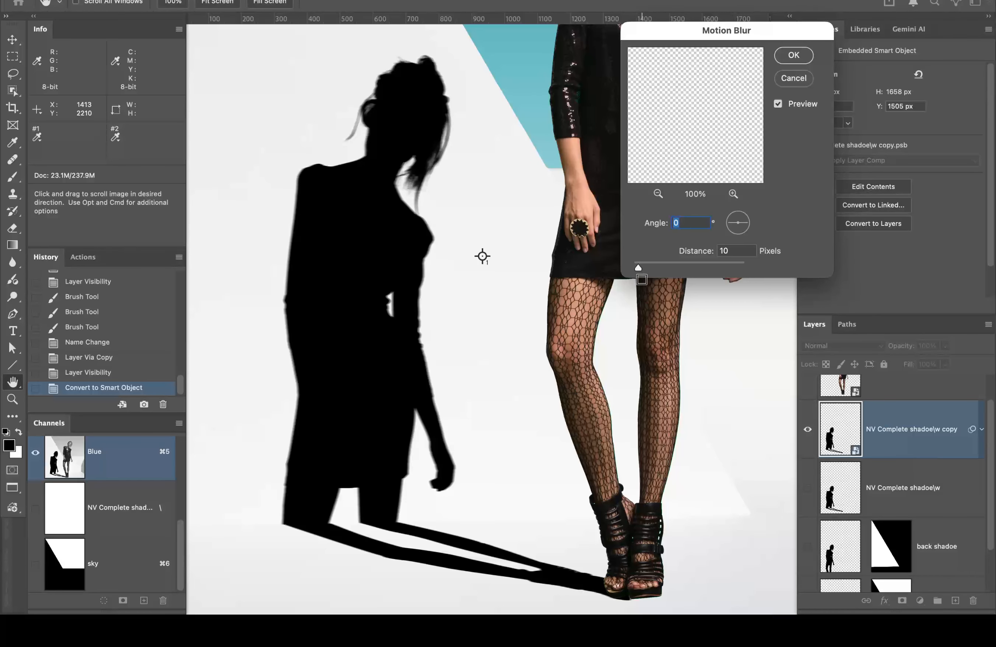
pyautogui.moveTo(638, 265); pyautogui.dragTo(691, 265)
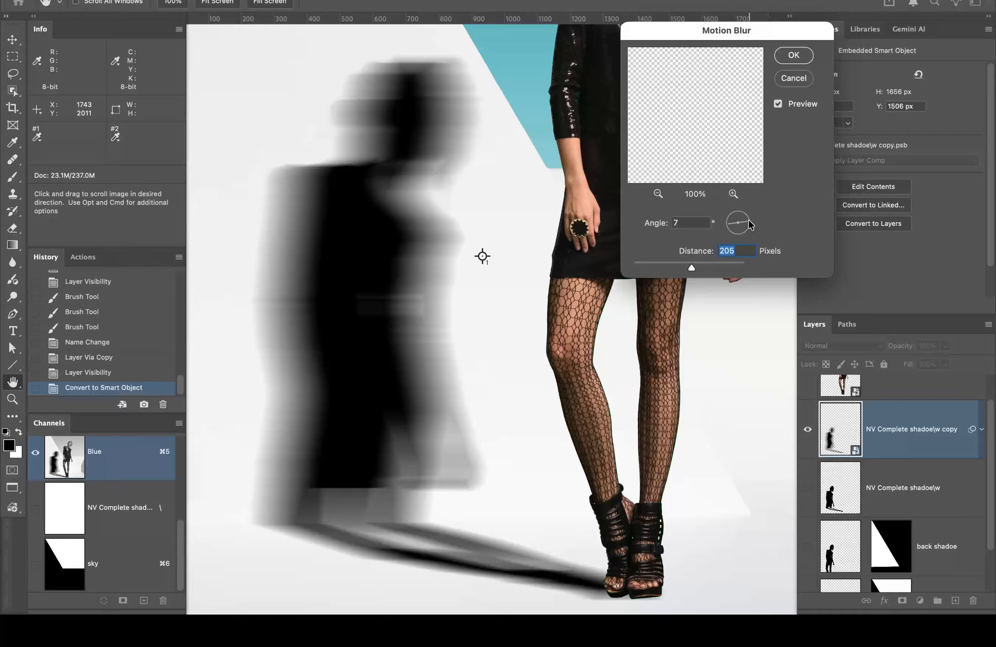
pyautogui.moveTo(749, 220); pyautogui.dragTo(738, 205)
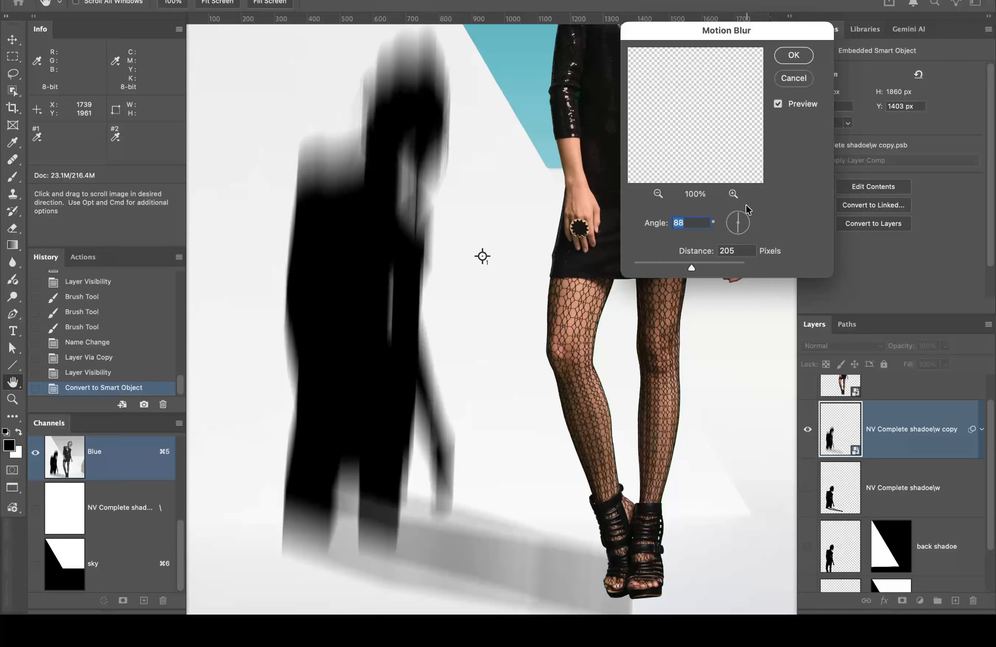
pyautogui.moveTo(746, 204); pyautogui.dragTo(768, 225)
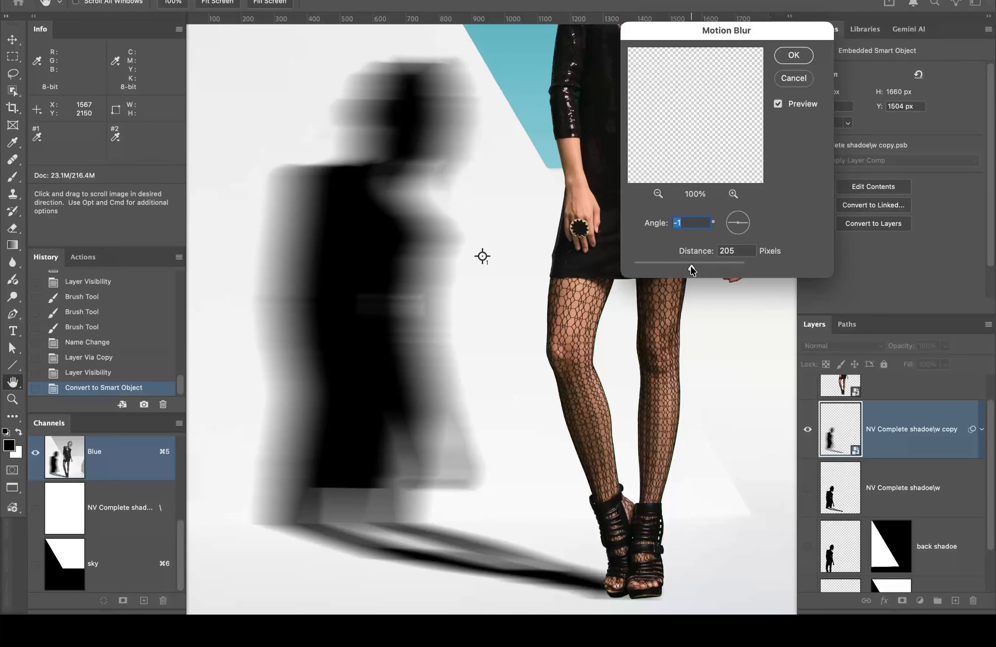
# Step: Reduce the Motion Blur distance to 10 pixels and apply the filter to the shadow
pyautogui.moveTo(691, 266); pyautogui.dragTo(643, 263)
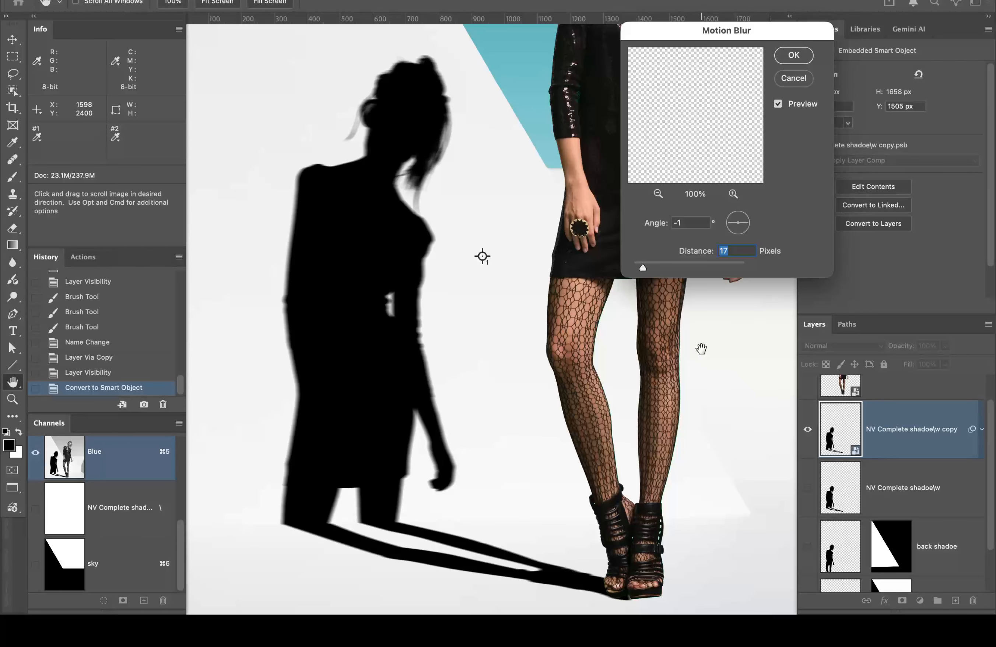
pyautogui.moveTo(700, 349); pyautogui.dragTo(363, 373)
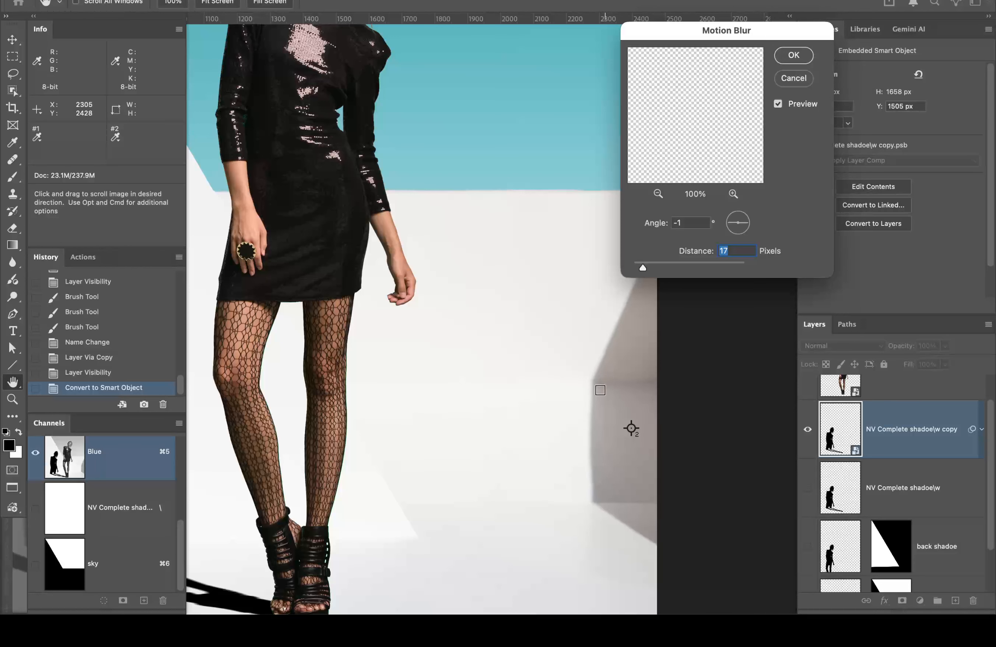
pyautogui.moveTo(604, 368); pyautogui.dragTo(738, 385)
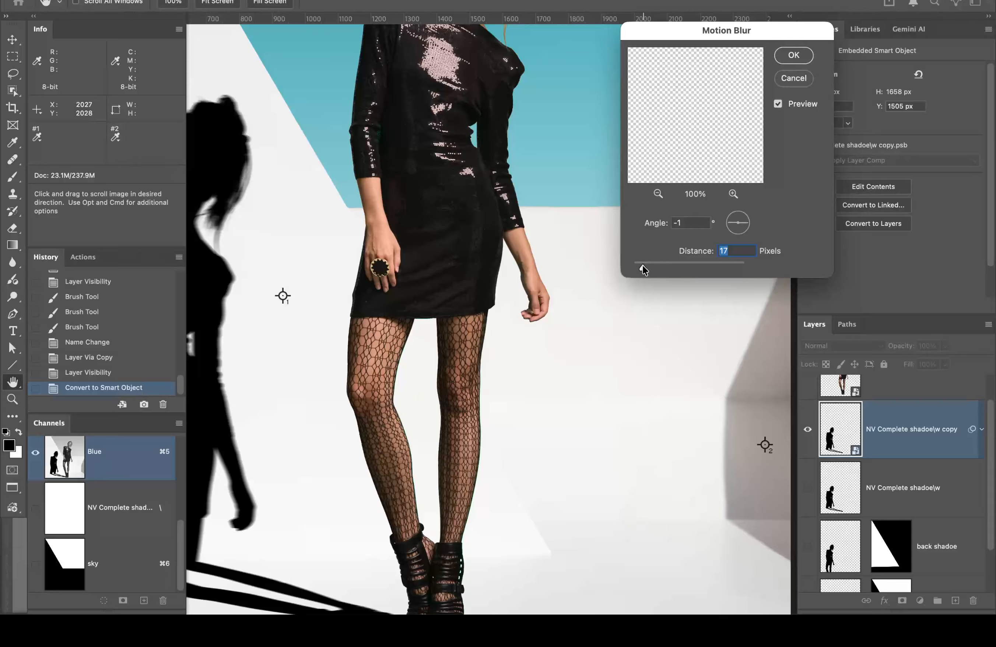
pyautogui.moveTo(643, 265); pyautogui.dragTo(639, 266)
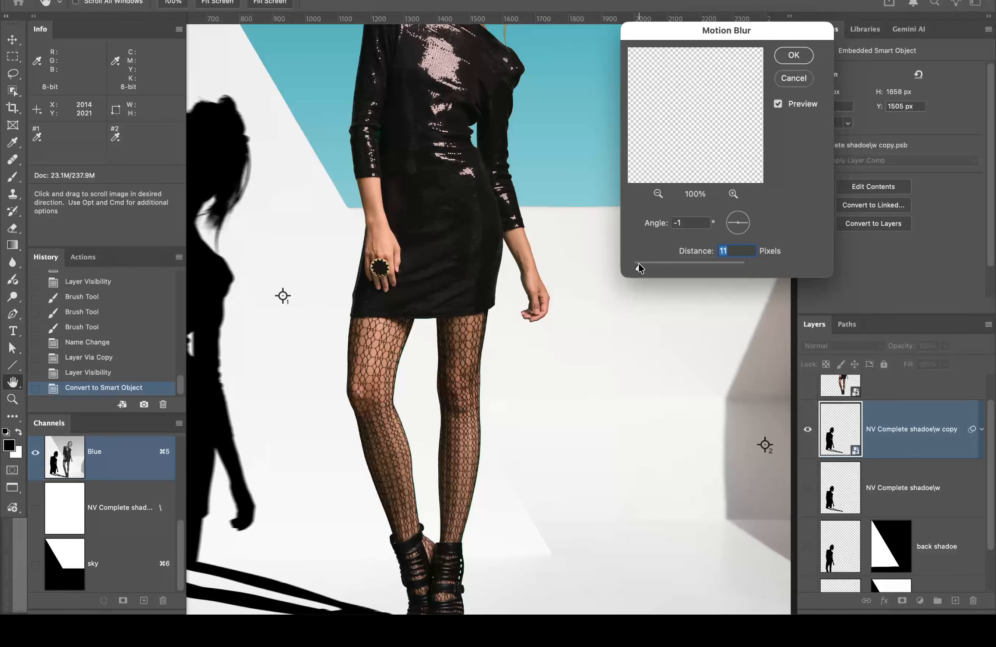
pyautogui.moveTo(638, 264); pyautogui.dragTo(637, 264)
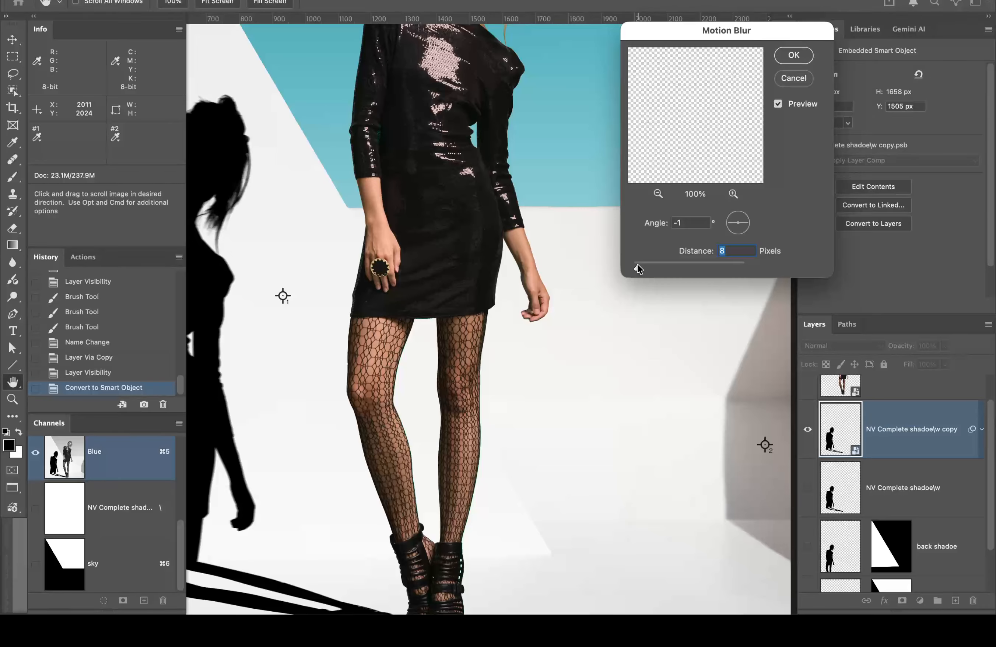
pyautogui.moveTo(637, 264); pyautogui.dragTo(639, 265)
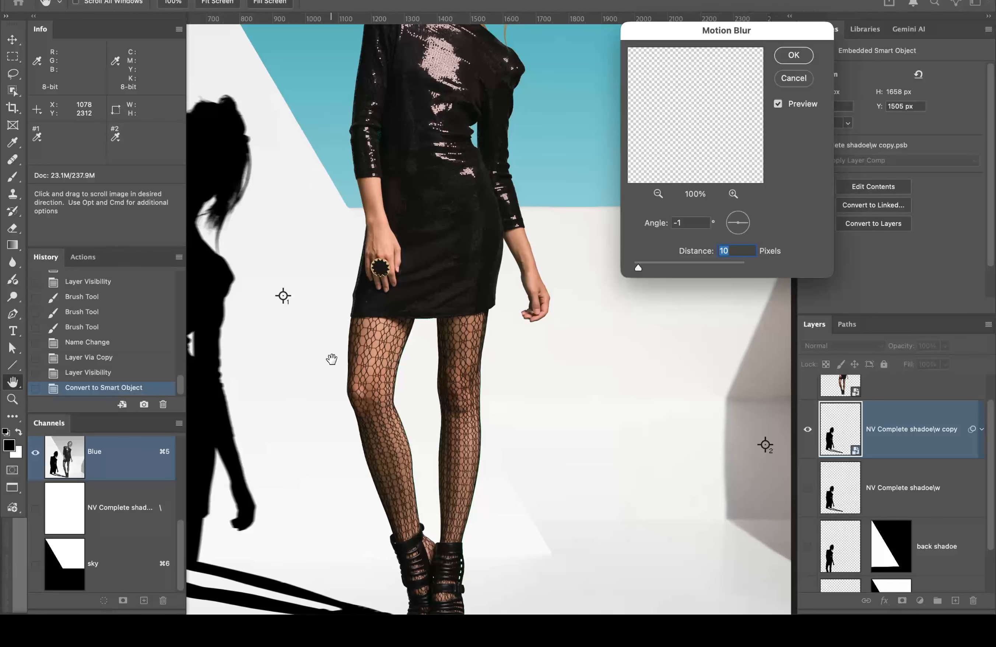
pyautogui.moveTo(331, 359); pyautogui.dragTo(377, 313)
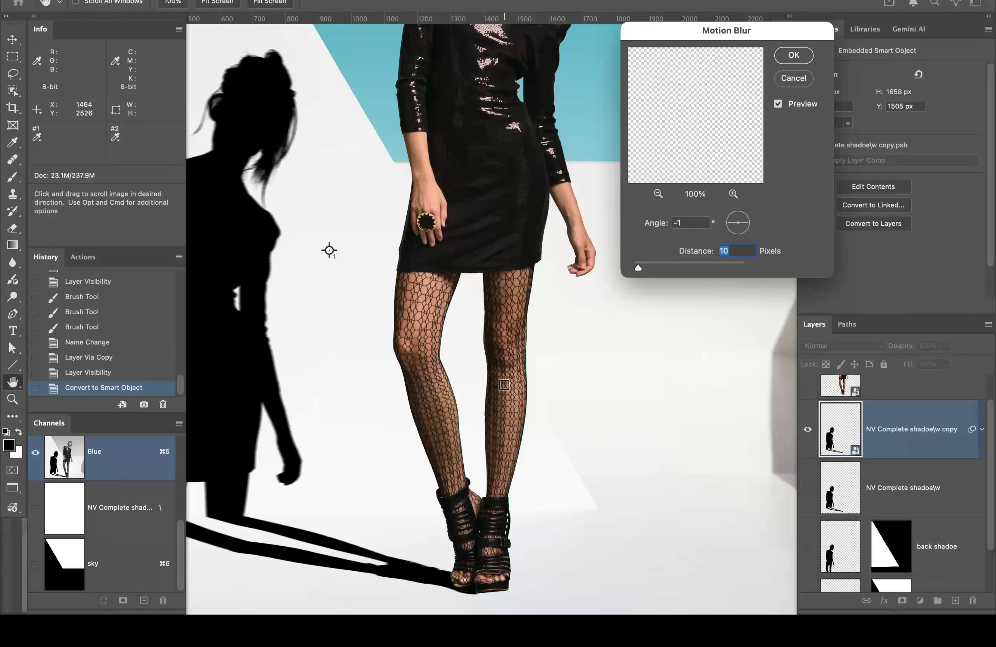
pyautogui.click(794, 55)
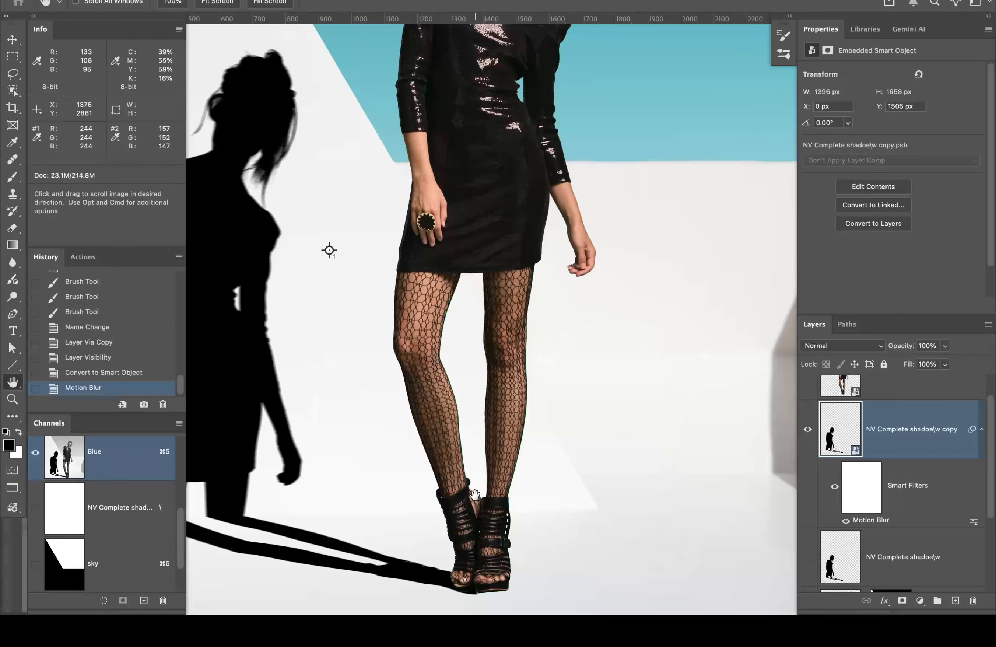
# Step: Target the shadow's smart filter mask and set up a linear classic gradient with the black-to-white Basics preset
pyautogui.moveTo(475, 494); pyautogui.dragTo(621, 489)
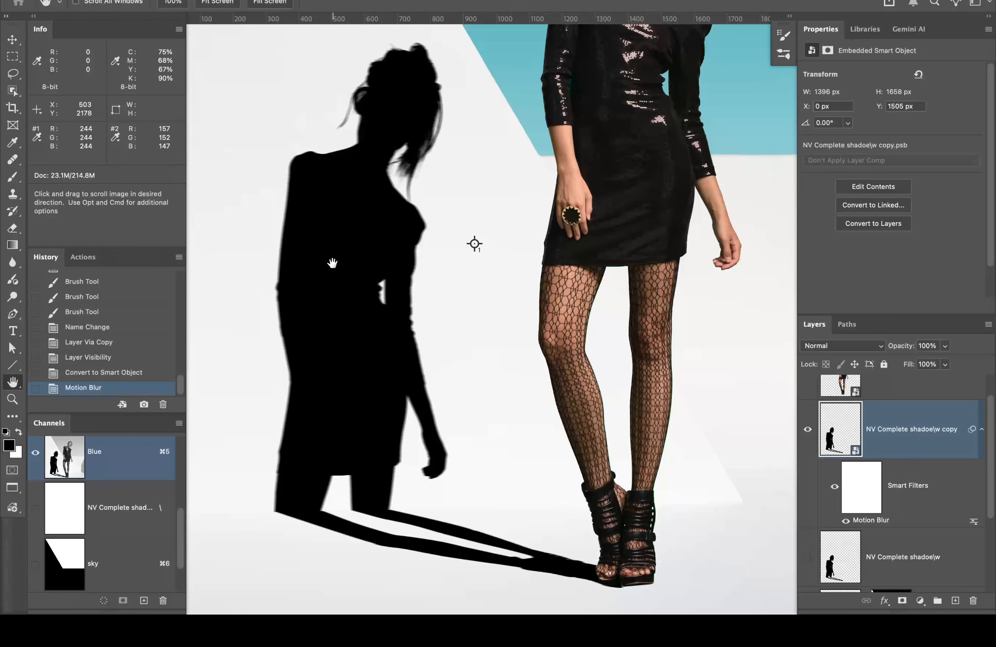
pyautogui.click(853, 486)
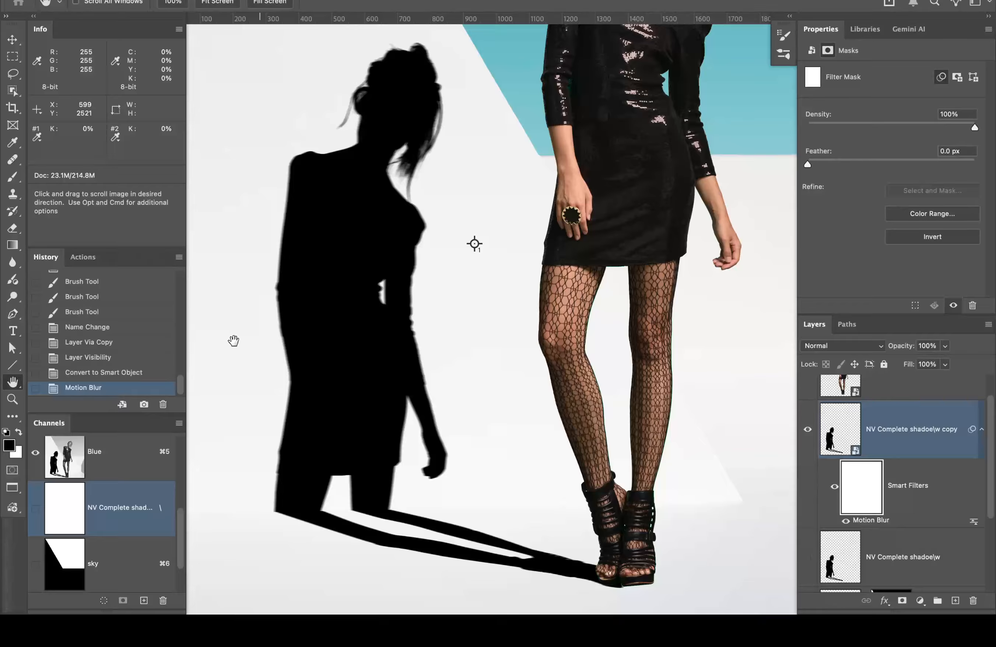
pyautogui.press('g')
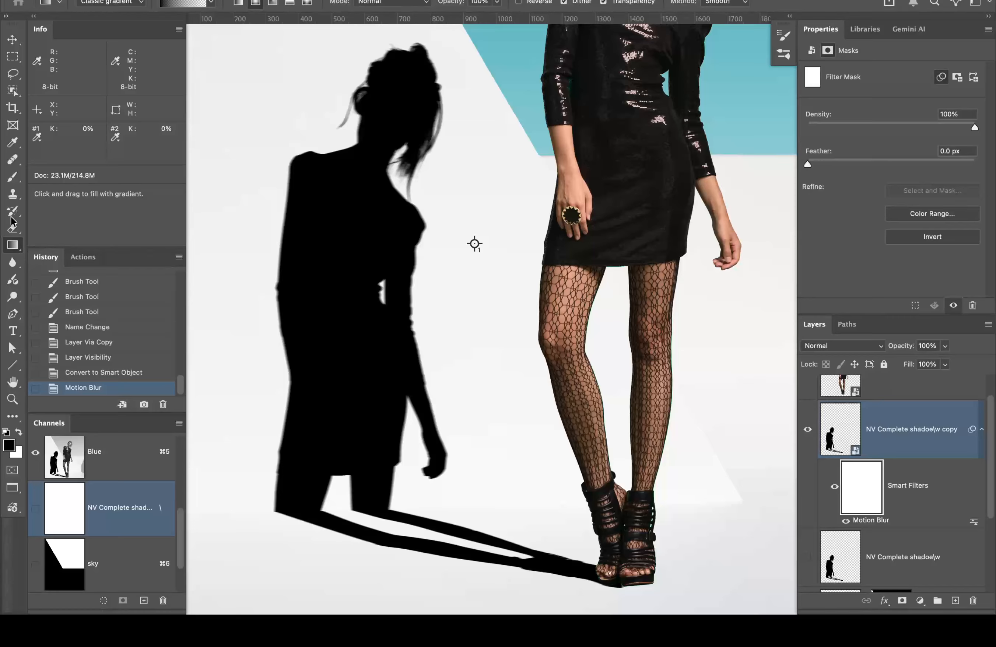
pyautogui.click(130, 3)
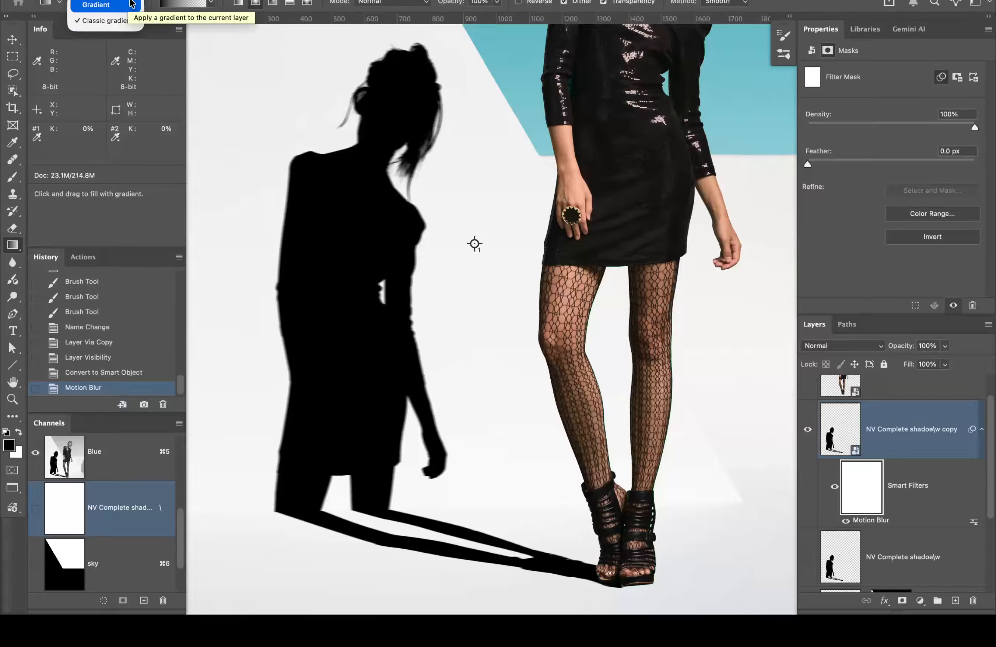
pyautogui.click(121, 22)
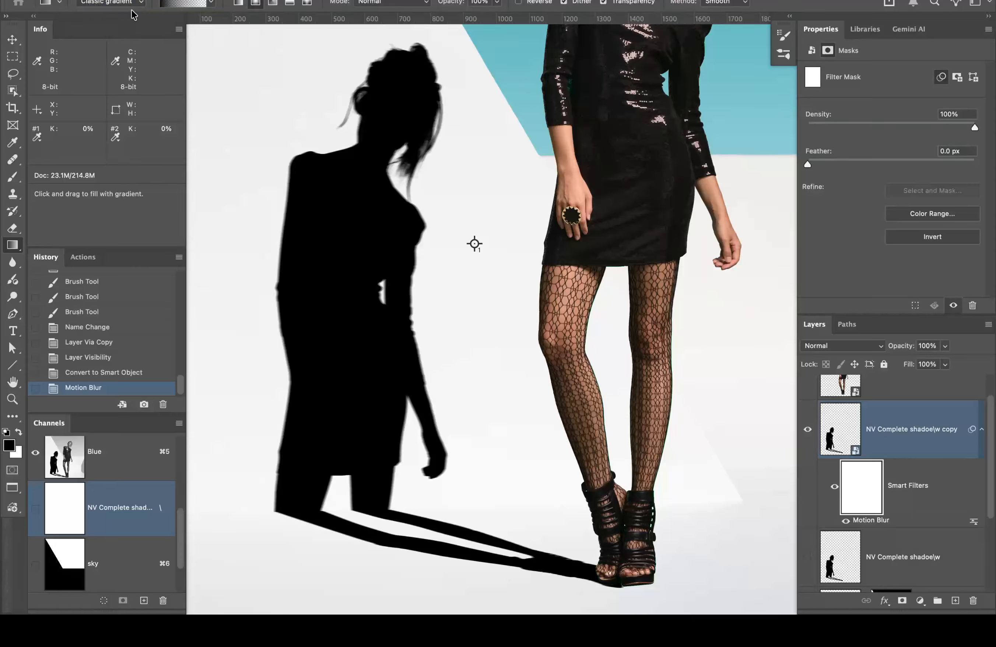
pyautogui.click(211, 2)
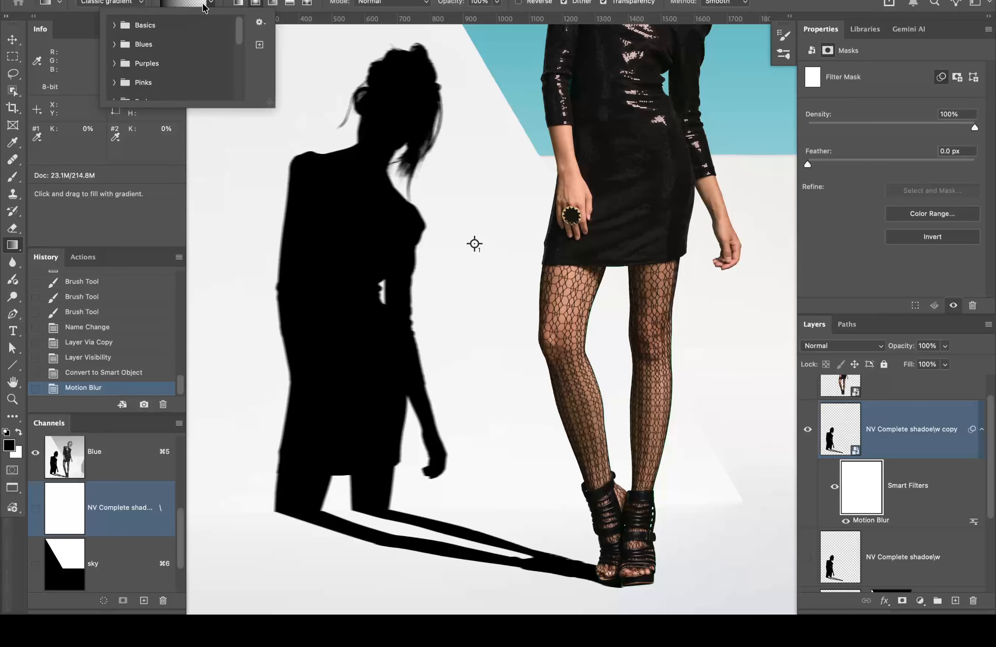
pyautogui.click(114, 25)
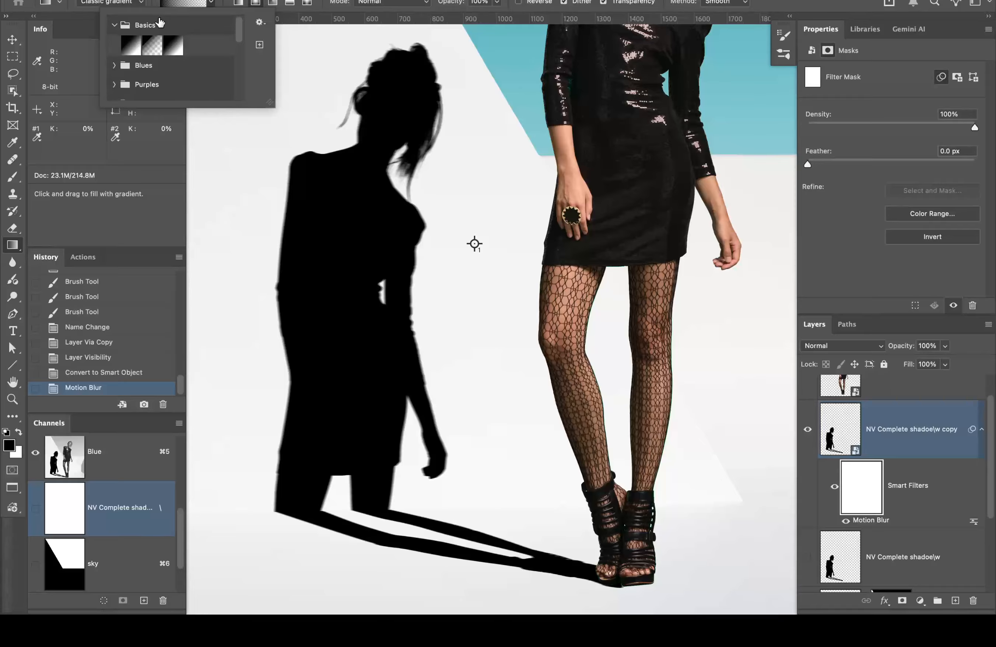
pyautogui.click(132, 47)
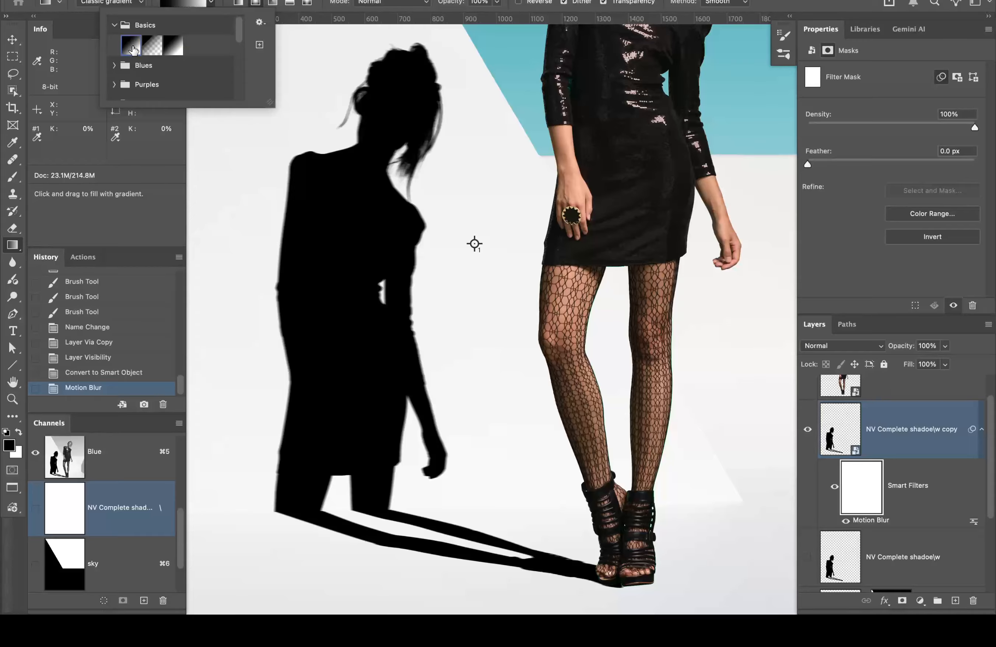
pyautogui.click(238, 3)
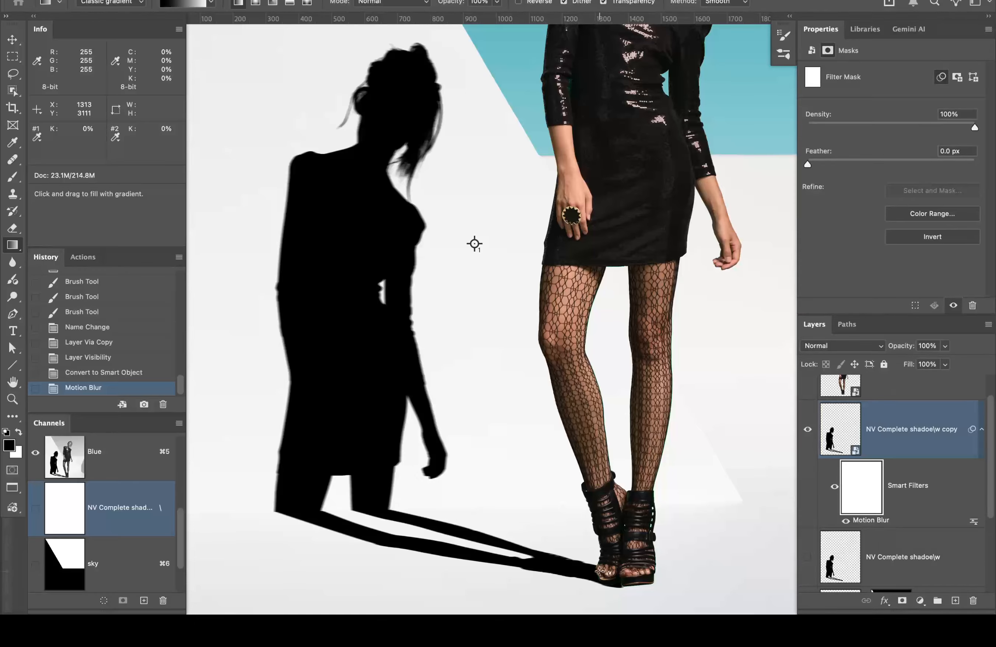
# Step: Draw the gradient on the filter mask from the shoes toward the shadow legs, examine the shadow edges, and undo the gradient
pyautogui.moveTo(599, 570)
pyautogui.mouseDown()
pyautogui.moveTo(417, 510)
pyautogui.moveTo(445, 518)
pyautogui.moveTo(425, 509)
pyautogui.moveTo(447, 507)
pyautogui.mouseUp()
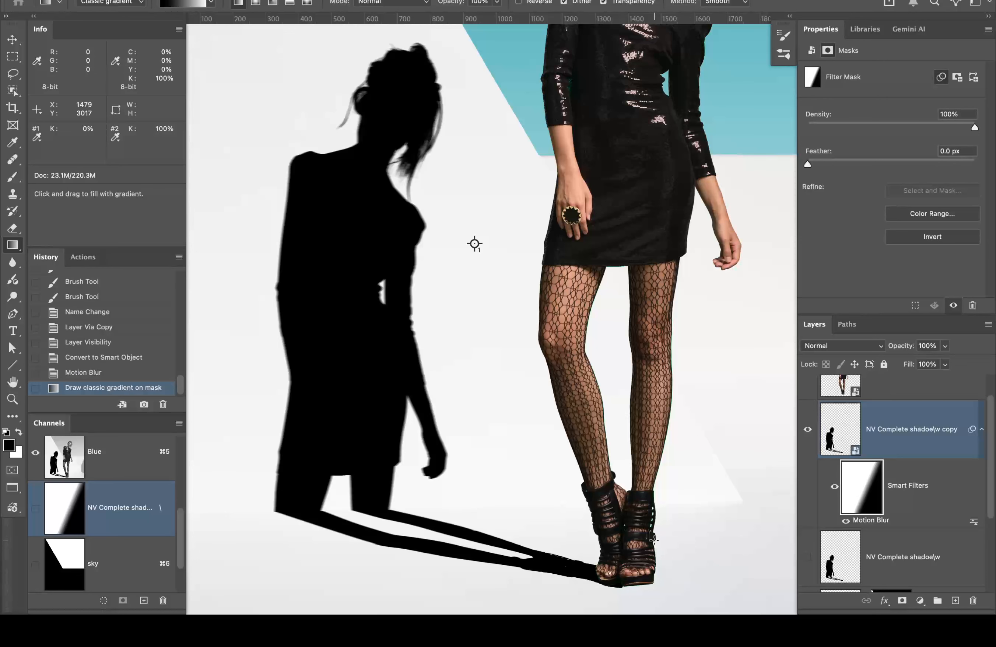
pyautogui.press('super+space')
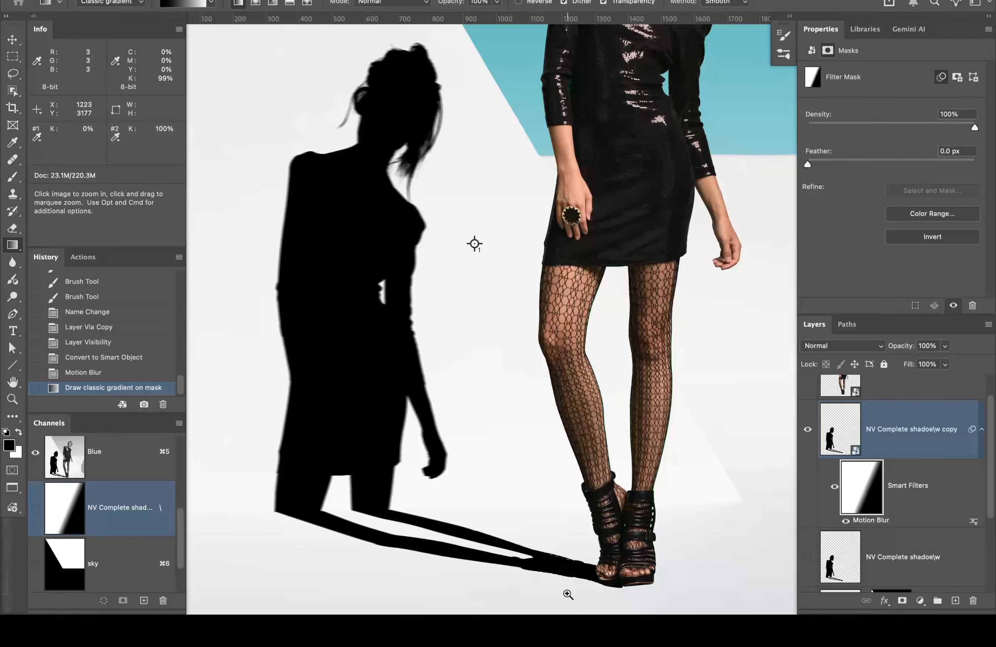
pyautogui.click(564, 563)
pyautogui.click(563, 560)
pyautogui.moveTo(556, 553)
pyautogui.mouseDown()
pyautogui.moveTo(643, 449)
pyautogui.moveTo(745, 482)
pyautogui.moveTo(794, 521)
pyautogui.mouseUp()
pyautogui.moveTo(645, 488)
pyautogui.mouseDown()
pyautogui.moveTo(754, 535)
pyautogui.moveTo(814, 543)
pyautogui.mouseUp()
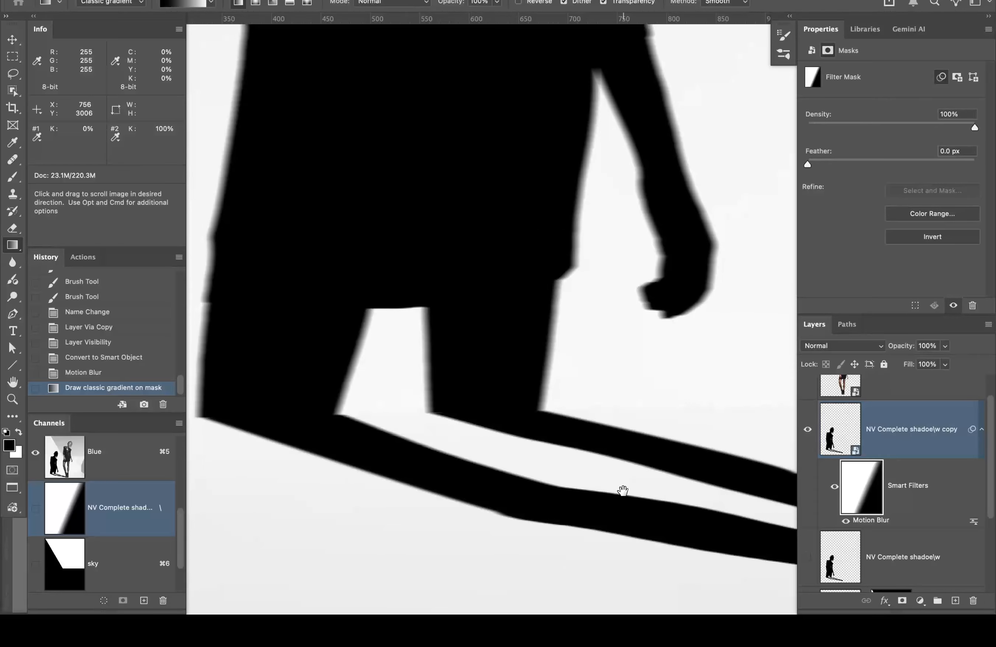
pyautogui.moveTo(623, 494); pyautogui.dragTo(340, 376)
pyautogui.moveTo(431, 370); pyautogui.dragTo(244, 330)
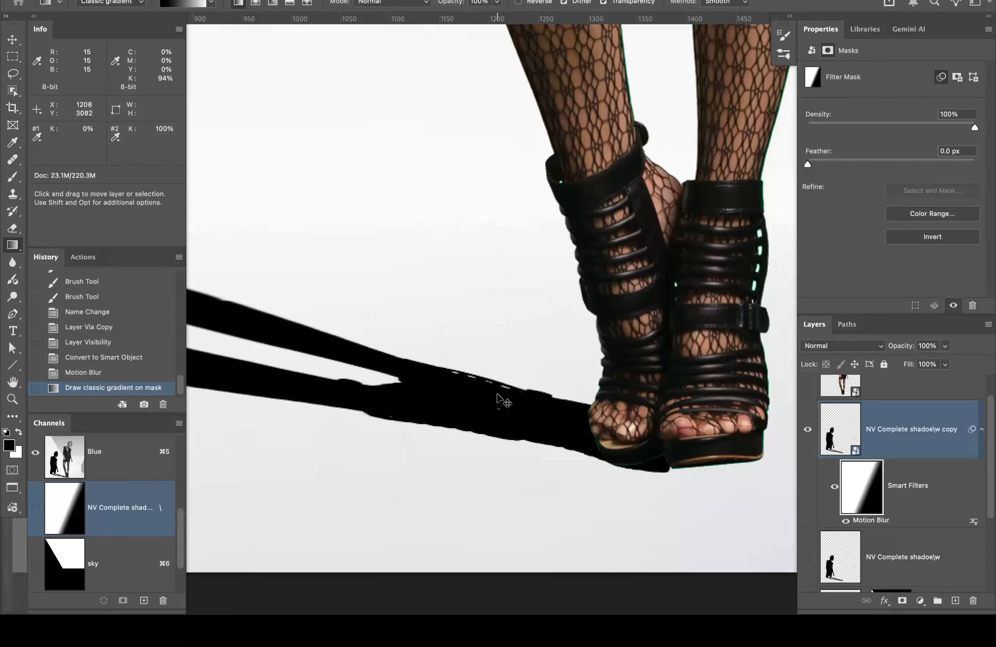
pyautogui.press('super+z')
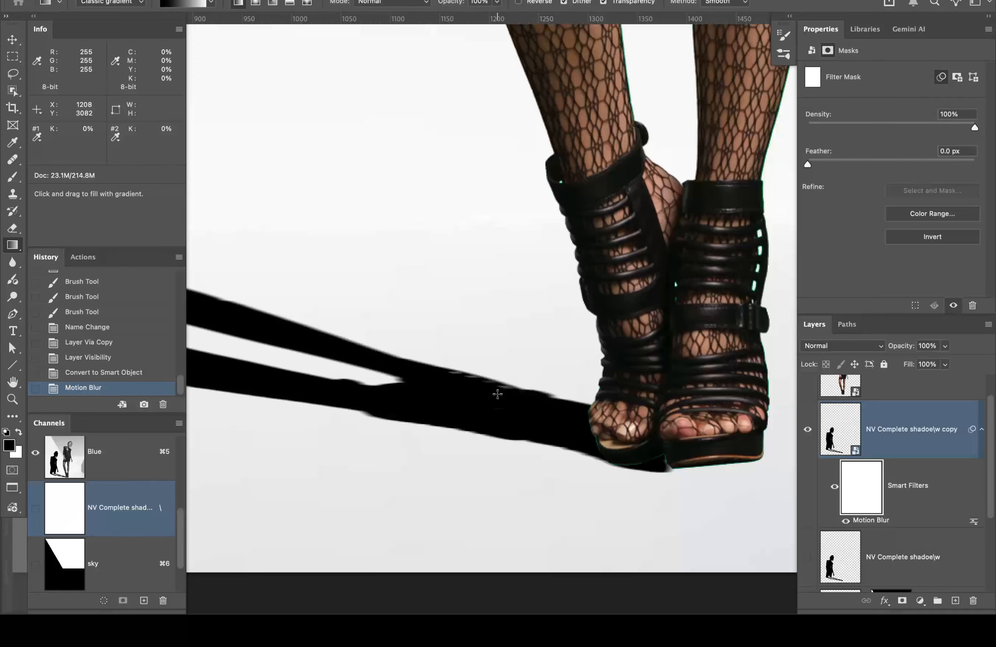
# Step: Draw a black-to-white gradient on the filter mask from beneath the shoes up toward the shadow's hand, and inspect the shadow edges
pyautogui.keyDown('alt'); pyautogui.click(716, 476); pyautogui.keyUp('alt')
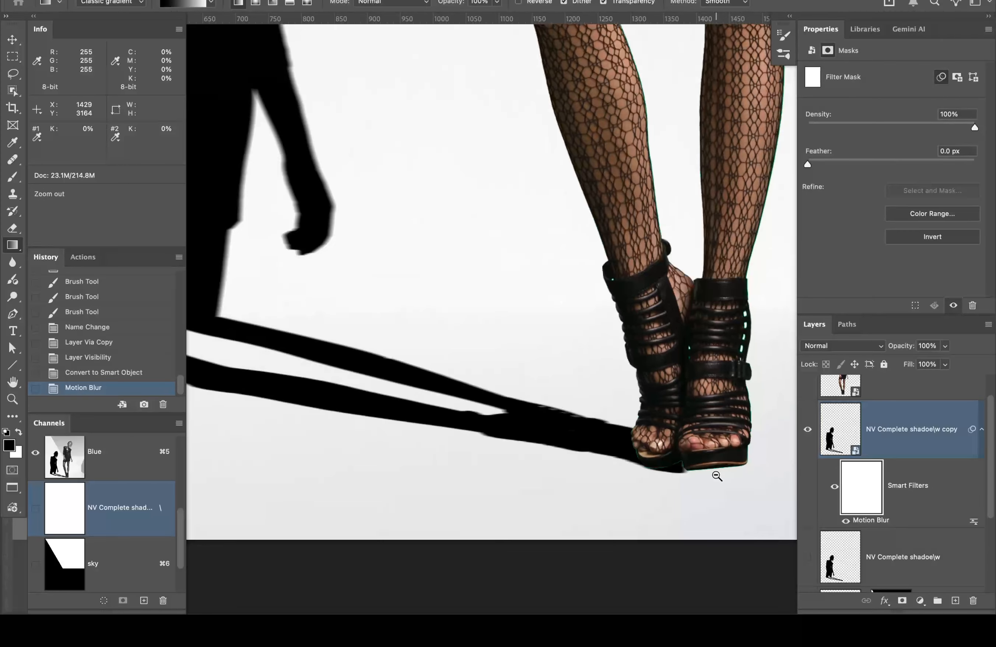
pyautogui.keyDown('alt'); pyautogui.click(716, 476); pyautogui.keyUp('alt')
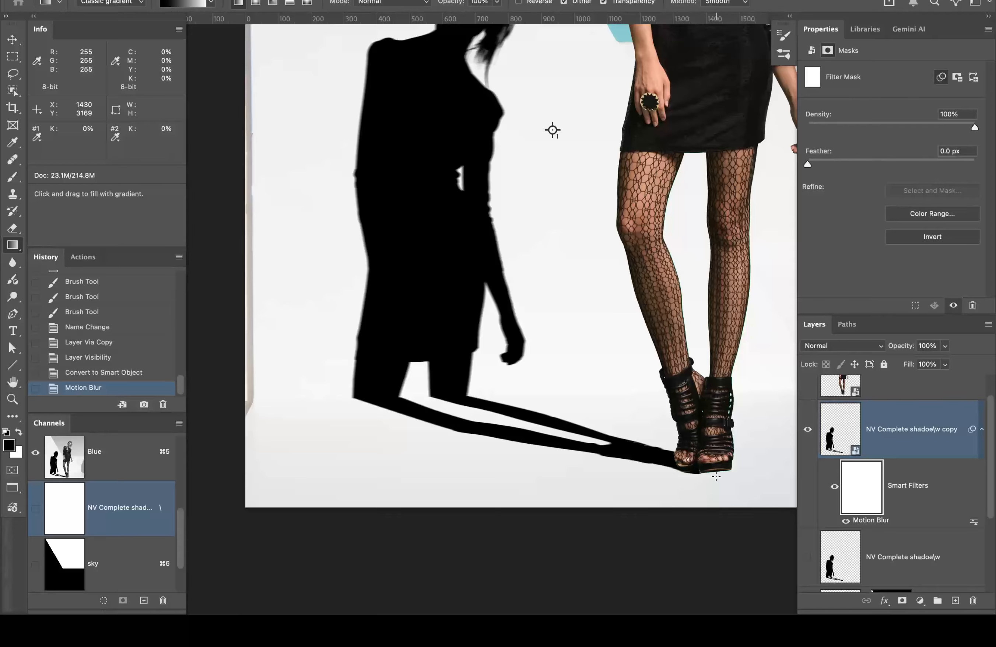
pyautogui.moveTo(717, 476)
pyautogui.mouseDown()
pyautogui.moveTo(580, 437)
pyautogui.moveTo(514, 401)
pyautogui.mouseUp()
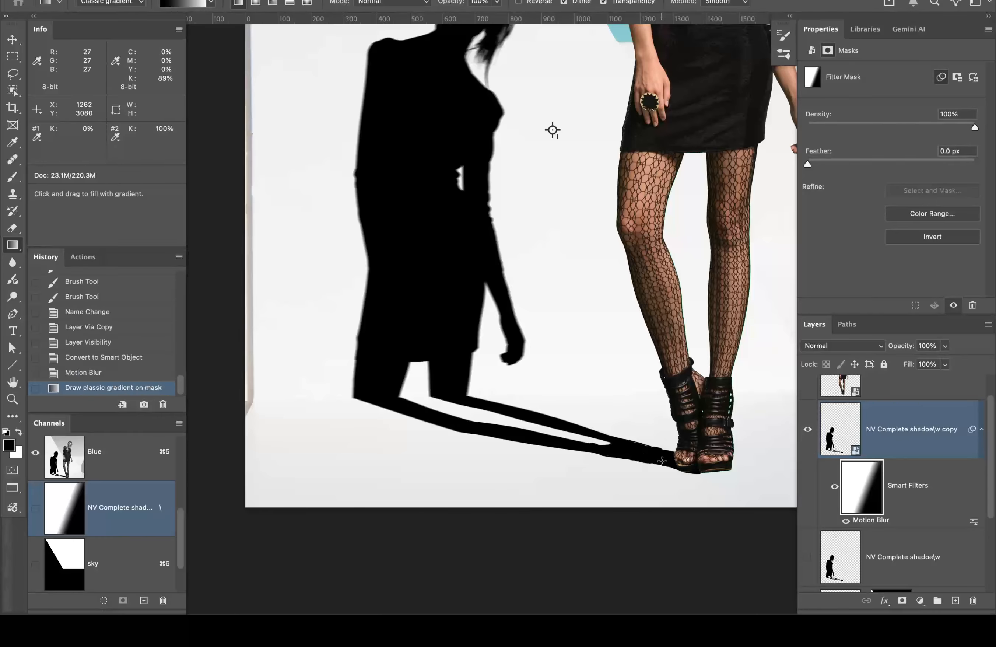
pyautogui.scroll(3, 657, 448)
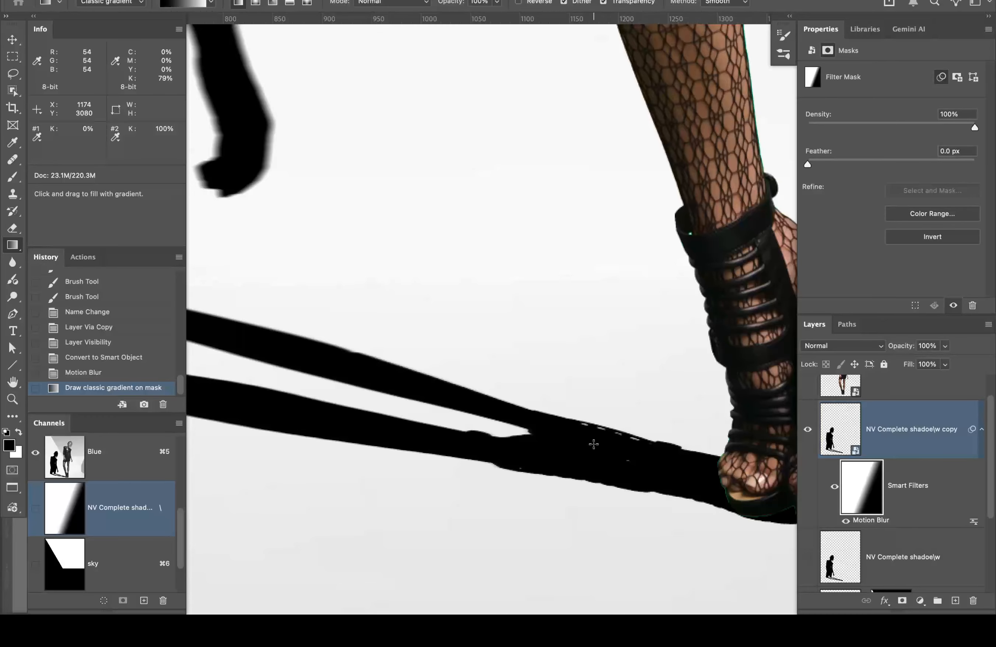
pyautogui.press('space')
pyautogui.moveTo(598, 447); pyautogui.dragTo(679, 452)
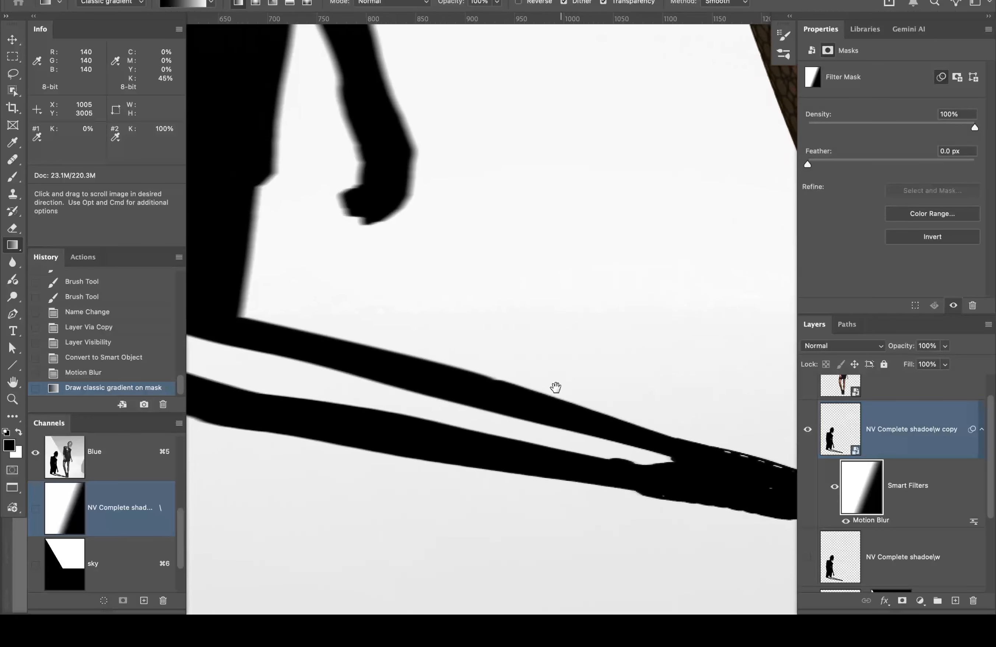
pyautogui.moveTo(556, 389); pyautogui.dragTo(741, 429)
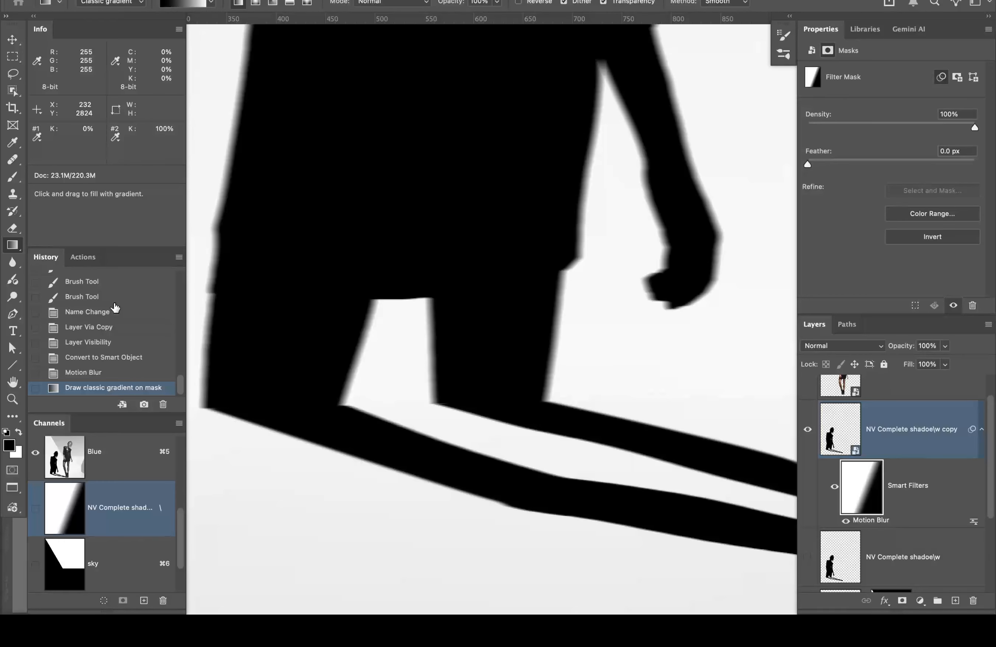
pyautogui.doubleClick(13, 383)
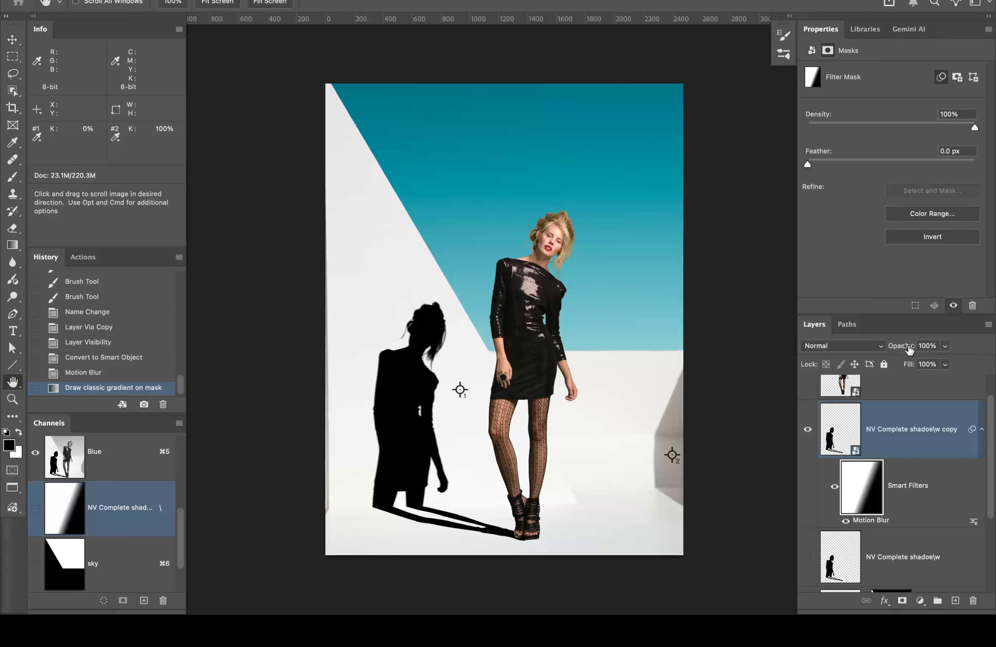
# Step: Try the shadow layer at 54% opacity, restore it to 100%, and load and clear the shadow's selection
pyautogui.moveTo(906, 349); pyautogui.dragTo(876, 349)
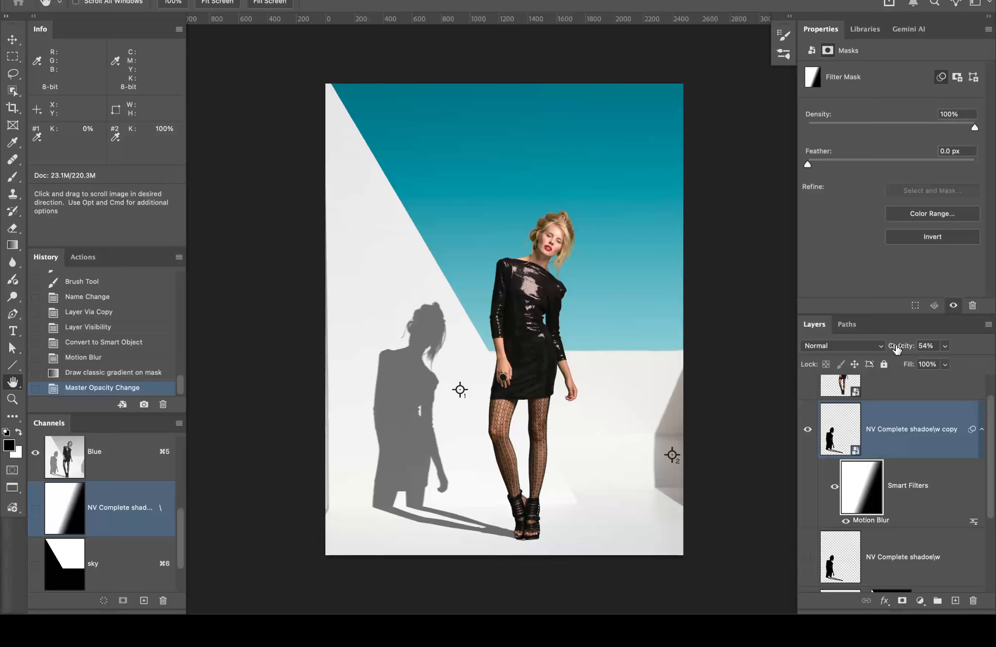
pyautogui.moveTo(896, 349); pyautogui.dragTo(983, 355)
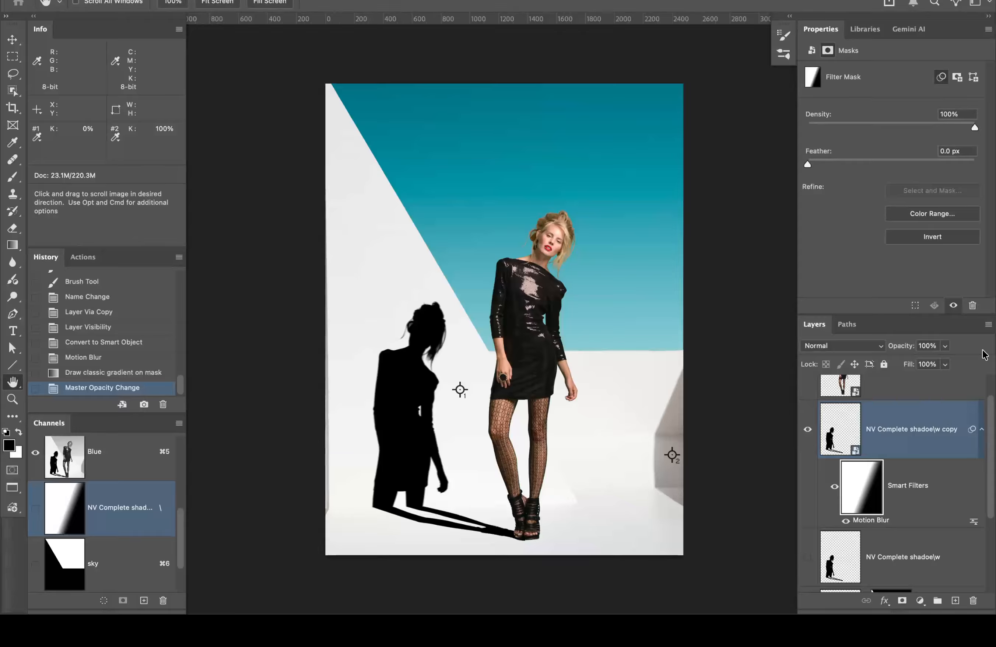
pyautogui.keyDown('super'); pyautogui.click(836, 435); pyautogui.keyUp('super')
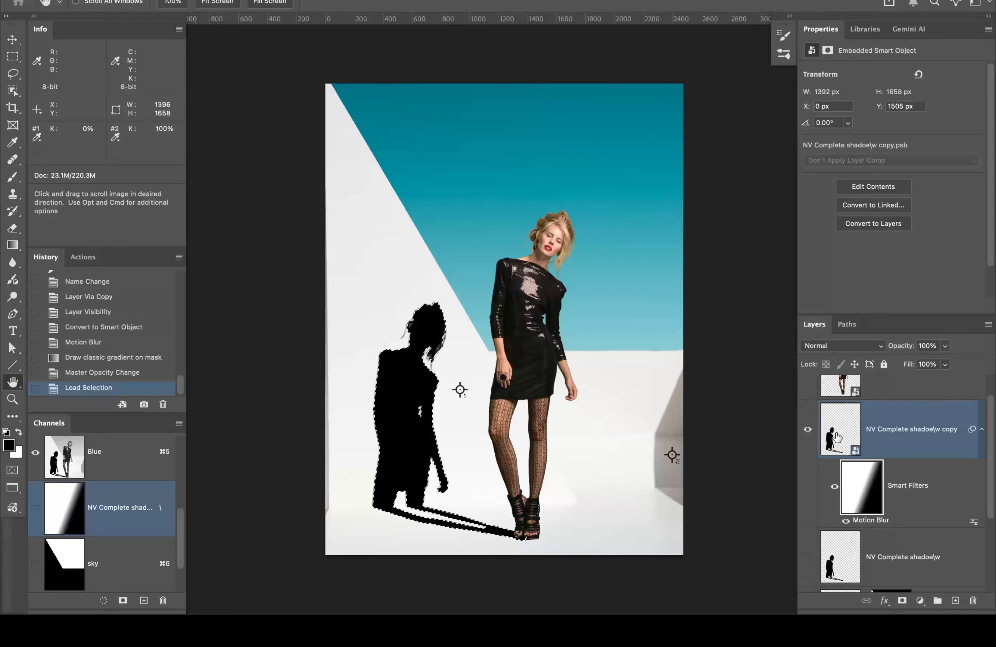
pyautogui.press('super+d')
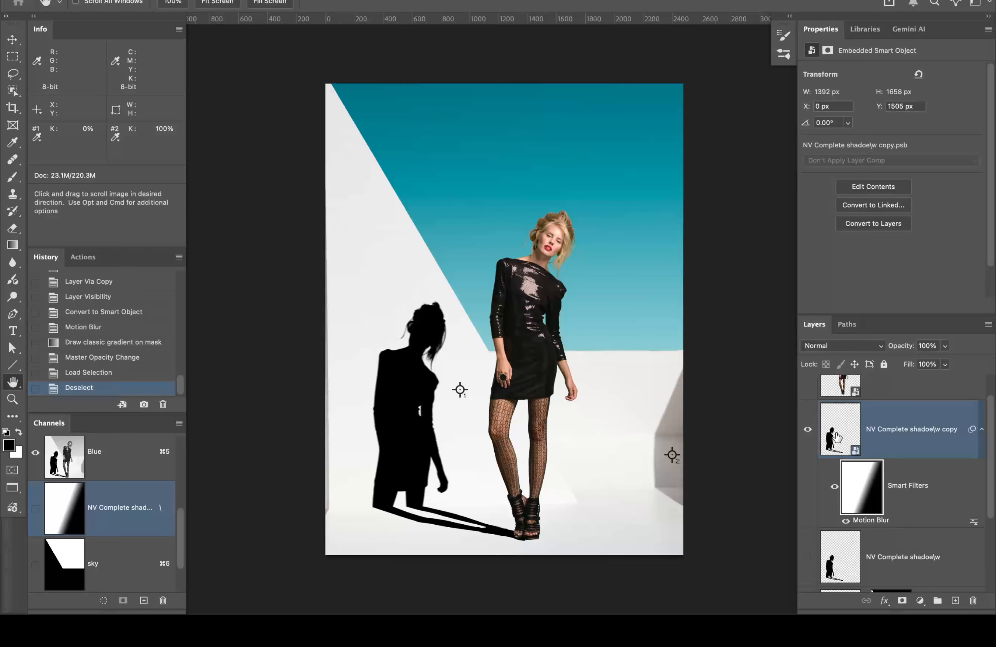
# Step: Convert the blurred shadow layer with its masked Motion Blur into a new smart object
pyautogui.click(888, 439)
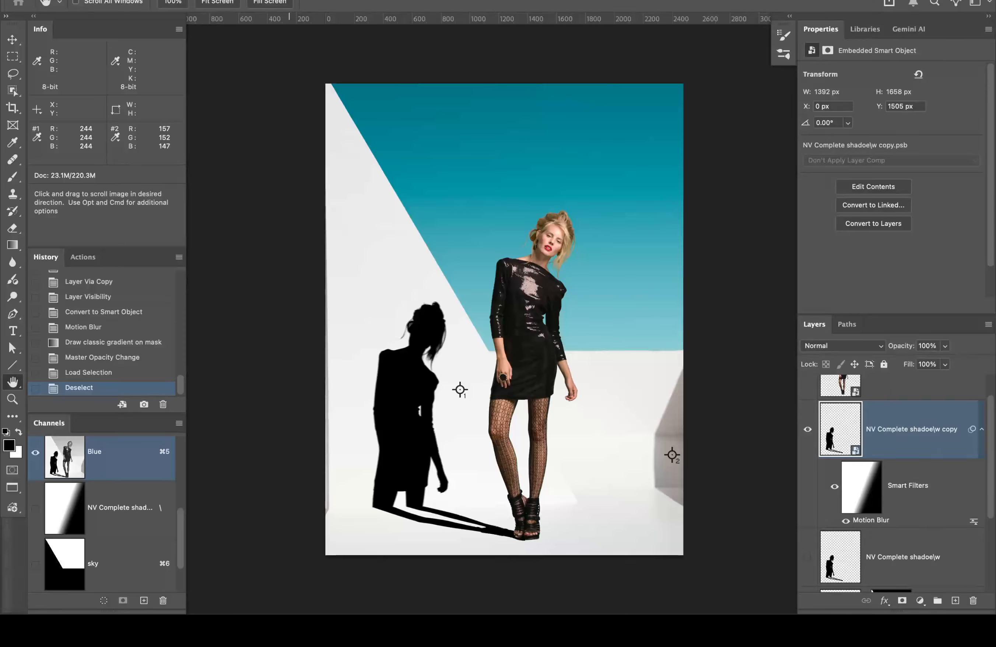
pyautogui.click(221, 0)
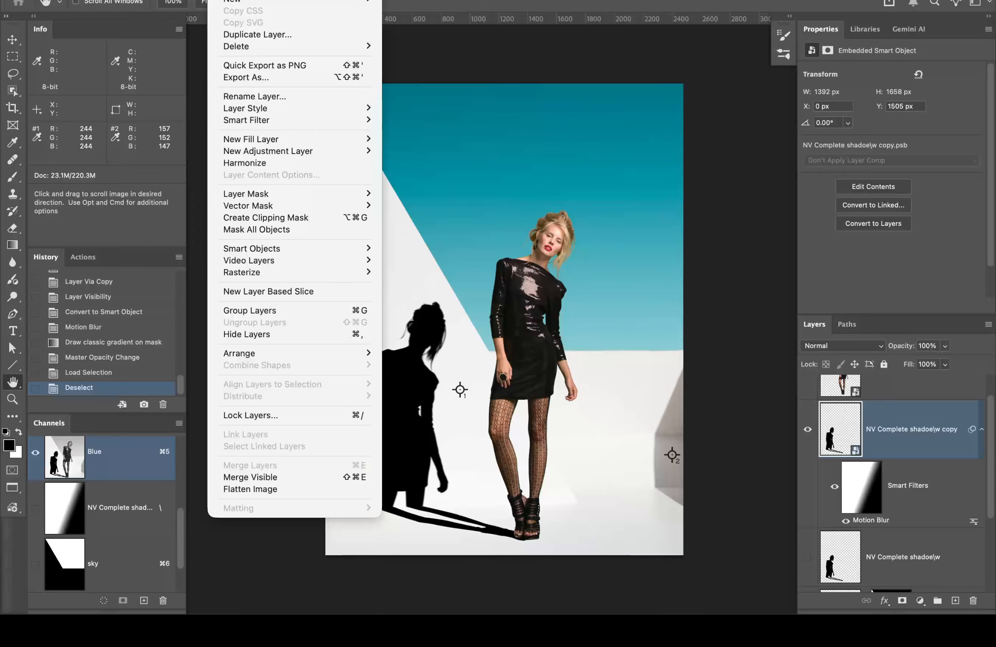
pyautogui.moveTo(252, 248)
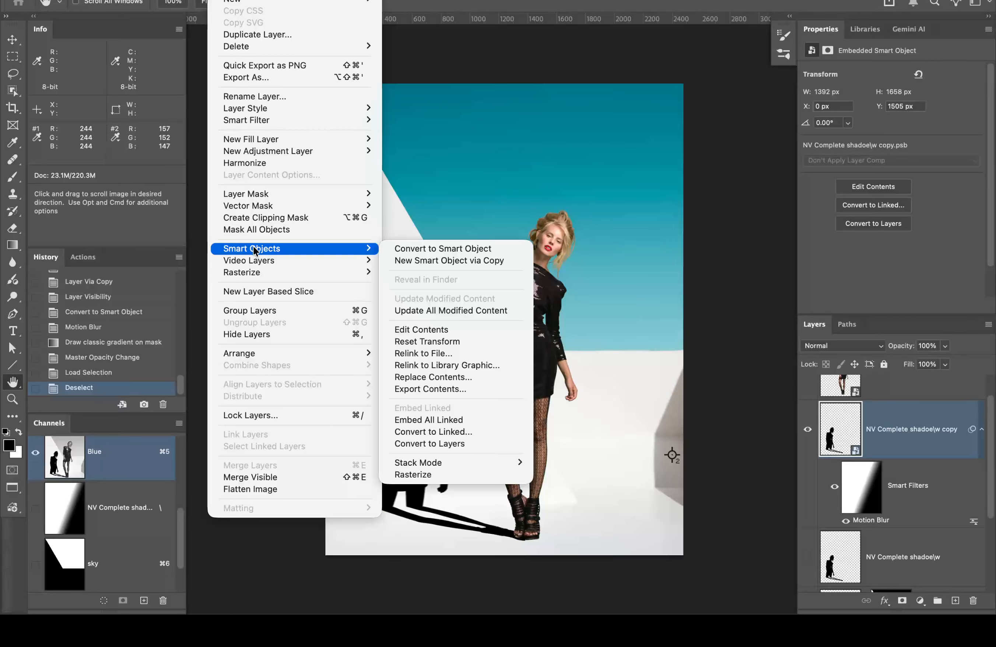
pyautogui.click(423, 244)
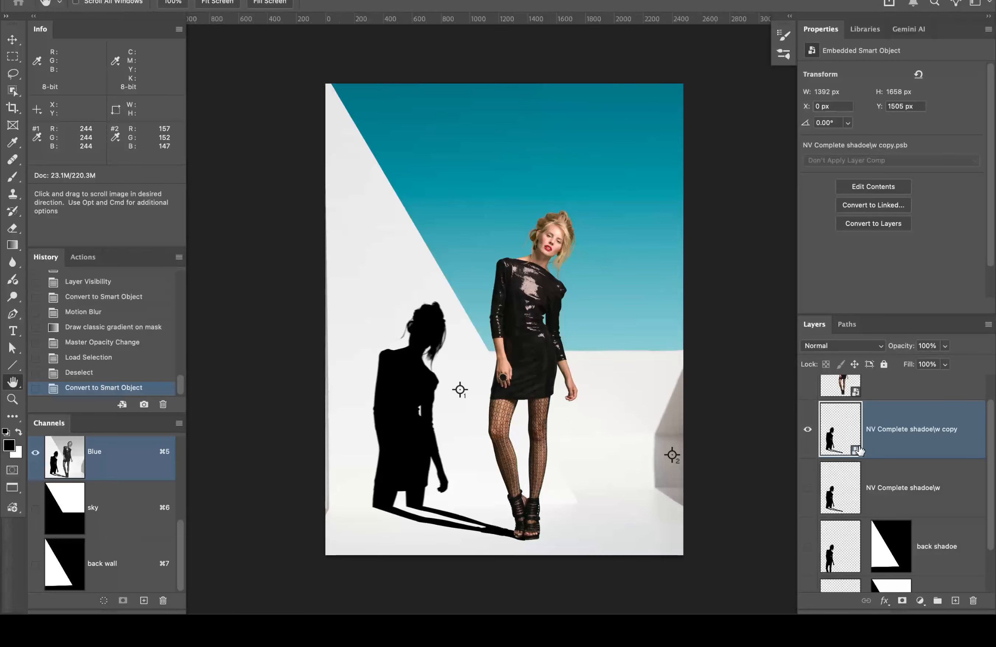
# Step: Load the shadow smart object's outline as a selection and add a Curves adjustment layer masked to it
pyautogui.keyDown('super'); pyautogui.click(423, 431); pyautogui.keyUp('super')
pyautogui.keyDown('super'); pyautogui.click(431, 431); pyautogui.keyUp('super')
pyautogui.keyDown('super'); pyautogui.click(433, 430); pyautogui.keyUp('super')
pyautogui.keyDown('super'); pyautogui.click(433, 431); pyautogui.keyUp('super')
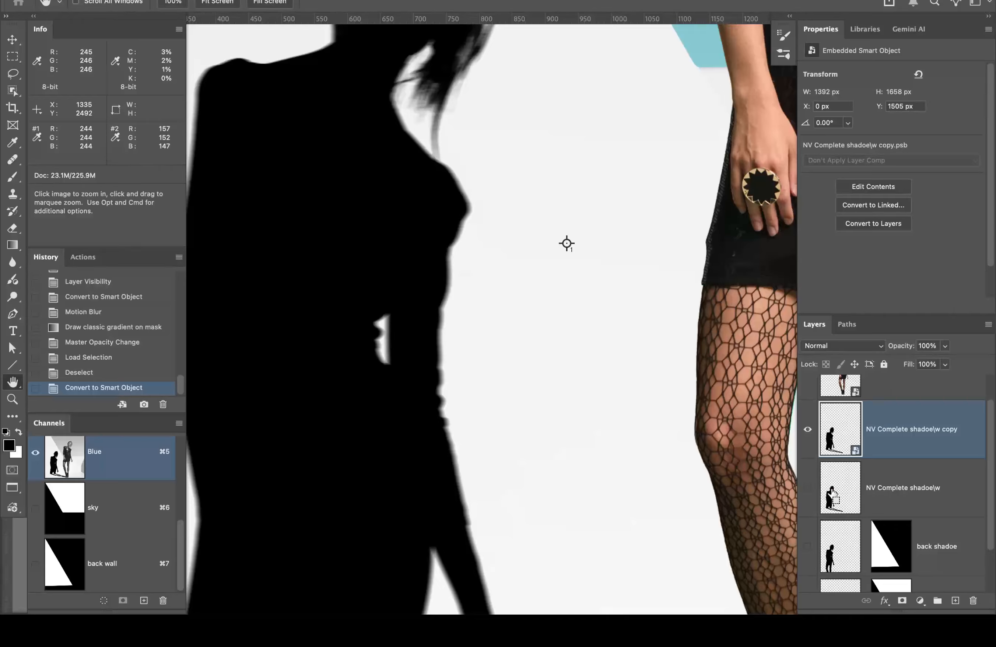
pyautogui.keyDown('super'); pyautogui.click(834, 434); pyautogui.keyUp('super')
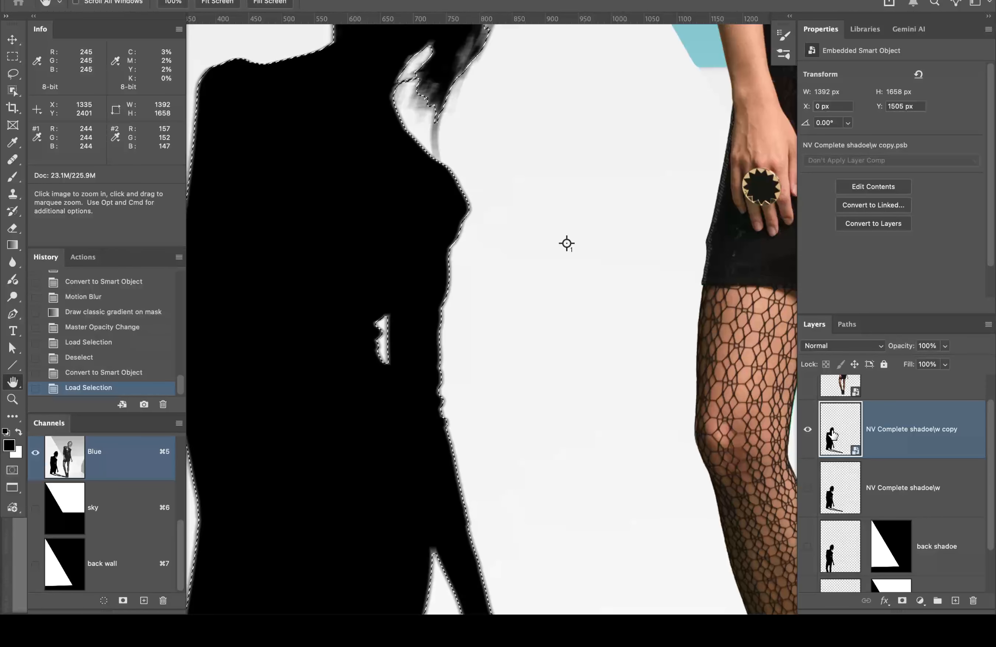
pyautogui.click(806, 426)
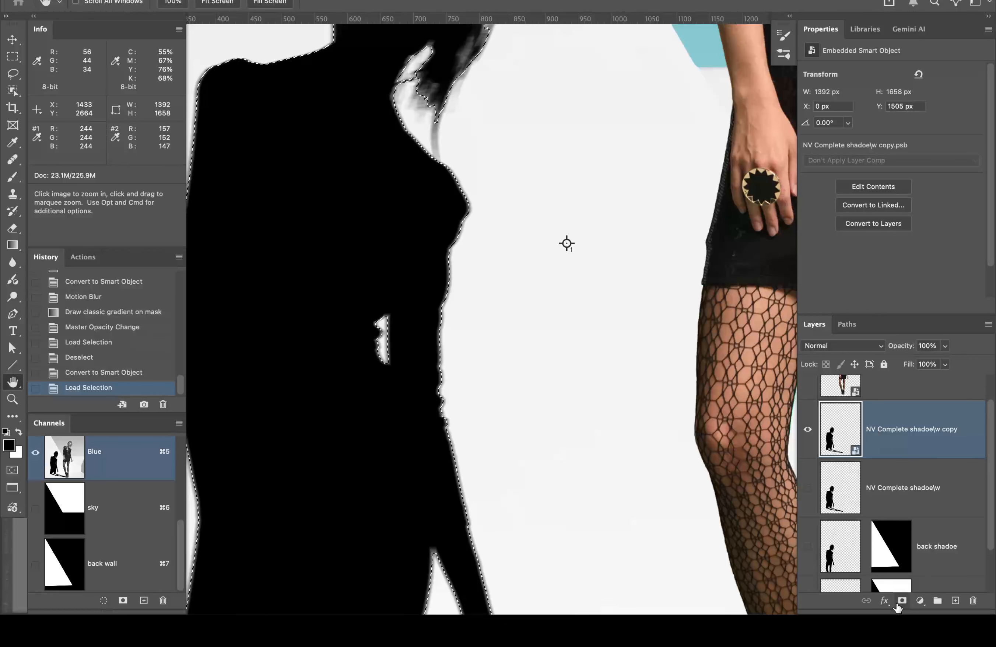
pyautogui.click(920, 601)
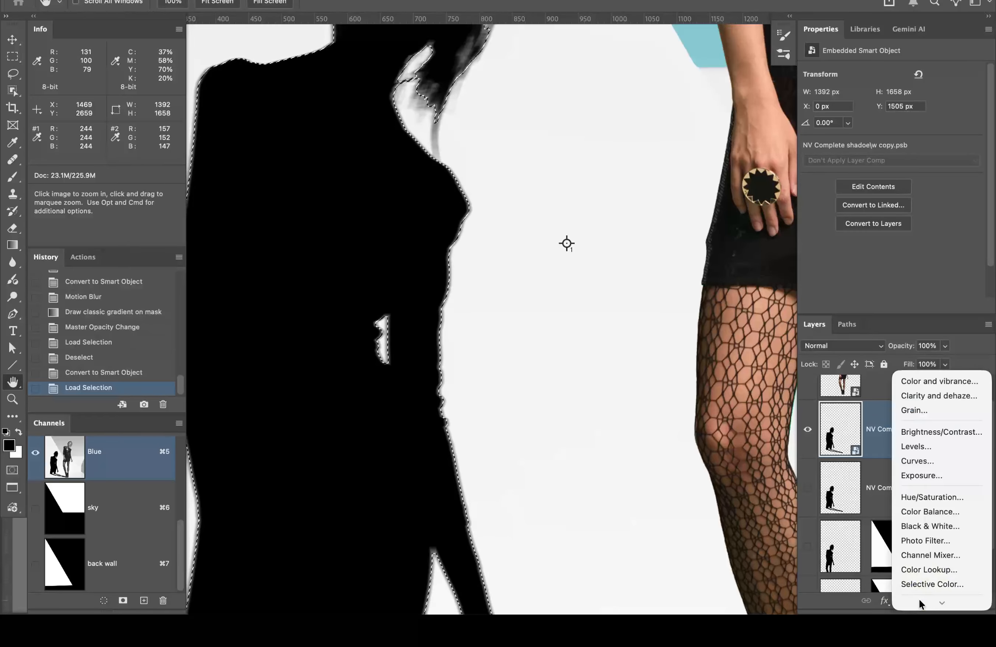
pyautogui.click(930, 449)
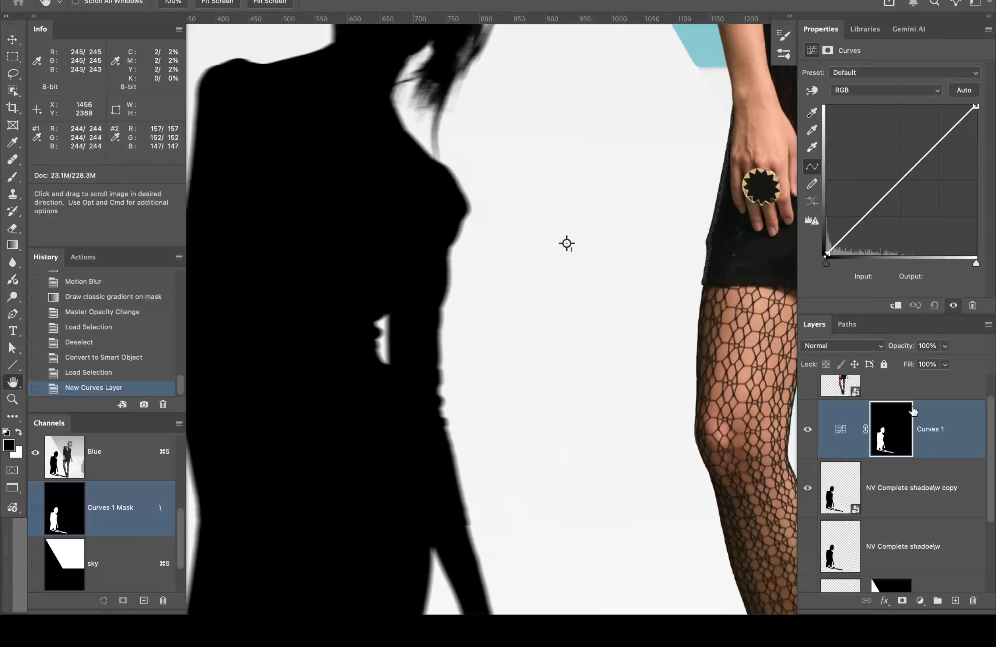
# Step: Examine the Curves layer mask on its own from the shadow's torso to the feet, and return to the composite
pyautogui.keyDown('alt'); pyautogui.click(886, 445); pyautogui.keyUp('alt')
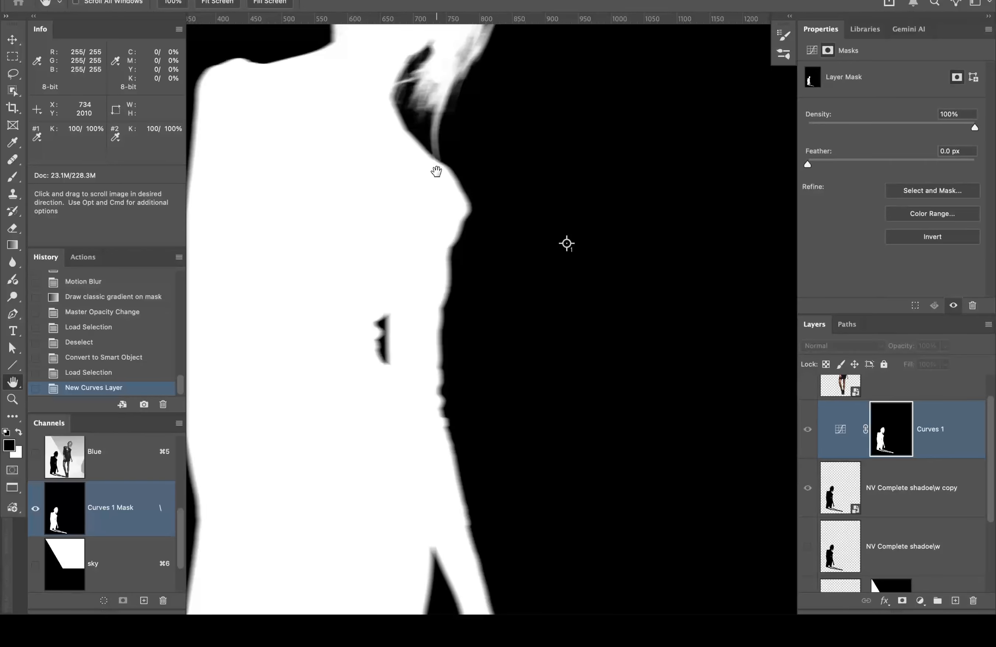
pyautogui.scroll(-10, 433, 378)
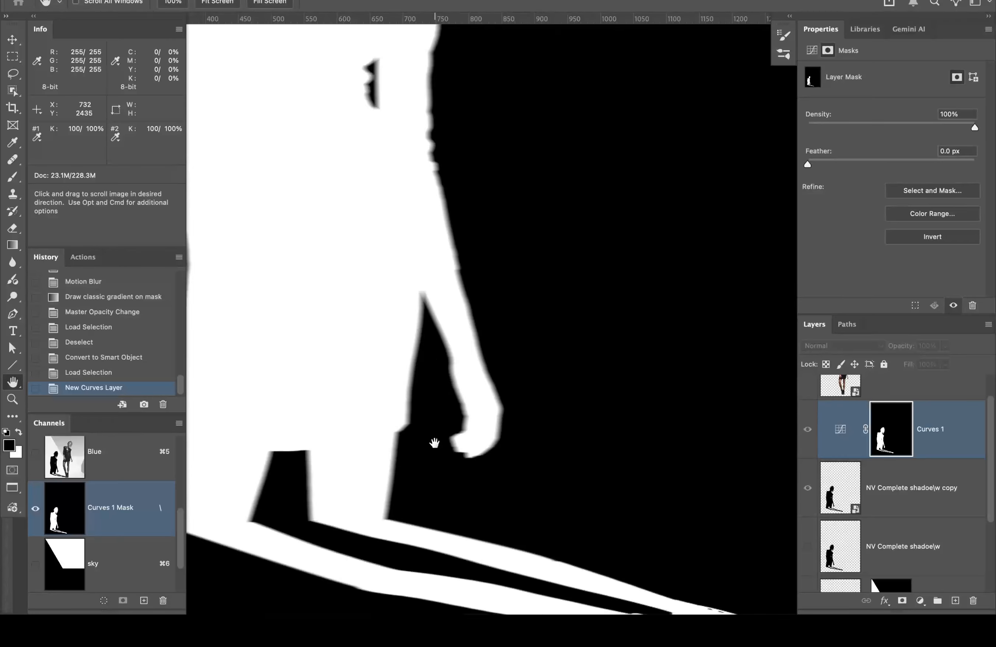
pyautogui.hscroll(5, 434, 444)
pyautogui.scroll(2, 435, 443)
pyautogui.hscroll(1, 435, 443)
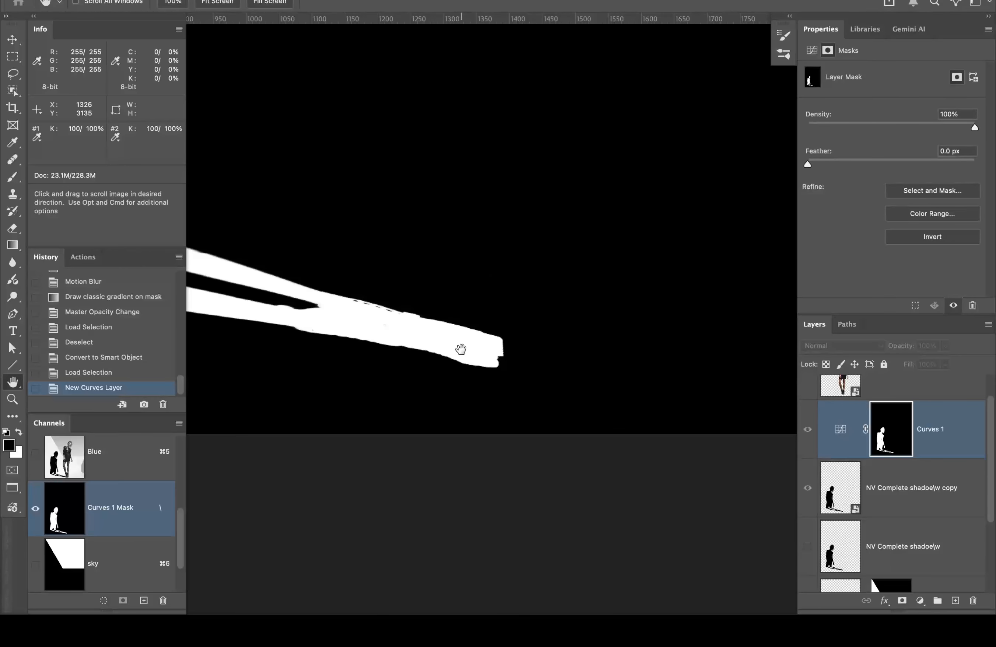
pyautogui.rightClick(891, 426)
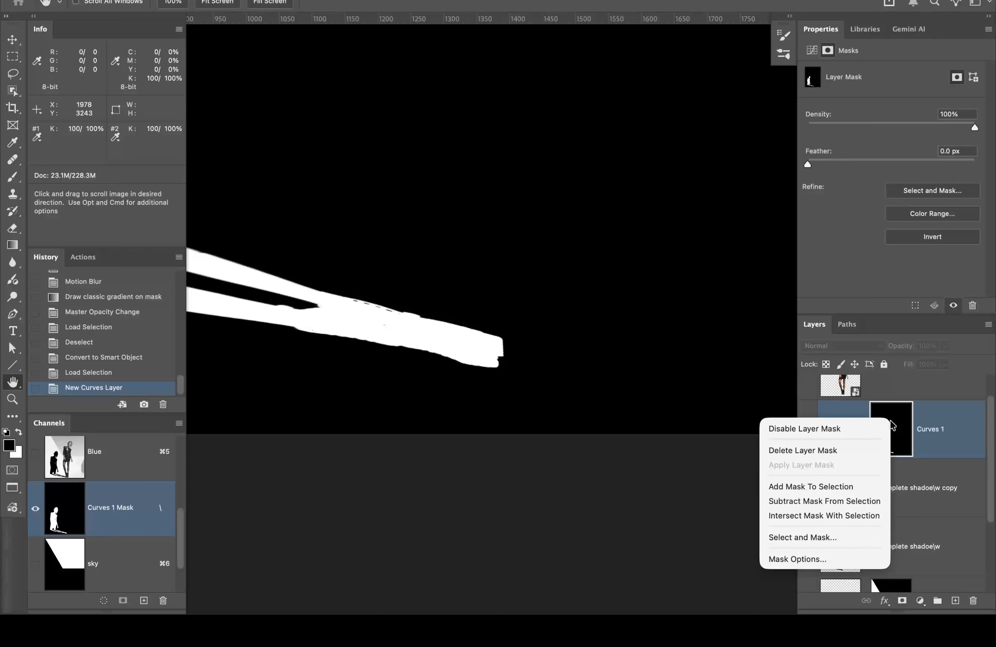
pyautogui.click(938, 428)
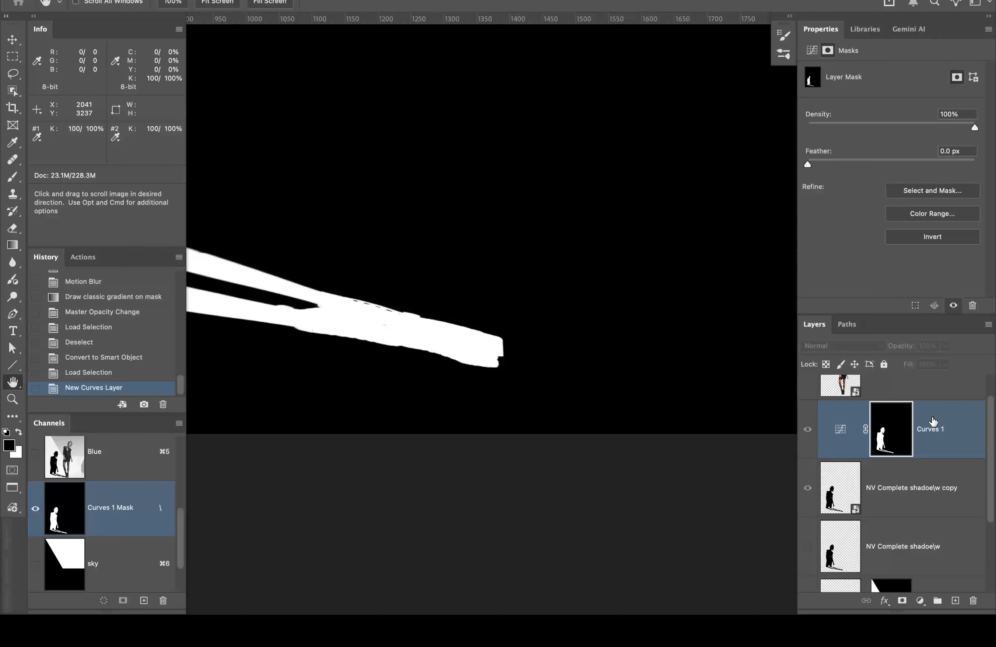
pyautogui.keyDown('alt'); pyautogui.click(893, 426); pyautogui.keyUp('alt')
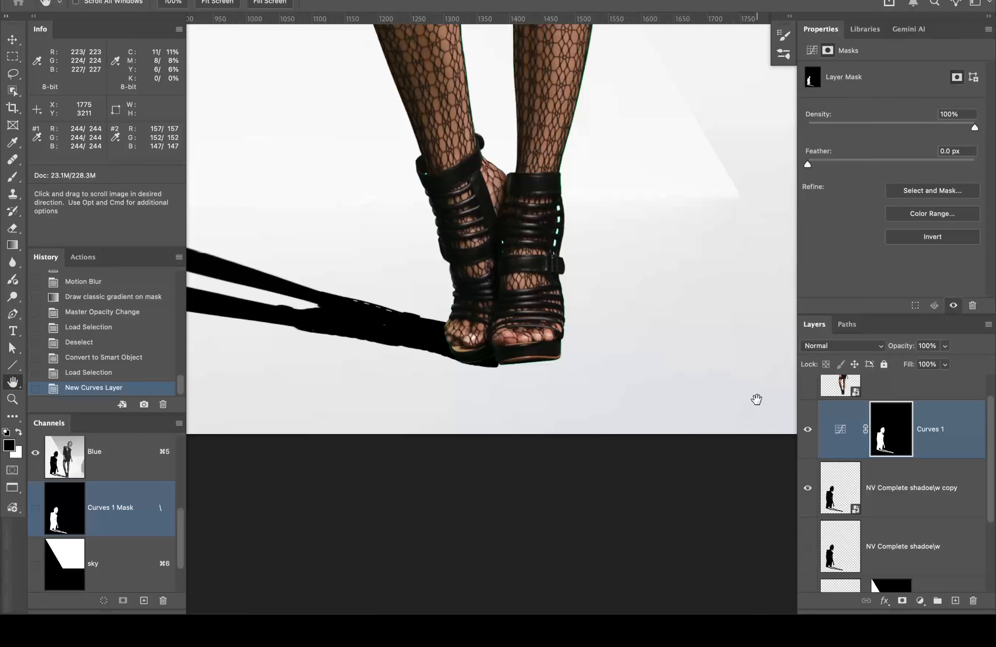
pyautogui.hscroll(-3, 725, 407)
pyautogui.scroll(1, 724, 408)
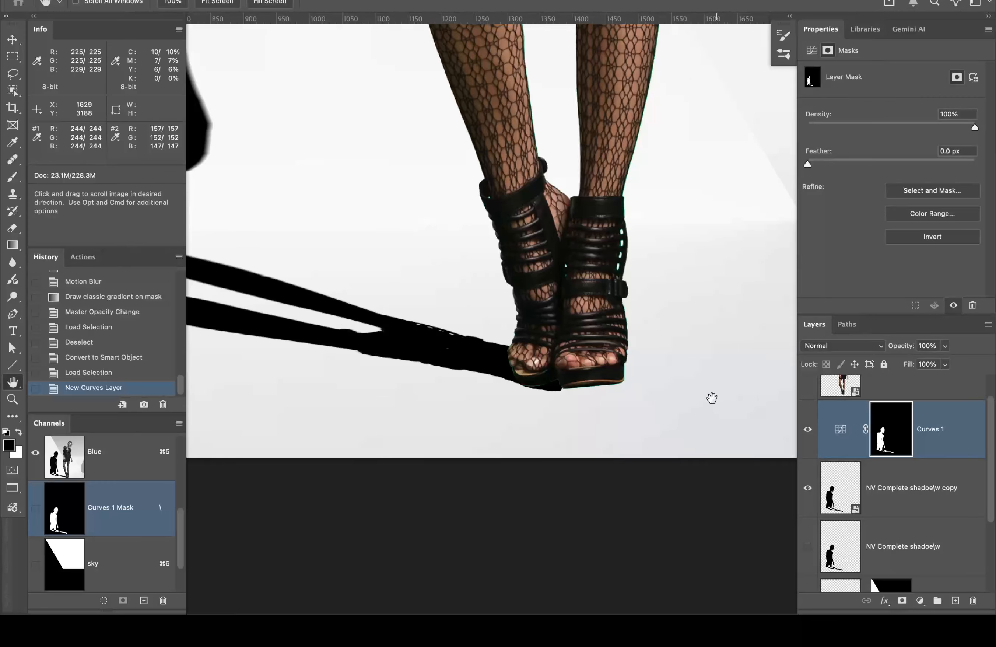
# Step: Clear all existing color samplers from the image with the Color Sampler tool
pyautogui.doubleClick(13, 382)
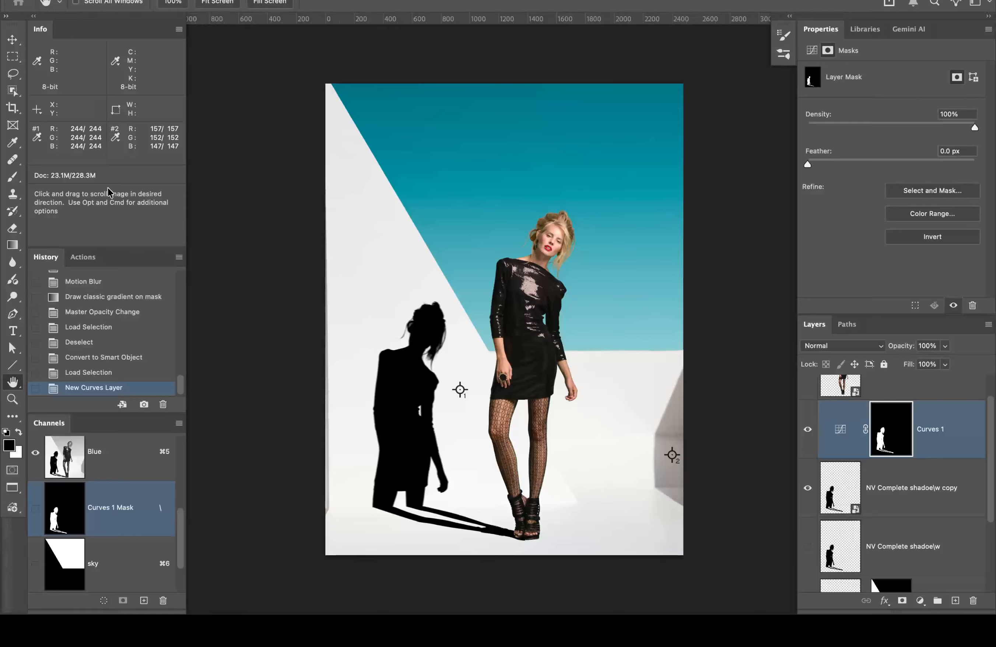
pyautogui.click(14, 145)
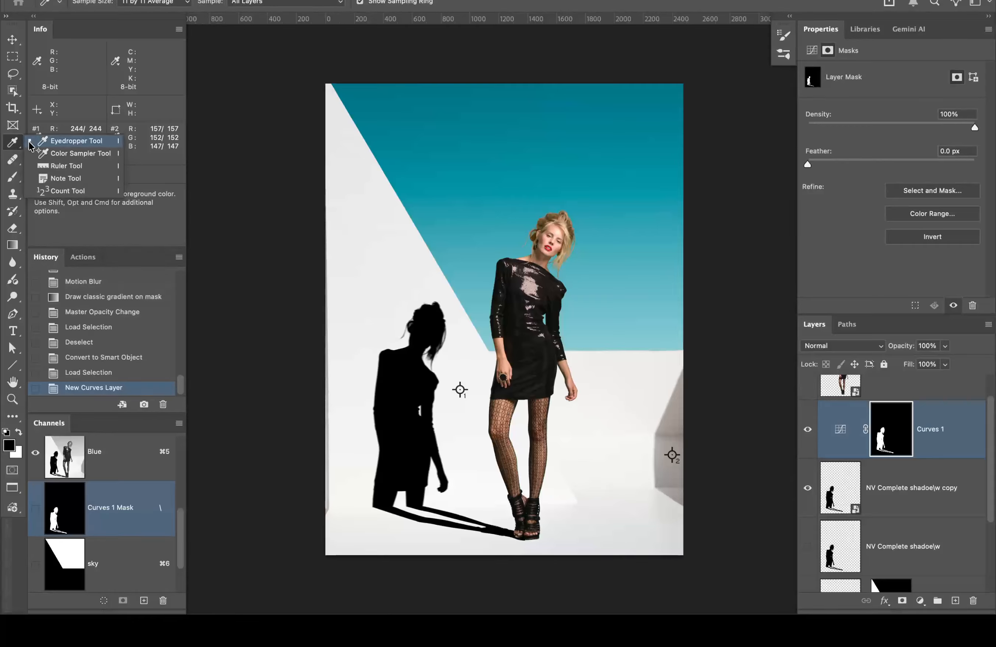
pyautogui.click(85, 154)
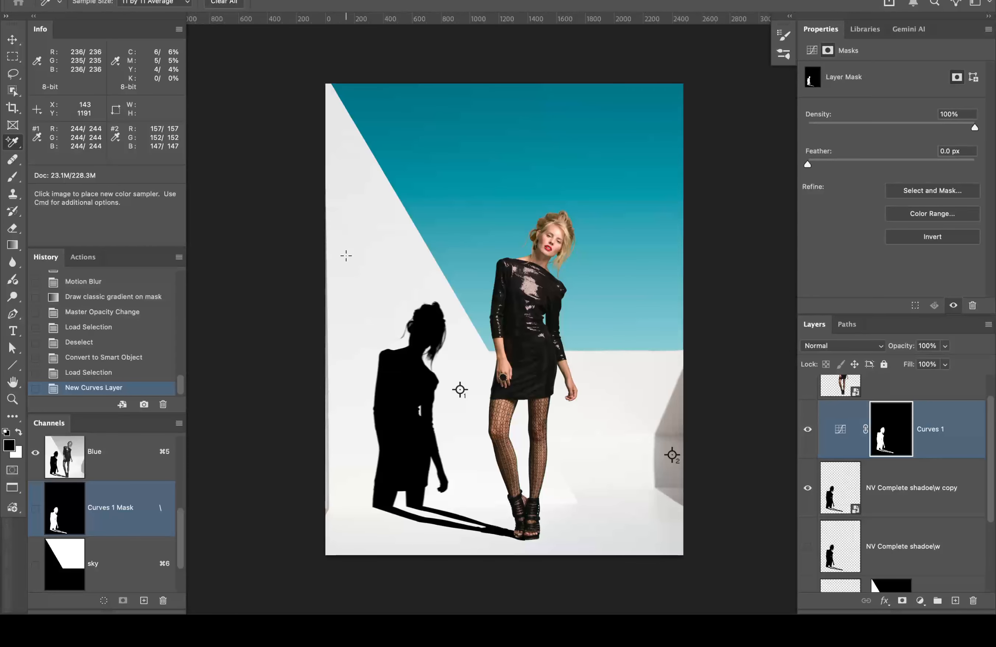
pyautogui.click(225, 3)
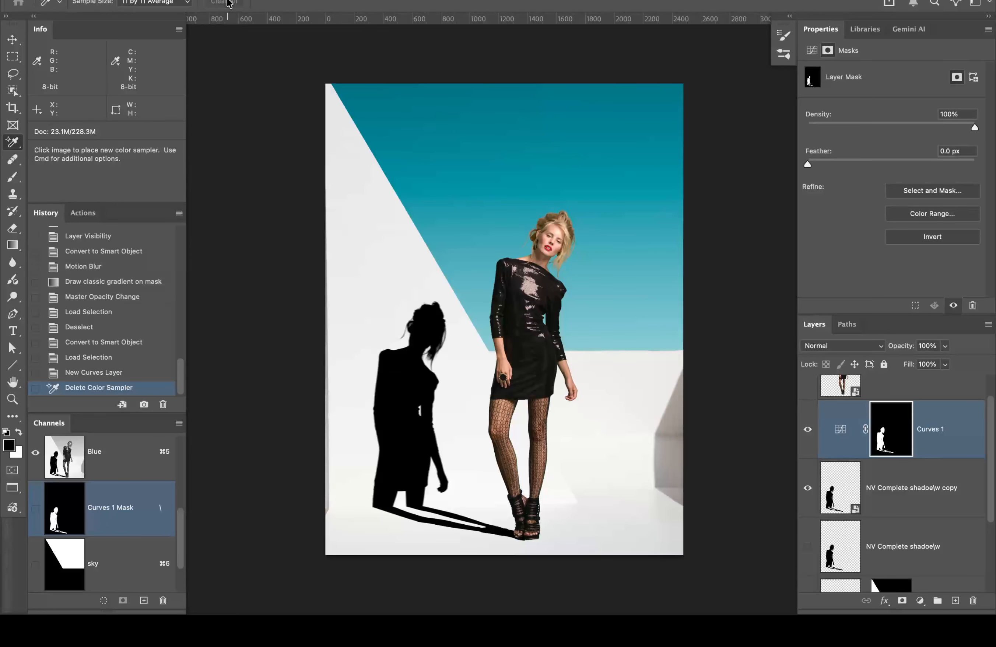
# Step: Set the color sampler size to 3 by 3 Average and place samplers on the cast shadow's torso and the shaded background wall
pyautogui.click(144, 3)
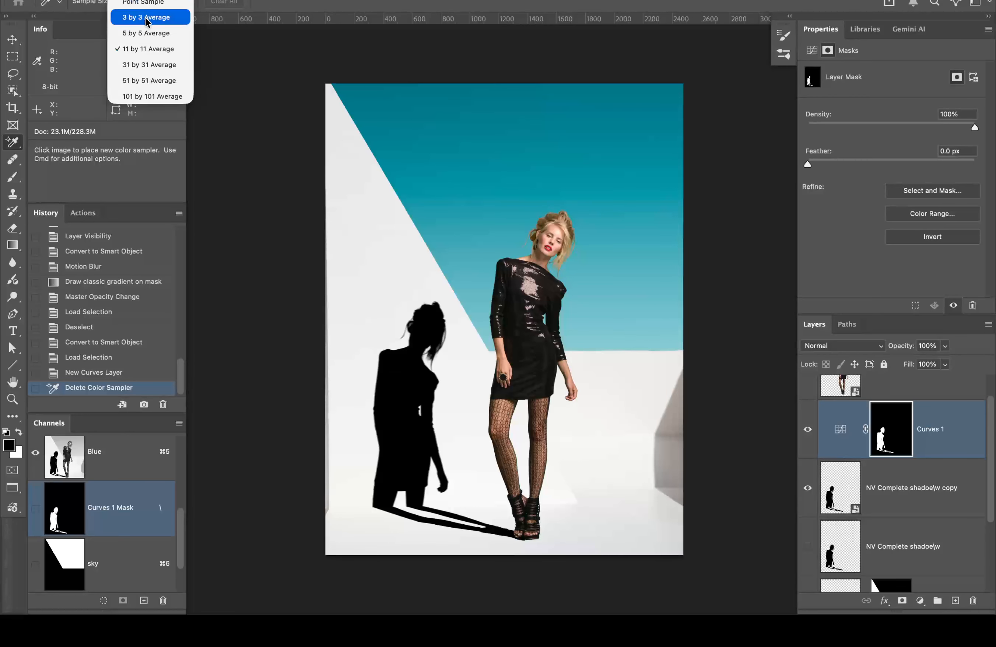
pyautogui.click(147, 17)
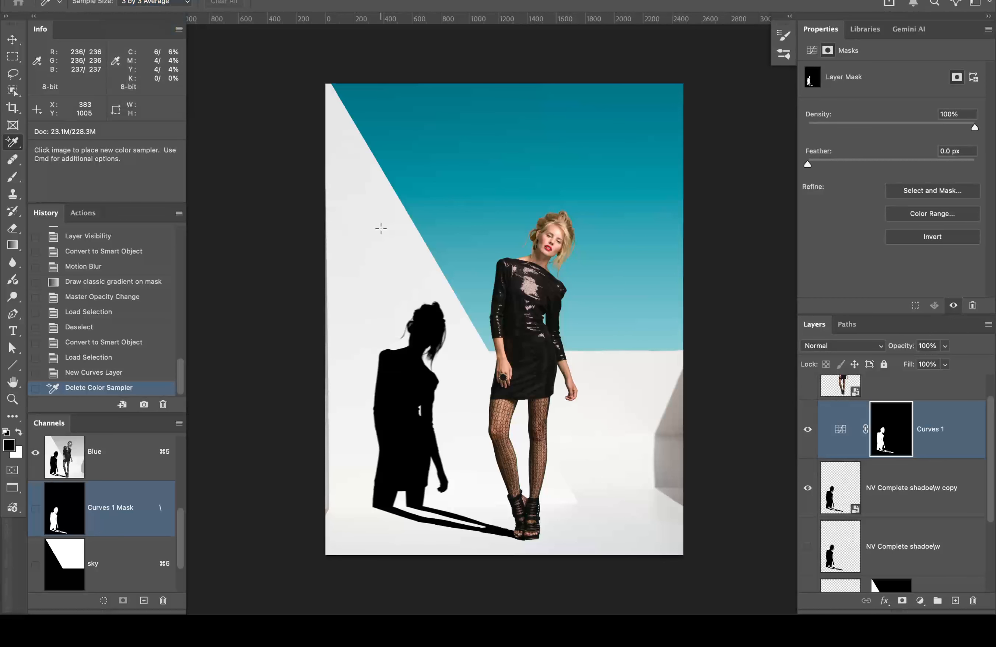
pyautogui.click(403, 408)
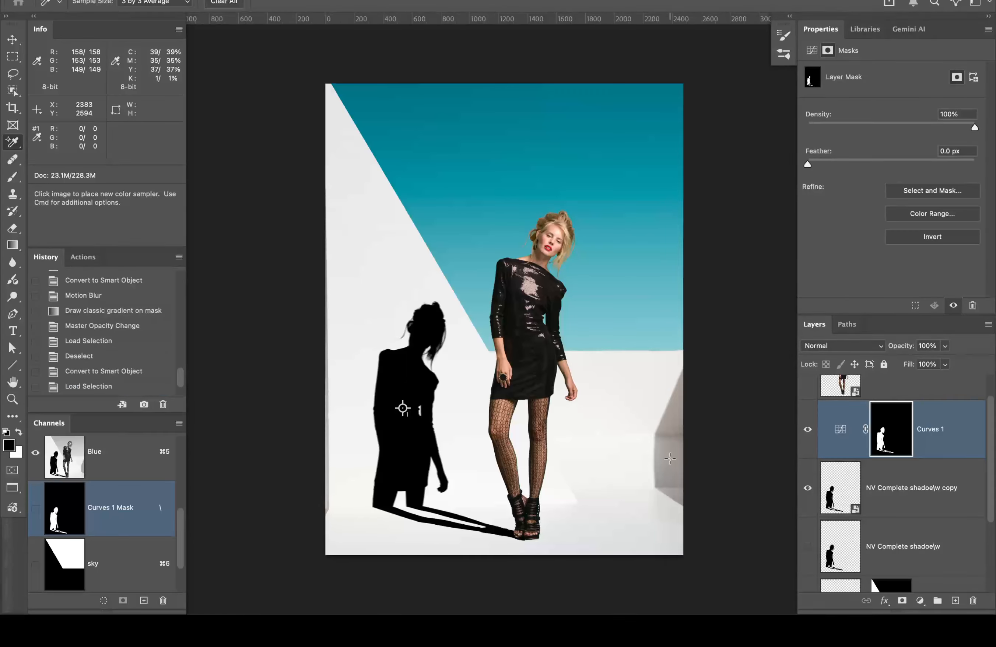
pyautogui.click(670, 458)
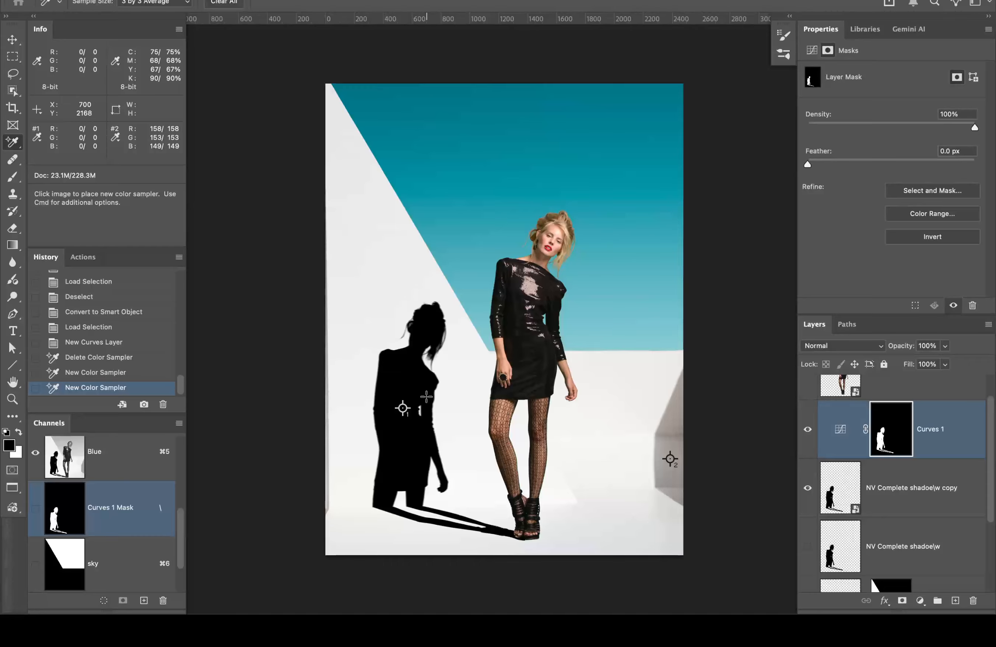
# Step: Hide the black shadow smart object and lower the Curves adjustment's RGB white point to an output of 166
pyautogui.click(807, 489)
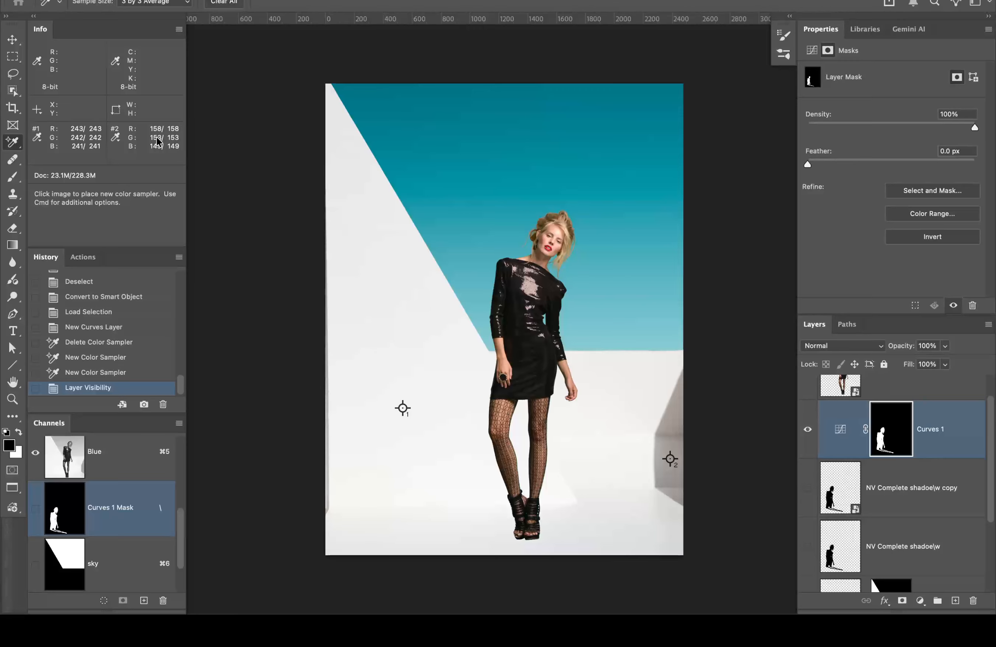
pyautogui.click(846, 427)
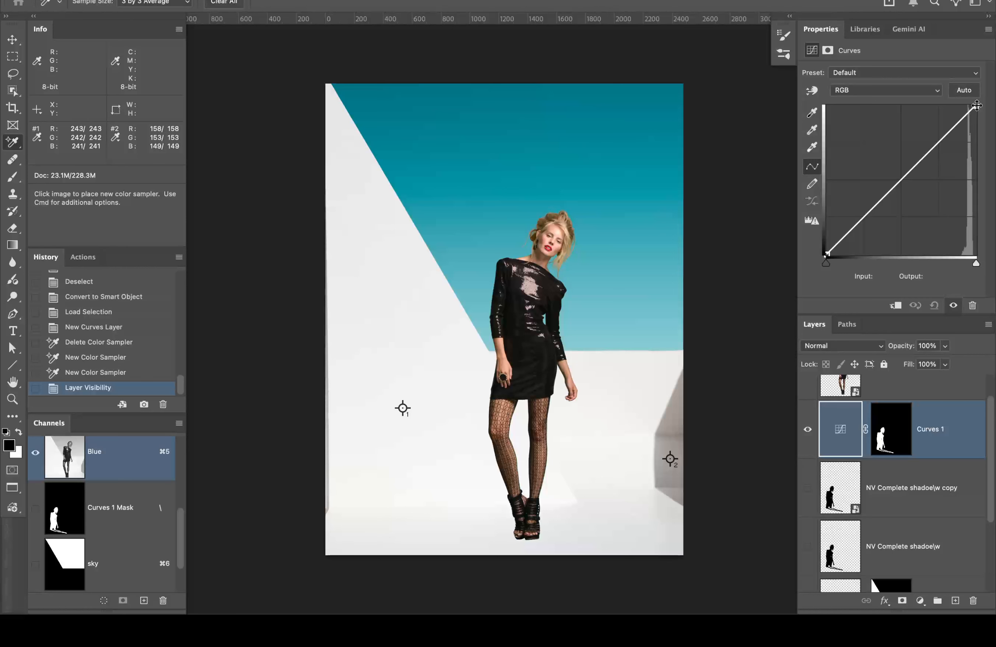
pyautogui.moveTo(977, 105); pyautogui.dragTo(993, 151)
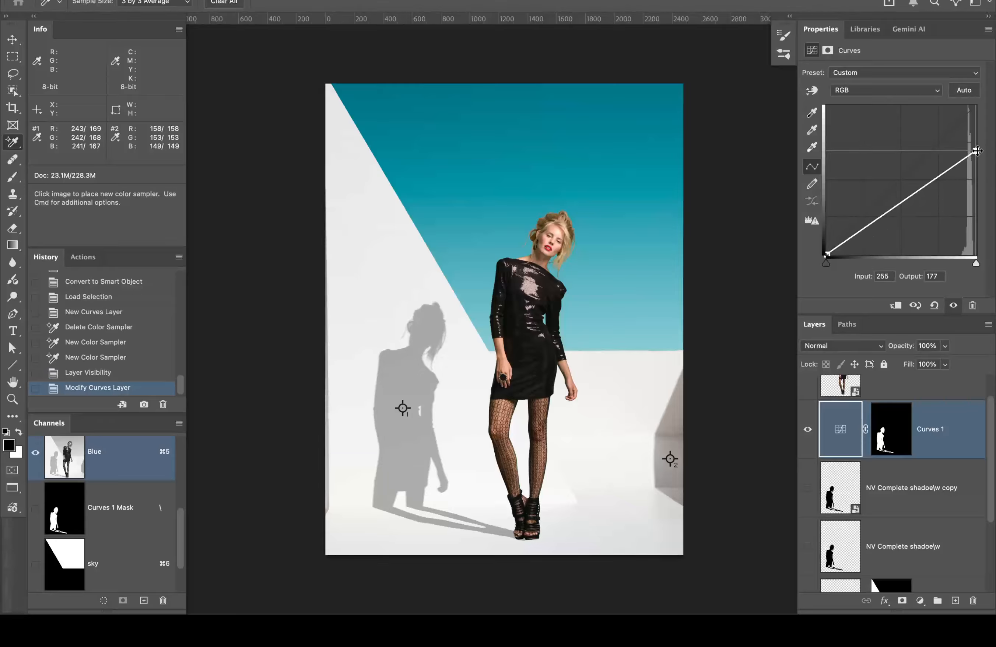
pyautogui.moveTo(976, 150); pyautogui.dragTo(981, 159)
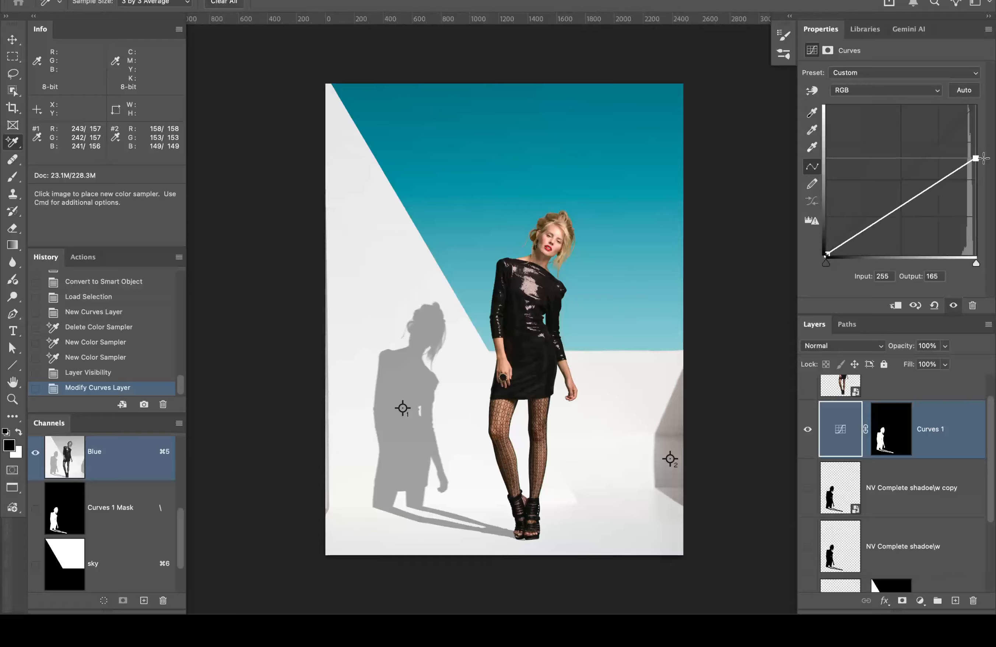
pyautogui.moveTo(983, 158); pyautogui.dragTo(985, 155)
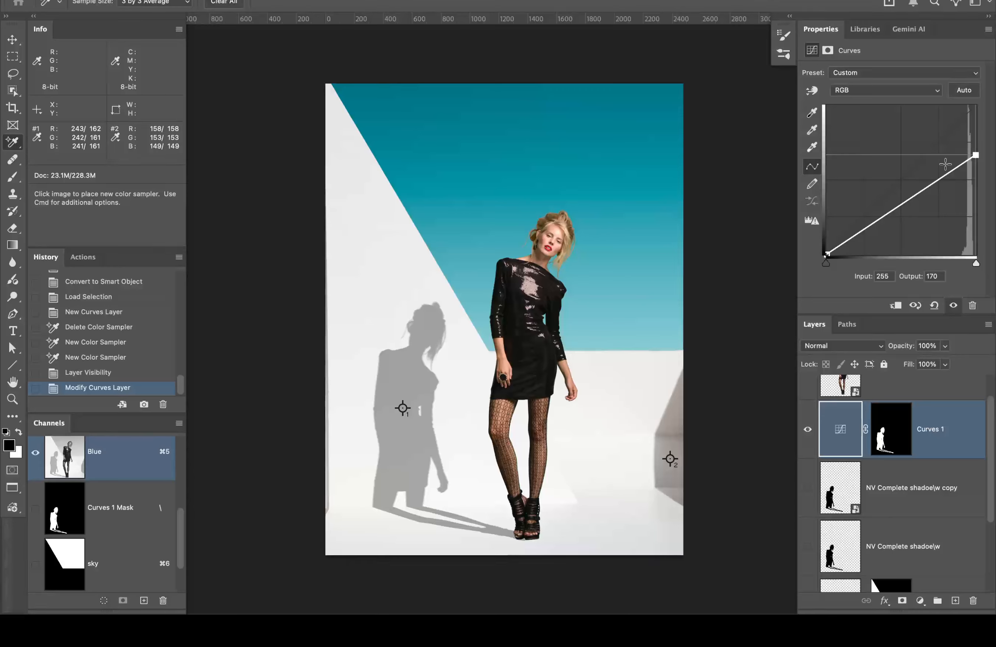
pyautogui.moveTo(979, 155); pyautogui.dragTo(981, 157)
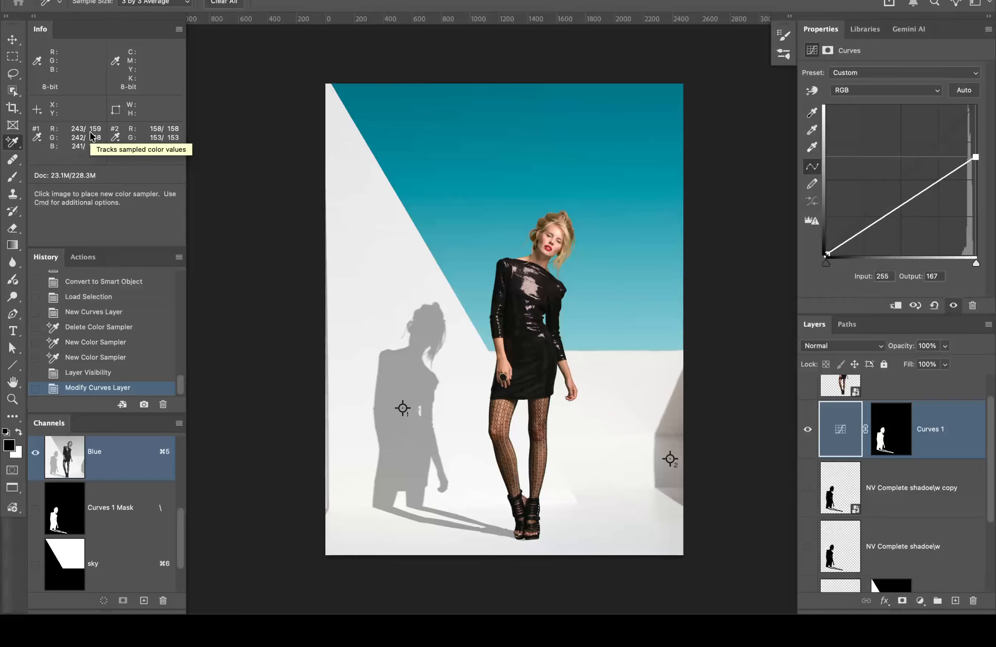
pyautogui.press('Down')
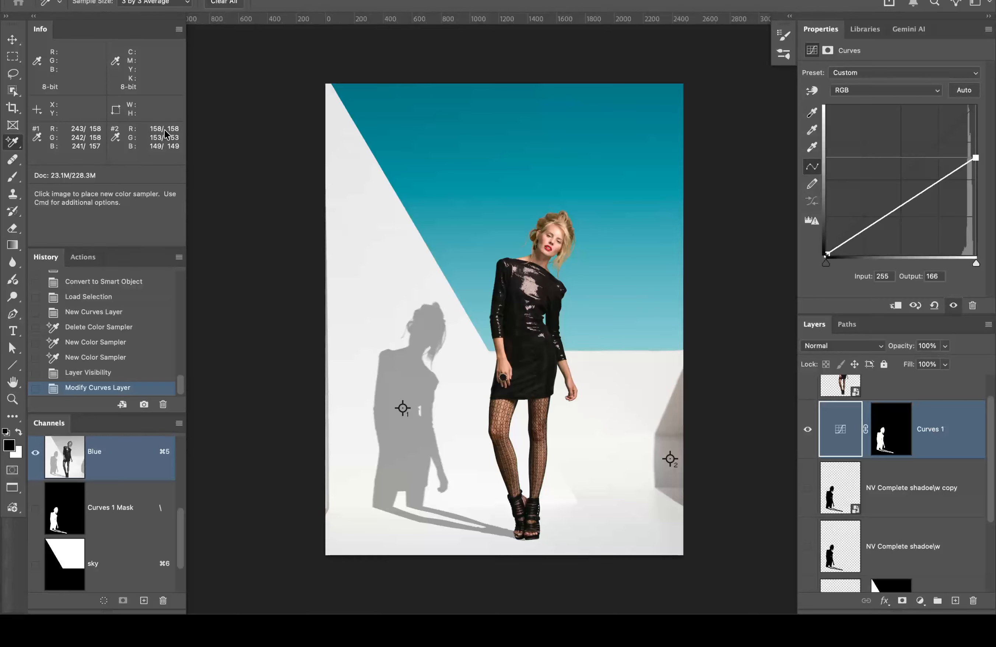
# Step: Lower the Curves white point output to 248 in the green channel and 242 in the blue channel, and return to RGB
pyautogui.click(895, 92)
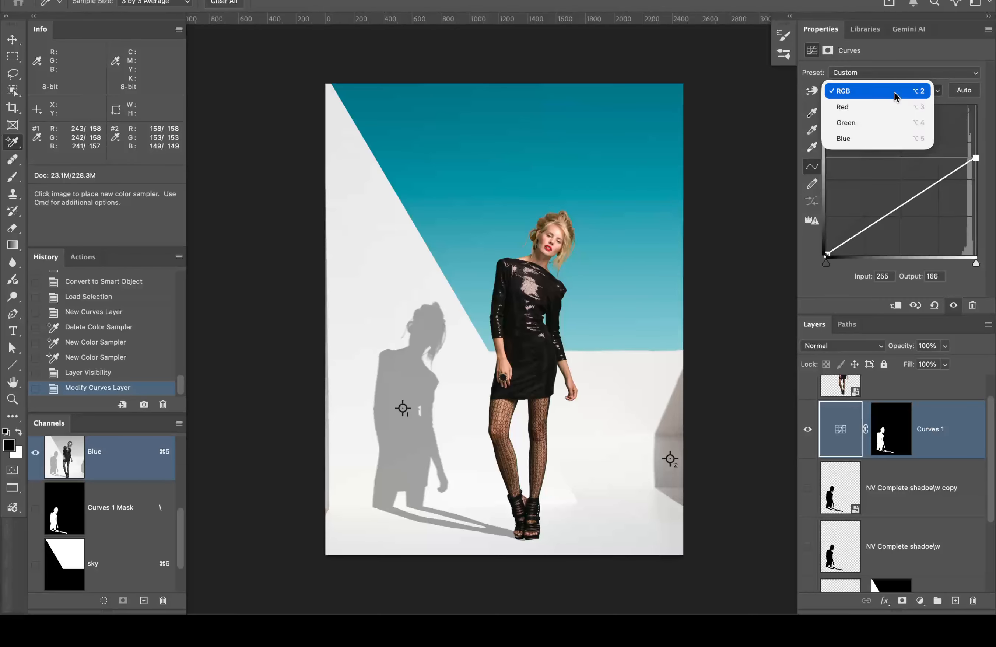
pyautogui.click(889, 122)
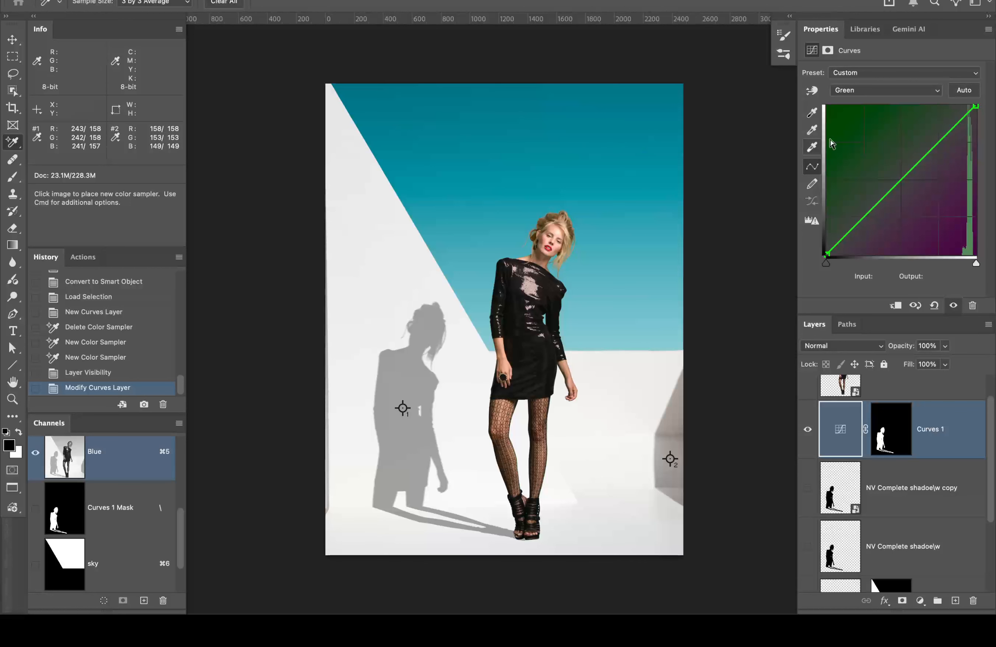
pyautogui.moveTo(976, 104); pyautogui.dragTo(976, 109)
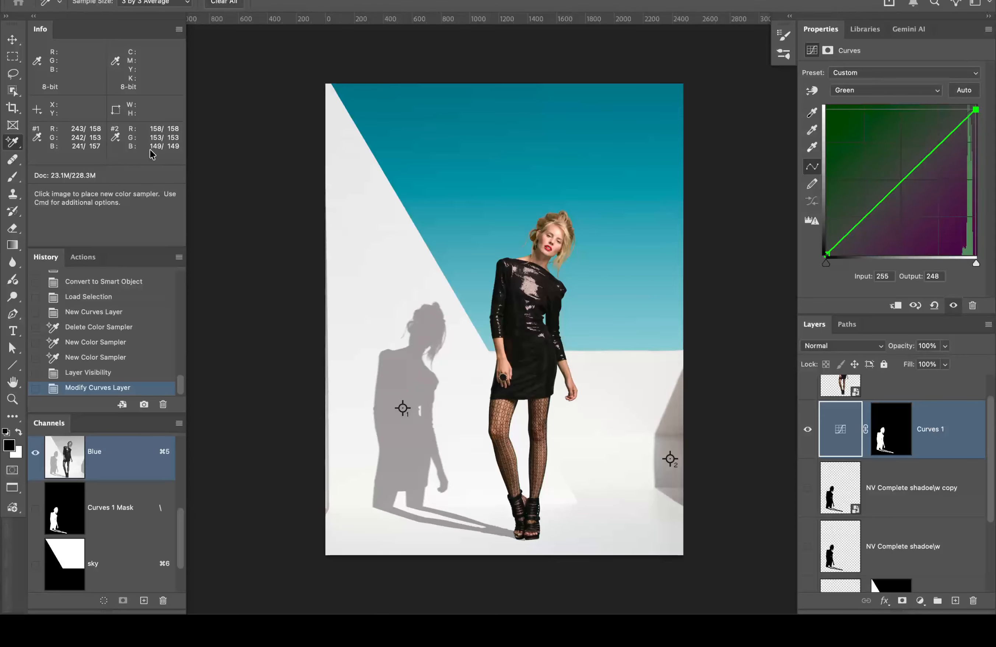
pyautogui.click(902, 90)
pyautogui.click(893, 106)
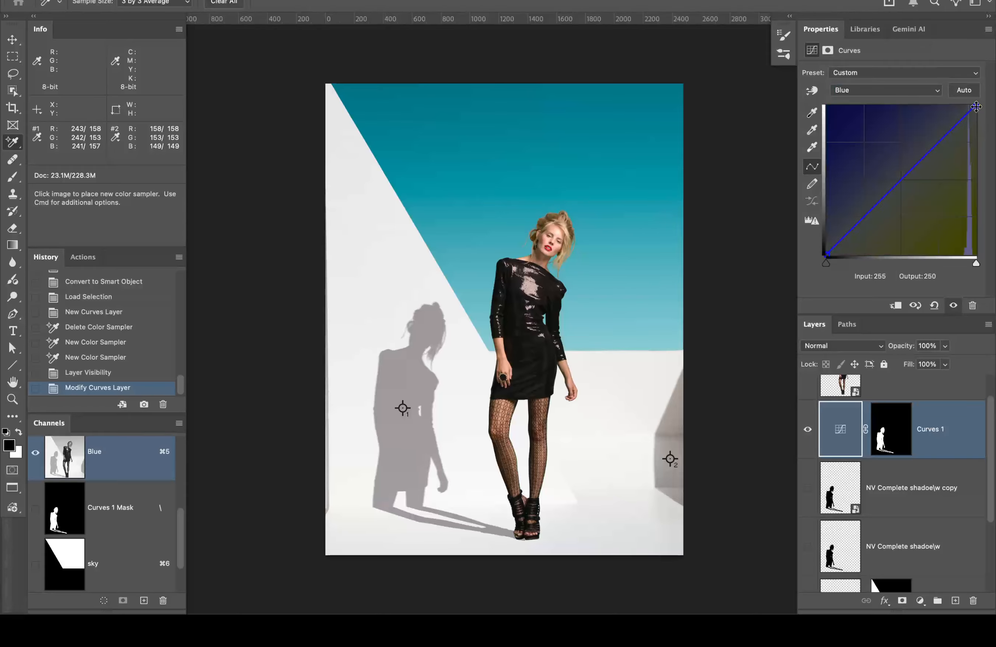
pyautogui.moveTo(976, 105); pyautogui.dragTo(991, 112)
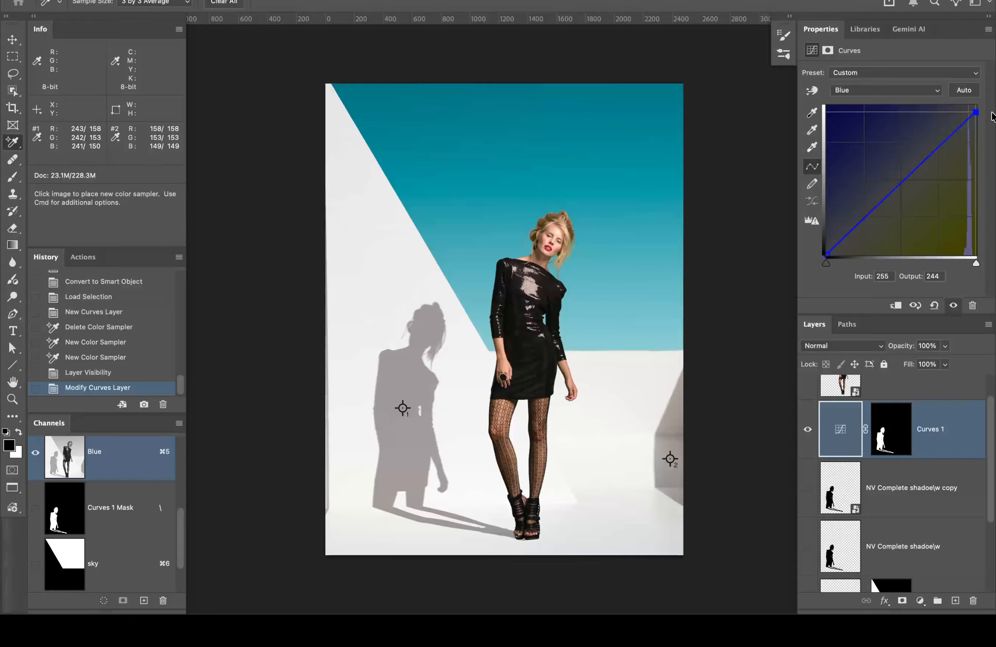
pyautogui.press('Down')
pyautogui.press('Down')
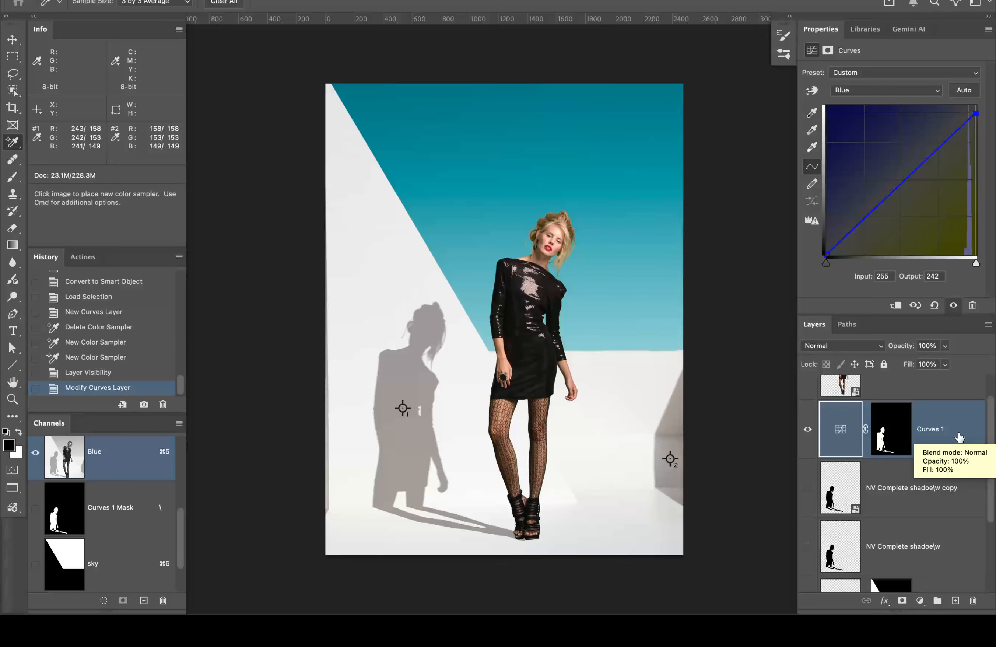
pyautogui.hotkey('alt', '2')
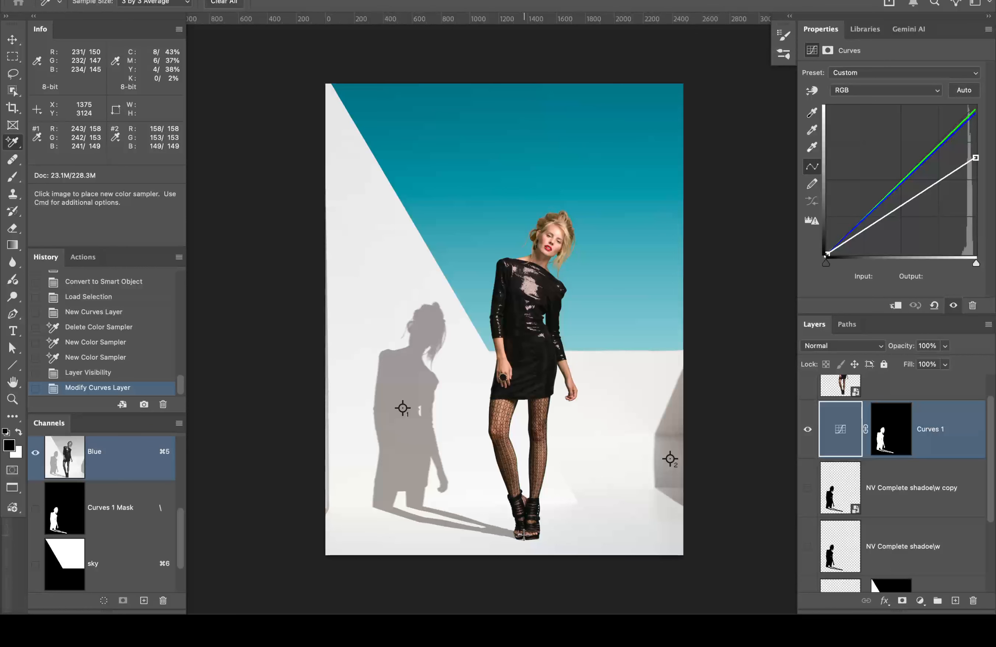
# Step: Run the Check Layers action from Retouching Actions to add color check layers above the body layer
pyautogui.scroll(2, 955, 441)
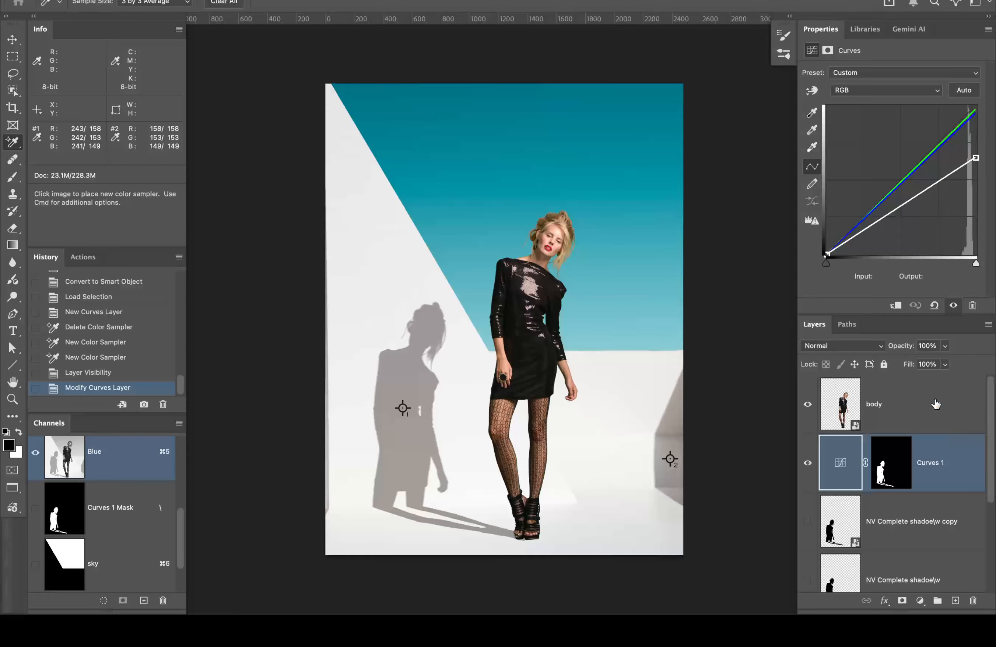
pyautogui.click(903, 397)
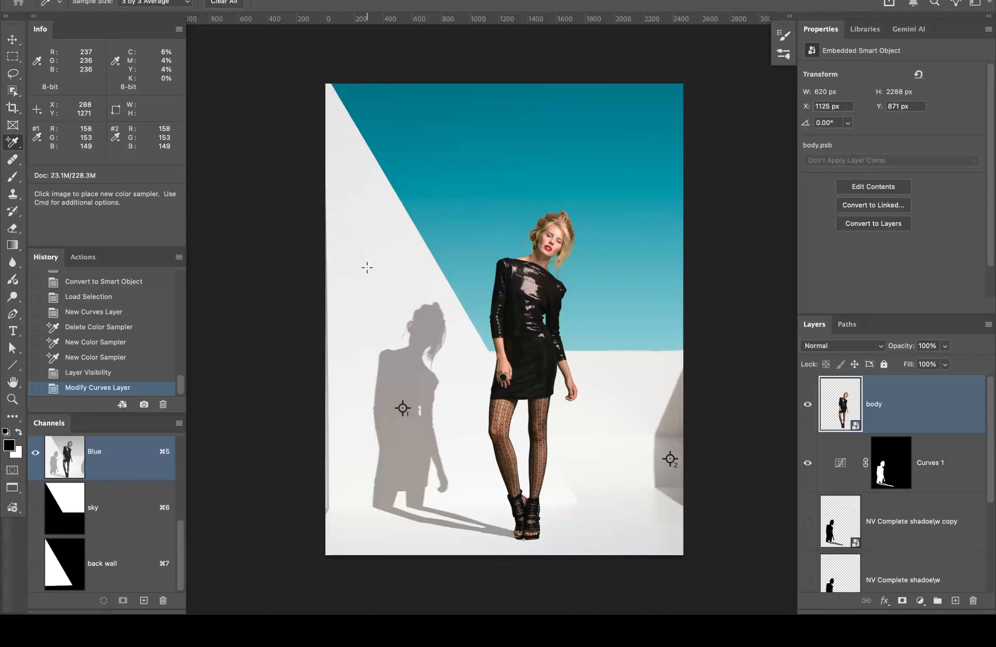
pyautogui.click(77, 258)
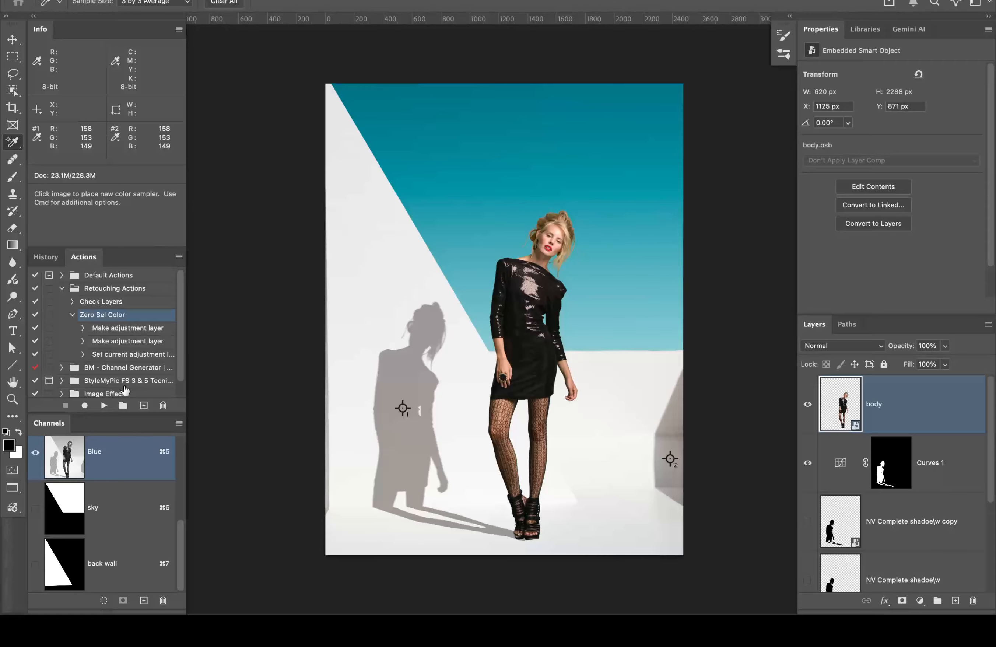
pyautogui.scroll(-1, 125, 390)
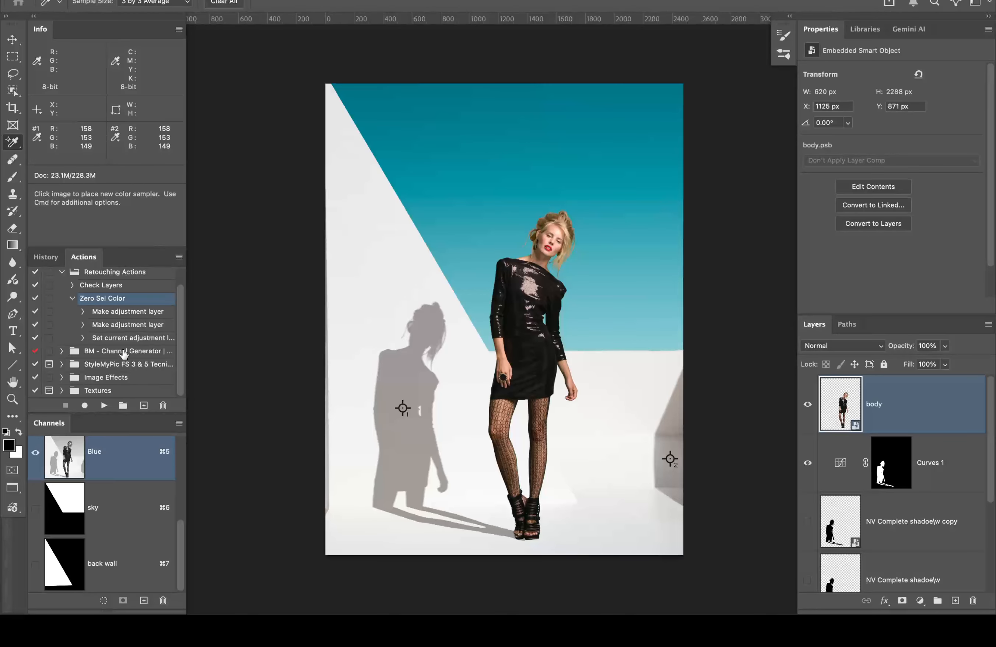
pyautogui.scroll(1, 124, 357)
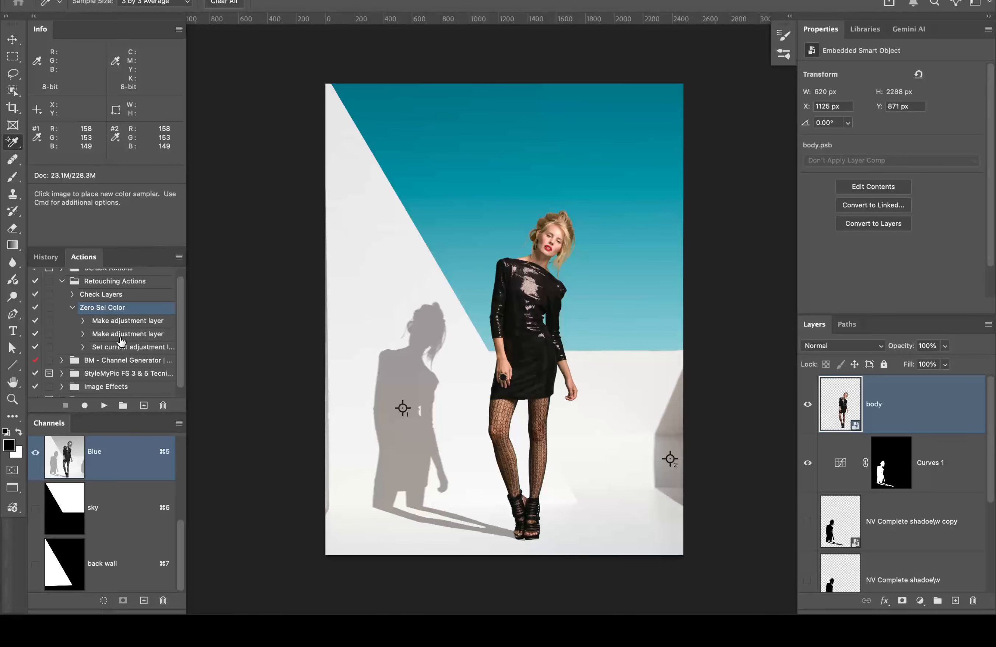
pyautogui.click(92, 295)
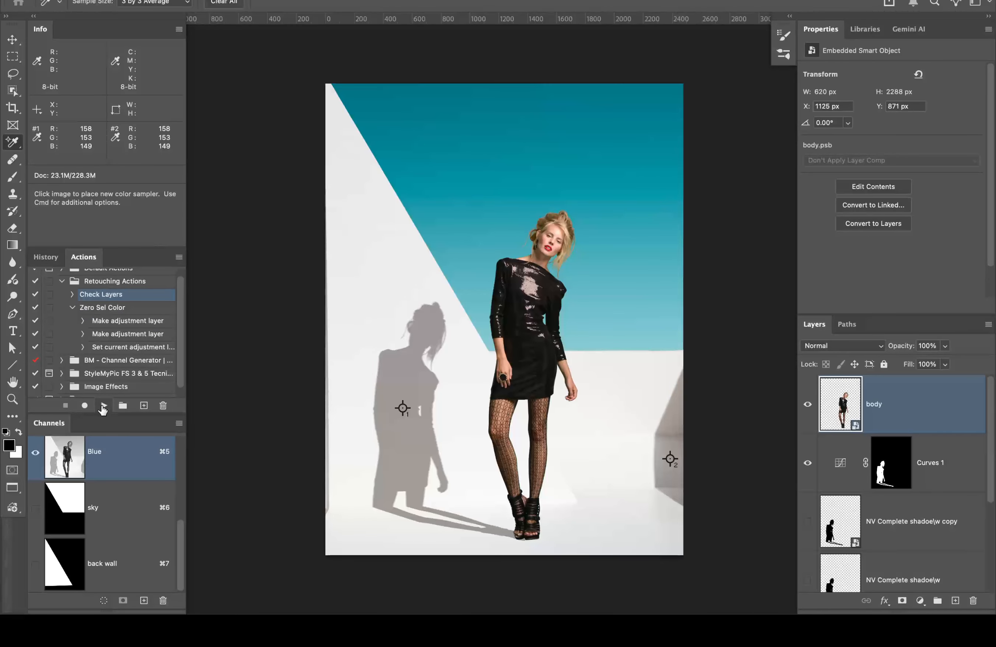
pyautogui.click(103, 405)
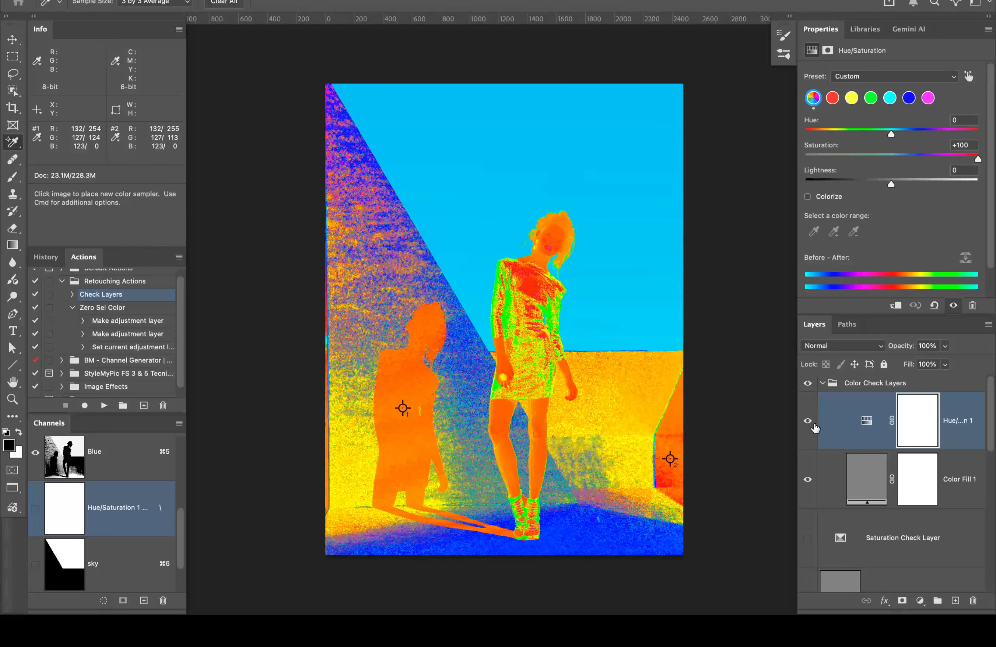
# Step: Hide the Color Check Layers group and turn on the Luminosity Check Layer
pyautogui.click(808, 384)
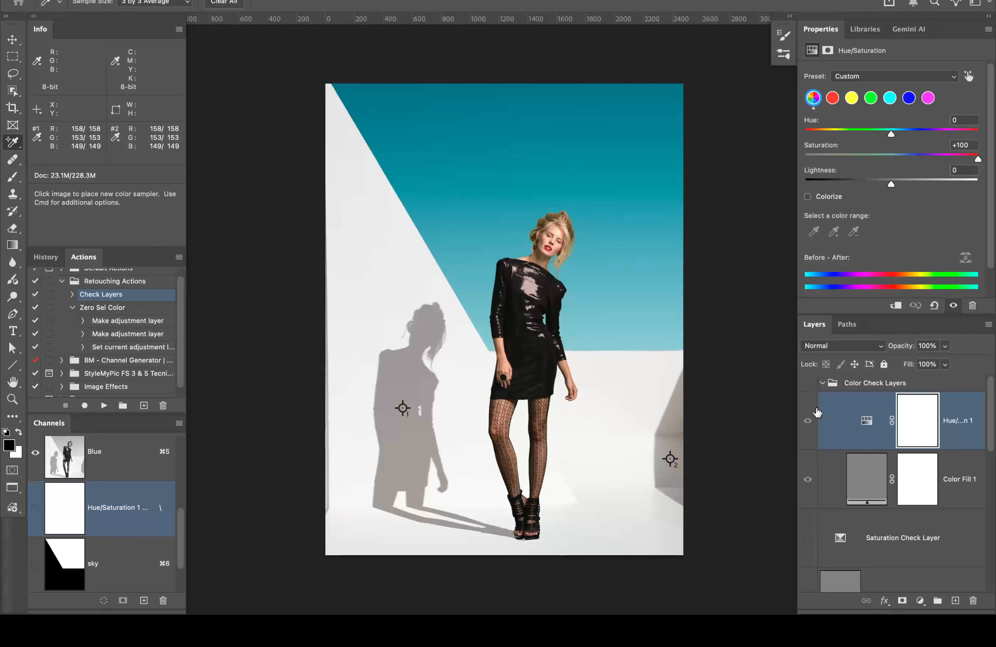
pyautogui.scroll(-3, 815, 429)
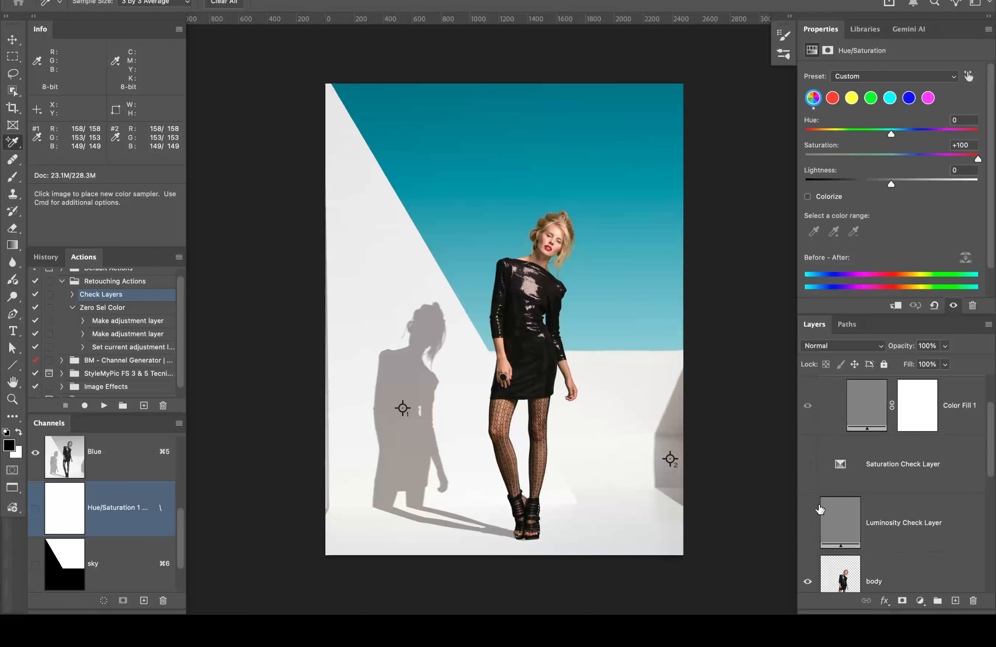
pyautogui.click(808, 526)
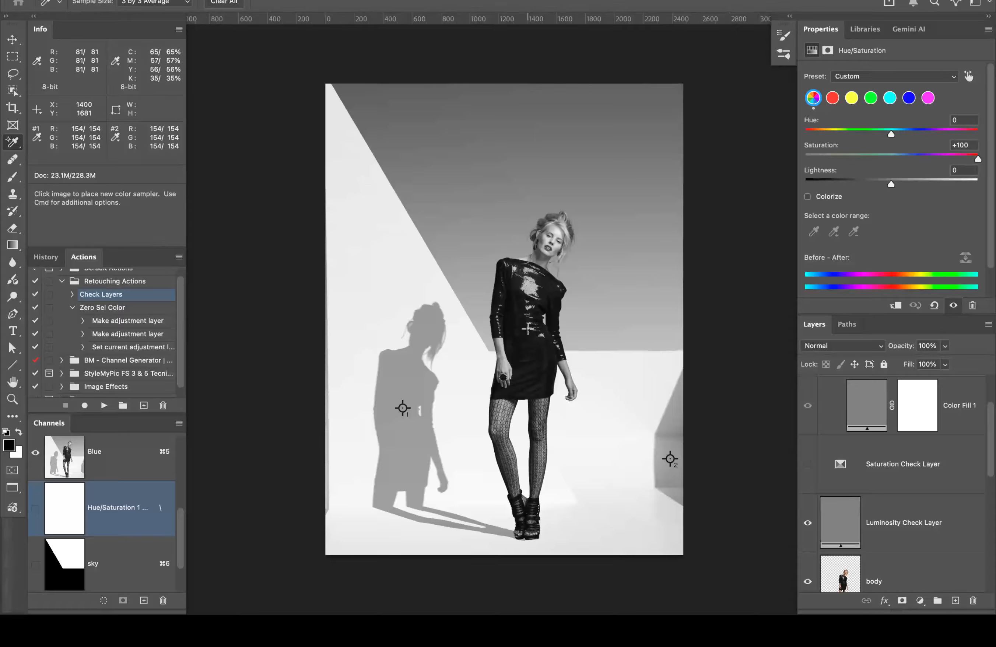
# Step: Apply Shadows/Highlights to the body smart object with Shadows 35%, Tone 50%, Radius 30 px and Highlights 0%
pyautogui.press('z')
pyautogui.click(531, 357)
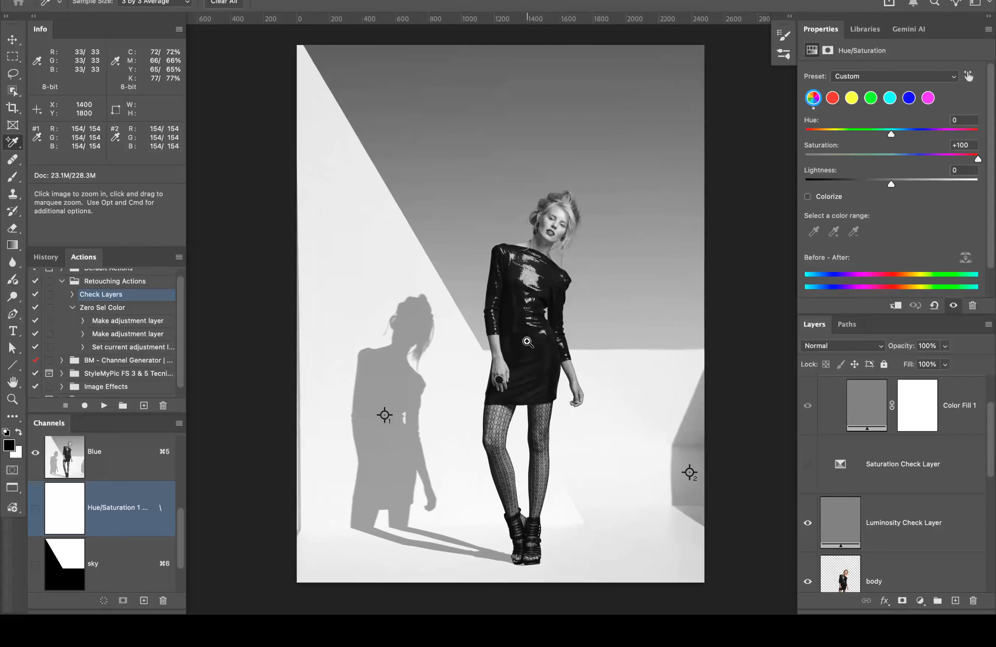
pyautogui.click(528, 342)
pyautogui.click(526, 358)
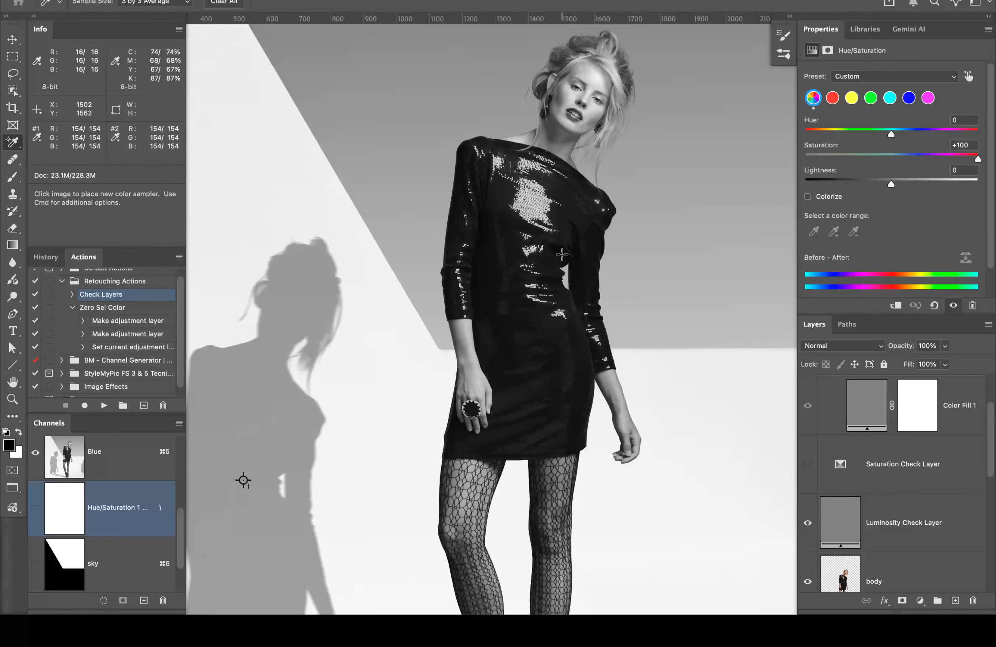
pyautogui.scroll(-2, 903, 467)
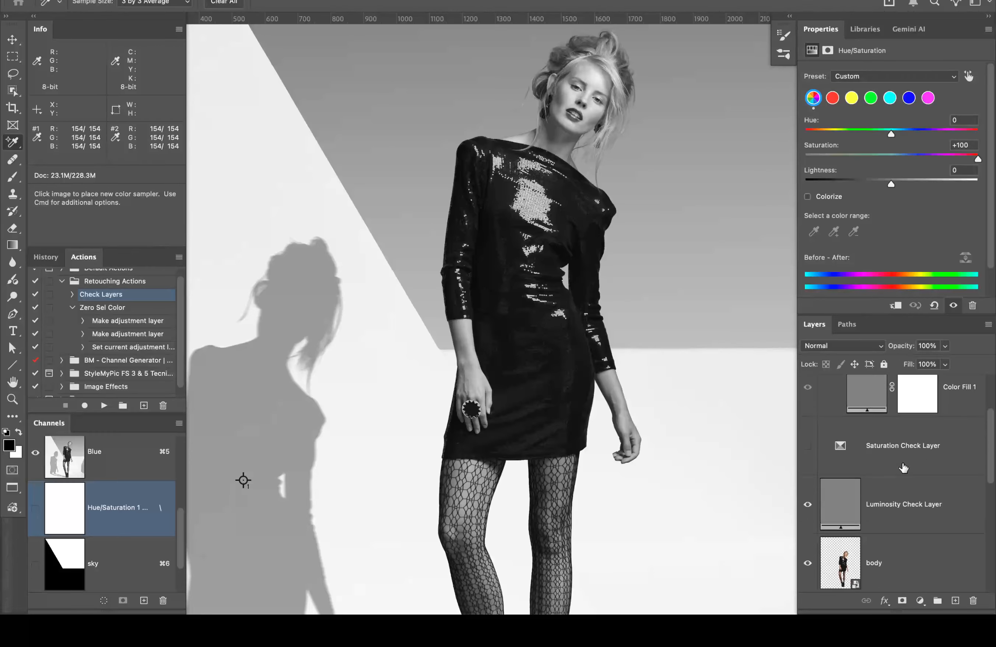
pyautogui.click(903, 506)
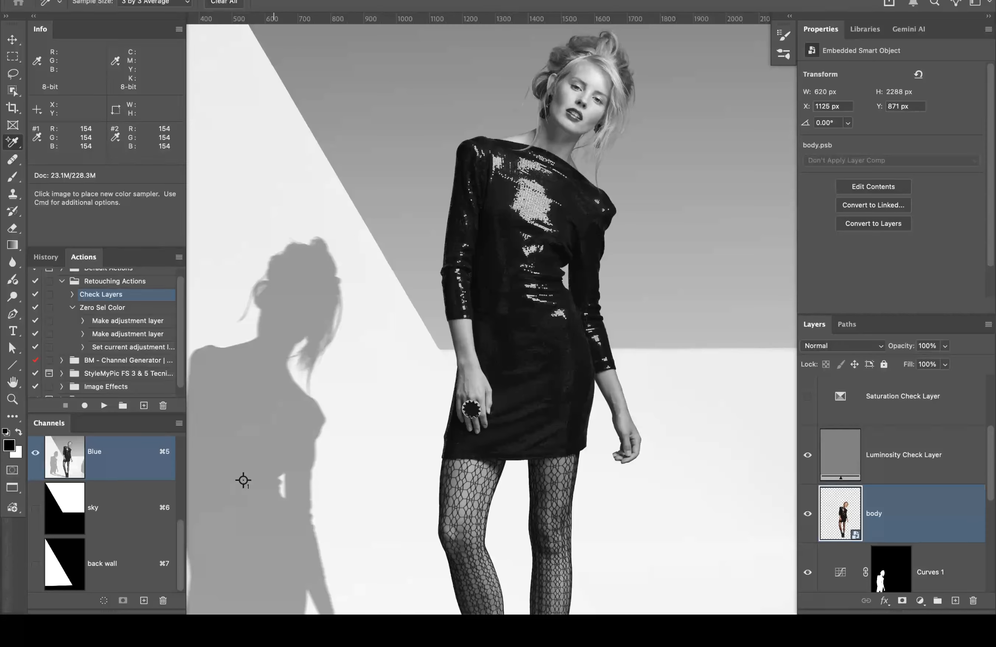
pyautogui.click(190, 1)
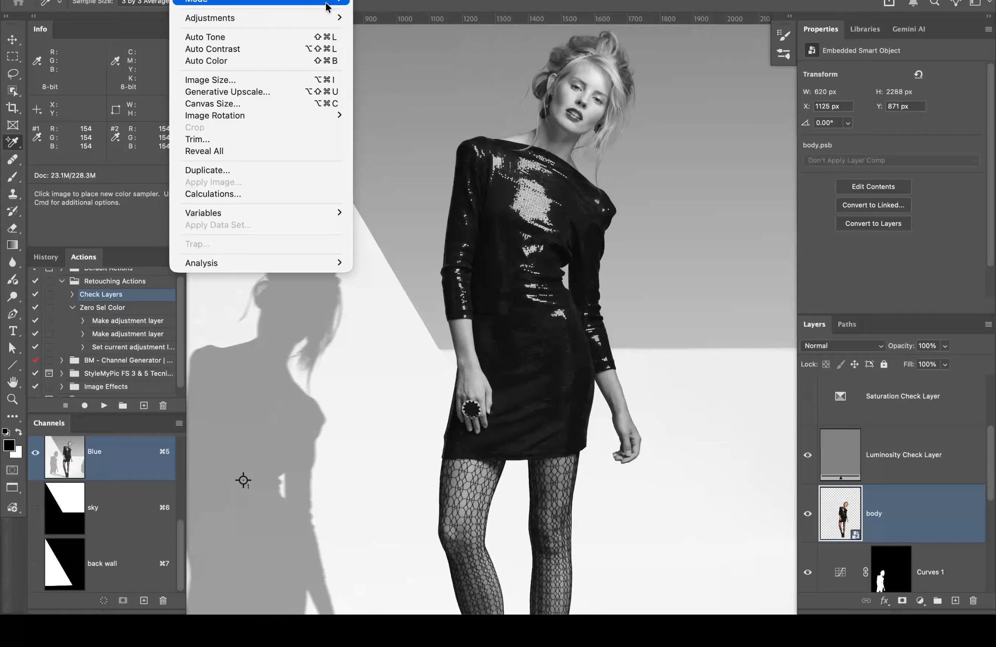
pyautogui.moveTo(335, 21)
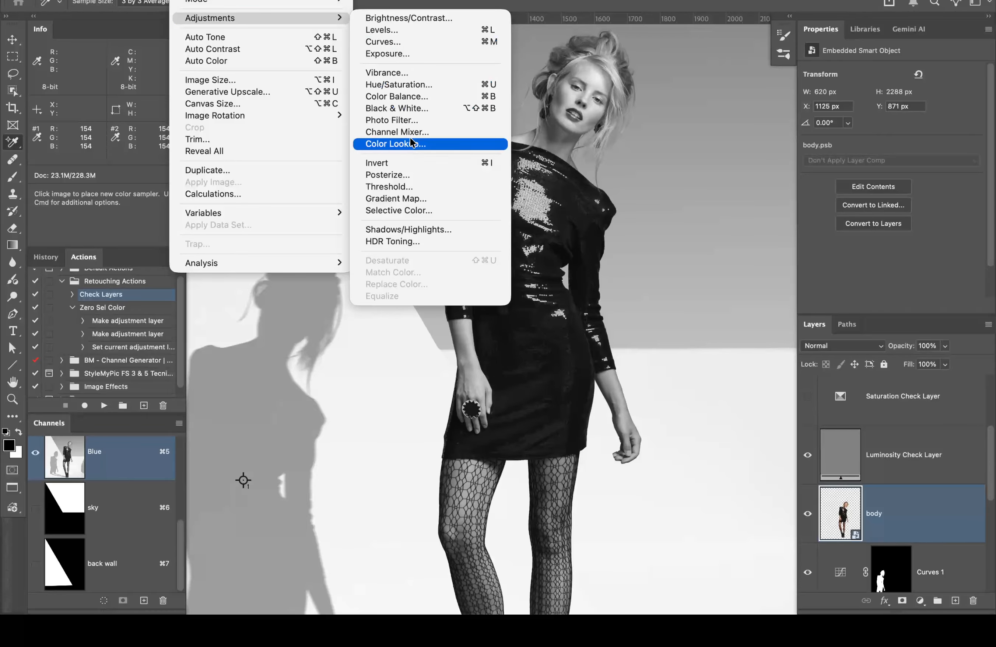
pyautogui.click(447, 230)
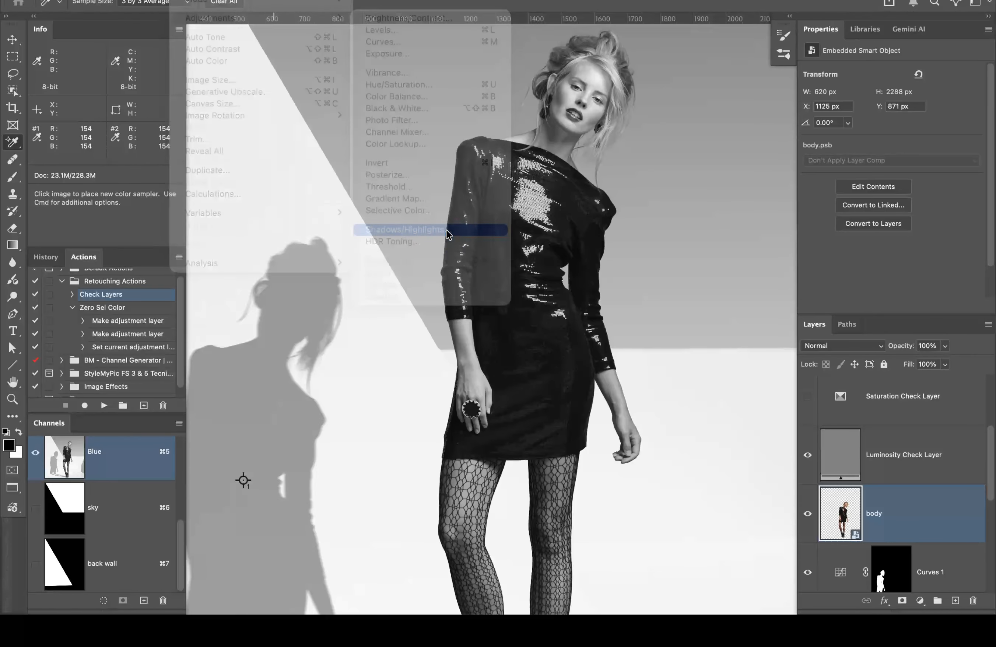
pyautogui.moveTo(669, 40); pyautogui.dragTo(767, 24)
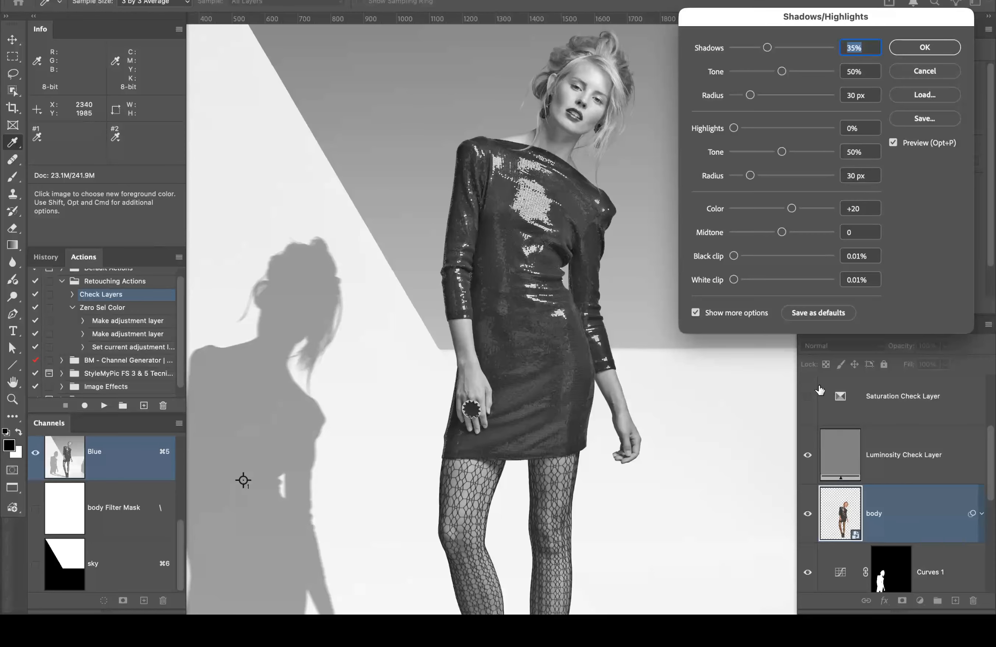
pyautogui.click(936, 47)
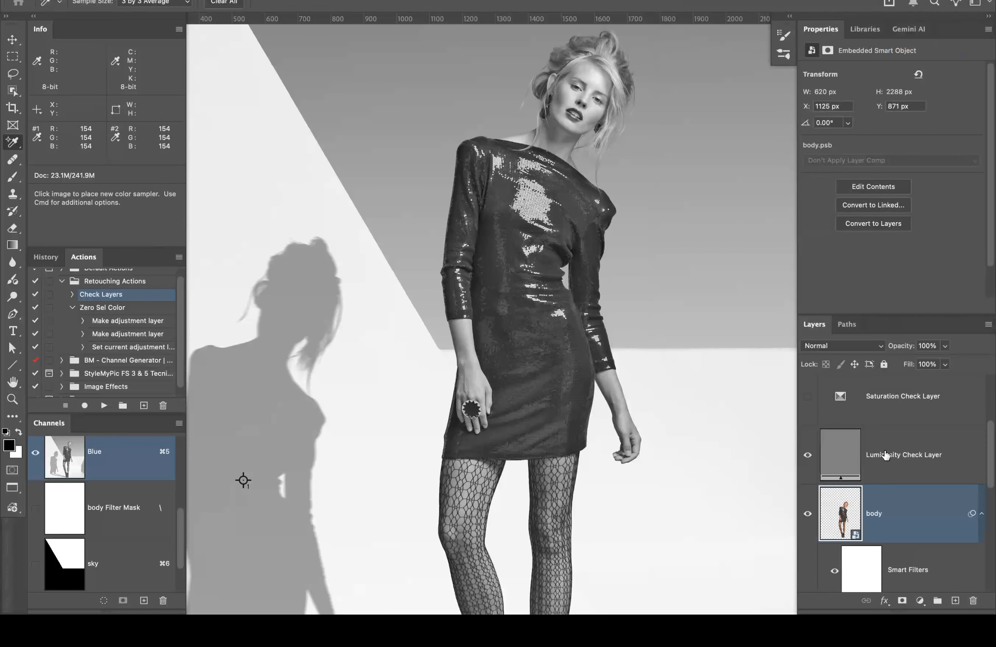
# Step: Hide the Luminosity Check Layer and view the woman and her shadow in color
pyautogui.click(807, 458)
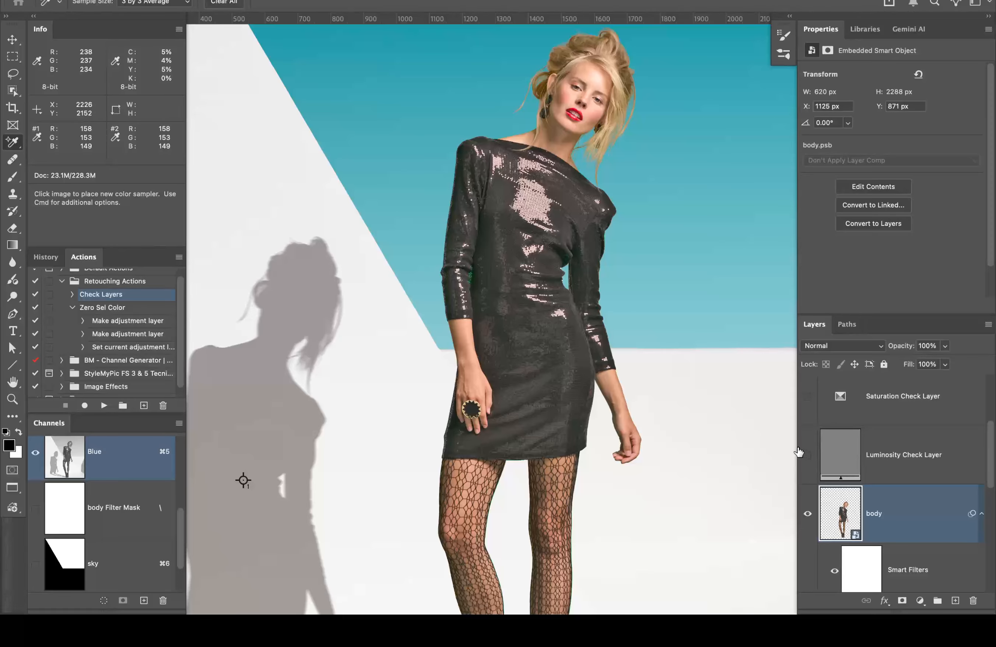
pyautogui.press('z')
pyautogui.click(520, 335)
pyautogui.keyDown('alt'); pyautogui.click(520, 335); pyautogui.keyUp('alt')
pyautogui.keyDown('alt'); pyautogui.click(546, 349); pyautogui.keyUp('alt')
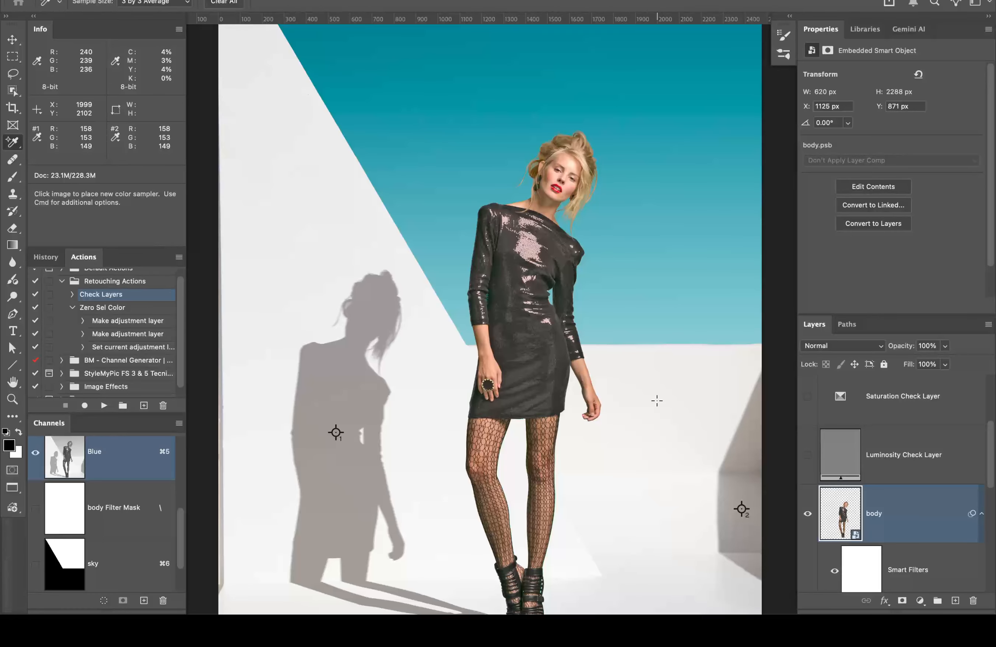
# Step: Set the Shadows amount of the body layer's Shadows/Highlights smart filter to 30% with Highlights at 0%
pyautogui.scroll(-3, 899, 540)
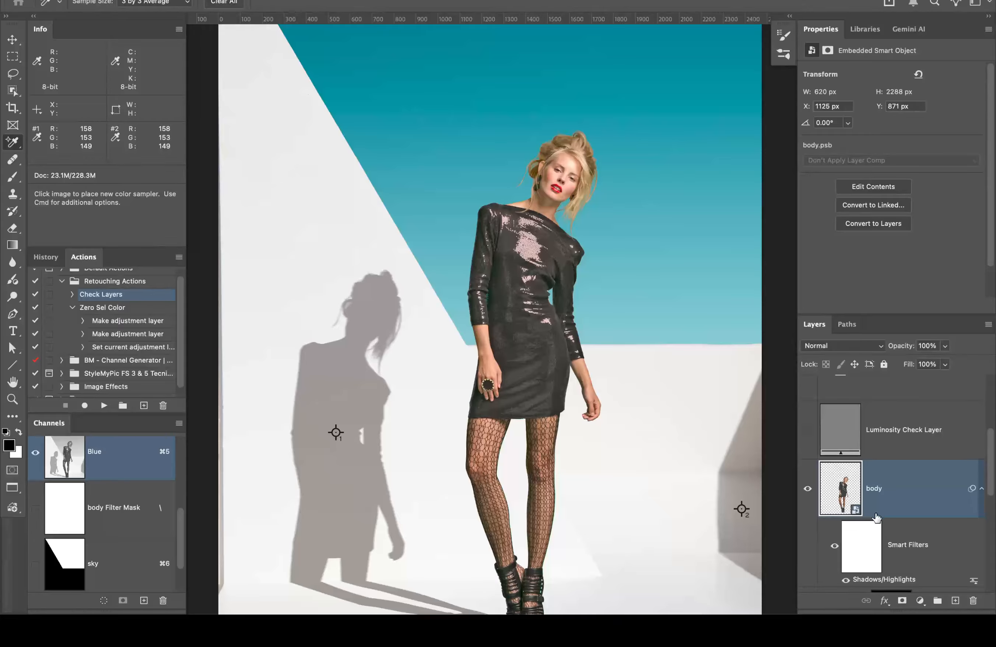
pyautogui.scroll(-1, 876, 519)
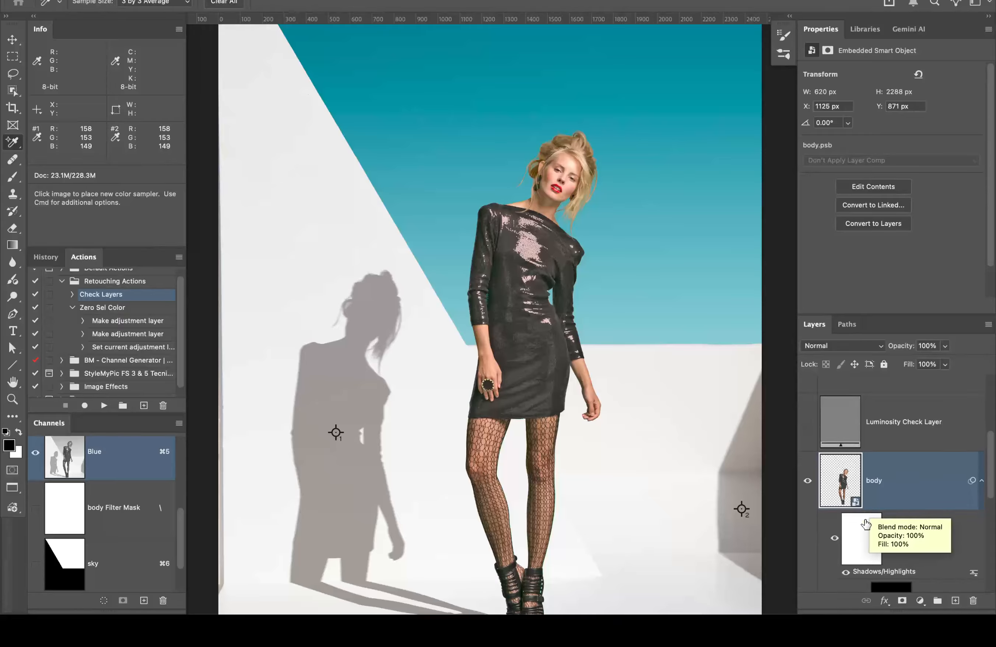
pyautogui.doubleClick(870, 572)
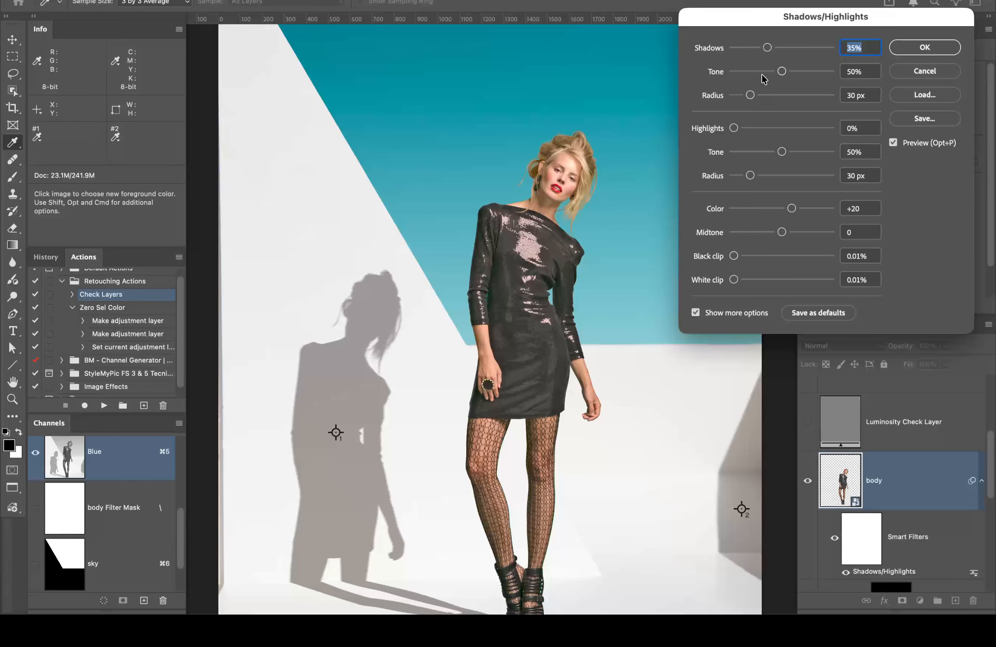
pyautogui.moveTo(767, 48); pyautogui.dragTo(763, 50)
pyautogui.click(937, 47)
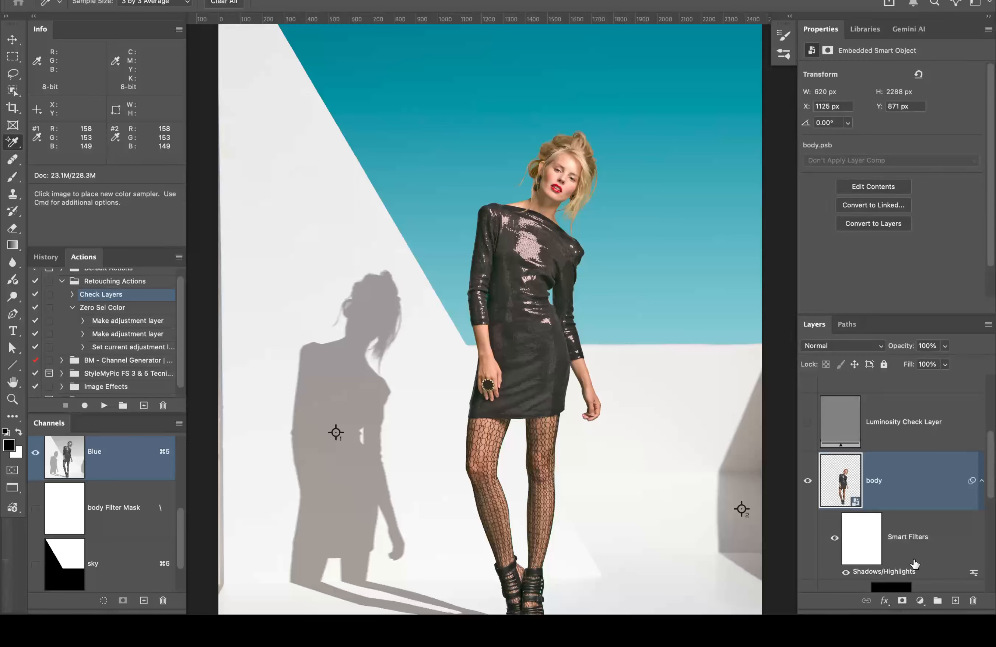
pyautogui.doubleClick(897, 572)
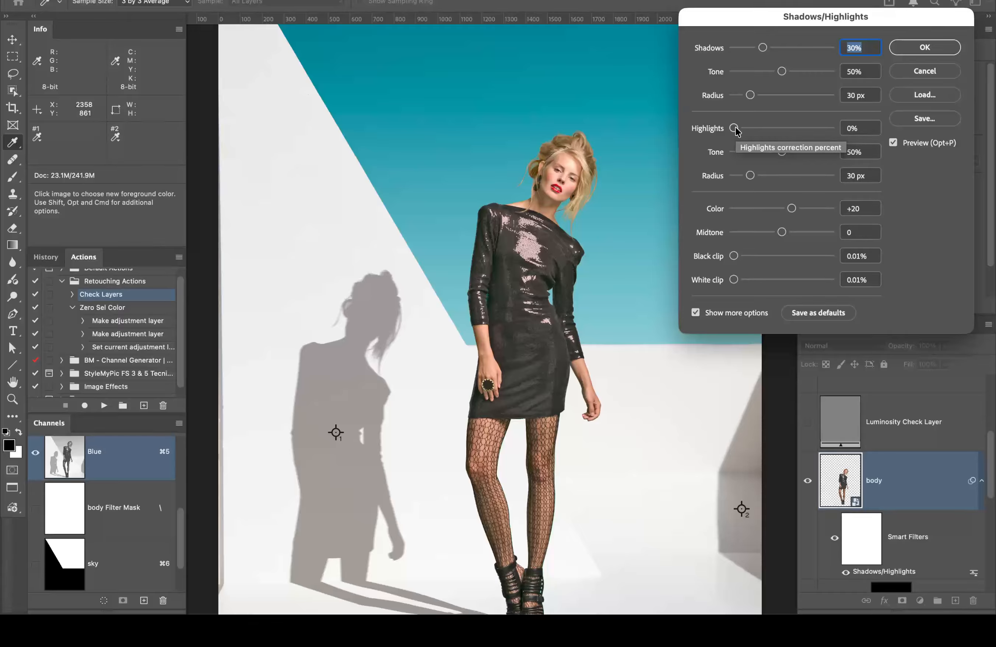
pyautogui.moveTo(734, 129); pyautogui.dragTo(697, 124)
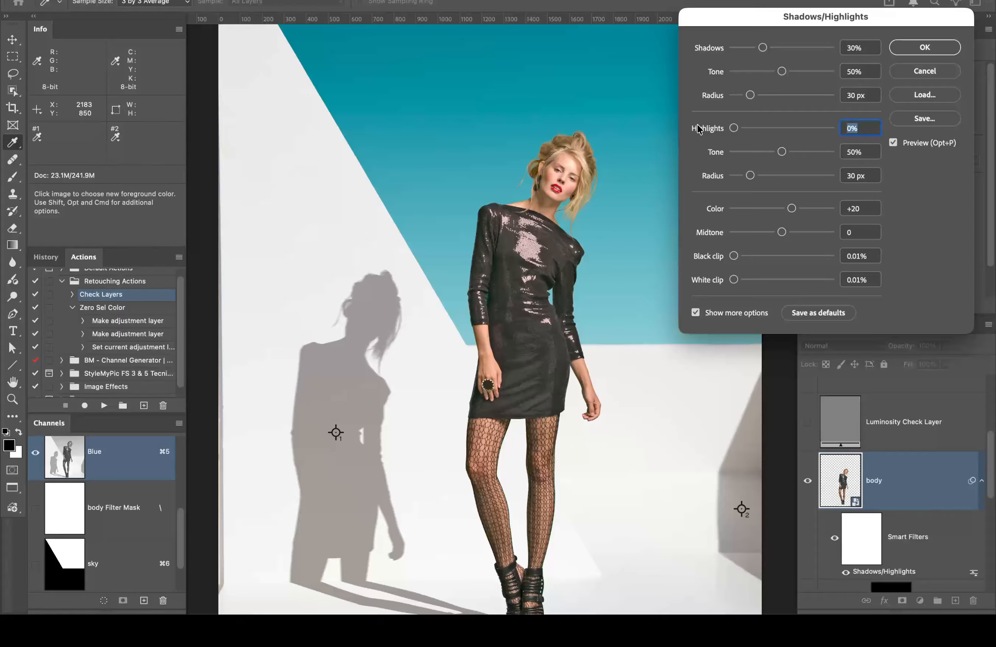
pyautogui.click(925, 48)
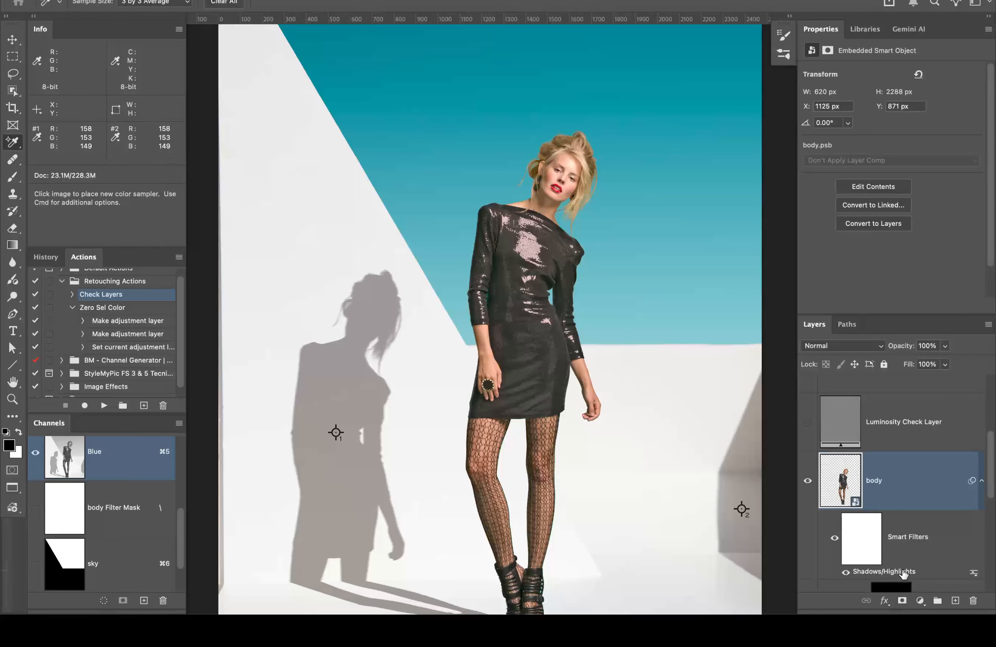
# Step: Hide the body layer's Shadows/Highlights filter and apply a Camera Raw Filter with Exposure +0.50
pyautogui.click(846, 573)
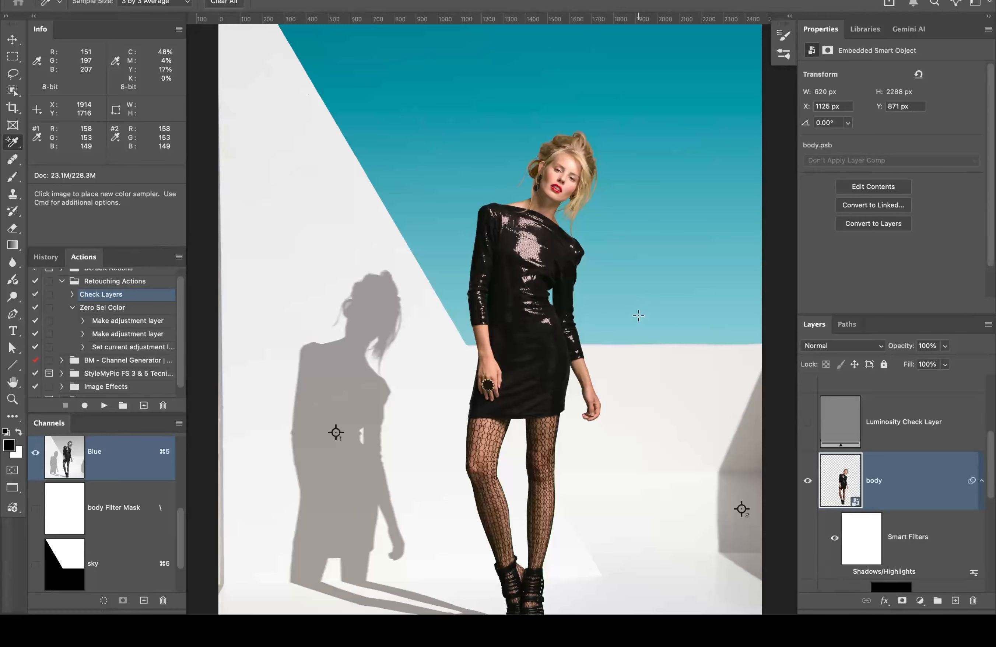
pyautogui.click(333, 0)
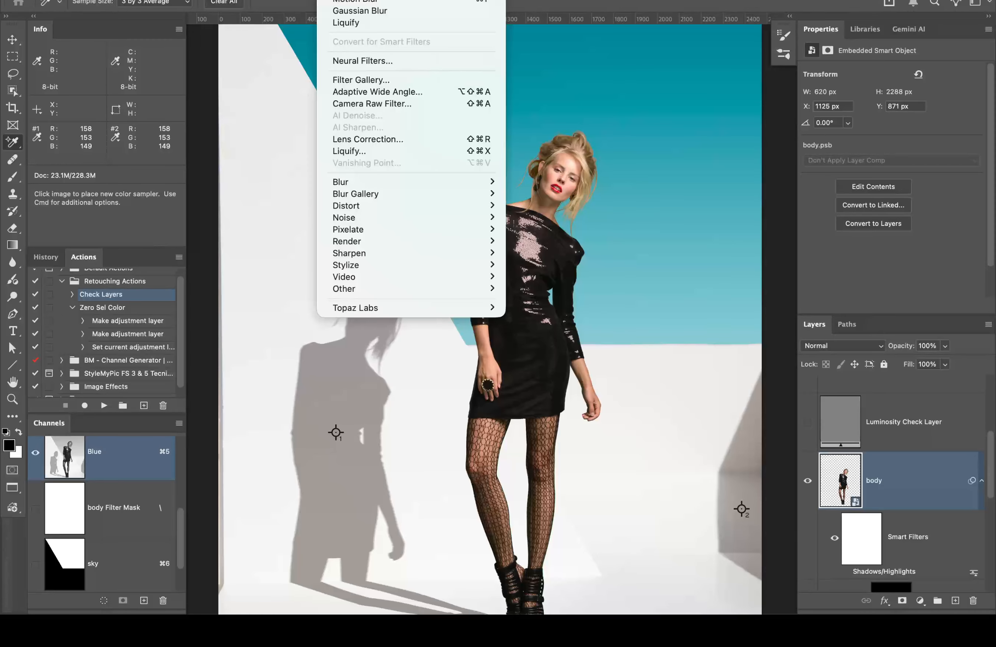
pyautogui.click(403, 104)
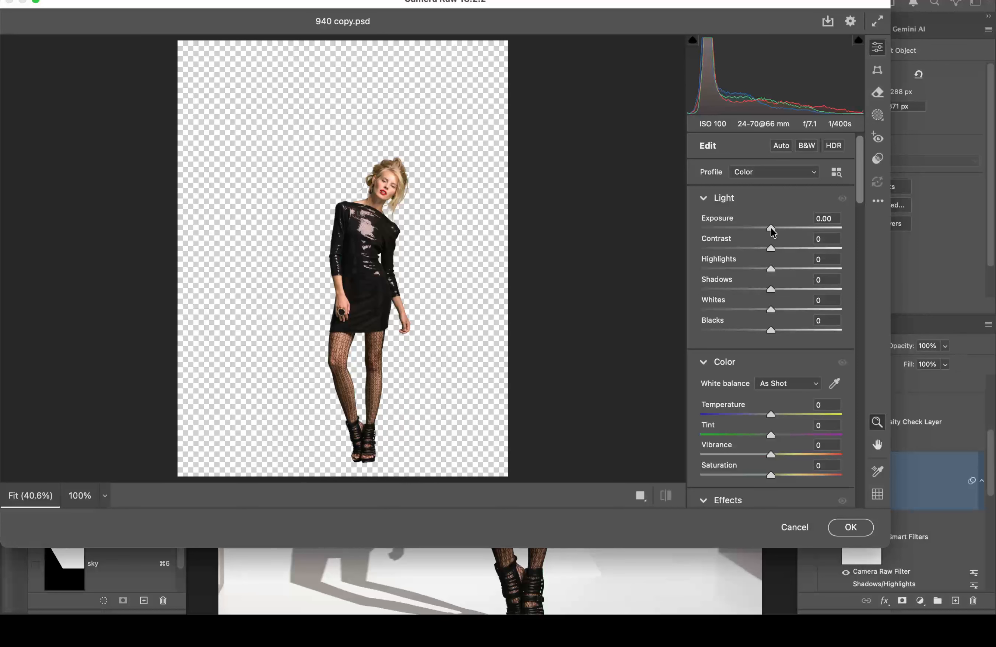
pyautogui.moveTo(771, 229); pyautogui.dragTo(779, 228)
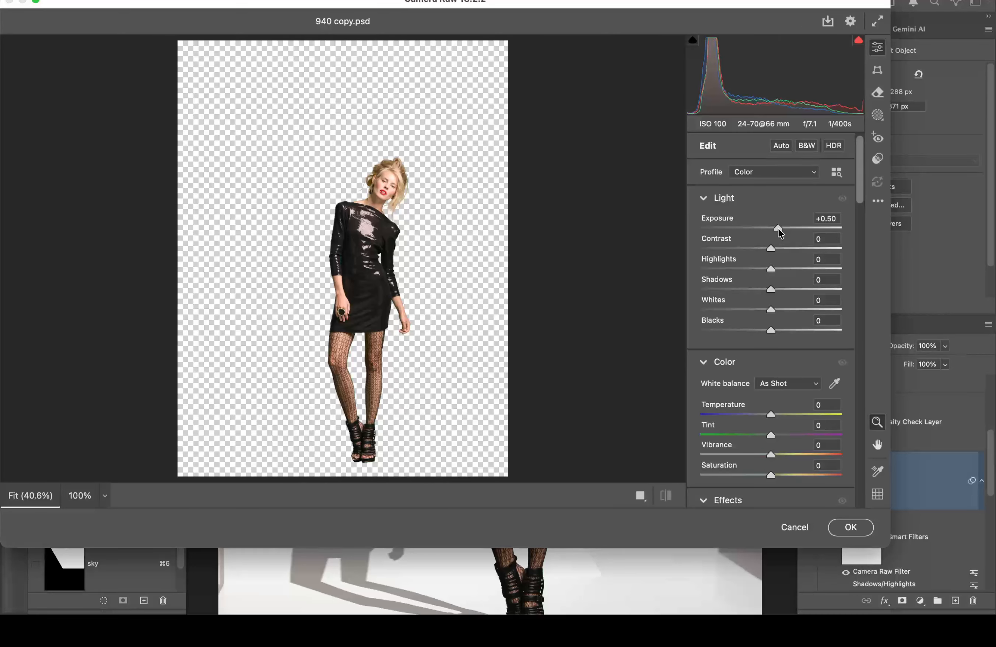
pyautogui.click(857, 528)
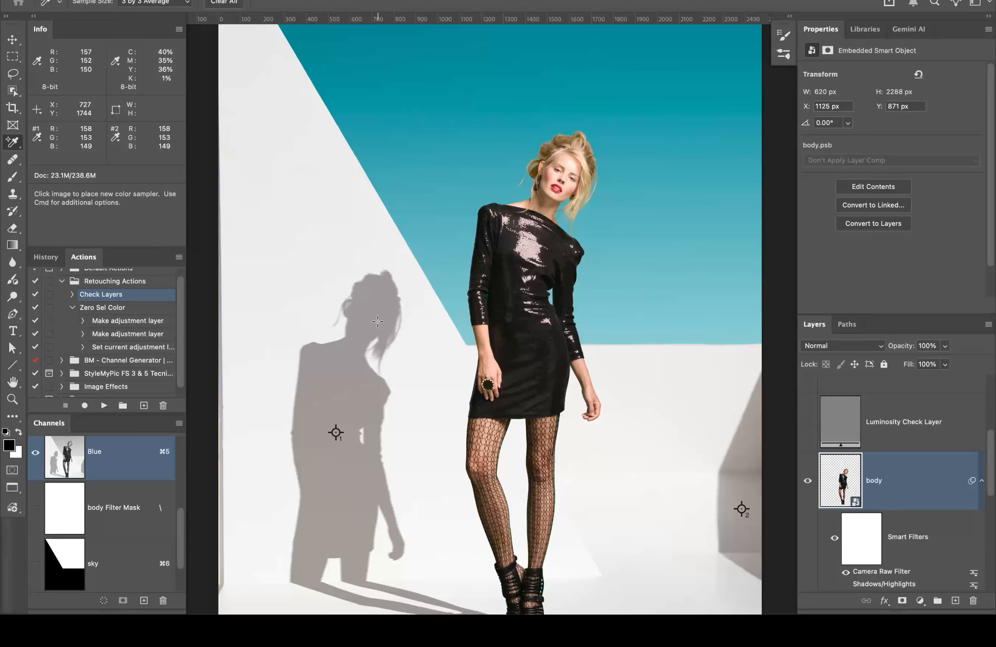
# Step: Inspect the woman's face and dress up close, and reduce the Camera Raw Filter's Exposure to +0.25
pyautogui.press('z')
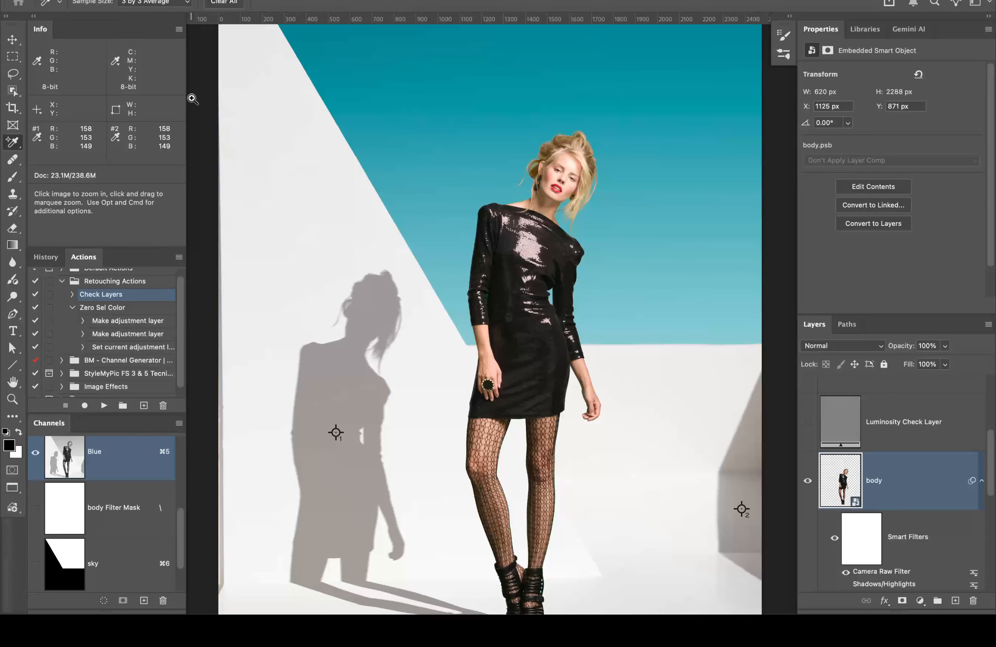
pyautogui.click(573, 171)
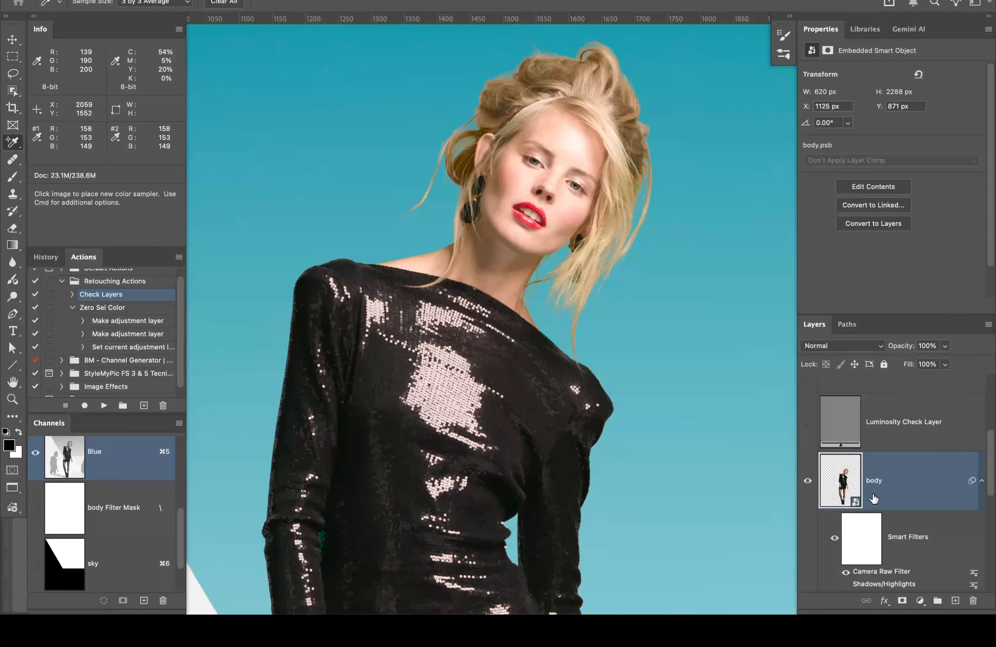
pyautogui.doubleClick(880, 572)
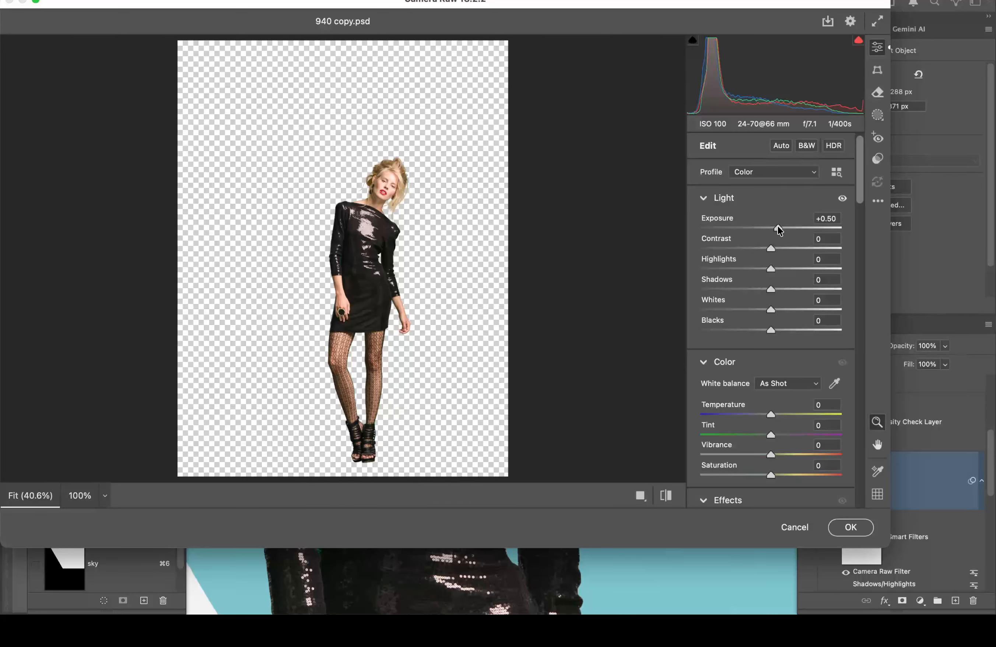
pyautogui.moveTo(778, 230); pyautogui.dragTo(776, 230)
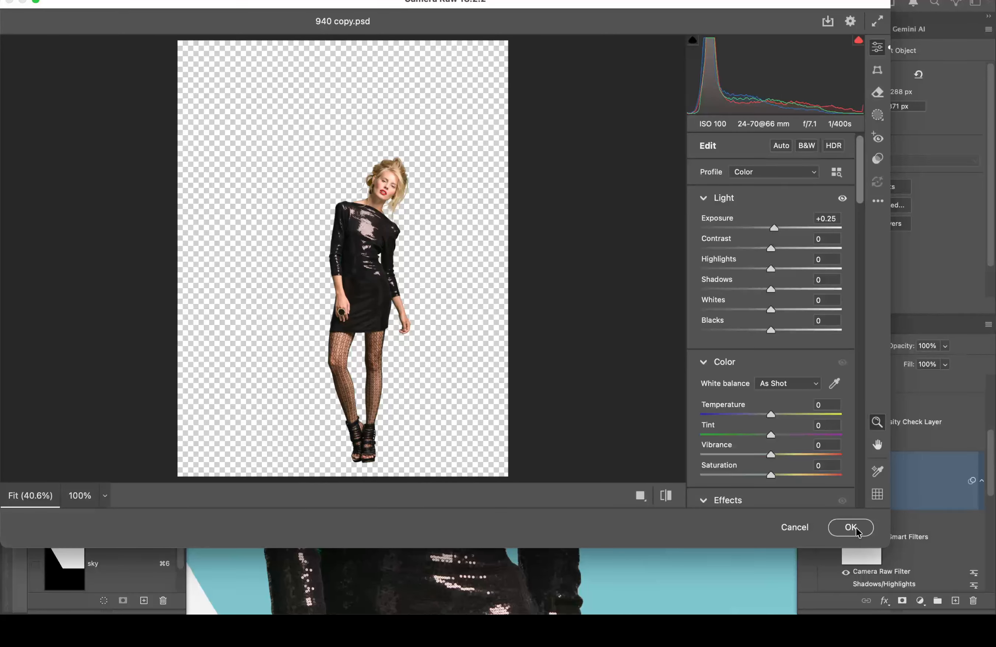
pyautogui.click(855, 530)
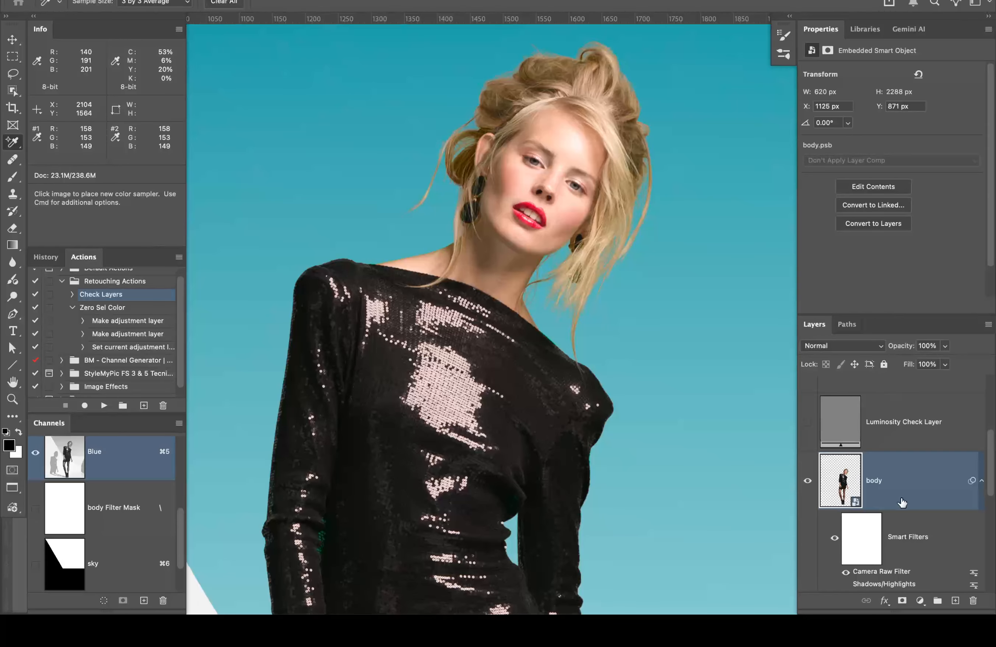
# Step: Reduce the Exposure of the body layer's Camera Raw Filter to +0.10
pyautogui.doubleClick(888, 572)
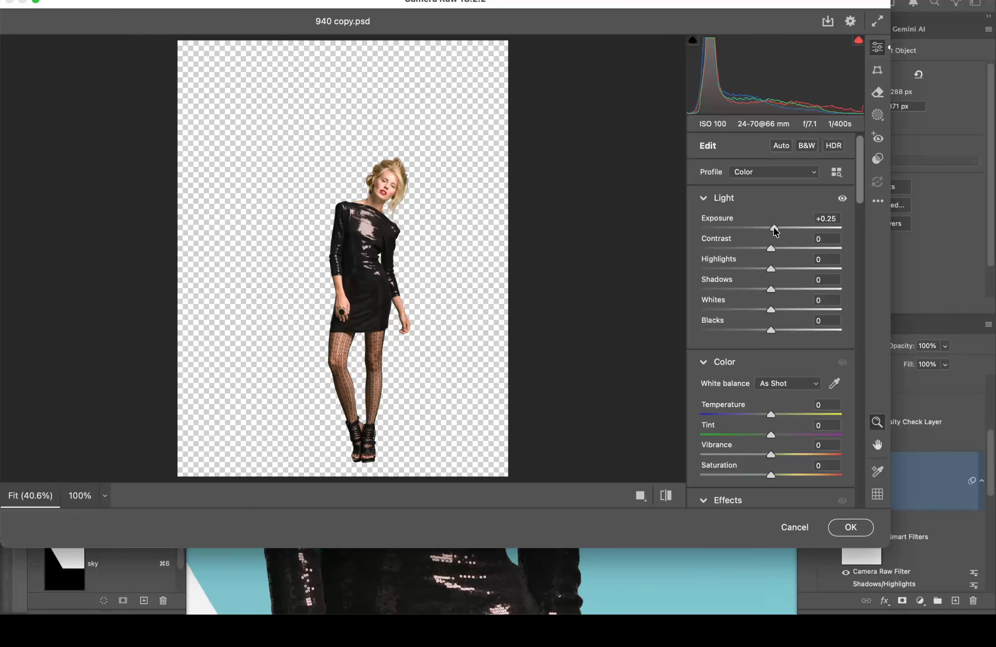
pyautogui.moveTo(774, 227); pyautogui.dragTo(773, 228)
pyautogui.doubleClick(770, 228)
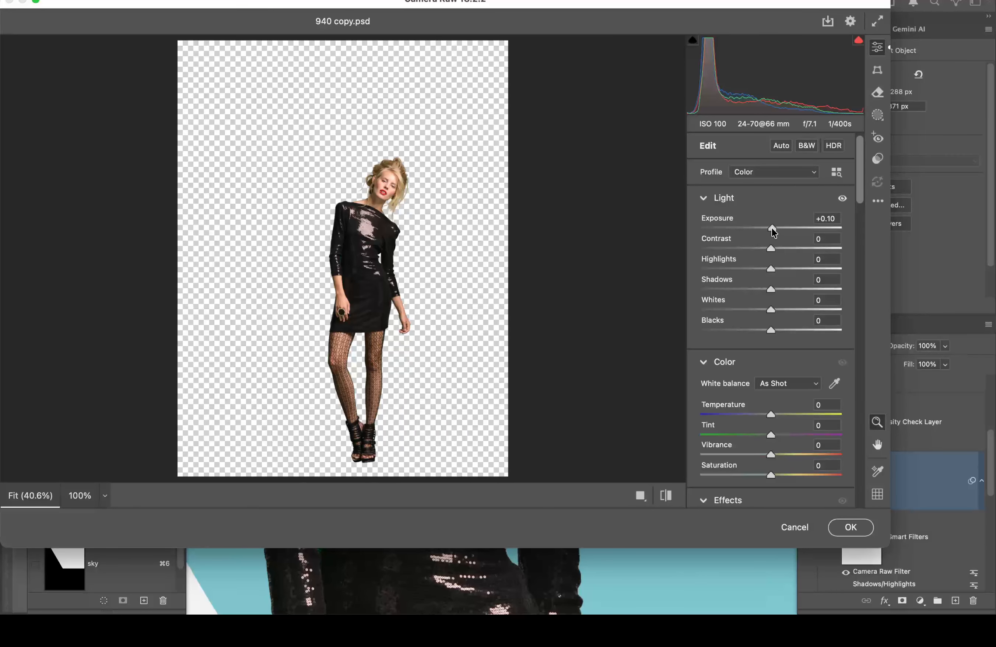
pyautogui.click(857, 528)
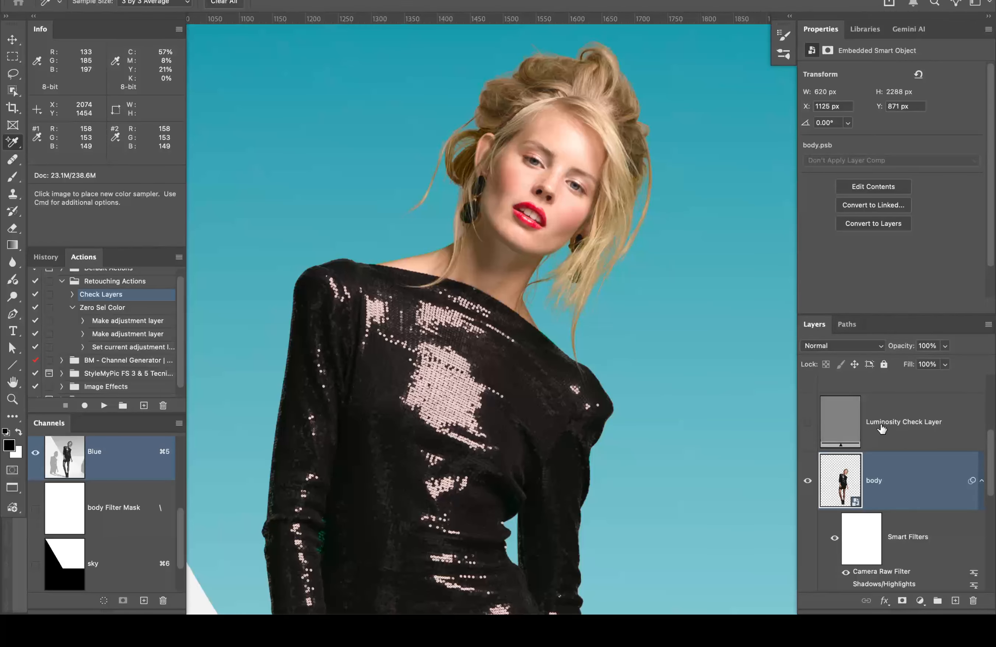
# Step: Turn the body layer's Shadows/Highlights filter back on and slightly lower its Shadows amount, with the whole image in view
pyautogui.doubleClick(14, 381)
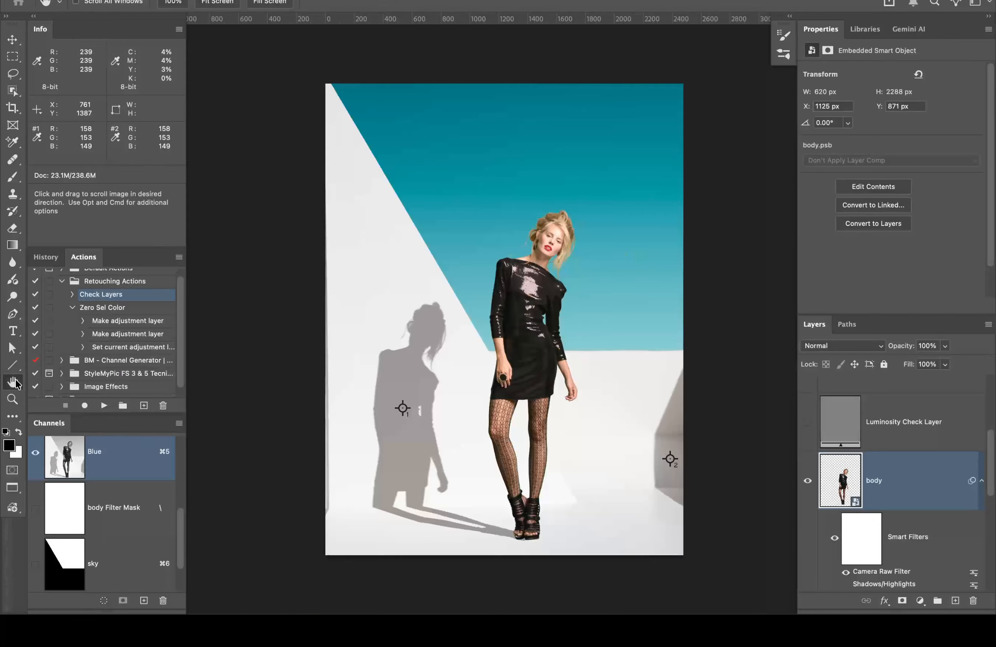
pyautogui.click(847, 585)
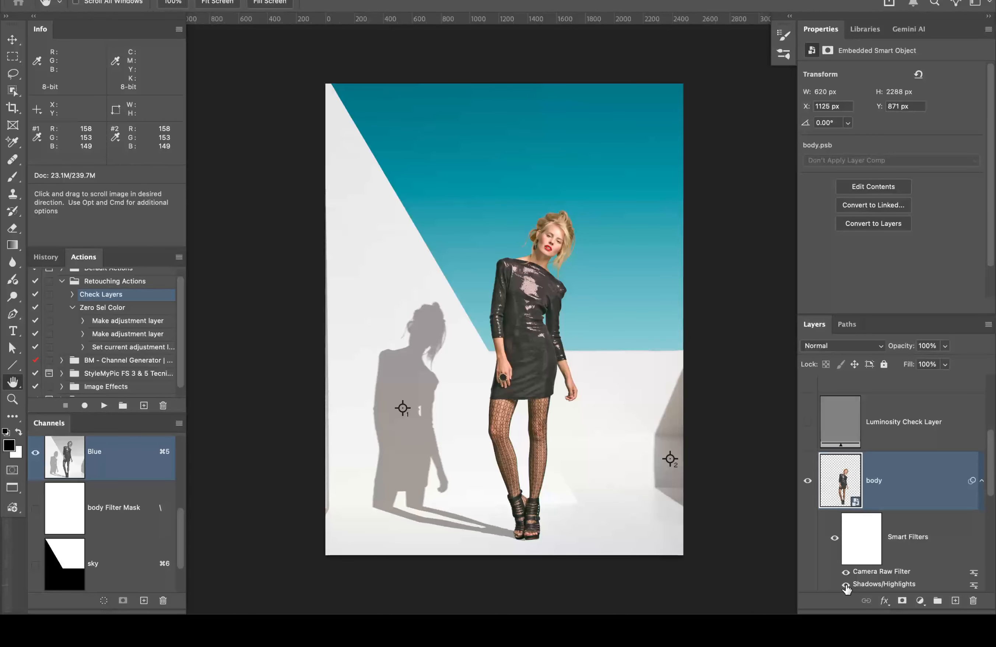
pyautogui.click(845, 585)
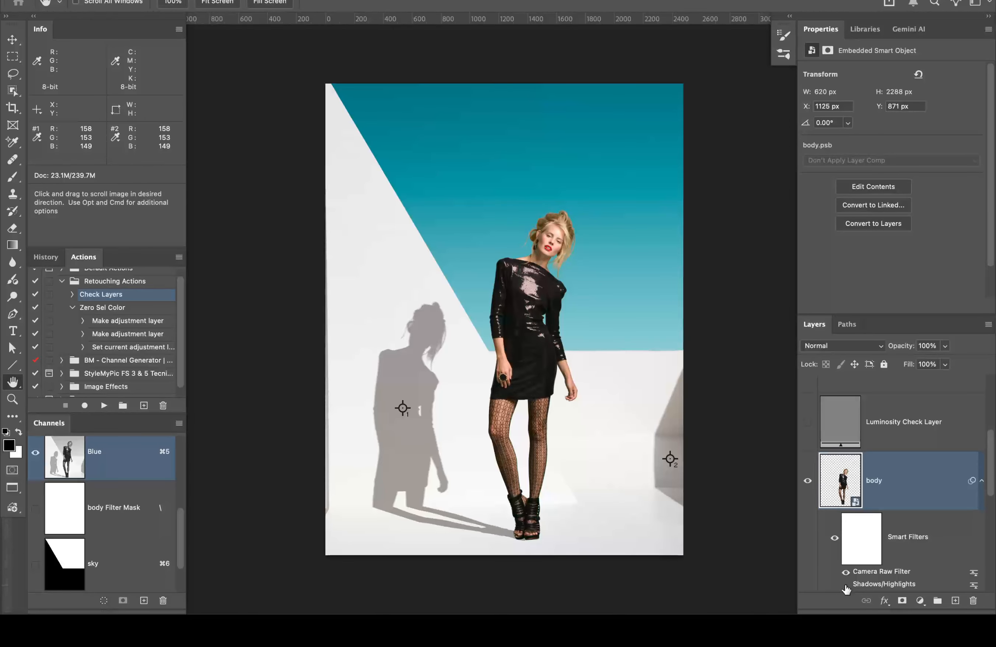
pyautogui.click(846, 585)
pyautogui.doubleClick(864, 584)
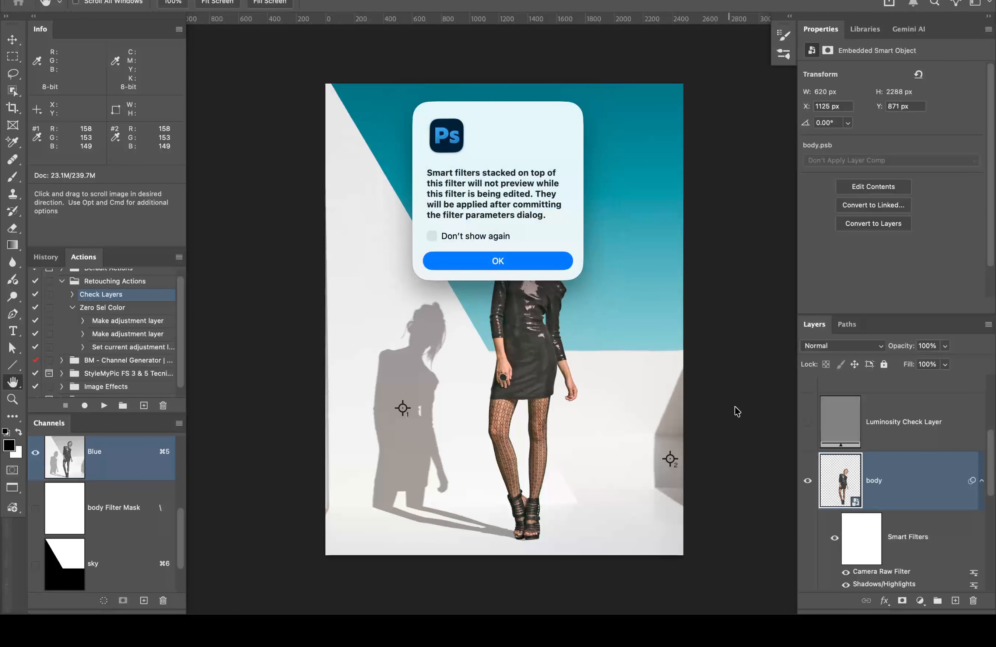
pyautogui.click(534, 263)
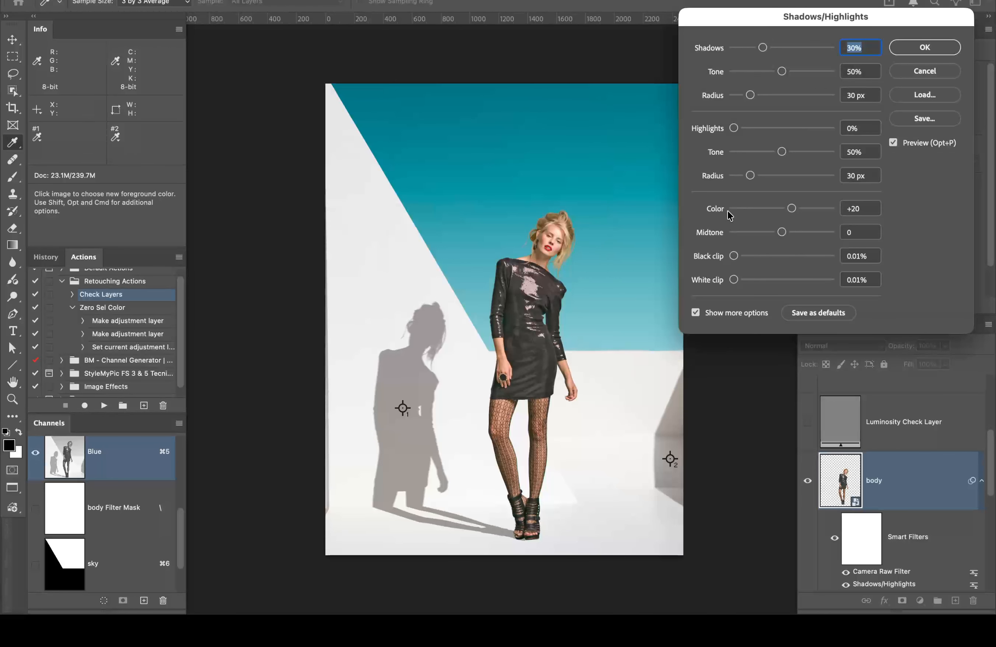
pyautogui.moveTo(764, 49); pyautogui.dragTo(759, 49)
pyautogui.click(927, 48)
pyautogui.press('h')
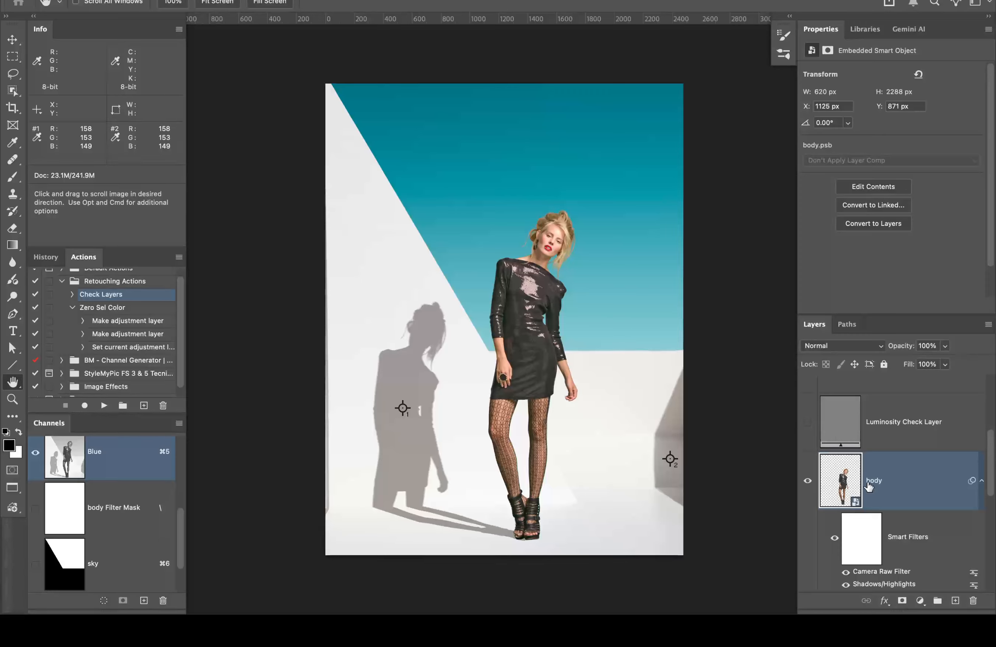
# Step: Invert the body layer's smart filter mask back and forth to compare the woman with and without the filters, ending on white
pyautogui.click(860, 551)
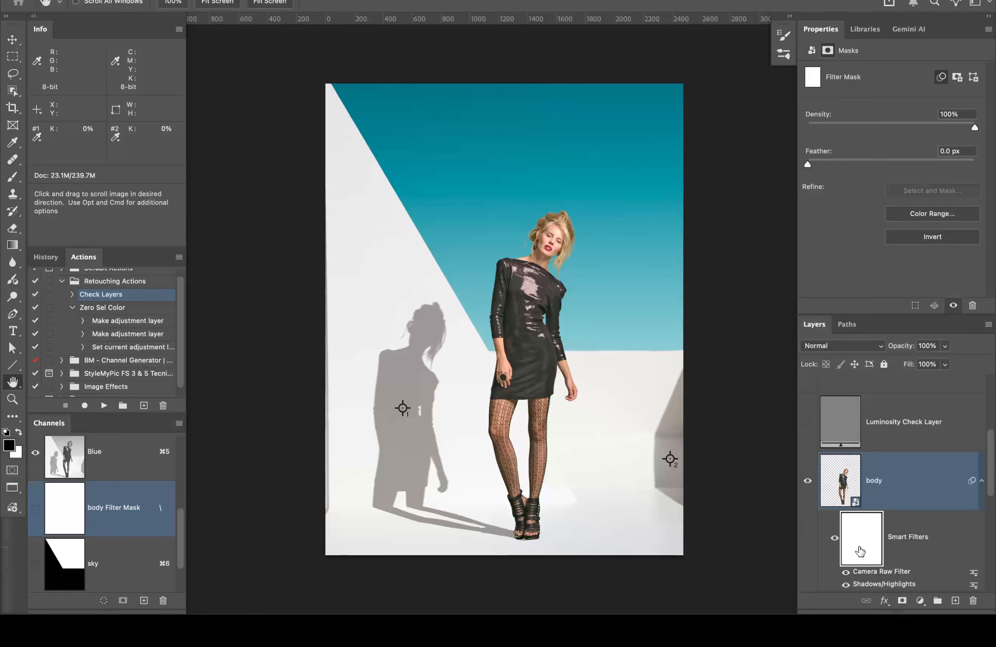
pyautogui.press('super+i')
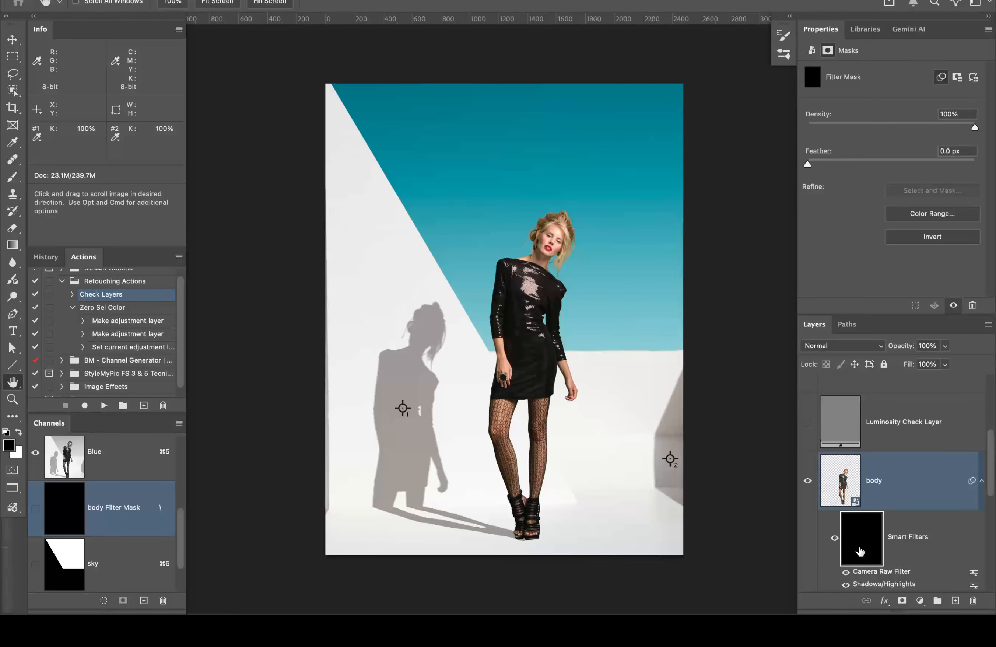
pyautogui.press('super+i')
pyautogui.press('super+i')
pyautogui.press('super+i')
pyautogui.press('super+i')
pyautogui.press('super+i')
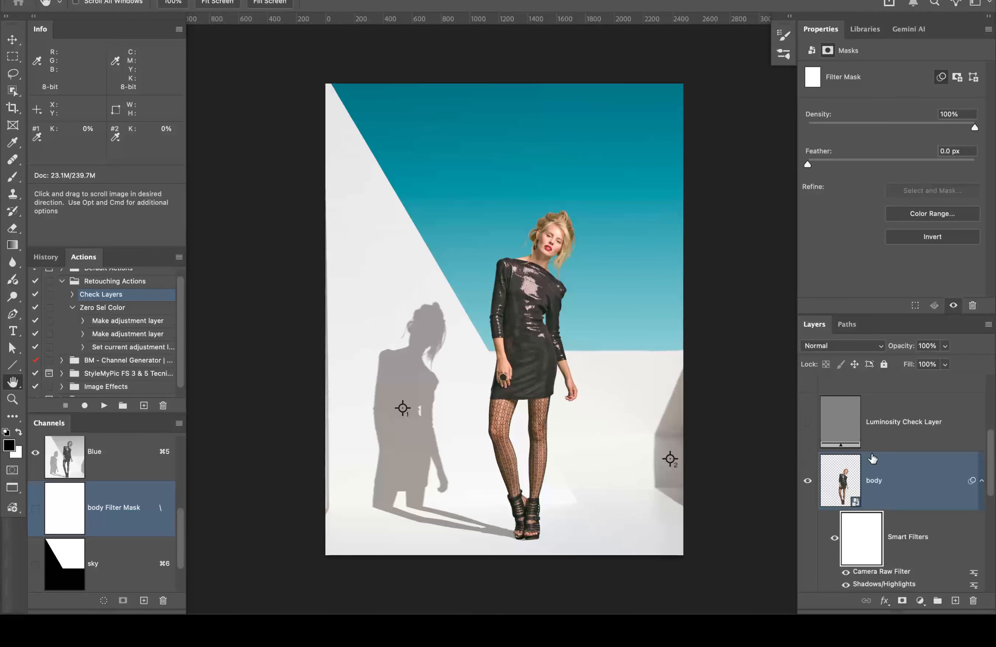
# Step: Toggle the Color Check Layers group and leave it visible to compare the woman's hues with her shadow and the background
pyautogui.scroll(5, 861, 454)
pyautogui.scroll(3, 872, 458)
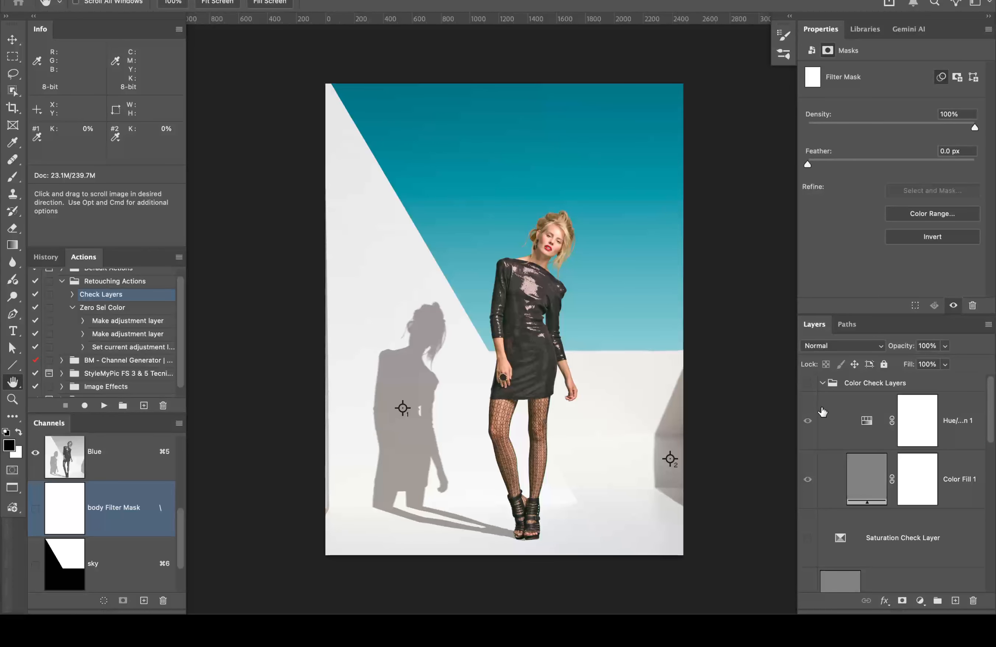
pyautogui.click(807, 383)
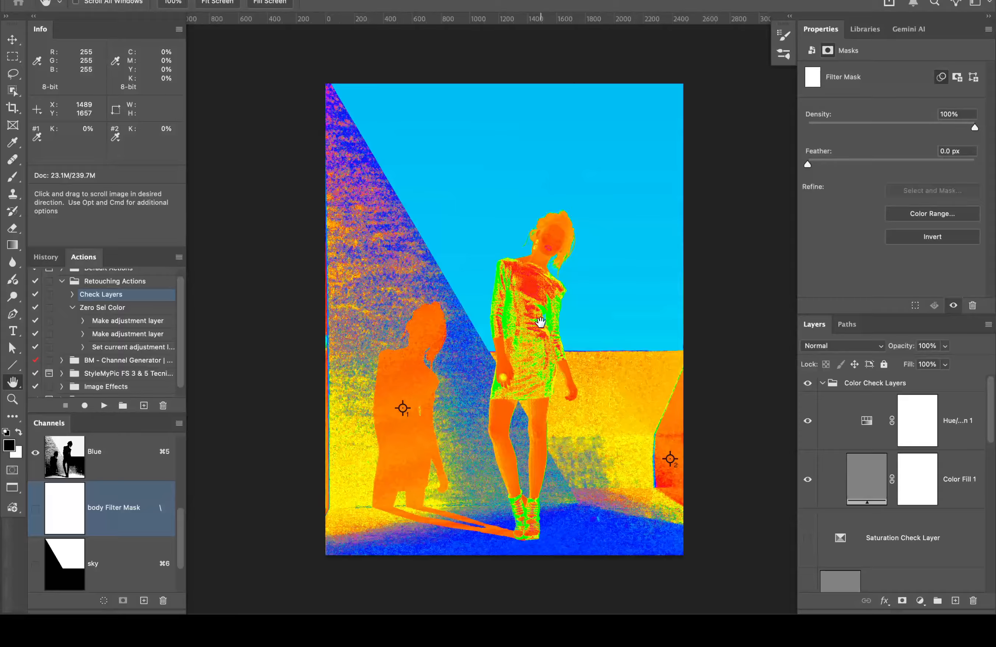
pyautogui.click(809, 384)
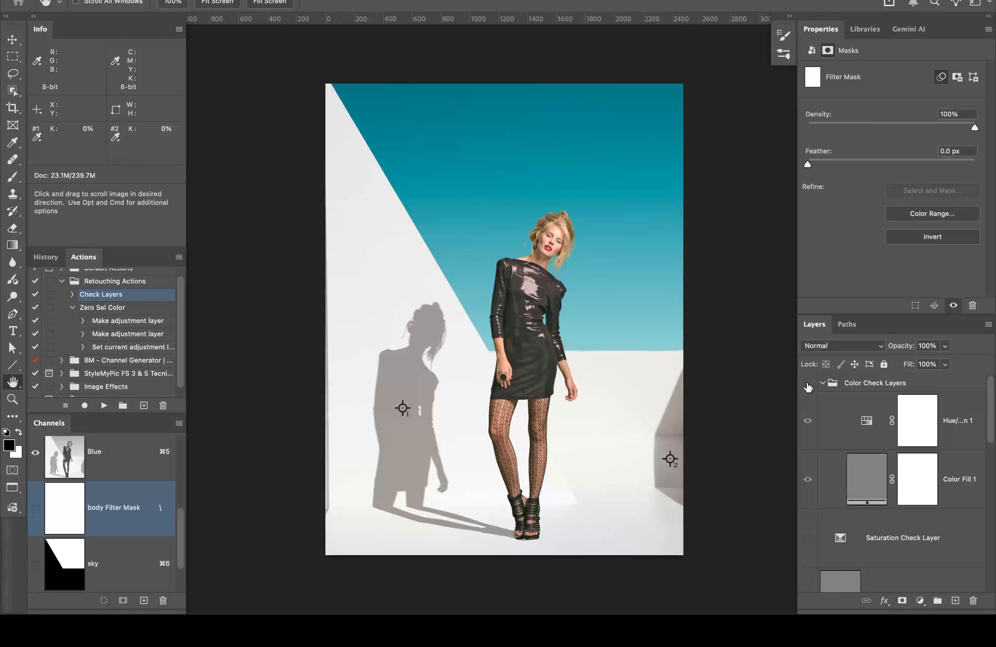
pyautogui.click(807, 383)
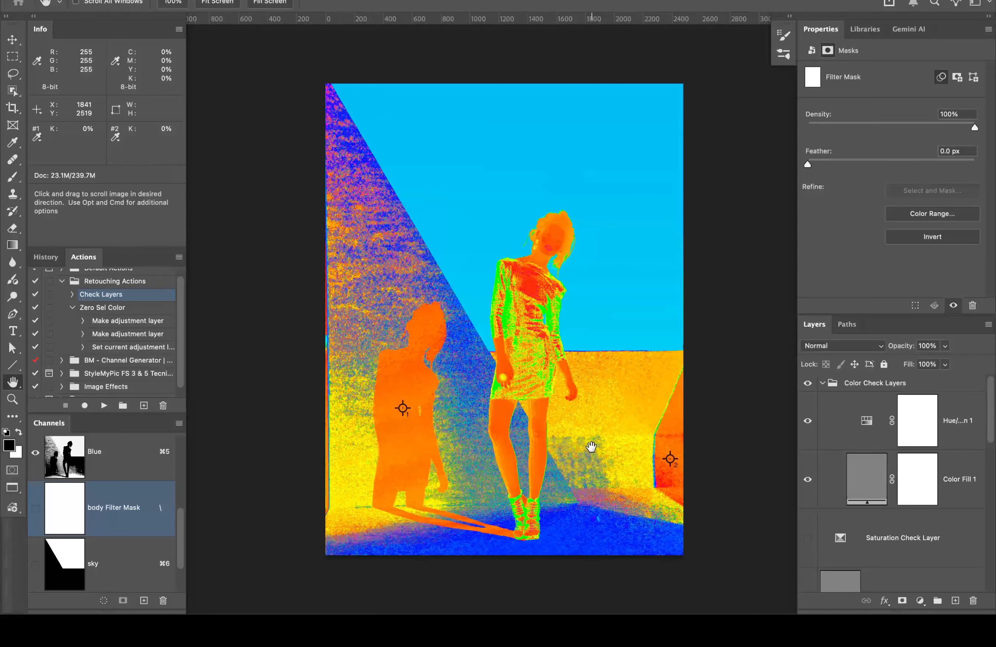
pyautogui.scroll(-5, 591, 447)
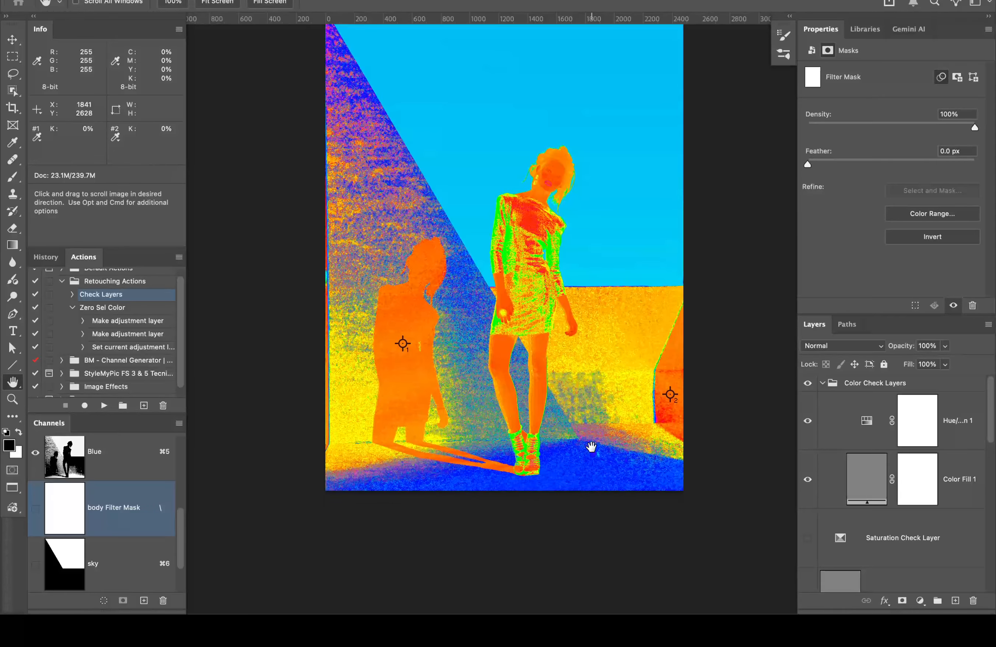
pyautogui.scroll(-10, 874, 534)
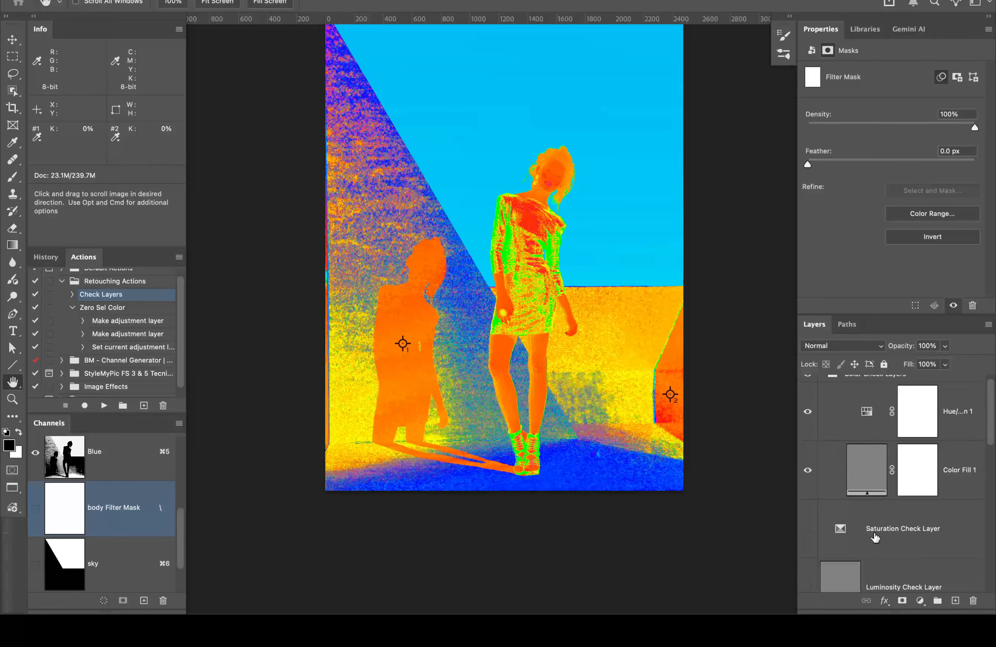
# Step: Add a Color Balance adjustment layer directly above the Background group and set its blend mode to Color
pyautogui.scroll(-3, 875, 537)
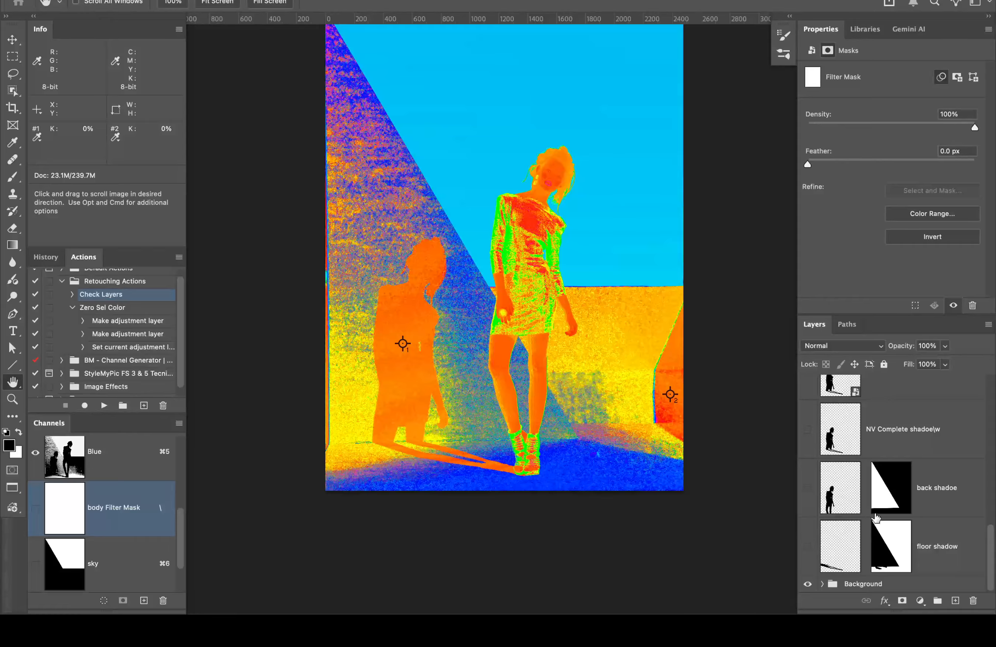
pyautogui.click(906, 586)
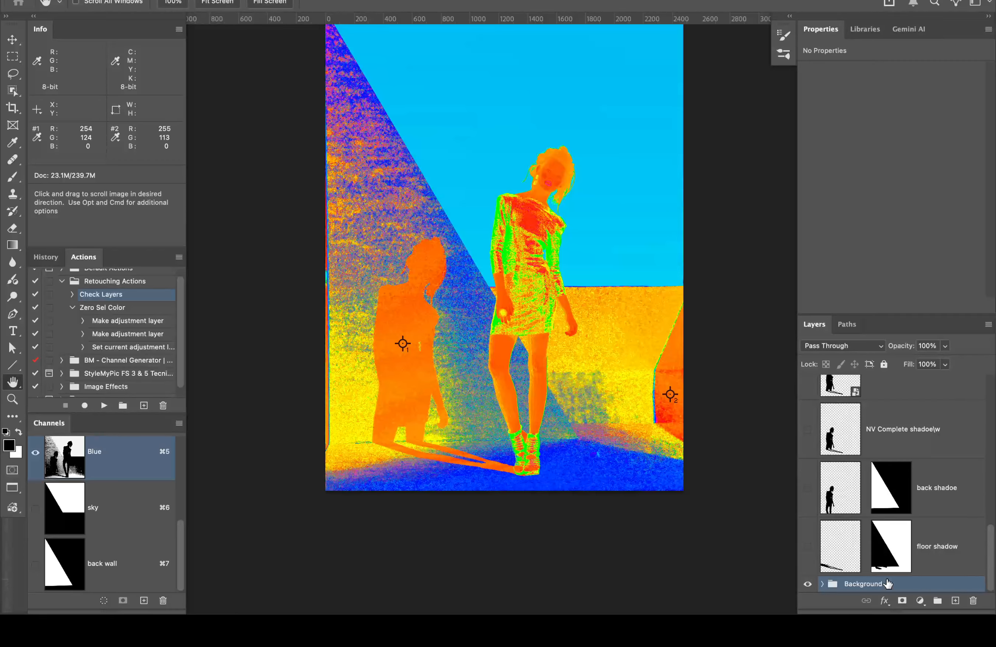
pyautogui.click(920, 601)
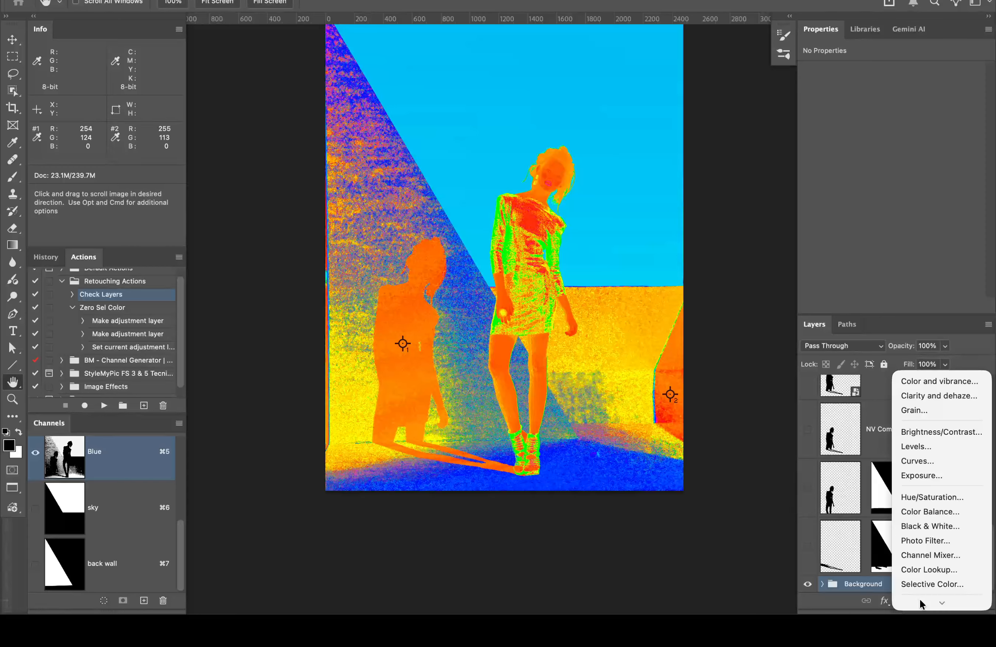
pyautogui.scroll(-2, 920, 600)
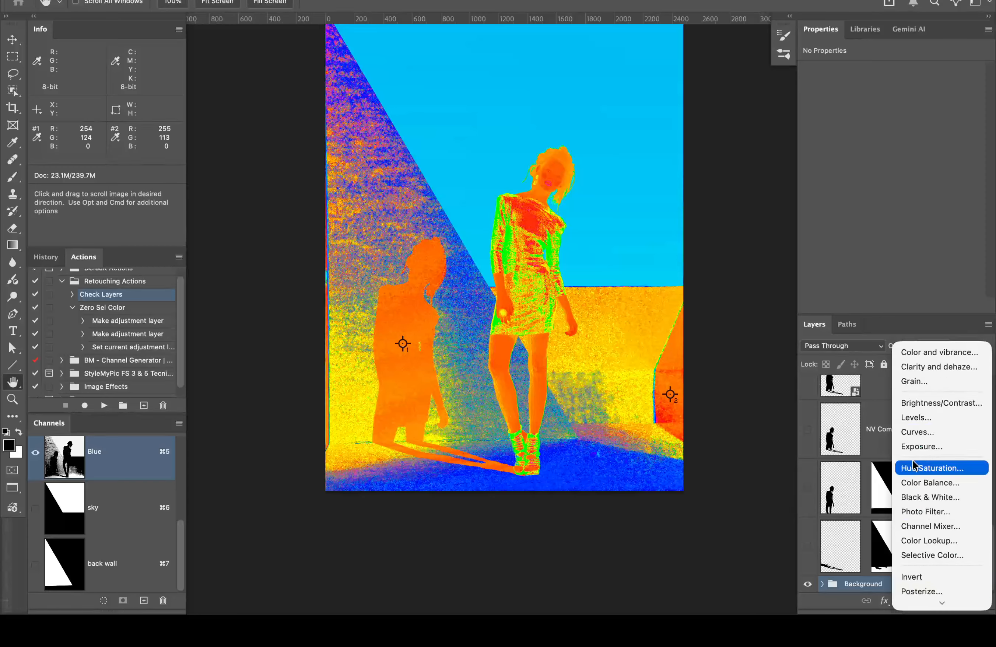
pyautogui.click(944, 482)
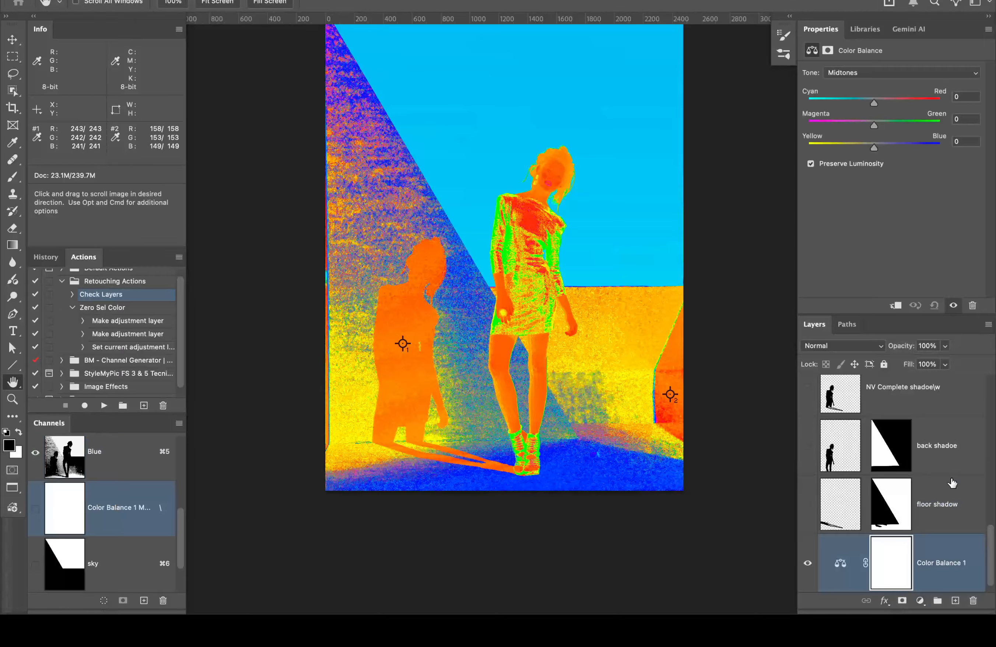
pyautogui.click(845, 349)
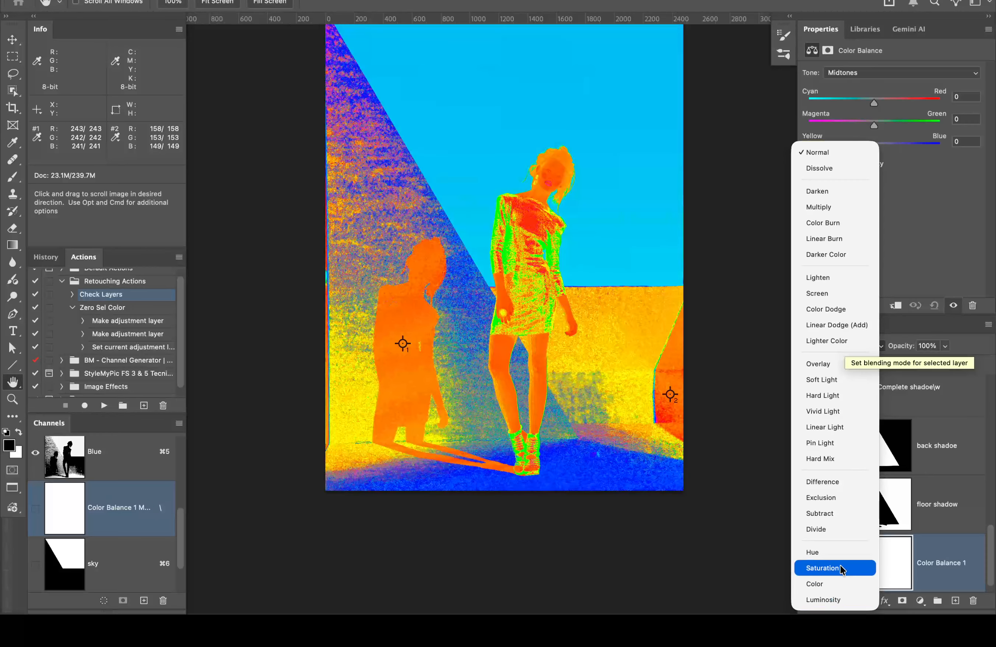
pyautogui.click(838, 584)
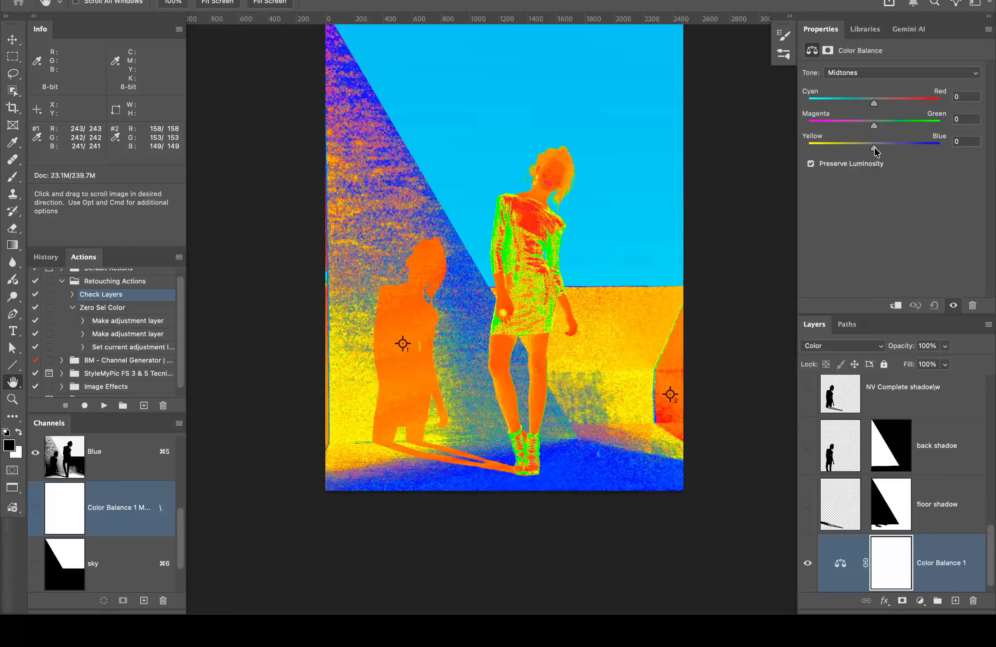
# Step: Shift the Color Balance layer's midtones toward yellow, setting Yellow–Blue to -19
pyautogui.moveTo(874, 148); pyautogui.dragTo(865, 148)
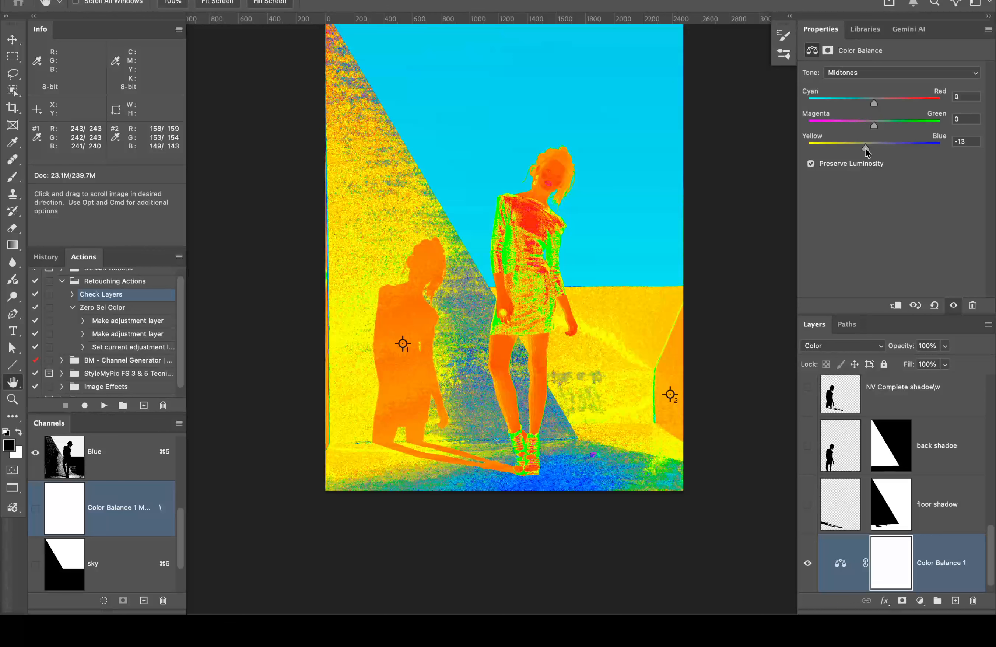
pyautogui.moveTo(866, 150); pyautogui.dragTo(866, 148)
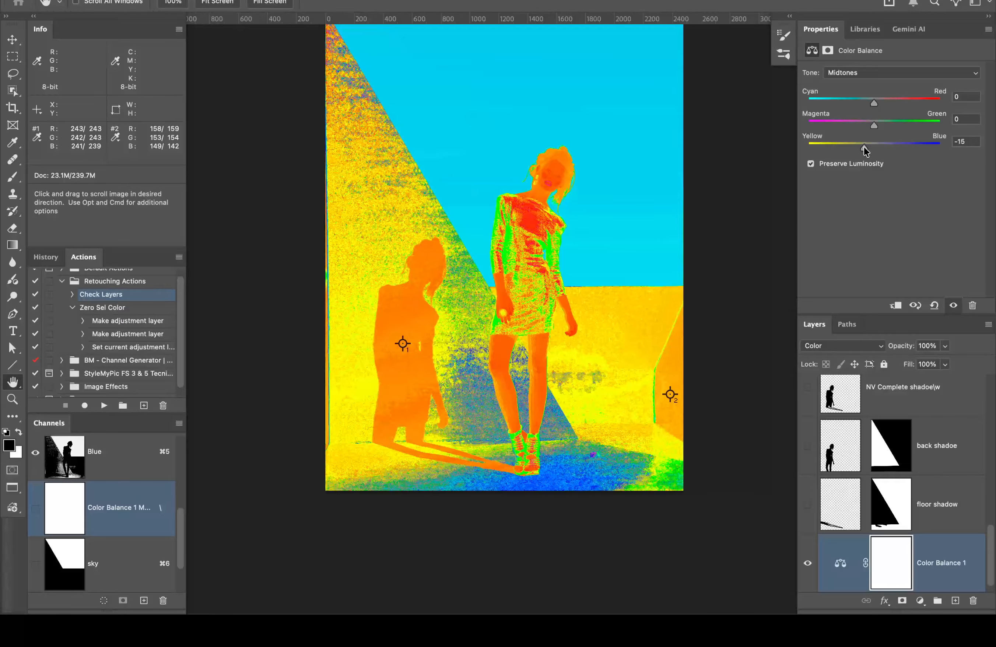
pyautogui.moveTo(864, 146); pyautogui.dragTo(862, 148)
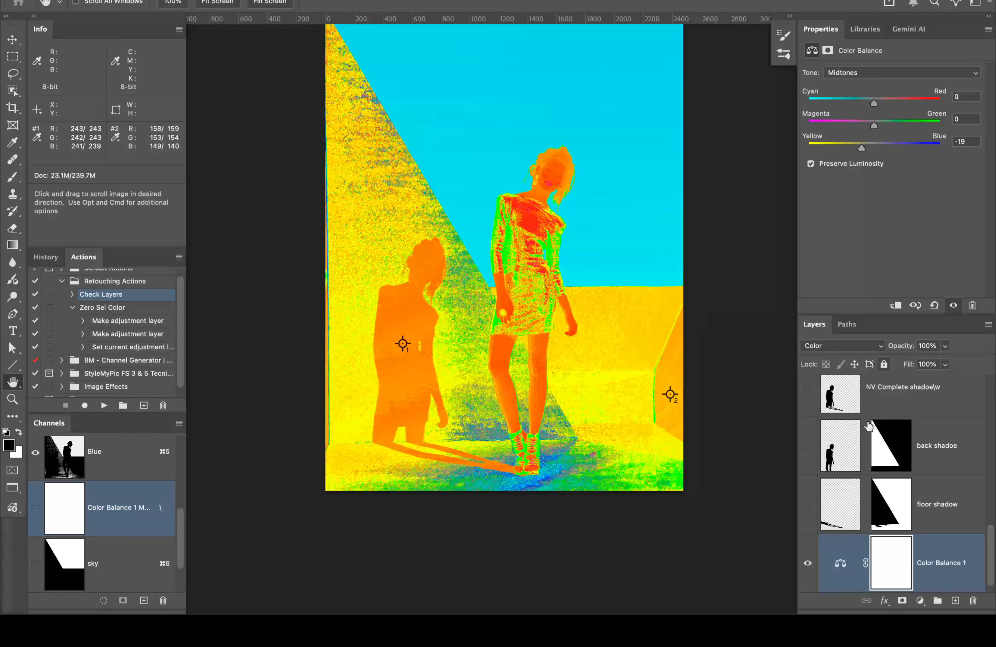
# Step: Hide the Color Check Layers group and toggle the Color Balance layer to compare the background, leaving the adjustment on
pyautogui.scroll(10, 865, 428)
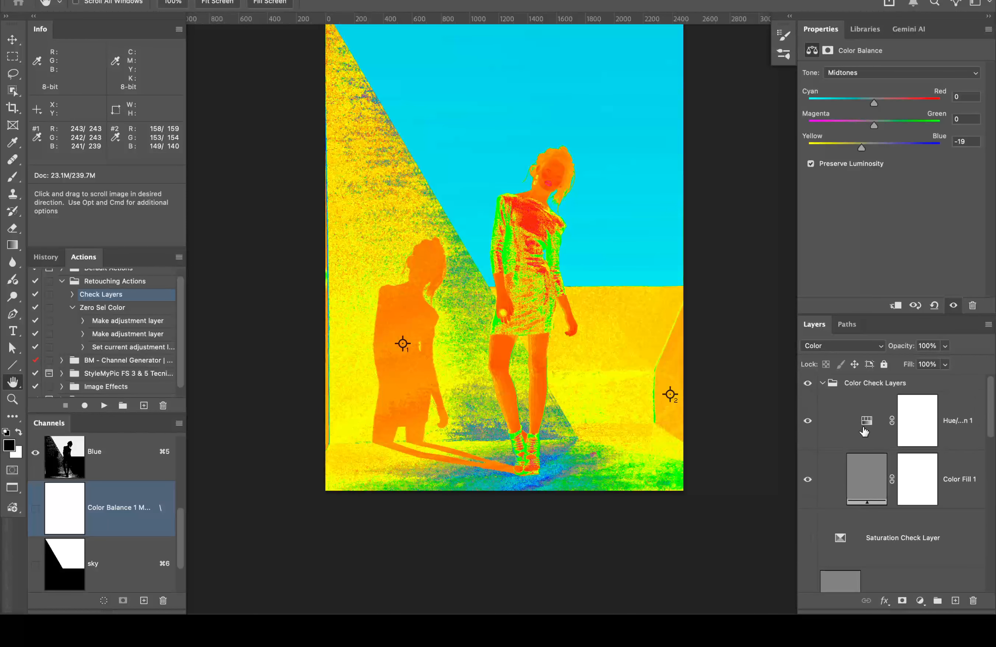
pyautogui.click(807, 383)
pyautogui.scroll(-10, 856, 502)
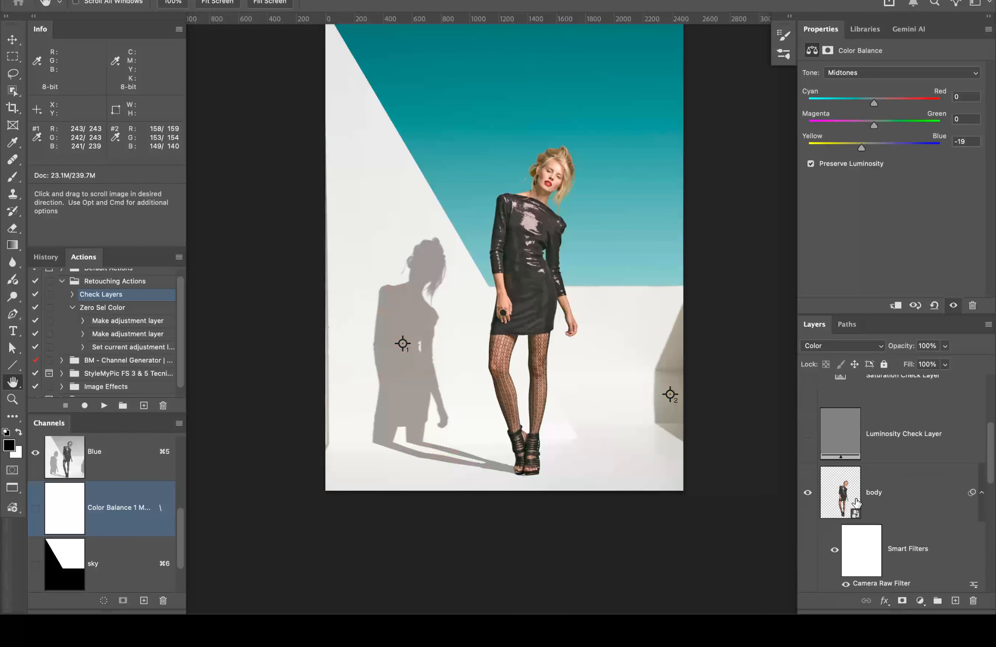
pyautogui.scroll(-5, 856, 502)
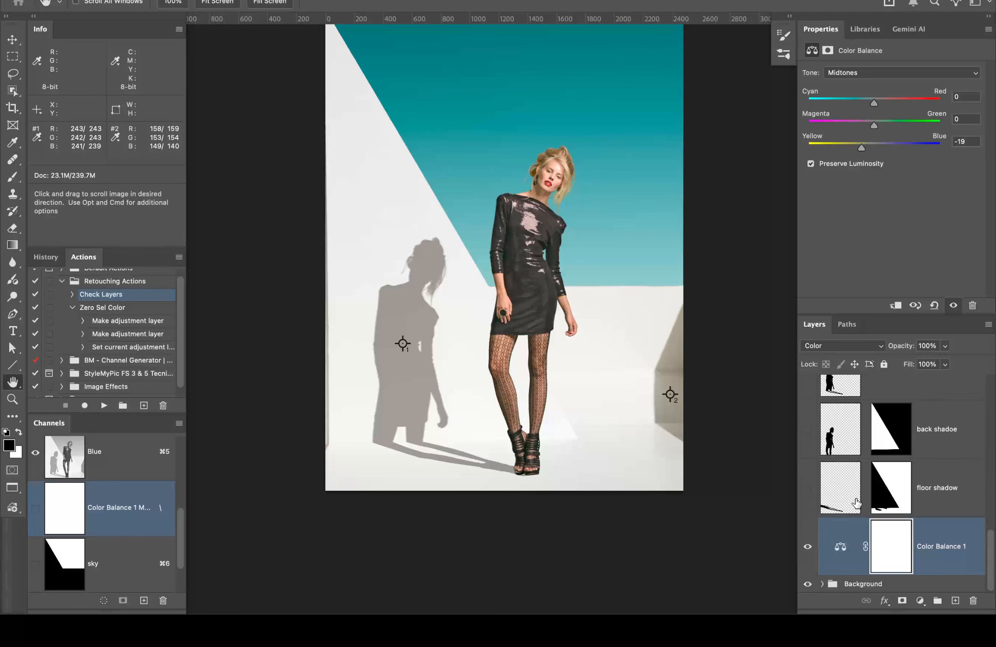
pyautogui.click(807, 548)
pyautogui.click(807, 548)
pyautogui.click(807, 548)
pyautogui.click(806, 548)
# Step: Show the Saturation Check Layer to compare the saturation of the woman, her shadow and the background
pyautogui.scroll(5, 841, 457)
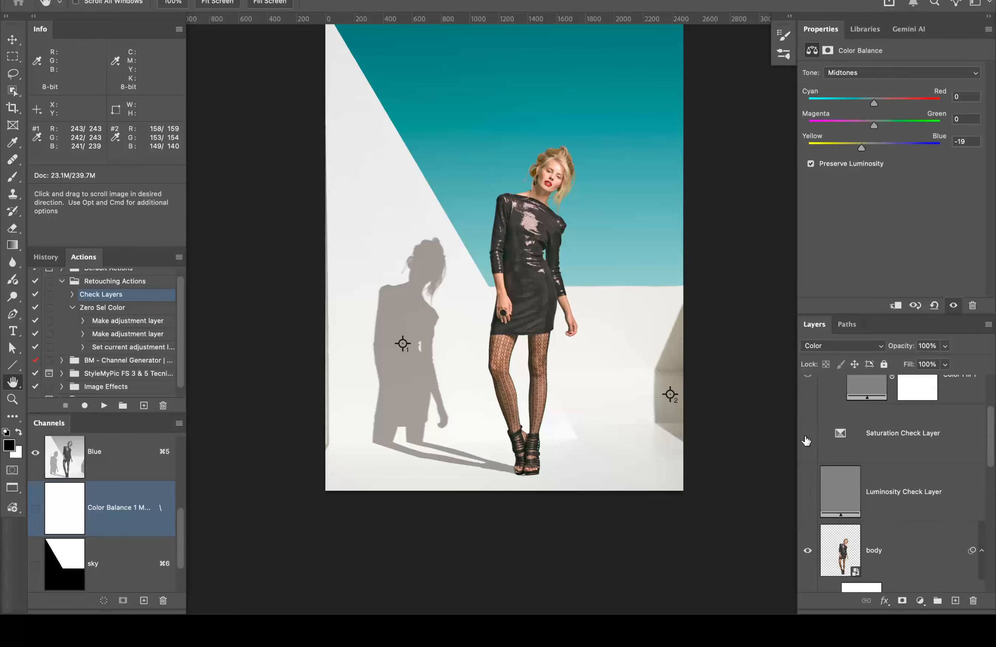
pyautogui.click(807, 435)
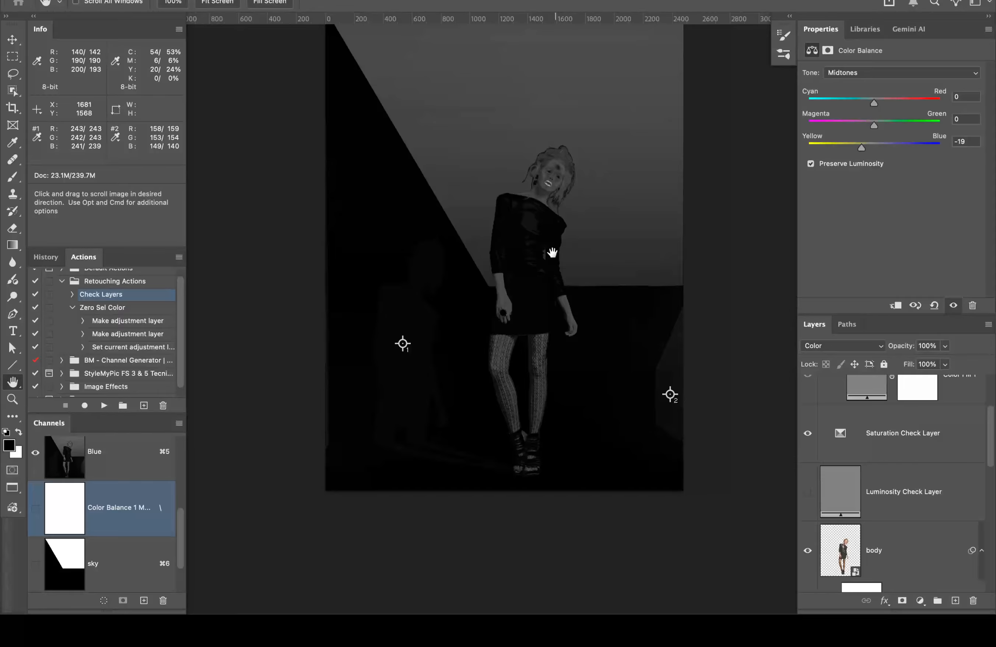
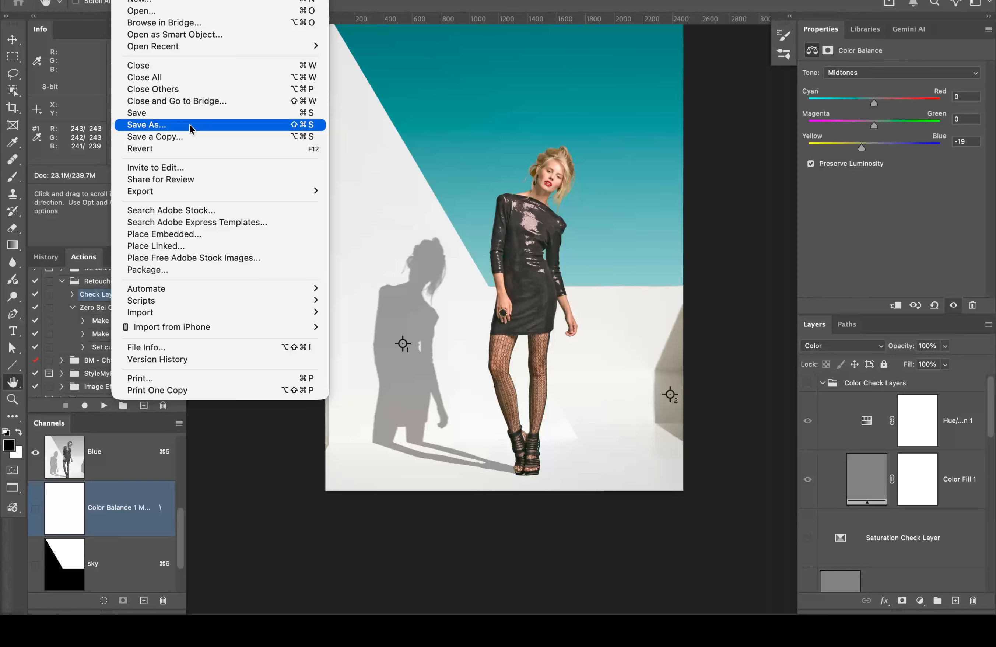
# Step: Save the composite as 940 copy.psd in Photoshop format on Toss Volume, replacing the existing file
pyautogui.click(189, 125)
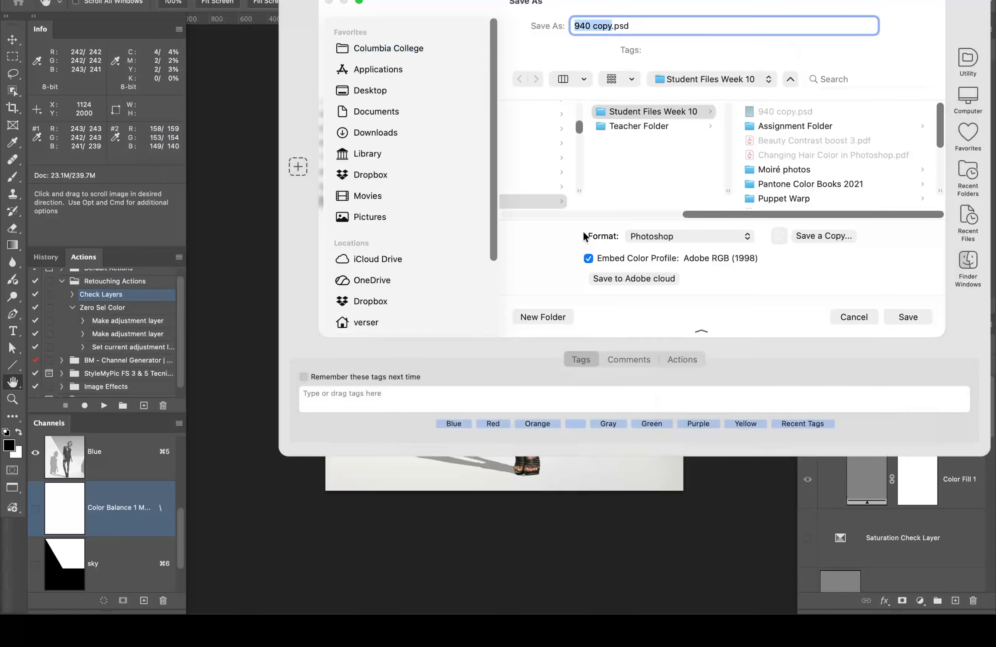
pyautogui.scroll(-2, 405, 278)
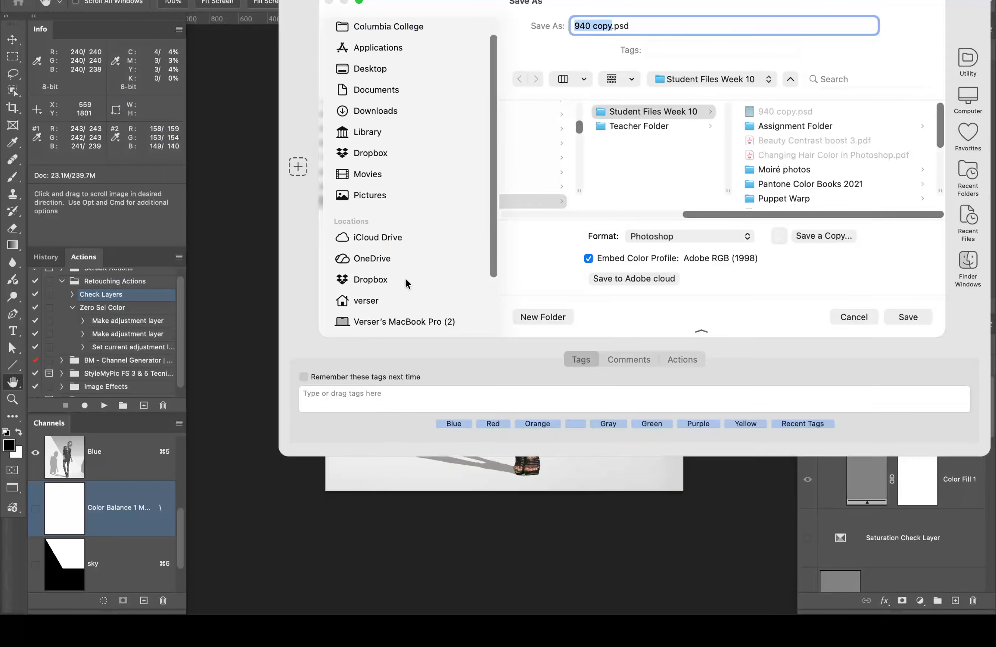
pyautogui.scroll(-5, 405, 278)
pyautogui.click(393, 316)
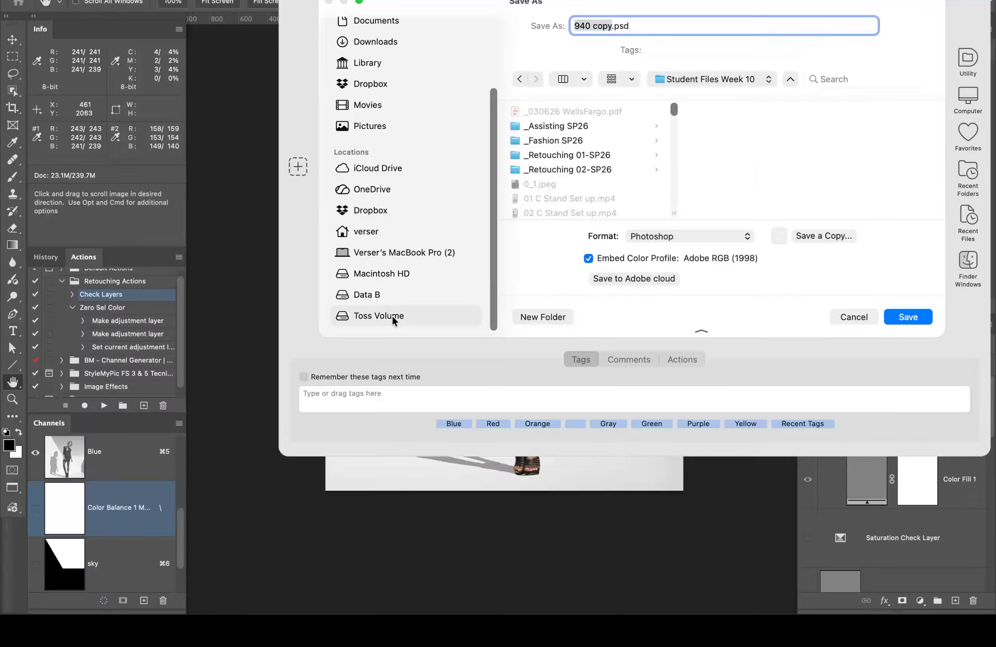
pyautogui.click(908, 315)
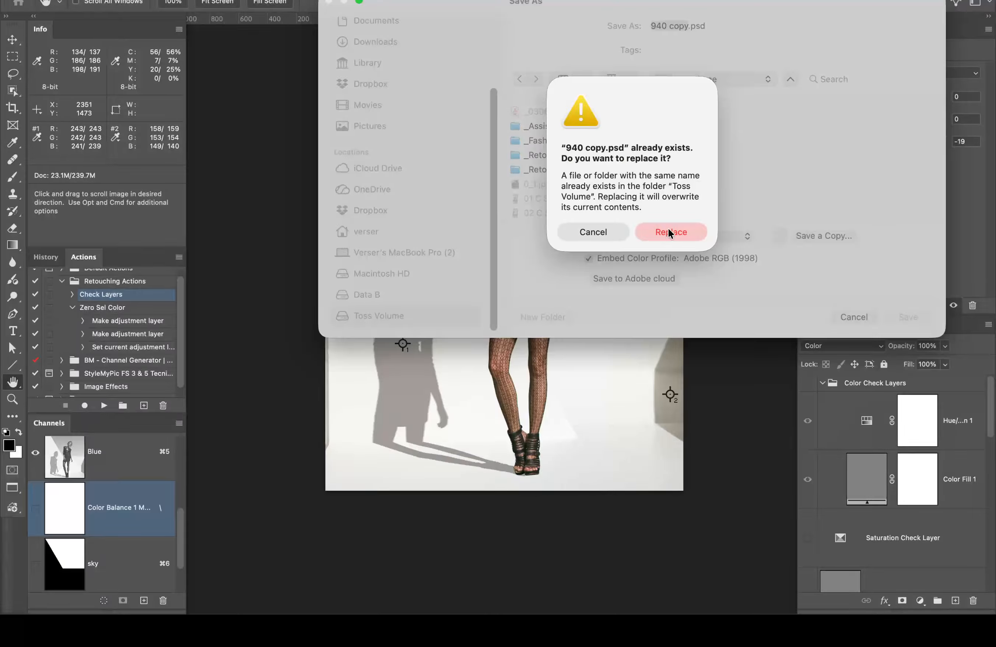
pyautogui.click(685, 231)
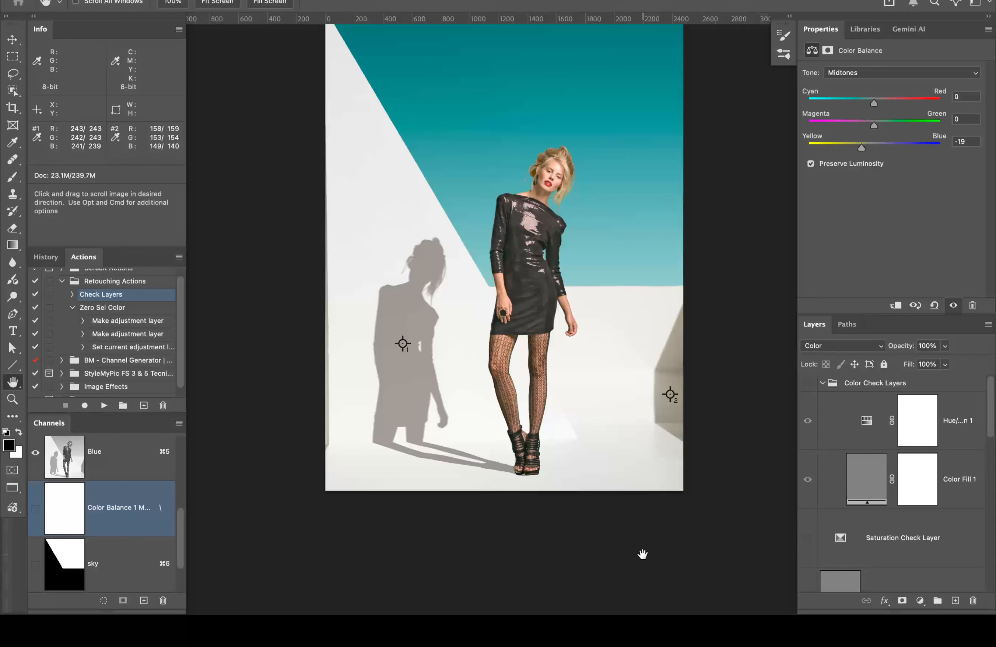
# Step: Cycle the screen mode through full screen back to the standard window and close 940 copy.psd
pyautogui.scroll(10, 444, 144)
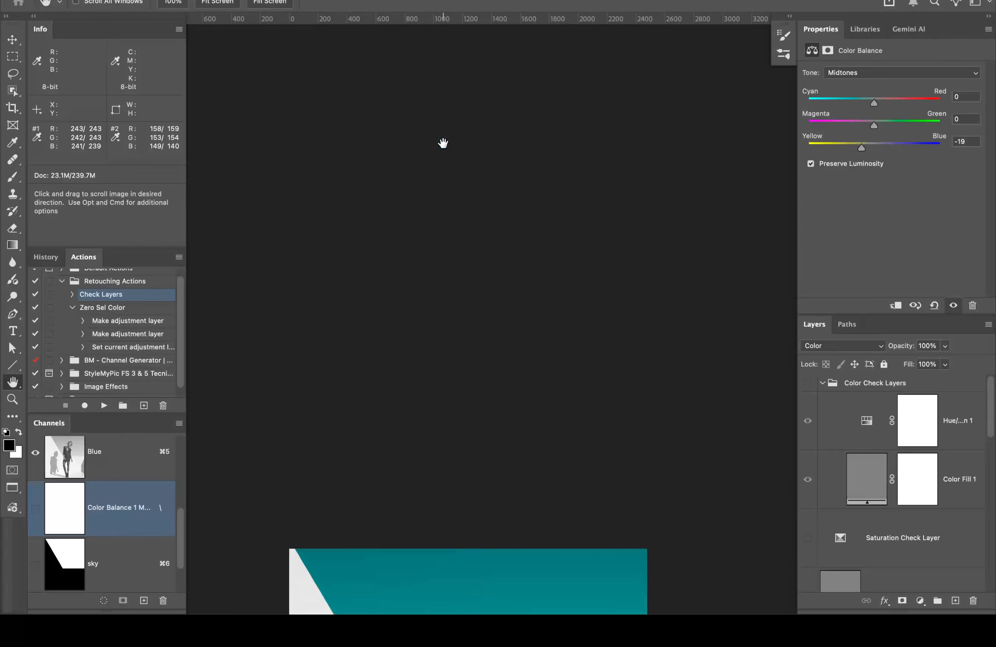
pyautogui.scroll(-5, 443, 144)
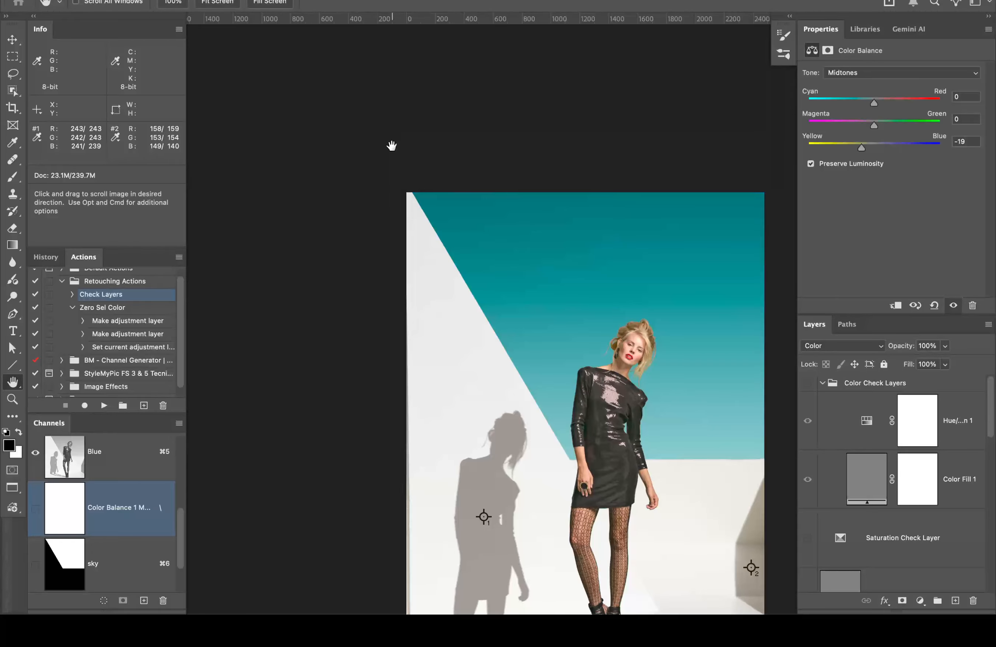
pyautogui.press('f')
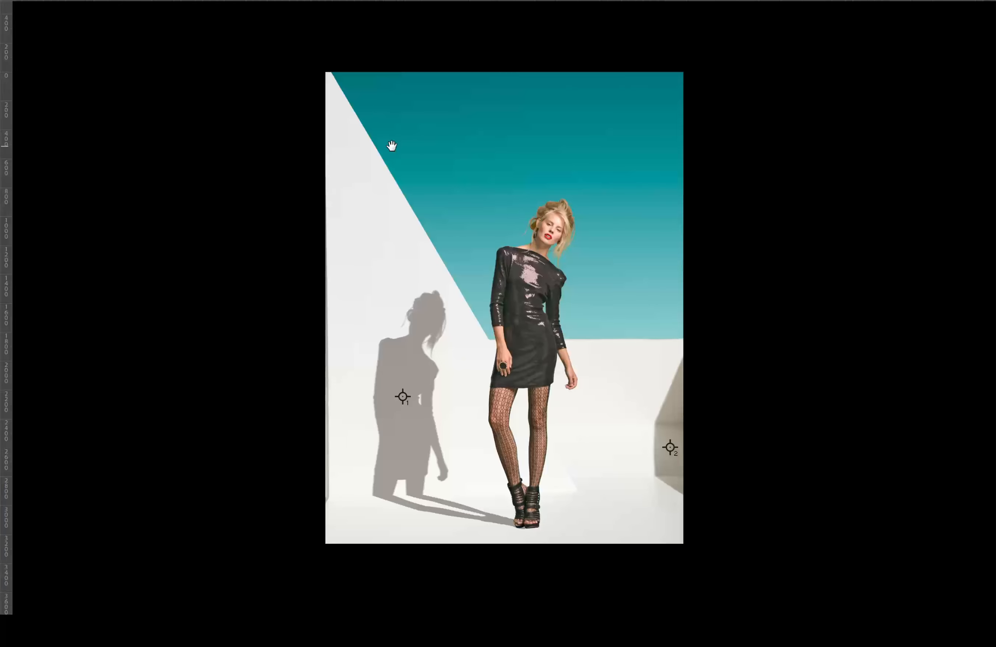
pyautogui.press('f')
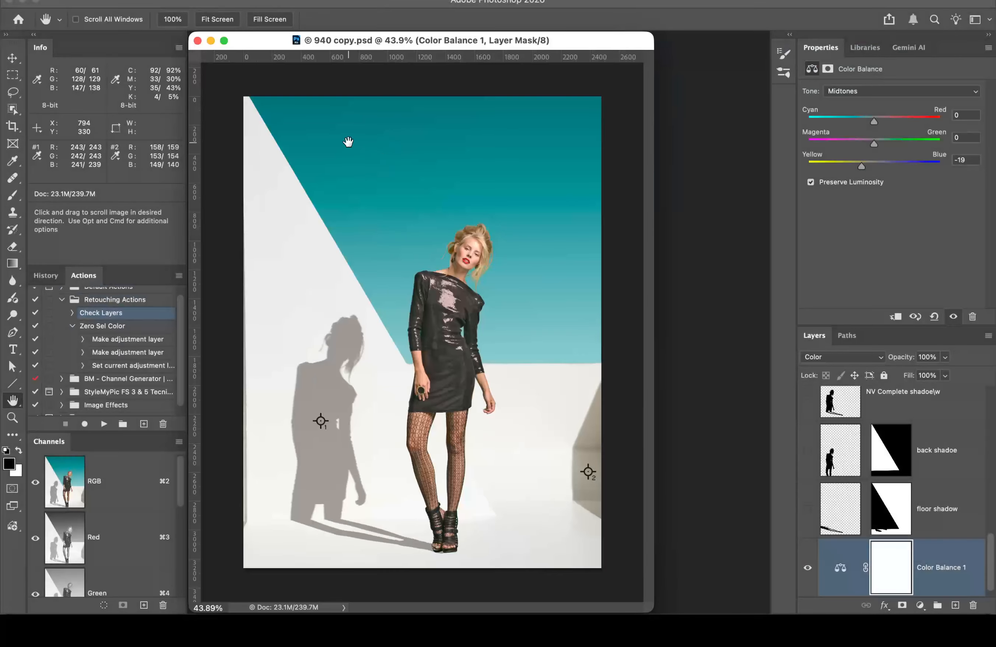
pyautogui.click(198, 41)
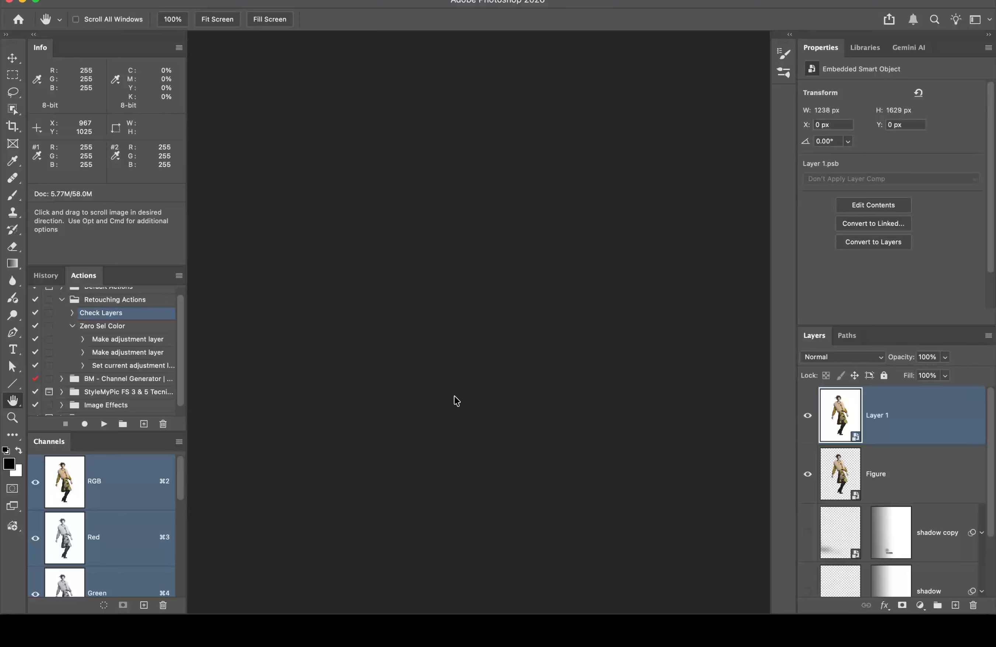
# Step: Switch to Finder, then move and enlarge the Student Files Week 10 window to show more of its contents
pyautogui.click(26, 596)
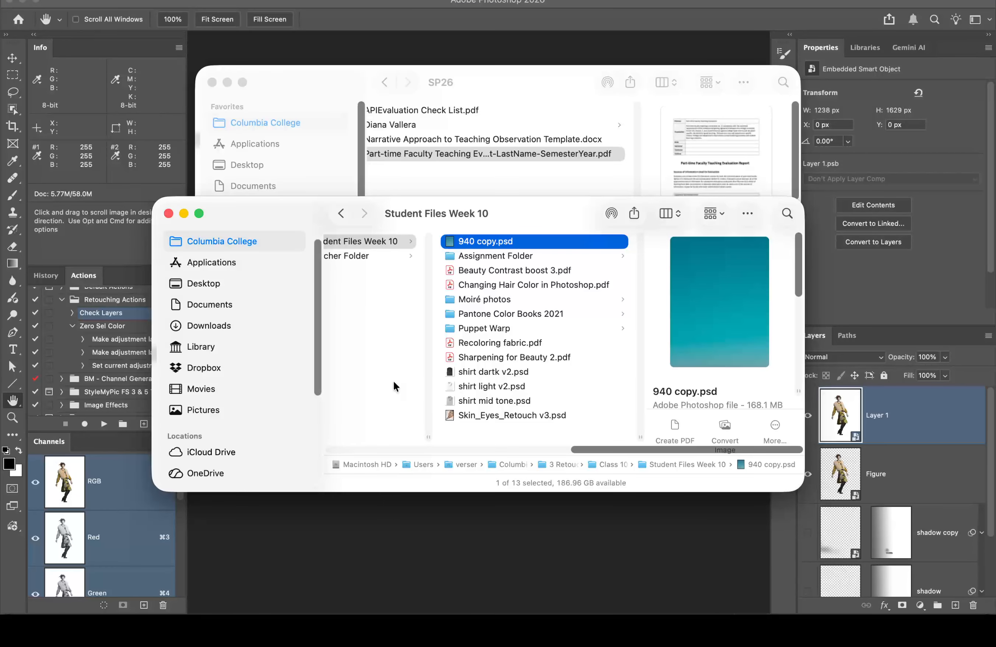
pyautogui.hscroll(-3, 393, 380)
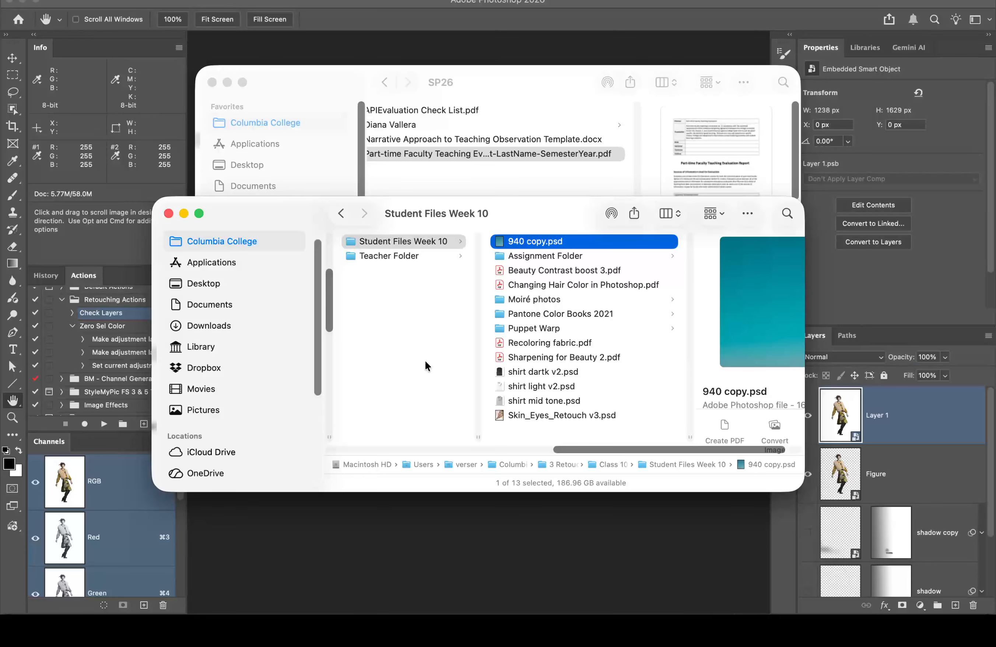
pyautogui.hscroll(-3, 427, 344)
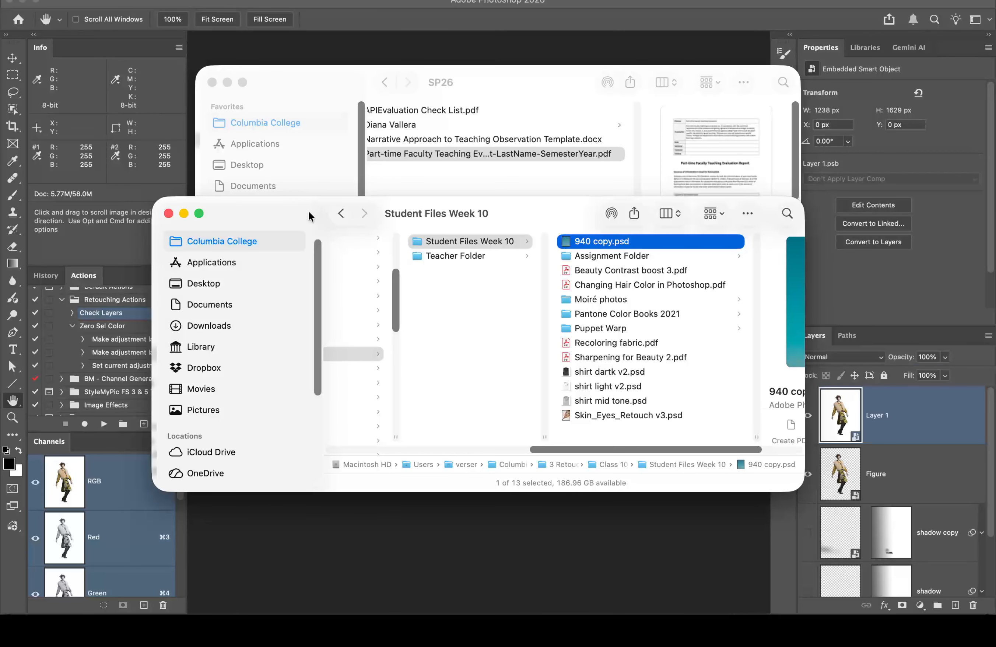
pyautogui.moveTo(308, 212); pyautogui.dragTo(318, 107)
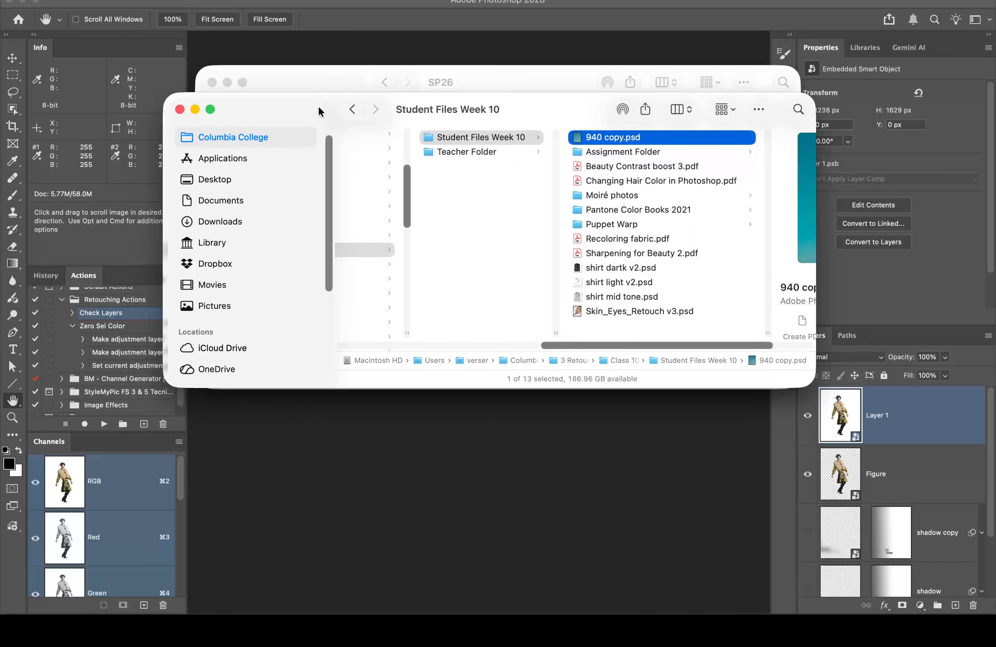
pyautogui.moveTo(807, 378); pyautogui.dragTo(956, 561)
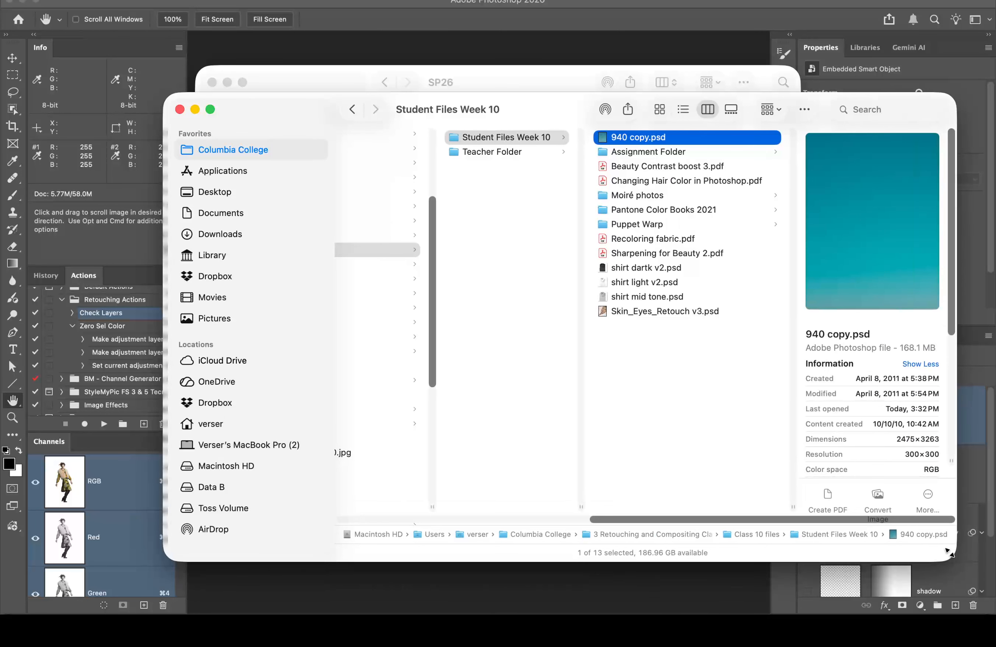
# Step: Browse the Pantone Color Books 2021 folder and open Install Pantone Legacy Libraries.docx in Word
pyautogui.click(649, 209)
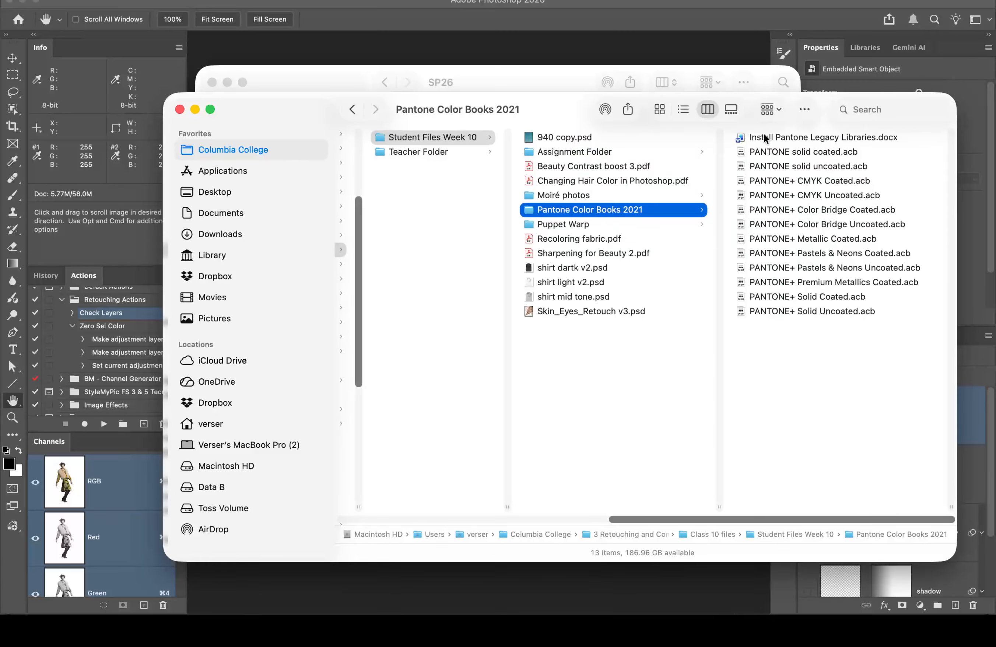
pyautogui.hscroll(-5, 638, 296)
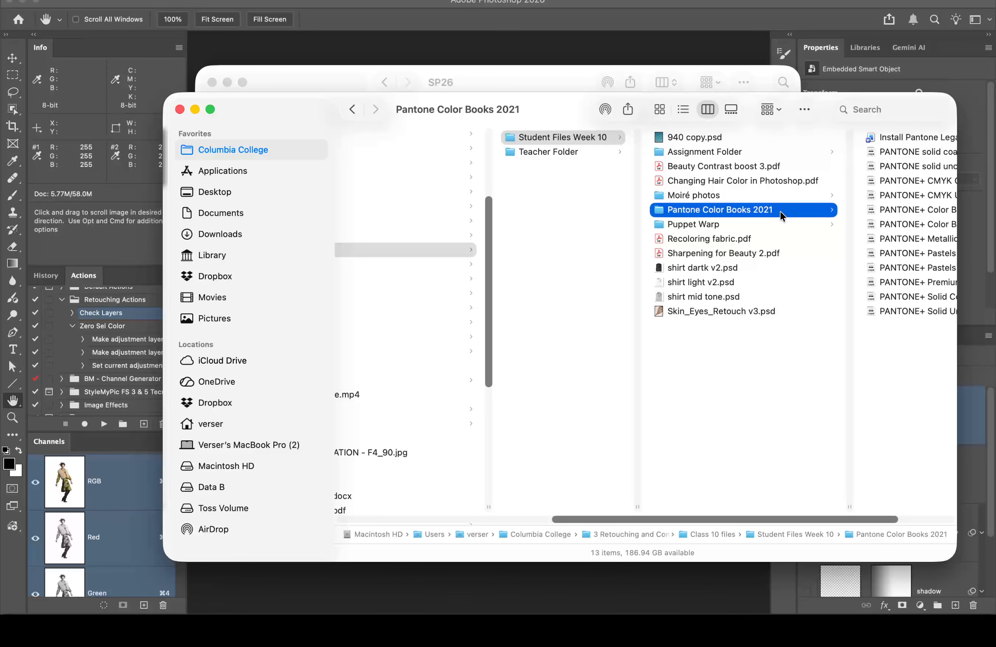
pyautogui.hscroll(5, 787, 234)
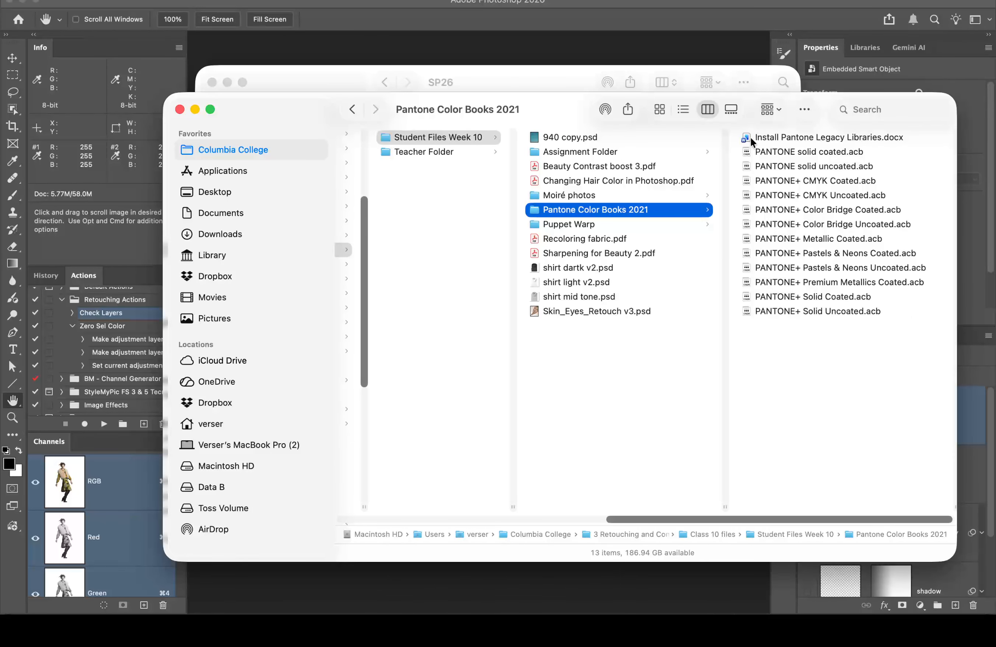
pyautogui.click(746, 136)
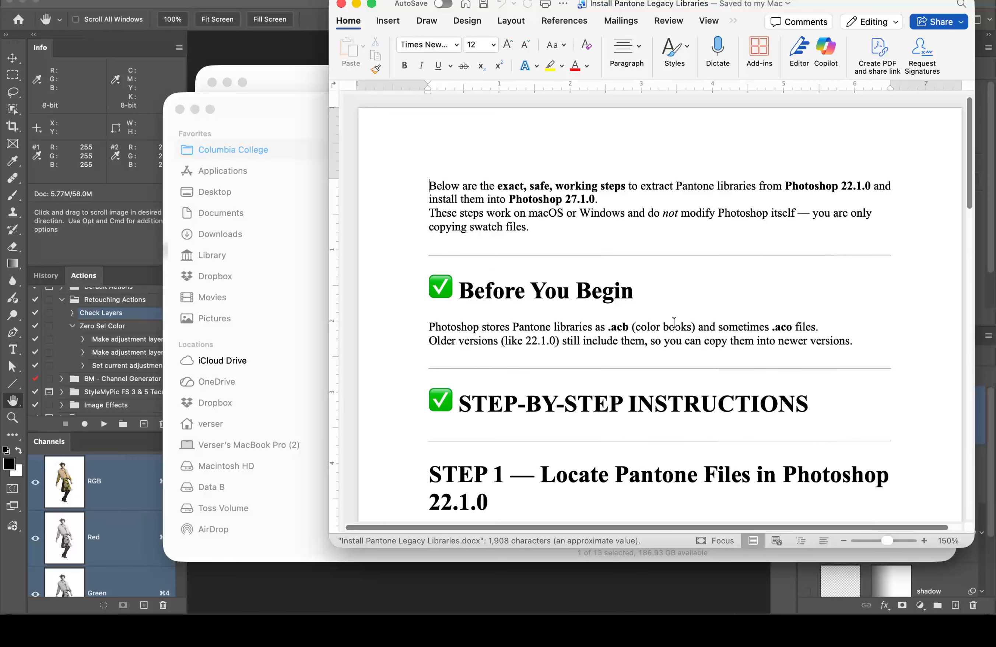
# Step: Read the Pantone legacy library instructions from the introduction through Step 2 on copying the files to Photoshop 27.1.0
pyautogui.scroll(-5, 674, 322)
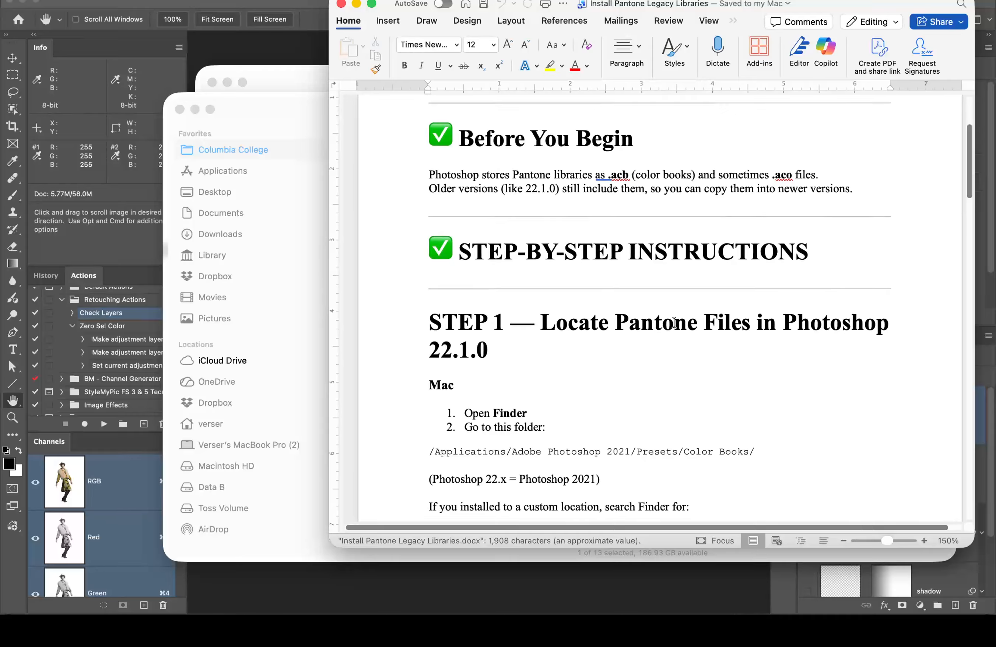
pyautogui.scroll(-6, 674, 323)
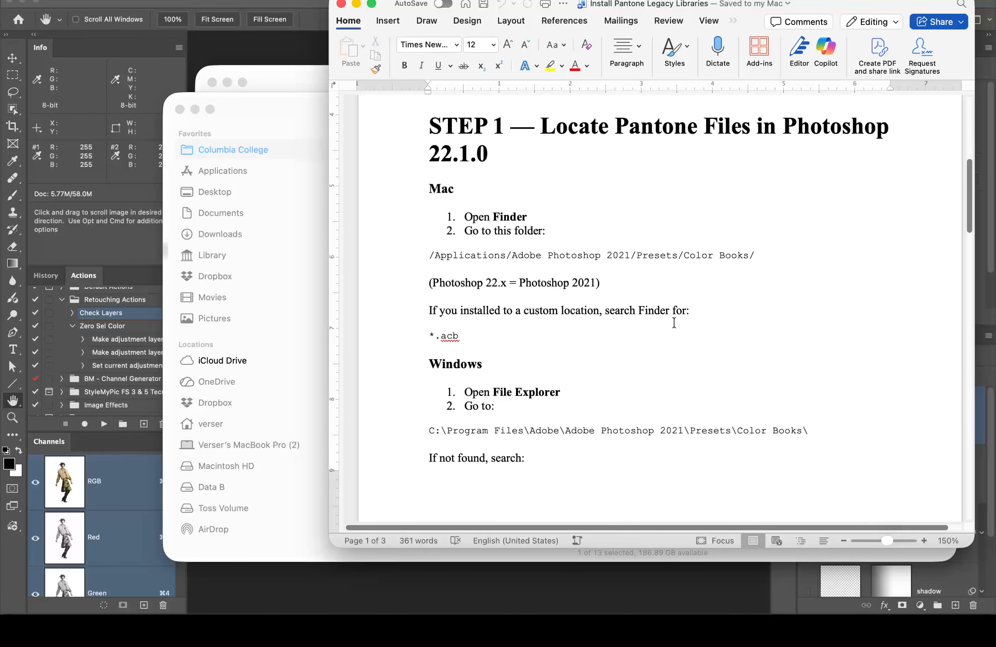
pyautogui.scroll(-6, 674, 322)
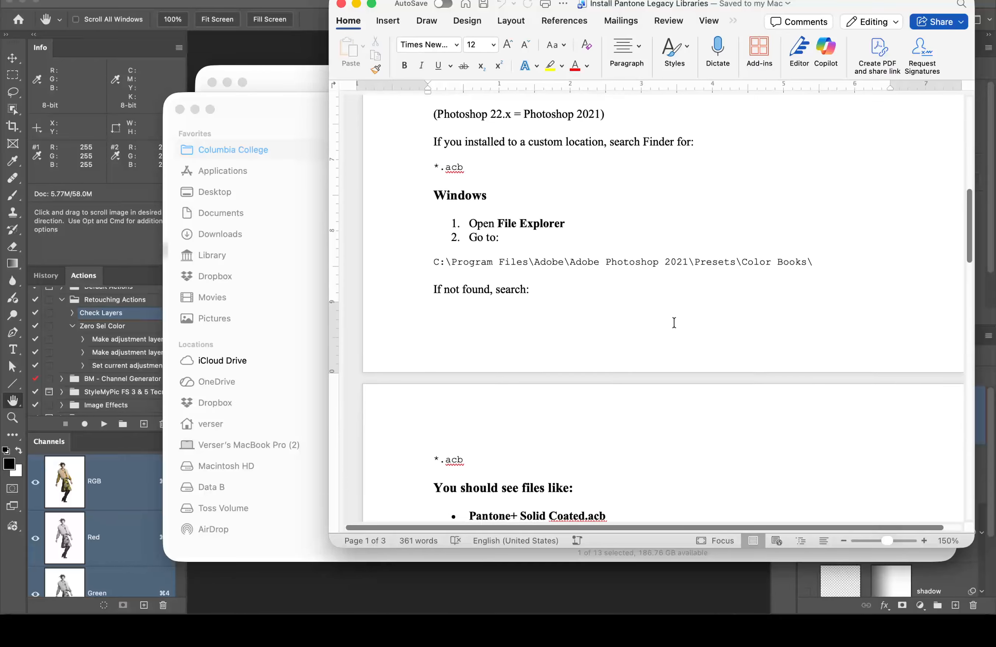
pyautogui.scroll(-8, 674, 323)
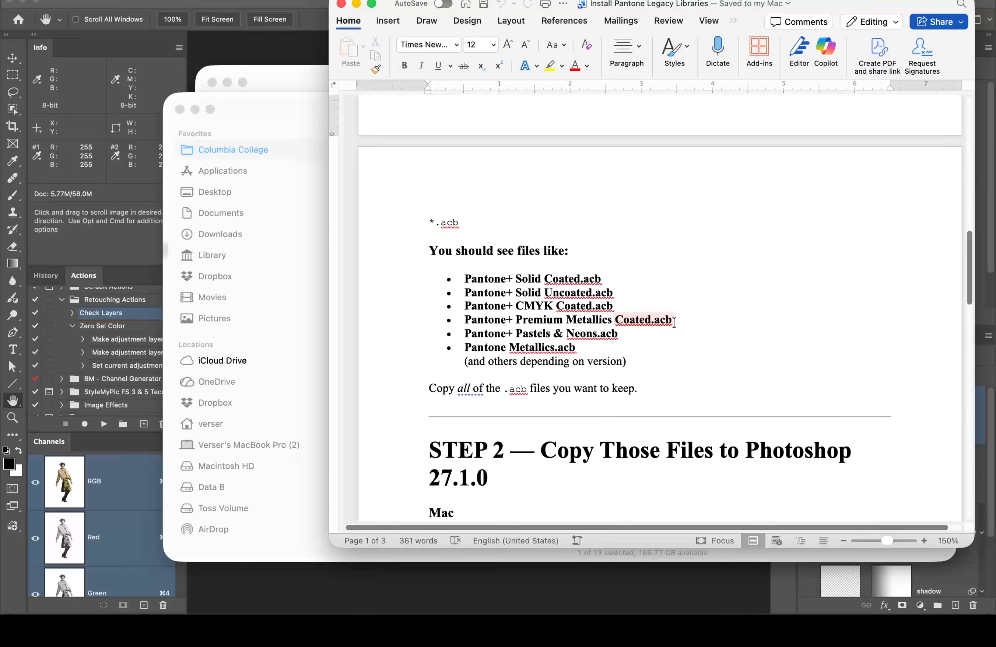
pyautogui.scroll(-8, 674, 323)
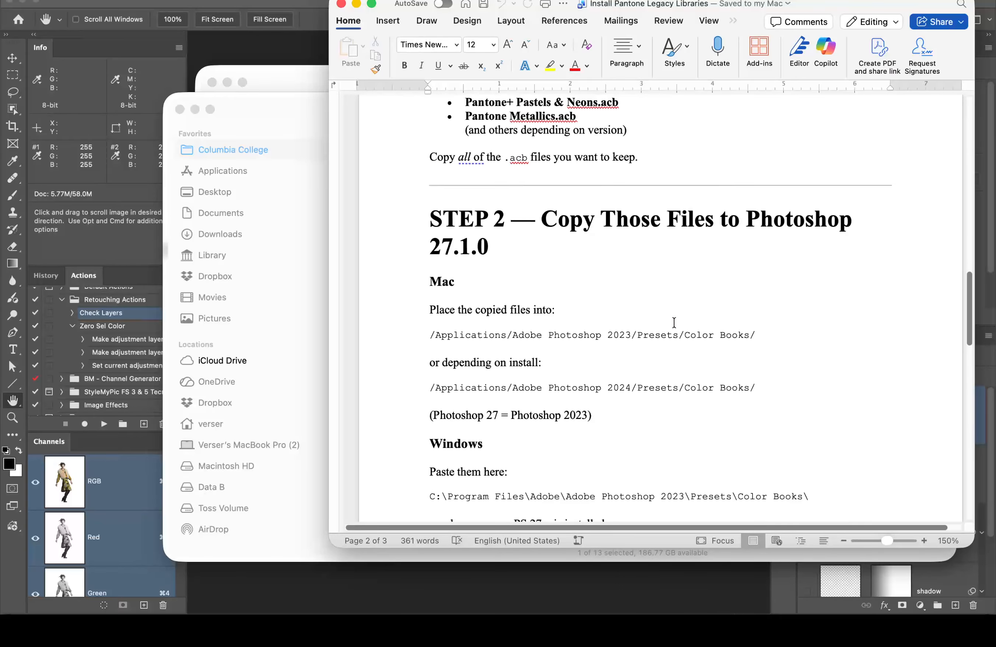
pyautogui.scroll(-2, 674, 323)
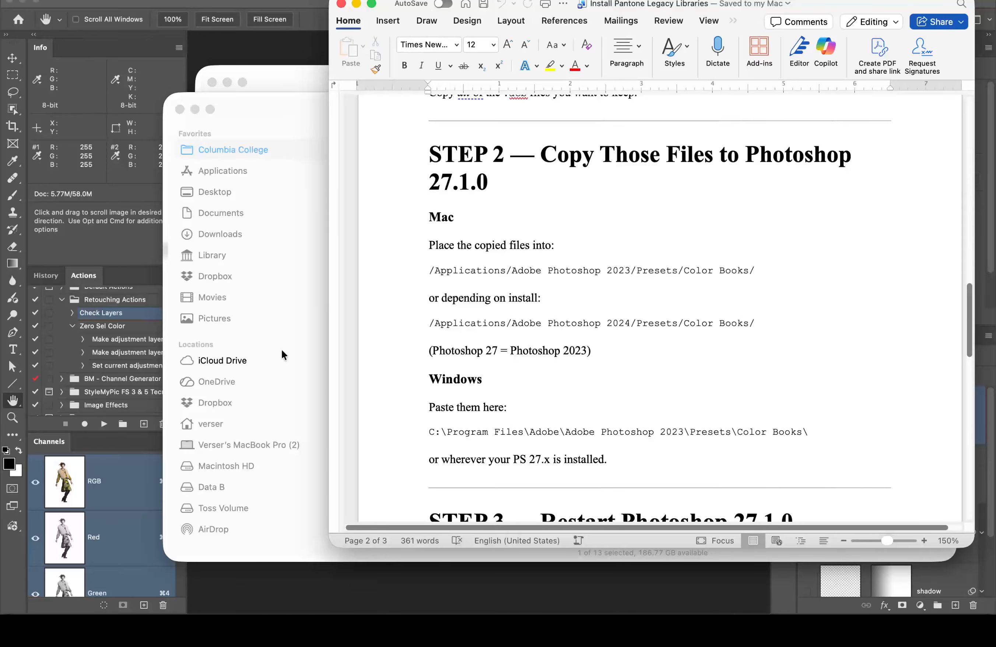
# Step: Switch to Finder and browse to Class 1 files > Student Files Week 01 > Software Installers > Pantone Color Books
pyautogui.click(299, 119)
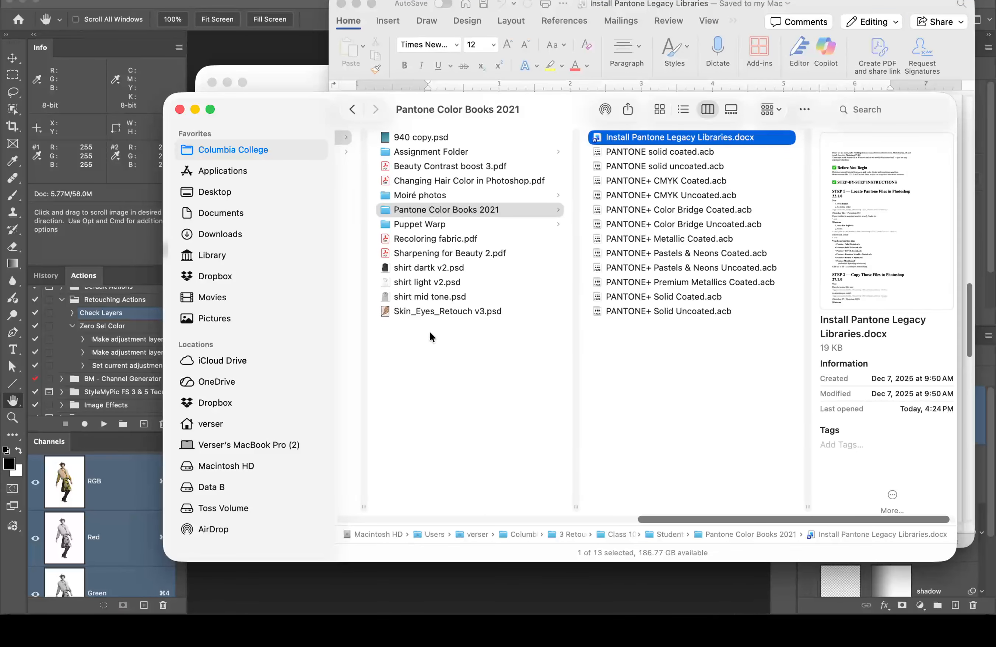
pyautogui.hscroll(-10, 429, 332)
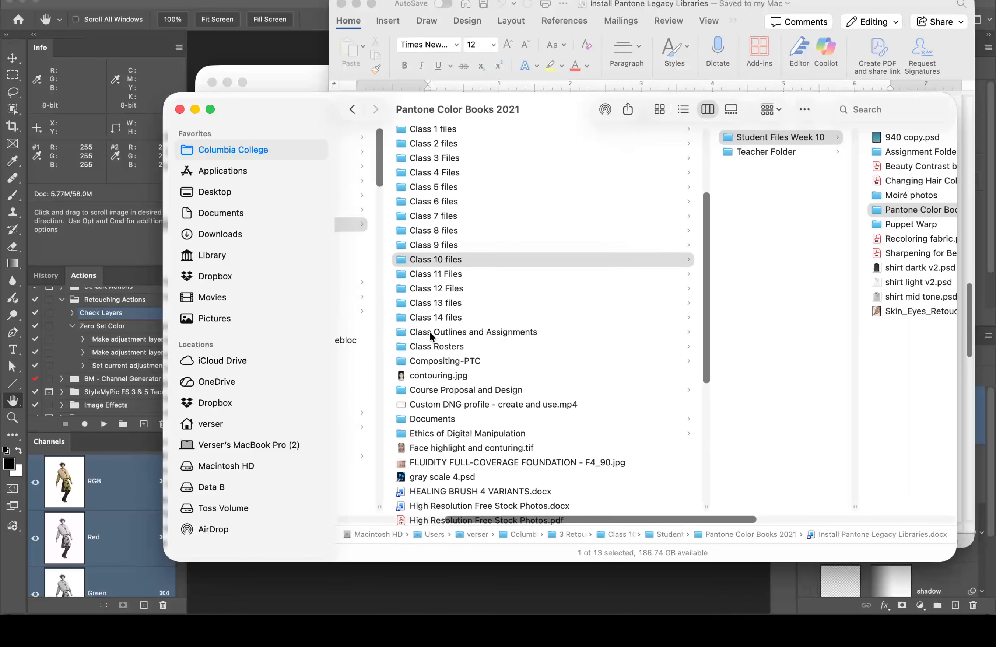
pyautogui.scroll(5, 430, 333)
pyautogui.click(457, 257)
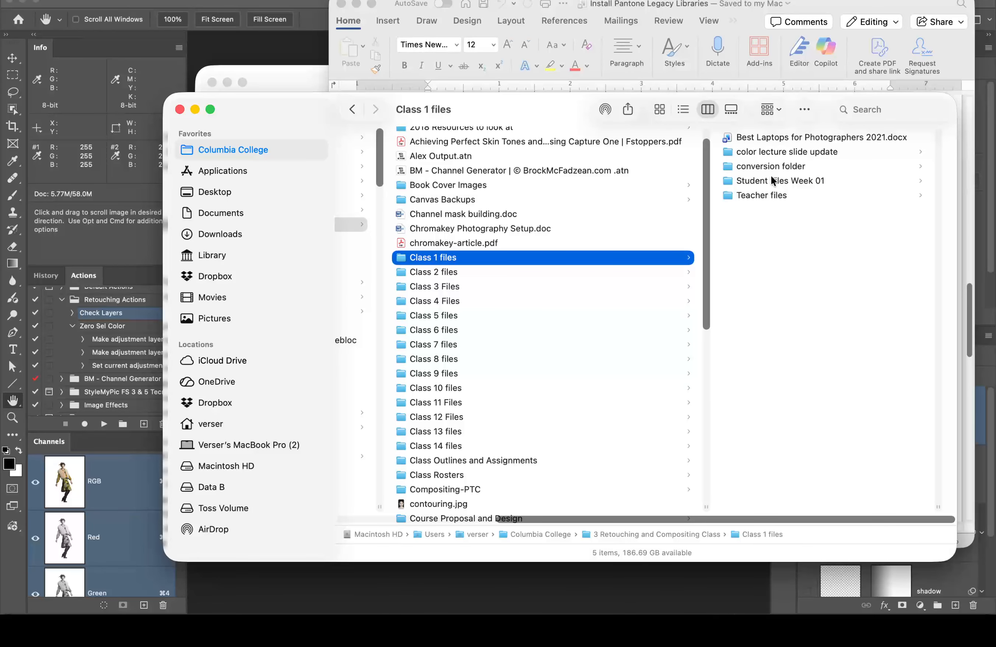
pyautogui.click(761, 180)
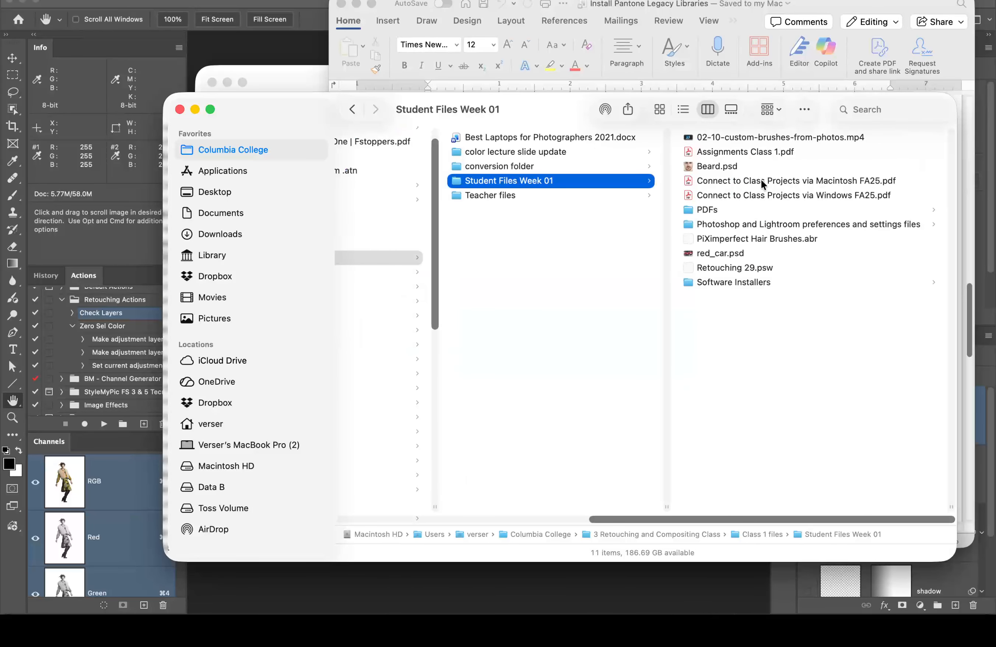
pyautogui.click(739, 281)
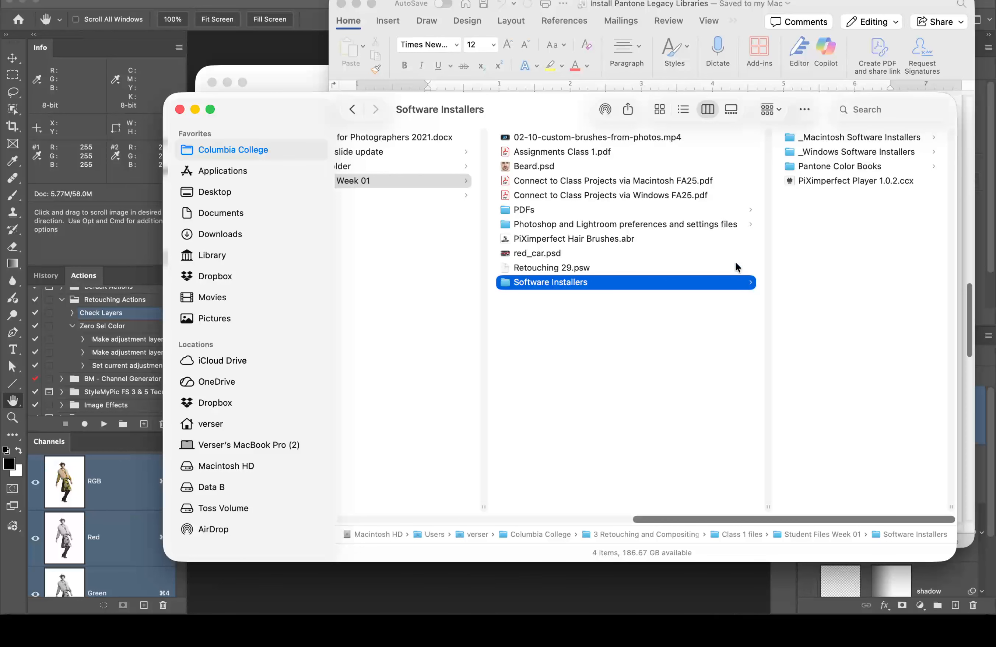
pyautogui.click(831, 167)
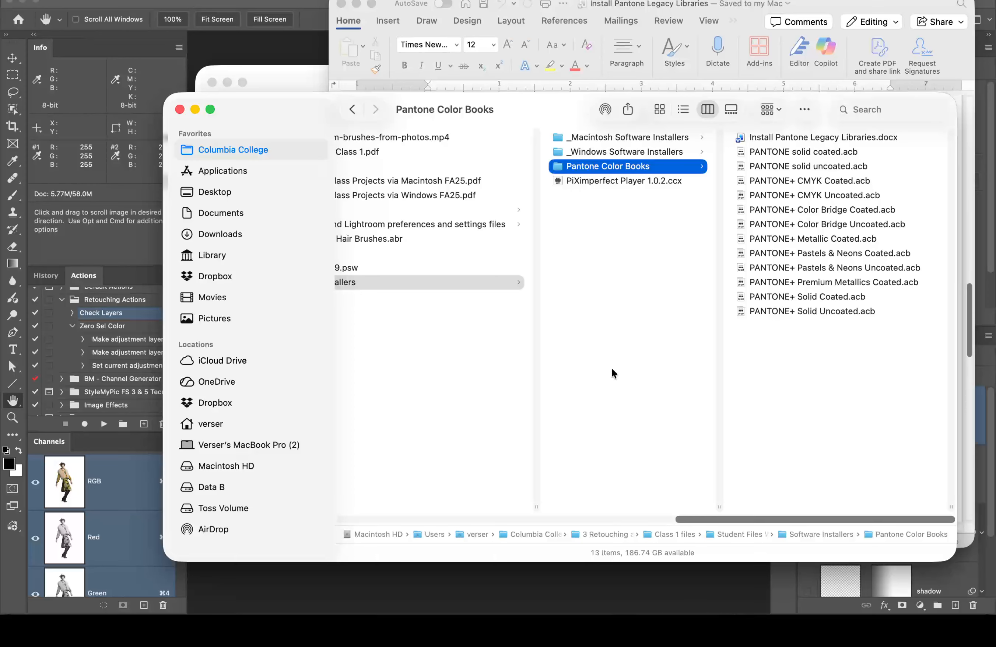
# Step: Return to the Word instructions and review the Step 2 destination paths for Mac and Windows
pyautogui.moveTo(595, 605)
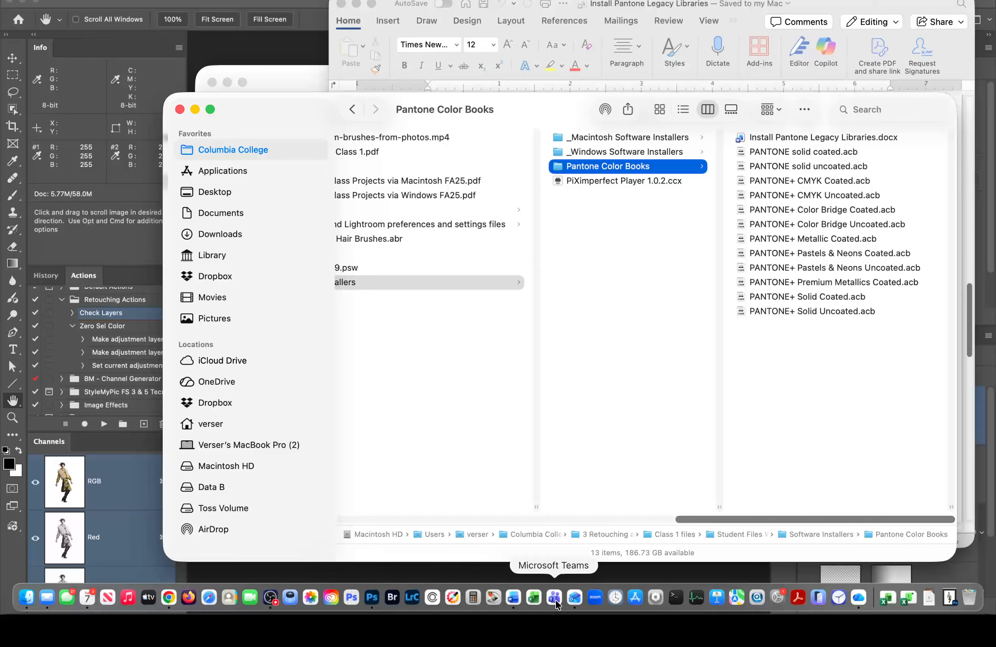
pyautogui.click(513, 596)
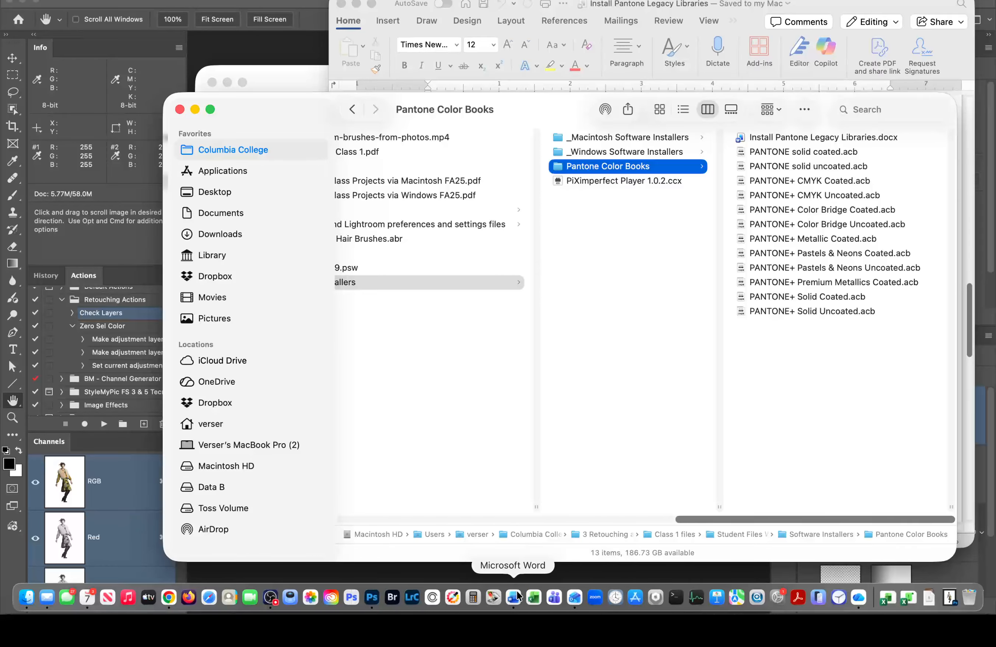
pyautogui.scroll(-3, 588, 363)
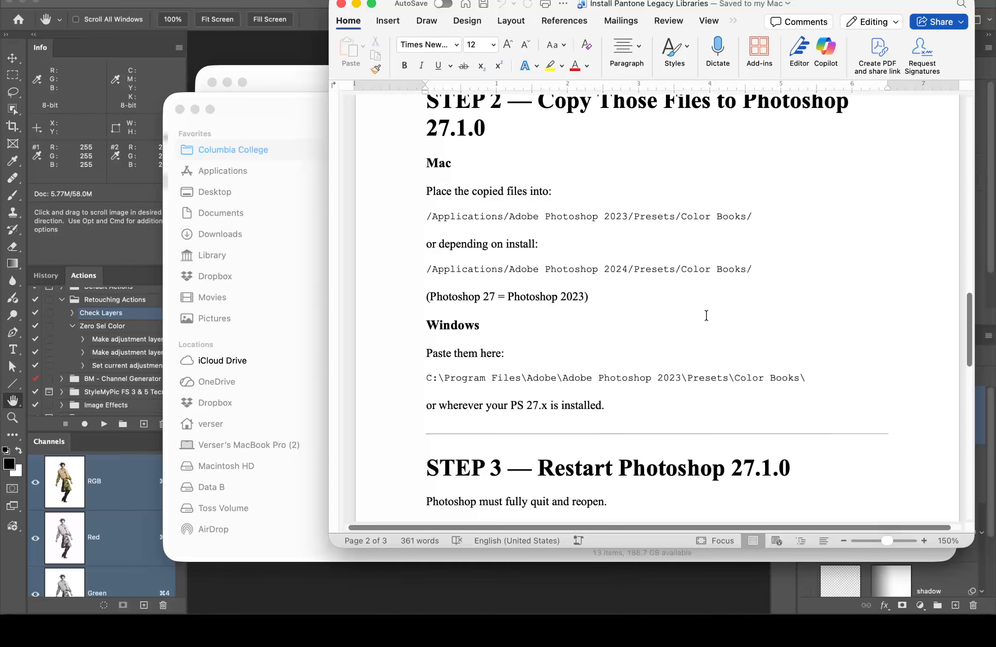
pyautogui.scroll(-1, 703, 318)
pyautogui.scroll(2, 704, 317)
pyautogui.scroll(2, 705, 316)
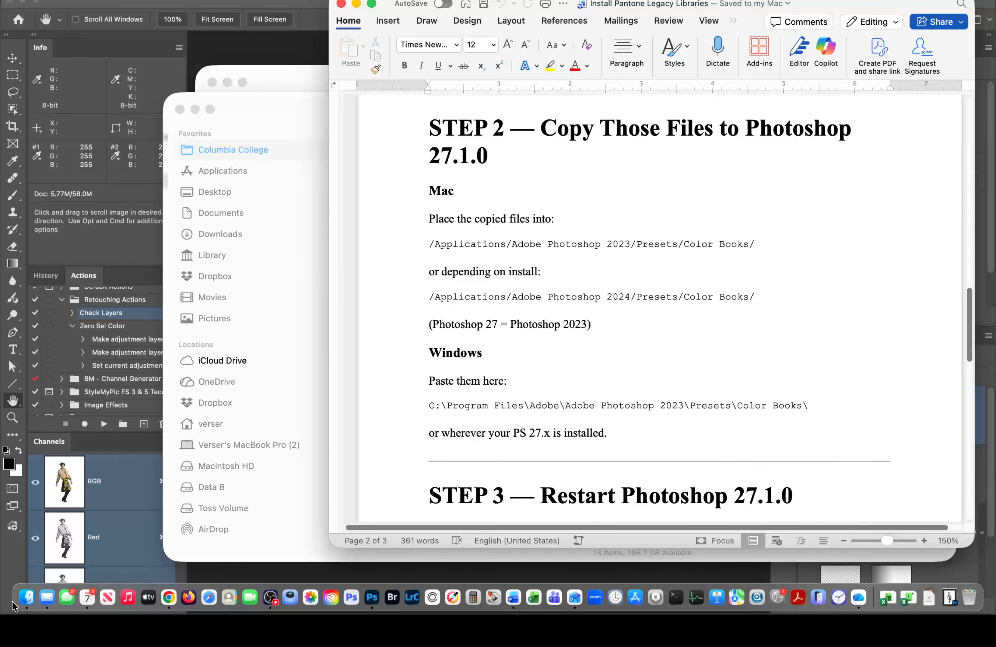
# Step: In Finder, open Applications > Adobe Photoshop 2026 > Presets > Color Books and move the window down to uncover the SP26 window
pyautogui.click(16, 603)
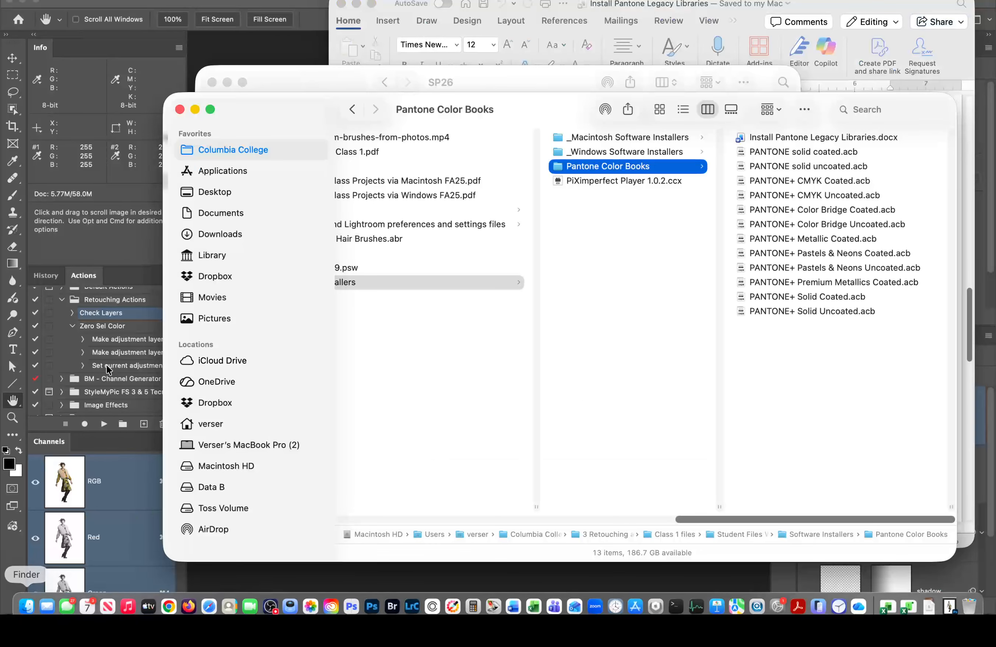
pyautogui.click(241, 170)
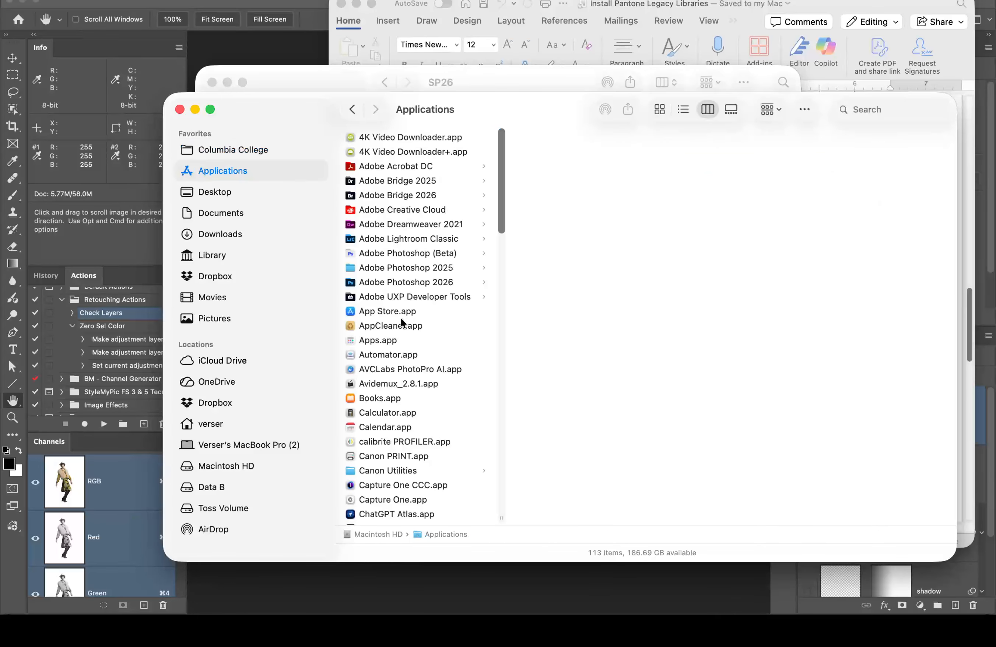
pyautogui.click(398, 283)
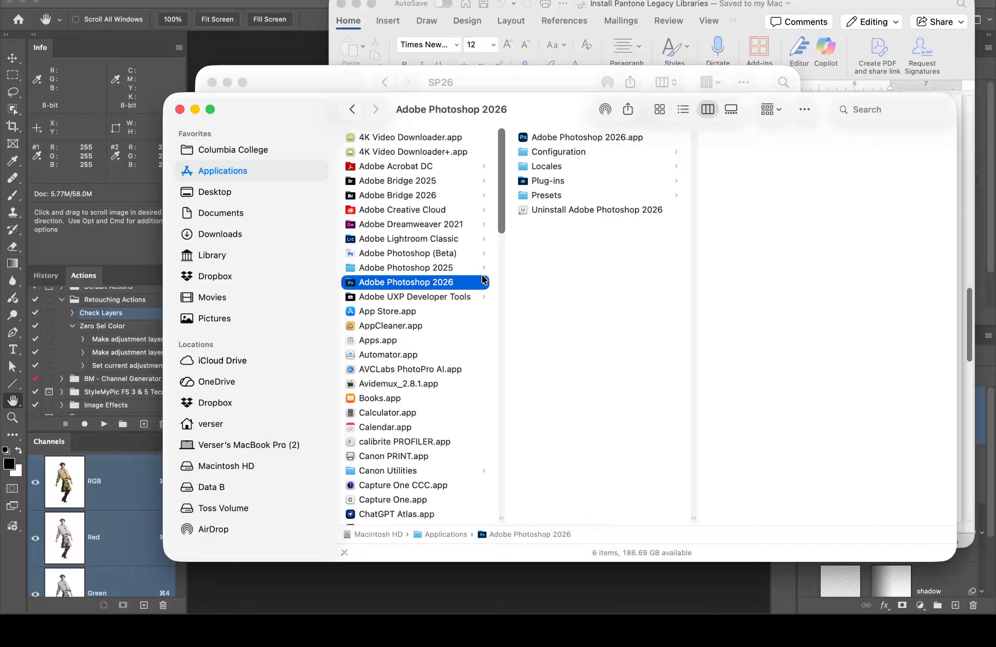
pyautogui.click(552, 197)
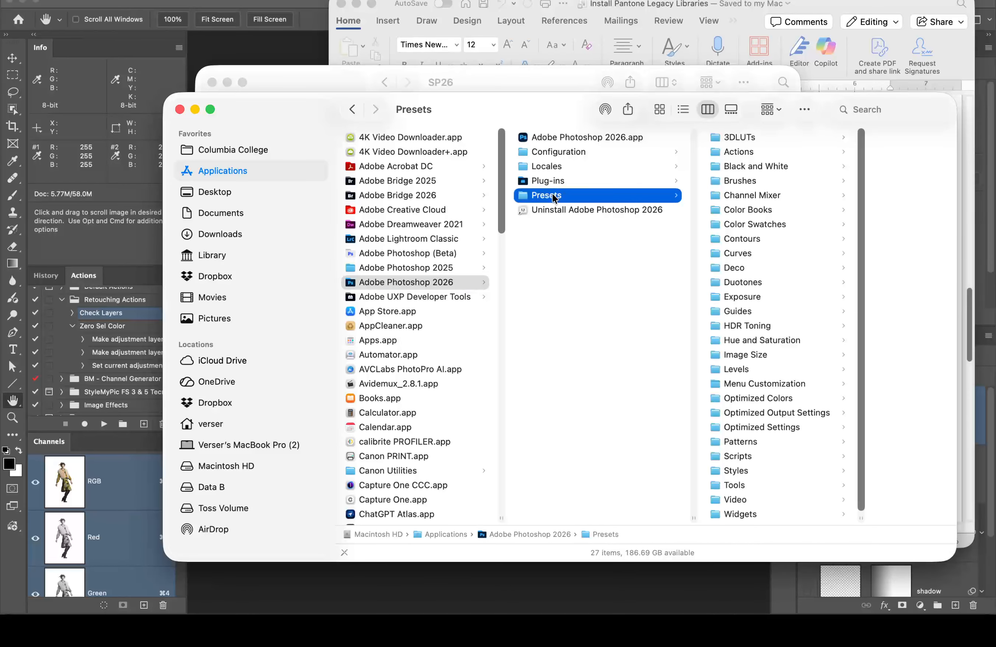
pyautogui.click(729, 211)
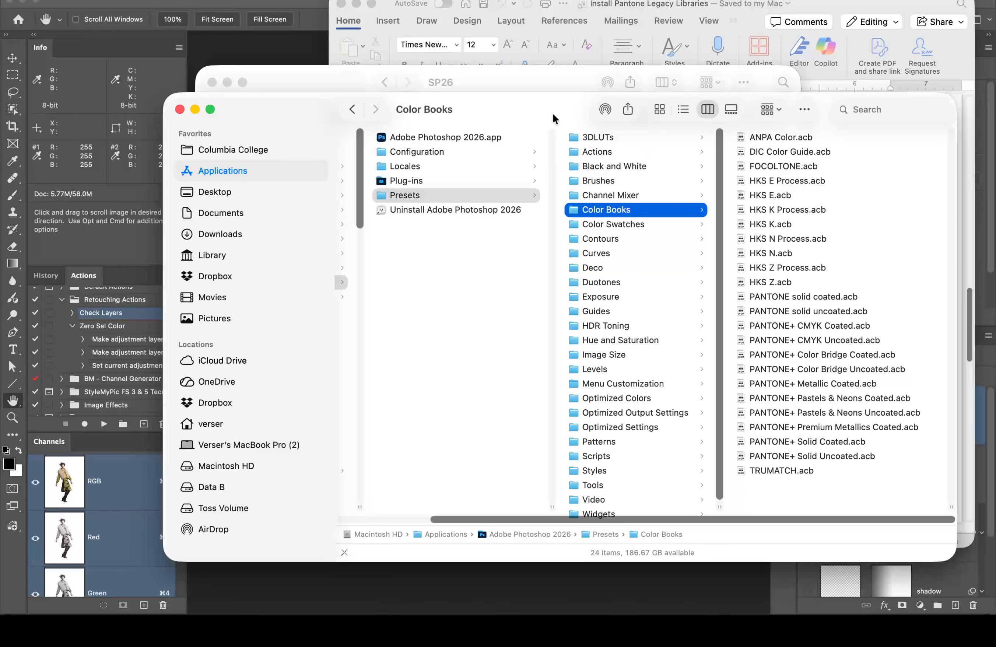
pyautogui.moveTo(549, 111); pyautogui.dragTo(450, 267)
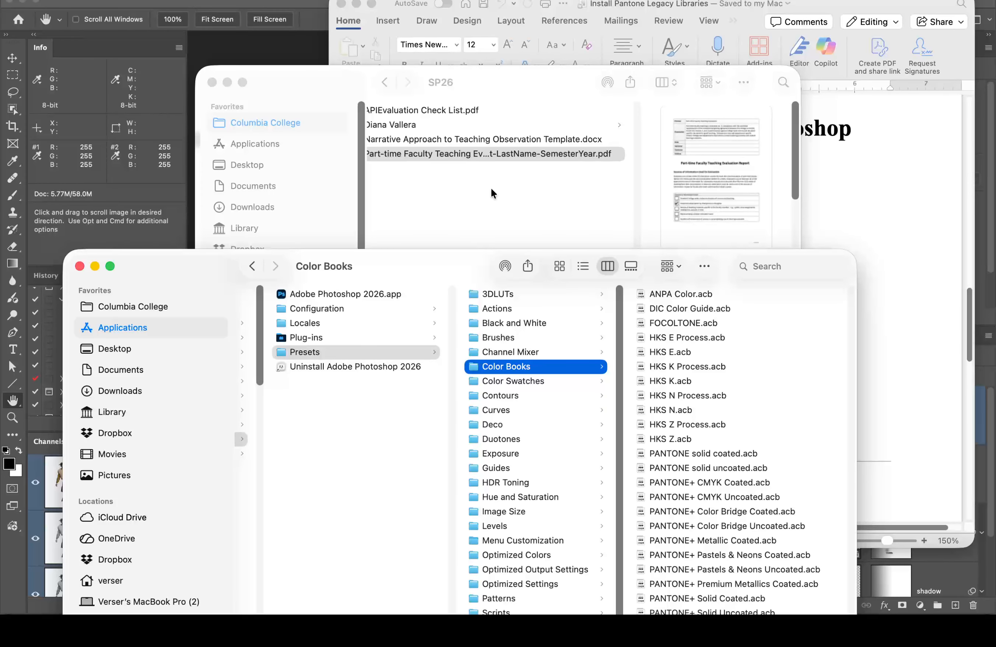
# Step: In the SP26 Finder window, go to Columbia College > 3 Retouching and Compositing Class > Class 1 files > Student Files Week 01 > Software Installers > Pantone Color Books
pyautogui.hscroll(-5, 491, 188)
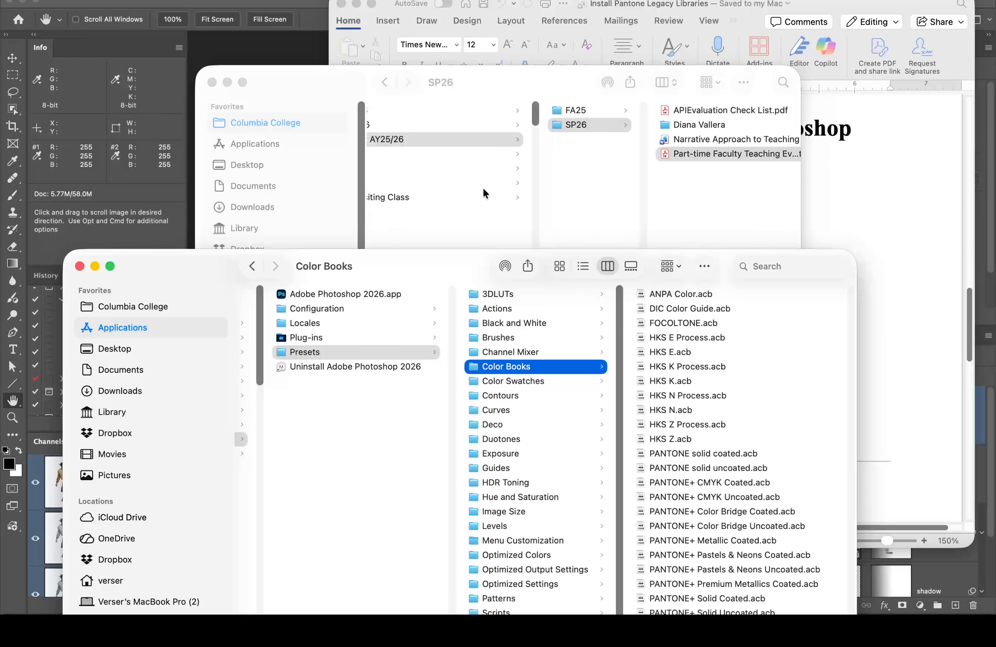
pyautogui.click(288, 124)
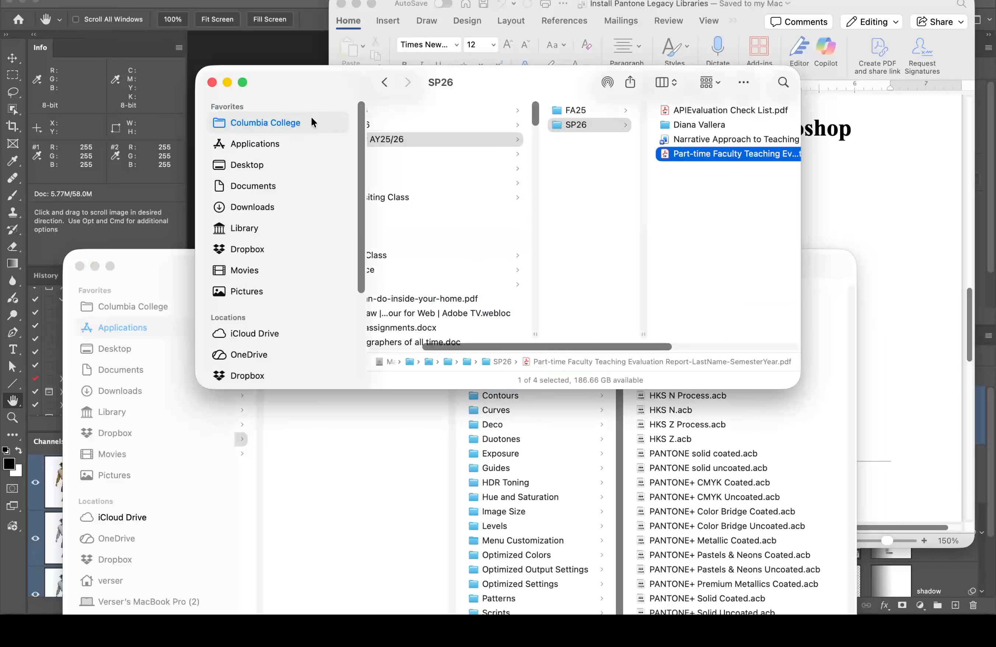
pyautogui.click(315, 121)
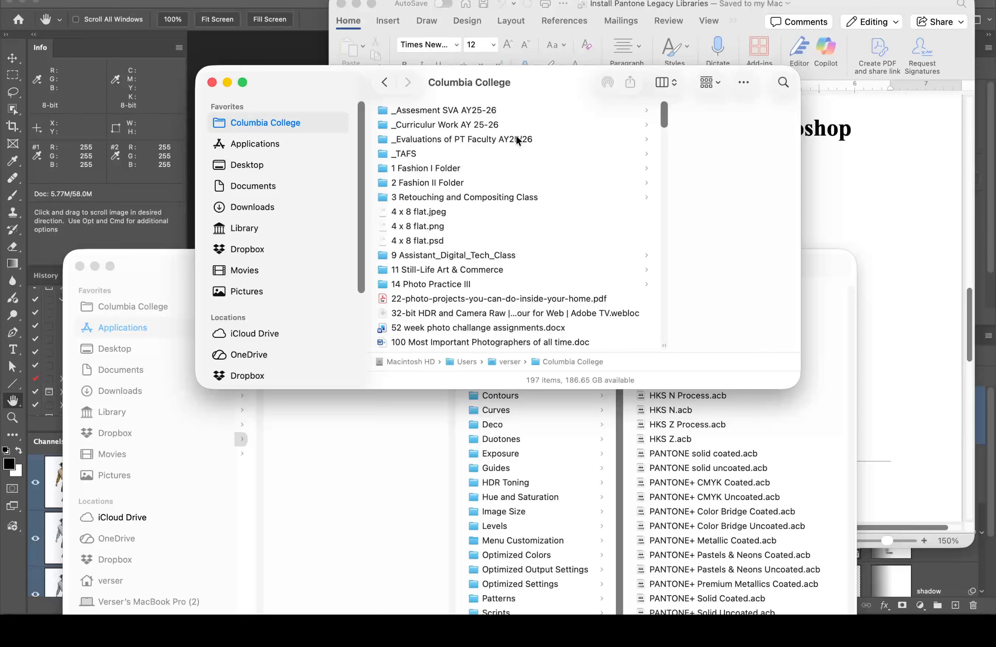
pyautogui.click(493, 198)
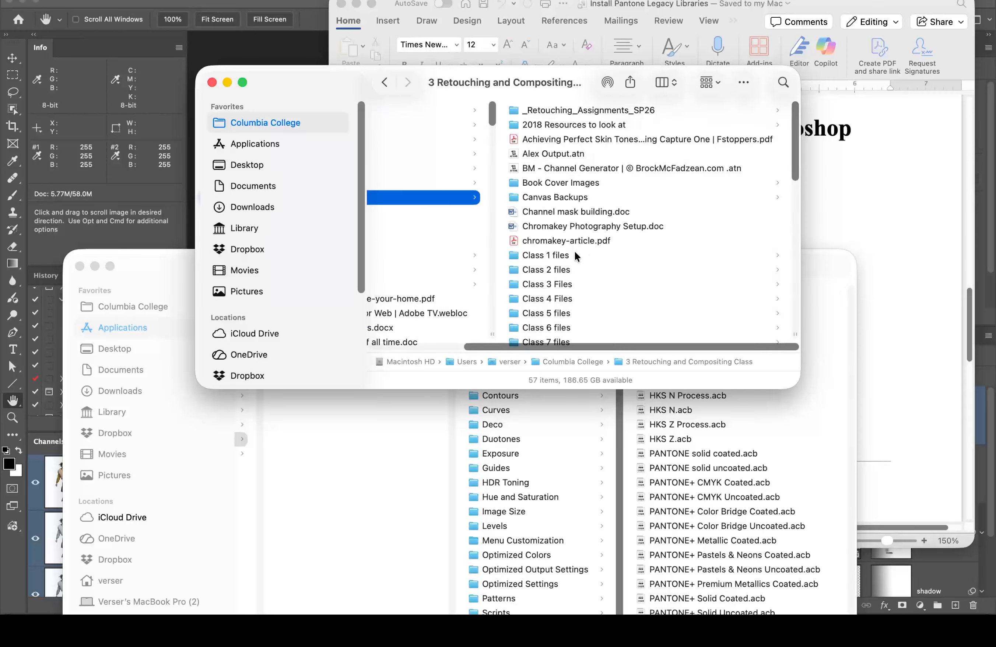
pyautogui.click(546, 255)
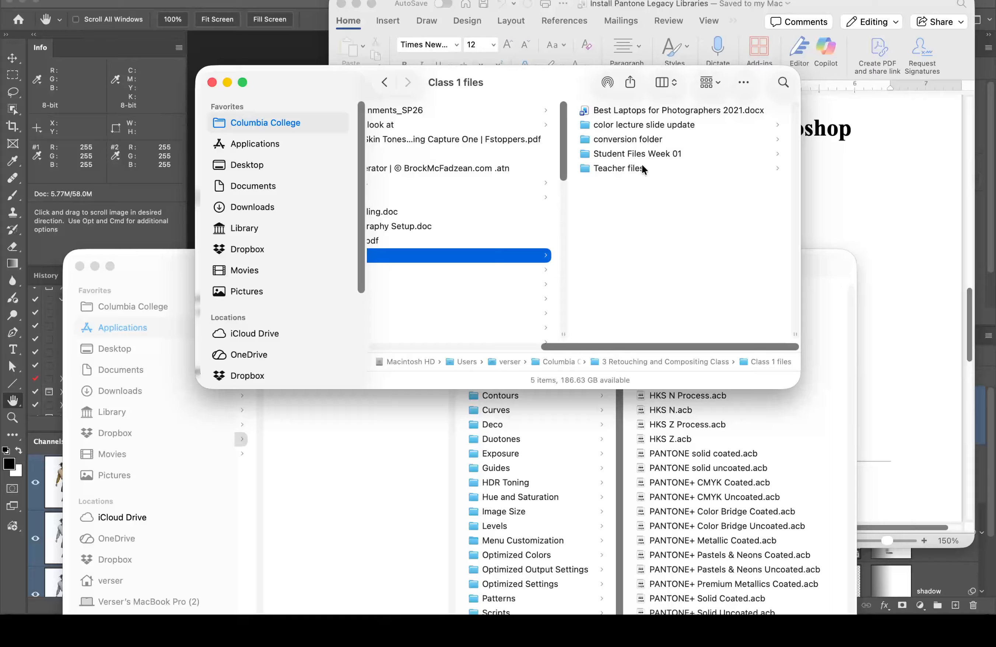
pyautogui.click(653, 153)
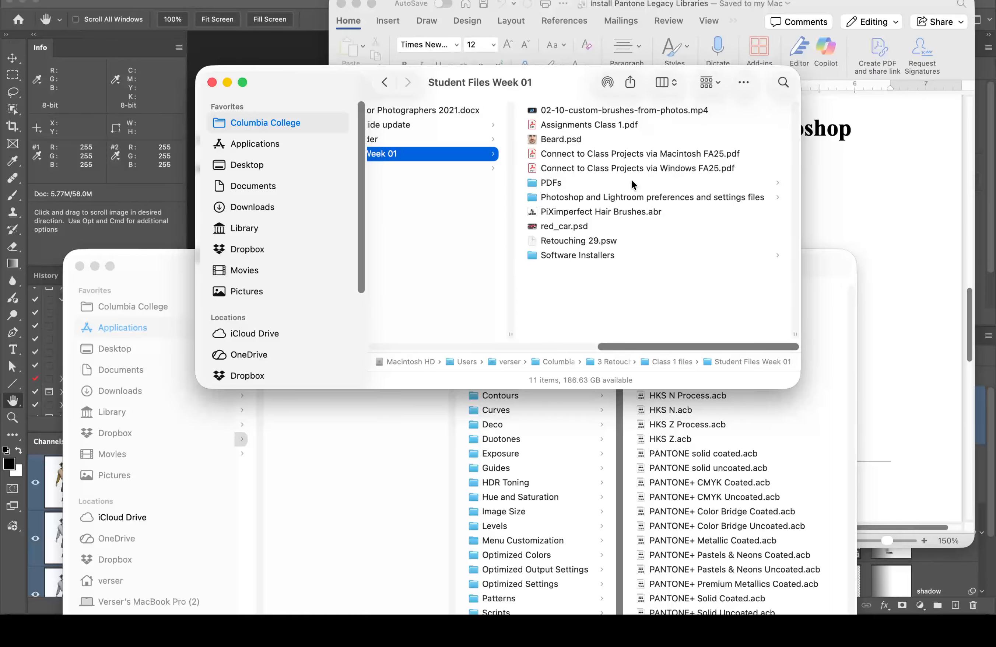
pyautogui.click(622, 251)
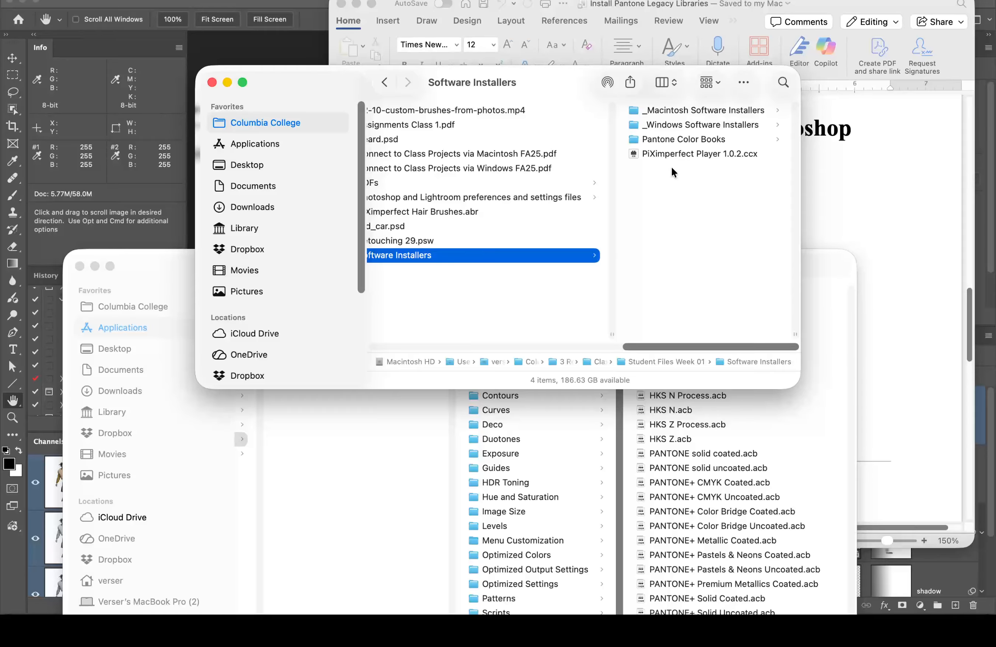
pyautogui.click(685, 138)
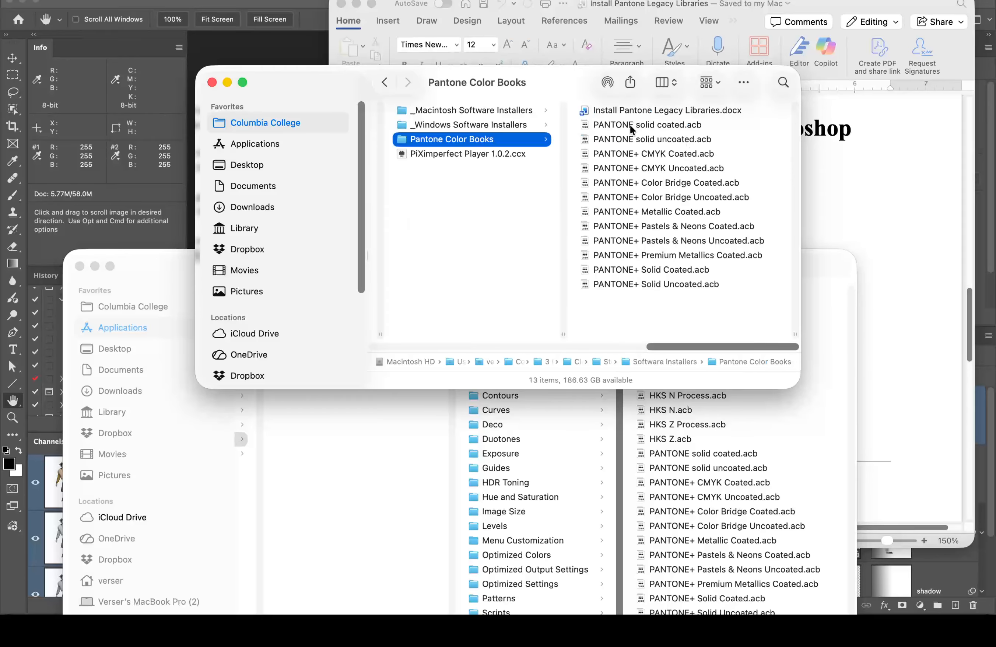
# Step: Try to copy all twelve PANTONE .acb files from Pantone Color Books into the Photoshop 2026 Color Books folder
pyautogui.click(630, 125)
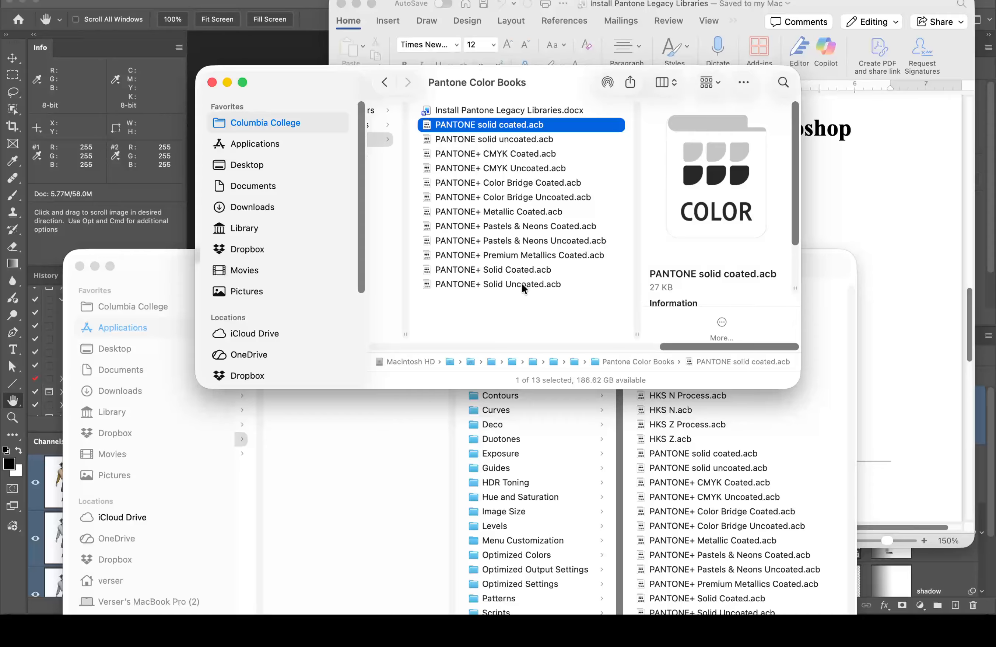
pyautogui.keyDown('shift'); pyautogui.click(522, 284); pyautogui.keyUp('shift')
pyautogui.moveTo(426, 261); pyautogui.dragTo(690, 496)
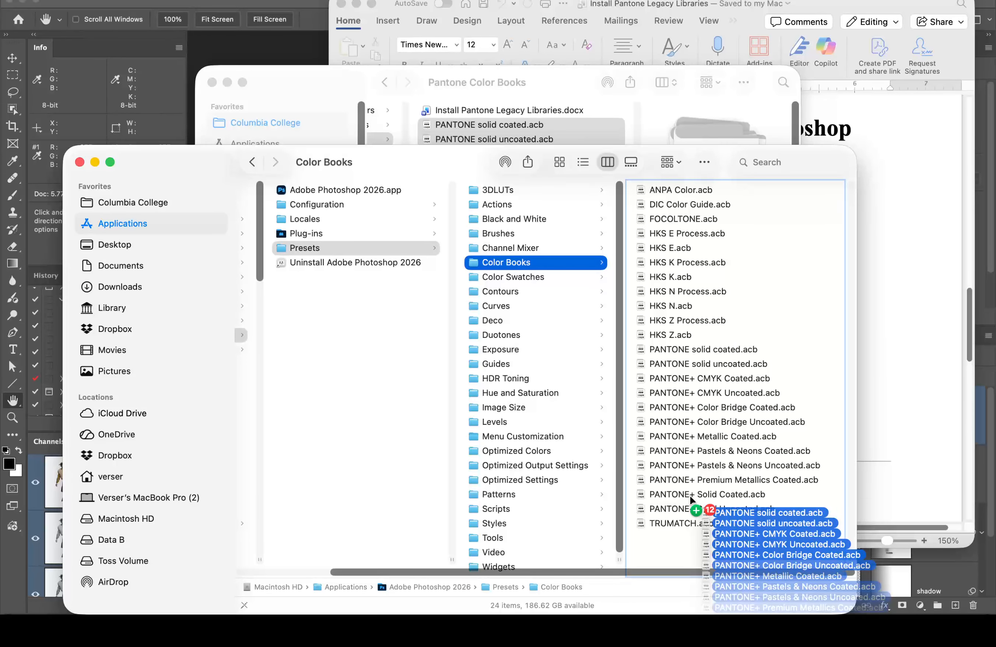
pyautogui.moveTo(689, 494); pyautogui.dragTo(482, 189)
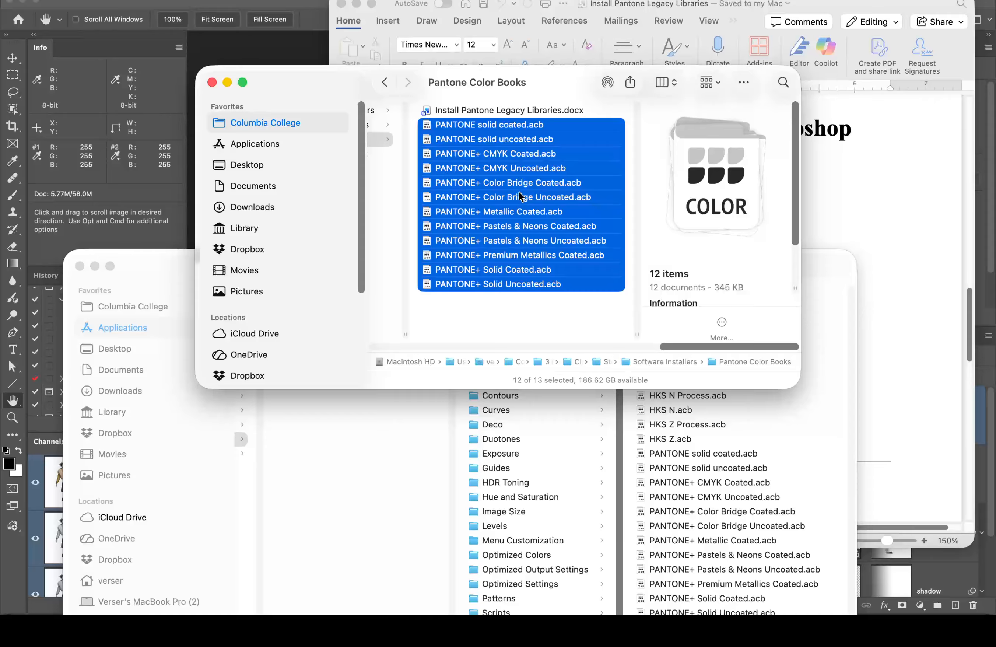
# Step: Bring the Word instructions back to the front and look over Step 2 and the start of Step 3
pyautogui.click(866, 195)
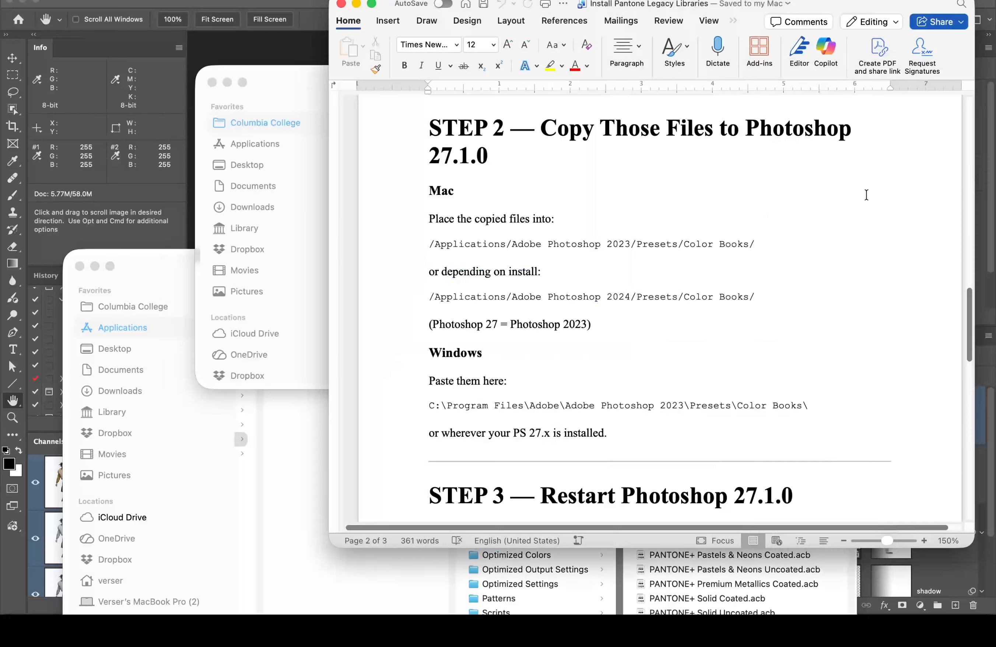
pyautogui.scroll(-3, 775, 300)
pyautogui.scroll(3, 775, 300)
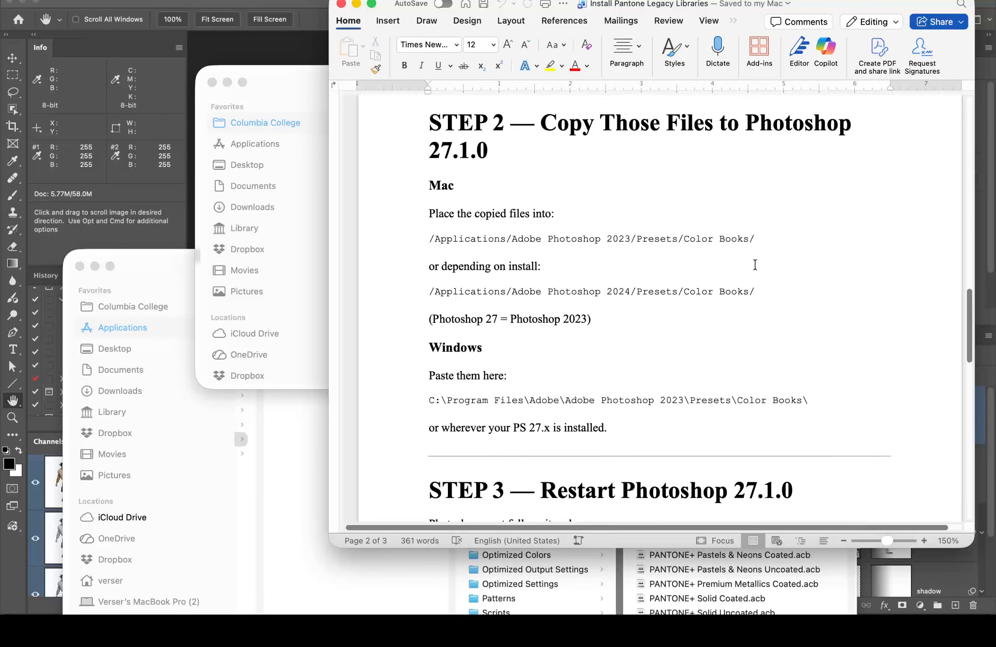
# Step: Read Step 3 of the Word instructions about restarting Photoshop, and switch back to Photoshop
pyautogui.scroll(-5, 652, 299)
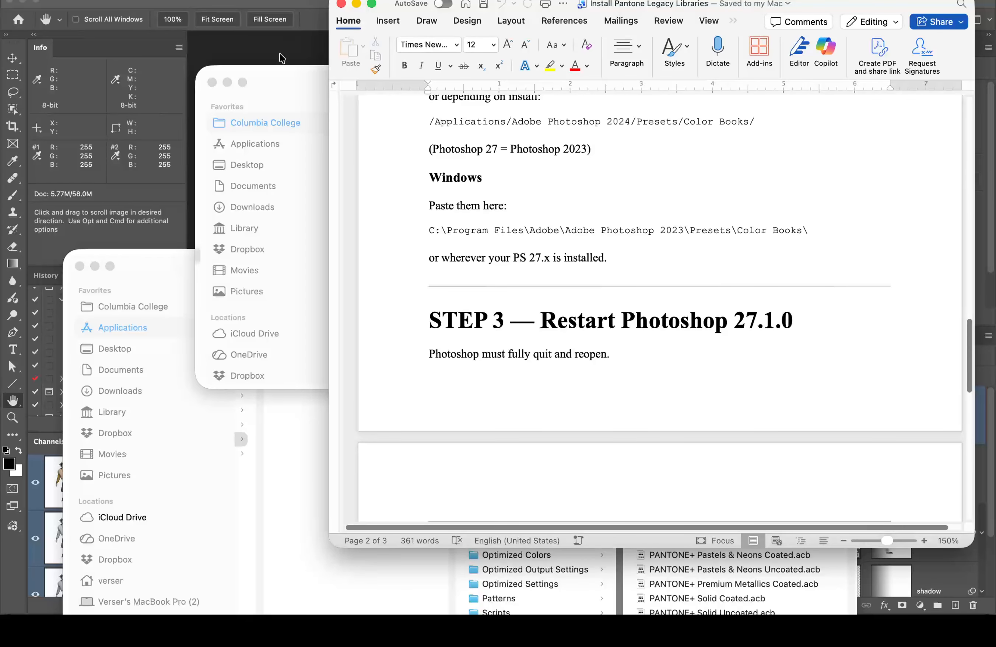
pyautogui.click(283, 91)
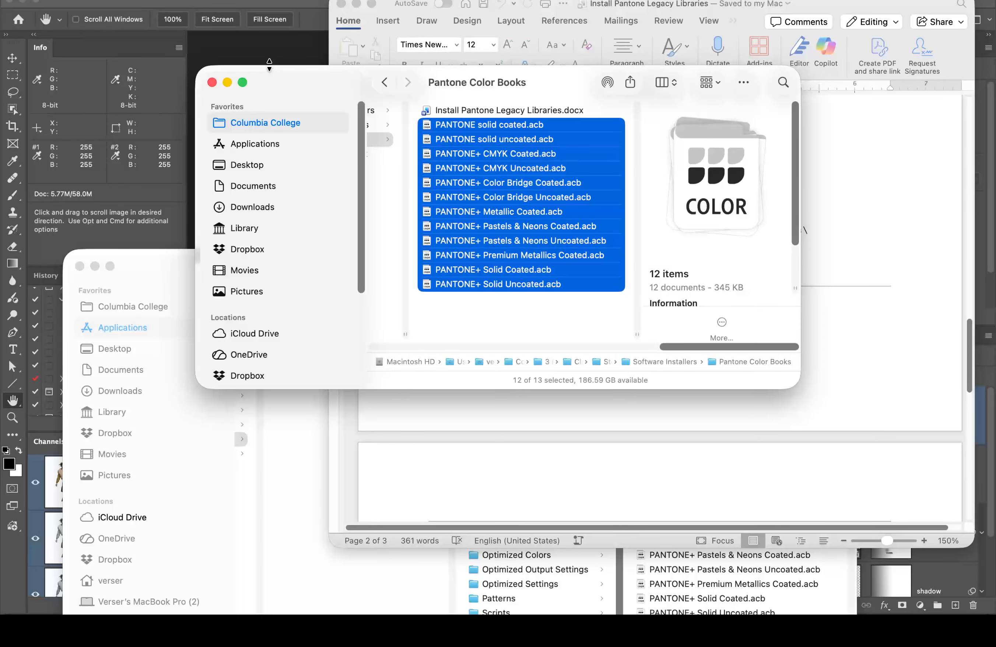
pyautogui.click(306, 3)
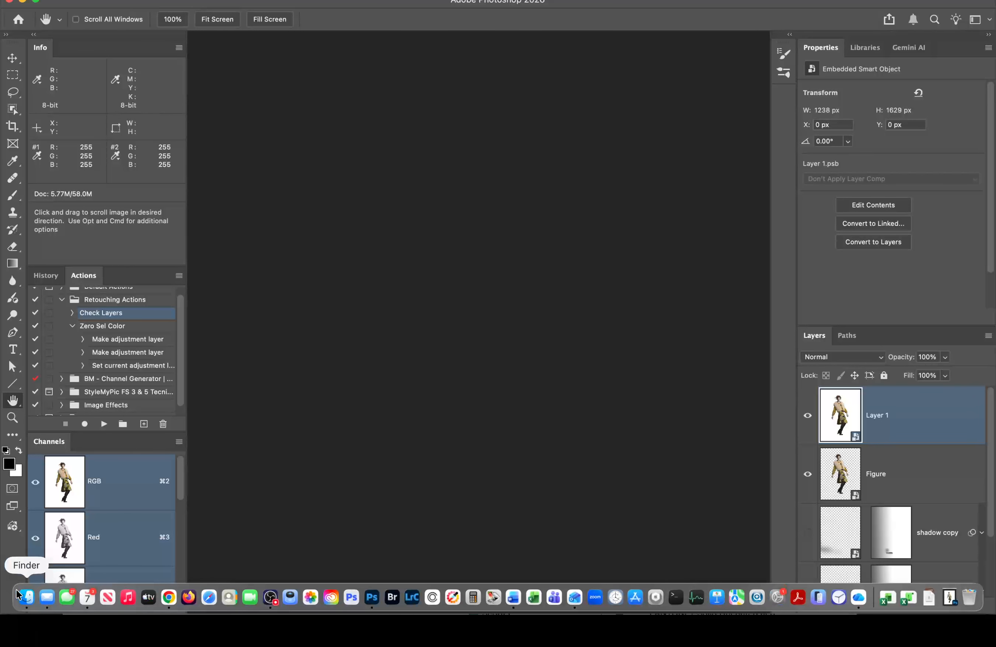
# Step: In the Pantone Color Books Finder window, go back to the class folders and open Class 10 files > Student Files Week 10
pyautogui.click(26, 598)
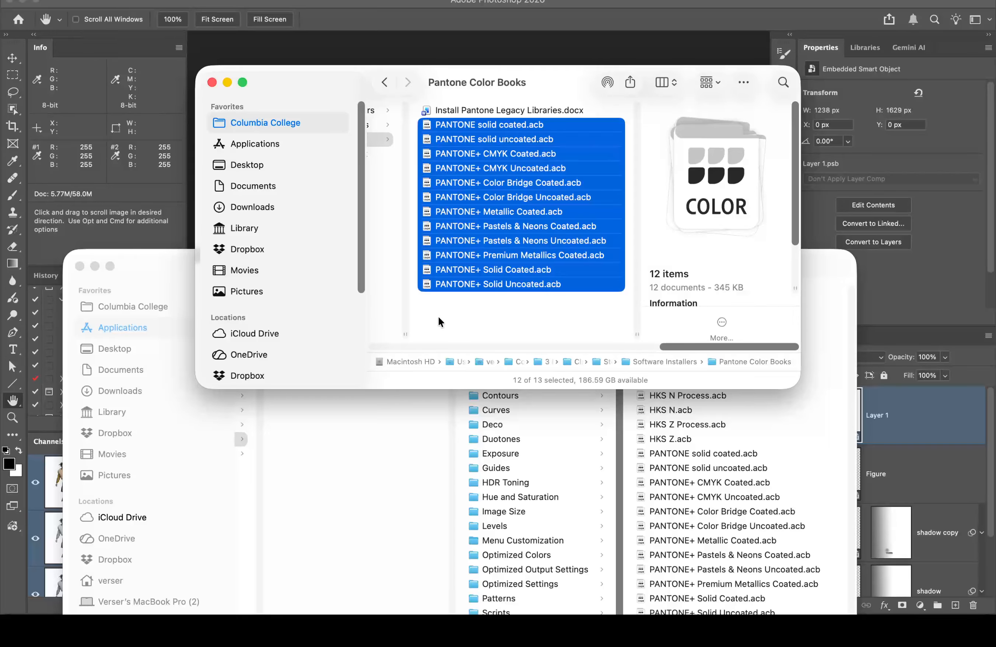
pyautogui.hscroll(-10, 438, 317)
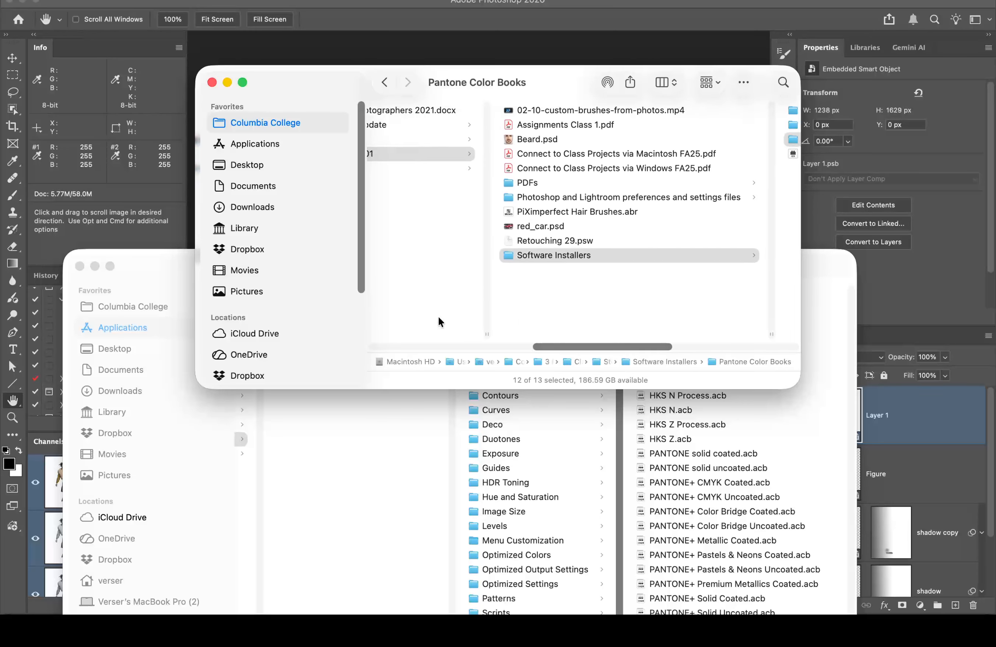
pyautogui.hscroll(-10, 438, 317)
pyautogui.scroll(-5, 438, 317)
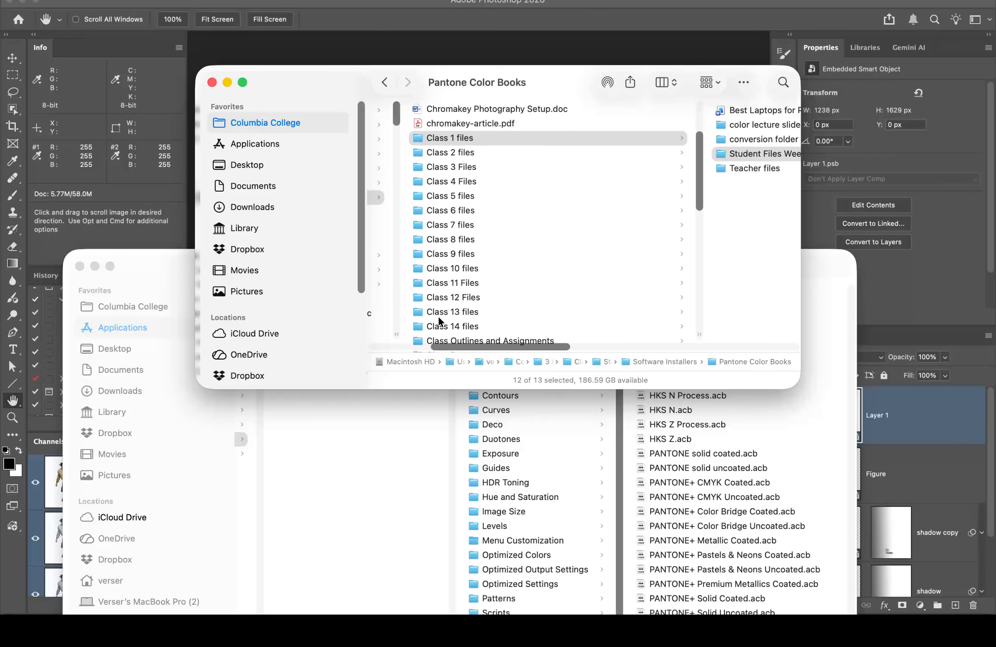
pyautogui.click(453, 267)
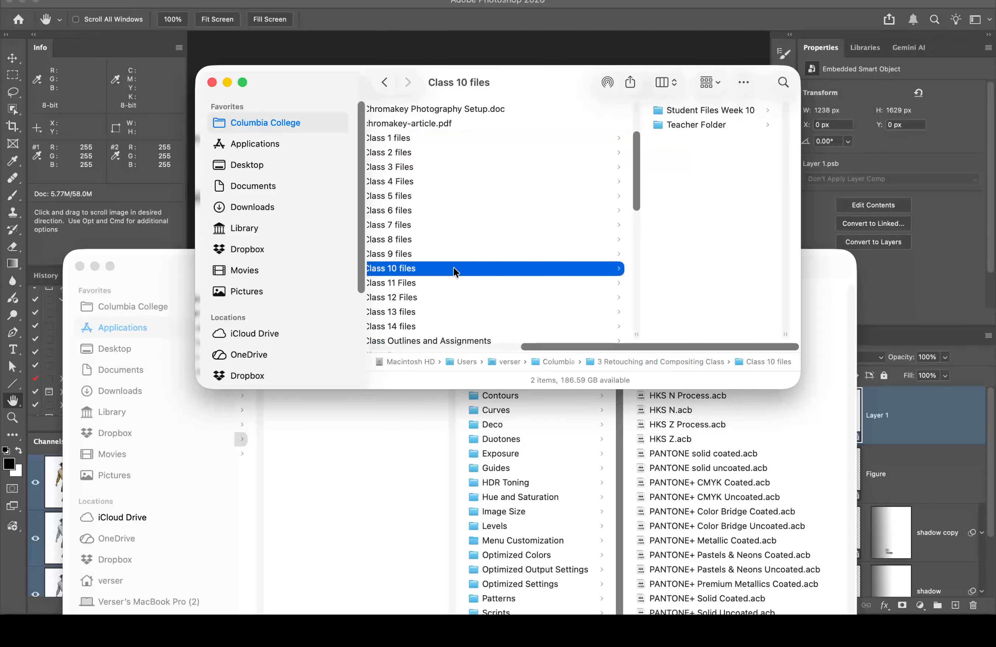
pyautogui.click(733, 108)
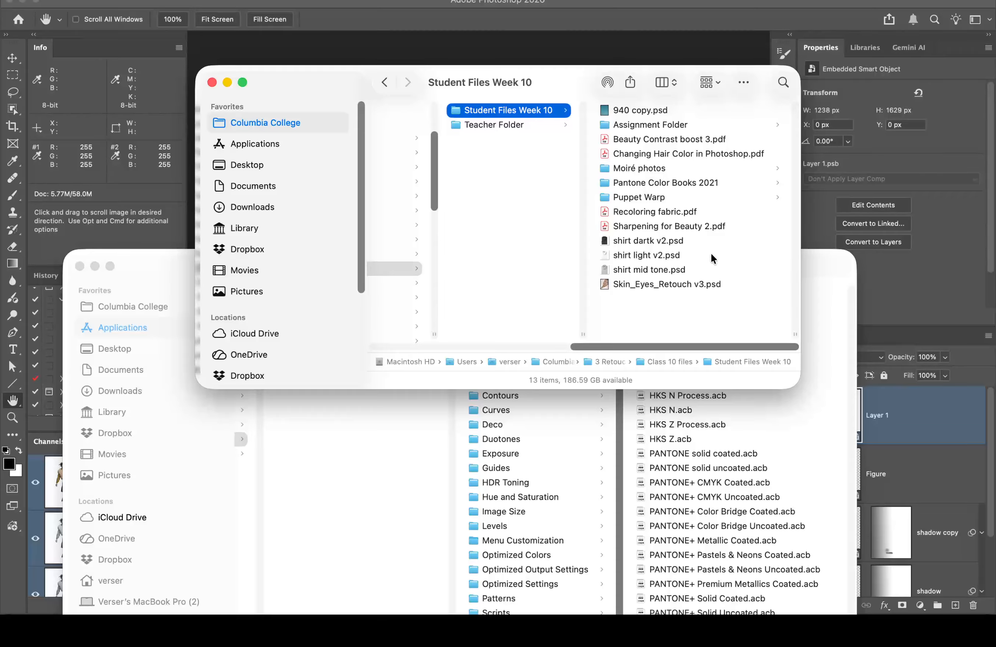
# Step: Preview Recoloring fabric.pdf to read the steps for converting a black shirt to white, and close the preview
pyautogui.click(647, 211)
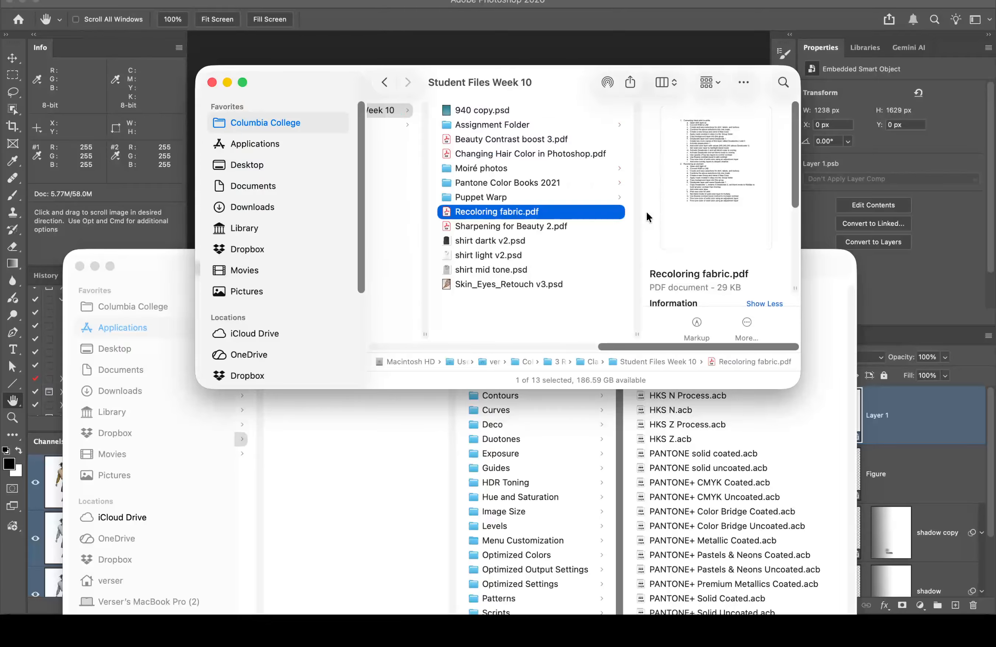
pyautogui.press('space')
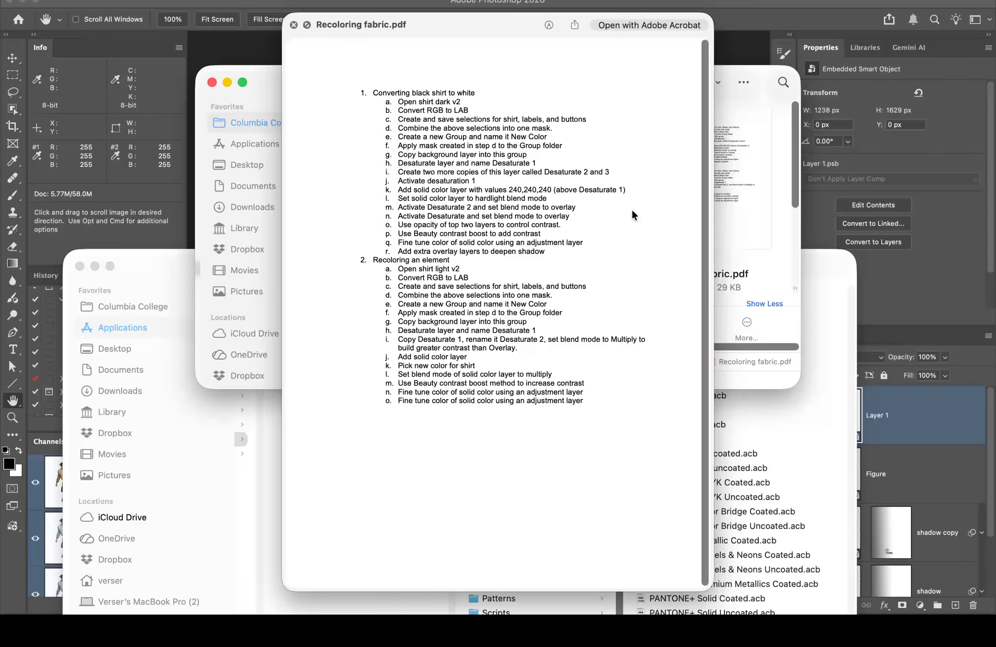
pyautogui.press('space')
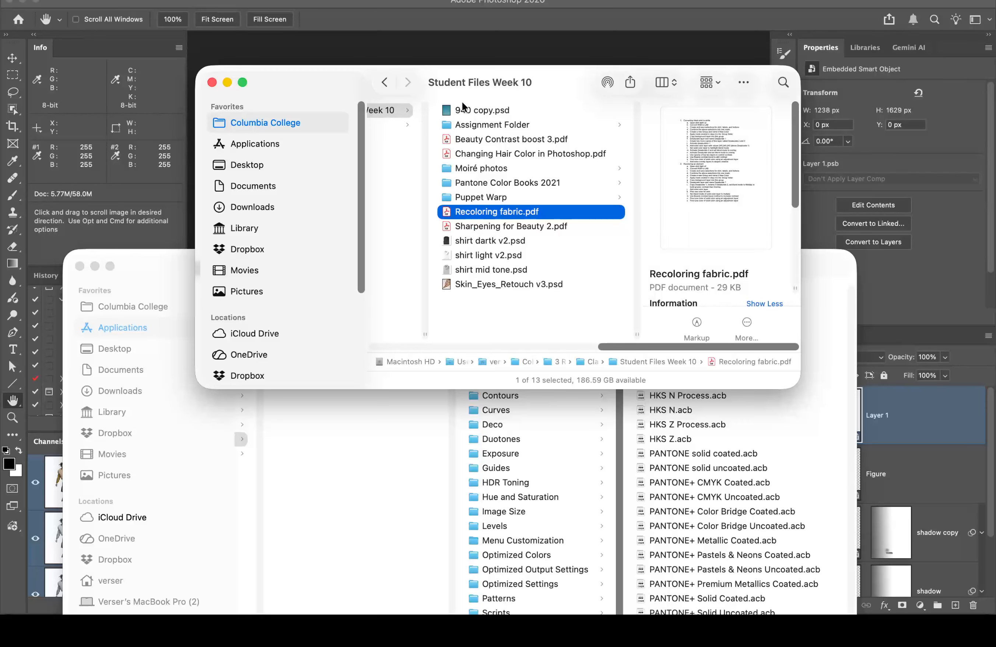
# Step: Open shirt dartk v2.psd from Student Files Week 10 in Photoshop
pyautogui.click(460, 243)
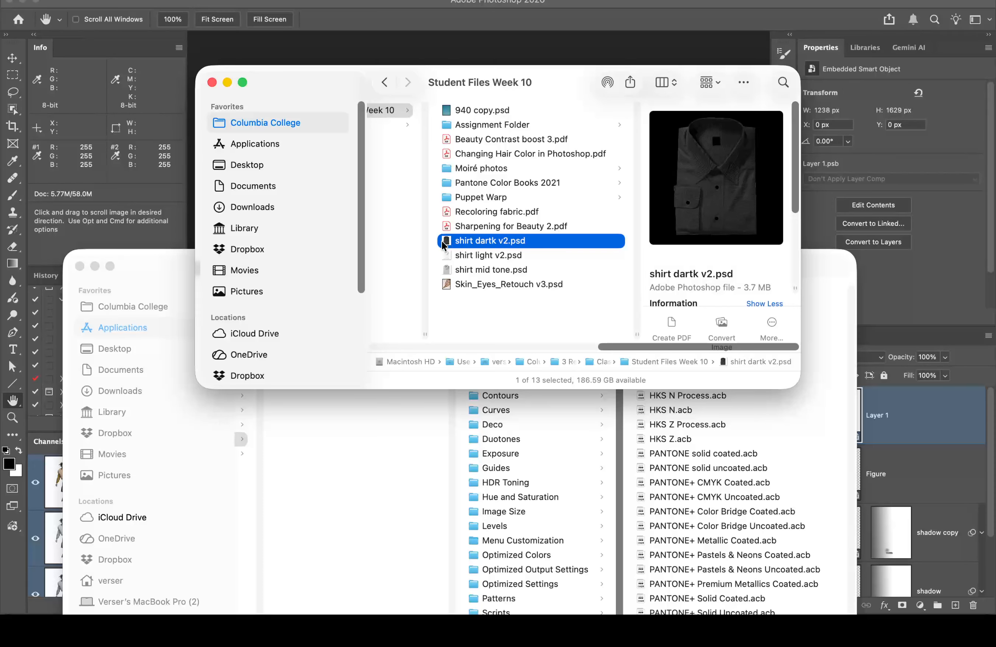
pyautogui.rightClick(443, 245)
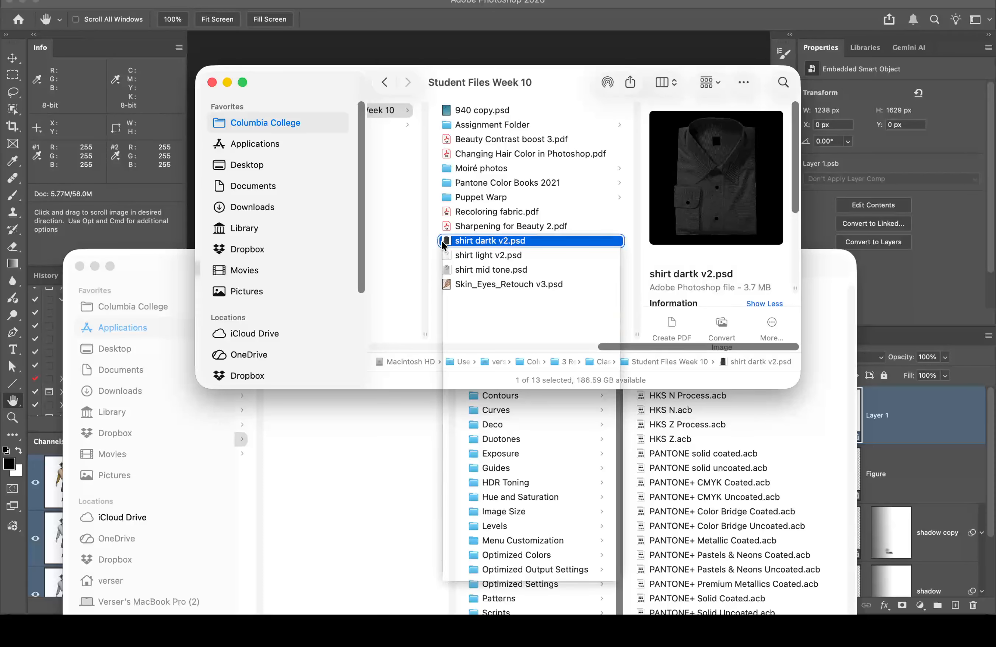
pyautogui.click(668, 268)
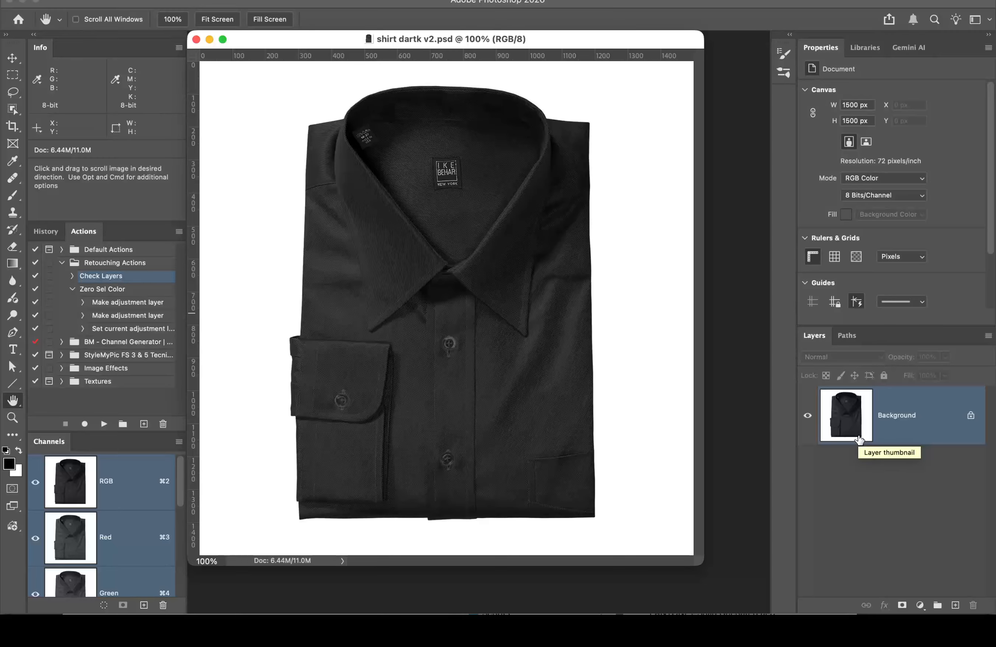
# Step: Invert the black shirt image to judge the effect, and invert it back
pyautogui.press('super+i')
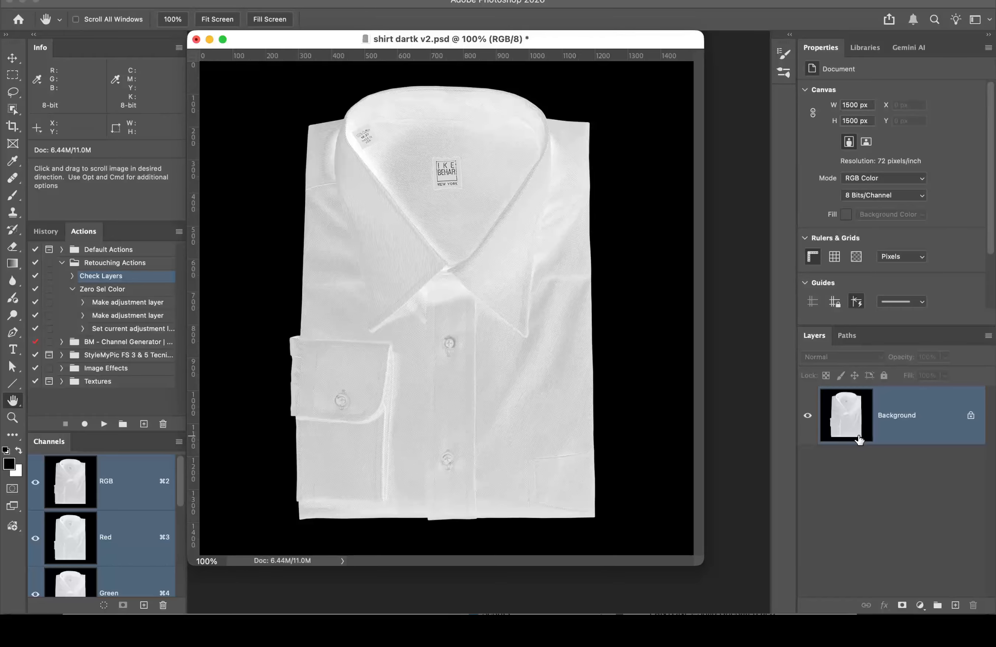
pyautogui.press('super+i')
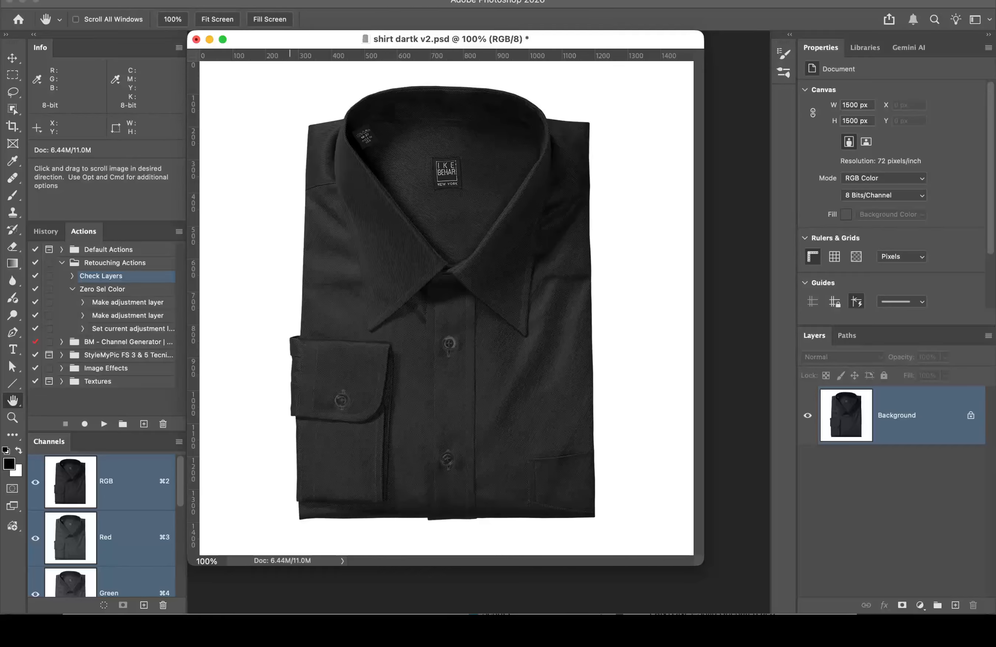
# Step: Convert the shirt document to Lab Color and look through its channels down to the saved Shirt and lables masks
pyautogui.click(184, 0)
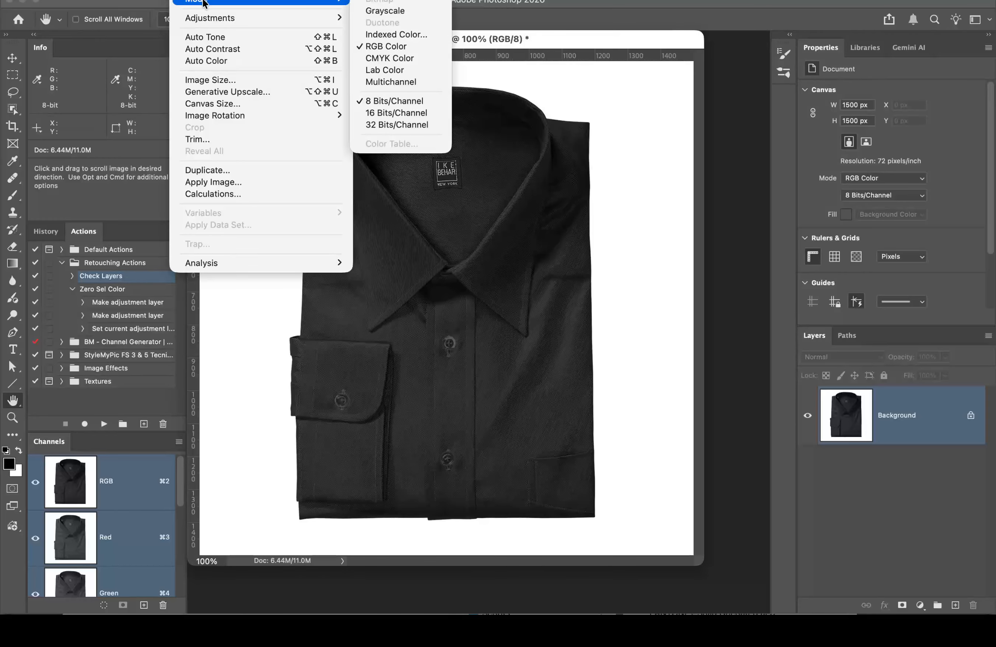
pyautogui.moveTo(208, 1)
pyautogui.click(404, 70)
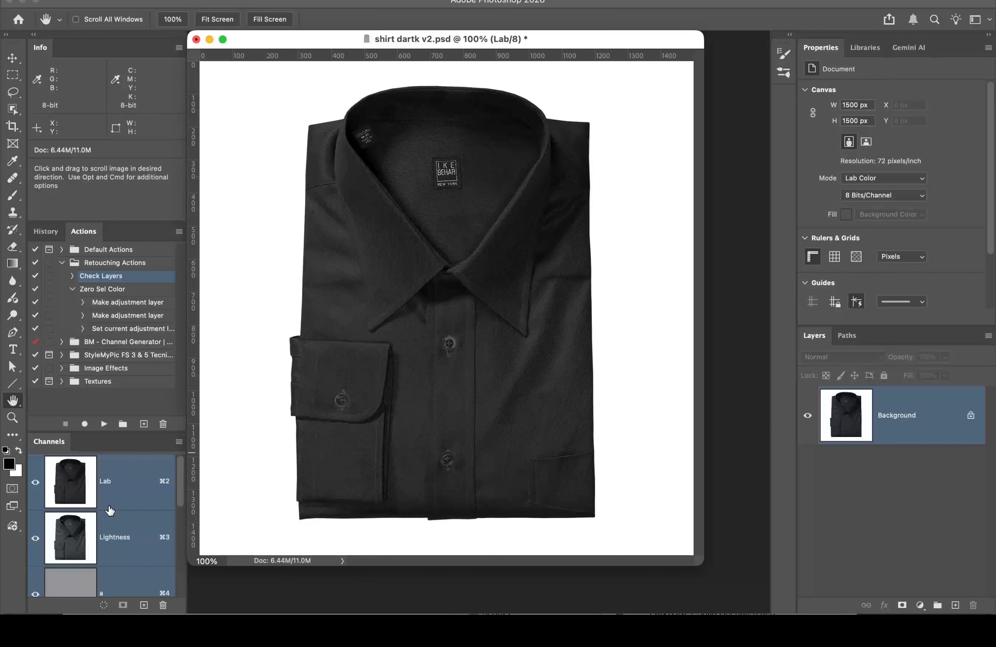
pyautogui.scroll(-1, 110, 510)
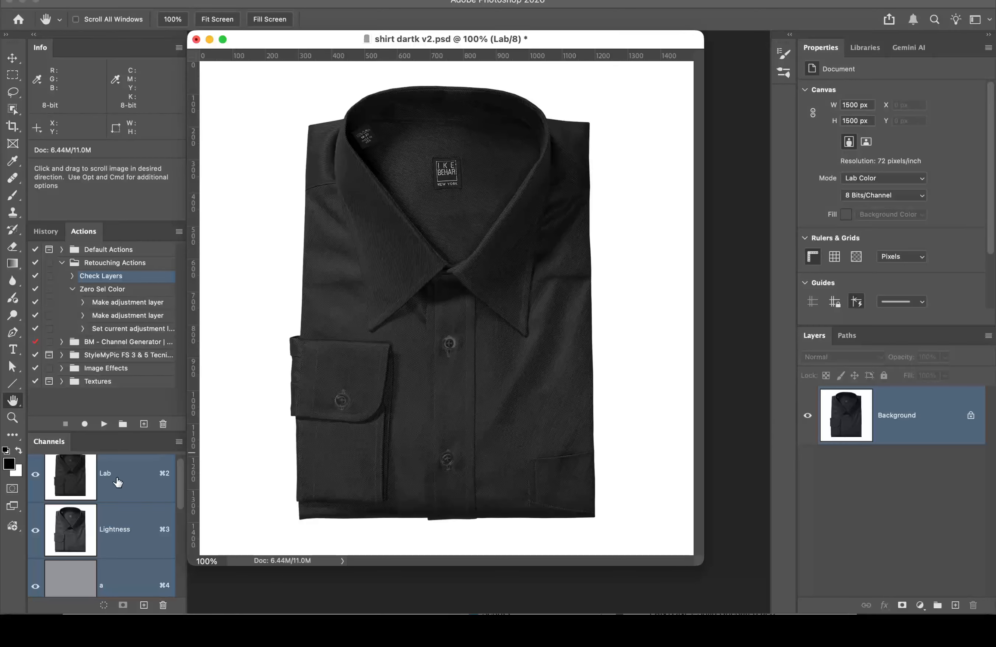
pyautogui.scroll(1, 120, 485)
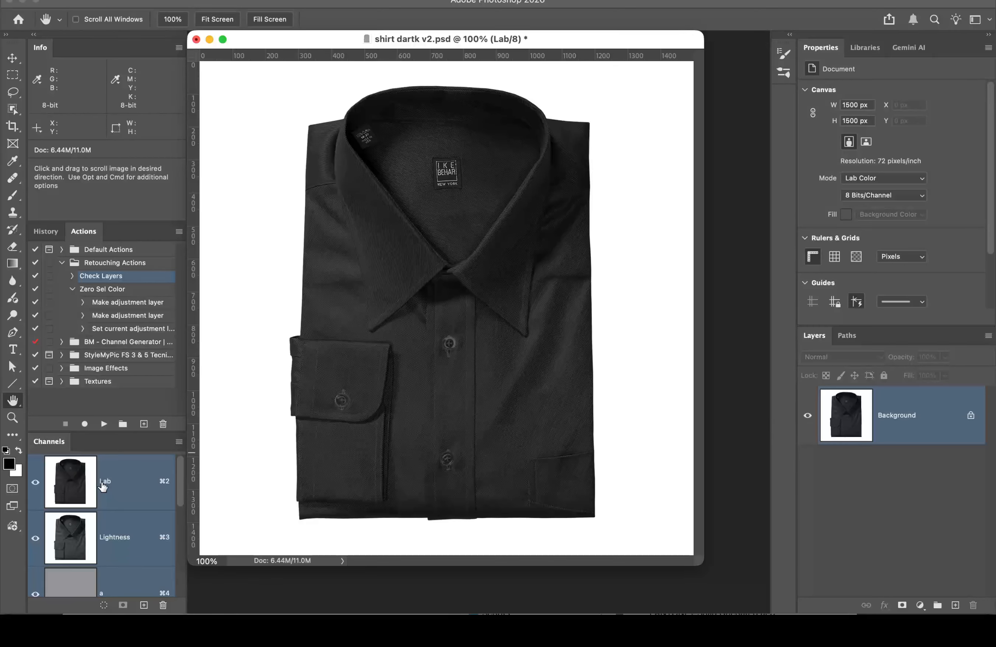
pyautogui.scroll(-5, 125, 553)
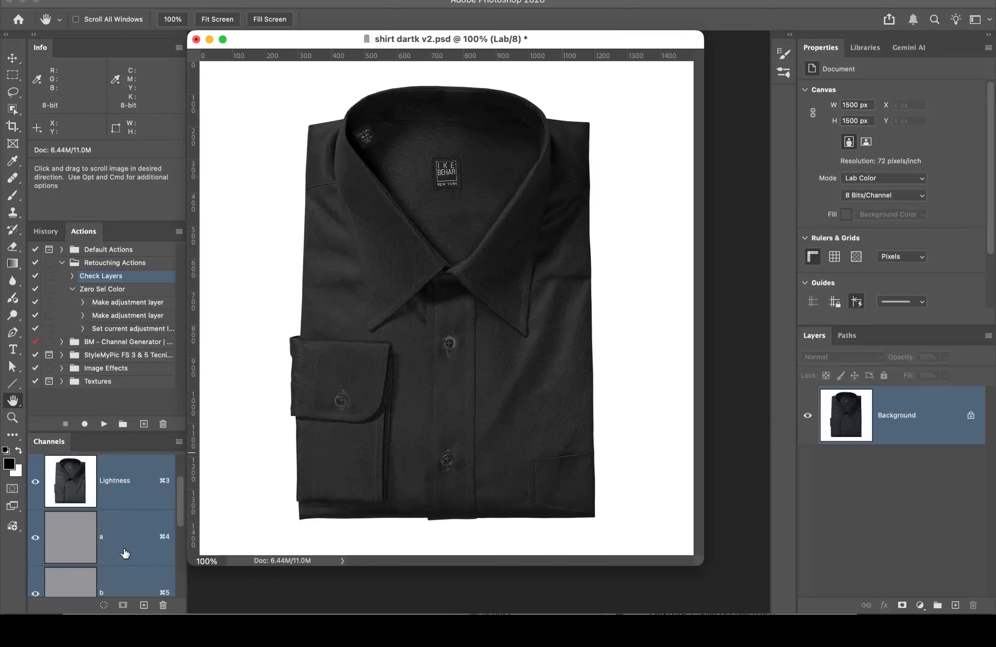
pyautogui.scroll(-3, 126, 539)
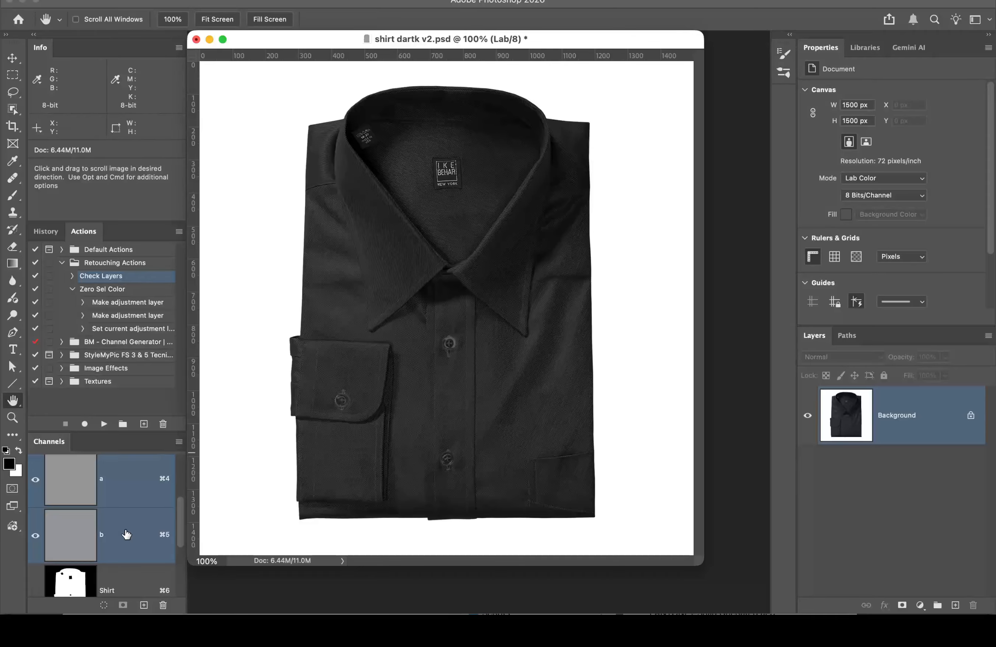
pyautogui.scroll(-4, 126, 535)
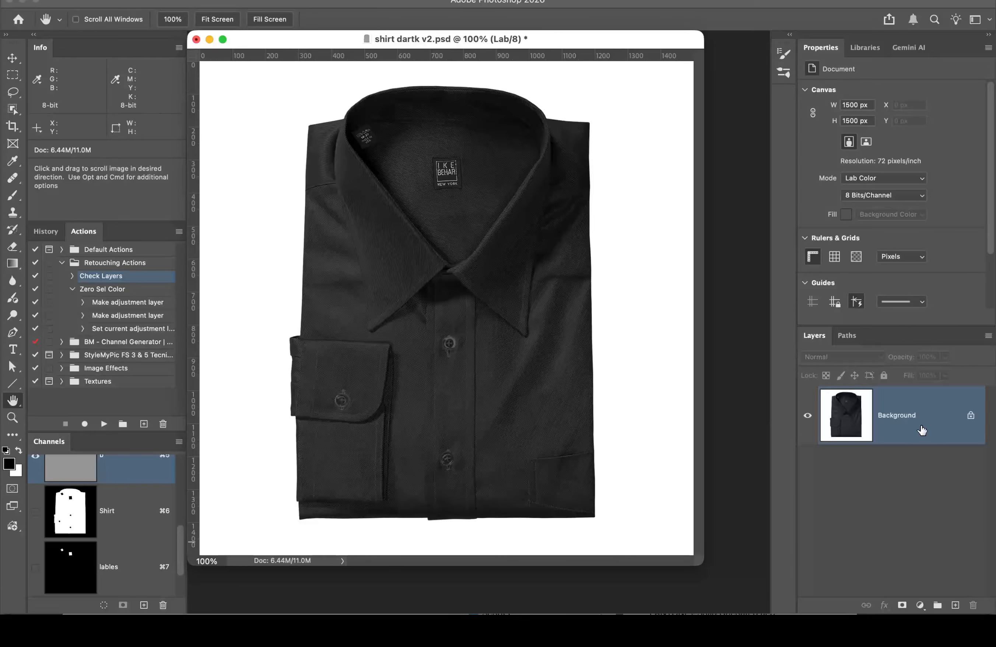
# Step: Duplicate the Background layer and create a group named "White shirt" above the copy
pyautogui.press('super+j')
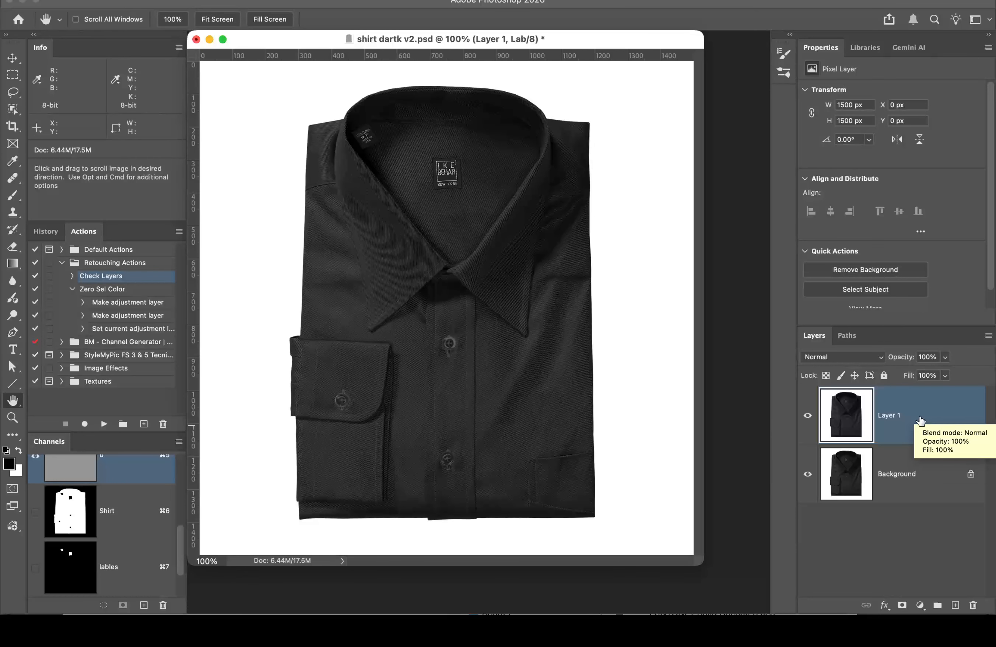
pyautogui.click(938, 605)
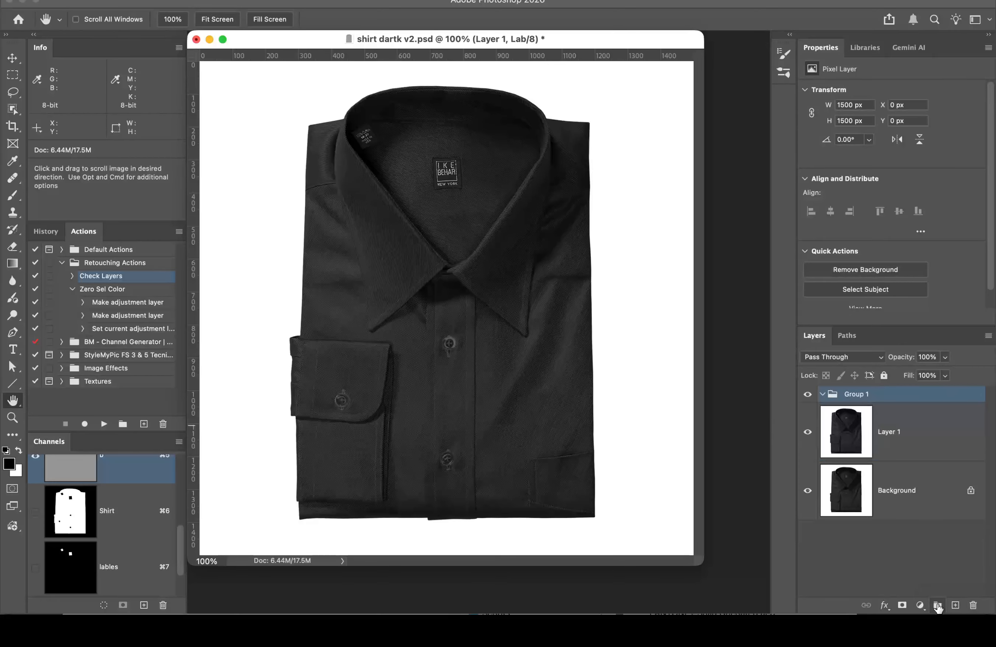
pyautogui.doubleClick(857, 394)
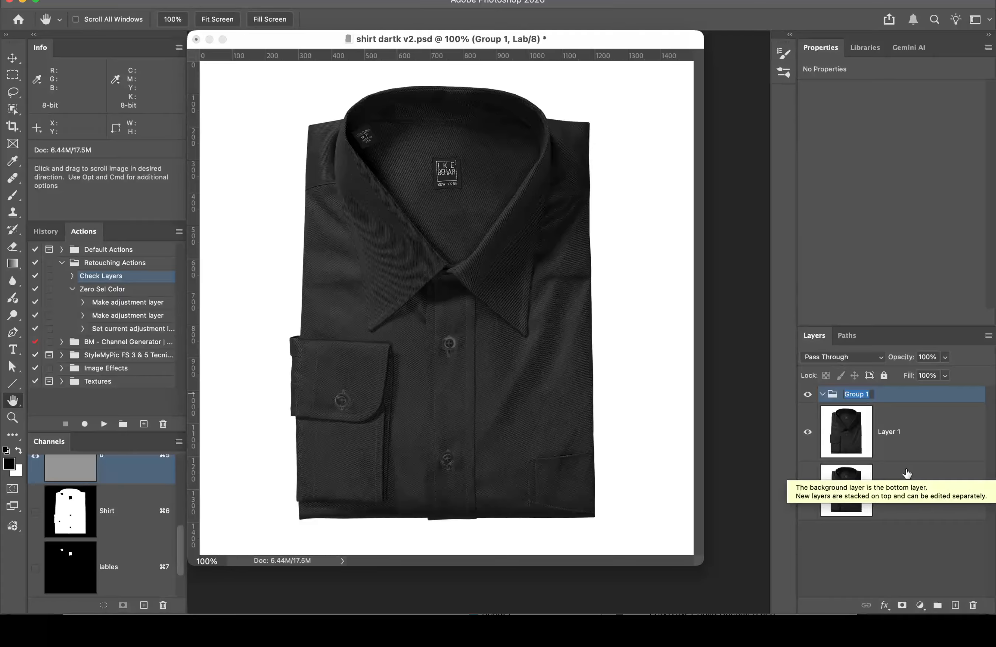
pyautogui.write('White shirt')
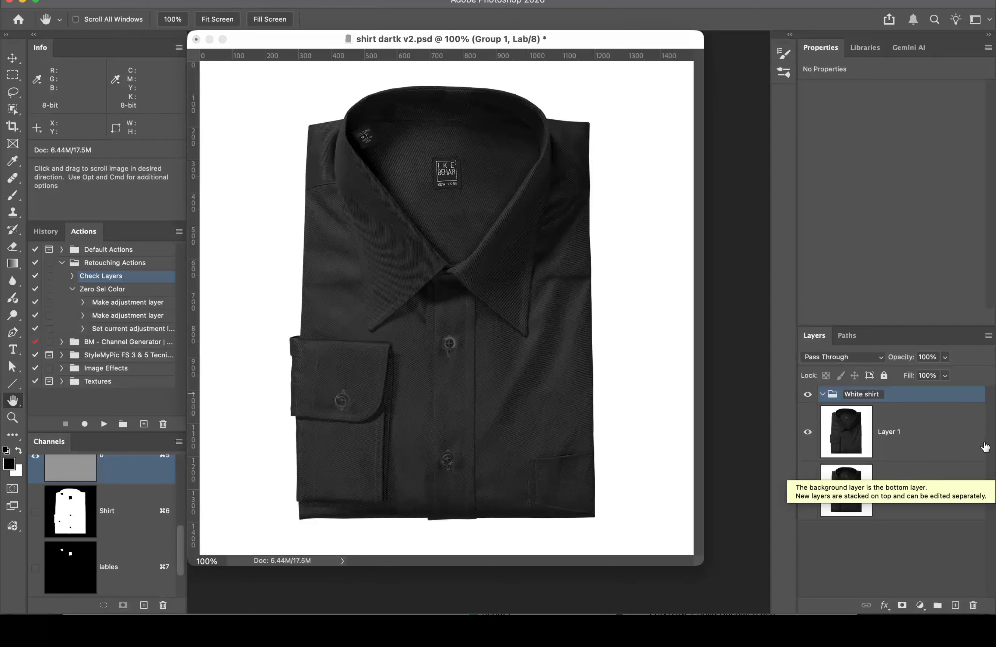
# Step: Move the duplicated shirt layer into the White shirt group and rename it "Desat 1"
pyautogui.click(849, 437)
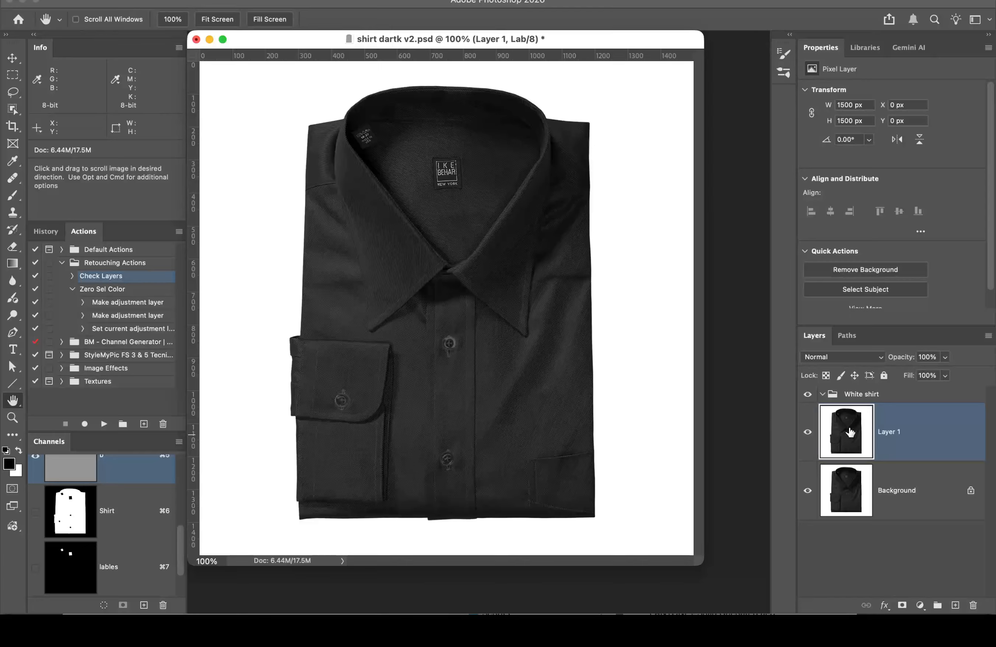
pyautogui.moveTo(852, 432); pyautogui.dragTo(868, 393)
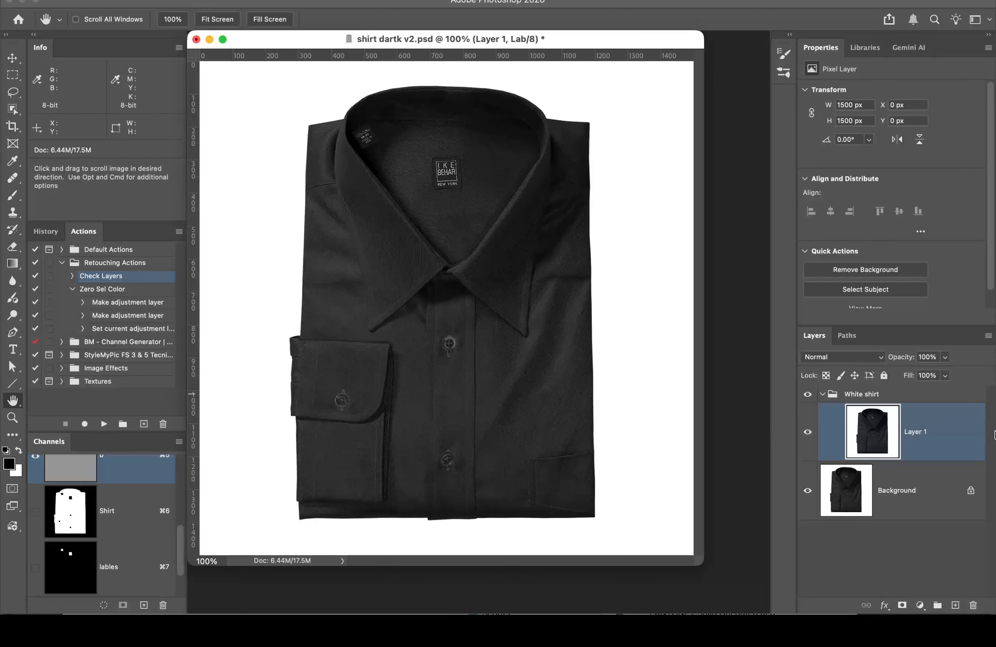
pyautogui.doubleClick(917, 433)
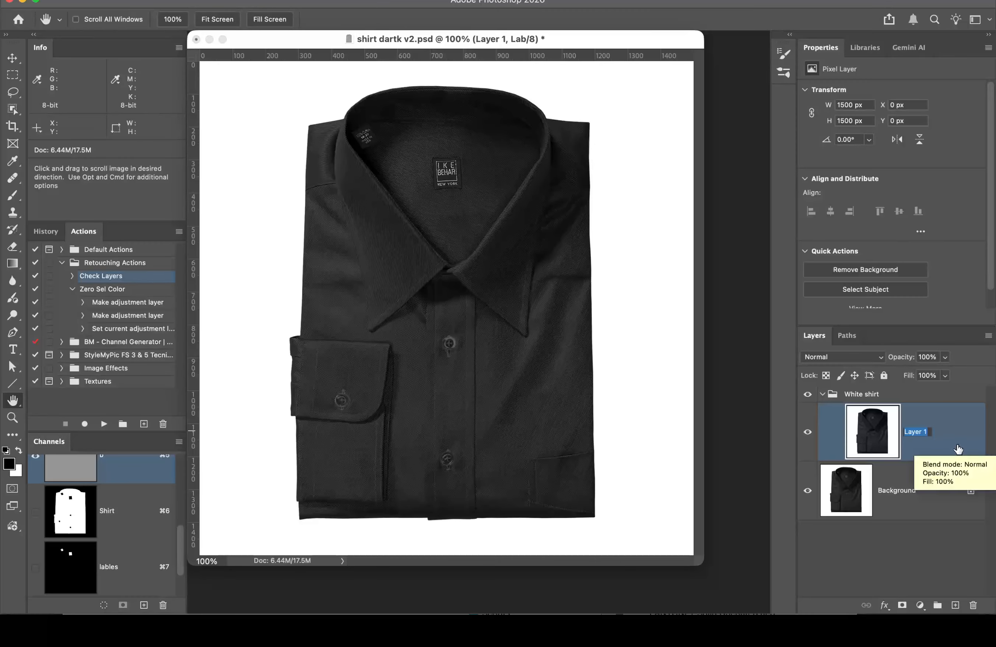
pyautogui.write('Desat')
pyautogui.press('Return')
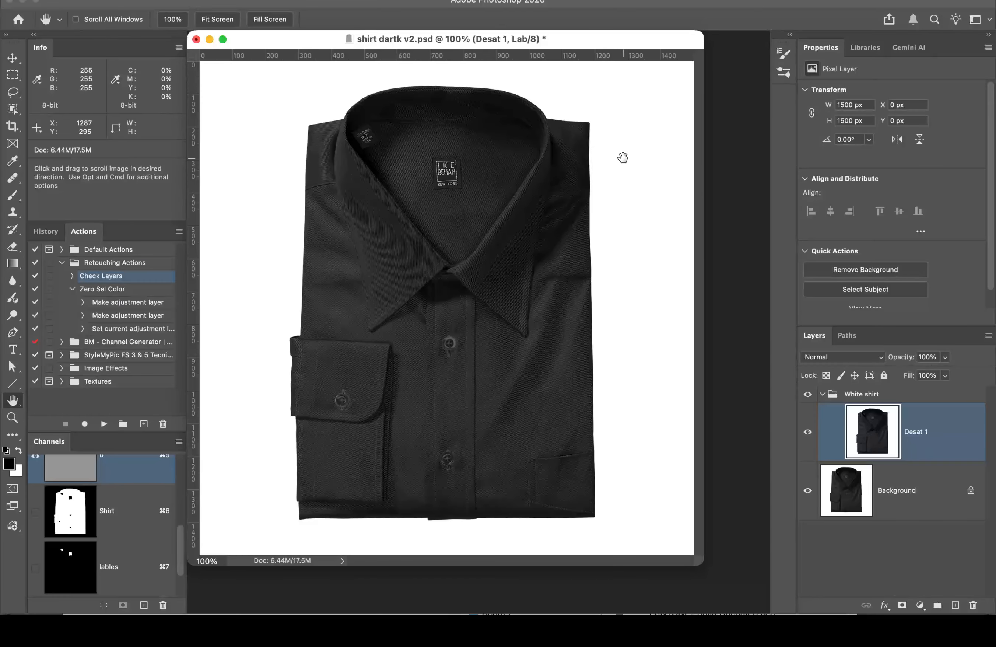
# Step: Desaturate the Desat 1 layer and make two duplicates of it in the White shirt group
pyautogui.click(185, 0)
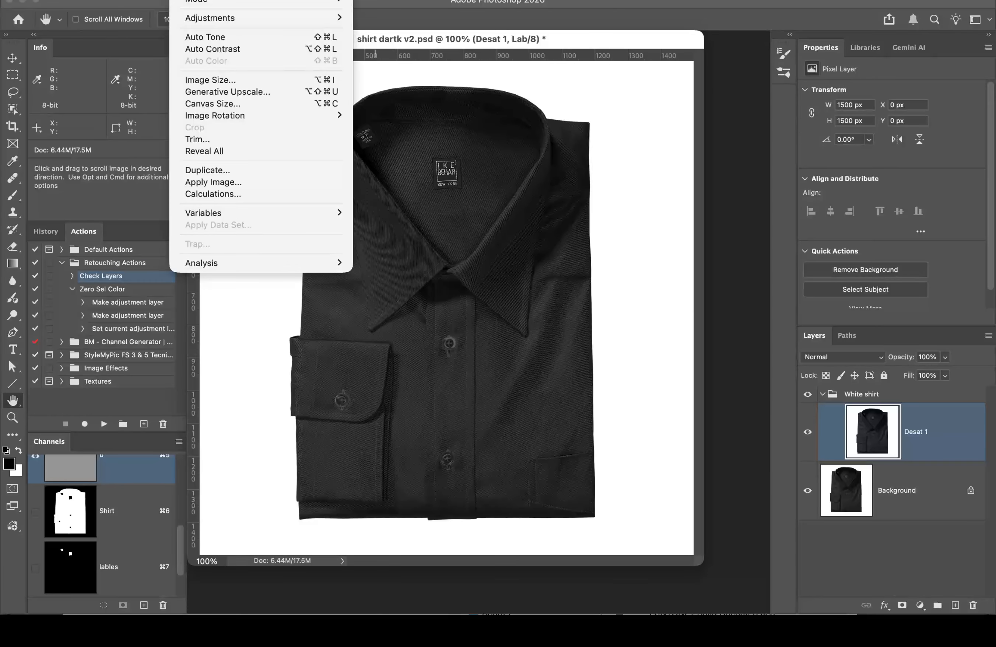
pyautogui.moveTo(214, 19)
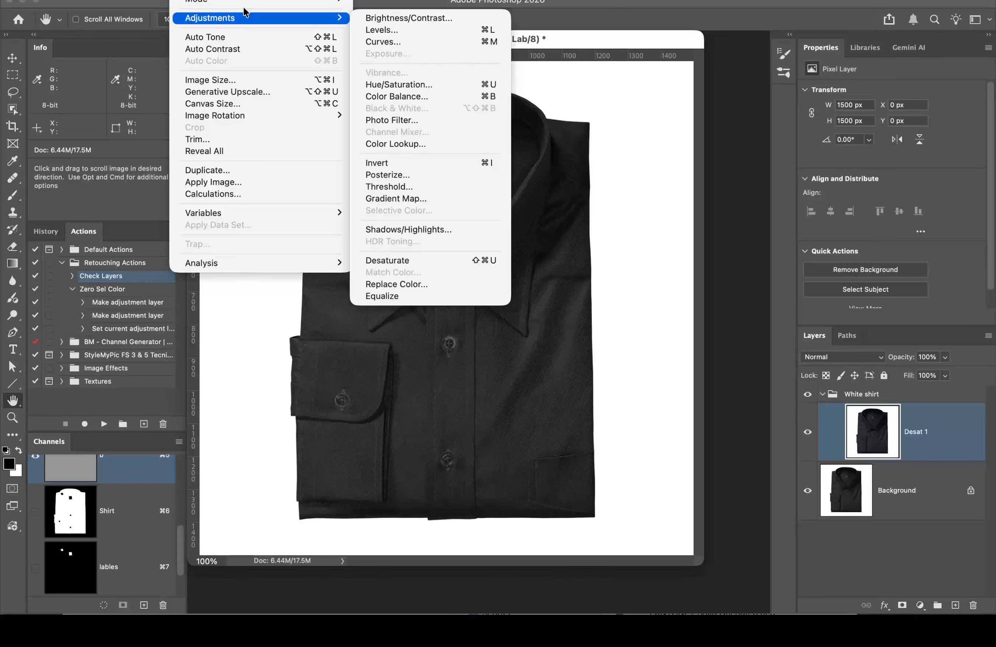
pyautogui.click(431, 261)
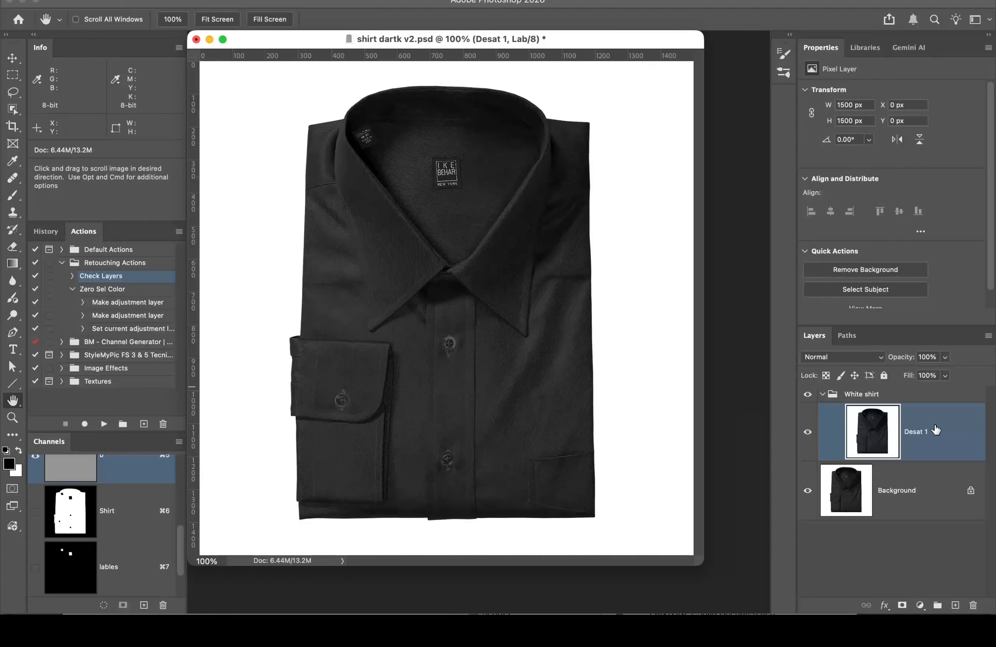
pyautogui.press('super+j')
pyautogui.press('super+j')
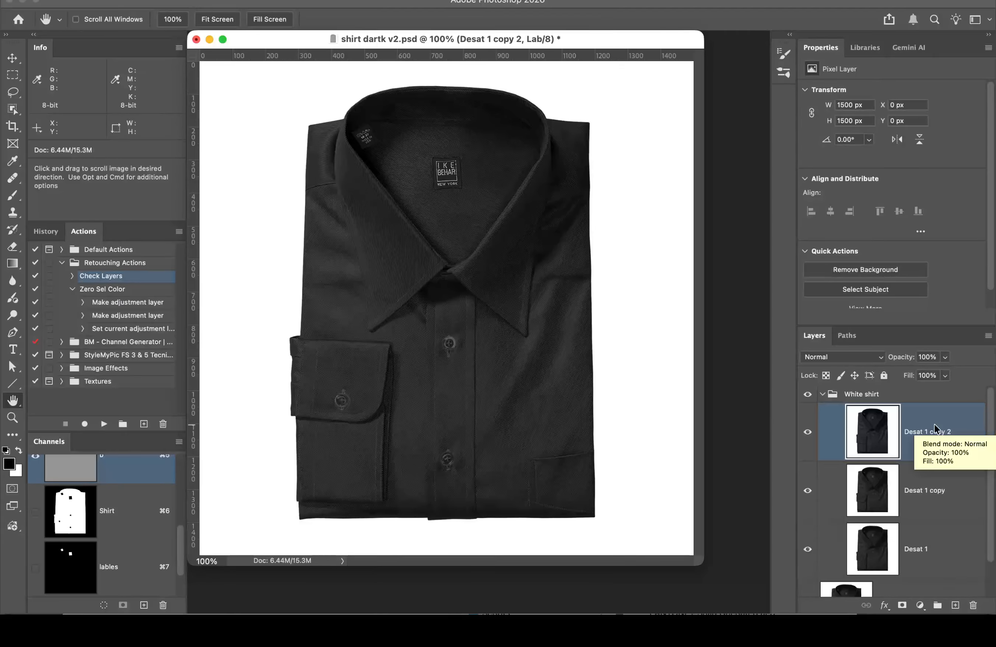
# Step: Rename the two copies of the Desat 1 layer as "Desat 2" and, for the uppermost one, "Desat 3"
pyautogui.doubleClick(939, 489)
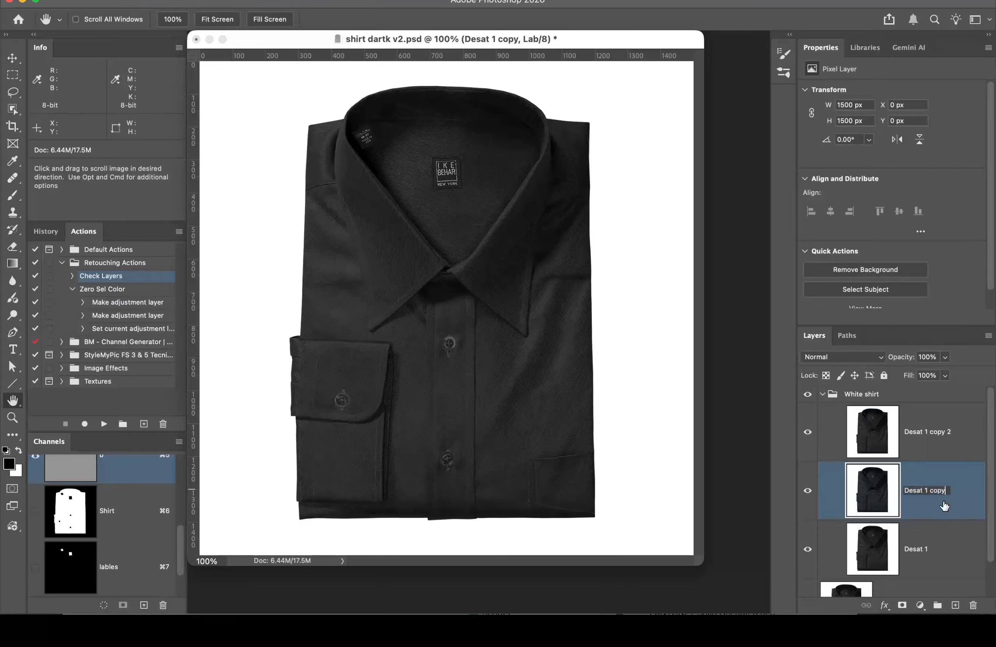
pyautogui.press('BackSpace')
pyautogui.press('BackSpace')
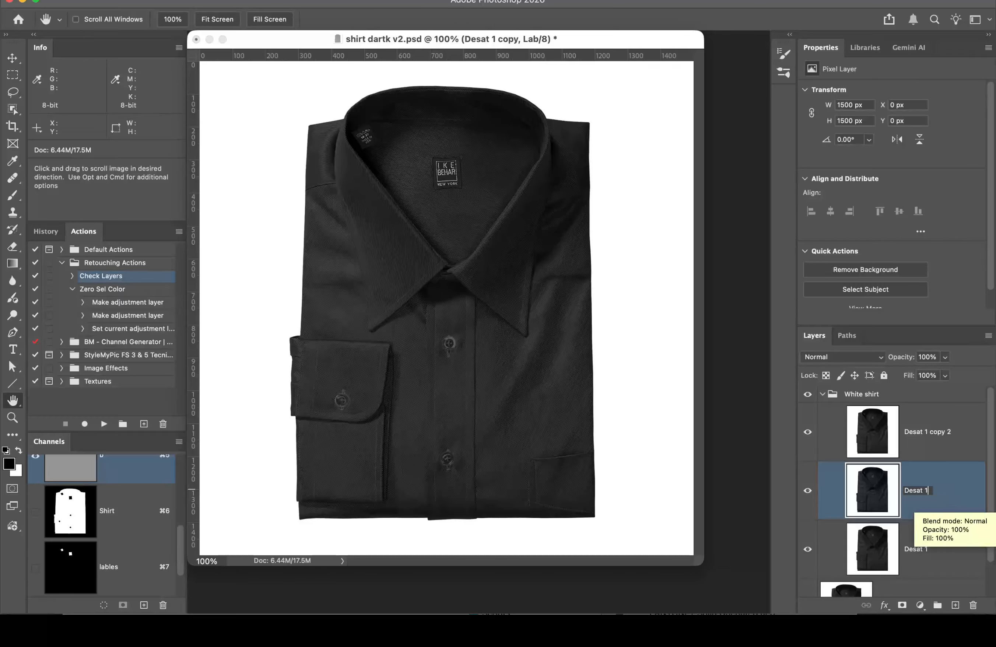
pyautogui.write('2')
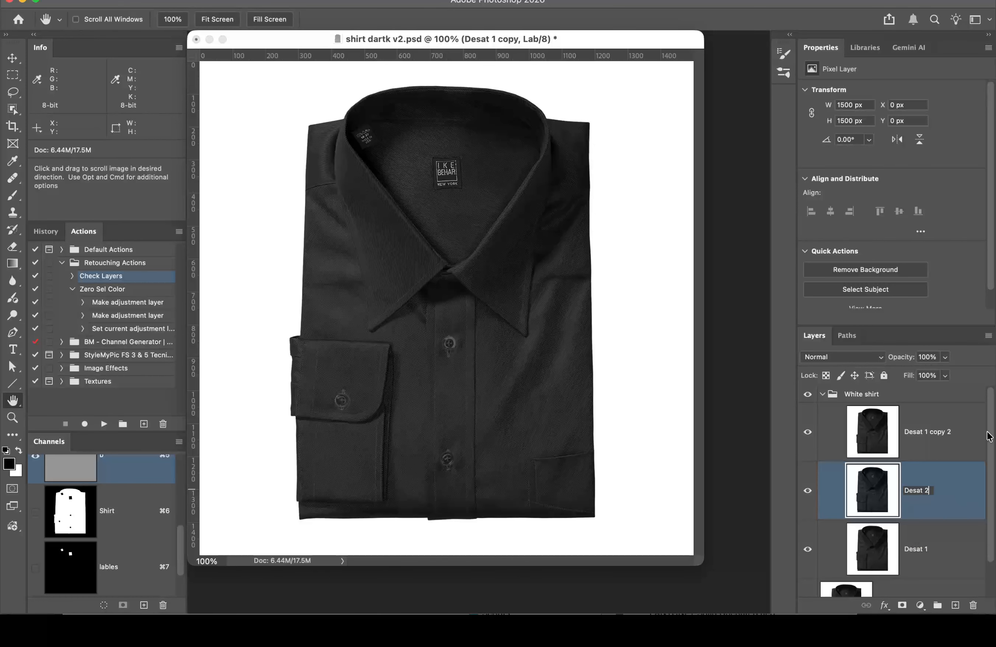
pyautogui.doubleClick(943, 431)
pyautogui.click(951, 433)
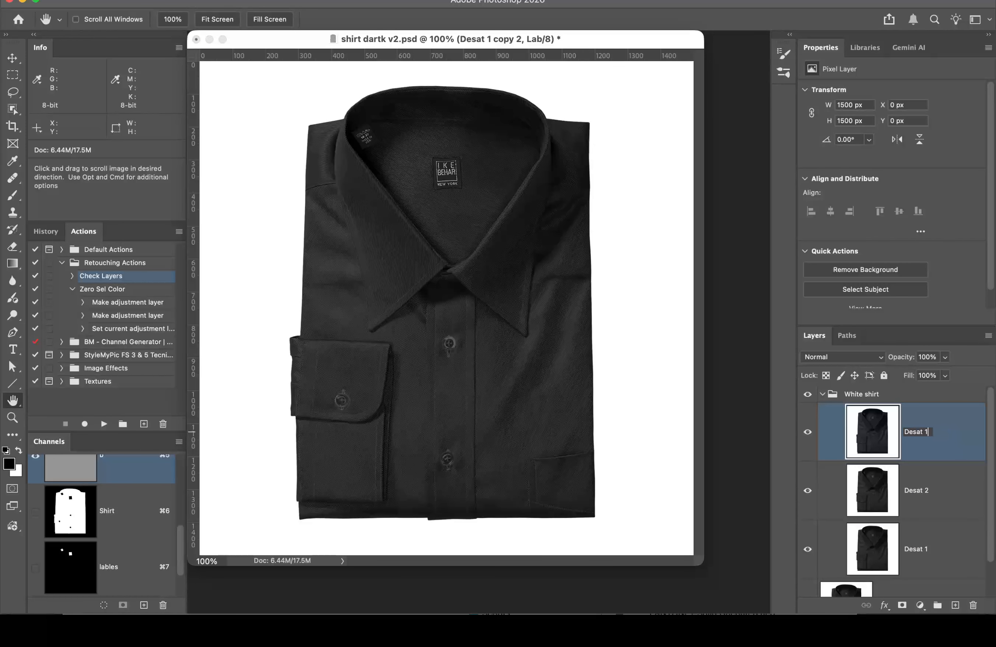
pyautogui.press('BackSpace')
pyautogui.write('3')
pyautogui.press('Return')
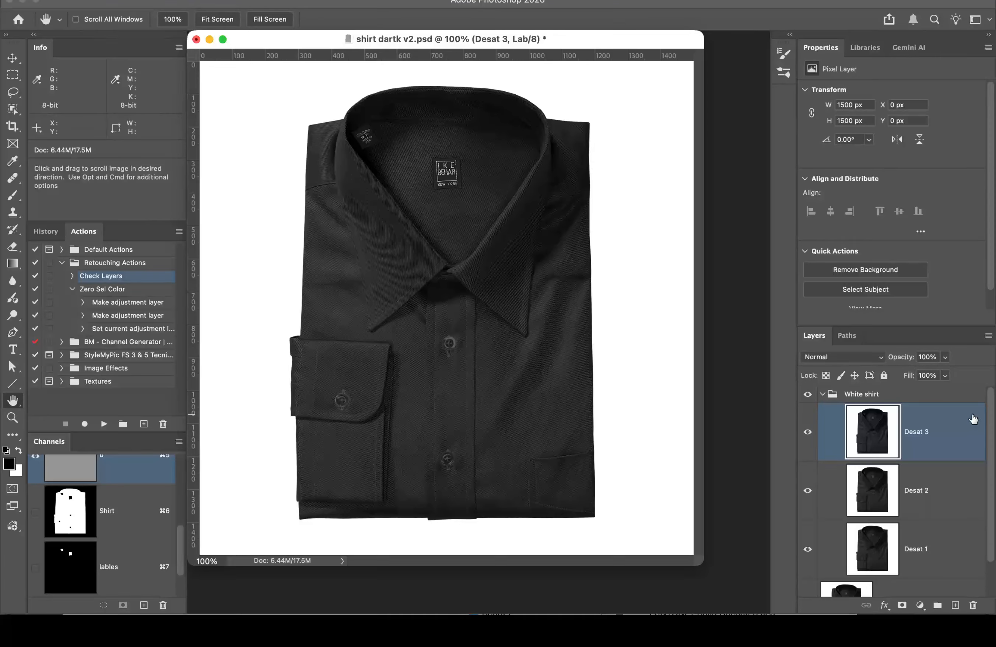
# Step: Hide the Desat 3 and Desat 2 layers and make Desat 1 the active layer
pyautogui.click(806, 430)
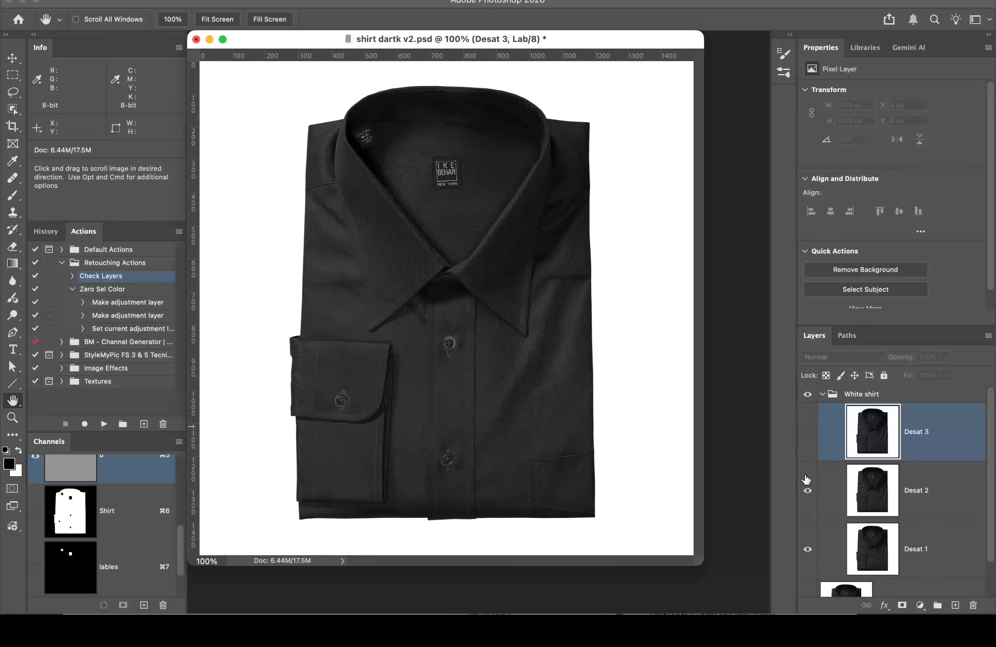
pyautogui.click(808, 490)
pyautogui.click(939, 545)
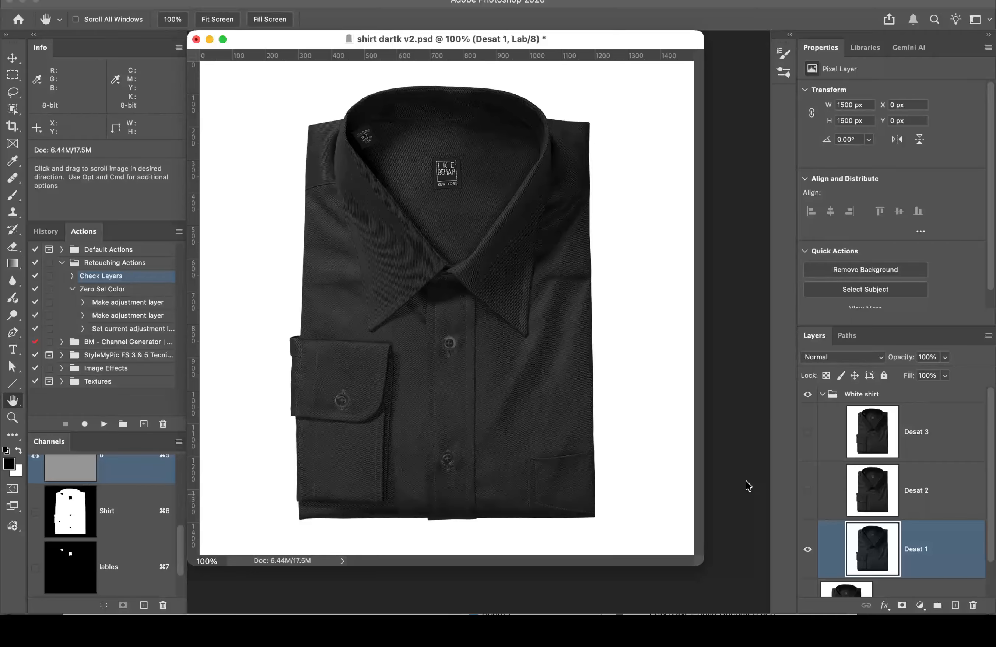
# Step: Load the saved Shirt channel as a selection and add it as a layer mask to the White shirt group
pyautogui.keyDown('super'); pyautogui.click(69, 510); pyautogui.keyUp('super')
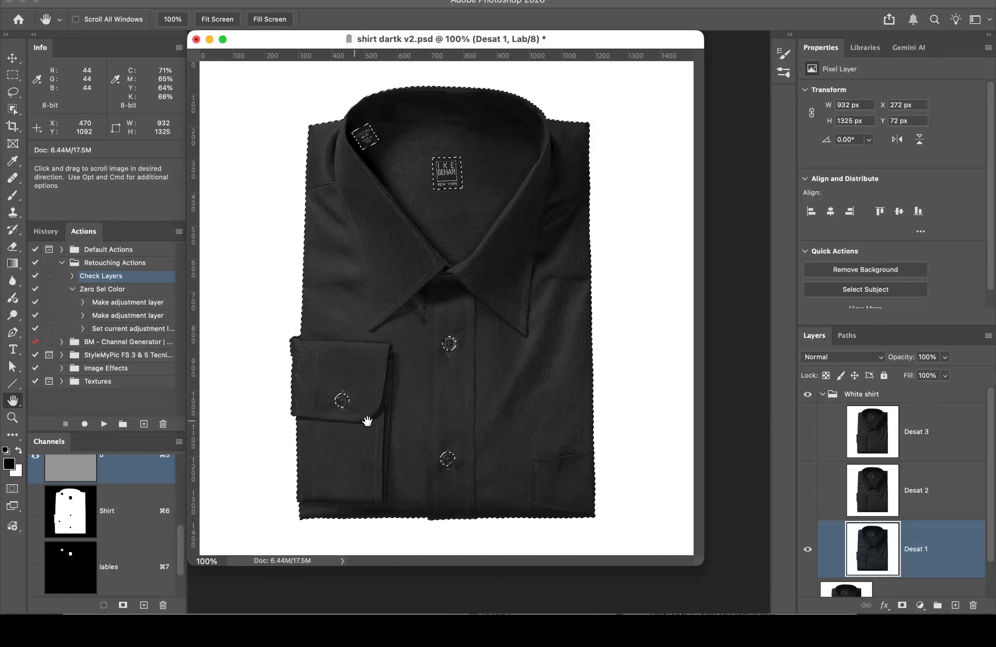
pyautogui.click(901, 396)
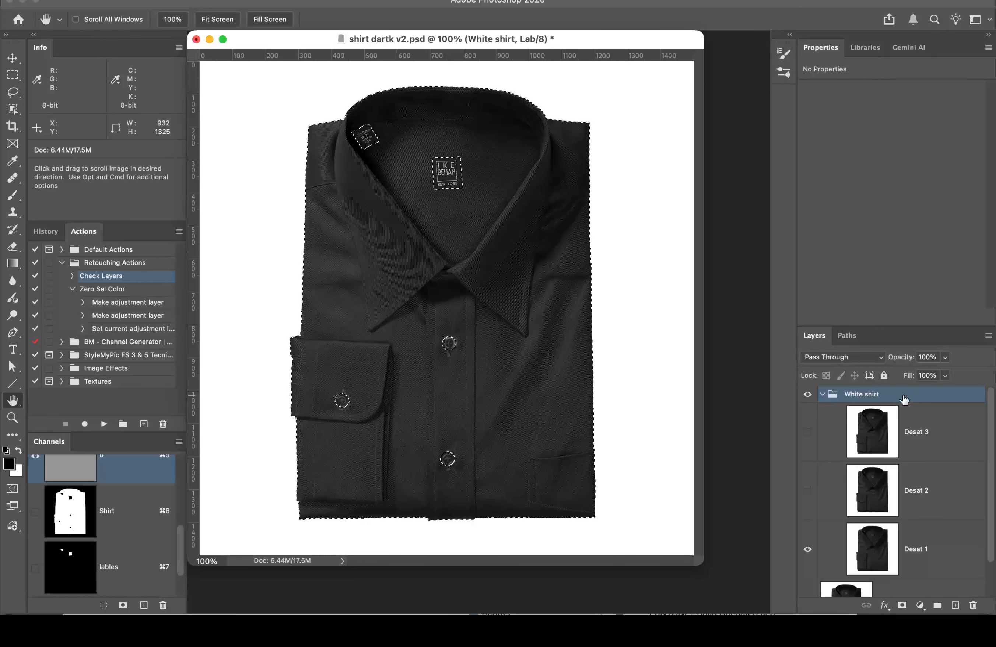
pyautogui.click(902, 605)
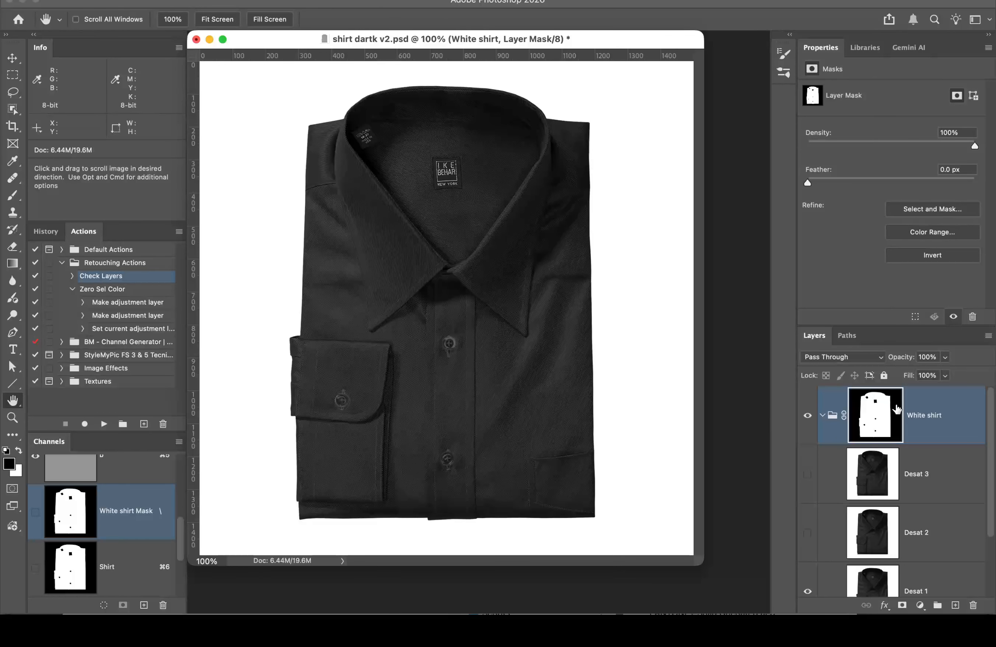
pyautogui.scroll(-3, 962, 422)
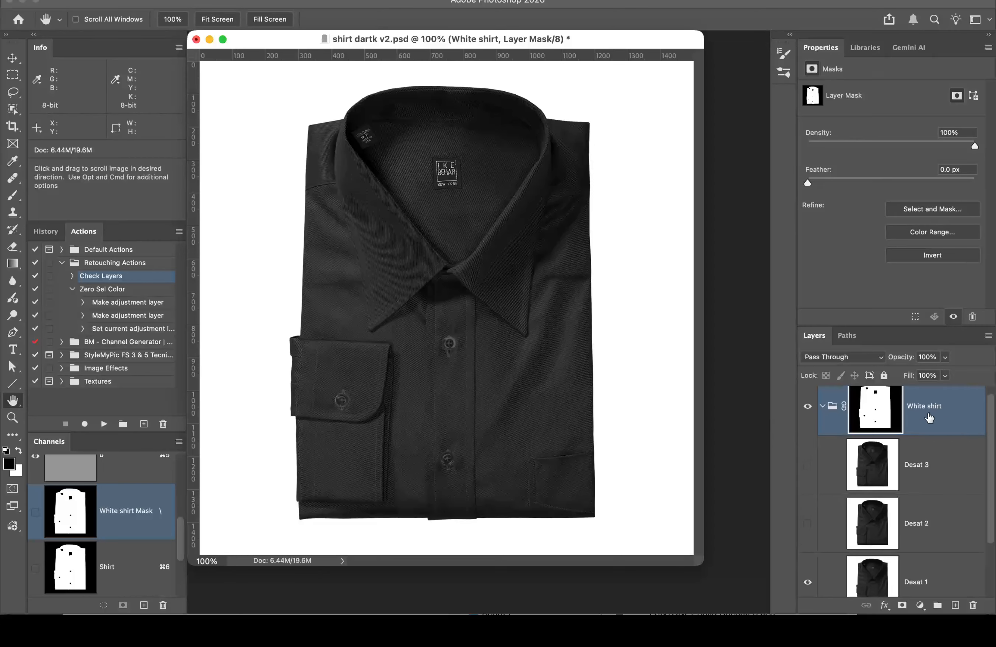
pyautogui.scroll(-1, 853, 501)
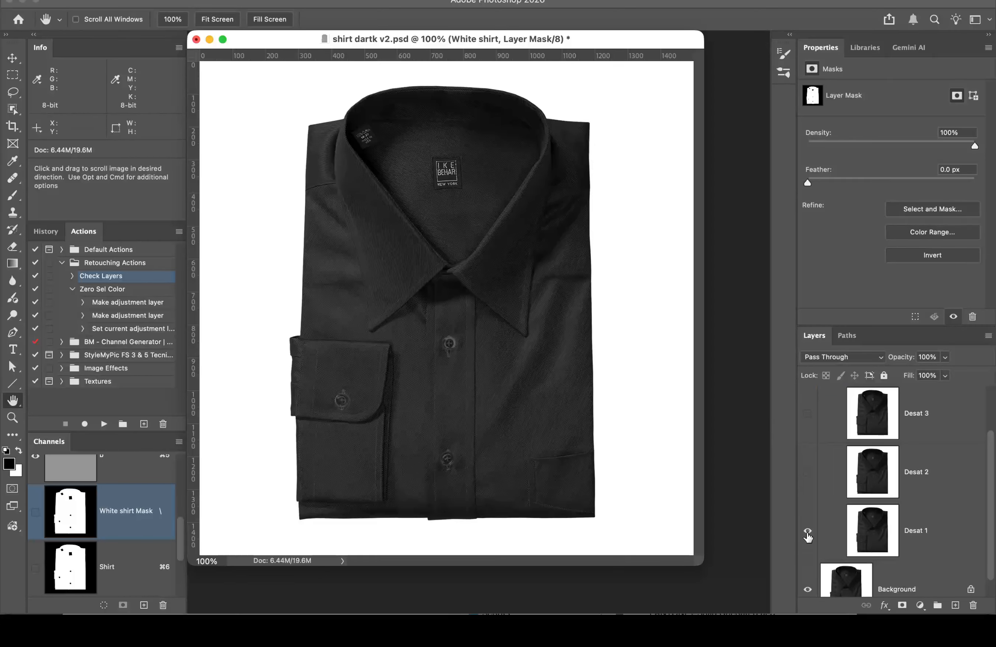
pyautogui.click(832, 528)
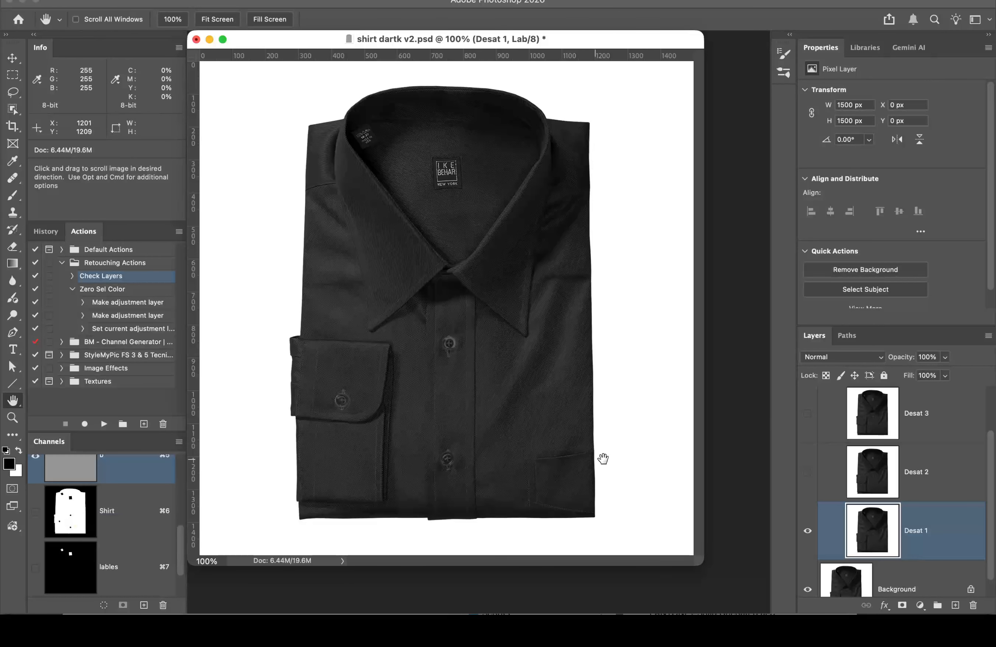
pyautogui.scroll(2, 919, 439)
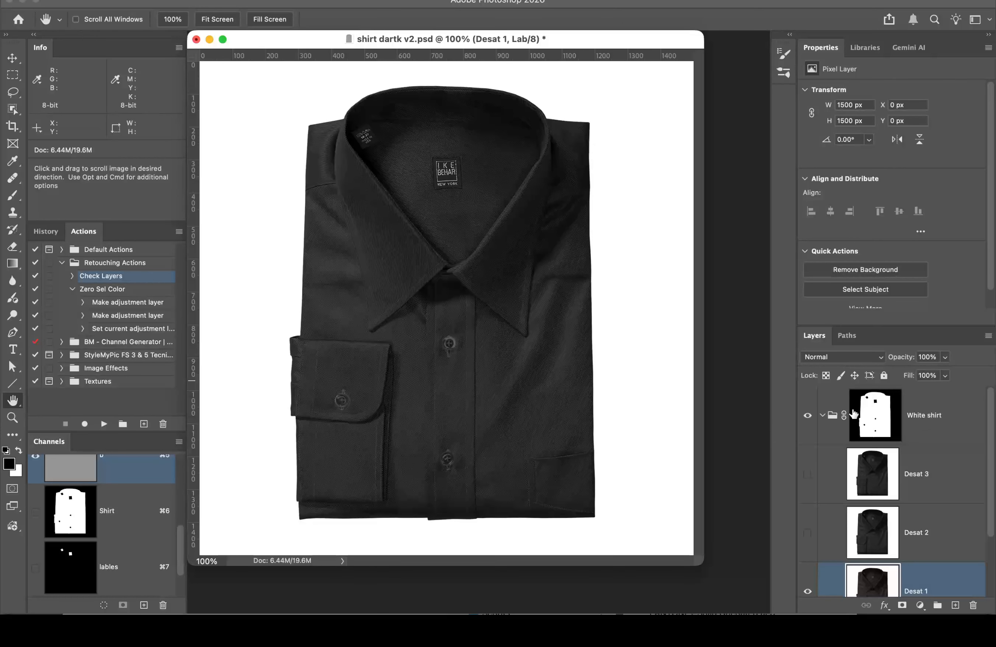
pyautogui.click(833, 411)
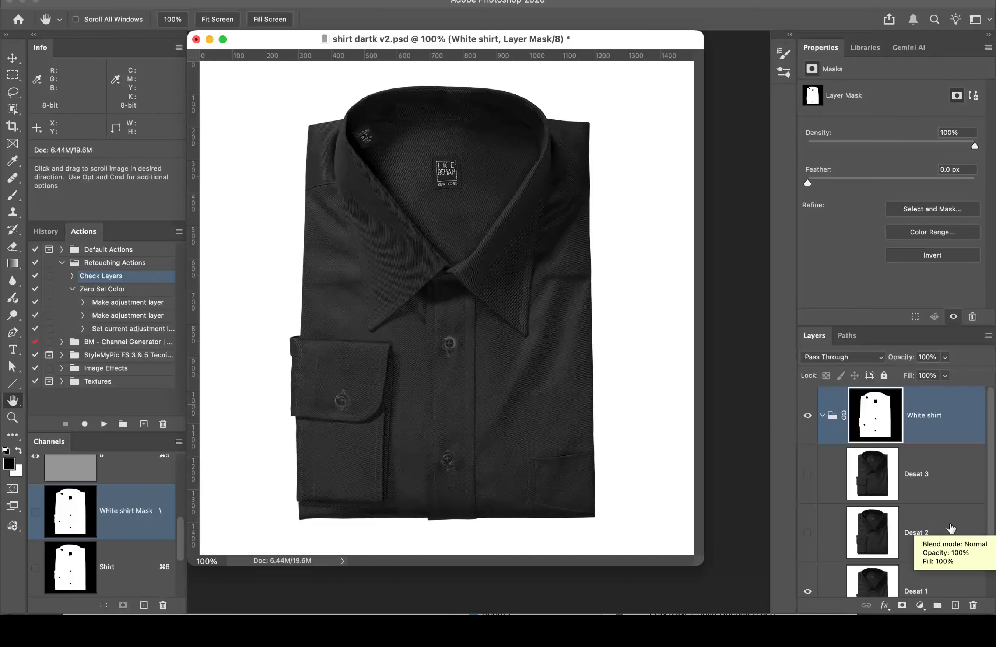
# Step: Add a Solid Color fill layer of RGB 240, 240, 240 directly above Desat 1 and set its blend mode to Hard Light
pyautogui.scroll(-3, 941, 542)
pyautogui.click(939, 515)
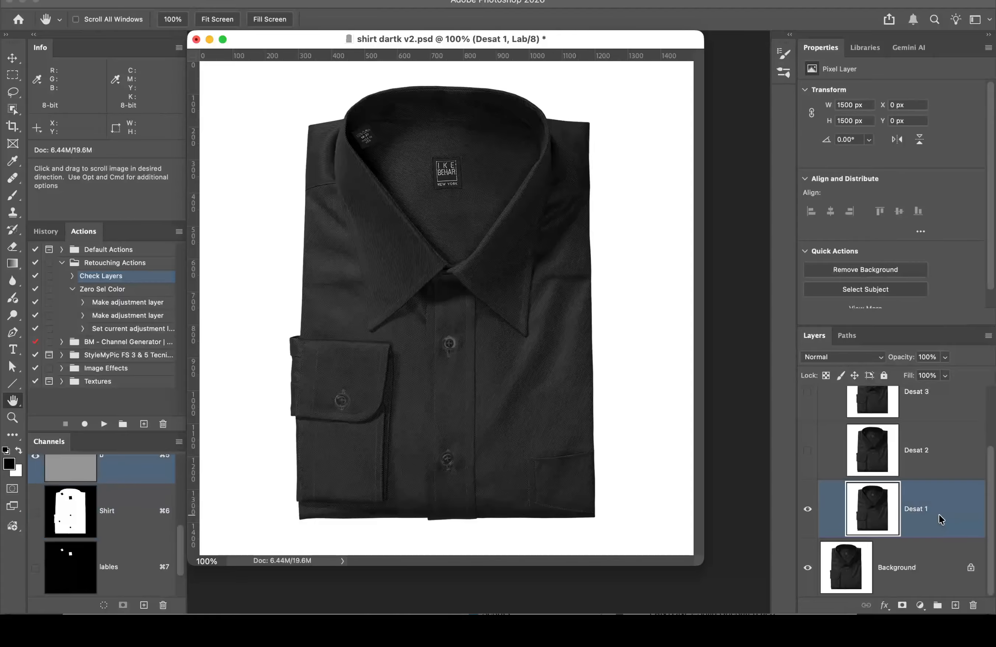
pyautogui.click(920, 607)
pyautogui.scroll(-5, 920, 605)
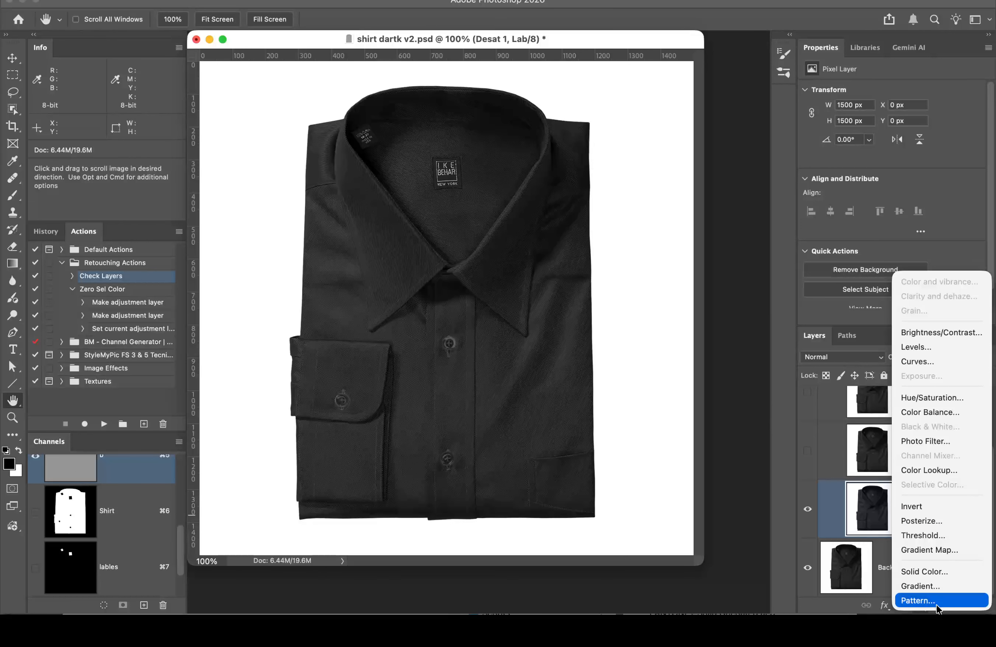
pyautogui.click(935, 572)
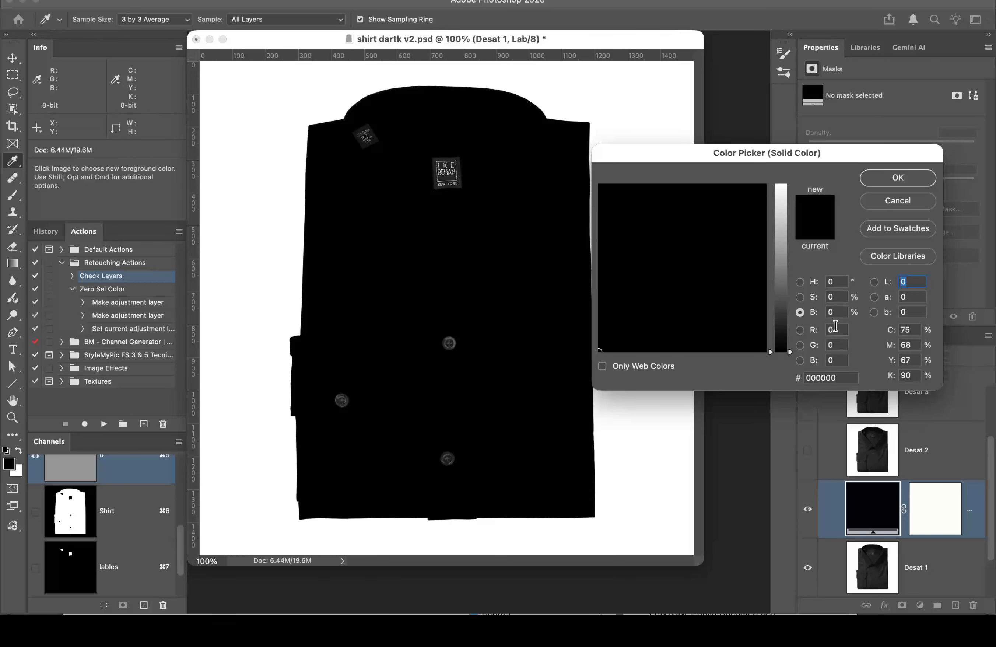
pyautogui.click(833, 330)
pyautogui.write('240')
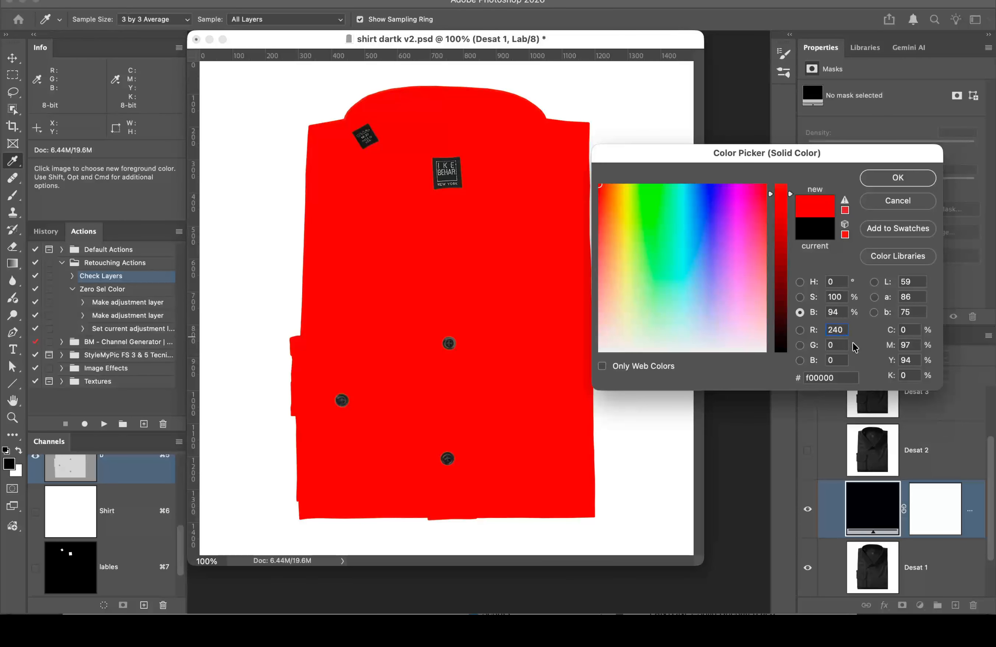
pyautogui.press('Tab')
pyautogui.write('24')
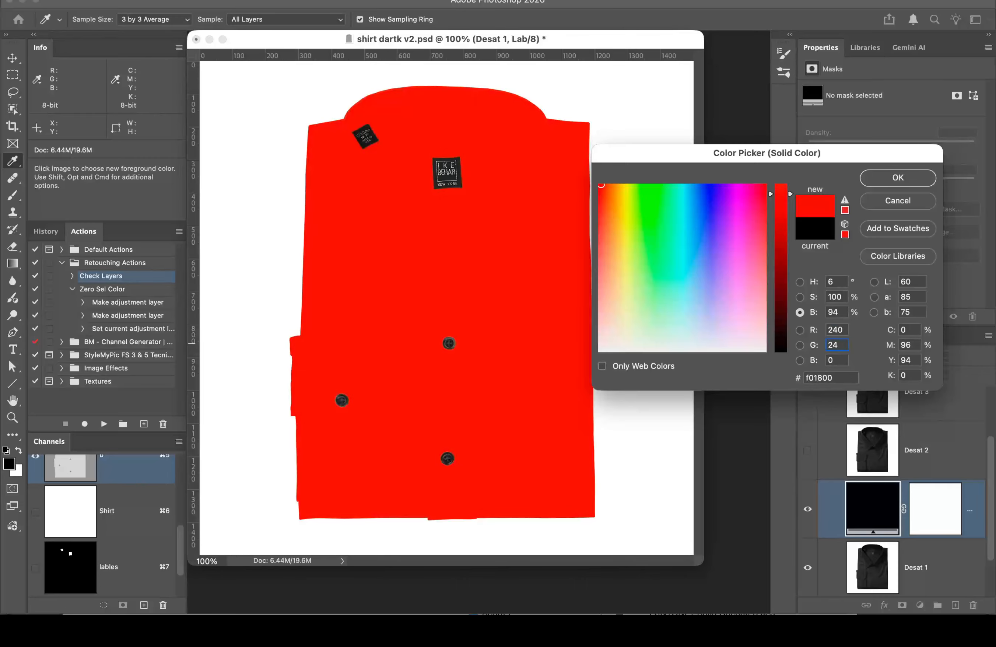
pyautogui.write('0')
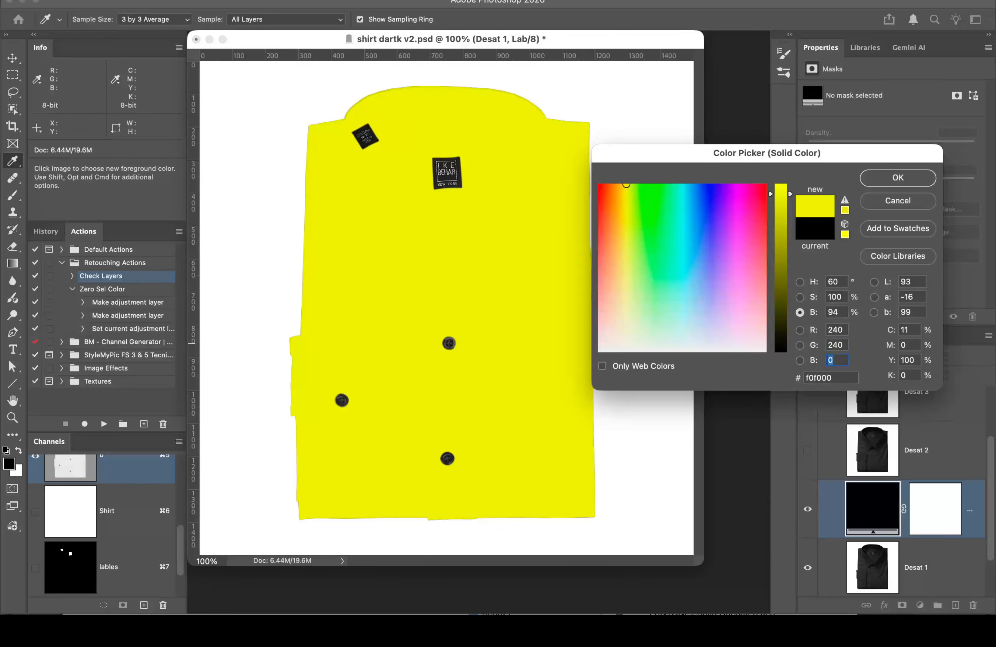
pyautogui.write('240')
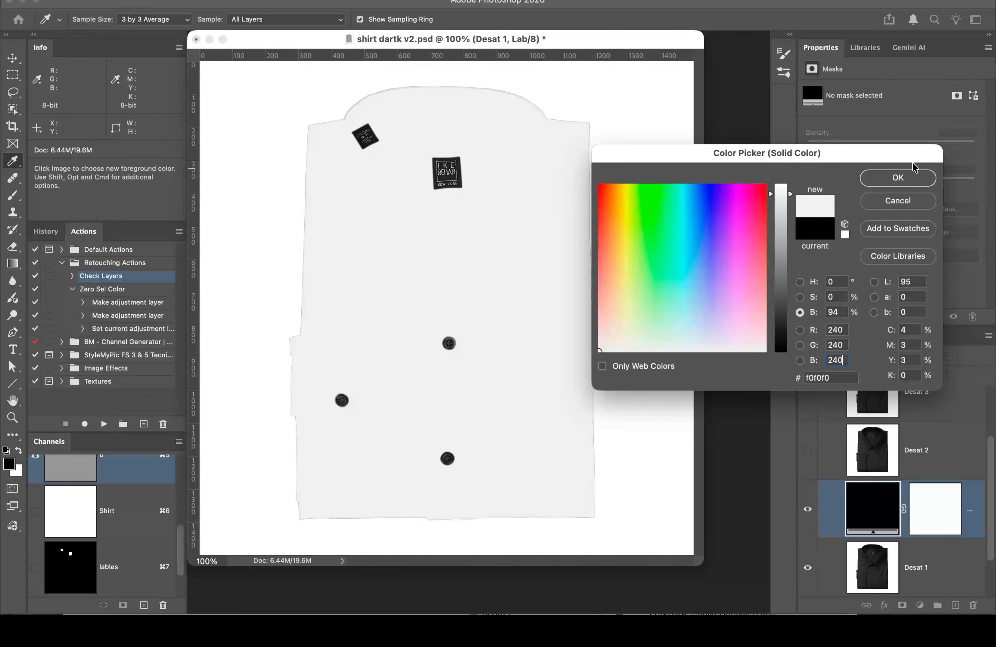
pyautogui.click(909, 177)
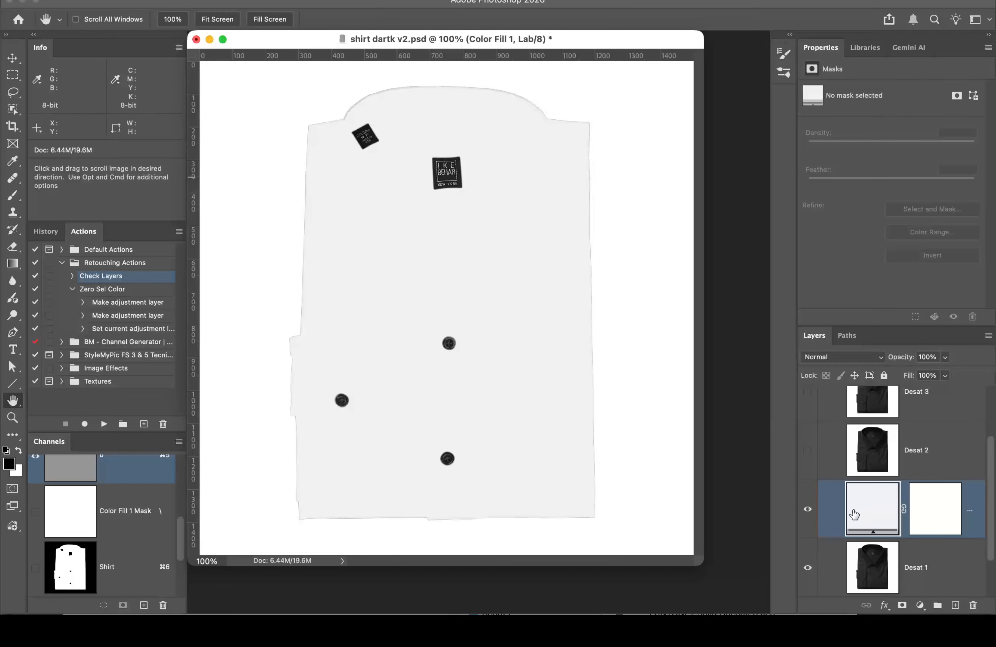
pyautogui.click(845, 357)
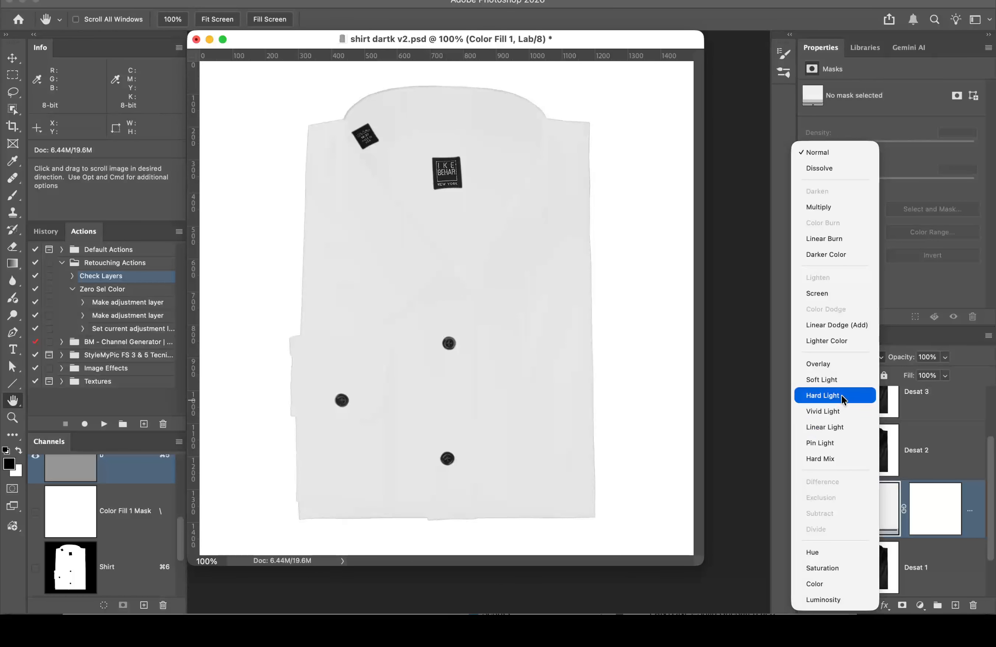
pyautogui.click(840, 396)
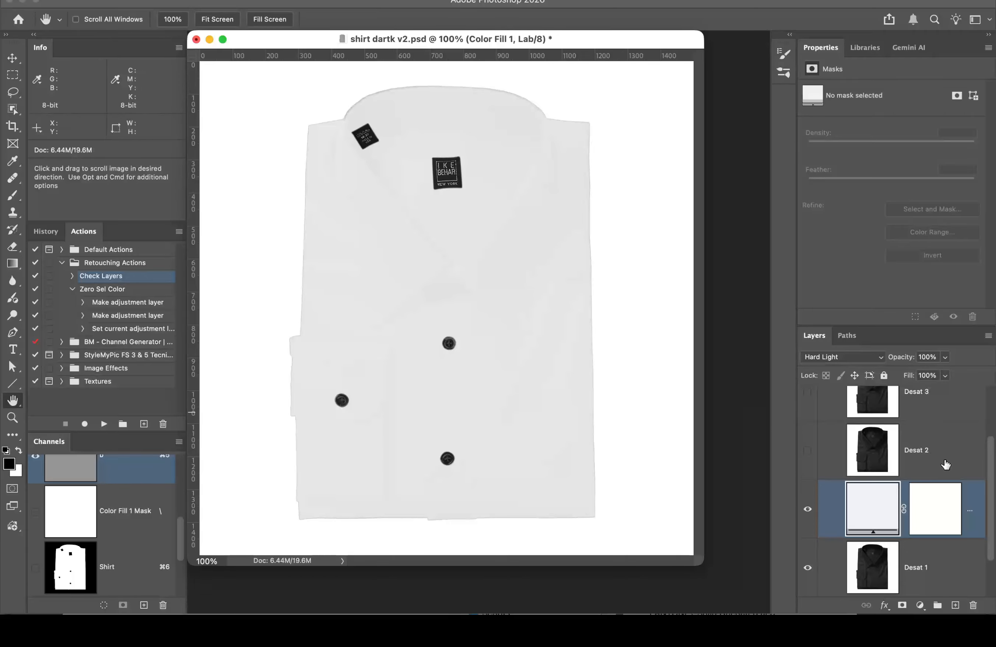
# Step: Make the Desat 2 layer visible and set its blend mode to Overlay
pyautogui.click(807, 450)
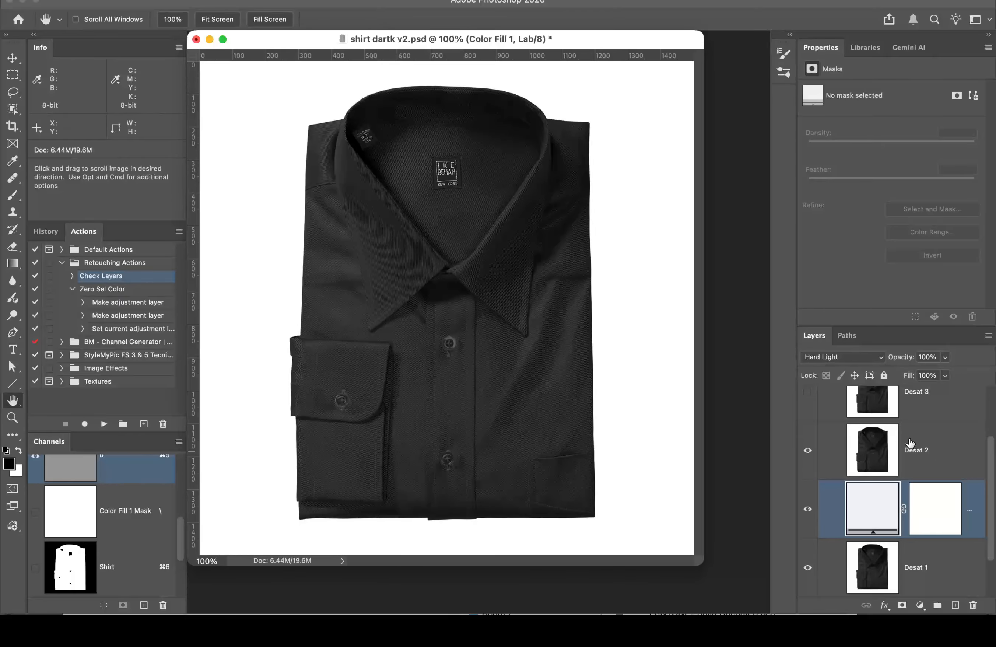
pyautogui.click(940, 446)
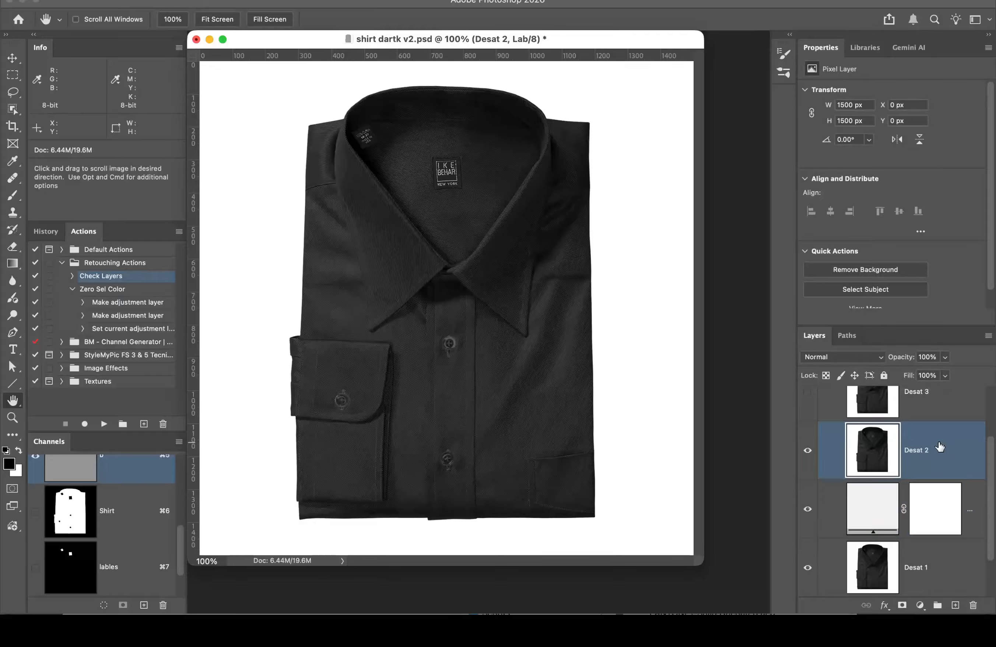
pyautogui.click(849, 361)
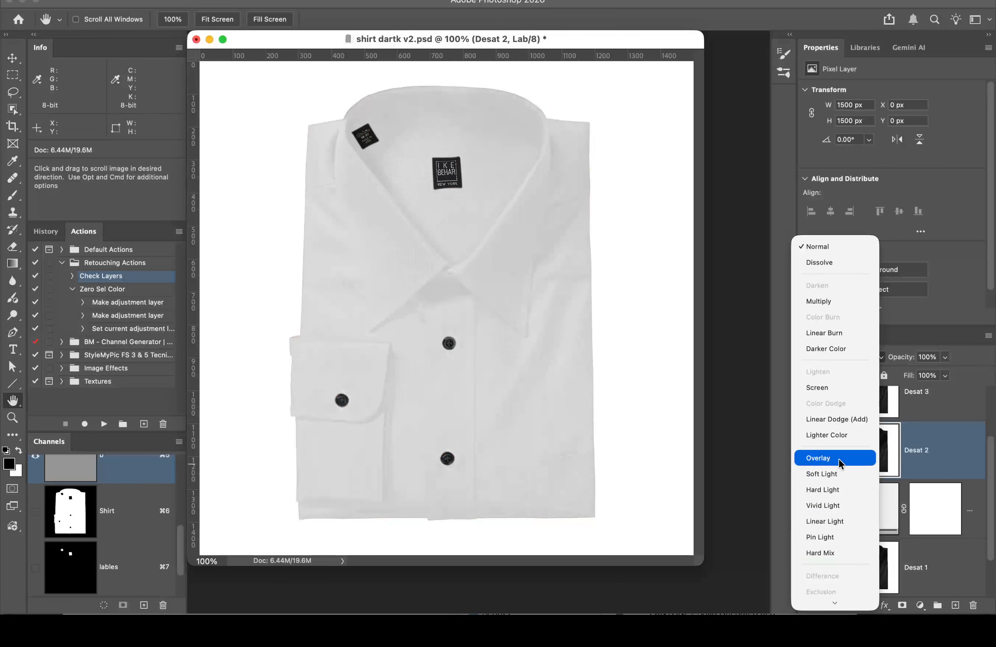
pyautogui.click(840, 459)
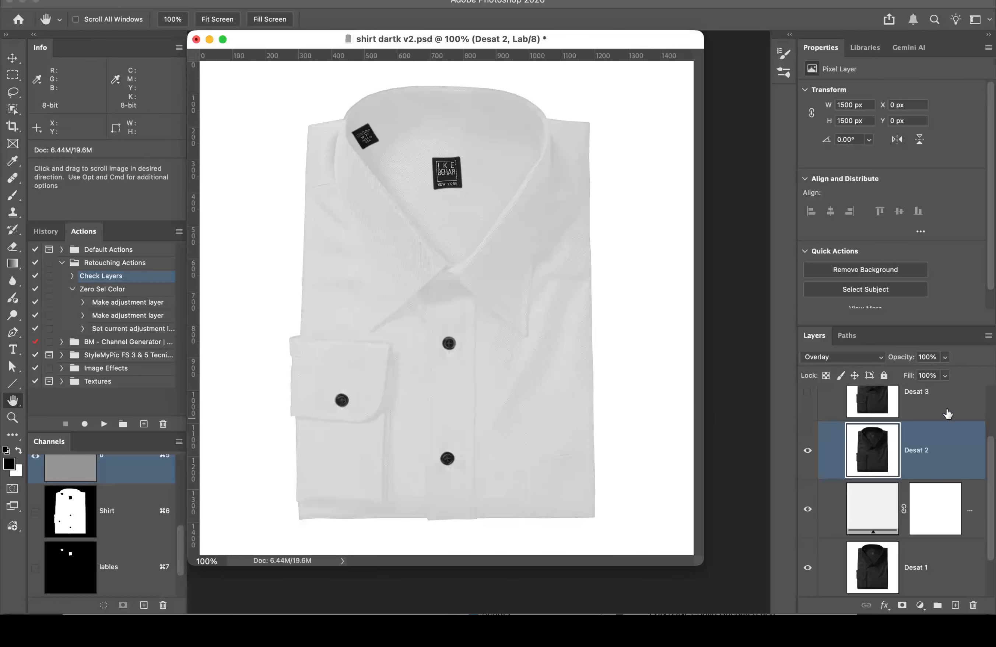
# Step: Make the Desat 3 layer visible and set its blend mode to Overlay, keeping its opacity at 100%
pyautogui.scroll(2, 948, 414)
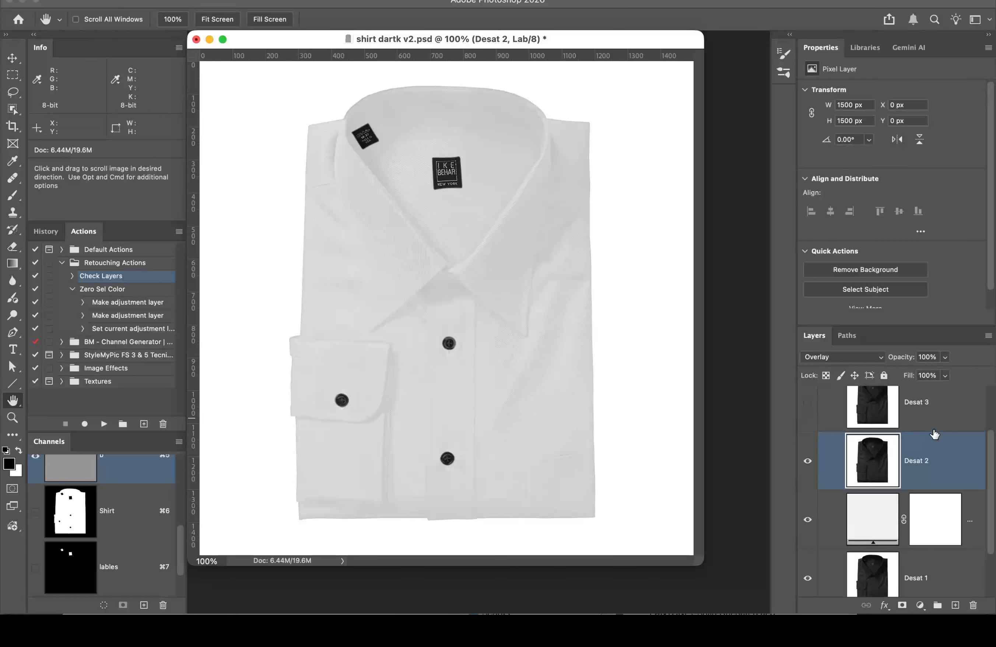
pyautogui.click(807, 416)
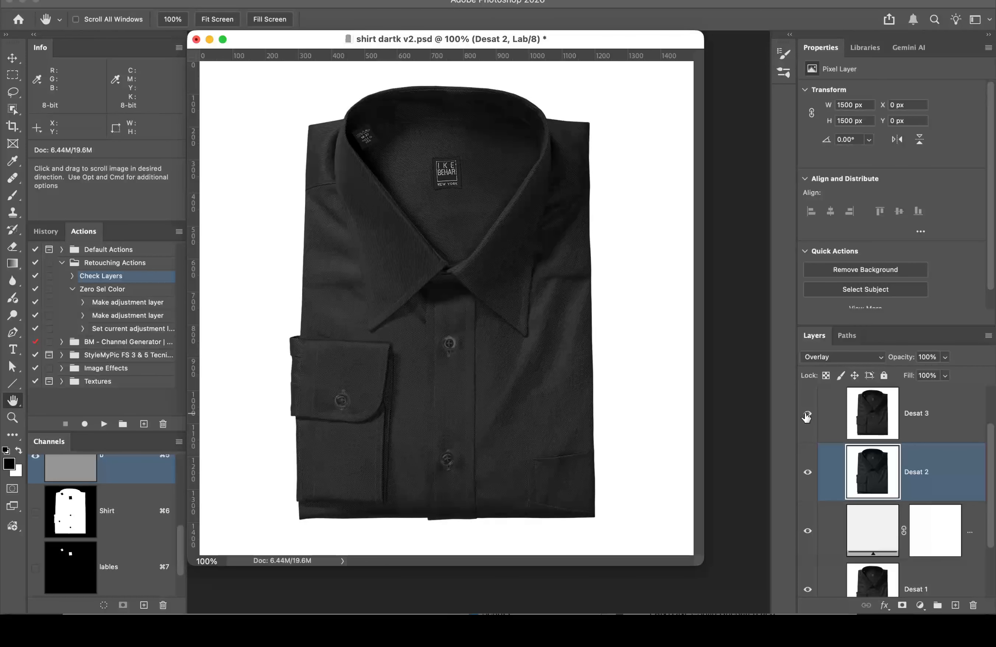
pyautogui.click(836, 413)
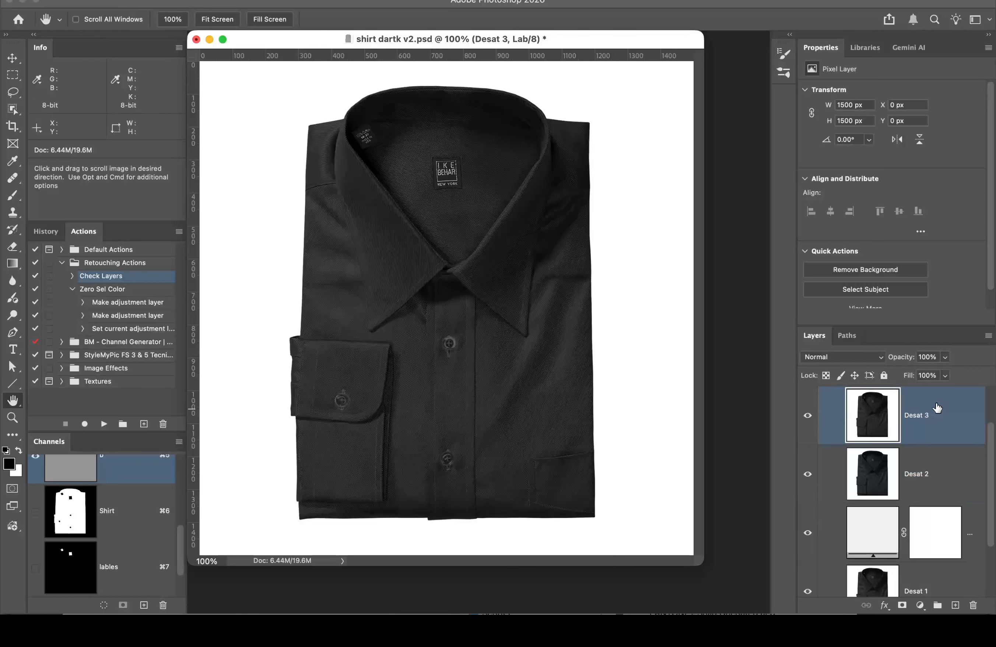
pyautogui.click(852, 360)
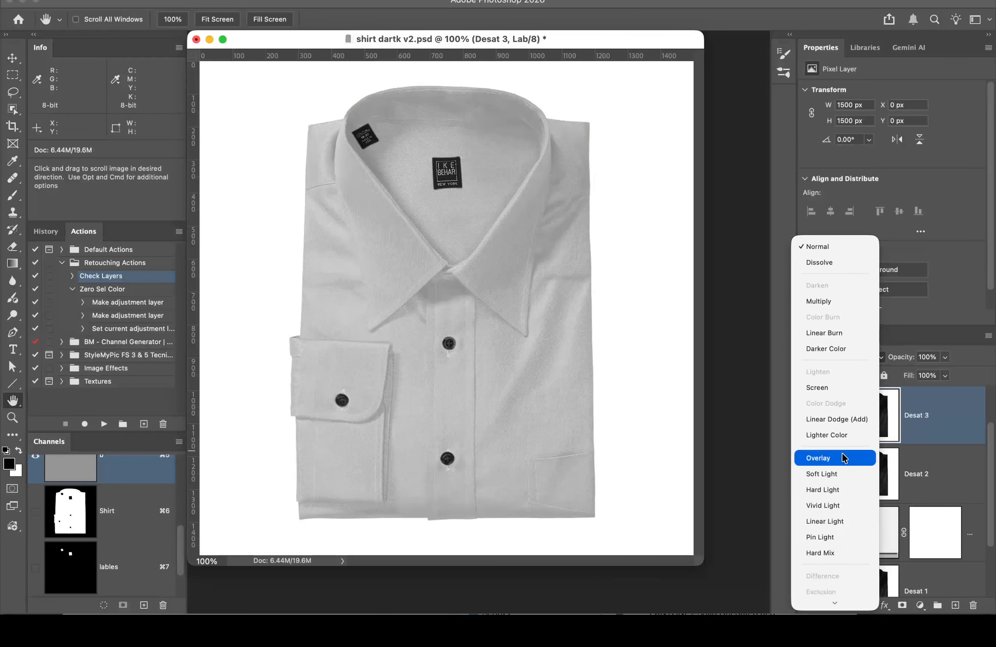
pyautogui.click(819, 458)
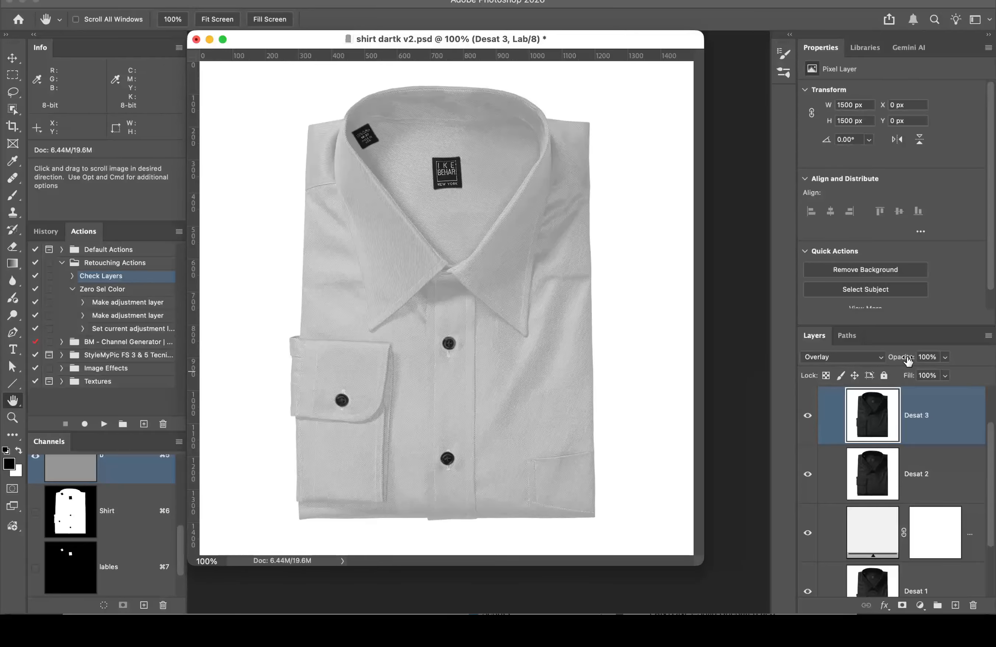
pyautogui.moveTo(908, 360); pyautogui.dragTo(956, 364)
pyautogui.scroll(-2, 877, 526)
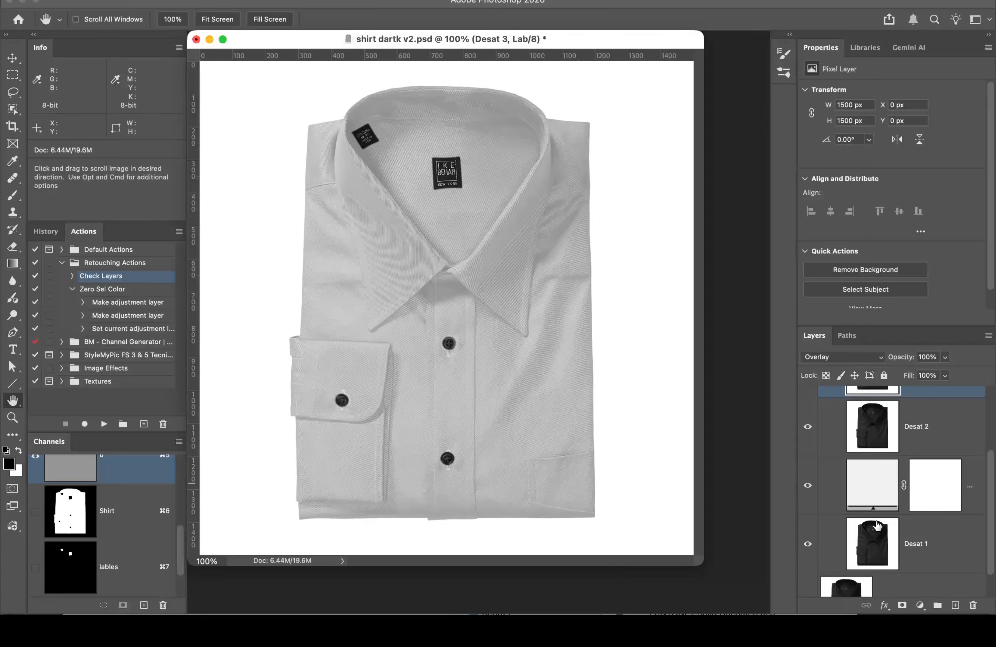
# Step: Set the Solid Color fill layer above Desat 1 to RGB 250, 250, 250
pyautogui.doubleClick(870, 498)
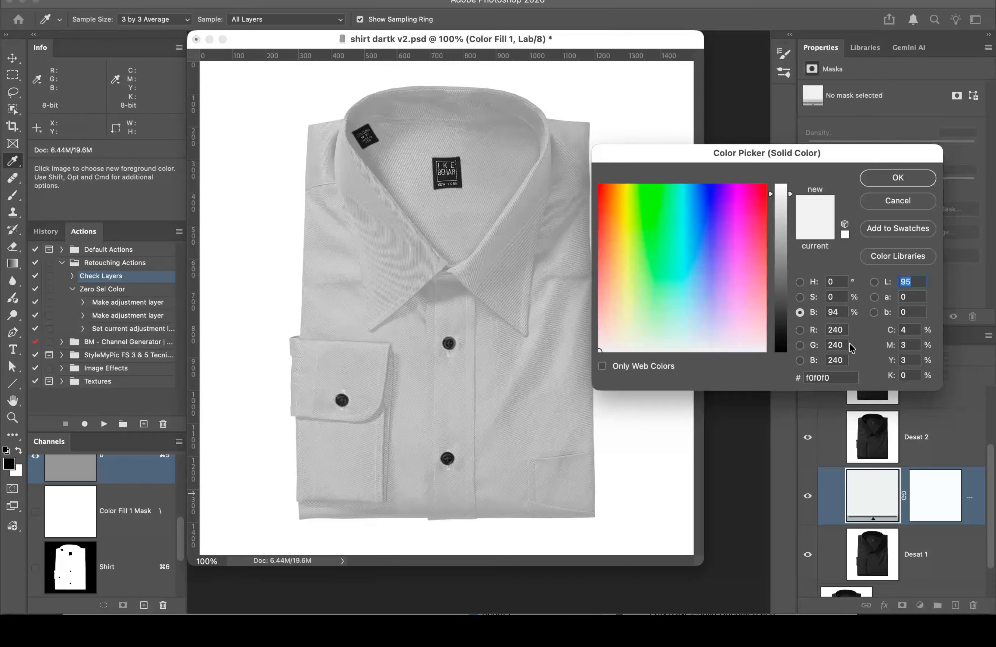
pyautogui.click(846, 329)
pyautogui.write('250')
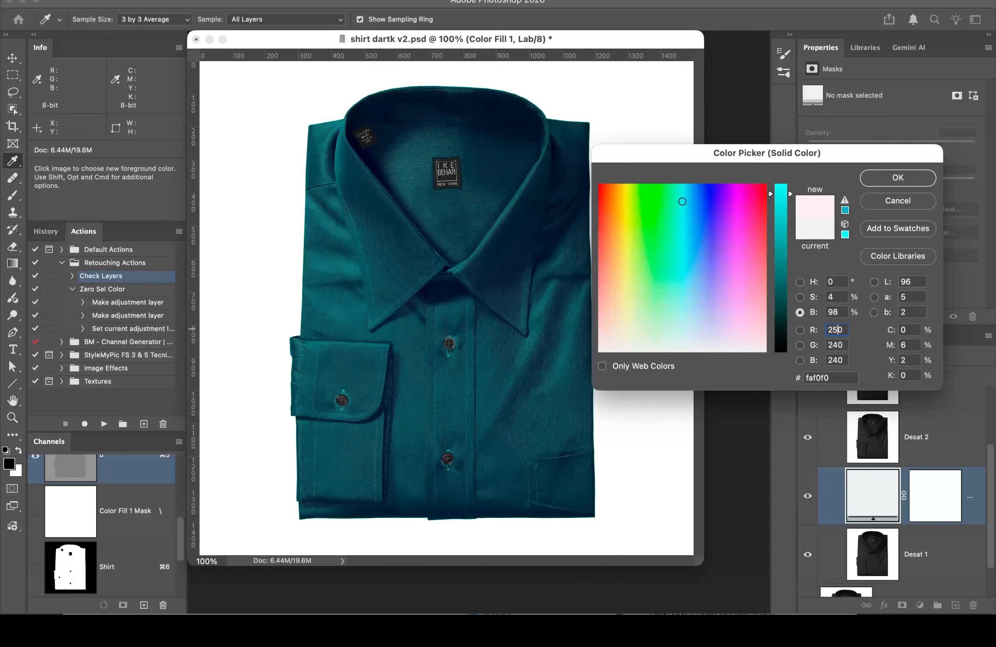
pyautogui.press('Tab')
pyautogui.write('2')
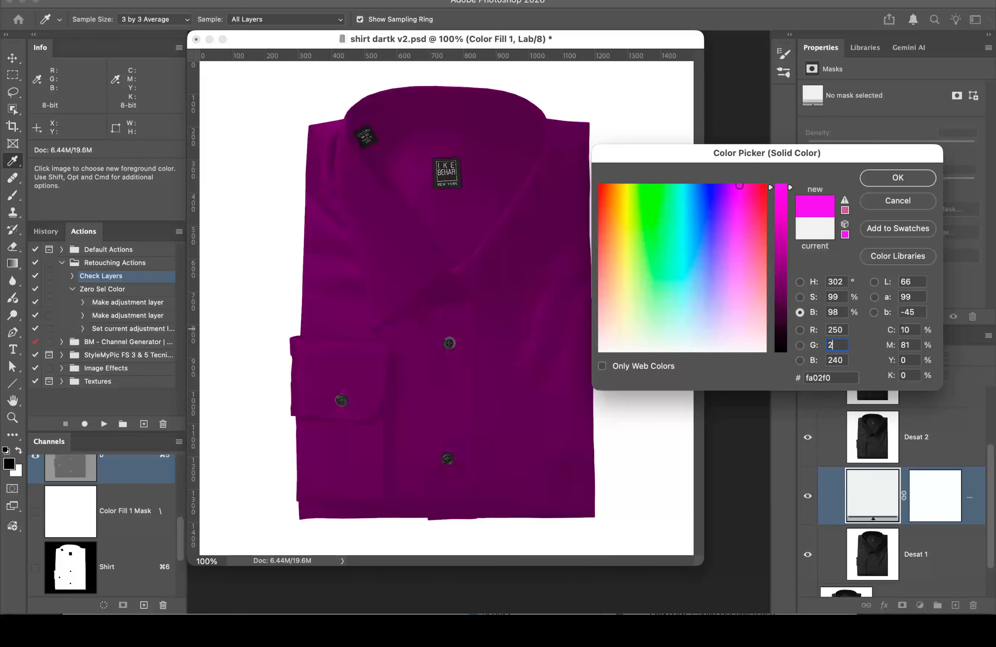
pyautogui.write('50')
pyautogui.press('Tab')
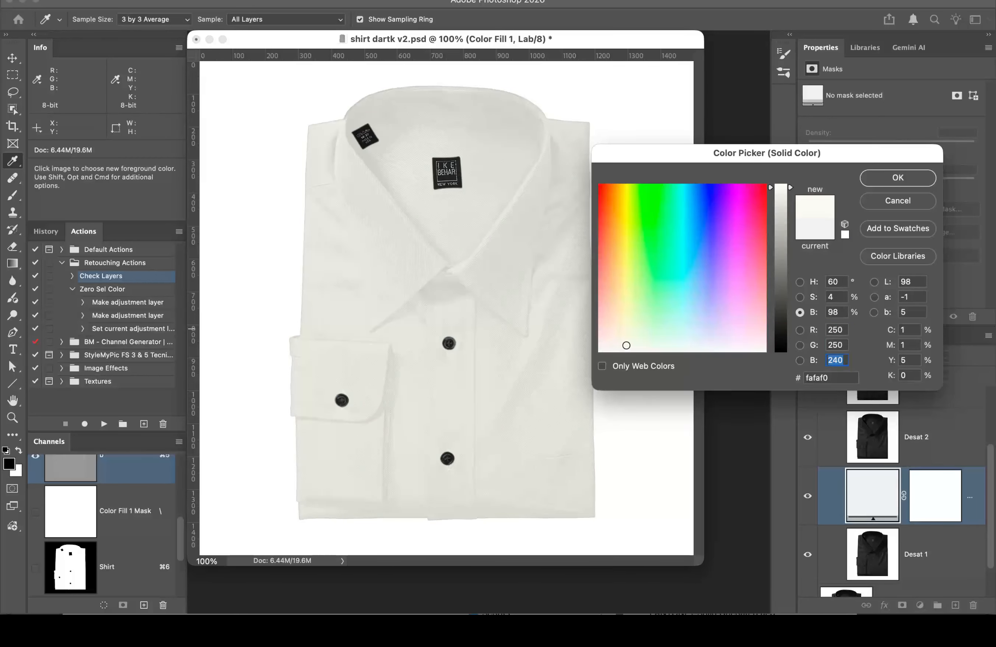
pyautogui.write('250')
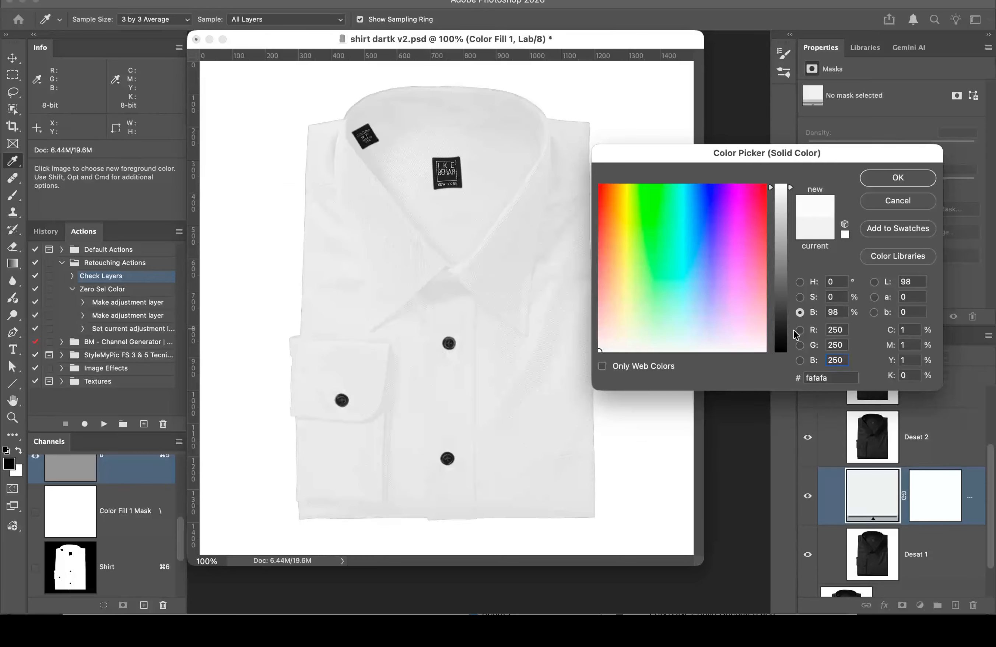
pyautogui.click(917, 180)
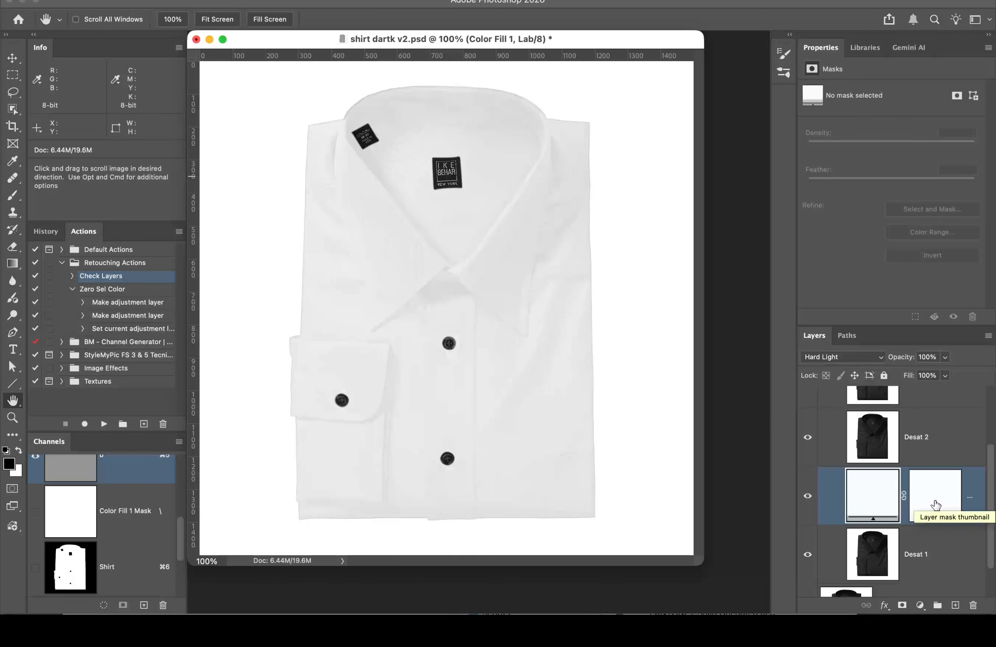
# Step: Collapse the White shirt group and duplicate it together with its mask
pyautogui.scroll(3, 852, 492)
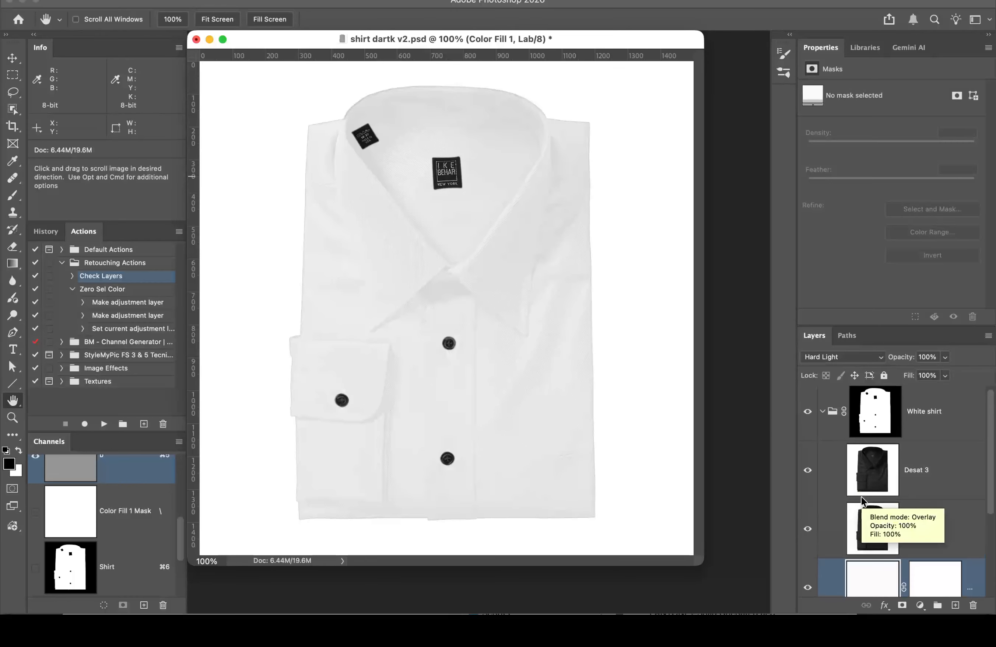
pyautogui.click(821, 412)
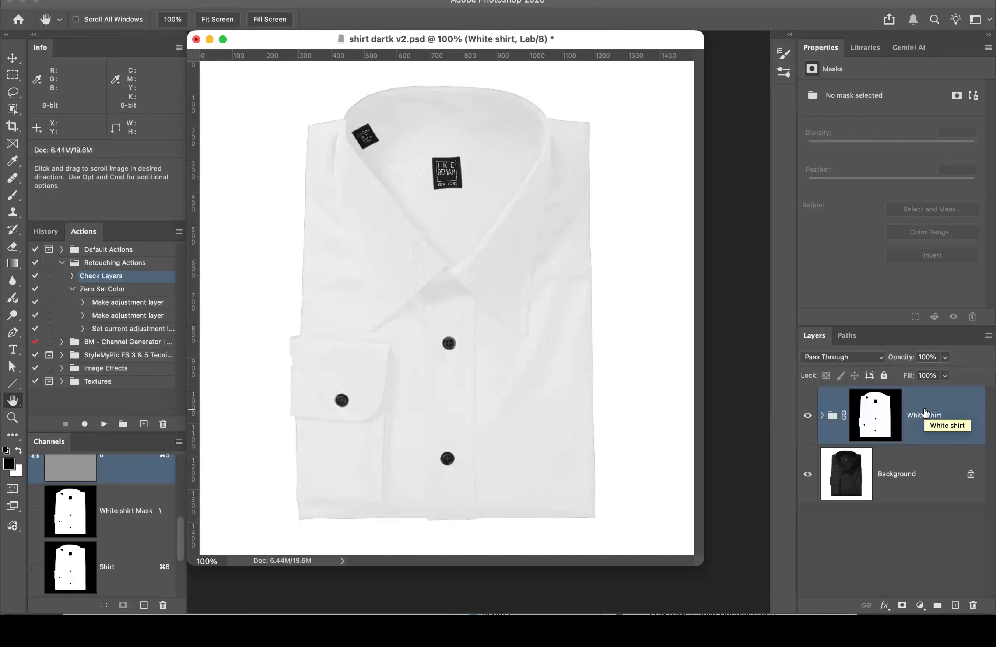
pyautogui.press('super+j')
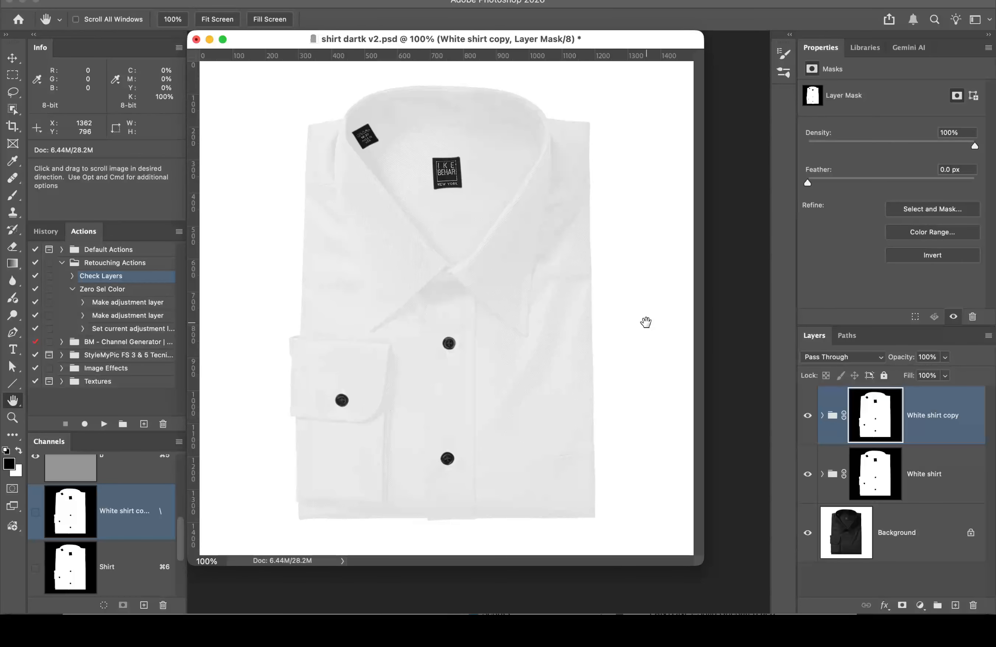
# Step: Expand the White shirt copy group and hide its Desat 3 and Desat 2 layers
pyautogui.click(820, 414)
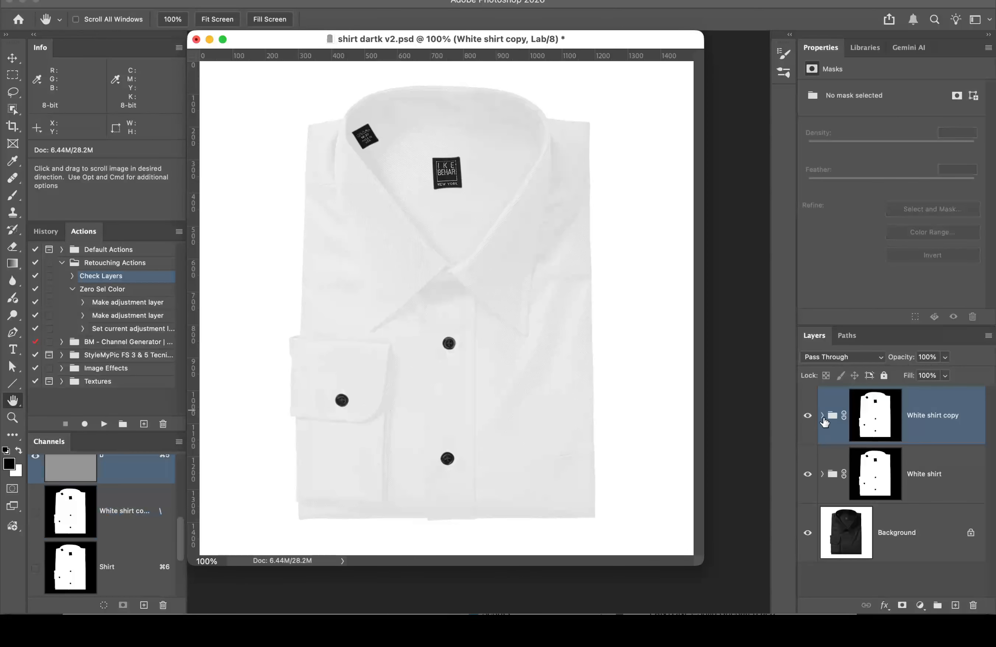
pyautogui.click(822, 415)
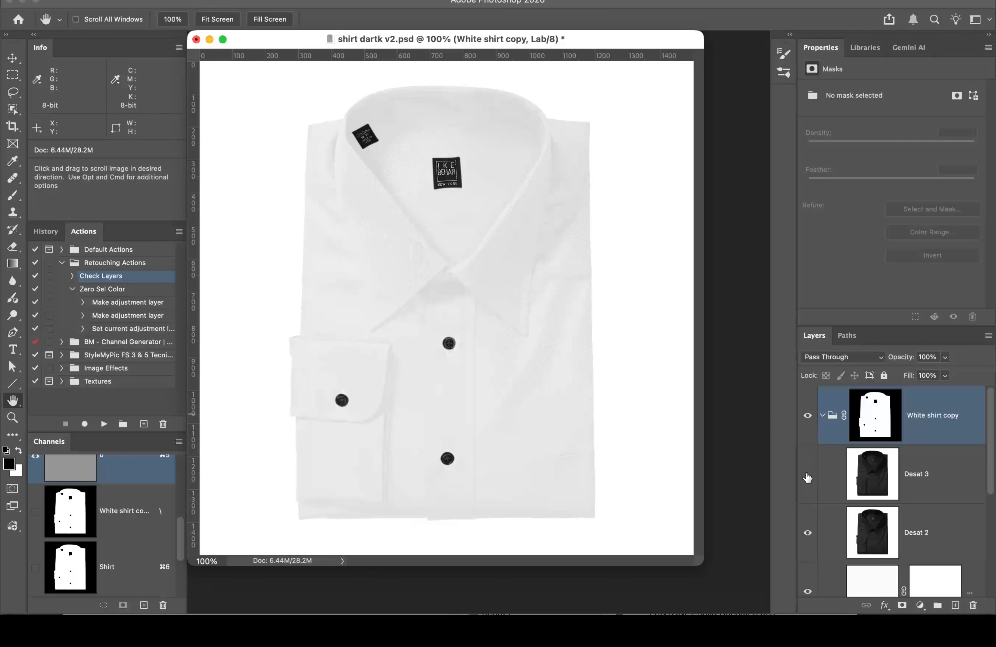
pyautogui.click(807, 474)
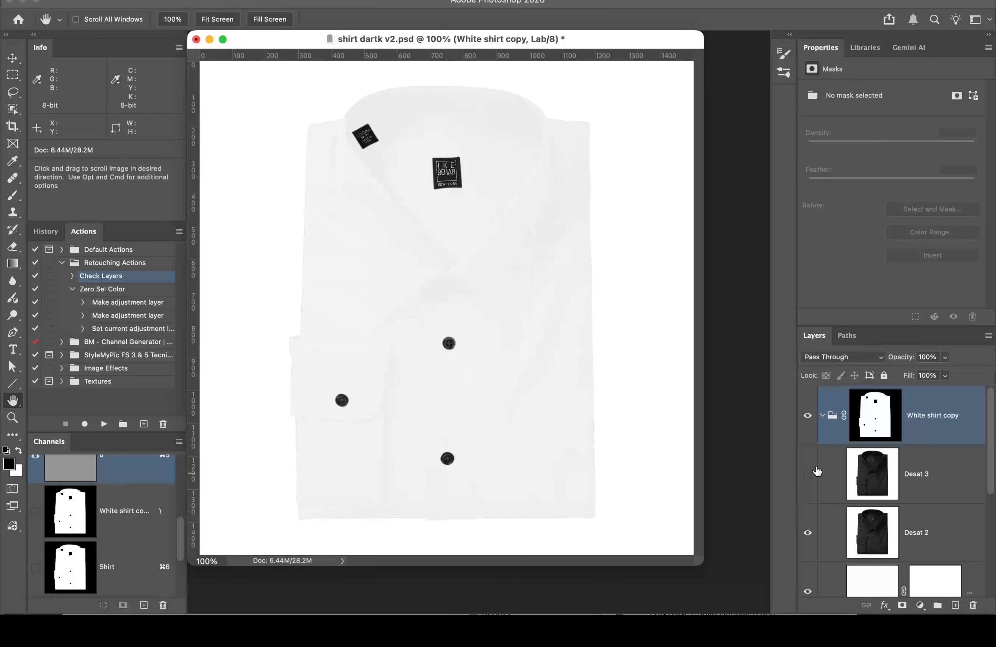
pyautogui.scroll(-3, 897, 427)
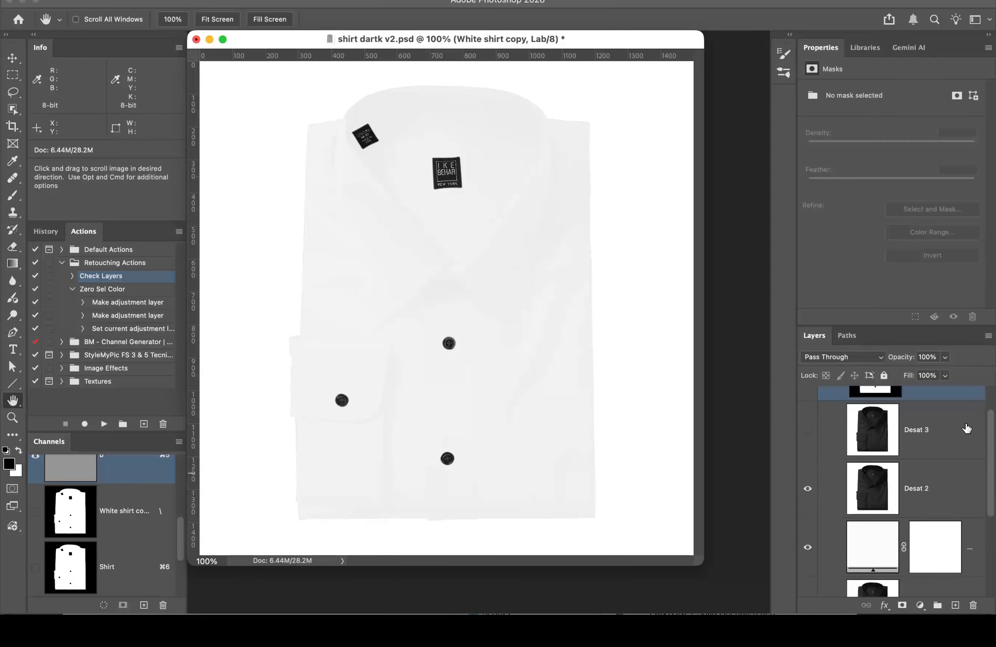
pyautogui.scroll(-3, 957, 485)
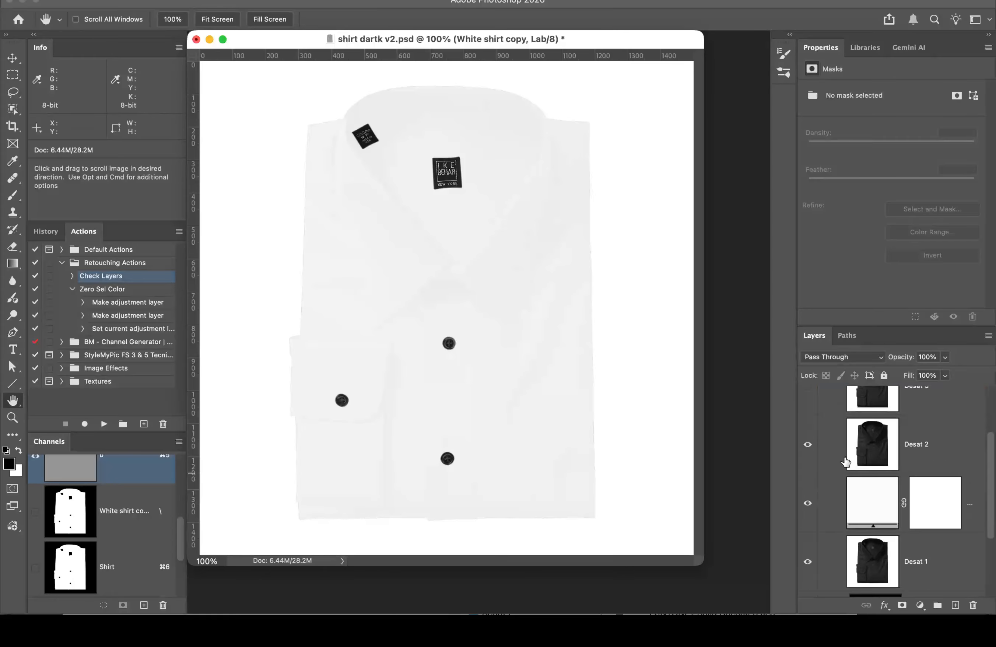
pyautogui.click(807, 445)
pyautogui.scroll(4, 810, 462)
pyautogui.scroll(2, 810, 462)
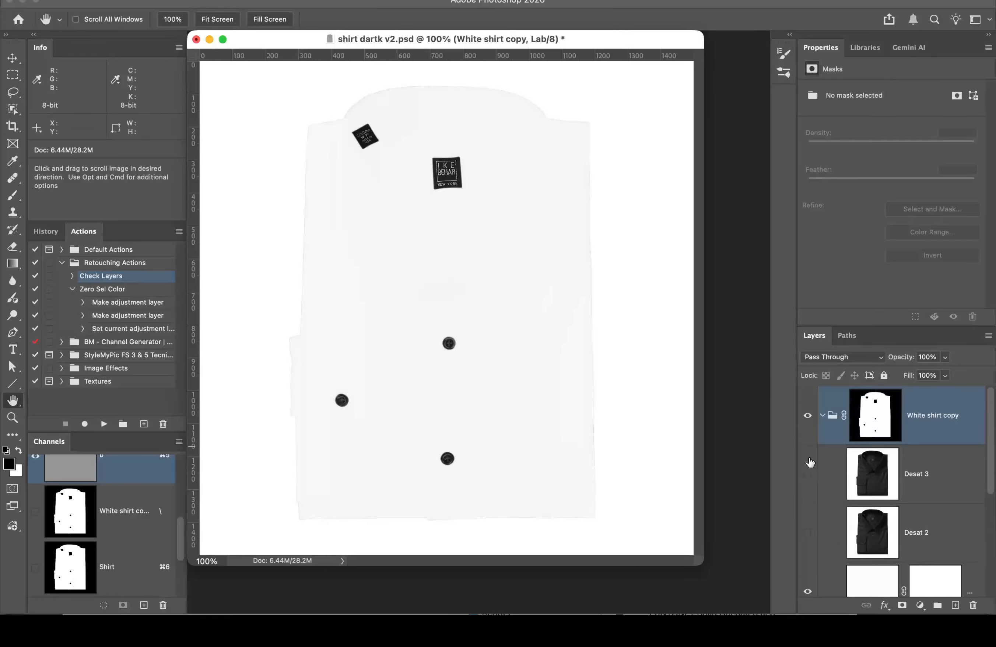
pyautogui.scroll(-4, 813, 513)
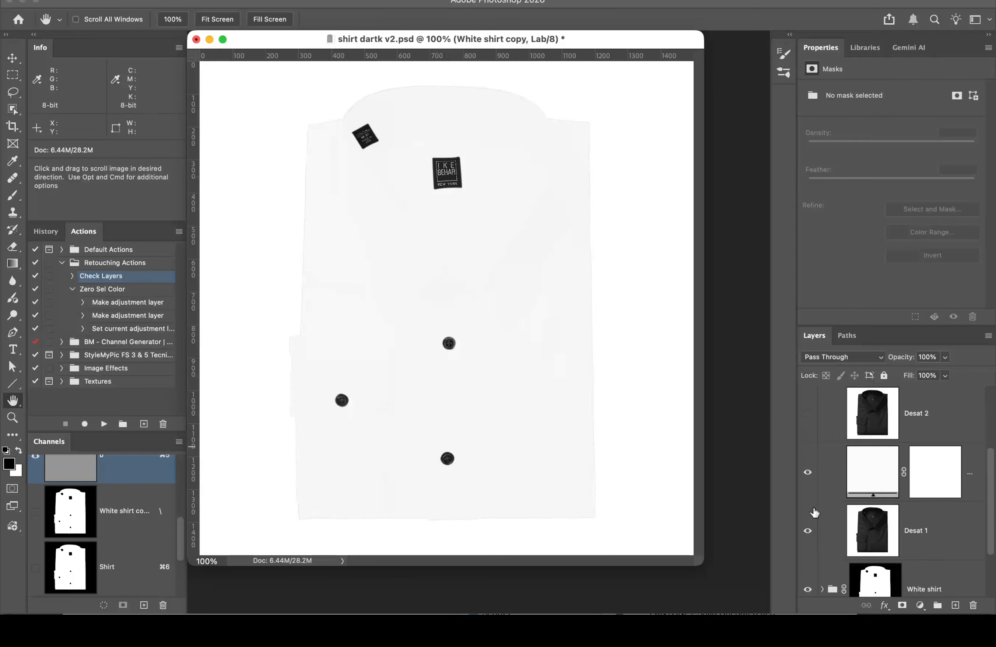
# Step: Set the Solid Color fill in the White shirt copy group to PANTONE 395 C from the PANTONE solid coated book
pyautogui.doubleClick(873, 471)
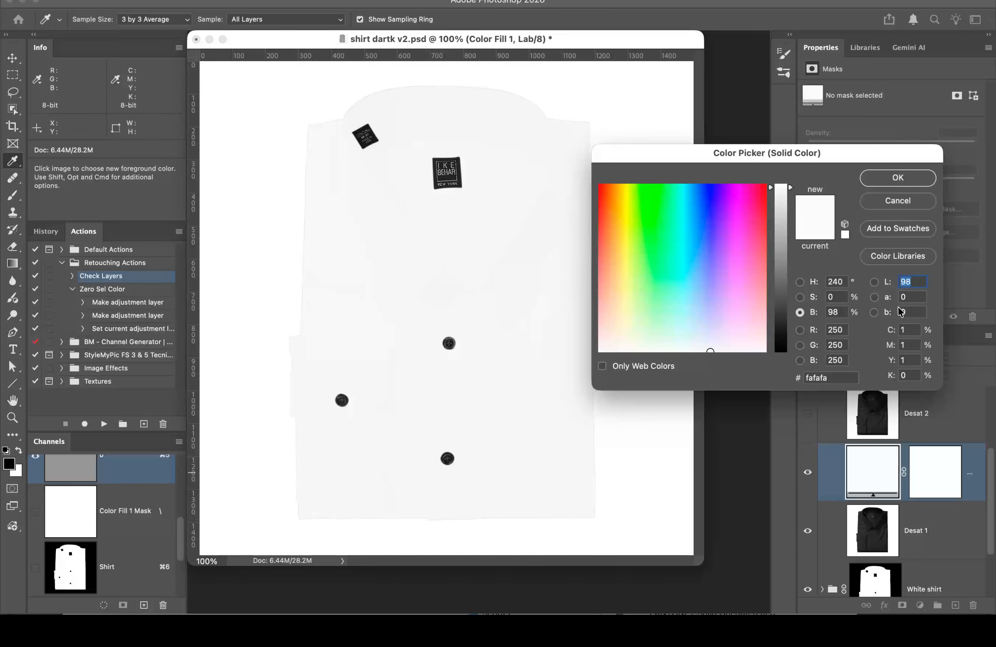
pyautogui.click(904, 254)
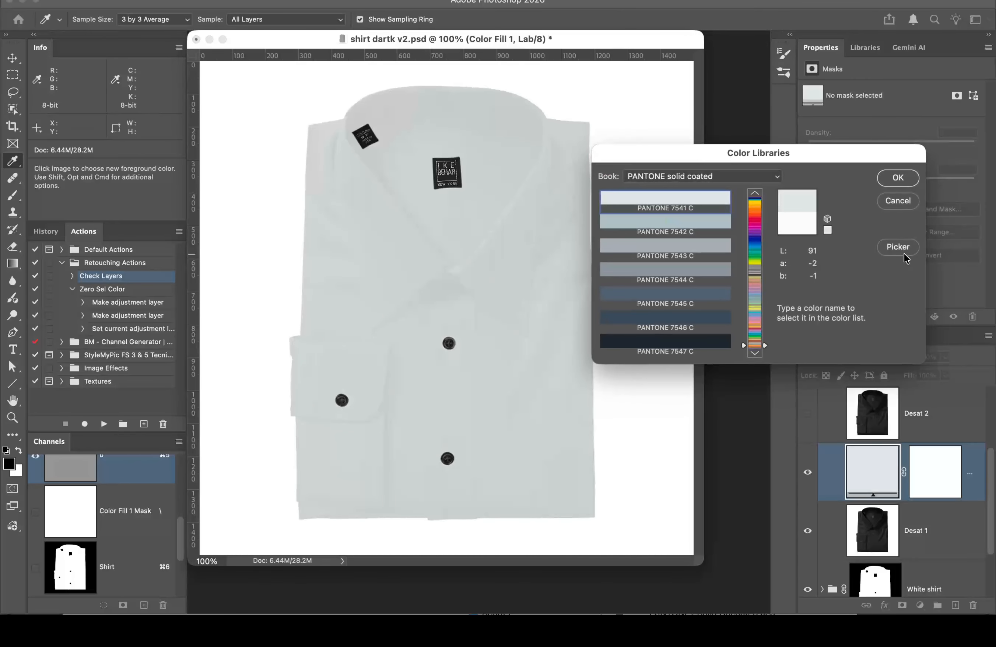
pyautogui.click(756, 179)
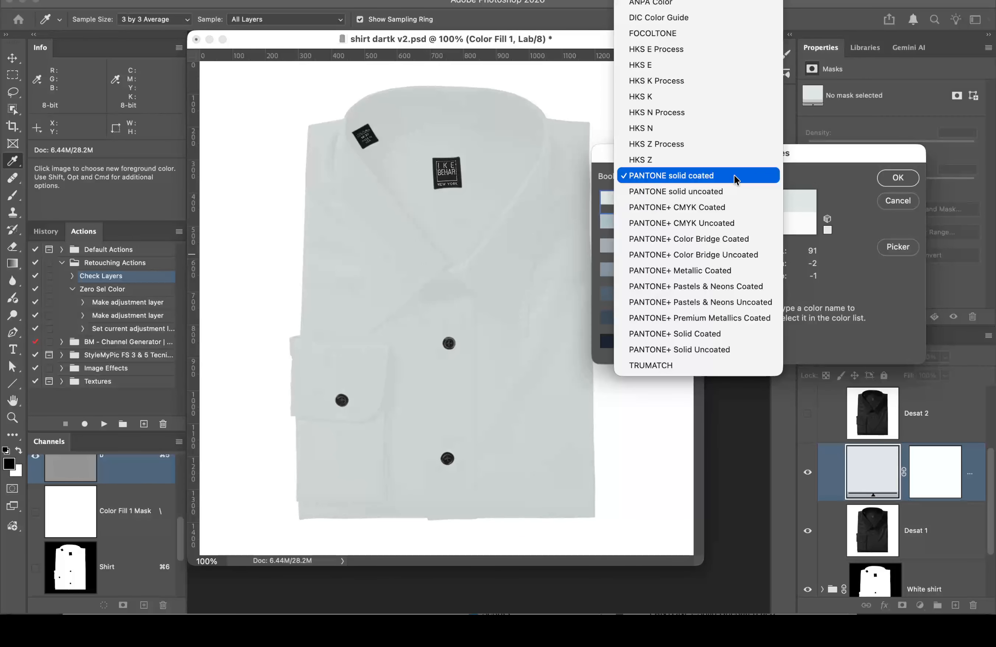
pyautogui.click(734, 175)
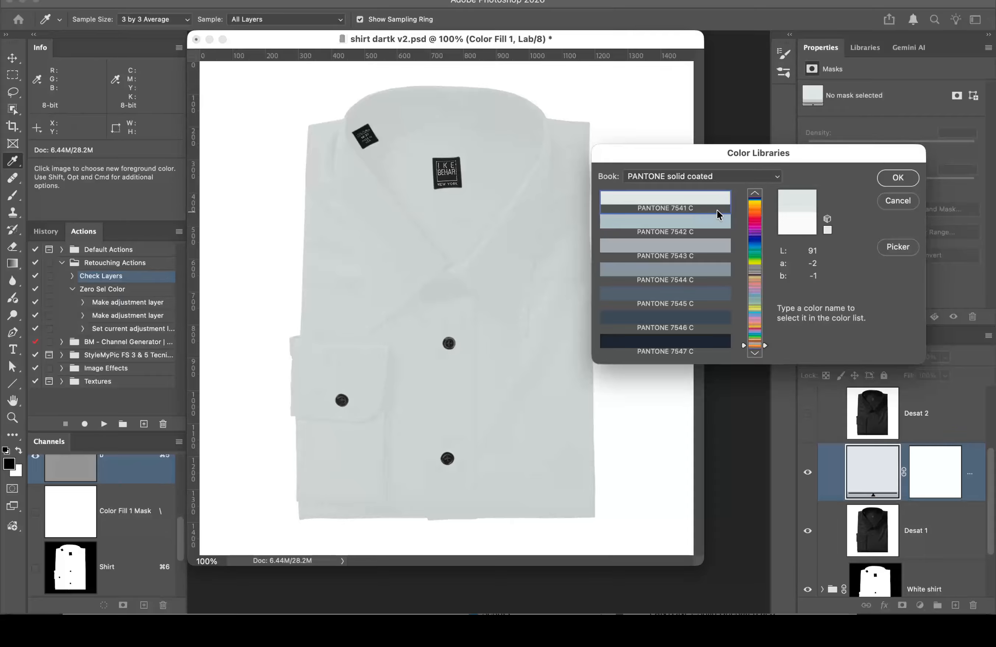
pyautogui.click(759, 218)
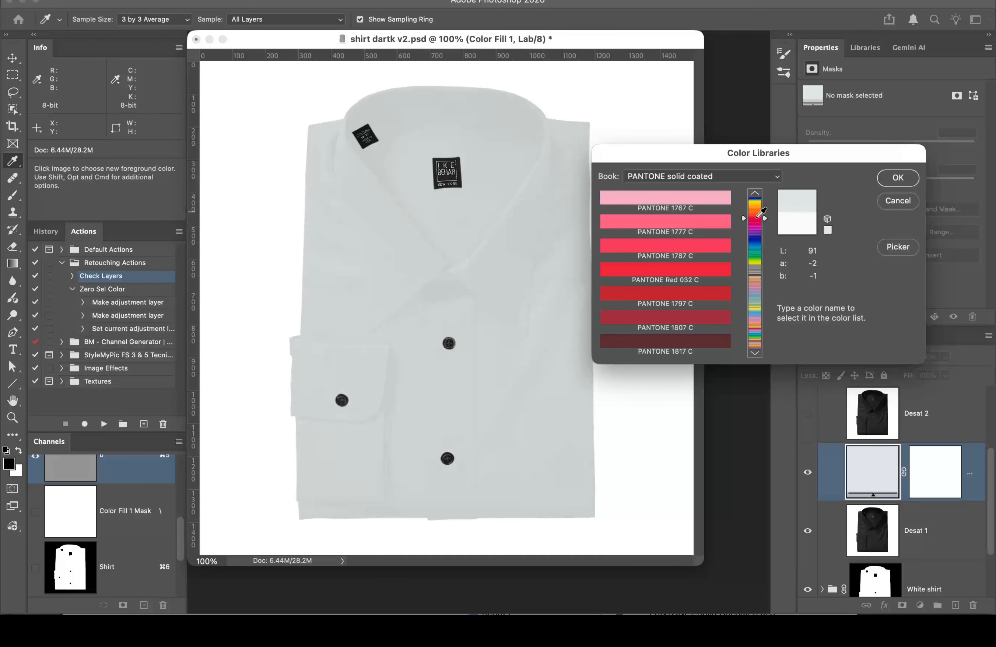
pyautogui.click(761, 261)
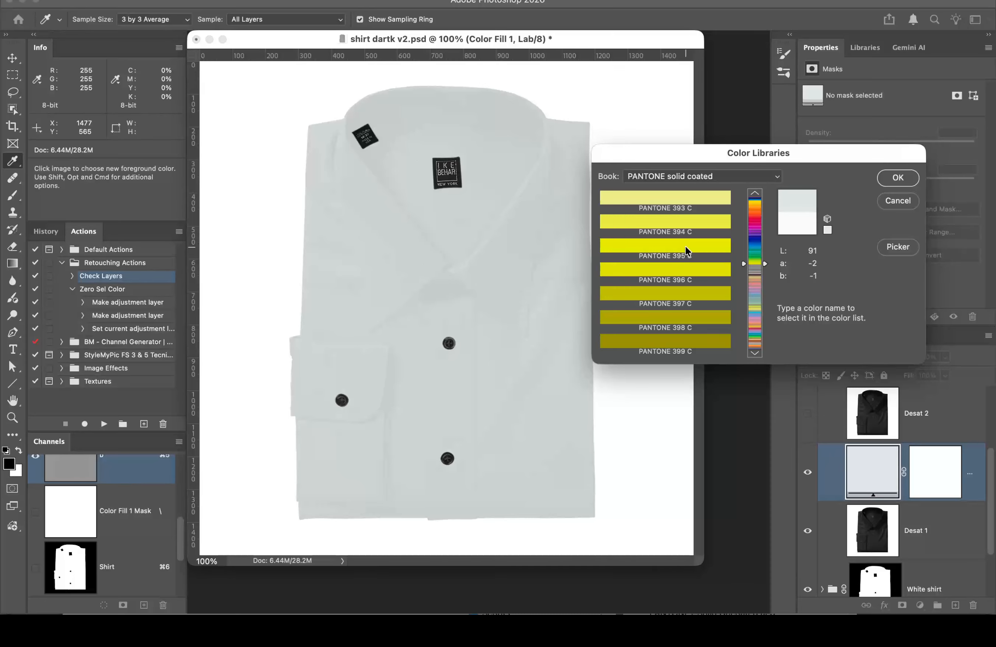
pyautogui.click(757, 213)
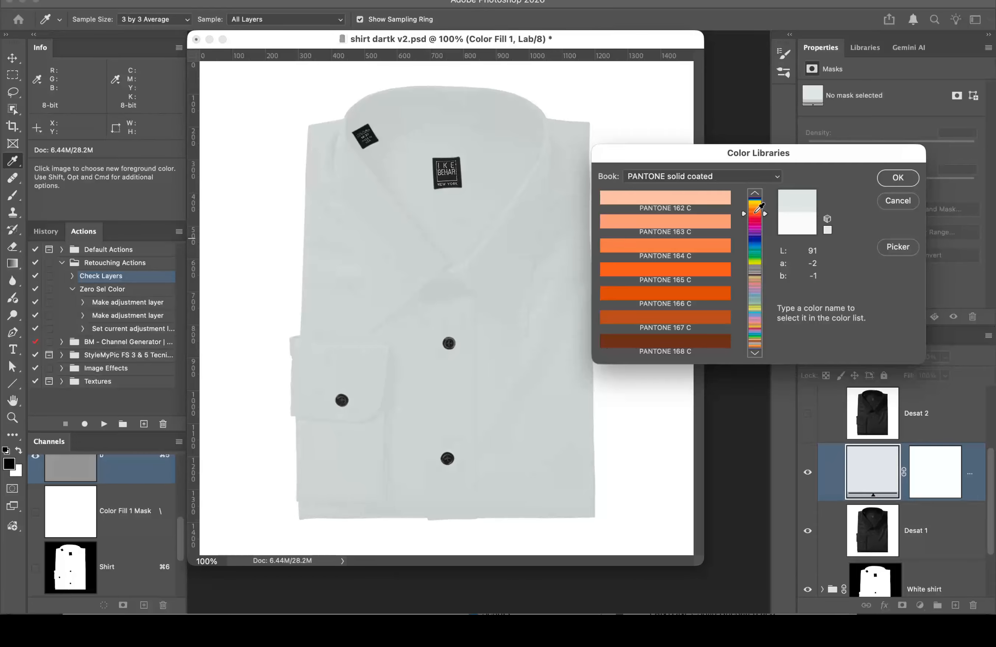
pyautogui.write('395')
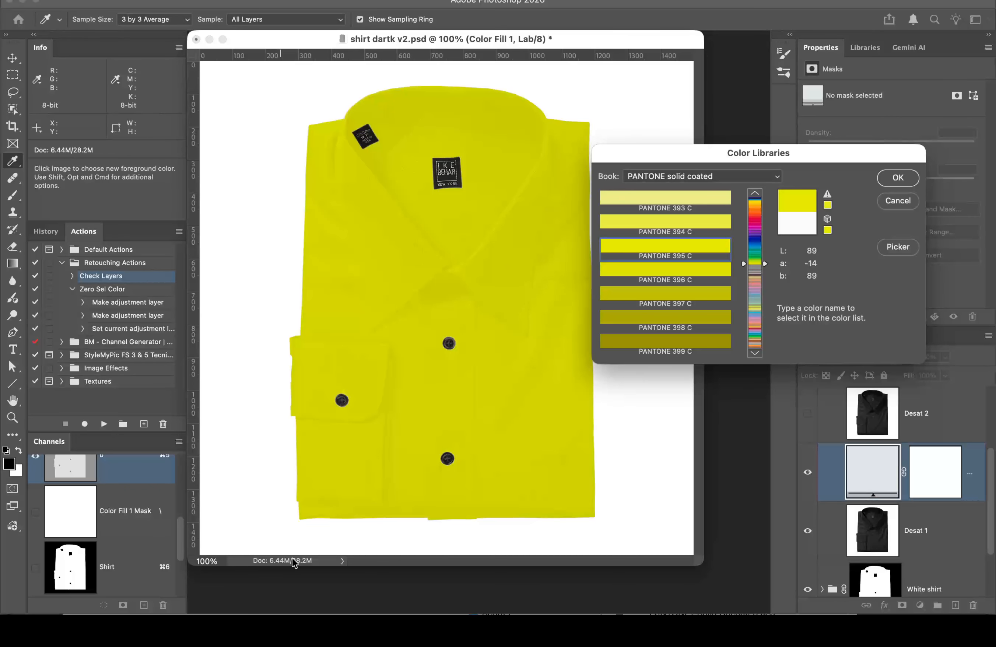
# Step: Switch the document window's status readout to Document Profile
pyautogui.click(343, 561)
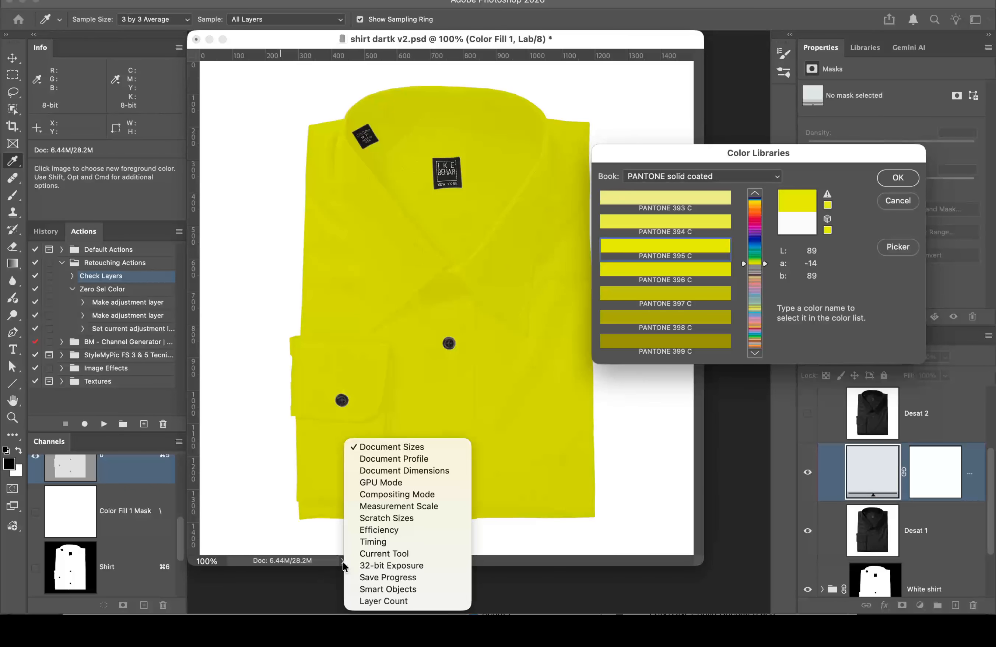
pyautogui.click(402, 459)
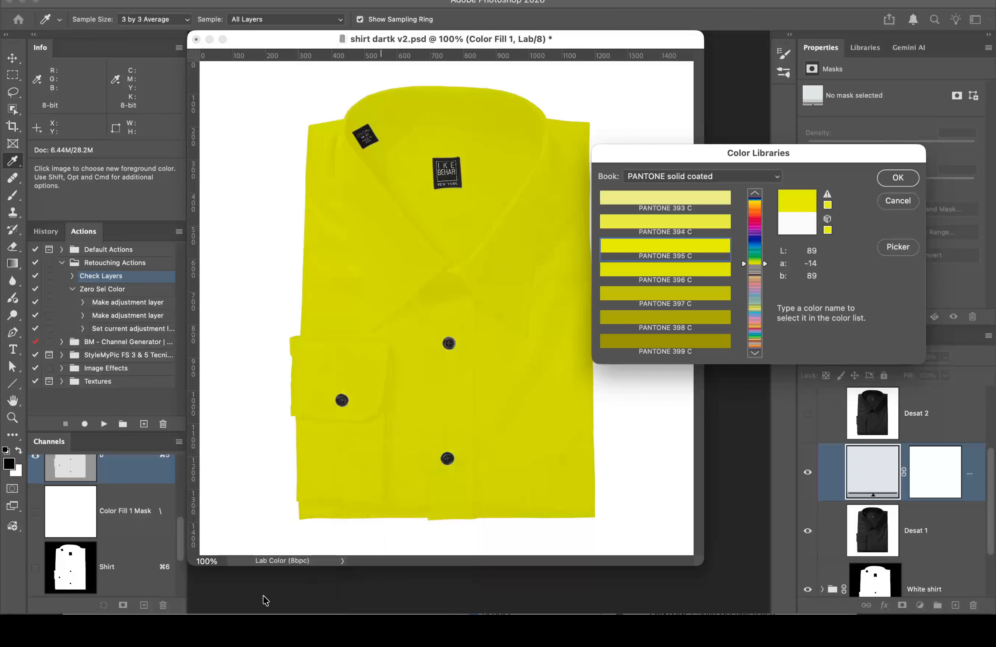
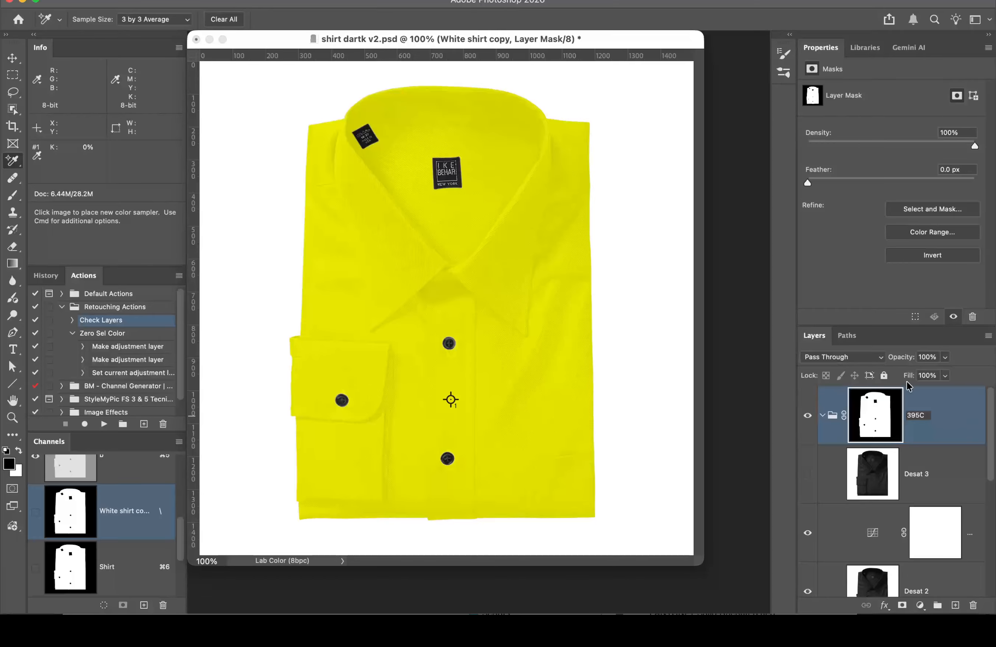
# Step: Commit 395C as the name of the copied shirt group, collapse it and duplicate it
pyautogui.scroll(-1, 876, 515)
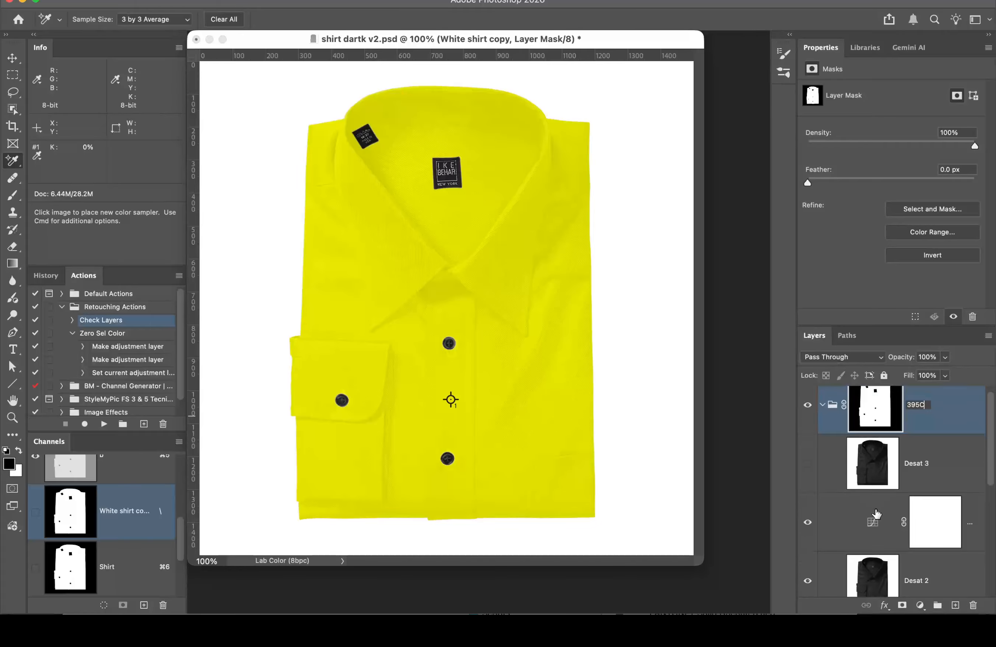
pyautogui.scroll(1, 877, 515)
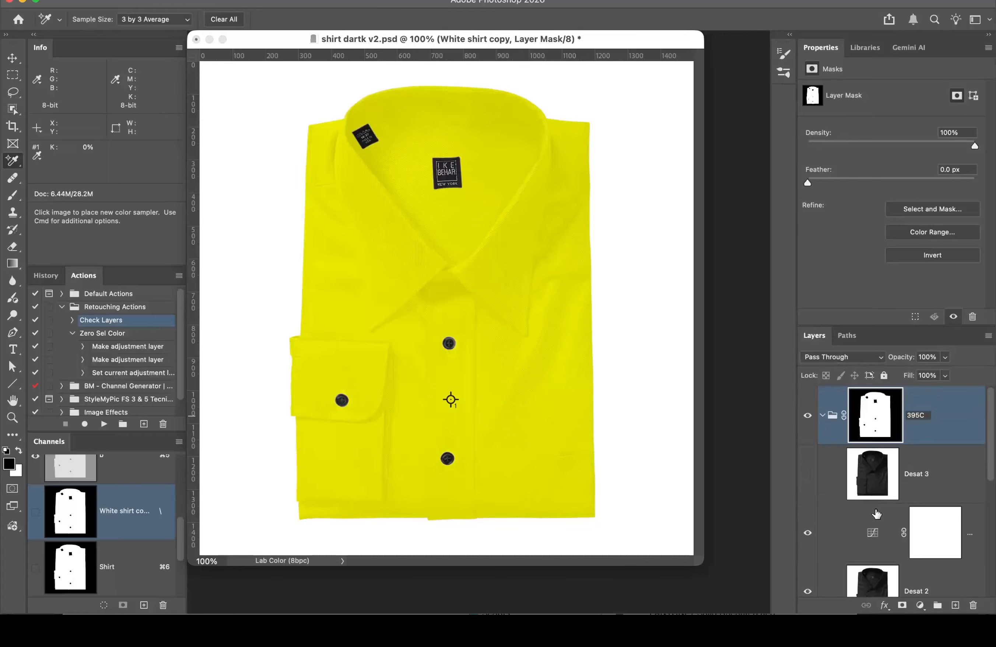
pyautogui.press('Return')
pyautogui.click(823, 415)
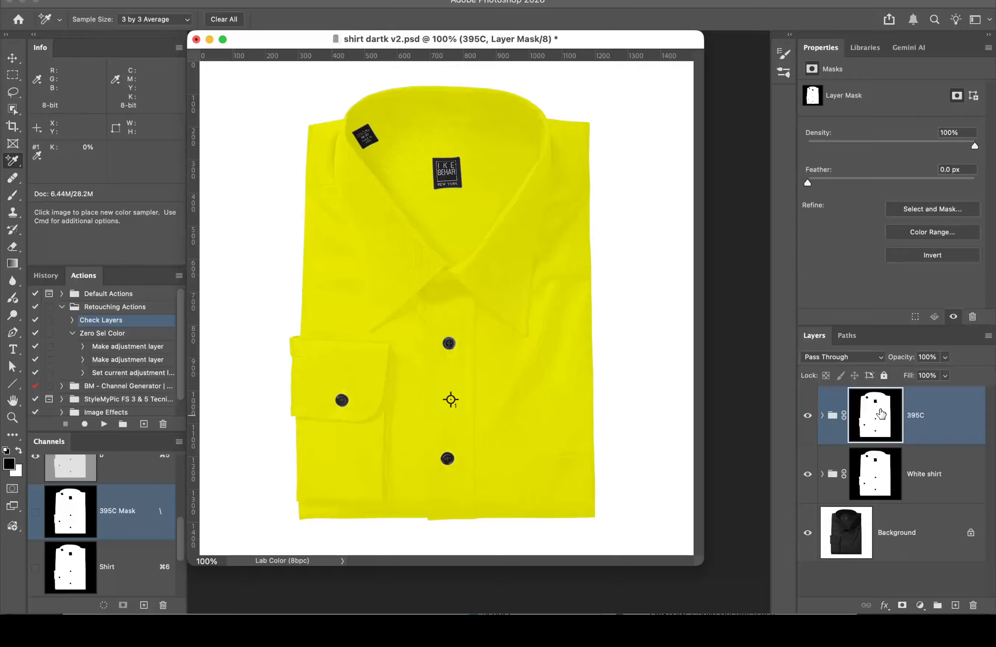
pyautogui.press('super+j')
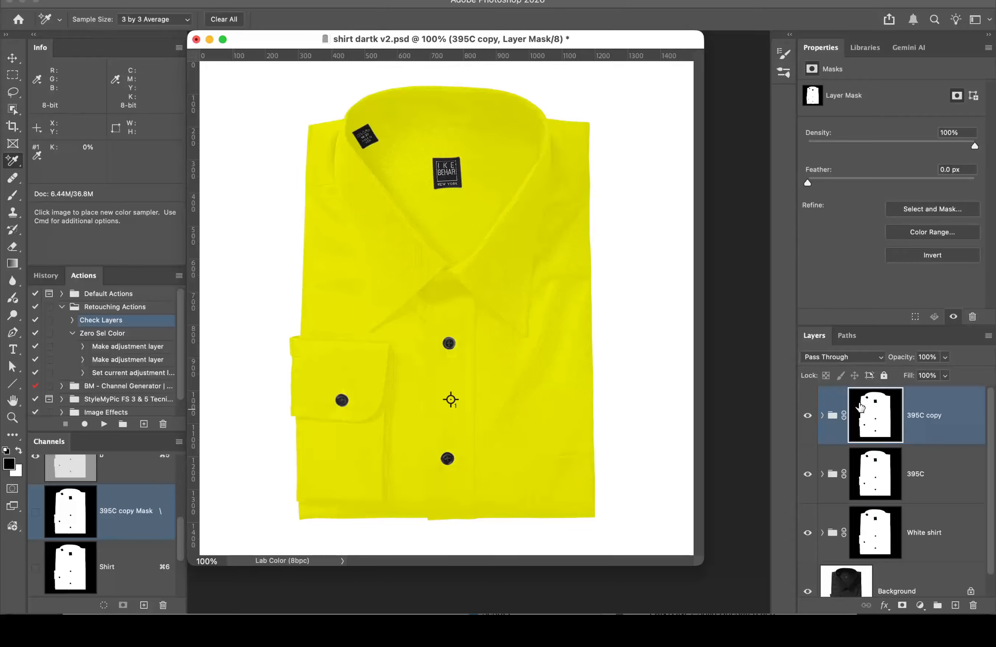
# Step: Expand the 395C copy group and change its Solid Color fill to FOCOLTONE 1026 from the FOCOLTONE book
pyautogui.click(822, 416)
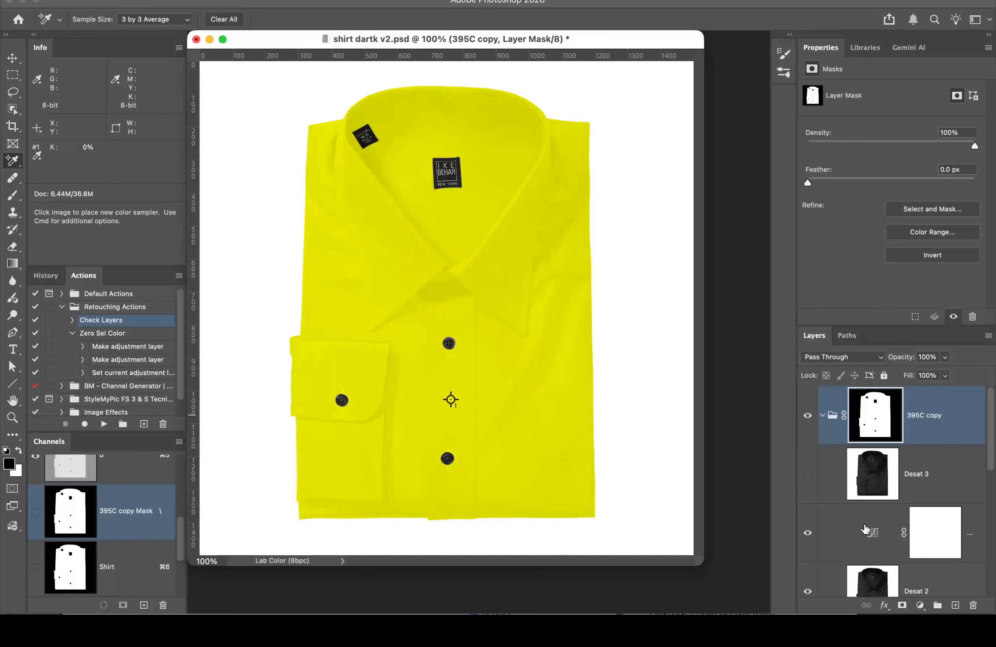
pyautogui.scroll(-1, 865, 529)
pyautogui.scroll(-5, 865, 528)
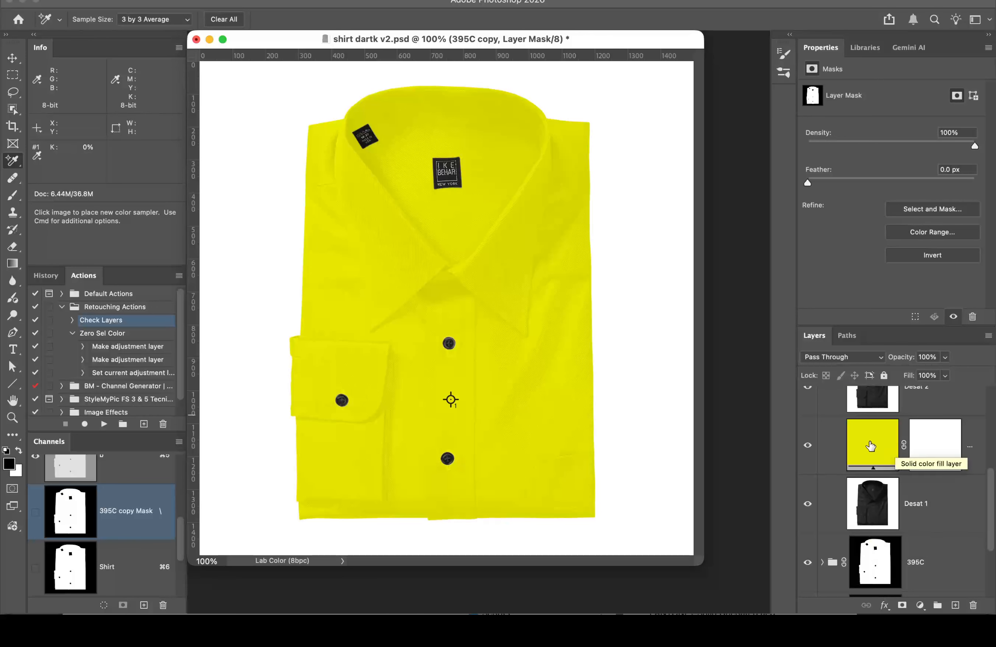
pyautogui.doubleClick(870, 444)
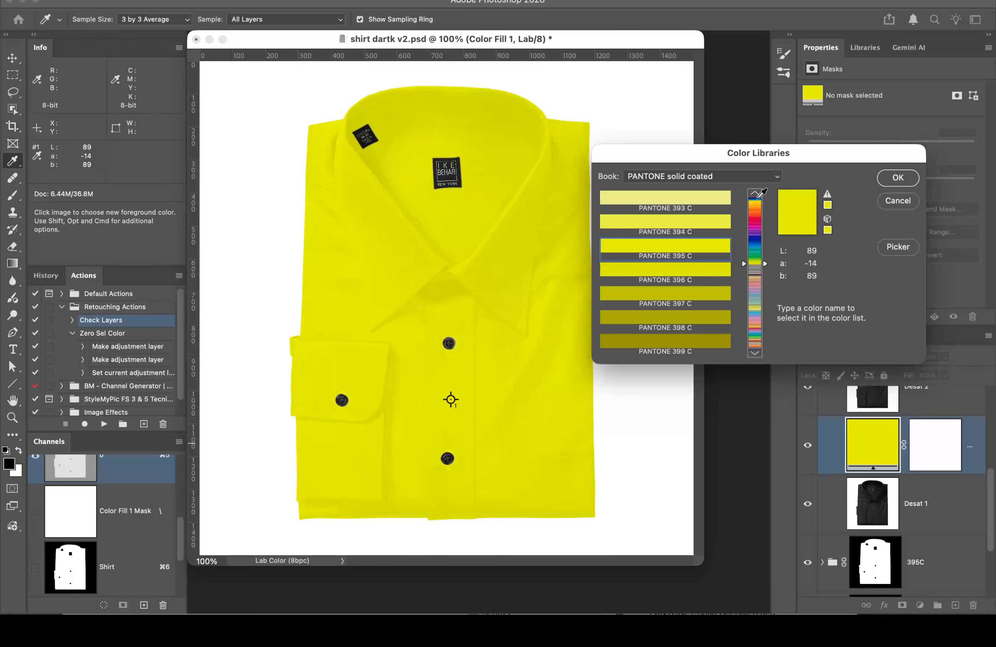
pyautogui.click(897, 248)
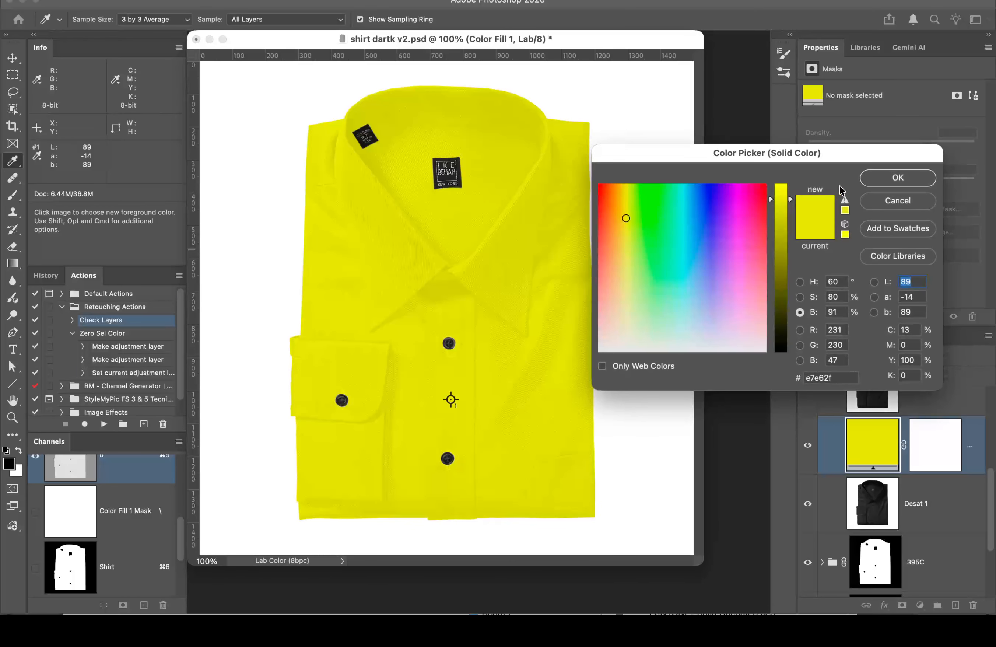
pyautogui.click(897, 256)
pyautogui.click(742, 179)
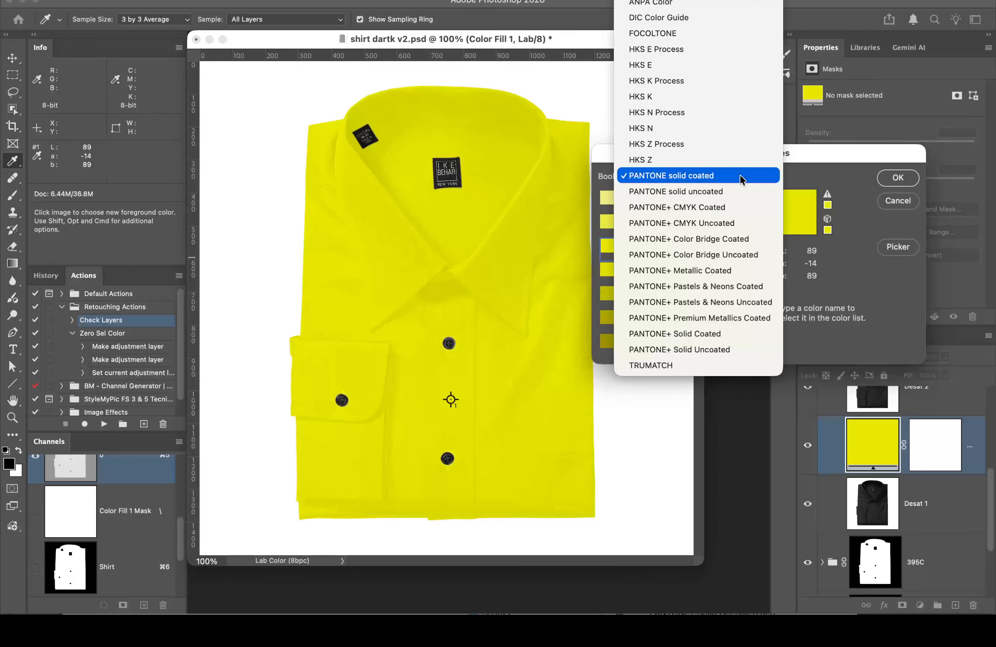
pyautogui.click(681, 35)
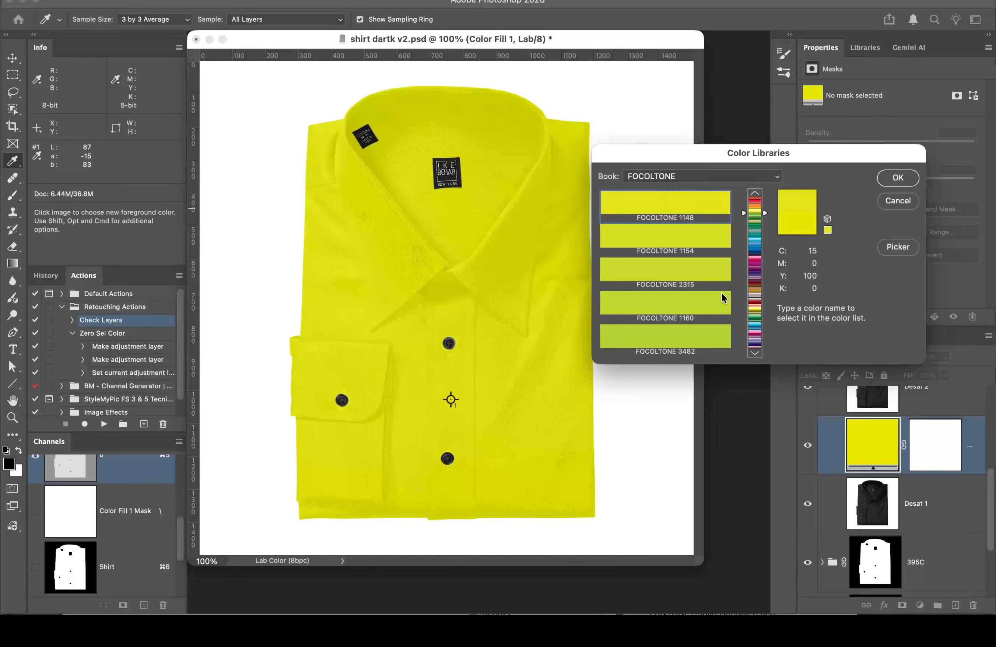
pyautogui.click(758, 258)
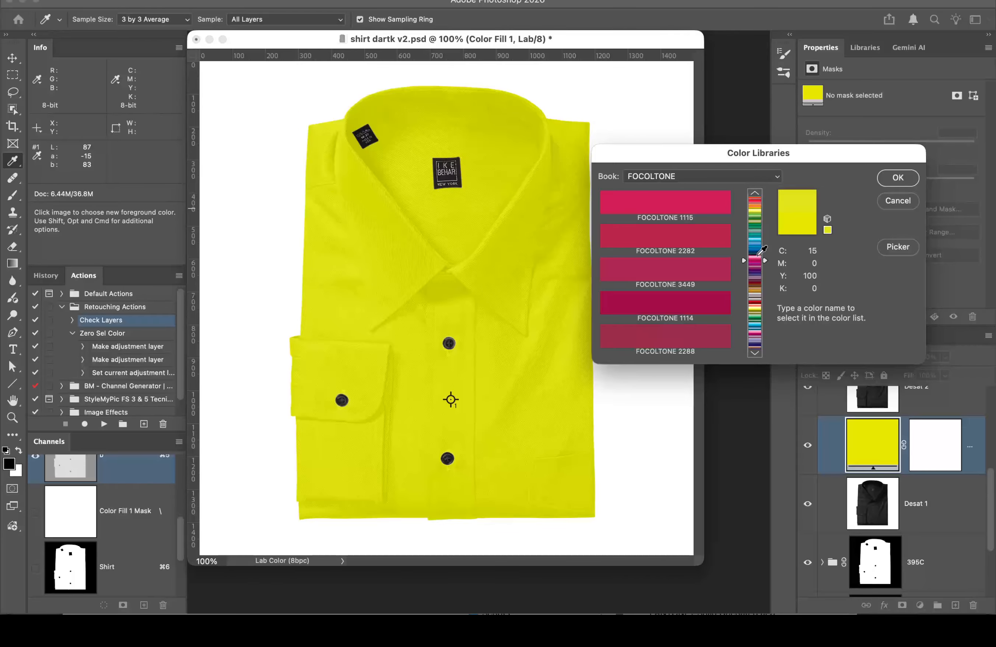
pyautogui.click(759, 255)
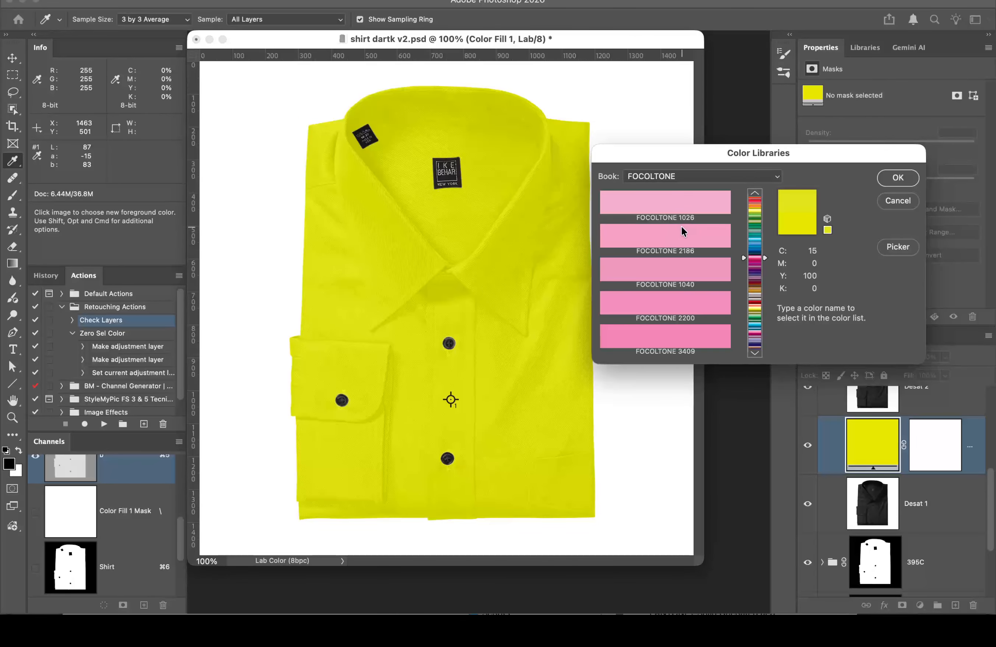
pyautogui.click(660, 201)
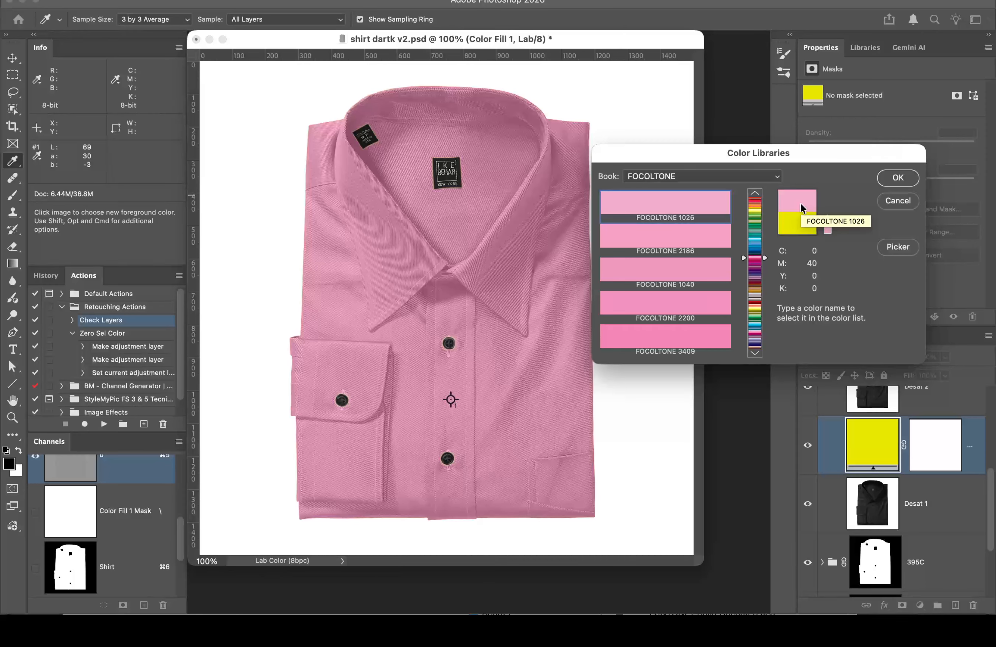
# Step: Check the chosen pink's Lab values in the Color Picker and accept it as the fill colour
pyautogui.click(899, 248)
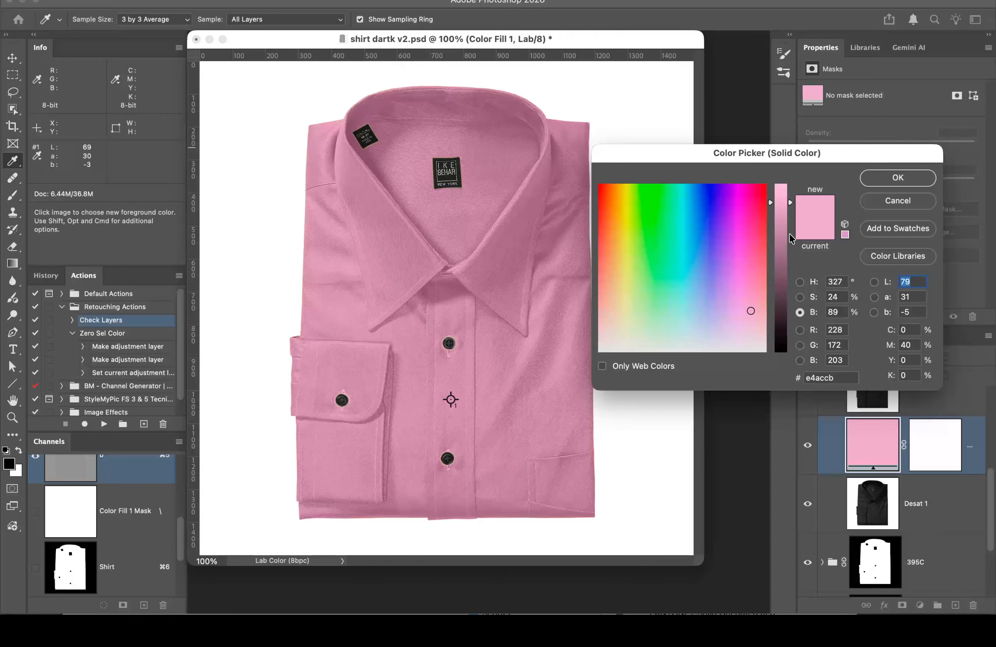
pyautogui.click(893, 254)
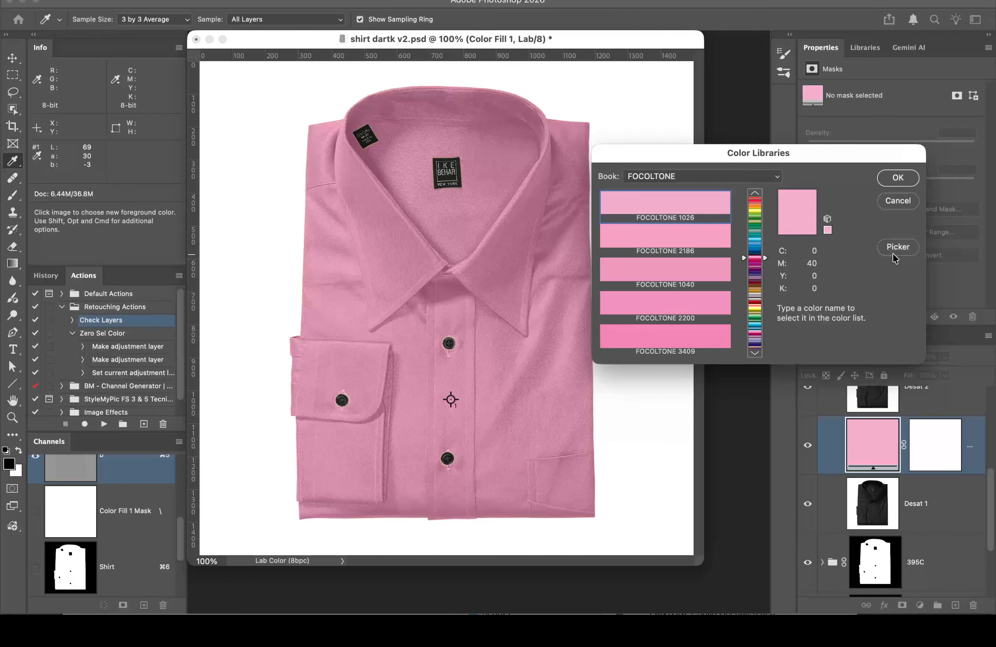
pyautogui.click(893, 254)
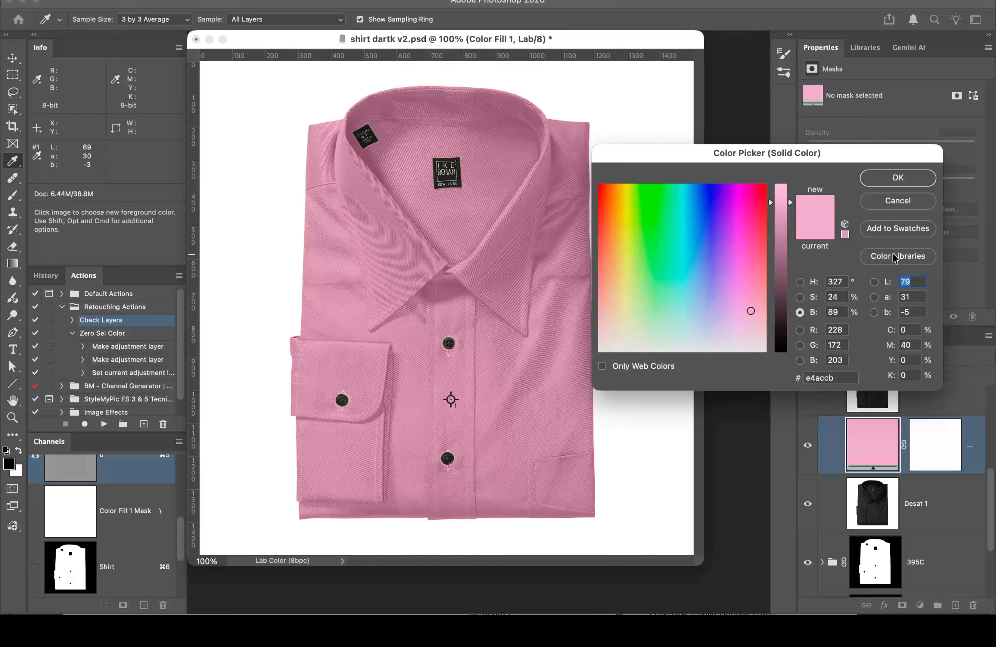
pyautogui.click(910, 177)
# Step: Select the Curves adjustment in the 395C copy group and compare the shirt with and without the Desat 2 layer
pyautogui.scroll(3, 912, 456)
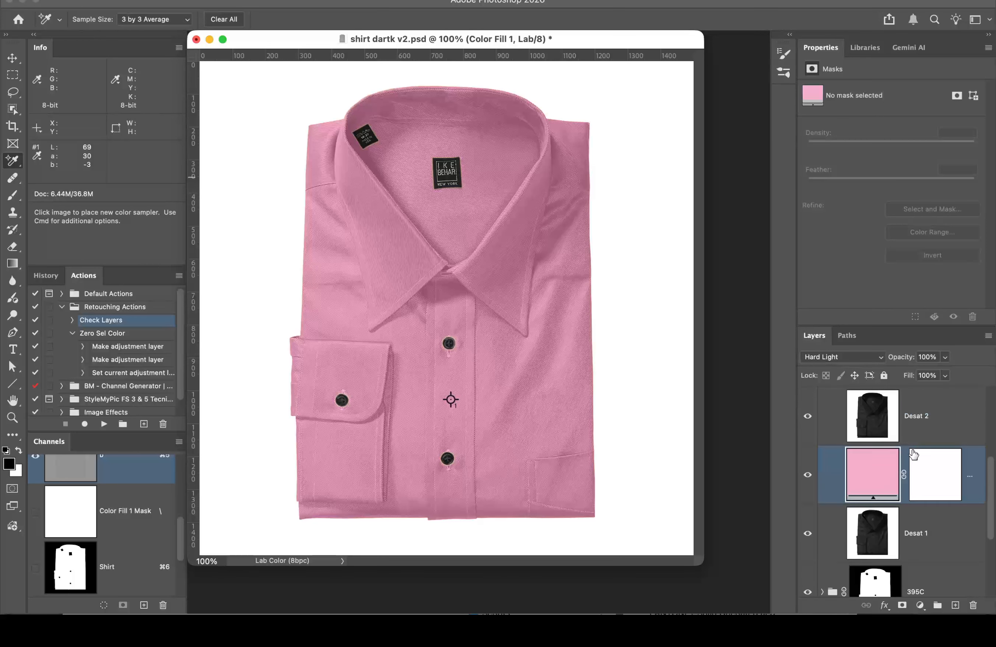
pyautogui.scroll(3, 913, 454)
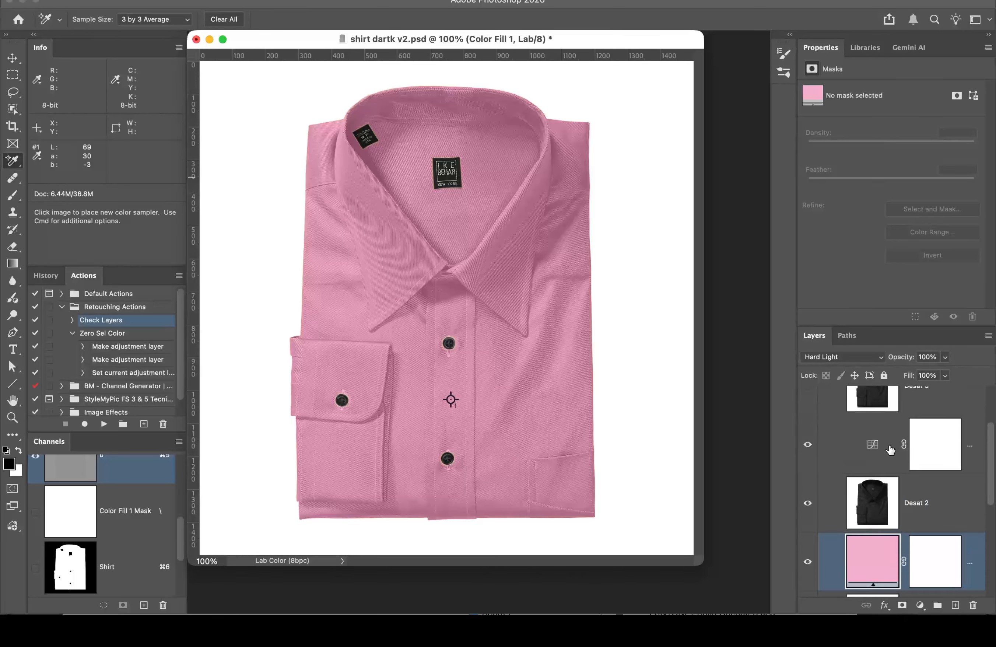
pyautogui.click(872, 447)
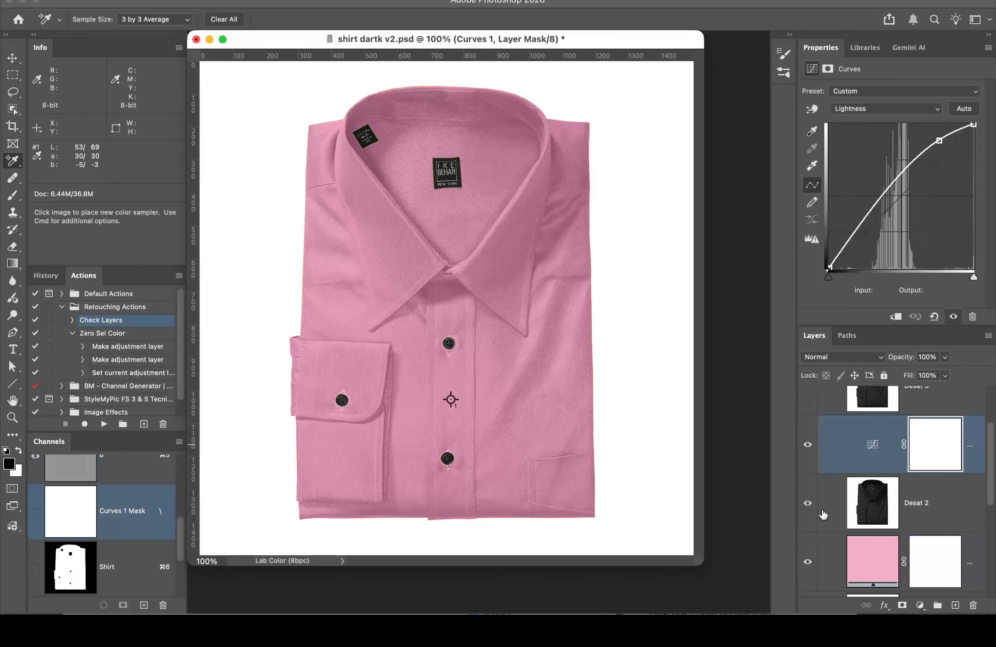
pyautogui.click(808, 504)
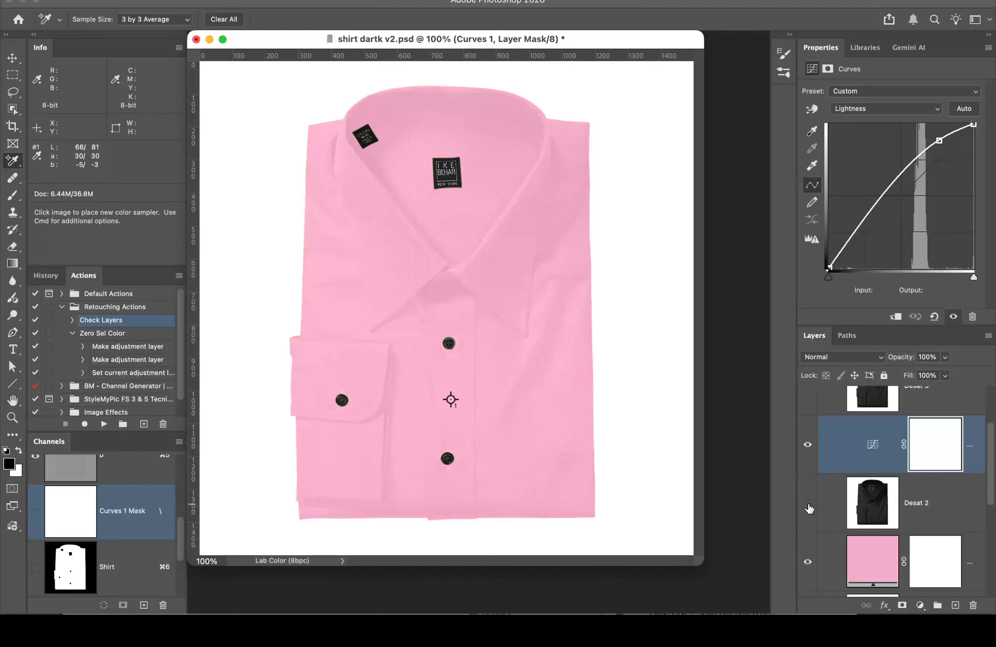
pyautogui.click(808, 504)
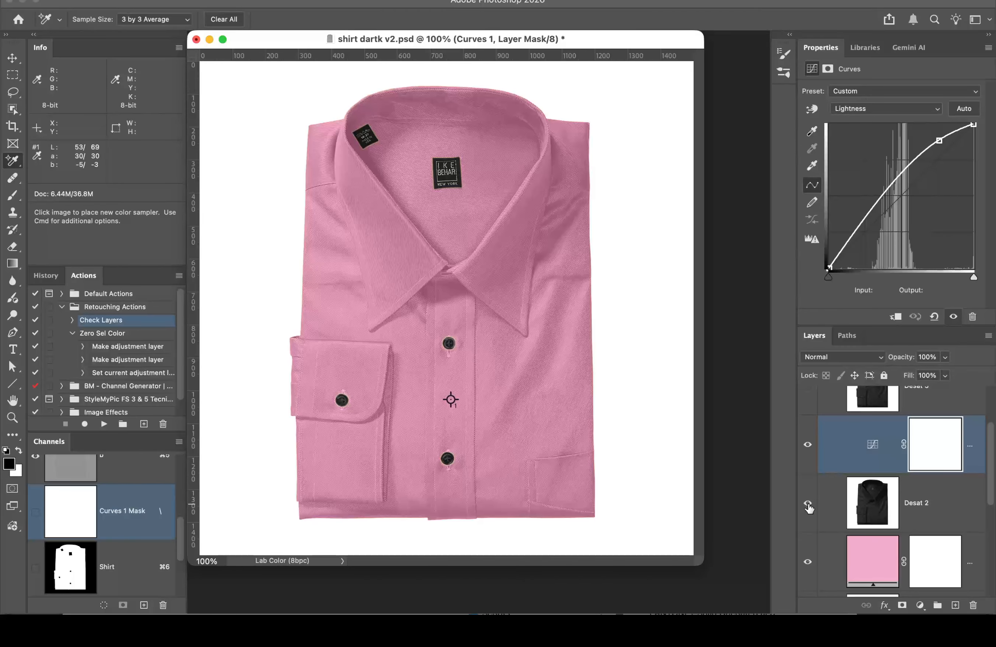
# Step: Reduce the opacity of the Desat 2 layer in the 395C copy group to 31%
pyautogui.click(948, 493)
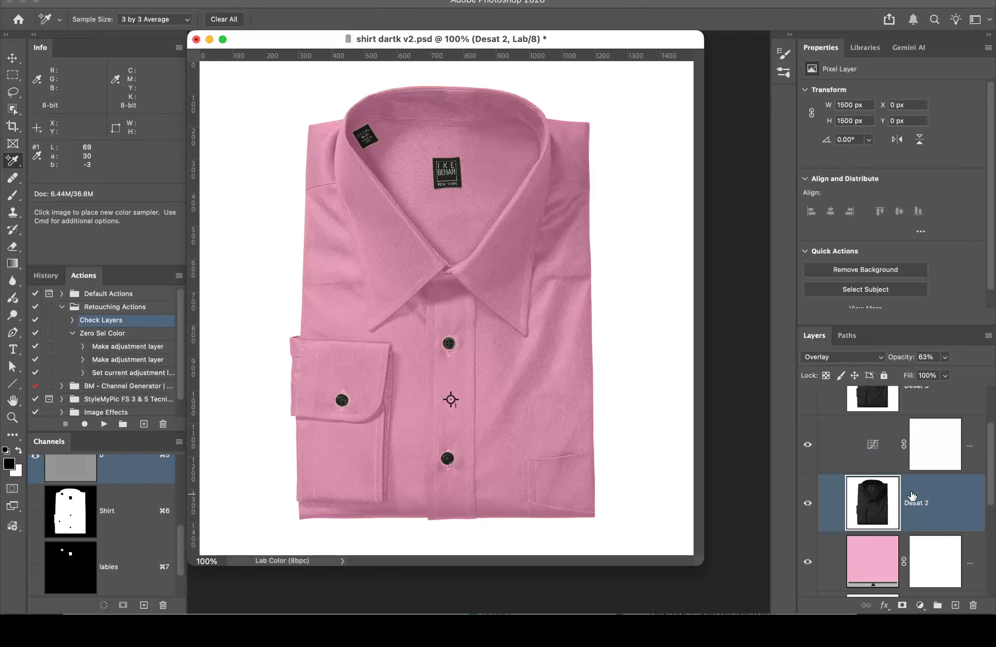
pyautogui.scroll(2, 899, 488)
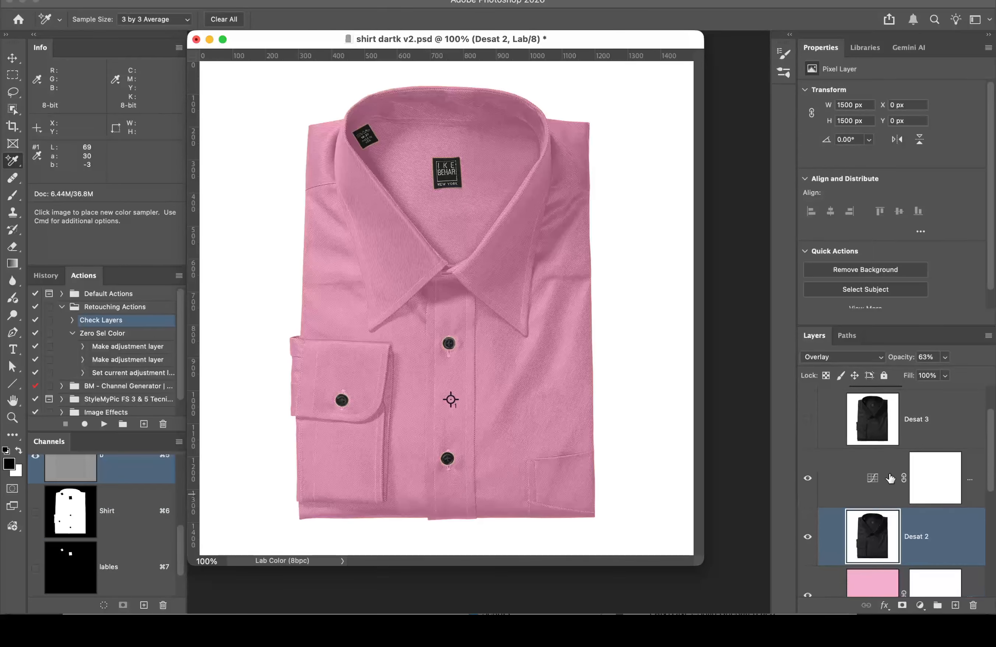
pyautogui.scroll(-2, 890, 478)
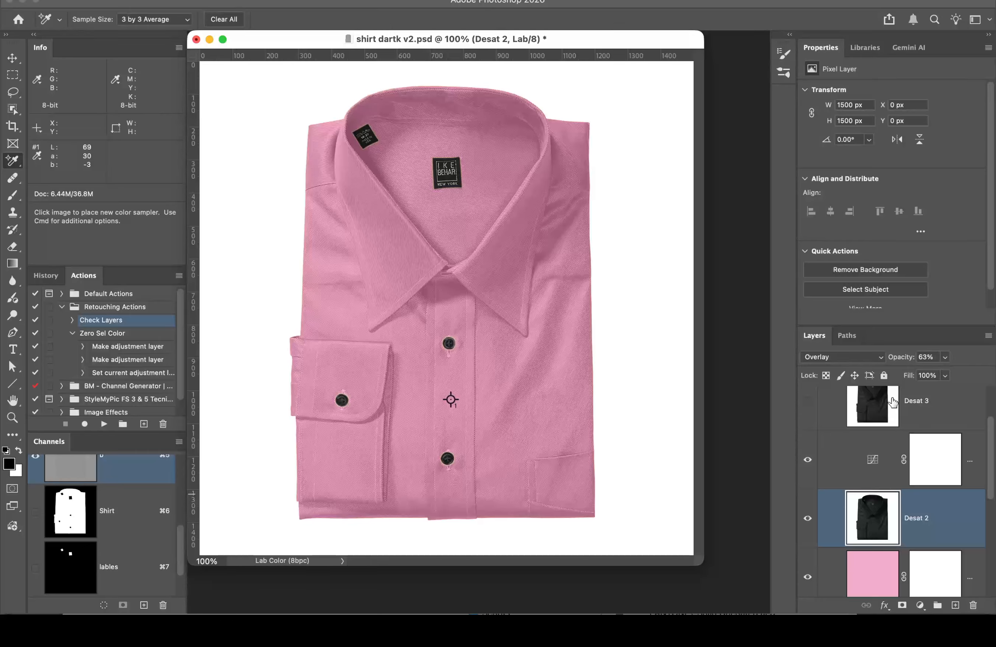
pyautogui.moveTo(906, 360); pyautogui.dragTo(890, 362)
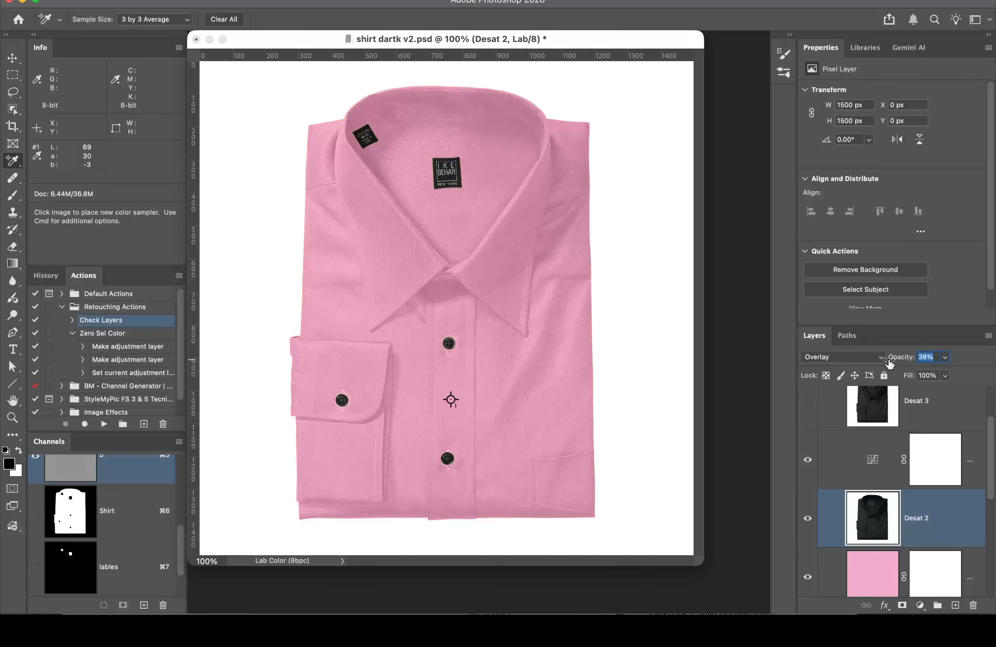
pyautogui.moveTo(889, 362); pyautogui.dragTo(889, 363)
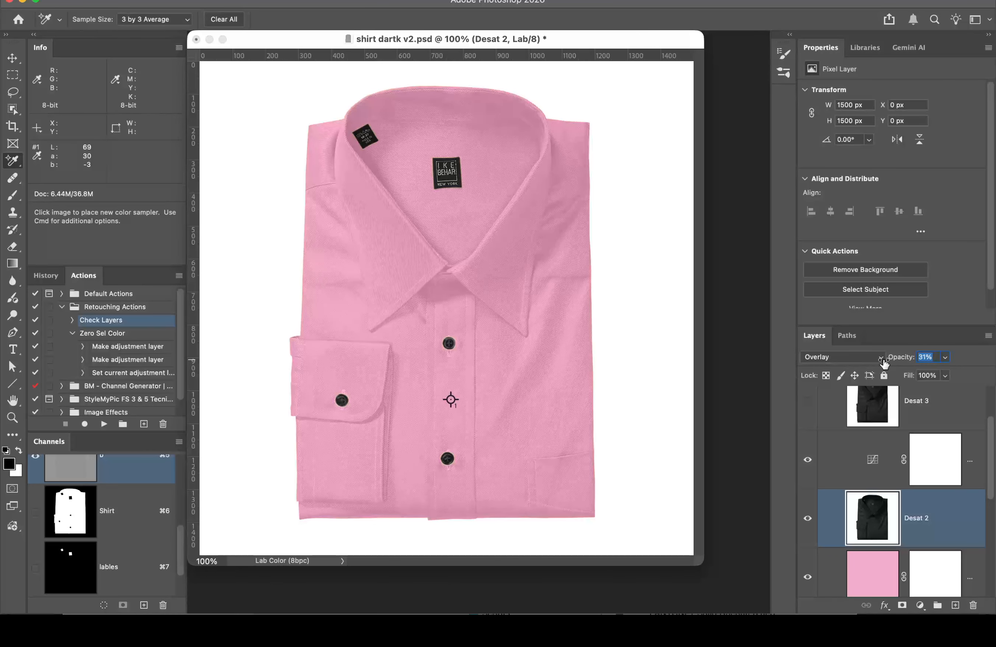
pyautogui.write('31')
pyautogui.press('Return')
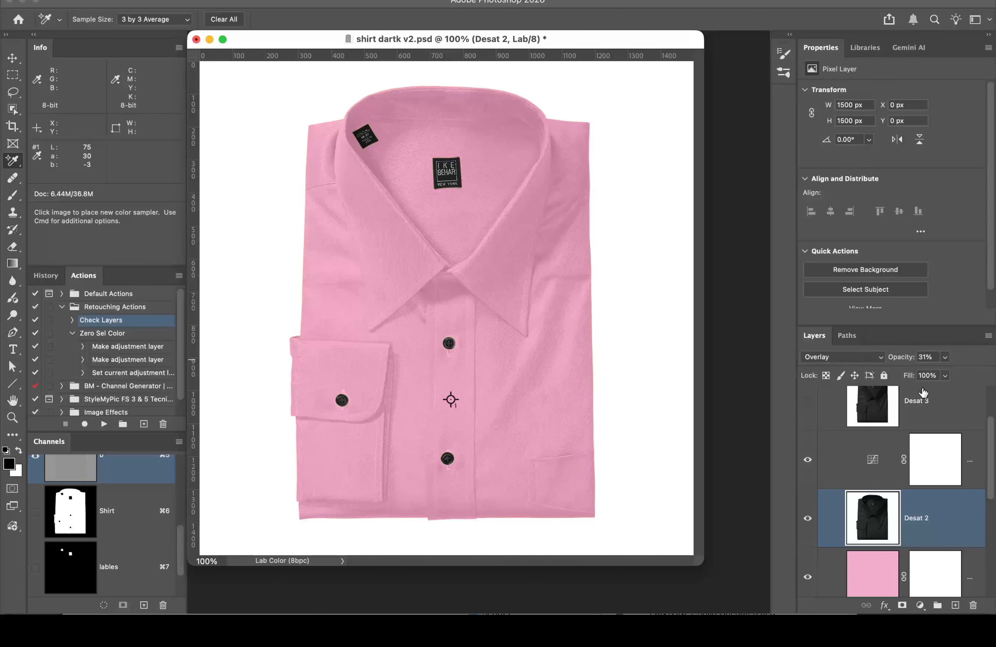
# Step: Reset the group's Curves adjustment to Default and raise Lightness from input 60 to output 79 at the color sampler with the on-image adjustment tool
pyautogui.click(874, 462)
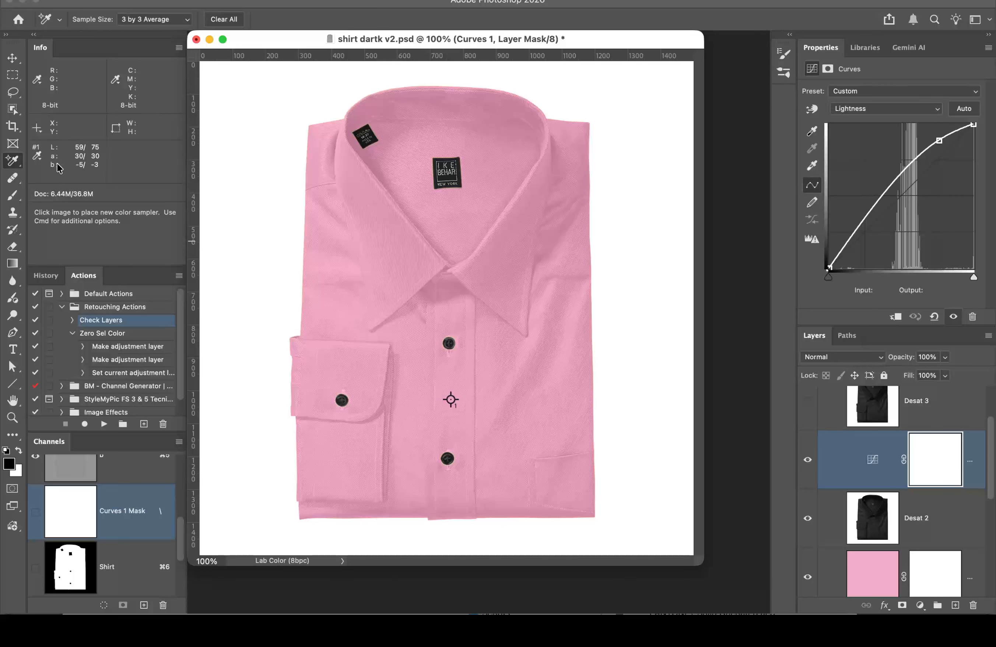
pyautogui.click(897, 92)
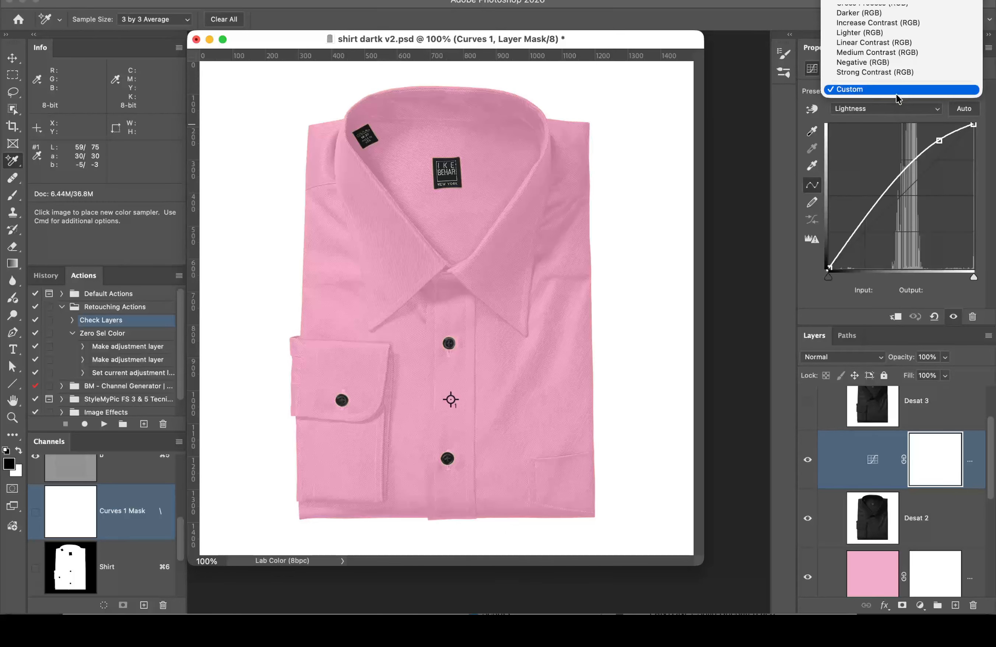
pyautogui.click(888, 14)
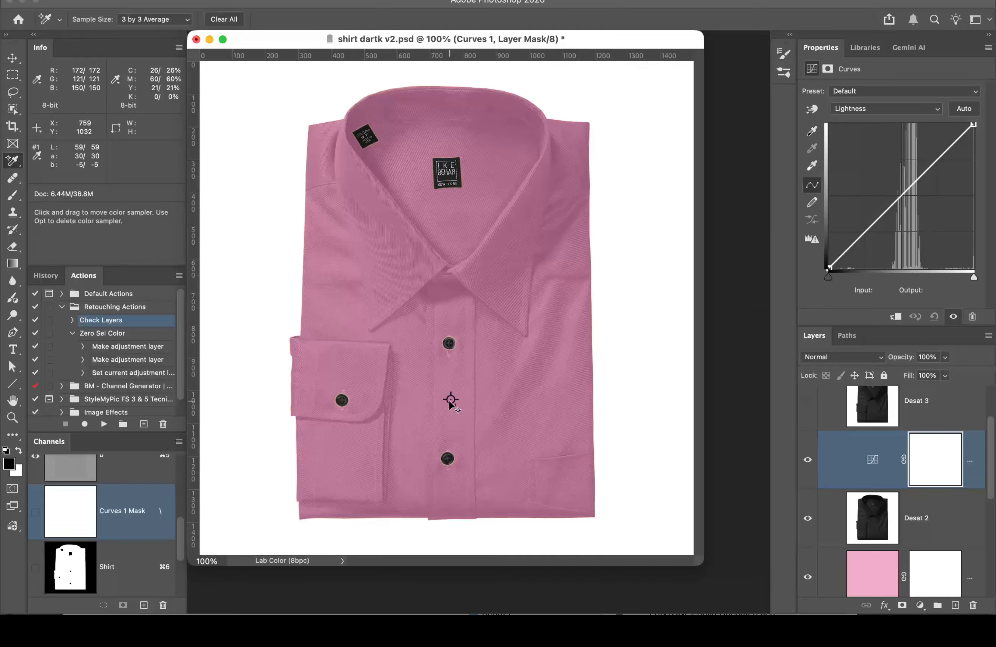
pyautogui.click(814, 107)
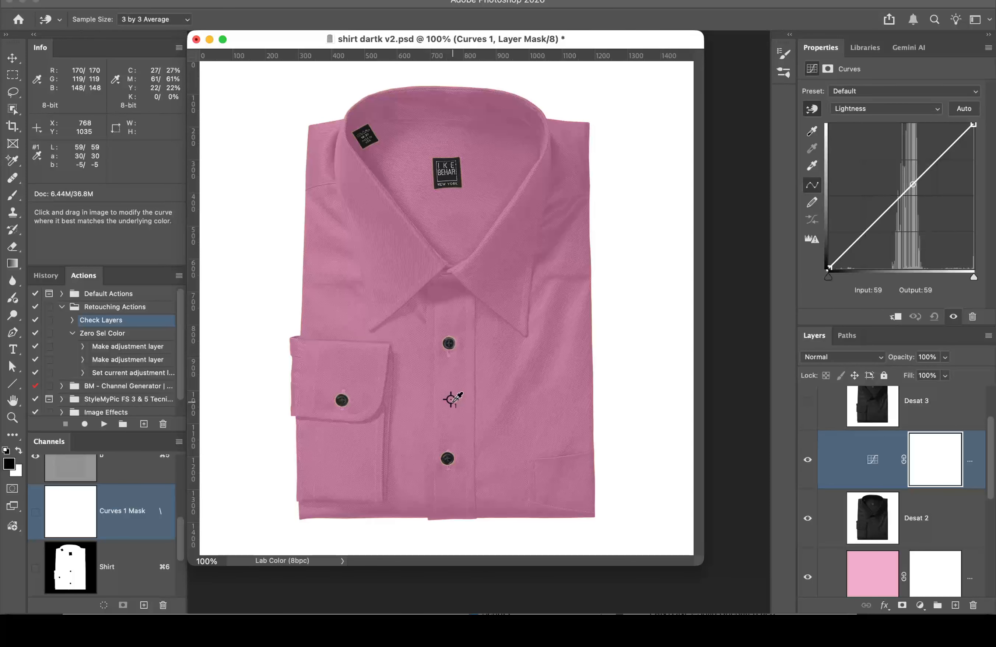
pyautogui.click(451, 399)
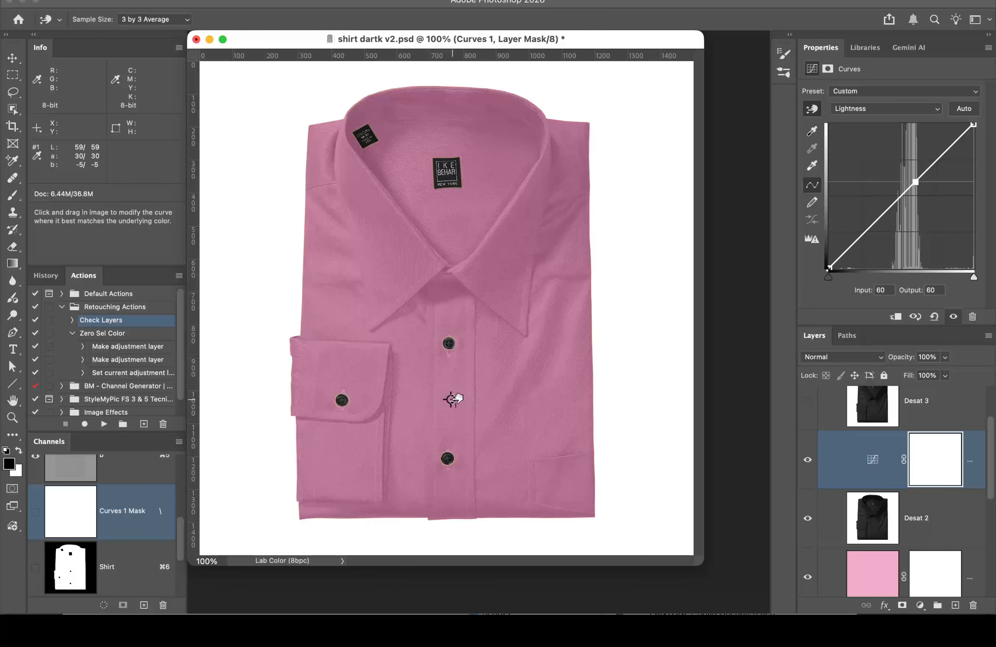
pyautogui.moveTo(453, 399); pyautogui.dragTo(457, 366)
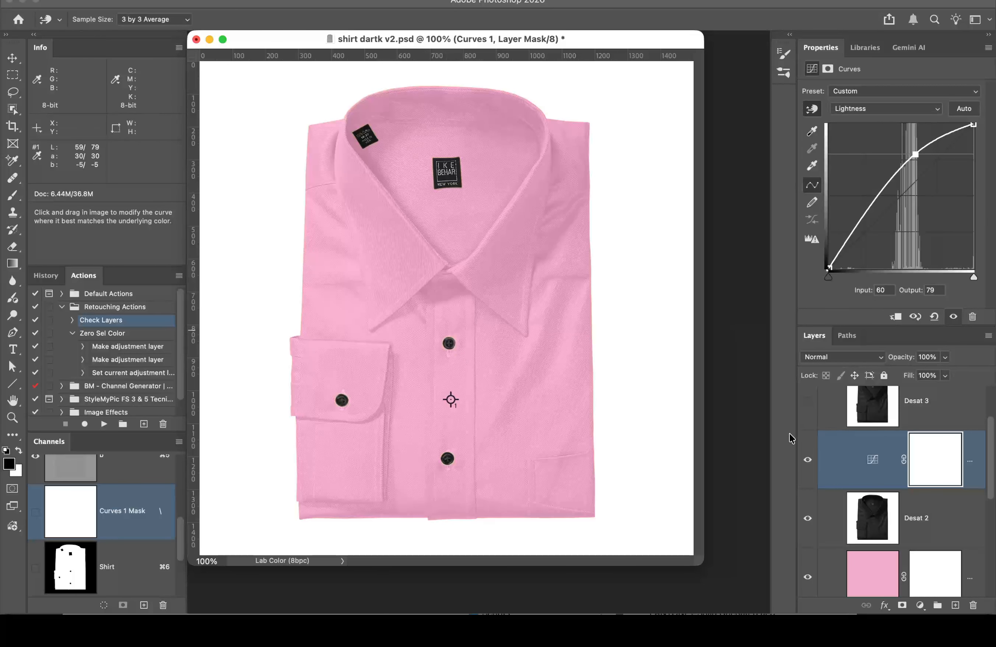
# Step: Move the color sampler slightly up the shirt placket and adjust the Curves a channel there from input 30 to output 31
pyautogui.click(885, 109)
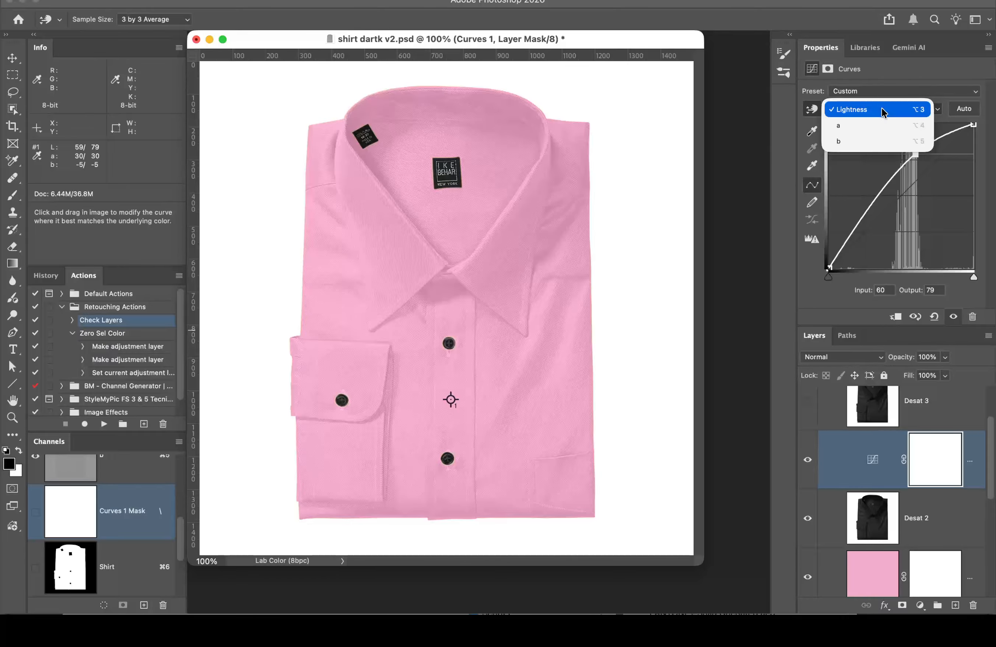
pyautogui.click(873, 126)
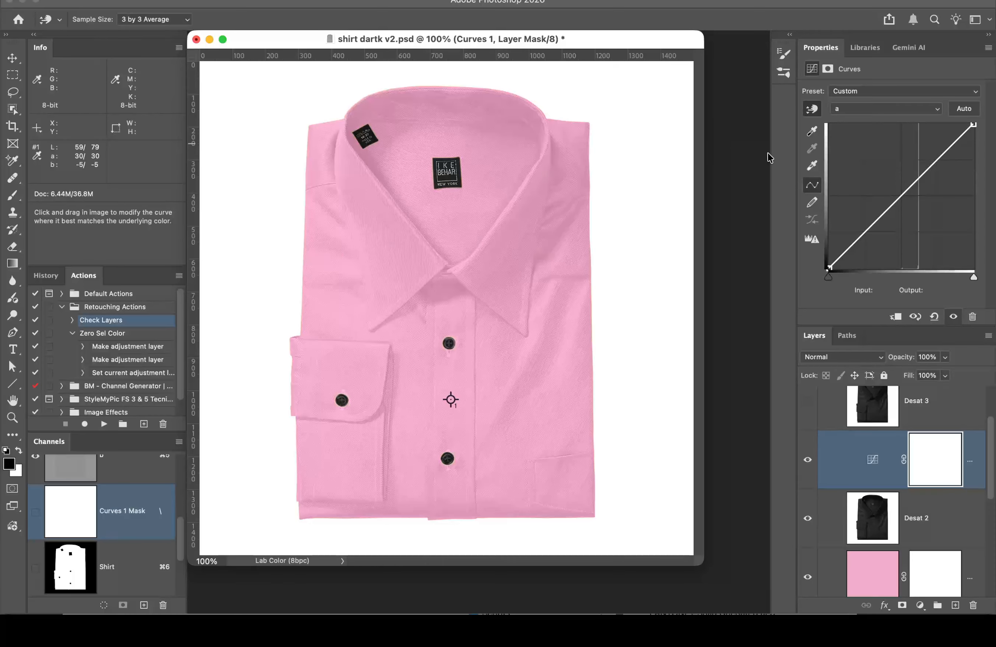
pyautogui.click(812, 110)
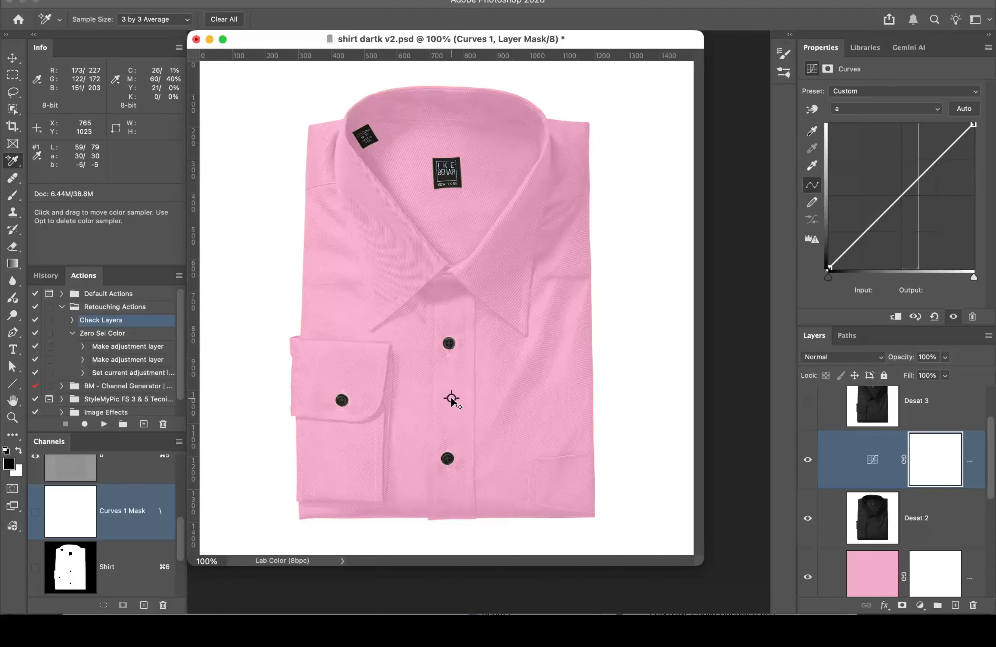
pyautogui.moveTo(451, 398); pyautogui.dragTo(451, 391)
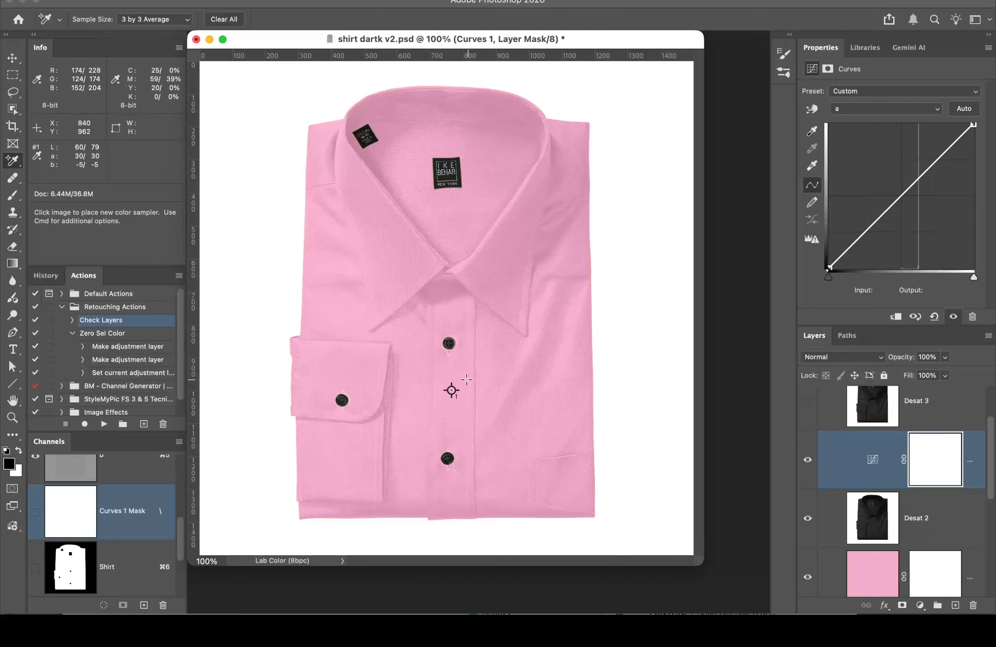
pyautogui.click(812, 109)
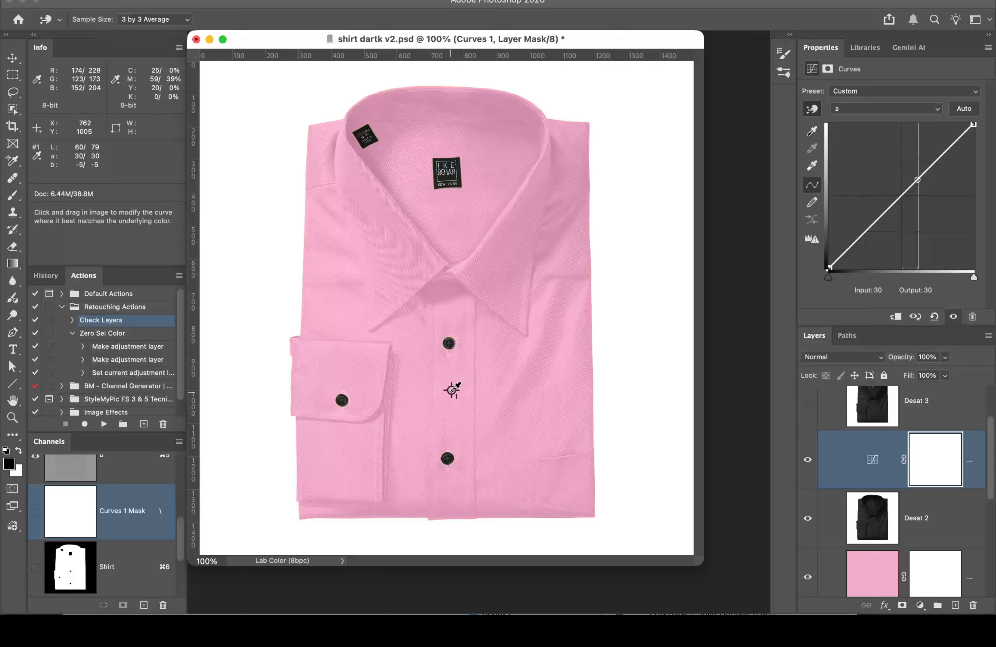
pyautogui.moveTo(453, 390); pyautogui.dragTo(453, 391)
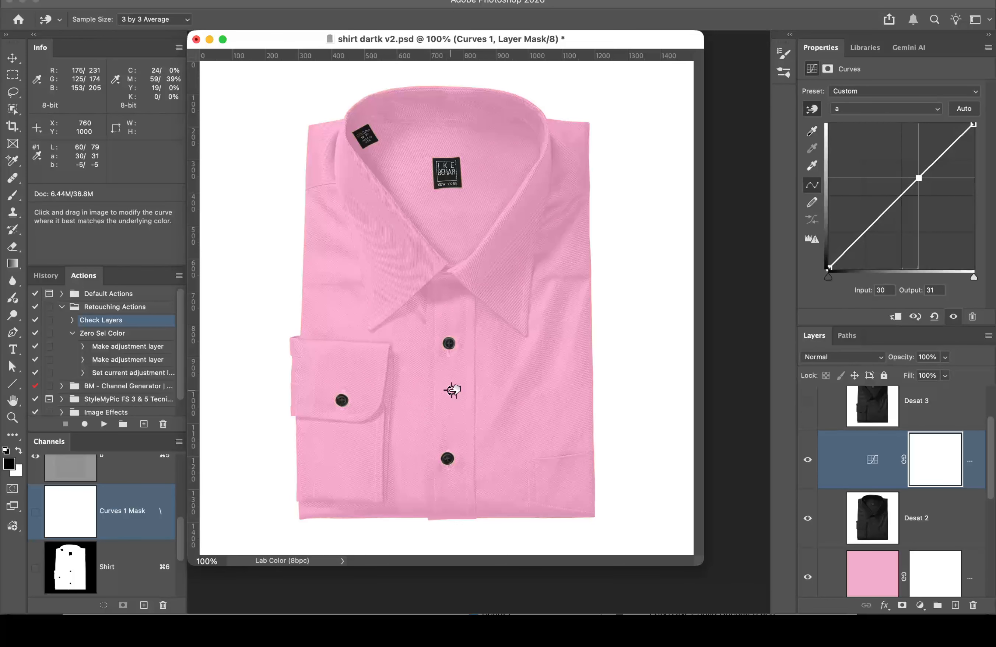
# Step: Switch the Curves adjustment to its b channel
pyautogui.click(891, 110)
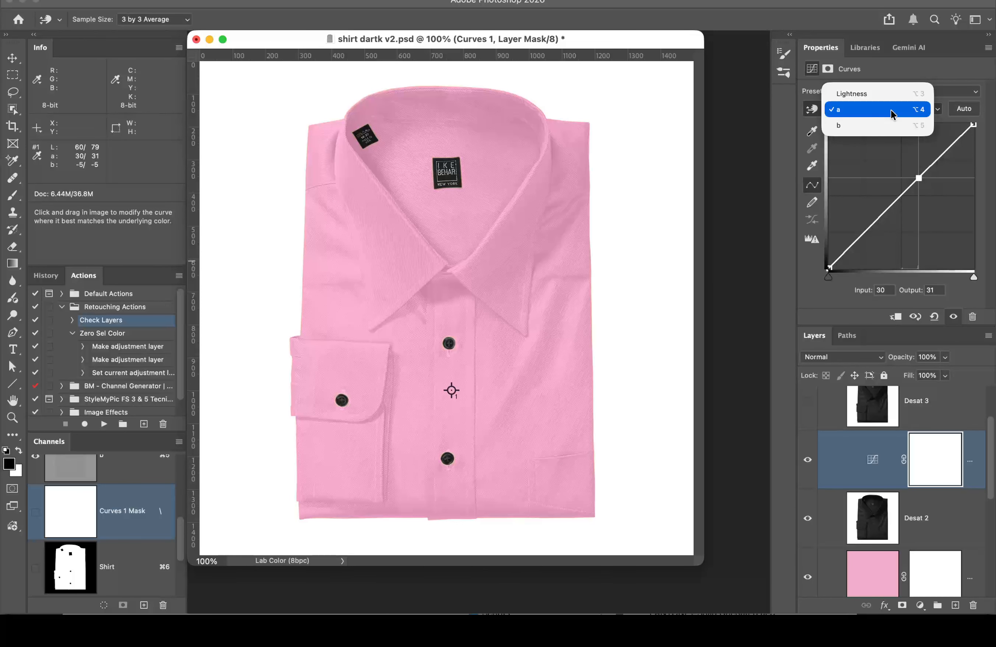
pyautogui.click(887, 125)
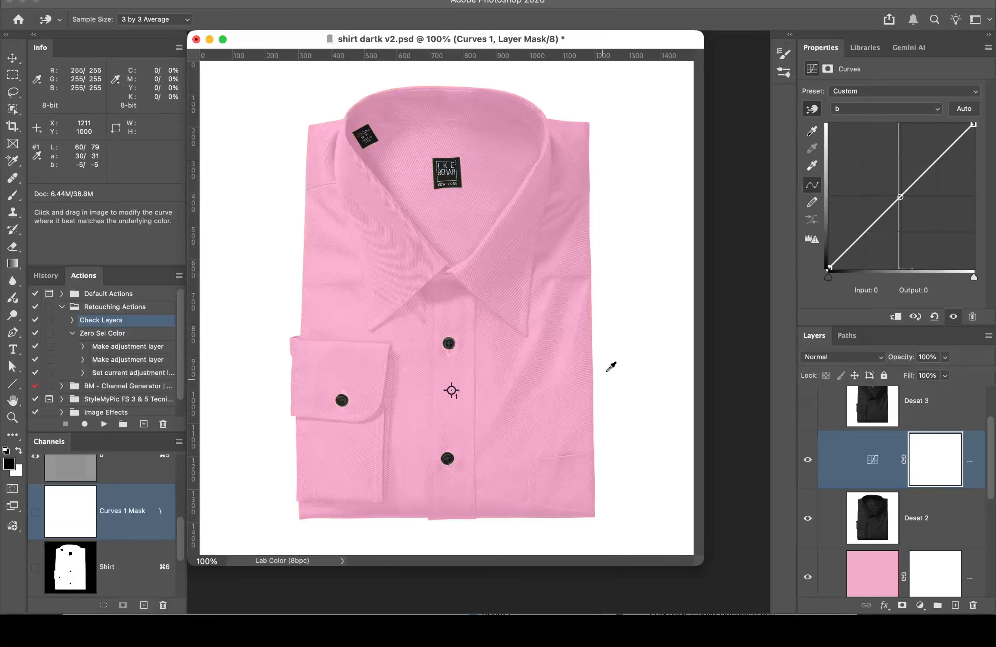
# Step: Switch to Finder and preview Assignments Class 10.pdf from the Assignment Folder in Student Files Week 10
pyautogui.moveTo(78, 605)
pyautogui.click(26, 597)
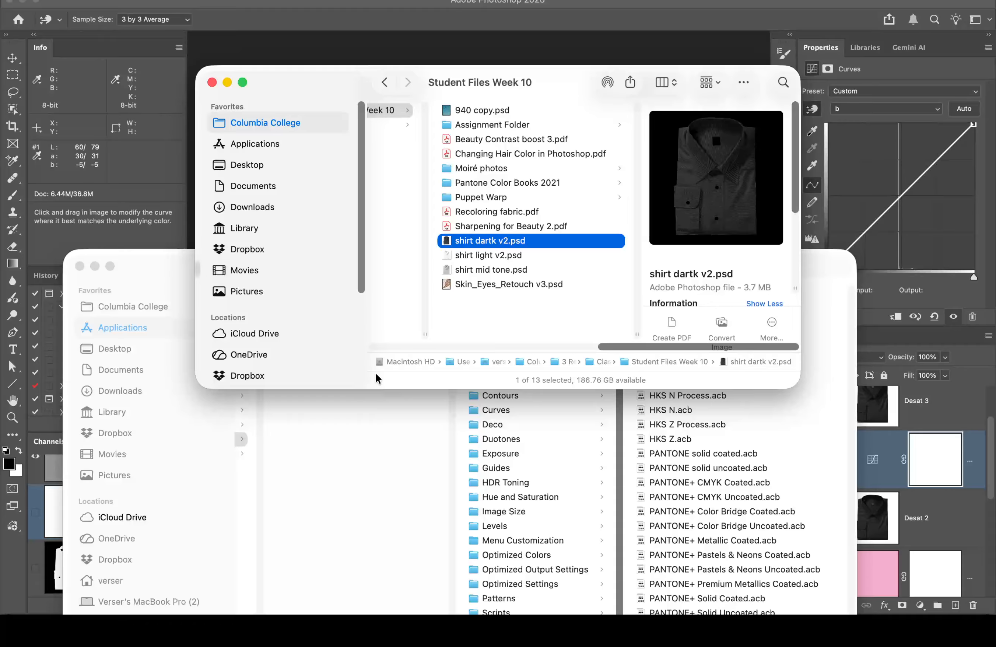
pyautogui.hscroll(-5, 446, 275)
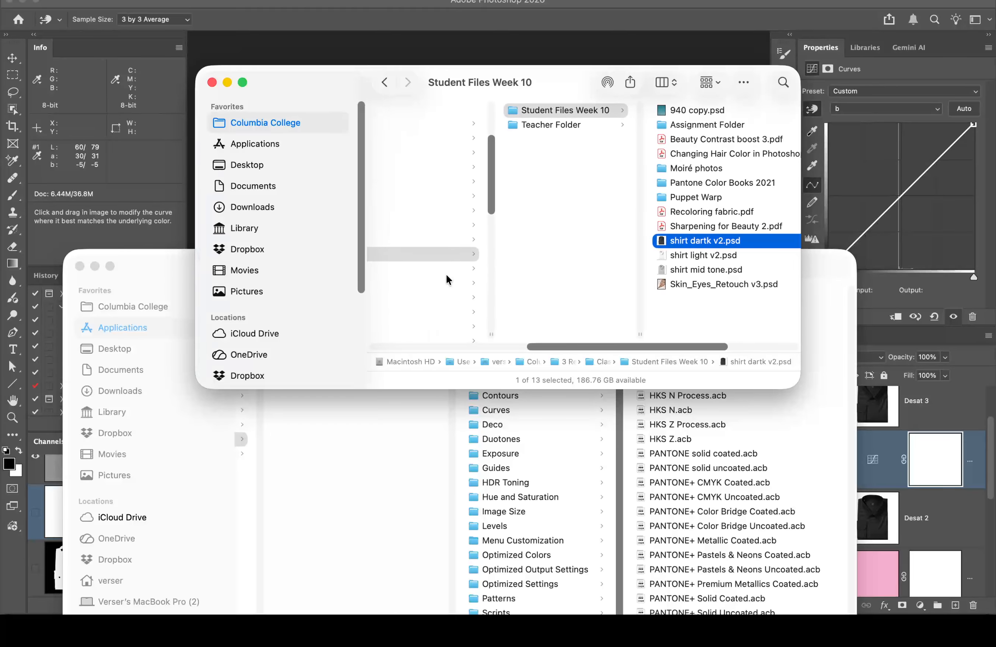
pyautogui.hscroll(-5, 447, 275)
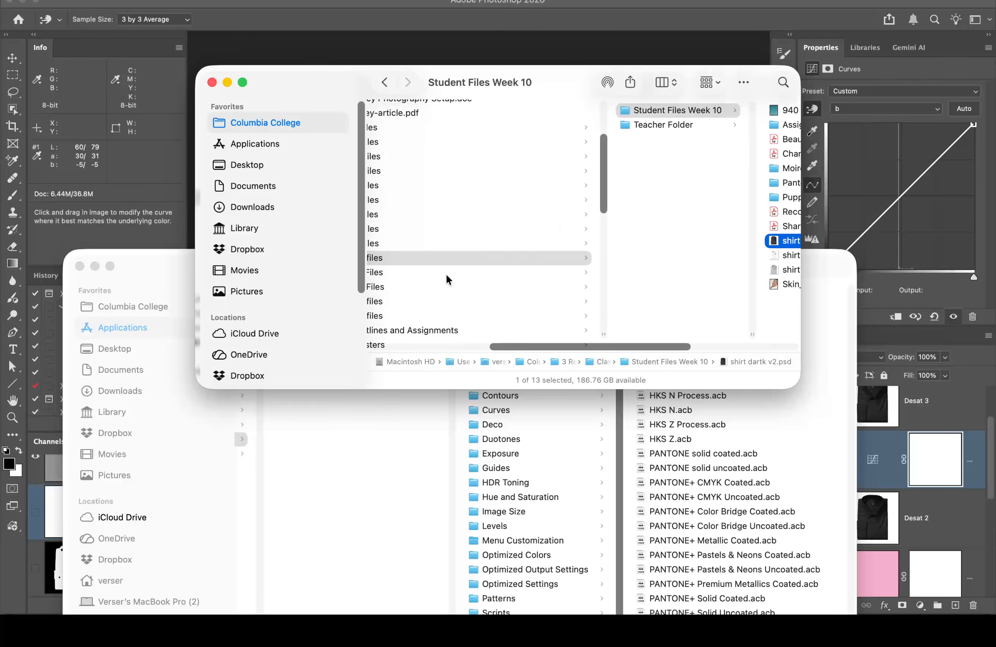
pyautogui.hscroll(5, 446, 273)
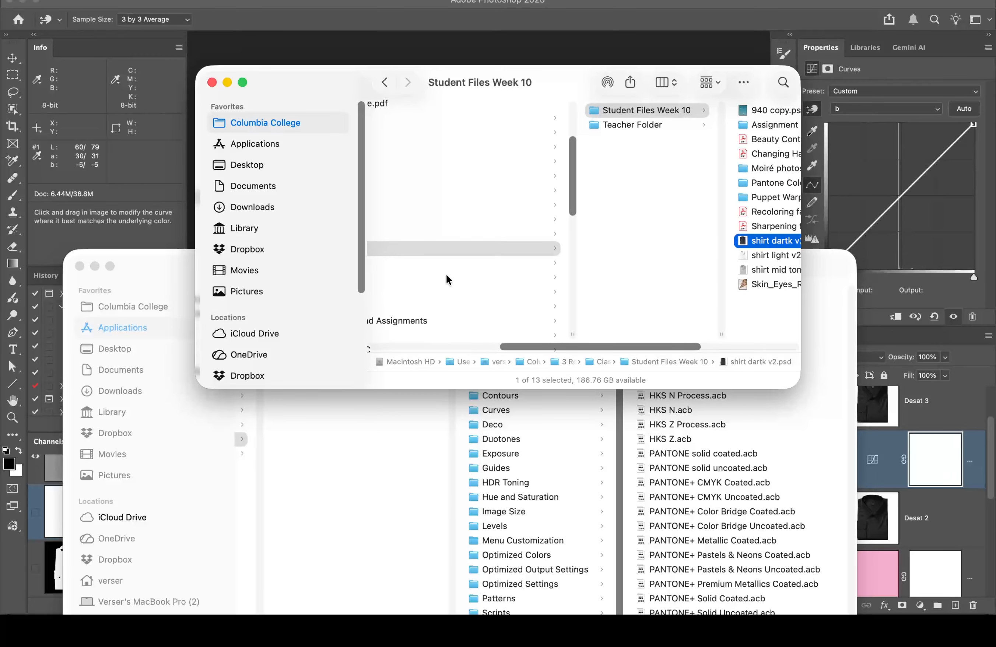
pyautogui.hscroll(3, 589, 232)
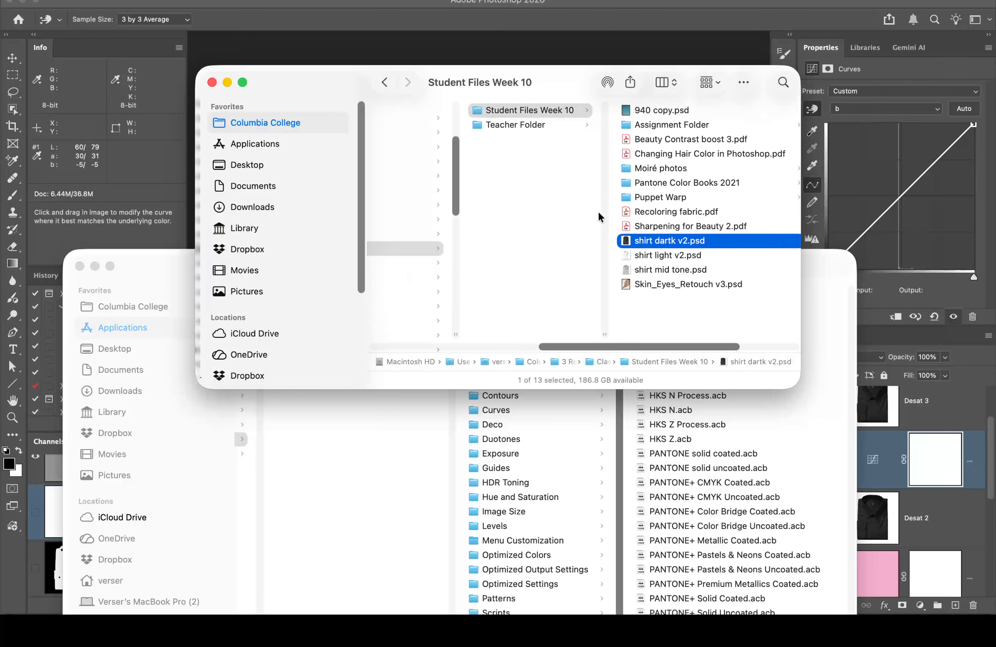
pyautogui.click(673, 124)
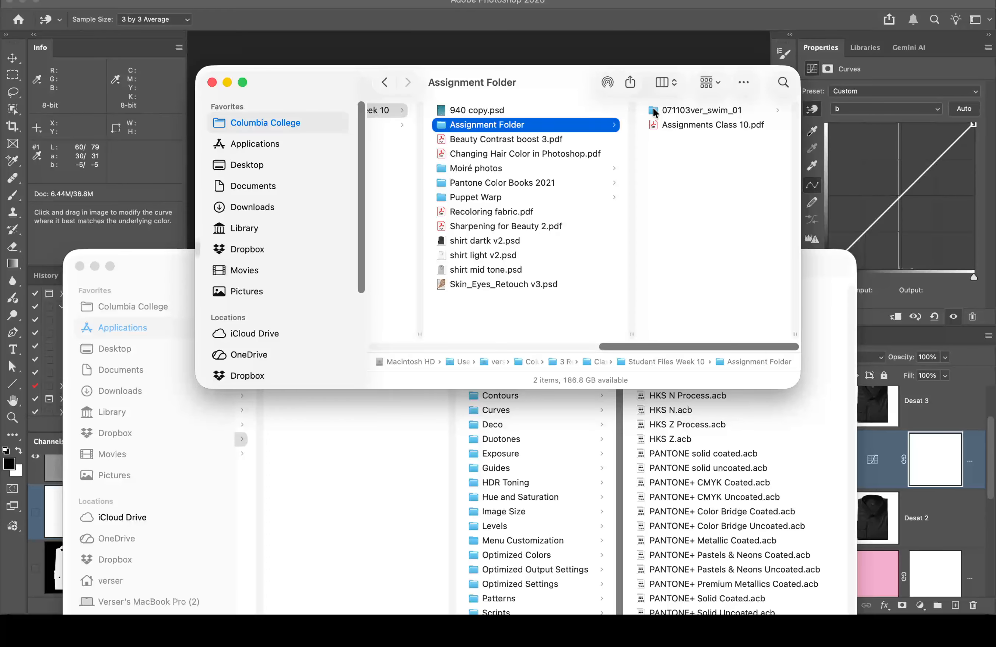
pyautogui.click(653, 122)
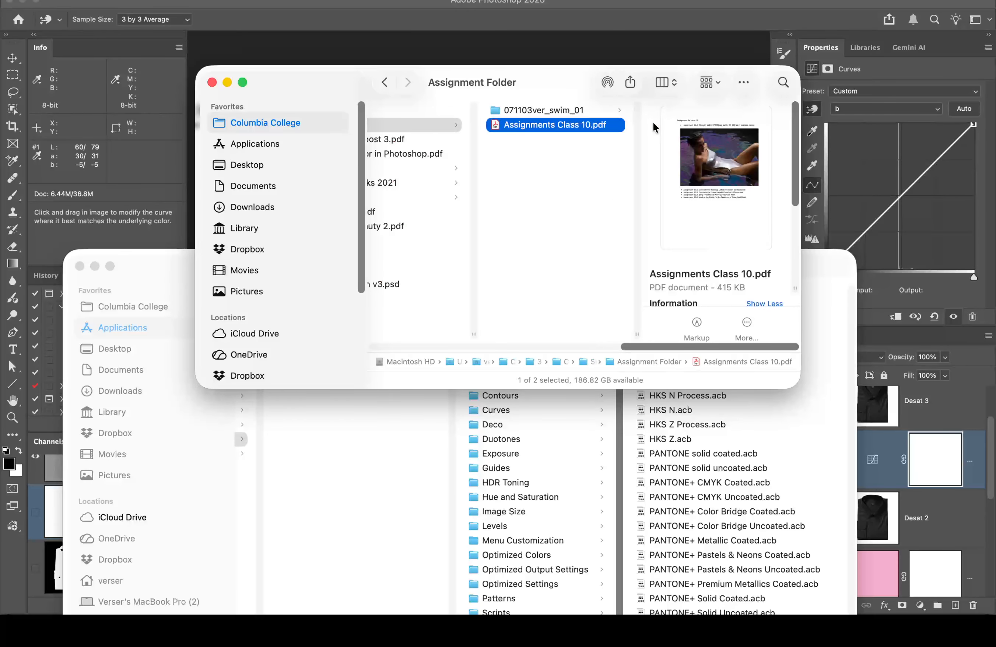
pyautogui.press('space')
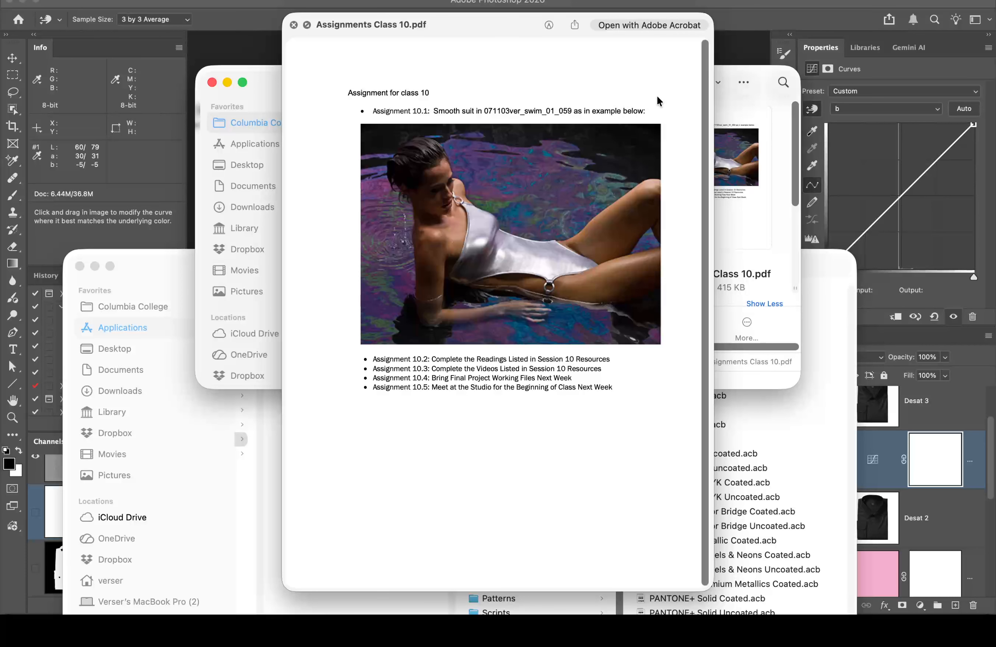
pyautogui.press('space')
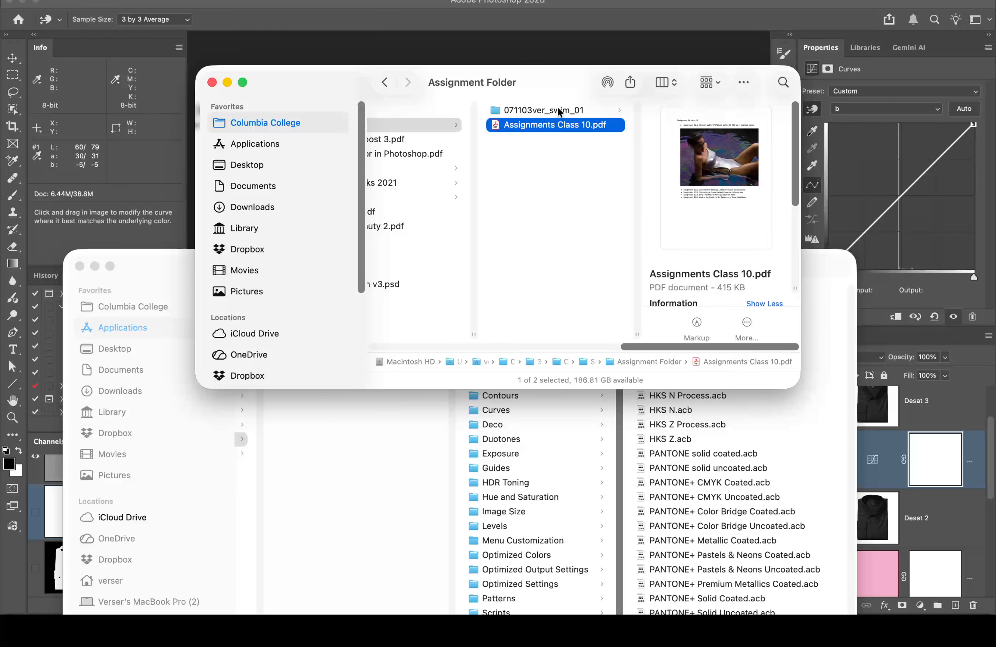
# Step: Browse to the Captures-071103ver_swim_01 folder inside 071103ver_swim_01 and preview the capture 071103ver_swim_01_001.CR2
pyautogui.click(559, 109)
pyautogui.click(663, 109)
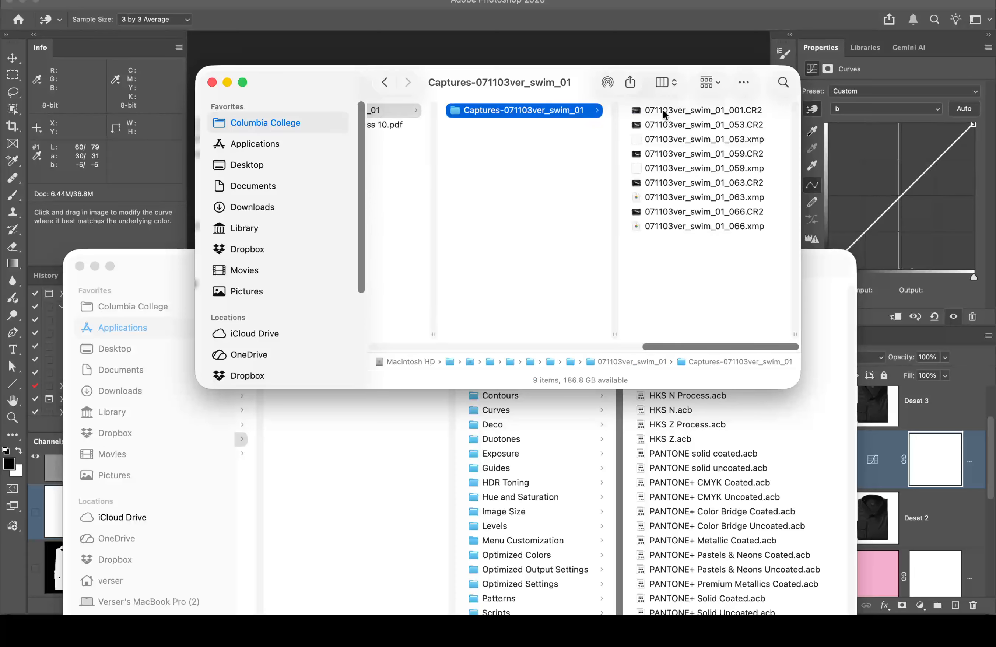
pyautogui.click(645, 109)
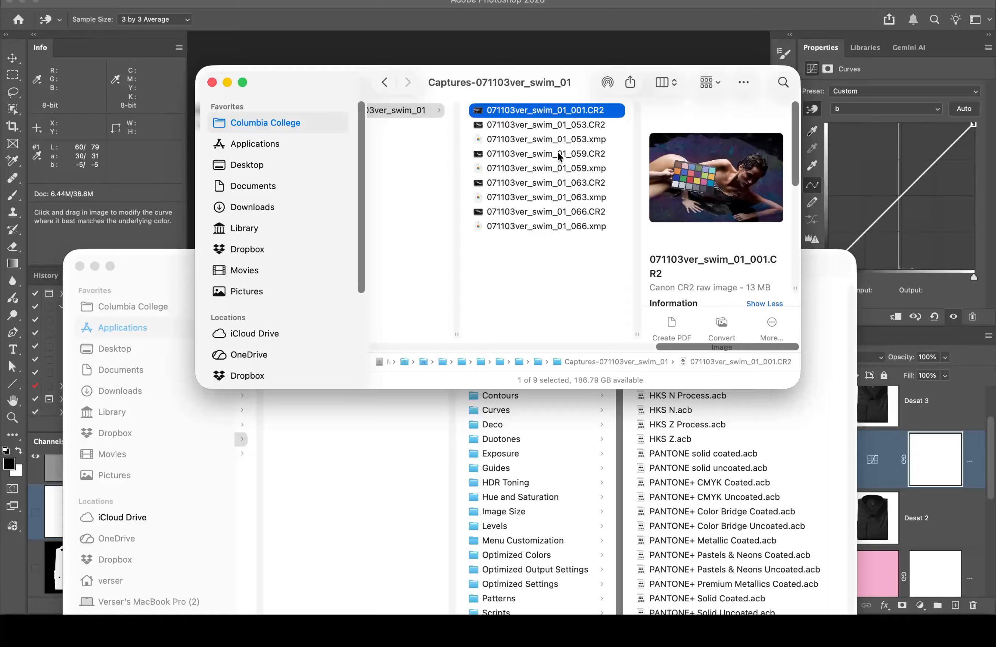
# Step: Open the raw capture 071103ver_swim_01_059.CR2 in Photoshop's Camera Raw
pyautogui.click(543, 168)
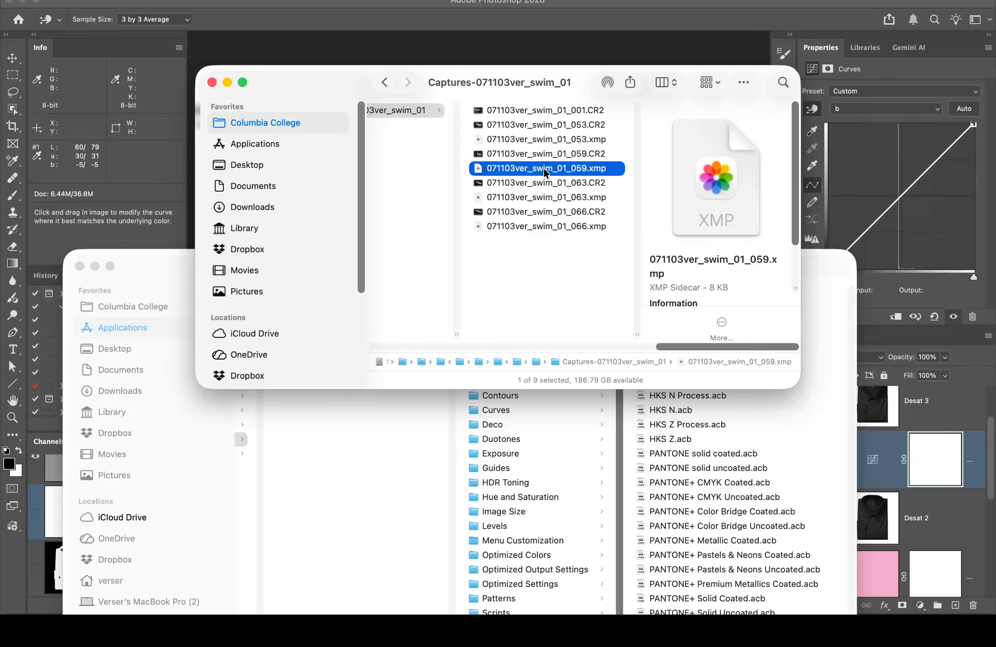
pyautogui.click(510, 159)
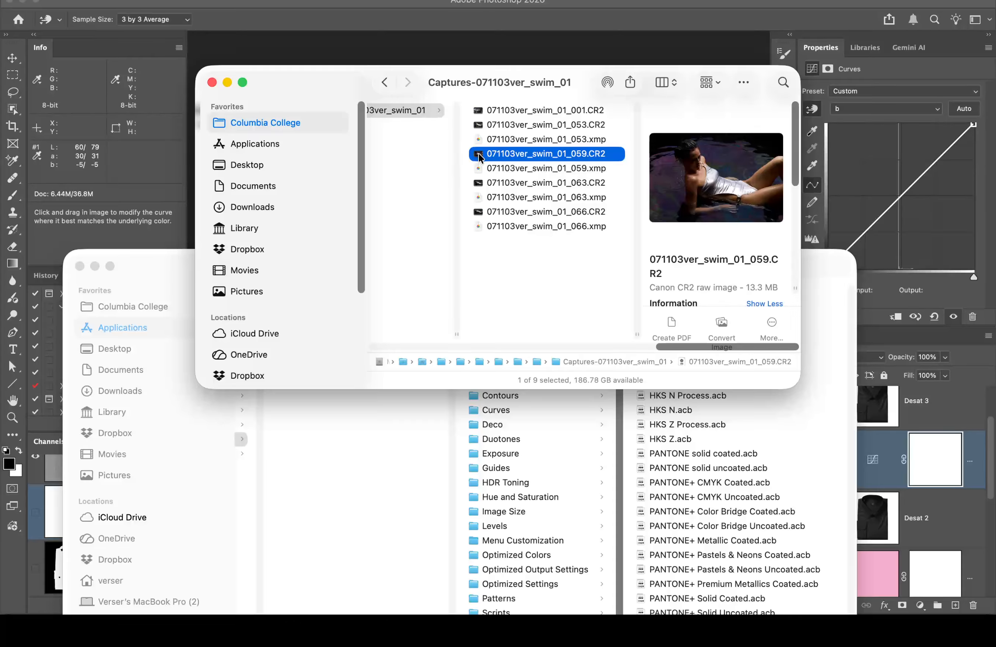
pyautogui.moveTo(479, 154); pyautogui.dragTo(479, 154)
pyautogui.rightClick(479, 153)
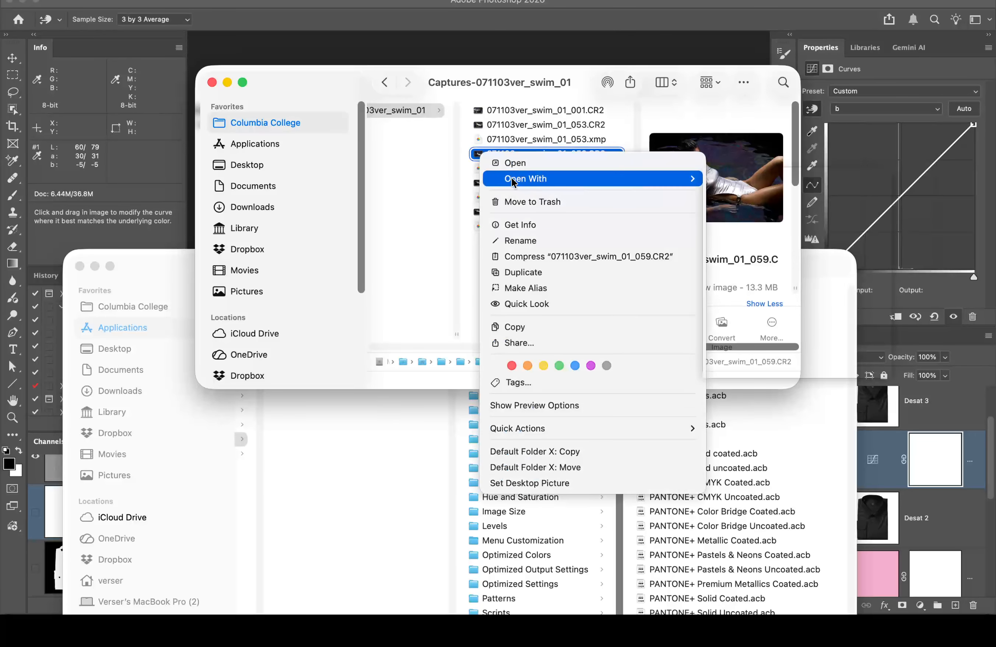
pyautogui.moveTo(514, 178)
pyautogui.click(738, 202)
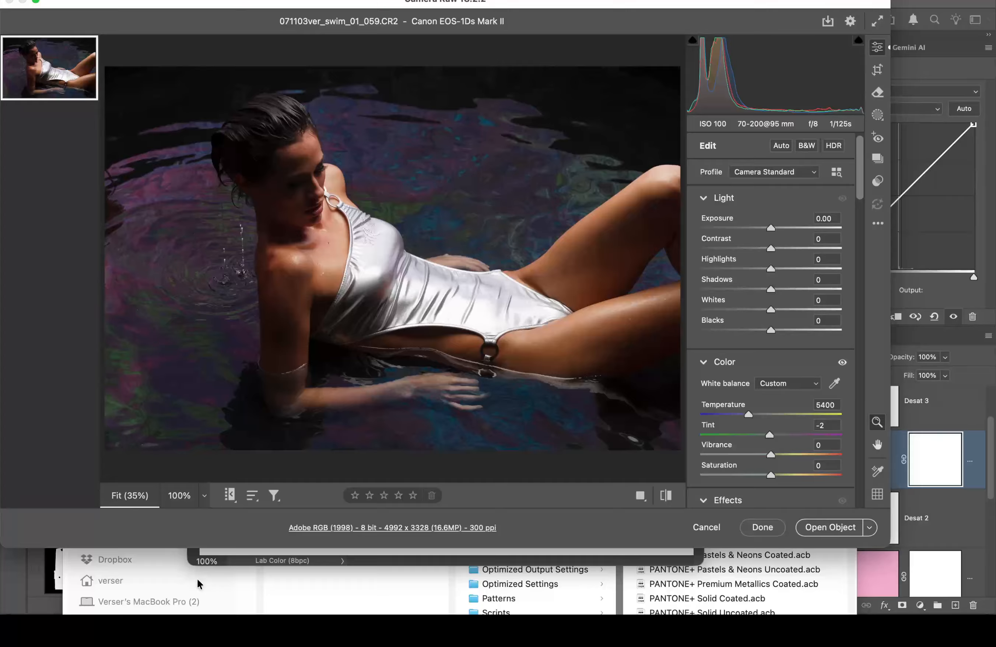
pyautogui.click(270, 597)
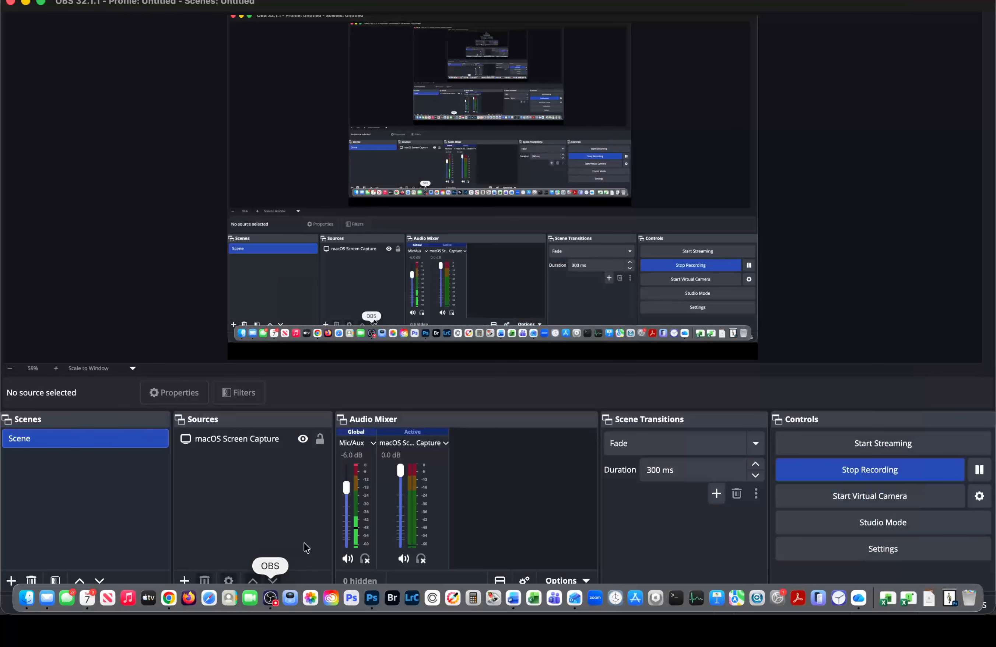